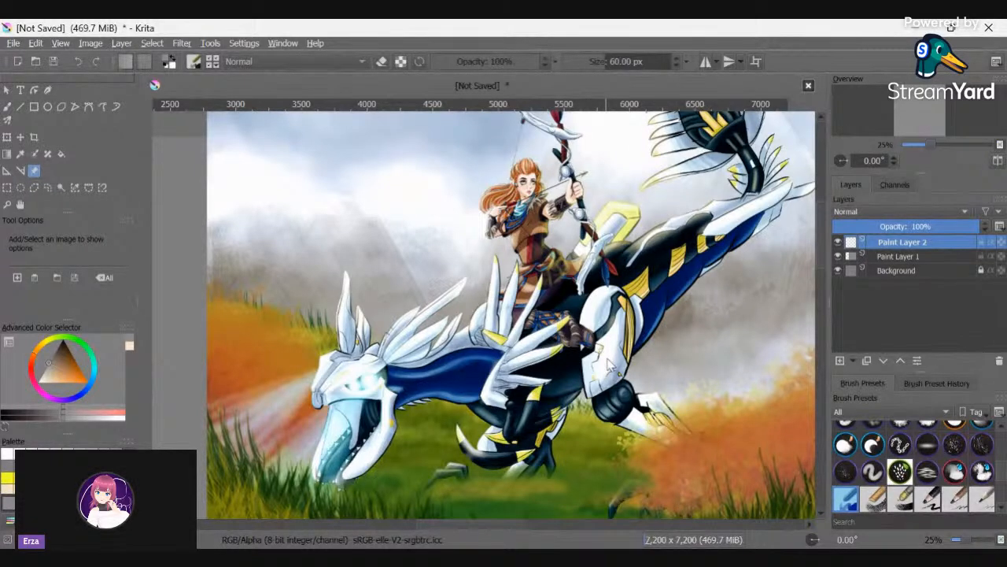
- Look over the reference images around the empty canvas, including the raptor pictures, the mechanical dinosaur and the snowy mountain scene
{"action": "scroll", "coordinate": [608, 362], "scroll_direction": "down", "scroll_amount": 2}
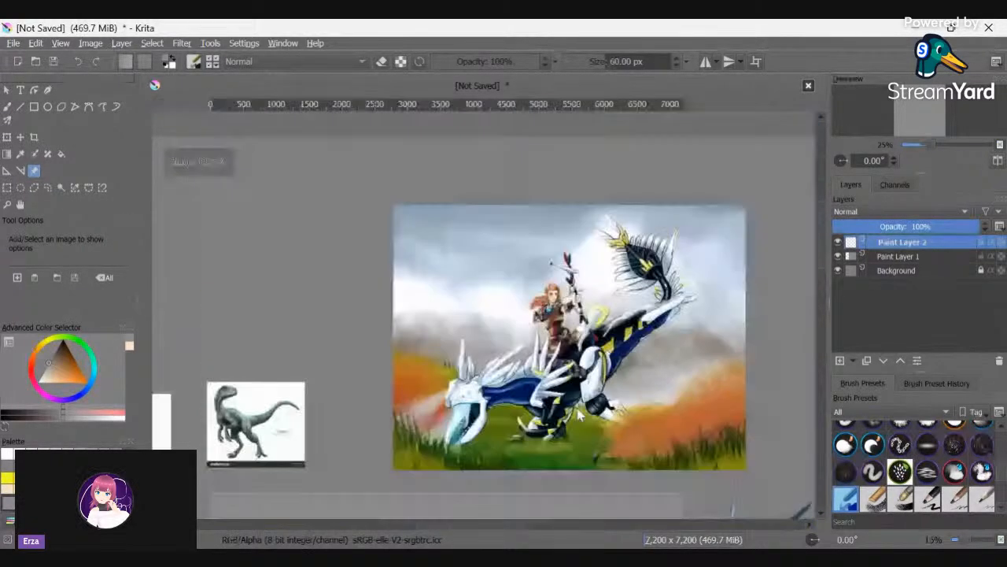
{"action": "left_click_drag", "start_coordinate": [818, 217], "coordinate": [818, 316]}
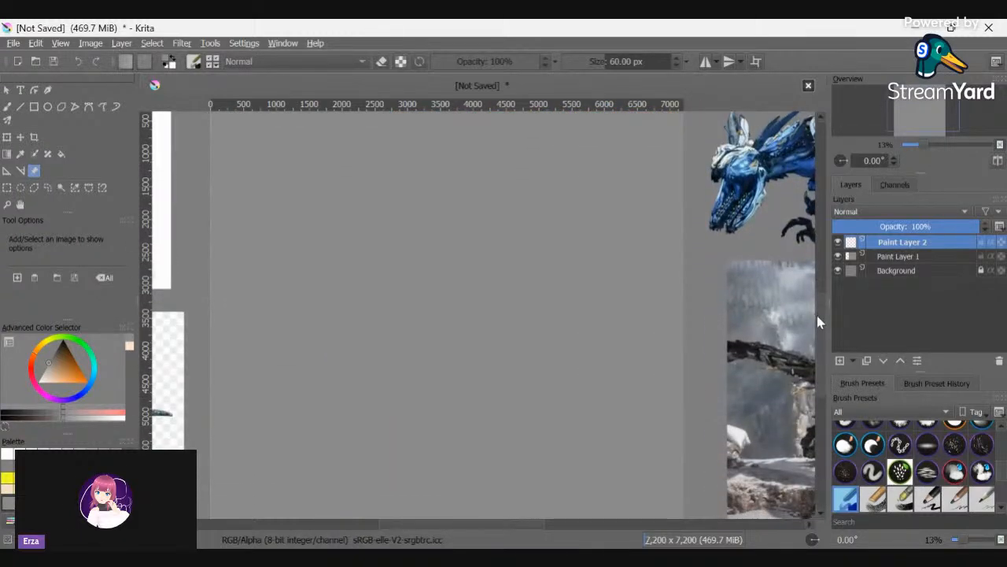
{"action": "left_click_drag", "start_coordinate": [535, 528], "coordinate": [513, 532]}
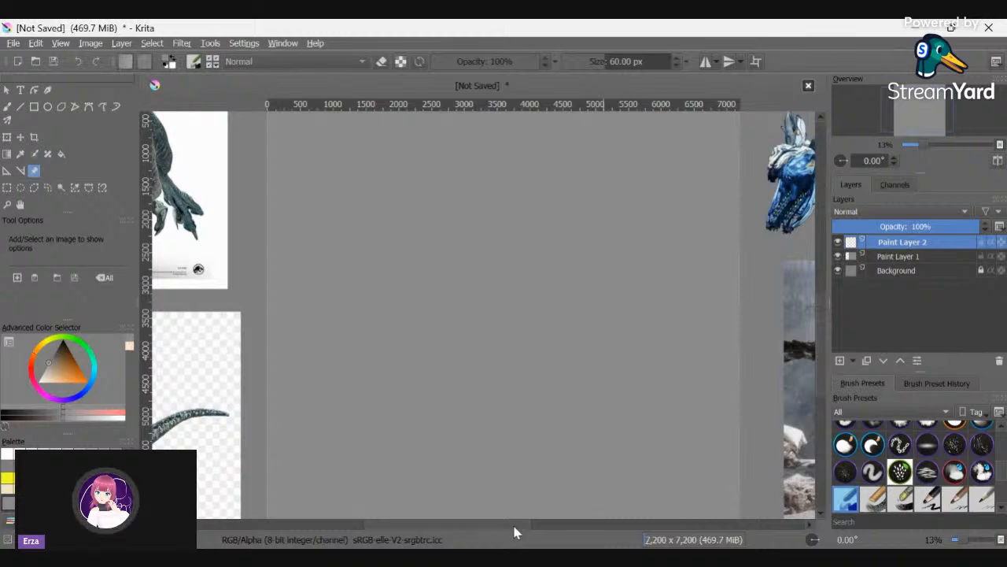
{"action": "scroll", "coordinate": [590, 277], "scroll_direction": "down", "scroll_amount": 1}
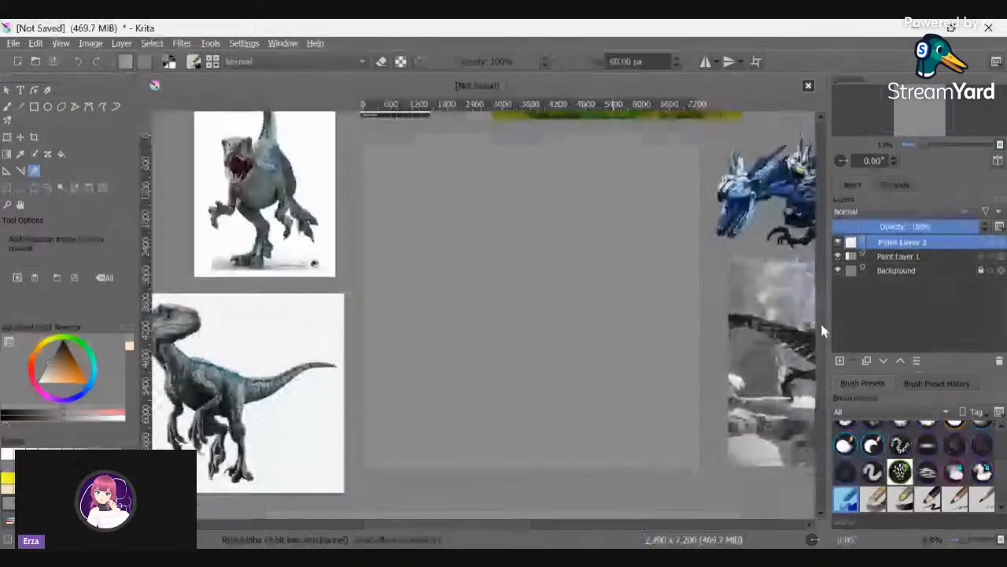
{"action": "left_click_drag", "start_coordinate": [492, 525], "coordinate": [513, 526]}
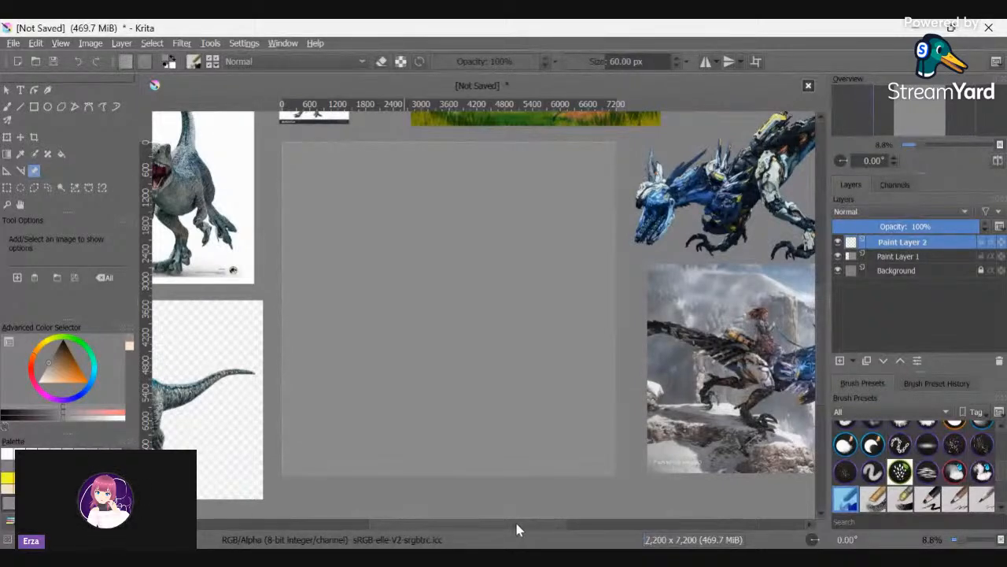
{"action": "scroll", "coordinate": [820, 269], "scroll_direction": "up", "scroll_amount": 3}
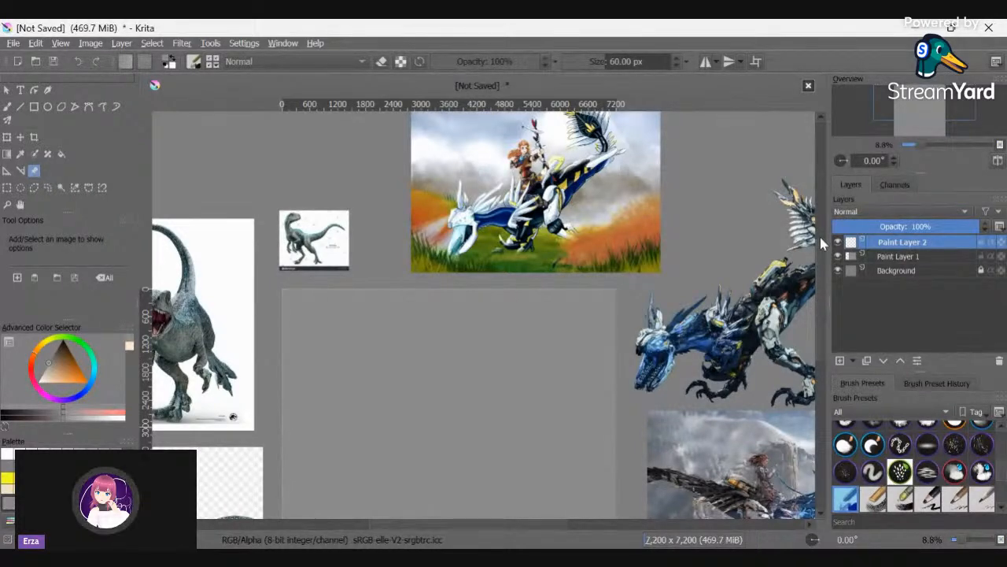
{"action": "left_click_drag", "start_coordinate": [427, 521], "coordinate": [496, 529]}
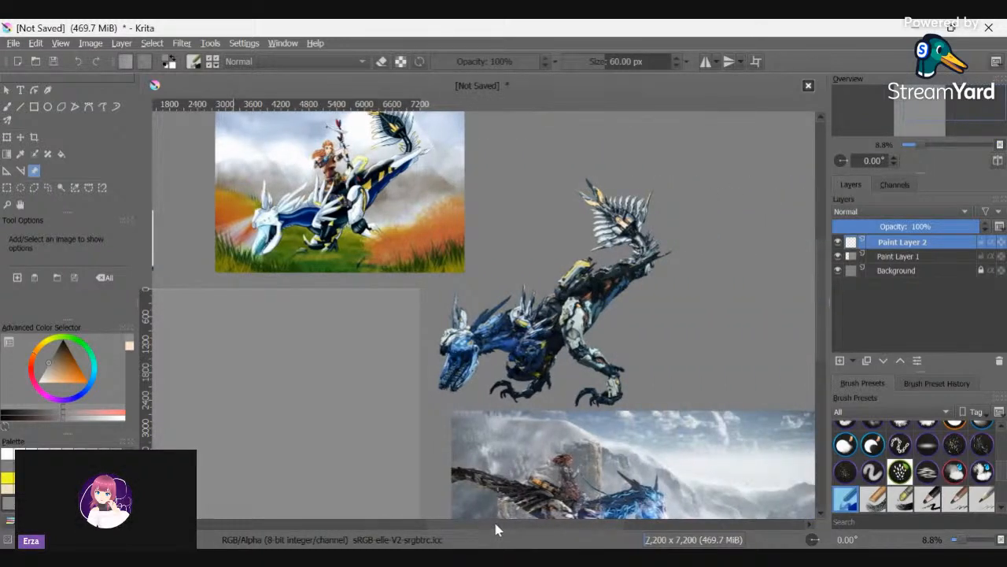
{"action": "left_click_drag", "start_coordinate": [806, 270], "coordinate": [787, 256]}
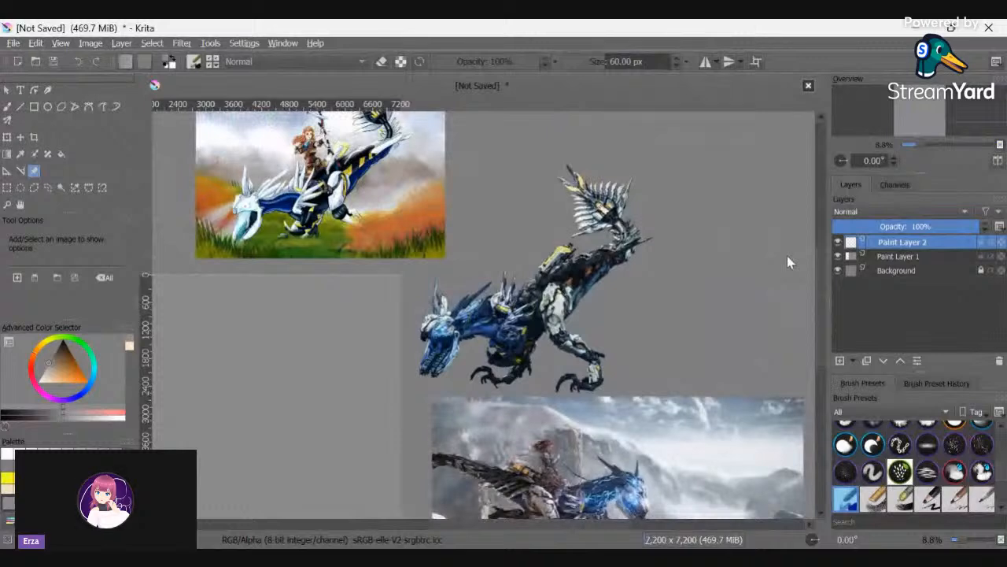
{"action": "left_click_drag", "start_coordinate": [534, 522], "coordinate": [427, 535]}
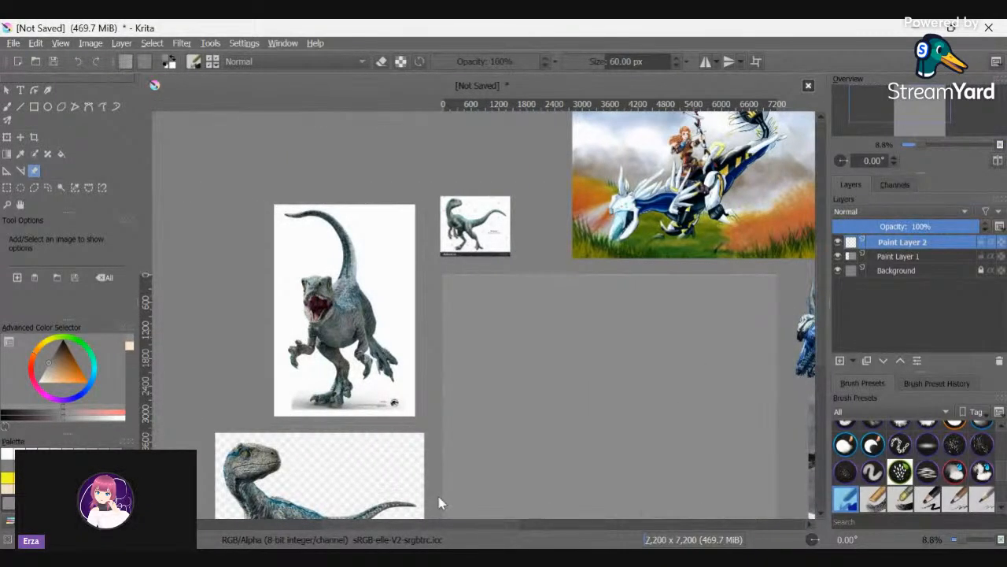
{"action": "left_click_drag", "start_coordinate": [445, 532], "coordinate": [499, 525]}
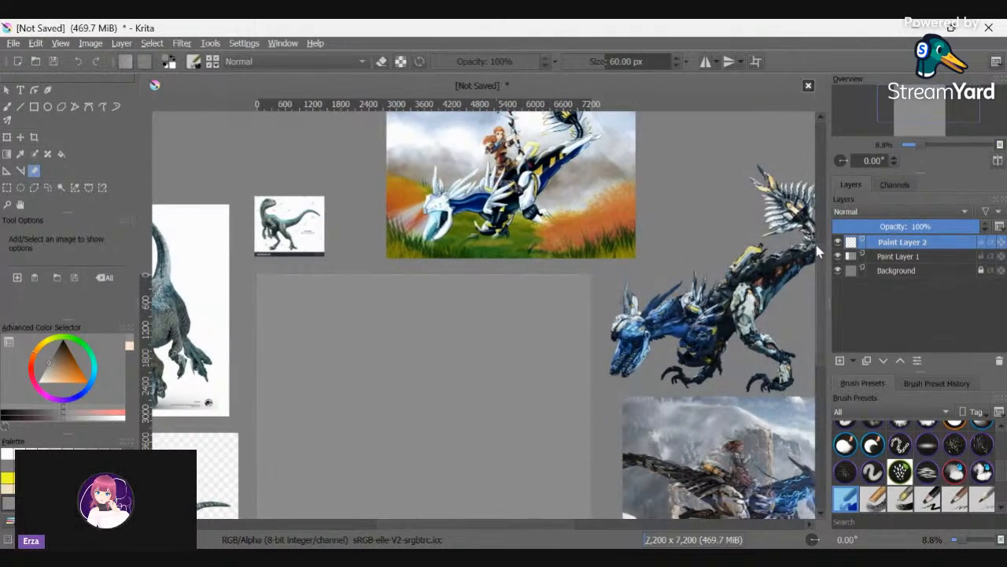
{"action": "left_click_drag", "start_coordinate": [822, 247], "coordinate": [818, 279]}
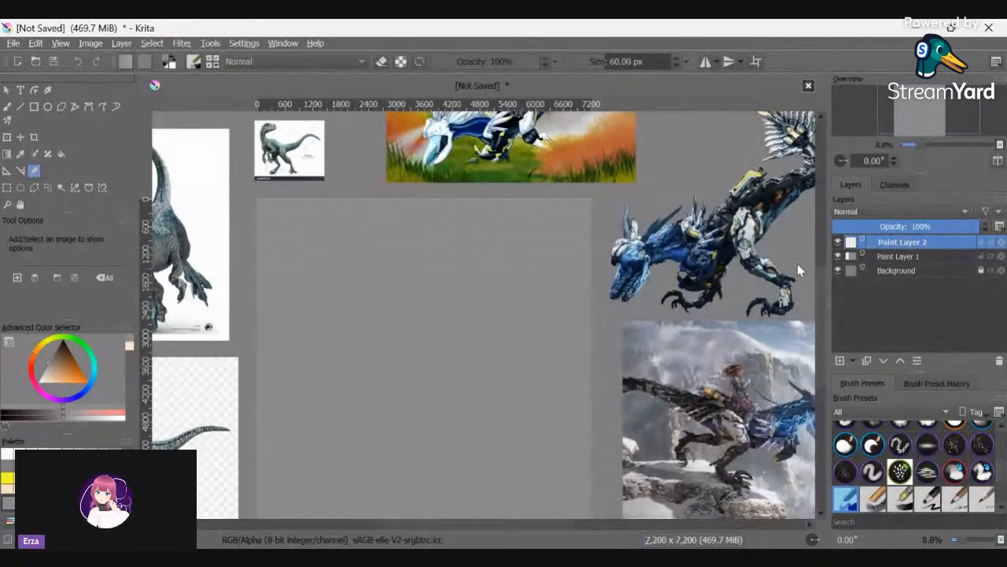
{"action": "left_click_drag", "start_coordinate": [519, 533], "coordinate": [477, 513]}
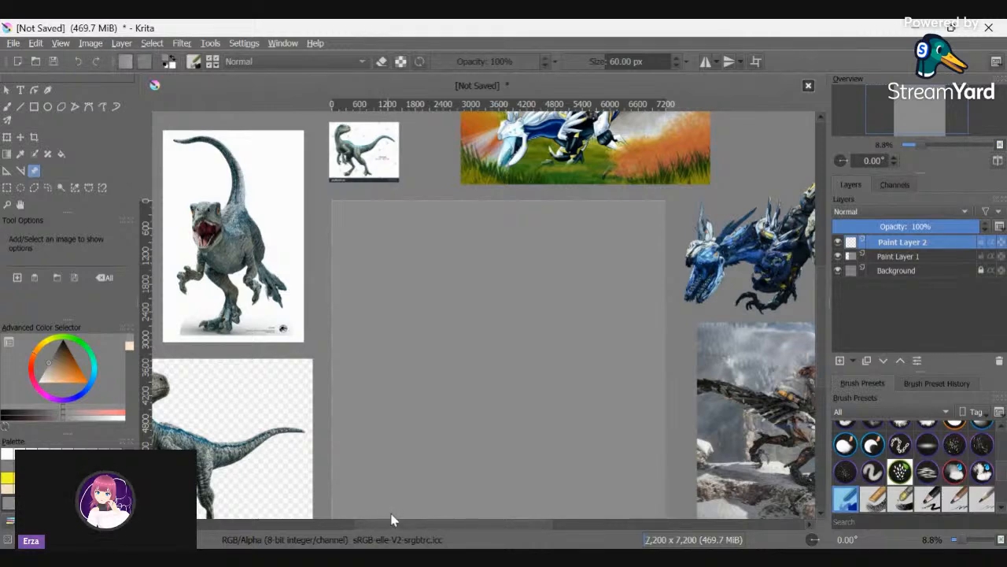
- Examine the finished painting of the archer riding the machine and compare it with the raptor and machine references
{"action": "scroll", "coordinate": [583, 136], "scroll_direction": "up", "scroll_amount": 3}
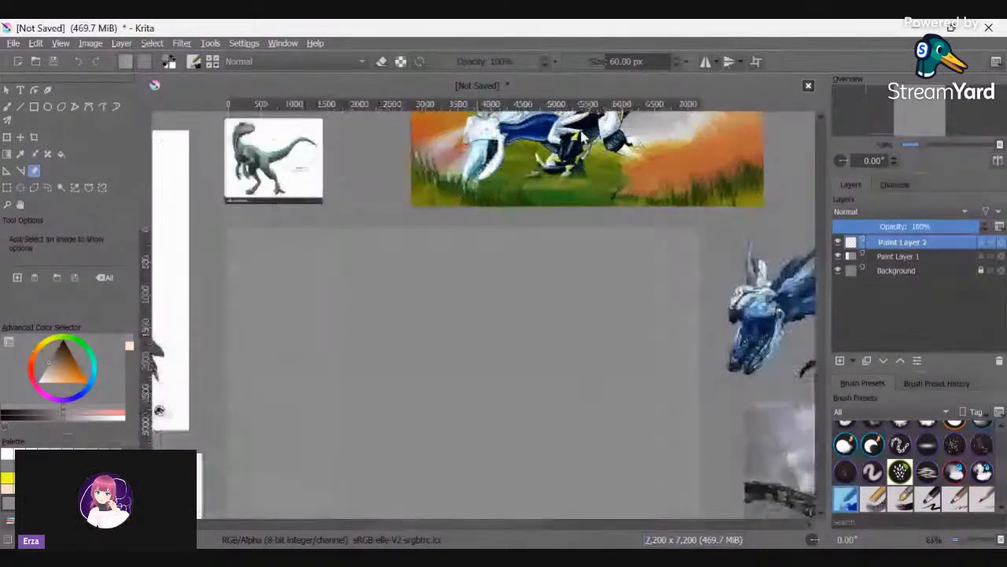
{"action": "left_click_drag", "start_coordinate": [821, 269], "coordinate": [820, 233]}
{"action": "scroll", "coordinate": [674, 319], "scroll_direction": "down", "scroll_amount": 3}
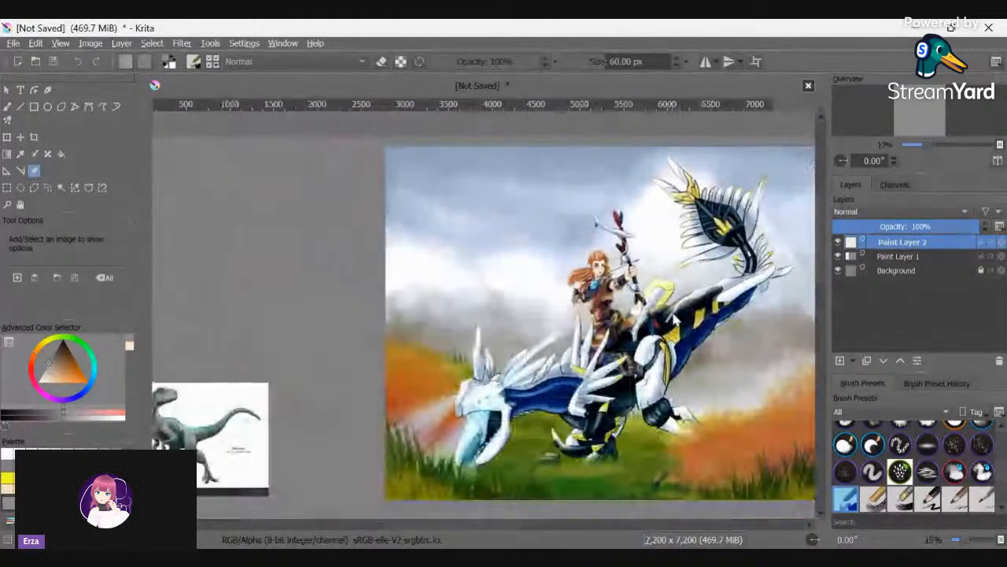
{"action": "scroll", "coordinate": [674, 318], "scroll_direction": "down", "scroll_amount": 1}
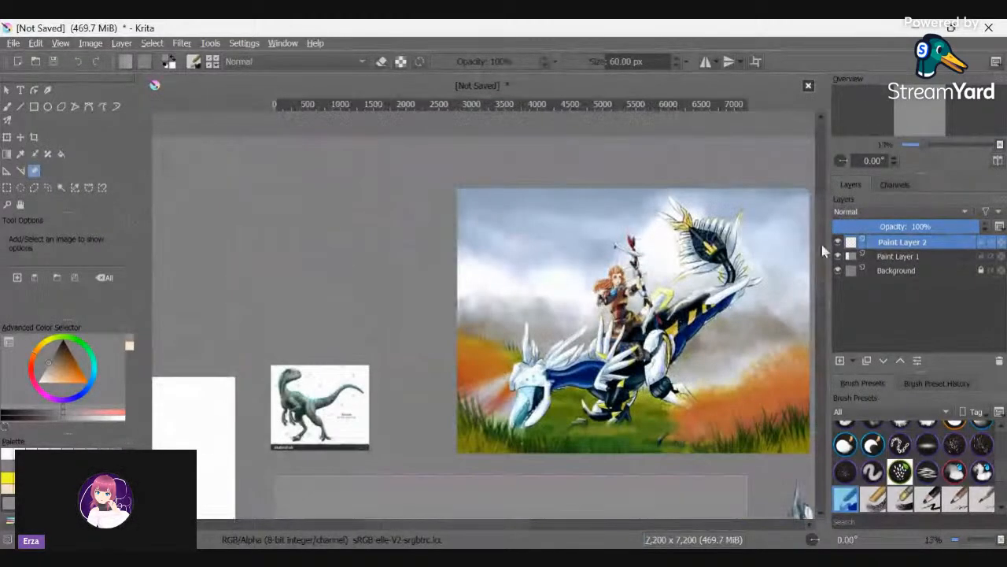
{"action": "scroll", "coordinate": [821, 252], "scroll_direction": "down", "scroll_amount": 2}
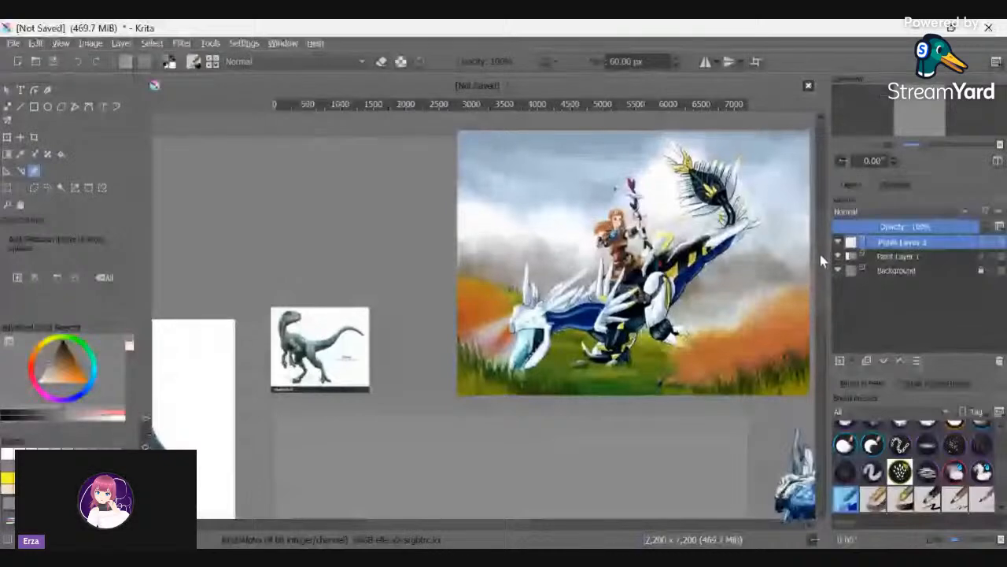
{"action": "scroll", "coordinate": [817, 273], "scroll_direction": "down", "scroll_amount": 10}
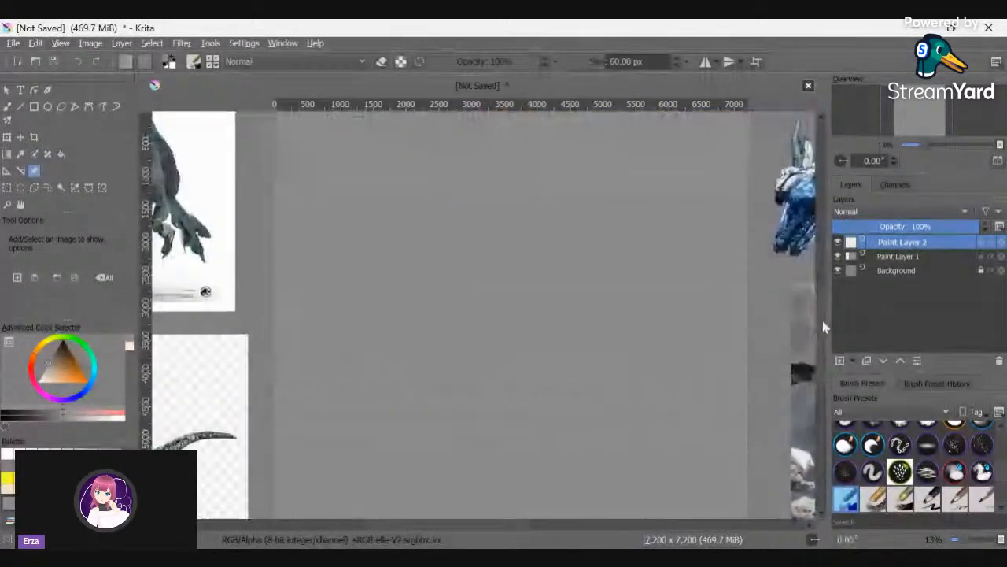
{"action": "scroll", "coordinate": [760, 349], "scroll_direction": "down", "scroll_amount": 2}
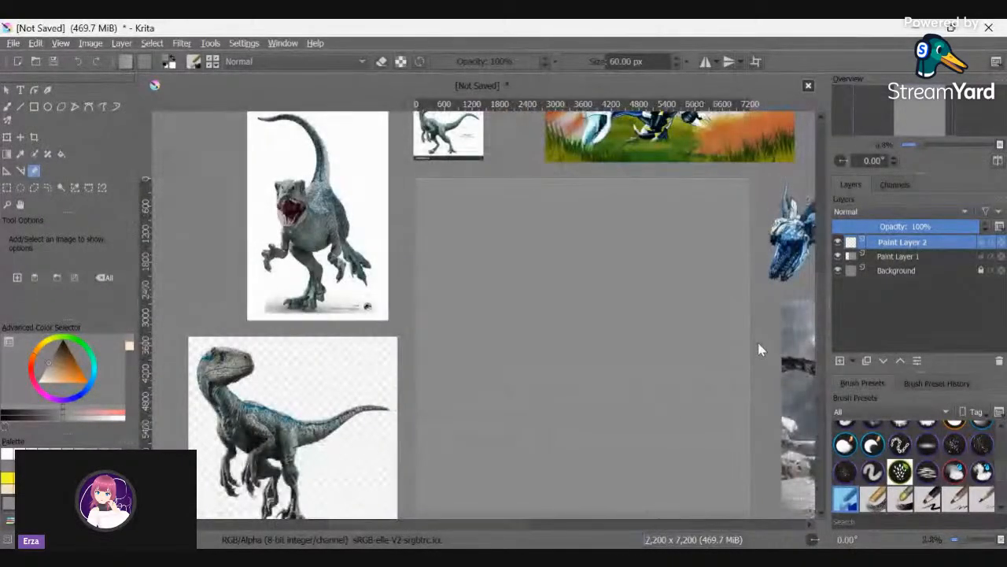
{"action": "scroll", "coordinate": [821, 310], "scroll_direction": "down", "scroll_amount": 2}
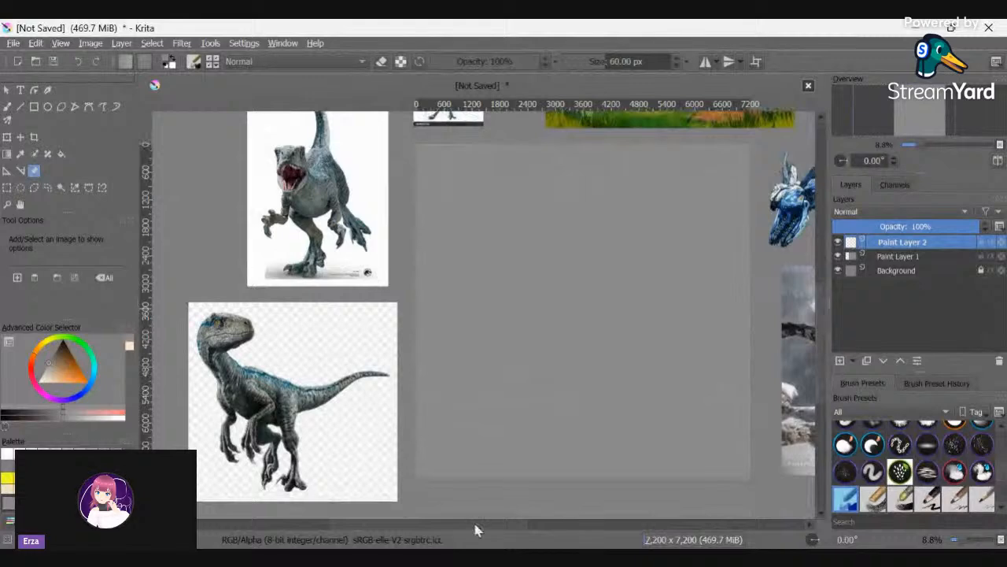
{"action": "left_click_drag", "start_coordinate": [476, 527], "coordinate": [517, 522]}
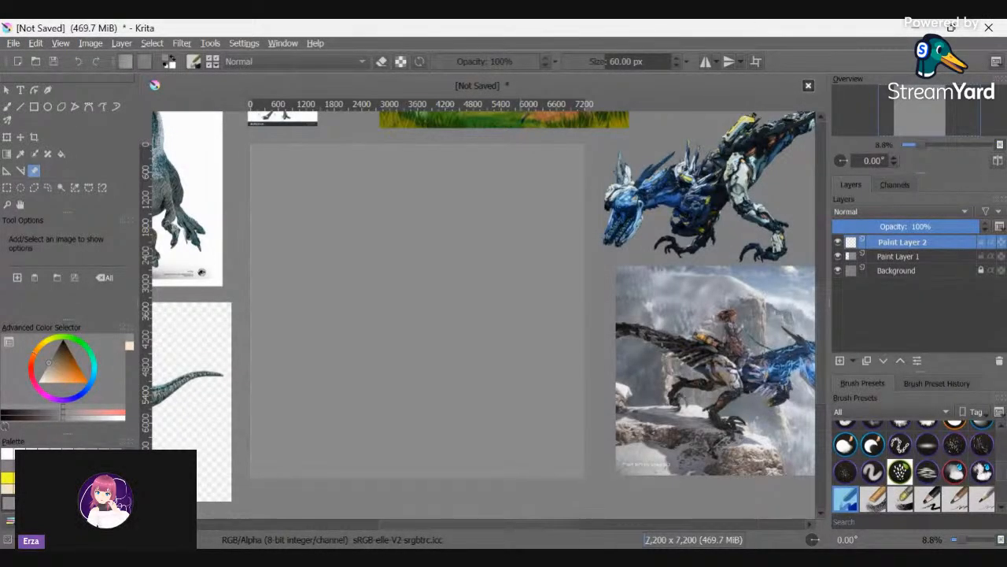
- Reset the foreground colour to black, move the archer painting reference onto the canvas centre, and enlarge it to most of the canvas width
{"action": "key", "text": "d"}
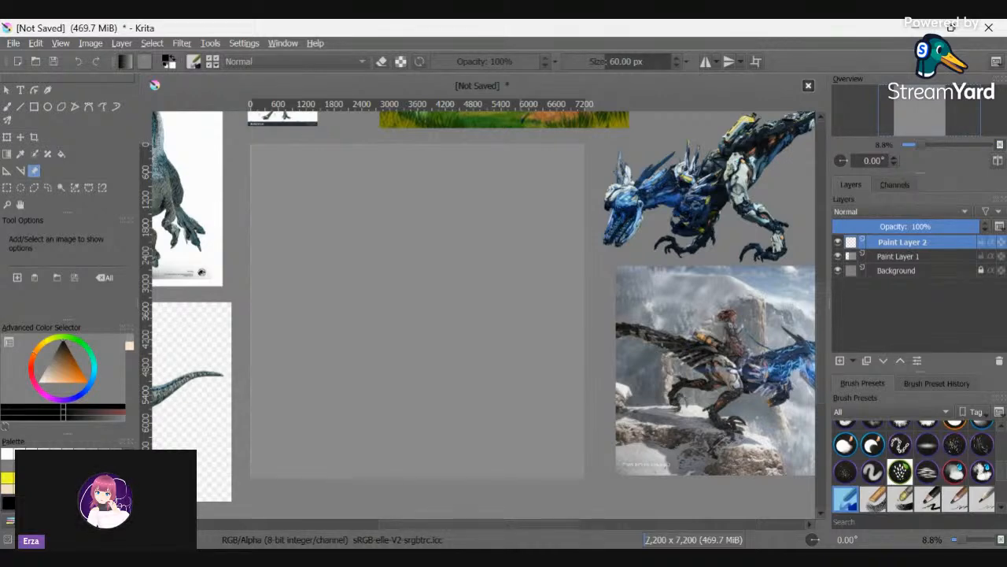
{"action": "left_click", "coordinate": [496, 120]}
{"action": "left_click_drag", "start_coordinate": [508, 117], "coordinate": [425, 365]}
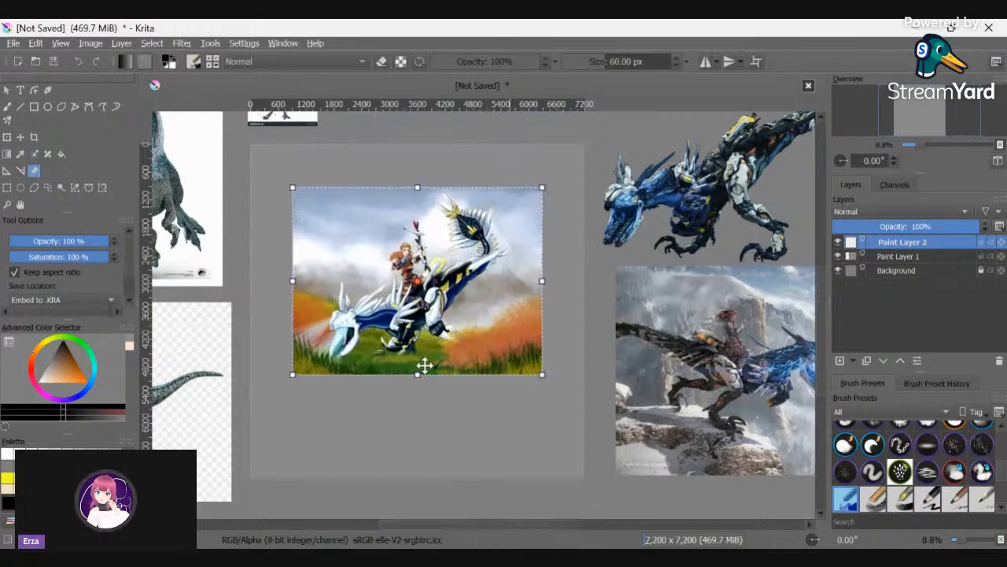
{"action": "left_click_drag", "start_coordinate": [533, 188], "coordinate": [561, 168]}
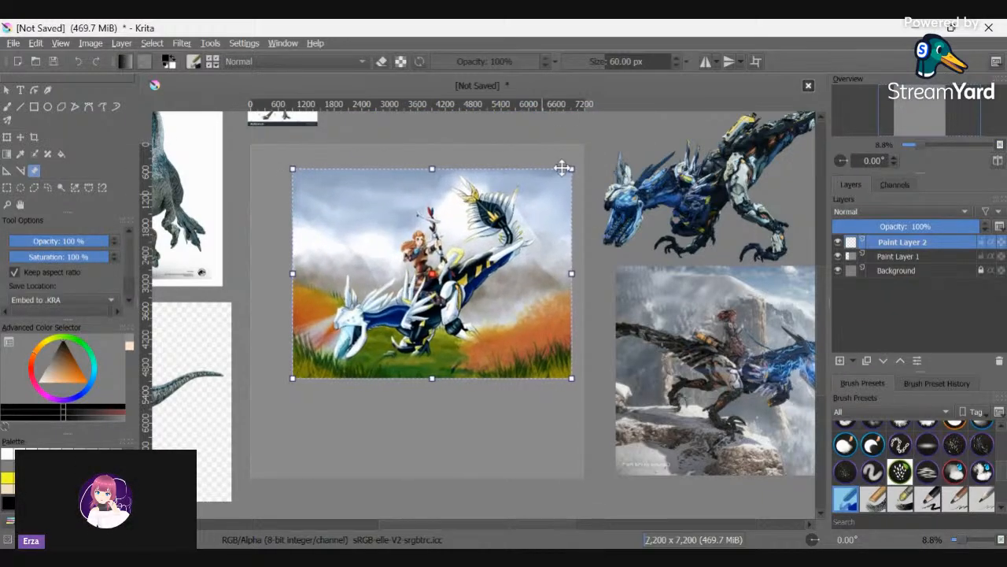
{"action": "left_click_drag", "start_coordinate": [512, 310], "coordinate": [504, 337]}
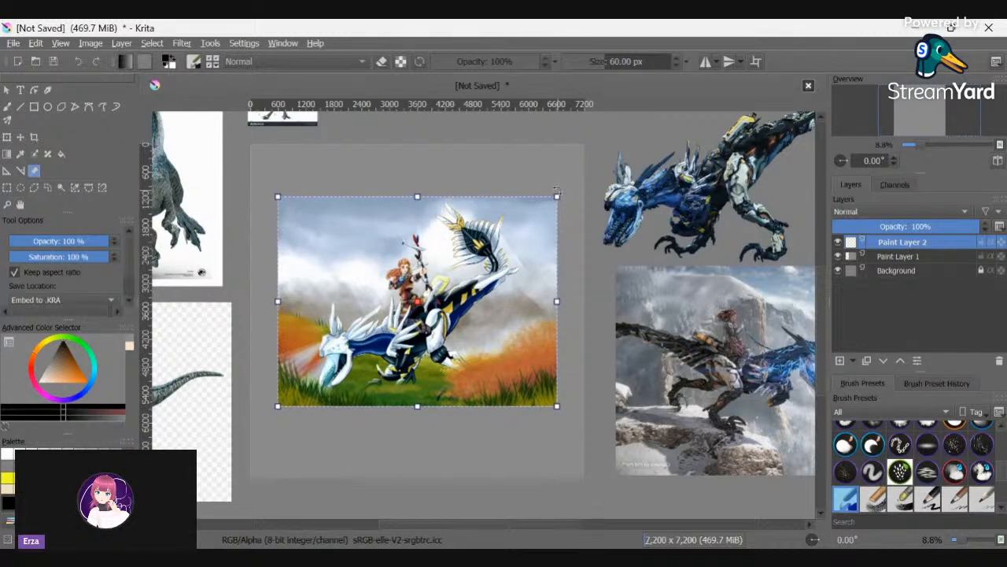
{"action": "left_click_drag", "start_coordinate": [557, 192], "coordinate": [564, 200]}
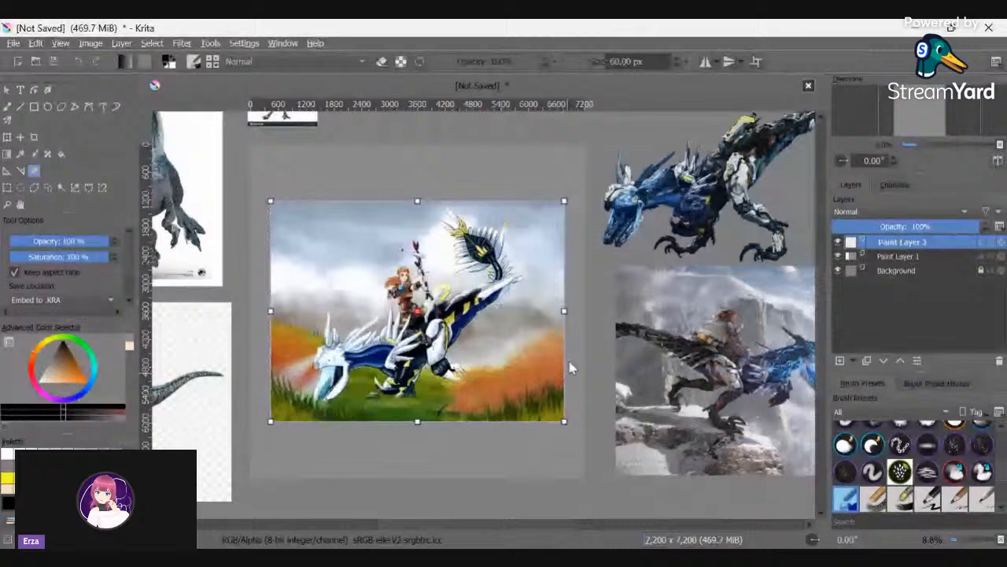
{"action": "left_click", "coordinate": [7, 106]}
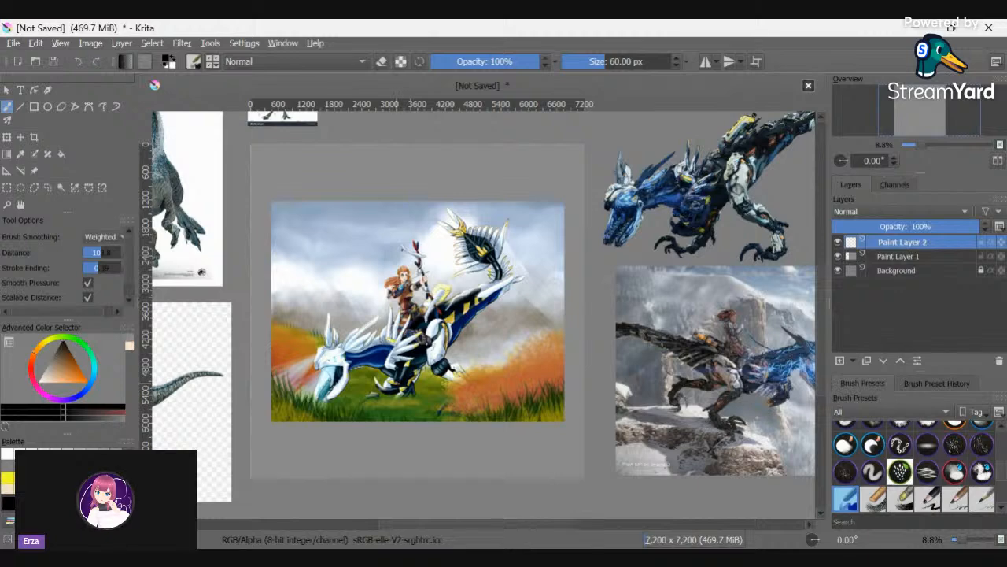
- Fade the archer painting reference to roughly a quarter opacity and return to the Freehand Brush tool
{"action": "scroll", "coordinate": [398, 358], "scroll_direction": "up", "scroll_amount": 3}
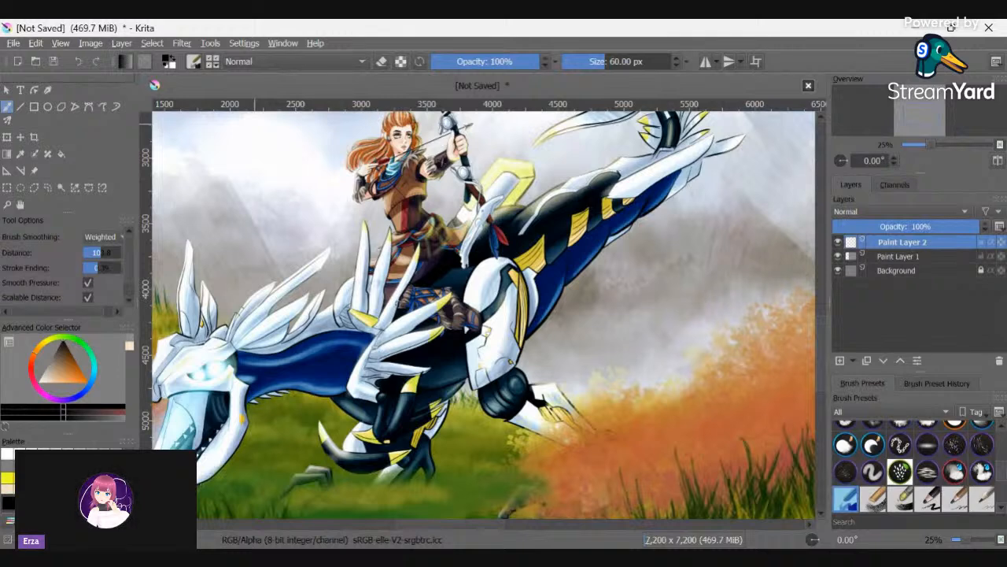
{"action": "scroll", "coordinate": [821, 335], "scroll_direction": "up", "scroll_amount": 3}
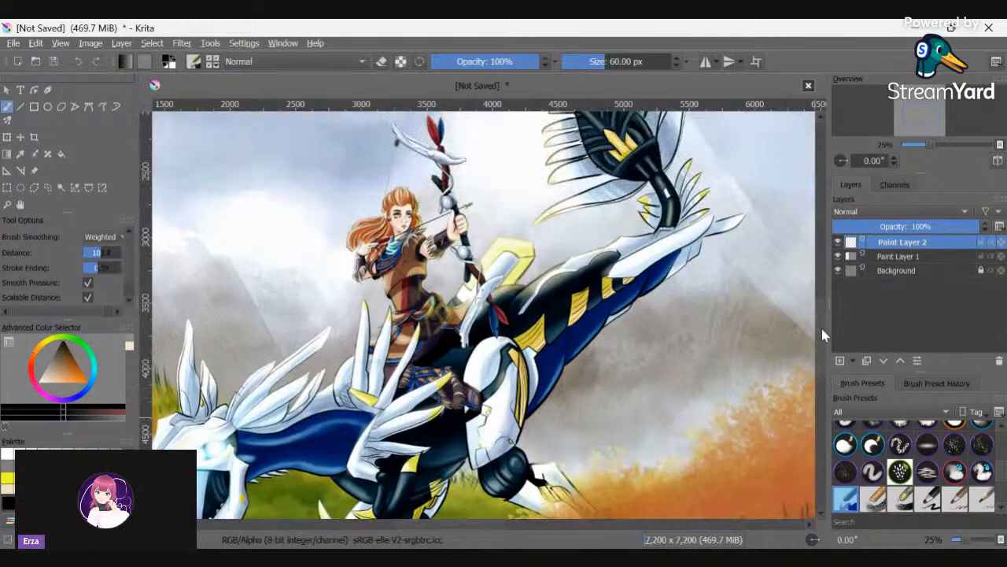
{"action": "scroll", "coordinate": [822, 326], "scroll_direction": "up", "scroll_amount": 3}
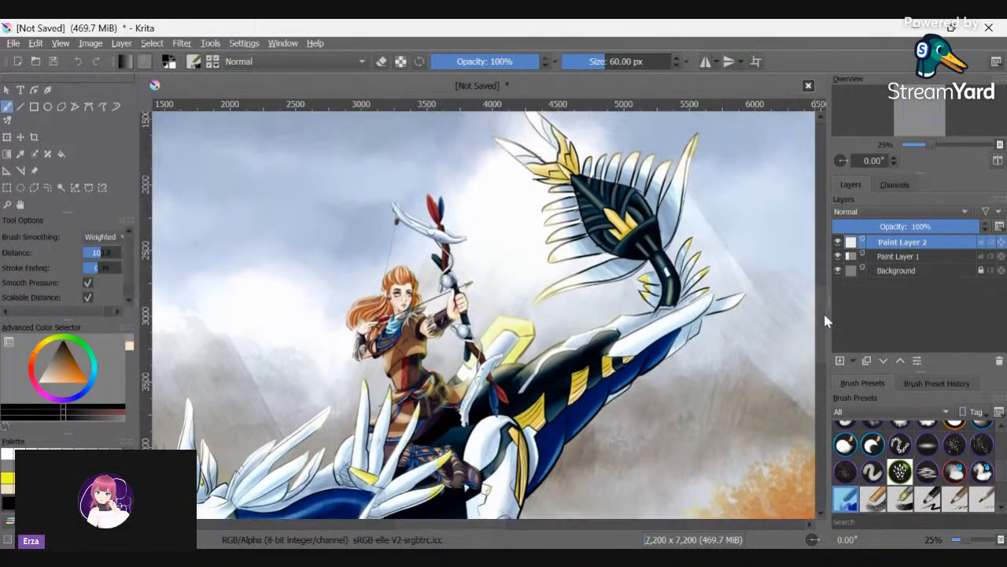
{"action": "scroll", "coordinate": [824, 324], "scroll_direction": "down", "scroll_amount": 1}
{"action": "scroll", "coordinate": [822, 319], "scroll_direction": "down", "scroll_amount": 2}
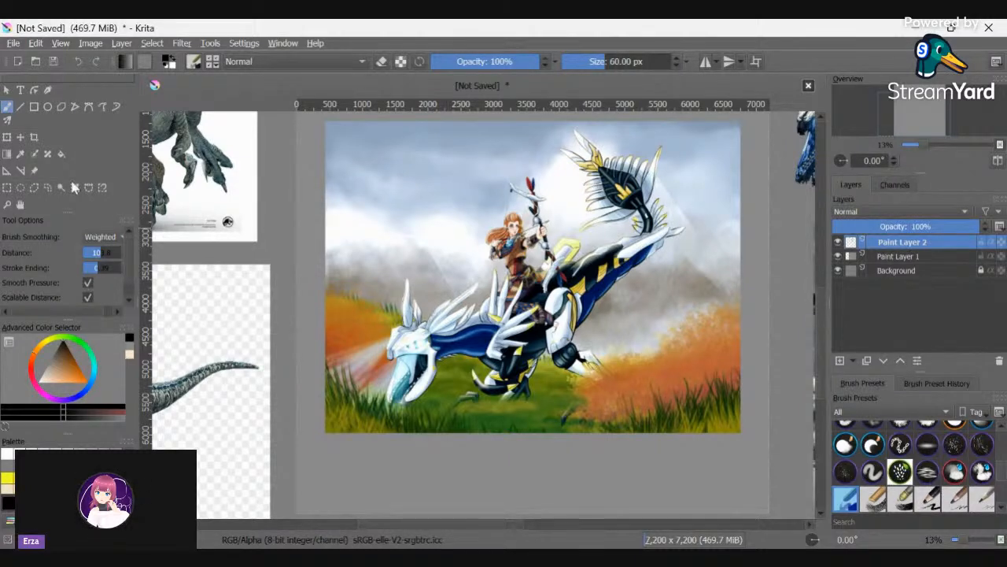
{"action": "left_click", "coordinate": [34, 170]}
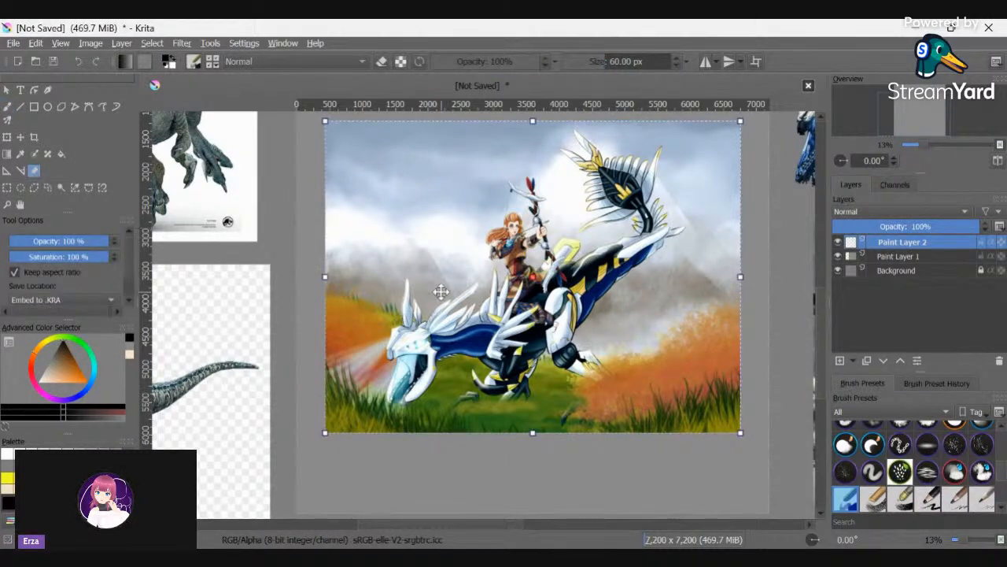
{"action": "left_click", "coordinate": [33, 241]}
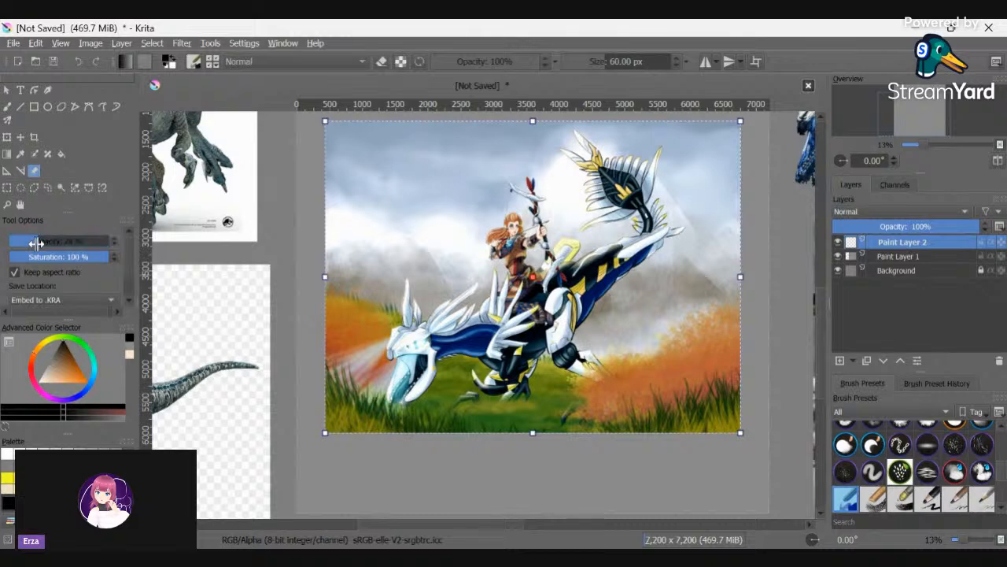
{"action": "left_click", "coordinate": [8, 106]}
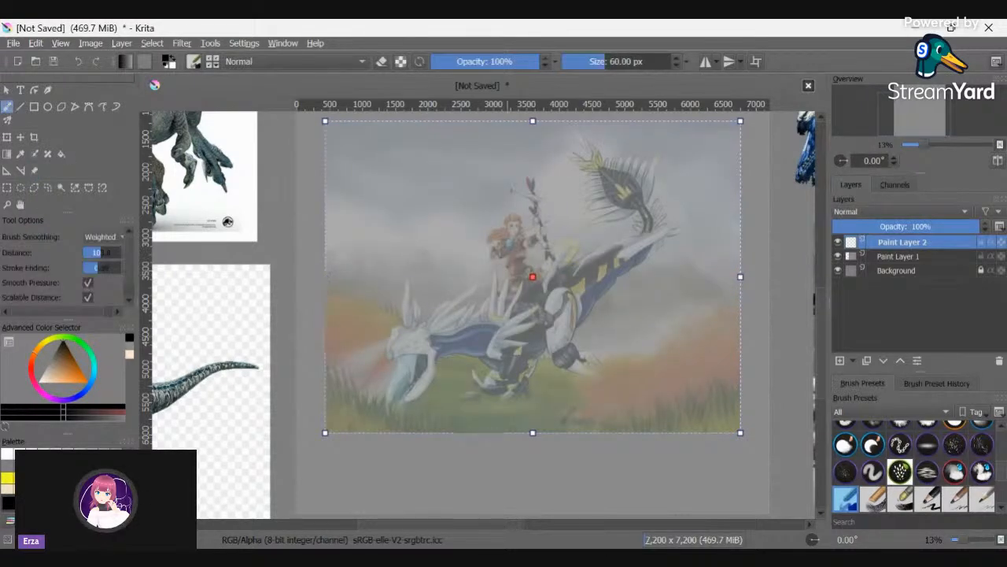
{"action": "left_click_drag", "start_coordinate": [482, 528], "coordinate": [507, 529]}
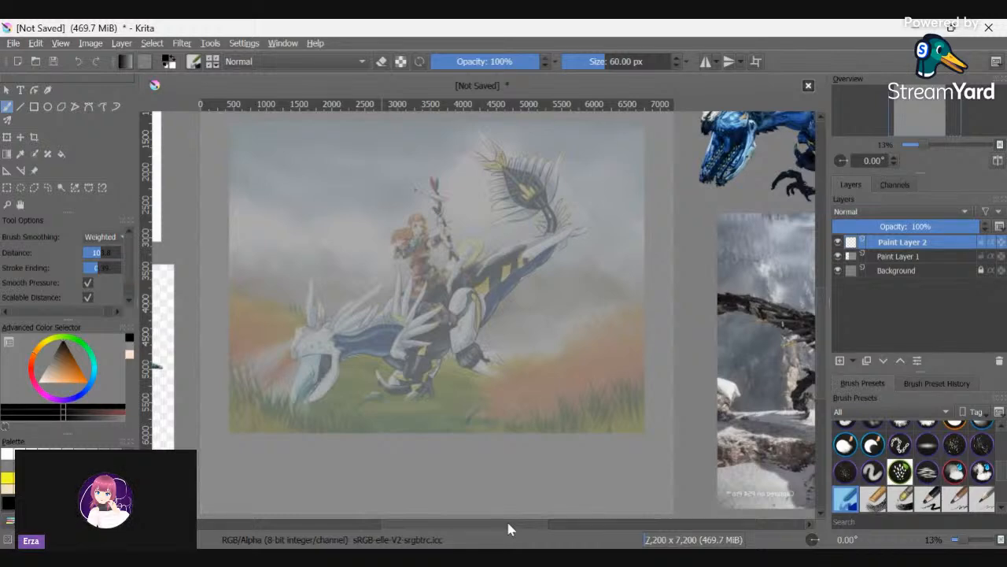
{"action": "key", "text": "minus"}
{"action": "key", "text": "minus"}
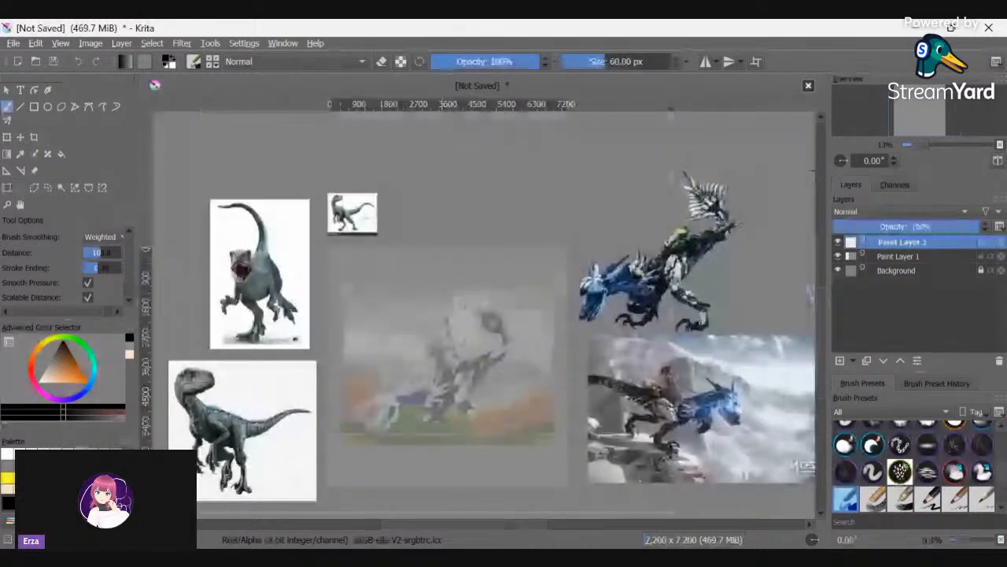
{"action": "key", "text": "plus"}
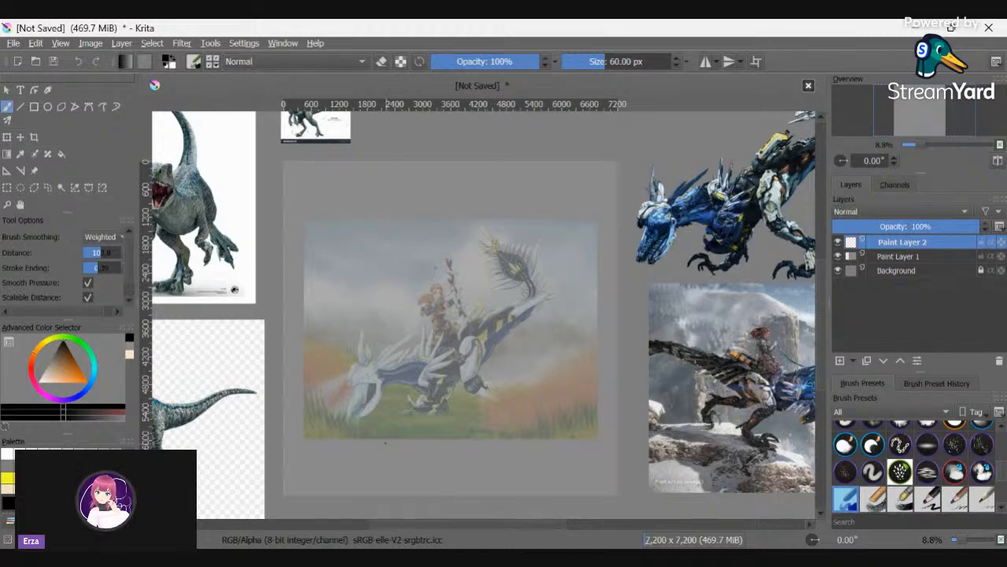
{"action": "scroll", "coordinate": [420, 408], "scroll_direction": "up", "scroll_amount": 4}
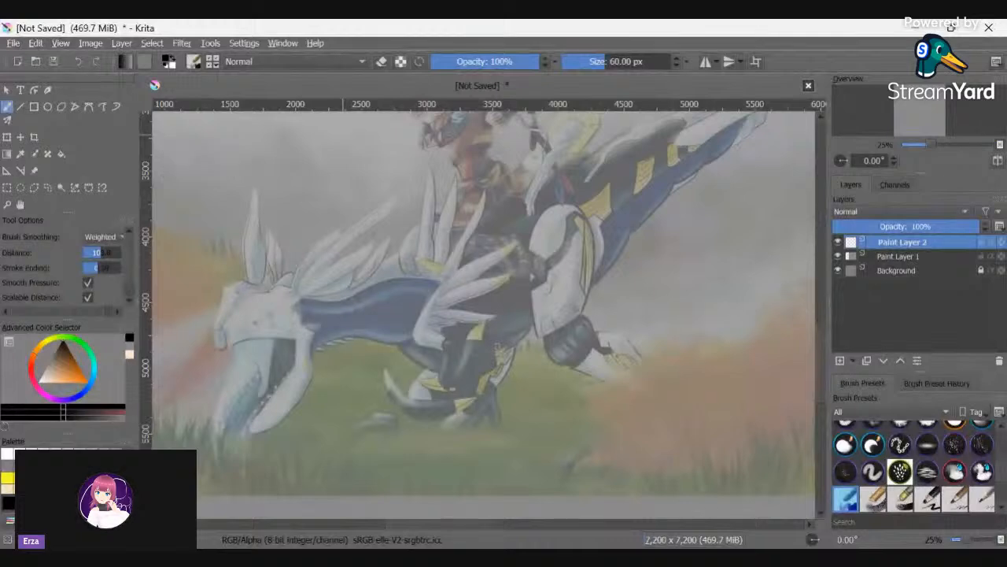
{"action": "mouse_move", "coordinate": [226, 292]}
{"action": "left_mouse_down"}
{"action": "mouse_move", "coordinate": [214, 337]}
{"action": "mouse_move", "coordinate": [235, 281]}
{"action": "left_mouse_up"}
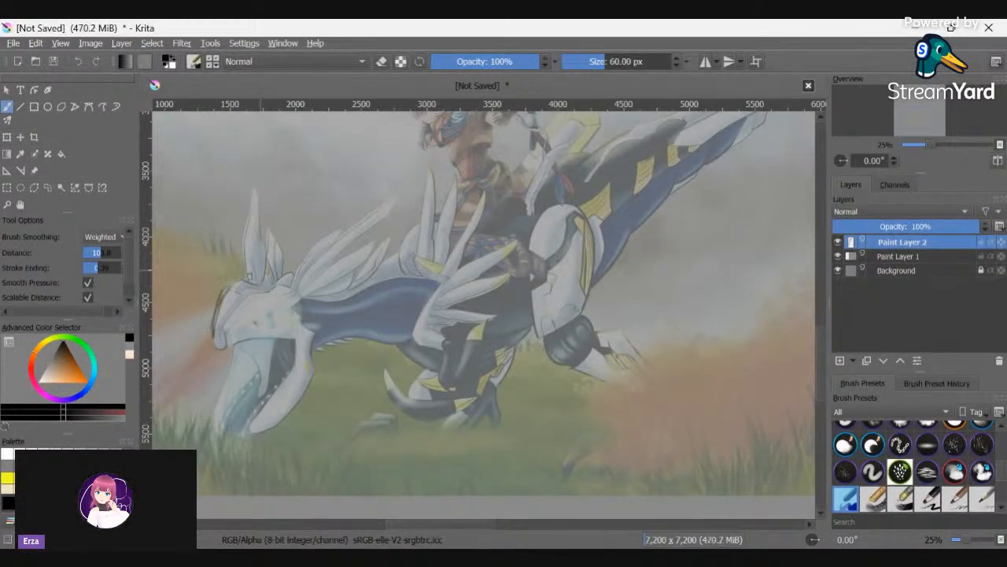
{"action": "key", "text": "ctrl+z"}
{"action": "key", "text": "ctrl+z"}
{"action": "key", "text": "ctrl+z"}
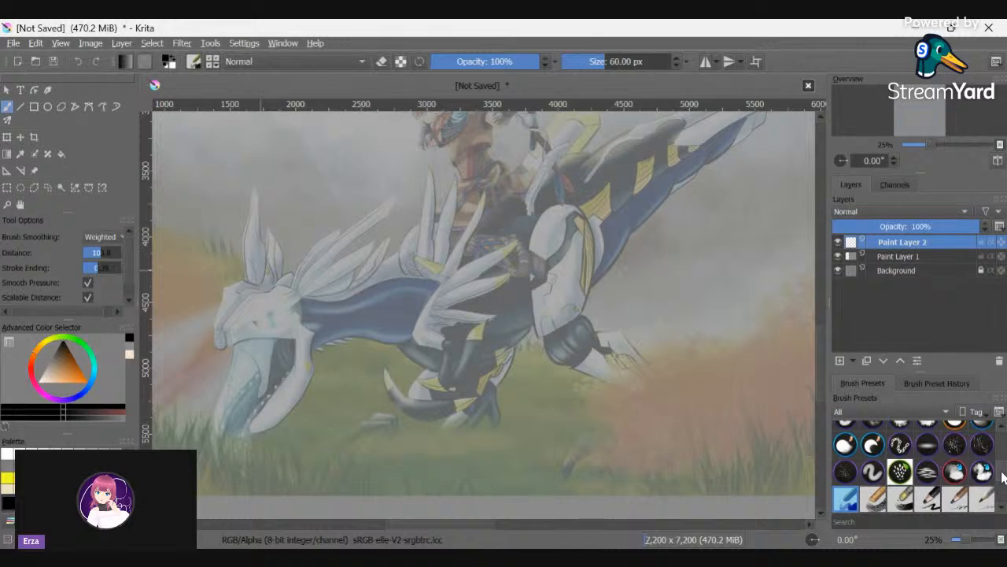
- Choose the blue-tipped pen brush preset and set its opacity to 100% and its size to 55.59 px
{"action": "scroll", "coordinate": [1000, 476], "scroll_direction": "down", "scroll_amount": 4}
{"action": "scroll", "coordinate": [999, 456], "scroll_direction": "down", "scroll_amount": 5}
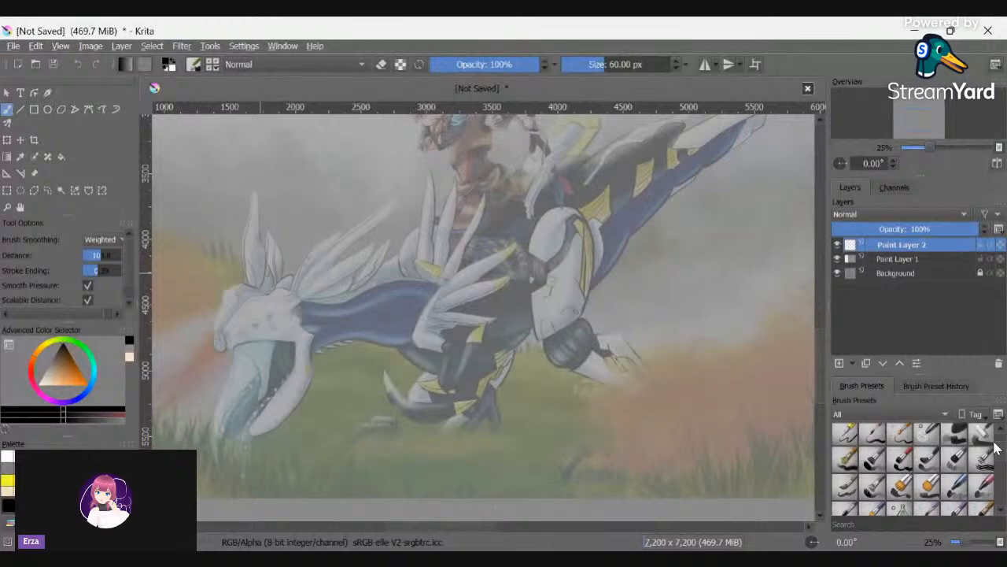
{"action": "scroll", "coordinate": [905, 484], "scroll_direction": "up", "scroll_amount": 4}
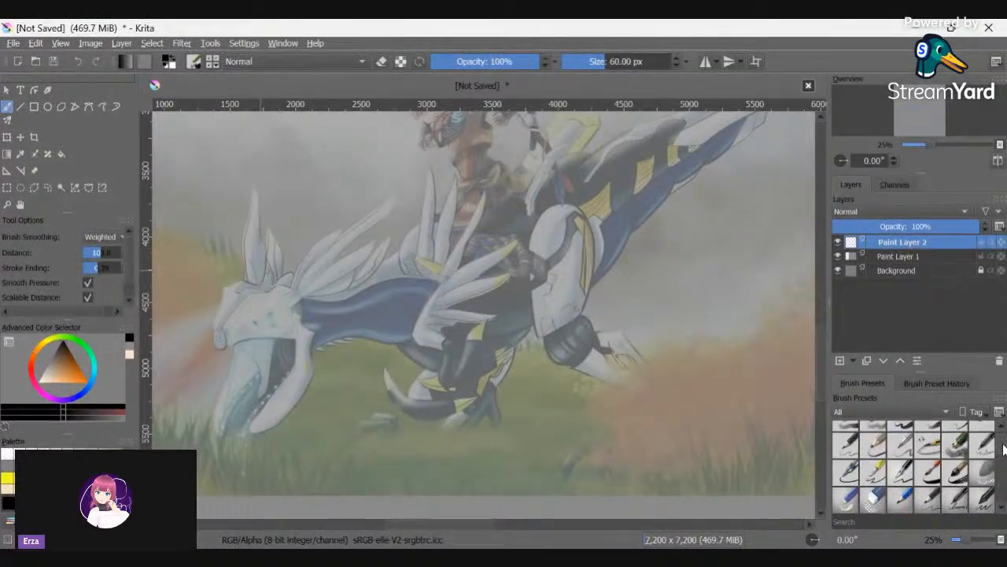
{"action": "left_click", "coordinate": [903, 487]}
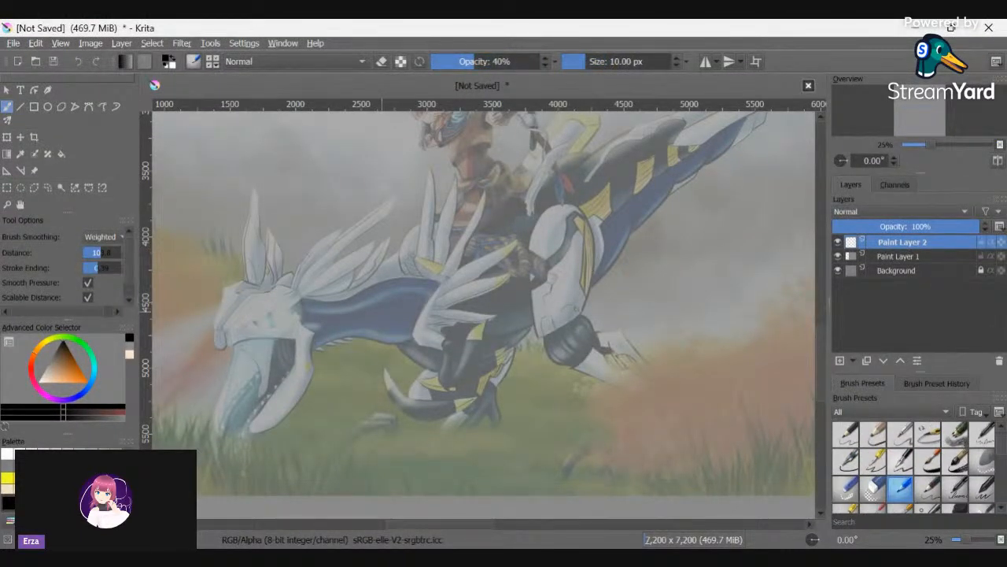
{"action": "left_click_drag", "start_coordinate": [499, 62], "coordinate": [540, 62]}
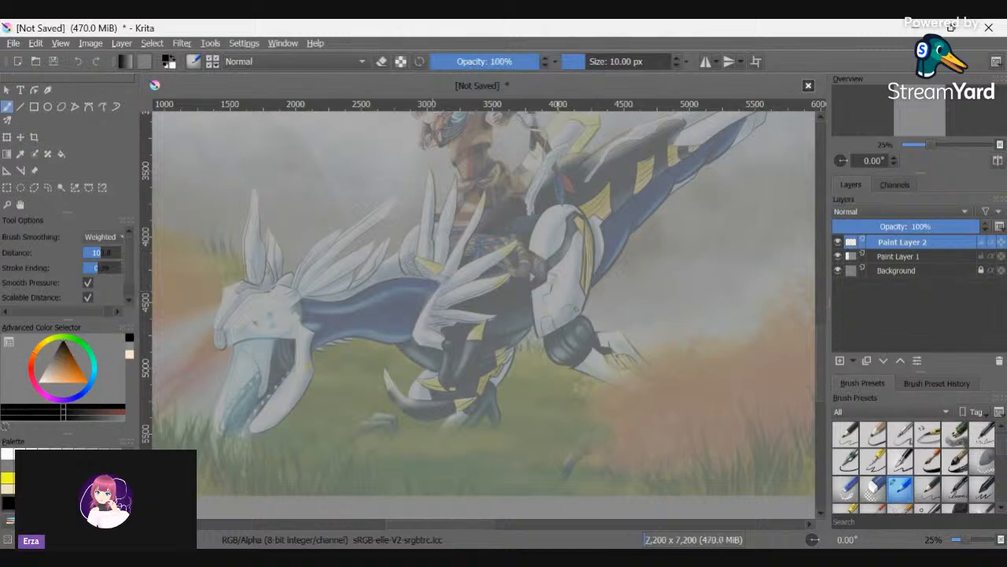
{"action": "left_click", "coordinate": [610, 62]}
{"action": "left_click_drag", "start_coordinate": [469, 334], "coordinate": [513, 351]}
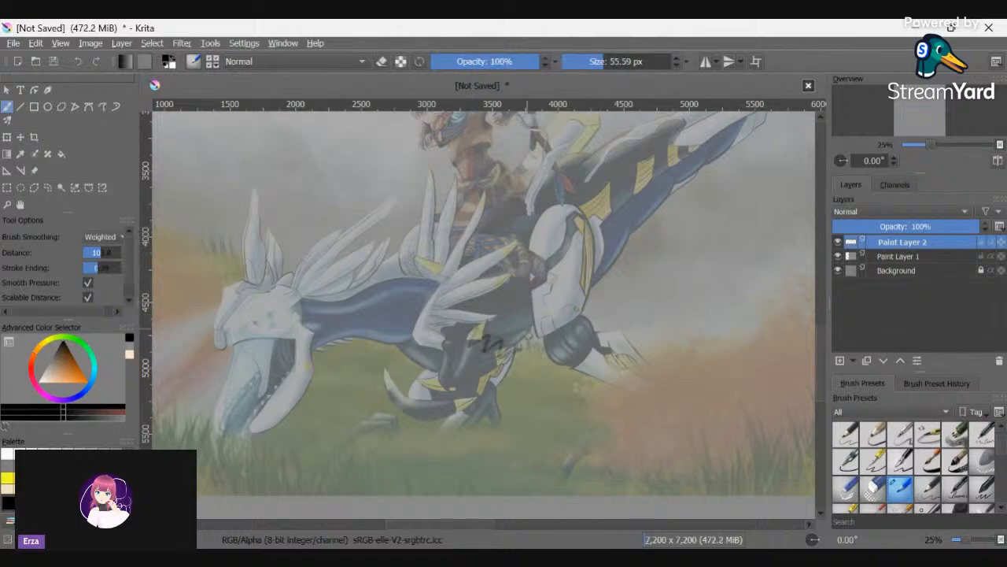
{"action": "key", "text": "ctrl+z"}
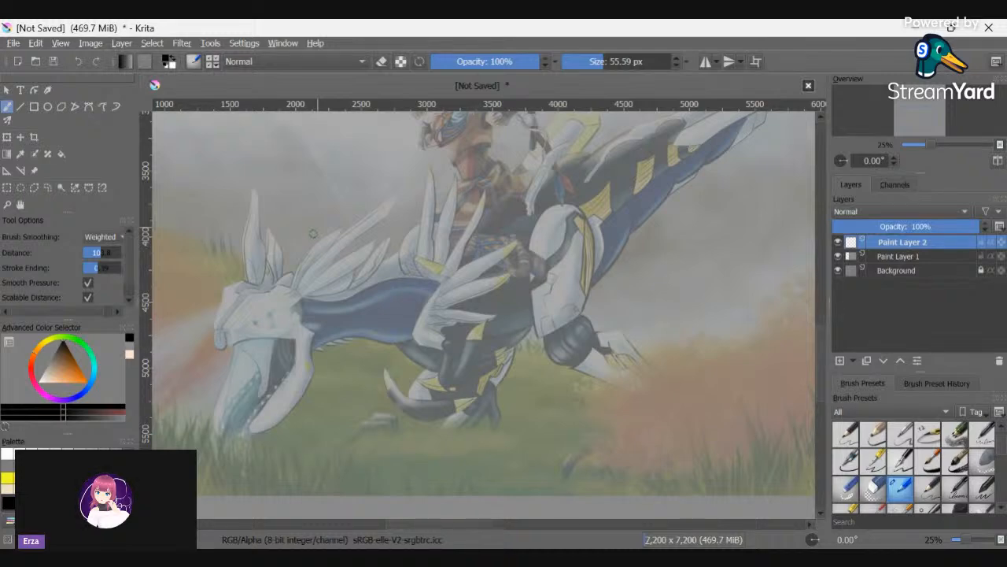
- Sketch a circle for the machine's skull and rough in the snout and open lower jaw over the faded painting
{"action": "left_click_drag", "start_coordinate": [260, 291], "coordinate": [283, 370]}
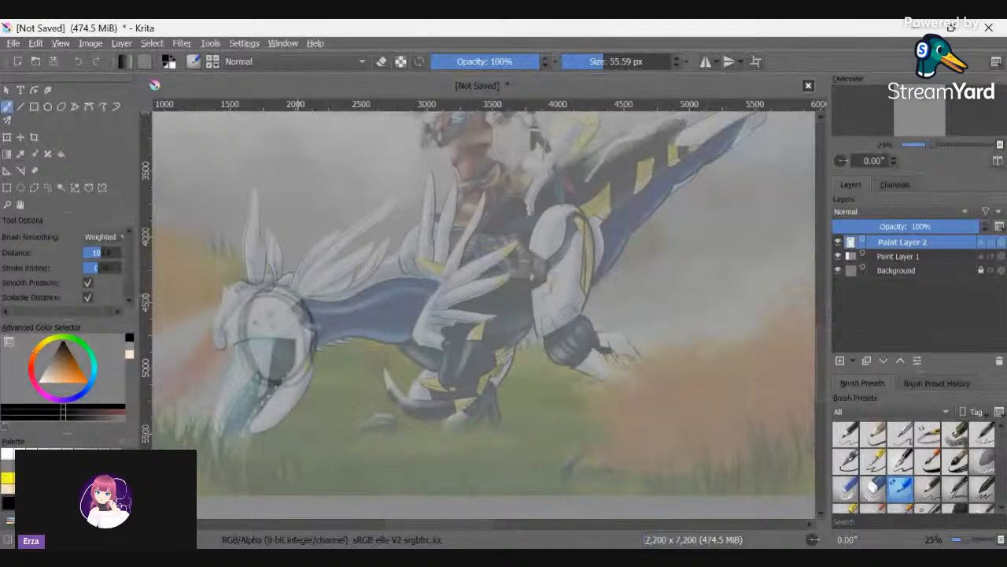
{"action": "left_click_drag", "start_coordinate": [211, 324], "coordinate": [219, 346]}
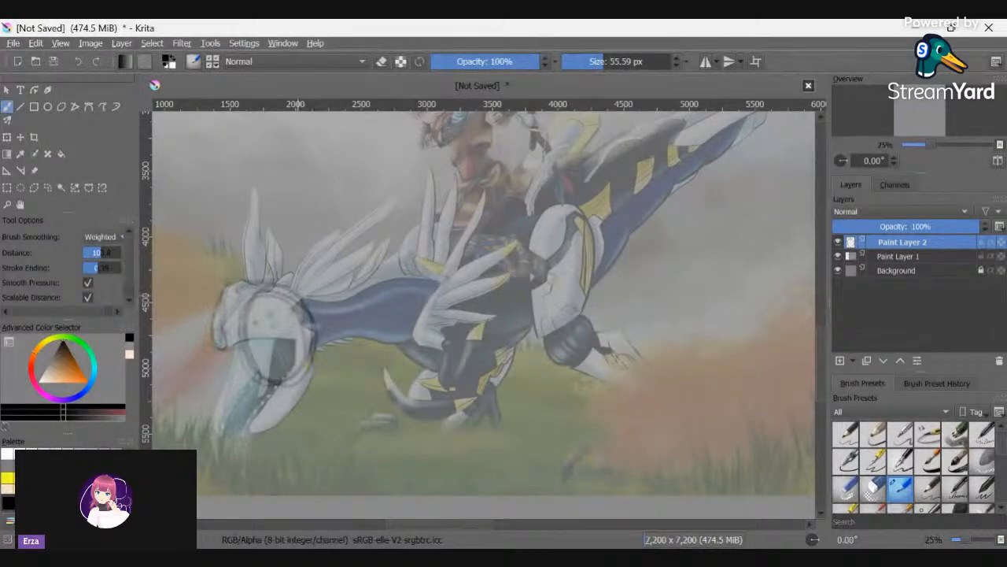
{"action": "left_click_drag", "start_coordinate": [228, 368], "coordinate": [219, 408]}
{"action": "mouse_move", "coordinate": [228, 342]}
{"action": "left_mouse_down"}
{"action": "mouse_move", "coordinate": [211, 418]}
{"action": "mouse_move", "coordinate": [230, 435]}
{"action": "mouse_move", "coordinate": [277, 416]}
{"action": "mouse_move", "coordinate": [301, 371]}
{"action": "left_mouse_up"}
{"action": "left_click_drag", "start_coordinate": [276, 416], "coordinate": [310, 348]}
{"action": "mouse_move", "coordinate": [260, 290]}
{"action": "left_mouse_down"}
{"action": "mouse_move", "coordinate": [323, 361]}
{"action": "mouse_move", "coordinate": [254, 389]}
{"action": "left_mouse_up"}
{"action": "left_click_drag", "start_coordinate": [245, 377], "coordinate": [245, 304]}
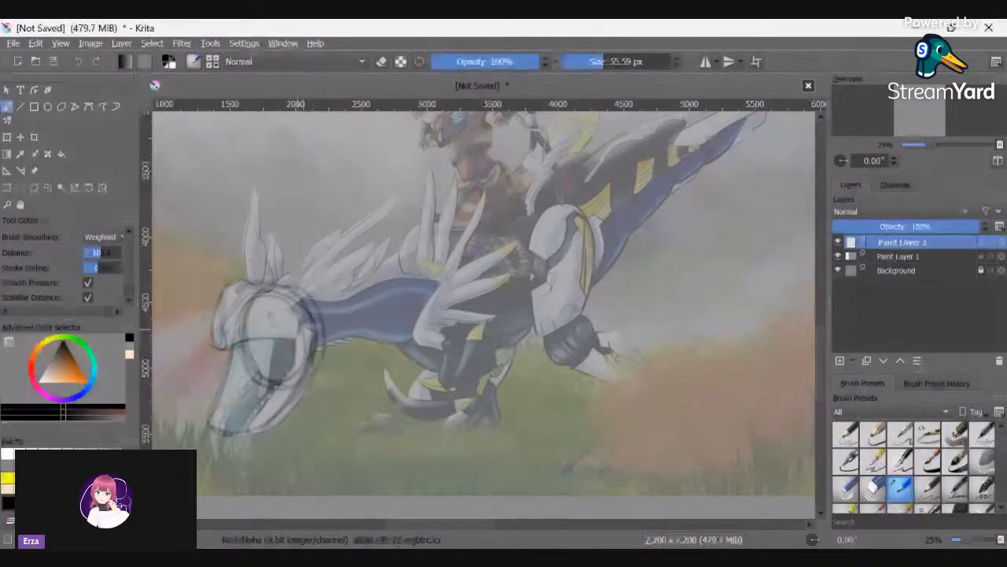
- Draw the upper mouth line and build up the back of the machine's head with curved strokes
{"action": "left_click_drag", "start_coordinate": [228, 346], "coordinate": [302, 332]}
{"action": "left_click_drag", "start_coordinate": [315, 318], "coordinate": [315, 356]}
{"action": "left_click_drag", "start_coordinate": [257, 342], "coordinate": [300, 336]}
{"action": "left_click_drag", "start_coordinate": [300, 320], "coordinate": [297, 337]}
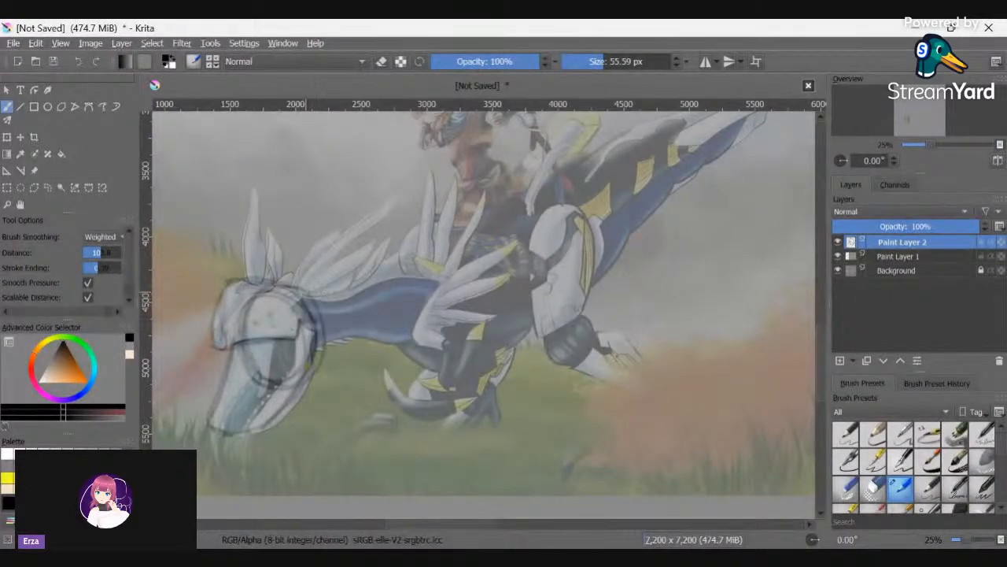
{"action": "left_click_drag", "start_coordinate": [319, 295], "coordinate": [313, 362]}
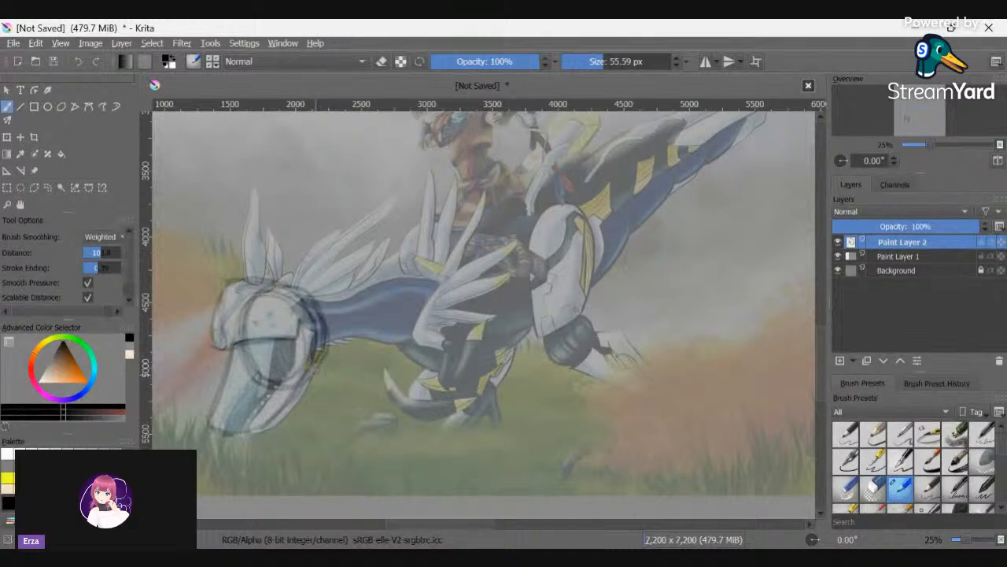
{"action": "key", "text": "ctrl+z"}
{"action": "key", "text": "ctrl+shift+z"}
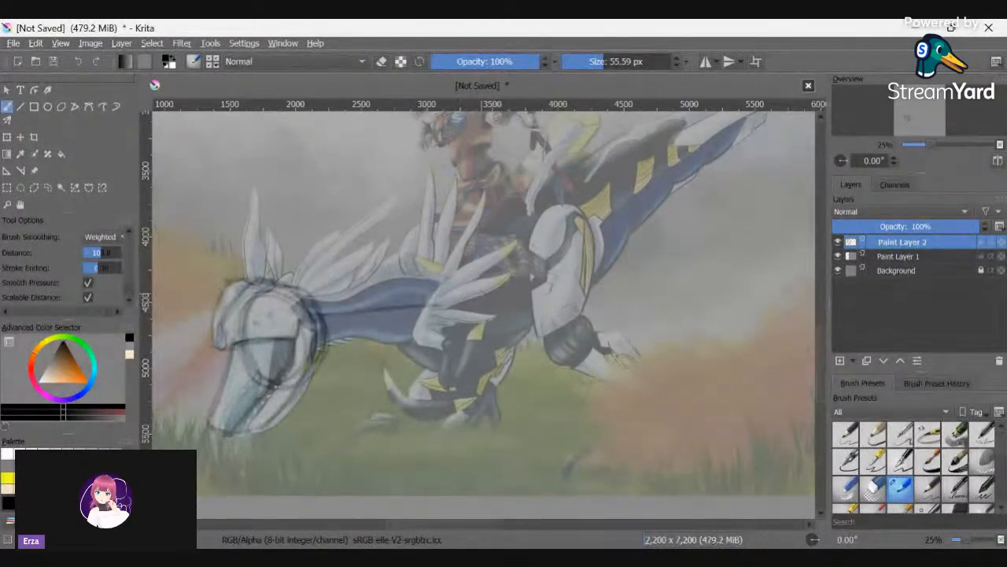
- Sketch the machine's torso as a large slanted oval from chest to hips, with a rounded chest form at the neck base
{"action": "mouse_move", "coordinate": [425, 354]}
{"action": "left_mouse_down"}
{"action": "mouse_move", "coordinate": [444, 287]}
{"action": "mouse_move", "coordinate": [449, 370]}
{"action": "mouse_move", "coordinate": [410, 315]}
{"action": "mouse_move", "coordinate": [441, 276]}
{"action": "mouse_move", "coordinate": [535, 211]}
{"action": "mouse_move", "coordinate": [570, 214]}
{"action": "left_mouse_up"}
{"action": "left_click_drag", "start_coordinate": [548, 211], "coordinate": [474, 236]}
{"action": "left_click_drag", "start_coordinate": [425, 280], "coordinate": [524, 209]}
{"action": "mouse_move", "coordinate": [469, 248]}
{"action": "left_mouse_down"}
{"action": "mouse_move", "coordinate": [590, 206]}
{"action": "mouse_move", "coordinate": [551, 314]}
{"action": "left_mouse_up"}
{"action": "mouse_move", "coordinate": [578, 214]}
{"action": "left_mouse_down"}
{"action": "mouse_move", "coordinate": [557, 309]}
{"action": "mouse_move", "coordinate": [416, 352]}
{"action": "left_mouse_up"}
{"action": "mouse_move", "coordinate": [542, 311]}
{"action": "left_mouse_down"}
{"action": "mouse_move", "coordinate": [440, 354]}
{"action": "mouse_move", "coordinate": [421, 293]}
{"action": "mouse_move", "coordinate": [512, 222]}
{"action": "mouse_move", "coordinate": [590, 267]}
{"action": "mouse_move", "coordinate": [513, 334]}
{"action": "left_mouse_up"}
{"action": "left_click_drag", "start_coordinate": [512, 235], "coordinate": [567, 298]}
{"action": "left_click_drag", "start_coordinate": [512, 211], "coordinate": [481, 239]}
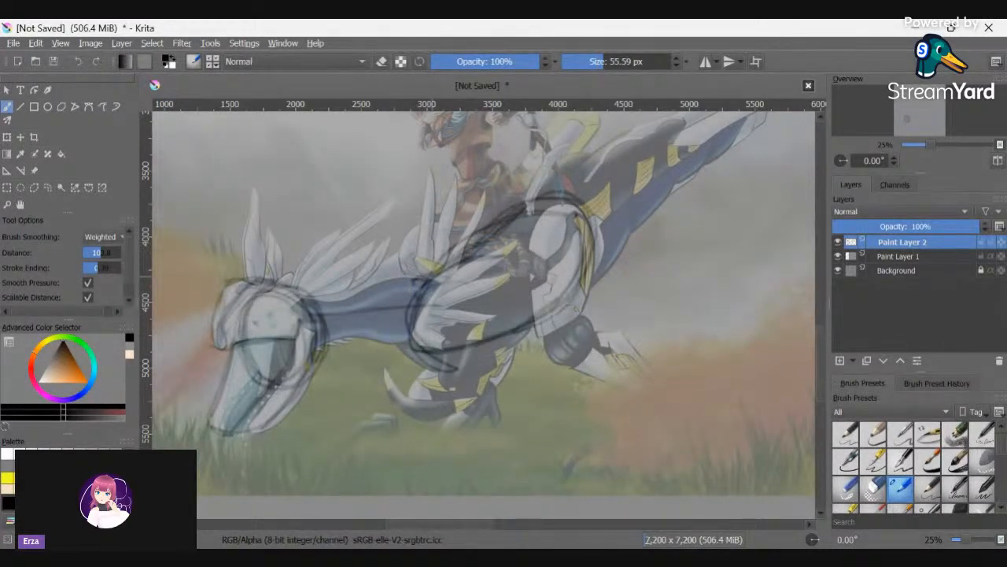
{"action": "mouse_move", "coordinate": [410, 282]}
{"action": "left_mouse_down"}
{"action": "mouse_move", "coordinate": [431, 350]}
{"action": "mouse_move", "coordinate": [537, 318]}
{"action": "left_mouse_up"}
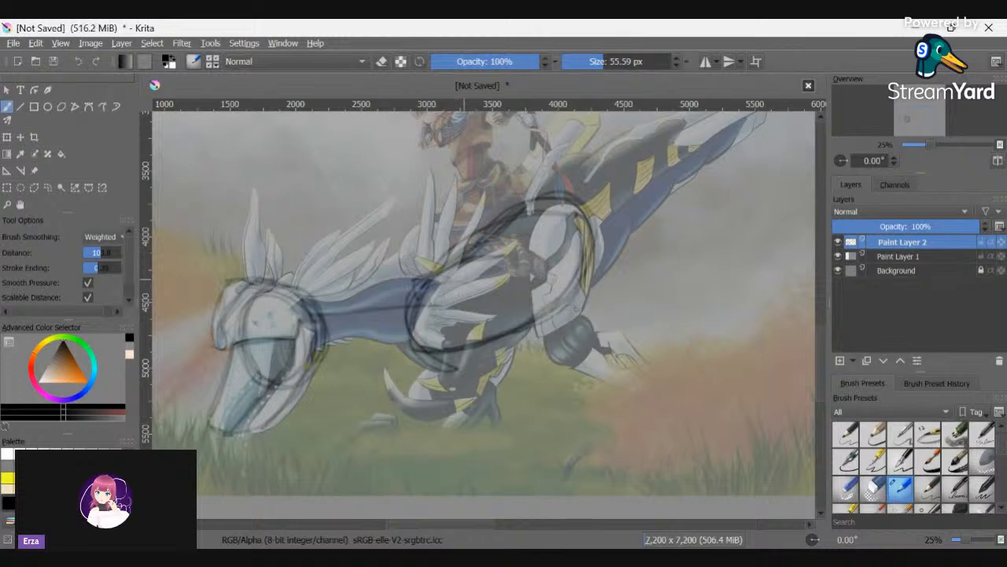
- Sketch the machine's front leg with a thigh shape, joint circles, lower leg lines and simple foot and claw lines
{"action": "mouse_move", "coordinate": [461, 277]}
{"action": "left_mouse_down"}
{"action": "mouse_move", "coordinate": [417, 319]}
{"action": "mouse_move", "coordinate": [445, 340]}
{"action": "mouse_move", "coordinate": [479, 344]}
{"action": "mouse_move", "coordinate": [449, 381]}
{"action": "left_mouse_up"}
{"action": "mouse_move", "coordinate": [462, 338]}
{"action": "left_mouse_down"}
{"action": "mouse_move", "coordinate": [447, 384]}
{"action": "mouse_move", "coordinate": [521, 344]}
{"action": "left_mouse_up"}
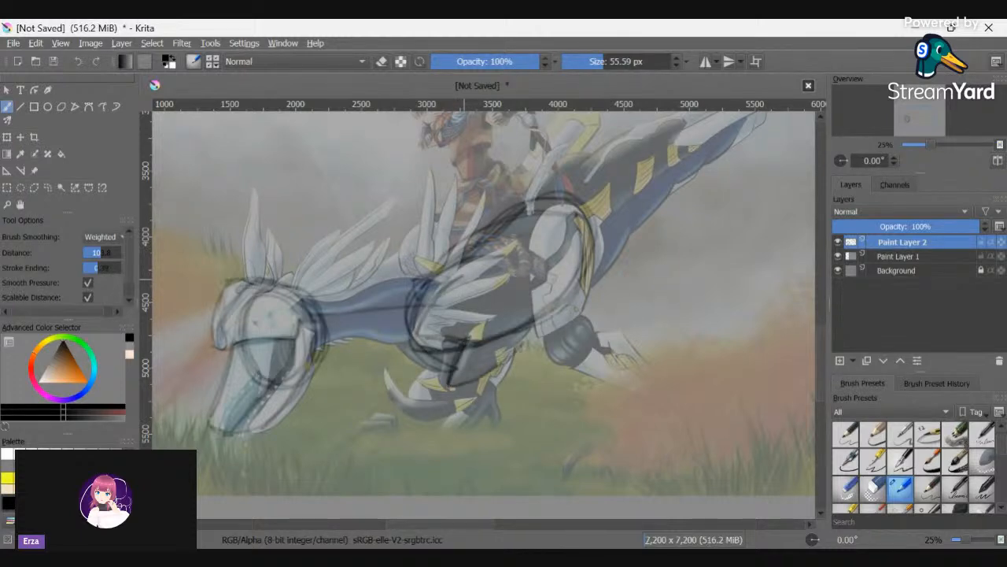
{"action": "left_click_drag", "start_coordinate": [450, 384], "coordinate": [520, 346]}
{"action": "mouse_move", "coordinate": [482, 374]}
{"action": "left_mouse_down"}
{"action": "mouse_move", "coordinate": [515, 349]}
{"action": "mouse_move", "coordinate": [451, 381]}
{"action": "left_mouse_up"}
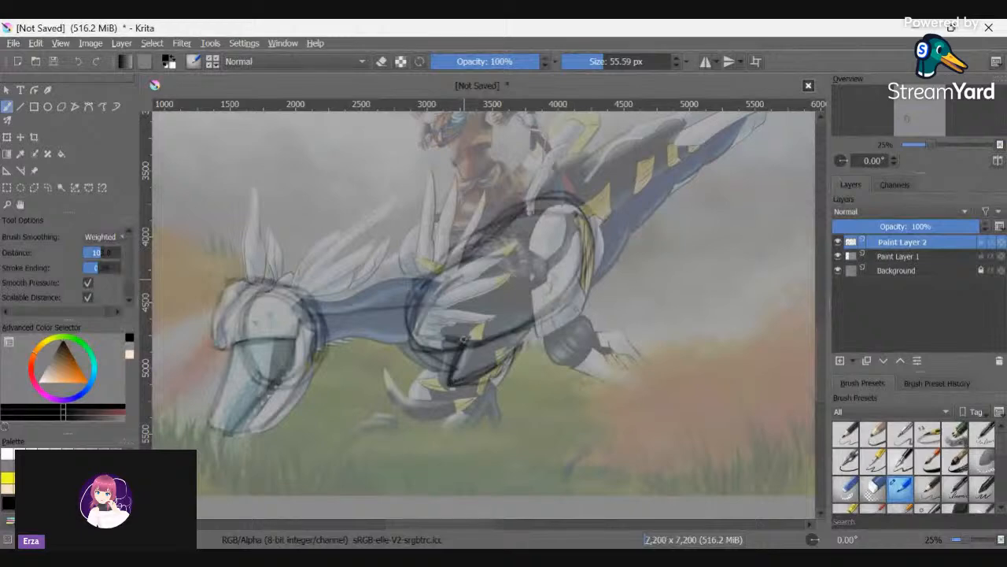
{"action": "left_click_drag", "start_coordinate": [461, 341], "coordinate": [468, 328]}
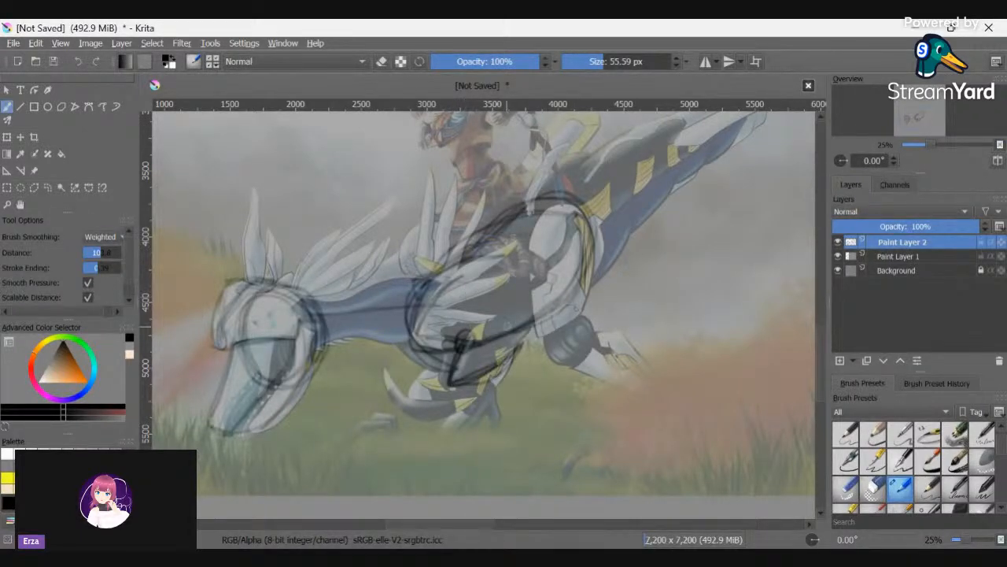
{"action": "mouse_move", "coordinate": [526, 305]}
{"action": "left_mouse_down"}
{"action": "mouse_move", "coordinate": [425, 405]}
{"action": "mouse_move", "coordinate": [501, 386]}
{"action": "mouse_move", "coordinate": [437, 400]}
{"action": "mouse_move", "coordinate": [495, 393]}
{"action": "mouse_move", "coordinate": [475, 381]}
{"action": "mouse_move", "coordinate": [422, 452]}
{"action": "left_mouse_up"}
{"action": "mouse_move", "coordinate": [485, 397]}
{"action": "left_mouse_down"}
{"action": "mouse_move", "coordinate": [433, 448]}
{"action": "mouse_move", "coordinate": [399, 455]}
{"action": "mouse_move", "coordinate": [346, 443]}
{"action": "mouse_move", "coordinate": [397, 417]}
{"action": "mouse_move", "coordinate": [400, 444]}
{"action": "left_mouse_up"}
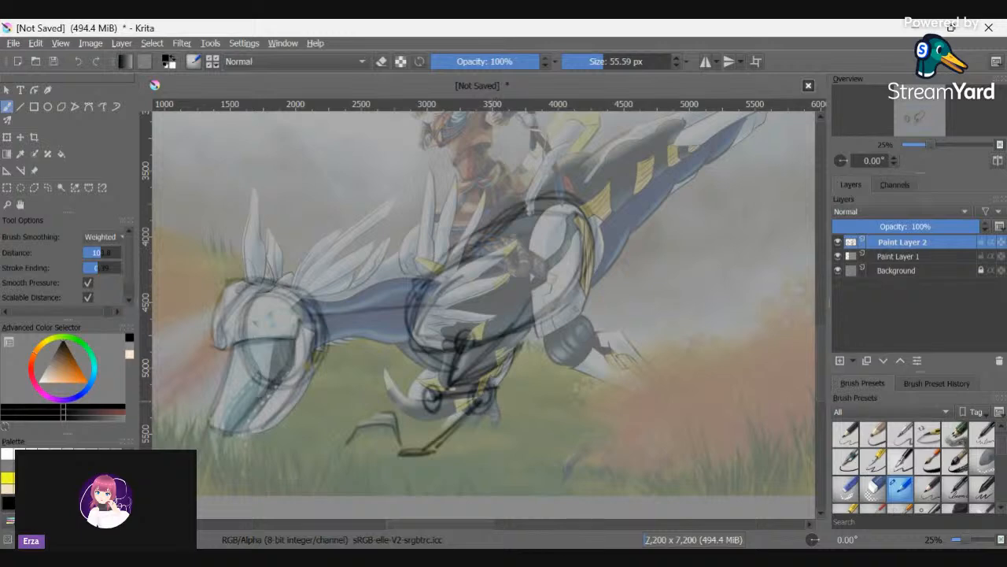
{"action": "left_click_drag", "start_coordinate": [498, 409], "coordinate": [489, 438]}
- Sketch the machine's hind leg as lines linking circles at the hip, knee and ankle
{"action": "scroll", "coordinate": [390, 232], "scroll_direction": "right", "scroll_amount": 5}
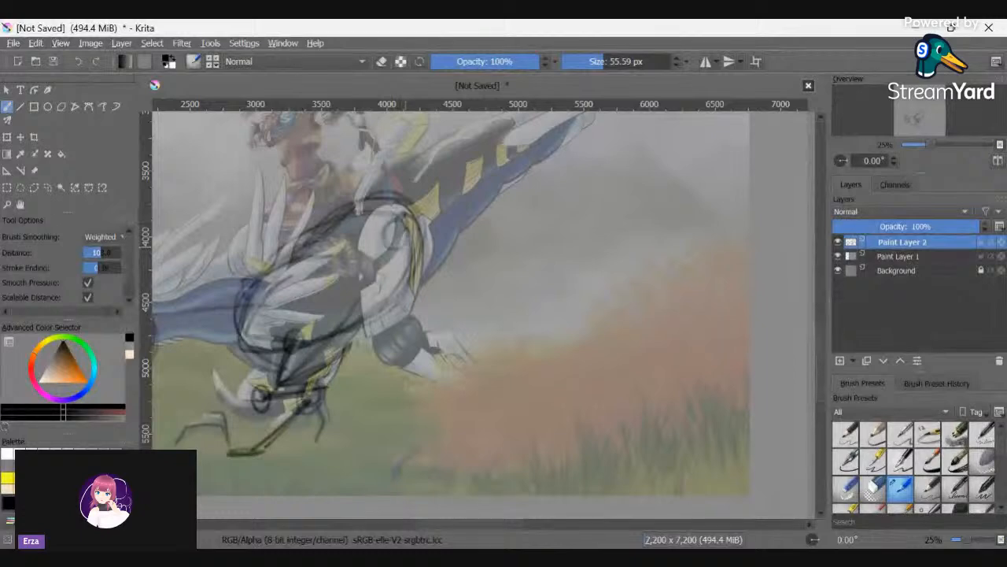
{"action": "mouse_move", "coordinate": [394, 222]}
{"action": "left_mouse_down"}
{"action": "mouse_move", "coordinate": [394, 346]}
{"action": "mouse_move", "coordinate": [393, 327]}
{"action": "mouse_move", "coordinate": [386, 332]}
{"action": "mouse_move", "coordinate": [402, 355]}
{"action": "mouse_move", "coordinate": [488, 397]}
{"action": "left_mouse_up"}
{"action": "mouse_move", "coordinate": [436, 358]}
{"action": "left_mouse_down"}
{"action": "mouse_move", "coordinate": [490, 401]}
{"action": "mouse_move", "coordinate": [486, 411]}
{"action": "mouse_move", "coordinate": [504, 390]}
{"action": "left_mouse_up"}
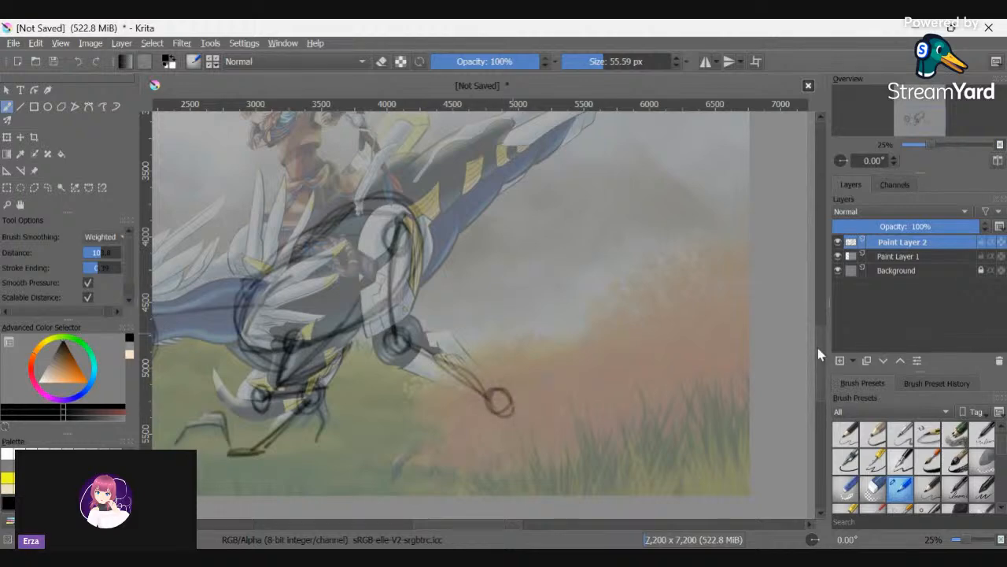
- Sketch the tail's centre line from the hips to its curled end and outline its upper and lower edges
{"action": "scroll", "coordinate": [821, 338], "scroll_direction": "down", "scroll_amount": 1}
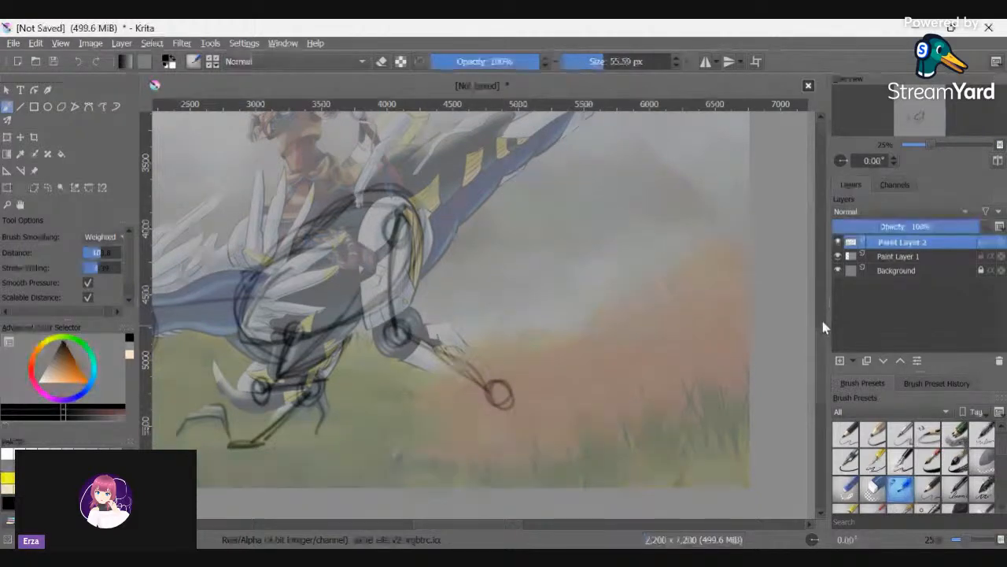
{"action": "scroll", "coordinate": [823, 326], "scroll_direction": "up", "scroll_amount": 10}
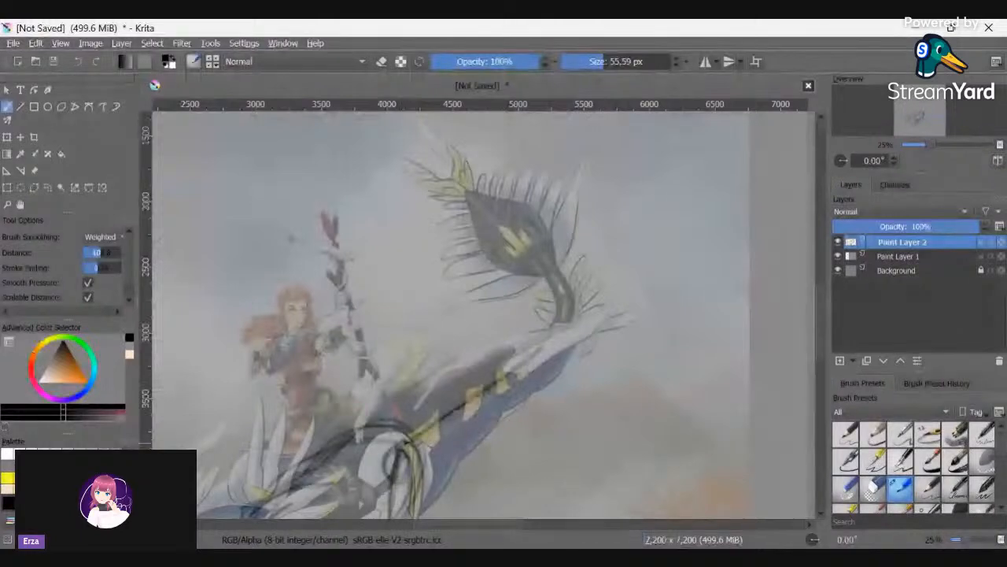
{"action": "mouse_move", "coordinate": [405, 442]}
{"action": "left_mouse_down"}
{"action": "mouse_move", "coordinate": [545, 269]}
{"action": "mouse_move", "coordinate": [561, 288]}
{"action": "mouse_move", "coordinate": [538, 263]}
{"action": "mouse_move", "coordinate": [540, 346]}
{"action": "mouse_move", "coordinate": [466, 399]}
{"action": "left_mouse_up"}
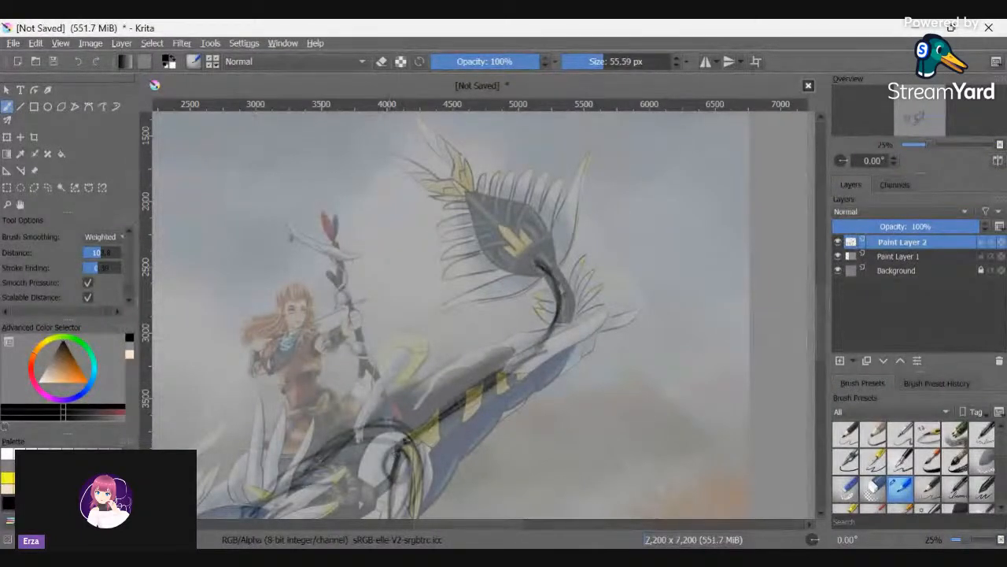
{"action": "mouse_move", "coordinate": [347, 442]}
{"action": "left_mouse_down"}
{"action": "mouse_move", "coordinate": [465, 397]}
{"action": "mouse_move", "coordinate": [493, 375]}
{"action": "left_mouse_up"}
{"action": "left_click_drag", "start_coordinate": [548, 337], "coordinate": [477, 383]}
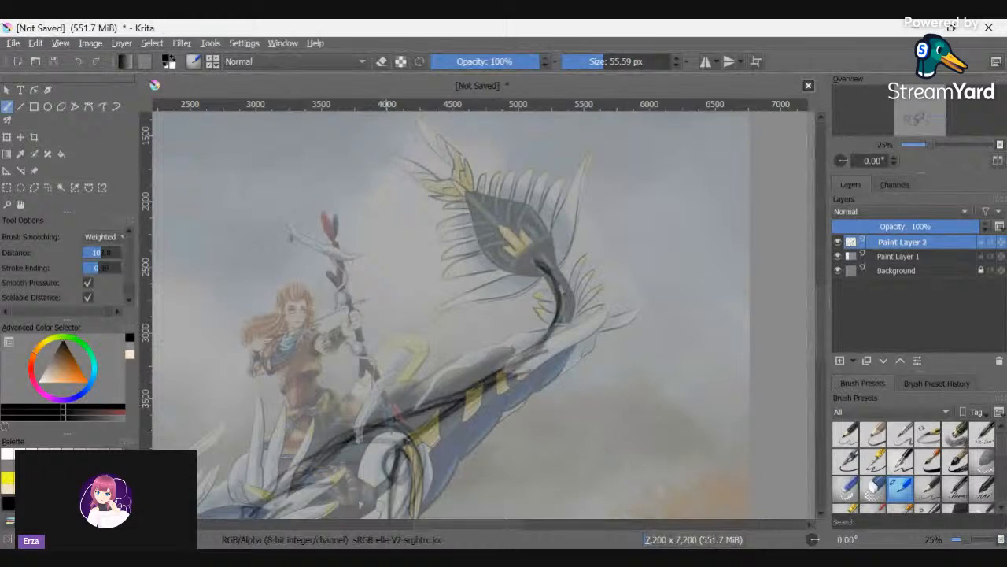
{"action": "scroll", "coordinate": [800, 346], "scroll_direction": "down", "scroll_amount": 5}
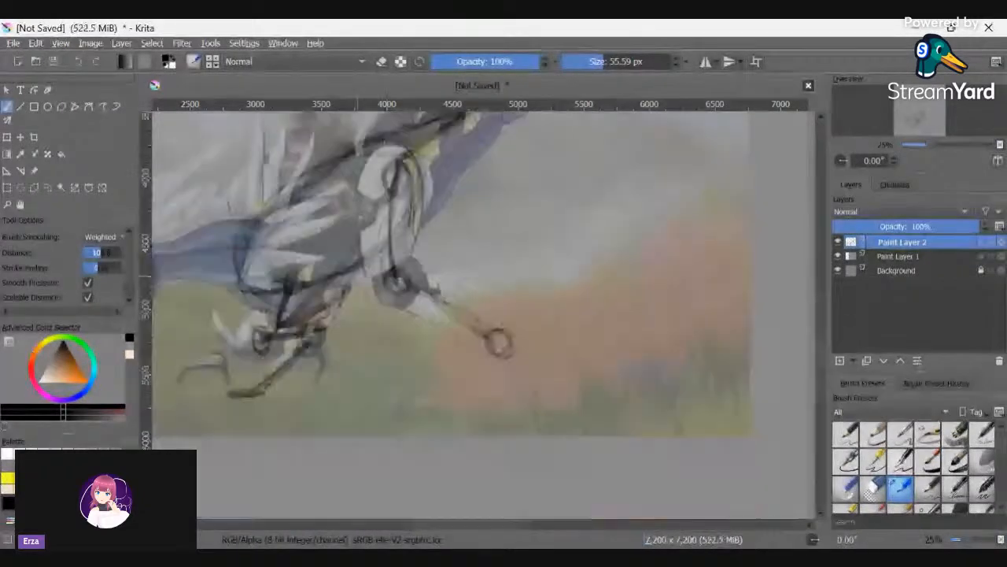
{"action": "scroll", "coordinate": [821, 405], "scroll_direction": "up", "scroll_amount": 4}
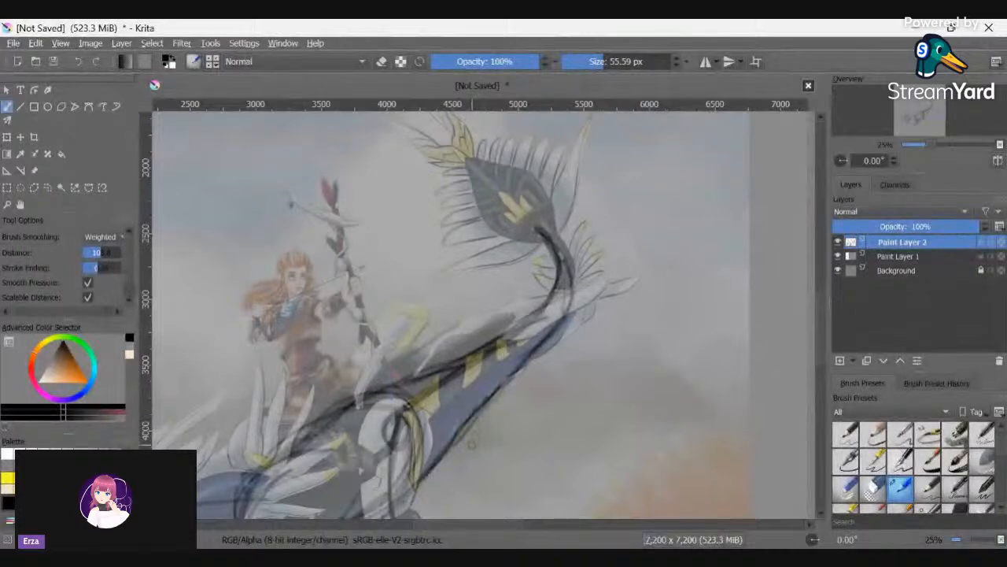
- Outline the upper and lower edges of the machine's neck, joining the head to the chest and belly
{"action": "left_click_drag", "start_coordinate": [820, 311], "coordinate": [819, 353]}
{"action": "left_click_drag", "start_coordinate": [503, 534], "coordinate": [473, 537]}
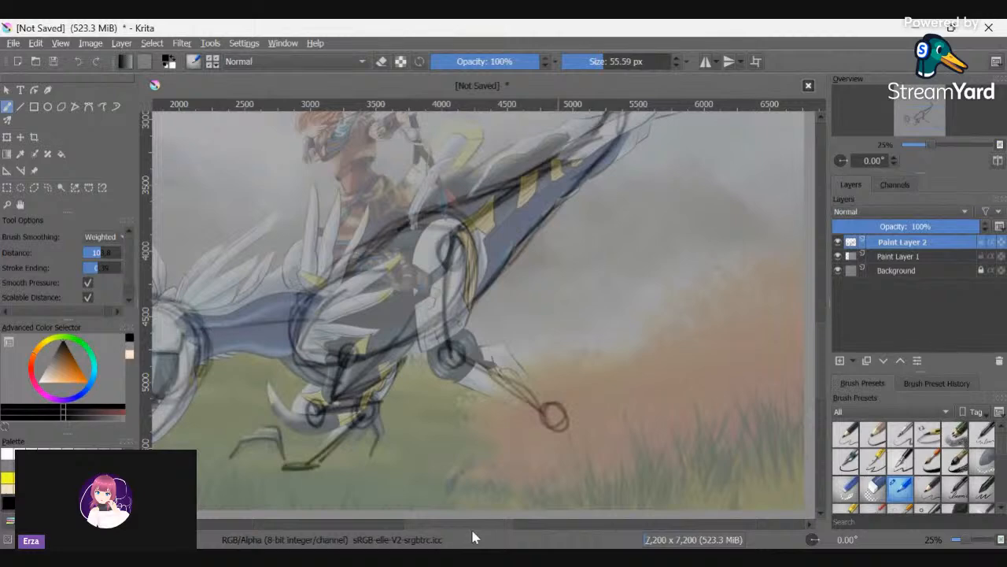
{"action": "left_click_drag", "start_coordinate": [473, 538], "coordinate": [442, 537]}
{"action": "mouse_move", "coordinate": [548, 249]}
{"action": "left_mouse_down"}
{"action": "mouse_move", "coordinate": [474, 290]}
{"action": "mouse_move", "coordinate": [369, 302]}
{"action": "mouse_move", "coordinate": [440, 307]}
{"action": "left_mouse_up"}
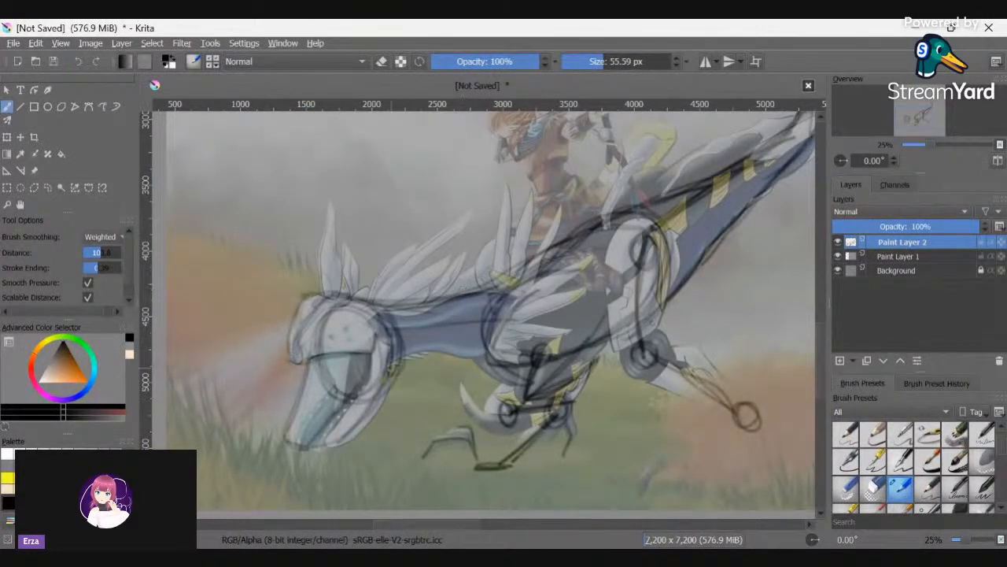
{"action": "mouse_move", "coordinate": [401, 363]}
{"action": "left_mouse_down"}
{"action": "mouse_move", "coordinate": [488, 354]}
{"action": "mouse_move", "coordinate": [431, 363]}
{"action": "mouse_move", "coordinate": [511, 370]}
{"action": "mouse_move", "coordinate": [392, 359]}
{"action": "mouse_move", "coordinate": [501, 370]}
{"action": "mouse_move", "coordinate": [513, 381]}
{"action": "mouse_move", "coordinate": [627, 323]}
{"action": "left_mouse_up"}
{"action": "left_click_drag", "start_coordinate": [485, 363], "coordinate": [622, 334]}
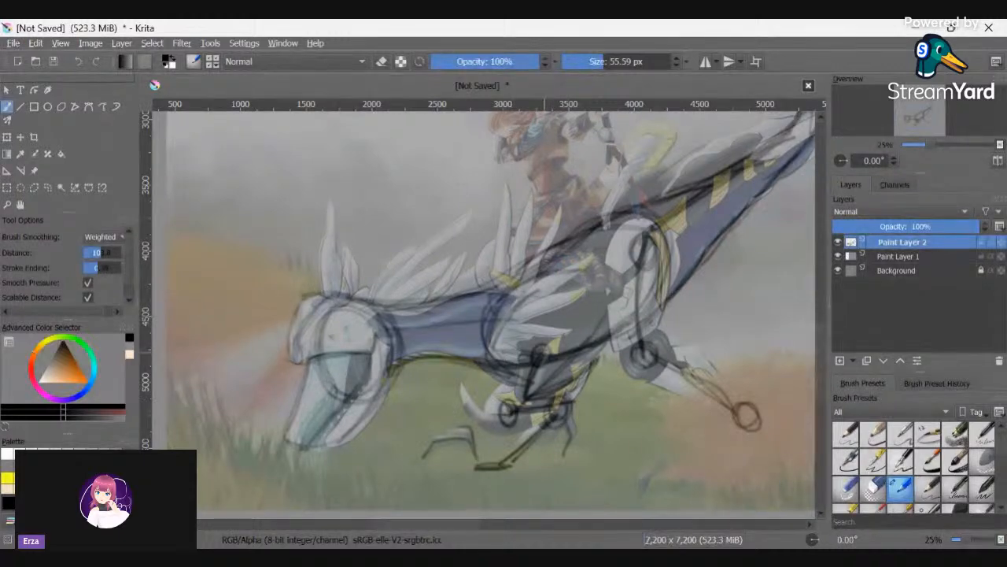
- Add a shoulder joint circle inside the machine's chest and link it to the top of the front leg
{"action": "mouse_move", "coordinate": [538, 356]}
{"action": "left_mouse_down"}
{"action": "mouse_move", "coordinate": [533, 328]}
{"action": "mouse_move", "coordinate": [505, 346]}
{"action": "left_mouse_up"}
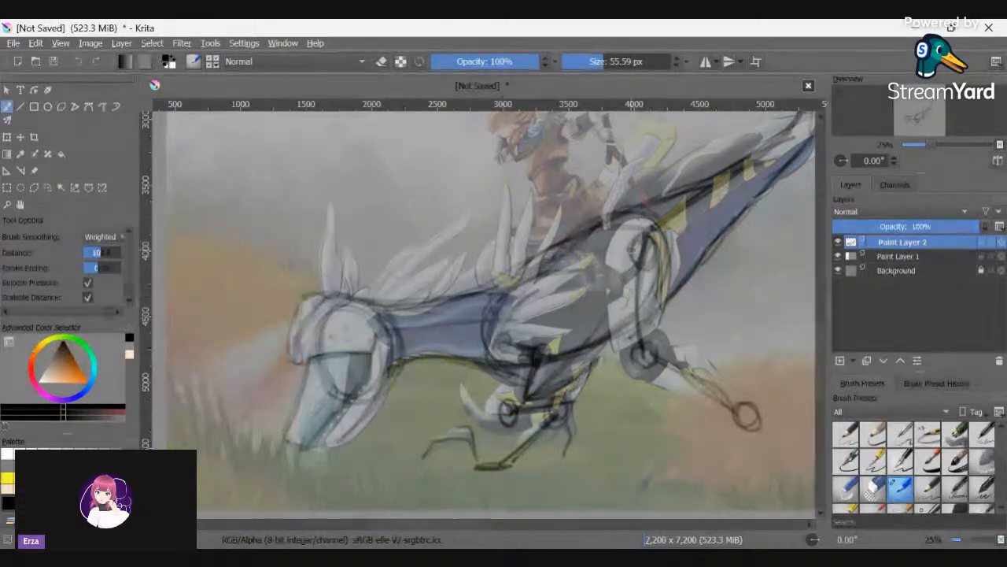
{"action": "mouse_move", "coordinate": [639, 243]}
{"action": "left_mouse_down"}
{"action": "mouse_move", "coordinate": [583, 276]}
{"action": "mouse_move", "coordinate": [574, 295]}
{"action": "mouse_move", "coordinate": [605, 272]}
{"action": "left_mouse_up"}
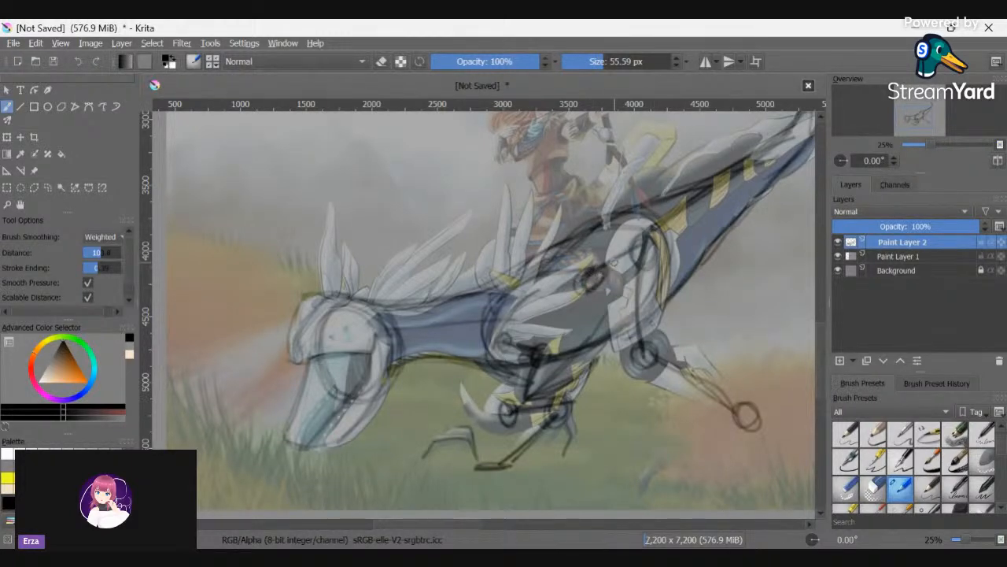
{"action": "key", "text": "ctrl+z"}
{"action": "key", "text": "ctrl+z"}
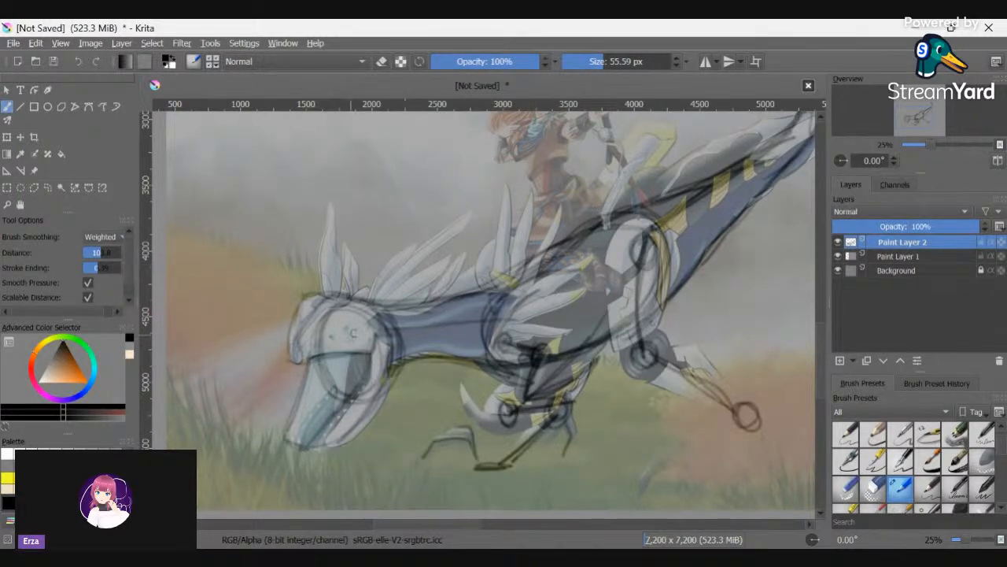
{"action": "key", "text": "ctrl+shift+z"}
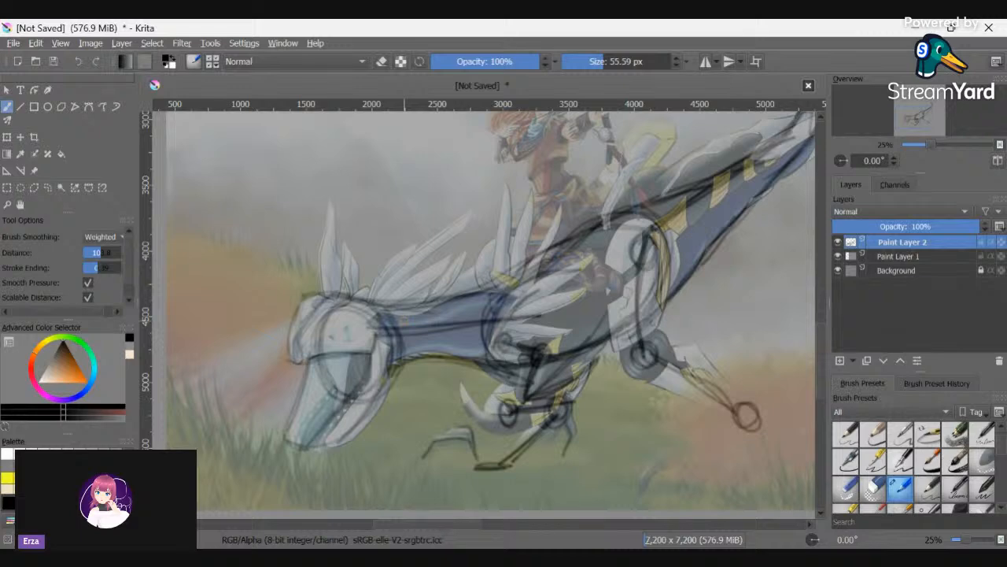
{"action": "key", "text": "ctrl+z"}
- Move the faded archer painting off the sketch into the empty space above the canvas
{"action": "key", "text": "minus"}
{"action": "key", "text": "minus"}
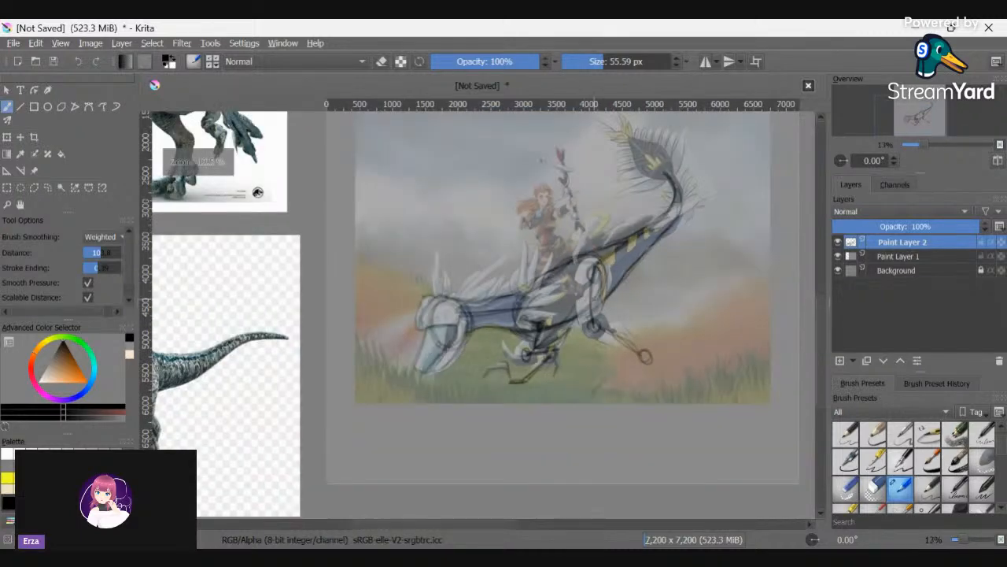
{"action": "left_click", "coordinate": [33, 172]}
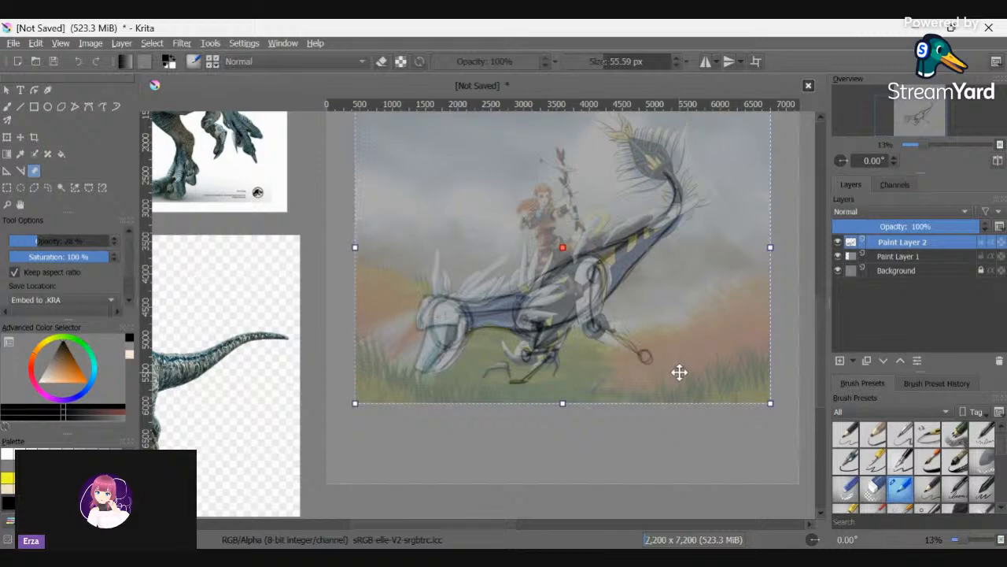
{"action": "scroll", "coordinate": [679, 373], "scroll_direction": "down", "scroll_amount": 4}
{"action": "mouse_move", "coordinate": [672, 354]}
{"action": "left_mouse_down"}
{"action": "mouse_move", "coordinate": [711, 236]}
{"action": "mouse_move", "coordinate": [708, 212]}
{"action": "left_mouse_up"}
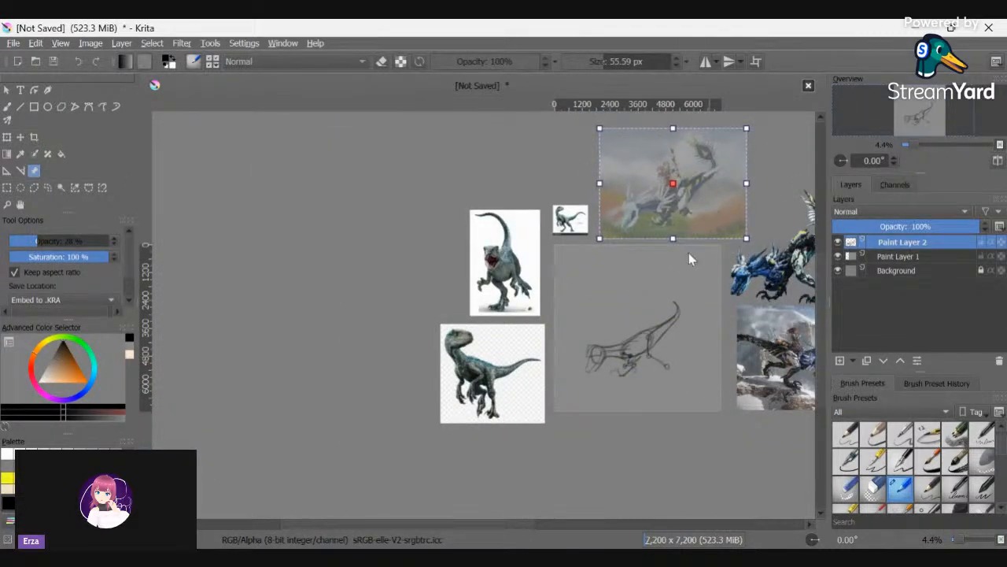
{"action": "left_click", "coordinate": [7, 106]}
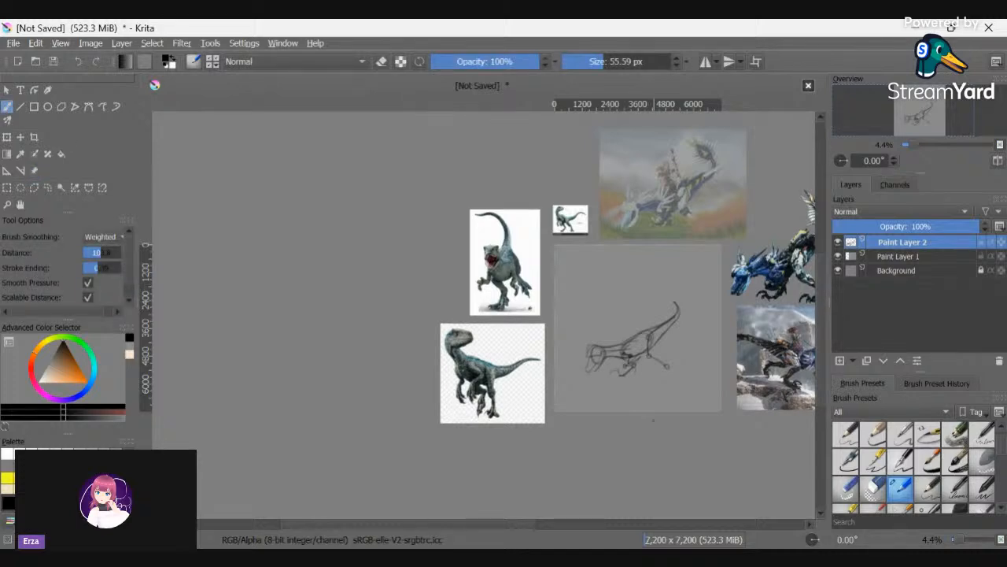
{"action": "scroll", "coordinate": [665, 360], "scroll_direction": "up", "scroll_amount": 5}
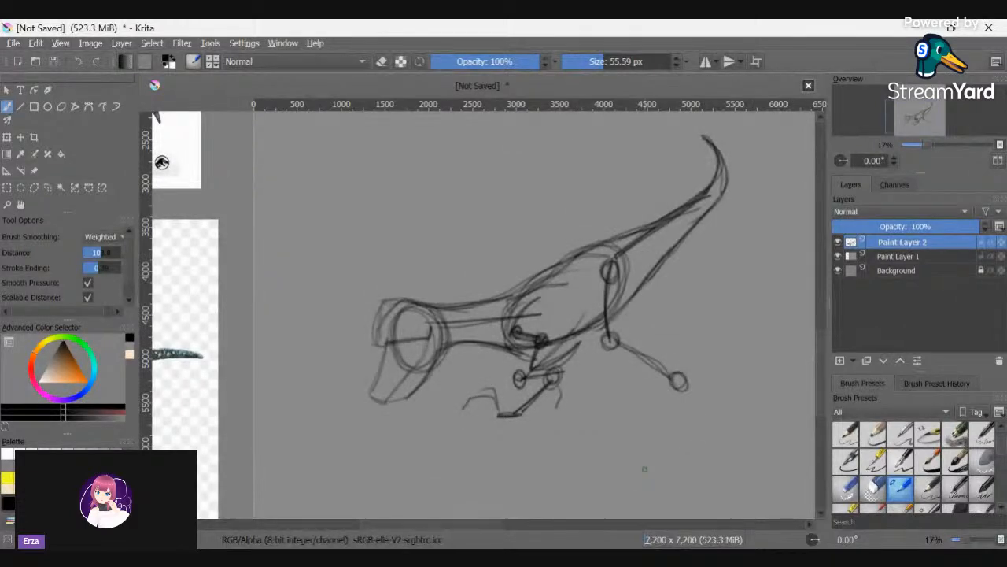
{"action": "scroll", "coordinate": [644, 470], "scroll_direction": "down", "scroll_amount": 3}
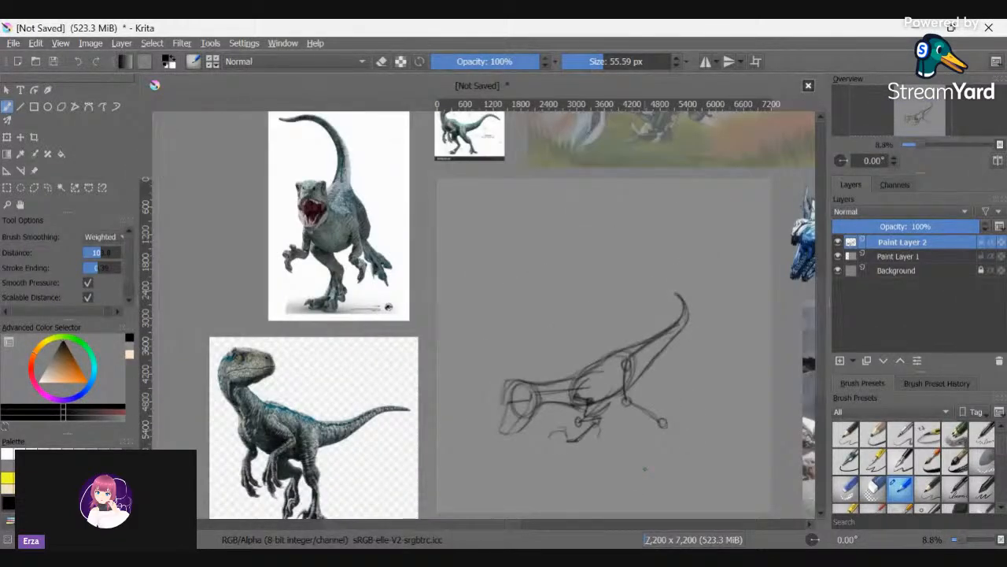
- Move the roaring front-view raptor reference onto the canvas beside the sketched machine head and make it partly transparent
{"action": "left_click", "coordinate": [34, 170]}
{"action": "left_click", "coordinate": [385, 246]}
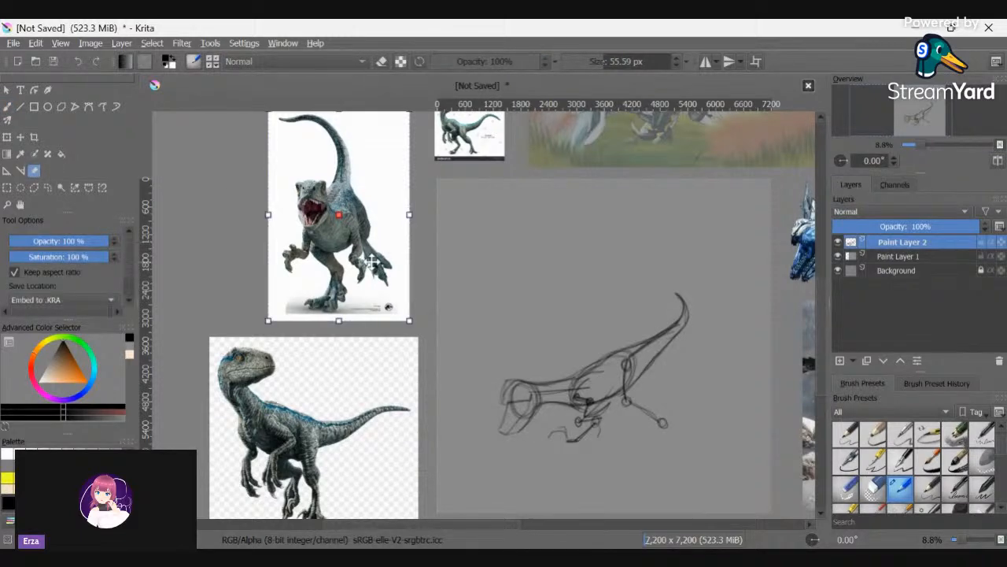
{"action": "left_click_drag", "start_coordinate": [349, 260], "coordinate": [351, 260]}
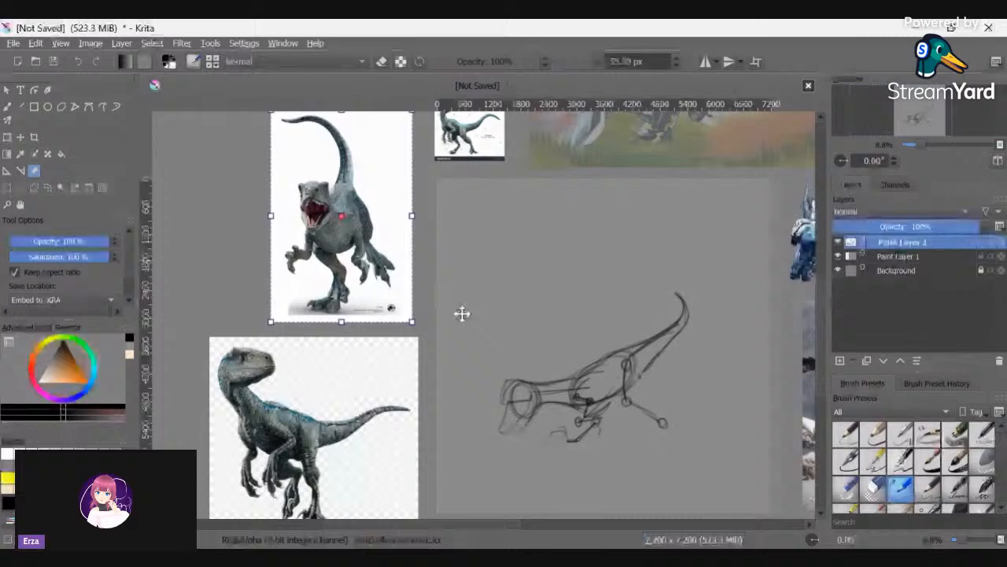
{"action": "mouse_move", "coordinate": [389, 284]}
{"action": "left_mouse_down"}
{"action": "mouse_move", "coordinate": [672, 483]}
{"action": "mouse_move", "coordinate": [686, 483]}
{"action": "left_mouse_up"}
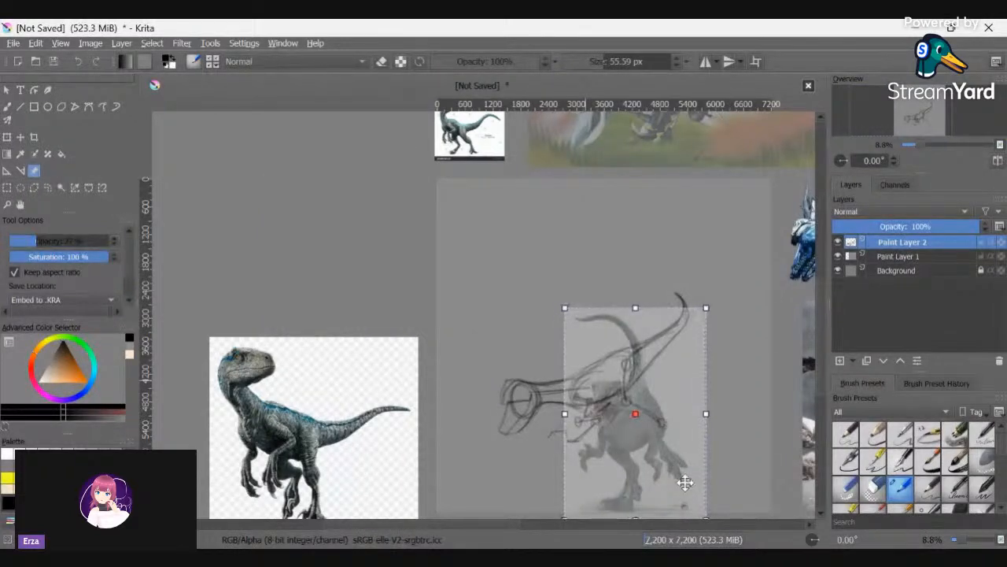
{"action": "left_click_drag", "start_coordinate": [686, 483], "coordinate": [663, 438]}
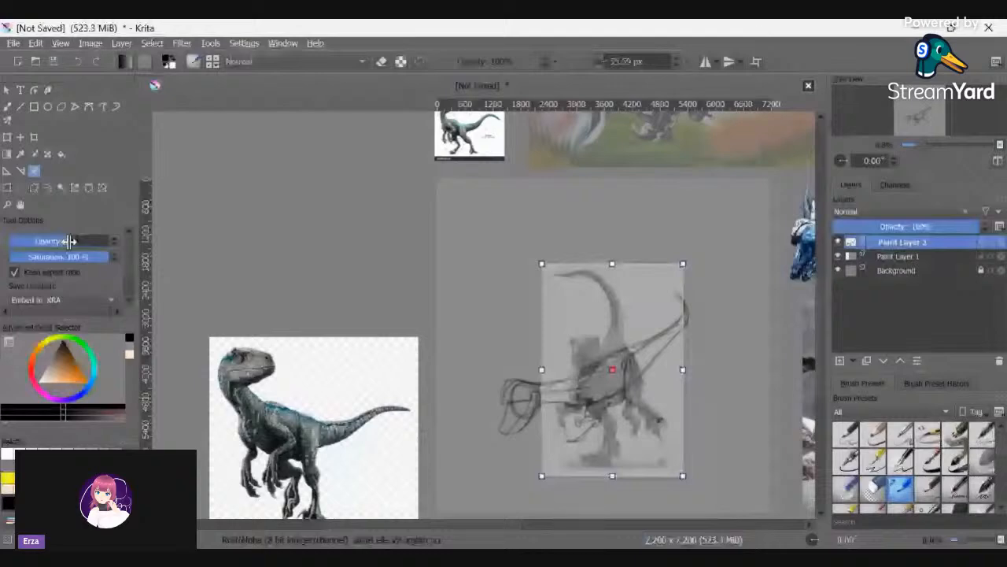
{"action": "scroll", "coordinate": [667, 406], "scroll_direction": "up", "scroll_amount": 3}
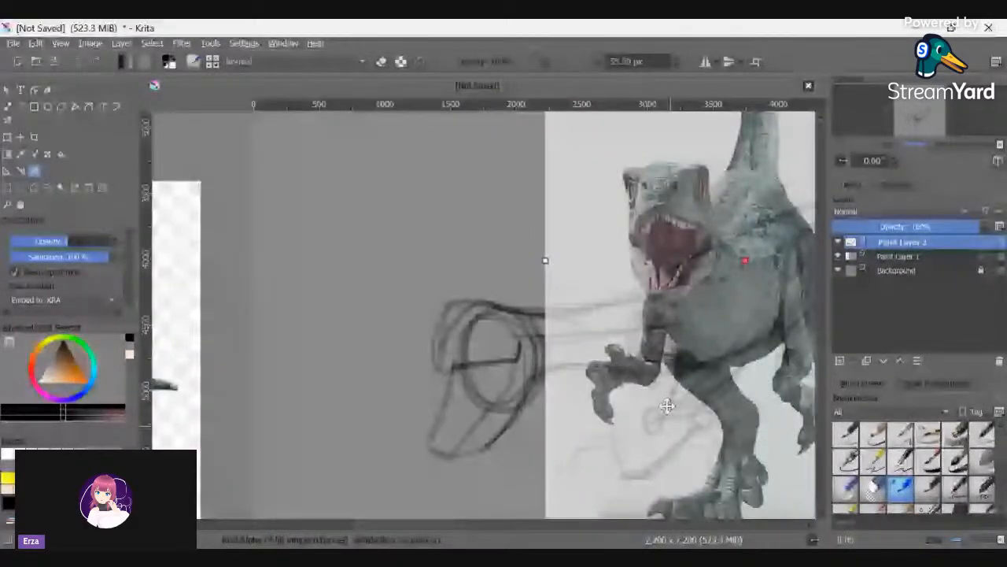
{"action": "left_click_drag", "start_coordinate": [666, 405], "coordinate": [682, 352]}
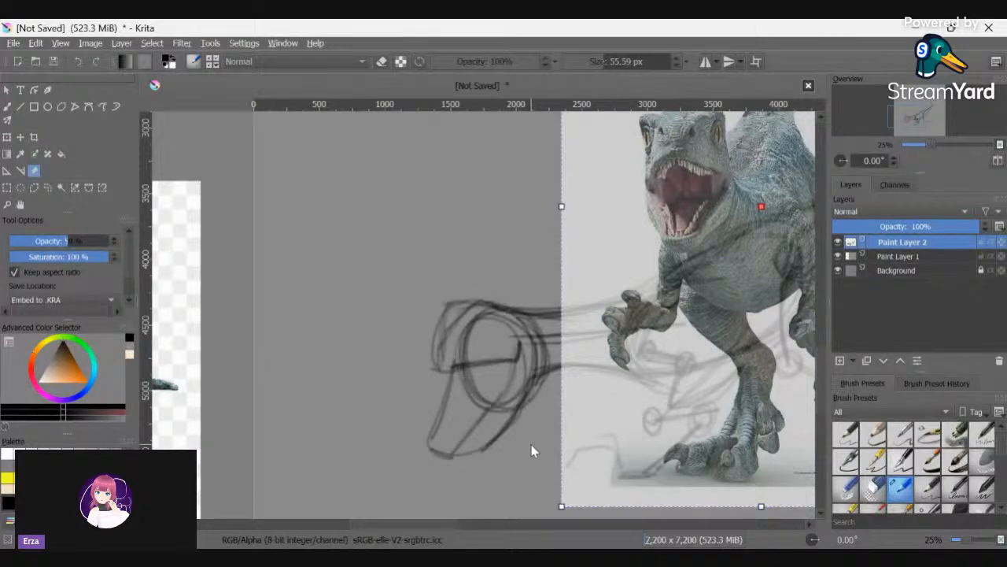
{"action": "scroll", "coordinate": [531, 444], "scroll_direction": "up", "scroll_amount": 1}
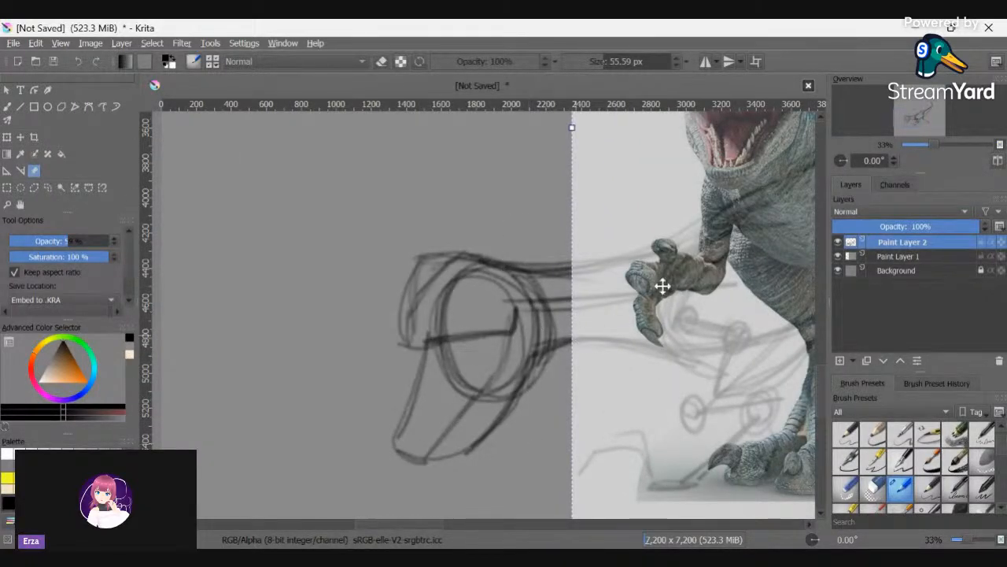
- Sketch a head circle in the empty space beside the raptor reference, with a centre cross and curved horizontal guides
{"action": "left_click", "coordinate": [7, 107]}
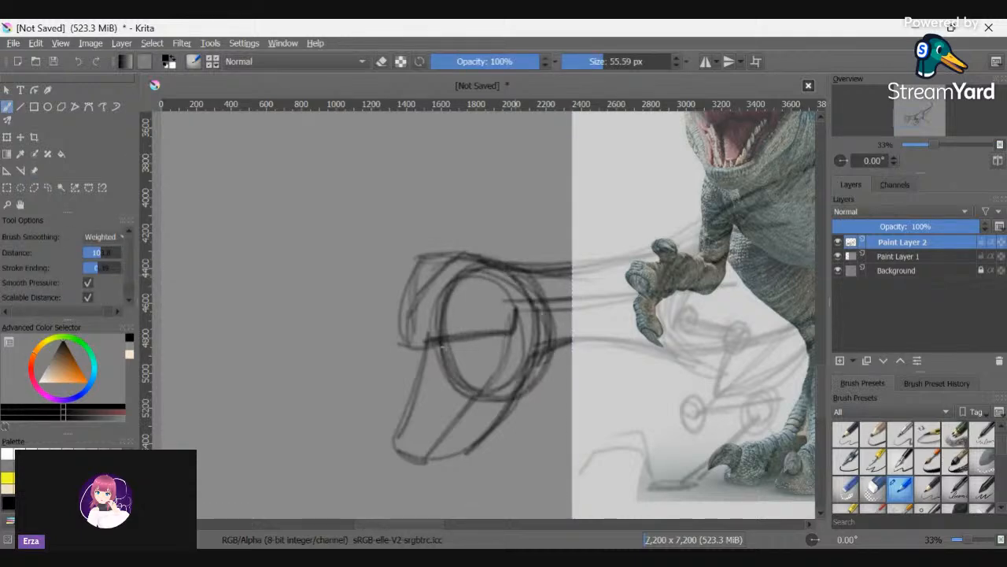
{"action": "scroll", "coordinate": [823, 346], "scroll_direction": "up", "scroll_amount": 5}
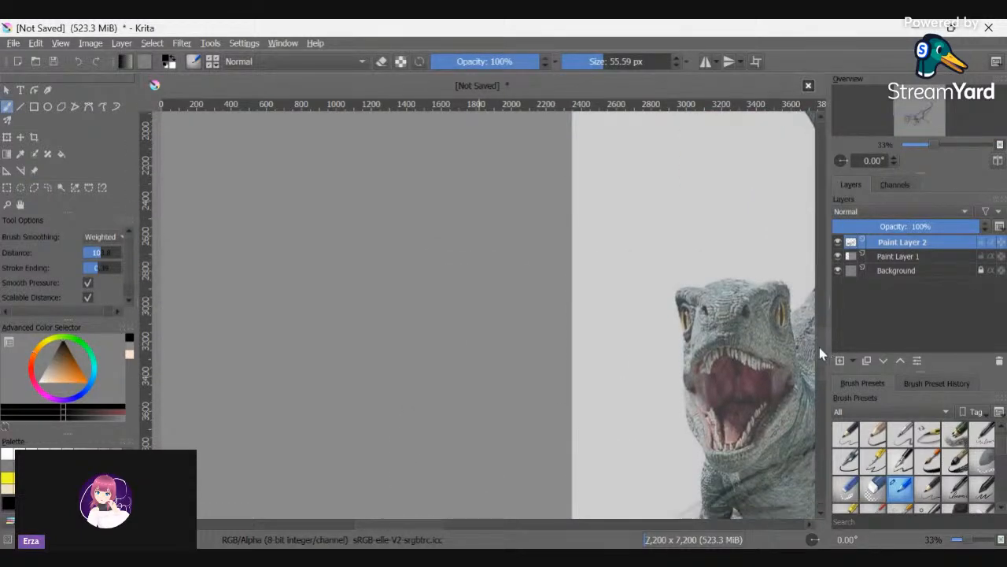
{"action": "mouse_move", "coordinate": [313, 287]}
{"action": "left_mouse_down"}
{"action": "mouse_move", "coordinate": [390, 232]}
{"action": "mouse_move", "coordinate": [455, 318]}
{"action": "mouse_move", "coordinate": [370, 379]}
{"action": "left_mouse_up"}
{"action": "left_click_drag", "start_coordinate": [436, 307], "coordinate": [431, 337]}
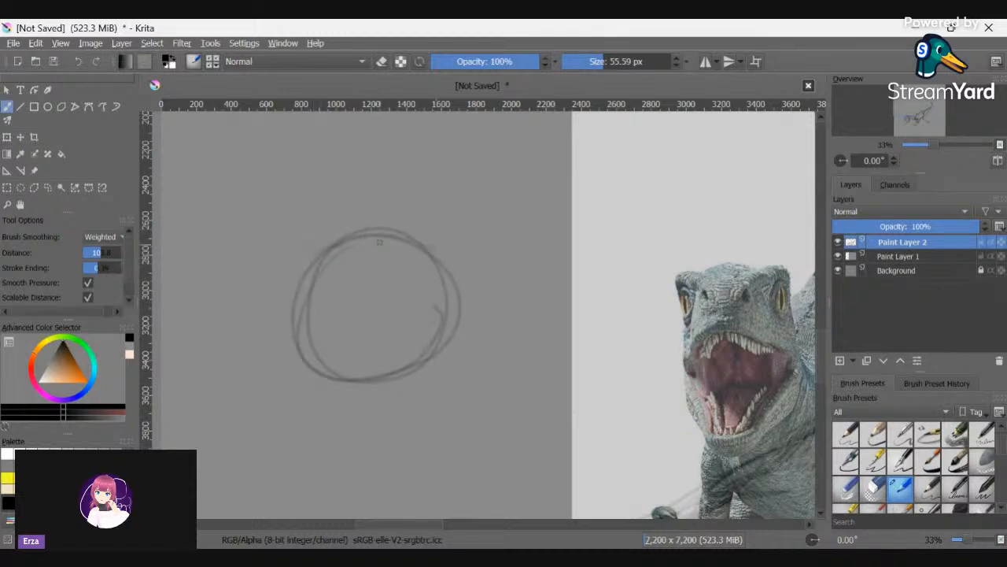
{"action": "left_click_drag", "start_coordinate": [377, 242], "coordinate": [375, 383]}
{"action": "left_click_drag", "start_coordinate": [298, 311], "coordinate": [481, 304]}
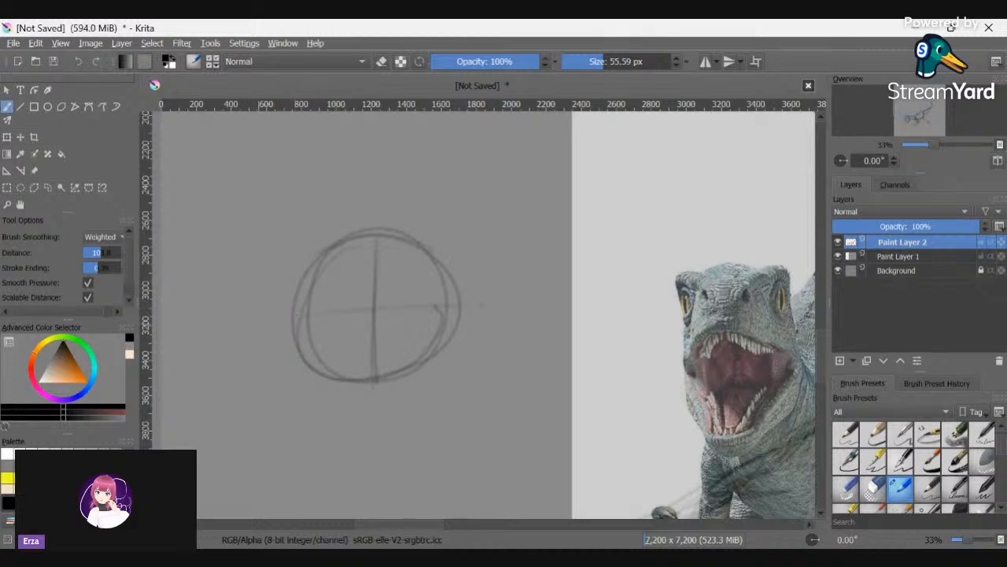
{"action": "mouse_move", "coordinate": [273, 293]}
{"action": "left_mouse_down"}
{"action": "mouse_move", "coordinate": [493, 294]}
{"action": "mouse_move", "coordinate": [406, 268]}
{"action": "mouse_move", "coordinate": [272, 292]}
{"action": "mouse_move", "coordinate": [351, 345]}
{"action": "mouse_move", "coordinate": [269, 336]}
{"action": "left_mouse_up"}
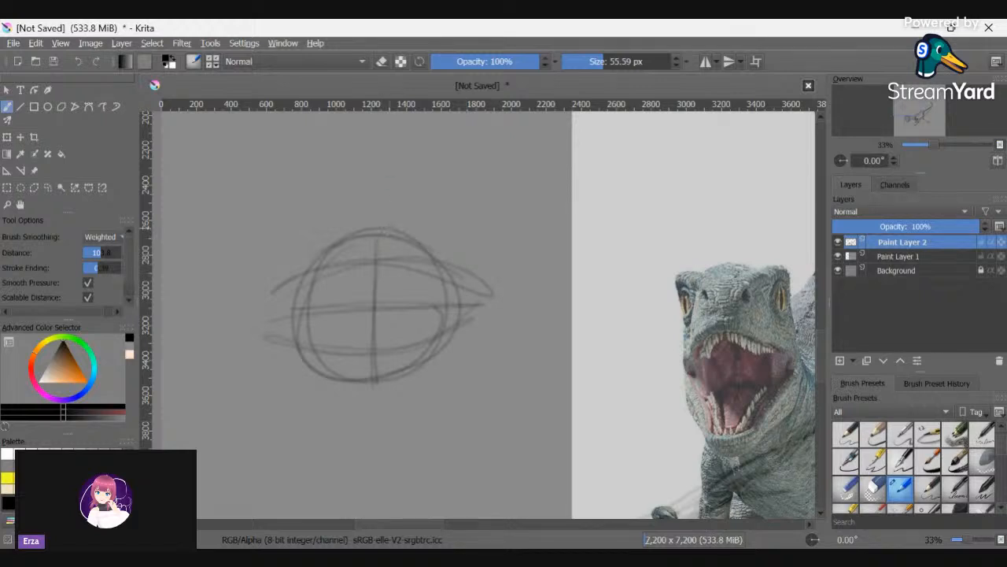
- Draw curved vertical guides on both sides of the head's centre line and another curved guide around its lower part
{"action": "mouse_move", "coordinate": [358, 253]}
{"action": "left_mouse_down"}
{"action": "mouse_move", "coordinate": [371, 234]}
{"action": "mouse_move", "coordinate": [349, 263]}
{"action": "left_mouse_up"}
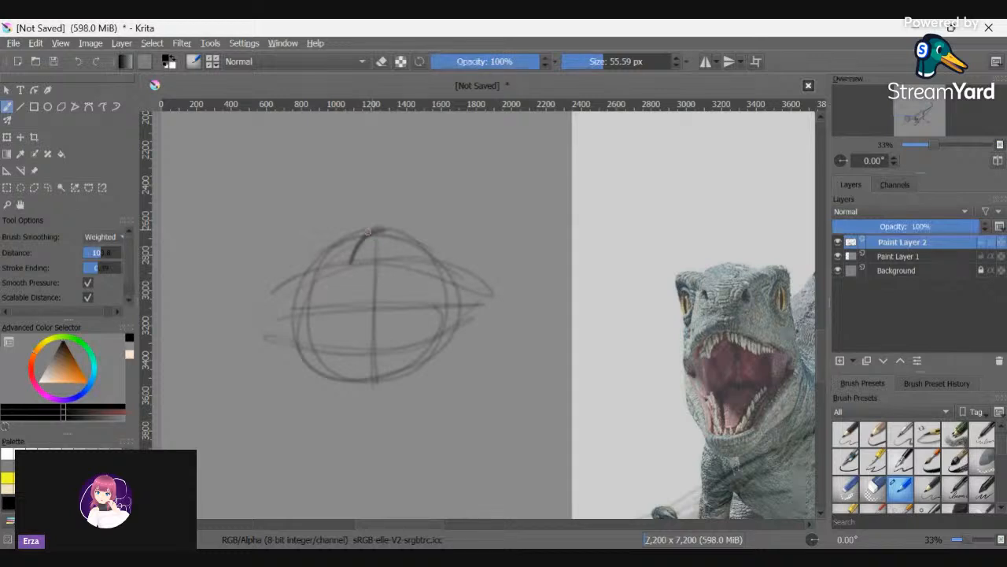
{"action": "mouse_move", "coordinate": [351, 261]}
{"action": "left_mouse_down"}
{"action": "mouse_move", "coordinate": [338, 339]}
{"action": "mouse_move", "coordinate": [361, 373]}
{"action": "left_mouse_up"}
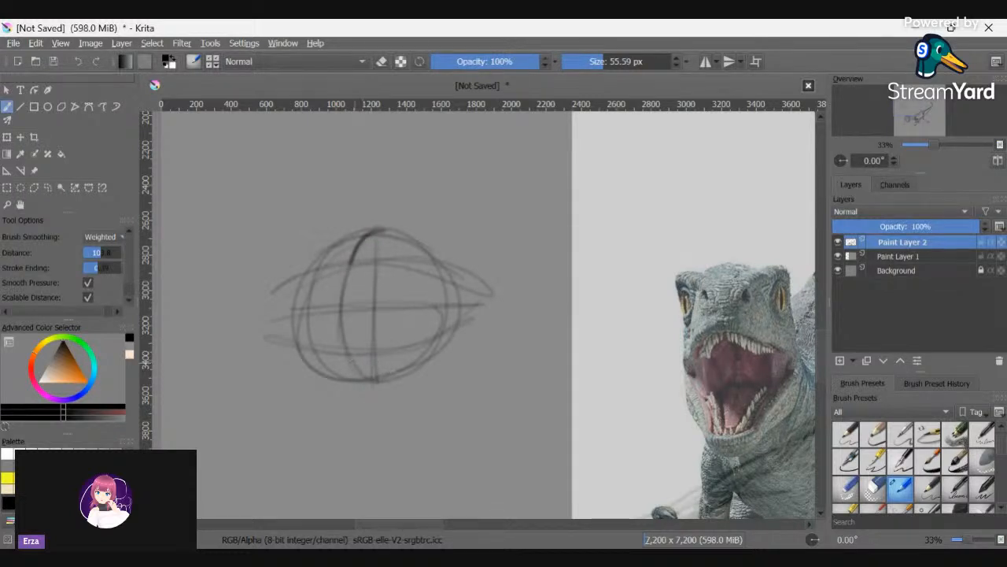
{"action": "left_click_drag", "start_coordinate": [415, 283], "coordinate": [412, 334]}
{"action": "left_click_drag", "start_coordinate": [411, 246], "coordinate": [419, 301]}
{"action": "left_click_drag", "start_coordinate": [407, 251], "coordinate": [407, 361]}
{"action": "mouse_move", "coordinate": [383, 226]}
{"action": "left_mouse_down"}
{"action": "mouse_move", "coordinate": [410, 323]}
{"action": "mouse_move", "coordinate": [391, 375]}
{"action": "mouse_move", "coordinate": [343, 283]}
{"action": "mouse_move", "coordinate": [358, 241]}
{"action": "left_mouse_up"}
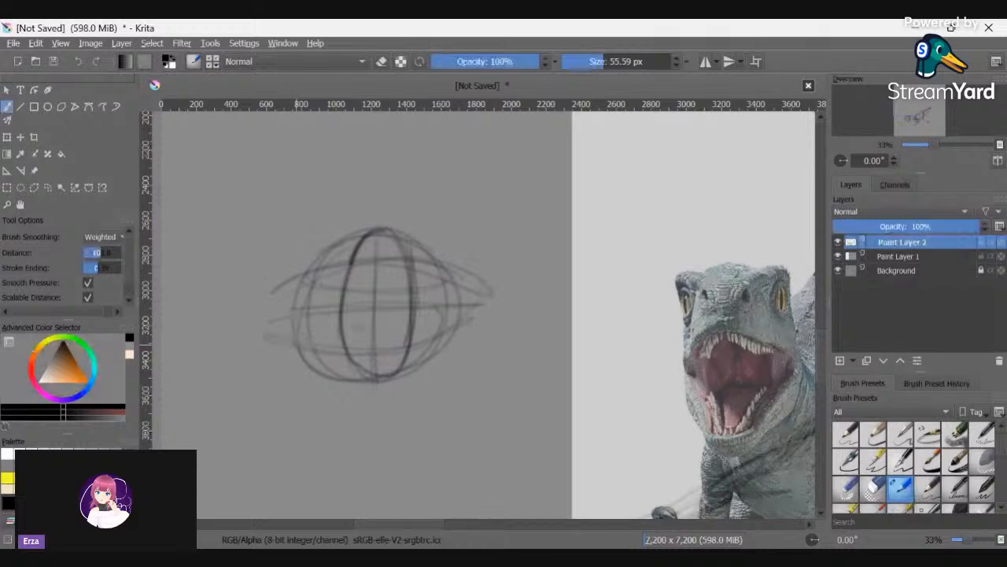
{"action": "left_click_drag", "start_coordinate": [295, 335], "coordinate": [460, 342]}
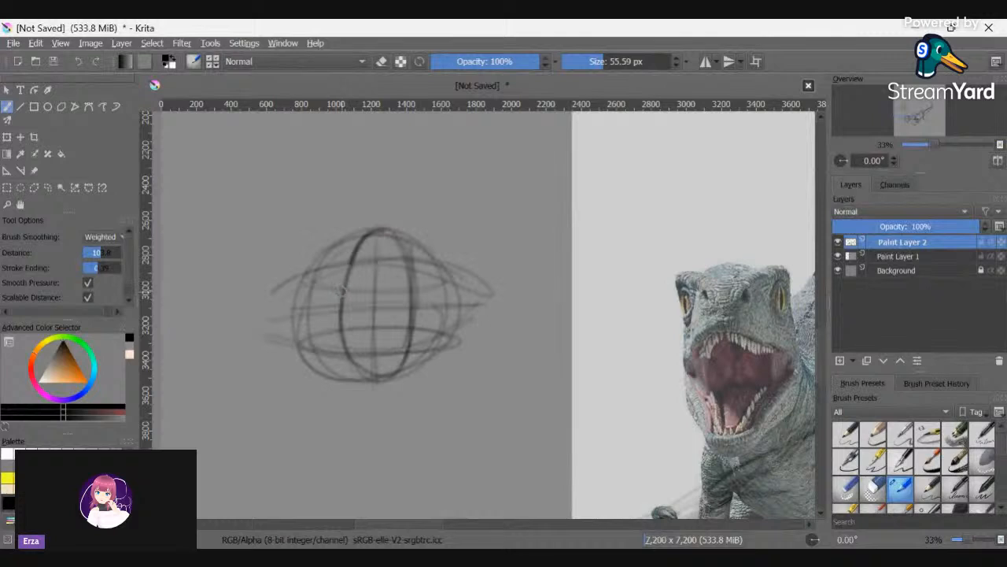
- Sketch the snout circle with two nostrils on the head ball and place a dark oval eye on each side
{"action": "mouse_move", "coordinate": [384, 263]}
{"action": "left_mouse_down"}
{"action": "mouse_move", "coordinate": [329, 293]}
{"action": "mouse_move", "coordinate": [340, 316]}
{"action": "mouse_move", "coordinate": [351, 269]}
{"action": "mouse_move", "coordinate": [335, 294]}
{"action": "left_mouse_up"}
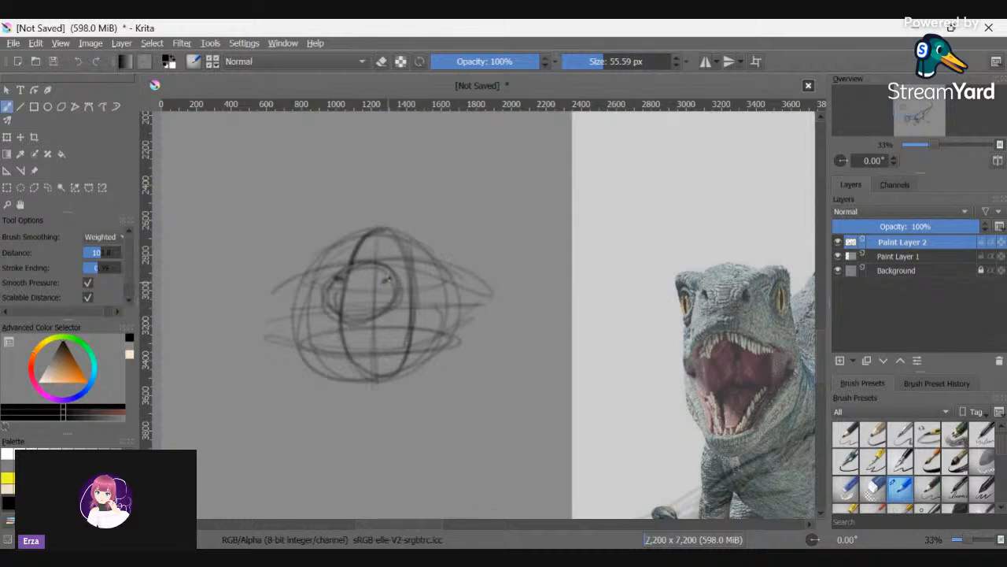
{"action": "left_click", "coordinate": [387, 279]}
{"action": "mouse_move", "coordinate": [432, 268]}
{"action": "left_mouse_down"}
{"action": "mouse_move", "coordinate": [435, 294]}
{"action": "mouse_move", "coordinate": [439, 265]}
{"action": "mouse_move", "coordinate": [437, 292]}
{"action": "mouse_move", "coordinate": [438, 276]}
{"action": "left_mouse_up"}
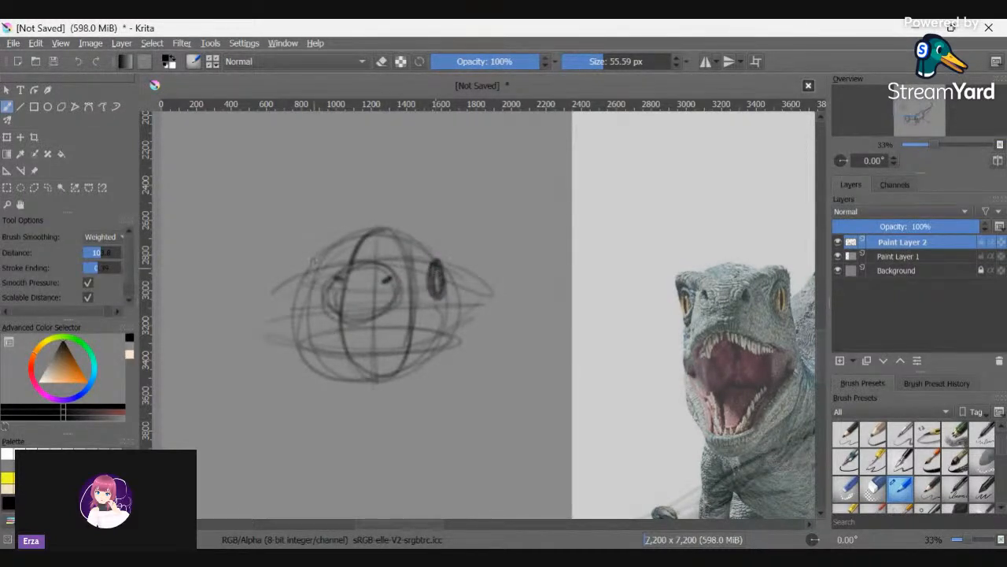
{"action": "mouse_move", "coordinate": [312, 262]}
{"action": "left_mouse_down"}
{"action": "mouse_move", "coordinate": [307, 291]}
{"action": "mouse_move", "coordinate": [315, 264]}
{"action": "left_mouse_up"}
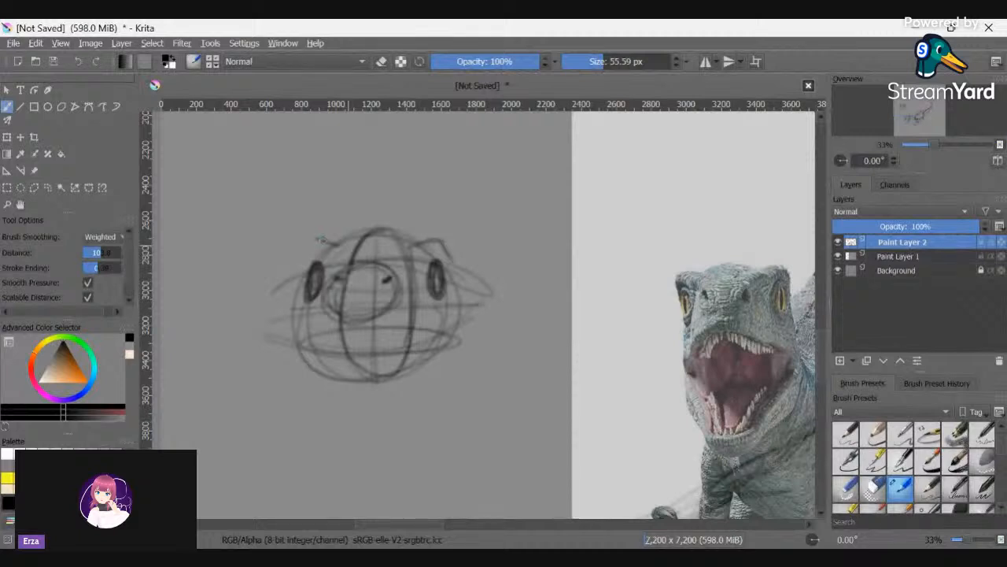
- Outline the raptor head's crown, the brow ridges above both eyes and the sides of the cheeks
{"action": "mouse_move", "coordinate": [322, 238]}
{"action": "left_mouse_down"}
{"action": "mouse_move", "coordinate": [303, 268]}
{"action": "mouse_move", "coordinate": [326, 246]}
{"action": "mouse_move", "coordinate": [396, 233]}
{"action": "mouse_move", "coordinate": [458, 288]}
{"action": "left_mouse_up"}
{"action": "left_click_drag", "start_coordinate": [442, 246], "coordinate": [460, 334]}
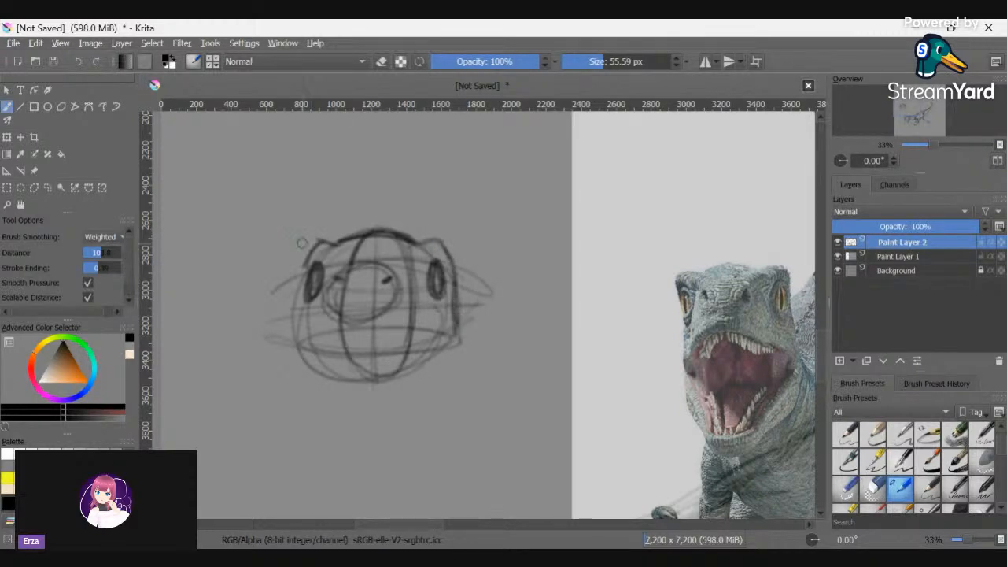
{"action": "left_click_drag", "start_coordinate": [308, 271], "coordinate": [323, 234]}
{"action": "mouse_move", "coordinate": [307, 299]}
{"action": "left_mouse_down"}
{"action": "mouse_move", "coordinate": [297, 337]}
{"action": "mouse_move", "coordinate": [312, 294]}
{"action": "left_mouse_up"}
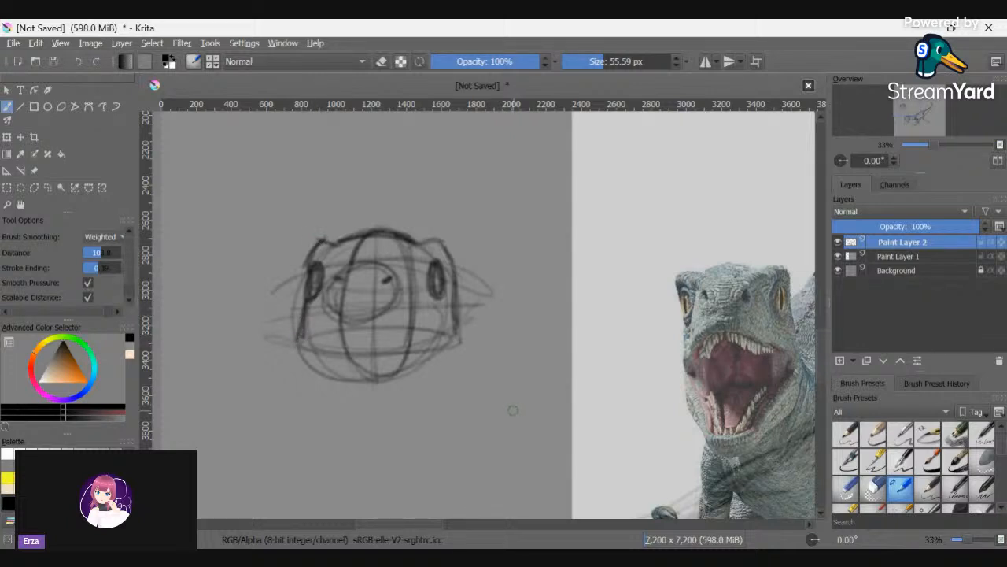
{"action": "key", "text": "ctrl+z"}
- Darken the nostrils and define the top and side edges of the snout
{"action": "left_click_drag", "start_coordinate": [387, 279], "coordinate": [384, 287]}
{"action": "mouse_move", "coordinate": [340, 275]}
{"action": "left_mouse_down"}
{"action": "mouse_move", "coordinate": [335, 286]}
{"action": "mouse_move", "coordinate": [376, 266]}
{"action": "mouse_move", "coordinate": [398, 274]}
{"action": "mouse_move", "coordinate": [354, 267]}
{"action": "mouse_move", "coordinate": [318, 326]}
{"action": "left_mouse_up"}
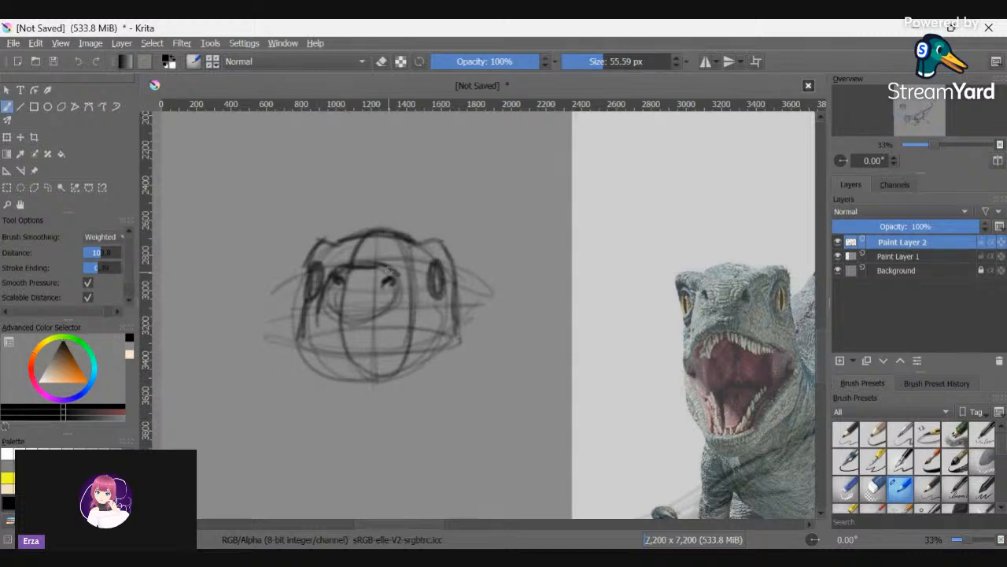
{"action": "left_click_drag", "start_coordinate": [403, 278], "coordinate": [395, 304]}
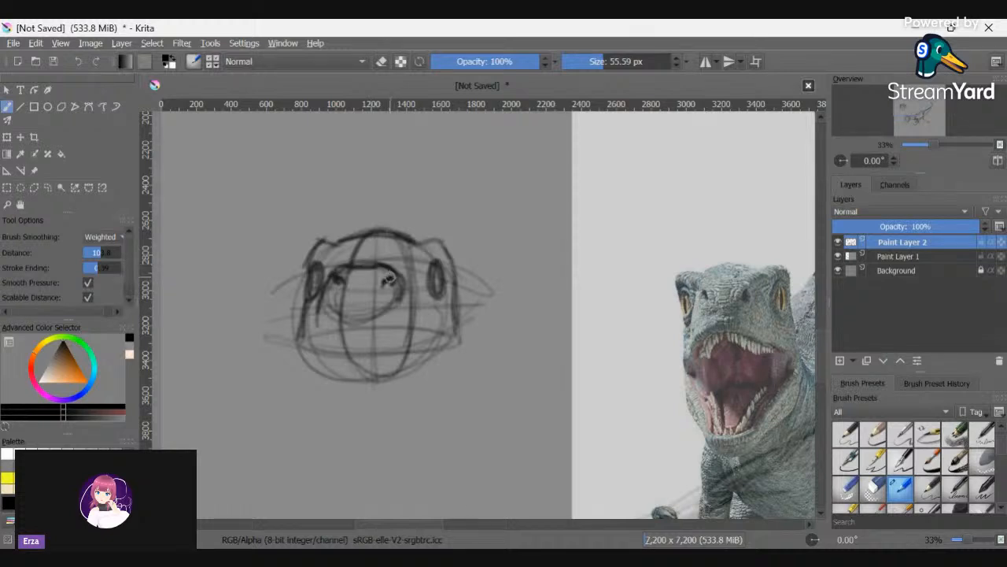
{"action": "left_click_drag", "start_coordinate": [389, 276], "coordinate": [390, 288]}
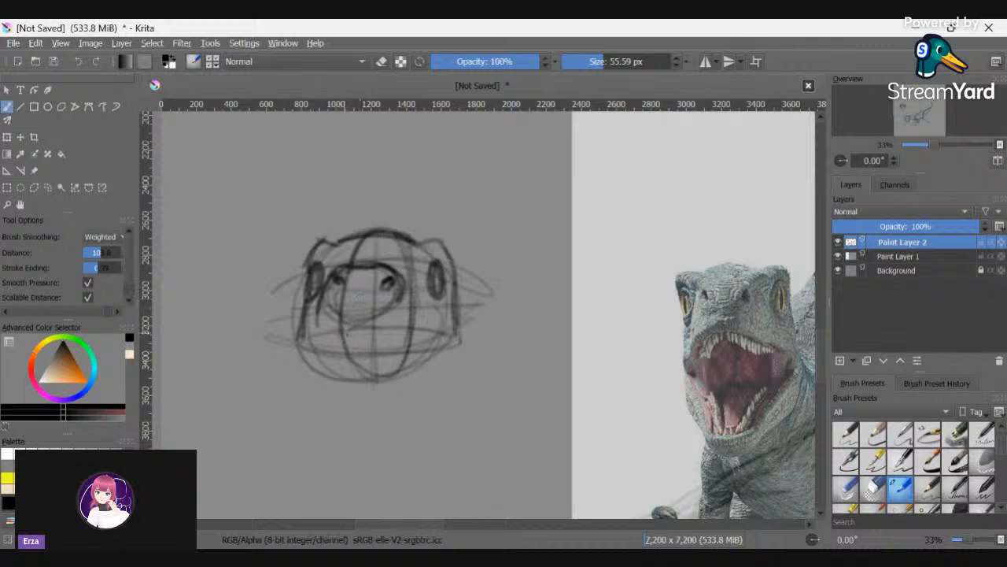
- Draw the arched upper edge of the raptor's open mouth below the snout and bring it down to the mouth corner
{"action": "mouse_move", "coordinate": [334, 335]}
{"action": "left_mouse_down"}
{"action": "mouse_move", "coordinate": [354, 324]}
{"action": "mouse_move", "coordinate": [326, 346]}
{"action": "mouse_move", "coordinate": [376, 323]}
{"action": "mouse_move", "coordinate": [354, 325]}
{"action": "mouse_move", "coordinate": [427, 348]}
{"action": "left_mouse_up"}
{"action": "left_click_drag", "start_coordinate": [438, 281], "coordinate": [438, 275]}
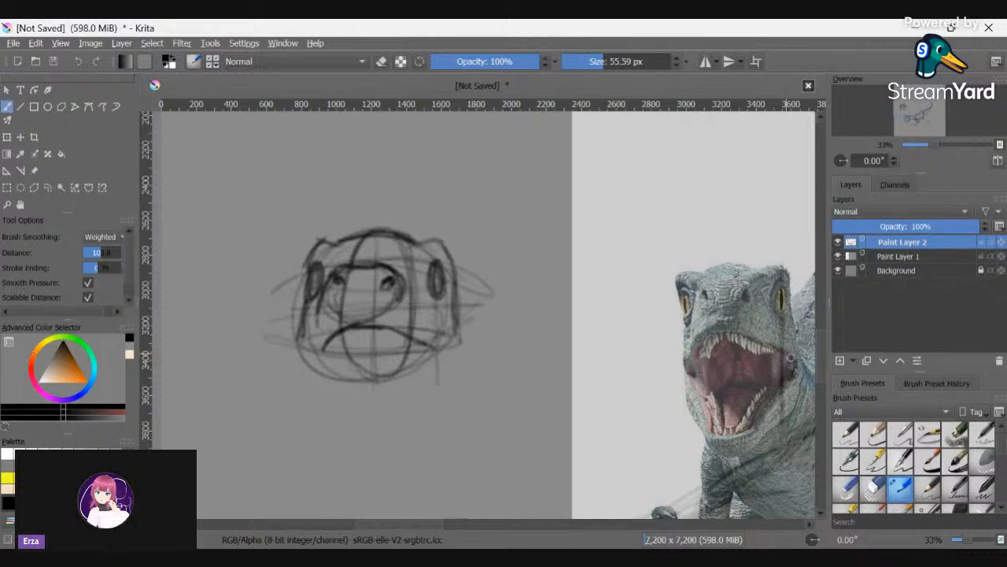
{"action": "left_click_drag", "start_coordinate": [464, 336], "coordinate": [461, 356]}
{"action": "mouse_move", "coordinate": [384, 327]}
{"action": "left_mouse_down"}
{"action": "mouse_move", "coordinate": [434, 346]}
{"action": "mouse_move", "coordinate": [462, 373]}
{"action": "left_mouse_up"}
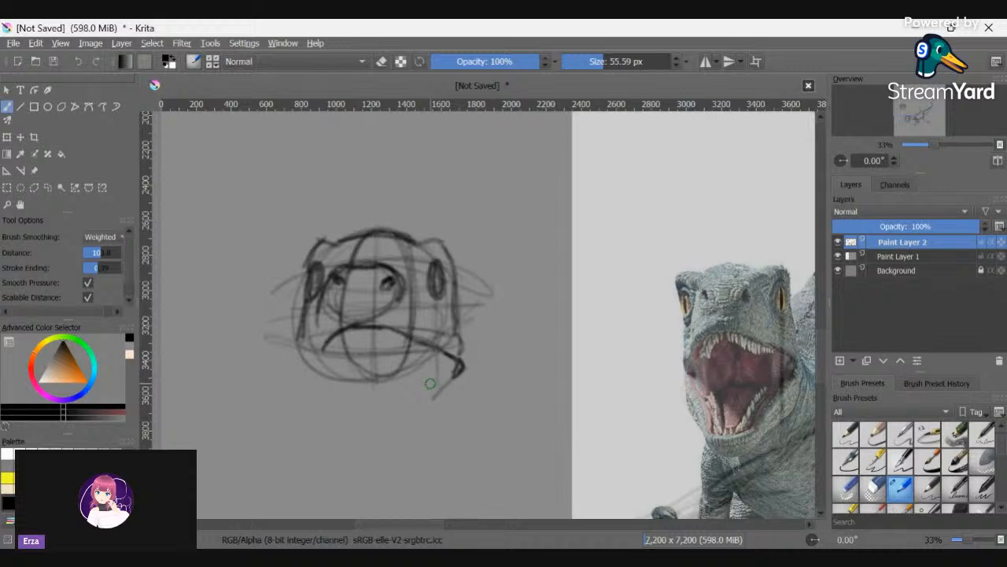
- Outline the open lower jaw with sides tapering to a short flat chin and a line closing its upper edge
{"action": "mouse_move", "coordinate": [377, 349]}
{"action": "left_mouse_down"}
{"action": "mouse_move", "coordinate": [457, 360]}
{"action": "mouse_move", "coordinate": [335, 377]}
{"action": "left_mouse_up"}
{"action": "left_click_drag", "start_coordinate": [459, 372], "coordinate": [327, 378]}
{"action": "mouse_move", "coordinate": [428, 371]}
{"action": "left_mouse_down"}
{"action": "mouse_move", "coordinate": [309, 376]}
{"action": "mouse_move", "coordinate": [356, 432]}
{"action": "left_mouse_up"}
{"action": "mouse_move", "coordinate": [306, 373]}
{"action": "left_mouse_down"}
{"action": "mouse_move", "coordinate": [355, 434]}
{"action": "mouse_move", "coordinate": [393, 443]}
{"action": "mouse_move", "coordinate": [477, 367]}
{"action": "mouse_move", "coordinate": [393, 442]}
{"action": "left_mouse_up"}
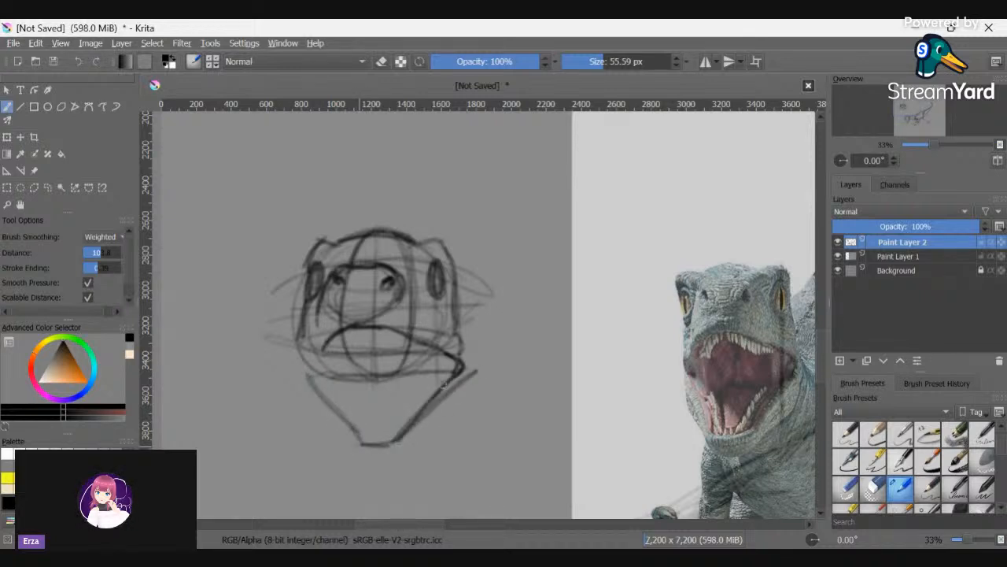
{"action": "left_click_drag", "start_coordinate": [450, 378], "coordinate": [392, 443]}
{"action": "left_click_drag", "start_coordinate": [400, 441], "coordinate": [354, 440]}
{"action": "mouse_move", "coordinate": [316, 389]}
{"action": "left_mouse_down"}
{"action": "mouse_move", "coordinate": [360, 441]}
{"action": "mouse_move", "coordinate": [354, 435]}
{"action": "mouse_move", "coordinate": [425, 371]}
{"action": "mouse_move", "coordinate": [454, 370]}
{"action": "left_mouse_up"}
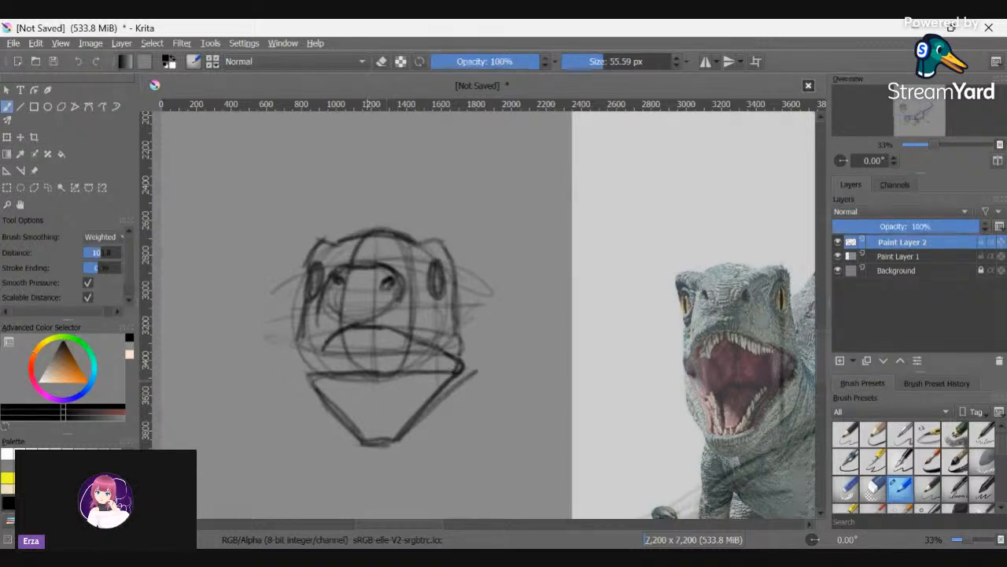
- Sketch the smaller tapered shape inside the lower jaw with a rounded upper edge and touch up the cheek line
{"action": "left_click_drag", "start_coordinate": [367, 373], "coordinate": [410, 372]}
{"action": "left_click_drag", "start_coordinate": [368, 372], "coordinate": [415, 371]}
{"action": "mouse_move", "coordinate": [404, 368]}
{"action": "left_mouse_down"}
{"action": "mouse_move", "coordinate": [364, 373]}
{"action": "mouse_move", "coordinate": [352, 392]}
{"action": "mouse_move", "coordinate": [400, 378]}
{"action": "mouse_move", "coordinate": [389, 364]}
{"action": "mouse_move", "coordinate": [358, 386]}
{"action": "mouse_move", "coordinate": [354, 376]}
{"action": "mouse_move", "coordinate": [365, 414]}
{"action": "mouse_move", "coordinate": [384, 416]}
{"action": "mouse_move", "coordinate": [408, 381]}
{"action": "mouse_move", "coordinate": [407, 356]}
{"action": "mouse_move", "coordinate": [408, 382]}
{"action": "mouse_move", "coordinate": [418, 383]}
{"action": "mouse_move", "coordinate": [390, 419]}
{"action": "mouse_move", "coordinate": [396, 410]}
{"action": "mouse_move", "coordinate": [372, 419]}
{"action": "mouse_move", "coordinate": [348, 398]}
{"action": "mouse_move", "coordinate": [376, 419]}
{"action": "left_mouse_up"}
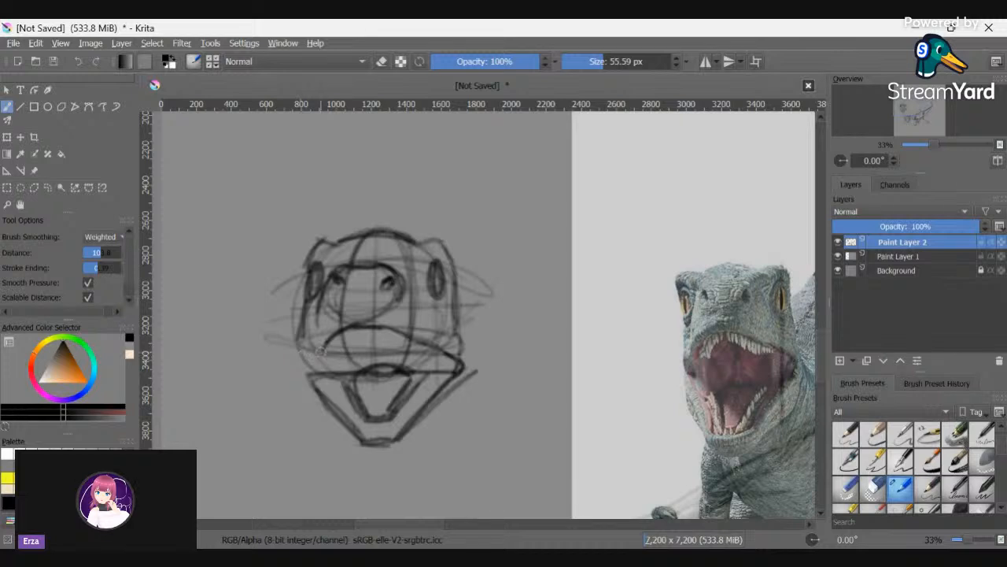
{"action": "mouse_move", "coordinate": [305, 351]}
{"action": "left_mouse_down"}
{"action": "mouse_move", "coordinate": [326, 347]}
{"action": "mouse_move", "coordinate": [300, 371]}
{"action": "mouse_move", "coordinate": [300, 361]}
{"action": "left_mouse_up"}
- Add a new paint layer above the sketch and lower the opacity of Paint Layer 2 to 23%
{"action": "scroll", "coordinate": [325, 343], "scroll_direction": "down", "scroll_amount": 5}
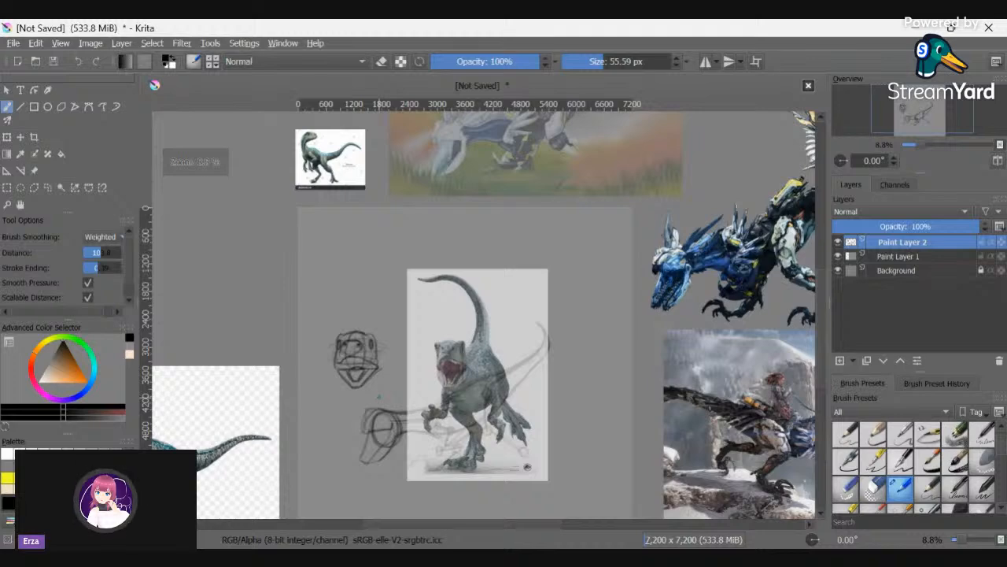
{"action": "key", "text": "Insert"}
{"action": "left_click", "coordinate": [838, 255]}
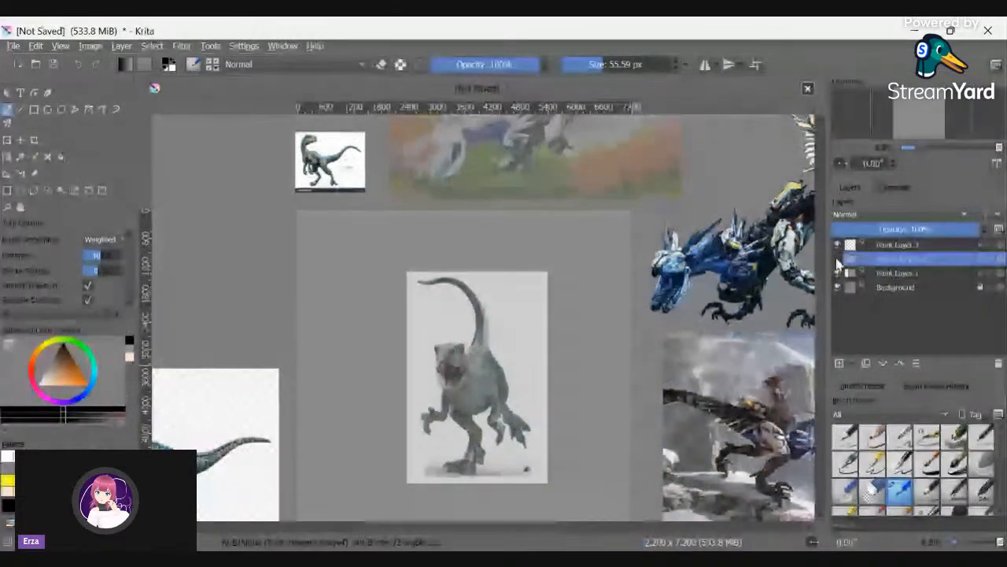
{"action": "left_click", "coordinate": [839, 260]}
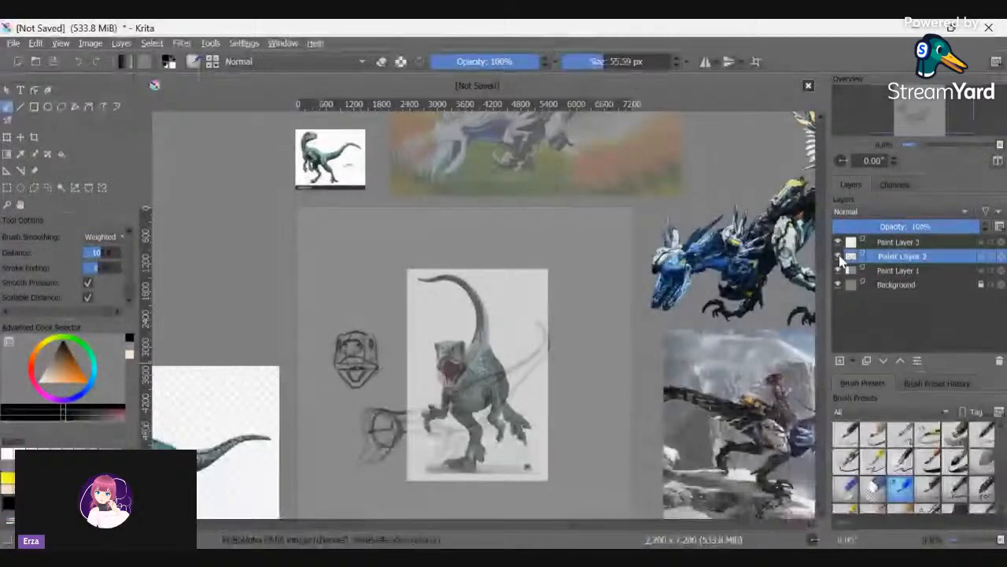
{"action": "left_click", "coordinate": [866, 226]}
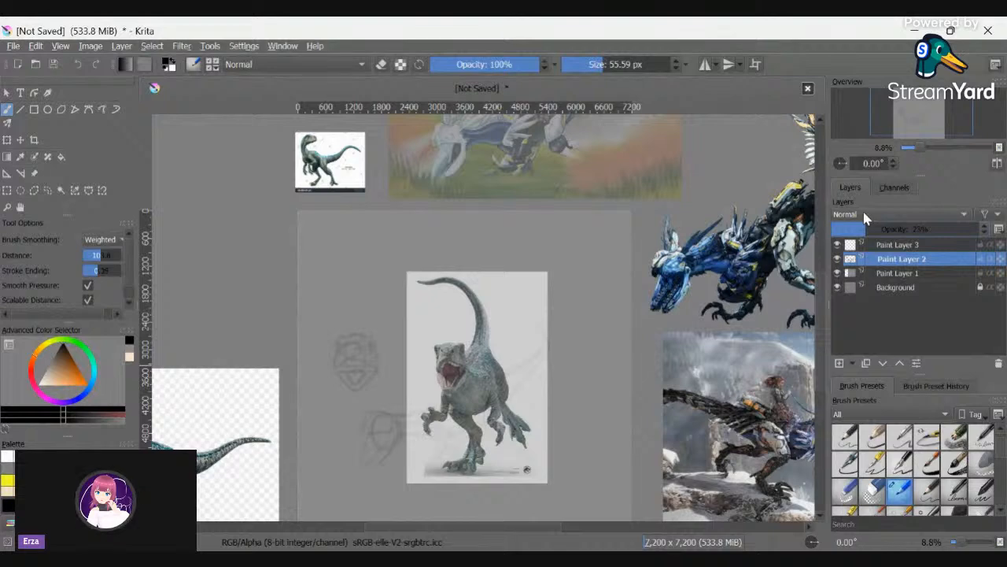
- Move the roaring front-view raptor reference off the canvas, hide Paint Layer 2 and make Paint Layer 3 active
{"action": "left_click", "coordinate": [34, 173]}
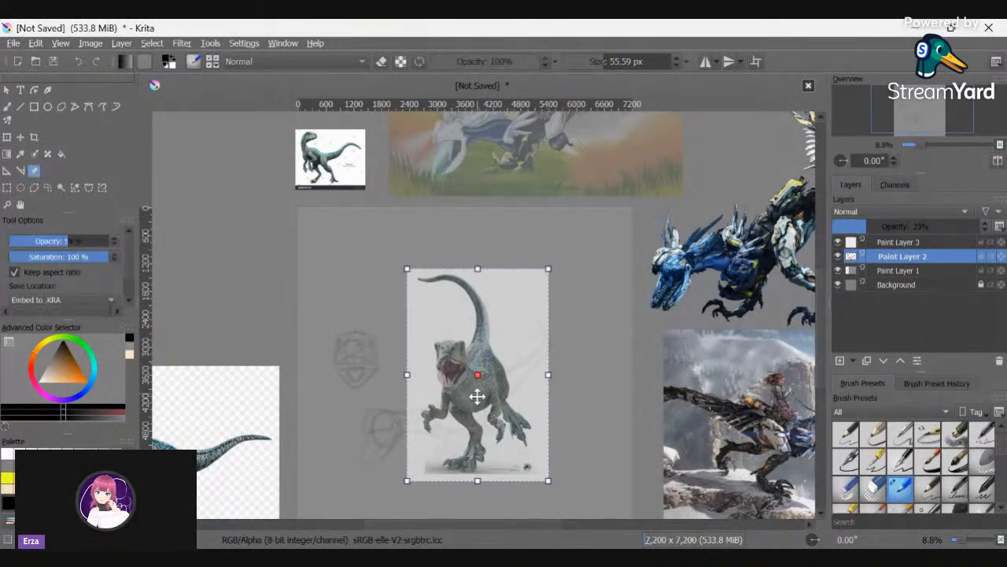
{"action": "mouse_move", "coordinate": [478, 396]}
{"action": "left_mouse_down"}
{"action": "mouse_move", "coordinate": [278, 255]}
{"action": "mouse_move", "coordinate": [210, 239]}
{"action": "mouse_move", "coordinate": [222, 255]}
{"action": "left_mouse_up"}
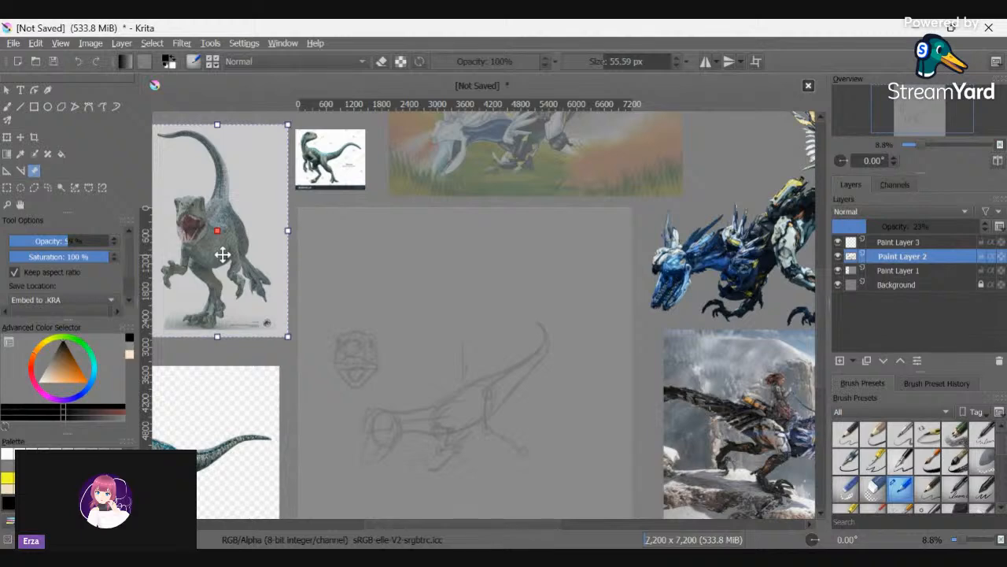
{"action": "left_click", "coordinate": [897, 242]}
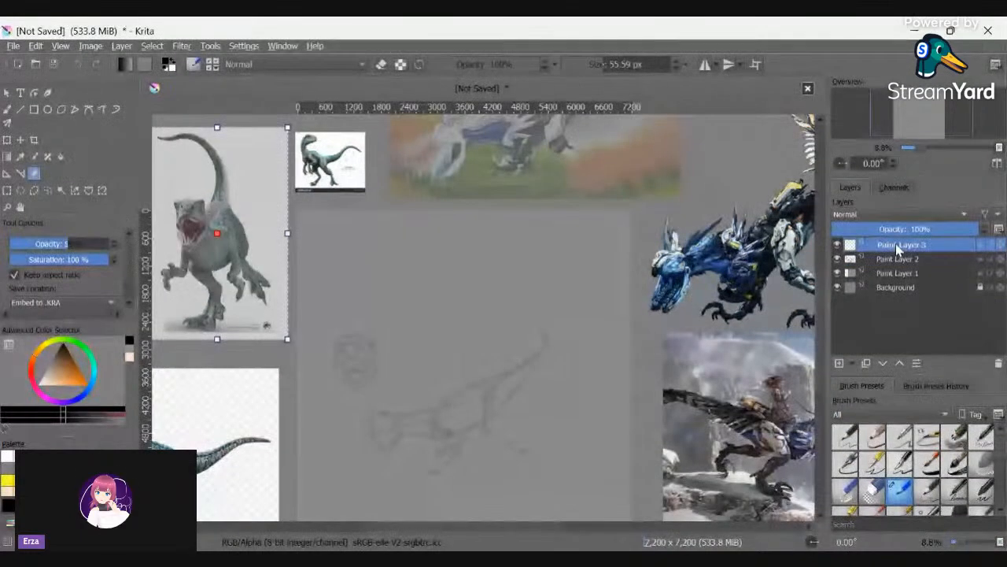
{"action": "left_click", "coordinate": [838, 257]}
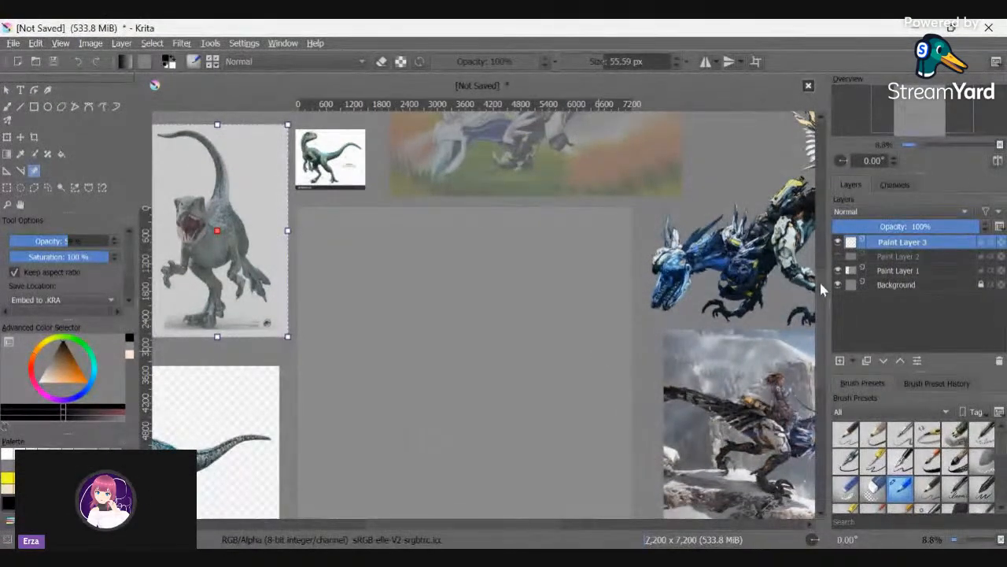
- Move the side-view raptor reference up against the edge of the empty canvas
{"action": "scroll", "coordinate": [819, 290], "scroll_direction": "down", "scroll_amount": 3}
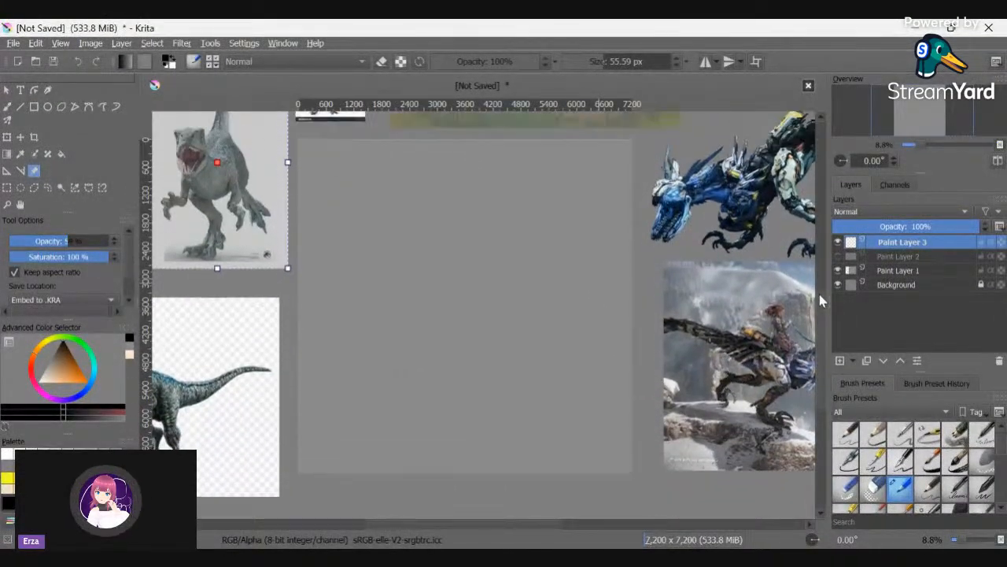
{"action": "scroll", "coordinate": [539, 349], "scroll_direction": "down", "scroll_amount": 1}
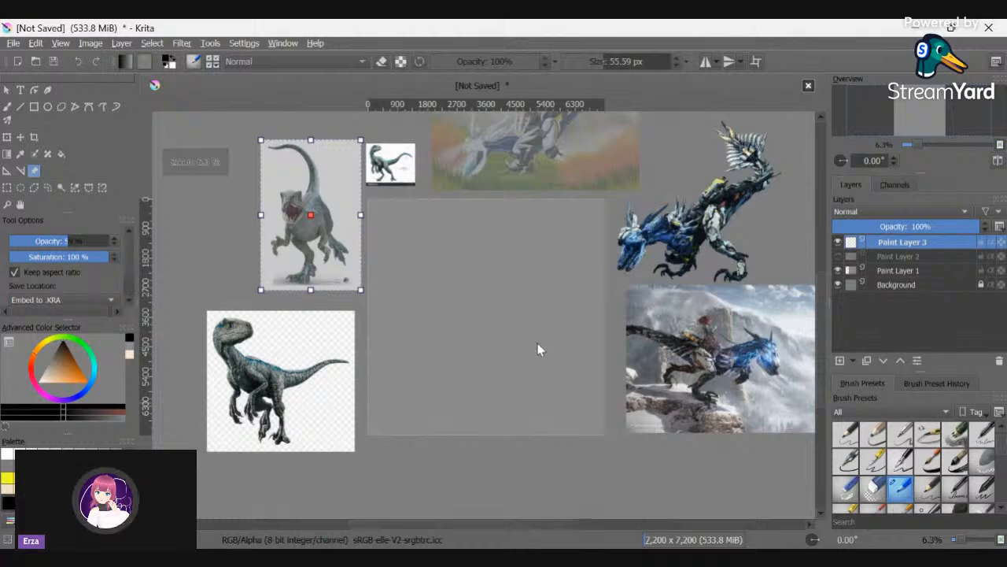
{"action": "scroll", "coordinate": [538, 350], "scroll_direction": "up", "scroll_amount": 1}
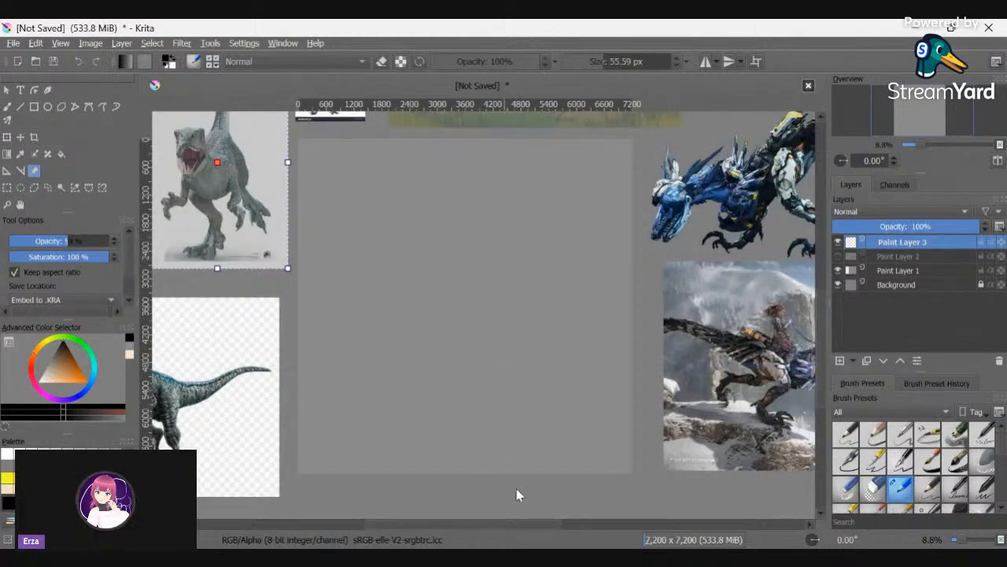
{"action": "left_click_drag", "start_coordinate": [517, 534], "coordinate": [536, 480]}
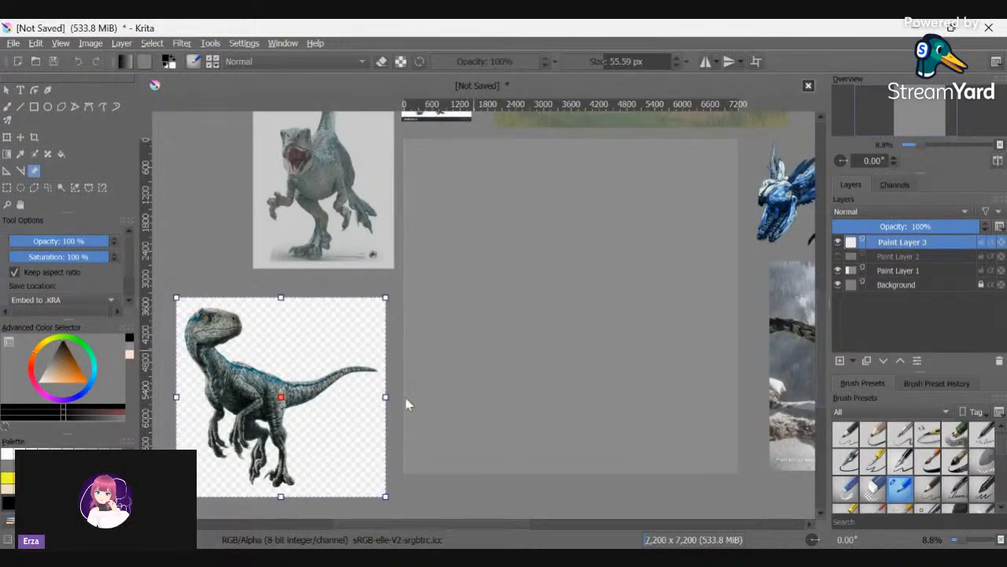
{"action": "left_click_drag", "start_coordinate": [322, 434], "coordinate": [333, 398]}
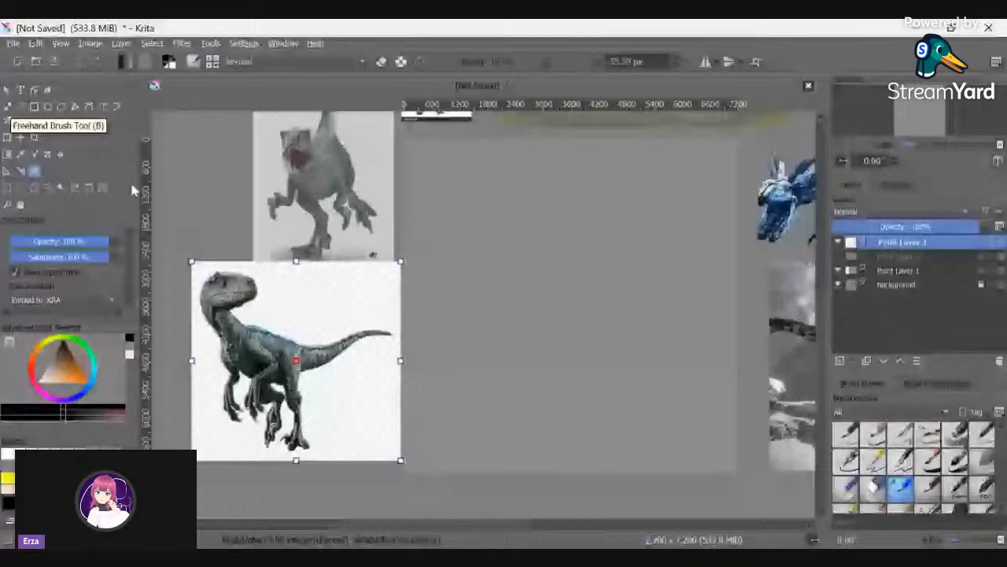
- Sketch a round side-view head ball with the Freehand Brush, extend it into a tapered snout and undo the last stroke
{"action": "key", "text": "b"}
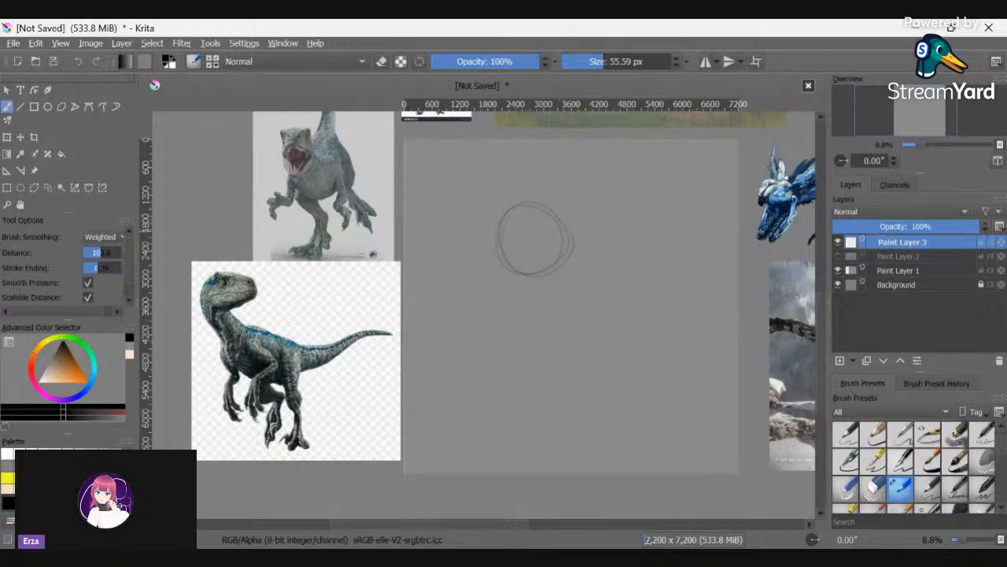
{"action": "mouse_move", "coordinate": [535, 203]}
{"action": "left_mouse_down"}
{"action": "mouse_move", "coordinate": [571, 225]}
{"action": "mouse_move", "coordinate": [618, 226]}
{"action": "left_mouse_up"}
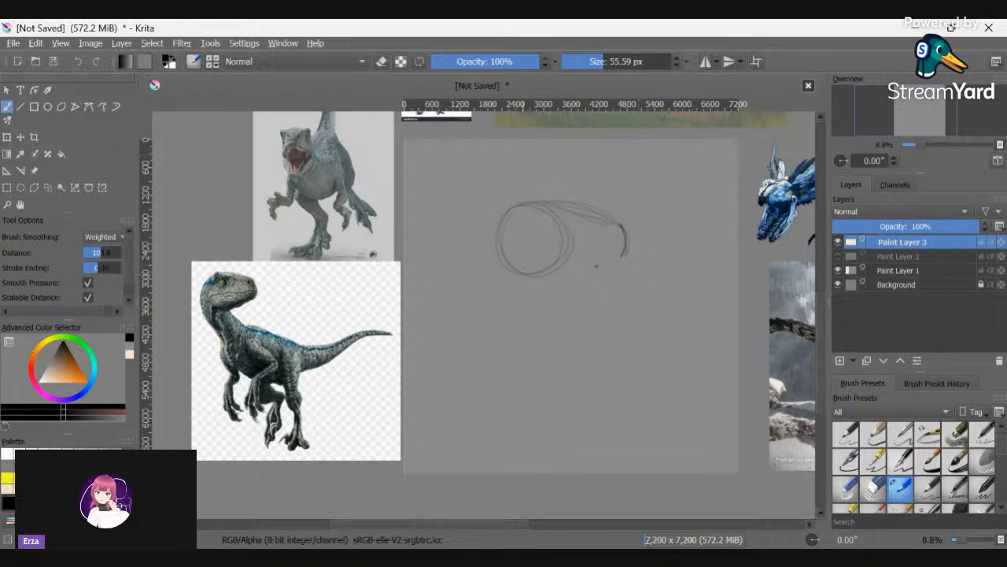
{"action": "mouse_move", "coordinate": [626, 230]}
{"action": "left_mouse_down"}
{"action": "mouse_move", "coordinate": [604, 262]}
{"action": "mouse_move", "coordinate": [543, 275]}
{"action": "left_mouse_up"}
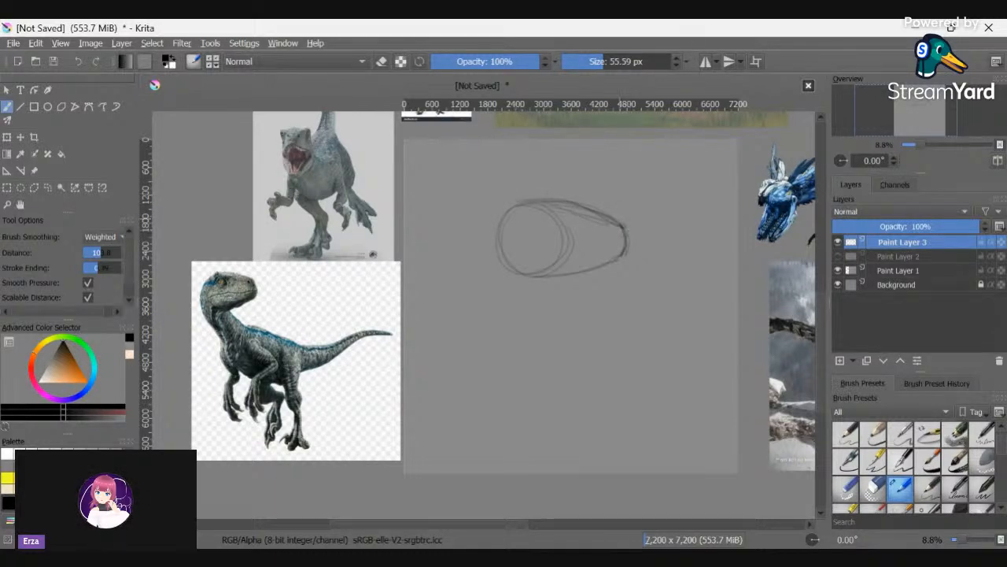
{"action": "left_click_drag", "start_coordinate": [623, 235], "coordinate": [620, 258]}
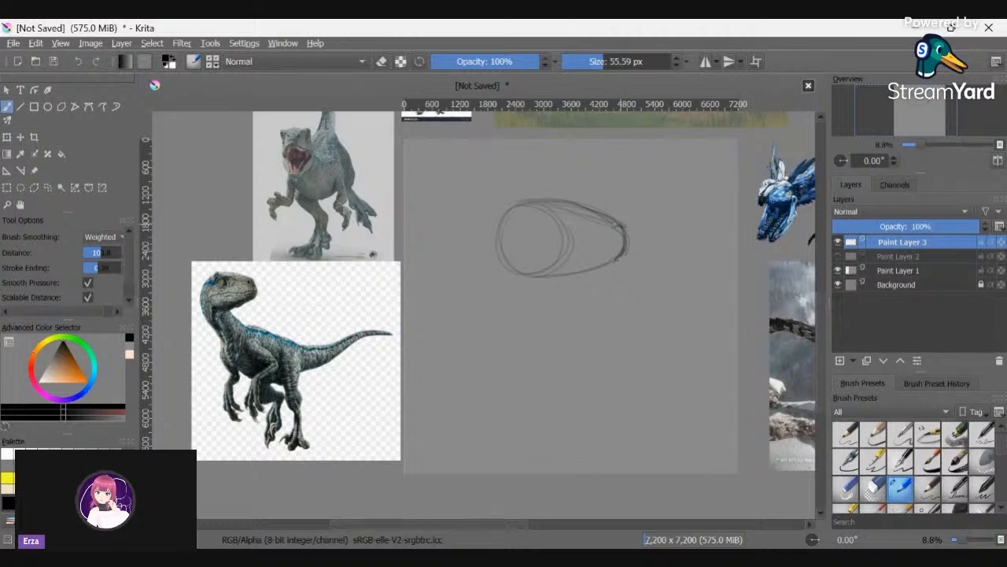
{"action": "key", "text": "ctrl+z"}
- Add curved horizontal and vertical guides across the head ball and mark a dark nostril near the snout tip
{"action": "left_click_drag", "start_coordinate": [528, 207], "coordinate": [538, 272]}
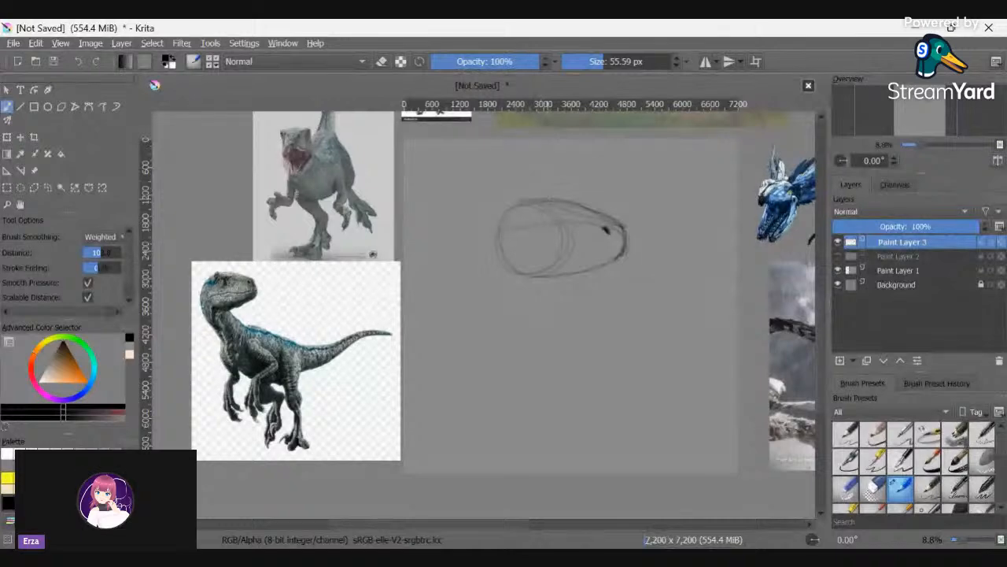
{"action": "left_click_drag", "start_coordinate": [534, 211], "coordinate": [528, 266]}
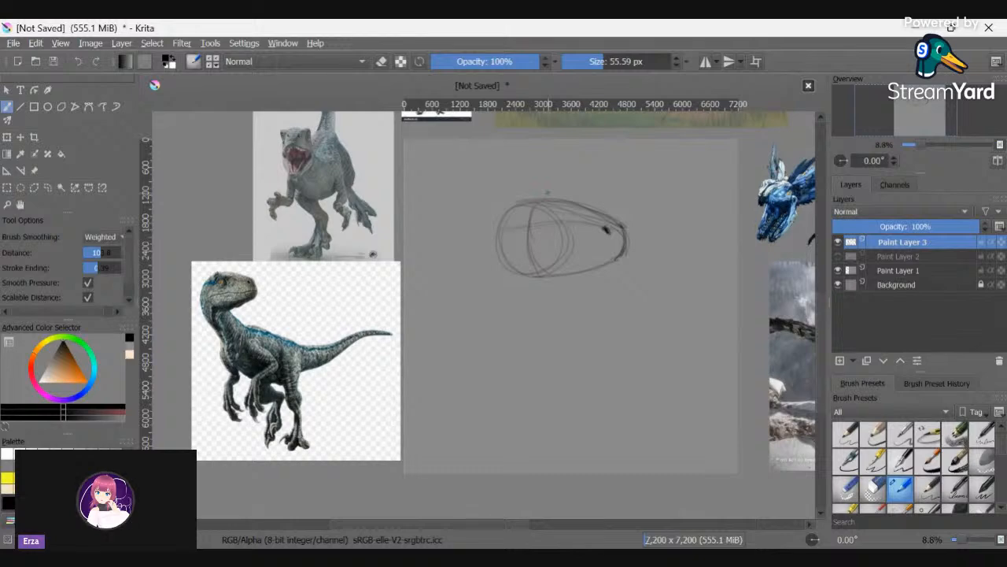
- Darken the crown, brow bump and snout contour of the side-view head and draw the mouth line back from the tip
{"action": "scroll", "coordinate": [548, 192], "scroll_direction": "up", "scroll_amount": 3}
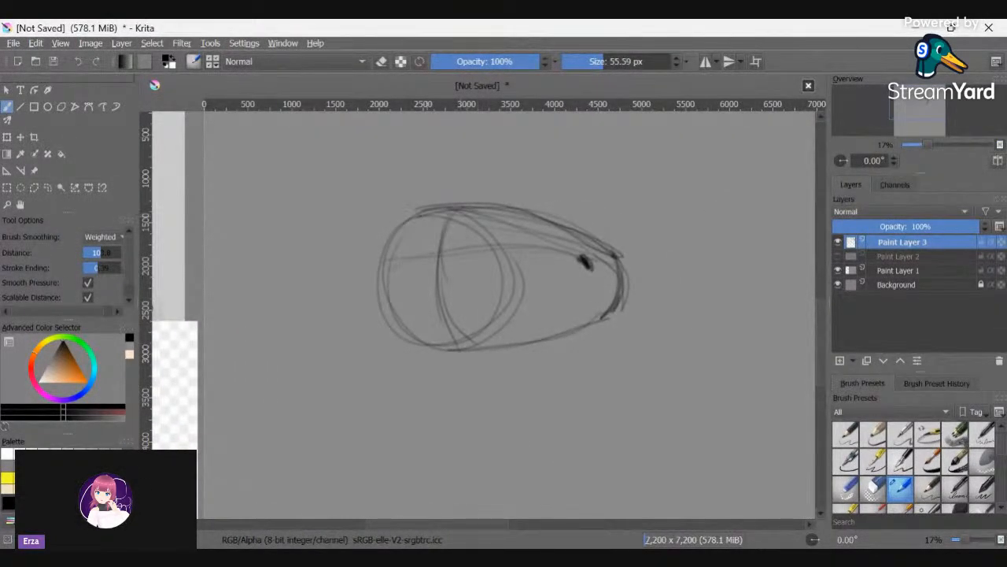
{"action": "mouse_move", "coordinate": [436, 206]}
{"action": "left_mouse_down"}
{"action": "mouse_move", "coordinate": [410, 230]}
{"action": "mouse_move", "coordinate": [455, 202]}
{"action": "mouse_move", "coordinate": [414, 225]}
{"action": "mouse_move", "coordinate": [508, 211]}
{"action": "mouse_move", "coordinate": [551, 234]}
{"action": "left_mouse_up"}
{"action": "mouse_move", "coordinate": [488, 200]}
{"action": "left_mouse_down"}
{"action": "mouse_move", "coordinate": [417, 220]}
{"action": "mouse_move", "coordinate": [498, 200]}
{"action": "mouse_move", "coordinate": [524, 219]}
{"action": "left_mouse_up"}
{"action": "mouse_move", "coordinate": [453, 210]}
{"action": "left_mouse_down"}
{"action": "mouse_move", "coordinate": [516, 215]}
{"action": "mouse_move", "coordinate": [515, 204]}
{"action": "mouse_move", "coordinate": [590, 239]}
{"action": "left_mouse_up"}
{"action": "mouse_move", "coordinate": [530, 212]}
{"action": "left_mouse_down"}
{"action": "mouse_move", "coordinate": [619, 255]}
{"action": "mouse_move", "coordinate": [621, 283]}
{"action": "mouse_move", "coordinate": [607, 291]}
{"action": "mouse_move", "coordinate": [626, 293]}
{"action": "left_mouse_up"}
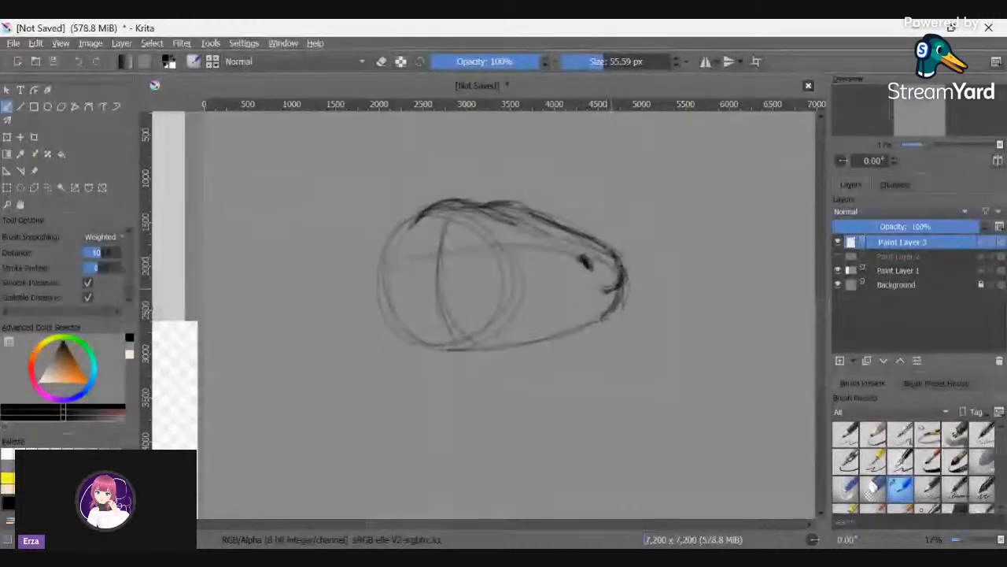
{"action": "mouse_move", "coordinate": [560, 289]}
{"action": "left_mouse_down"}
{"action": "mouse_move", "coordinate": [606, 291]}
{"action": "mouse_move", "coordinate": [439, 301]}
{"action": "mouse_move", "coordinate": [619, 288]}
{"action": "mouse_move", "coordinate": [583, 283]}
{"action": "left_mouse_up"}
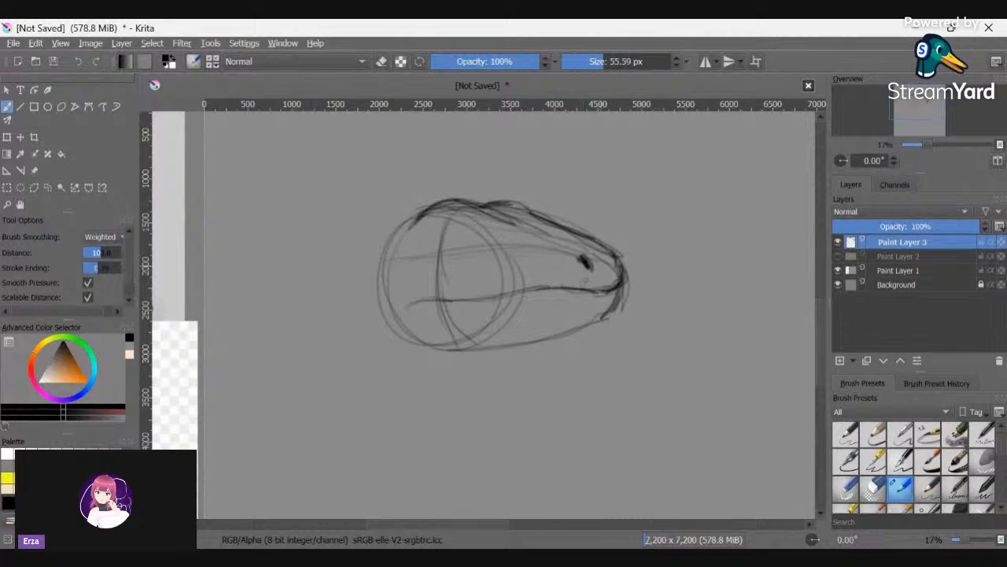
- Move the side-view raptor reference across the canvas to sit in front of the head sketch's snout
{"action": "key", "text": "minus"}
{"action": "key", "text": "minus"}
{"action": "key", "text": "minus"}
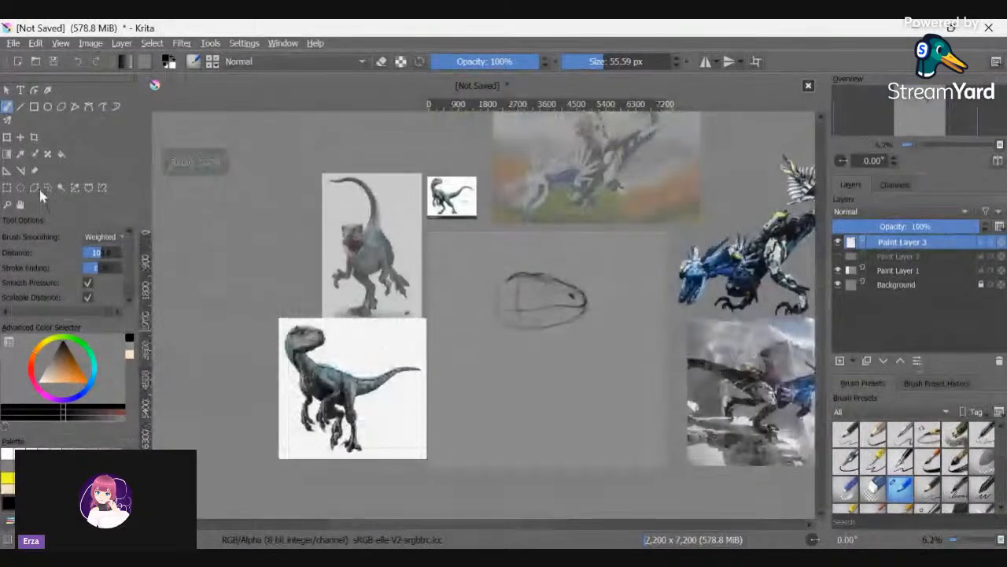
{"action": "left_click", "coordinate": [34, 170]}
{"action": "left_click_drag", "start_coordinate": [394, 426], "coordinate": [692, 376]}
{"action": "scroll", "coordinate": [614, 301], "scroll_direction": "up", "scroll_amount": 2}
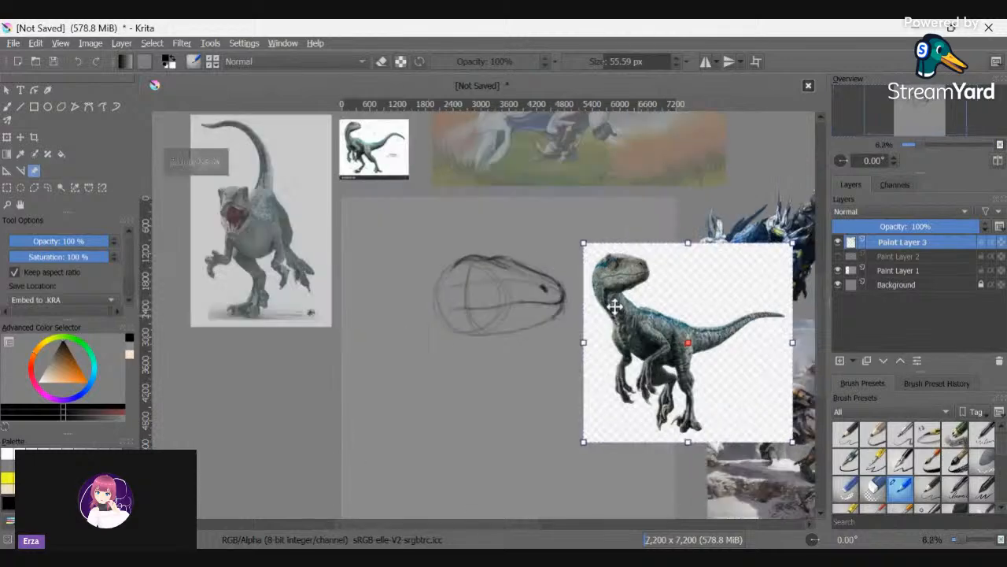
{"action": "scroll", "coordinate": [492, 278], "scroll_direction": "up", "scroll_amount": 1}
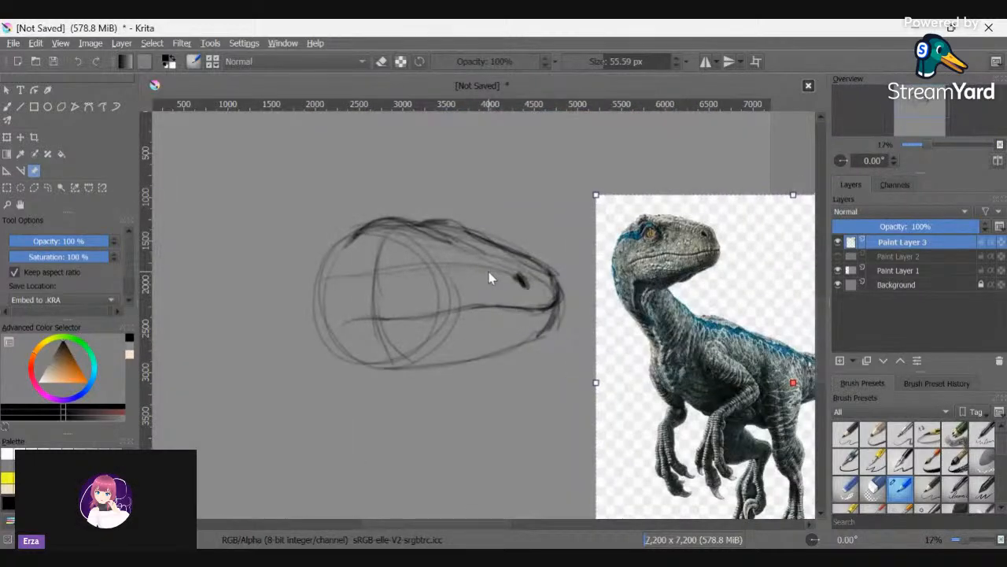
- Draw an oval eye below the brow on the upper part of the head ball with the Multibrush Tool
{"action": "left_click", "coordinate": [8, 119]}
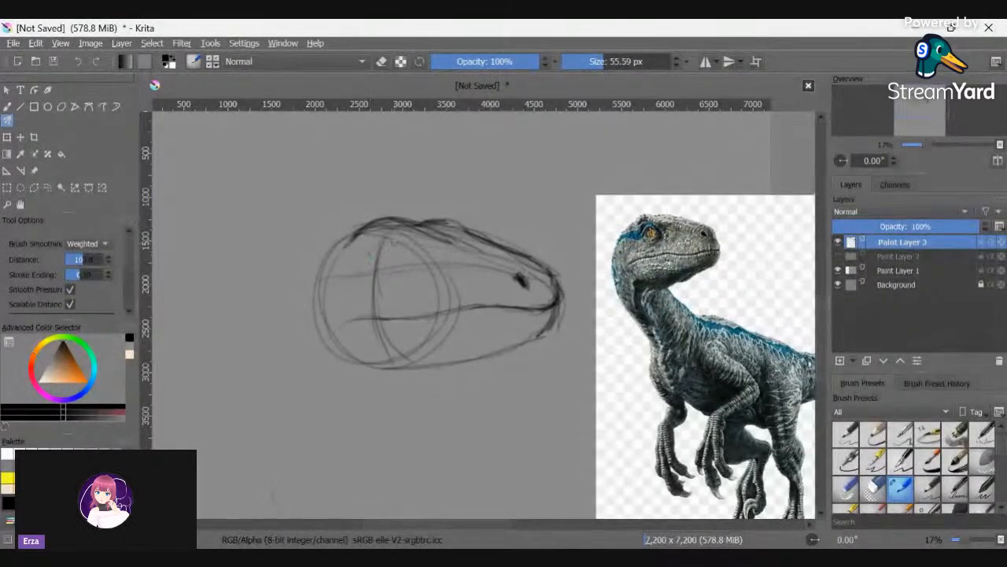
{"action": "mouse_move", "coordinate": [381, 242]}
{"action": "left_mouse_down"}
{"action": "mouse_move", "coordinate": [368, 261]}
{"action": "mouse_move", "coordinate": [403, 250]}
{"action": "left_mouse_up"}
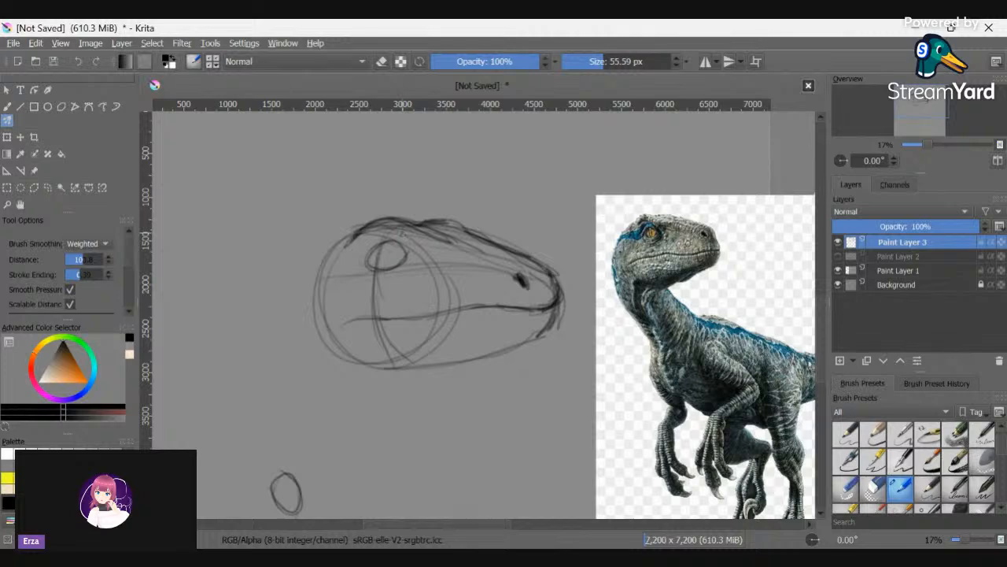
{"action": "scroll", "coordinate": [425, 381], "scroll_direction": "down", "scroll_amount": 1}
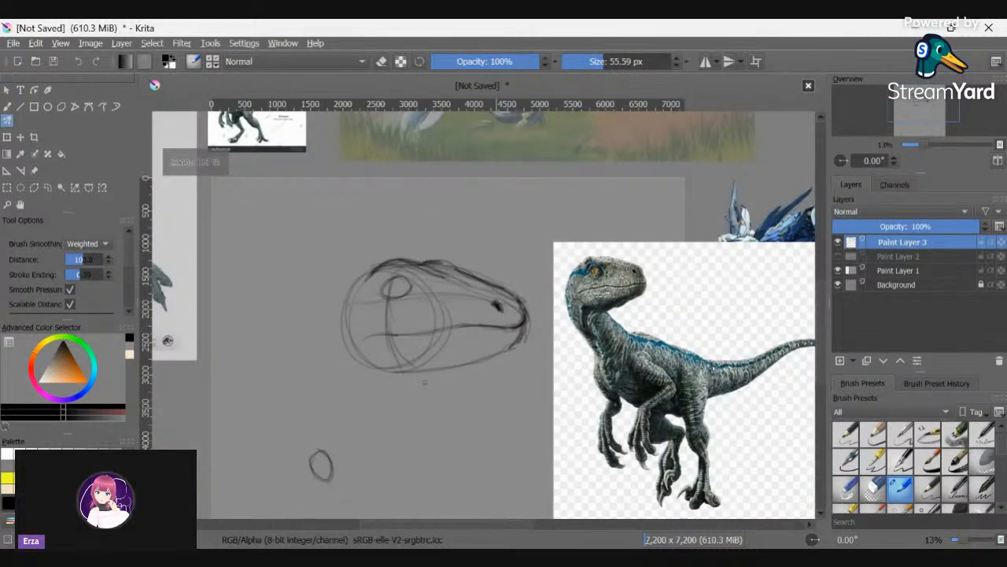
{"action": "scroll", "coordinate": [424, 382], "scroll_direction": "down", "scroll_amount": 2}
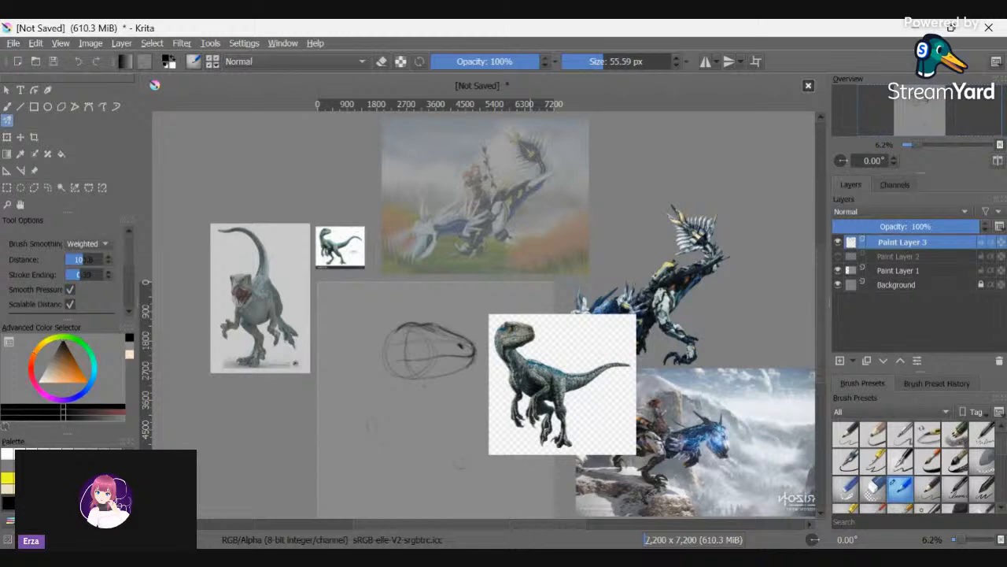
{"action": "left_click", "coordinate": [705, 62]}
{"action": "scroll", "coordinate": [480, 347], "scroll_direction": "up", "scroll_amount": 1}
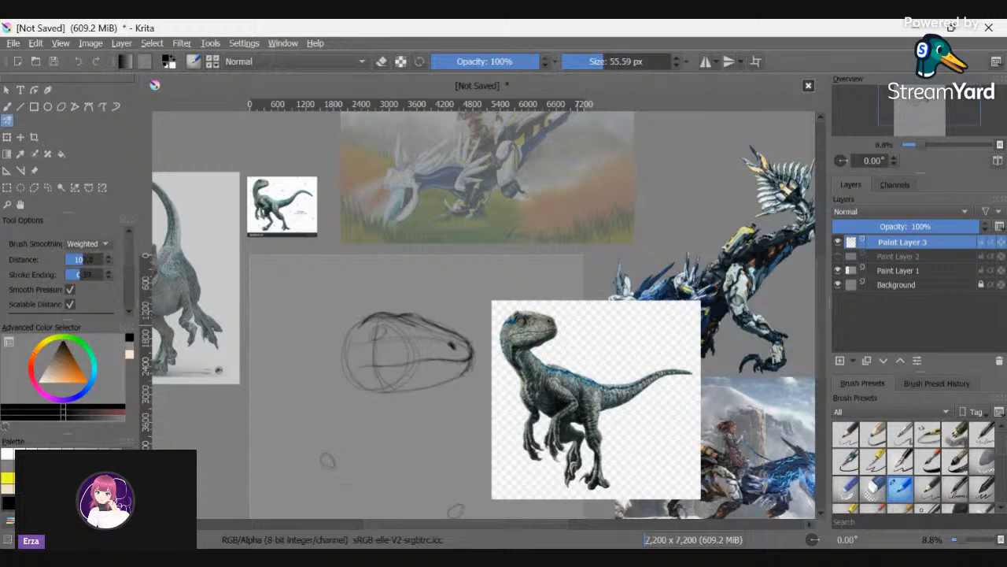
- Add a new paint layer and retrace the oval eye of the side-view head with the Multibrush Tool
{"action": "left_click", "coordinate": [841, 360]}
{"action": "left_click_drag", "start_coordinate": [374, 325], "coordinate": [373, 326]}
{"action": "left_click_drag", "start_coordinate": [329, 454], "coordinate": [327, 455]}
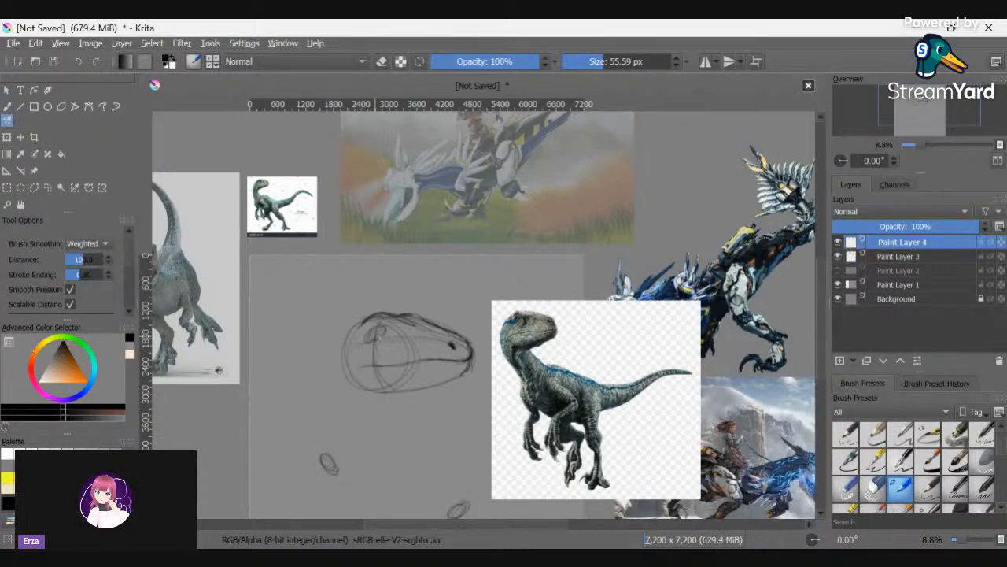
{"action": "left_click_drag", "start_coordinate": [378, 326], "coordinate": [376, 328]}
{"action": "left_click_drag", "start_coordinate": [458, 503], "coordinate": [455, 505]}
- Try drawing the back-of-head and neck curve and a cheek line on the side-view head with the Multibrush Tool
{"action": "scroll", "coordinate": [303, 303], "scroll_direction": "down", "scroll_amount": 1}
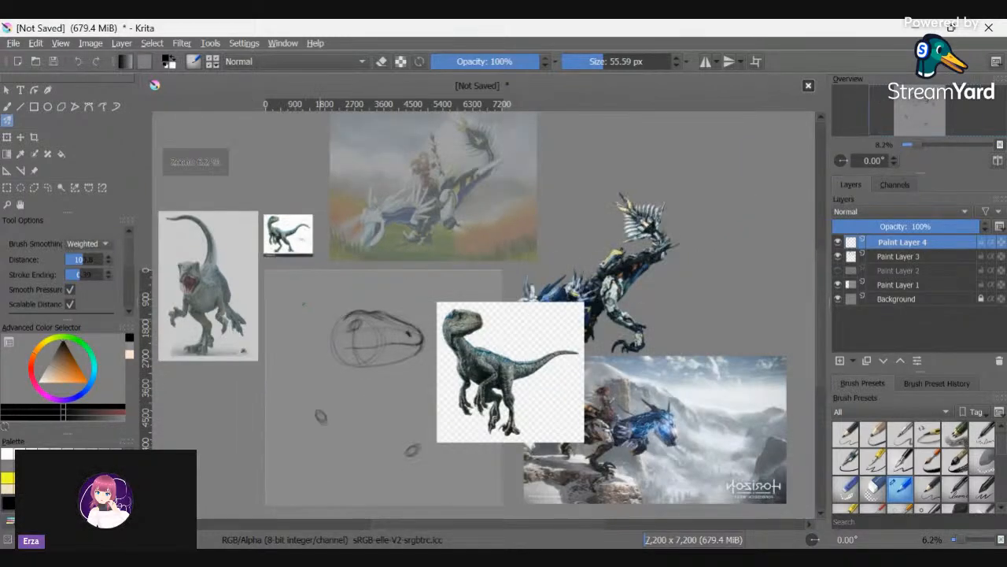
{"action": "scroll", "coordinate": [820, 268], "scroll_direction": "down", "scroll_amount": 3}
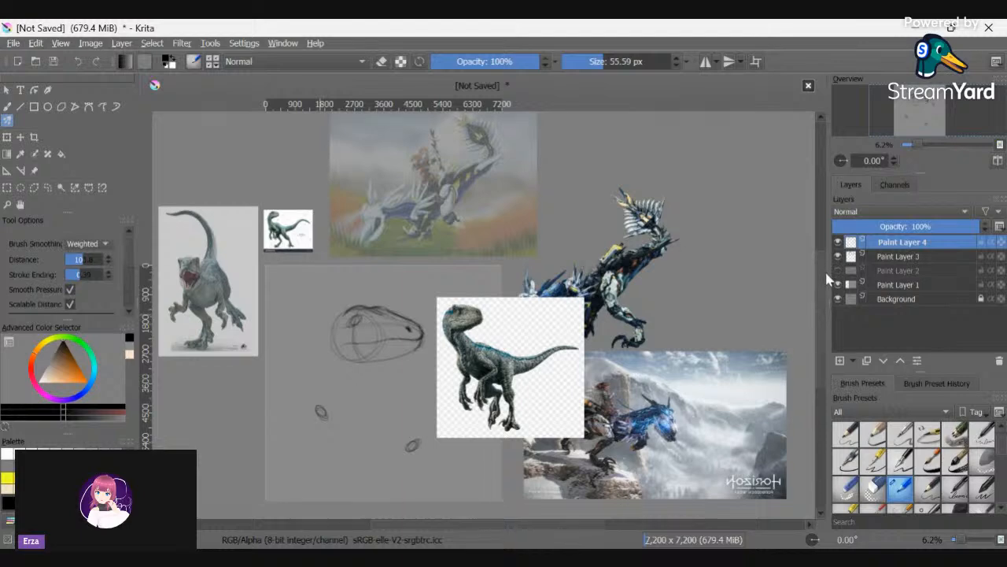
{"action": "scroll", "coordinate": [529, 520], "scroll_direction": "left", "scroll_amount": 3}
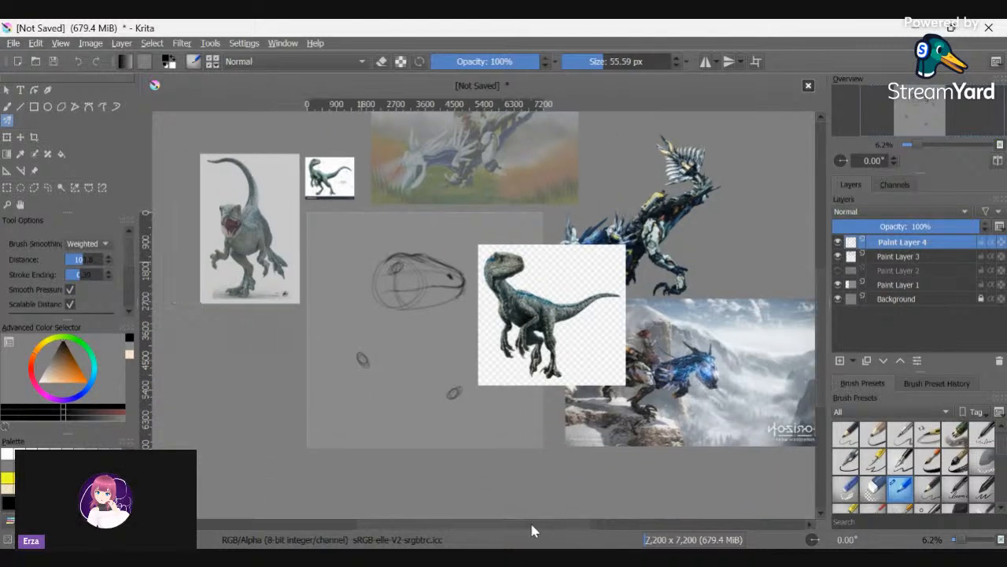
{"action": "scroll", "coordinate": [454, 304], "scroll_direction": "up", "scroll_amount": 1}
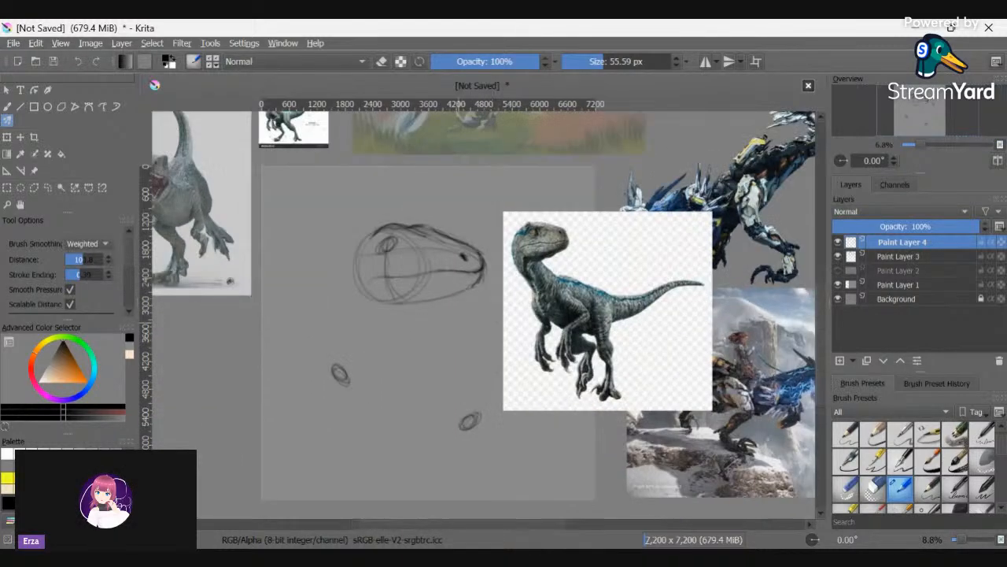
{"action": "scroll", "coordinate": [454, 305], "scroll_direction": "up", "scroll_amount": 1}
{"action": "left_click_drag", "start_coordinate": [281, 438], "coordinate": [319, 452]}
{"action": "left_click_drag", "start_coordinate": [516, 466], "coordinate": [507, 489]}
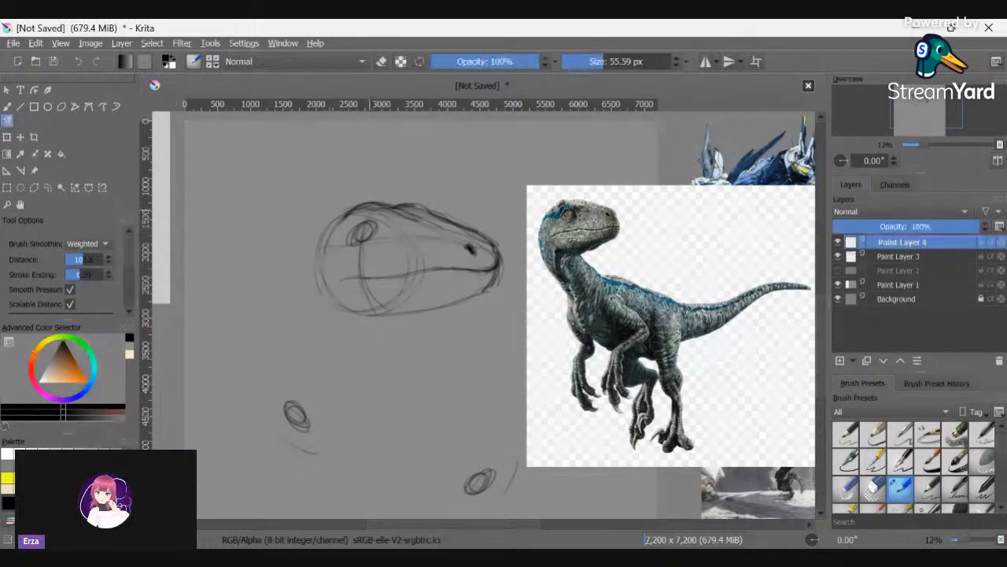
{"action": "left_click_drag", "start_coordinate": [323, 223], "coordinate": [318, 299]}
{"action": "left_click_drag", "start_coordinate": [276, 434], "coordinate": [429, 419]}
{"action": "left_click_drag", "start_coordinate": [331, 210], "coordinate": [346, 230]}
{"action": "left_click_drag", "start_coordinate": [425, 257], "coordinate": [495, 289]}
{"action": "left_click_drag", "start_coordinate": [321, 271], "coordinate": [360, 366]}
{"action": "left_click_drag", "start_coordinate": [482, 346], "coordinate": [524, 473]}
{"action": "left_click_drag", "start_coordinate": [471, 250], "coordinate": [525, 254]}
{"action": "left_click_drag", "start_coordinate": [524, 441], "coordinate": [495, 504]}
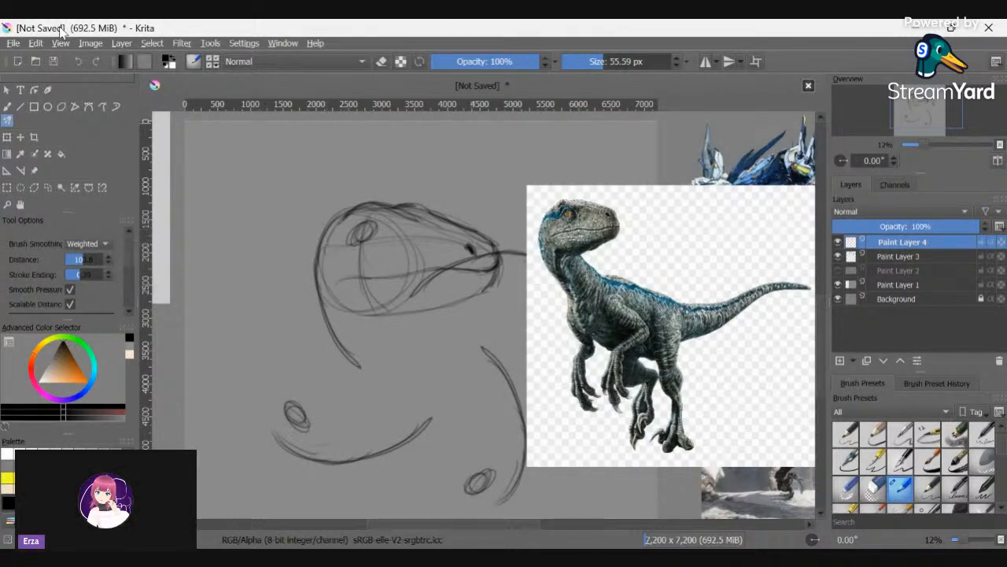
- Create a new 7200 × 7200 pixel document at 600 ppi
{"action": "left_click", "coordinate": [19, 61]}
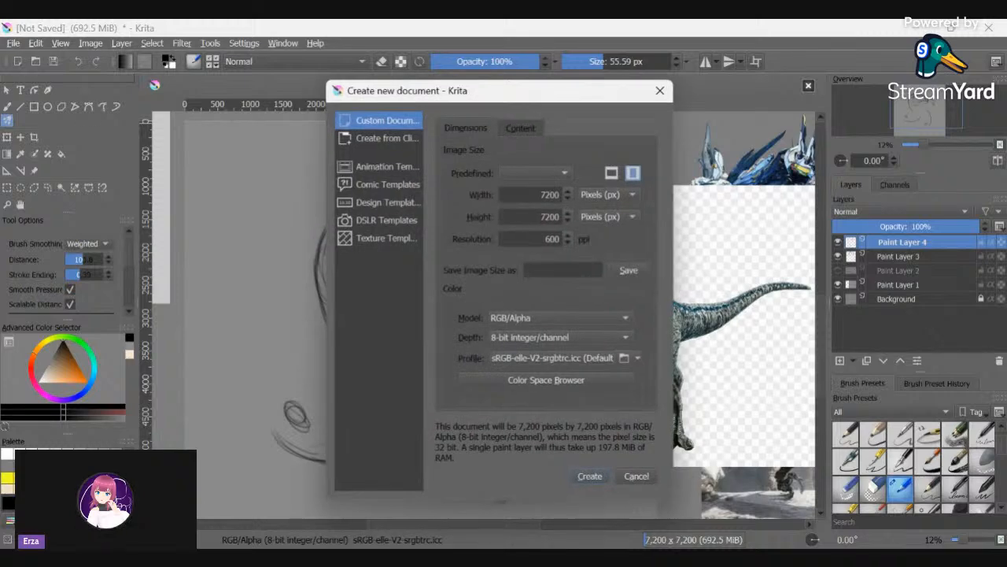
{"action": "left_click", "coordinate": [590, 476]}
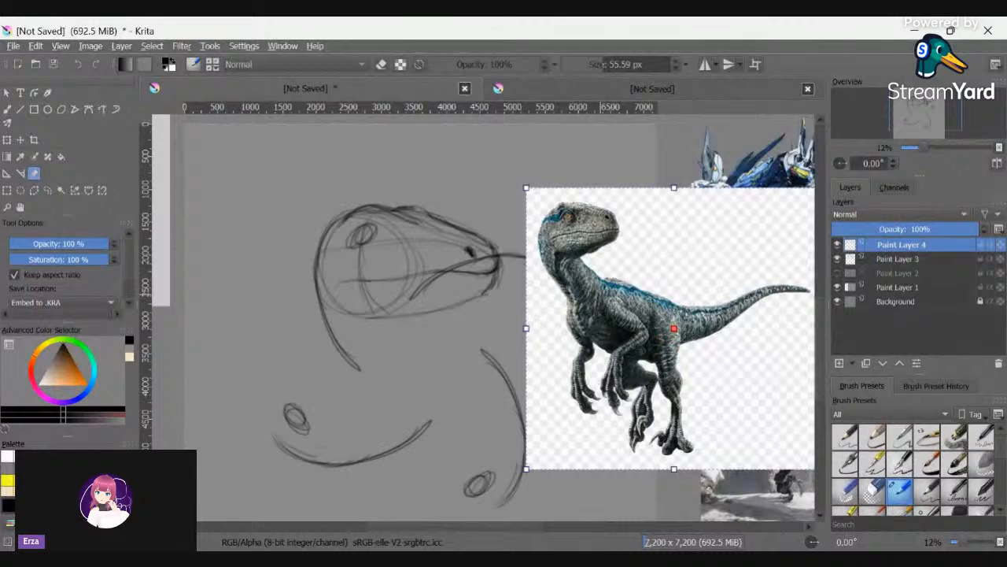
- Delete Paint Layer 4 and Paint Layer 3 with the head sketch and add a fresh paint layer
{"action": "key", "text": "shift+Delete"}
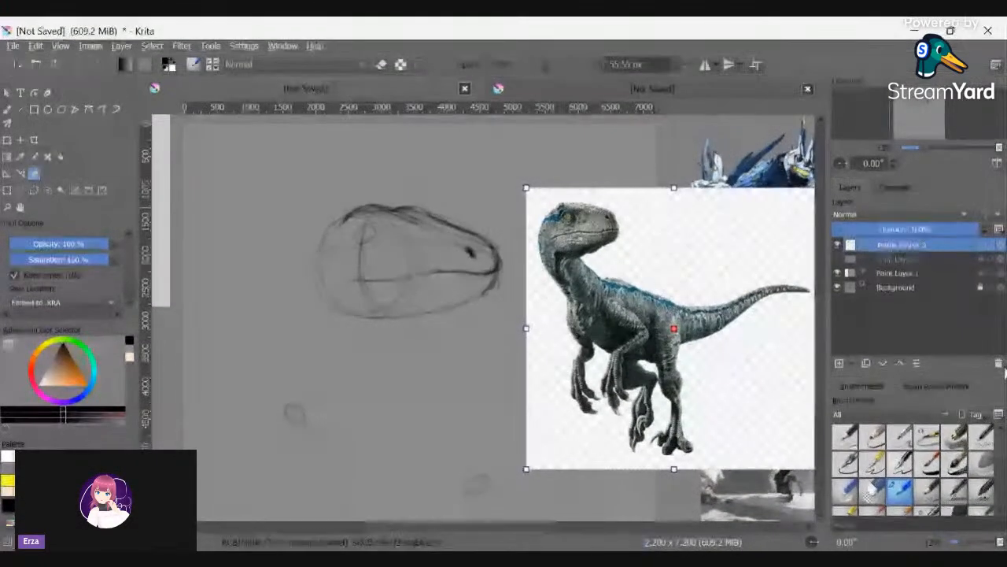
{"action": "key", "text": "shift+Delete"}
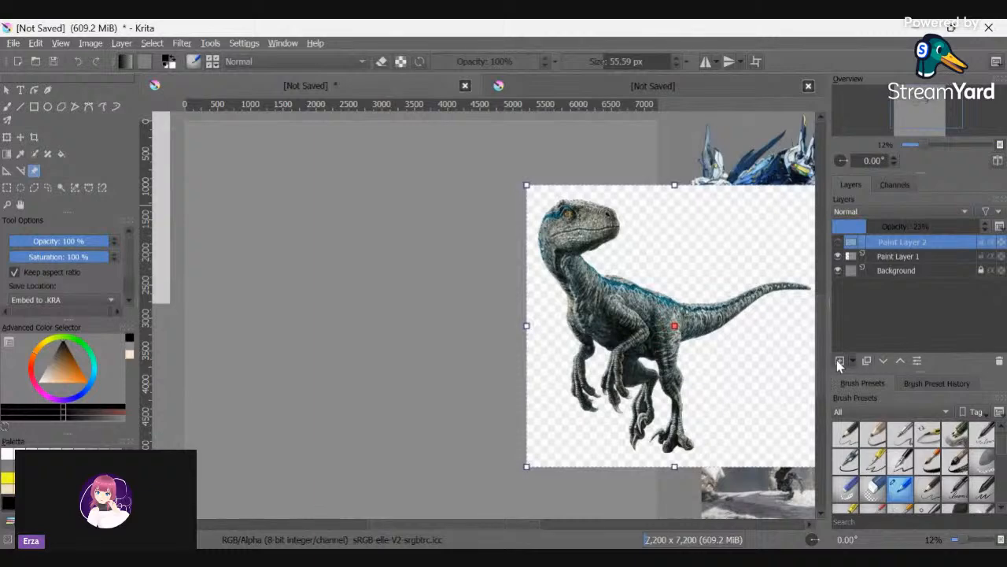
{"action": "left_click", "coordinate": [840, 361]}
- Try sketching large curved strokes on the empty layer with the Multibrush Tool
{"action": "key", "text": "b"}
{"action": "left_click_drag", "start_coordinate": [411, 228], "coordinate": [274, 305]}
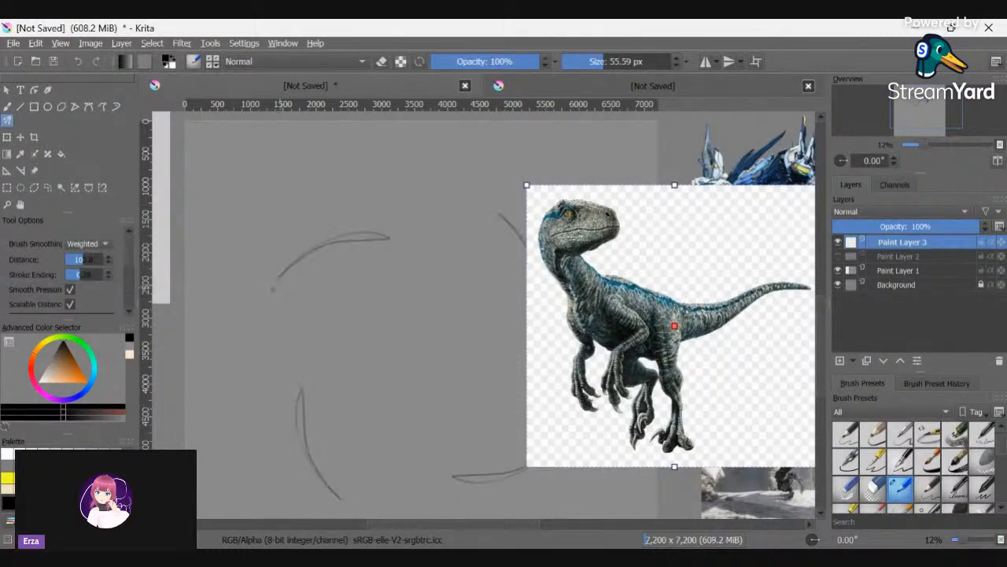
{"action": "left_click_drag", "start_coordinate": [291, 366], "coordinate": [370, 500]}
{"action": "left_click_drag", "start_coordinate": [275, 293], "coordinate": [374, 502]}
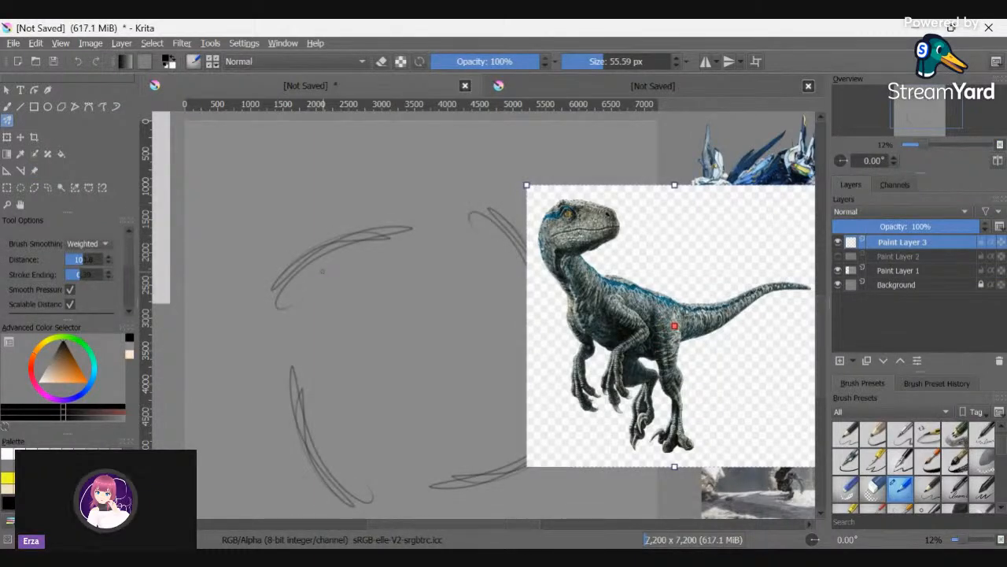
- Switch to the Freehand Brush Tool and undo the trial arcs and layer deletions to restore the head sketch
{"action": "scroll", "coordinate": [11, 291], "scroll_direction": "down", "scroll_amount": 2}
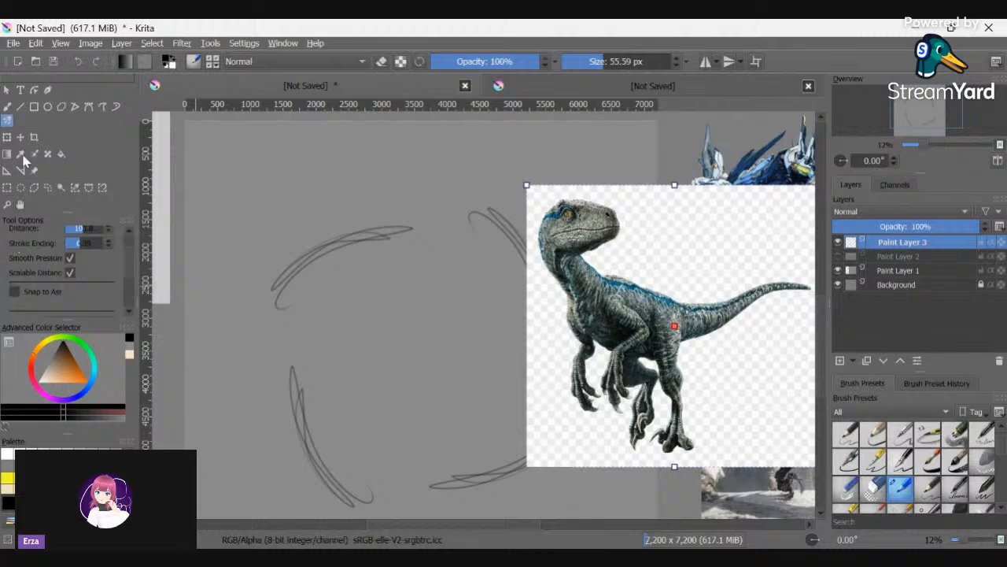
{"action": "left_click", "coordinate": [7, 110]}
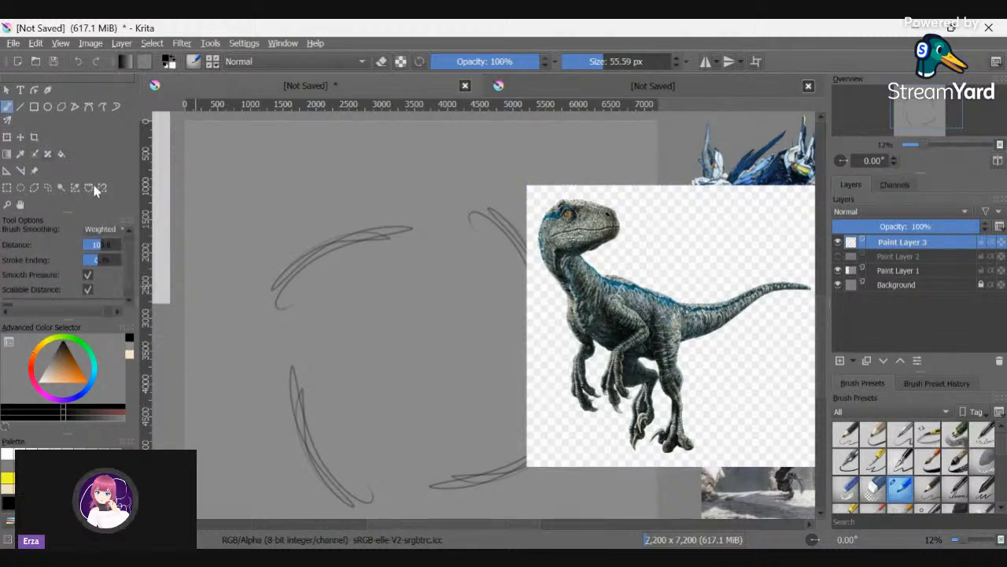
{"action": "key", "text": "ctrl+z"}
{"action": "key", "text": "ctrl+shift+z"}
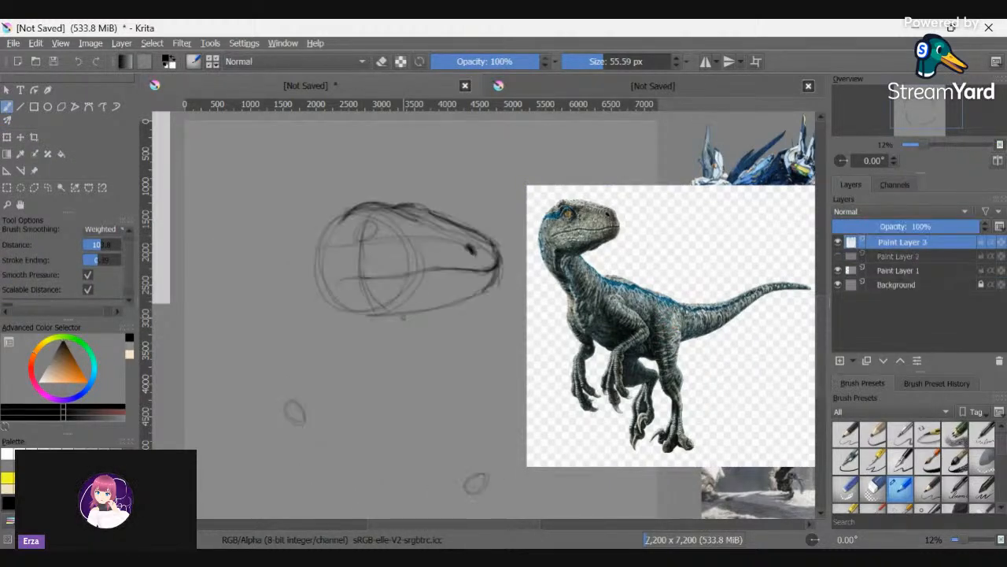
{"action": "key", "text": "ctrl+shift+z"}
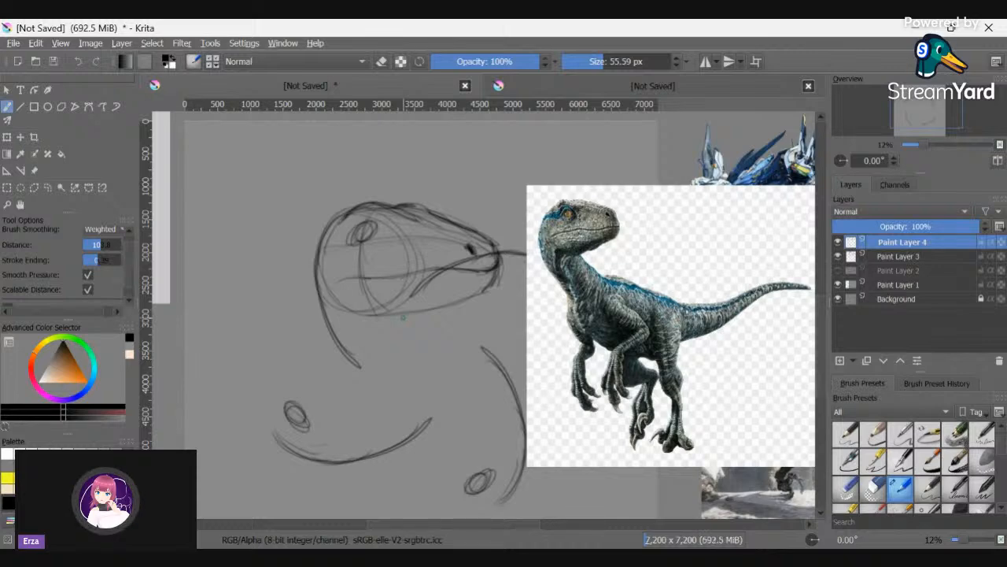
- Undo the multibrush neck, cheek and eye strokes along with the extra paint layer, leaving the head construction without an eye
{"action": "key", "text": "ctrl+z"}
{"action": "key", "text": "ctrl+z"}
{"action": "key", "text": "ctrl+z"}
{"action": "key", "text": "ctrl+z"}
{"action": "key", "text": "ctrl+z"}
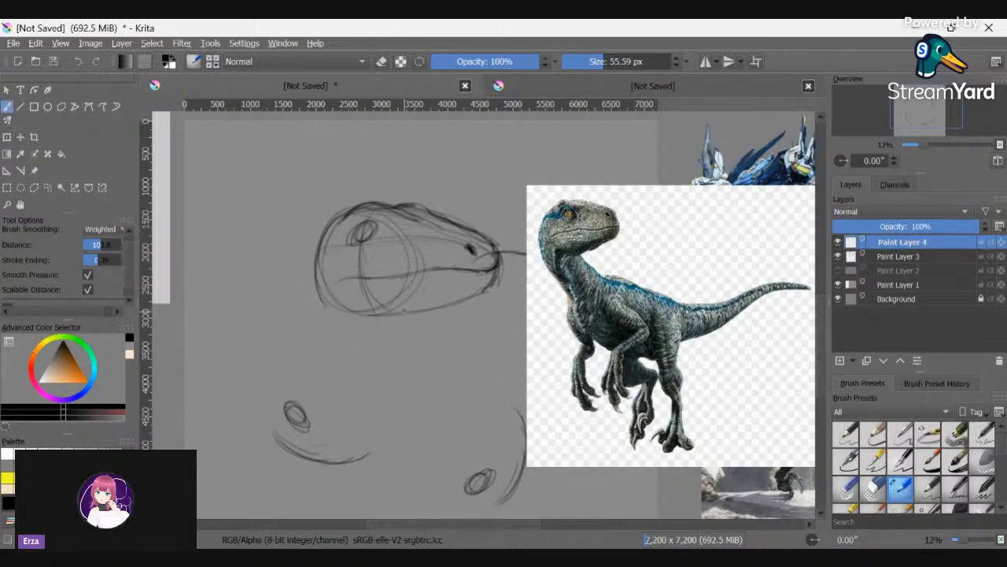
{"action": "key", "text": "ctrl+z"}
{"action": "key", "text": "ctrl+z"}
{"action": "key", "text": "ctrl+z"}
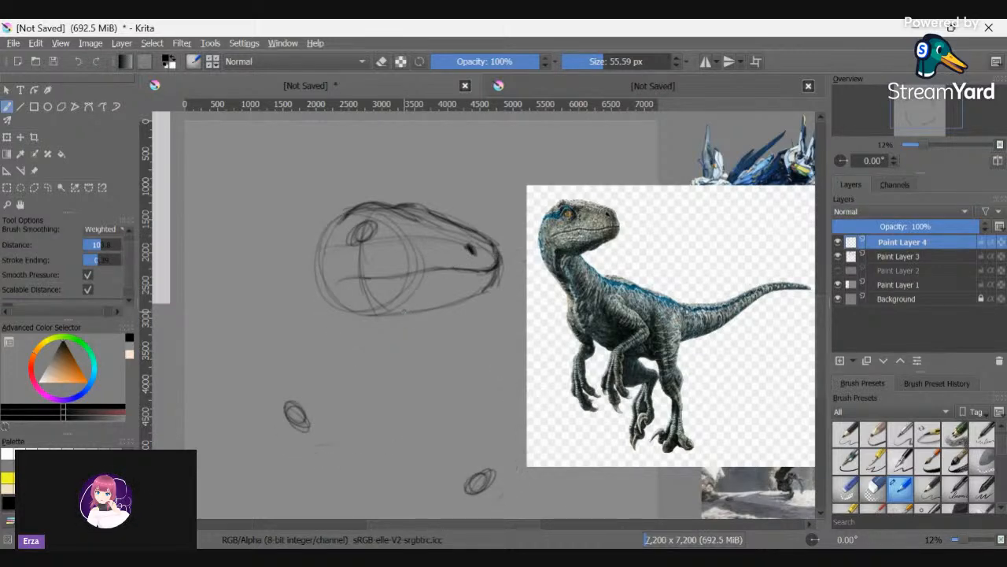
{"action": "key", "text": "ctrl+z"}
{"action": "key", "text": "ctrl+z"}
{"action": "key", "text": "ctrl+z"}
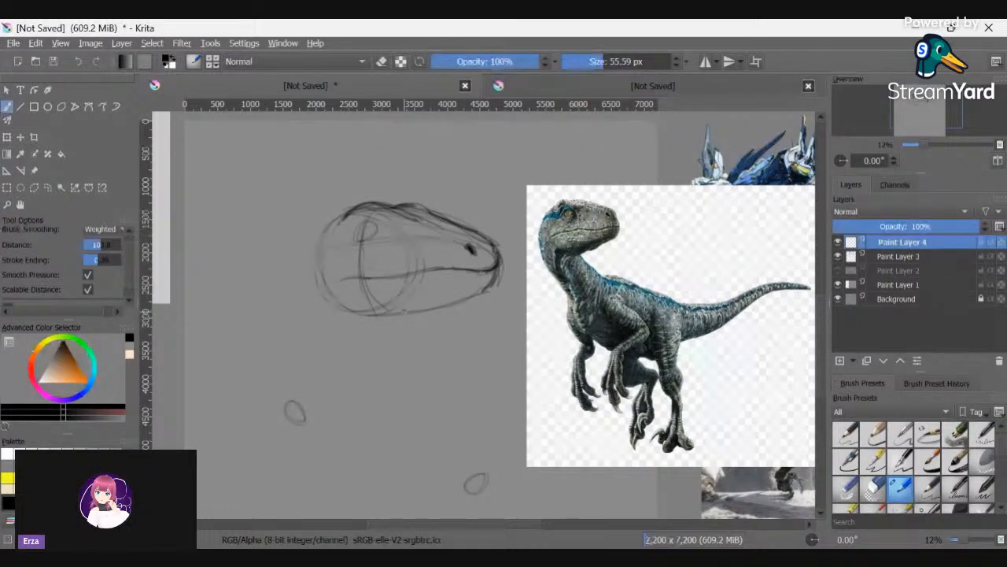
{"action": "key", "text": "ctrl+z"}
{"action": "key", "text": "ctrl+z"}
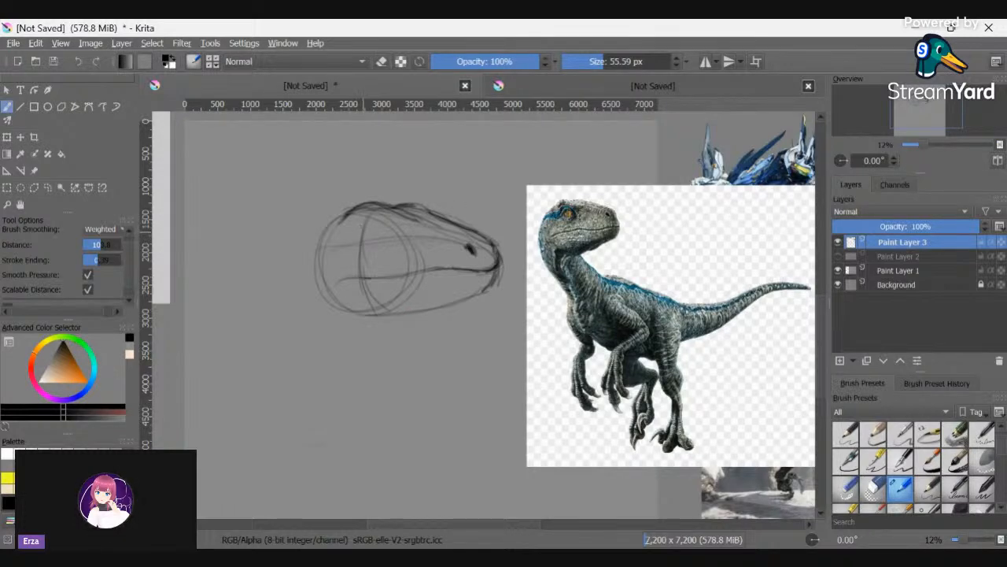
- Draw a dark oval eye below the brow and darken the chin at the front of the lower jaw
{"action": "mouse_move", "coordinate": [382, 220]}
{"action": "left_mouse_down"}
{"action": "mouse_move", "coordinate": [365, 237]}
{"action": "mouse_move", "coordinate": [370, 219]}
{"action": "left_mouse_up"}
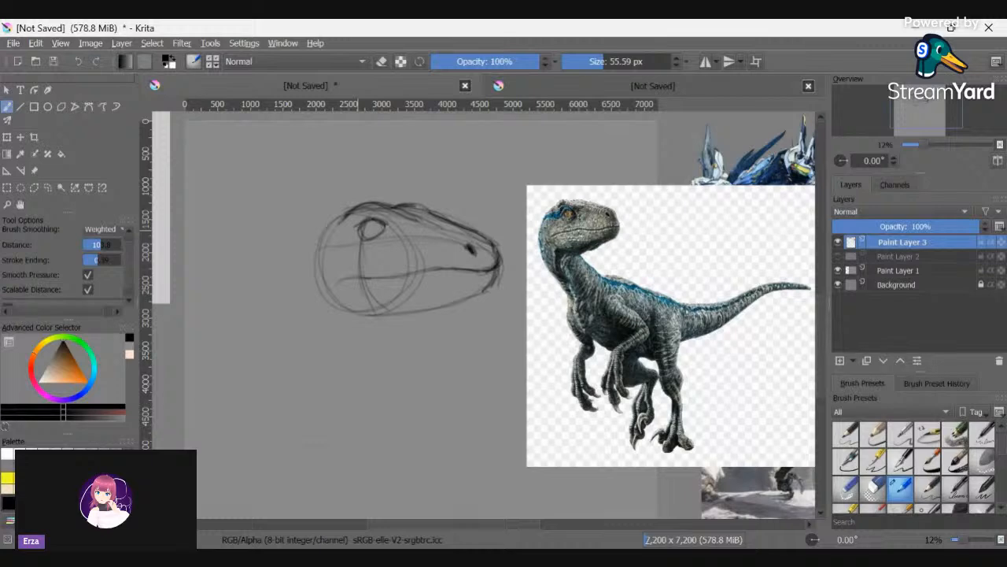
{"action": "left_click_drag", "start_coordinate": [359, 230], "coordinate": [381, 225]}
{"action": "left_click_drag", "start_coordinate": [502, 285], "coordinate": [505, 260]}
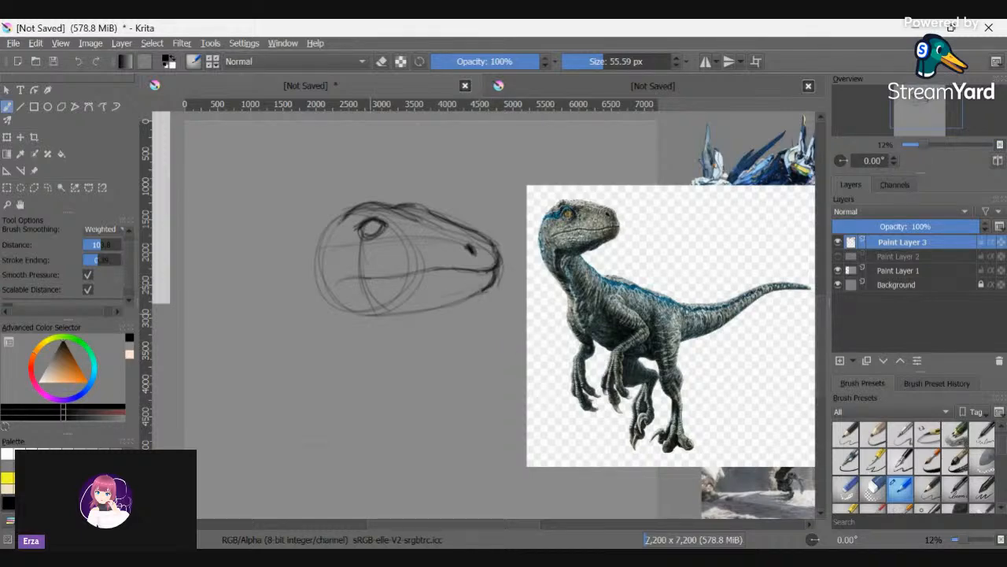
- Draw the lower jaw contour from the chin to the head ball and add overlapping throat strokes beneath it
{"action": "mouse_move", "coordinate": [351, 313]}
{"action": "left_mouse_down"}
{"action": "mouse_move", "coordinate": [468, 290]}
{"action": "mouse_move", "coordinate": [405, 318]}
{"action": "left_mouse_up"}
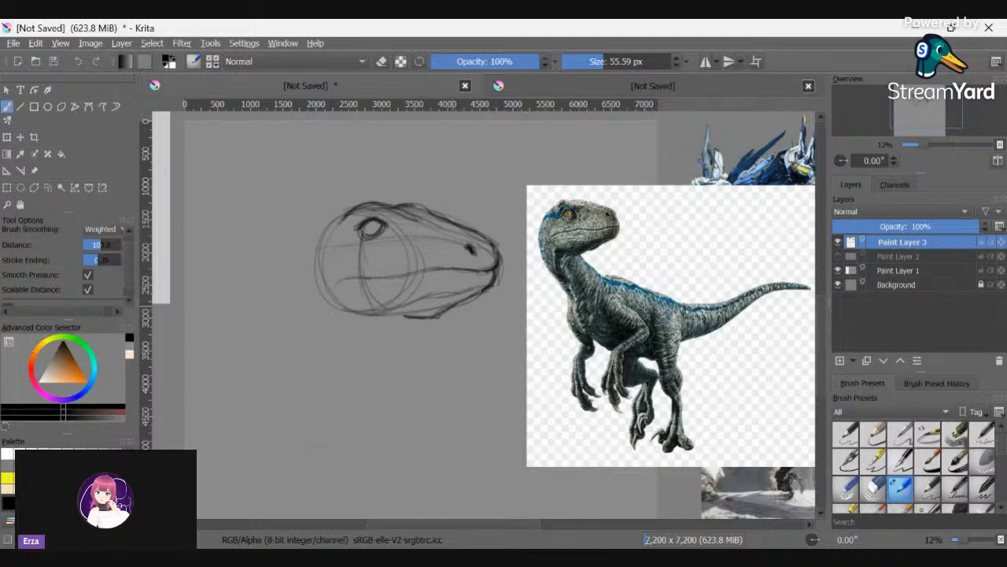
{"action": "left_click_drag", "start_coordinate": [483, 286], "coordinate": [364, 315]}
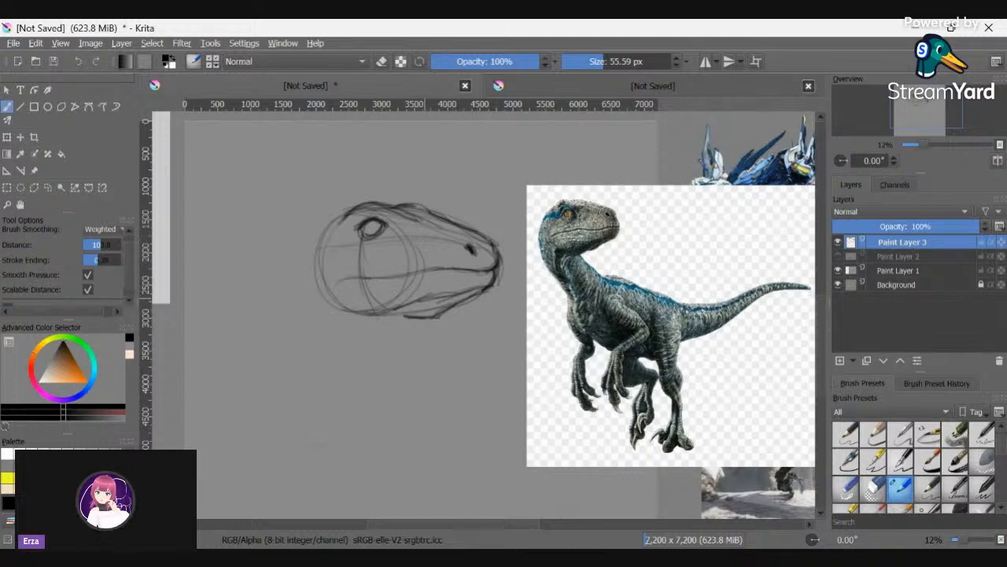
{"action": "left_click_drag", "start_coordinate": [439, 296], "coordinate": [405, 307]}
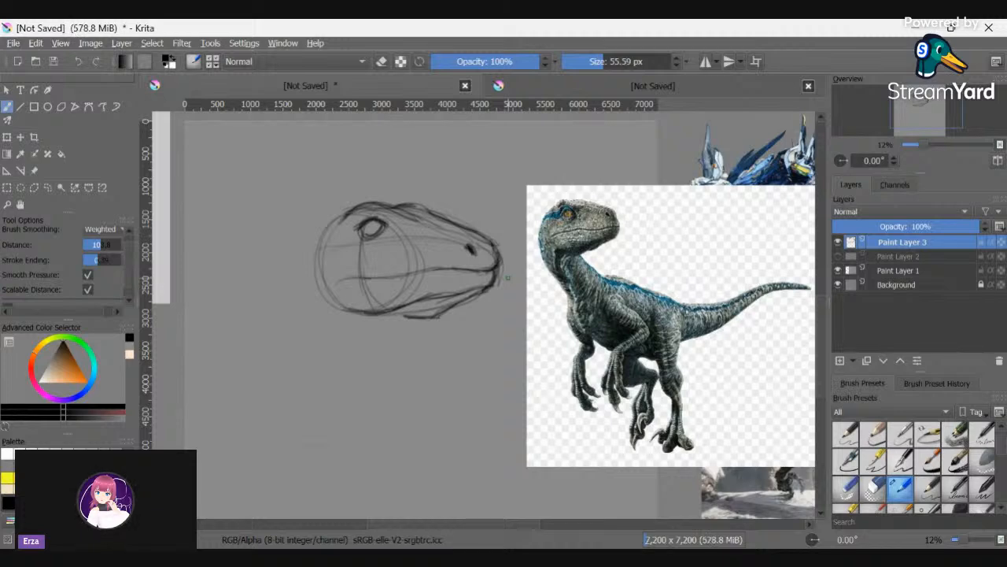
{"action": "left_click_drag", "start_coordinate": [439, 309], "coordinate": [398, 318]}
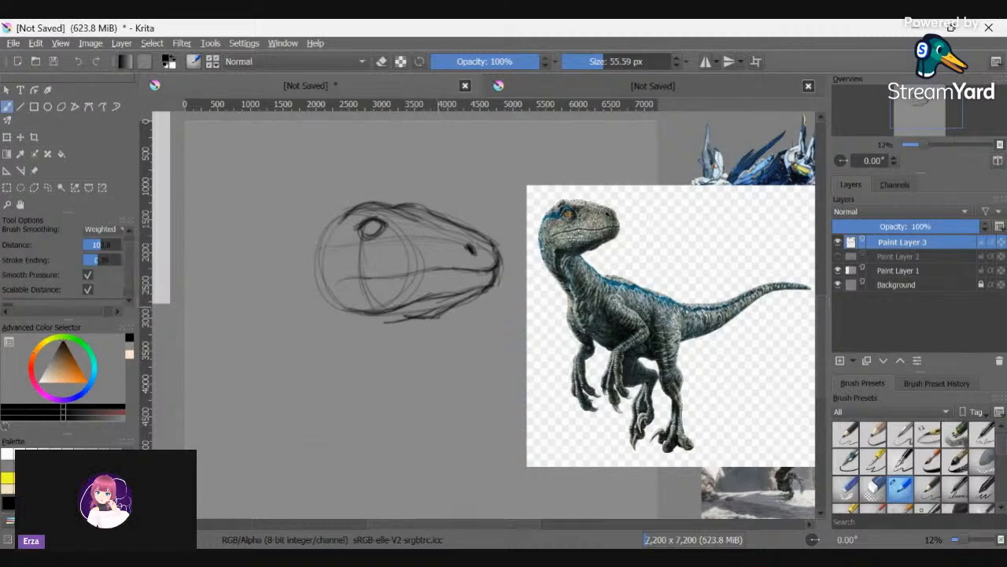
{"action": "mouse_move", "coordinate": [411, 319]}
{"action": "left_mouse_down"}
{"action": "mouse_move", "coordinate": [376, 331]}
{"action": "mouse_move", "coordinate": [398, 329]}
{"action": "left_mouse_up"}
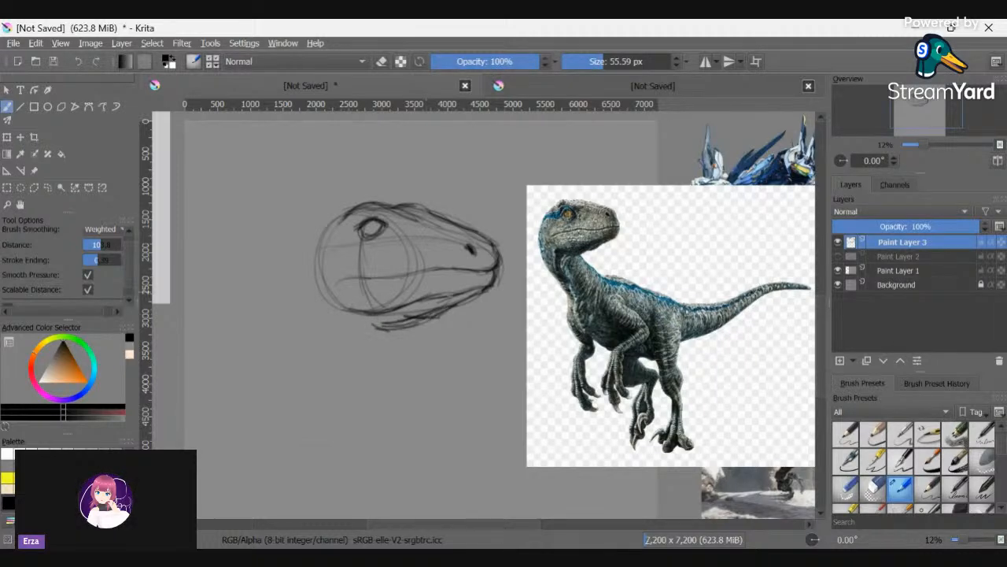
- Draw the back of the head curving down into the neck and the throat line descending from the jaw
{"action": "mouse_move", "coordinate": [343, 215]}
{"action": "left_mouse_down"}
{"action": "mouse_move", "coordinate": [314, 293]}
{"action": "mouse_move", "coordinate": [340, 343]}
{"action": "left_mouse_up"}
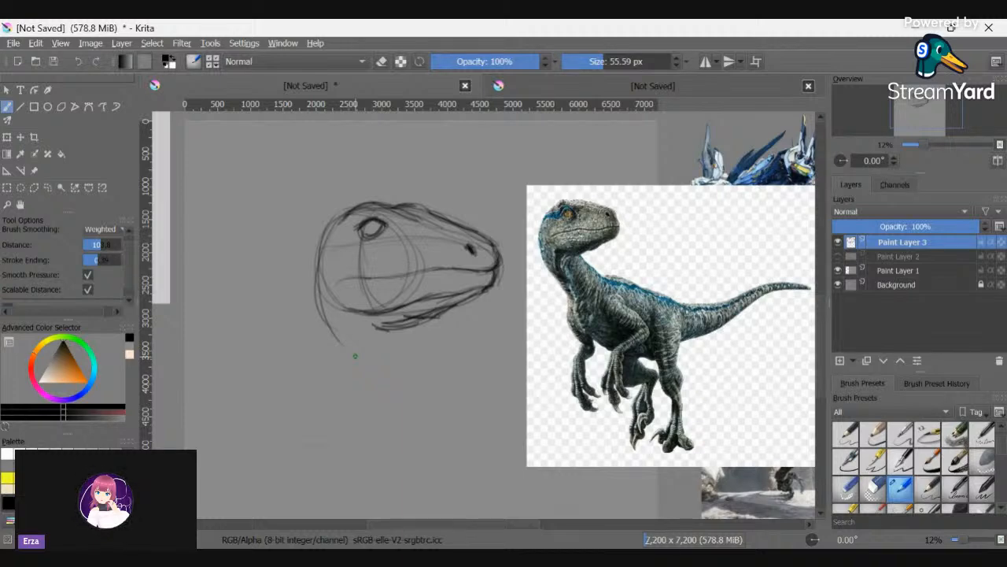
{"action": "scroll", "coordinate": [740, 318], "scroll_direction": "down", "scroll_amount": 1}
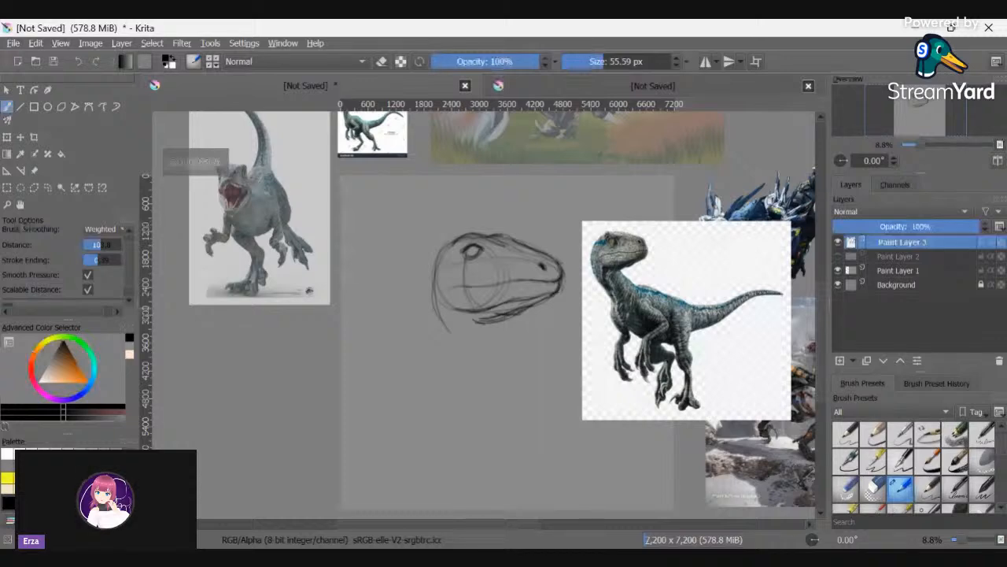
{"action": "left_click_drag", "start_coordinate": [433, 259], "coordinate": [468, 364]}
{"action": "left_click_drag", "start_coordinate": [469, 316], "coordinate": [516, 377]}
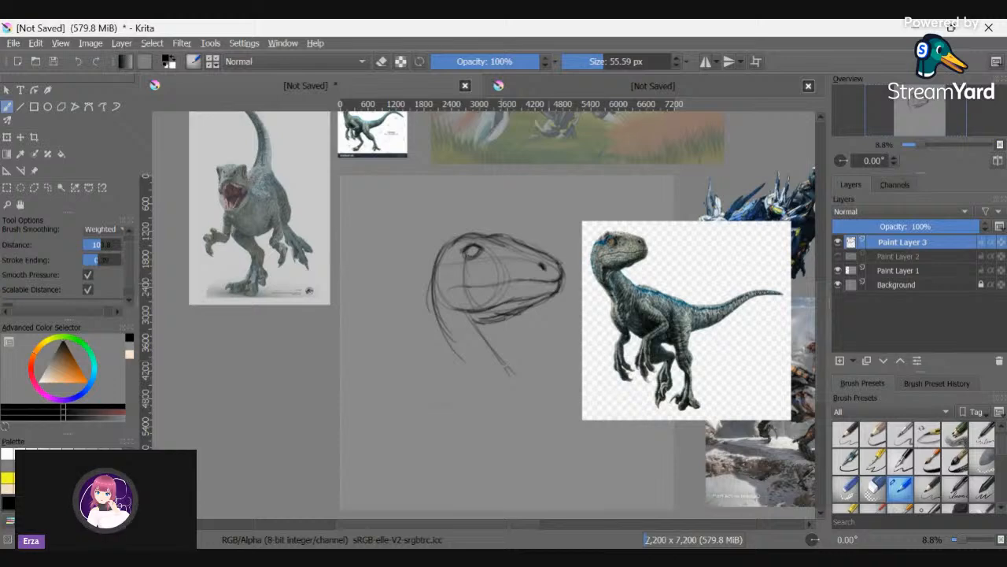
{"action": "mouse_move", "coordinate": [463, 289]}
{"action": "left_mouse_down"}
{"action": "mouse_move", "coordinate": [479, 345]}
{"action": "mouse_move", "coordinate": [503, 373]}
{"action": "left_mouse_up"}
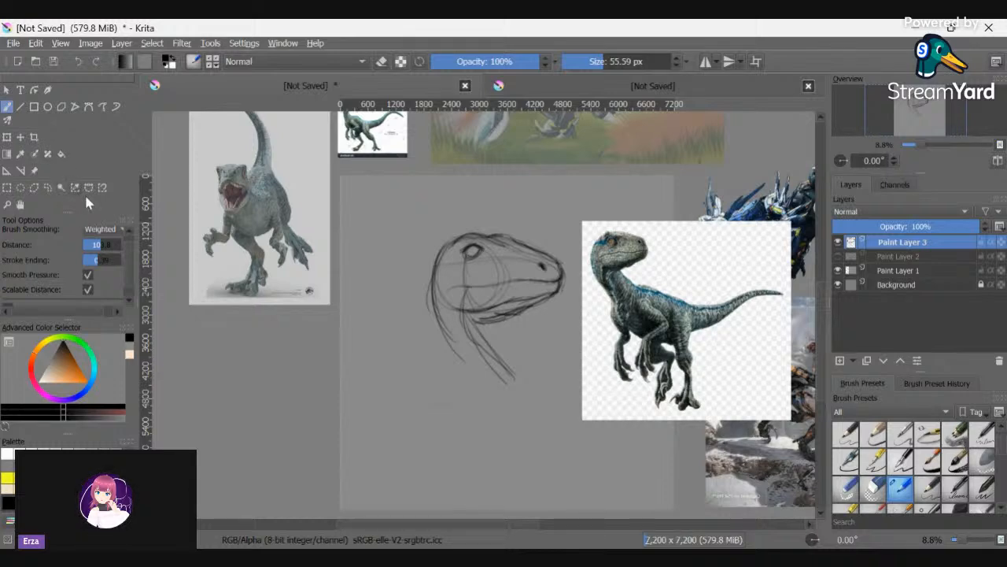
- Scale down the side-view head sketch with the Transform Tool and move it toward the upper-left area of the canvas
{"action": "key", "text": "ctrl+t"}
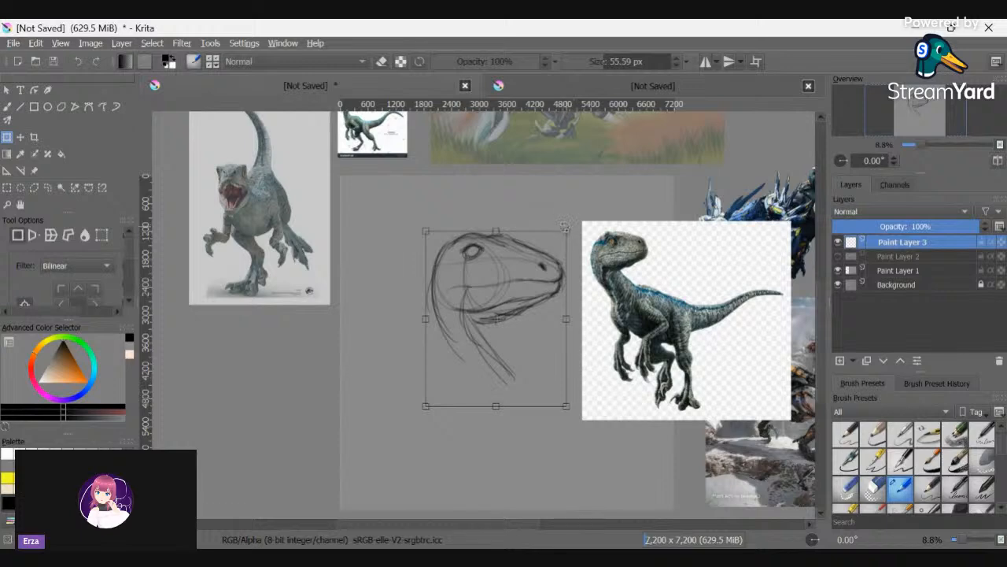
{"action": "left_click_drag", "start_coordinate": [565, 230], "coordinate": [540, 266]}
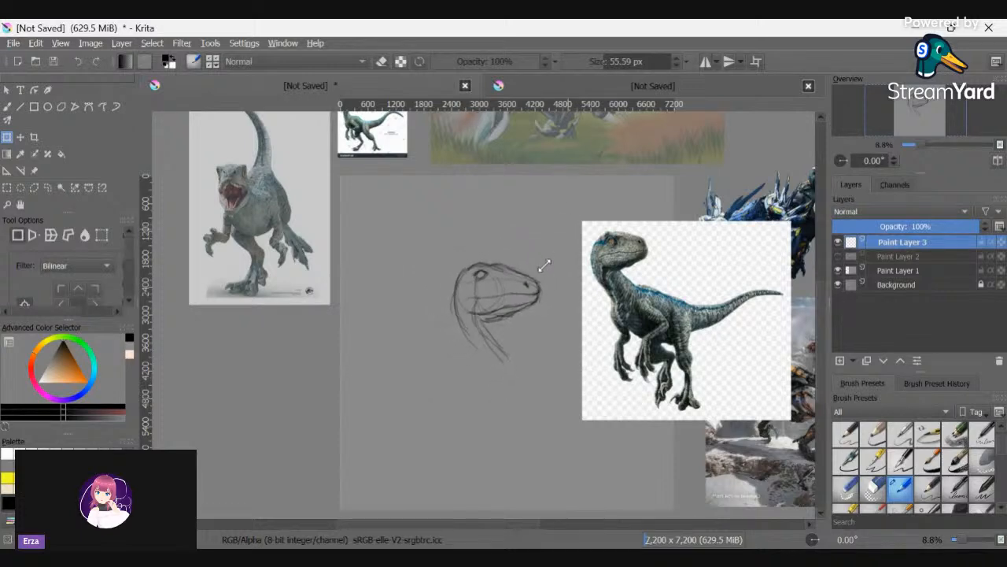
{"action": "left_click_drag", "start_coordinate": [522, 337], "coordinate": [434, 295]}
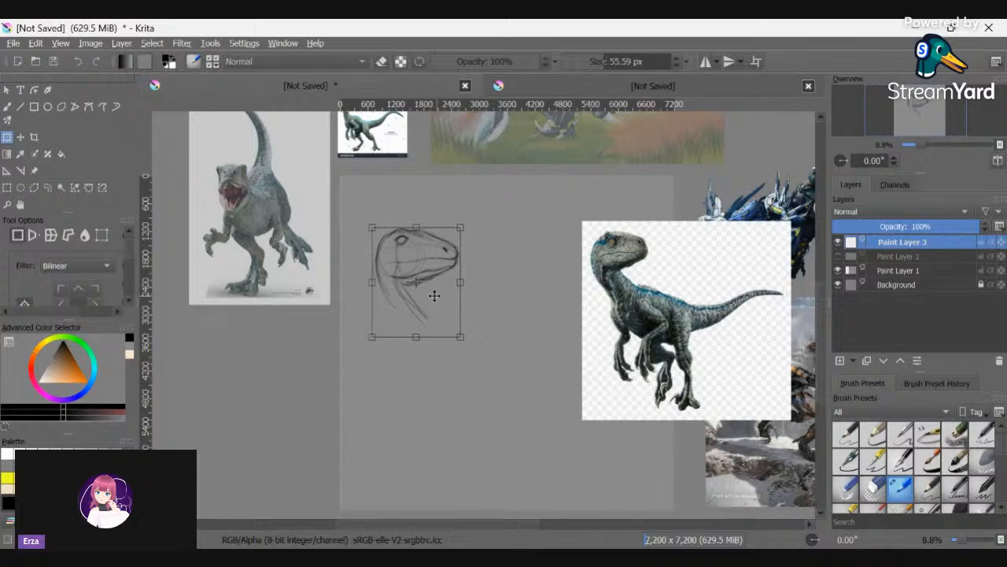
- Draw a chest circle below the neck with the Ellipse tool, lasso it, and move it slightly left under the throat
{"action": "left_click", "coordinate": [46, 107]}
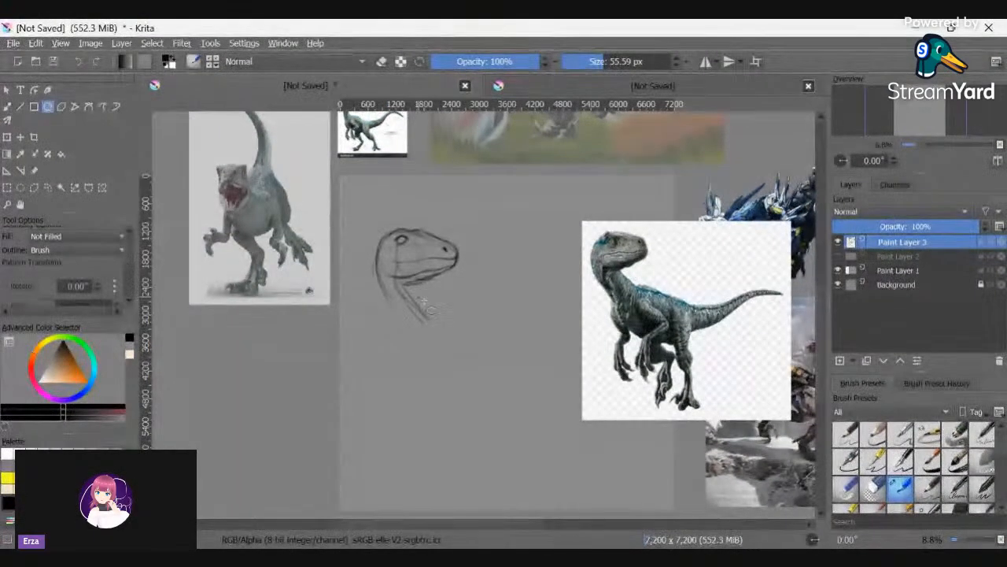
{"action": "left_click_drag", "start_coordinate": [420, 297], "coordinate": [510, 387]}
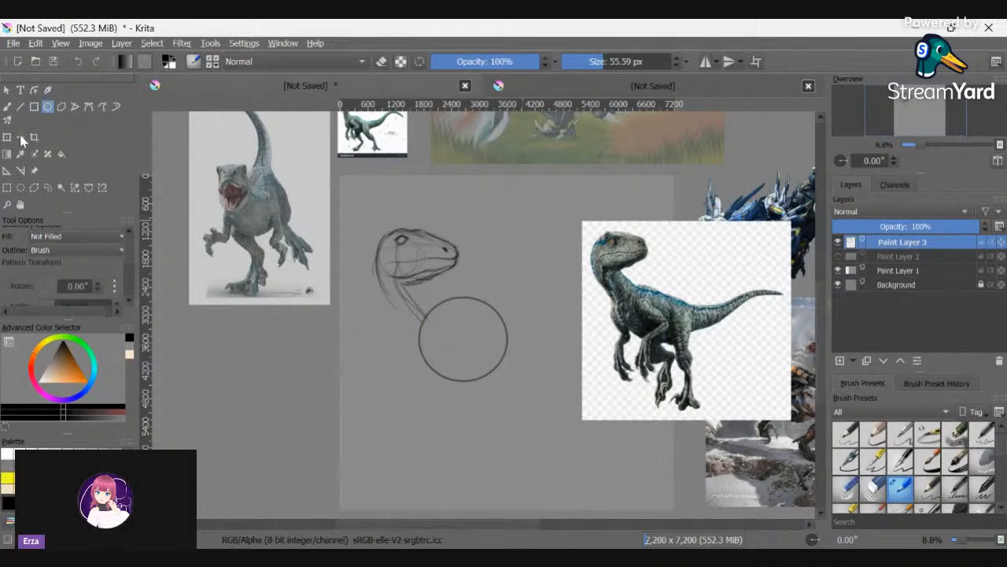
{"action": "left_click", "coordinate": [48, 188]}
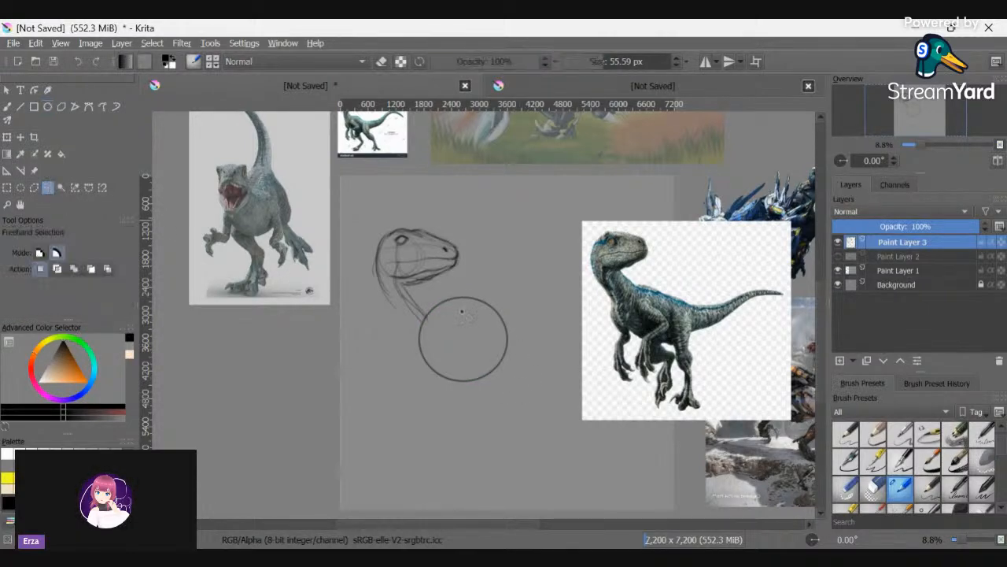
{"action": "mouse_move", "coordinate": [436, 292]}
{"action": "left_mouse_down"}
{"action": "mouse_move", "coordinate": [523, 390]}
{"action": "mouse_move", "coordinate": [466, 280]}
{"action": "left_mouse_up"}
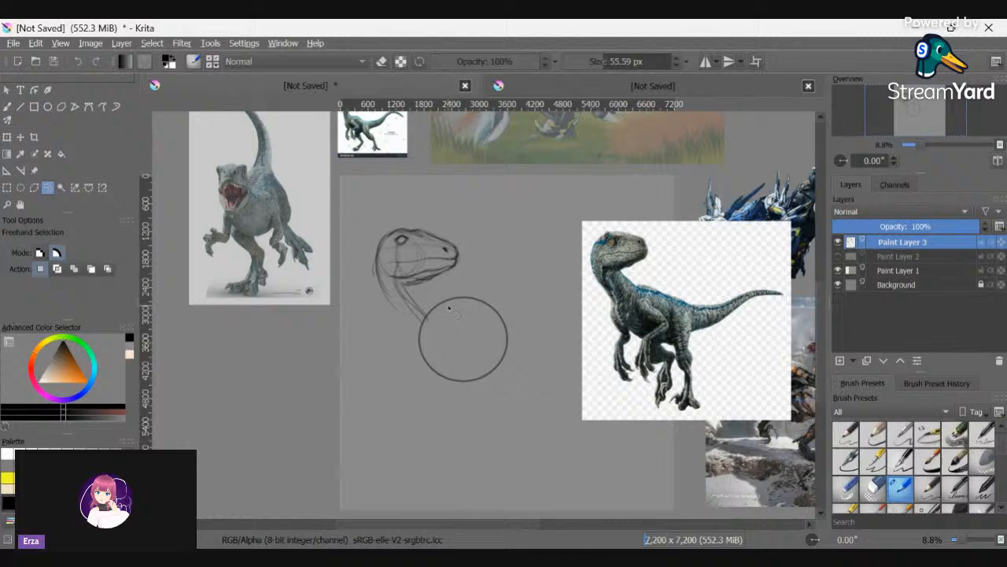
{"action": "left_click", "coordinate": [21, 137]}
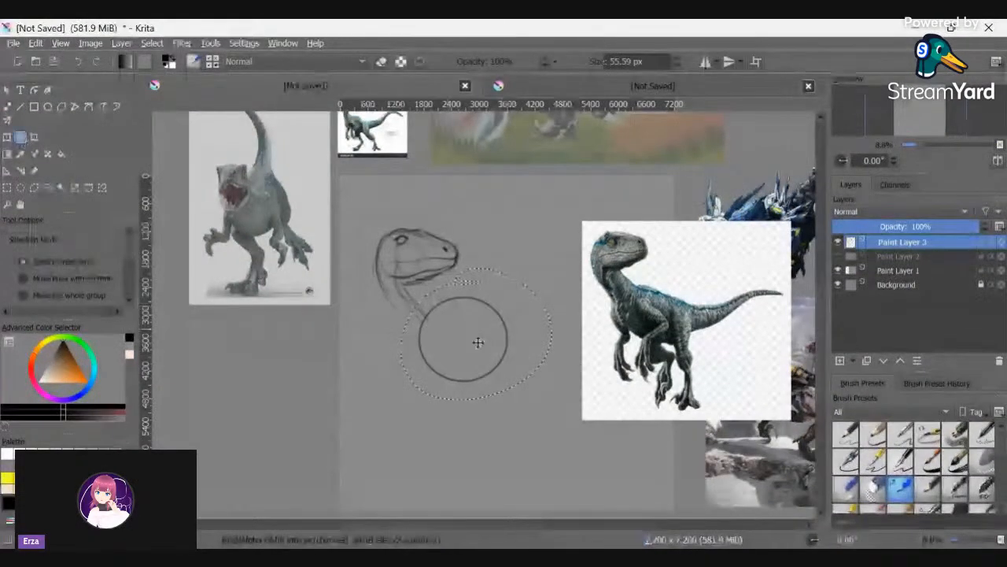
{"action": "mouse_move", "coordinate": [477, 342]}
{"action": "left_mouse_down"}
{"action": "mouse_move", "coordinate": [453, 335]}
{"action": "mouse_move", "coordinate": [462, 339]}
{"action": "left_mouse_up"}
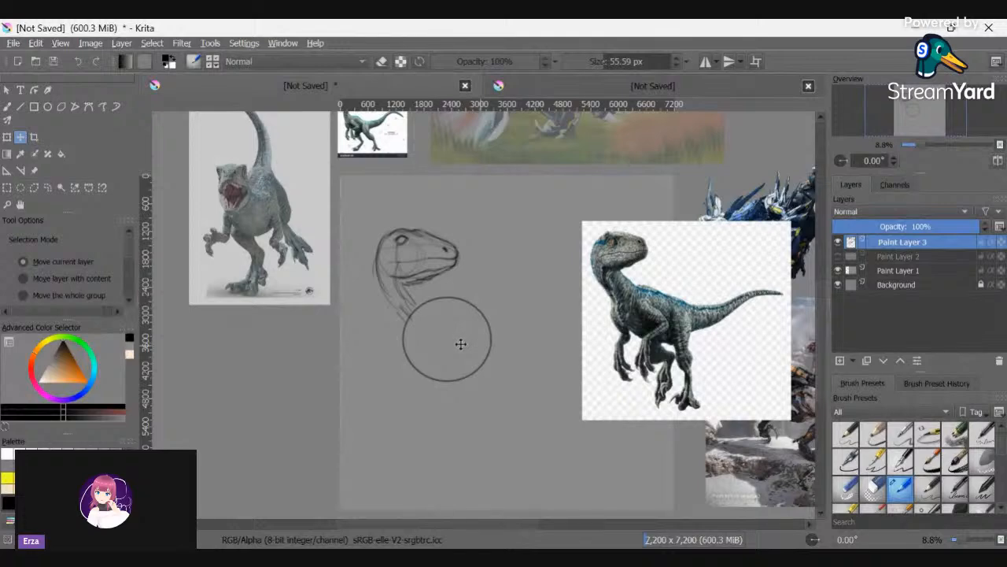
{"action": "key", "text": "ctrl+shift+d"}
- Scale the chest circle down slightly with the Transform Tool and fit it against the base of the neck
{"action": "left_click", "coordinate": [7, 137]}
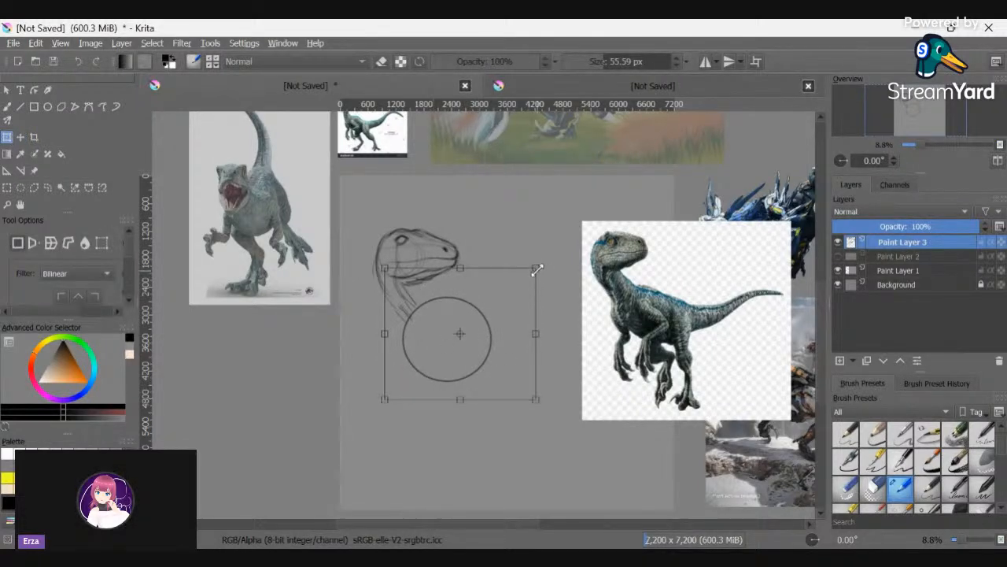
{"action": "left_click_drag", "start_coordinate": [536, 269], "coordinate": [520, 280]}
{"action": "left_click_drag", "start_coordinate": [485, 335], "coordinate": [481, 325]}
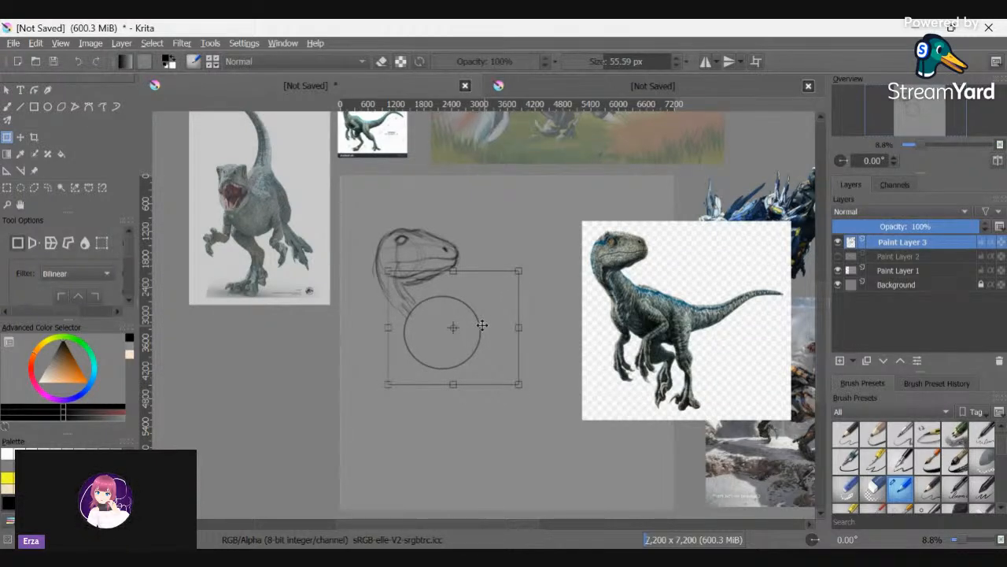
- Add a new paint layer, draw a hip circle on it, and move the circle to overlap the chest circle
{"action": "left_click", "coordinate": [47, 106]}
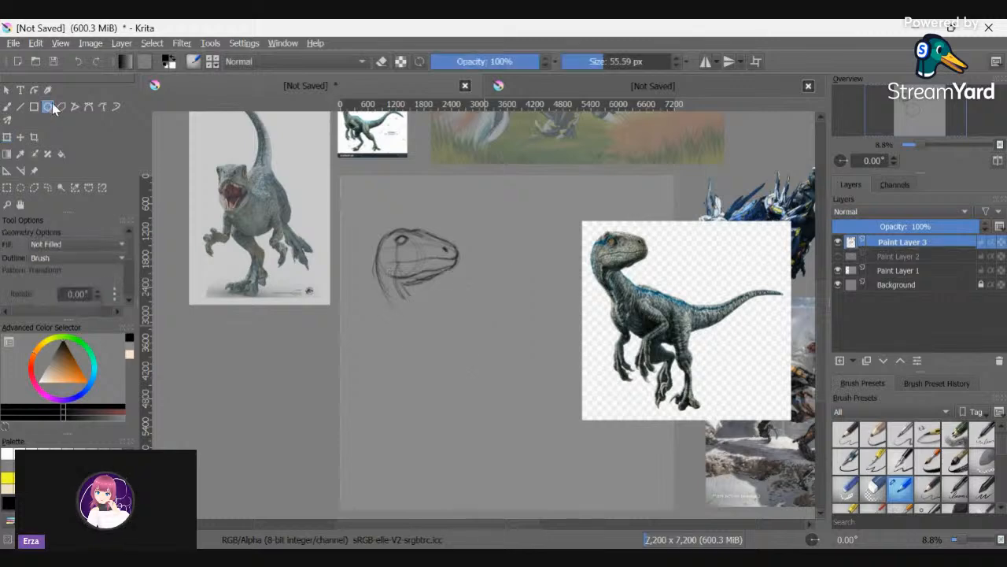
{"action": "left_click", "coordinate": [840, 360]}
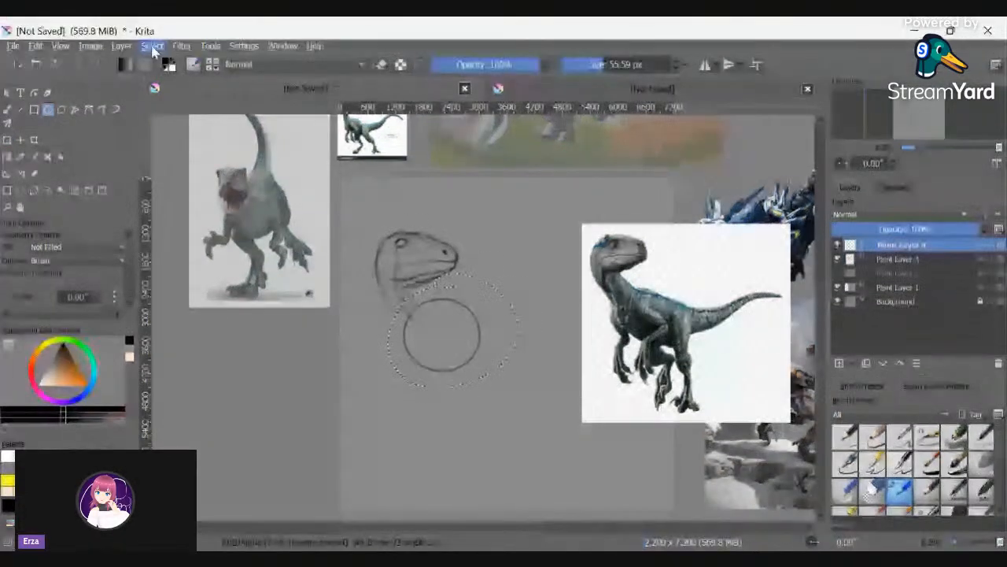
{"action": "left_click_drag", "start_coordinate": [466, 308], "coordinate": [569, 387]}
{"action": "key", "text": "t"}
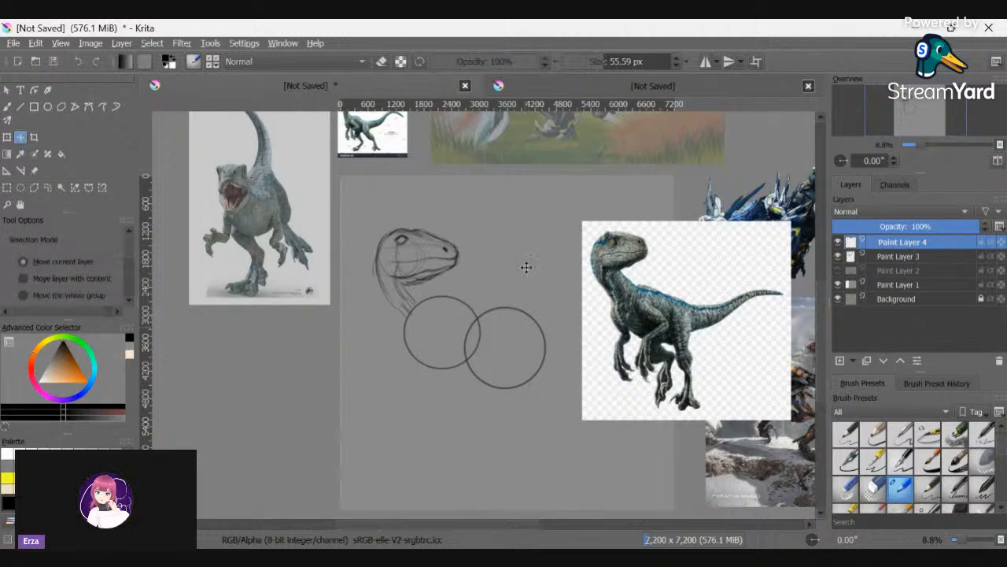
{"action": "mouse_move", "coordinate": [490, 344]}
{"action": "left_mouse_down"}
{"action": "mouse_move", "coordinate": [477, 333]}
{"action": "mouse_move", "coordinate": [483, 341]}
{"action": "left_mouse_up"}
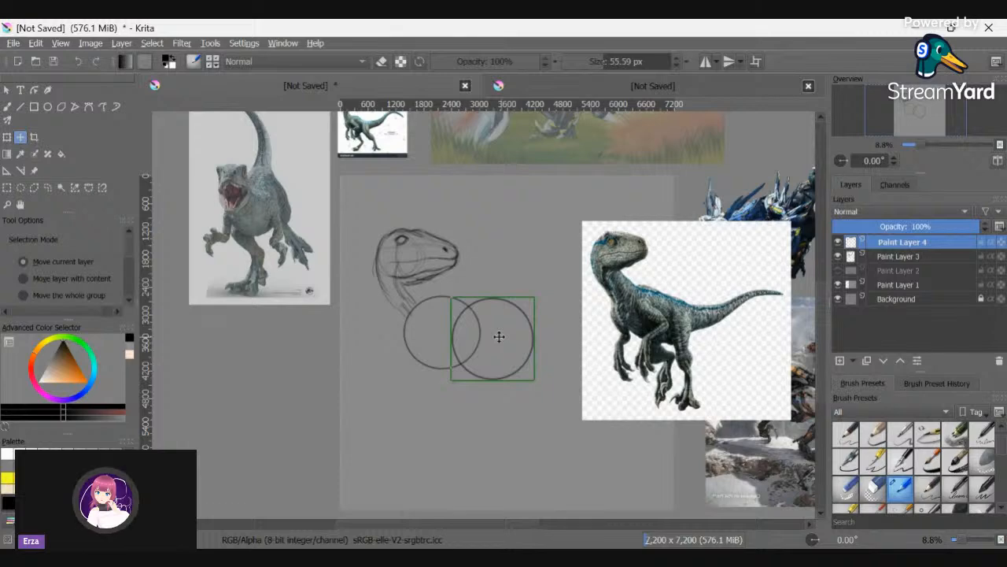
- Sketch the hip axis across the rear circle and the standing hind leg in straight segments down to a triangular foot
{"action": "left_click", "coordinate": [8, 107]}
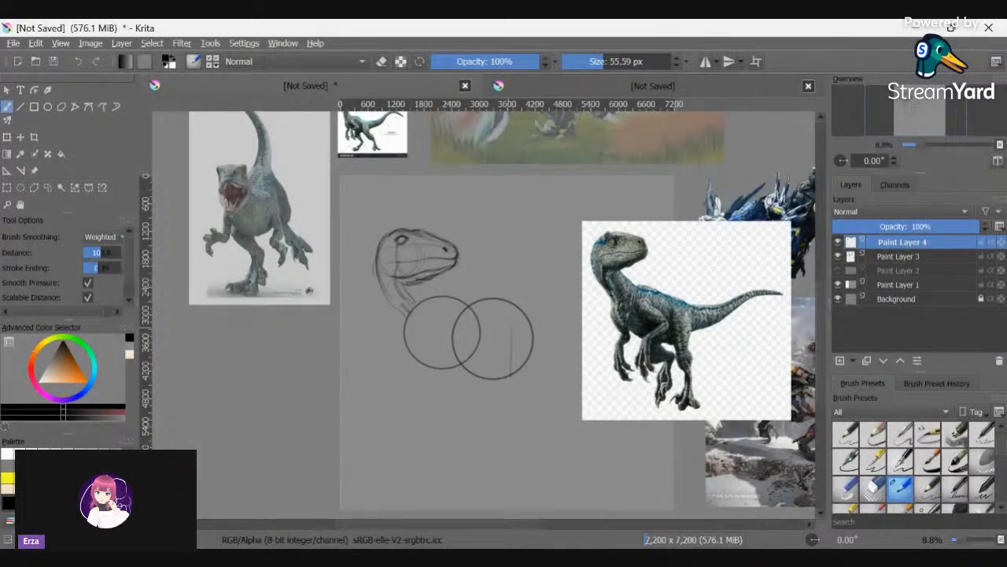
{"action": "left_click_drag", "start_coordinate": [512, 369], "coordinate": [511, 386]}
{"action": "mouse_move", "coordinate": [467, 336]}
{"action": "left_mouse_down"}
{"action": "mouse_move", "coordinate": [493, 338]}
{"action": "mouse_move", "coordinate": [485, 334]}
{"action": "left_mouse_up"}
{"action": "left_click_drag", "start_coordinate": [510, 367], "coordinate": [509, 405]}
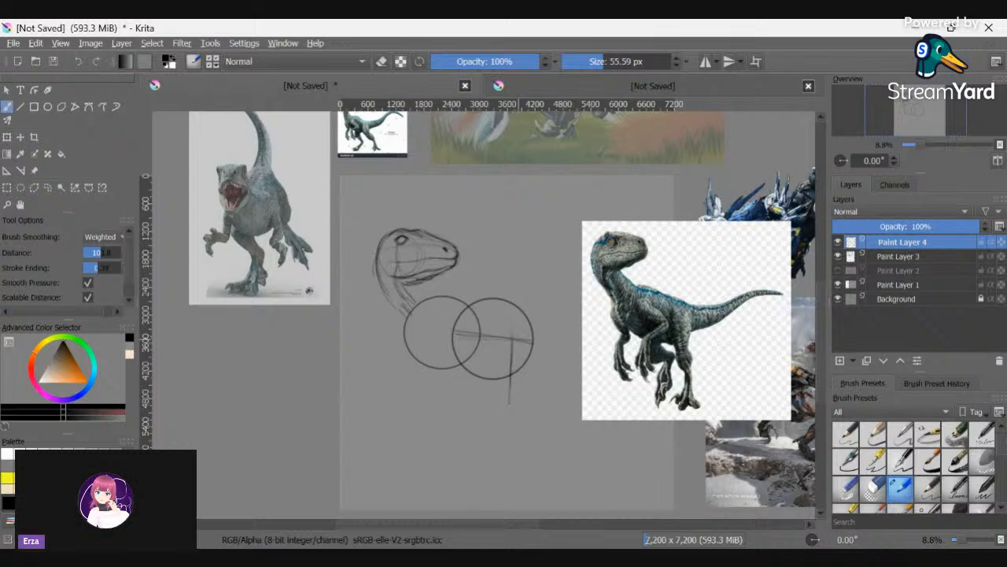
{"action": "left_click_drag", "start_coordinate": [518, 406], "coordinate": [533, 430]}
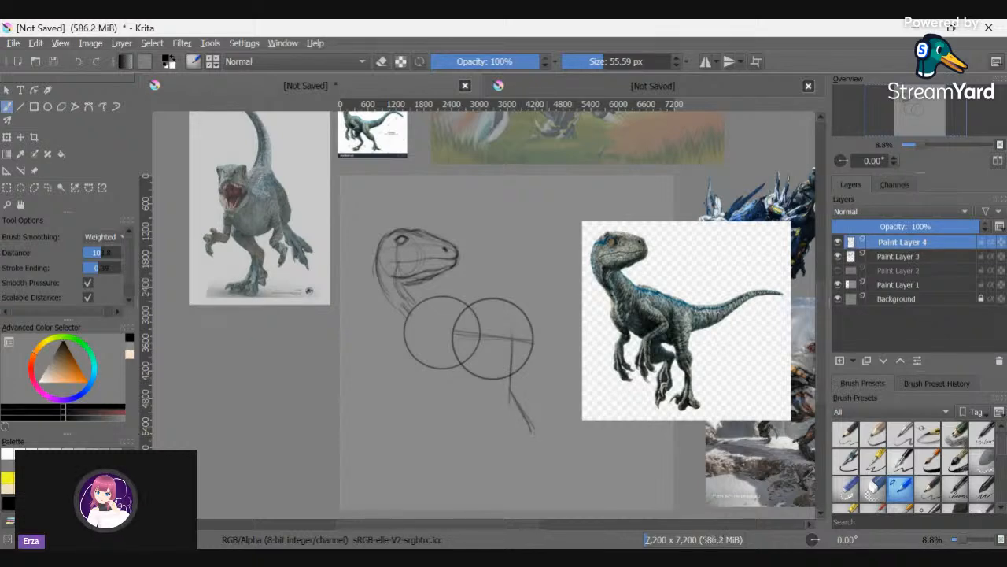
{"action": "mouse_move", "coordinate": [531, 428]}
{"action": "left_mouse_down"}
{"action": "mouse_move", "coordinate": [530, 464]}
{"action": "mouse_move", "coordinate": [511, 478]}
{"action": "mouse_move", "coordinate": [548, 477]}
{"action": "mouse_move", "coordinate": [531, 457]}
{"action": "mouse_move", "coordinate": [495, 477]}
{"action": "left_mouse_up"}
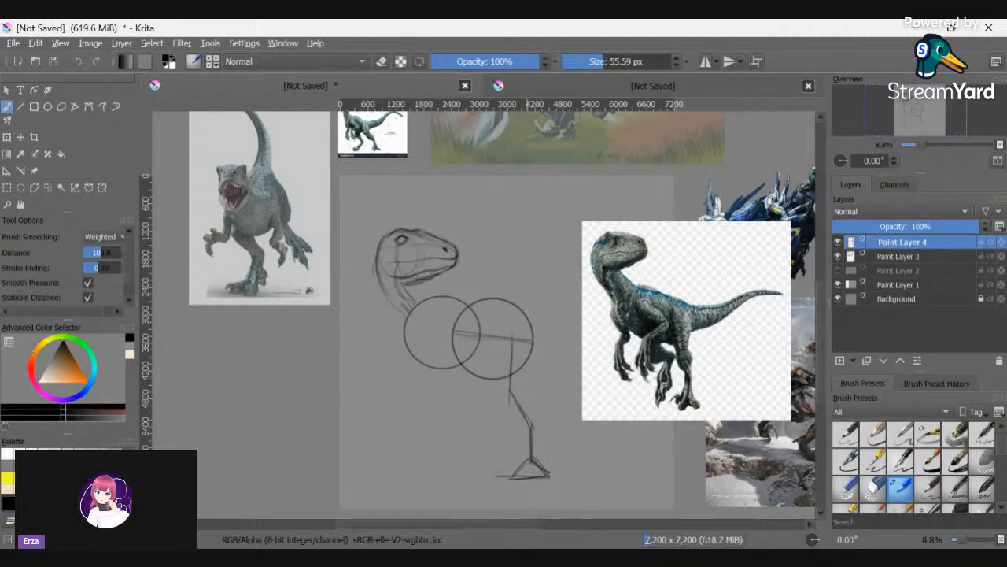
- Darken the shin, ankle and thigh segments of the standing hind leg with repeated strokes
{"action": "left_click_drag", "start_coordinate": [532, 424], "coordinate": [532, 459]}
{"action": "left_click_drag", "start_coordinate": [508, 397], "coordinate": [531, 430]}
{"action": "left_click_drag", "start_coordinate": [505, 396], "coordinate": [527, 422]}
{"action": "left_click_drag", "start_coordinate": [510, 340], "coordinate": [513, 396]}
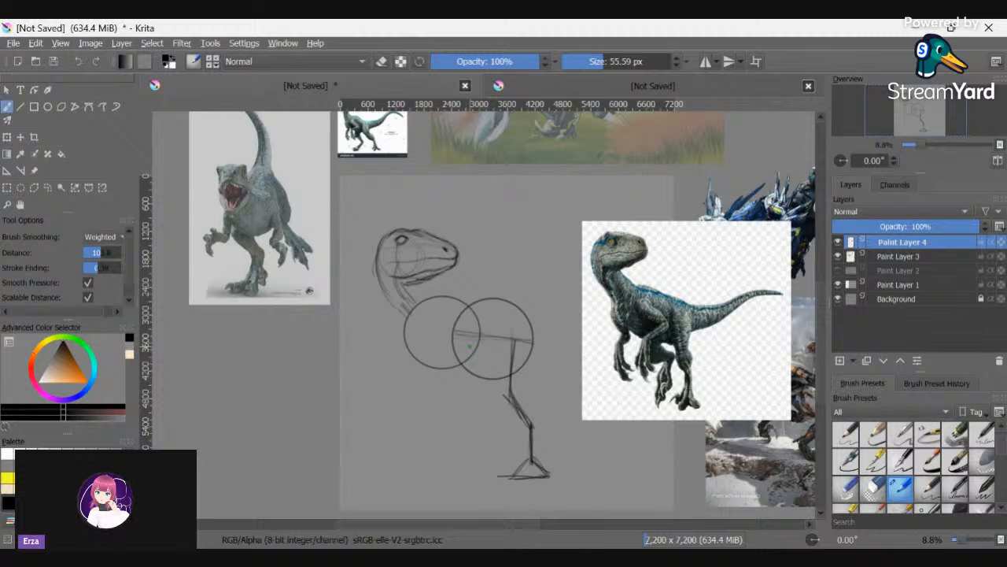
- Sketch the raised hind leg as a zigzag with a hanging foot, and draw the tail line rising from a hip joint
{"action": "left_click_drag", "start_coordinate": [452, 353], "coordinate": [441, 372]}
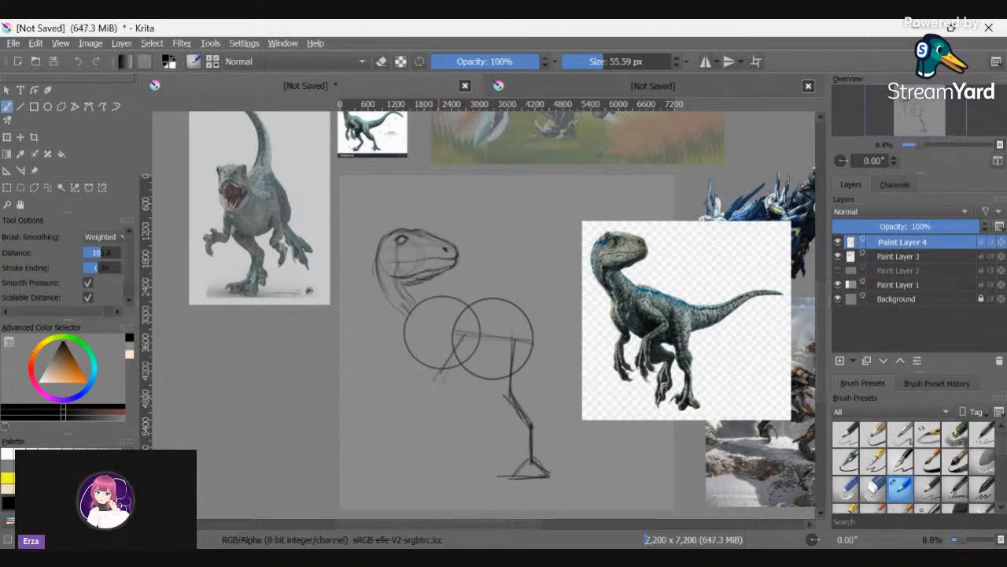
{"action": "mouse_move", "coordinate": [462, 337]}
{"action": "left_mouse_down"}
{"action": "mouse_move", "coordinate": [431, 396]}
{"action": "mouse_move", "coordinate": [477, 384]}
{"action": "mouse_move", "coordinate": [457, 464]}
{"action": "left_mouse_up"}
{"action": "left_click_drag", "start_coordinate": [463, 404], "coordinate": [459, 462]}
{"action": "left_click_drag", "start_coordinate": [475, 384], "coordinate": [459, 437]}
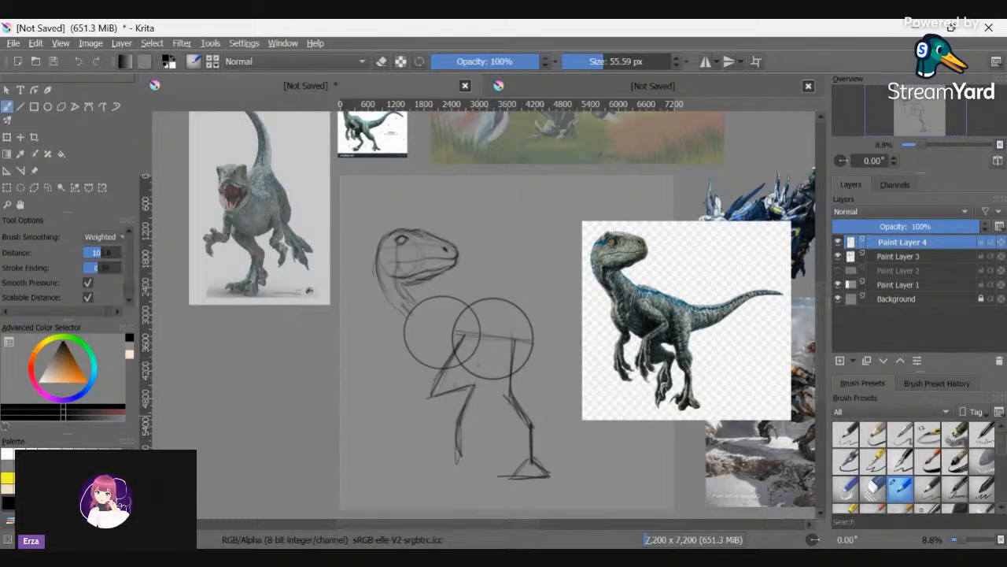
{"action": "left_click_drag", "start_coordinate": [472, 430], "coordinate": [464, 454]}
{"action": "left_click_drag", "start_coordinate": [427, 397], "coordinate": [463, 340]}
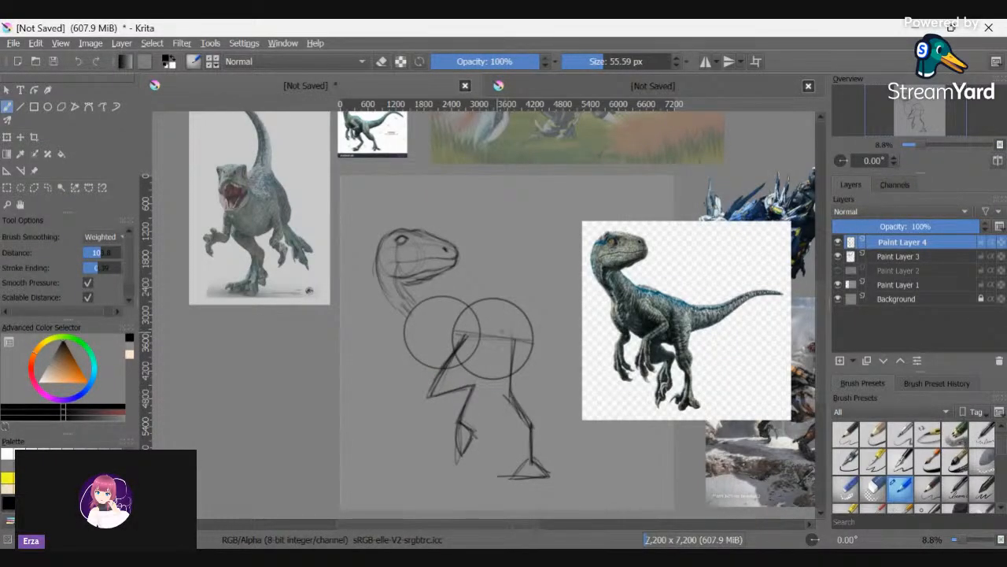
{"action": "mouse_move", "coordinate": [499, 320]}
{"action": "left_mouse_down"}
{"action": "mouse_move", "coordinate": [486, 337]}
{"action": "mouse_move", "coordinate": [505, 323]}
{"action": "mouse_move", "coordinate": [538, 327]}
{"action": "mouse_move", "coordinate": [586, 299]}
{"action": "left_mouse_up"}
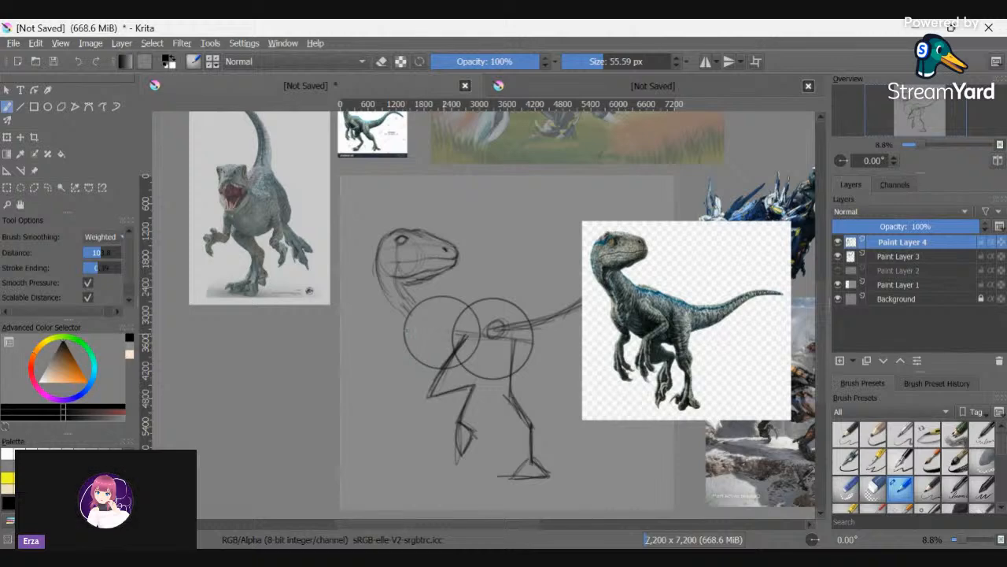
- Mark two shoulder joints in the chest circle and sketch both bent arms with simple hand shapes
{"action": "mouse_move", "coordinate": [410, 331]}
{"action": "left_mouse_down"}
{"action": "mouse_move", "coordinate": [460, 334]}
{"action": "mouse_move", "coordinate": [446, 326]}
{"action": "mouse_move", "coordinate": [445, 343]}
{"action": "mouse_move", "coordinate": [409, 322]}
{"action": "mouse_move", "coordinate": [412, 339]}
{"action": "mouse_move", "coordinate": [417, 323]}
{"action": "left_mouse_up"}
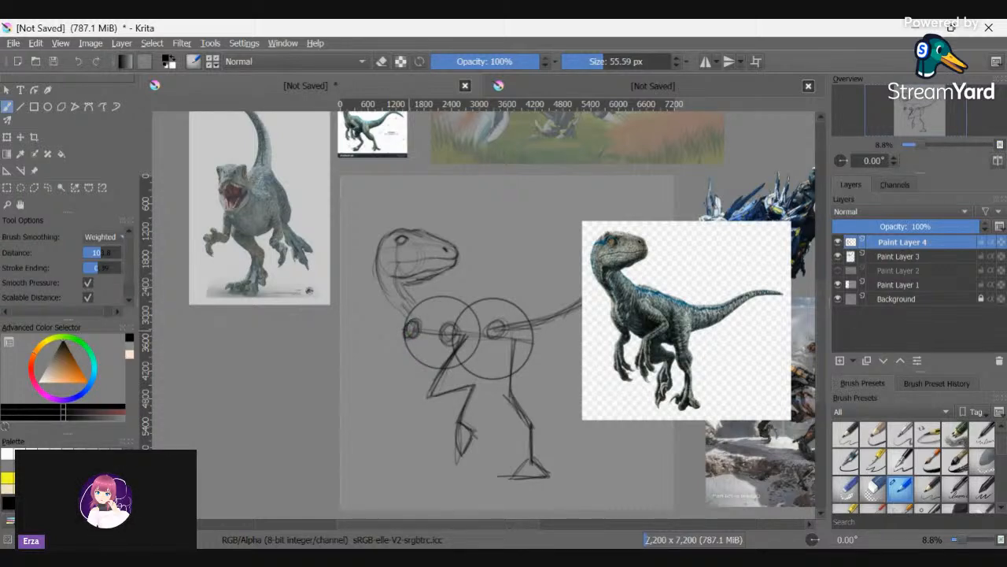
{"action": "left_click_drag", "start_coordinate": [411, 337], "coordinate": [417, 372]}
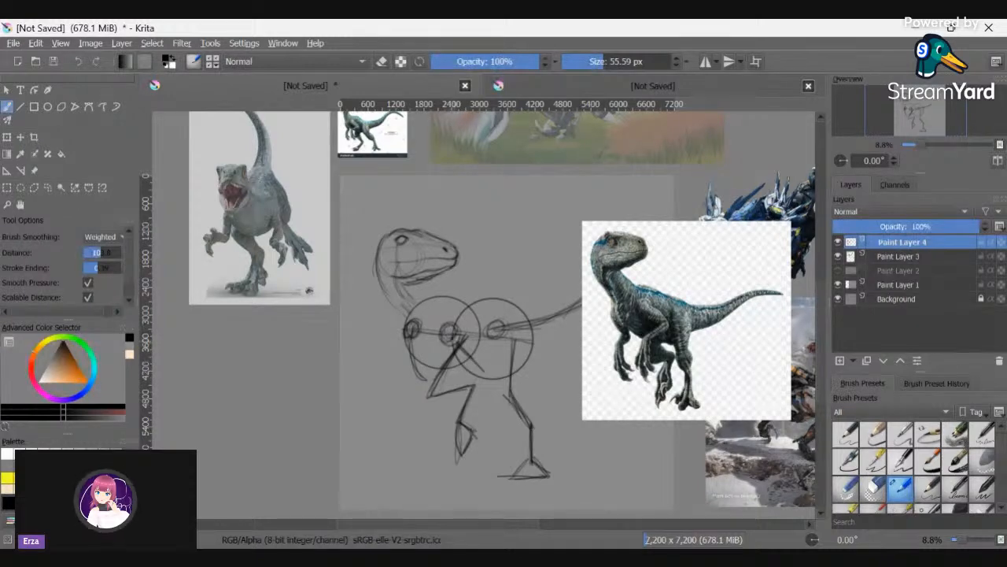
{"action": "mouse_move", "coordinate": [450, 338]}
{"action": "left_mouse_down"}
{"action": "mouse_move", "coordinate": [482, 369]}
{"action": "mouse_move", "coordinate": [484, 389]}
{"action": "mouse_move", "coordinate": [477, 383]}
{"action": "left_mouse_up"}
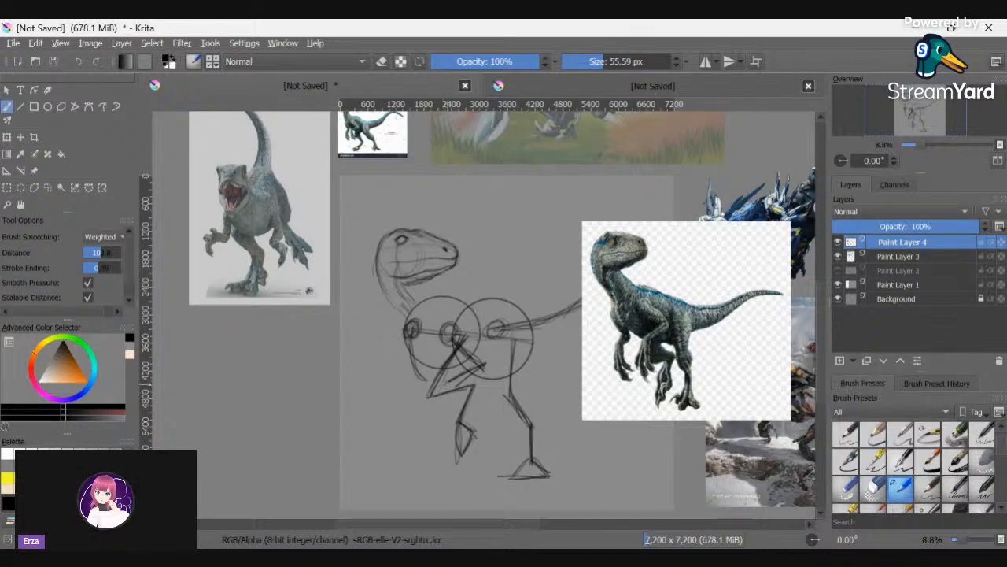
{"action": "mouse_move", "coordinate": [442, 390]}
{"action": "left_mouse_down"}
{"action": "mouse_move", "coordinate": [446, 422]}
{"action": "mouse_move", "coordinate": [461, 418]}
{"action": "mouse_move", "coordinate": [492, 362]}
{"action": "left_mouse_up"}
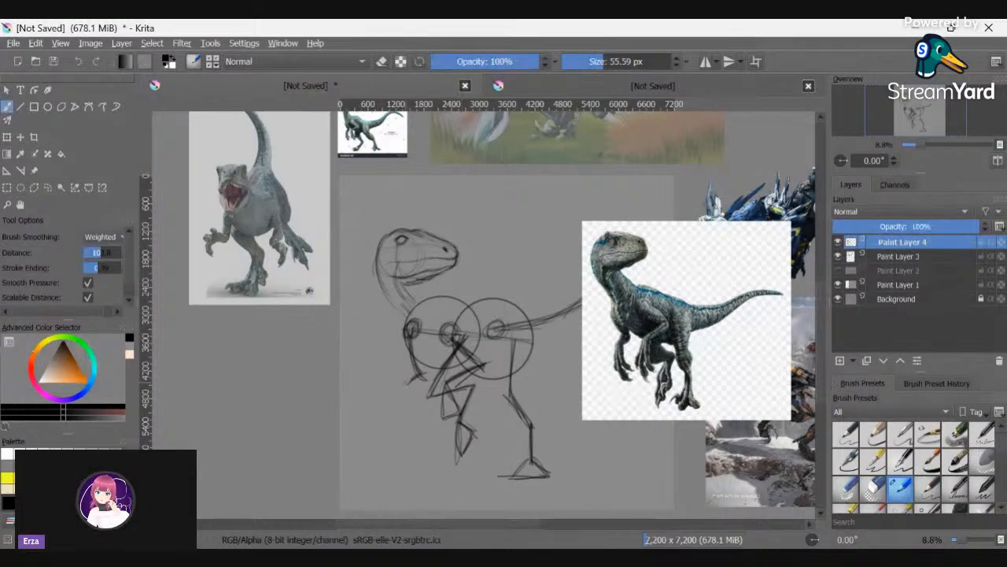
{"action": "mouse_move", "coordinate": [405, 379]}
{"action": "left_mouse_down"}
{"action": "mouse_move", "coordinate": [399, 410]}
{"action": "mouse_move", "coordinate": [414, 398]}
{"action": "mouse_move", "coordinate": [422, 406]}
{"action": "left_mouse_up"}
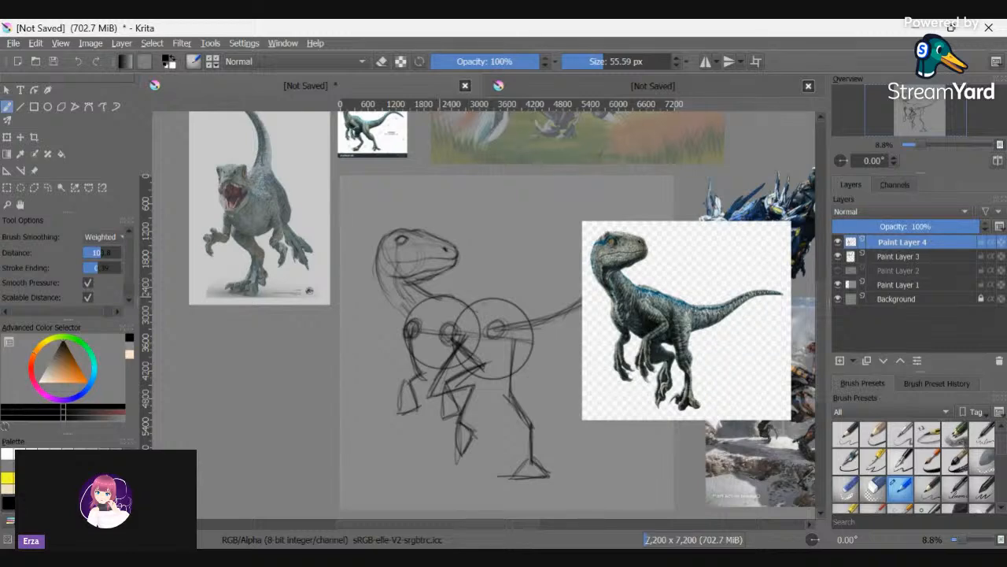
- Draw the body contour around the circles along the back, neck, chest, belly and rump
{"action": "left_click_drag", "start_coordinate": [549, 308], "coordinate": [482, 299]}
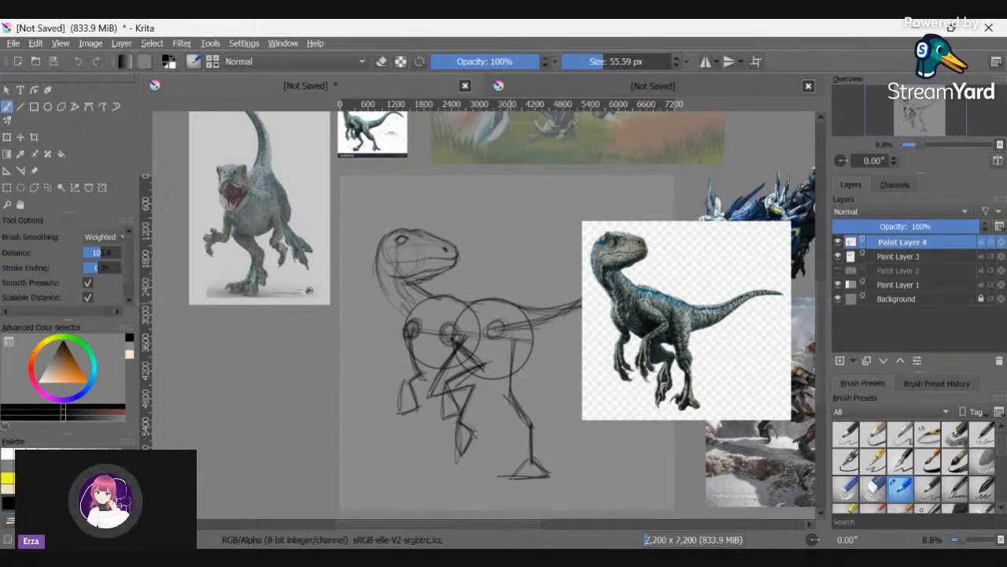
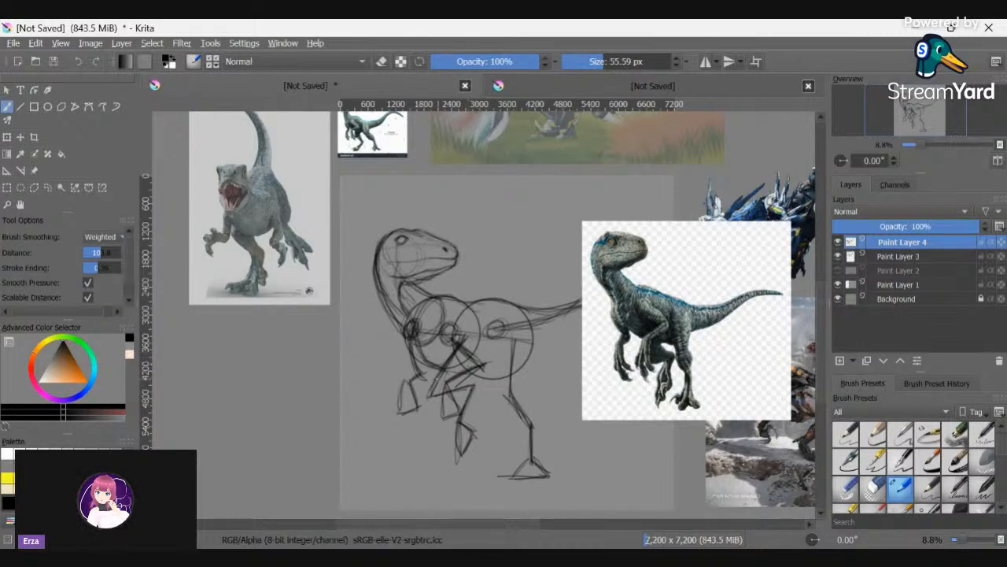
{"action": "left_click_drag", "start_coordinate": [454, 372], "coordinate": [494, 378]}
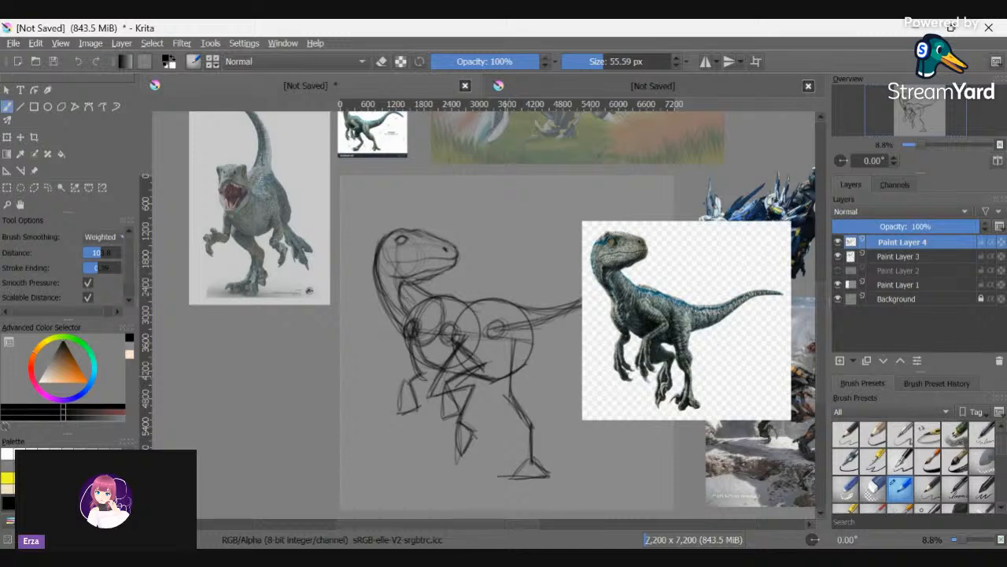
{"action": "left_click_drag", "start_coordinate": [527, 344], "coordinate": [511, 375]}
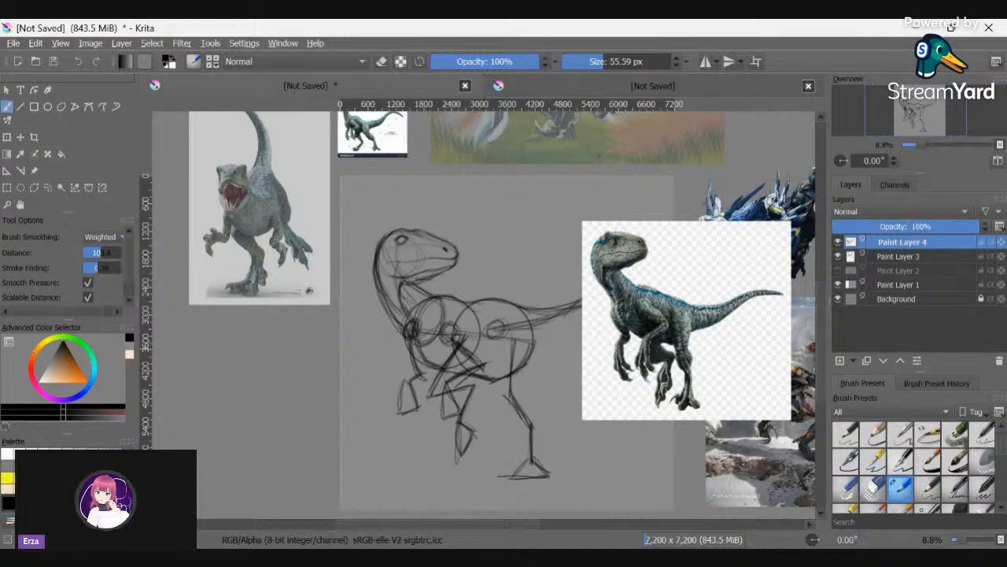
- Move the side-view raptor reference image right so it no longer covers the sketched tail
{"action": "left_click_drag", "start_coordinate": [470, 519], "coordinate": [565, 520]}
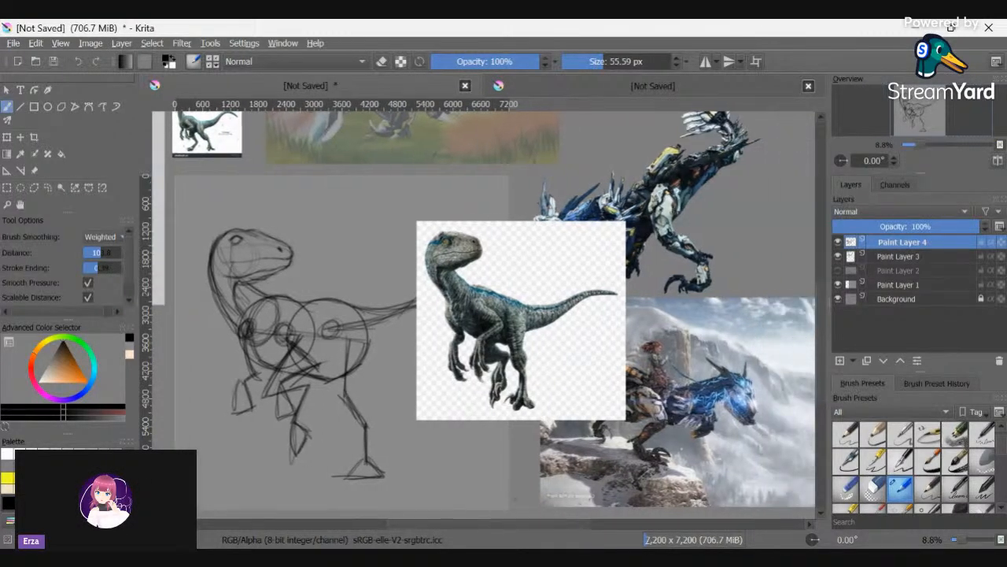
{"action": "left_click", "coordinate": [36, 171]}
{"action": "left_click_drag", "start_coordinate": [537, 343], "coordinate": [645, 335]}
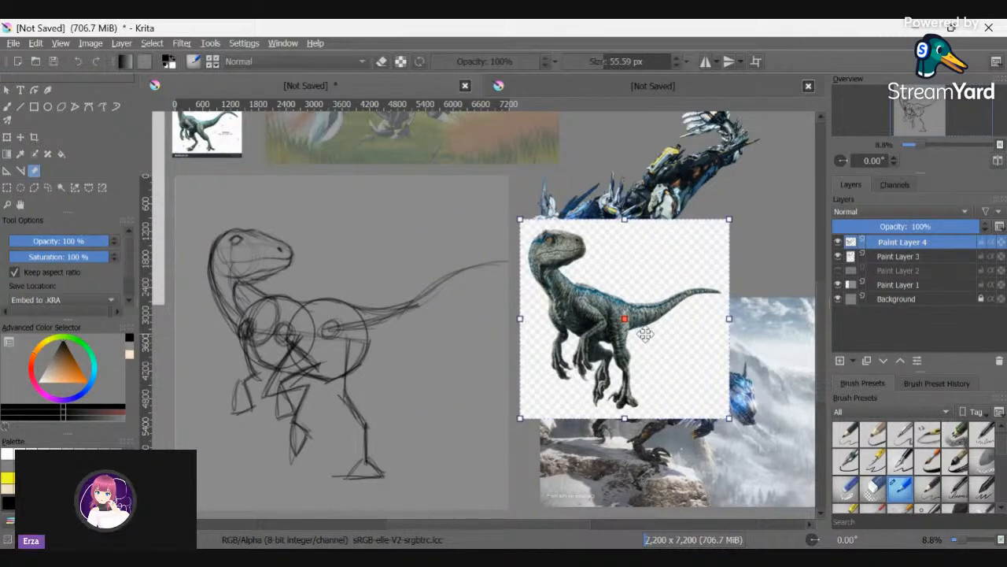
- Draw the tail's lower contour from the tip back to the rump and darken its upper edge with the brush
{"action": "key", "text": "b"}
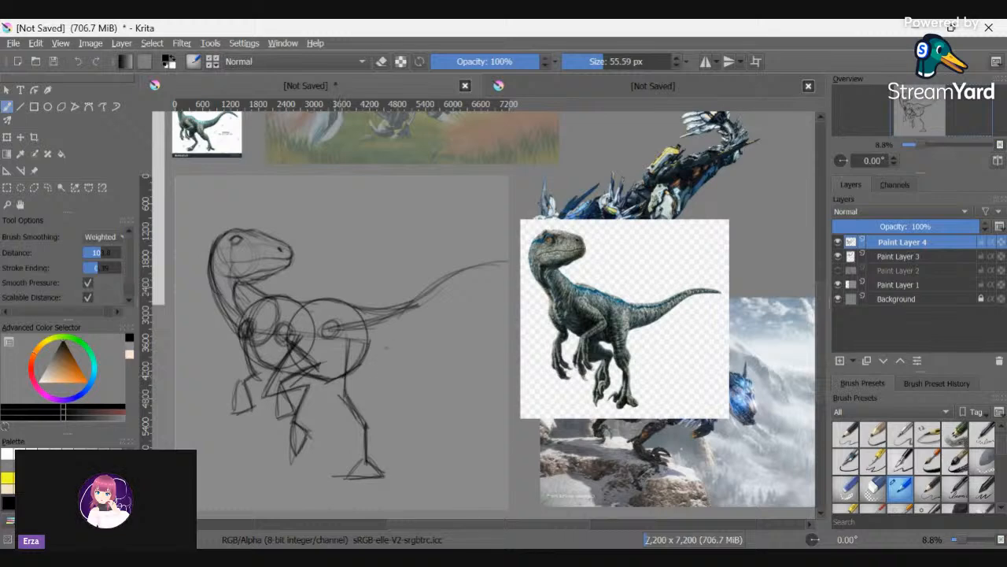
{"action": "mouse_move", "coordinate": [417, 332]}
{"action": "left_mouse_down"}
{"action": "mouse_move", "coordinate": [365, 372]}
{"action": "mouse_move", "coordinate": [414, 342]}
{"action": "mouse_move", "coordinate": [454, 293]}
{"action": "mouse_move", "coordinate": [510, 261]}
{"action": "mouse_move", "coordinate": [450, 277]}
{"action": "mouse_move", "coordinate": [414, 301]}
{"action": "left_mouse_up"}
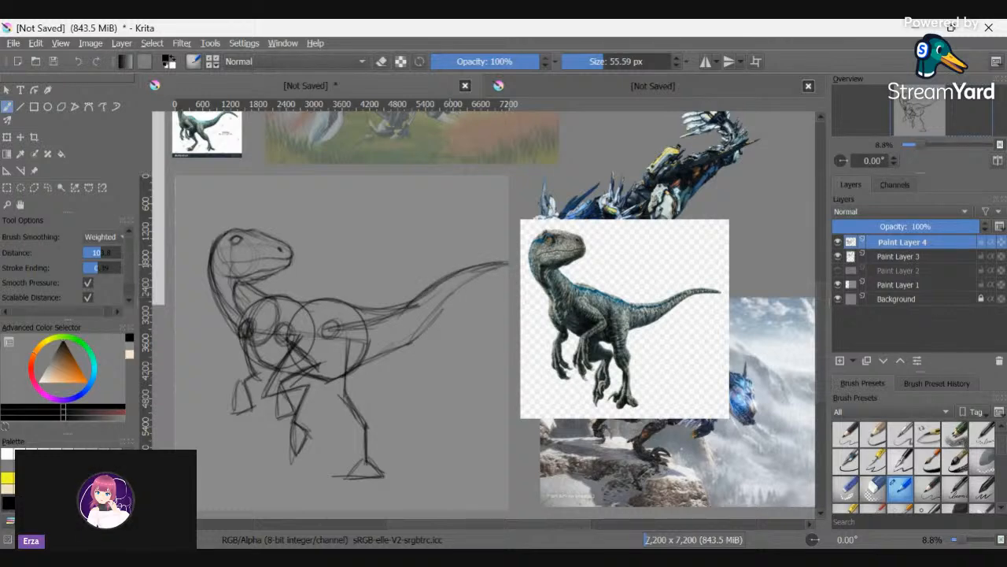
{"action": "left_click_drag", "start_coordinate": [482, 274], "coordinate": [362, 365]}
{"action": "left_click_drag", "start_coordinate": [425, 333], "coordinate": [364, 364]}
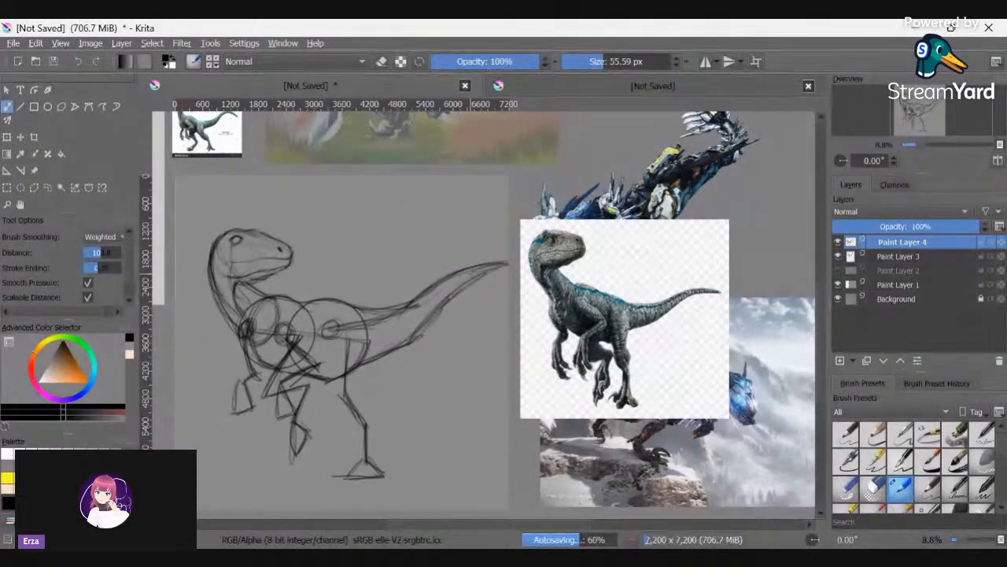
- Outline the standing hind leg around its guide lines, giving width to the thigh, shin and lower segment above the foot
{"action": "mouse_move", "coordinate": [367, 346]}
{"action": "left_mouse_down"}
{"action": "mouse_move", "coordinate": [358, 394]}
{"action": "mouse_move", "coordinate": [360, 384]}
{"action": "left_mouse_up"}
{"action": "left_click_drag", "start_coordinate": [329, 341], "coordinate": [334, 395]}
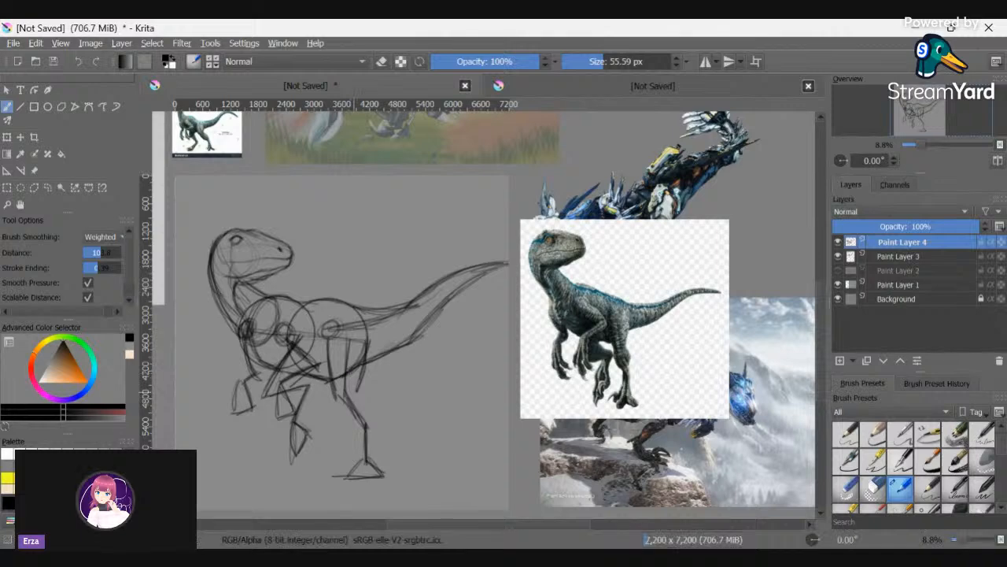
{"action": "left_click_drag", "start_coordinate": [358, 394], "coordinate": [370, 425]}
{"action": "left_click_drag", "start_coordinate": [367, 406], "coordinate": [373, 433]}
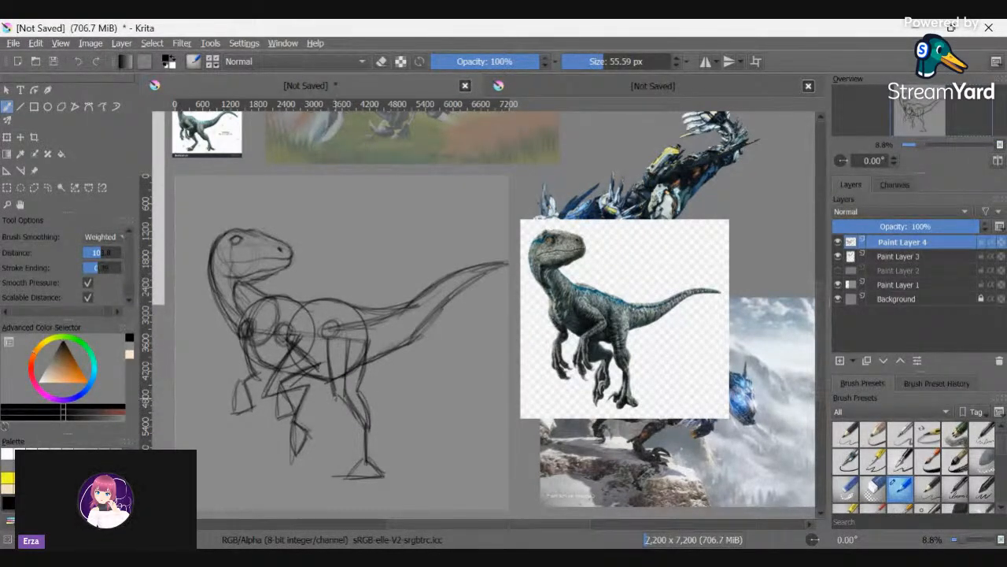
{"action": "left_click_drag", "start_coordinate": [340, 410], "coordinate": [364, 429]}
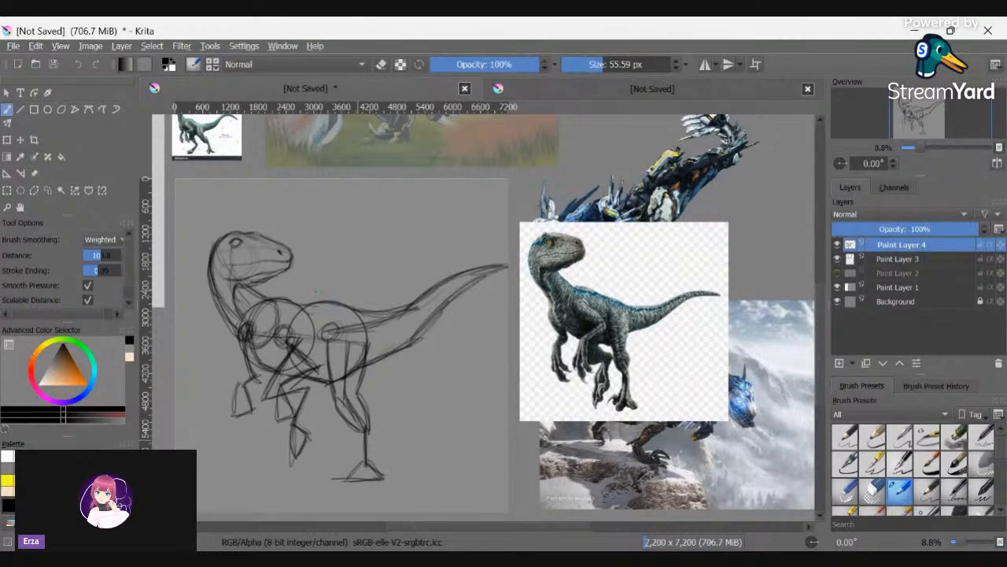
{"action": "left_click_drag", "start_coordinate": [358, 429], "coordinate": [359, 469]}
{"action": "left_click_drag", "start_coordinate": [369, 430], "coordinate": [370, 465]}
- Sketch the standing foot with toes spreading forward and back from the ankle, ending in rounded tips
{"action": "scroll", "coordinate": [326, 484], "scroll_direction": "up", "scroll_amount": 1}
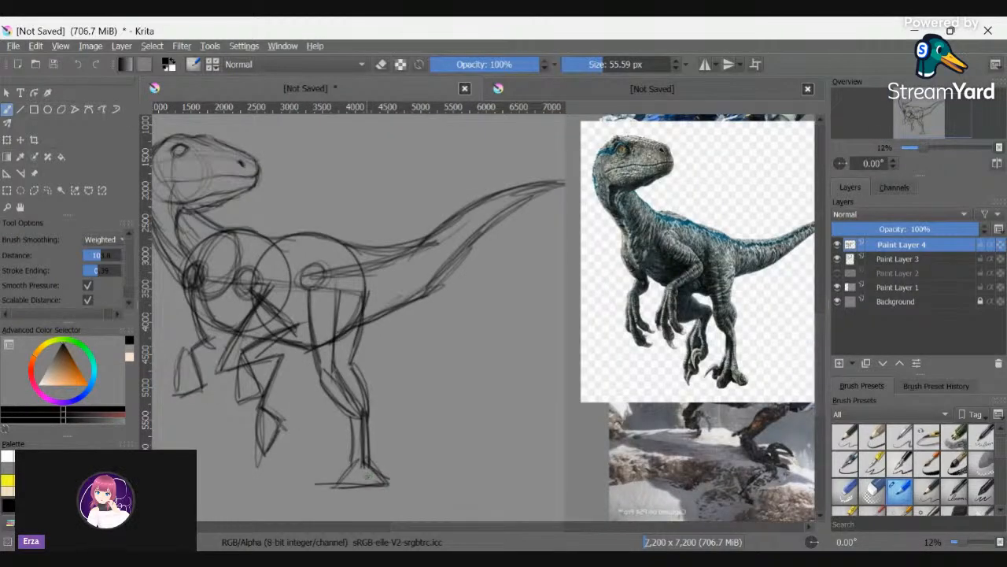
{"action": "scroll", "coordinate": [821, 349], "scroll_direction": "down", "scroll_amount": 3}
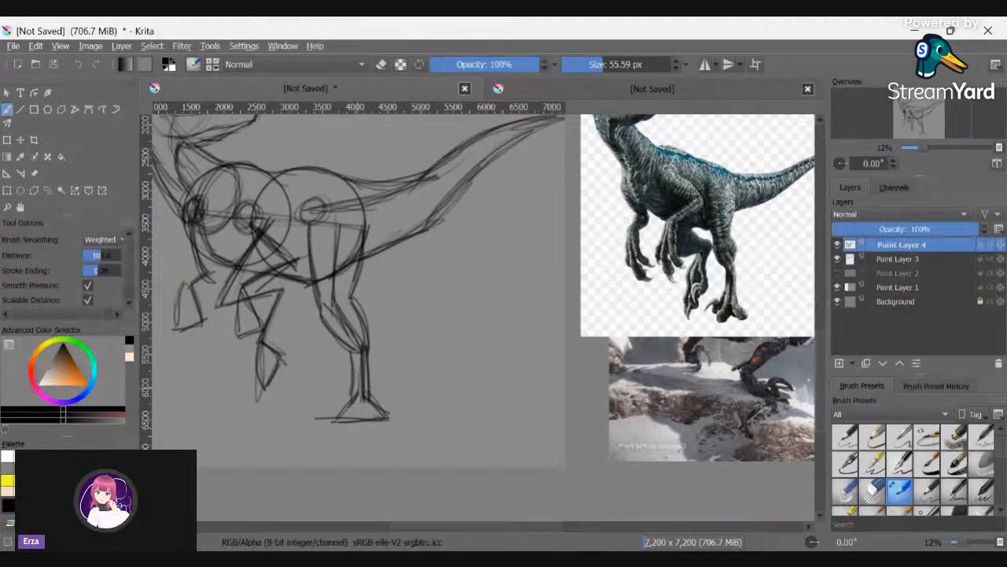
{"action": "left_click_drag", "start_coordinate": [363, 370], "coordinate": [344, 431]}
{"action": "mouse_move", "coordinate": [369, 392]}
{"action": "left_mouse_down"}
{"action": "mouse_move", "coordinate": [347, 431]}
{"action": "mouse_move", "coordinate": [374, 419]}
{"action": "mouse_move", "coordinate": [400, 423]}
{"action": "mouse_move", "coordinate": [368, 414]}
{"action": "mouse_move", "coordinate": [391, 417]}
{"action": "left_mouse_up"}
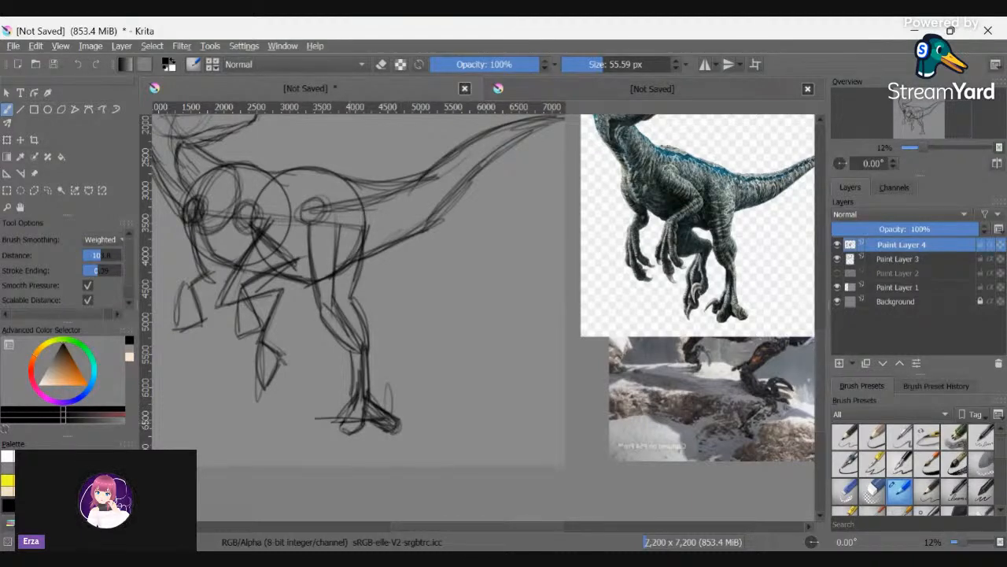
{"action": "left_click_drag", "start_coordinate": [349, 381], "coordinate": [351, 425]}
{"action": "key", "text": "ctrl+z"}
{"action": "key", "text": "ctrl+z"}
{"action": "left_click_drag", "start_coordinate": [350, 384], "coordinate": [342, 407]}
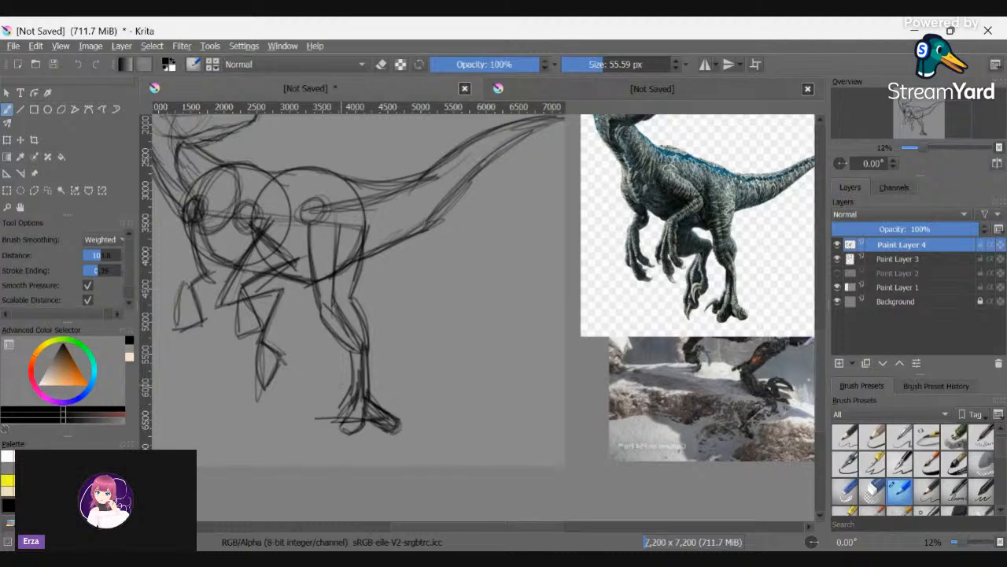
- Add a curved claw in front of the standing foot and darken the rounded toe tips
{"action": "left_click_drag", "start_coordinate": [315, 415], "coordinate": [344, 402]}
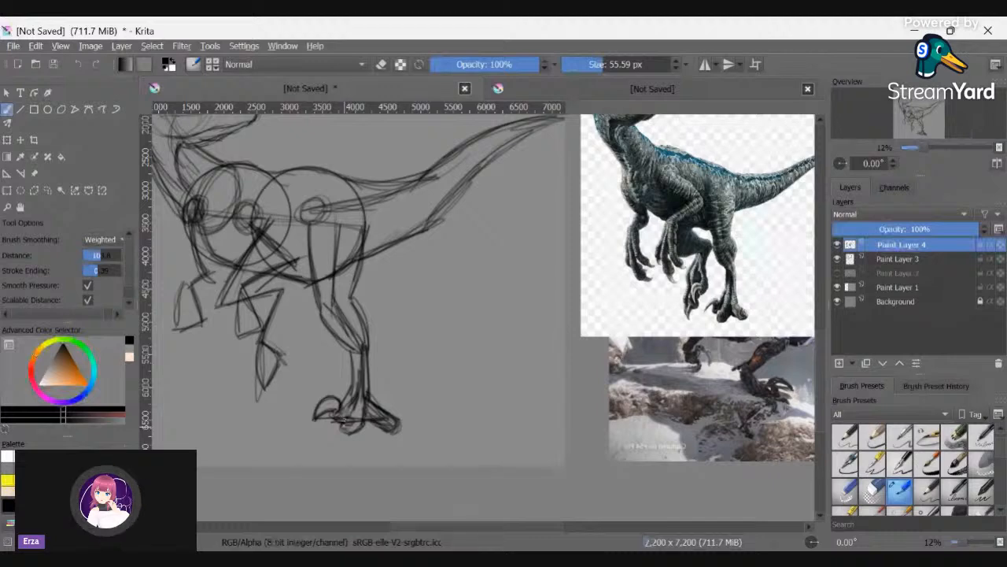
{"action": "left_click_drag", "start_coordinate": [344, 417], "coordinate": [347, 425]}
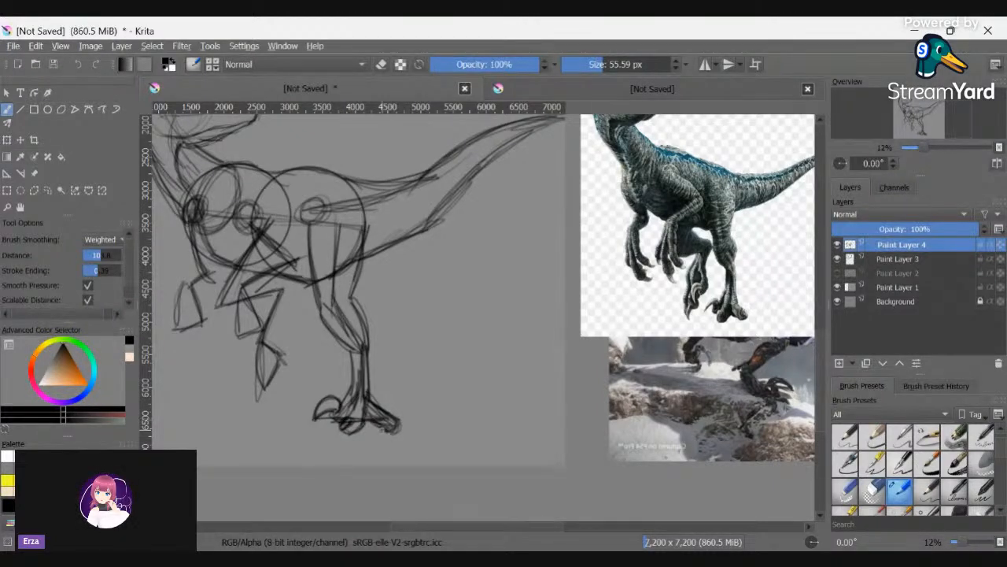
{"action": "left_click_drag", "start_coordinate": [394, 425], "coordinate": [402, 420]}
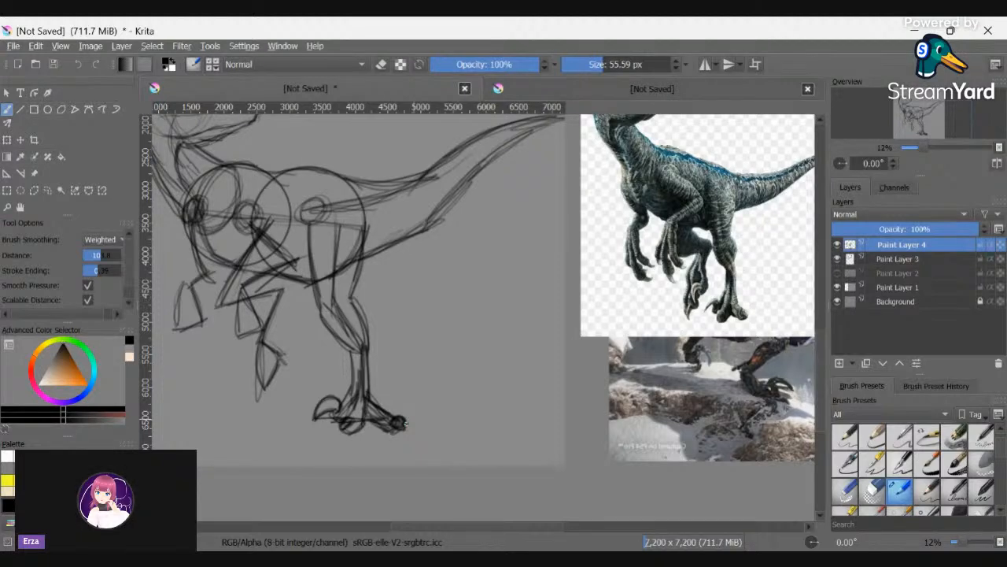
{"action": "mouse_move", "coordinate": [367, 416]}
{"action": "left_mouse_down"}
{"action": "mouse_move", "coordinate": [343, 433]}
{"action": "mouse_move", "coordinate": [344, 416]}
{"action": "left_mouse_up"}
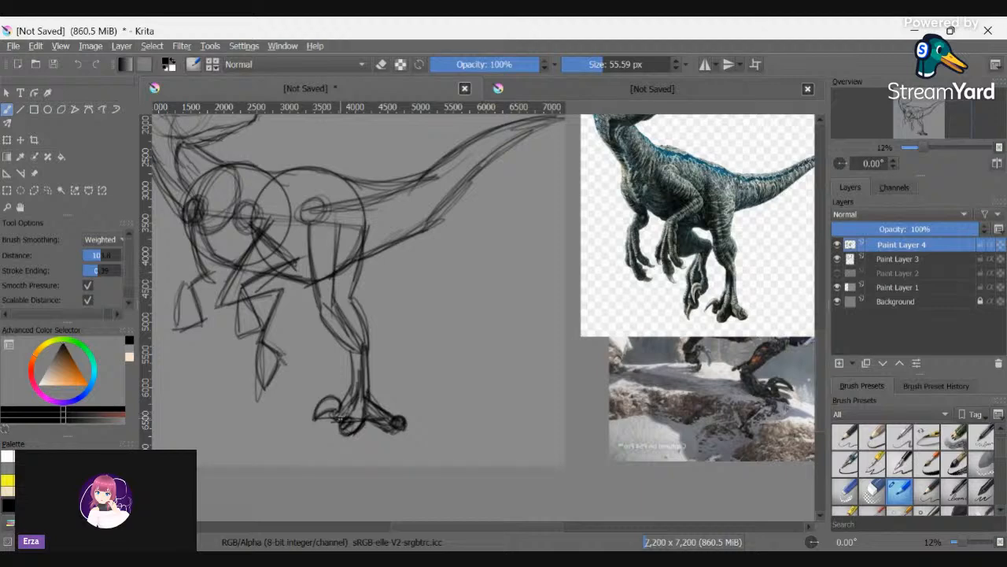
- Erase the whole standing foot below the ankle with an enlarged eraser brush
{"action": "left_click", "coordinate": [873, 491]}
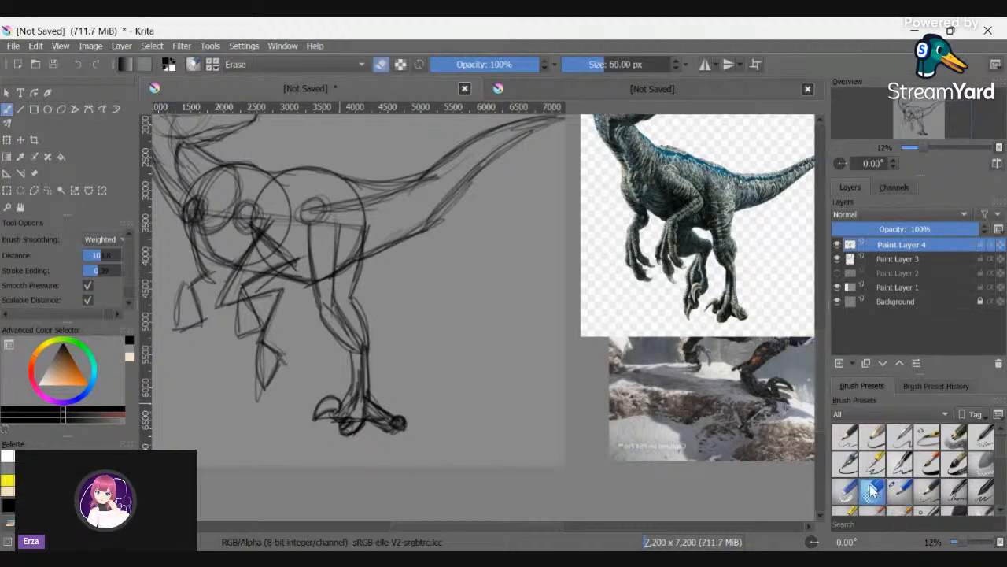
{"action": "mouse_move", "coordinate": [317, 413]}
{"action": "left_mouse_down"}
{"action": "mouse_move", "coordinate": [337, 397]}
{"action": "mouse_move", "coordinate": [324, 418]}
{"action": "mouse_move", "coordinate": [370, 413]}
{"action": "mouse_move", "coordinate": [346, 429]}
{"action": "mouse_move", "coordinate": [364, 407]}
{"action": "mouse_move", "coordinate": [385, 429]}
{"action": "mouse_move", "coordinate": [411, 431]}
{"action": "left_mouse_up"}
{"action": "key", "text": "bracketright"}
{"action": "key", "text": "bracketright"}
{"action": "key", "text": "bracketright"}
{"action": "key", "text": "bracketright"}
- Redraw the standing foot with the sketch brush as a small triangle below the ankle and darken the lower leg lines
{"action": "left_click", "coordinate": [900, 491]}
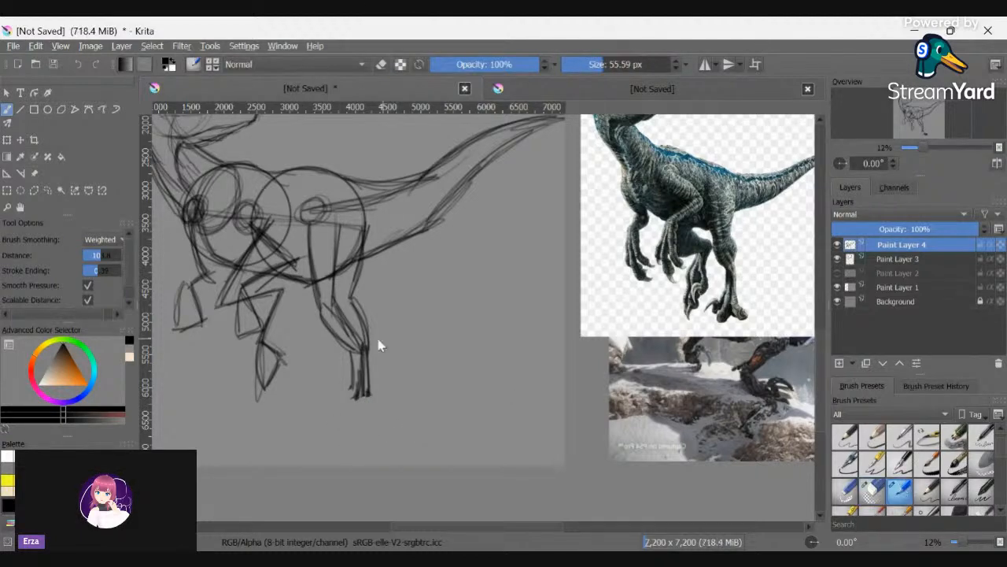
{"action": "left_click_drag", "start_coordinate": [358, 397], "coordinate": [346, 425]}
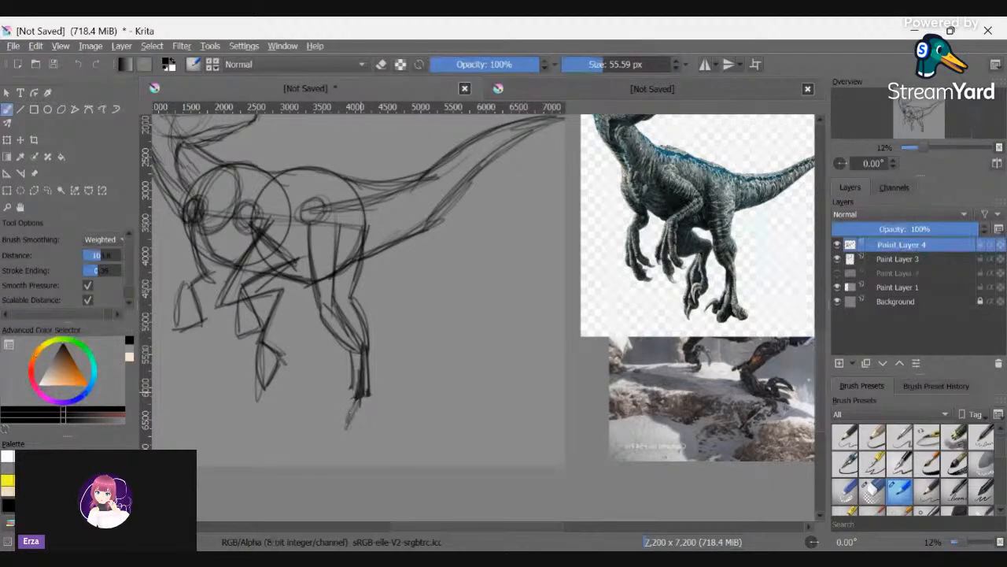
{"action": "left_click_drag", "start_coordinate": [358, 401], "coordinate": [384, 425]}
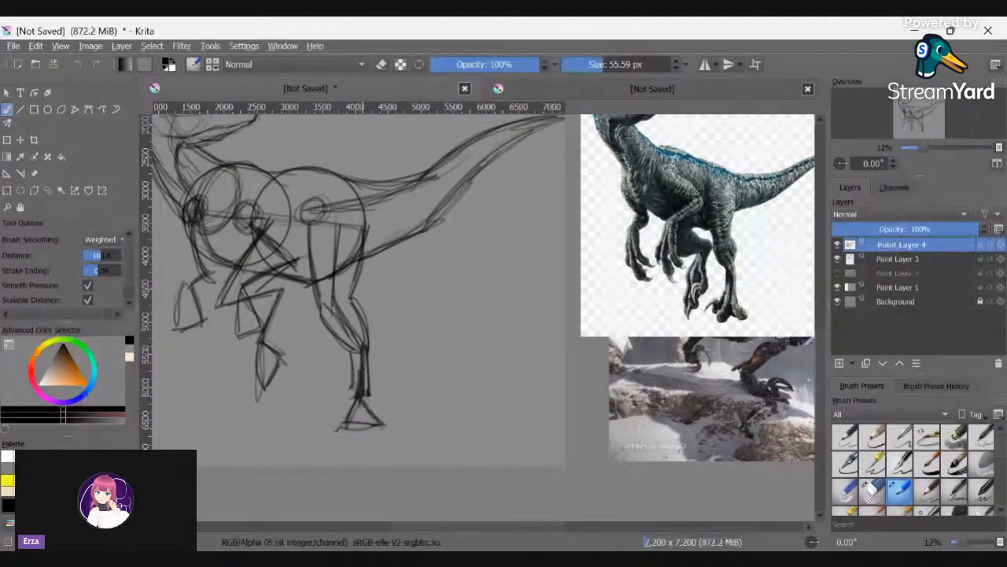
{"action": "mouse_move", "coordinate": [359, 354]}
{"action": "left_mouse_down"}
{"action": "mouse_move", "coordinate": [351, 408]}
{"action": "mouse_move", "coordinate": [369, 411]}
{"action": "mouse_move", "coordinate": [370, 384]}
{"action": "left_mouse_up"}
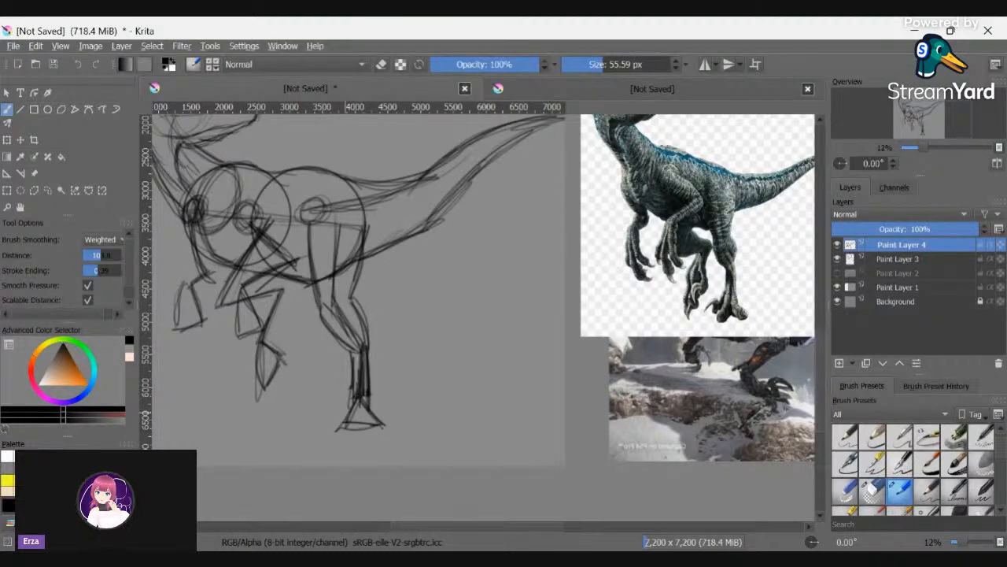
- Build toes on the triangular foot with circles at both ends, a raised curved claw in front and a pointed rear tip
{"action": "mouse_move", "coordinate": [340, 428]}
{"action": "left_mouse_down"}
{"action": "mouse_move", "coordinate": [336, 415]}
{"action": "mouse_move", "coordinate": [320, 427]}
{"action": "mouse_move", "coordinate": [339, 409]}
{"action": "mouse_move", "coordinate": [355, 433]}
{"action": "mouse_move", "coordinate": [342, 445]}
{"action": "mouse_move", "coordinate": [348, 421]}
{"action": "mouse_move", "coordinate": [350, 429]}
{"action": "left_mouse_up"}
{"action": "mouse_move", "coordinate": [365, 380]}
{"action": "left_mouse_down"}
{"action": "mouse_move", "coordinate": [367, 409]}
{"action": "mouse_move", "coordinate": [367, 378]}
{"action": "mouse_move", "coordinate": [384, 423]}
{"action": "left_mouse_up"}
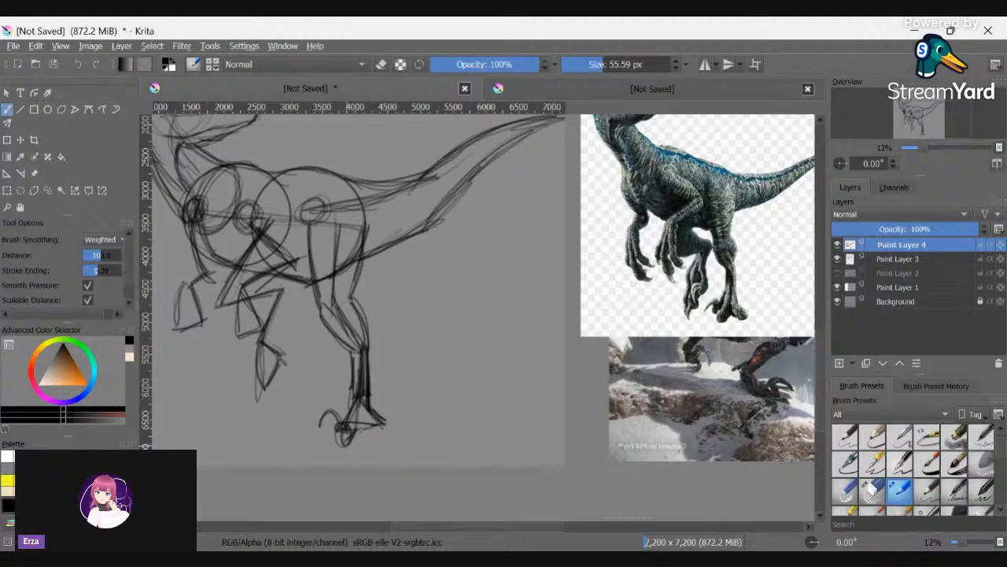
{"action": "mouse_move", "coordinate": [362, 430]}
{"action": "left_mouse_down"}
{"action": "mouse_move", "coordinate": [345, 445]}
{"action": "mouse_move", "coordinate": [373, 436]}
{"action": "left_mouse_up"}
{"action": "mouse_move", "coordinate": [367, 430]}
{"action": "left_mouse_down"}
{"action": "mouse_move", "coordinate": [384, 440]}
{"action": "mouse_move", "coordinate": [398, 430]}
{"action": "left_mouse_up"}
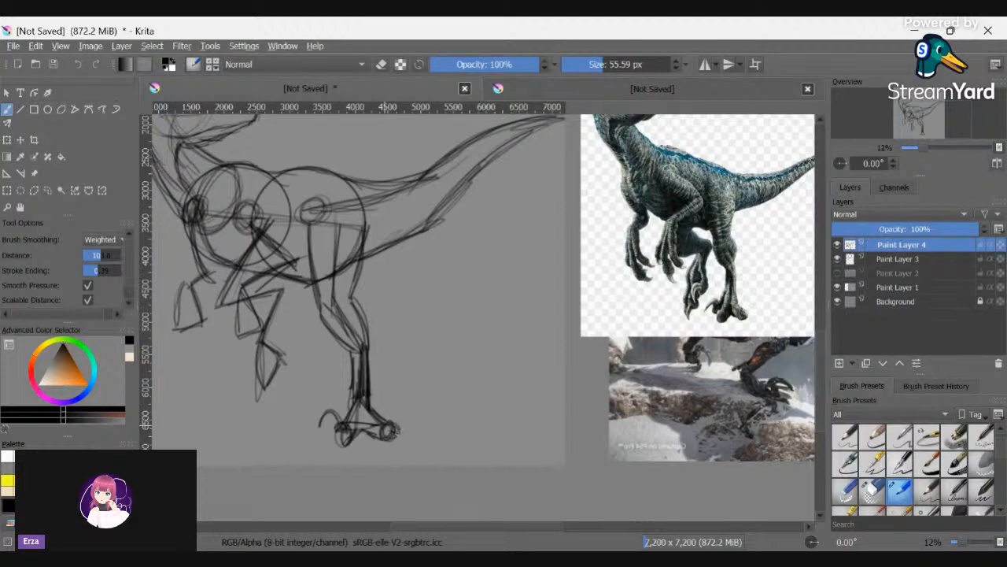
{"action": "left_click_drag", "start_coordinate": [389, 425], "coordinate": [403, 437]}
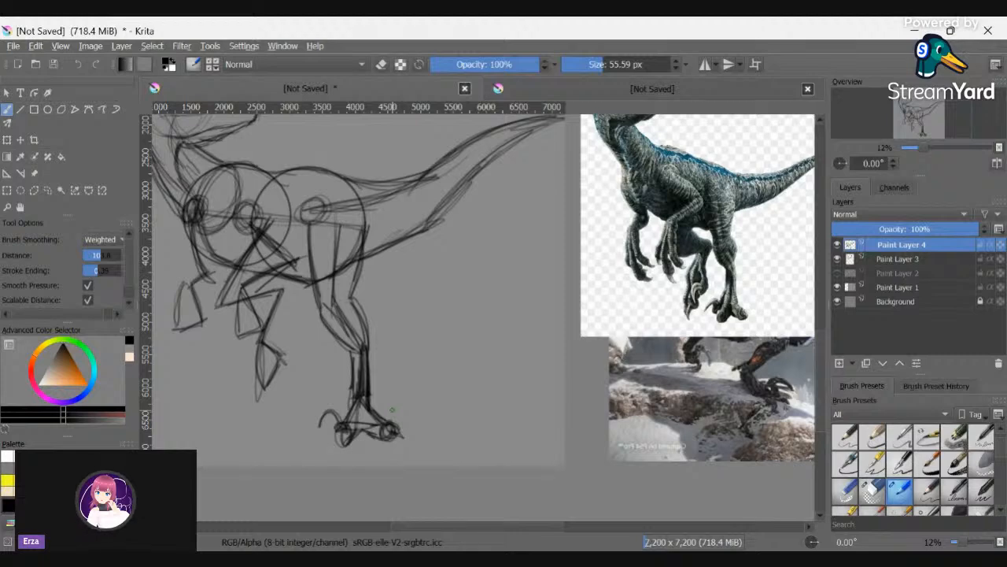
- Thicken the upper segment of the bent limb under the chest and outline its bend back toward the belly
{"action": "scroll", "coordinate": [480, 523], "scroll_direction": "left", "scroll_amount": 2}
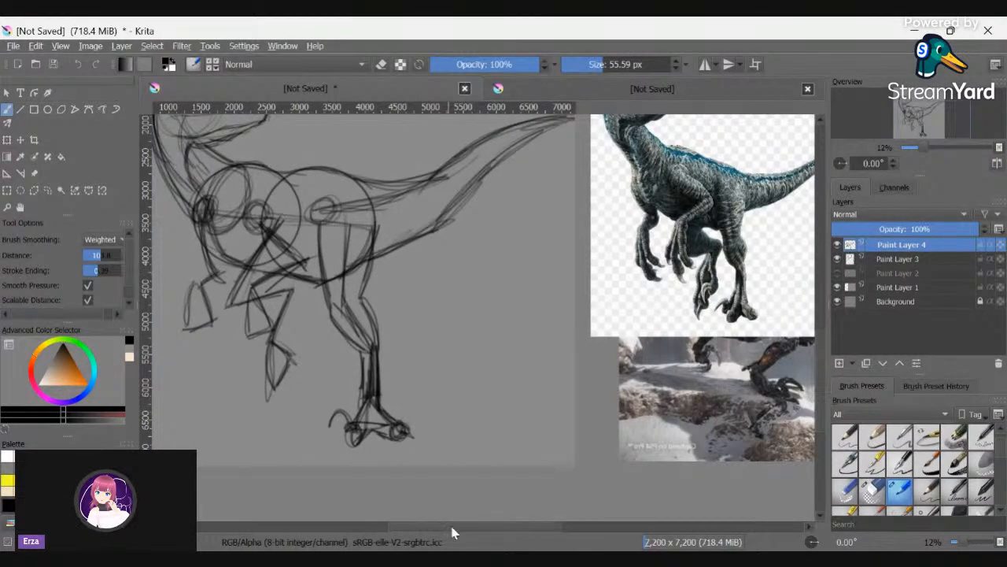
{"action": "scroll", "coordinate": [447, 529], "scroll_direction": "left", "scroll_amount": 2}
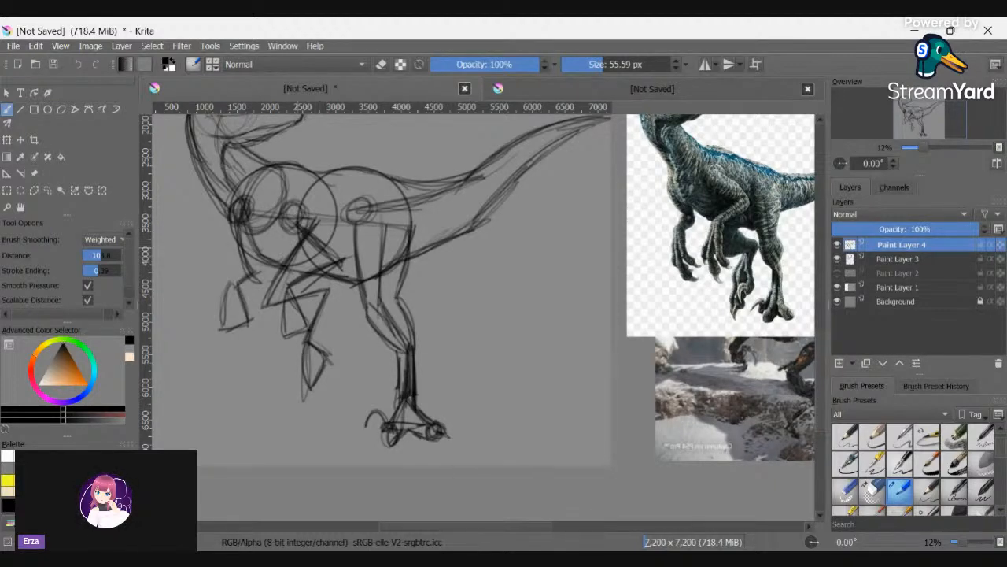
{"action": "left_click_drag", "start_coordinate": [304, 228], "coordinate": [273, 278]}
{"action": "left_click_drag", "start_coordinate": [307, 224], "coordinate": [264, 306]}
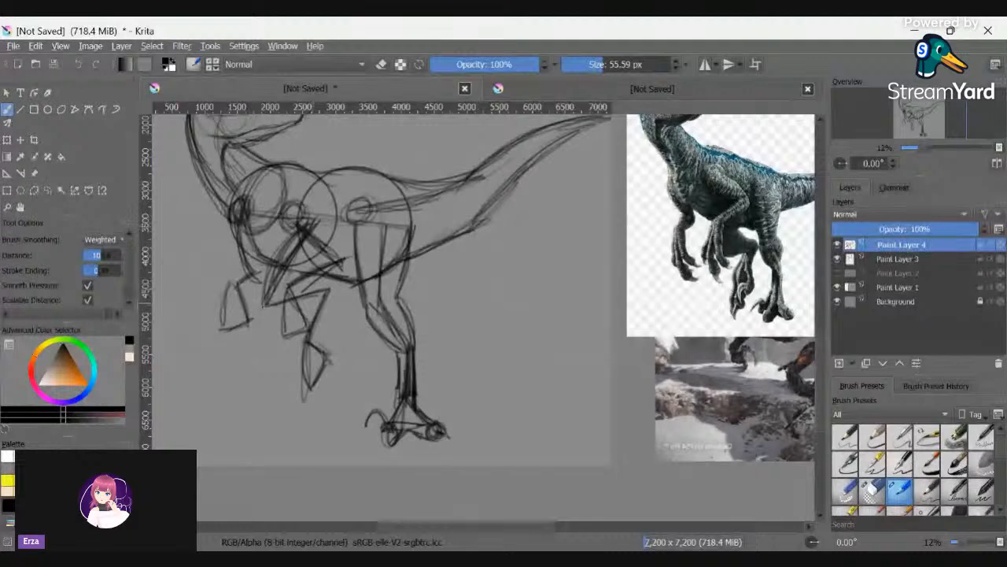
{"action": "left_click_drag", "start_coordinate": [307, 228], "coordinate": [266, 301]}
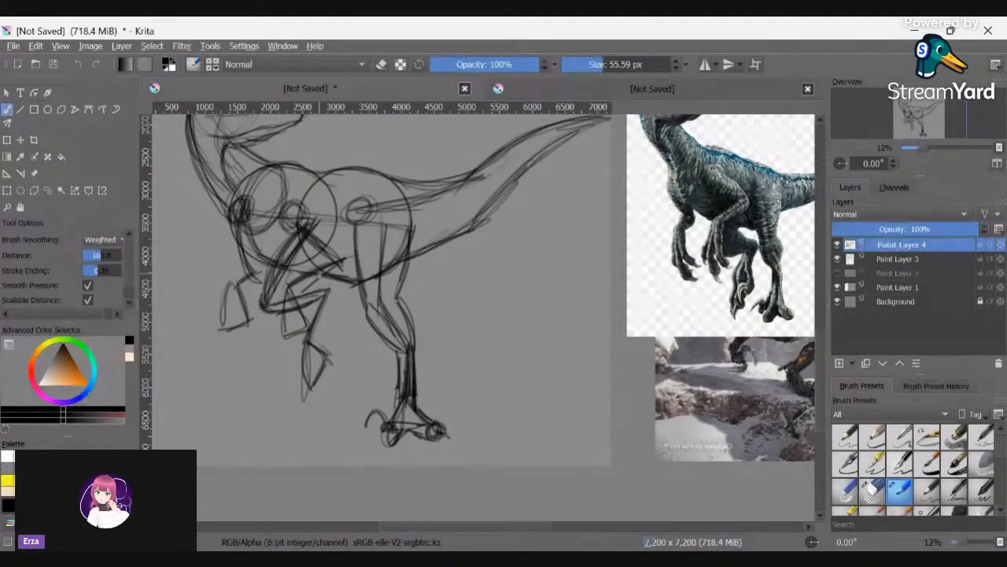
{"action": "mouse_move", "coordinate": [321, 274]}
{"action": "left_mouse_down"}
{"action": "mouse_move", "coordinate": [304, 296]}
{"action": "mouse_move", "coordinate": [314, 291]}
{"action": "mouse_move", "coordinate": [292, 293]}
{"action": "mouse_move", "coordinate": [330, 298]}
{"action": "left_mouse_up"}
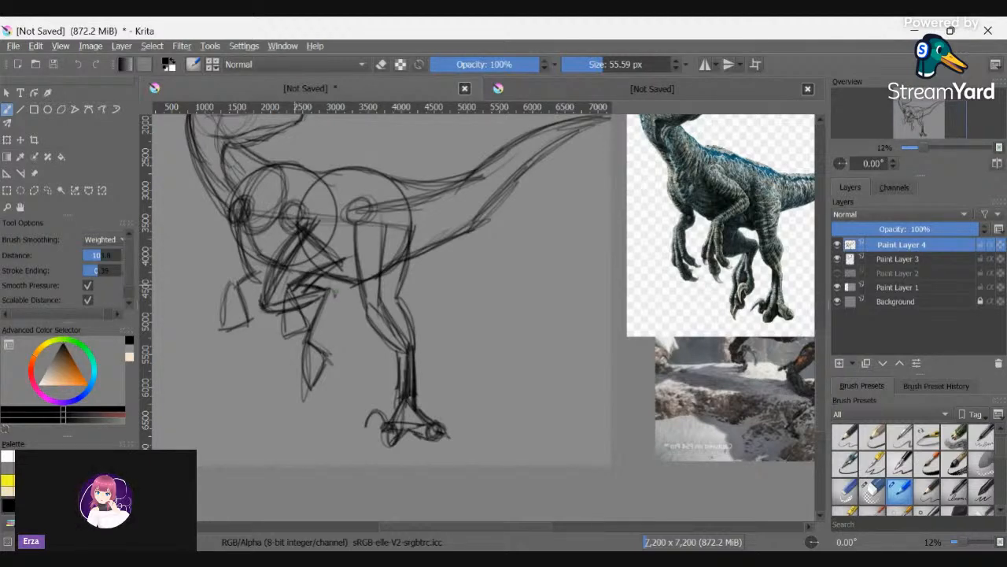
- Outline both sides of the same bent limb's lower segment, continuing down into its hanging end
{"action": "mouse_move", "coordinate": [337, 284]}
{"action": "left_mouse_down"}
{"action": "mouse_move", "coordinate": [325, 332]}
{"action": "mouse_move", "coordinate": [293, 351]}
{"action": "left_mouse_up"}
{"action": "left_click_drag", "start_coordinate": [300, 317], "coordinate": [291, 368]}
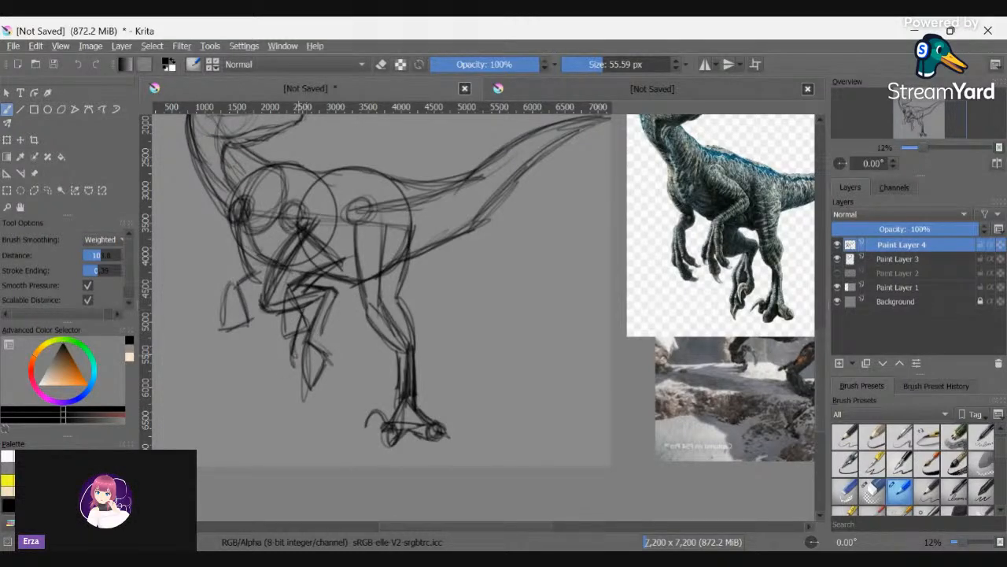
{"action": "mouse_move", "coordinate": [311, 330]}
{"action": "left_mouse_down"}
{"action": "mouse_move", "coordinate": [303, 362]}
{"action": "mouse_move", "coordinate": [303, 346]}
{"action": "left_mouse_up"}
{"action": "left_click_drag", "start_coordinate": [327, 313], "coordinate": [324, 340]}
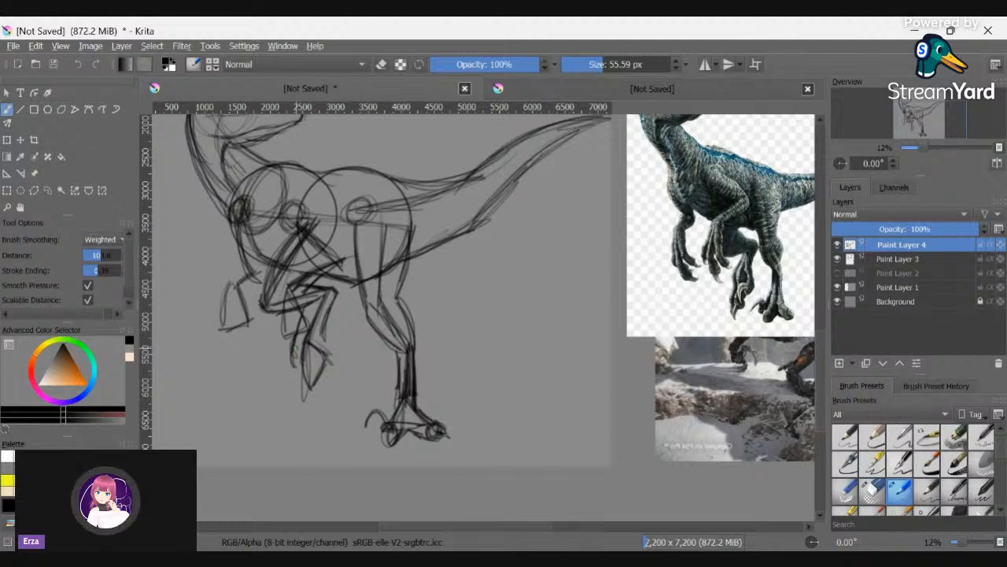
{"action": "mouse_move", "coordinate": [329, 297]}
{"action": "left_mouse_down"}
{"action": "mouse_move", "coordinate": [288, 346]}
{"action": "mouse_move", "coordinate": [299, 388]}
{"action": "left_mouse_up"}
{"action": "left_click_drag", "start_coordinate": [294, 354], "coordinate": [304, 396]}
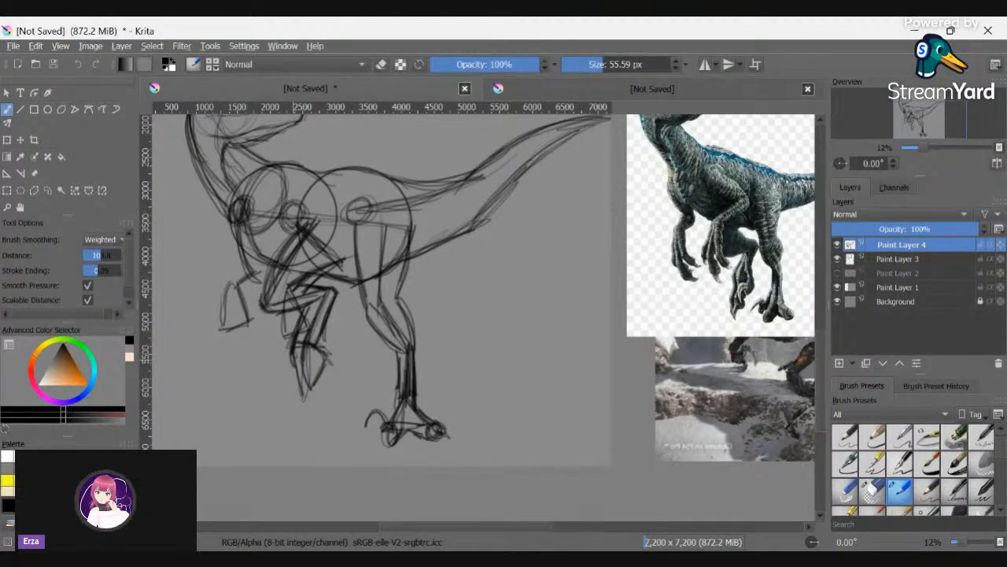
- Shape the hanging end of the bent limb with long narrow digits and darken their overlapping contours
{"action": "left_click_drag", "start_coordinate": [312, 349], "coordinate": [315, 398]}
{"action": "left_click_drag", "start_coordinate": [297, 356], "coordinate": [301, 403]}
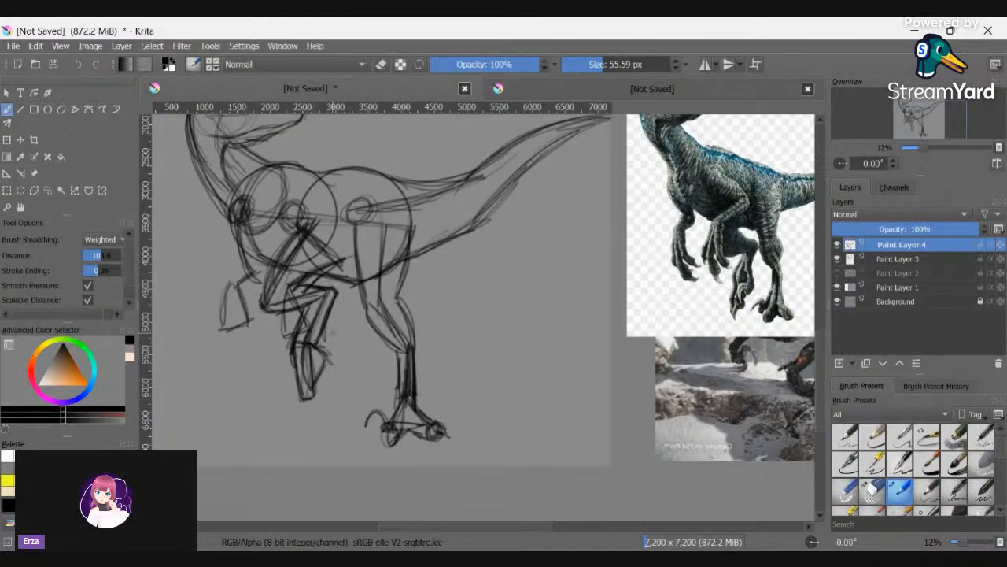
{"action": "left_click_drag", "start_coordinate": [321, 329], "coordinate": [321, 384]}
{"action": "left_click_drag", "start_coordinate": [313, 341], "coordinate": [319, 381]}
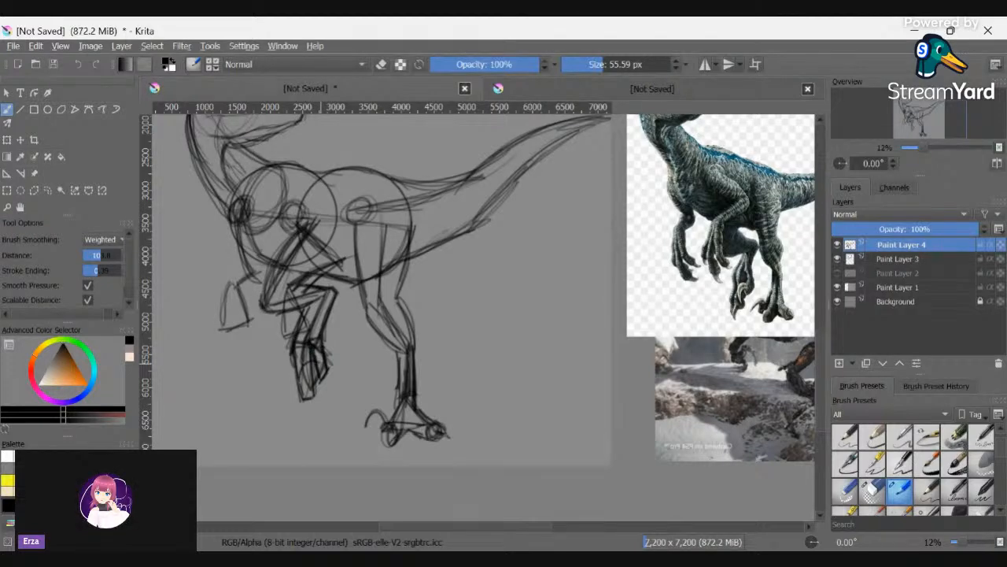
{"action": "left_click_drag", "start_coordinate": [316, 373], "coordinate": [303, 397]}
{"action": "left_click_drag", "start_coordinate": [318, 359], "coordinate": [321, 381]}
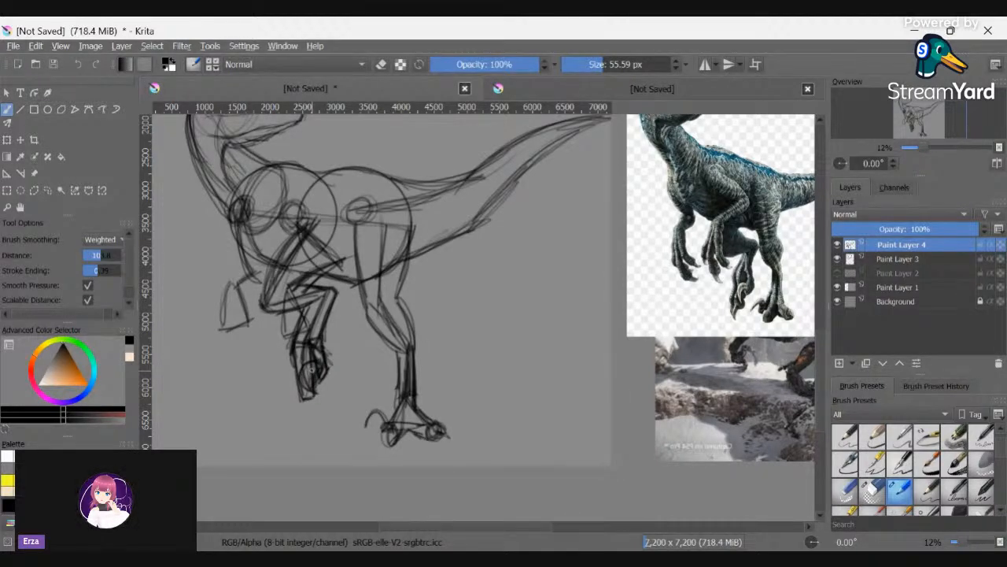
- Add a new paint layer above Paint Layer 4, which holds the finished raptor construction sketch
{"action": "scroll", "coordinate": [311, 366], "scroll_direction": "down", "scroll_amount": 2, "text": "ctrl"}
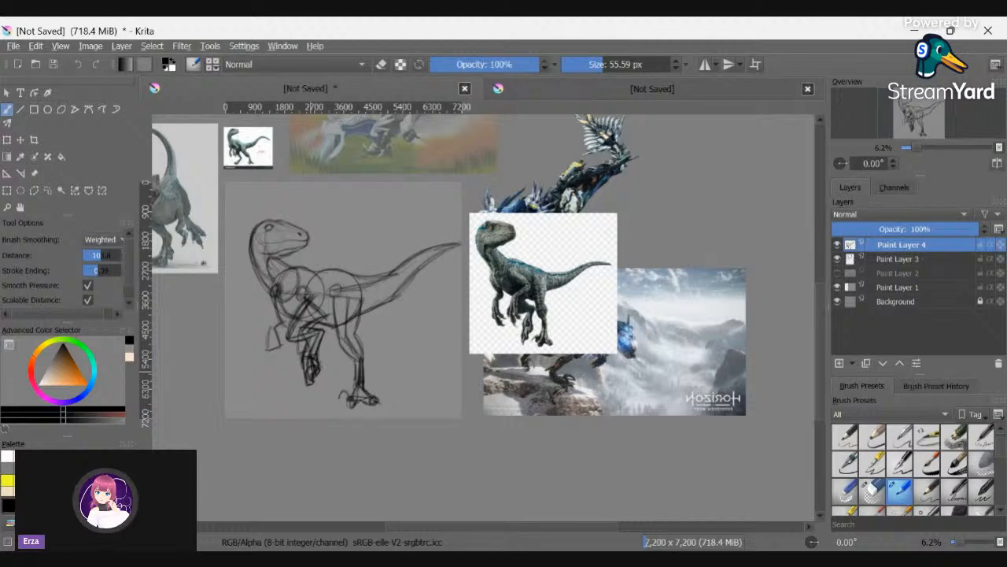
{"action": "left_click_drag", "start_coordinate": [513, 525], "coordinate": [475, 525]}
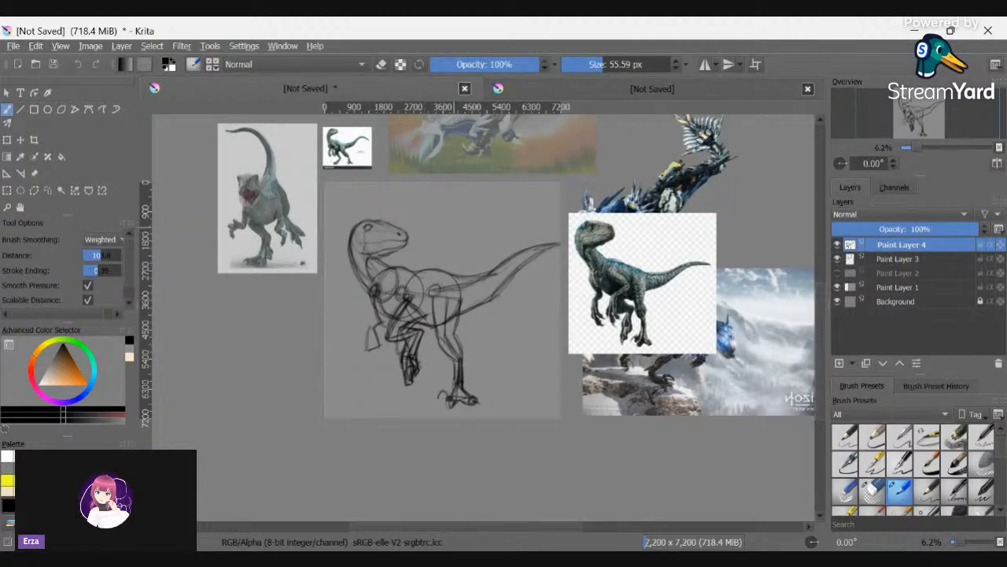
{"action": "scroll", "coordinate": [420, 249], "scroll_direction": "up", "scroll_amount": 2, "text": "ctrl"}
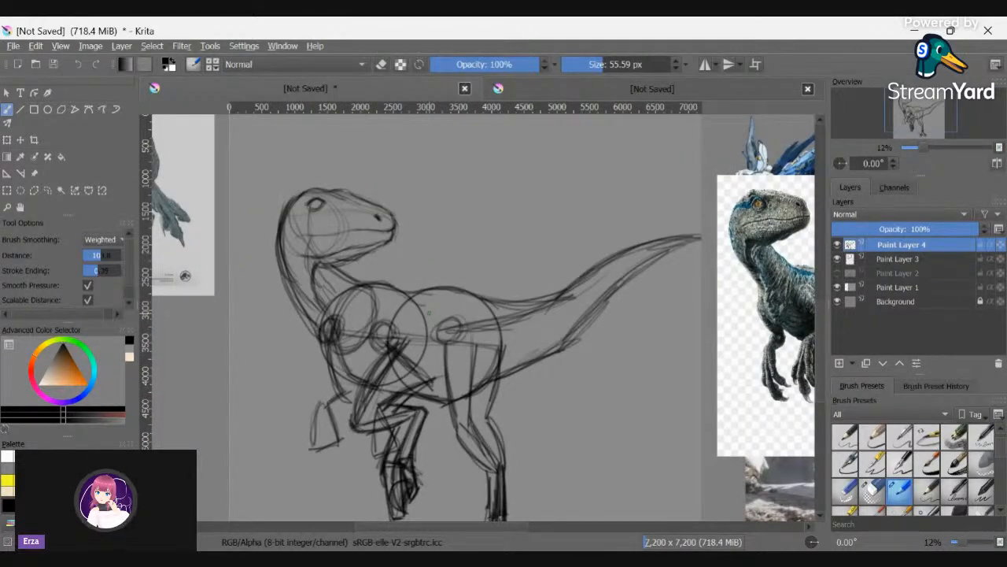
{"action": "key", "text": "minus"}
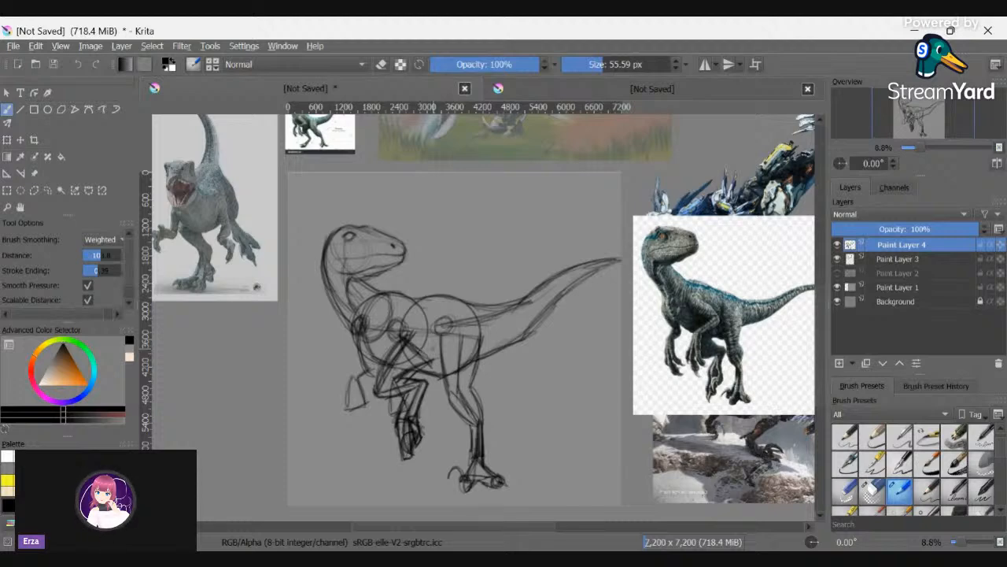
{"action": "left_click", "coordinate": [837, 363]}
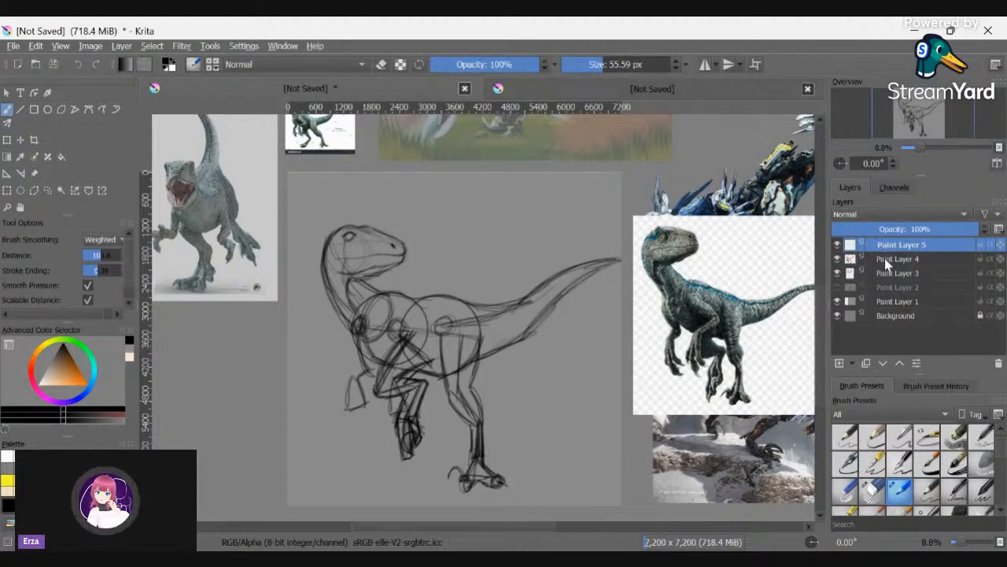
- Fade the construction sketch by lowering the opacity of Paint Layer 3 and setting Paint Layer 4 to about 22%
{"action": "left_click", "coordinate": [885, 258]}
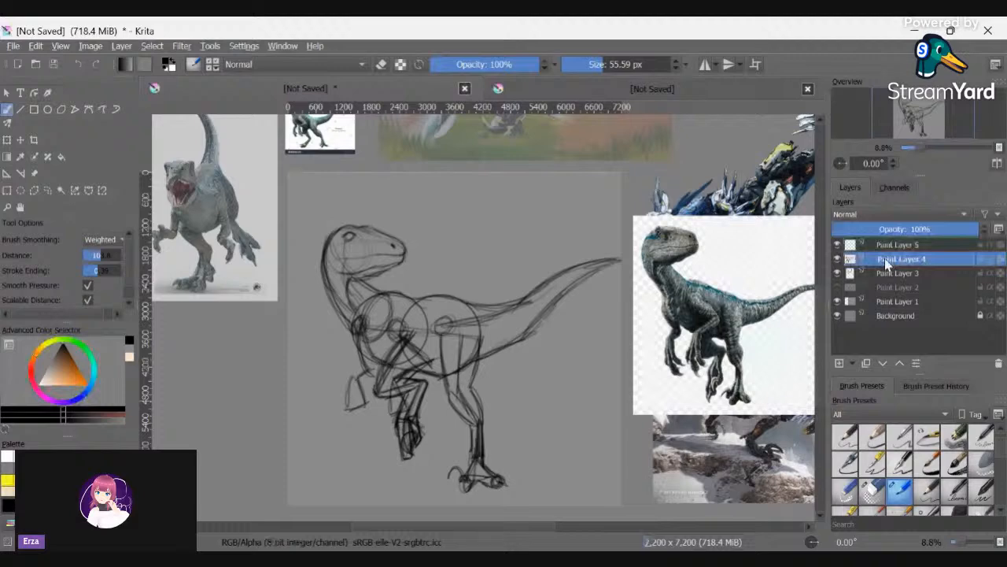
{"action": "left_click", "coordinate": [897, 229]}
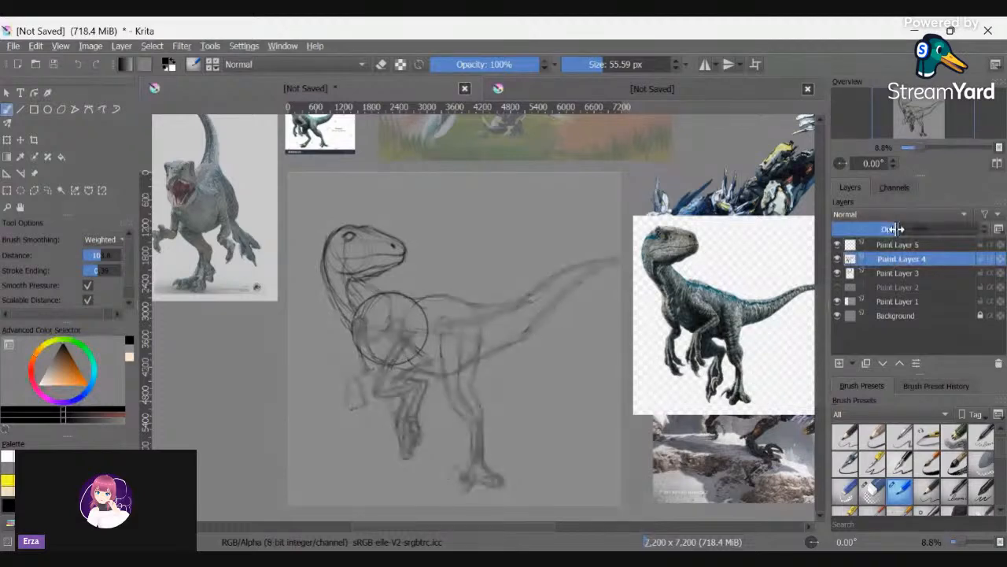
{"action": "left_click", "coordinate": [895, 273]}
{"action": "left_click", "coordinate": [900, 229]}
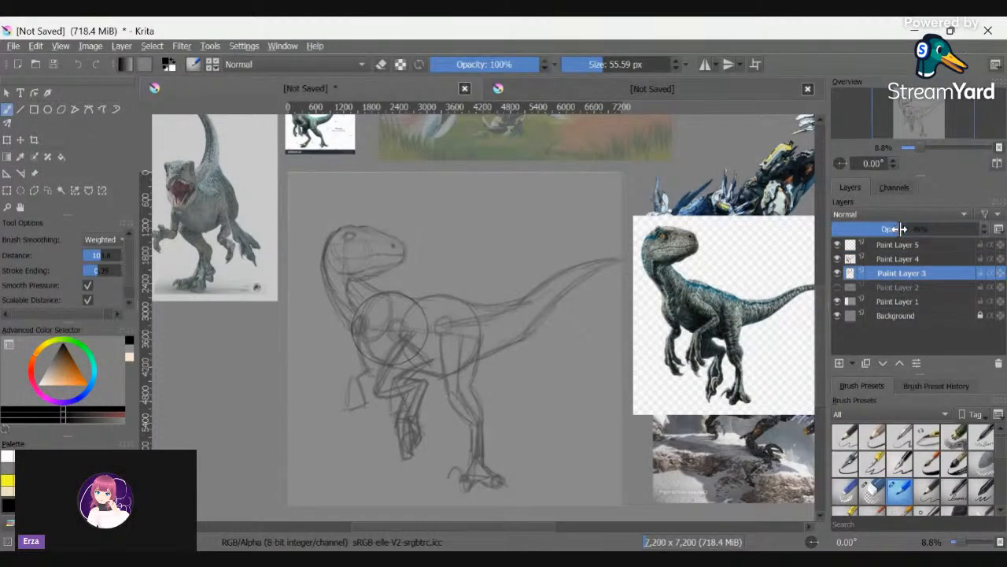
{"action": "left_click_drag", "start_coordinate": [900, 229], "coordinate": [875, 233]}
{"action": "left_click", "coordinate": [902, 259]}
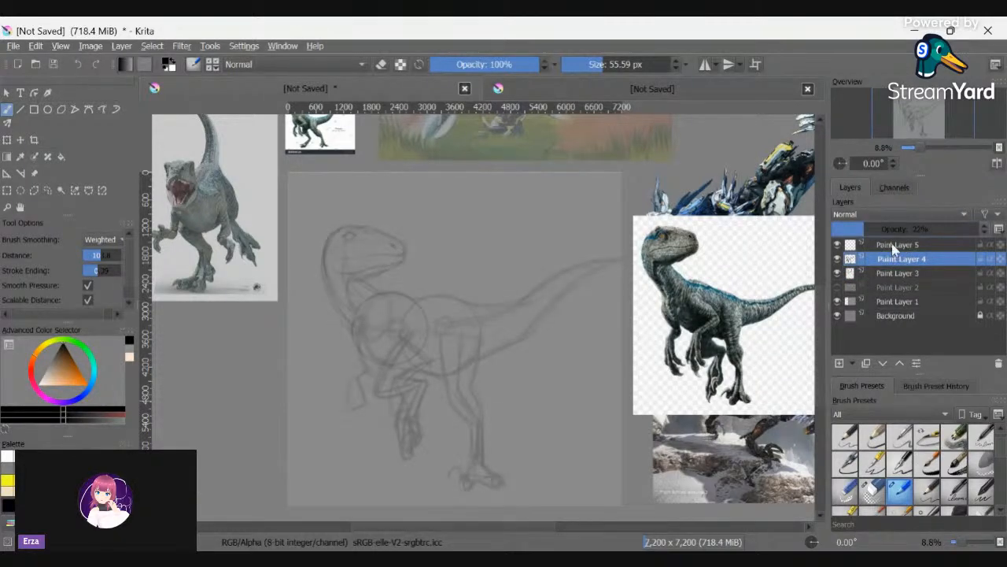
- Outline the raptor's far arm on Paint Layer 5, from the chest around the elbow to a closed forearm shape
{"action": "left_click", "coordinate": [898, 245]}
{"action": "scroll", "coordinate": [449, 410], "scroll_direction": "up", "scroll_amount": 1}
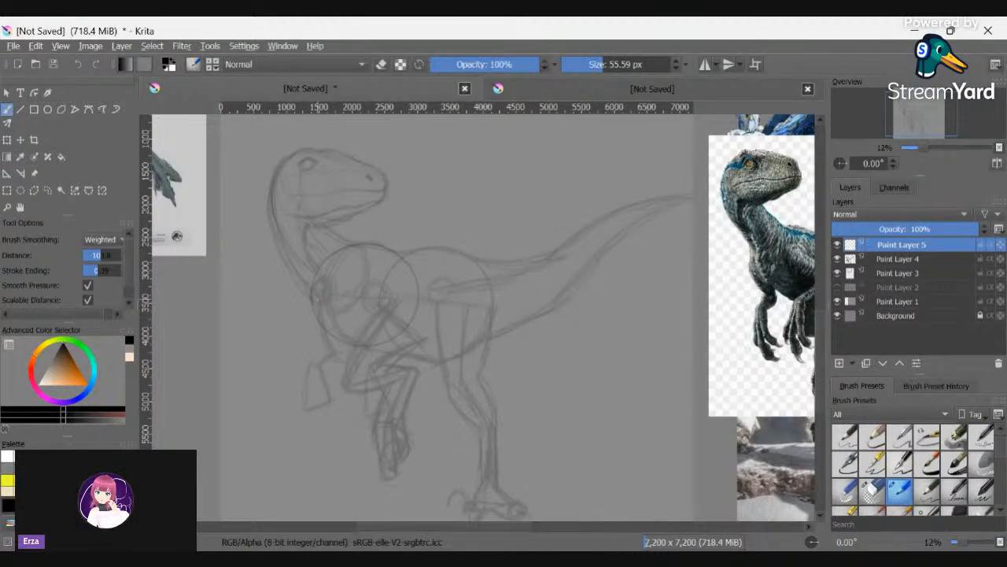
{"action": "mouse_move", "coordinate": [316, 299]}
{"action": "left_mouse_down"}
{"action": "mouse_move", "coordinate": [331, 353]}
{"action": "mouse_move", "coordinate": [352, 363]}
{"action": "mouse_move", "coordinate": [329, 373]}
{"action": "mouse_move", "coordinate": [313, 362]}
{"action": "mouse_move", "coordinate": [320, 368]}
{"action": "left_mouse_up"}
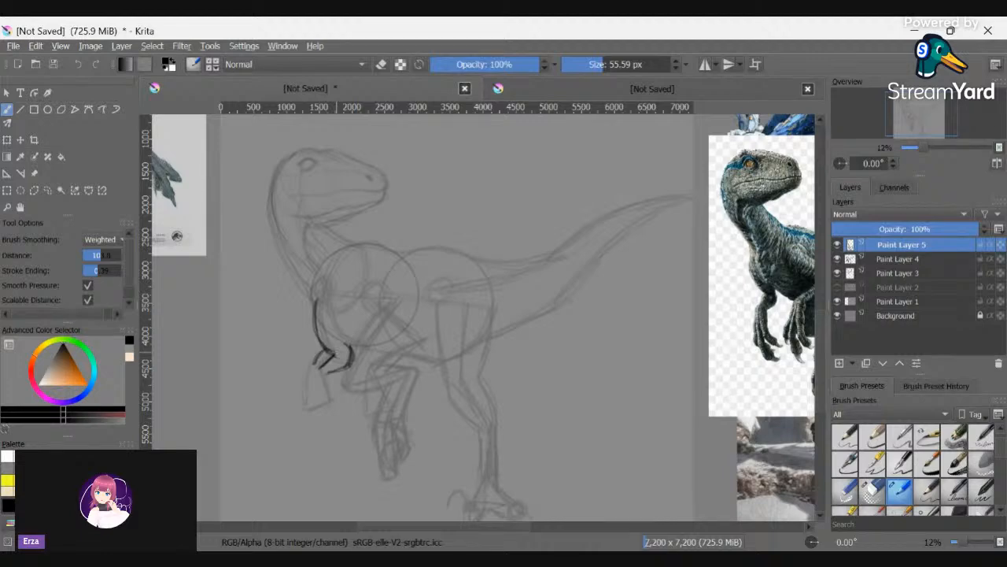
{"action": "left_click_drag", "start_coordinate": [337, 345], "coordinate": [312, 367]}
{"action": "mouse_move", "coordinate": [304, 411]}
{"action": "left_mouse_down"}
{"action": "mouse_move", "coordinate": [311, 370]}
{"action": "mouse_move", "coordinate": [304, 414]}
{"action": "mouse_move", "coordinate": [329, 387]}
{"action": "mouse_move", "coordinate": [327, 371]}
{"action": "left_mouse_up"}
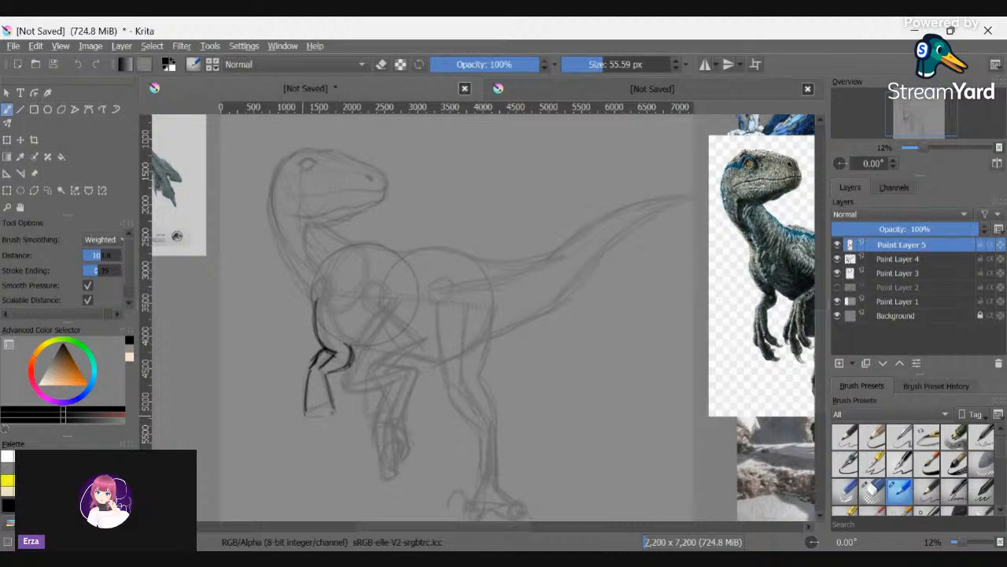
{"action": "left_click_drag", "start_coordinate": [335, 413], "coordinate": [306, 415]}
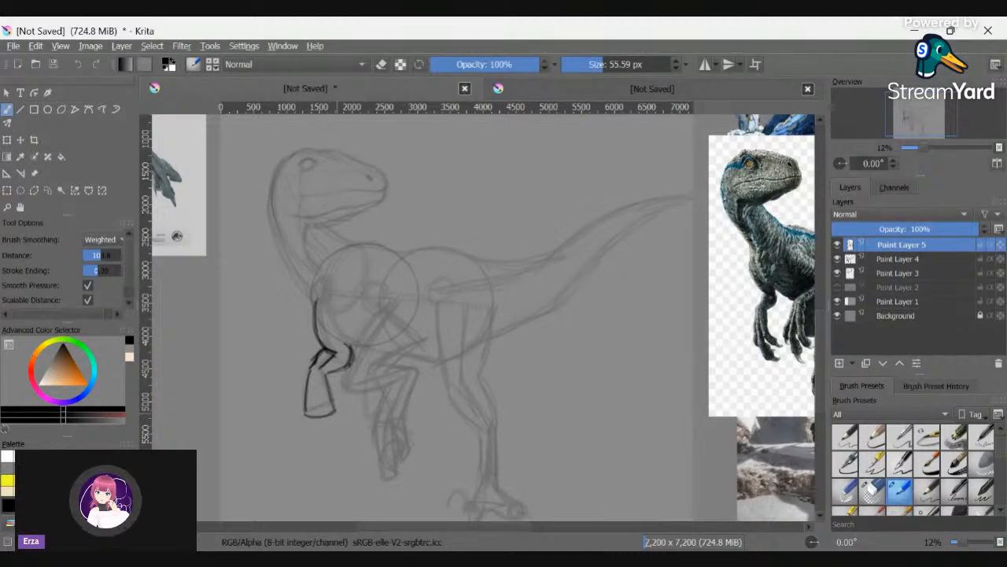
- Build the far arm's hand with round knuckle joints, connecting finger lines and long curved claws
{"action": "mouse_move", "coordinate": [351, 427]}
{"action": "left_mouse_down"}
{"action": "mouse_move", "coordinate": [337, 415]}
{"action": "mouse_move", "coordinate": [334, 450]}
{"action": "left_mouse_up"}
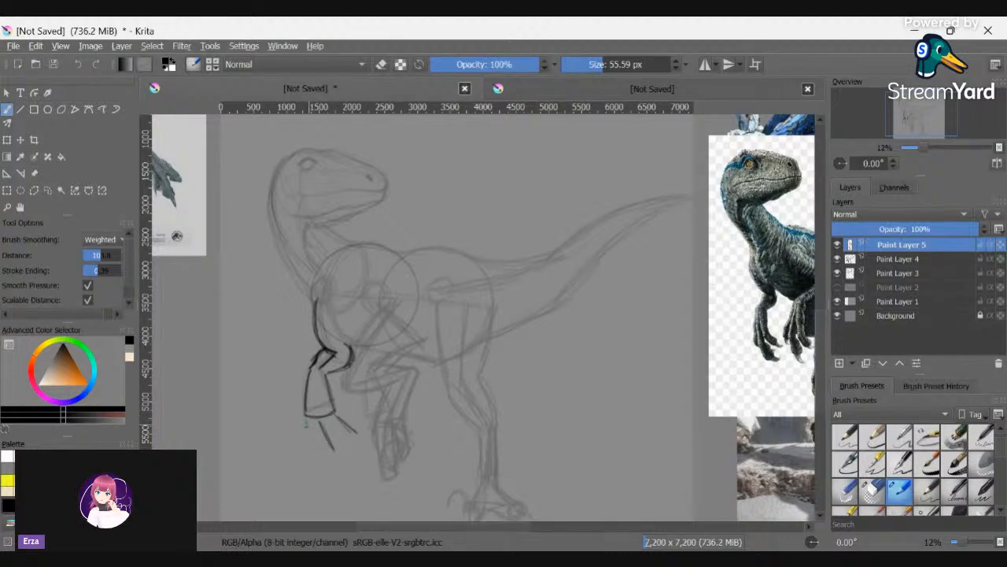
{"action": "mouse_move", "coordinate": [340, 442]}
{"action": "left_mouse_down"}
{"action": "mouse_move", "coordinate": [300, 423]}
{"action": "mouse_move", "coordinate": [340, 415]}
{"action": "left_mouse_up"}
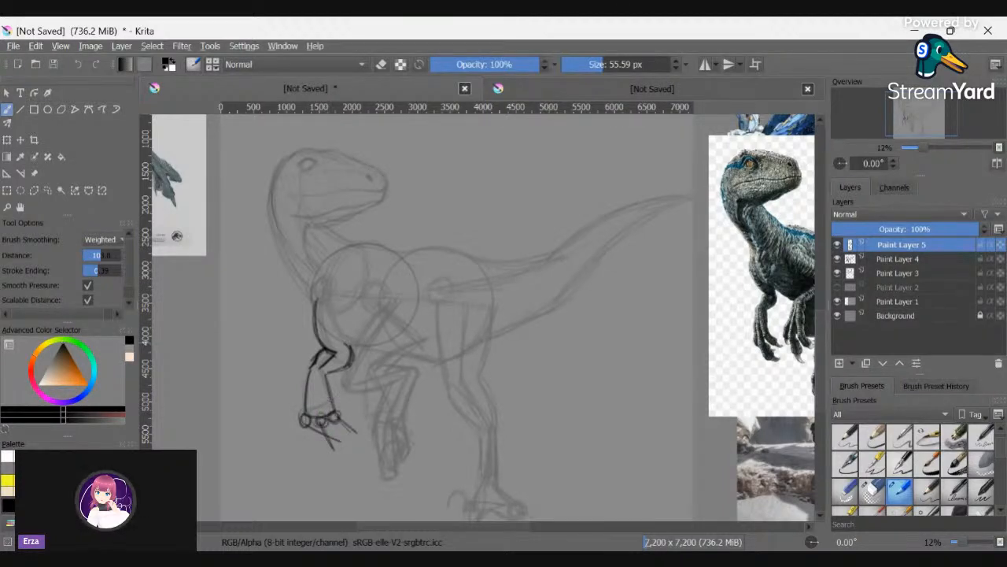
{"action": "left_click_drag", "start_coordinate": [818, 339], "coordinate": [817, 355]}
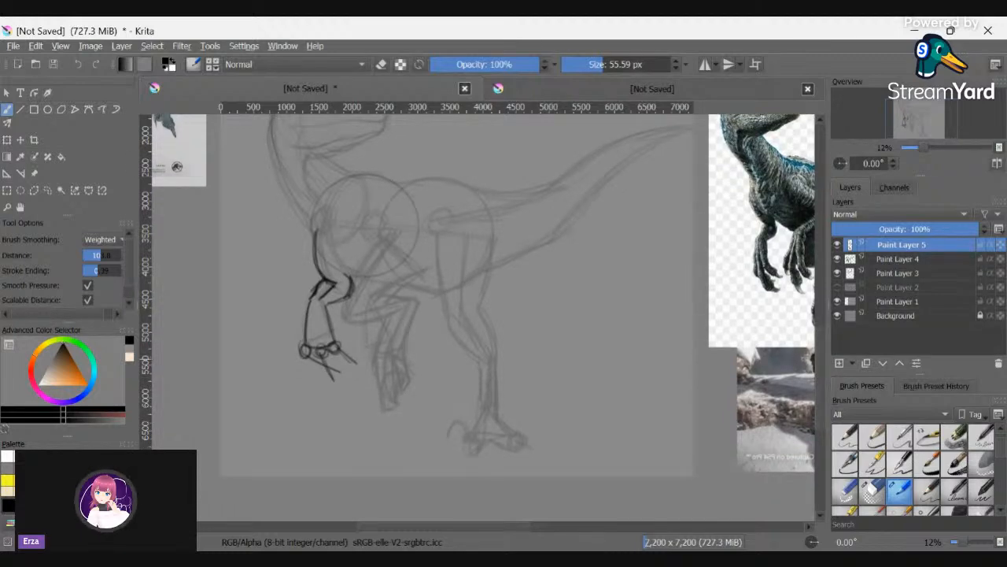
{"action": "left_click_drag", "start_coordinate": [304, 314], "coordinate": [319, 329]}
{"action": "mouse_move", "coordinate": [309, 323]}
{"action": "left_mouse_down"}
{"action": "mouse_move", "coordinate": [330, 326]}
{"action": "mouse_move", "coordinate": [323, 354]}
{"action": "mouse_move", "coordinate": [331, 339]}
{"action": "left_mouse_up"}
{"action": "left_click_drag", "start_coordinate": [303, 310], "coordinate": [303, 352]}
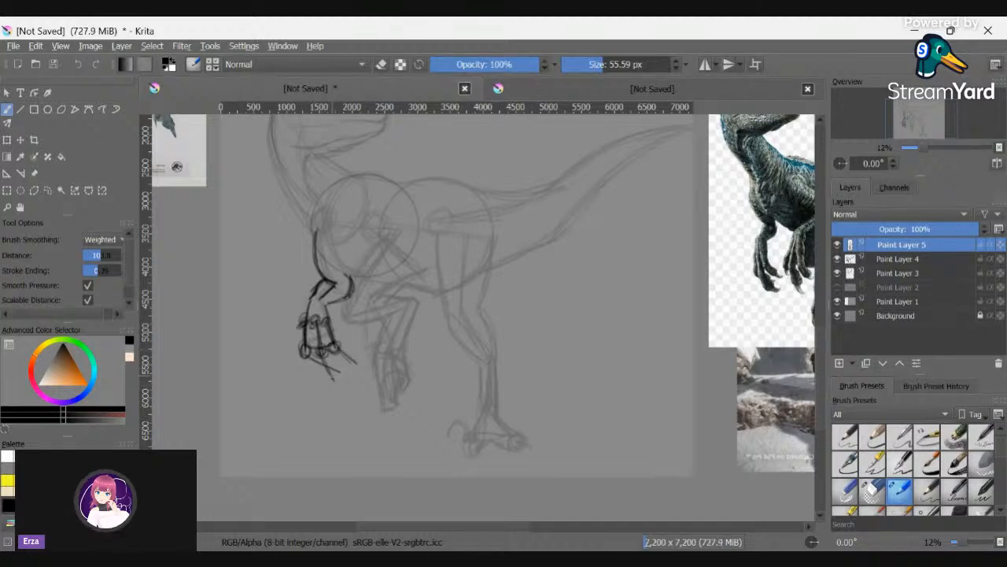
{"action": "left_click_drag", "start_coordinate": [325, 366], "coordinate": [351, 394]}
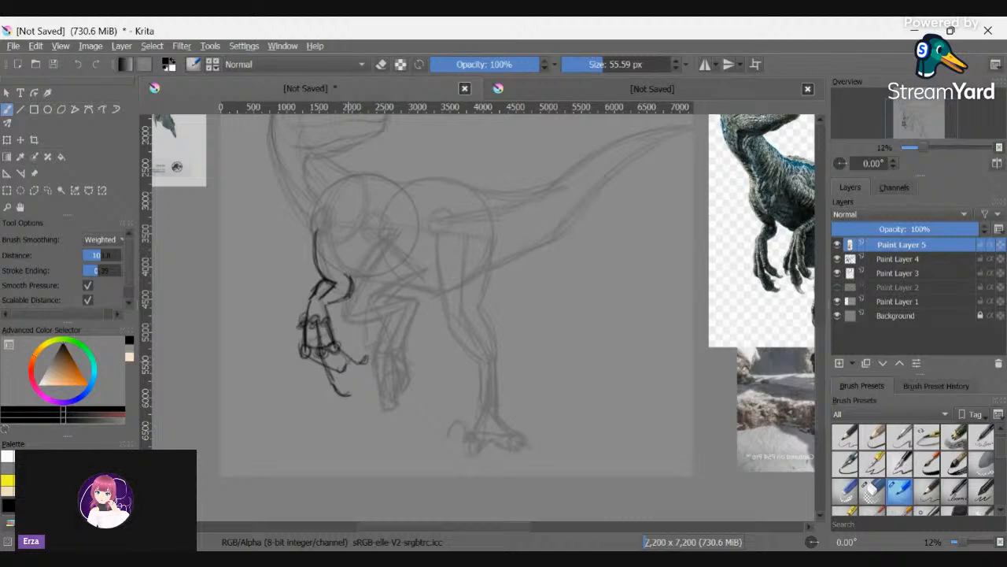
- Outline the near arm from the shoulder around the bent elbow, ending the forearm in a round wrist joint
{"action": "left_click_drag", "start_coordinate": [402, 527], "coordinate": [425, 526]}
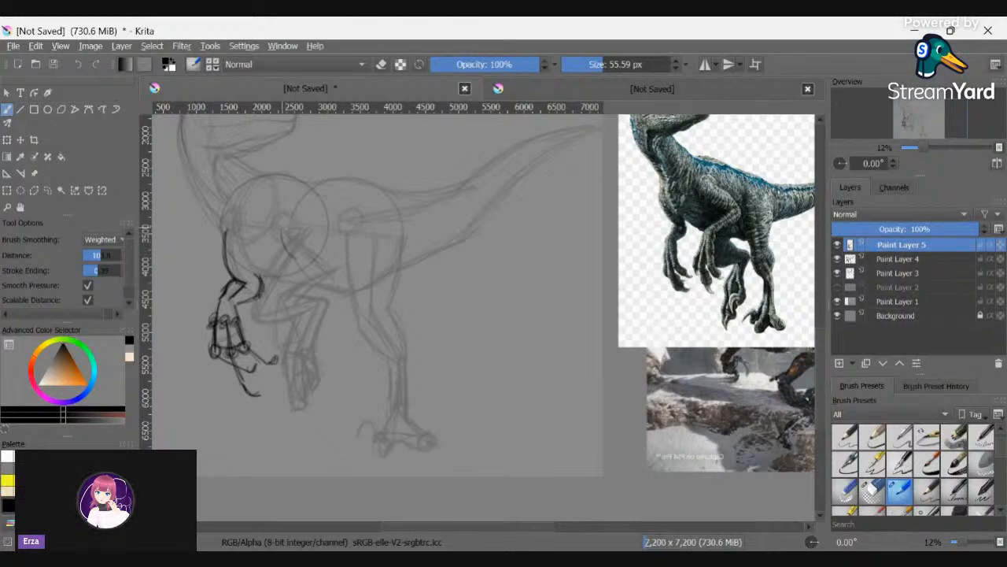
{"action": "mouse_move", "coordinate": [282, 234]}
{"action": "left_mouse_down"}
{"action": "mouse_move", "coordinate": [307, 269]}
{"action": "mouse_move", "coordinate": [329, 273]}
{"action": "left_mouse_up"}
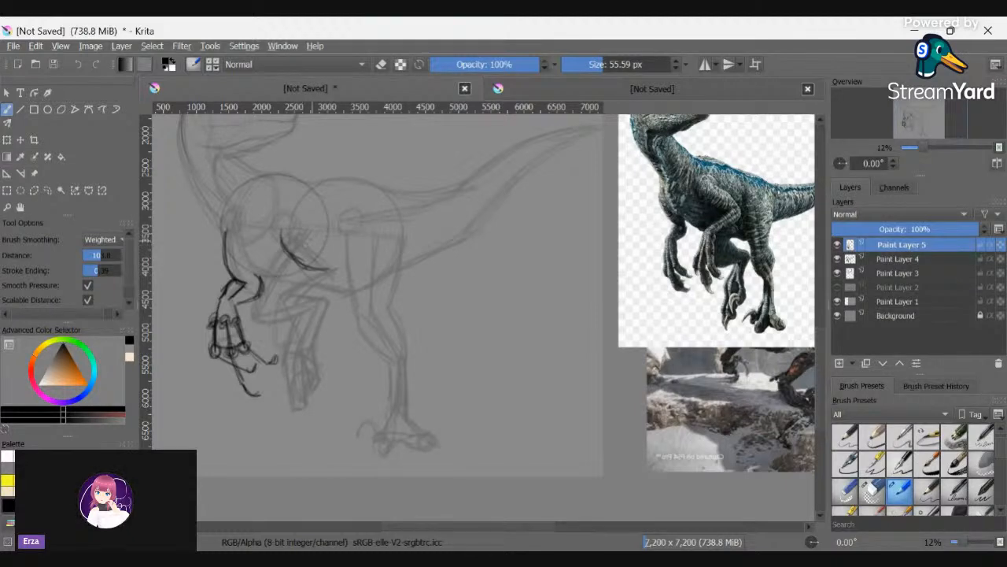
{"action": "mouse_move", "coordinate": [316, 236]}
{"action": "left_mouse_down"}
{"action": "mouse_move", "coordinate": [351, 266]}
{"action": "mouse_move", "coordinate": [324, 238]}
{"action": "left_mouse_up"}
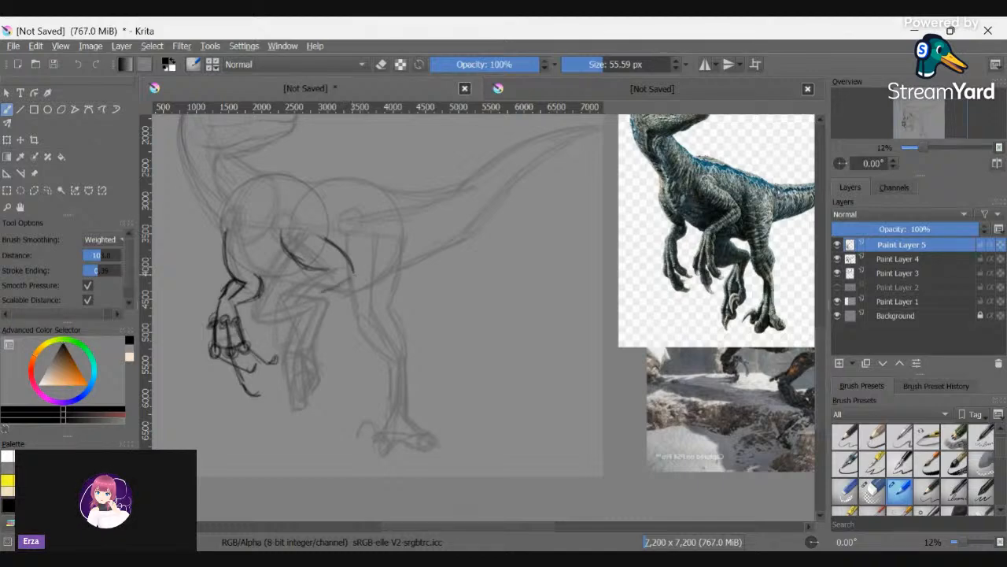
{"action": "mouse_move", "coordinate": [352, 272]}
{"action": "left_mouse_down"}
{"action": "mouse_move", "coordinate": [299, 301]}
{"action": "mouse_move", "coordinate": [273, 301]}
{"action": "mouse_move", "coordinate": [301, 304]}
{"action": "mouse_move", "coordinate": [284, 287]}
{"action": "left_mouse_up"}
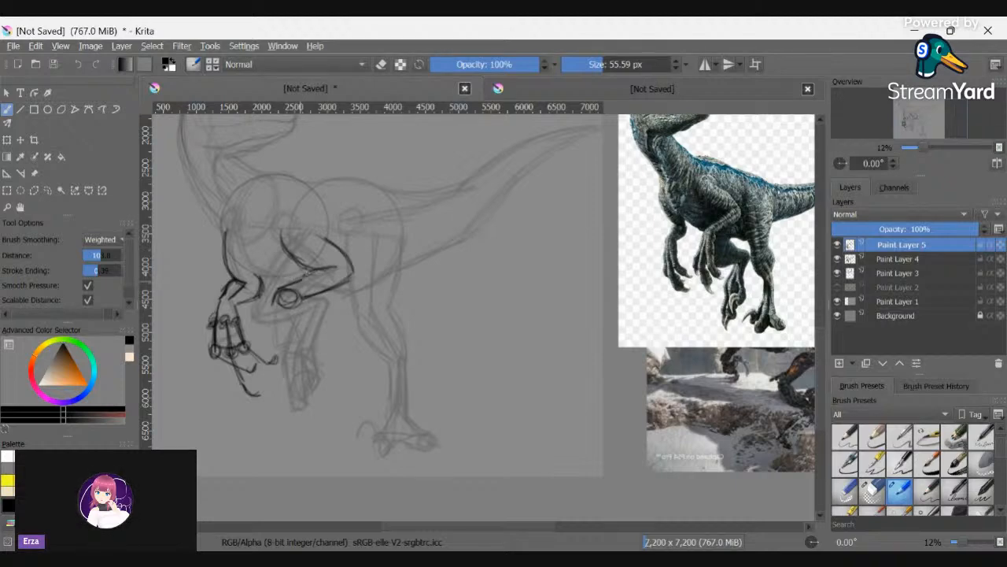
{"action": "left_click_drag", "start_coordinate": [304, 279], "coordinate": [337, 268]}
- Draw the near arm's hand below the wrist as a banded tapering block with curved claws
{"action": "left_click_drag", "start_coordinate": [274, 294], "coordinate": [302, 342]}
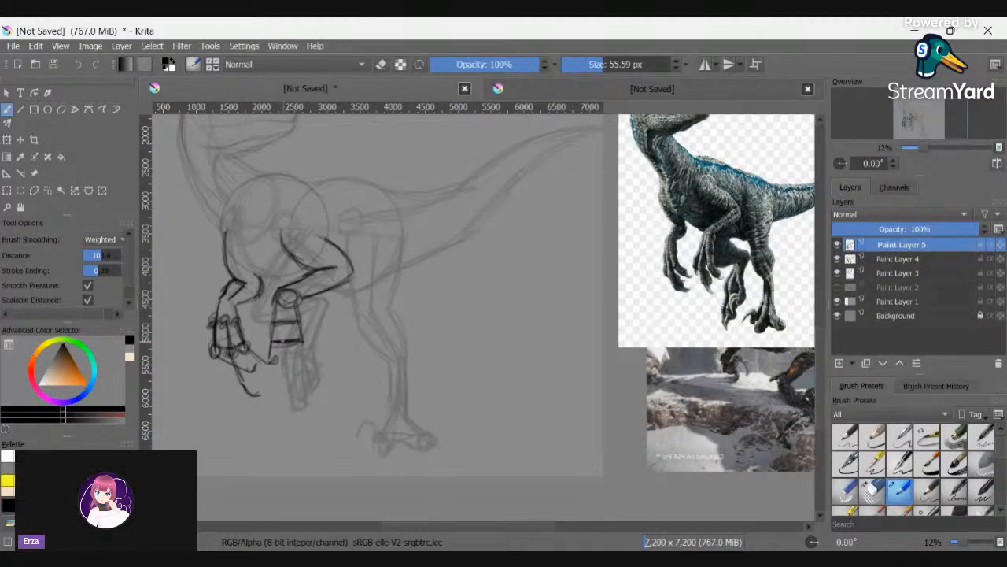
{"action": "left_click_drag", "start_coordinate": [293, 348], "coordinate": [288, 376]}
{"action": "mouse_move", "coordinate": [303, 343]}
{"action": "left_mouse_down"}
{"action": "mouse_move", "coordinate": [312, 364]}
{"action": "mouse_move", "coordinate": [305, 348]}
{"action": "mouse_move", "coordinate": [328, 364]}
{"action": "mouse_move", "coordinate": [280, 362]}
{"action": "left_mouse_up"}
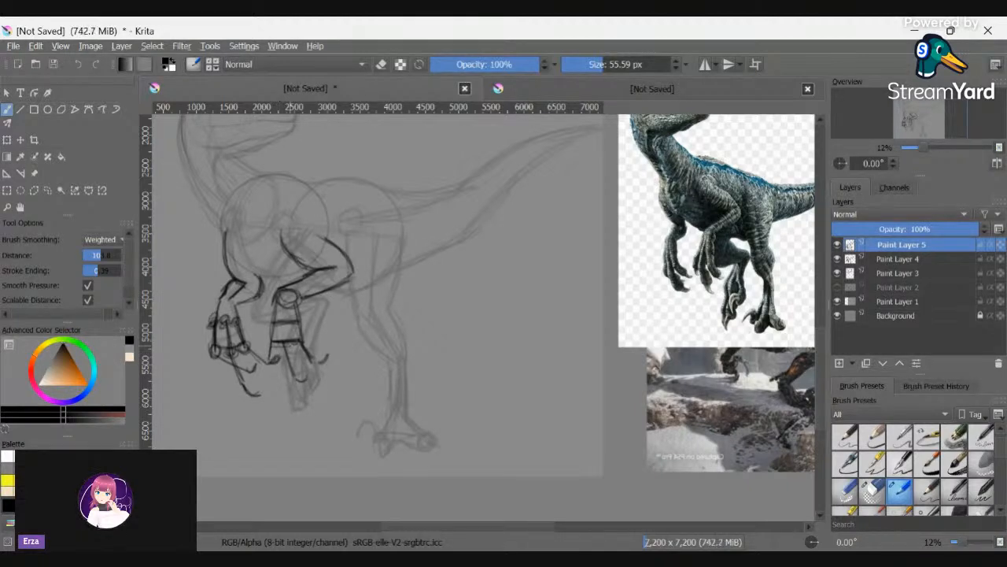
- Add a new paint layer beneath Paint Layer 5 and set up a background-grey brush sized 112.75 px
{"action": "key", "text": "minus"}
{"action": "key", "text": "minus"}
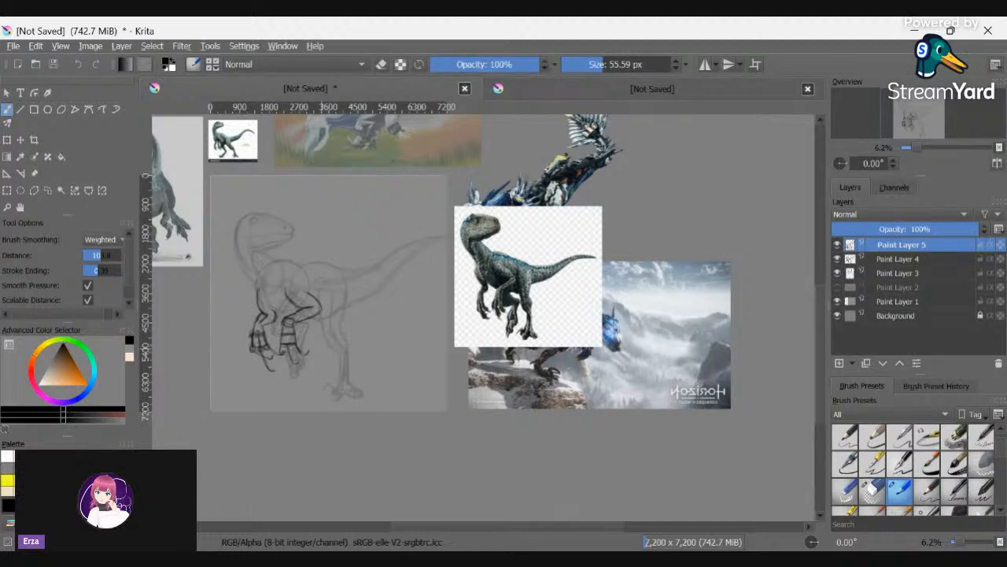
{"action": "left_click", "coordinate": [840, 363]}
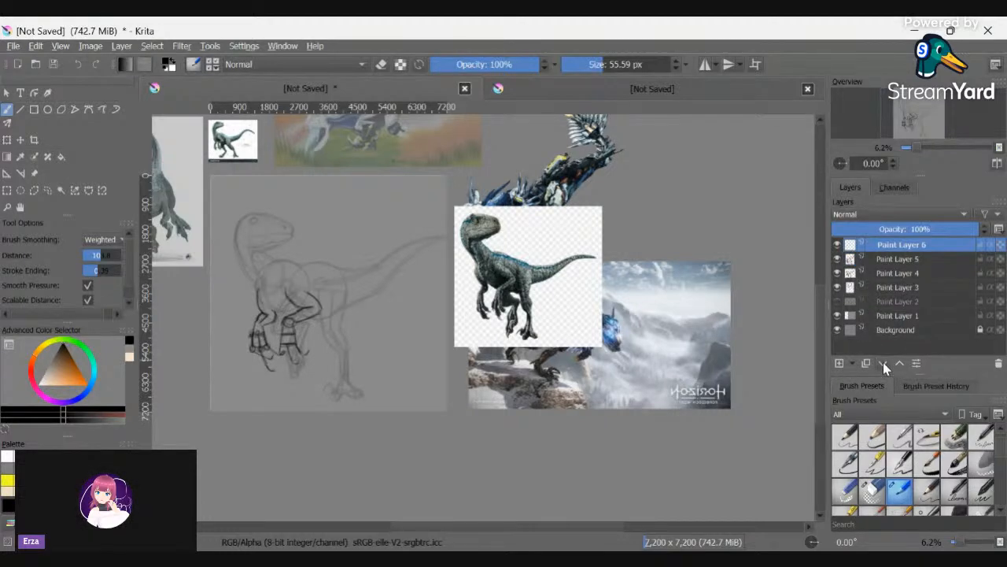
{"action": "left_click", "coordinate": [872, 489]}
{"action": "left_click", "coordinate": [130, 356]}
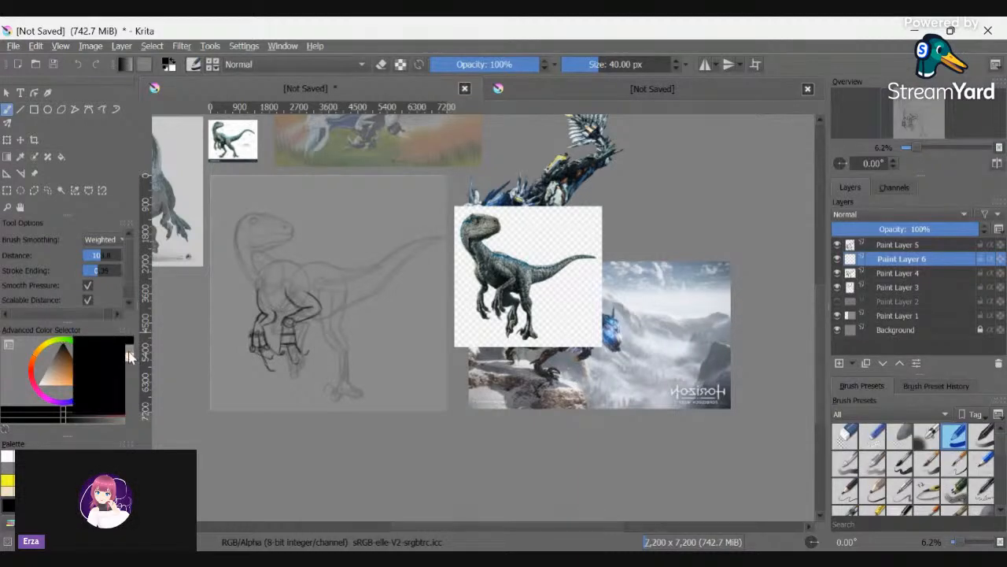
{"action": "scroll", "coordinate": [279, 328], "scroll_direction": "up", "scroll_amount": 3}
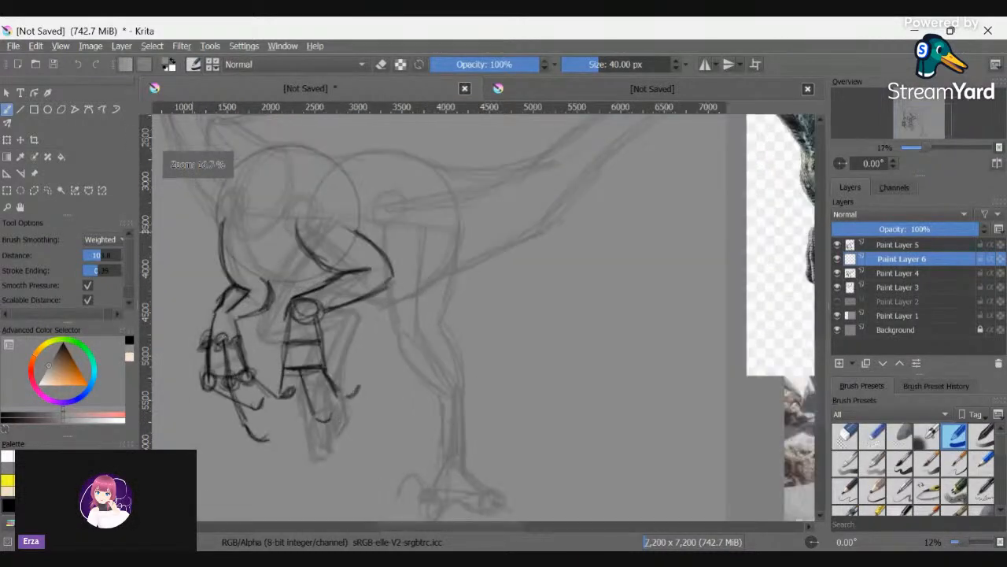
{"action": "left_click", "coordinate": [610, 65]}
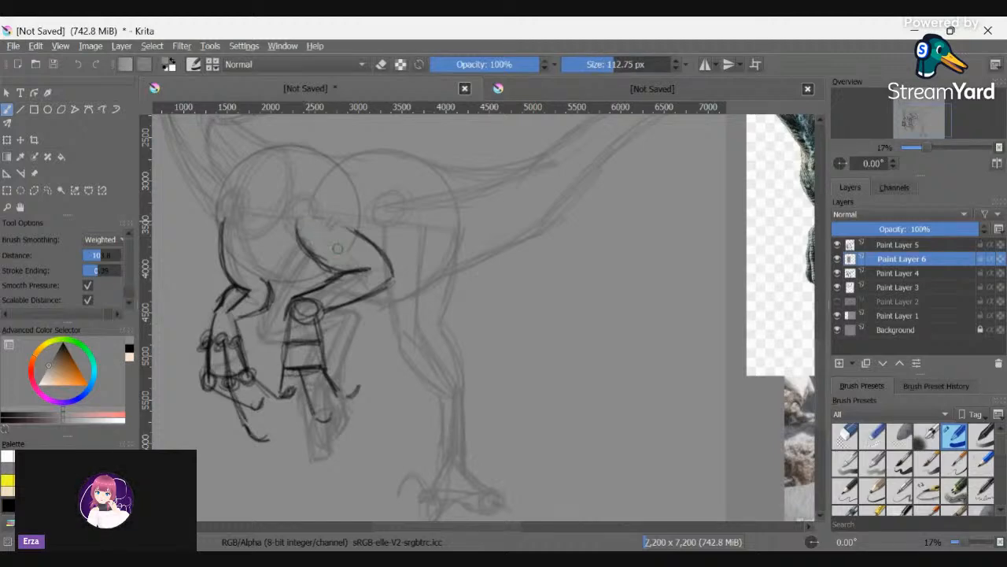
- Paint background grey over the faded construction lines inside the near and far arms
{"action": "mouse_move", "coordinate": [362, 261]}
{"action": "left_mouse_down"}
{"action": "mouse_move", "coordinate": [307, 245]}
{"action": "mouse_move", "coordinate": [352, 253]}
{"action": "mouse_move", "coordinate": [338, 228]}
{"action": "mouse_move", "coordinate": [299, 214]}
{"action": "mouse_move", "coordinate": [308, 307]}
{"action": "left_mouse_up"}
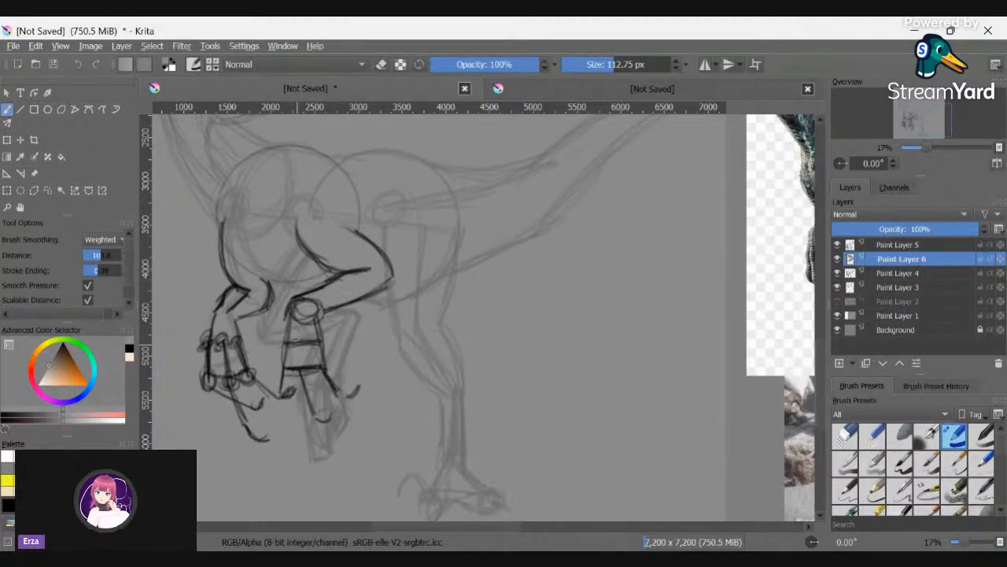
{"action": "left_click_drag", "start_coordinate": [298, 311], "coordinate": [372, 271]}
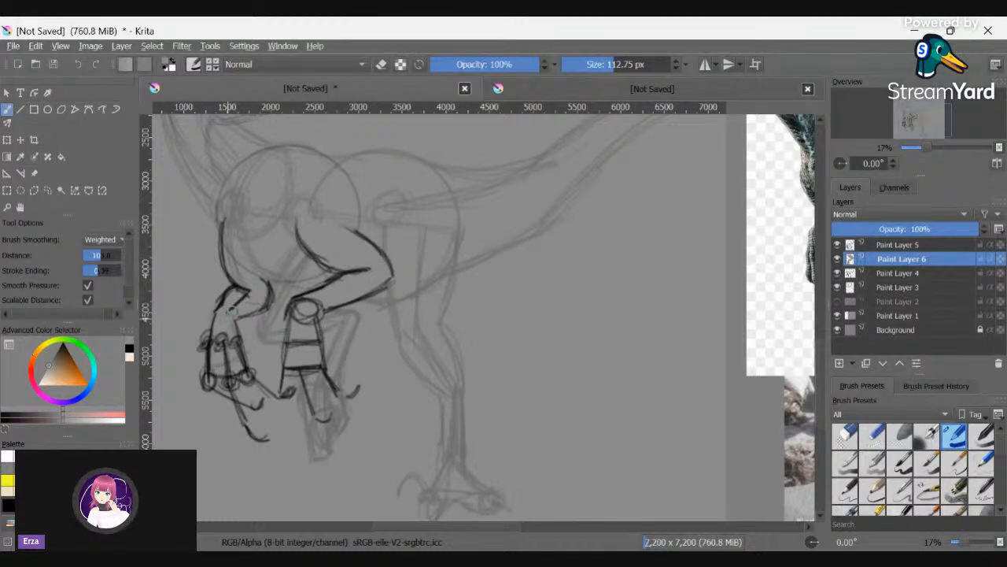
{"action": "mouse_move", "coordinate": [232, 312]}
{"action": "left_mouse_down"}
{"action": "mouse_move", "coordinate": [233, 361]}
{"action": "mouse_move", "coordinate": [220, 353]}
{"action": "left_mouse_up"}
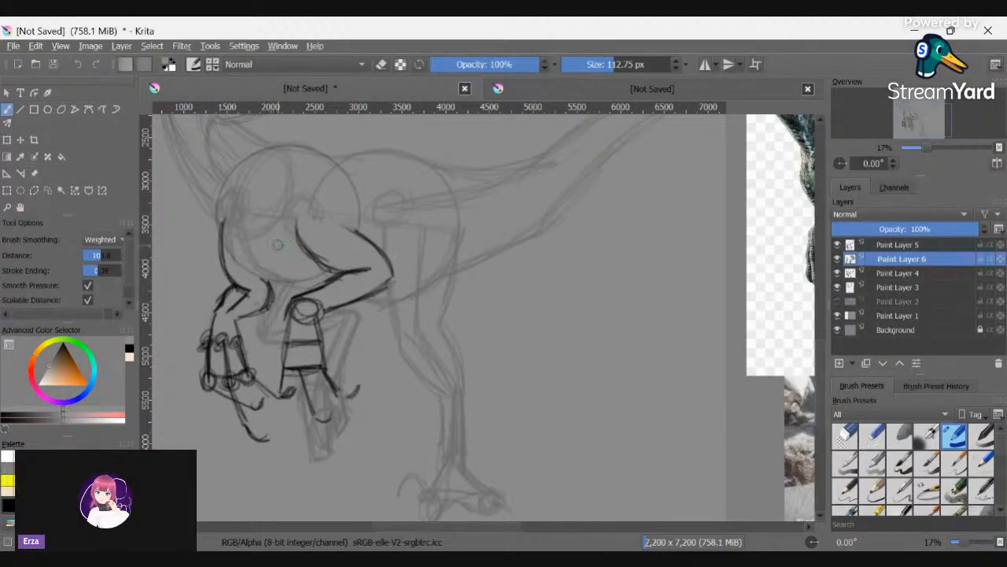
- Cover the overlapping shoulder, chest and hip circles and the upper leg's guide lines with background grey
{"action": "left_click_drag", "start_coordinate": [288, 236], "coordinate": [320, 203]}
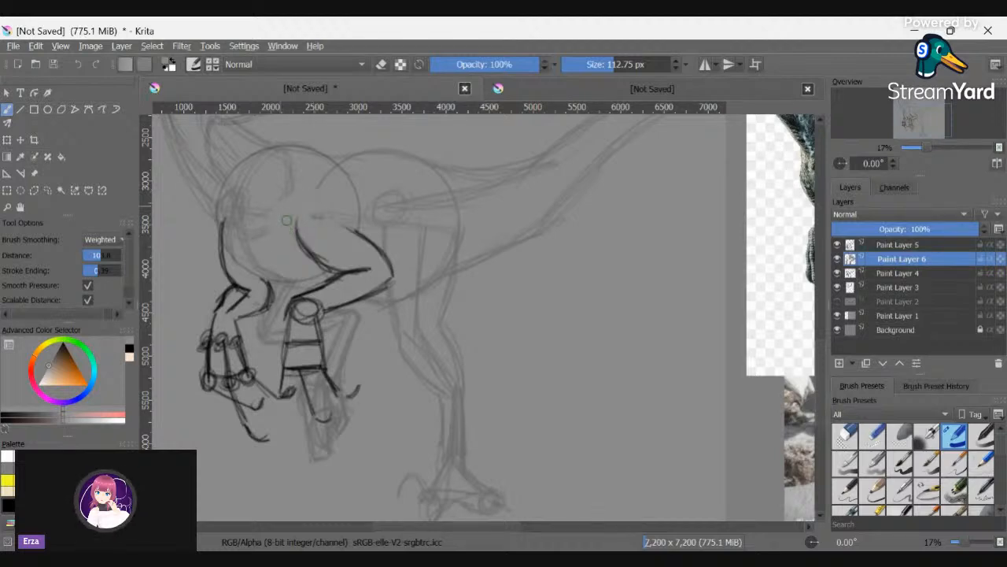
{"action": "key", "text": "ctrl+z"}
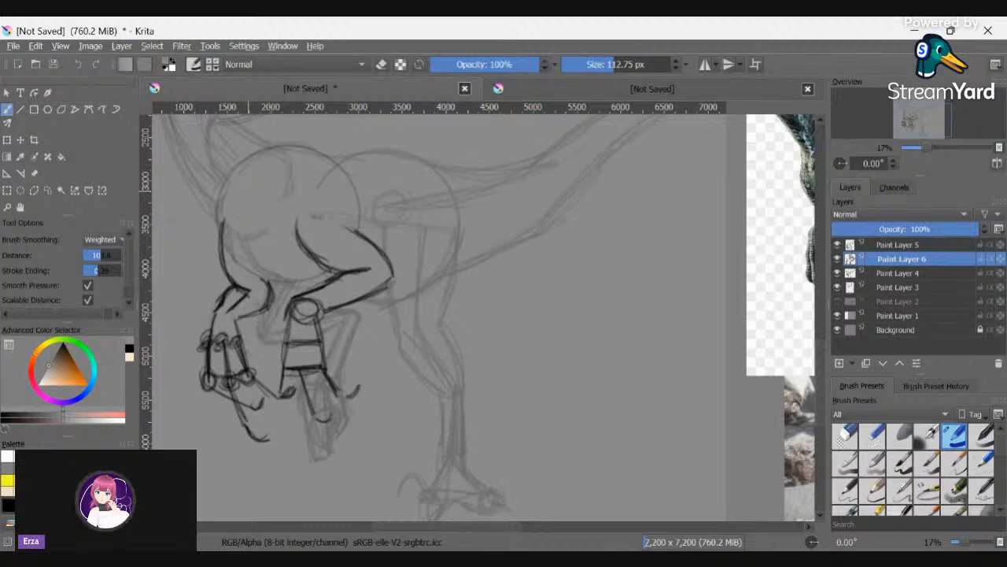
{"action": "left_click_drag", "start_coordinate": [323, 189], "coordinate": [352, 162]}
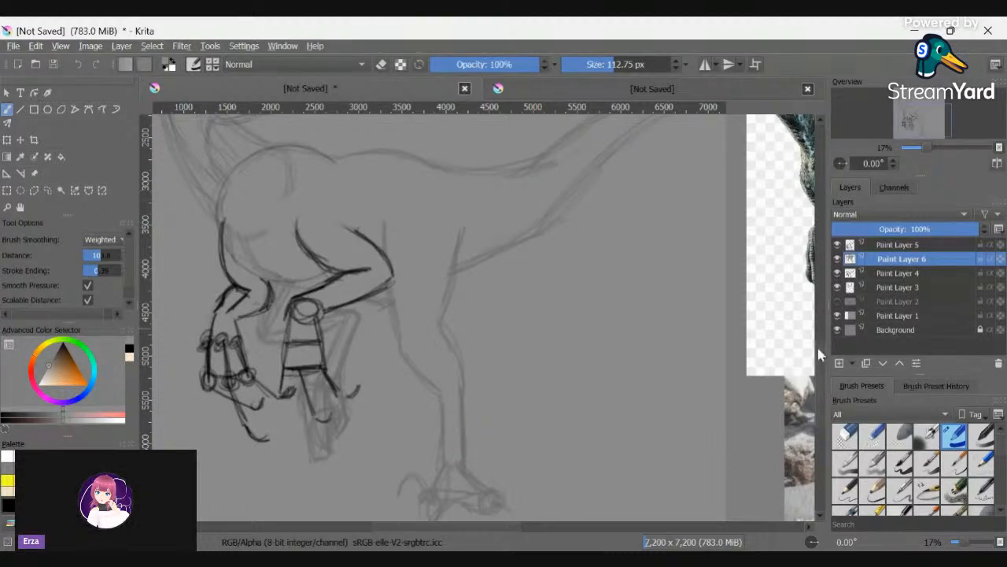
- Paint out the guide lines on the raptor's head and neck and the remaining chest circle
{"action": "scroll", "coordinate": [447, 193], "scroll_direction": "up", "scroll_amount": 5}
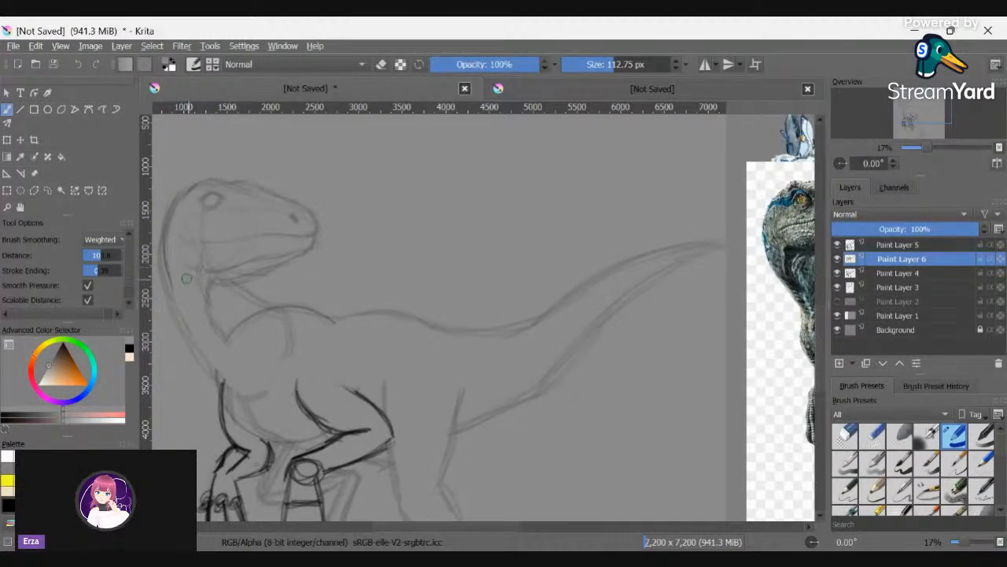
{"action": "left_click_drag", "start_coordinate": [187, 278], "coordinate": [195, 292]}
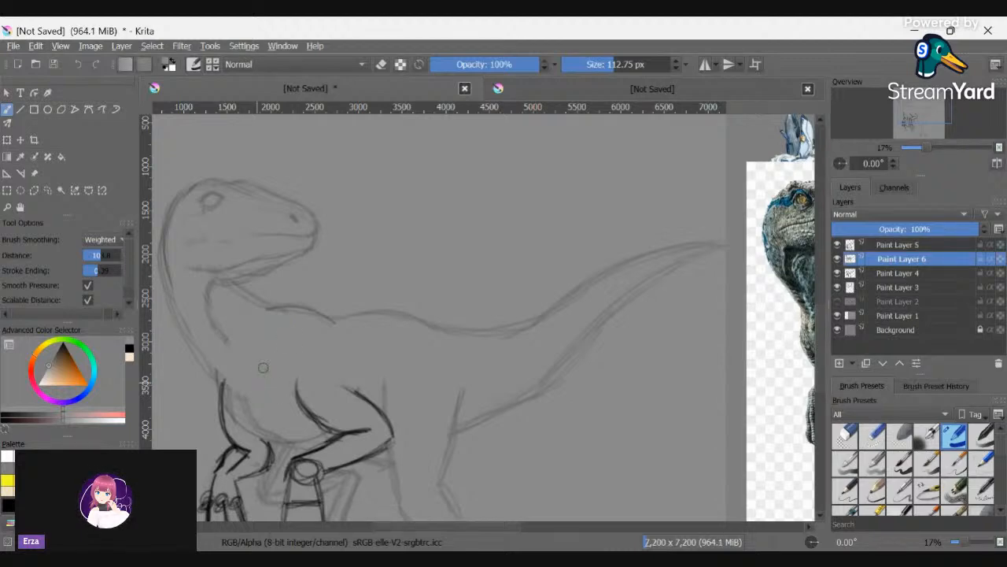
{"action": "scroll", "coordinate": [314, 366], "scroll_direction": "down", "scroll_amount": 2}
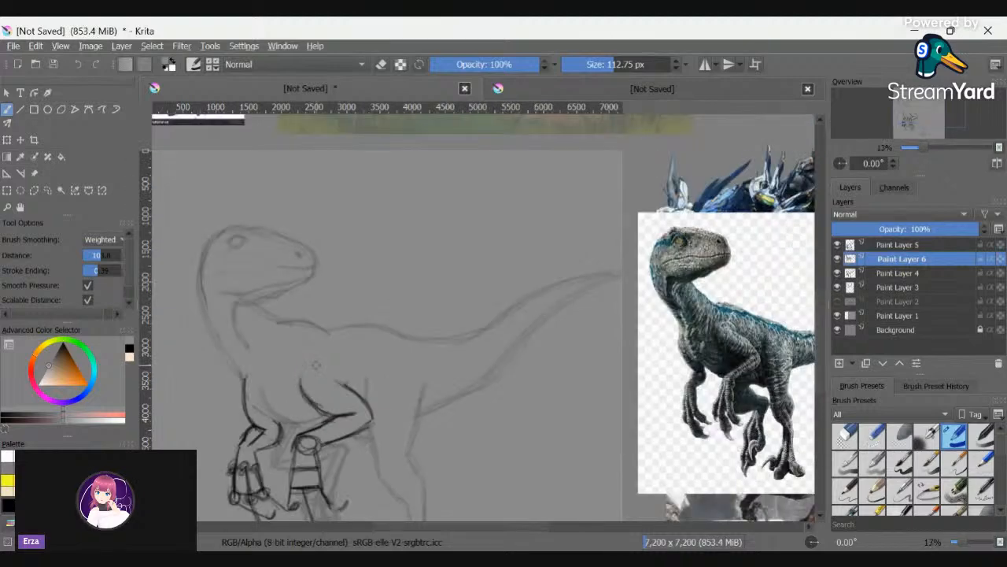
{"action": "left_click_drag", "start_coordinate": [820, 310], "coordinate": [817, 334]}
{"action": "left_click_drag", "start_coordinate": [524, 520], "coordinate": [490, 529]}
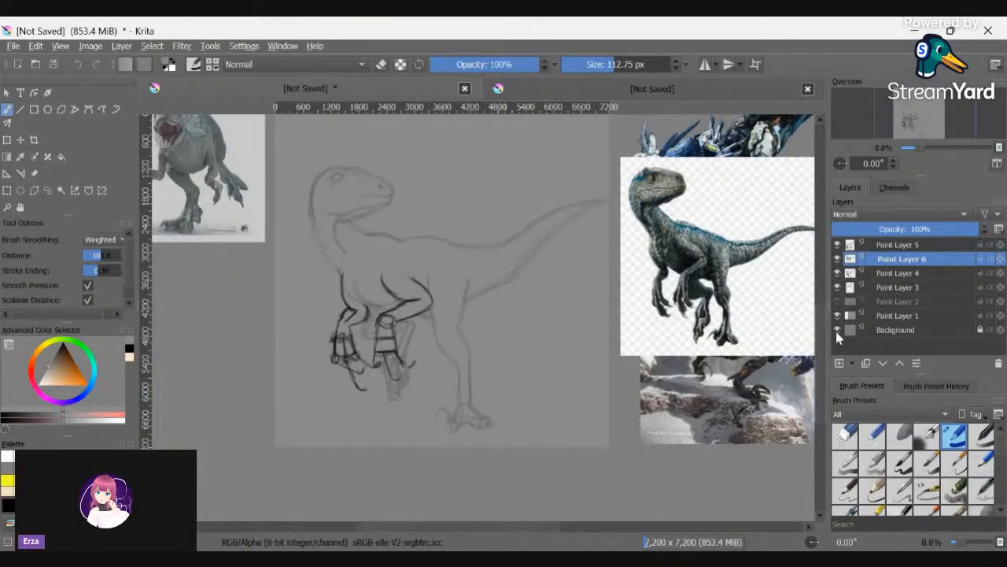
{"action": "left_click_drag", "start_coordinate": [819, 354], "coordinate": [818, 340]}
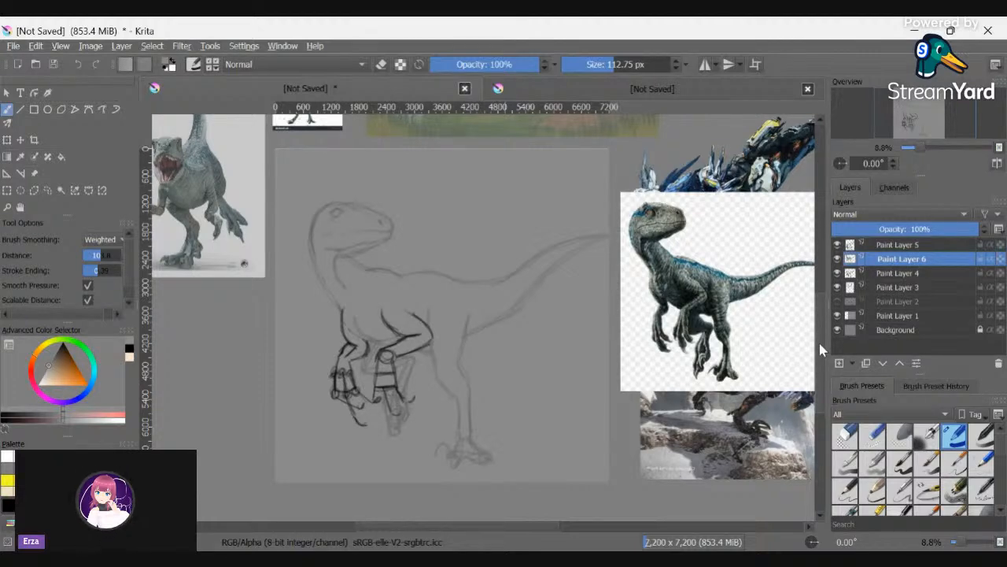
- Create a merged layer from everything visible above Paint Layer 5 and group it with Paint Layers 1 to 6
{"action": "key", "text": "Page_Up"}
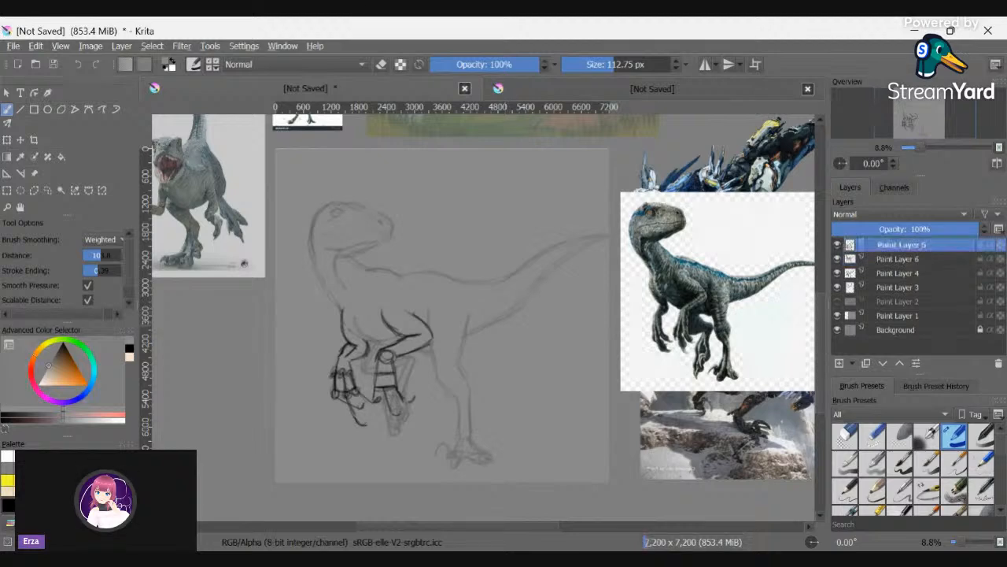
{"action": "key", "text": "shift+alt+e"}
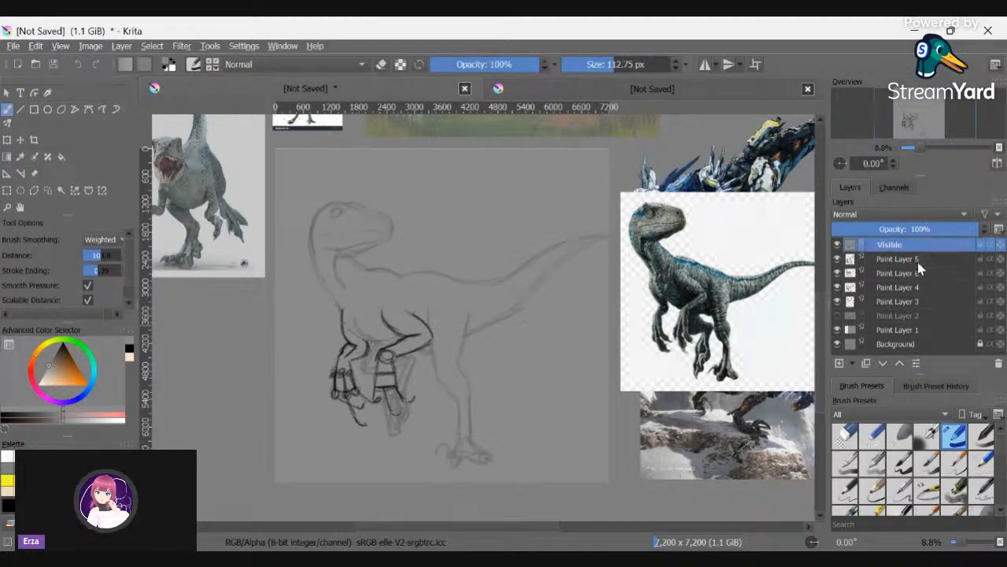
{"action": "left_click", "coordinate": [907, 331]}
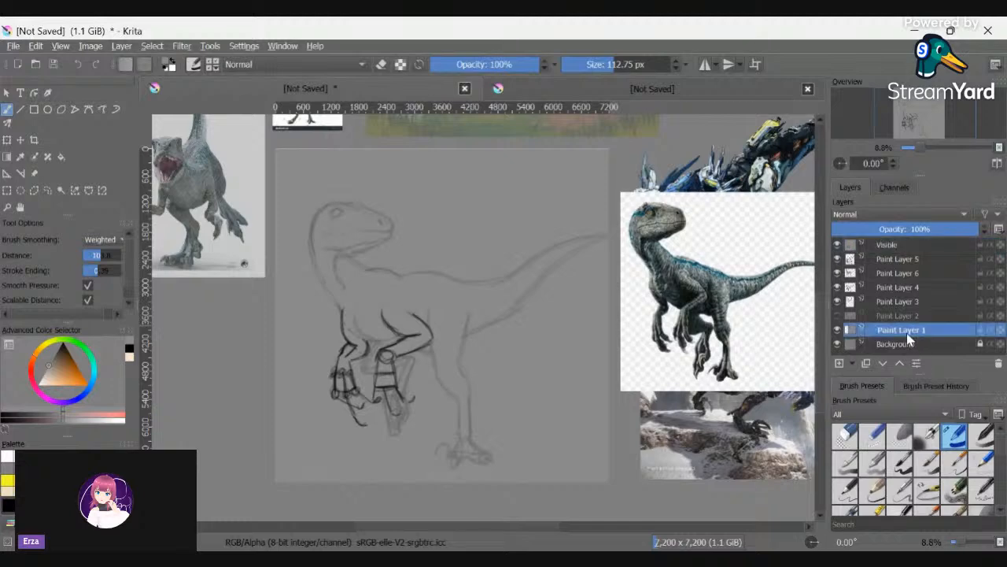
{"action": "left_click", "coordinate": [899, 247]}
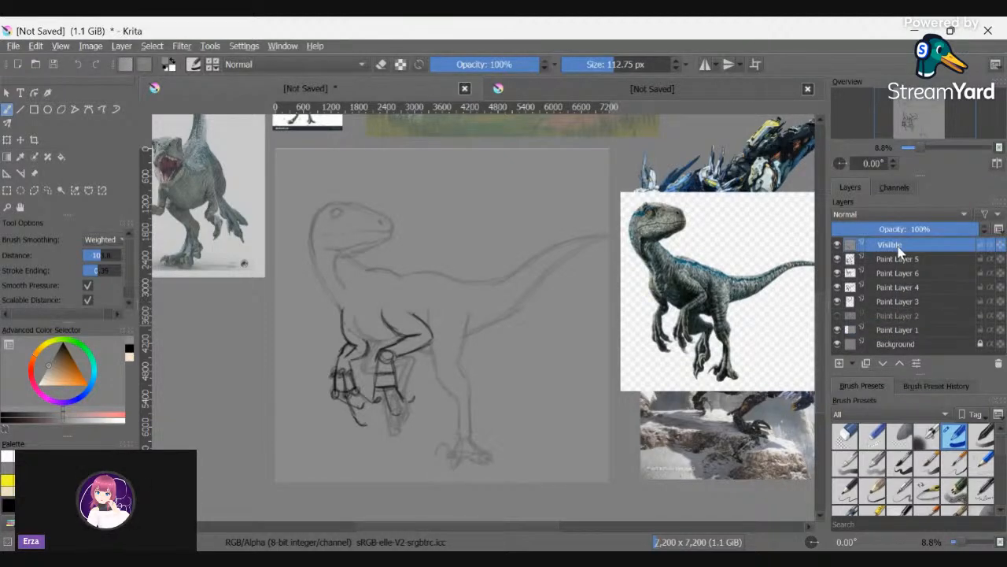
{"action": "left_click", "coordinate": [913, 332], "text": "shift"}
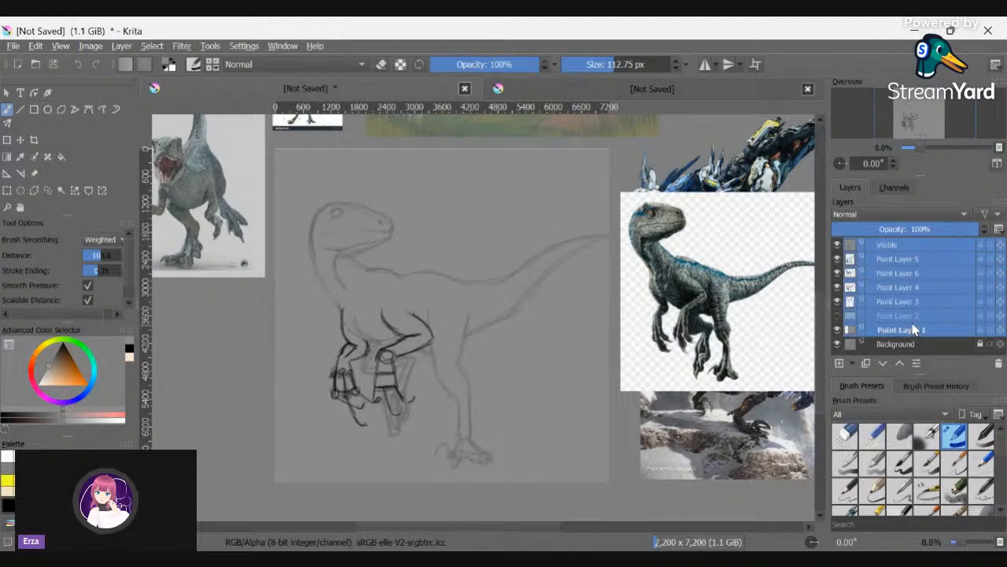
{"action": "key", "text": "ctrl+g"}
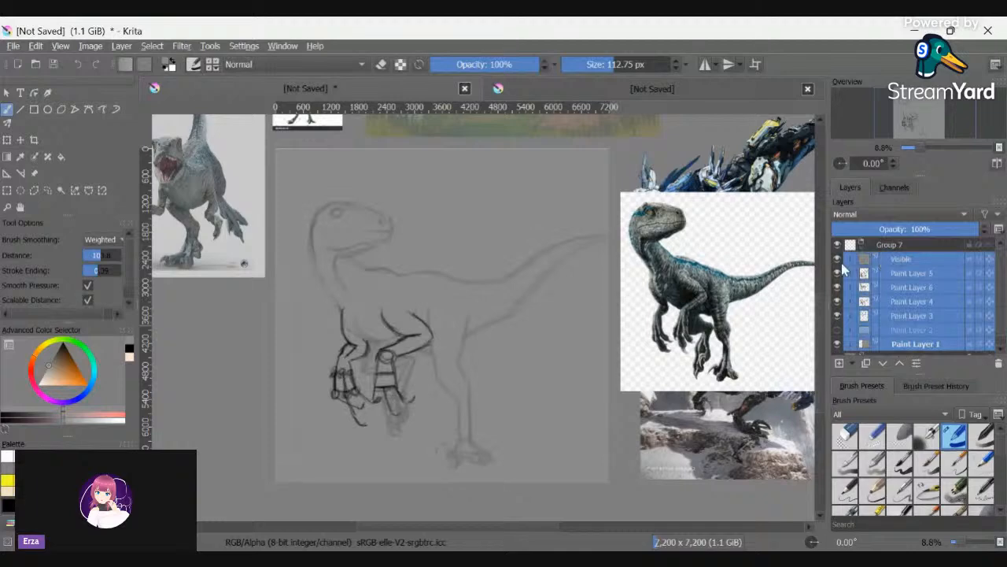
- Collapse the new layer group and lower its opacity to 39%
{"action": "left_click", "coordinate": [860, 244]}
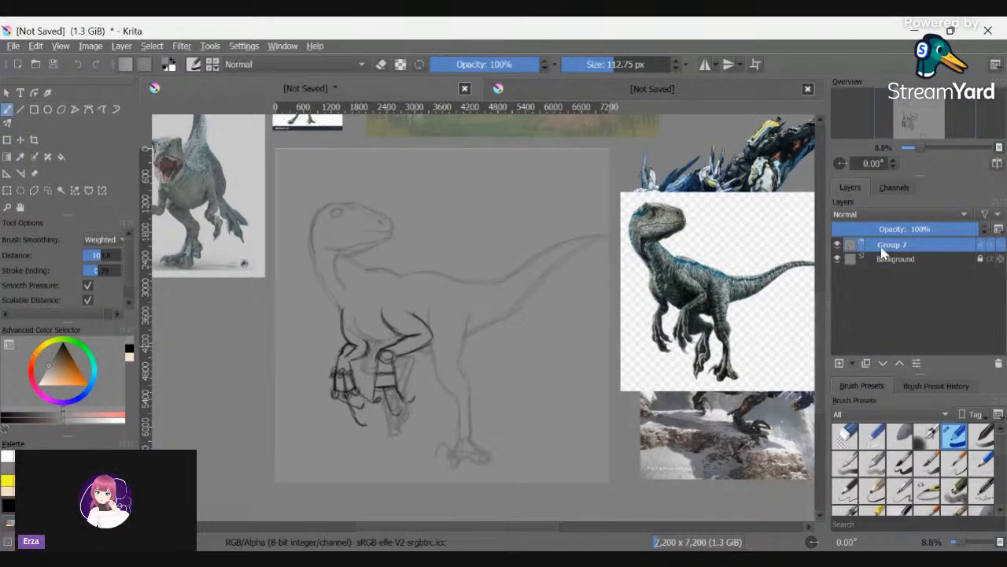
{"action": "left_click", "coordinate": [861, 246]}
{"action": "left_click", "coordinate": [906, 273]}
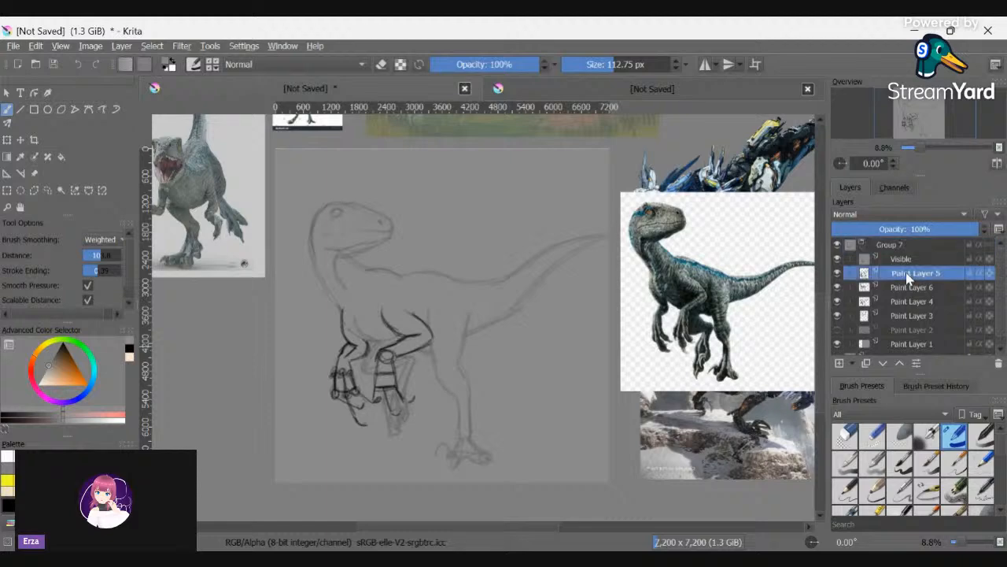
{"action": "left_click", "coordinate": [861, 244]}
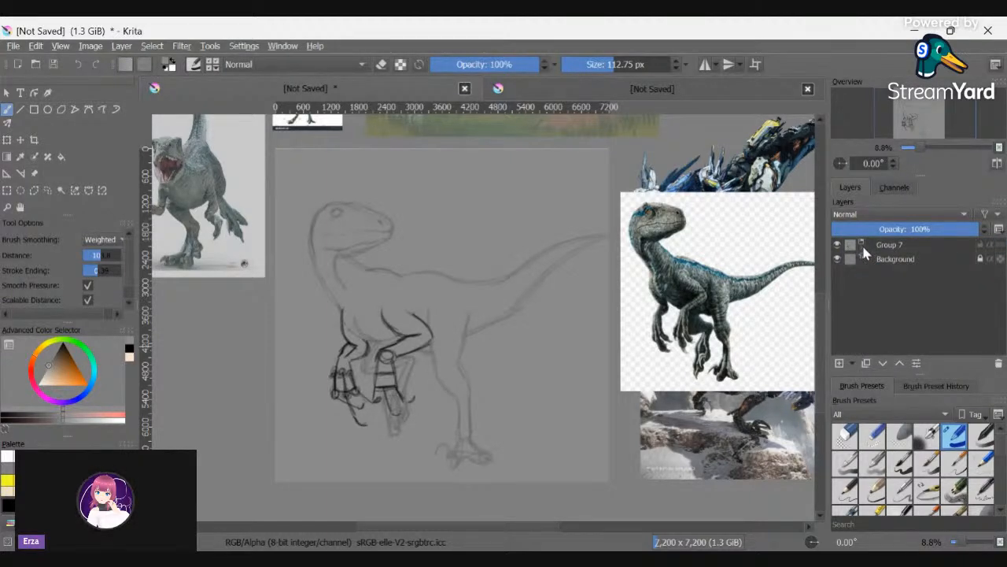
{"action": "left_click", "coordinate": [861, 244]}
{"action": "left_click", "coordinate": [861, 244]}
{"action": "left_click_drag", "start_coordinate": [877, 228], "coordinate": [869, 229]}
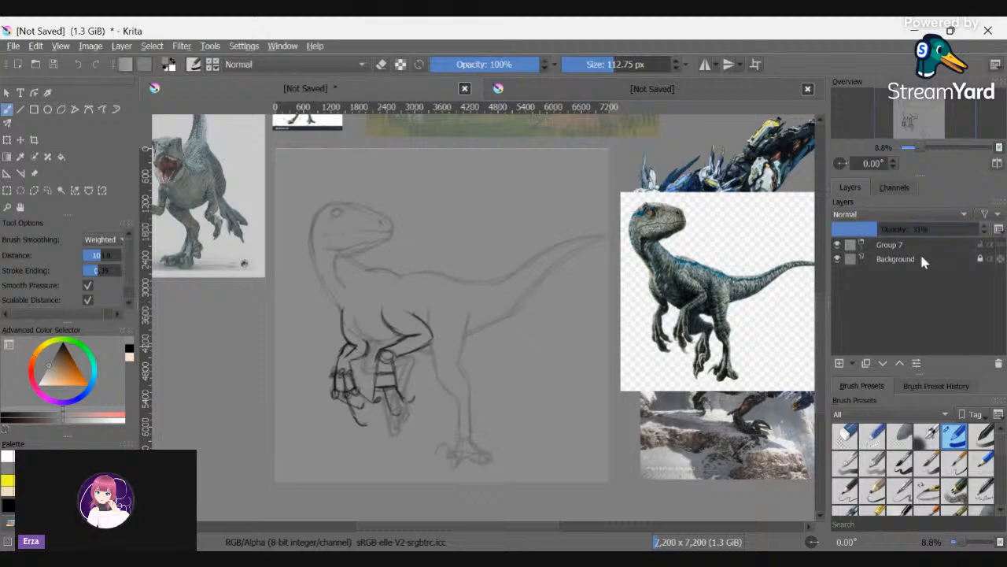
{"action": "left_click", "coordinate": [876, 247]}
{"action": "left_click", "coordinate": [870, 229]}
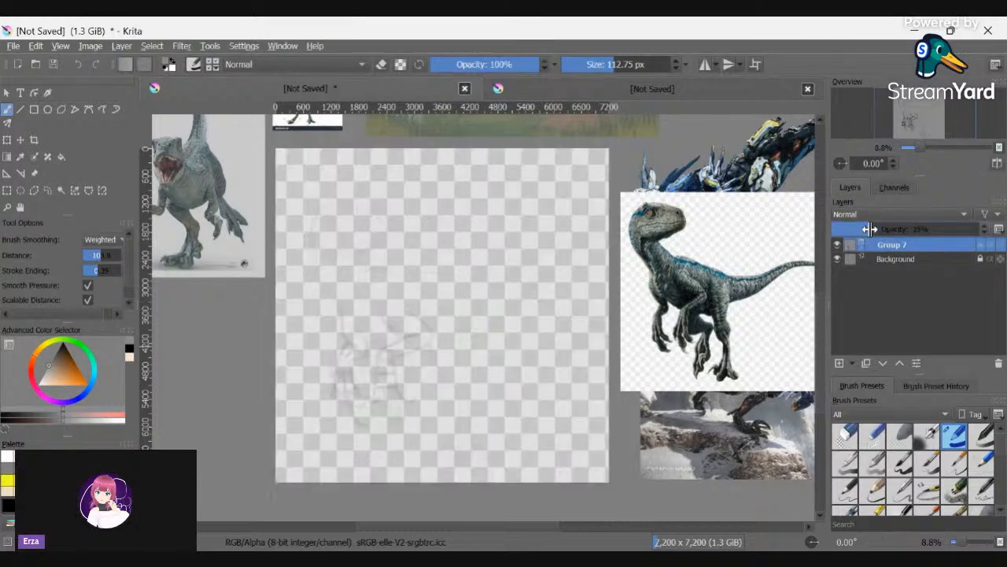
{"action": "left_click", "coordinate": [890, 229]}
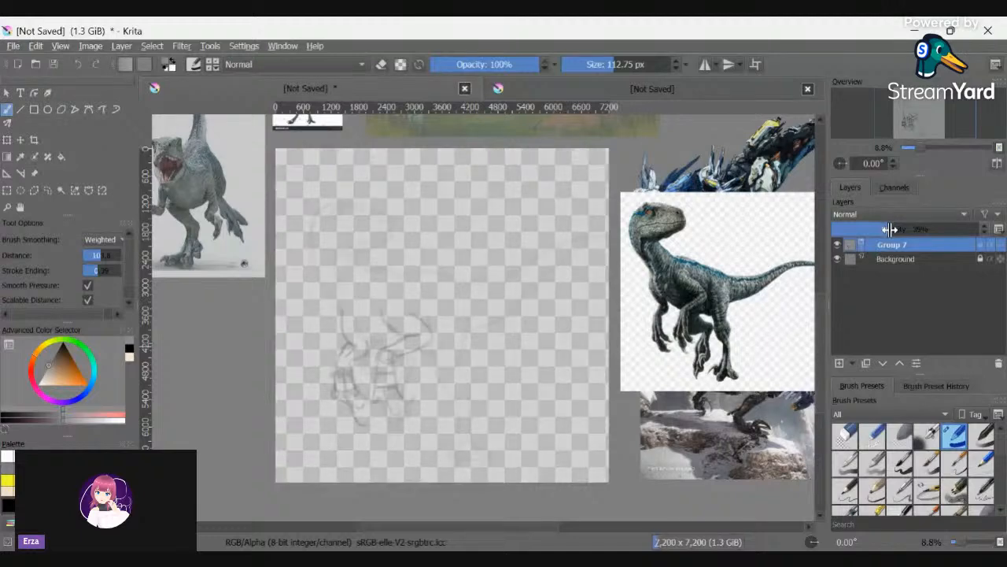
- Add a paint layer between the group and the Background layer and fill it with background grey
{"action": "left_click", "coordinate": [889, 264]}
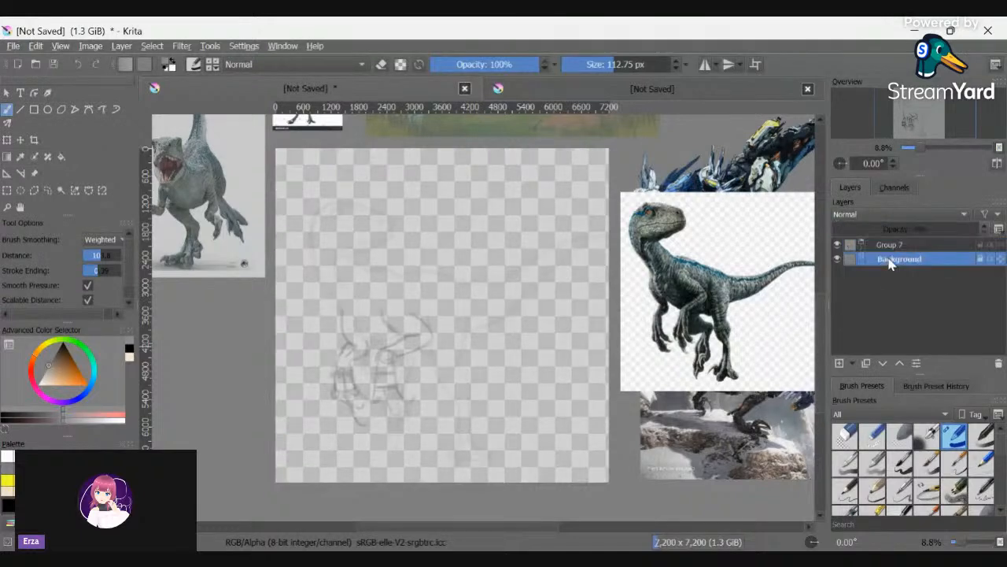
{"action": "left_click", "coordinate": [839, 363]}
{"action": "left_click", "coordinate": [61, 156]}
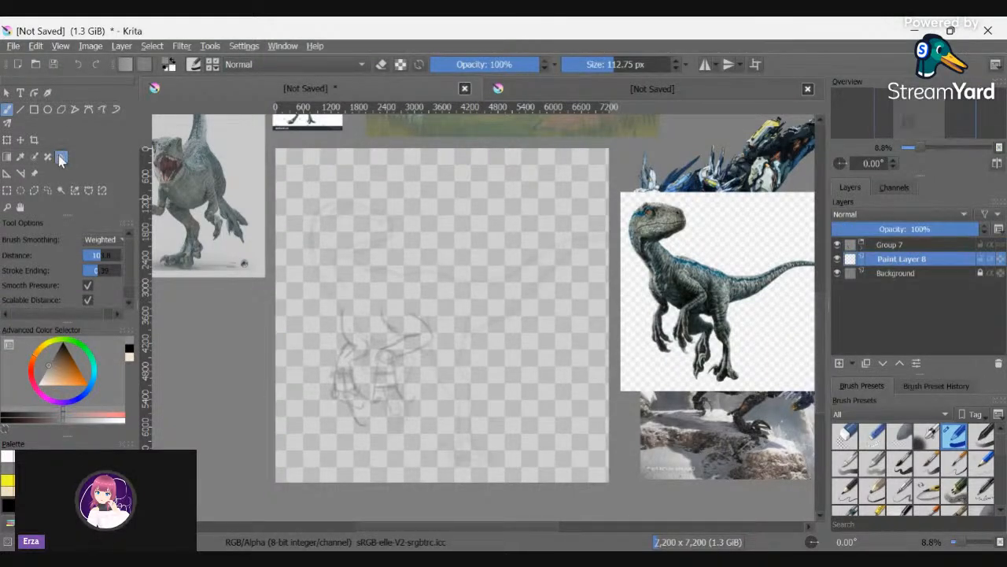
{"action": "left_click", "coordinate": [470, 313]}
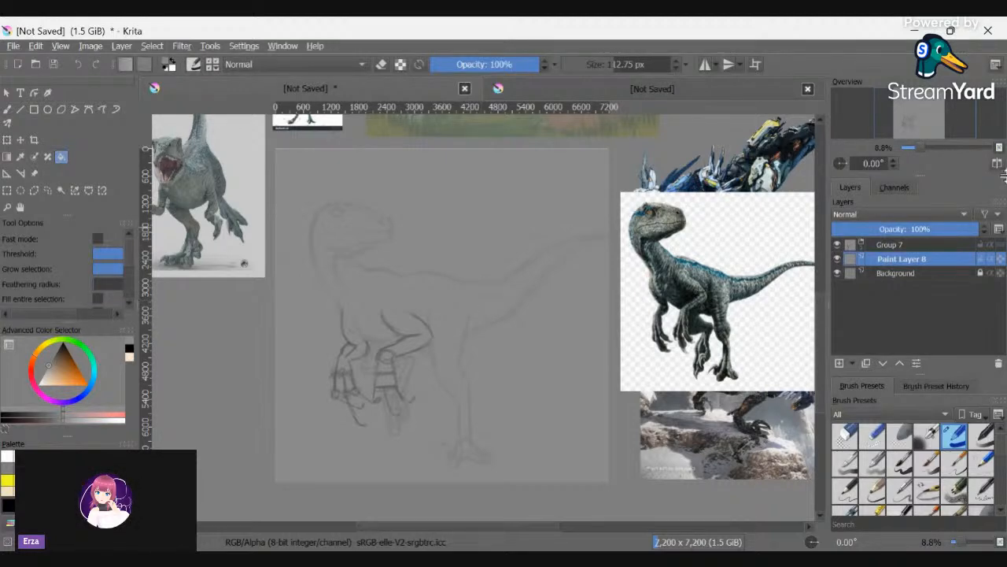
- Reselect the sketch group and set up a black sketching brush sized 55.59 px
{"action": "key", "text": "Page_Up"}
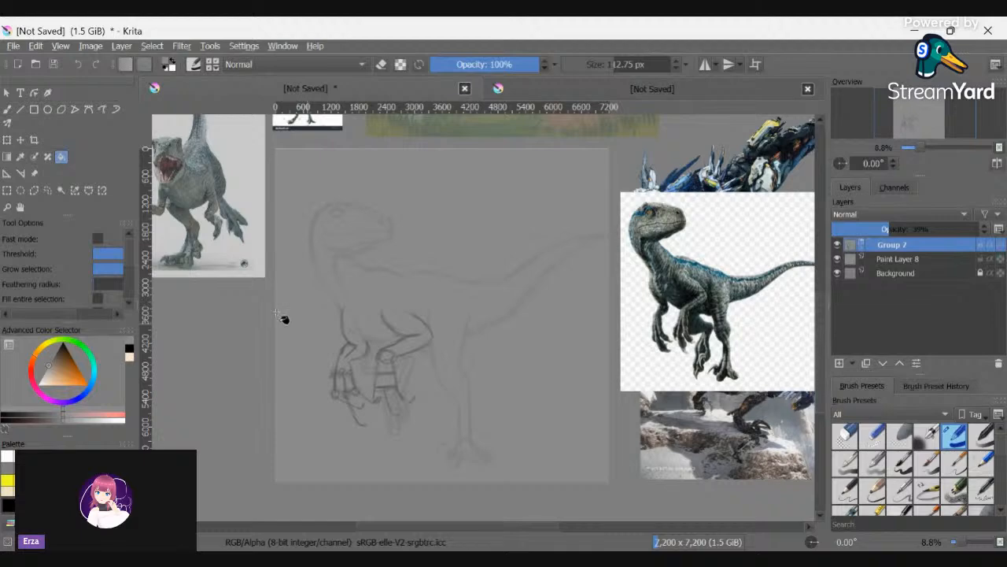
{"action": "left_click", "coordinate": [7, 109]}
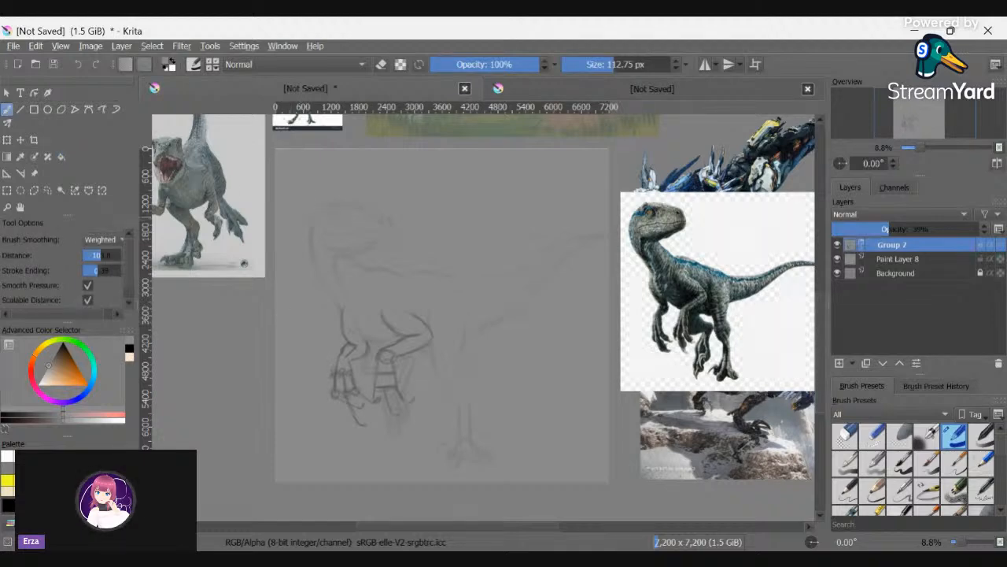
{"action": "scroll", "coordinate": [897, 488], "scroll_direction": "down", "scroll_amount": 1}
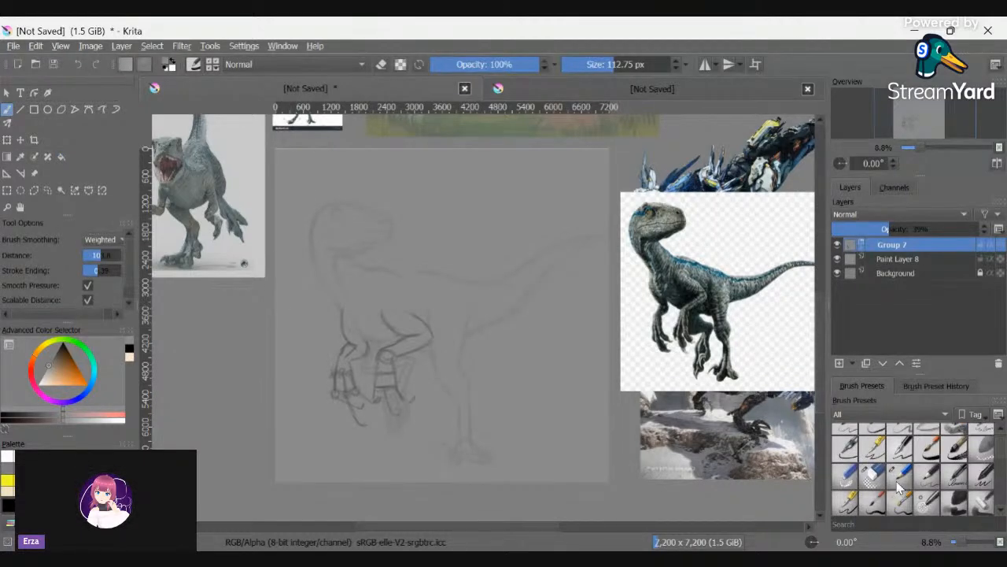
{"action": "left_click", "coordinate": [899, 477]}
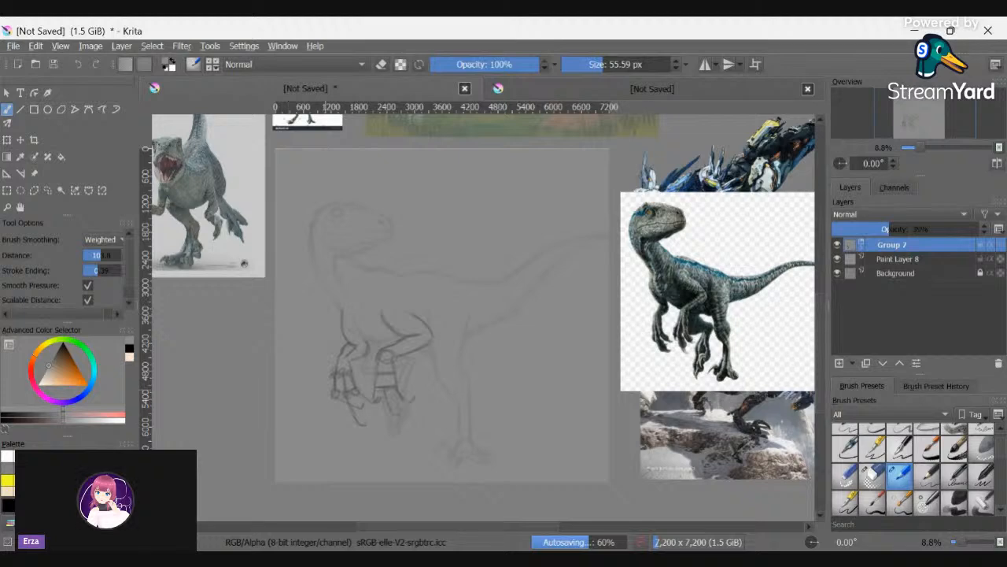
{"action": "left_click", "coordinate": [129, 351]}
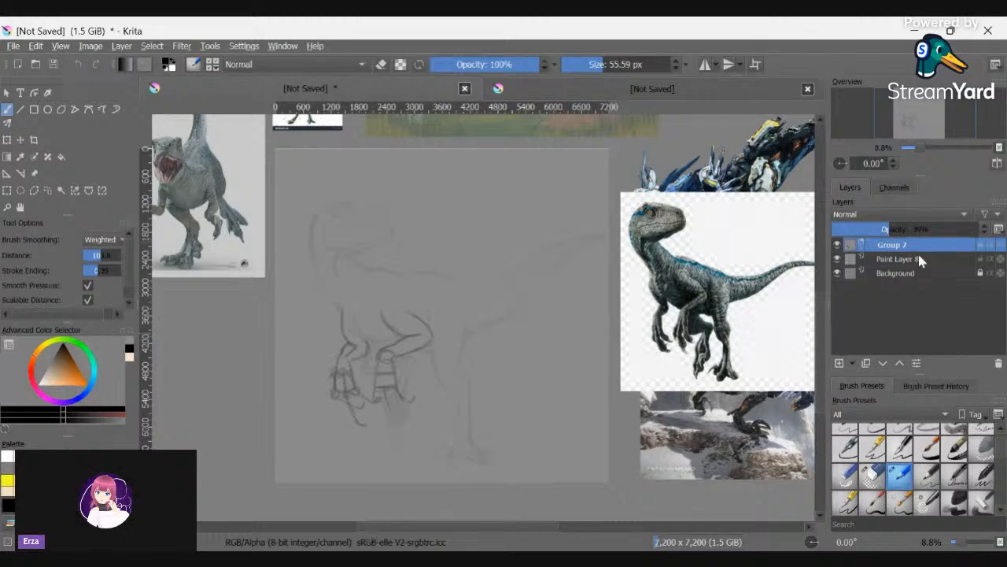
- Scale the faded raptor sketch group down and move it toward the canvas's upper left
{"action": "left_click", "coordinate": [9, 142]}
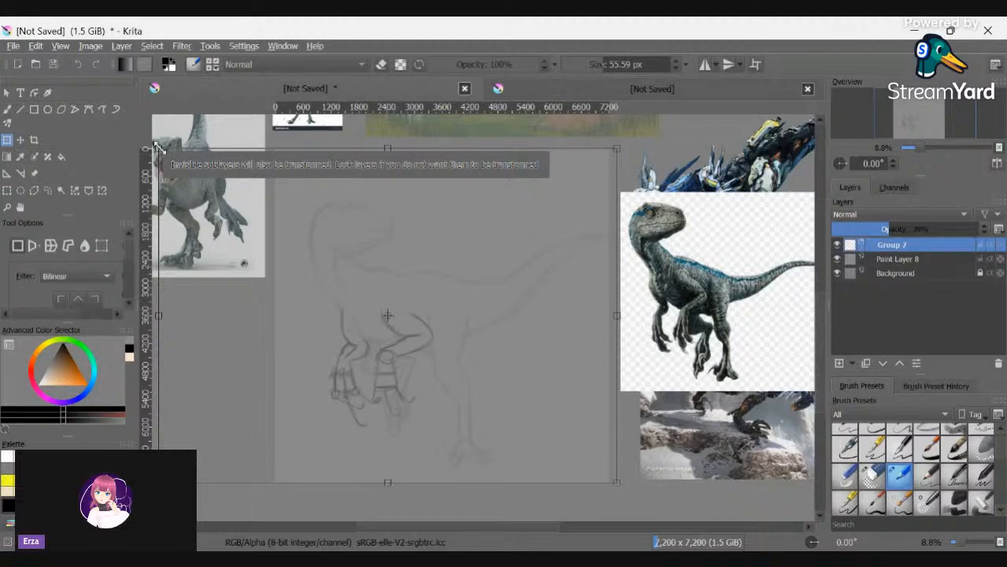
{"action": "left_click_drag", "start_coordinate": [156, 147], "coordinate": [214, 208]}
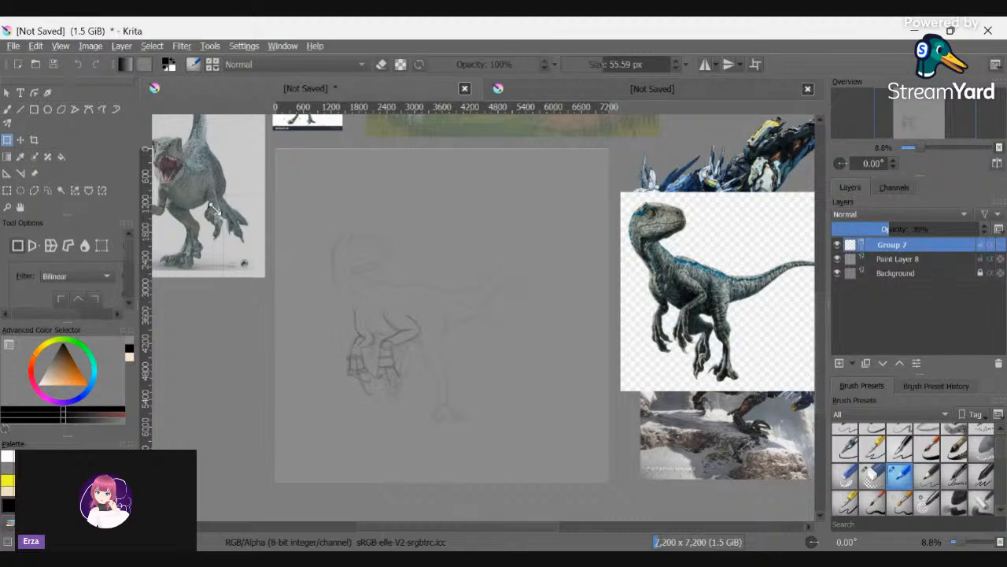
{"action": "left_click_drag", "start_coordinate": [502, 375], "coordinate": [486, 347]}
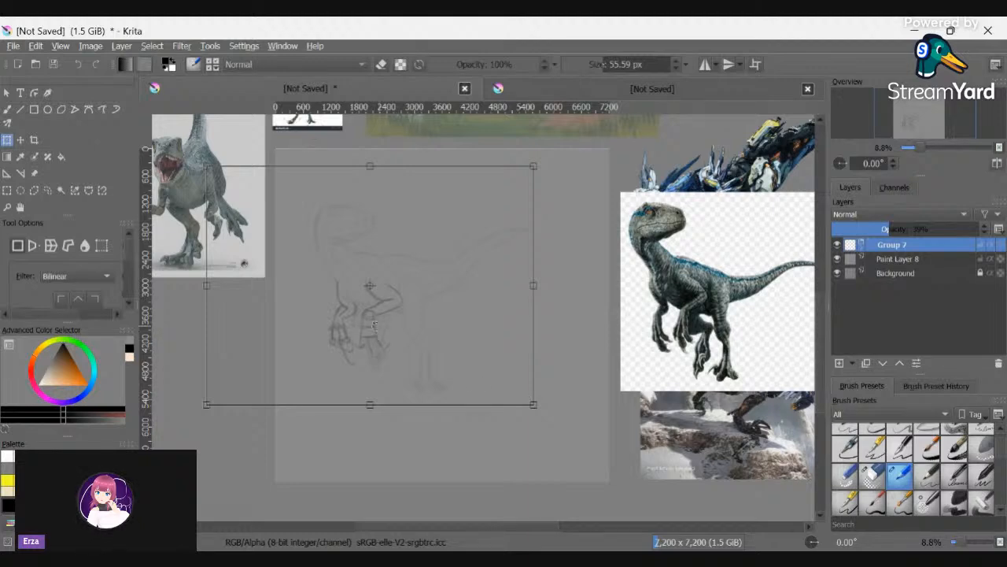
{"action": "key", "text": "Return"}
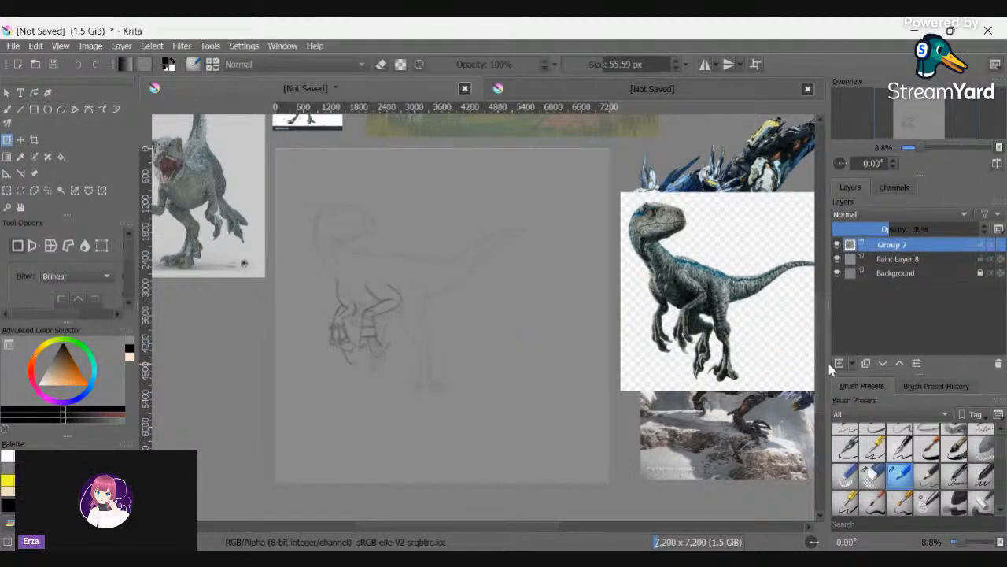
- Add a paint layer above the group and draw a tilted black ellipse across the raptor's neck base and front of the chest
{"action": "left_click", "coordinate": [529, 351]}
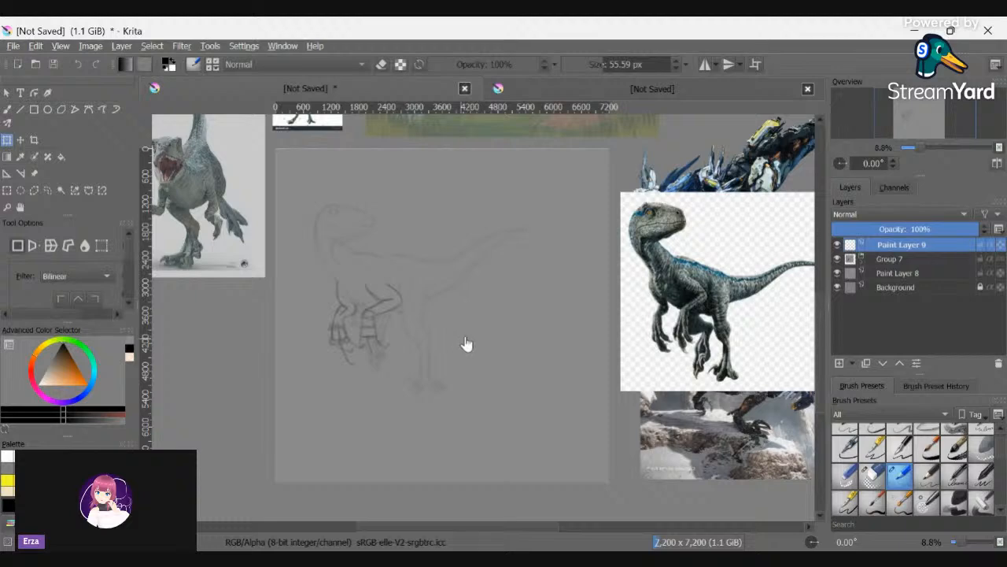
{"action": "left_click", "coordinate": [7, 112]}
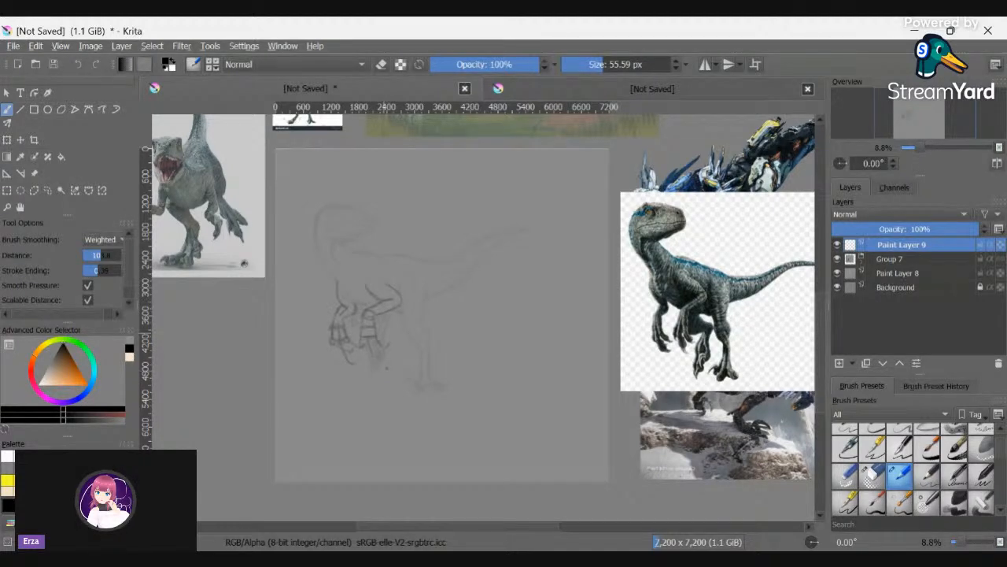
{"action": "scroll", "coordinate": [335, 212], "scroll_direction": "up", "scroll_amount": 1}
{"action": "scroll", "coordinate": [346, 216], "scroll_direction": "up", "scroll_amount": 2}
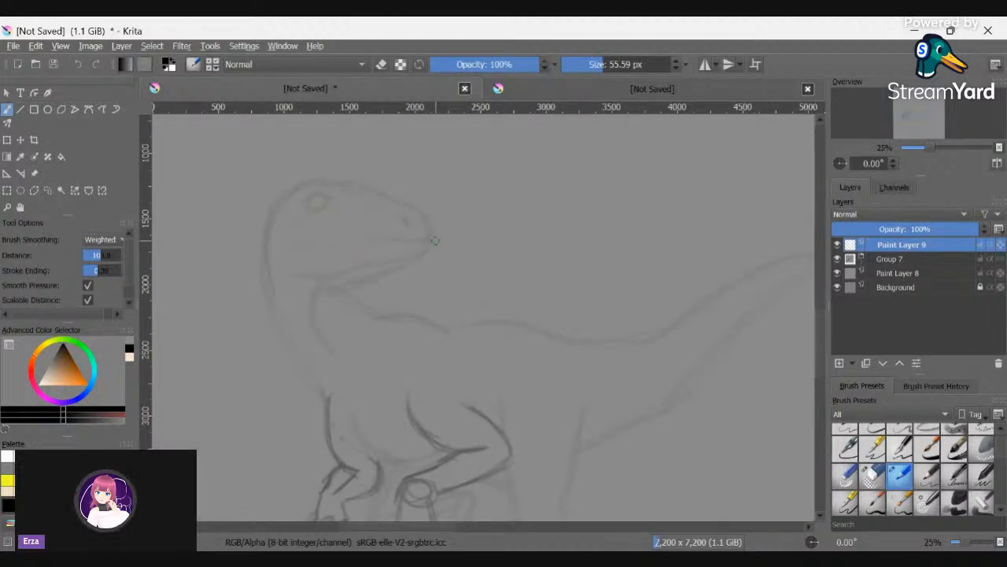
{"action": "scroll", "coordinate": [417, 538], "scroll_direction": "right", "scroll_amount": 3}
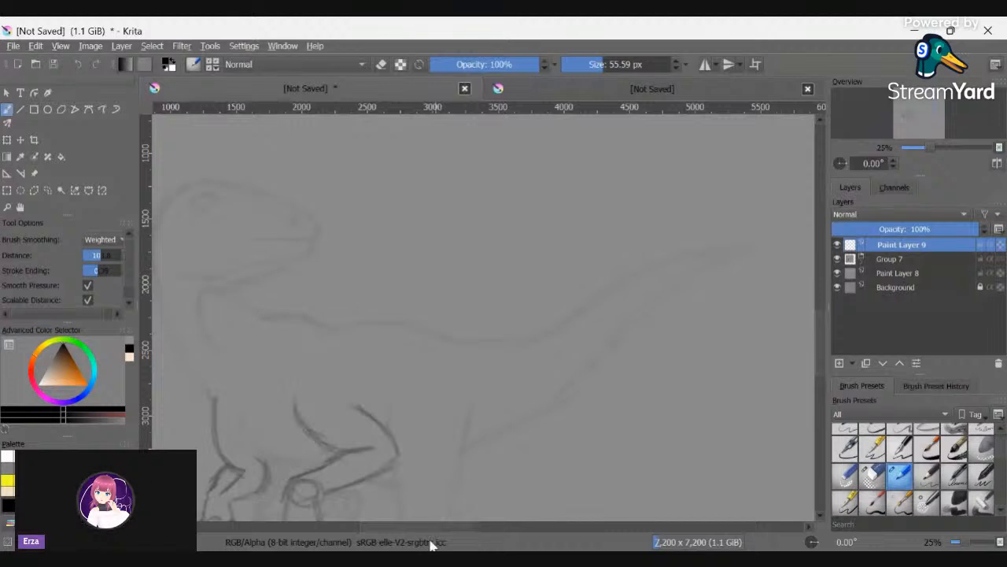
{"action": "scroll", "coordinate": [417, 537], "scroll_direction": "left", "scroll_amount": 4}
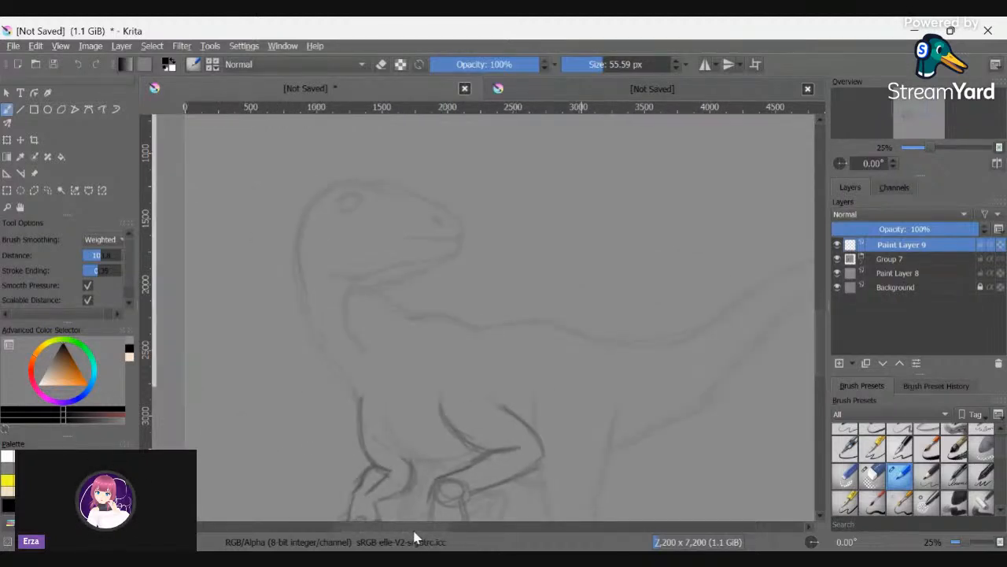
{"action": "scroll", "coordinate": [416, 538], "scroll_direction": "right", "scroll_amount": 1}
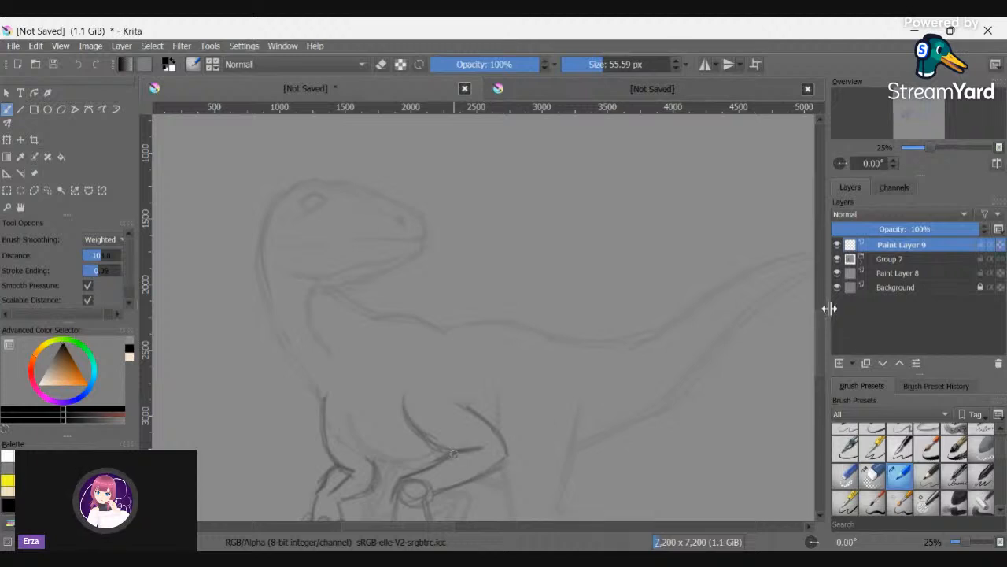
{"action": "scroll", "coordinate": [823, 333], "scroll_direction": "down", "scroll_amount": 2}
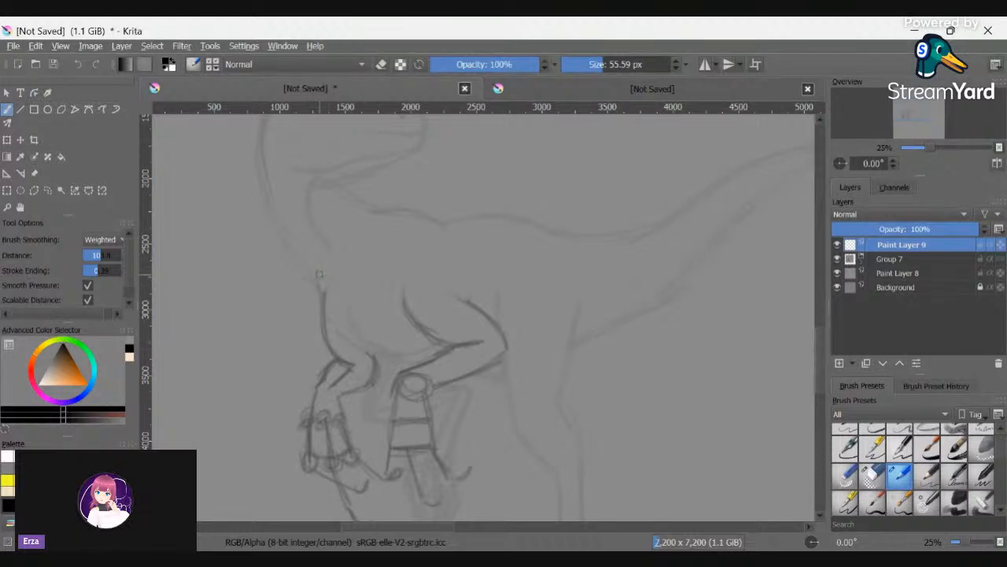
{"action": "mouse_move", "coordinate": [323, 291]}
{"action": "left_mouse_down"}
{"action": "mouse_move", "coordinate": [361, 307]}
{"action": "mouse_move", "coordinate": [396, 258]}
{"action": "left_mouse_up"}
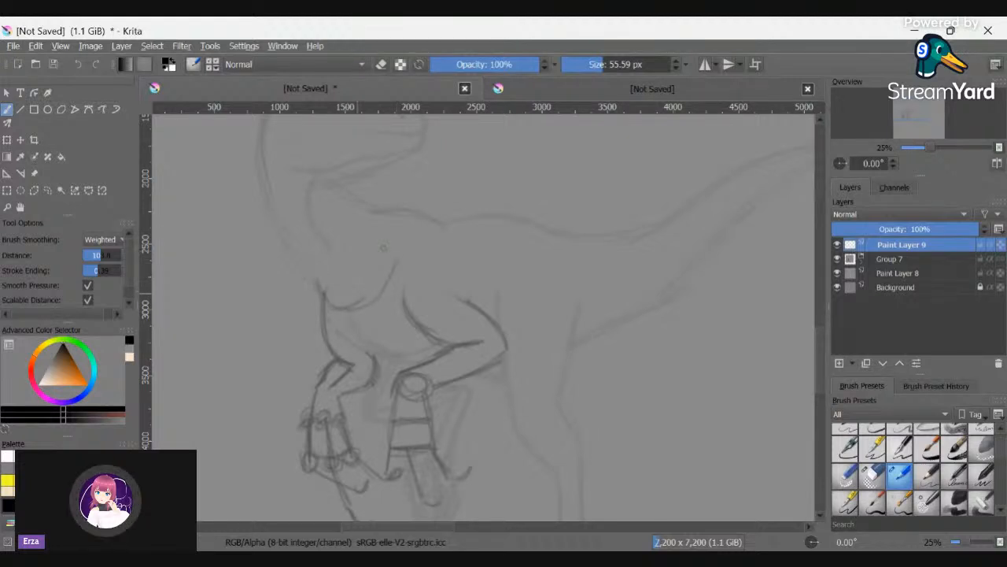
{"action": "left_click_drag", "start_coordinate": [383, 224], "coordinate": [395, 285]}
{"action": "mouse_move", "coordinate": [400, 246]}
{"action": "left_mouse_down"}
{"action": "mouse_move", "coordinate": [380, 294]}
{"action": "mouse_move", "coordinate": [321, 299]}
{"action": "mouse_move", "coordinate": [377, 298]}
{"action": "left_mouse_up"}
{"action": "left_click_drag", "start_coordinate": [379, 211], "coordinate": [391, 270]}
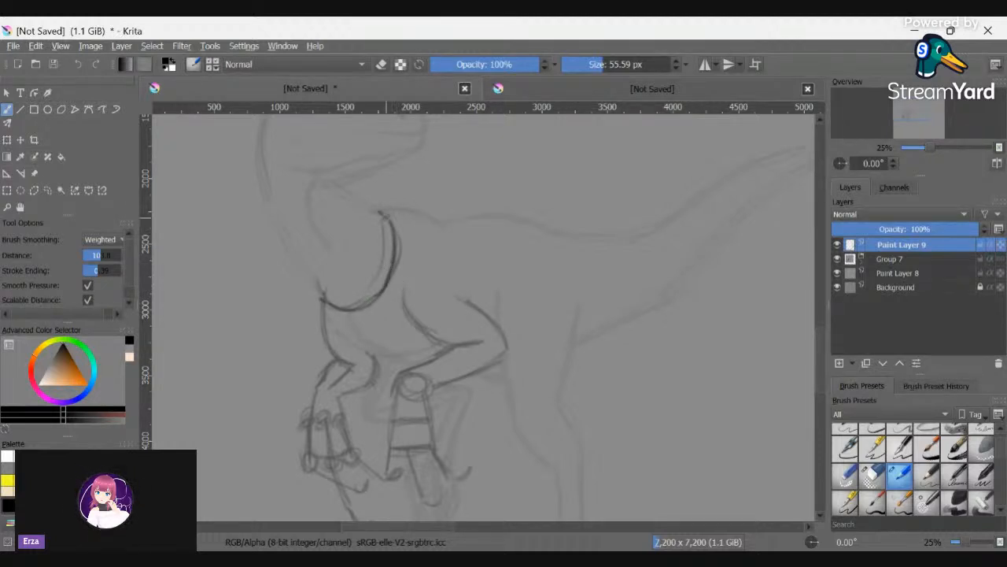
{"action": "mouse_move", "coordinate": [381, 214]}
{"action": "left_mouse_down"}
{"action": "mouse_move", "coordinate": [322, 292]}
{"action": "mouse_move", "coordinate": [394, 234]}
{"action": "mouse_move", "coordinate": [329, 277]}
{"action": "mouse_move", "coordinate": [345, 312]}
{"action": "mouse_move", "coordinate": [388, 289]}
{"action": "left_mouse_up"}
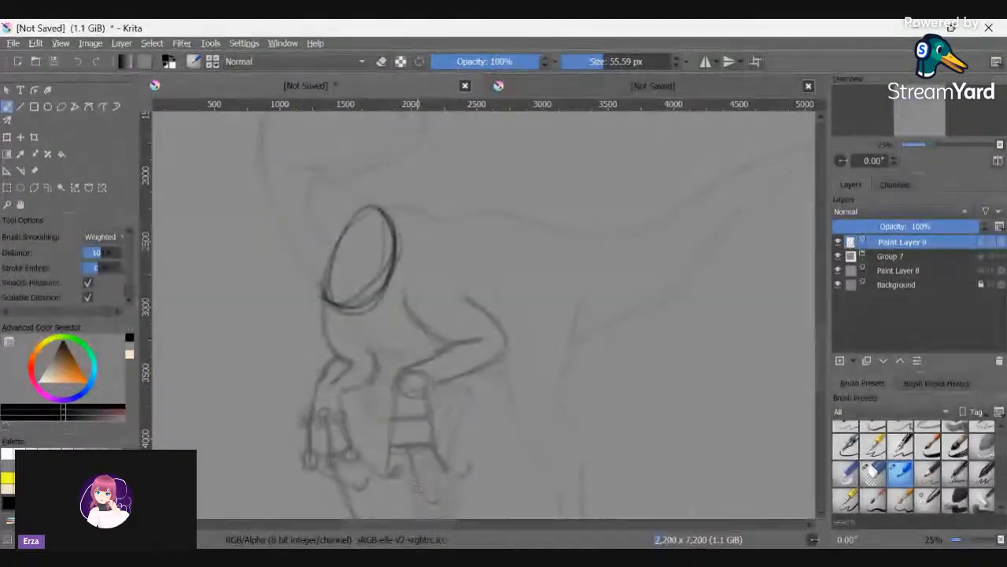
- Paste the reference photo of a walking man in a suit with As Web colors and scale it up to about the raptor's height
{"action": "right_click", "coordinate": [703, 348]}
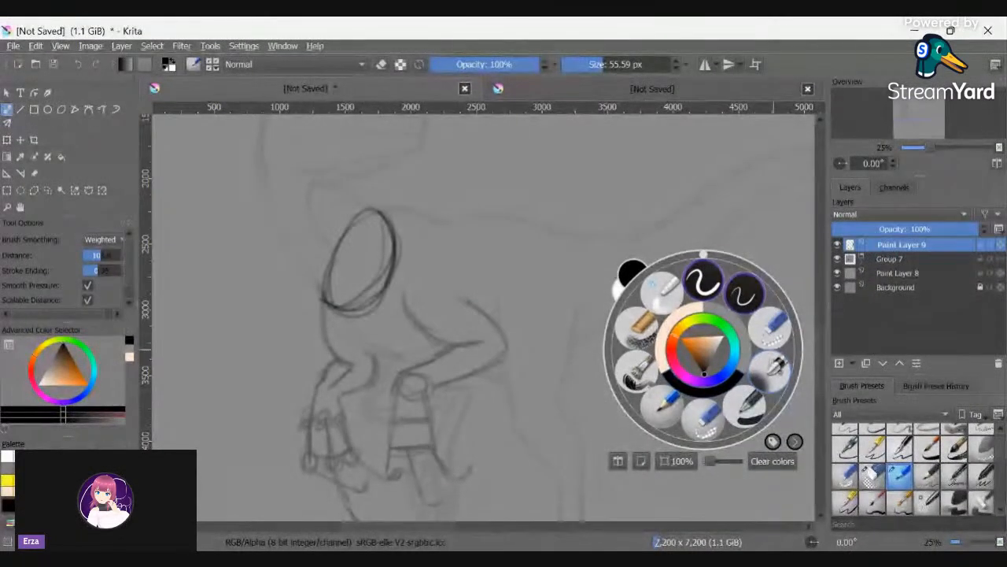
{"action": "left_click", "coordinate": [539, 199]}
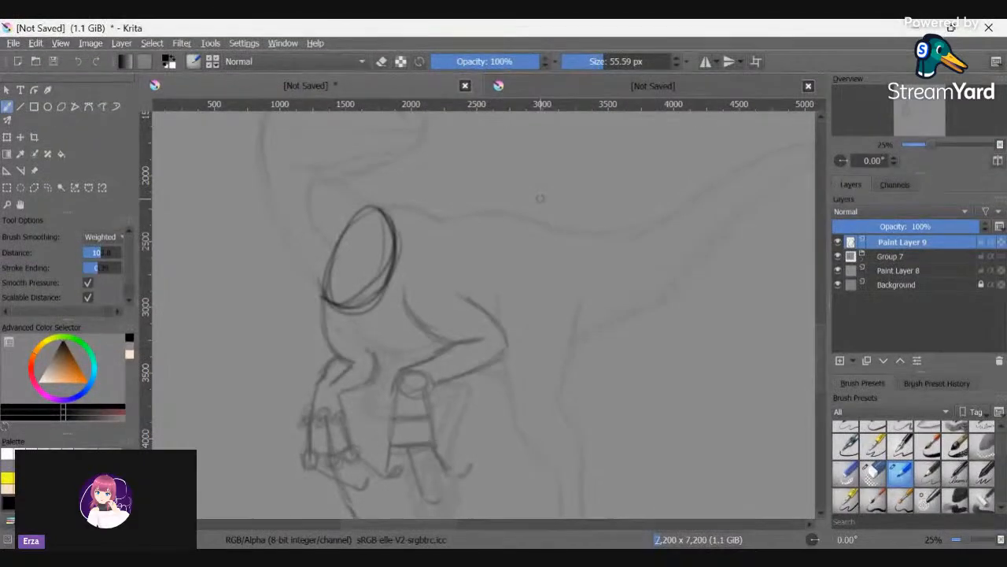
{"action": "key", "text": "ctrl+v"}
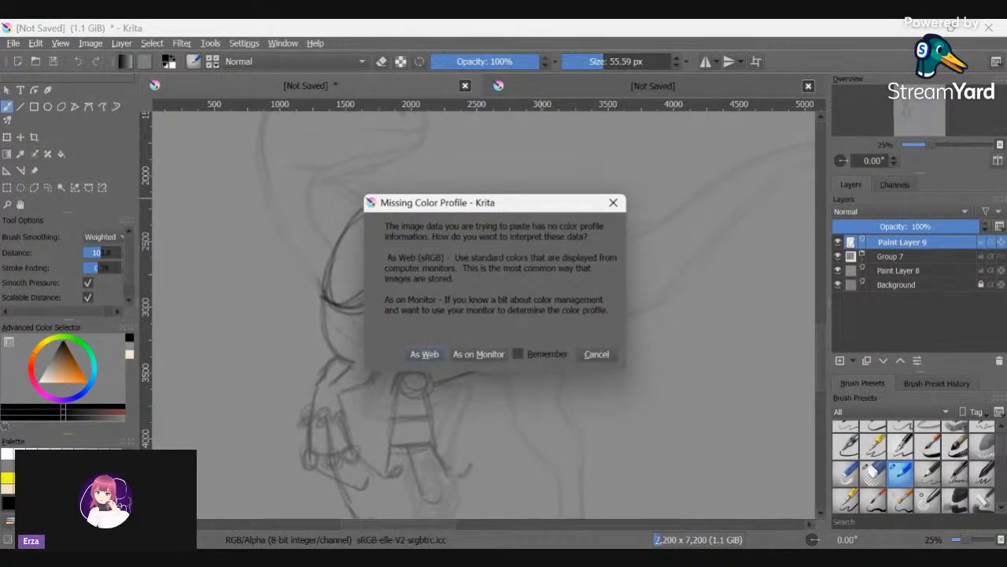
{"action": "key", "text": "Return"}
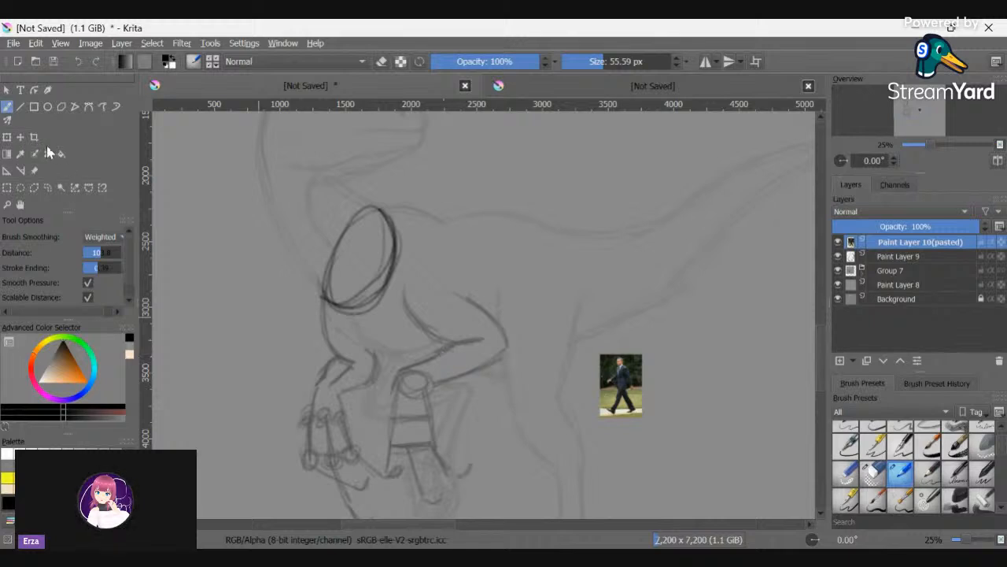
{"action": "left_click", "coordinate": [21, 138]}
{"action": "left_click", "coordinate": [7, 138]}
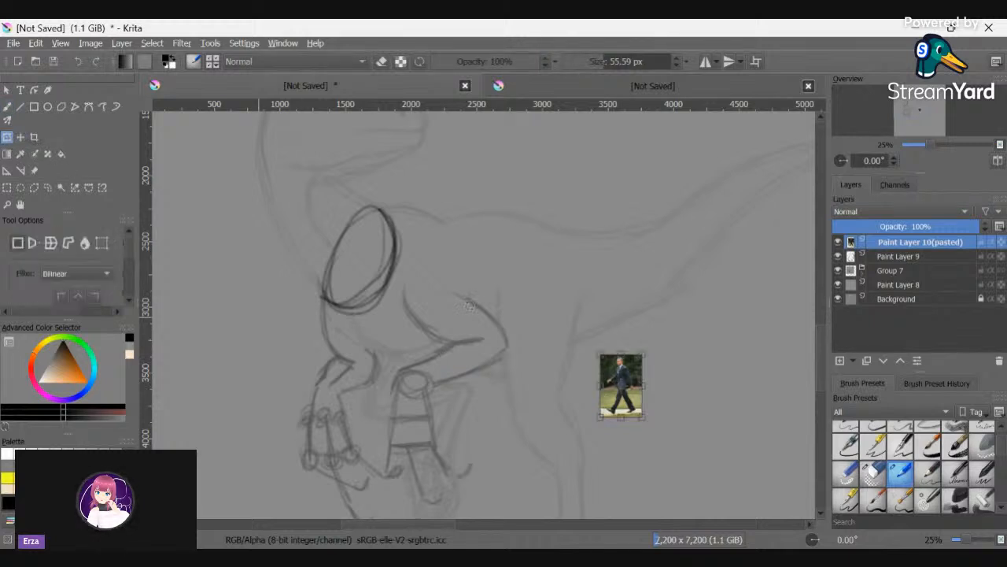
{"action": "left_click_drag", "start_coordinate": [641, 351], "coordinate": [770, 145]}
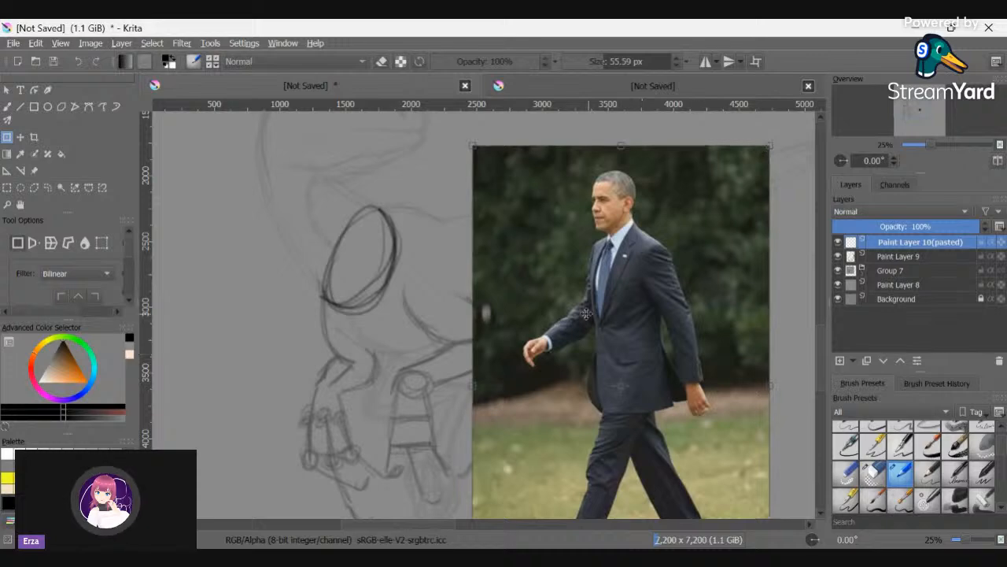
- Move the pasted photo to the canvas's right side, clear of the raptor's body
{"action": "scroll", "coordinate": [669, 268], "scroll_direction": "down", "scroll_amount": 4}
{"action": "left_click_drag", "start_coordinate": [698, 319], "coordinate": [700, 355]}
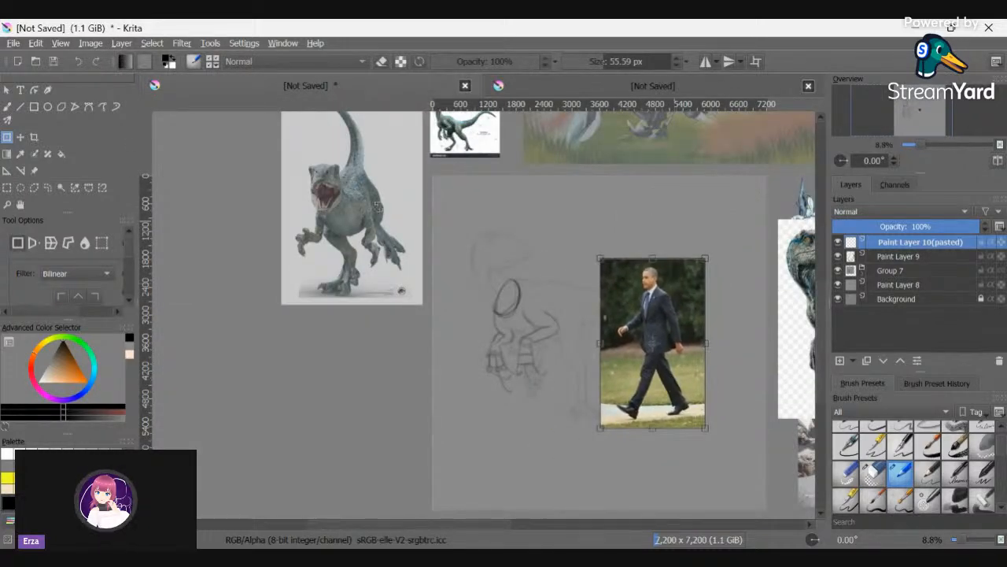
{"action": "left_click_drag", "start_coordinate": [653, 384], "coordinate": [340, 395]}
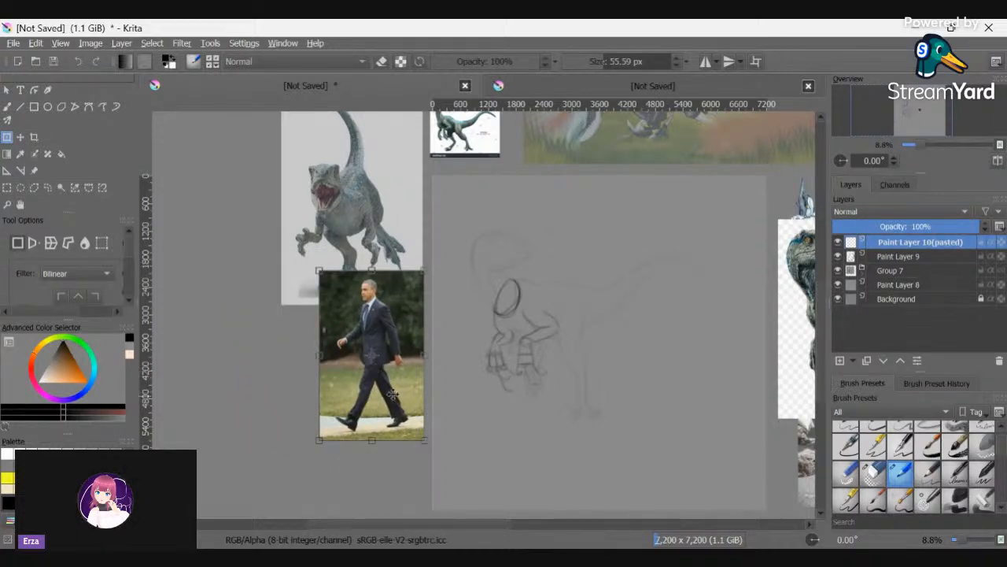
{"action": "mouse_move", "coordinate": [376, 370]}
{"action": "left_mouse_down"}
{"action": "mouse_move", "coordinate": [690, 403]}
{"action": "mouse_move", "coordinate": [696, 356]}
{"action": "mouse_move", "coordinate": [695, 368]}
{"action": "left_mouse_up"}
{"action": "scroll", "coordinate": [562, 384], "scroll_direction": "up", "scroll_amount": 2}
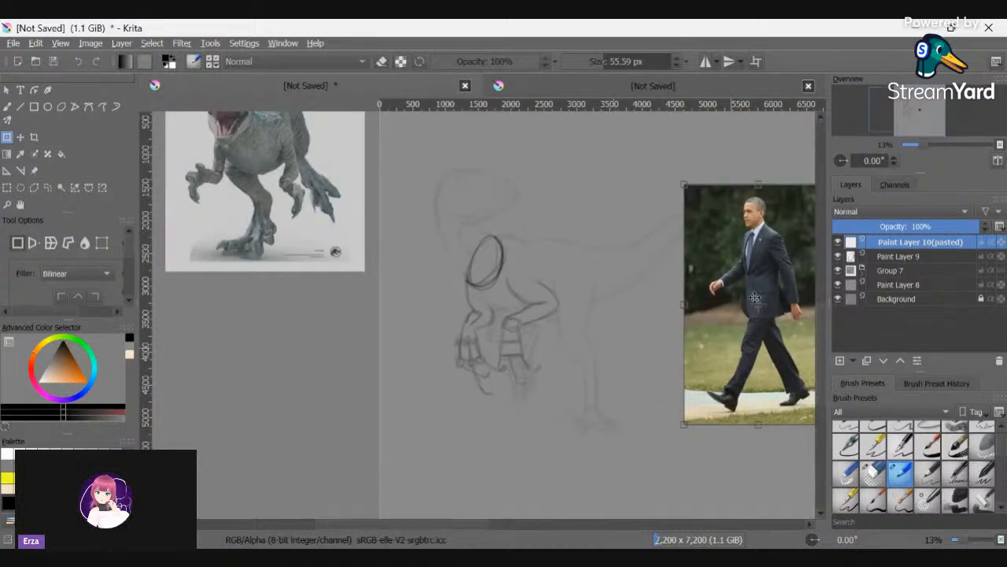
{"action": "scroll", "coordinate": [610, 359], "scroll_direction": "up", "scroll_amount": 1}
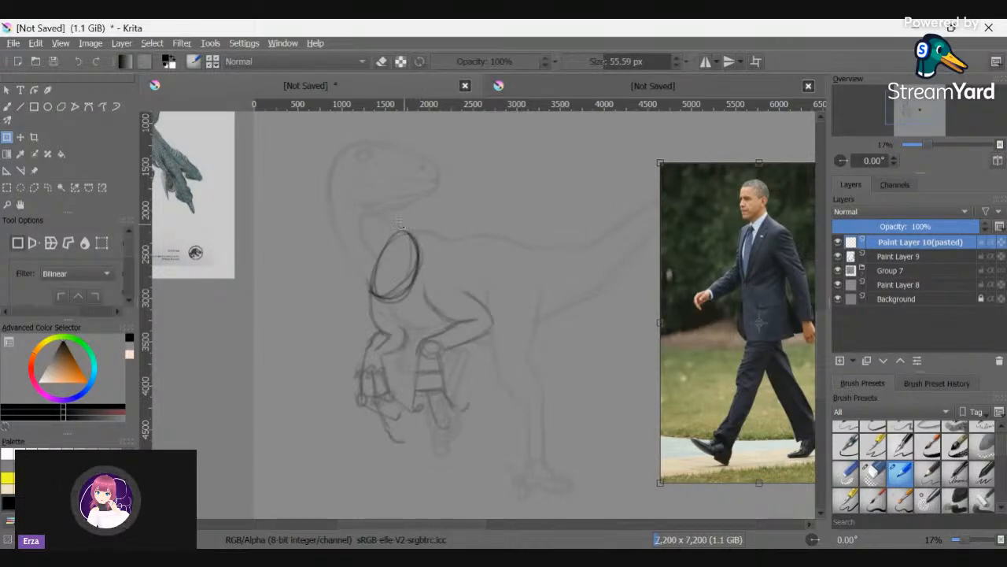
- On Paint Layer 9, thicken the black chest ellipse's outline with the brush and give it a pointed lower end
{"action": "left_click", "coordinate": [7, 107]}
{"action": "left_click", "coordinate": [903, 257]}
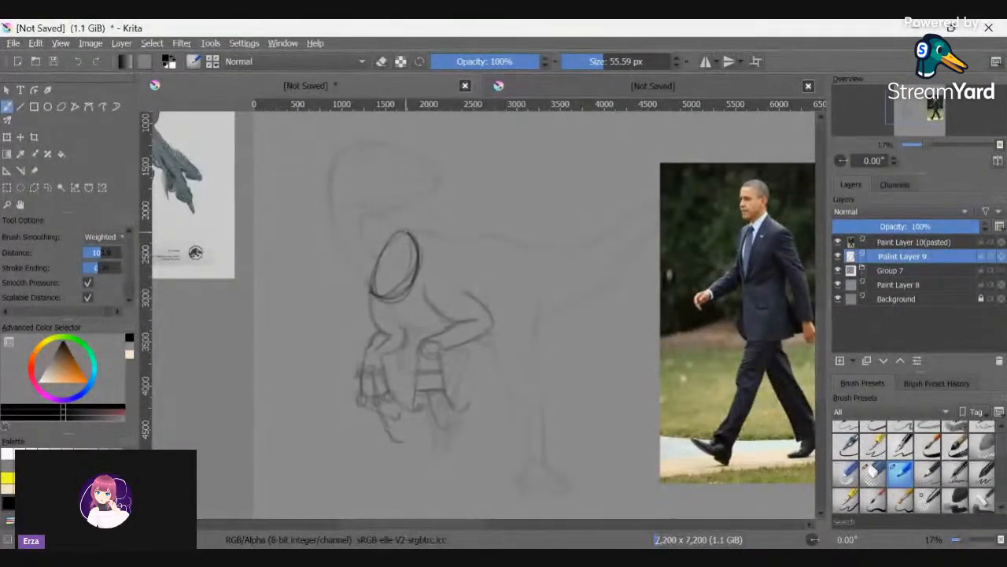
{"action": "left_click_drag", "start_coordinate": [410, 233], "coordinate": [397, 301]}
{"action": "mouse_move", "coordinate": [418, 251]}
{"action": "left_mouse_down"}
{"action": "mouse_move", "coordinate": [404, 228]}
{"action": "mouse_move", "coordinate": [398, 298]}
{"action": "mouse_move", "coordinate": [376, 306]}
{"action": "mouse_move", "coordinate": [385, 307]}
{"action": "left_mouse_up"}
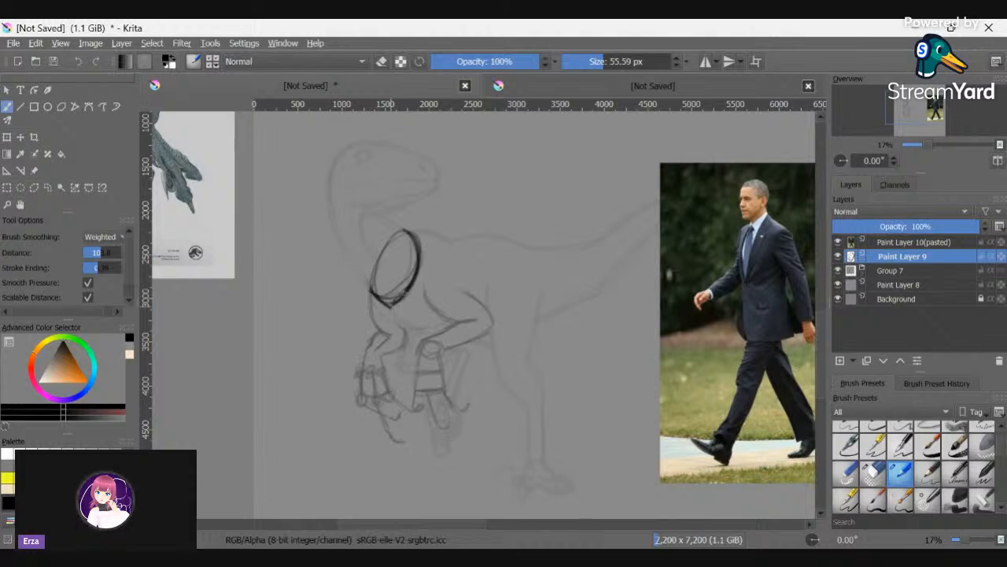
{"action": "left_click_drag", "start_coordinate": [419, 268], "coordinate": [400, 301]}
{"action": "mouse_move", "coordinate": [404, 229]}
{"action": "left_mouse_down"}
{"action": "mouse_move", "coordinate": [417, 241]}
{"action": "mouse_move", "coordinate": [376, 250]}
{"action": "left_mouse_up"}
- Try out a necktie shape and a curved band in the empty space around the raptor's hands, and undo these doodles
{"action": "mouse_move", "coordinate": [315, 310]}
{"action": "left_mouse_down"}
{"action": "mouse_move", "coordinate": [283, 315]}
{"action": "mouse_move", "coordinate": [296, 334]}
{"action": "mouse_move", "coordinate": [287, 472]}
{"action": "mouse_move", "coordinate": [309, 510]}
{"action": "mouse_move", "coordinate": [321, 479]}
{"action": "mouse_move", "coordinate": [312, 409]}
{"action": "left_mouse_up"}
{"action": "left_click_drag", "start_coordinate": [297, 346], "coordinate": [309, 428]}
{"action": "mouse_move", "coordinate": [306, 331]}
{"action": "left_mouse_down"}
{"action": "mouse_move", "coordinate": [323, 469]}
{"action": "mouse_move", "coordinate": [365, 433]}
{"action": "mouse_move", "coordinate": [359, 455]}
{"action": "mouse_move", "coordinate": [368, 457]}
{"action": "mouse_move", "coordinate": [370, 436]}
{"action": "mouse_move", "coordinate": [452, 449]}
{"action": "mouse_move", "coordinate": [462, 465]}
{"action": "left_mouse_up"}
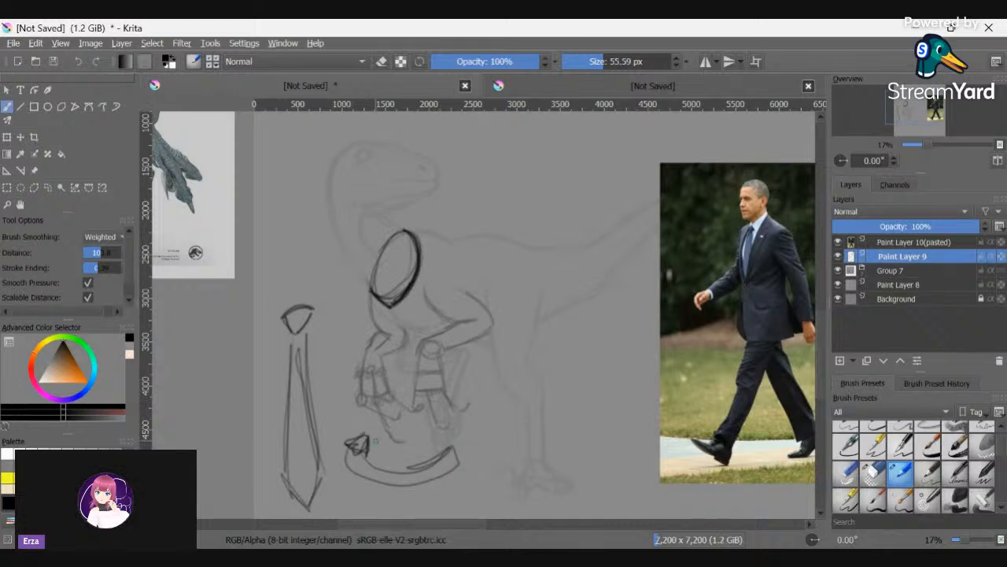
{"action": "key", "text": "ctrl+z"}
{"action": "key", "text": "ctrl+z"}
{"action": "key", "text": "ctrl+z"}
{"action": "key", "text": "ctrl+z"}
{"action": "key", "text": "ctrl+z"}
{"action": "key", "text": "ctrl+z"}
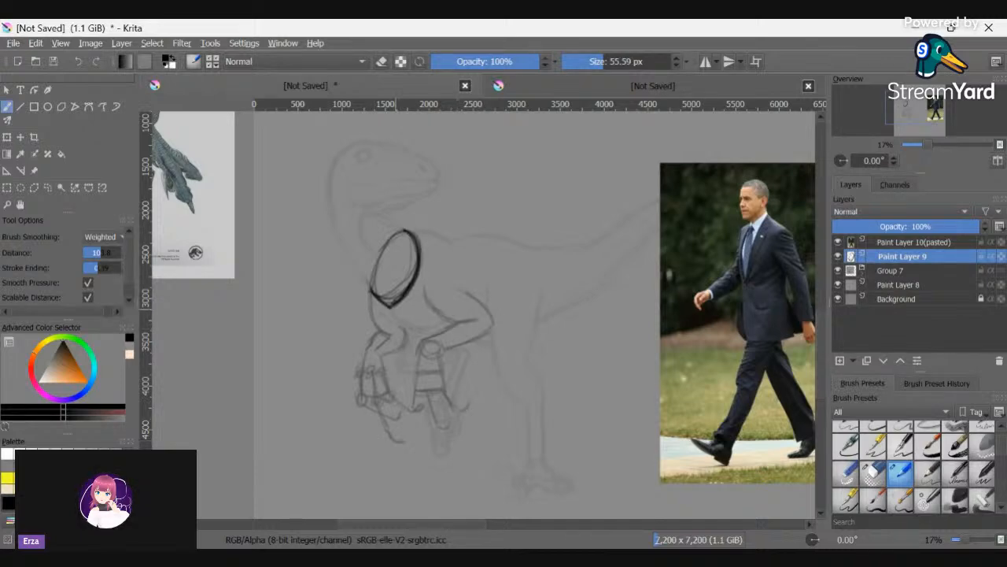
- Try adding a thick rear rim and lines running from the chest ellipse down to the upper arm, and undo them
{"action": "left_click_drag", "start_coordinate": [392, 309], "coordinate": [407, 309]}
{"action": "mouse_move", "coordinate": [406, 232]}
{"action": "left_mouse_down"}
{"action": "mouse_move", "coordinate": [422, 229]}
{"action": "mouse_move", "coordinate": [426, 266]}
{"action": "left_mouse_up"}
{"action": "left_click_drag", "start_coordinate": [412, 231], "coordinate": [429, 271]}
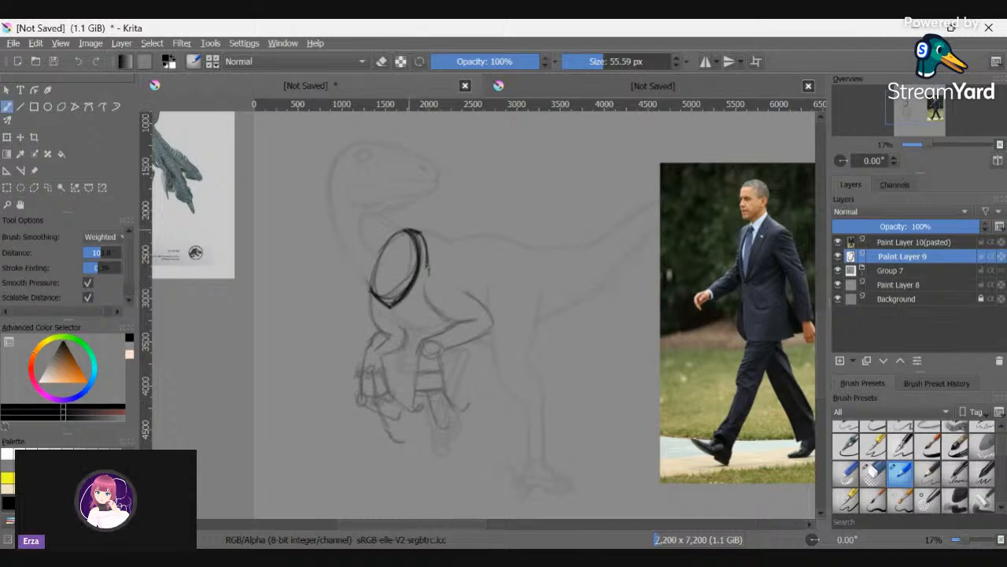
{"action": "left_click_drag", "start_coordinate": [423, 234], "coordinate": [428, 293]}
{"action": "left_click_drag", "start_coordinate": [422, 254], "coordinate": [417, 324]}
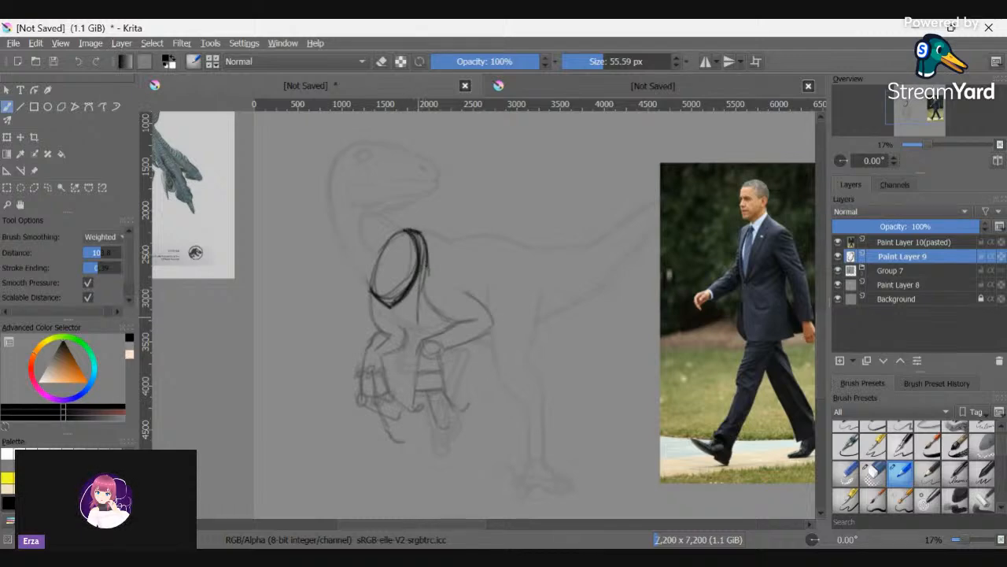
{"action": "left_click_drag", "start_coordinate": [425, 285], "coordinate": [433, 329]}
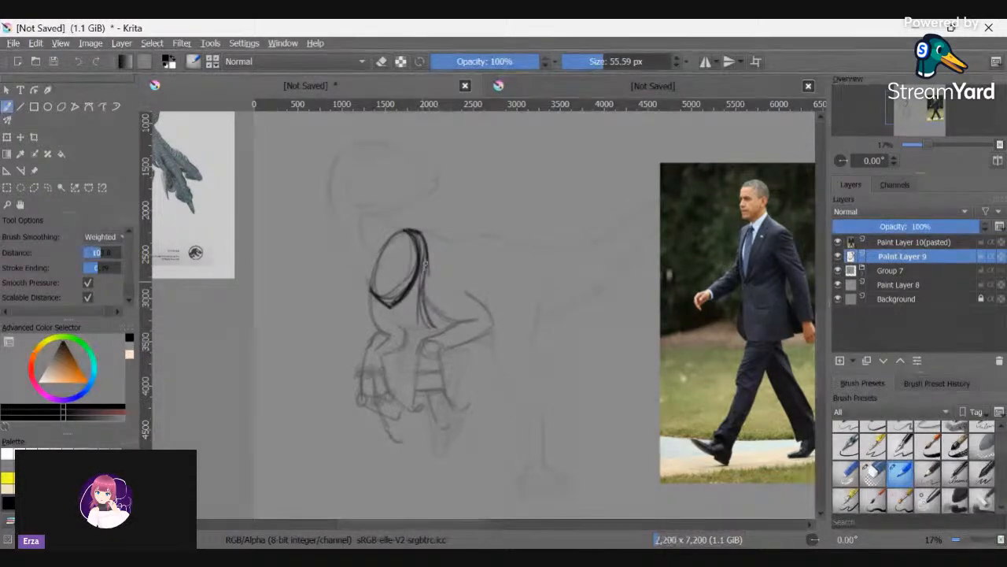
{"action": "left_click_drag", "start_coordinate": [418, 228], "coordinate": [430, 318]}
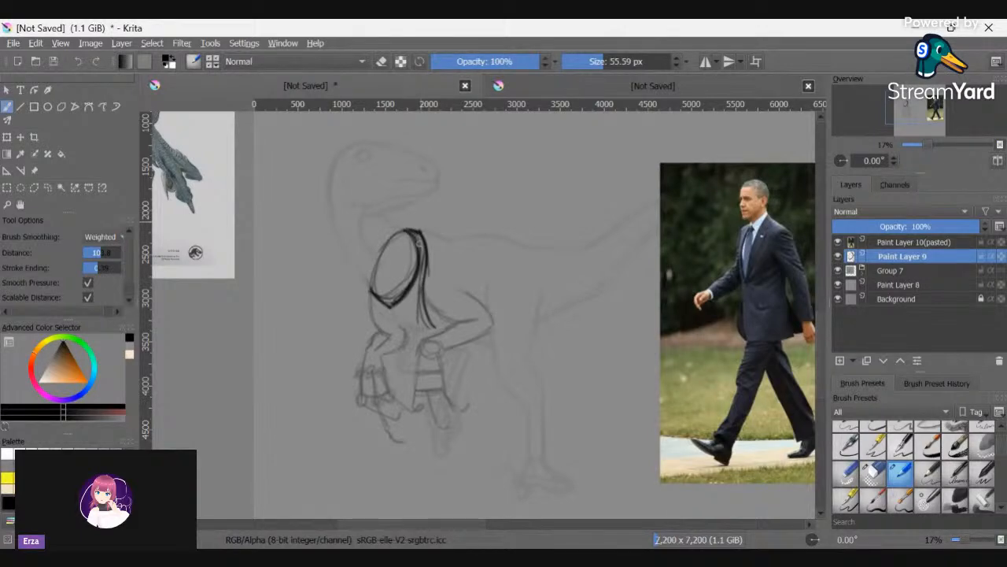
{"action": "key", "text": "ctrl+z"}
{"action": "key", "text": "ctrl+z"}
{"action": "key", "text": "ctrl+z"}
{"action": "key", "text": "ctrl+z"}
{"action": "key", "text": "ctrl+z"}
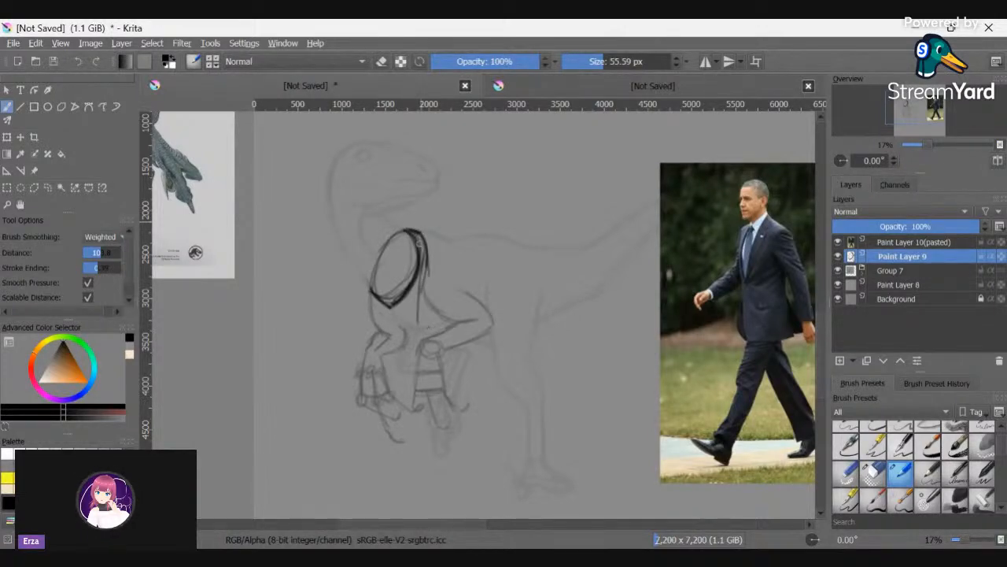
{"action": "key", "text": "ctrl+z"}
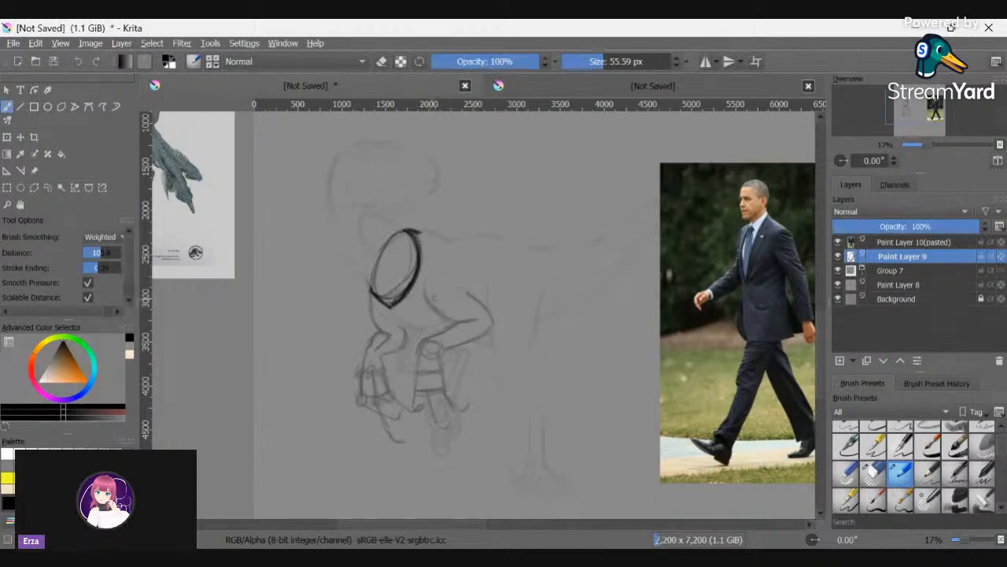
- Draw a shoulder joint circle linked to the chest ellipse by a short line, and two arcs along the raptor's upper back
{"action": "mouse_move", "coordinate": [438, 275]}
{"action": "left_mouse_down"}
{"action": "mouse_move", "coordinate": [453, 285]}
{"action": "mouse_move", "coordinate": [440, 276]}
{"action": "mouse_move", "coordinate": [432, 298]}
{"action": "mouse_move", "coordinate": [428, 280]}
{"action": "left_mouse_up"}
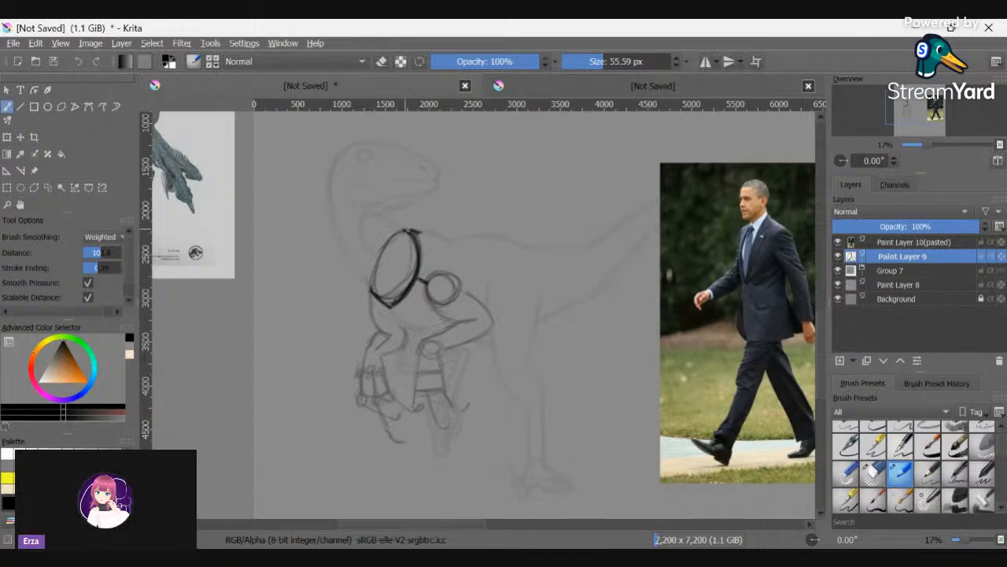
{"action": "left_click_drag", "start_coordinate": [418, 231], "coordinate": [461, 250]}
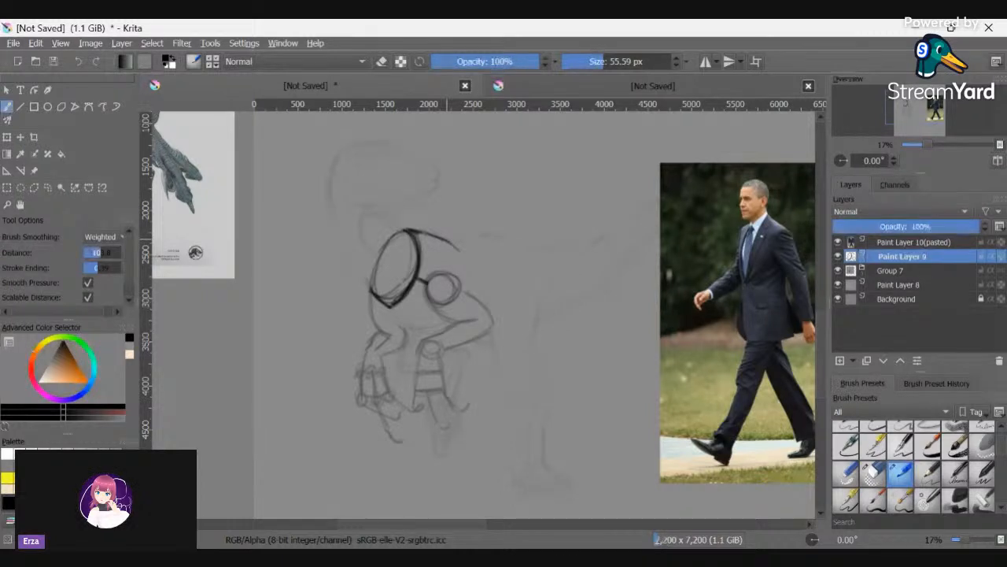
{"action": "mouse_move", "coordinate": [417, 231]}
{"action": "left_mouse_down"}
{"action": "mouse_move", "coordinate": [537, 244]}
{"action": "mouse_move", "coordinate": [452, 240]}
{"action": "mouse_move", "coordinate": [509, 238]}
{"action": "left_mouse_up"}
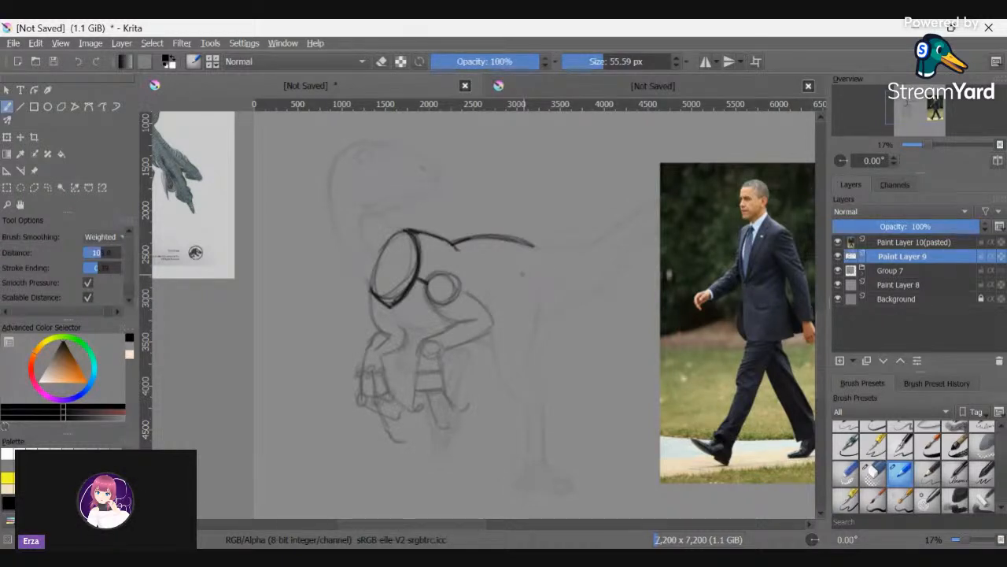
- Draw a short dark line across the raptor's hip and start a line running back from the shoulder circle
{"action": "left_click_drag", "start_coordinate": [515, 267], "coordinate": [543, 270]}
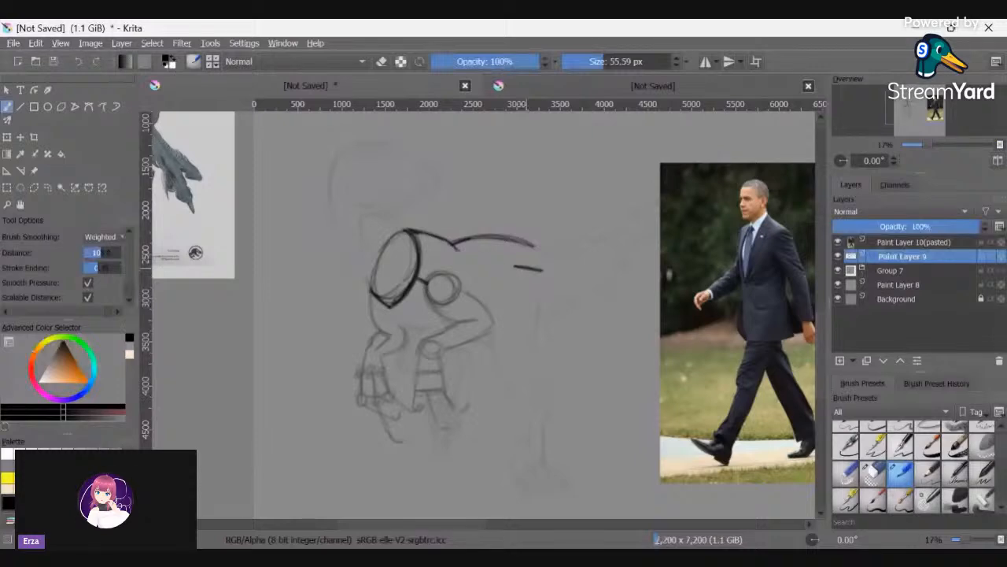
{"action": "left_click_drag", "start_coordinate": [517, 267], "coordinate": [507, 266]}
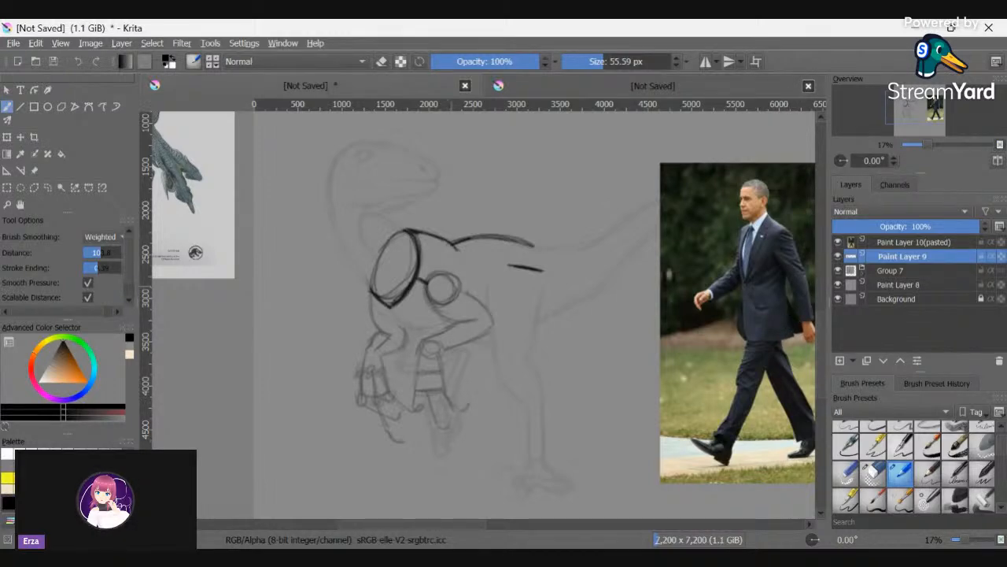
{"action": "mouse_move", "coordinate": [466, 290]}
{"action": "left_mouse_down"}
{"action": "mouse_move", "coordinate": [425, 282]}
{"action": "mouse_move", "coordinate": [489, 290]}
{"action": "mouse_move", "coordinate": [453, 290]}
{"action": "left_mouse_up"}
- Extend the line from the shoulder circle to the hip and sketch a large circle around the hip
{"action": "scroll", "coordinate": [775, 299], "scroll_direction": "up", "scroll_amount": 4}
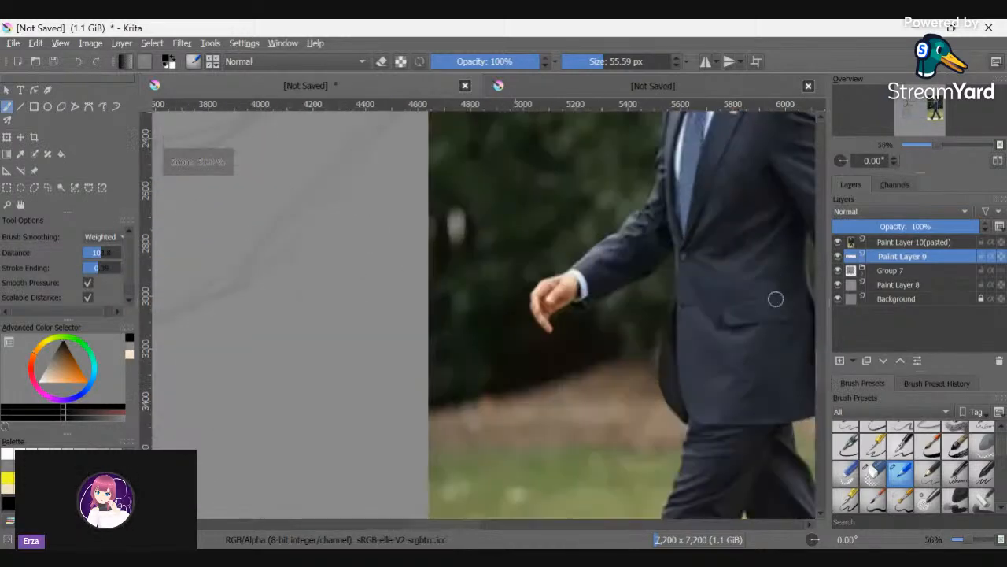
{"action": "scroll", "coordinate": [500, 526], "scroll_direction": "right", "scroll_amount": 5}
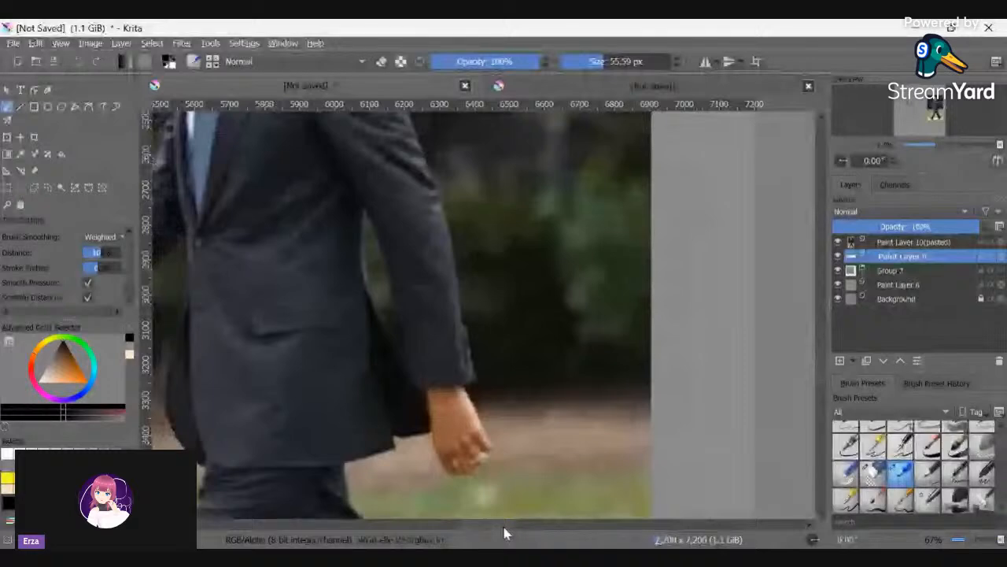
{"action": "scroll", "coordinate": [504, 534], "scroll_direction": "left", "scroll_amount": 2}
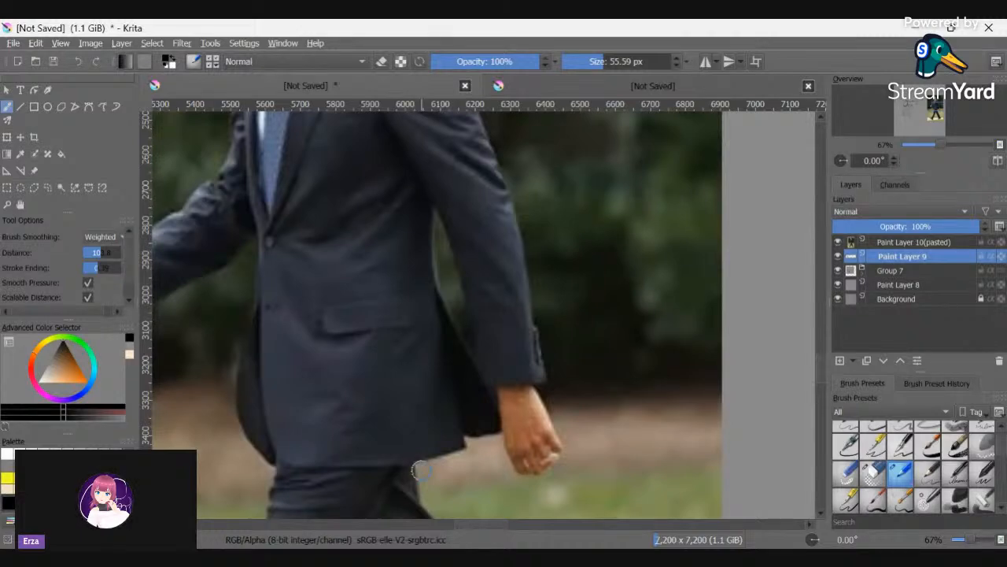
{"action": "scroll", "coordinate": [421, 470], "scroll_direction": "down", "scroll_amount": 2}
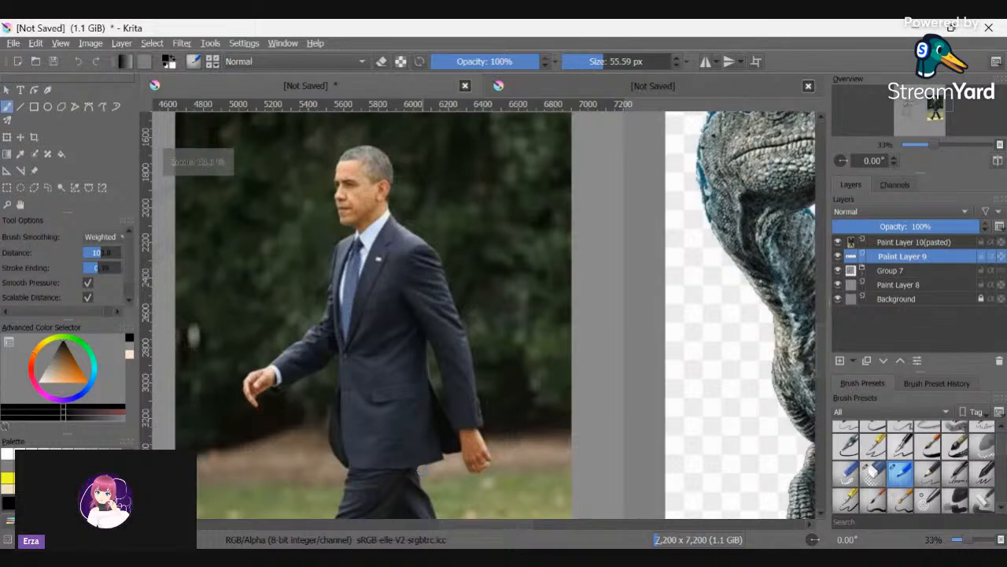
{"action": "scroll", "coordinate": [424, 470], "scroll_direction": "down", "scroll_amount": 1}
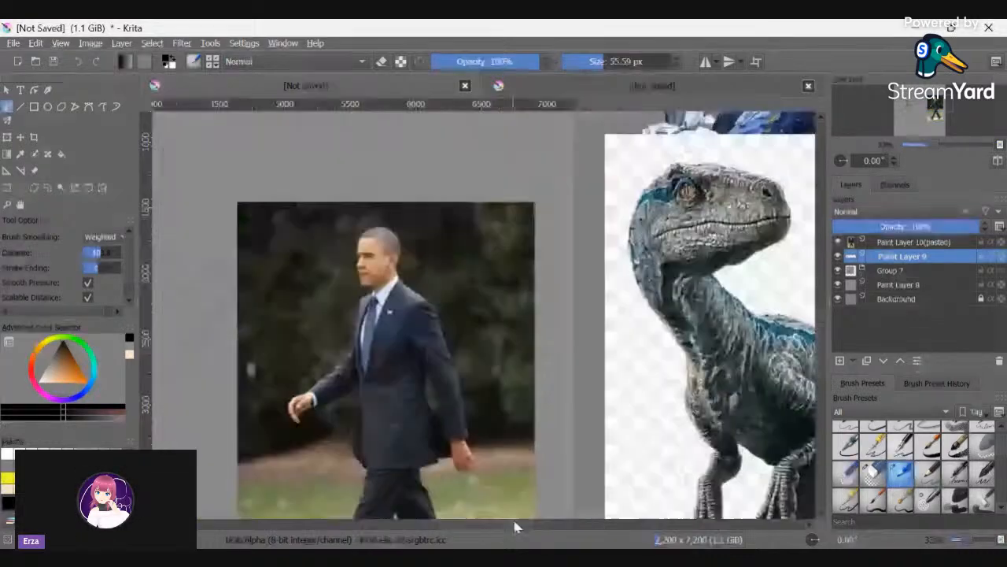
{"action": "left_click_drag", "start_coordinate": [515, 524], "coordinate": [397, 525]}
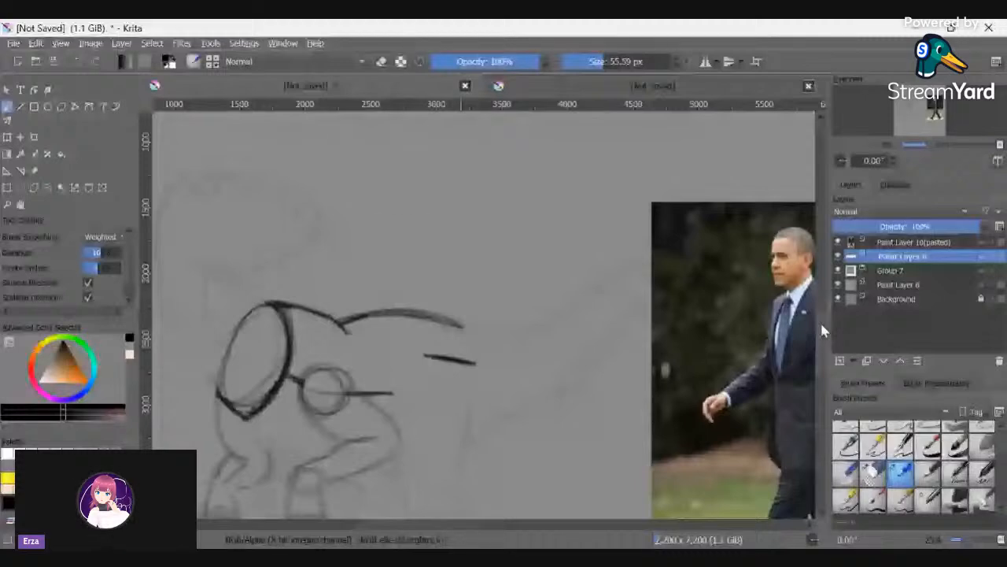
{"action": "left_click_drag", "start_coordinate": [821, 324], "coordinate": [821, 344]}
{"action": "left_click_drag", "start_coordinate": [382, 301], "coordinate": [469, 311]}
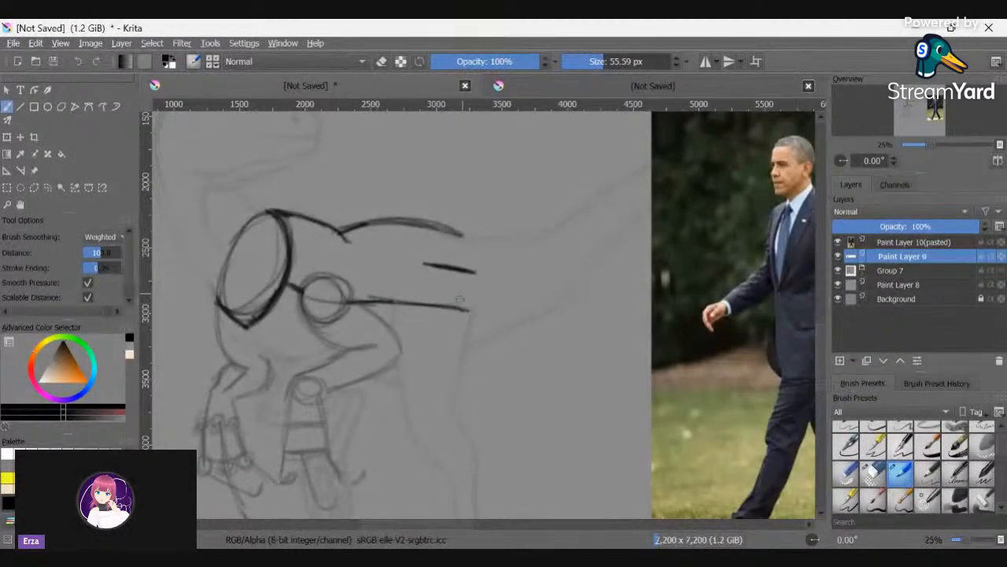
{"action": "mouse_move", "coordinate": [441, 254]}
{"action": "left_mouse_down"}
{"action": "mouse_move", "coordinate": [418, 353]}
{"action": "mouse_move", "coordinate": [477, 300]}
{"action": "mouse_move", "coordinate": [440, 346]}
{"action": "mouse_move", "coordinate": [472, 268]}
{"action": "left_mouse_up"}
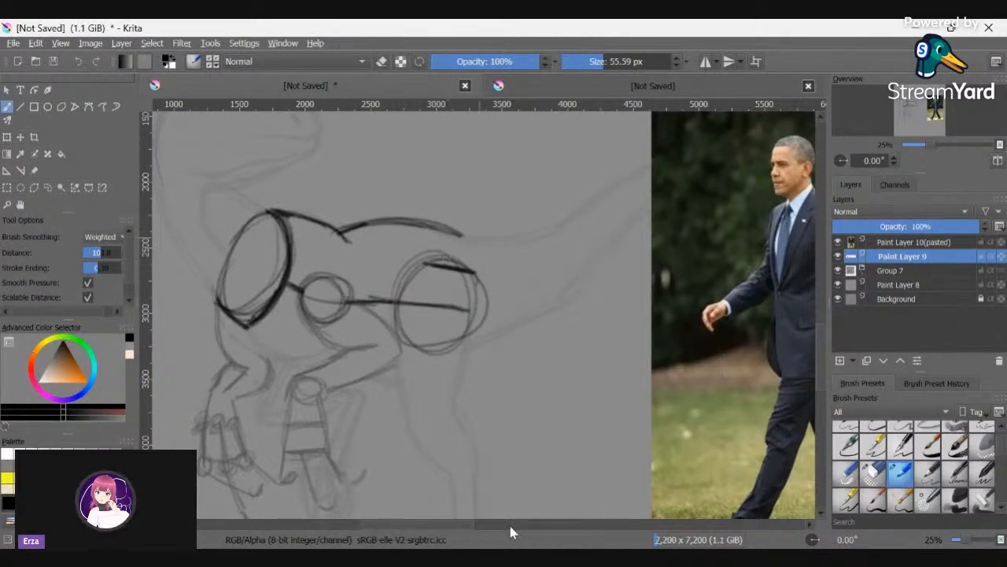
- Lengthen the short hip line rearward and connect the end of the back contour down to it
{"action": "mouse_move", "coordinate": [470, 526]}
{"action": "left_mouse_down"}
{"action": "mouse_move", "coordinate": [496, 526]}
{"action": "mouse_move", "coordinate": [464, 523]}
{"action": "left_mouse_up"}
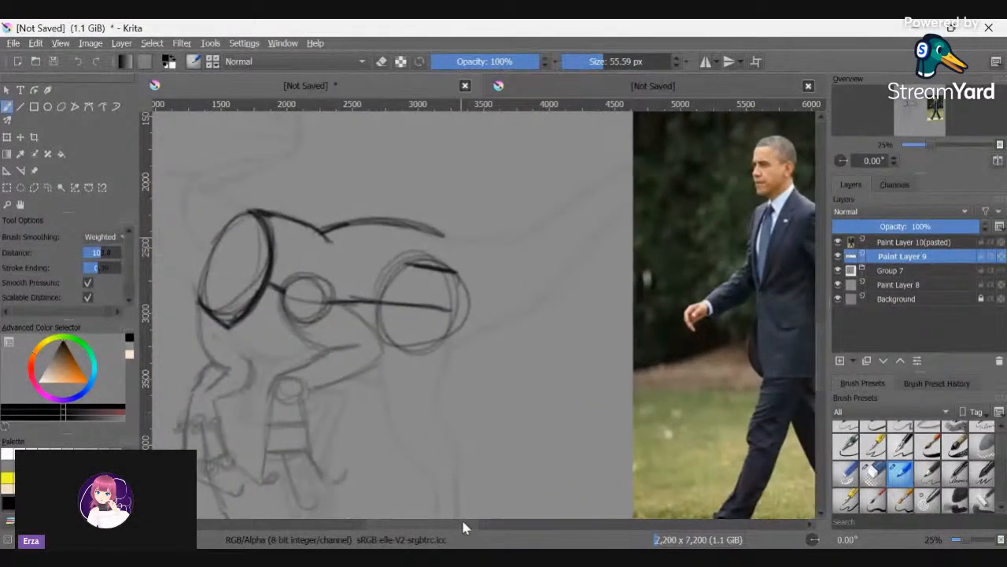
{"action": "left_click_drag", "start_coordinate": [423, 266], "coordinate": [463, 274]}
{"action": "left_click_drag", "start_coordinate": [452, 236], "coordinate": [477, 275]}
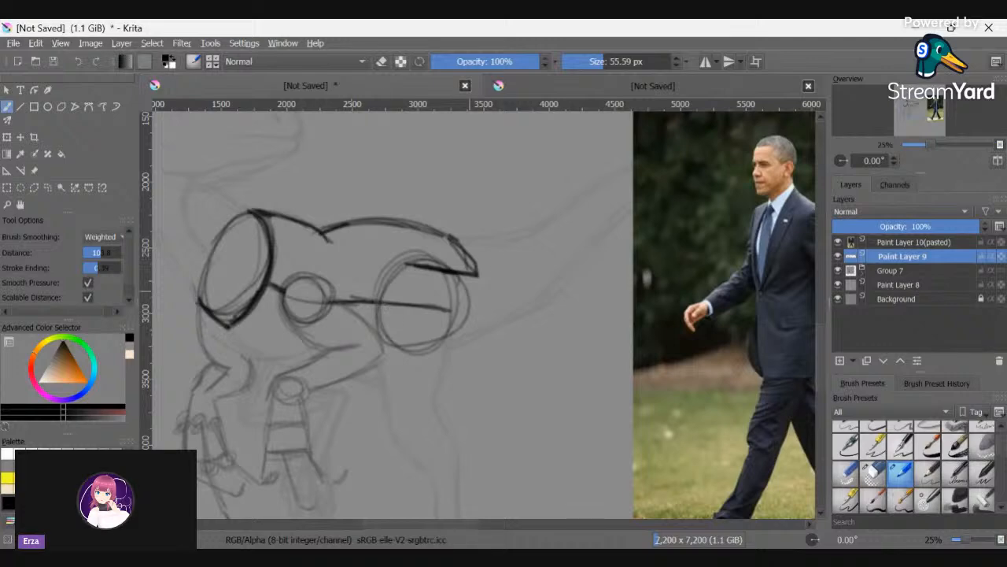
- Draw and darken a curved rear edge running down from the end of the hip line behind the hip circle
{"action": "left_click_drag", "start_coordinate": [475, 283], "coordinate": [478, 324]}
{"action": "left_click_drag", "start_coordinate": [474, 276], "coordinate": [476, 330]}
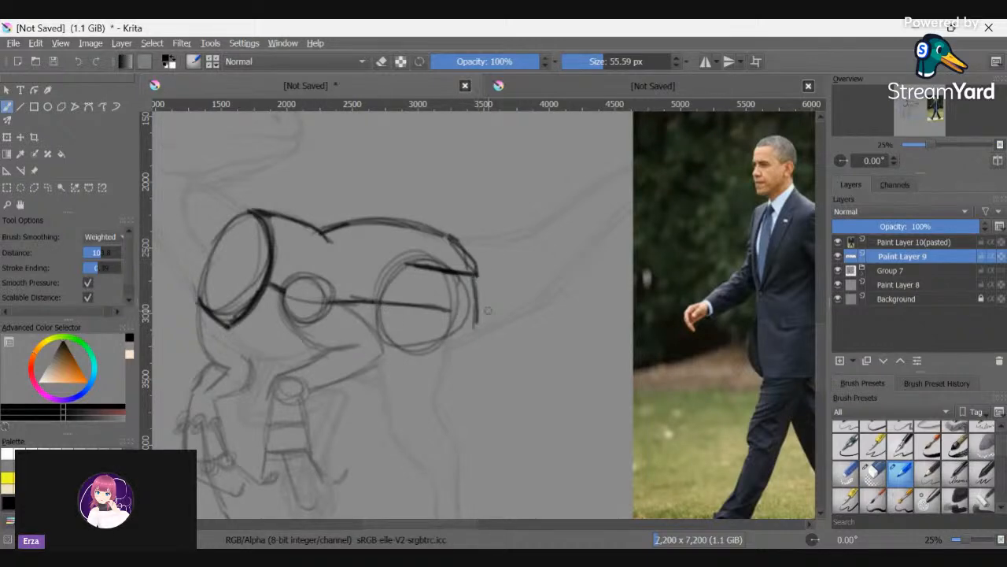
{"action": "mouse_move", "coordinate": [478, 291]}
{"action": "left_mouse_down"}
{"action": "mouse_move", "coordinate": [471, 343]}
{"action": "mouse_move", "coordinate": [477, 298]}
{"action": "left_mouse_up"}
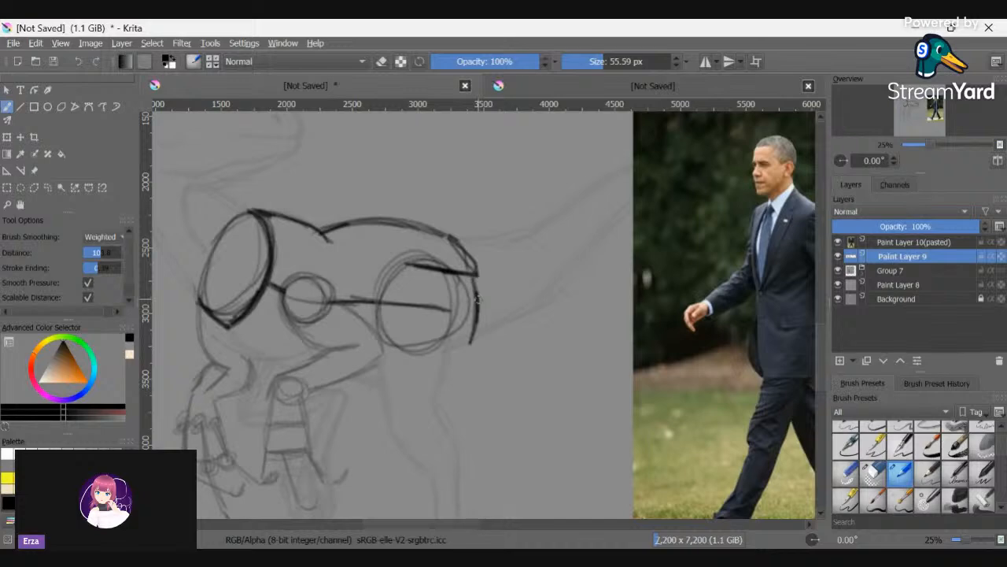
{"action": "left_click_drag", "start_coordinate": [471, 525], "coordinate": [495, 525]}
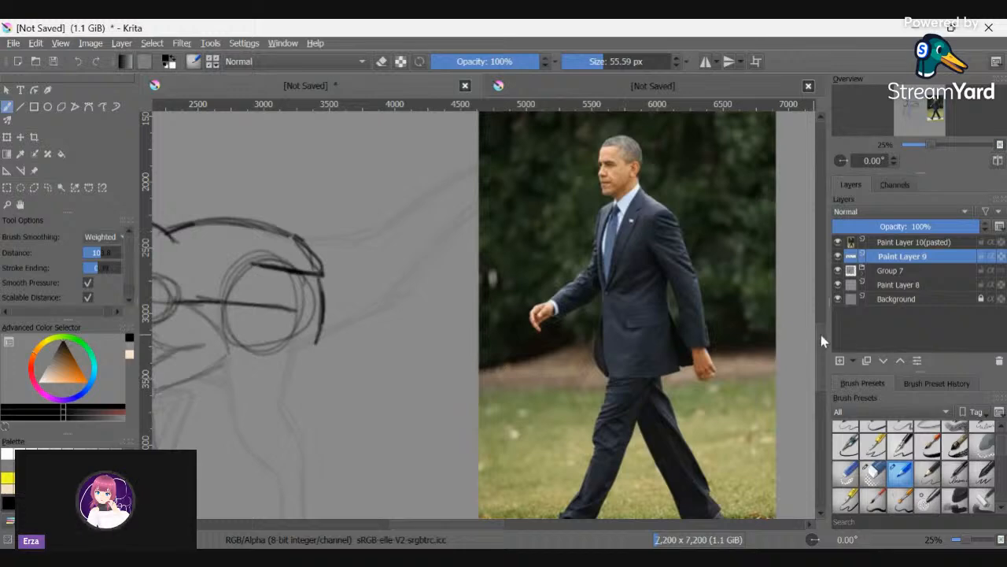
{"action": "left_click_drag", "start_coordinate": [822, 338], "coordinate": [821, 364]}
{"action": "mouse_move", "coordinate": [263, 166]}
{"action": "left_mouse_down"}
{"action": "mouse_move", "coordinate": [324, 192]}
{"action": "mouse_move", "coordinate": [269, 167]}
{"action": "mouse_move", "coordinate": [324, 192]}
{"action": "mouse_move", "coordinate": [315, 238]}
{"action": "left_mouse_up"}
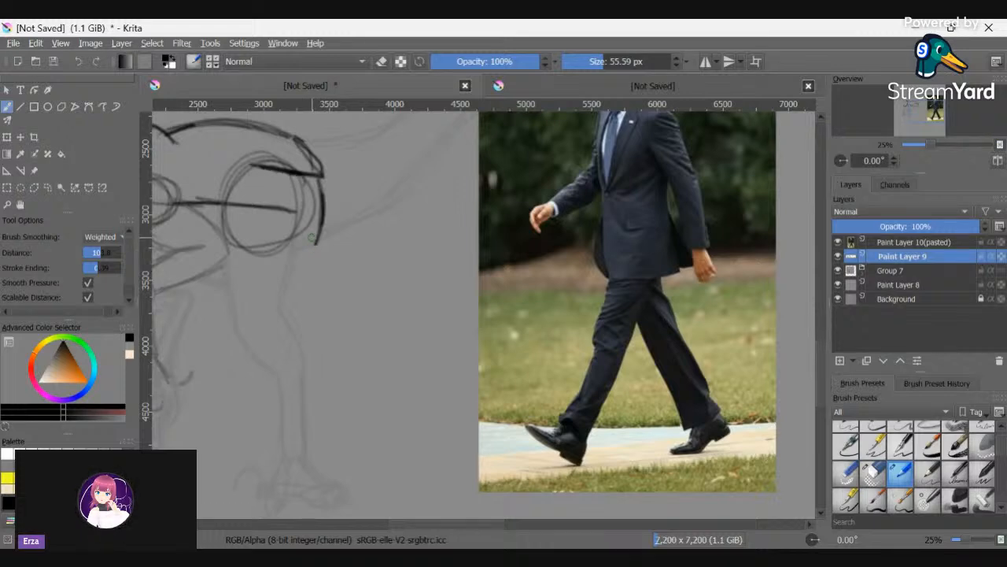
{"action": "left_click_drag", "start_coordinate": [320, 174], "coordinate": [326, 244]}
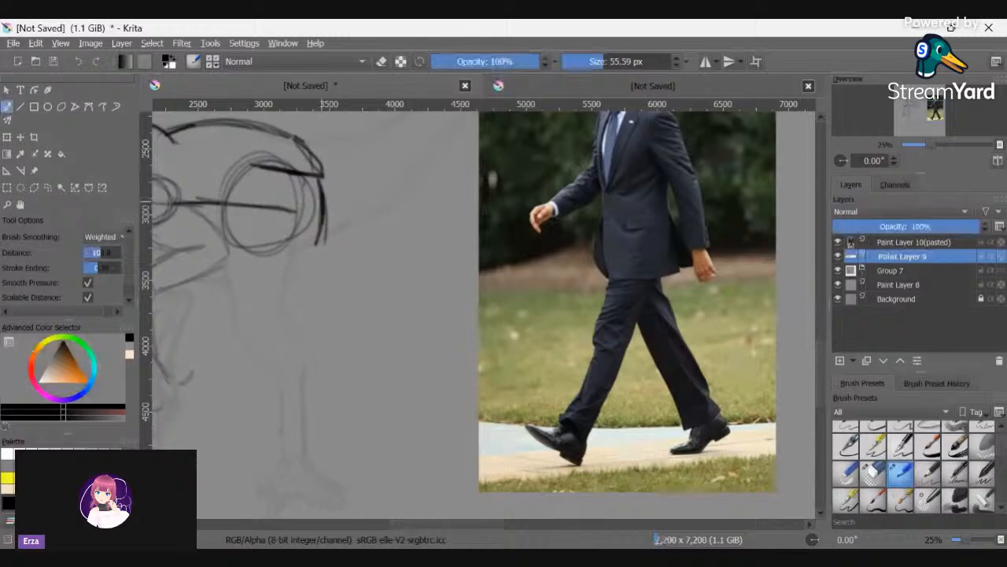
{"action": "left_click_drag", "start_coordinate": [820, 355], "coordinate": [820, 370]}
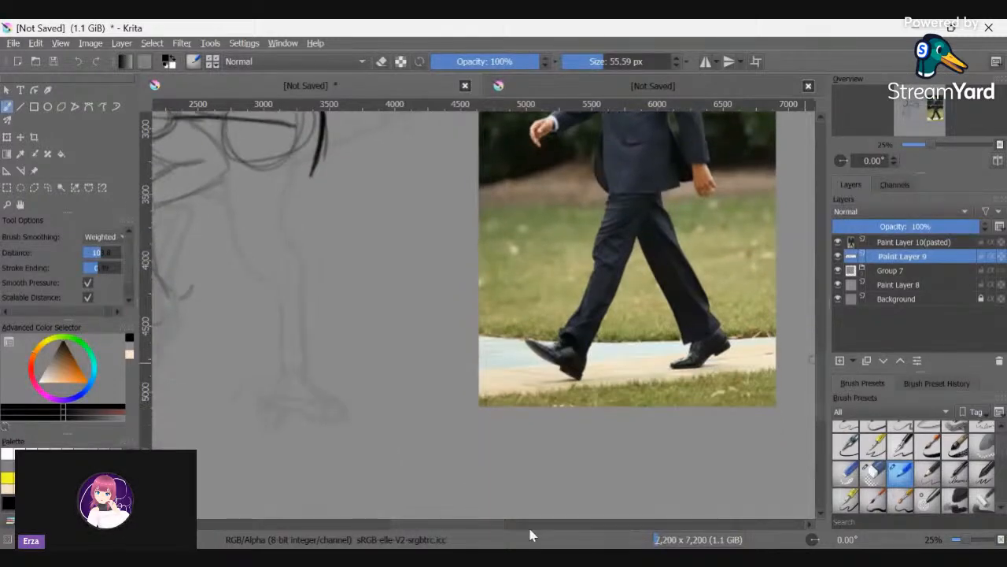
{"action": "left_click_drag", "start_coordinate": [472, 527], "coordinate": [434, 527]}
{"action": "left_click_drag", "start_coordinate": [820, 382], "coordinate": [821, 349]}
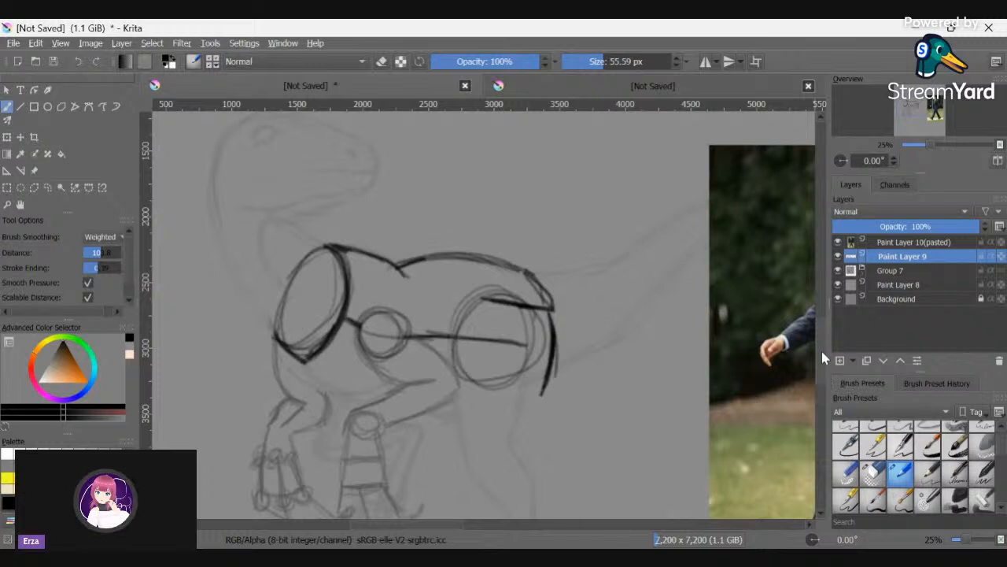
{"action": "left_click_drag", "start_coordinate": [822, 351], "coordinate": [822, 362]}
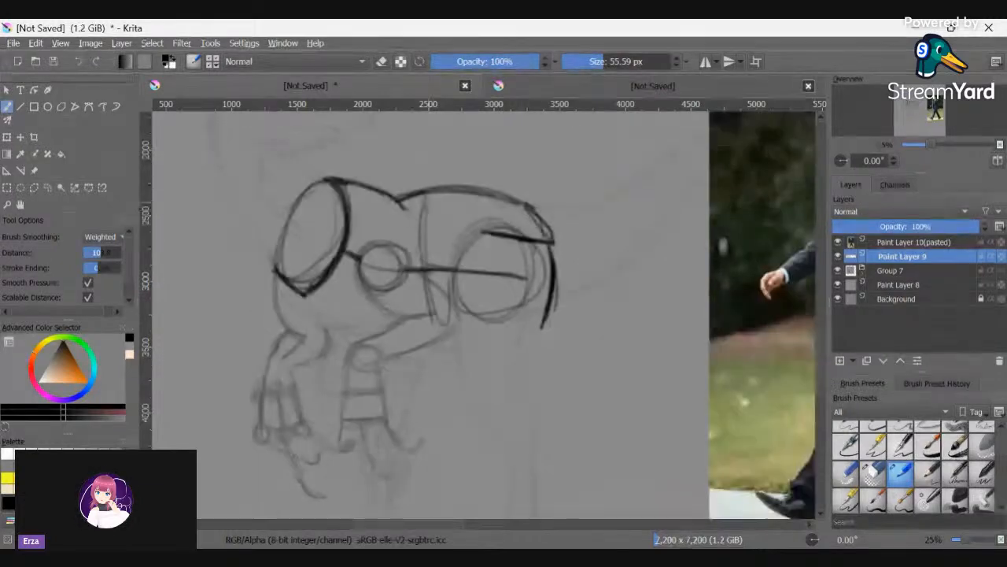
{"action": "mouse_move", "coordinate": [401, 206]}
{"action": "left_mouse_down"}
{"action": "mouse_move", "coordinate": [405, 322]}
{"action": "mouse_move", "coordinate": [412, 317]}
{"action": "mouse_move", "coordinate": [421, 339]}
{"action": "left_mouse_up"}
{"action": "left_click_drag", "start_coordinate": [408, 198], "coordinate": [403, 340]}
{"action": "mouse_move", "coordinate": [416, 202]}
{"action": "left_mouse_down"}
{"action": "mouse_move", "coordinate": [423, 338]}
{"action": "mouse_move", "coordinate": [397, 338]}
{"action": "left_mouse_up"}
{"action": "key", "text": "ctrl+z"}
{"action": "key", "text": "ctrl+z"}
{"action": "key", "text": "ctrl+z"}
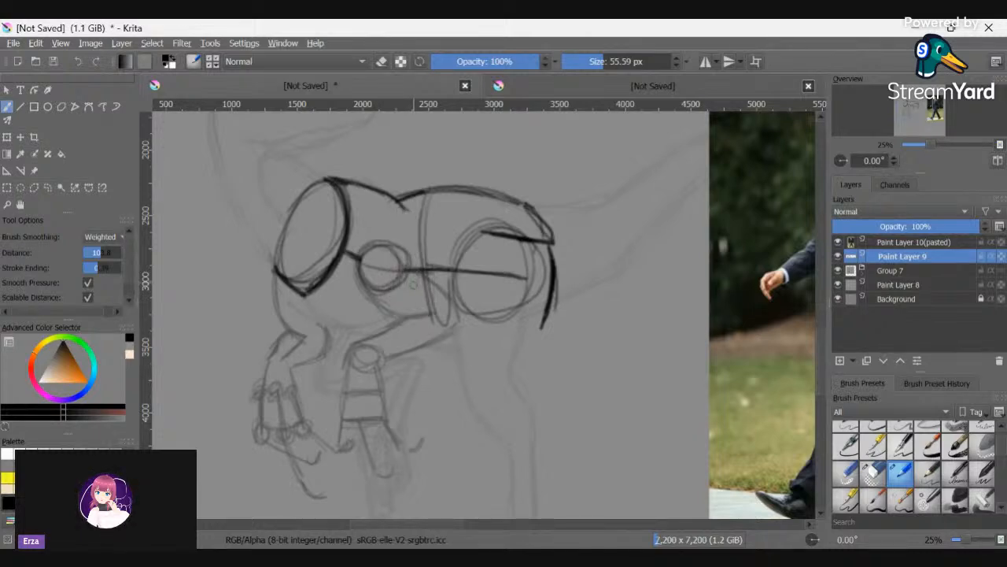
{"action": "key", "text": "ctrl+z"}
{"action": "key", "text": "ctrl+z"}
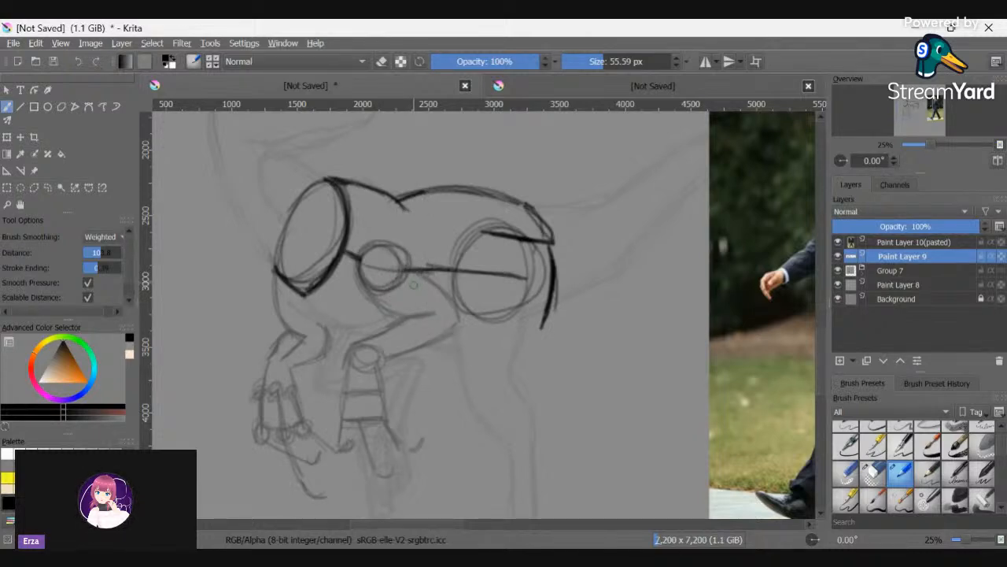
- Draw a narrow vertical oval at the waist ahead of the hip circle, with a short line from its base to the thigh
{"action": "left_click_drag", "start_coordinate": [410, 211], "coordinate": [402, 342]}
{"action": "left_click_drag", "start_coordinate": [425, 195], "coordinate": [428, 327]}
{"action": "mouse_move", "coordinate": [400, 209]}
{"action": "left_mouse_down"}
{"action": "mouse_move", "coordinate": [421, 338]}
{"action": "mouse_move", "coordinate": [457, 355]}
{"action": "left_mouse_up"}
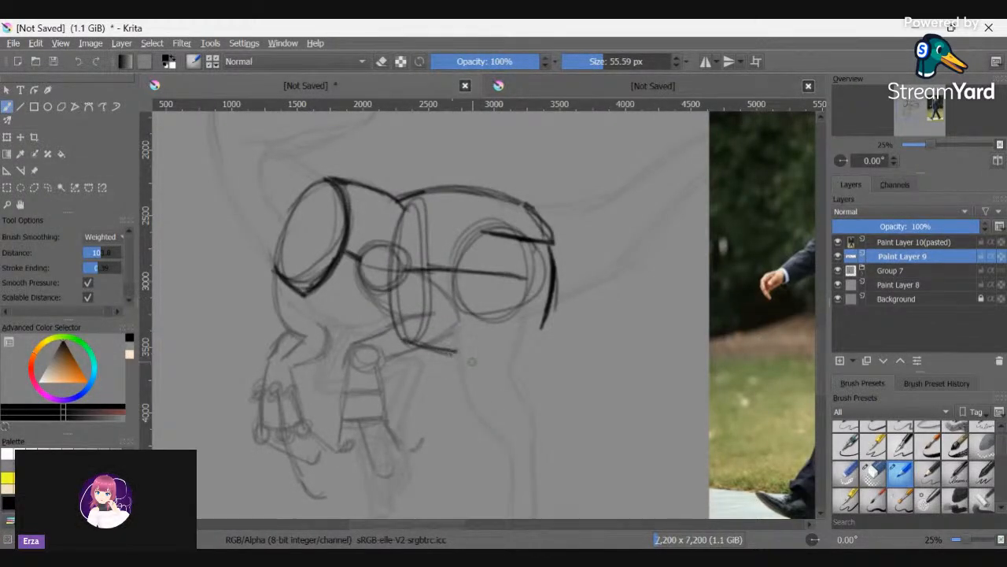
- Outline the front and back edges of the near thigh below the hip circle
{"action": "left_click_drag", "start_coordinate": [447, 282], "coordinate": [467, 403]}
{"action": "left_click_drag", "start_coordinate": [448, 323], "coordinate": [470, 408]}
{"action": "left_click_drag", "start_coordinate": [444, 291], "coordinate": [453, 301]}
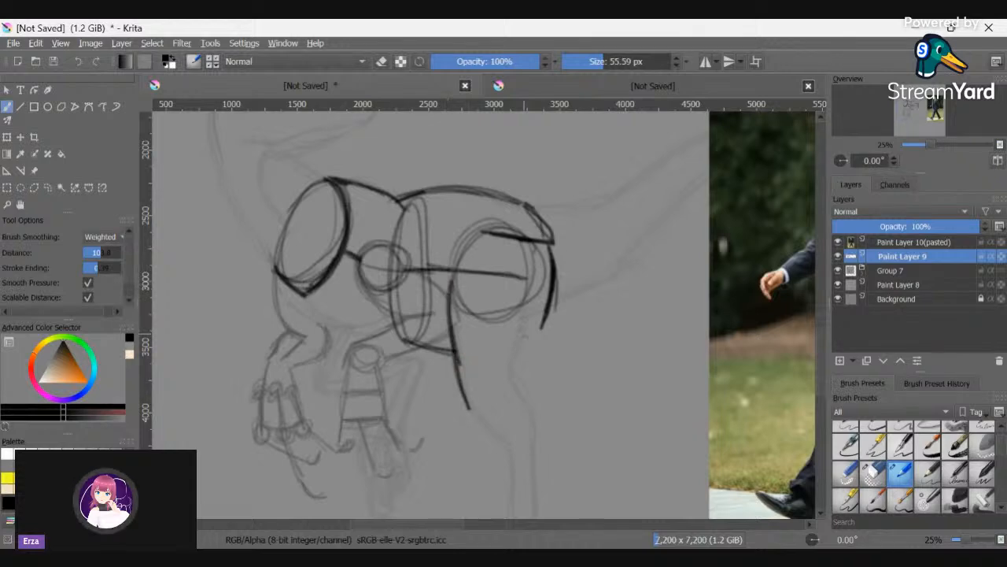
{"action": "left_click_drag", "start_coordinate": [537, 276], "coordinate": [508, 376]}
{"action": "left_click_drag", "start_coordinate": [529, 296], "coordinate": [520, 343]}
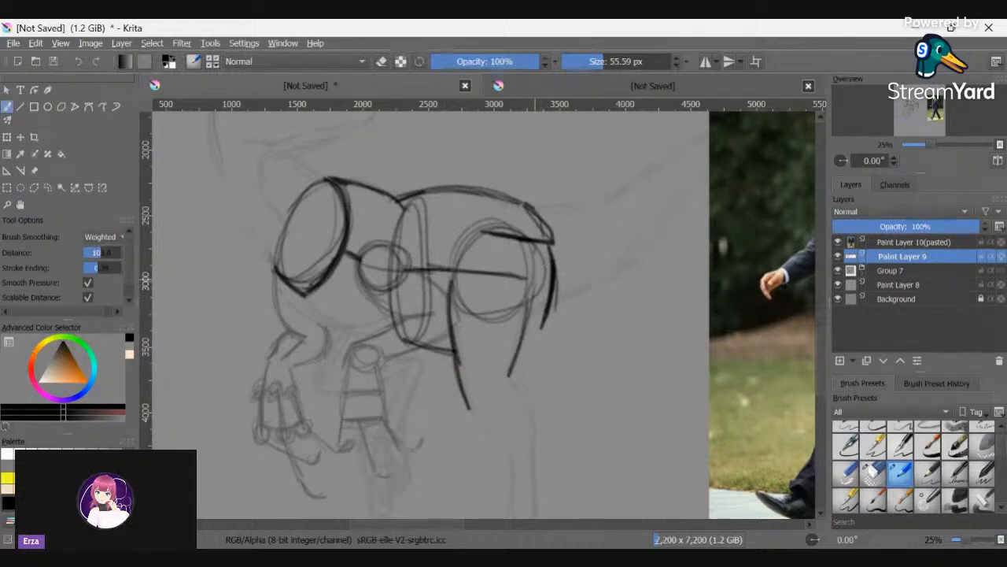
- Outline the back of the near leg from the notch below the thigh down to the ankle
{"action": "left_click_drag", "start_coordinate": [818, 341], "coordinate": [819, 373]}
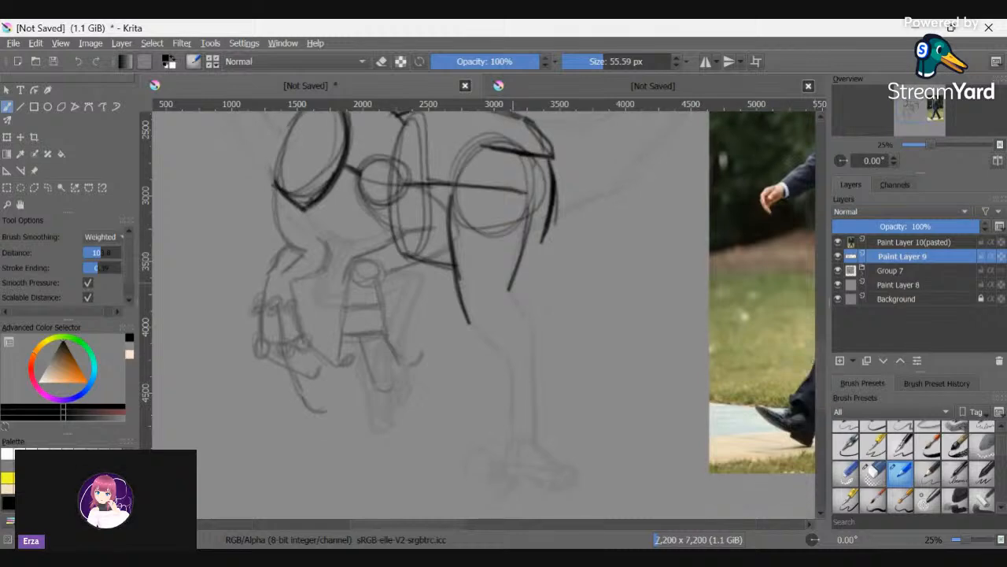
{"action": "mouse_move", "coordinate": [515, 287]}
{"action": "left_mouse_down"}
{"action": "mouse_move", "coordinate": [537, 332]}
{"action": "mouse_move", "coordinate": [528, 429]}
{"action": "left_mouse_up"}
{"action": "left_click_drag", "start_coordinate": [537, 364], "coordinate": [540, 438]}
- Draw the near leg's inner thigh line and lower front edge, closing the leg with an oval cuff at the ankle
{"action": "left_click_drag", "start_coordinate": [453, 533], "coordinate": [492, 523]}
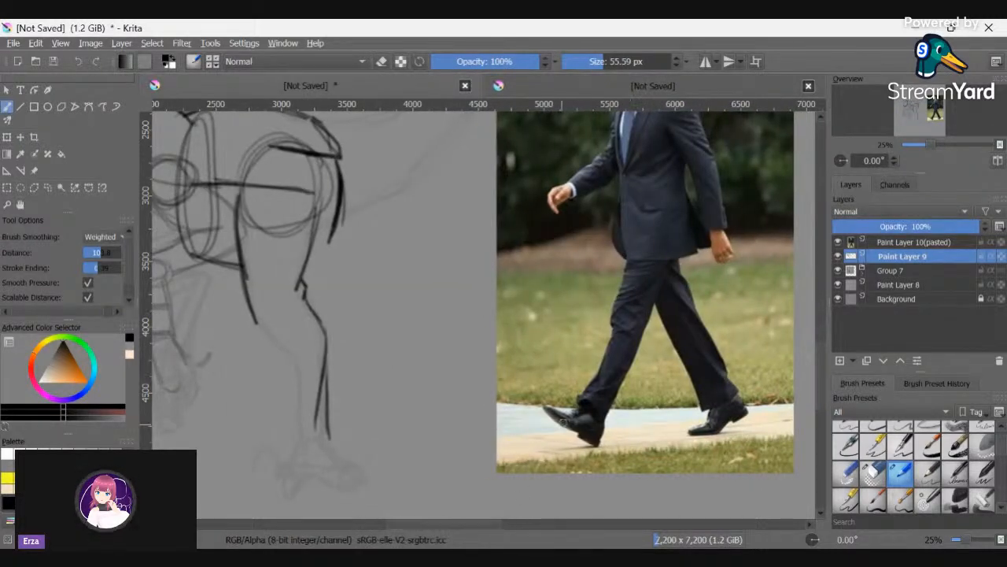
{"action": "left_click_drag", "start_coordinate": [495, 530], "coordinate": [472, 533]}
{"action": "mouse_move", "coordinate": [356, 201]}
{"action": "left_mouse_down"}
{"action": "mouse_move", "coordinate": [359, 329]}
{"action": "mouse_move", "coordinate": [391, 370]}
{"action": "left_mouse_up"}
{"action": "mouse_move", "coordinate": [356, 327]}
{"action": "left_mouse_down"}
{"action": "mouse_move", "coordinate": [393, 372]}
{"action": "mouse_move", "coordinate": [396, 445]}
{"action": "left_mouse_up"}
{"action": "mouse_move", "coordinate": [394, 388]}
{"action": "left_mouse_down"}
{"action": "mouse_move", "coordinate": [397, 454]}
{"action": "mouse_move", "coordinate": [429, 441]}
{"action": "mouse_move", "coordinate": [419, 449]}
{"action": "mouse_move", "coordinate": [391, 440]}
{"action": "mouse_move", "coordinate": [421, 447]}
{"action": "left_mouse_up"}
{"action": "mouse_move", "coordinate": [387, 370]}
{"action": "left_mouse_down"}
{"action": "mouse_move", "coordinate": [388, 442]}
{"action": "mouse_move", "coordinate": [387, 417]}
{"action": "left_mouse_up"}
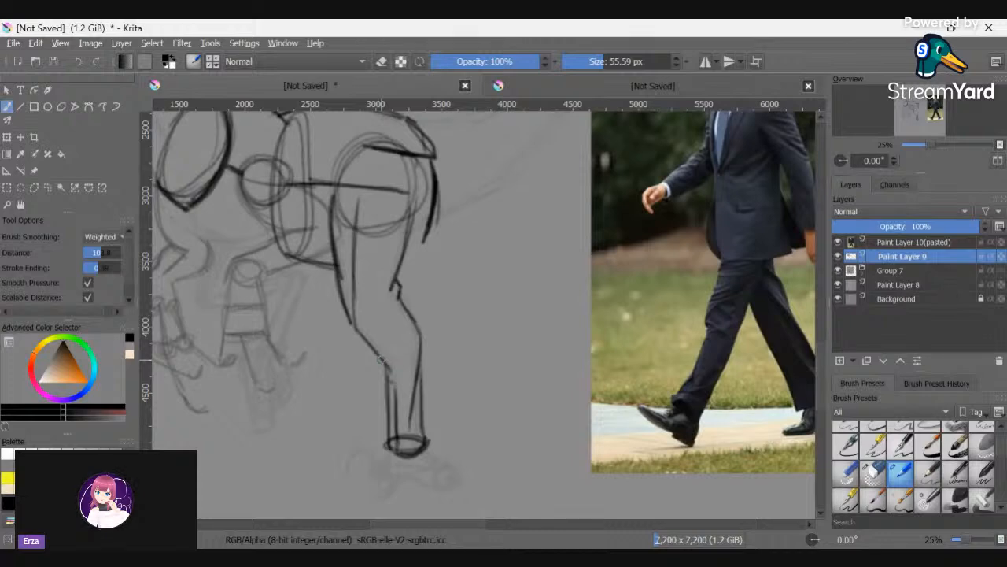
- Sketch the bent far leg beneath the belly: its front edge, underside and lower section ending in a flat oval cuff
{"action": "left_click_drag", "start_coordinate": [478, 521], "coordinate": [456, 521]}
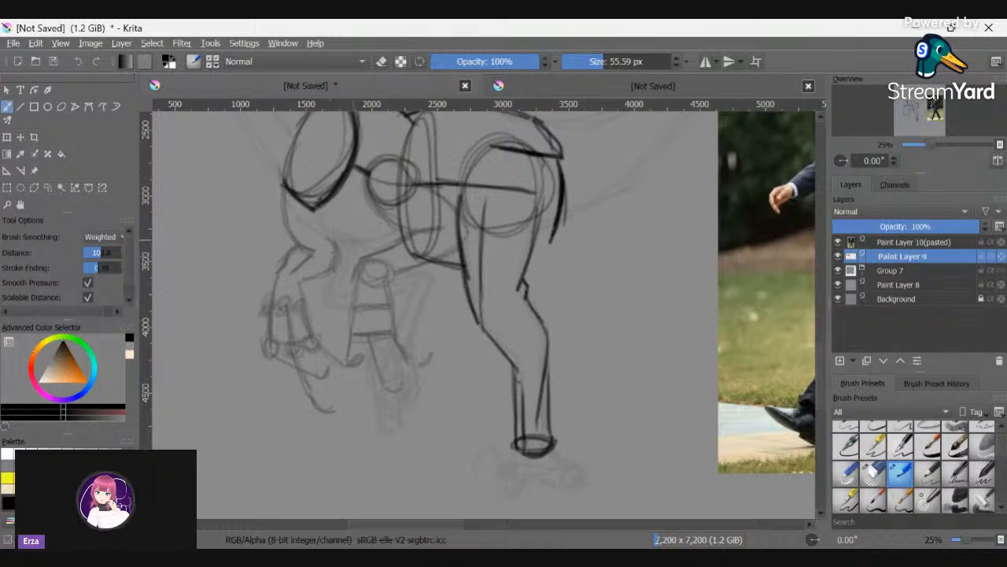
{"action": "left_click_drag", "start_coordinate": [349, 245], "coordinate": [330, 304]}
{"action": "left_click_drag", "start_coordinate": [333, 308], "coordinate": [343, 317]}
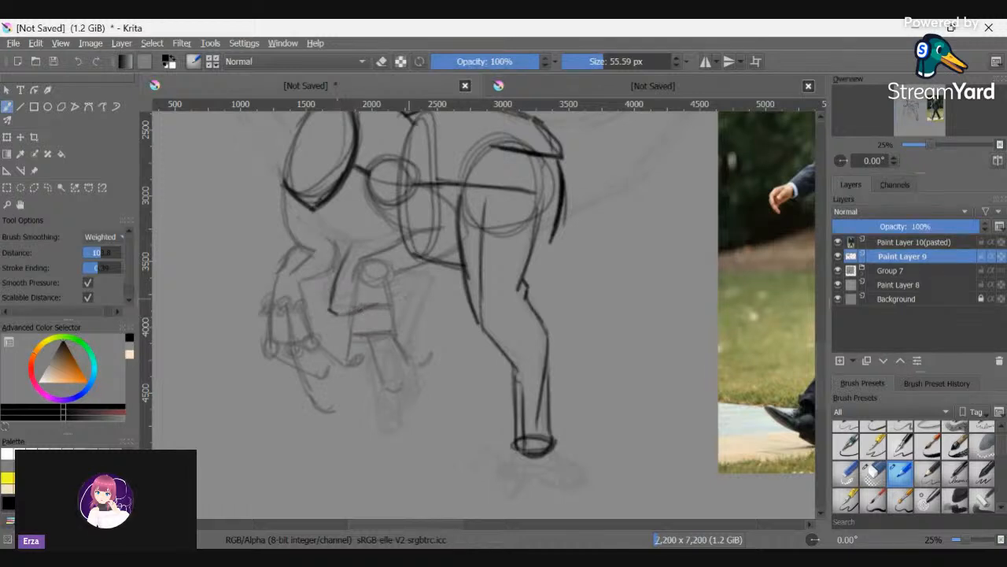
{"action": "left_click_drag", "start_coordinate": [413, 287], "coordinate": [352, 312]}
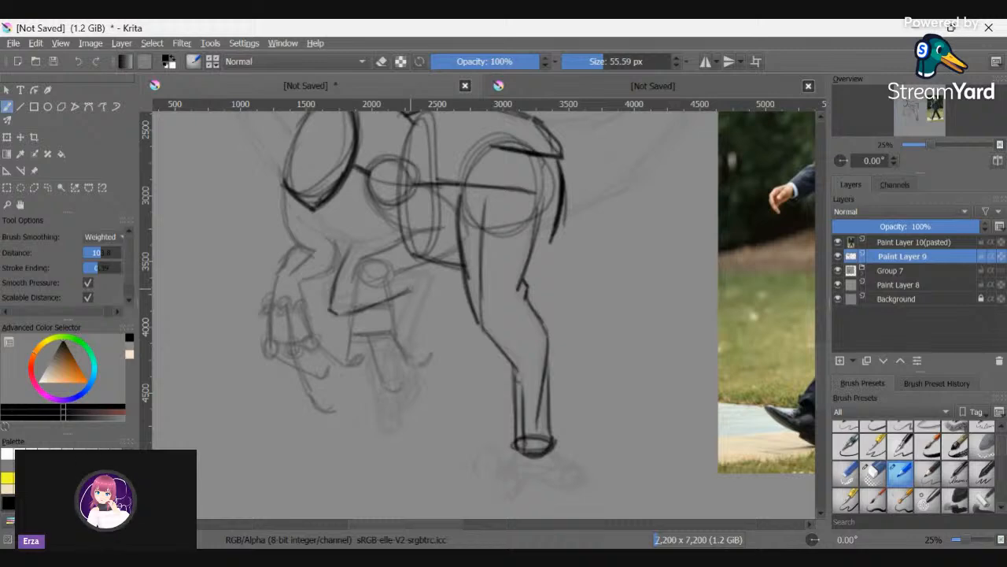
{"action": "mouse_move", "coordinate": [410, 292]}
{"action": "left_mouse_down"}
{"action": "mouse_move", "coordinate": [391, 346]}
{"action": "mouse_move", "coordinate": [419, 334]}
{"action": "mouse_move", "coordinate": [405, 343]}
{"action": "left_mouse_up"}
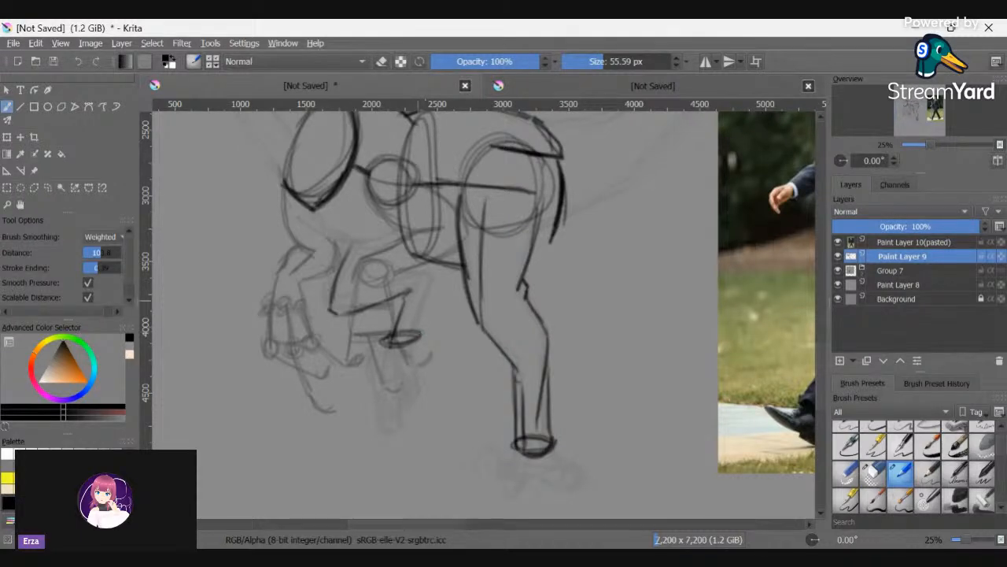
- Add the far leg's rear edge down to the cuff and reinforce its front edge and underside with darker strokes
{"action": "mouse_move", "coordinate": [439, 285]}
{"action": "left_mouse_down"}
{"action": "mouse_move", "coordinate": [425, 323]}
{"action": "mouse_move", "coordinate": [436, 277]}
{"action": "mouse_move", "coordinate": [428, 267]}
{"action": "mouse_move", "coordinate": [439, 285]}
{"action": "mouse_move", "coordinate": [423, 263]}
{"action": "left_mouse_up"}
{"action": "mouse_move", "coordinate": [393, 298]}
{"action": "left_mouse_down"}
{"action": "mouse_move", "coordinate": [380, 342]}
{"action": "mouse_move", "coordinate": [422, 335]}
{"action": "mouse_move", "coordinate": [433, 287]}
{"action": "mouse_move", "coordinate": [422, 332]}
{"action": "left_mouse_up"}
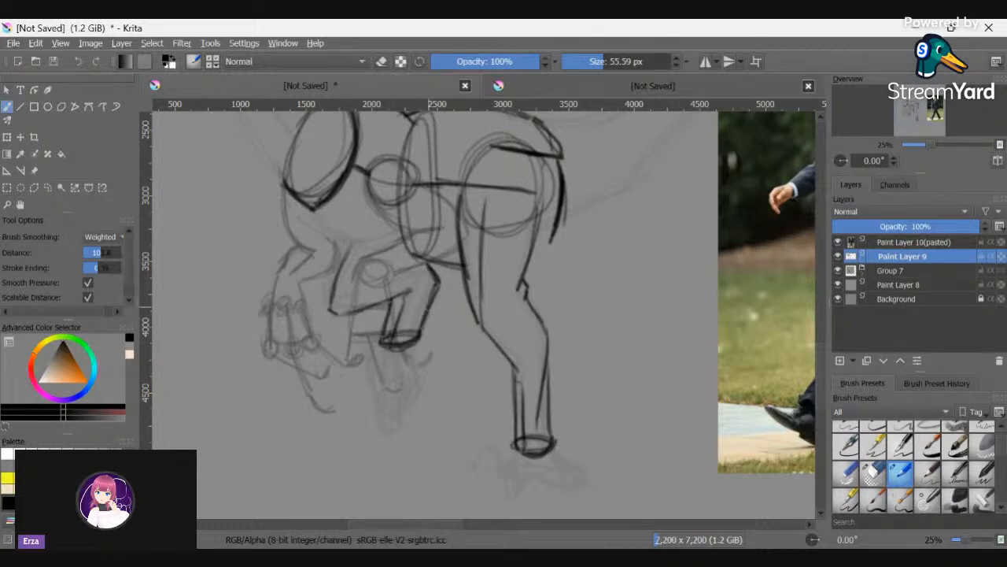
{"action": "left_click_drag", "start_coordinate": [338, 246], "coordinate": [324, 307]}
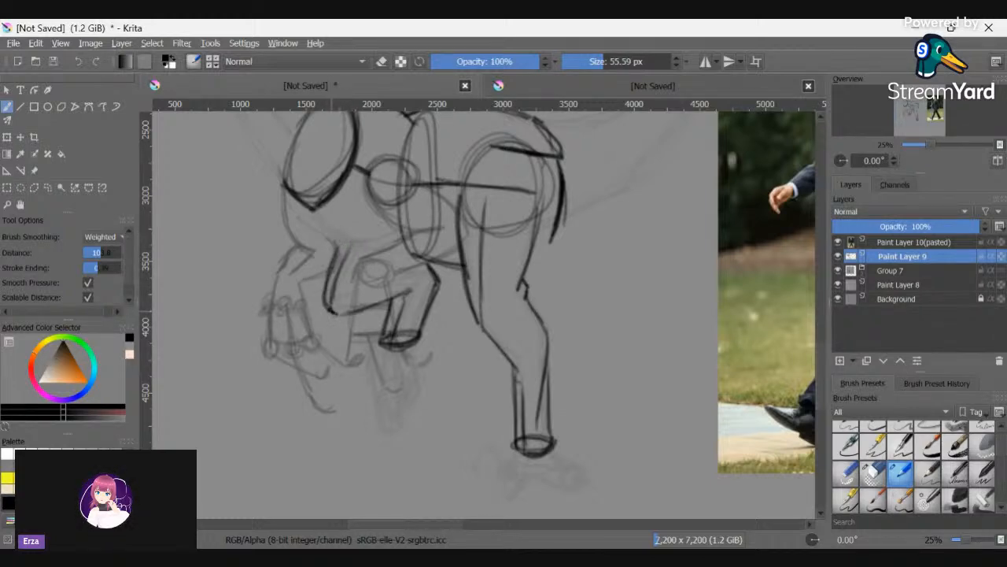
{"action": "mouse_move", "coordinate": [334, 317]}
{"action": "left_mouse_down"}
{"action": "mouse_move", "coordinate": [373, 310]}
{"action": "mouse_move", "coordinate": [428, 267]}
{"action": "left_mouse_up"}
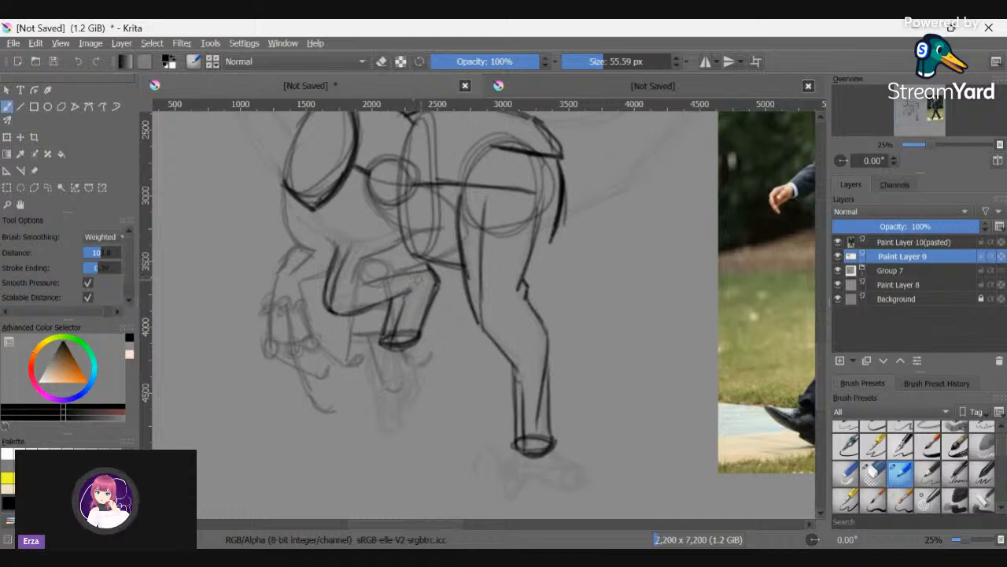
- Undo the last far-leg stroke, erase the near leg's stray lower rear line and redraw that edge straight down to the ankle cuff
{"action": "key", "text": "ctrl+z"}
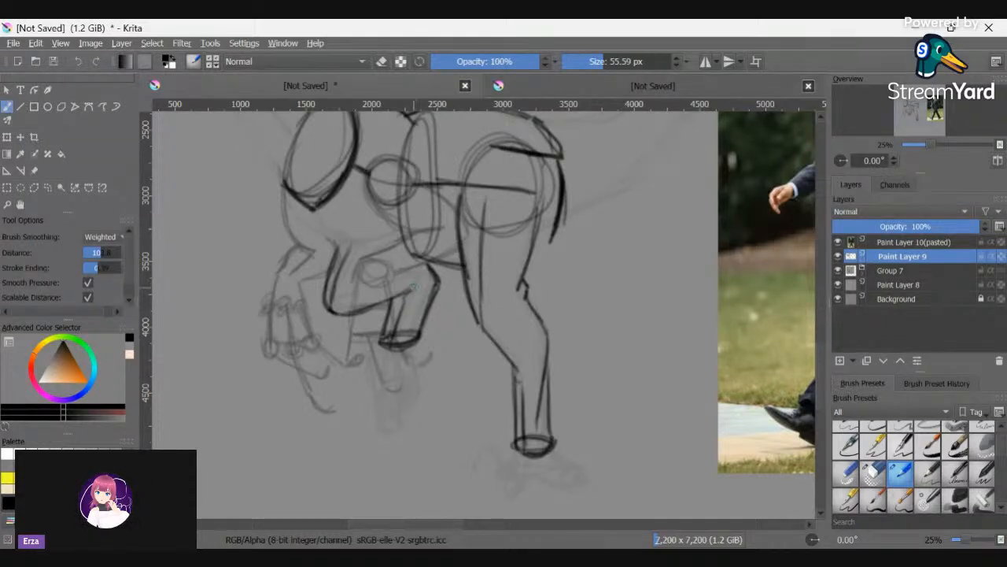
{"action": "mouse_move", "coordinate": [414, 286]}
{"action": "left_mouse_down"}
{"action": "mouse_move", "coordinate": [402, 294]}
{"action": "mouse_move", "coordinate": [415, 286]}
{"action": "left_mouse_up"}
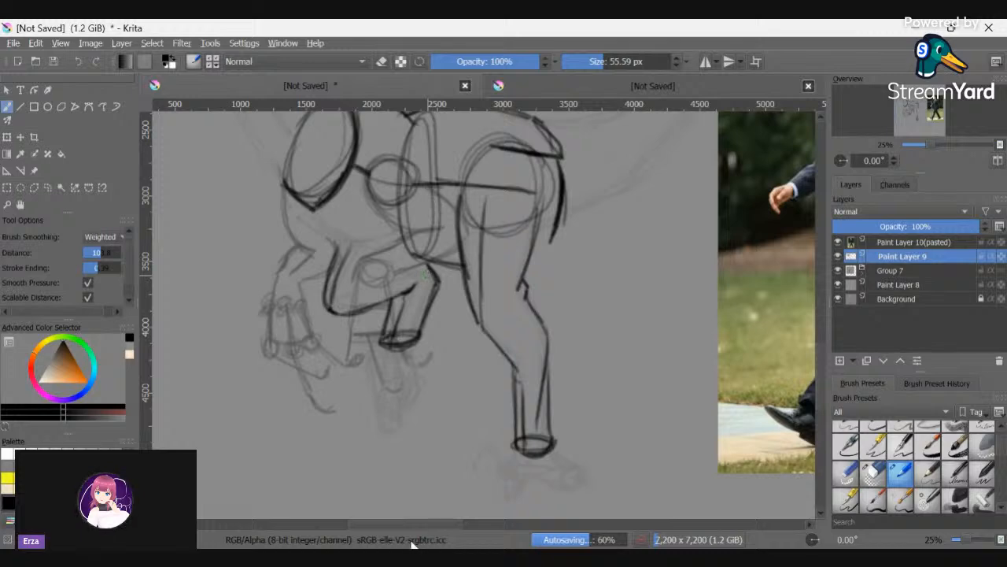
{"action": "mouse_move", "coordinate": [418, 524]}
{"action": "left_mouse_down"}
{"action": "mouse_move", "coordinate": [455, 524]}
{"action": "mouse_move", "coordinate": [423, 523]}
{"action": "left_mouse_up"}
{"action": "key", "text": "e"}
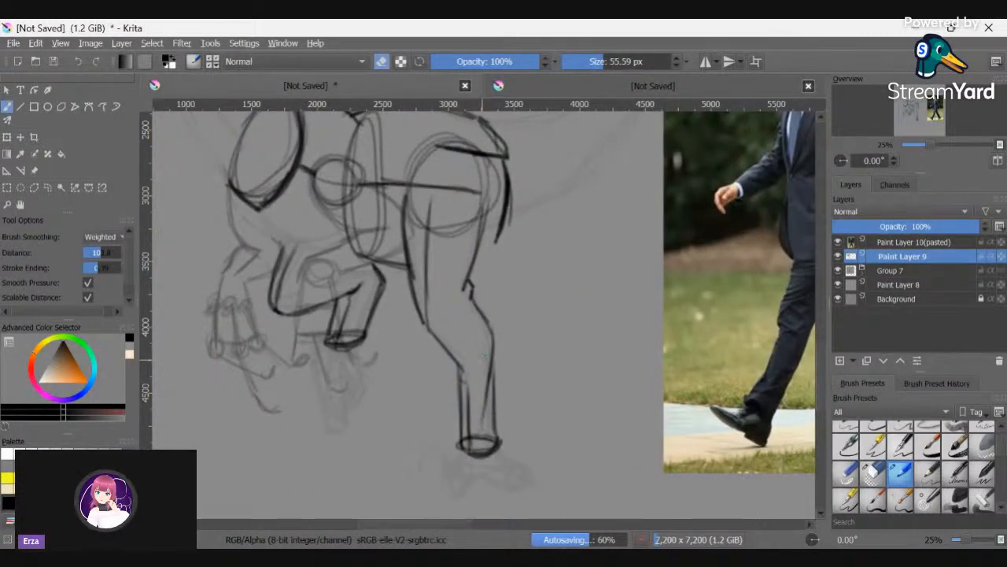
{"action": "left_click_drag", "start_coordinate": [484, 358], "coordinate": [488, 361]}
{"action": "left_click_drag", "start_coordinate": [481, 409], "coordinate": [484, 436]}
{"action": "key", "text": "e"}
{"action": "mouse_move", "coordinate": [494, 340]}
{"action": "left_mouse_down"}
{"action": "mouse_move", "coordinate": [491, 430]}
{"action": "mouse_move", "coordinate": [500, 442]}
{"action": "left_mouse_up"}
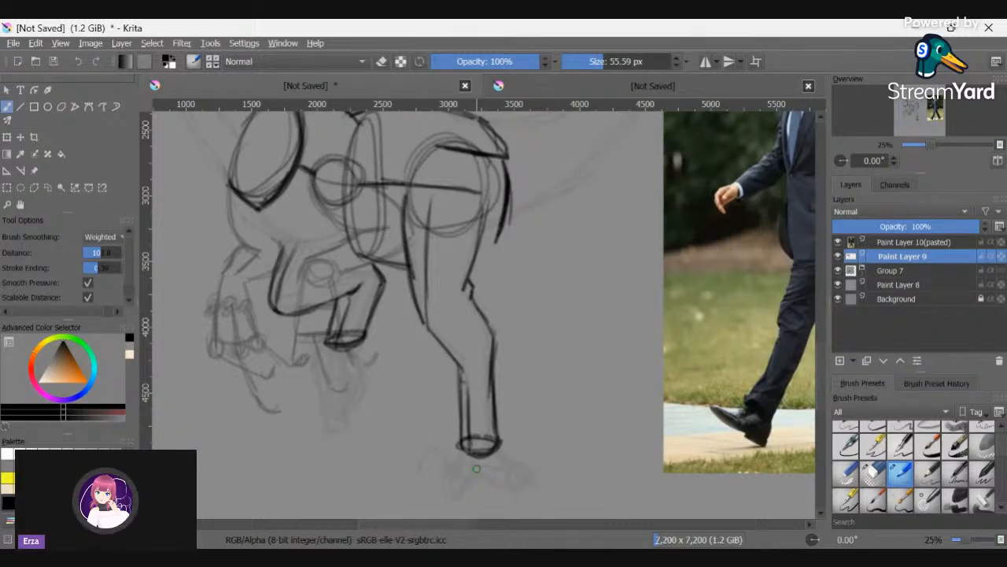
- Draw the dark belly line from the base of the chest oval back to the front of the near thigh
{"action": "left_click_drag", "start_coordinate": [467, 528], "coordinate": [451, 512]}
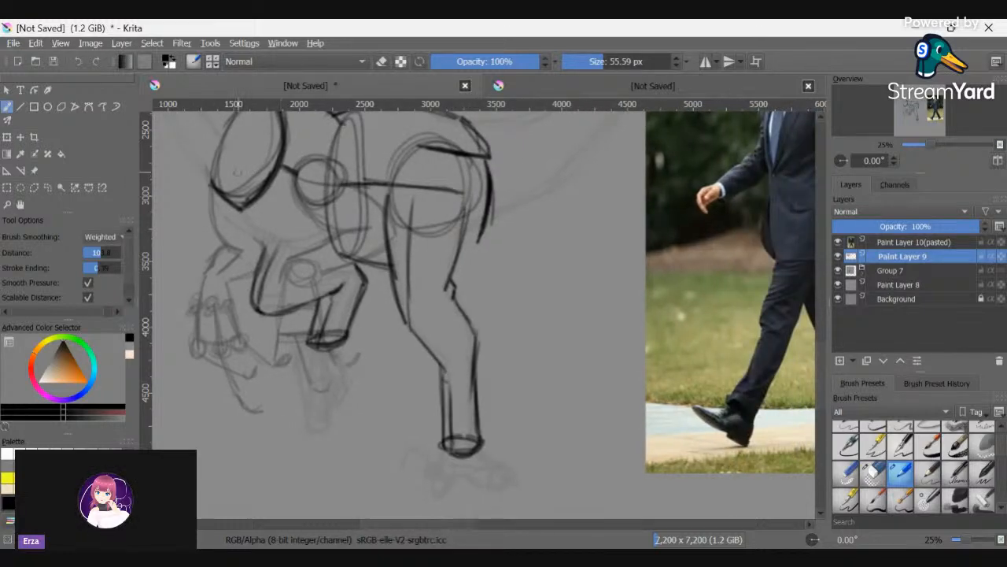
{"action": "left_click_drag", "start_coordinate": [236, 177], "coordinate": [268, 234]}
{"action": "mouse_move", "coordinate": [236, 203]}
{"action": "left_mouse_down"}
{"action": "mouse_move", "coordinate": [271, 251]}
{"action": "mouse_move", "coordinate": [312, 257]}
{"action": "mouse_move", "coordinate": [385, 229]}
{"action": "left_mouse_up"}
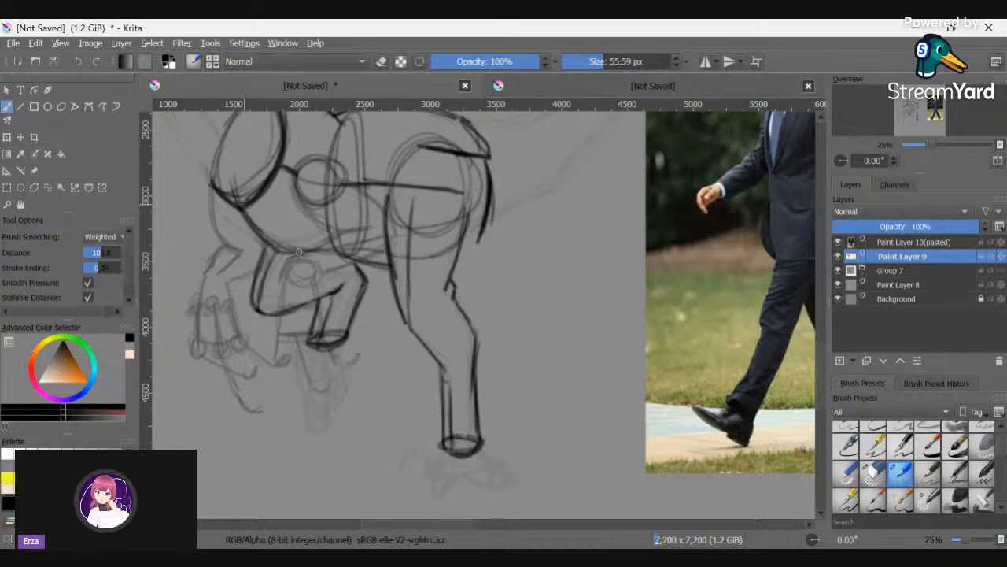
{"action": "left_click_drag", "start_coordinate": [282, 248], "coordinate": [391, 269]}
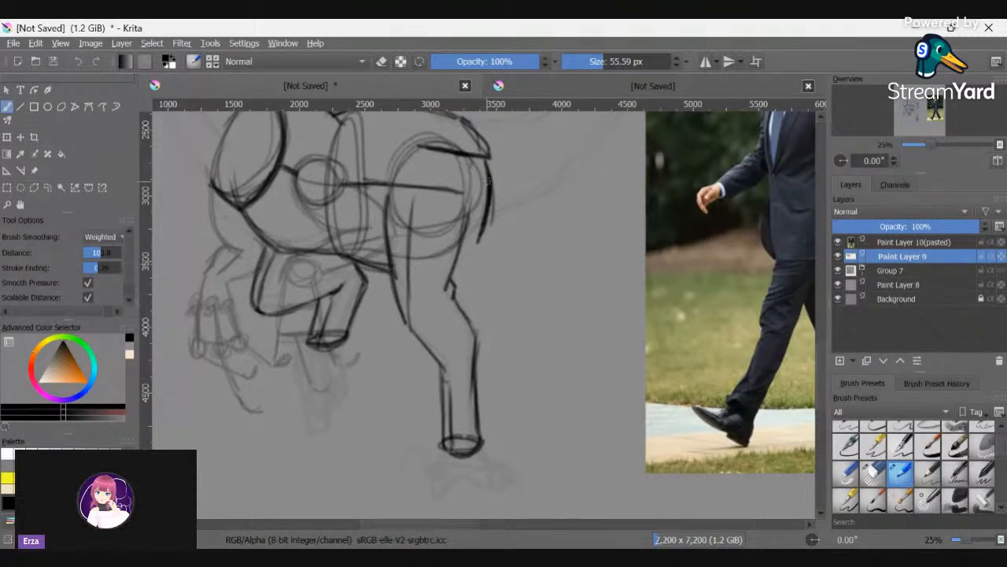
{"action": "left_click_drag", "start_coordinate": [487, 221], "coordinate": [475, 268]}
{"action": "left_click_drag", "start_coordinate": [488, 192], "coordinate": [462, 281]}
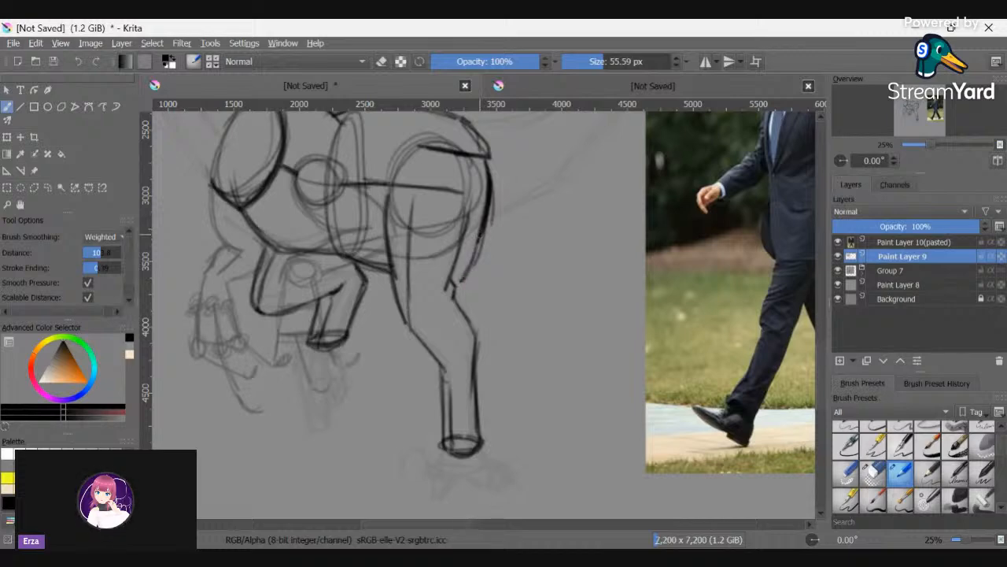
{"action": "left_click_drag", "start_coordinate": [372, 266], "coordinate": [451, 292]}
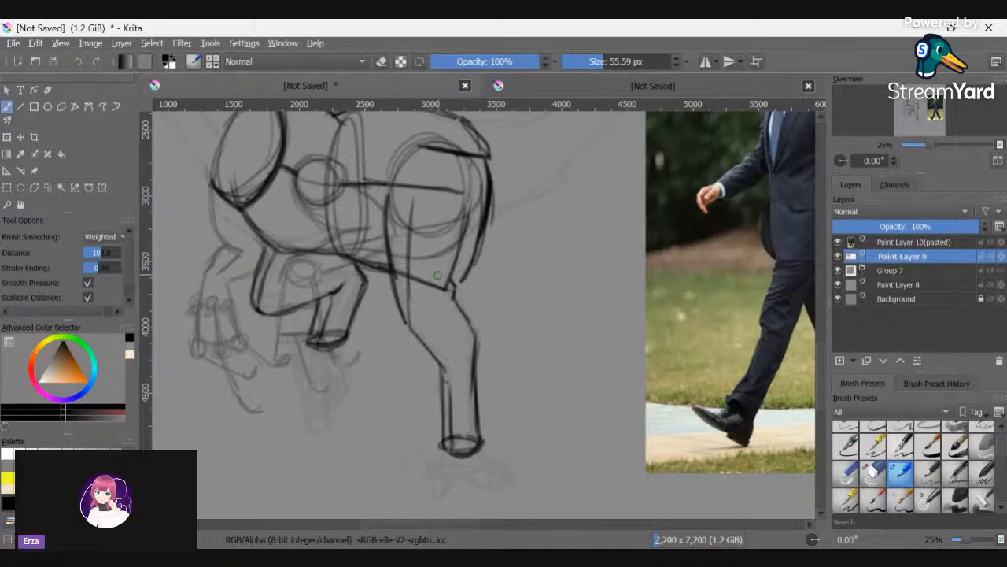
{"action": "key", "text": "ctrl+z"}
{"action": "key", "text": "ctrl+z"}
{"action": "key", "text": "ctrl+z"}
{"action": "key", "text": "ctrl+z"}
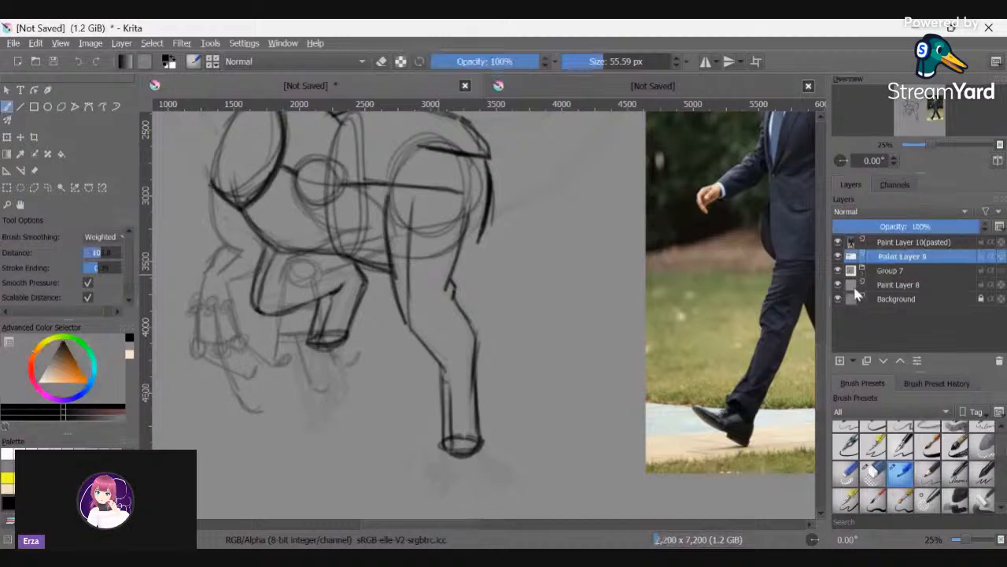
- Add a new paint layer above Paint Layer 9 and lower Paint Layer 9's opacity to 21%
{"action": "left_click", "coordinate": [840, 360]}
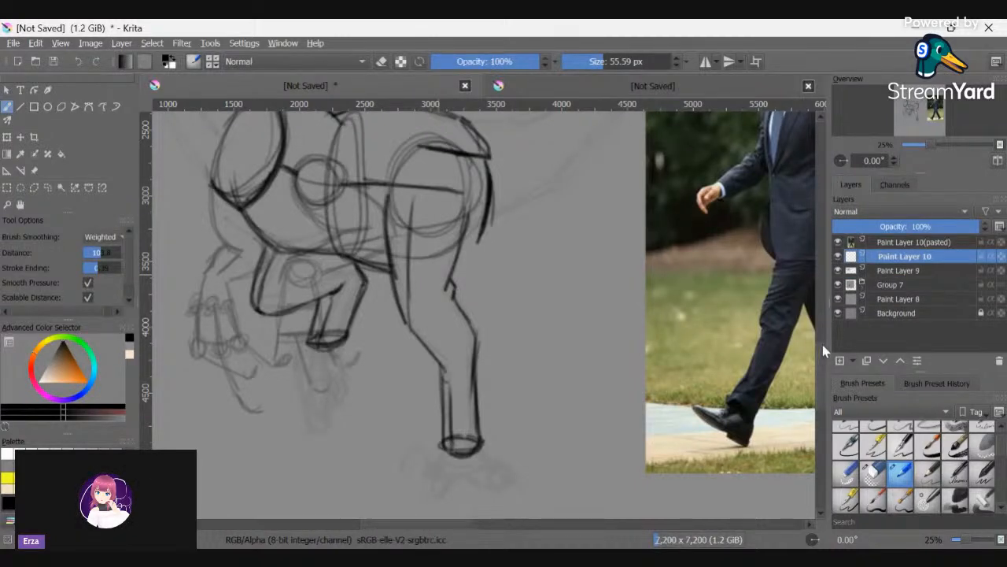
{"action": "left_click", "coordinate": [894, 270]}
{"action": "left_click", "coordinate": [866, 225]}
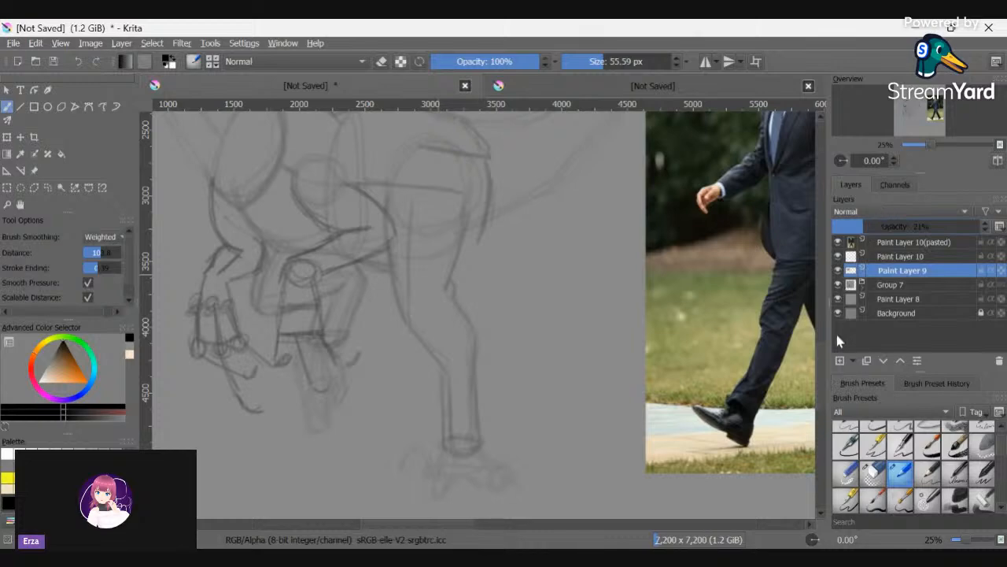
- Turn the canvas view to 90° and make the new empty paint layer active for drawing
{"action": "key", "text": "ctrl+]"}
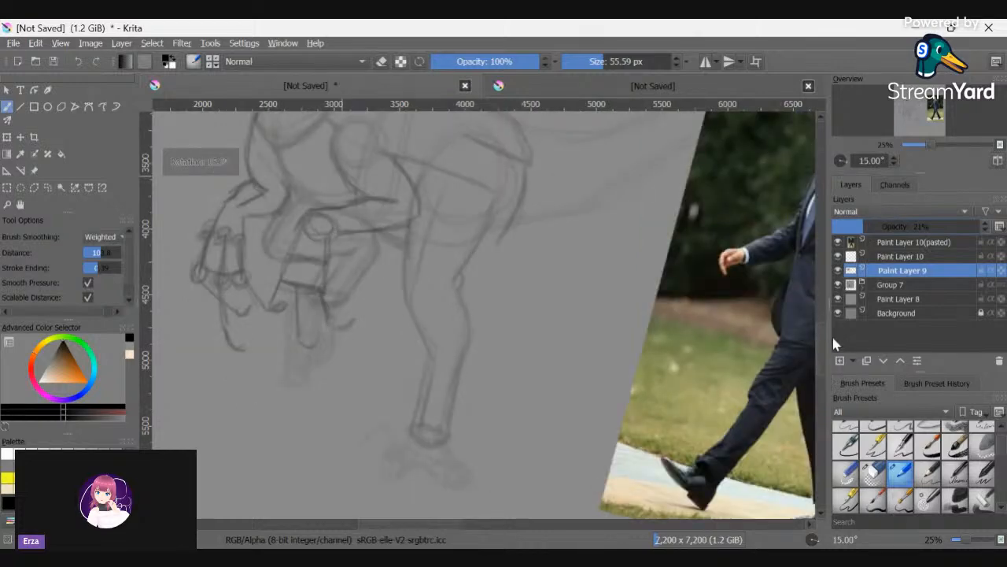
{"action": "key", "text": "ctrl+]"}
{"action": "key", "text": "ctrl+]"}
{"action": "key", "text": "ctrl+]"}
{"action": "key", "text": "ctrl+]"}
{"action": "key", "text": "ctrl+]"}
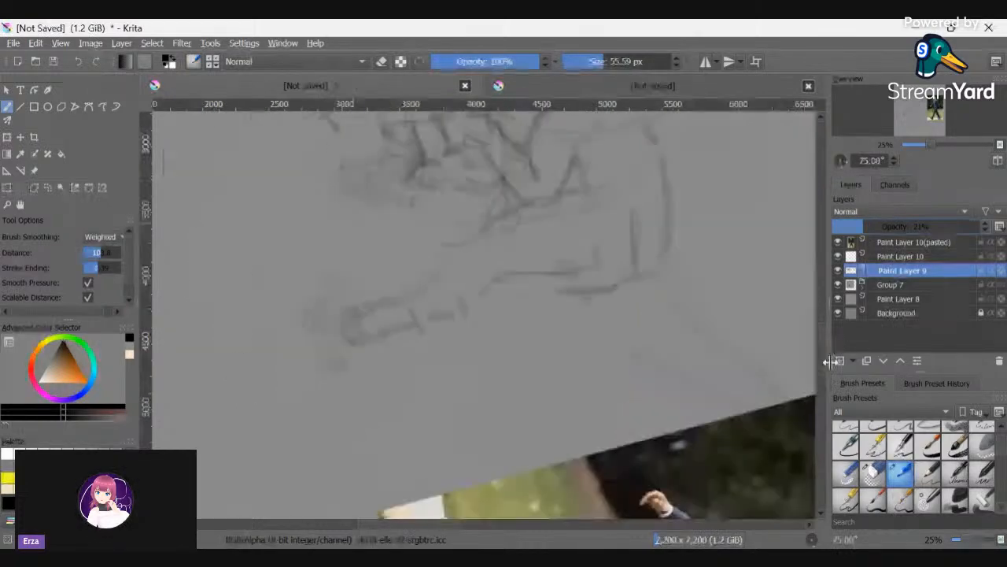
{"action": "scroll", "coordinate": [823, 288], "scroll_direction": "up", "scroll_amount": 3}
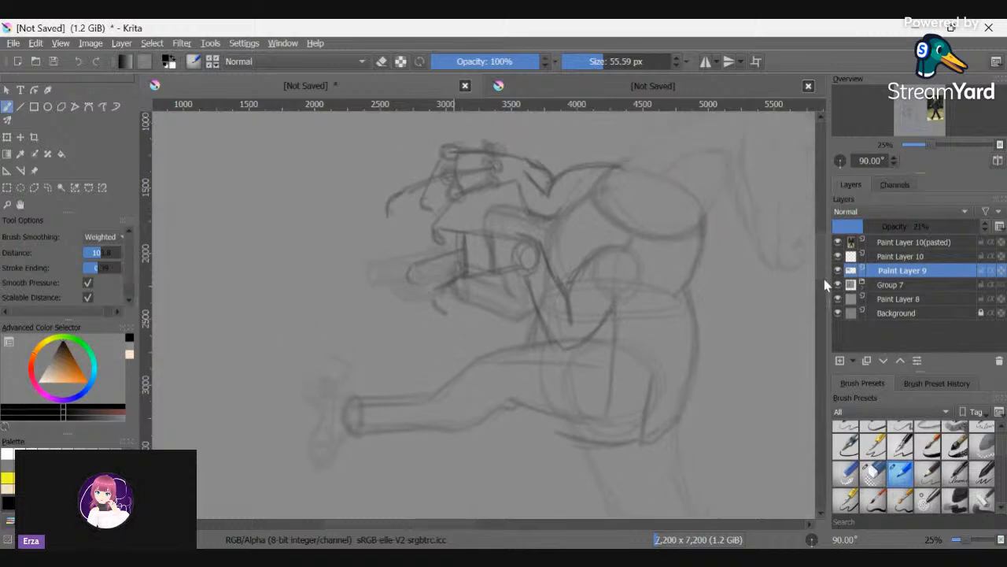
{"action": "scroll", "coordinate": [430, 522], "scroll_direction": "right", "scroll_amount": 3}
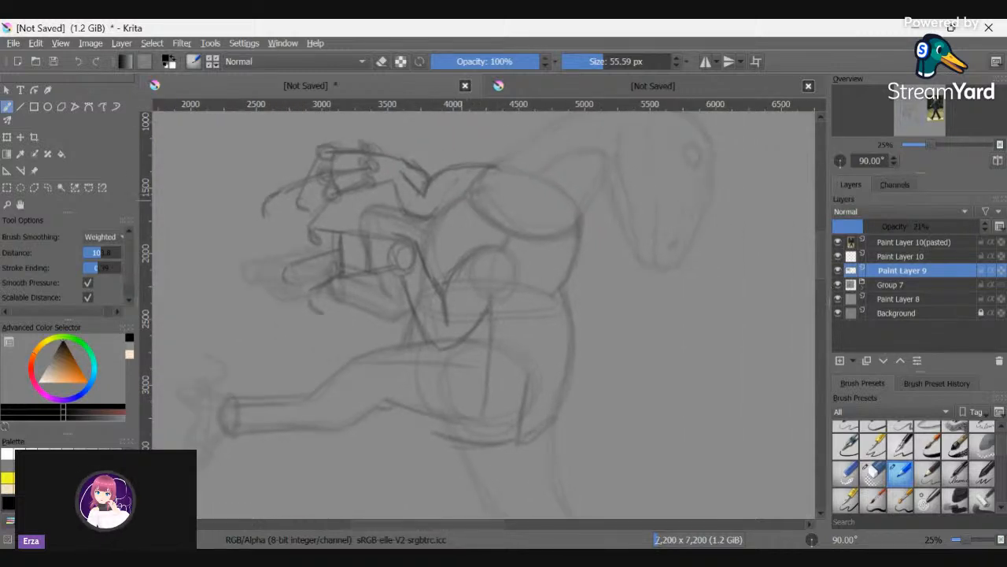
{"action": "left_click", "coordinate": [889, 257]}
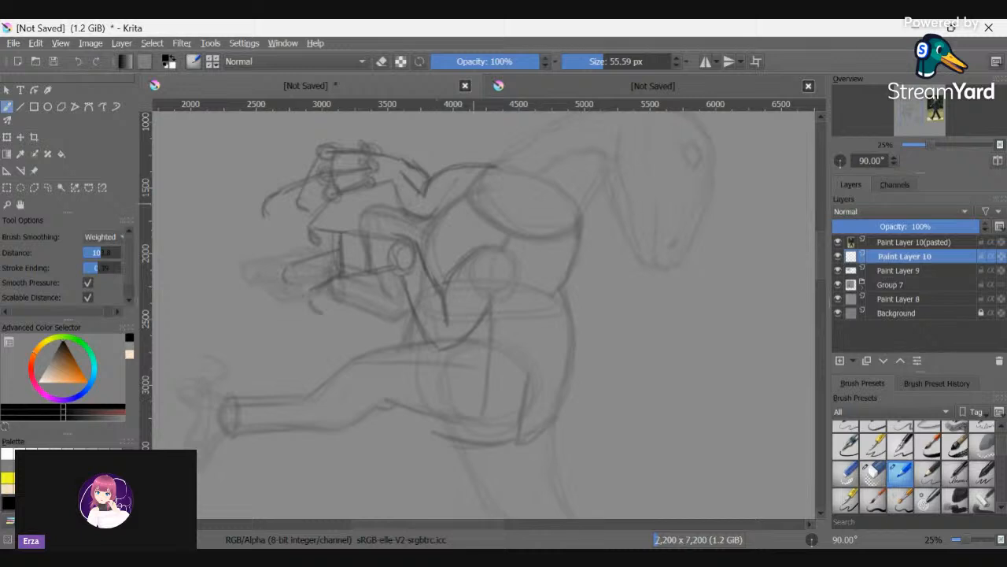
- Sketch the jacket's chest edge, the collar line along the base of the neck oval, and the inner lapel curve
{"action": "mouse_move", "coordinate": [463, 199]}
{"action": "left_mouse_down"}
{"action": "mouse_move", "coordinate": [425, 240]}
{"action": "mouse_move", "coordinate": [425, 258]}
{"action": "left_mouse_up"}
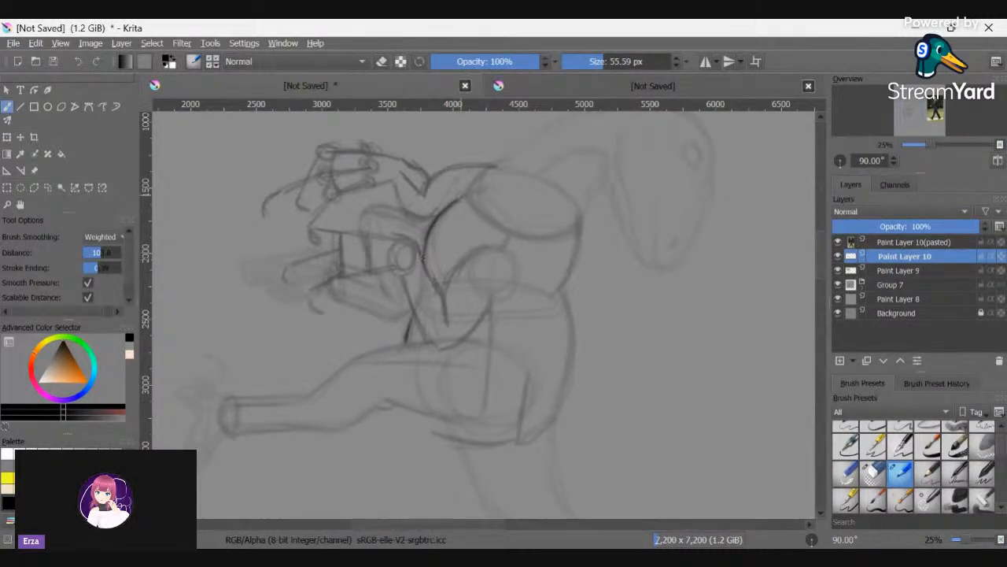
{"action": "mouse_move", "coordinate": [460, 197]}
{"action": "left_mouse_down"}
{"action": "mouse_move", "coordinate": [517, 231]}
{"action": "mouse_move", "coordinate": [506, 250]}
{"action": "left_mouse_up"}
{"action": "mouse_move", "coordinate": [582, 221]}
{"action": "left_mouse_down"}
{"action": "mouse_move", "coordinate": [555, 241]}
{"action": "mouse_move", "coordinate": [513, 234]}
{"action": "mouse_move", "coordinate": [570, 239]}
{"action": "mouse_move", "coordinate": [582, 224]}
{"action": "mouse_move", "coordinate": [510, 241]}
{"action": "mouse_move", "coordinate": [484, 217]}
{"action": "mouse_move", "coordinate": [497, 226]}
{"action": "mouse_move", "coordinate": [464, 226]}
{"action": "mouse_move", "coordinate": [455, 236]}
{"action": "mouse_move", "coordinate": [482, 225]}
{"action": "mouse_move", "coordinate": [455, 237]}
{"action": "mouse_move", "coordinate": [483, 225]}
{"action": "left_mouse_up"}
{"action": "mouse_move", "coordinate": [465, 229]}
{"action": "left_mouse_down"}
{"action": "mouse_move", "coordinate": [422, 272]}
{"action": "mouse_move", "coordinate": [495, 223]}
{"action": "mouse_move", "coordinate": [535, 239]}
{"action": "left_mouse_up"}
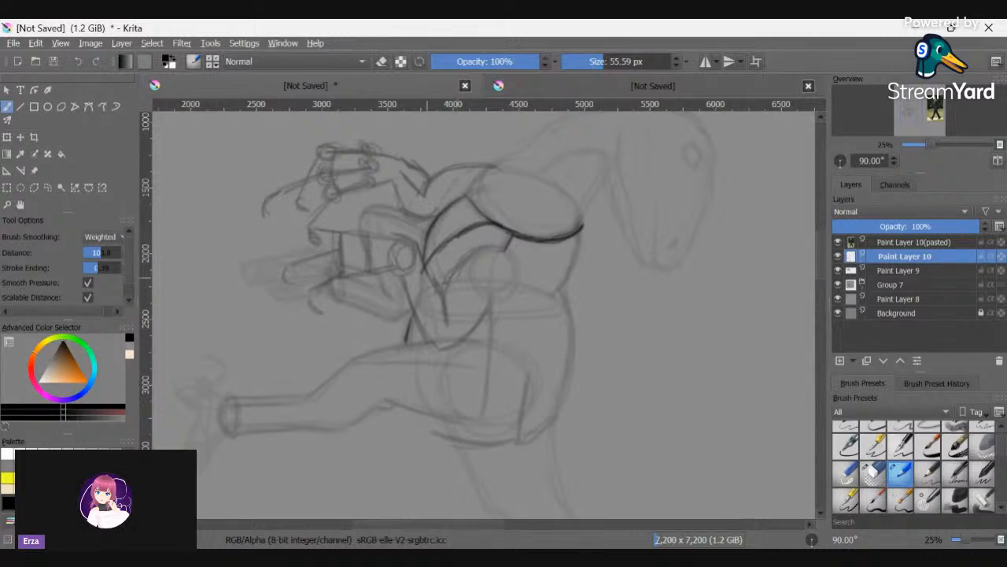
- Draw the lapel's outer edge with a pointed notch and continue the collar band around to the back, checking the suit photo
{"action": "mouse_move", "coordinate": [433, 252]}
{"action": "left_mouse_down"}
{"action": "mouse_move", "coordinate": [417, 299]}
{"action": "mouse_move", "coordinate": [460, 255]}
{"action": "left_mouse_up"}
{"action": "left_click_drag", "start_coordinate": [416, 296], "coordinate": [466, 250]}
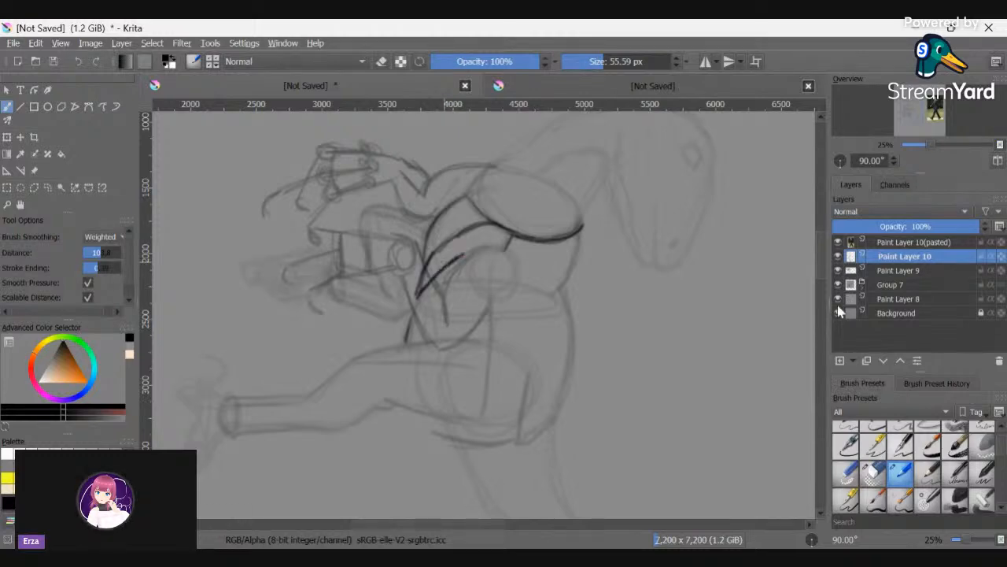
{"action": "scroll", "coordinate": [820, 278], "scroll_direction": "down", "scroll_amount": 10}
{"action": "scroll", "coordinate": [821, 318], "scroll_direction": "up", "scroll_amount": 2}
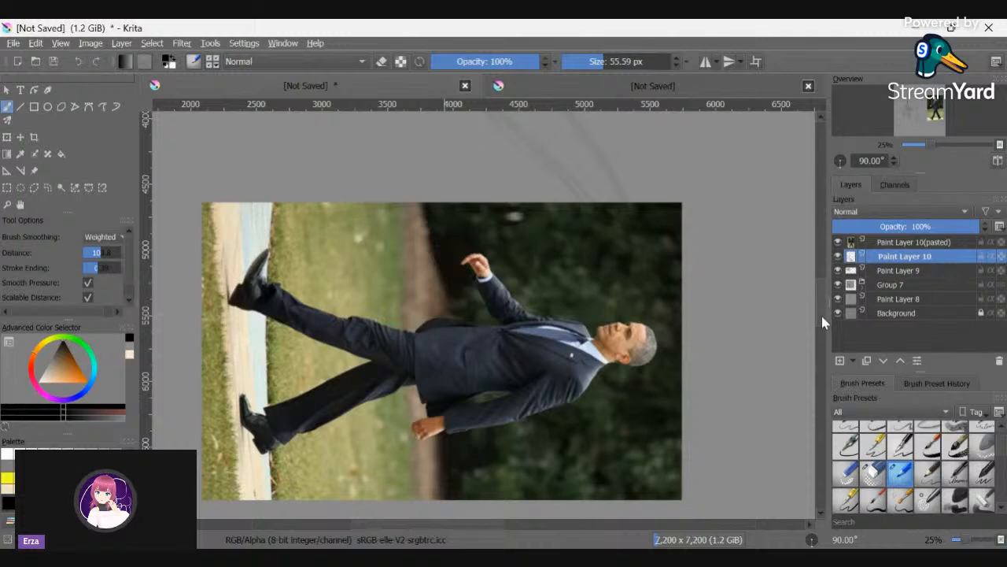
{"action": "scroll", "coordinate": [822, 316], "scroll_direction": "up", "scroll_amount": 8}
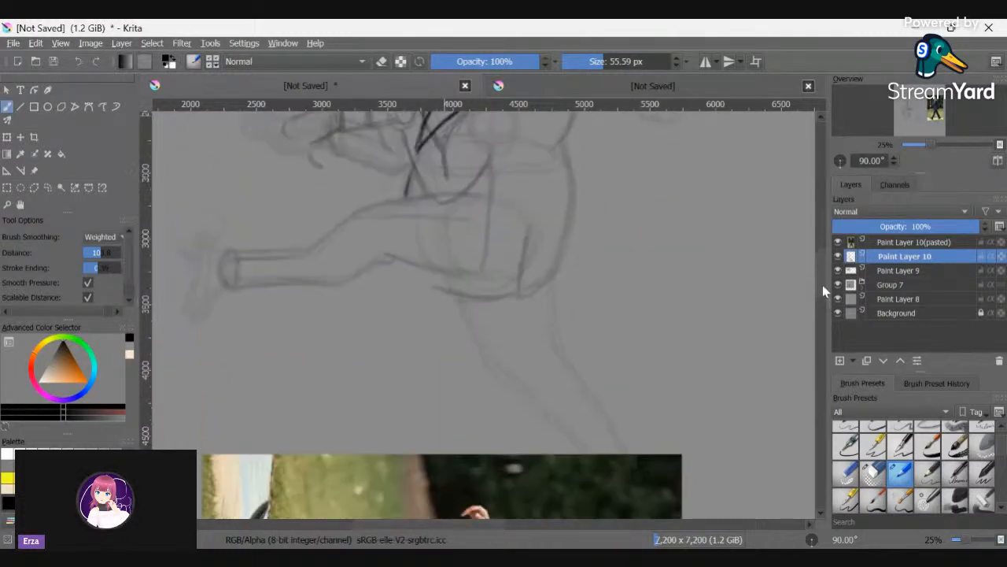
{"action": "scroll", "coordinate": [822, 274], "scroll_direction": "up", "scroll_amount": 3}
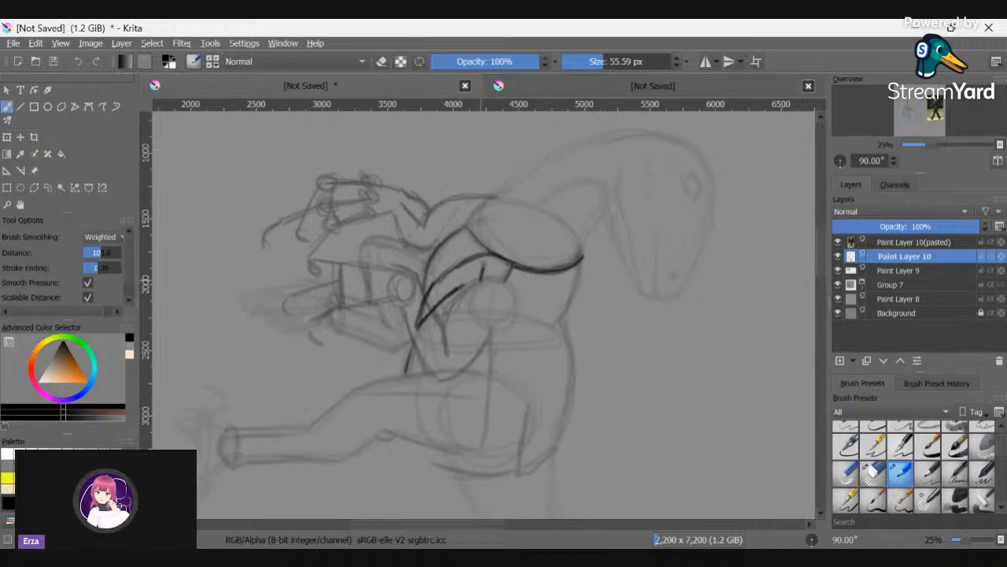
{"action": "mouse_move", "coordinate": [485, 265]}
{"action": "left_mouse_down"}
{"action": "mouse_move", "coordinate": [497, 277]}
{"action": "mouse_move", "coordinate": [448, 293]}
{"action": "mouse_move", "coordinate": [572, 287]}
{"action": "mouse_move", "coordinate": [537, 291]}
{"action": "left_mouse_up"}
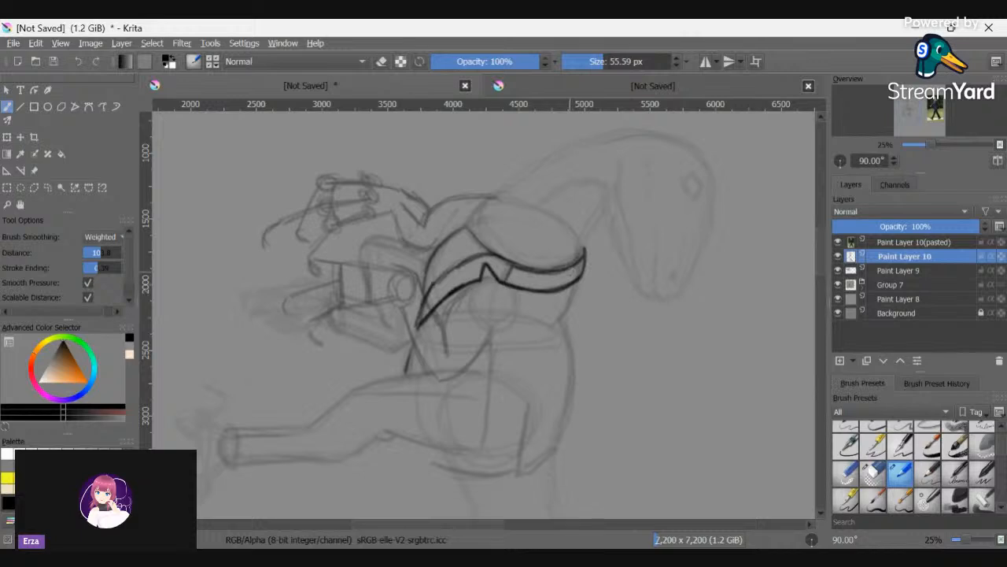
- Thicken the jacket's front edge along the chest and outline the back from the collar past a small notch toward the hips
{"action": "mouse_move", "coordinate": [425, 297]}
{"action": "left_mouse_down"}
{"action": "mouse_move", "coordinate": [427, 264]}
{"action": "mouse_move", "coordinate": [449, 225]}
{"action": "left_mouse_up"}
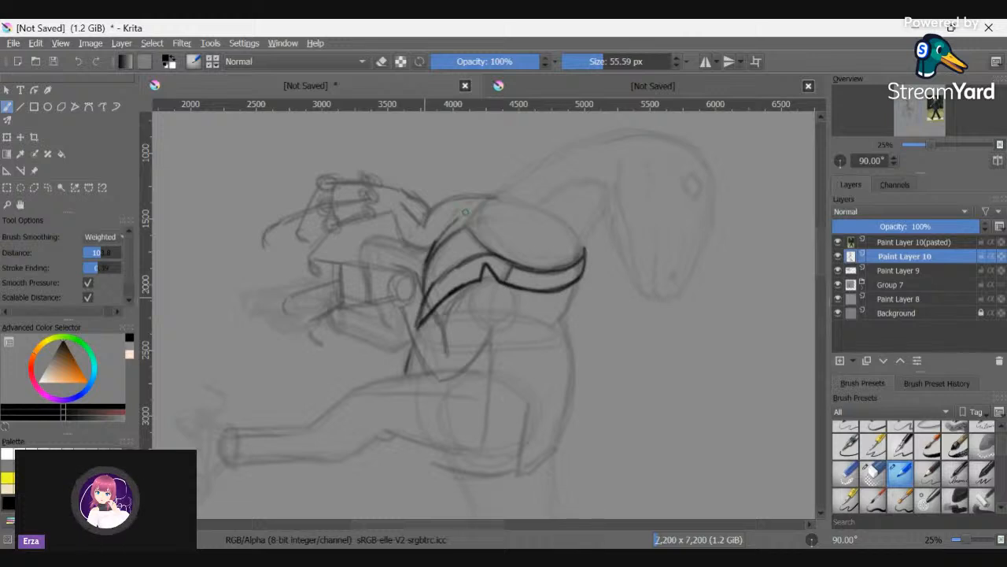
{"action": "mouse_move", "coordinate": [434, 241]}
{"action": "left_mouse_down"}
{"action": "mouse_move", "coordinate": [488, 197]}
{"action": "mouse_move", "coordinate": [438, 236]}
{"action": "left_mouse_up"}
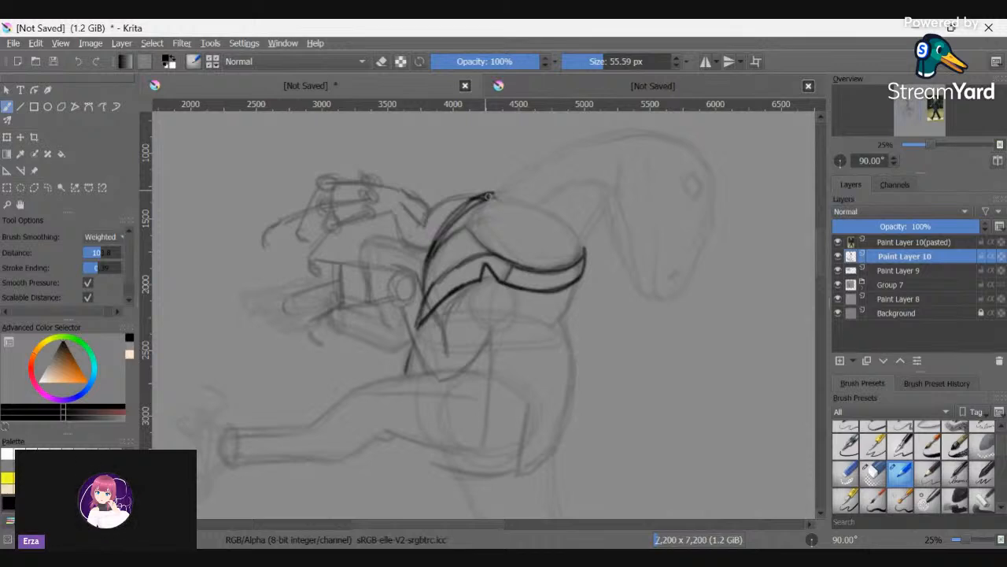
{"action": "left_click_drag", "start_coordinate": [484, 200], "coordinate": [491, 194]}
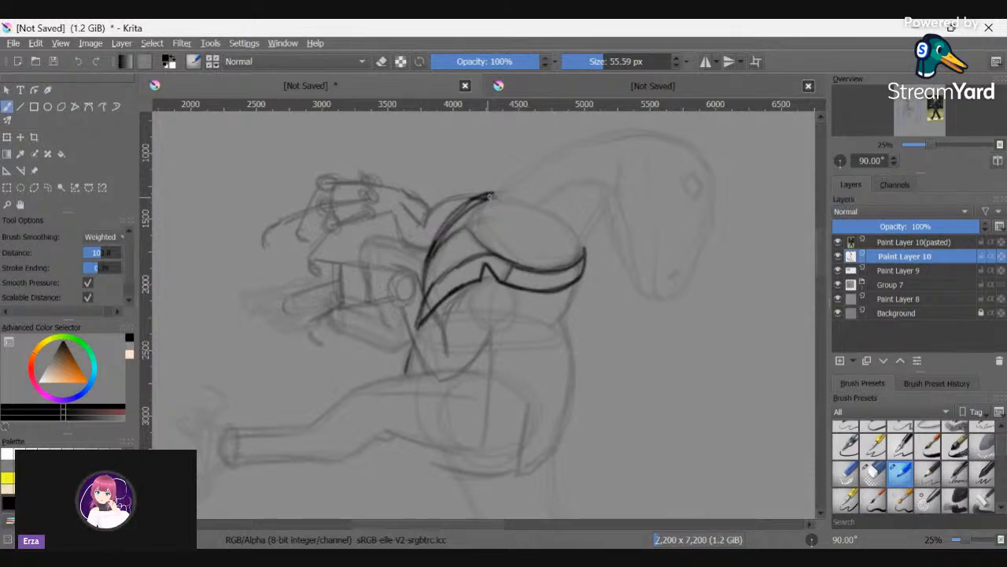
{"action": "left_click_drag", "start_coordinate": [468, 197], "coordinate": [426, 265]}
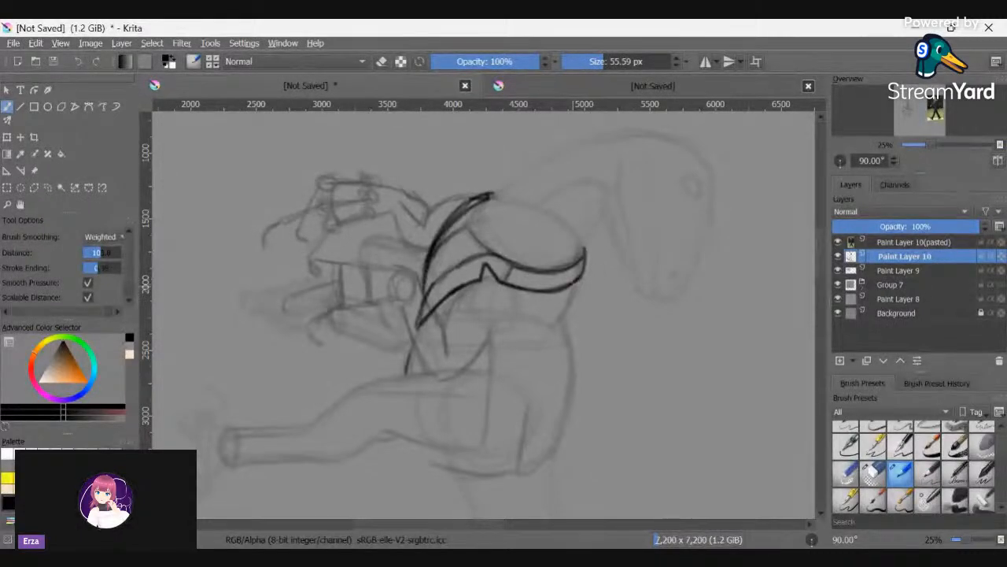
{"action": "mouse_move", "coordinate": [581, 272]}
{"action": "left_mouse_down"}
{"action": "mouse_move", "coordinate": [554, 330]}
{"action": "mouse_move", "coordinate": [585, 352]}
{"action": "mouse_move", "coordinate": [558, 327]}
{"action": "mouse_move", "coordinate": [569, 341]}
{"action": "mouse_move", "coordinate": [575, 397]}
{"action": "left_mouse_up"}
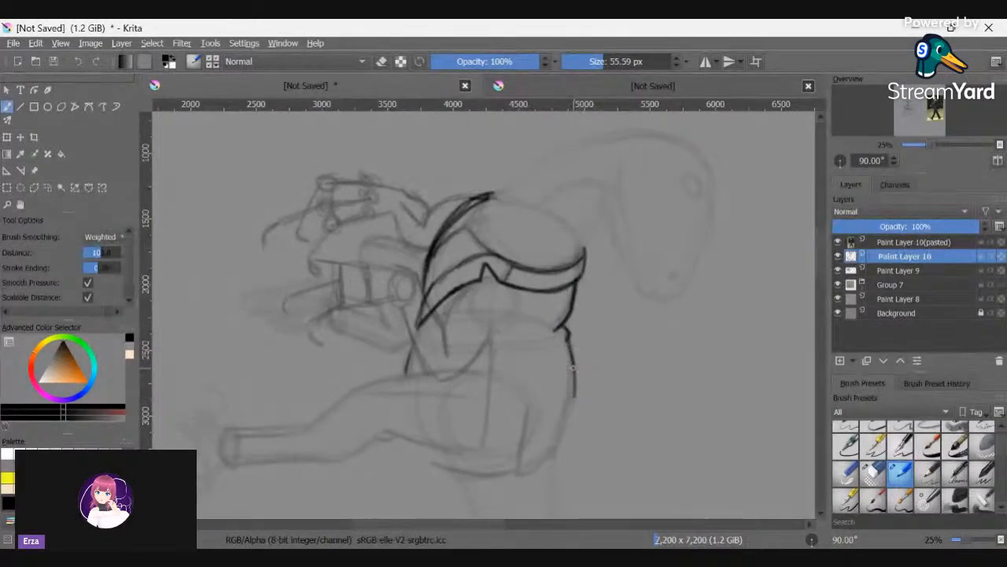
- Draw a small dark button where the lapels meet at the belly and a curved jacket hem from it across the thigh
{"action": "scroll", "coordinate": [820, 266], "scroll_direction": "down", "scroll_amount": 3}
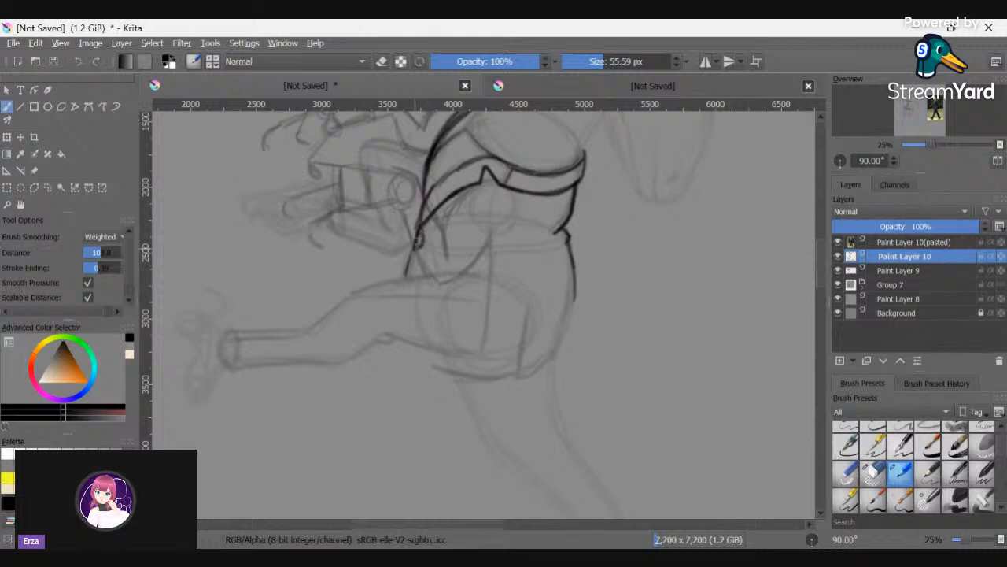
{"action": "left_click_drag", "start_coordinate": [419, 242], "coordinate": [418, 235]}
{"action": "left_click_drag", "start_coordinate": [421, 286], "coordinate": [417, 250]}
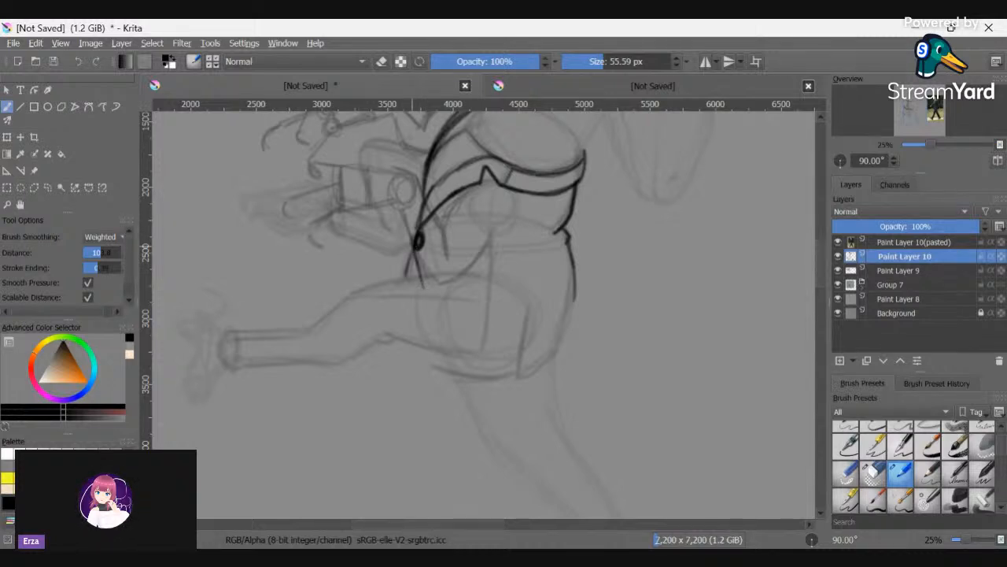
{"action": "left_click_drag", "start_coordinate": [425, 284], "coordinate": [418, 268]}
{"action": "mouse_move", "coordinate": [417, 345]}
{"action": "left_mouse_down"}
{"action": "mouse_move", "coordinate": [423, 286]}
{"action": "mouse_move", "coordinate": [408, 365]}
{"action": "mouse_move", "coordinate": [425, 306]}
{"action": "left_mouse_up"}
{"action": "mouse_move", "coordinate": [407, 365]}
{"action": "left_mouse_down"}
{"action": "mouse_move", "coordinate": [419, 265]}
{"action": "mouse_move", "coordinate": [429, 307]}
{"action": "mouse_move", "coordinate": [408, 364]}
{"action": "left_mouse_up"}
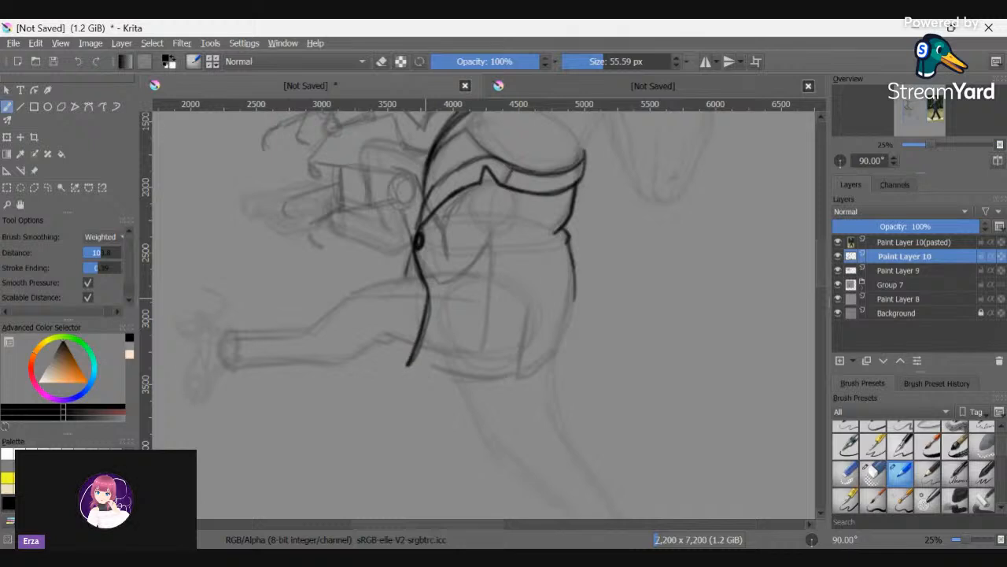
{"action": "left_click_drag", "start_coordinate": [428, 278], "coordinate": [404, 371]}
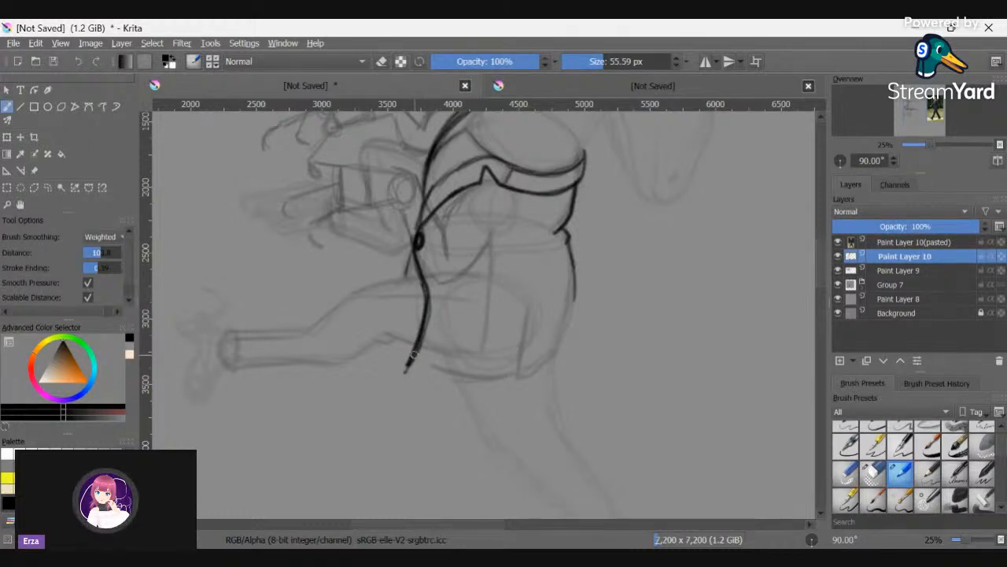
- Turn the canvas view back to 0°
{"action": "key", "text": "4"}
{"action": "key", "text": "4"}
{"action": "key", "text": "4"}
{"action": "key", "text": "4"}
{"action": "key", "text": "4"}
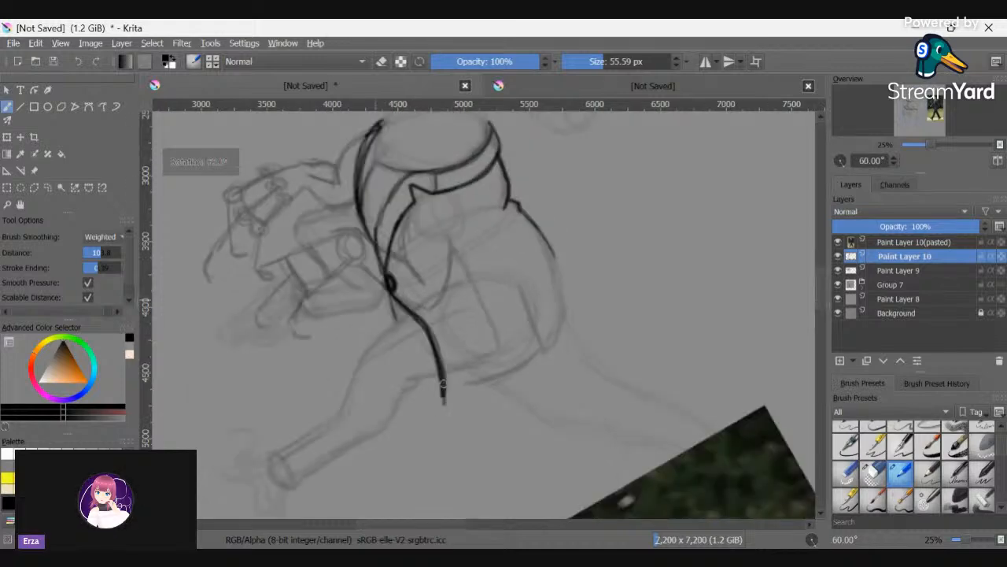
{"action": "key", "text": "4"}
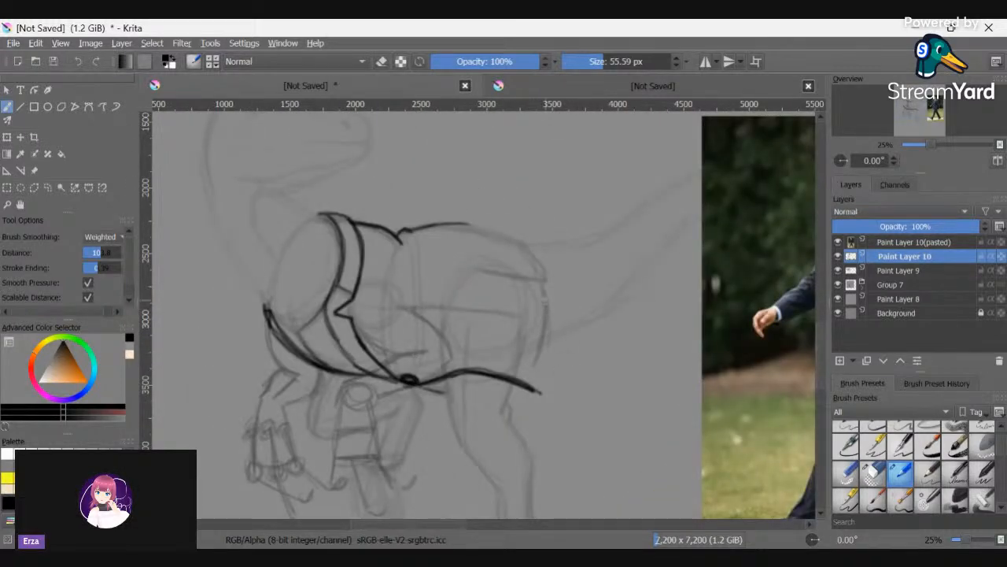
- Draw the jacket's rear edge up from the hem, a slit over the hip, and the back outline curving down to it
{"action": "mouse_move", "coordinate": [547, 303]}
{"action": "left_mouse_down"}
{"action": "mouse_move", "coordinate": [537, 388]}
{"action": "mouse_move", "coordinate": [546, 309]}
{"action": "left_mouse_up"}
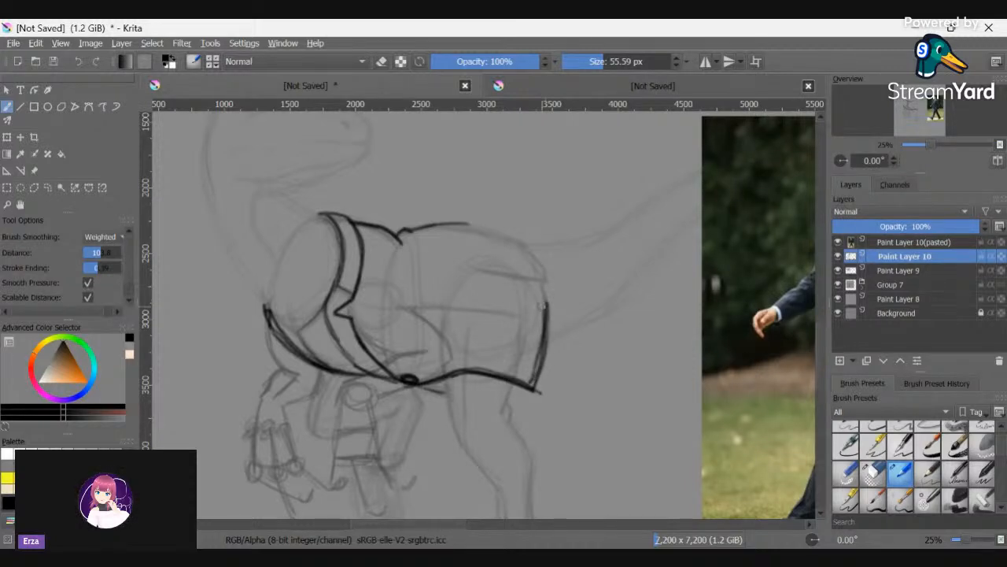
{"action": "mouse_move", "coordinate": [511, 278]}
{"action": "left_mouse_down"}
{"action": "mouse_move", "coordinate": [547, 303]}
{"action": "mouse_move", "coordinate": [535, 278]}
{"action": "mouse_move", "coordinate": [547, 282]}
{"action": "mouse_move", "coordinate": [472, 270]}
{"action": "left_mouse_up"}
{"action": "mouse_move", "coordinate": [472, 270]}
{"action": "left_mouse_down"}
{"action": "mouse_move", "coordinate": [549, 288]}
{"action": "mouse_move", "coordinate": [510, 233]}
{"action": "mouse_move", "coordinate": [439, 224]}
{"action": "mouse_move", "coordinate": [493, 224]}
{"action": "mouse_move", "coordinate": [525, 247]}
{"action": "mouse_move", "coordinate": [543, 283]}
{"action": "mouse_move", "coordinate": [519, 231]}
{"action": "left_mouse_up"}
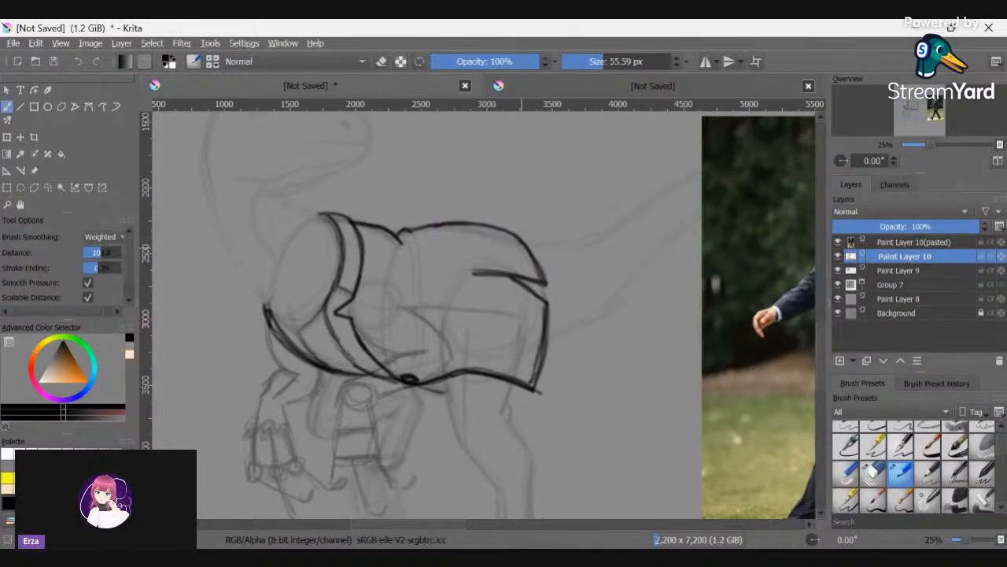
- Trace the tail's upper and lower edges from the jacket's rear out to the suit photo
{"action": "key", "text": "minus"}
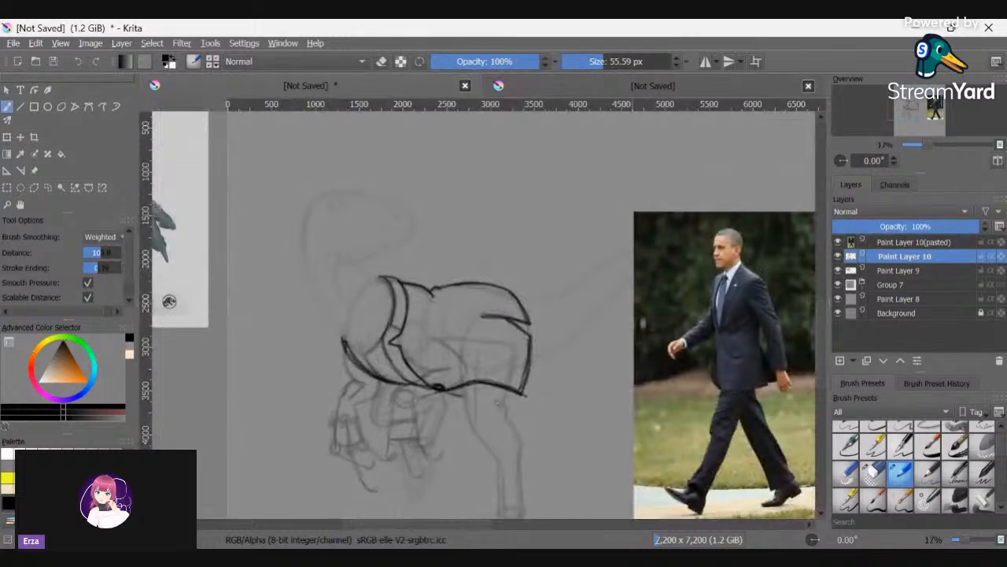
{"action": "key", "text": "minus"}
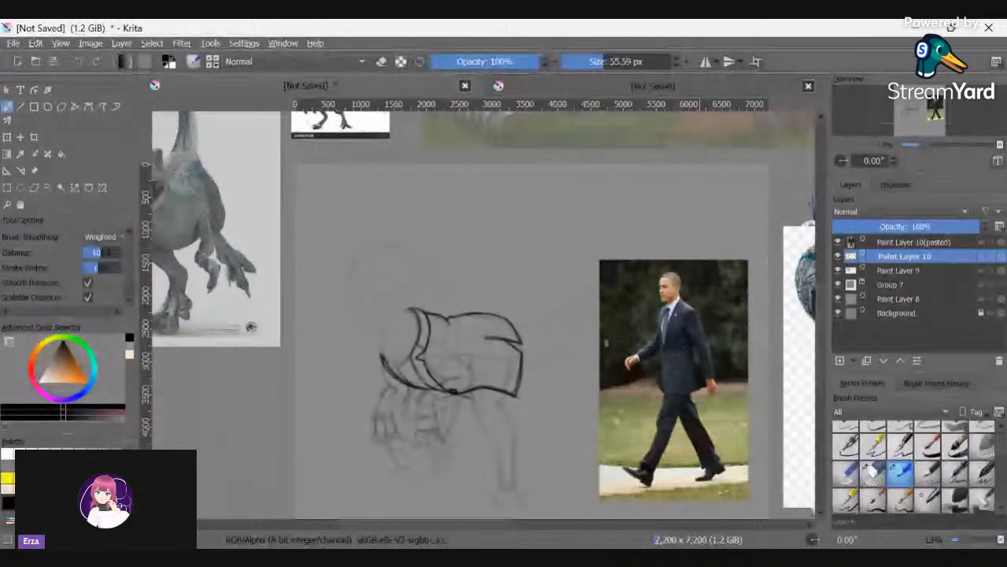
{"action": "key", "text": "plus"}
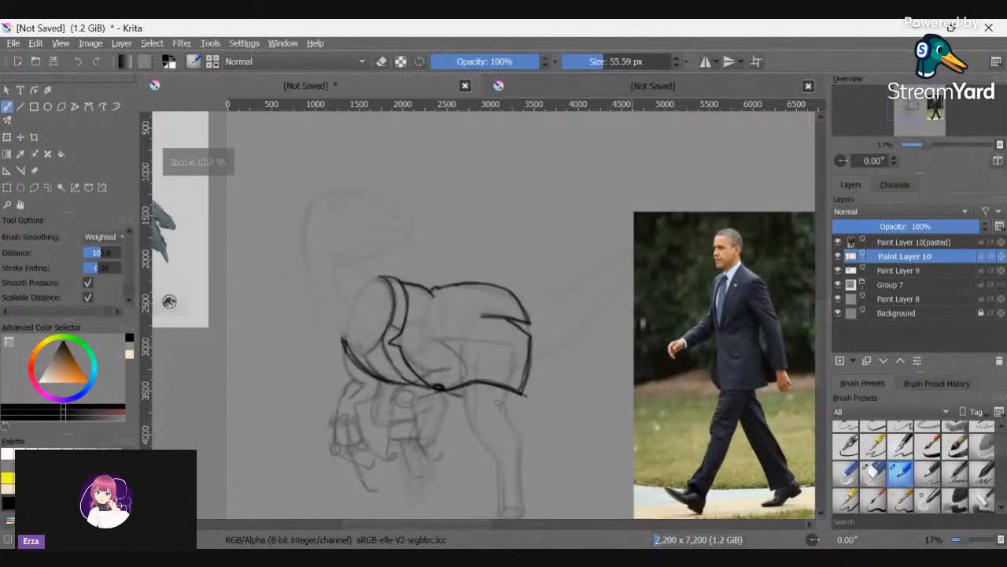
{"action": "scroll", "coordinate": [497, 404], "scroll_direction": "up", "scroll_amount": 1}
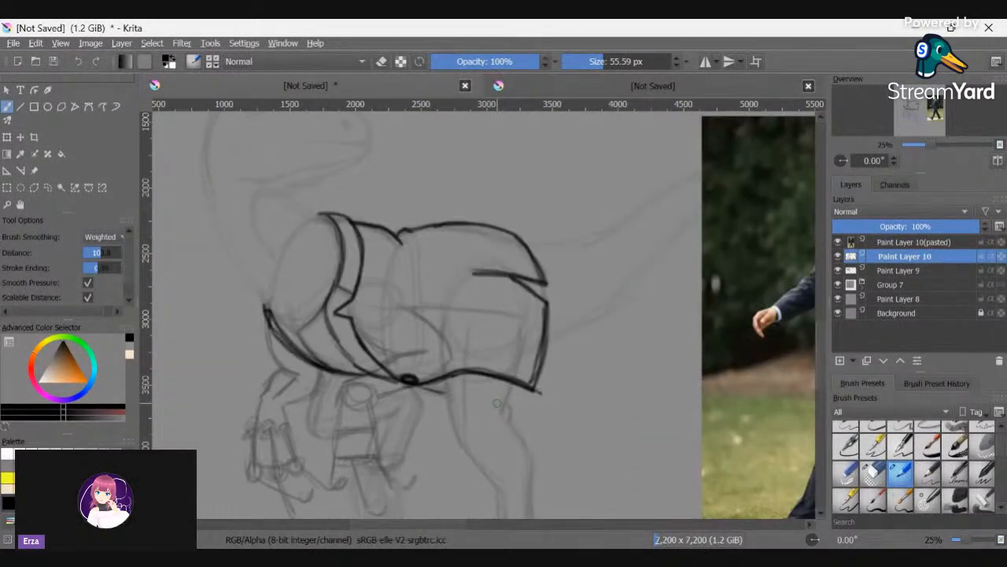
{"action": "scroll", "coordinate": [497, 404], "scroll_direction": "down", "scroll_amount": 4}
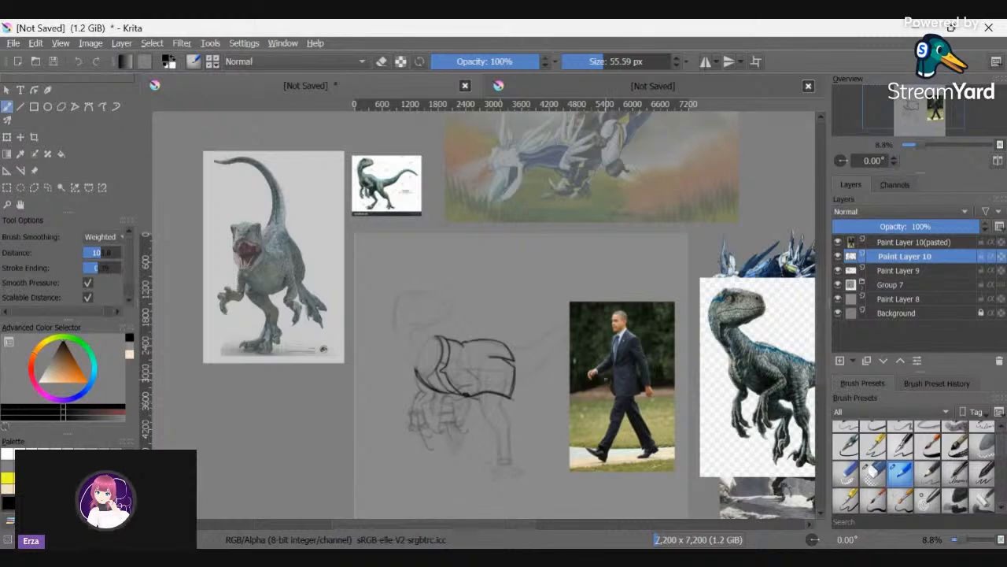
{"action": "scroll", "coordinate": [594, 379], "scroll_direction": "up", "scroll_amount": 3}
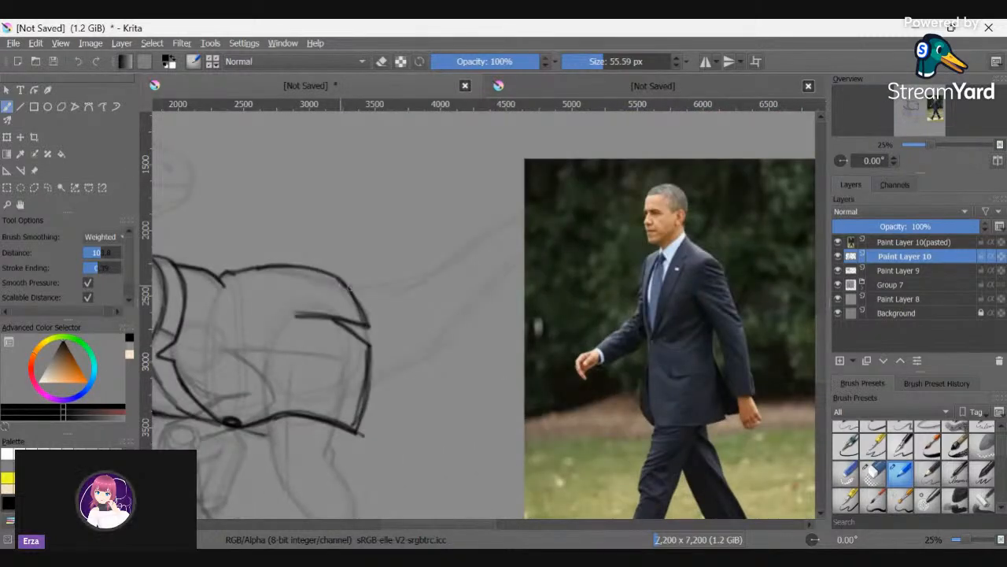
{"action": "mouse_move", "coordinate": [350, 288]}
{"action": "left_mouse_down"}
{"action": "mouse_move", "coordinate": [429, 278]}
{"action": "mouse_move", "coordinate": [524, 210]}
{"action": "mouse_move", "coordinate": [617, 182]}
{"action": "left_mouse_up"}
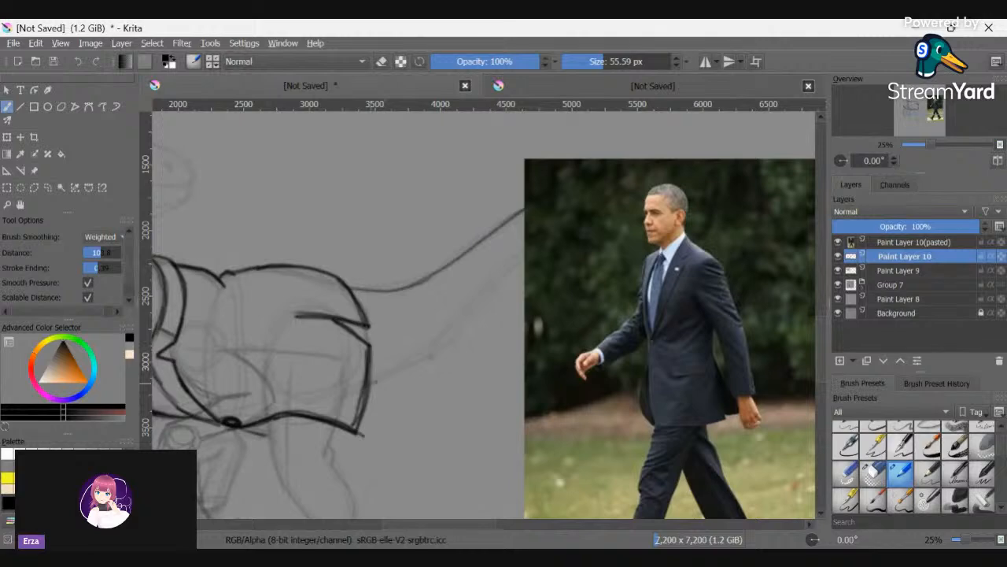
{"action": "mouse_move", "coordinate": [372, 383]}
{"action": "left_mouse_down"}
{"action": "mouse_move", "coordinate": [433, 354]}
{"action": "mouse_move", "coordinate": [550, 242]}
{"action": "mouse_move", "coordinate": [526, 268]}
{"action": "left_mouse_up"}
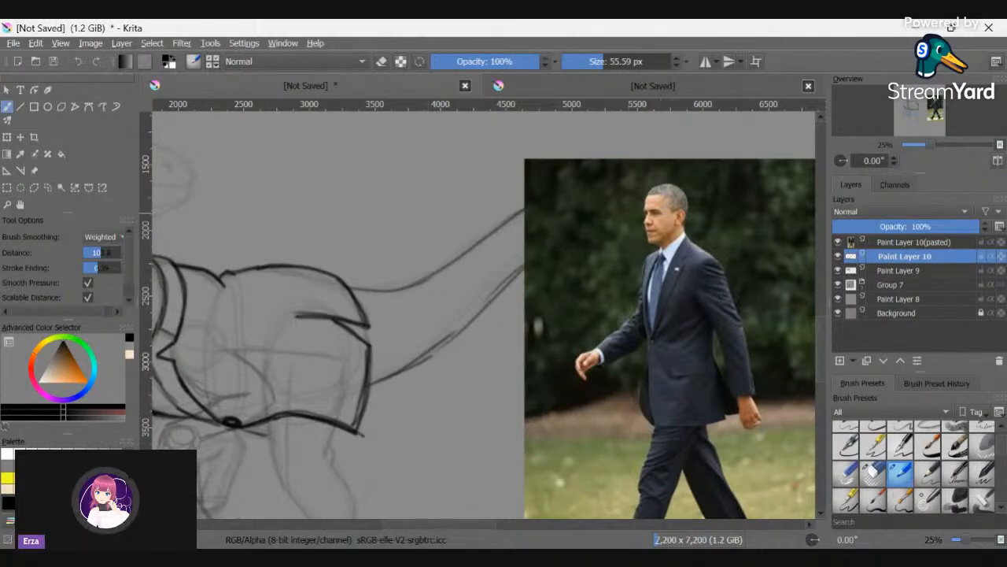
- Try two short stripes across the lapel band just below its notch
{"action": "scroll", "coordinate": [526, 236], "scroll_direction": "down", "scroll_amount": 1}
{"action": "scroll", "coordinate": [325, 315], "scroll_direction": "up", "scroll_amount": 1}
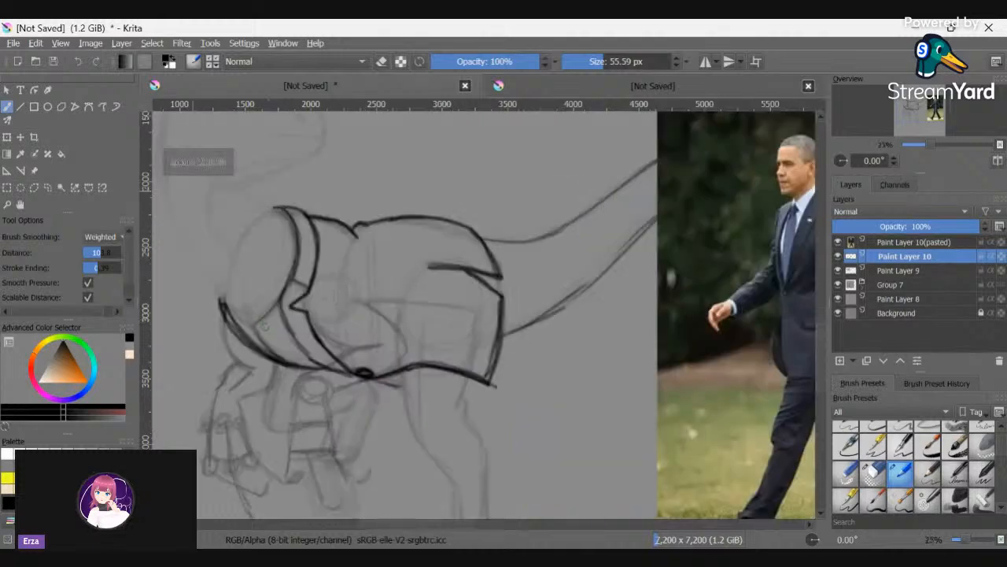
{"action": "scroll", "coordinate": [266, 325], "scroll_direction": "up", "scroll_amount": 1}
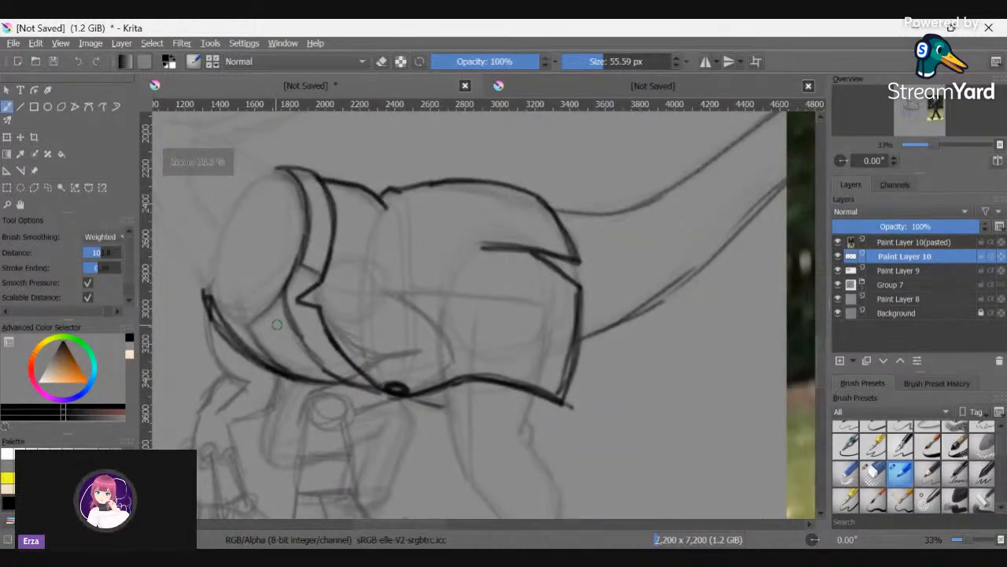
{"action": "scroll", "coordinate": [278, 324], "scroll_direction": "up", "scroll_amount": 1}
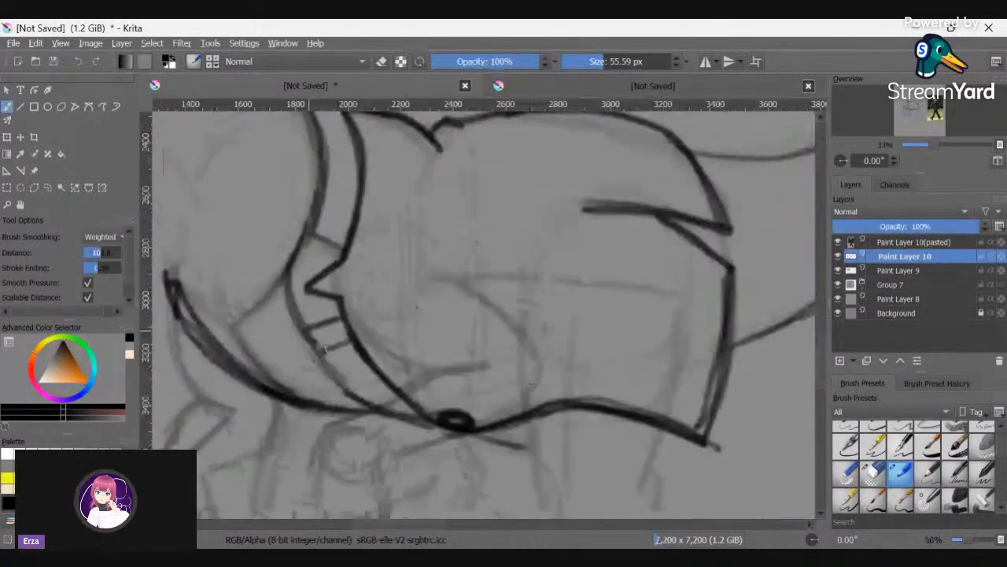
{"action": "left_click_drag", "start_coordinate": [351, 340], "coordinate": [332, 348]}
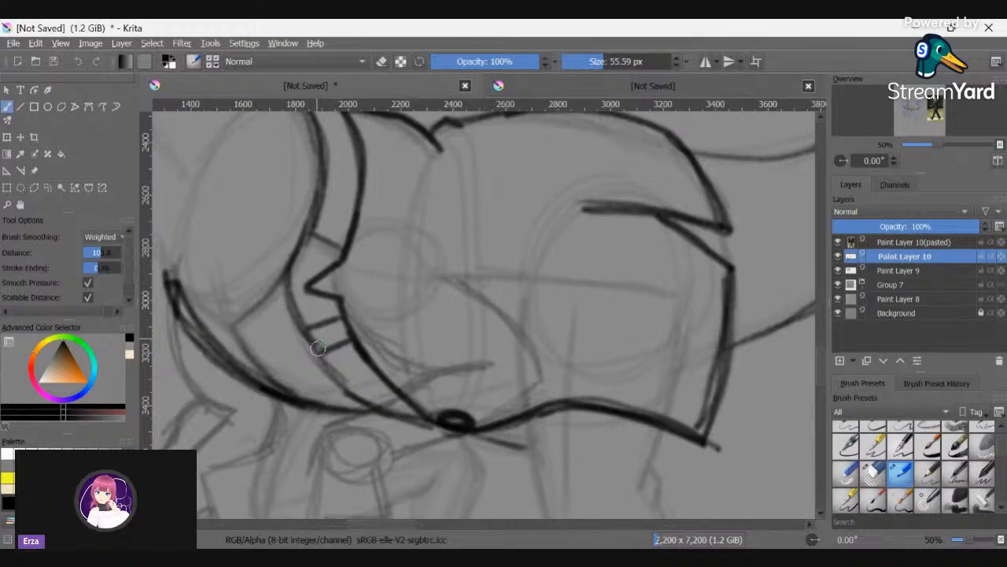
{"action": "key", "text": "ctrl+z"}
{"action": "key", "text": "ctrl+z"}
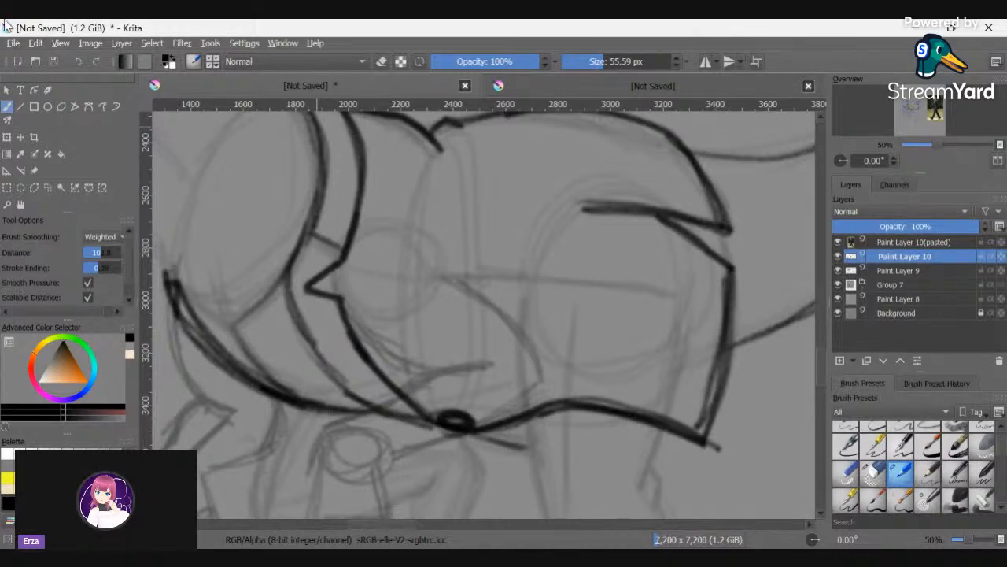
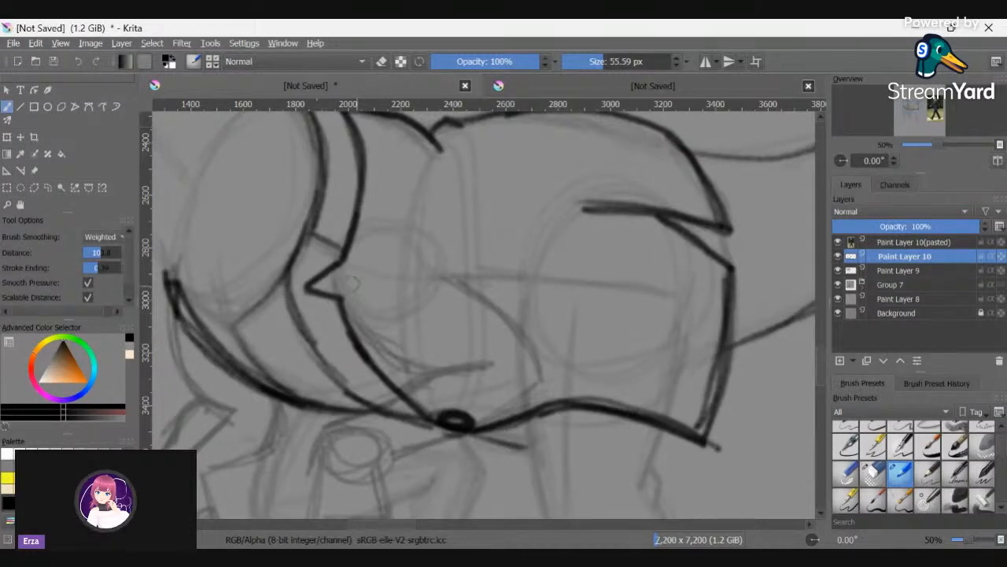
- Erase the short line across the lapel above its notch, plus the button and lapel tip where the forearm crosses the belly
{"action": "key", "text": "e"}
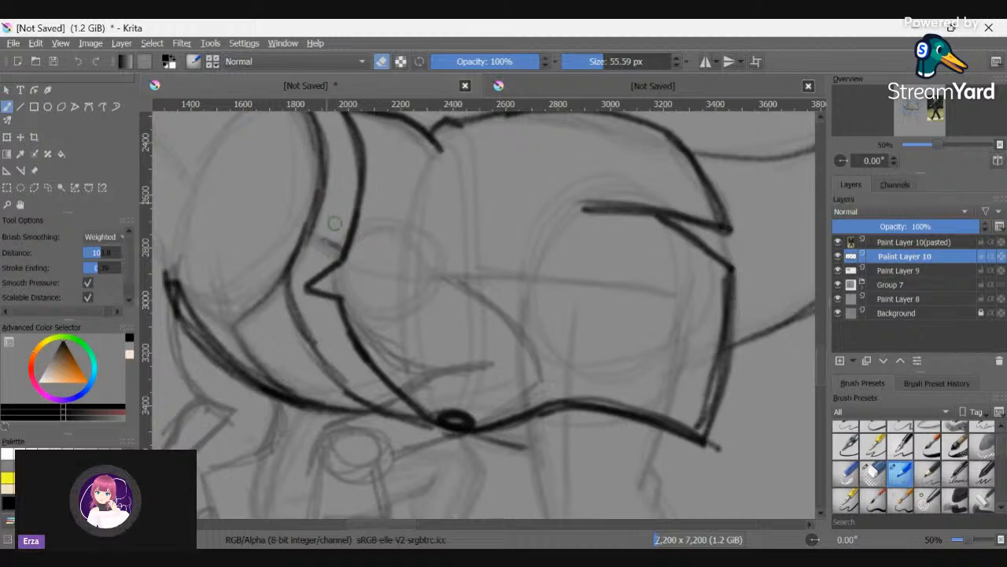
{"action": "key", "text": "e"}
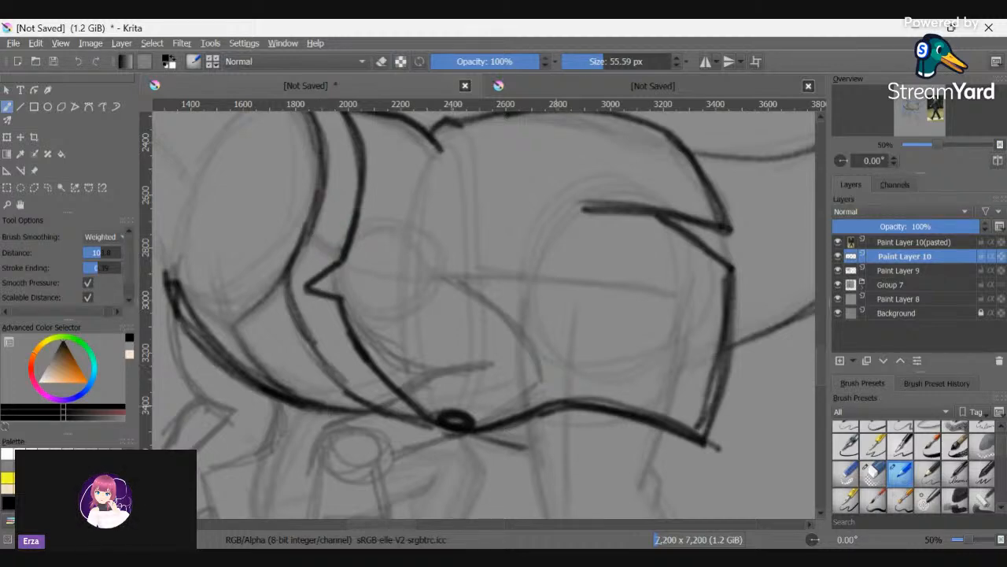
{"action": "key", "text": "e"}
{"action": "mouse_move", "coordinate": [418, 397]}
{"action": "left_mouse_down"}
{"action": "mouse_move", "coordinate": [390, 413]}
{"action": "mouse_move", "coordinate": [413, 398]}
{"action": "mouse_move", "coordinate": [390, 413]}
{"action": "mouse_move", "coordinate": [457, 421]}
{"action": "mouse_move", "coordinate": [435, 425]}
{"action": "mouse_move", "coordinate": [438, 438]}
{"action": "mouse_move", "coordinate": [472, 422]}
{"action": "left_mouse_up"}
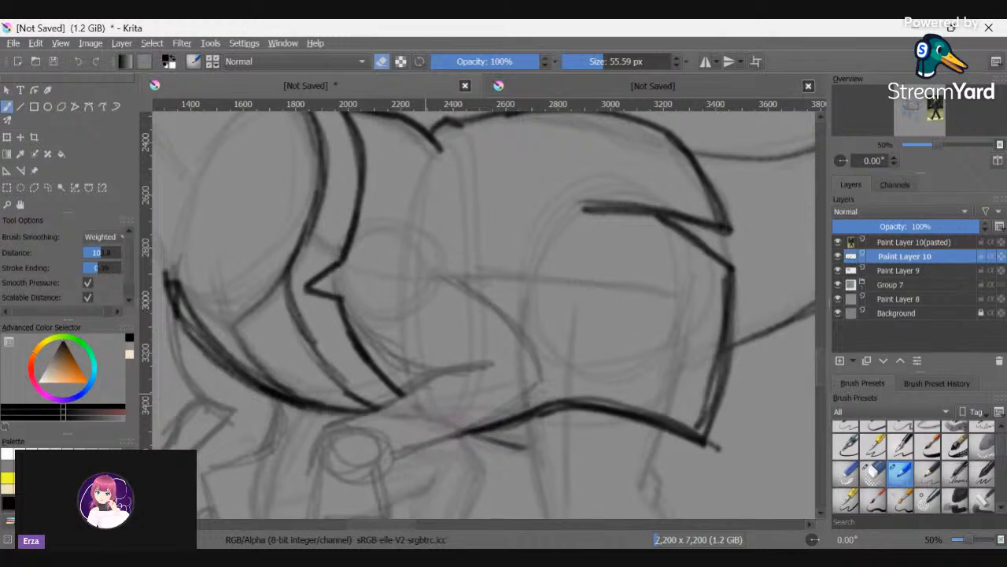
- Draw the sleeve's open cuff as overlapping ovals below the belly, with the forearm's lower edge to the hem and upper edge to the elbow crease
{"action": "scroll", "coordinate": [820, 362], "scroll_direction": "down", "scroll_amount": 1}
{"action": "scroll", "coordinate": [820, 365], "scroll_direction": "down", "scroll_amount": 5}
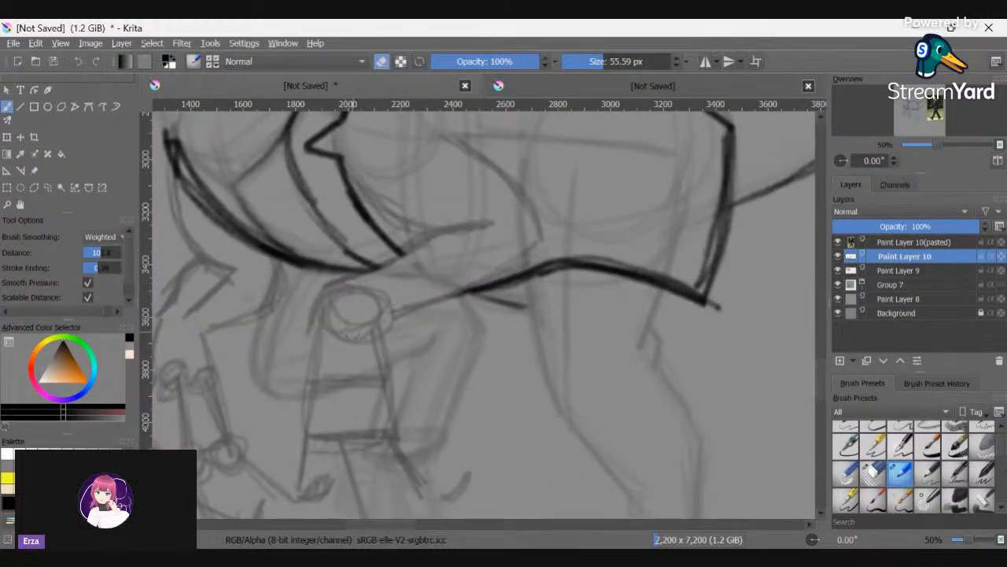
{"action": "key", "text": "e"}
{"action": "mouse_move", "coordinate": [348, 282]}
{"action": "left_mouse_down"}
{"action": "mouse_move", "coordinate": [360, 357]}
{"action": "mouse_move", "coordinate": [394, 324]}
{"action": "mouse_move", "coordinate": [390, 306]}
{"action": "mouse_move", "coordinate": [352, 274]}
{"action": "mouse_move", "coordinate": [342, 289]}
{"action": "mouse_move", "coordinate": [375, 351]}
{"action": "mouse_move", "coordinate": [342, 282]}
{"action": "mouse_move", "coordinate": [370, 268]}
{"action": "mouse_move", "coordinate": [401, 340]}
{"action": "mouse_move", "coordinate": [387, 270]}
{"action": "mouse_move", "coordinate": [399, 344]}
{"action": "mouse_move", "coordinate": [373, 260]}
{"action": "left_mouse_up"}
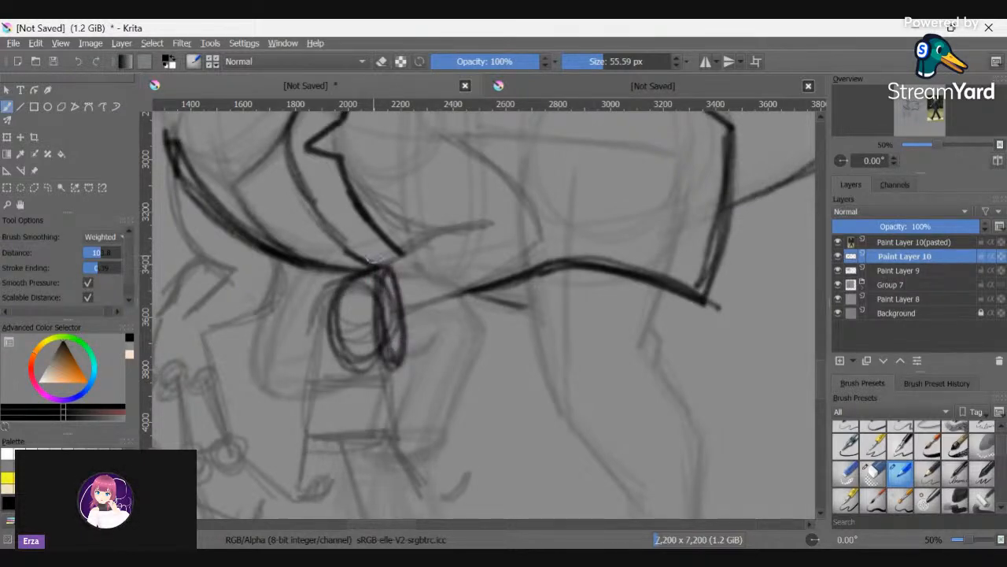
{"action": "mouse_move", "coordinate": [385, 342]}
{"action": "left_mouse_down"}
{"action": "mouse_move", "coordinate": [354, 286]}
{"action": "mouse_move", "coordinate": [355, 371]}
{"action": "mouse_move", "coordinate": [365, 306]}
{"action": "mouse_move", "coordinate": [387, 347]}
{"action": "mouse_move", "coordinate": [357, 371]}
{"action": "mouse_move", "coordinate": [359, 362]}
{"action": "mouse_move", "coordinate": [381, 368]}
{"action": "mouse_move", "coordinate": [393, 357]}
{"action": "mouse_move", "coordinate": [387, 324]}
{"action": "mouse_move", "coordinate": [419, 332]}
{"action": "mouse_move", "coordinate": [371, 298]}
{"action": "mouse_move", "coordinate": [409, 361]}
{"action": "mouse_move", "coordinate": [418, 351]}
{"action": "mouse_move", "coordinate": [382, 342]}
{"action": "mouse_move", "coordinate": [369, 298]}
{"action": "mouse_move", "coordinate": [407, 362]}
{"action": "mouse_move", "coordinate": [525, 280]}
{"action": "mouse_move", "coordinate": [414, 358]}
{"action": "mouse_move", "coordinate": [551, 271]}
{"action": "left_mouse_up"}
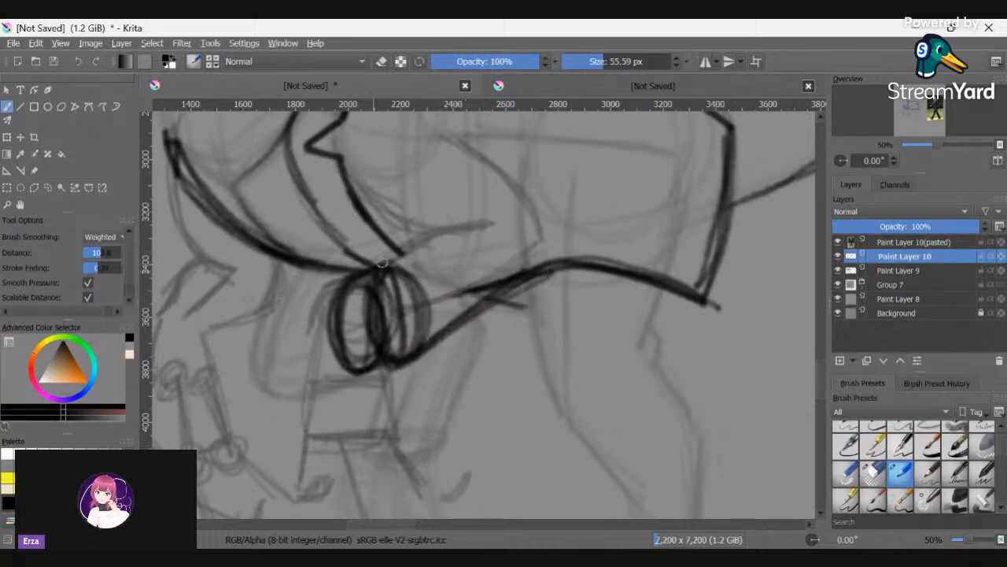
{"action": "mouse_move", "coordinate": [383, 264]}
{"action": "left_mouse_down"}
{"action": "mouse_move", "coordinate": [459, 220]}
{"action": "mouse_move", "coordinate": [470, 226]}
{"action": "mouse_move", "coordinate": [462, 218]}
{"action": "mouse_move", "coordinate": [446, 229]}
{"action": "mouse_move", "coordinate": [507, 215]}
{"action": "left_mouse_up"}
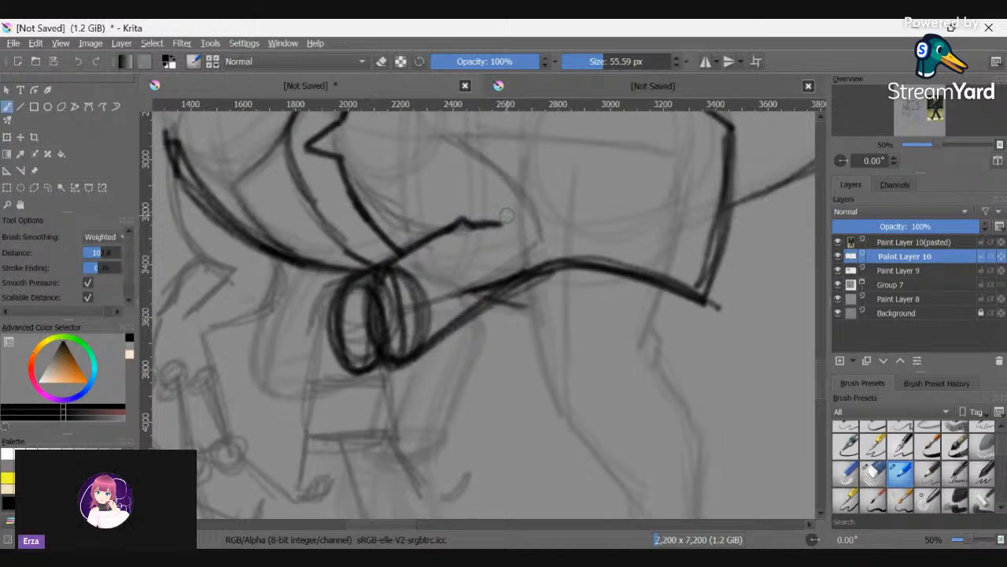
- Outline the sleeve's rounded shoulder from the lapel and continue its back edge down the upper arm
{"action": "scroll", "coordinate": [820, 356], "scroll_direction": "up", "scroll_amount": 5}
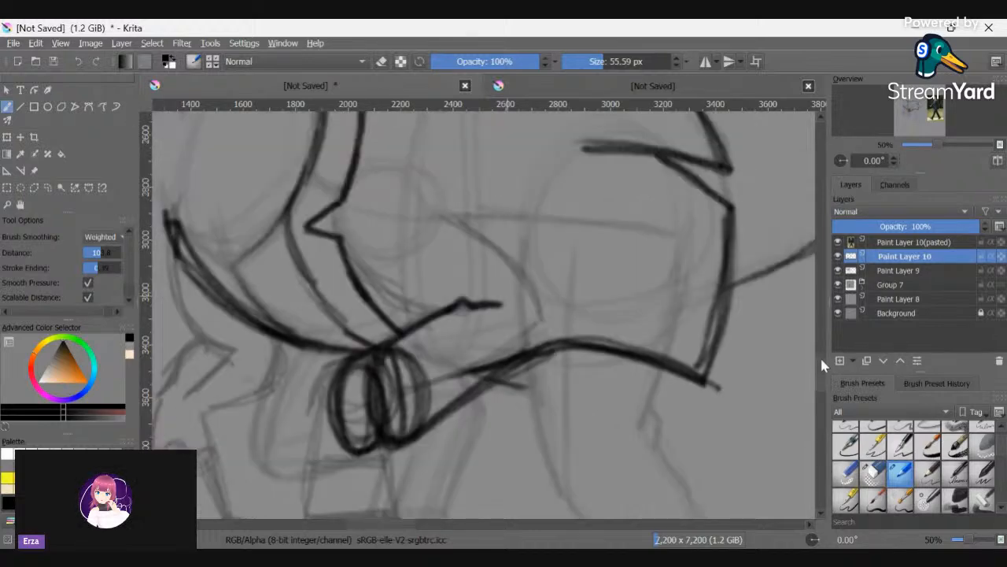
{"action": "mouse_move", "coordinate": [512, 316]}
{"action": "left_mouse_down"}
{"action": "mouse_move", "coordinate": [471, 278]}
{"action": "mouse_move", "coordinate": [496, 306]}
{"action": "left_mouse_up"}
{"action": "left_click_drag", "start_coordinate": [462, 261], "coordinate": [501, 312]}
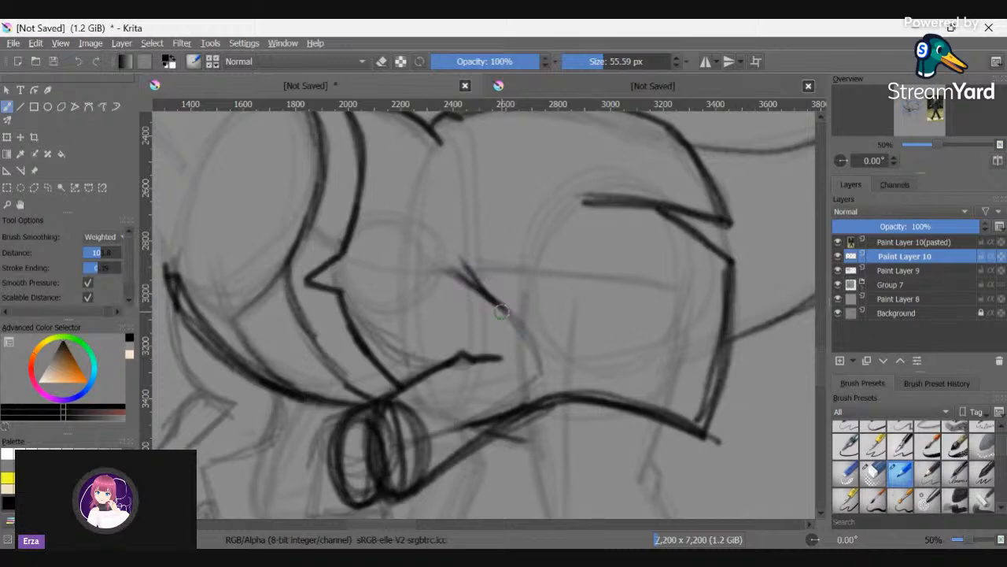
{"action": "left_click_drag", "start_coordinate": [353, 230], "coordinate": [443, 227]}
{"action": "left_click_drag", "start_coordinate": [378, 214], "coordinate": [465, 253]}
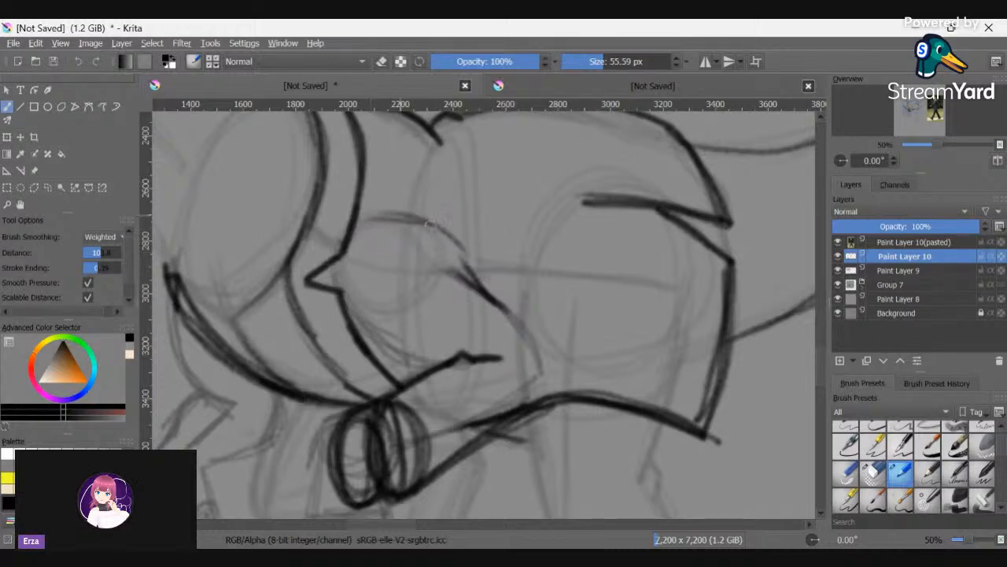
{"action": "left_click_drag", "start_coordinate": [415, 218], "coordinate": [488, 295]}
{"action": "left_click_drag", "start_coordinate": [460, 250], "coordinate": [488, 291]}
{"action": "left_click_drag", "start_coordinate": [406, 221], "coordinate": [470, 263]}
{"action": "mouse_move", "coordinate": [367, 222]}
{"action": "left_mouse_down"}
{"action": "mouse_move", "coordinate": [421, 216]}
{"action": "mouse_move", "coordinate": [346, 241]}
{"action": "mouse_move", "coordinate": [397, 213]}
{"action": "left_mouse_up"}
- Draw the upper sleeve's front edge down to the elbow crease and join its back edge around the elbow to the forearm
{"action": "mouse_move", "coordinate": [332, 255]}
{"action": "left_mouse_down"}
{"action": "mouse_move", "coordinate": [359, 318]}
{"action": "mouse_move", "coordinate": [349, 319]}
{"action": "mouse_move", "coordinate": [441, 372]}
{"action": "left_mouse_up"}
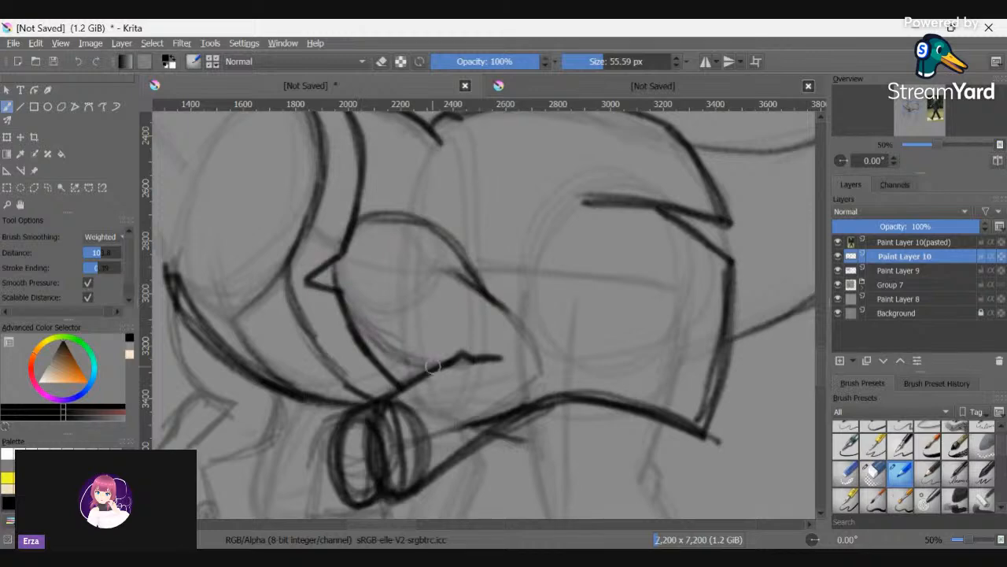
{"action": "left_click_drag", "start_coordinate": [369, 342], "coordinate": [444, 367]}
{"action": "mouse_move", "coordinate": [347, 310]}
{"action": "left_mouse_down"}
{"action": "mouse_move", "coordinate": [391, 352]}
{"action": "mouse_move", "coordinate": [371, 338]}
{"action": "left_mouse_up"}
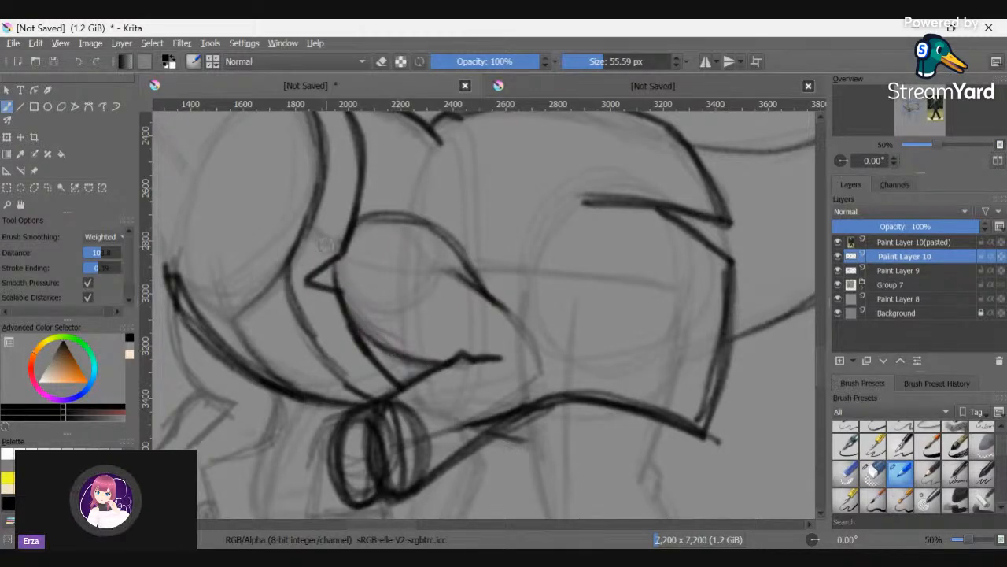
{"action": "mouse_move", "coordinate": [500, 306]}
{"action": "left_mouse_down"}
{"action": "mouse_move", "coordinate": [564, 382]}
{"action": "mouse_move", "coordinate": [556, 378]}
{"action": "mouse_move", "coordinate": [549, 413]}
{"action": "left_mouse_up"}
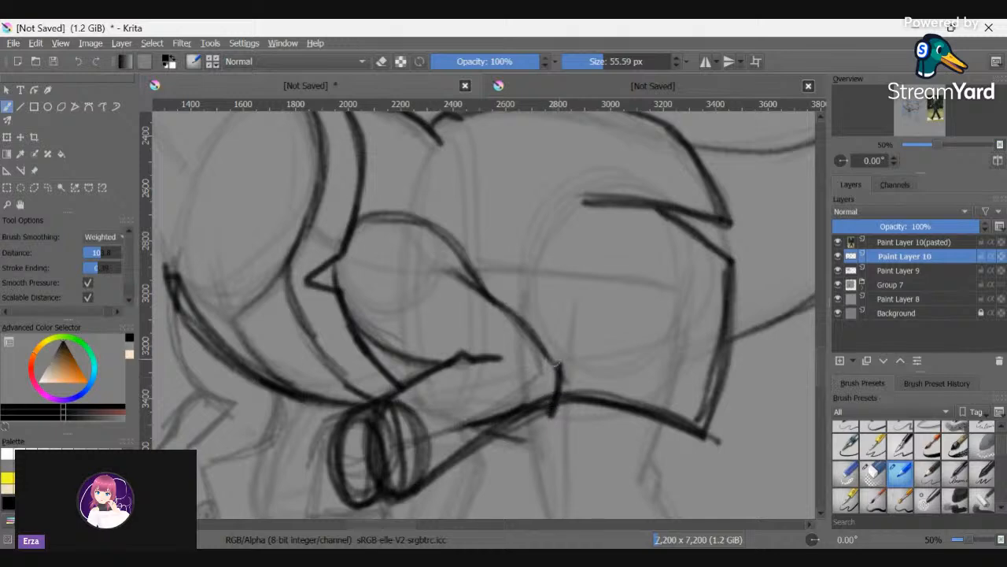
{"action": "mouse_move", "coordinate": [549, 354]}
{"action": "left_mouse_down"}
{"action": "mouse_move", "coordinate": [558, 393]}
{"action": "mouse_move", "coordinate": [518, 426]}
{"action": "mouse_move", "coordinate": [547, 352]}
{"action": "mouse_move", "coordinate": [542, 415]}
{"action": "mouse_move", "coordinate": [456, 460]}
{"action": "left_mouse_up"}
{"action": "left_click_drag", "start_coordinate": [551, 411], "coordinate": [499, 438]}
- Thicken the cuff ovals and add a short seam line and three small round buttons on the forearm sleeve
{"action": "scroll", "coordinate": [817, 370], "scroll_direction": "down", "scroll_amount": 5}
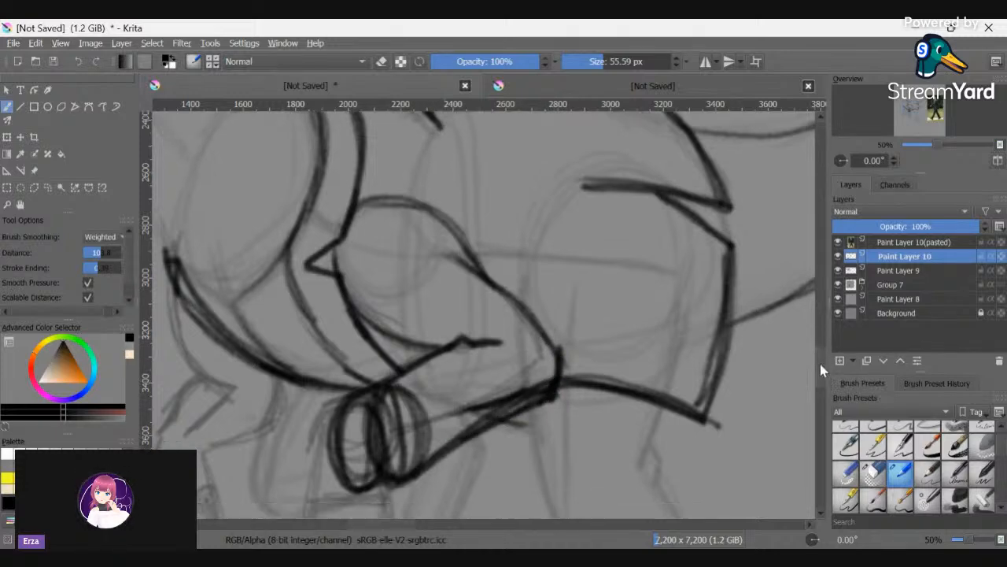
{"action": "mouse_move", "coordinate": [417, 299]}
{"action": "left_mouse_down"}
{"action": "mouse_move", "coordinate": [411, 252]}
{"action": "mouse_move", "coordinate": [418, 331]}
{"action": "left_mouse_up"}
{"action": "left_click_drag", "start_coordinate": [425, 256], "coordinate": [390, 338]}
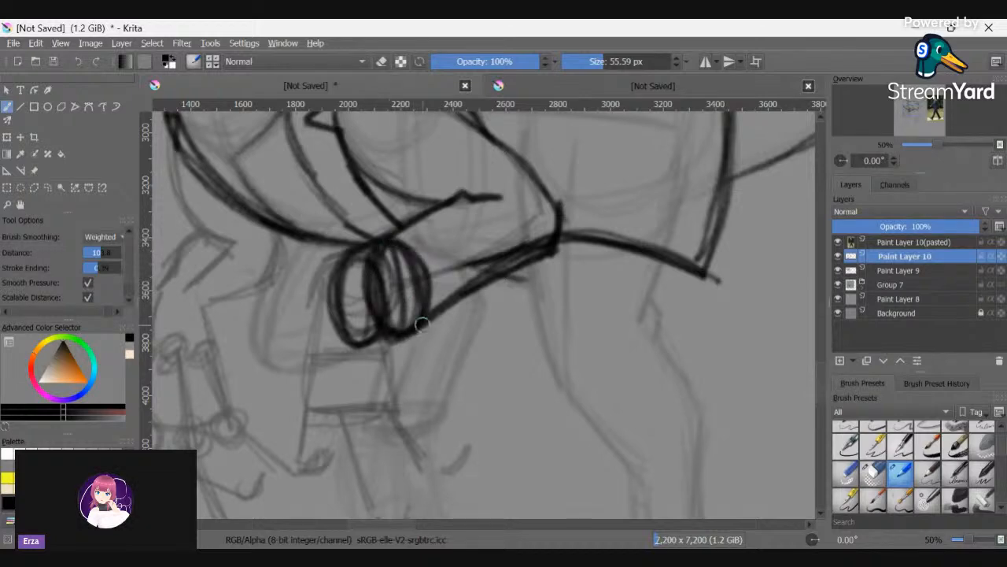
{"action": "mouse_move", "coordinate": [425, 277]}
{"action": "left_mouse_down"}
{"action": "mouse_move", "coordinate": [473, 252]}
{"action": "mouse_move", "coordinate": [437, 258]}
{"action": "left_mouse_up"}
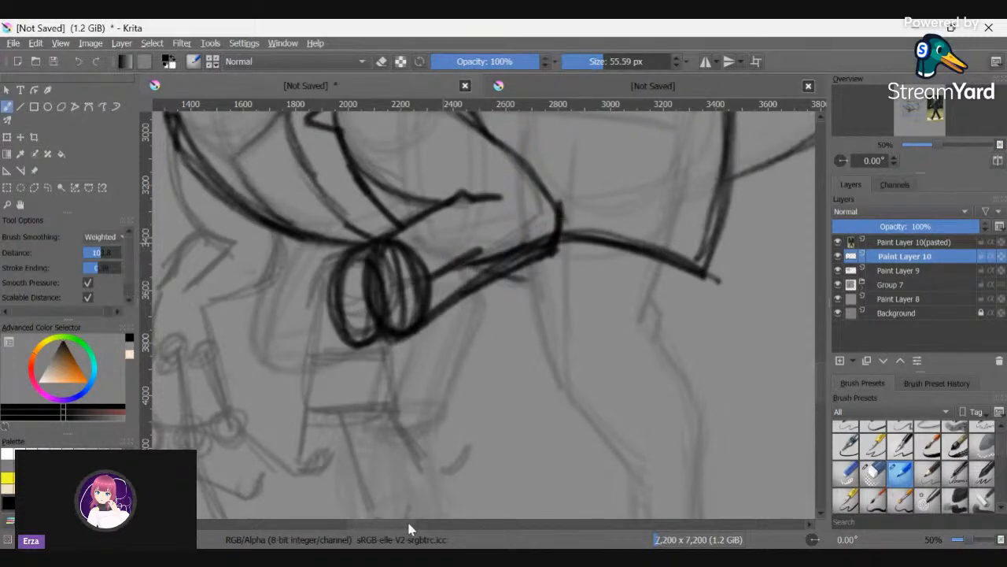
{"action": "mouse_move", "coordinate": [409, 525]}
{"action": "left_mouse_down"}
{"action": "mouse_move", "coordinate": [520, 525]}
{"action": "mouse_move", "coordinate": [448, 530]}
{"action": "mouse_move", "coordinate": [389, 521]}
{"action": "mouse_move", "coordinate": [391, 512]}
{"action": "left_mouse_up"}
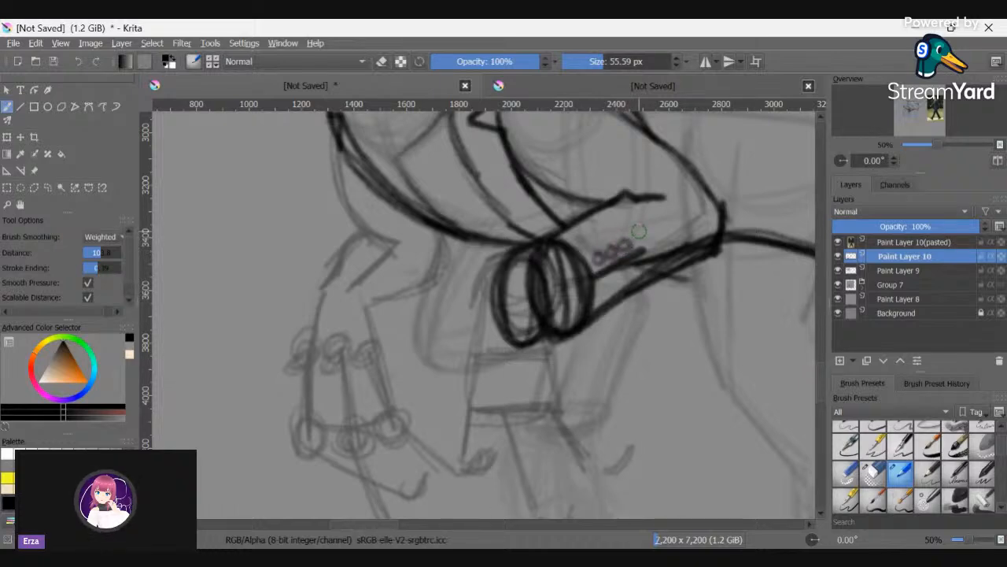
{"action": "mouse_move", "coordinate": [535, 244]}
{"action": "left_mouse_down"}
{"action": "mouse_move", "coordinate": [503, 260]}
{"action": "mouse_move", "coordinate": [551, 306]}
{"action": "mouse_move", "coordinate": [551, 340]}
{"action": "mouse_move", "coordinate": [583, 323]}
{"action": "mouse_move", "coordinate": [500, 269]}
{"action": "mouse_move", "coordinate": [546, 326]}
{"action": "mouse_move", "coordinate": [503, 337]}
{"action": "mouse_move", "coordinate": [532, 261]}
{"action": "left_mouse_up"}
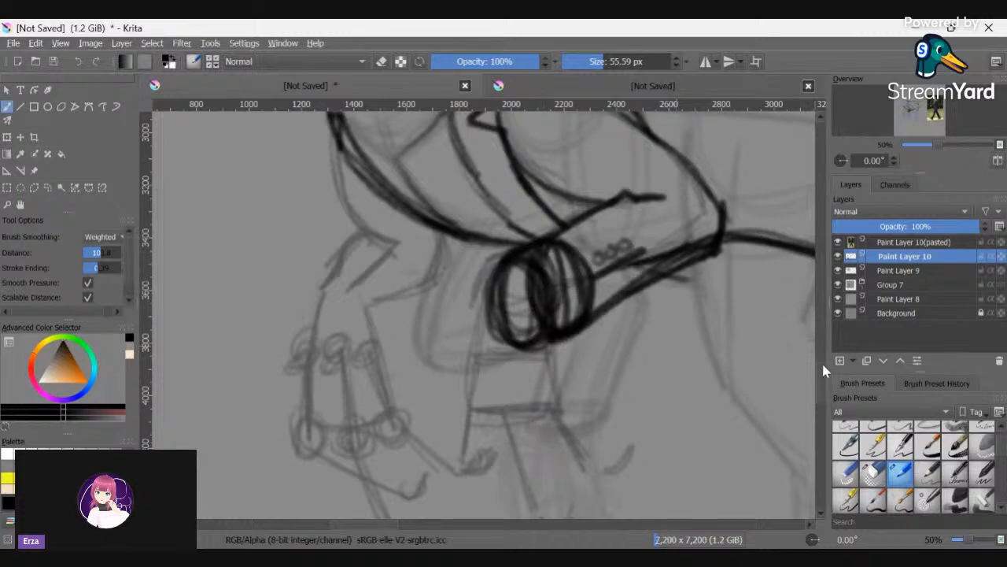
{"action": "scroll", "coordinate": [822, 366], "scroll_direction": "up", "scroll_amount": 1}
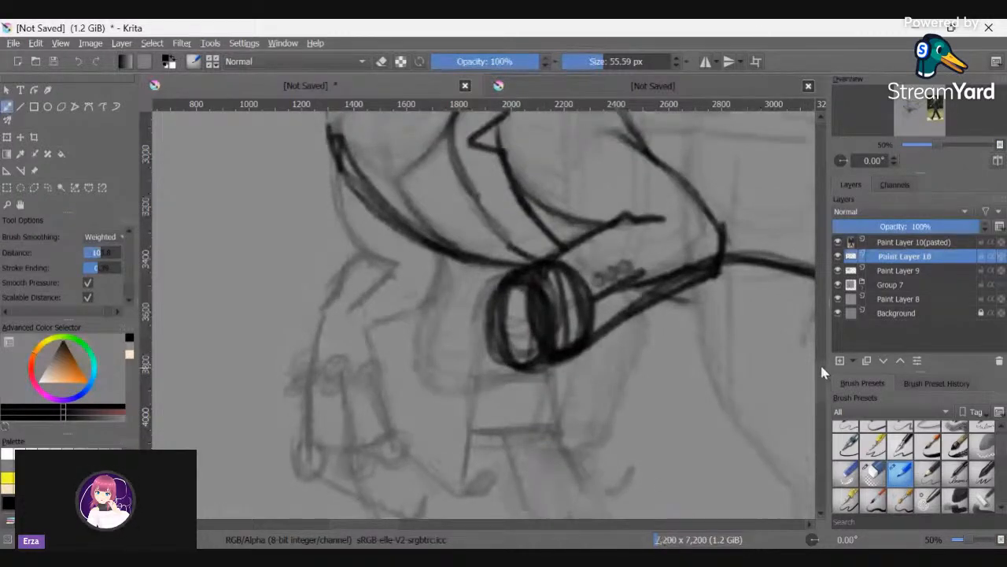
- Draw the far arm's sleeve with a round cuff and bent elbow, plus two lines for the hand's sides below the cuff
{"action": "scroll", "coordinate": [819, 361], "scroll_direction": "up", "scroll_amount": 2}
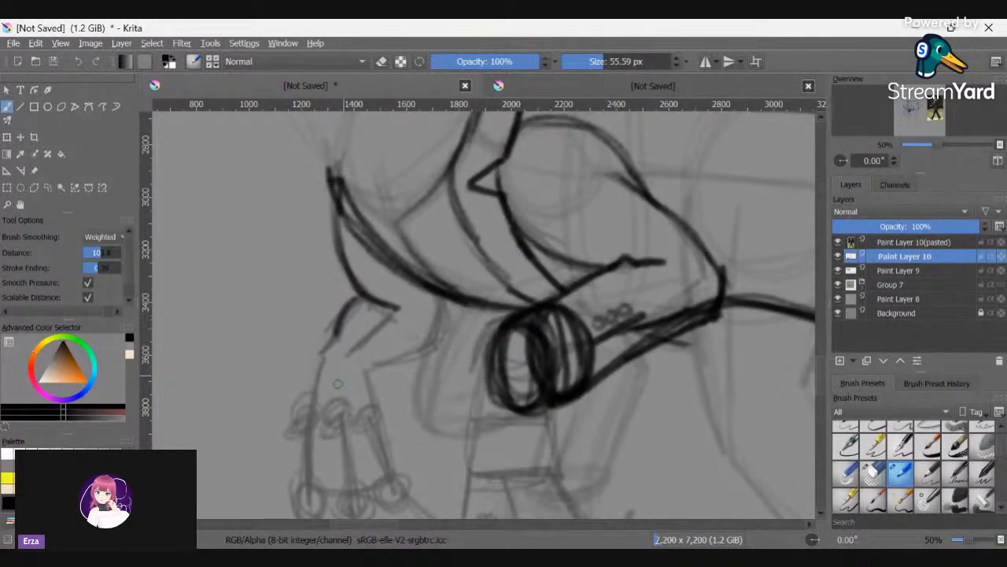
{"action": "mouse_move", "coordinate": [331, 337]}
{"action": "left_mouse_down"}
{"action": "mouse_move", "coordinate": [328, 389]}
{"action": "mouse_move", "coordinate": [354, 379]}
{"action": "mouse_move", "coordinate": [336, 402]}
{"action": "mouse_move", "coordinate": [360, 405]}
{"action": "mouse_move", "coordinate": [363, 363]}
{"action": "mouse_move", "coordinate": [312, 385]}
{"action": "mouse_move", "coordinate": [335, 416]}
{"action": "mouse_move", "coordinate": [325, 354]}
{"action": "mouse_move", "coordinate": [336, 331]}
{"action": "mouse_move", "coordinate": [318, 359]}
{"action": "left_mouse_up"}
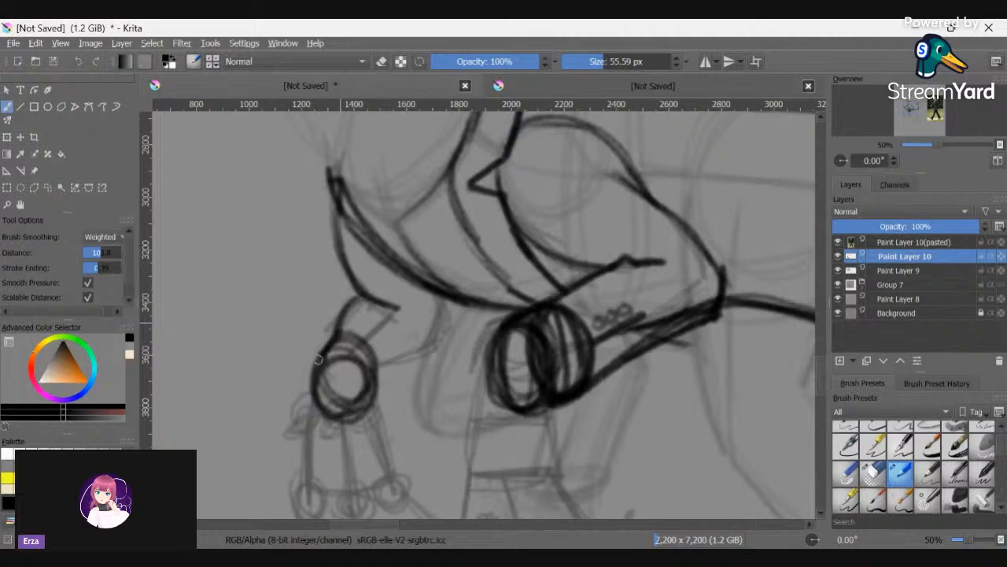
{"action": "left_click_drag", "start_coordinate": [376, 372], "coordinate": [435, 354]}
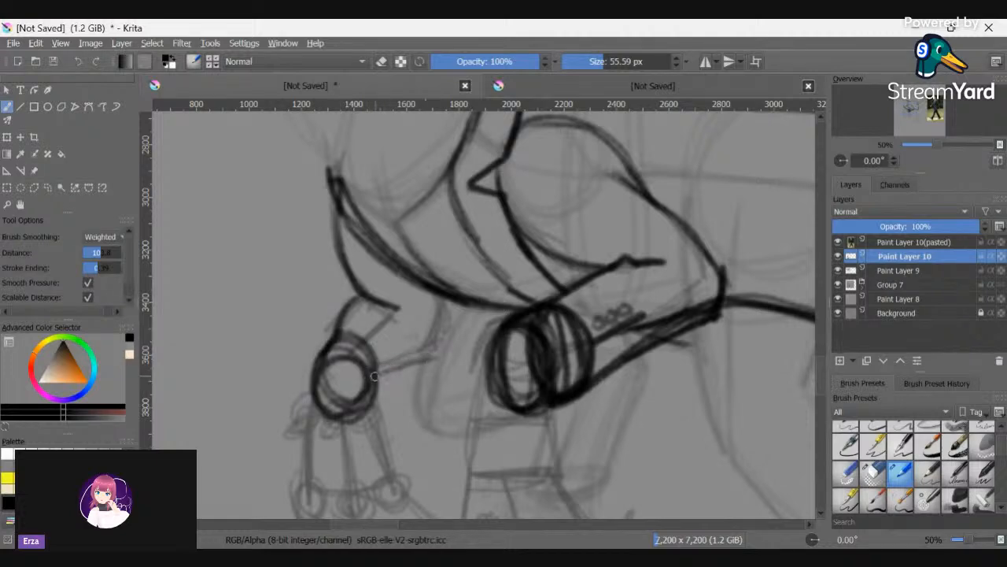
{"action": "mouse_move", "coordinate": [375, 376]}
{"action": "left_mouse_down"}
{"action": "mouse_move", "coordinate": [445, 357]}
{"action": "mouse_move", "coordinate": [458, 327]}
{"action": "mouse_move", "coordinate": [444, 356]}
{"action": "mouse_move", "coordinate": [458, 325]}
{"action": "mouse_move", "coordinate": [450, 305]}
{"action": "mouse_move", "coordinate": [456, 338]}
{"action": "mouse_move", "coordinate": [438, 357]}
{"action": "mouse_move", "coordinate": [377, 377]}
{"action": "mouse_move", "coordinate": [434, 357]}
{"action": "mouse_move", "coordinate": [372, 397]}
{"action": "mouse_move", "coordinate": [442, 356]}
{"action": "mouse_move", "coordinate": [375, 400]}
{"action": "mouse_move", "coordinate": [369, 374]}
{"action": "mouse_move", "coordinate": [424, 355]}
{"action": "mouse_move", "coordinate": [419, 344]}
{"action": "mouse_move", "coordinate": [346, 377]}
{"action": "mouse_move", "coordinate": [378, 348]}
{"action": "mouse_move", "coordinate": [316, 375]}
{"action": "mouse_move", "coordinate": [359, 340]}
{"action": "mouse_move", "coordinate": [350, 333]}
{"action": "mouse_move", "coordinate": [342, 374]}
{"action": "mouse_move", "coordinate": [363, 380]}
{"action": "mouse_move", "coordinate": [372, 371]}
{"action": "mouse_move", "coordinate": [344, 344]}
{"action": "mouse_move", "coordinate": [331, 411]}
{"action": "mouse_move", "coordinate": [329, 358]}
{"action": "mouse_move", "coordinate": [365, 383]}
{"action": "mouse_move", "coordinate": [345, 421]}
{"action": "mouse_move", "coordinate": [330, 373]}
{"action": "mouse_move", "coordinate": [318, 380]}
{"action": "mouse_move", "coordinate": [336, 346]}
{"action": "mouse_move", "coordinate": [361, 359]}
{"action": "mouse_move", "coordinate": [372, 386]}
{"action": "mouse_move", "coordinate": [365, 409]}
{"action": "mouse_move", "coordinate": [325, 356]}
{"action": "mouse_move", "coordinate": [336, 346]}
{"action": "mouse_move", "coordinate": [357, 353]}
{"action": "mouse_move", "coordinate": [367, 404]}
{"action": "left_mouse_up"}
{"action": "key", "text": "e"}
{"action": "key", "text": "e"}
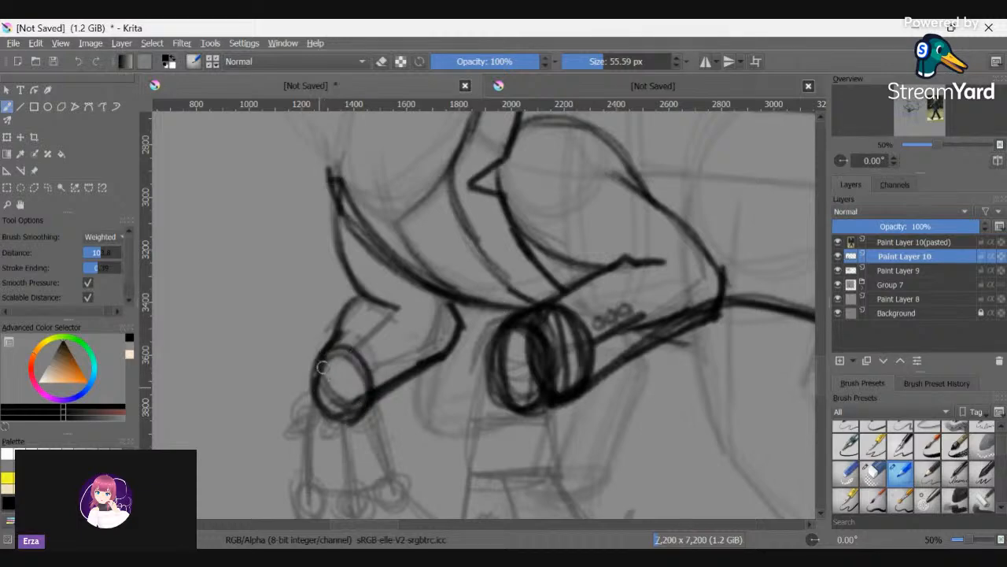
{"action": "mouse_move", "coordinate": [323, 368]}
{"action": "left_mouse_down"}
{"action": "mouse_move", "coordinate": [357, 368]}
{"action": "mouse_move", "coordinate": [371, 402]}
{"action": "mouse_move", "coordinate": [340, 358]}
{"action": "mouse_move", "coordinate": [314, 386]}
{"action": "mouse_move", "coordinate": [306, 492]}
{"action": "left_mouse_up"}
{"action": "mouse_move", "coordinate": [360, 366]}
{"action": "left_mouse_down"}
{"action": "mouse_move", "coordinate": [392, 473]}
{"action": "mouse_move", "coordinate": [367, 403]}
{"action": "left_mouse_up"}
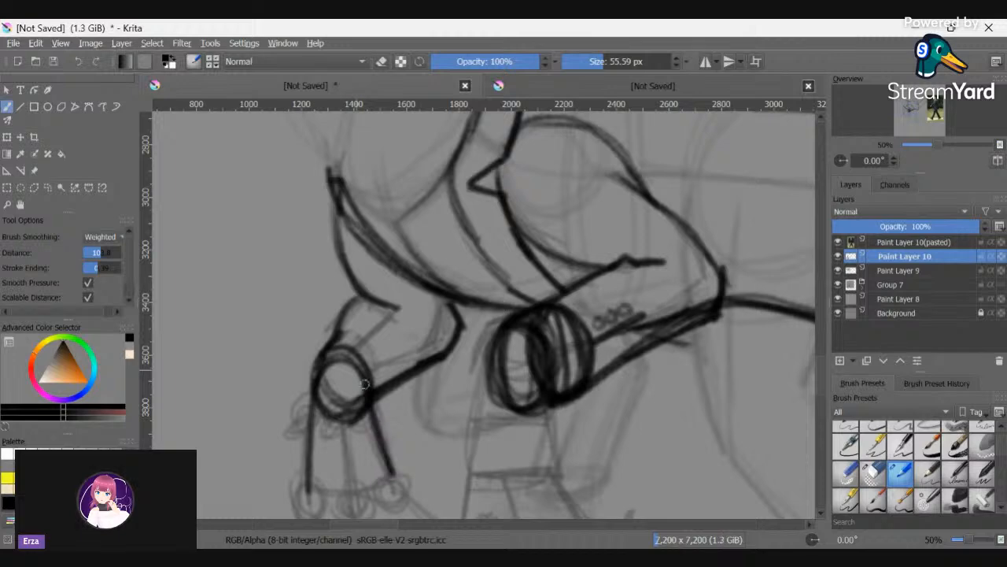
- Draw the inner shirt collar edge from the neck down the chest, join it to the jacket's front tip, and add the collar's folded point
{"action": "scroll", "coordinate": [358, 378], "scroll_direction": "down", "scroll_amount": 1}
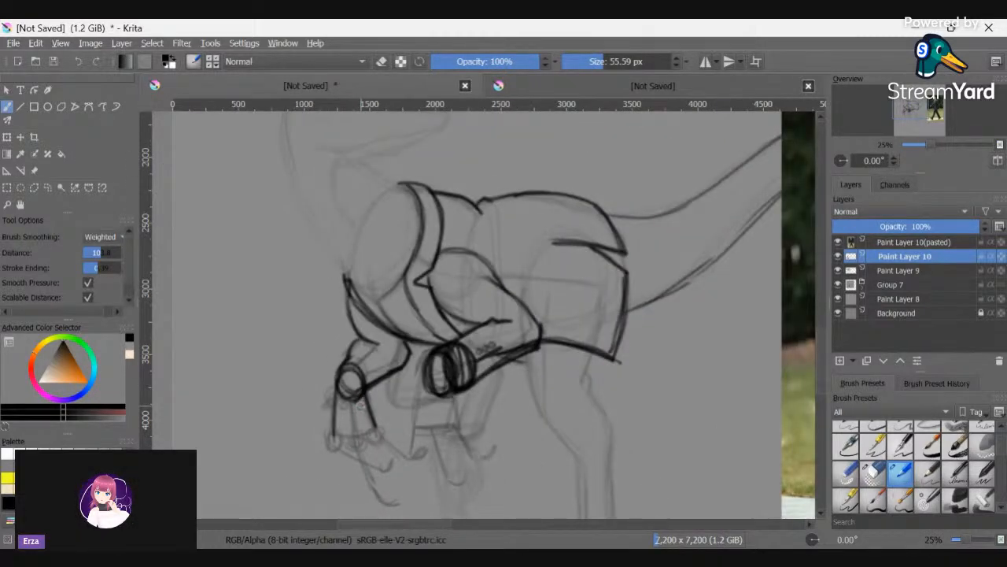
{"action": "scroll", "coordinate": [358, 377], "scroll_direction": "down", "scroll_amount": 1}
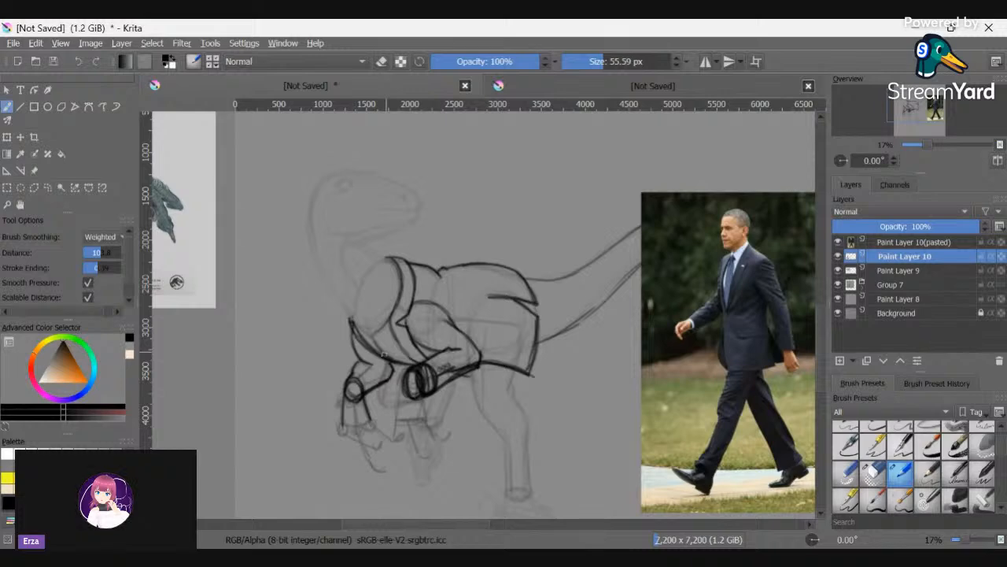
{"action": "scroll", "coordinate": [384, 355], "scroll_direction": "up", "scroll_amount": 4}
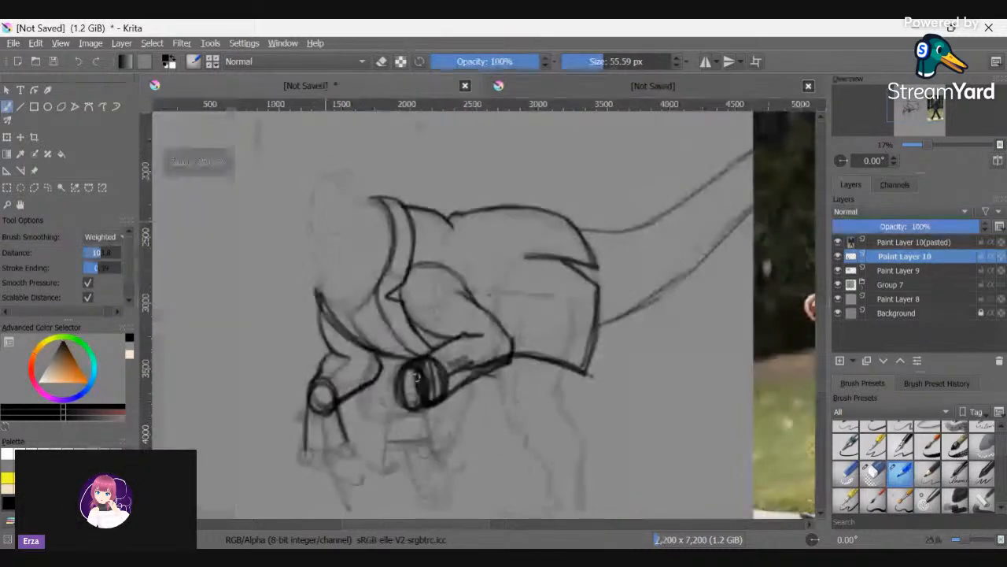
{"action": "mouse_move", "coordinate": [364, 195]}
{"action": "left_mouse_down"}
{"action": "mouse_move", "coordinate": [358, 140]}
{"action": "mouse_move", "coordinate": [364, 185]}
{"action": "left_mouse_up"}
{"action": "mouse_move", "coordinate": [348, 134]}
{"action": "left_mouse_down"}
{"action": "mouse_move", "coordinate": [360, 224]}
{"action": "mouse_move", "coordinate": [361, 191]}
{"action": "mouse_move", "coordinate": [351, 245]}
{"action": "left_mouse_up"}
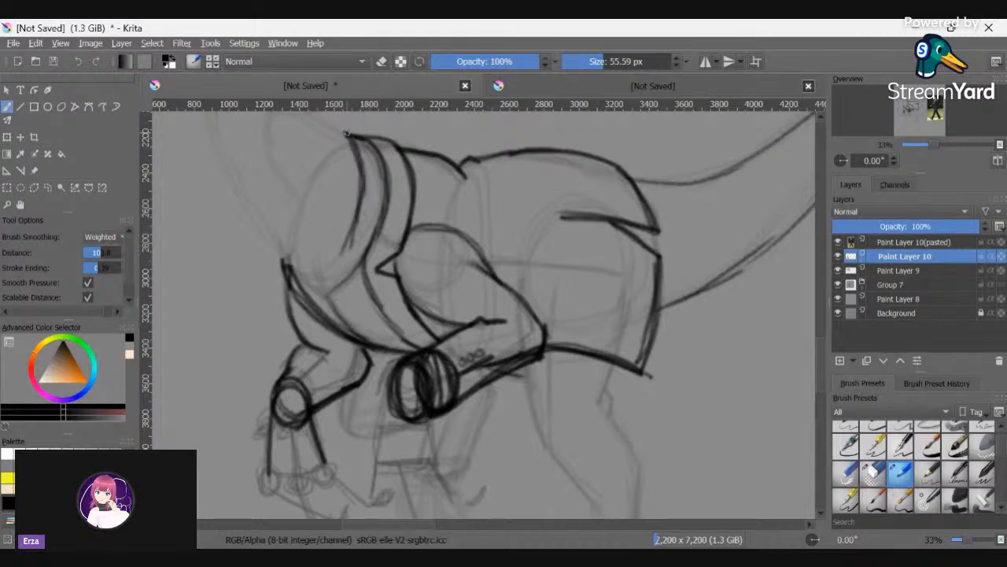
{"action": "left_click_drag", "start_coordinate": [347, 134], "coordinate": [355, 233]}
{"action": "mouse_move", "coordinate": [359, 161]}
{"action": "left_mouse_down"}
{"action": "mouse_move", "coordinate": [362, 202]}
{"action": "mouse_move", "coordinate": [338, 260]}
{"action": "left_mouse_up"}
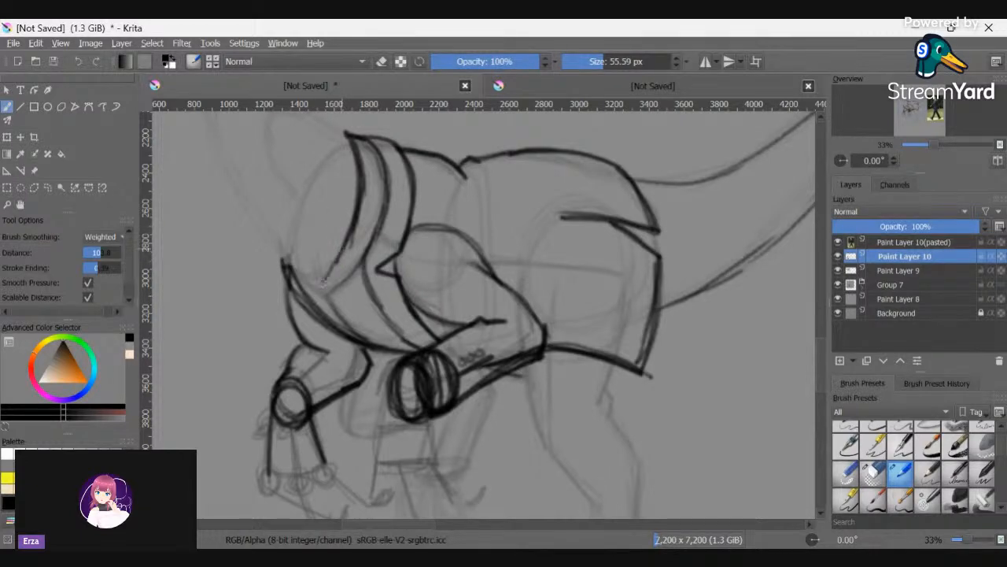
{"action": "mouse_move", "coordinate": [321, 282]}
{"action": "left_mouse_down"}
{"action": "mouse_move", "coordinate": [359, 212]}
{"action": "mouse_move", "coordinate": [362, 175]}
{"action": "left_mouse_up"}
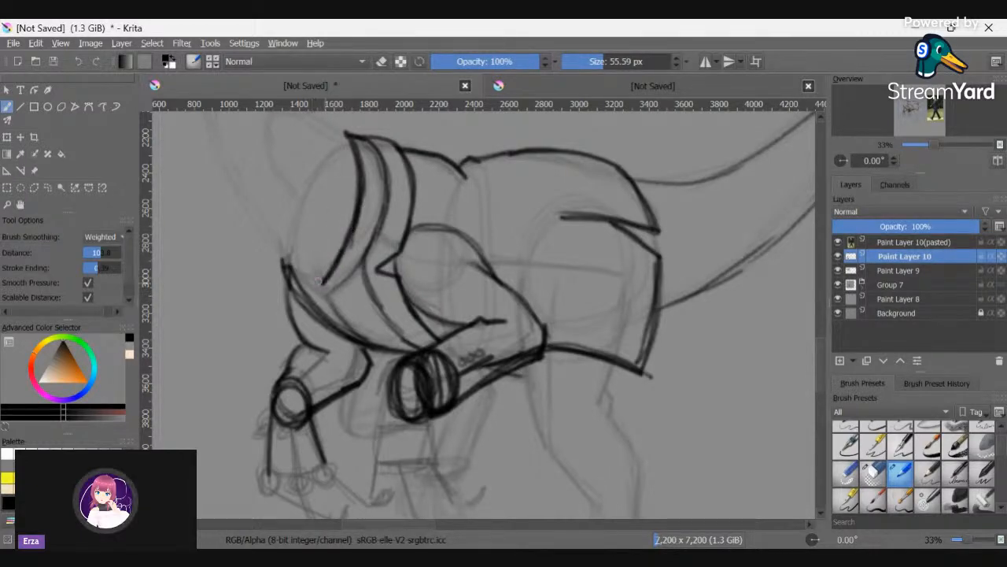
{"action": "left_click_drag", "start_coordinate": [285, 256], "coordinate": [322, 277]}
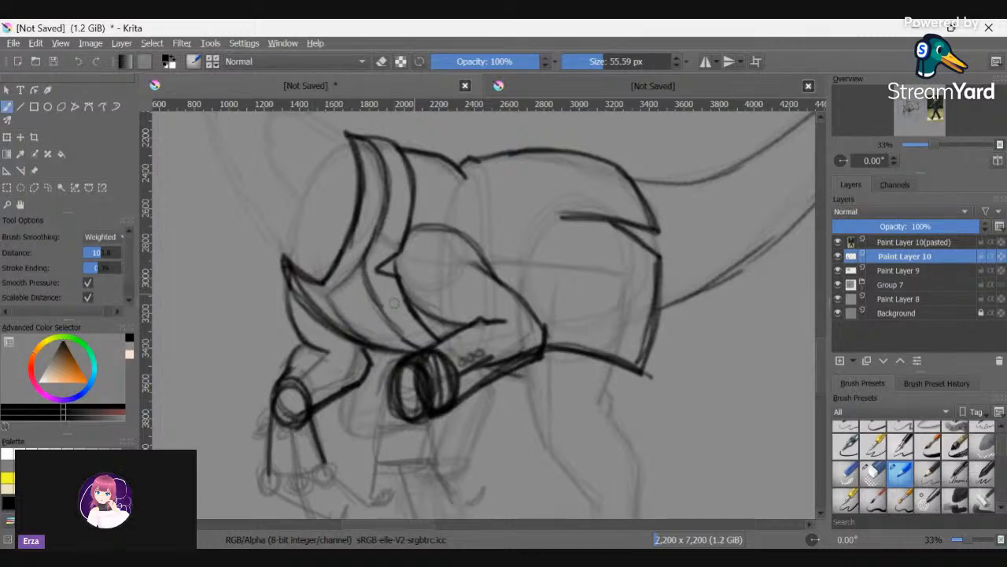
{"action": "mouse_move", "coordinate": [374, 296]}
{"action": "left_mouse_down"}
{"action": "mouse_move", "coordinate": [327, 282]}
{"action": "mouse_move", "coordinate": [314, 313]}
{"action": "left_mouse_up"}
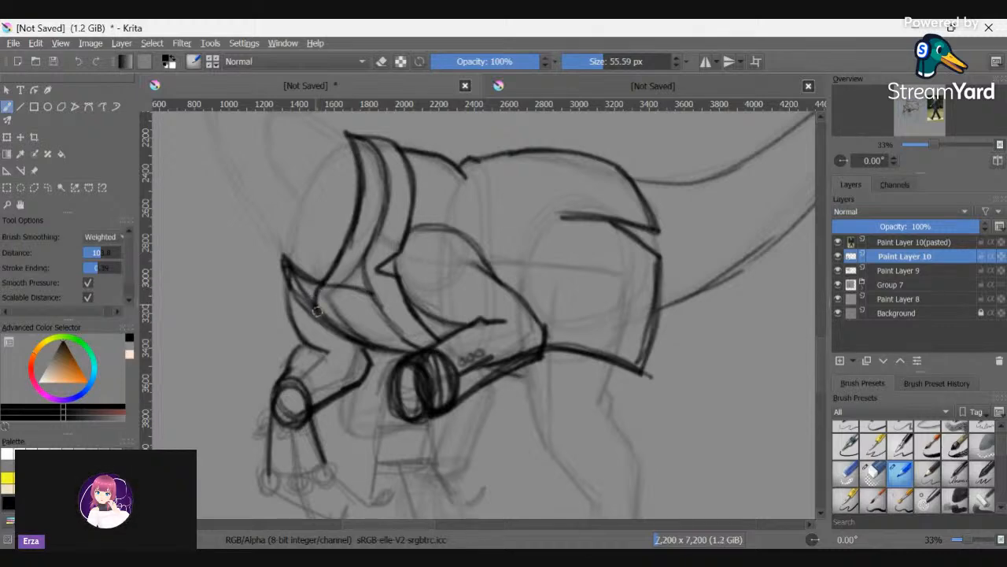
{"action": "mouse_move", "coordinate": [335, 311]}
{"action": "left_mouse_down"}
{"action": "mouse_move", "coordinate": [314, 299]}
{"action": "mouse_move", "coordinate": [335, 313]}
{"action": "mouse_move", "coordinate": [345, 288]}
{"action": "mouse_move", "coordinate": [342, 308]}
{"action": "mouse_move", "coordinate": [375, 296]}
{"action": "left_mouse_up"}
{"action": "mouse_move", "coordinate": [347, 342]}
{"action": "left_mouse_down"}
{"action": "mouse_move", "coordinate": [370, 361]}
{"action": "mouse_move", "coordinate": [403, 362]}
{"action": "left_mouse_up"}
{"action": "left_click_drag", "start_coordinate": [353, 313], "coordinate": [400, 338]}
{"action": "key", "text": "ctrl+z"}
{"action": "key", "text": "ctrl+z"}
{"action": "key", "text": "ctrl+z"}
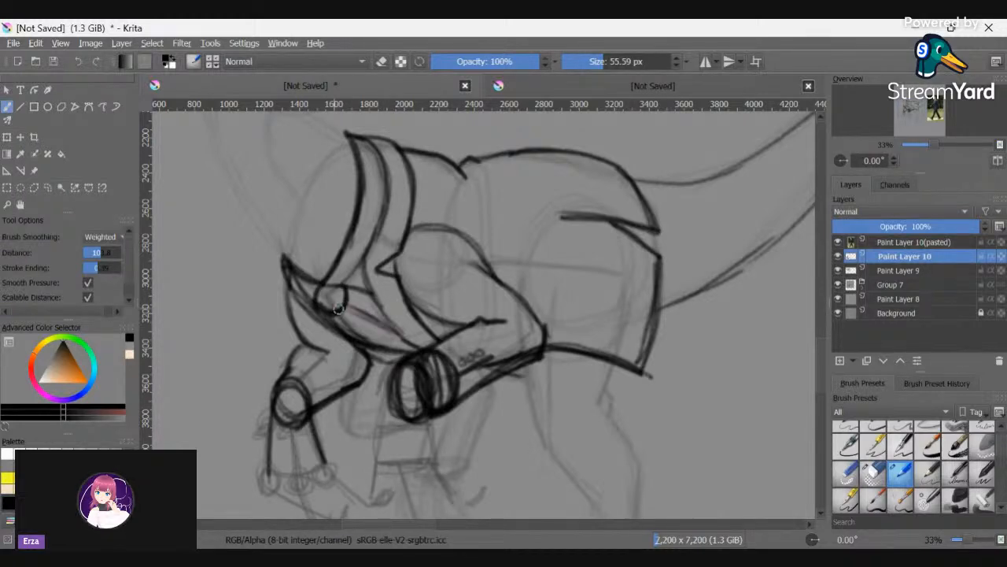
{"action": "key", "text": "ctrl+z"}
{"action": "key", "text": "ctrl+z"}
{"action": "key", "text": "ctrl+z"}
{"action": "key", "text": "ctrl+z"}
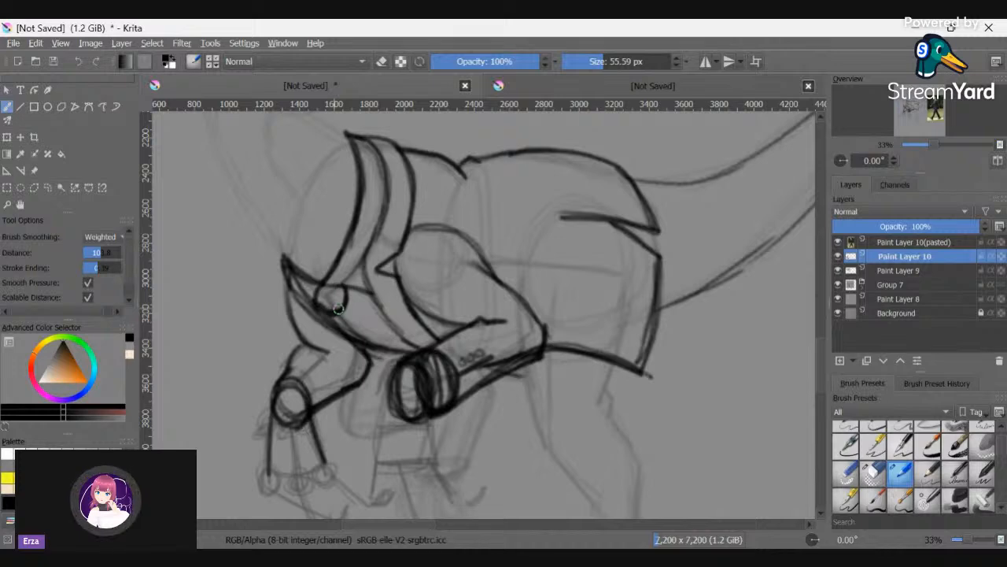
{"action": "key", "text": "ctrl+z"}
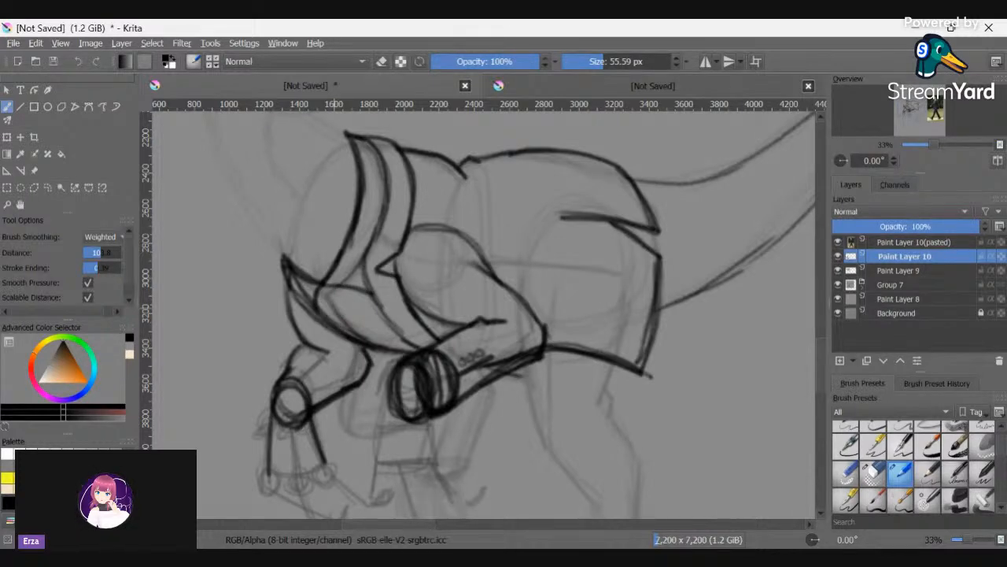
- Rotate the canvas to 45° and draw a round tie knot at the collar, with the tie and the inner lapel edge running down the chest
{"action": "key", "text": "6"}
{"action": "key", "text": "6"}
{"action": "key", "text": "6"}
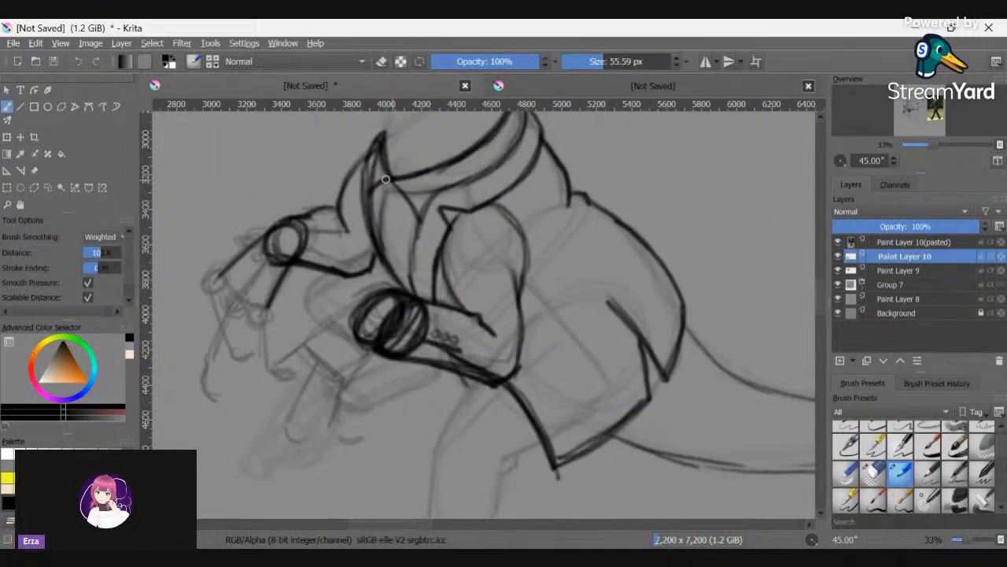
{"action": "mouse_move", "coordinate": [385, 180]}
{"action": "left_mouse_down"}
{"action": "mouse_move", "coordinate": [392, 214]}
{"action": "mouse_move", "coordinate": [399, 203]}
{"action": "mouse_move", "coordinate": [391, 181]}
{"action": "mouse_move", "coordinate": [401, 210]}
{"action": "mouse_move", "coordinate": [402, 194]}
{"action": "mouse_move", "coordinate": [395, 213]}
{"action": "mouse_move", "coordinate": [372, 207]}
{"action": "mouse_move", "coordinate": [379, 180]}
{"action": "left_mouse_up"}
{"action": "mouse_move", "coordinate": [398, 212]}
{"action": "left_mouse_down"}
{"action": "mouse_move", "coordinate": [409, 290]}
{"action": "mouse_move", "coordinate": [375, 205]}
{"action": "mouse_move", "coordinate": [396, 286]}
{"action": "left_mouse_up"}
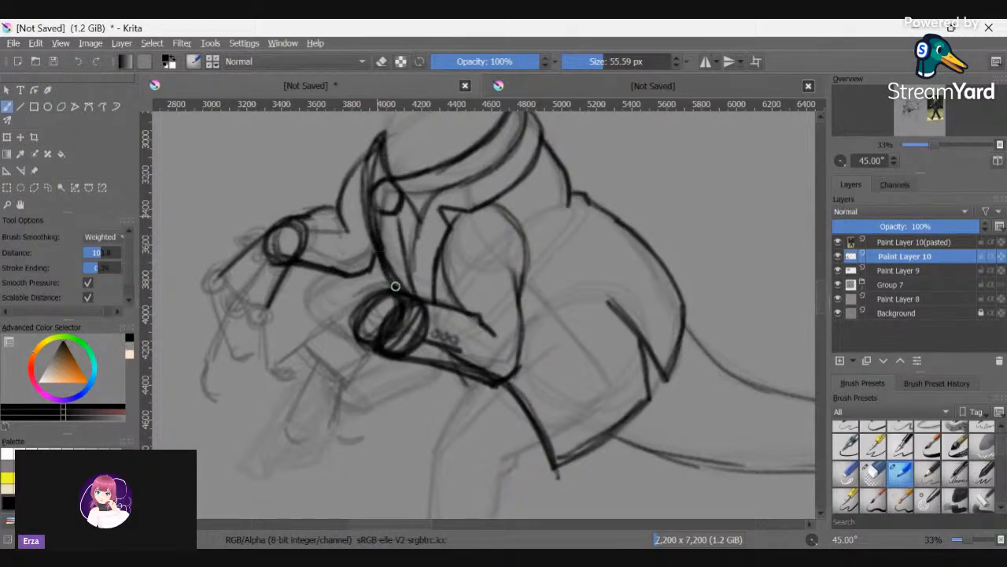
{"action": "left_click_drag", "start_coordinate": [376, 257], "coordinate": [396, 289]}
{"action": "mouse_move", "coordinate": [399, 230]}
{"action": "left_mouse_down"}
{"action": "mouse_move", "coordinate": [416, 297]}
{"action": "mouse_move", "coordinate": [446, 188]}
{"action": "mouse_move", "coordinate": [412, 250]}
{"action": "mouse_move", "coordinate": [442, 188]}
{"action": "mouse_move", "coordinate": [421, 284]}
{"action": "mouse_move", "coordinate": [419, 236]}
{"action": "mouse_move", "coordinate": [418, 300]}
{"action": "mouse_move", "coordinate": [427, 211]}
{"action": "left_mouse_up"}
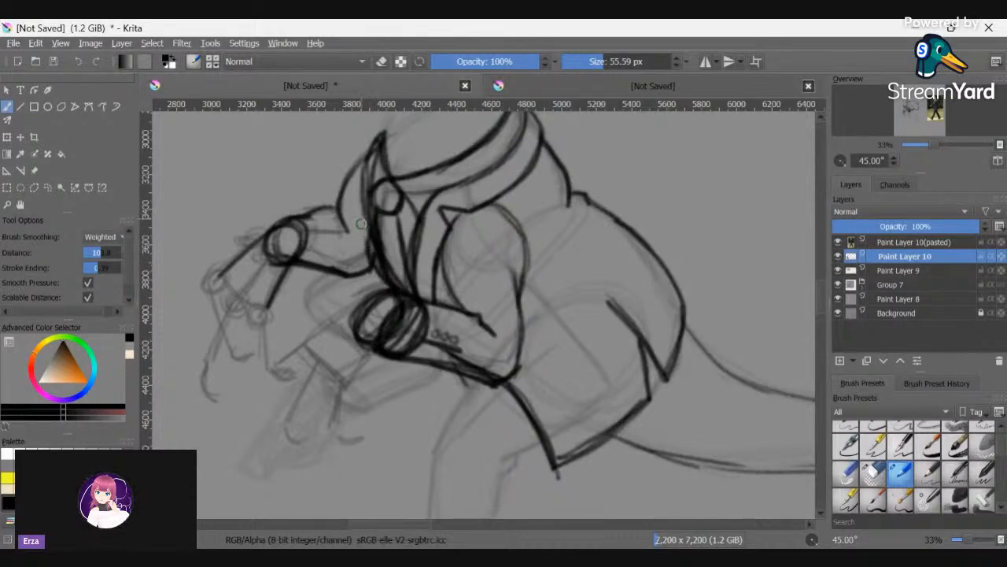
{"action": "left_click_drag", "start_coordinate": [398, 212], "coordinate": [412, 292]}
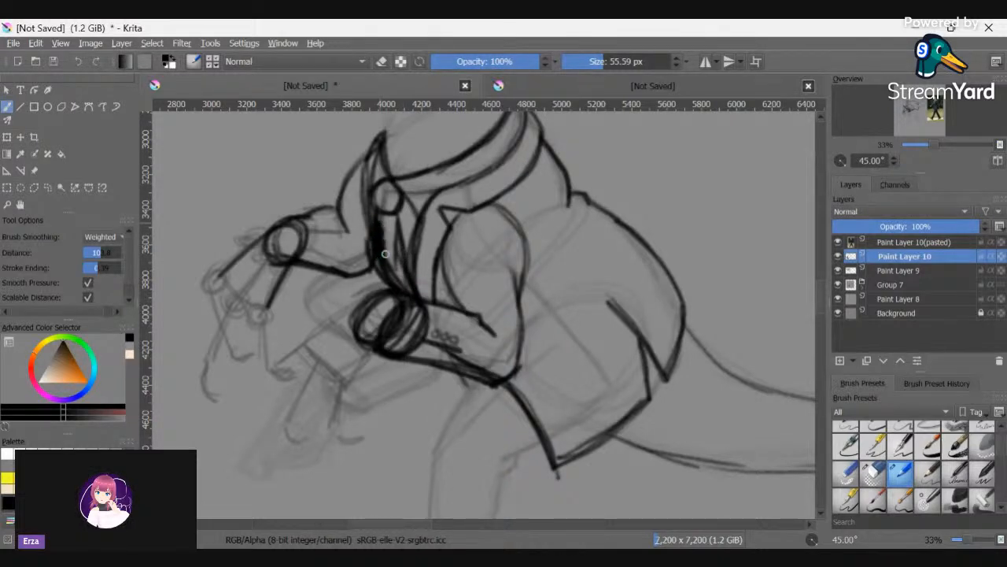
- Erase the excess lines around the tie, redraw the inner lapel edge, and return the canvas rotation to 0°
{"action": "key", "text": "e"}
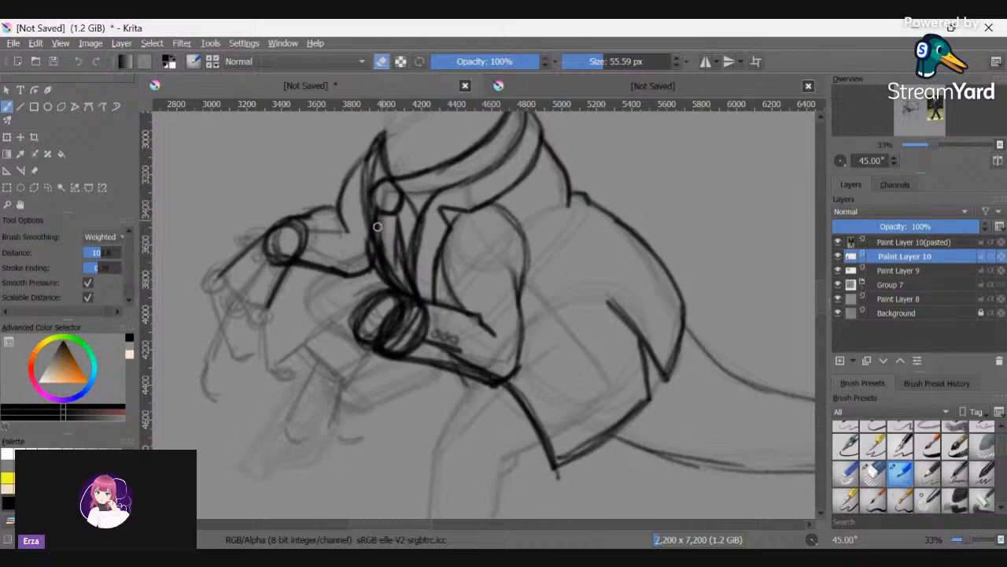
{"action": "mouse_move", "coordinate": [378, 226]}
{"action": "left_mouse_down"}
{"action": "mouse_move", "coordinate": [390, 268]}
{"action": "mouse_move", "coordinate": [382, 259]}
{"action": "left_mouse_up"}
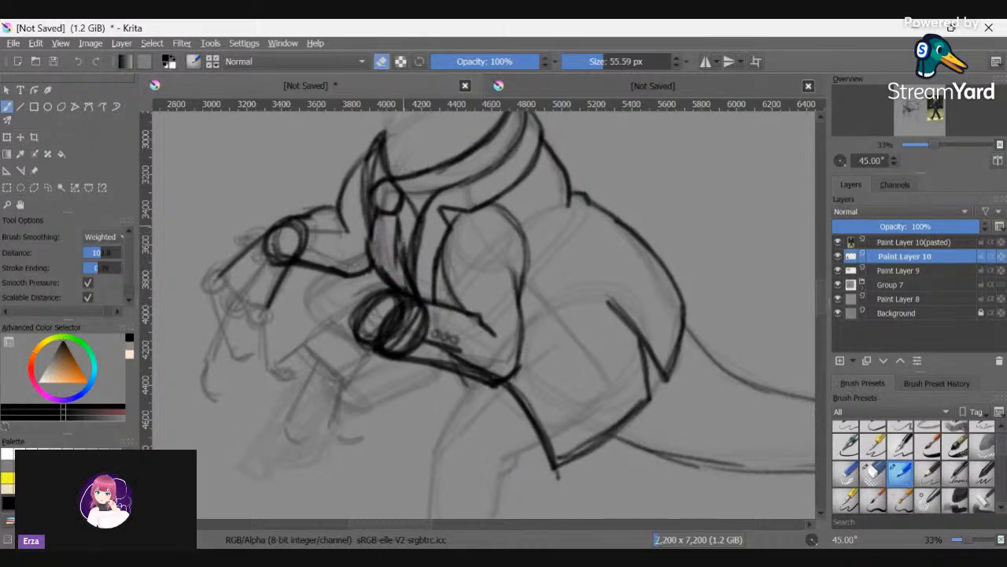
{"action": "mouse_move", "coordinate": [403, 252]}
{"action": "left_mouse_down"}
{"action": "mouse_move", "coordinate": [411, 226]}
{"action": "mouse_move", "coordinate": [429, 211]}
{"action": "mouse_move", "coordinate": [418, 265]}
{"action": "left_mouse_up"}
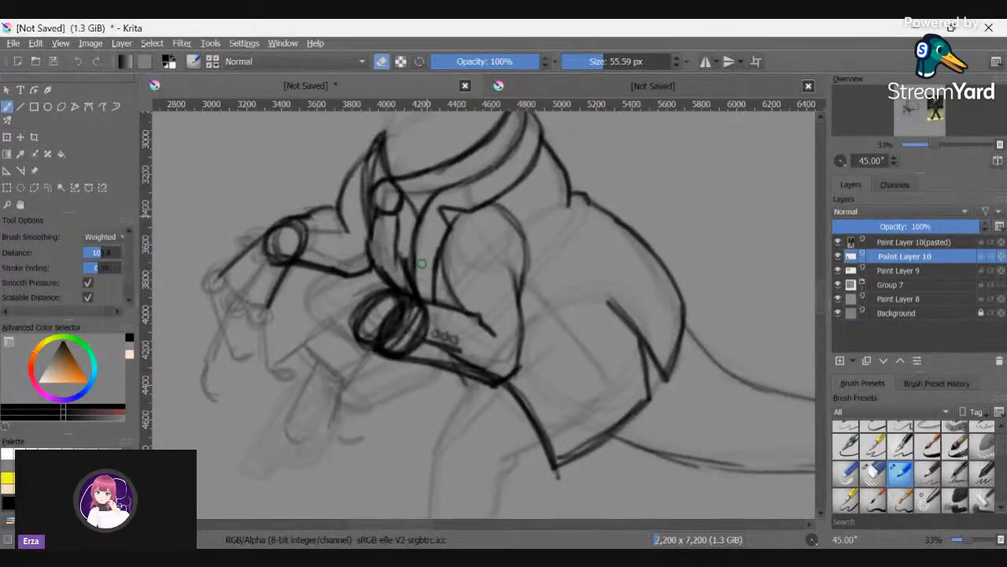
{"action": "key", "text": "e"}
{"action": "left_click_drag", "start_coordinate": [417, 226], "coordinate": [415, 271]}
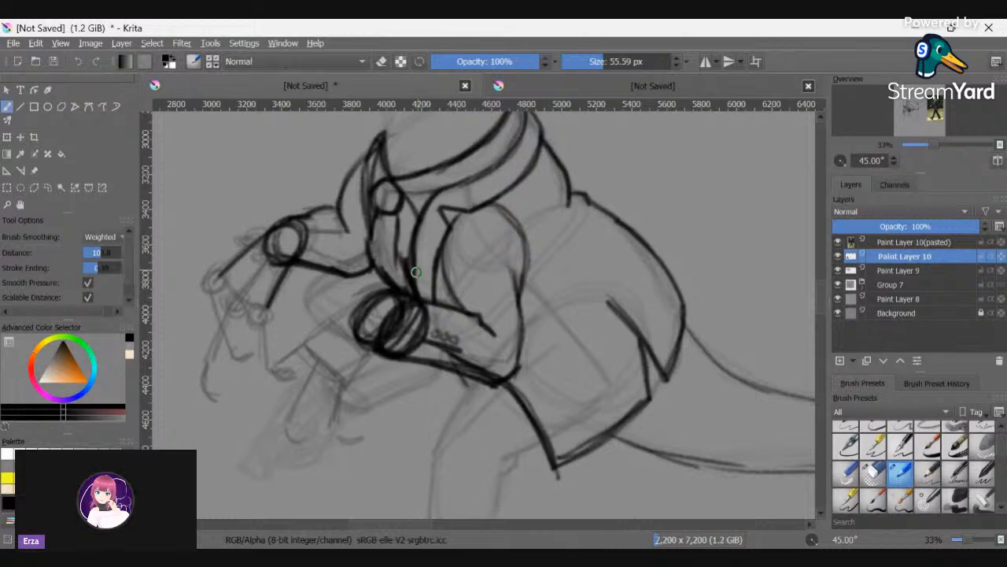
{"action": "key", "text": "4"}
{"action": "key", "text": "4"}
{"action": "key", "text": "4"}
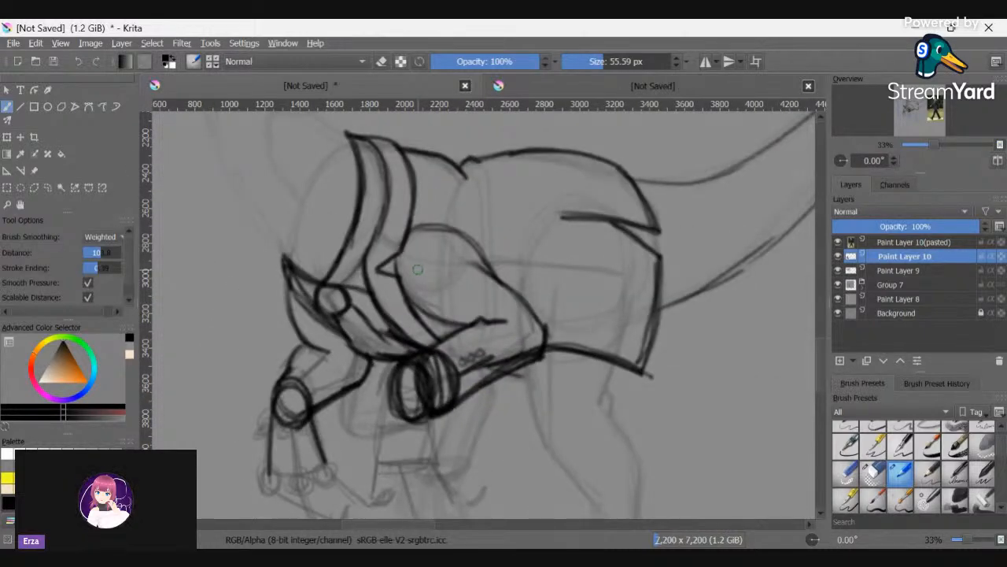
{"action": "key", "text": "4"}
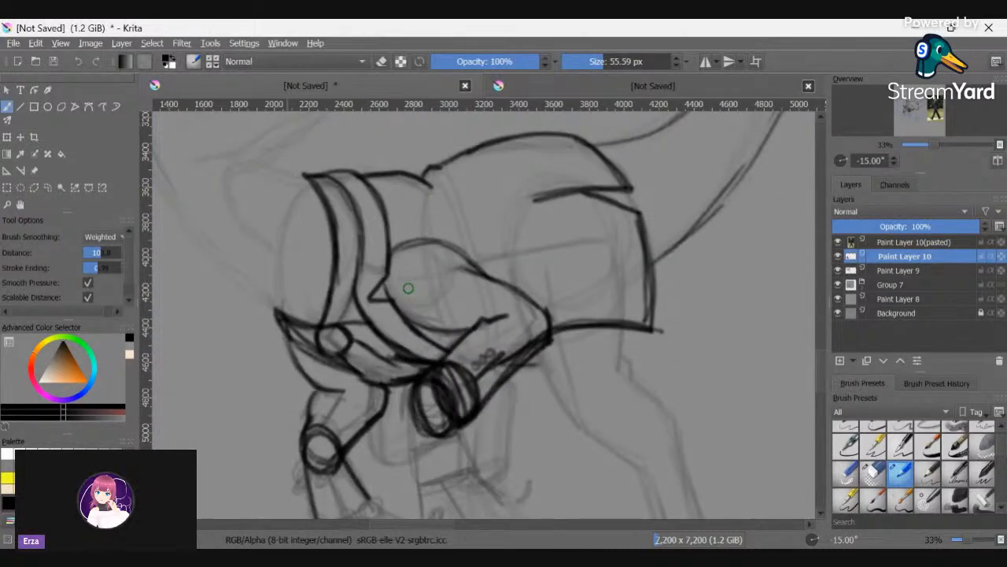
{"action": "key", "text": "6"}
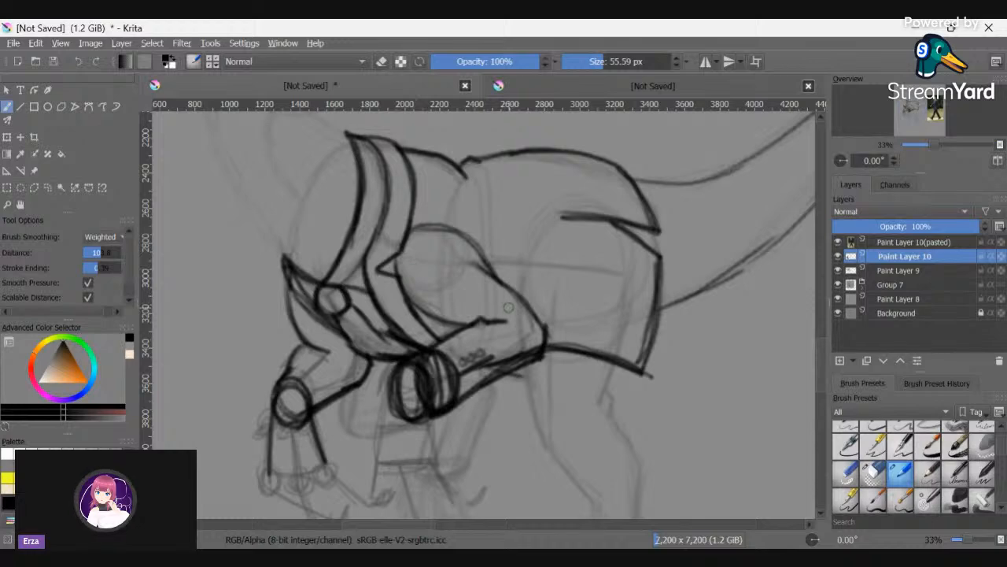
- Set the opacity of Paint Layer 9 to 38% and make Paint Layer 10 the active layer again
{"action": "key", "text": "minus"}
{"action": "key", "text": "minus"}
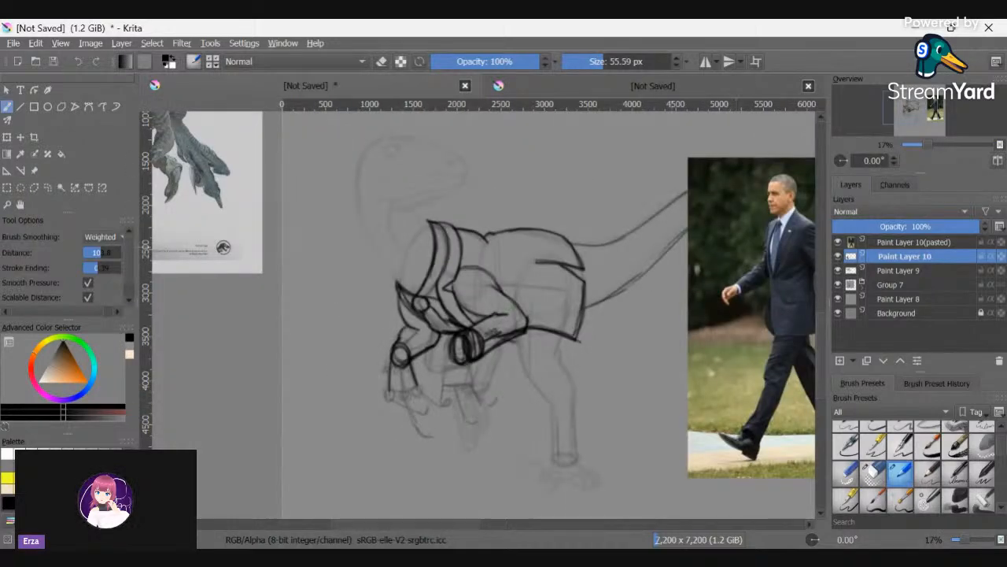
{"action": "left_click", "coordinate": [838, 271]}
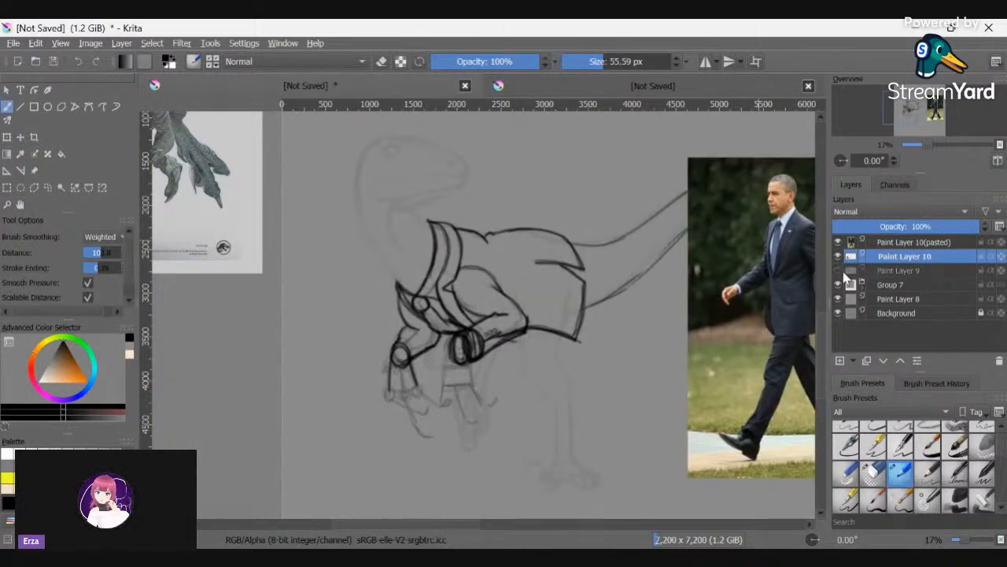
{"action": "left_click", "coordinate": [839, 271]}
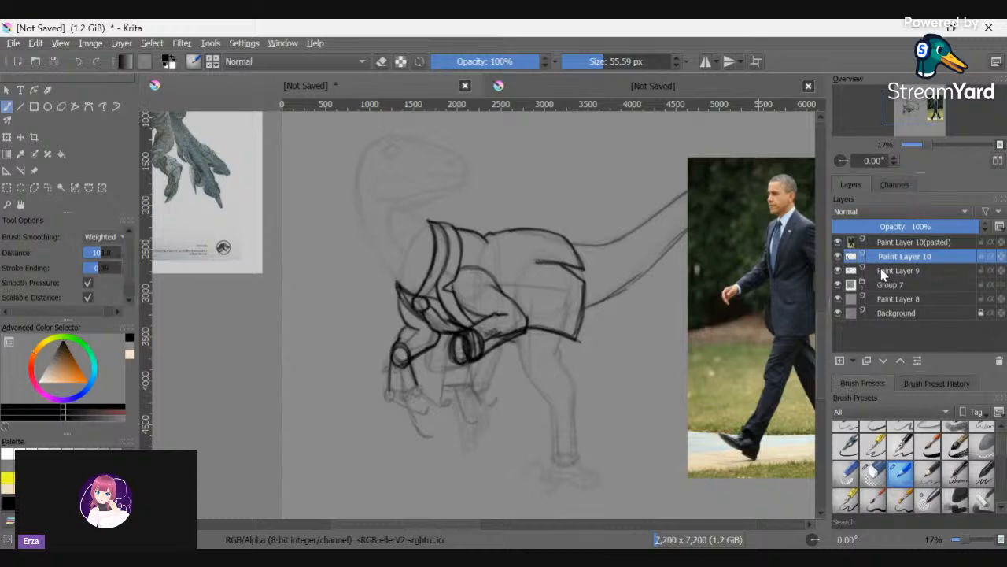
{"action": "left_click", "coordinate": [883, 270]}
{"action": "mouse_move", "coordinate": [892, 227]}
{"action": "left_mouse_down"}
{"action": "mouse_move", "coordinate": [980, 227]}
{"action": "mouse_move", "coordinate": [889, 230]}
{"action": "left_mouse_up"}
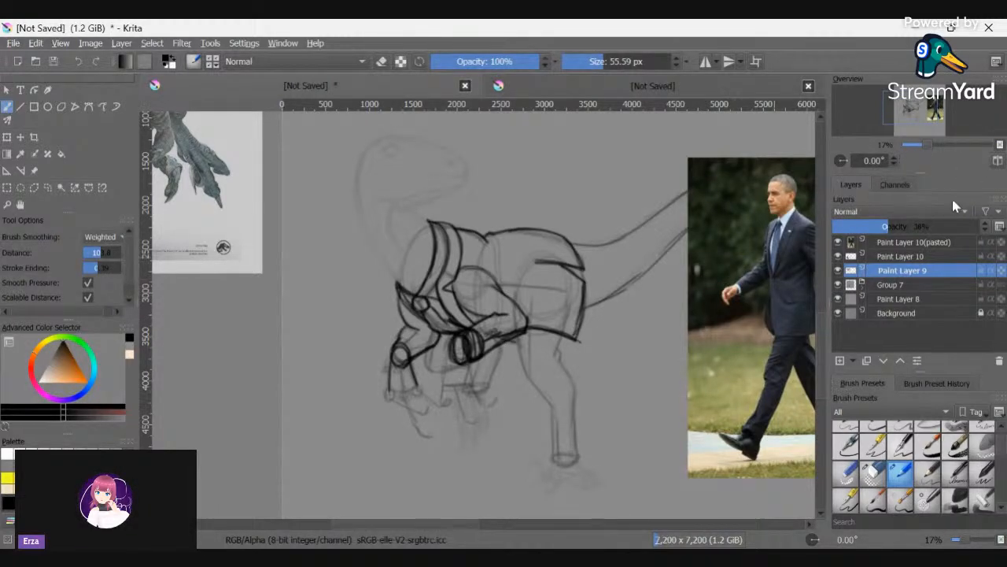
{"action": "left_click", "coordinate": [915, 257]}
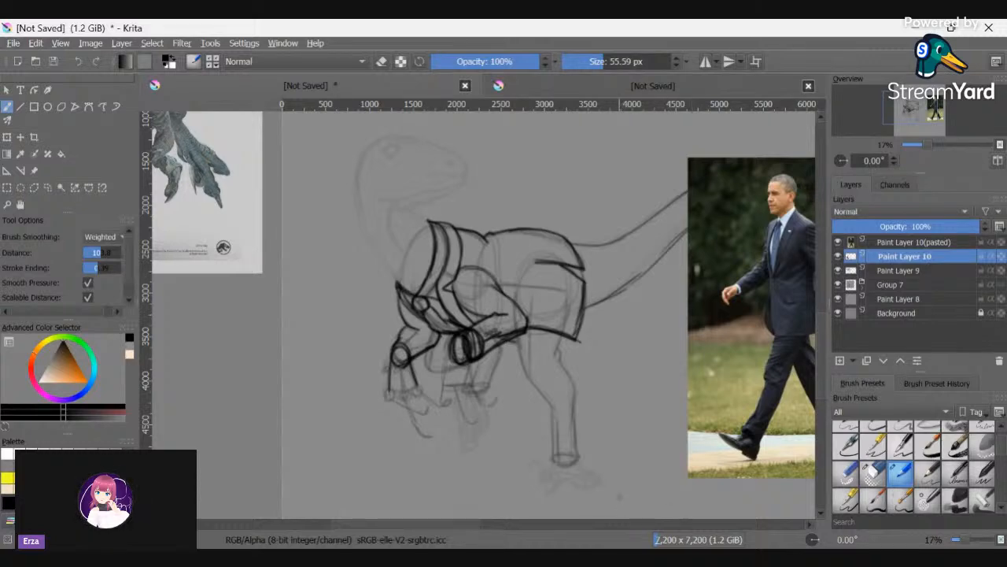
- Hide the suit photo layer, Paint Layer 10(pasted), and undo the short stroke drawn below the ankle
{"action": "scroll", "coordinate": [618, 496], "scroll_direction": "up", "scroll_amount": 2}
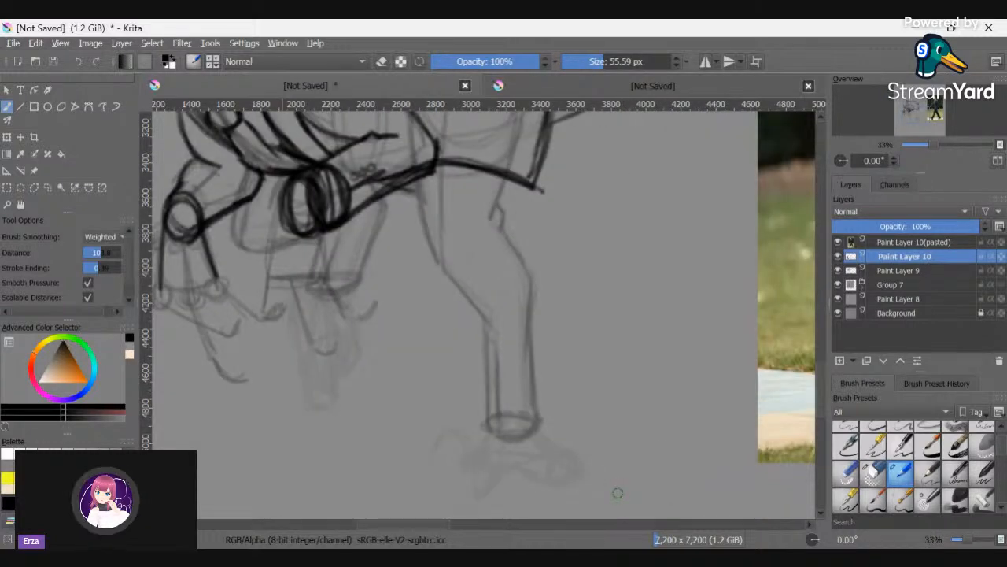
{"action": "left_click_drag", "start_coordinate": [488, 434], "coordinate": [469, 455]}
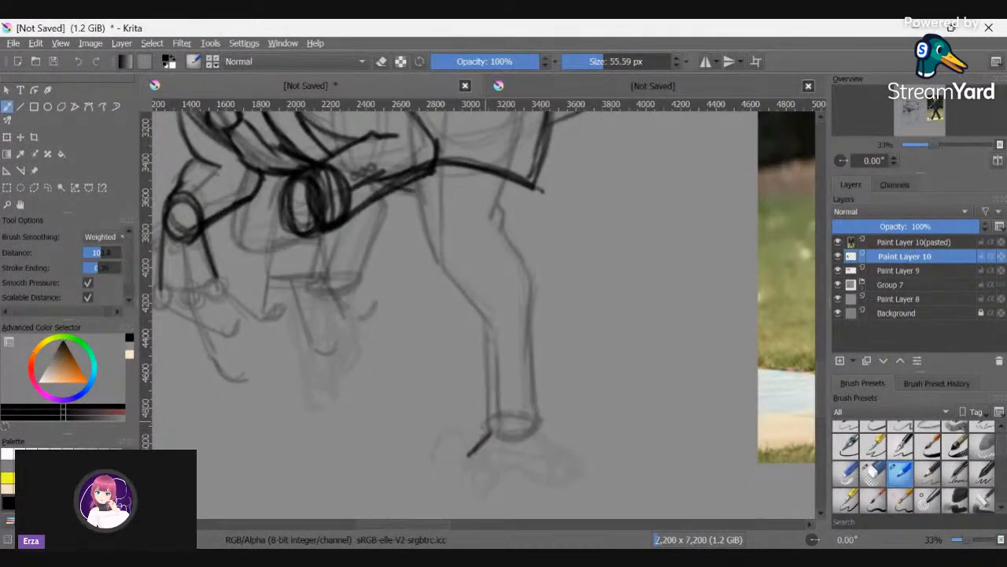
{"action": "left_click", "coordinate": [839, 242]}
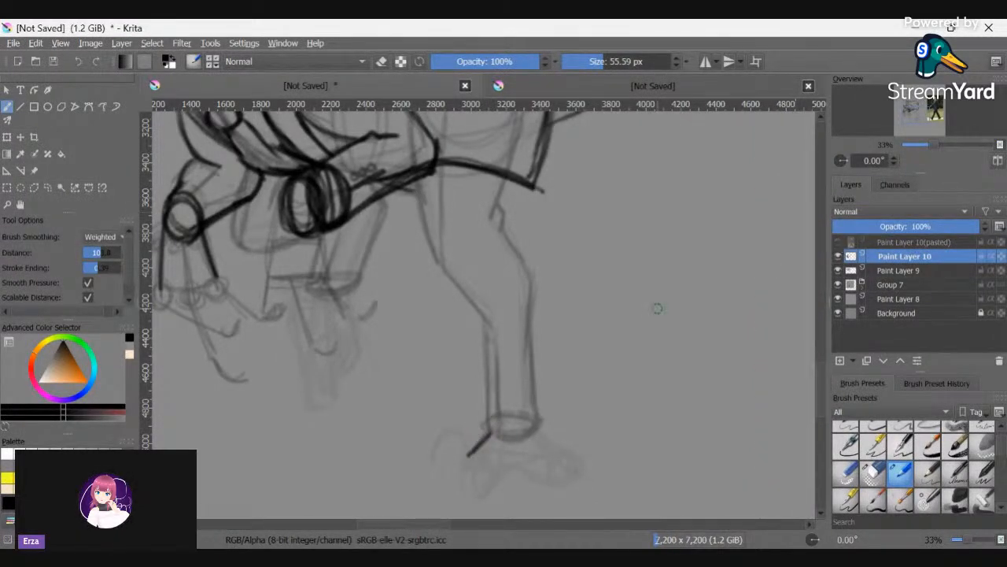
{"action": "key", "text": "ctrl+z"}
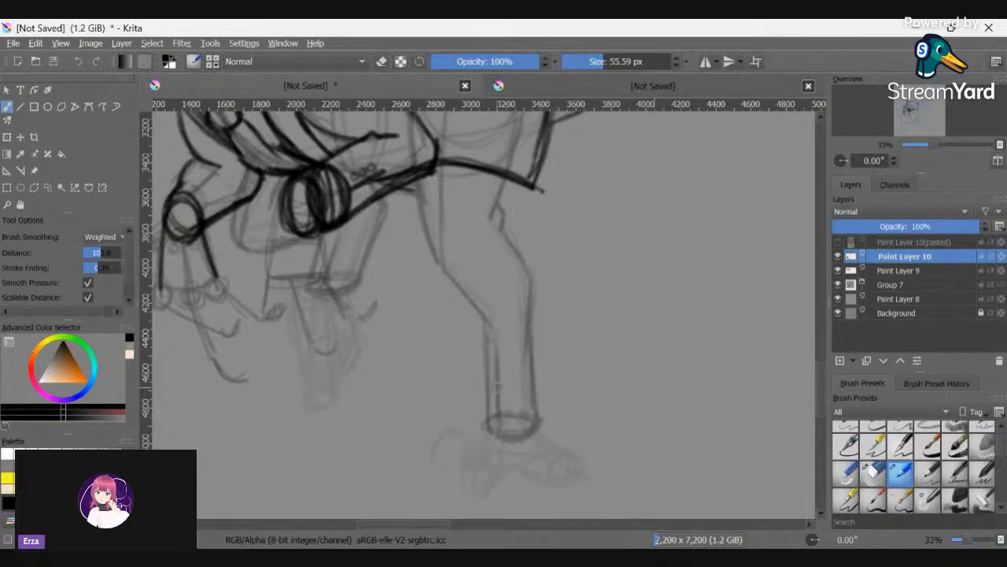
- Move the walking raptor reference image from beside the canvas onto the sketch and set its opacity to 77%
{"action": "scroll", "coordinate": [523, 442], "scroll_direction": "down", "scroll_amount": 2}
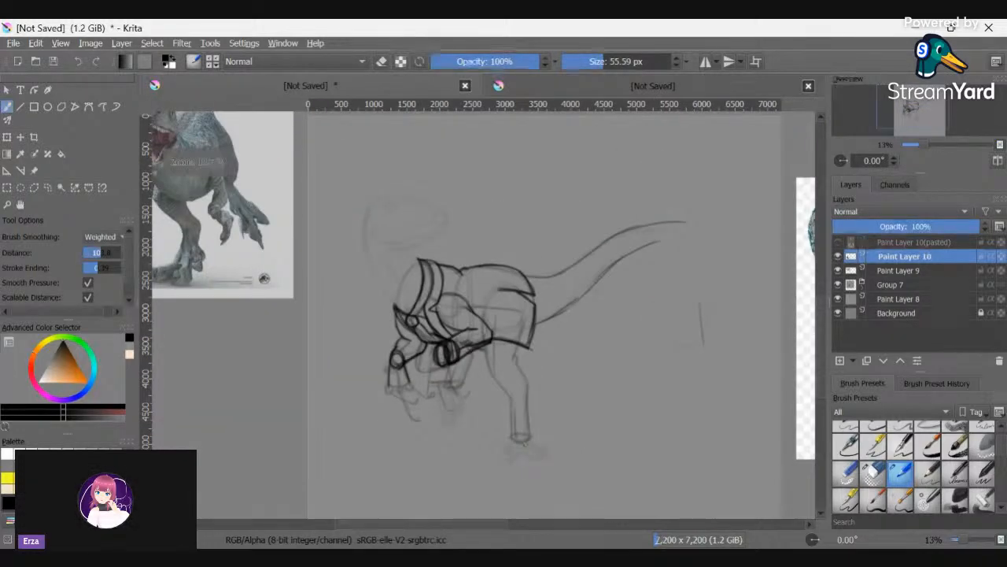
{"action": "scroll", "coordinate": [543, 409], "scroll_direction": "down", "scroll_amount": 2}
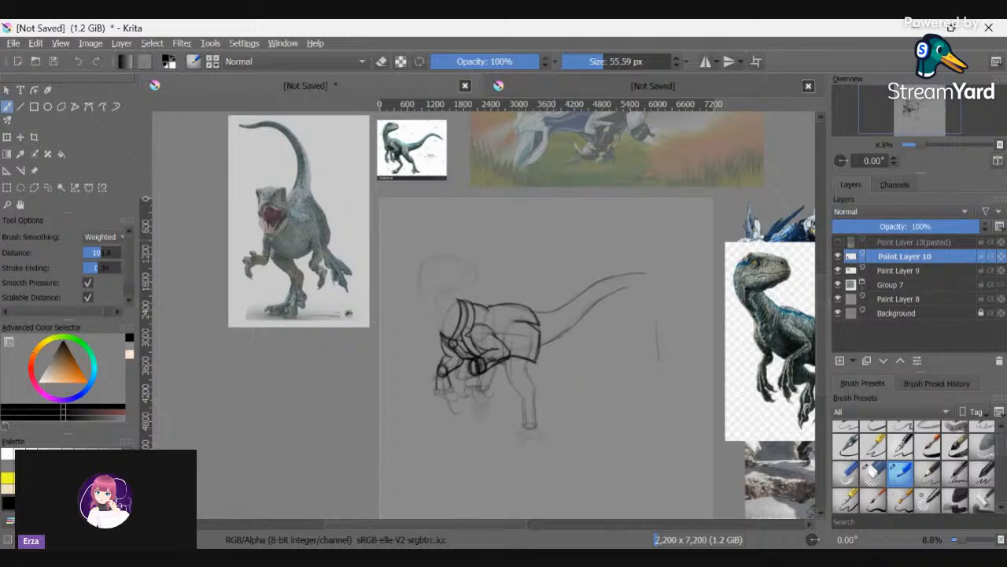
{"action": "left_click", "coordinate": [34, 170]}
{"action": "mouse_move", "coordinate": [760, 317]}
{"action": "left_mouse_down"}
{"action": "mouse_move", "coordinate": [689, 313]}
{"action": "mouse_move", "coordinate": [631, 337]}
{"action": "mouse_move", "coordinate": [603, 334]}
{"action": "mouse_move", "coordinate": [534, 296]}
{"action": "mouse_move", "coordinate": [455, 296]}
{"action": "left_mouse_up"}
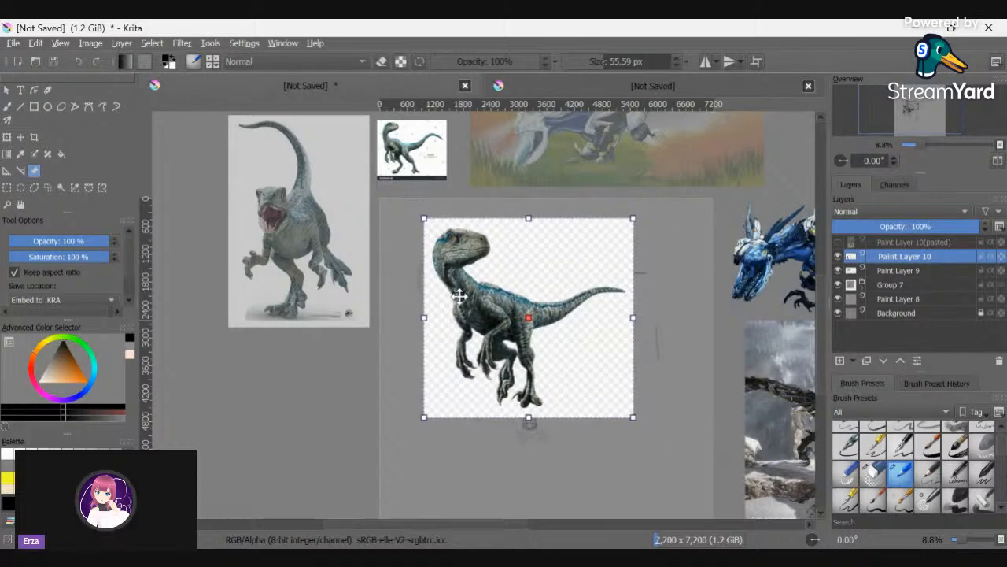
{"action": "left_click", "coordinate": [55, 241]}
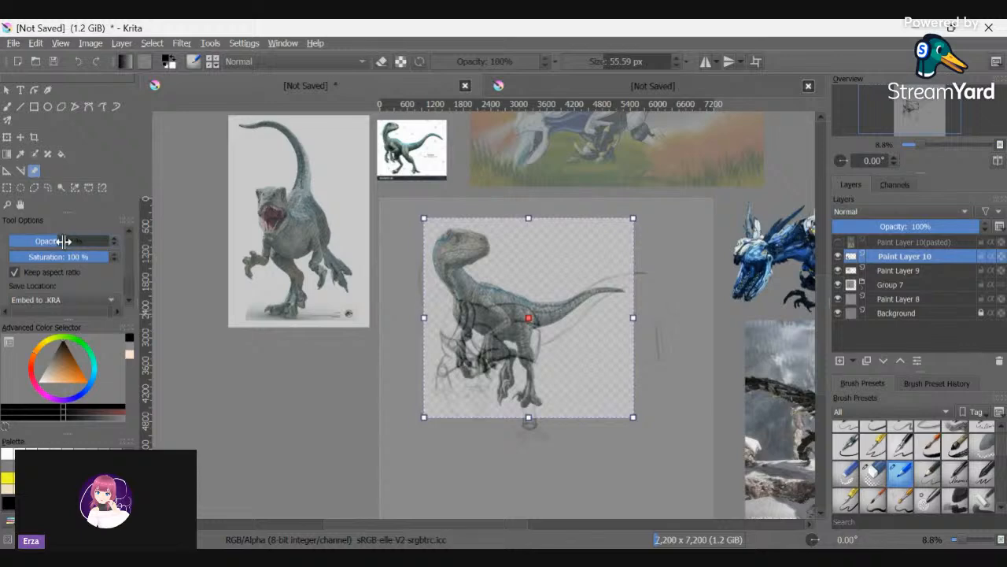
{"action": "left_click_drag", "start_coordinate": [71, 241], "coordinate": [87, 242]}
- Draw the foot below the leg with ankle lines, a rounded middle toe, circular toe joints and a curved outer claw
{"action": "scroll", "coordinate": [575, 455], "scroll_direction": "up", "scroll_amount": 4}
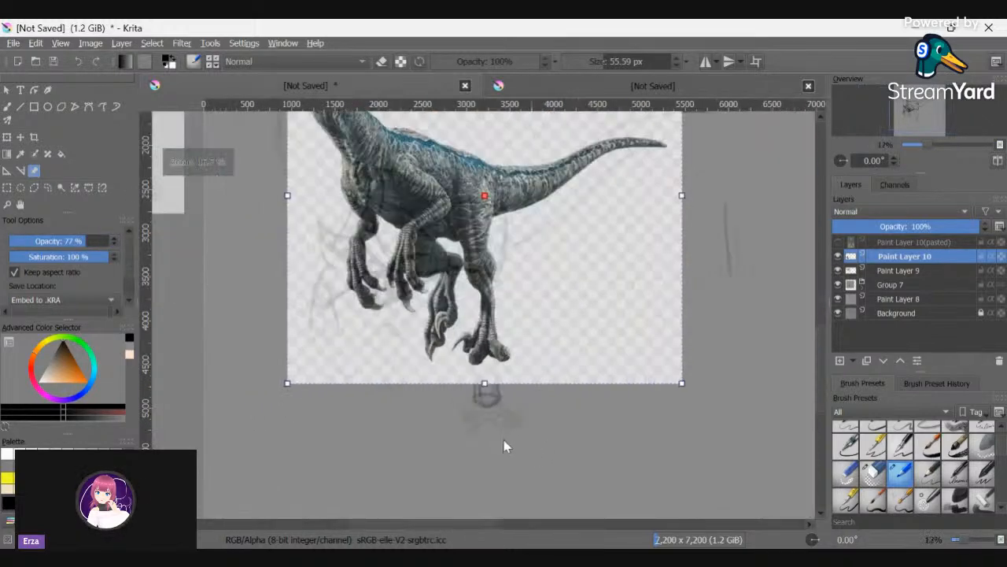
{"action": "scroll", "coordinate": [449, 398], "scroll_direction": "up", "scroll_amount": 1}
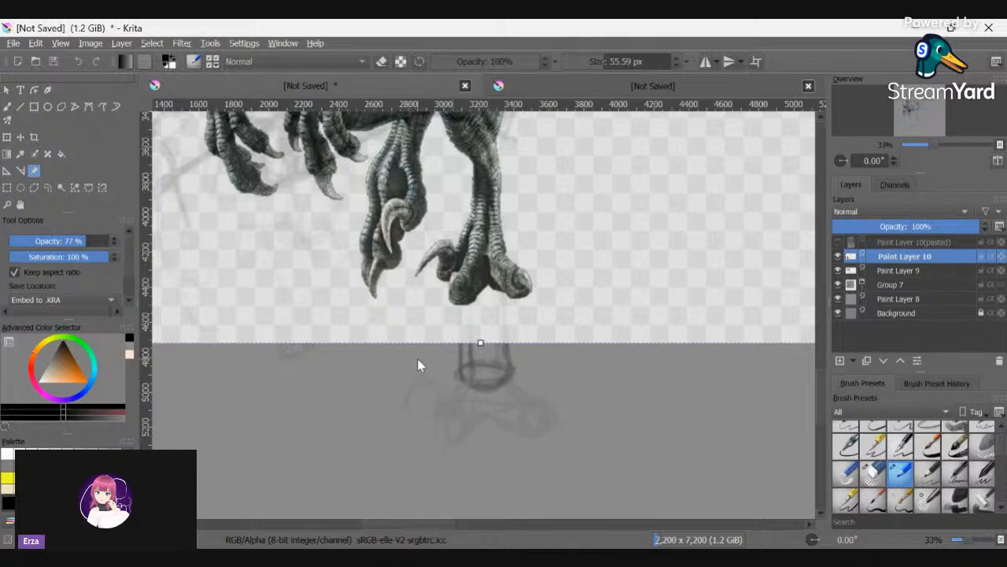
{"action": "key", "text": "b"}
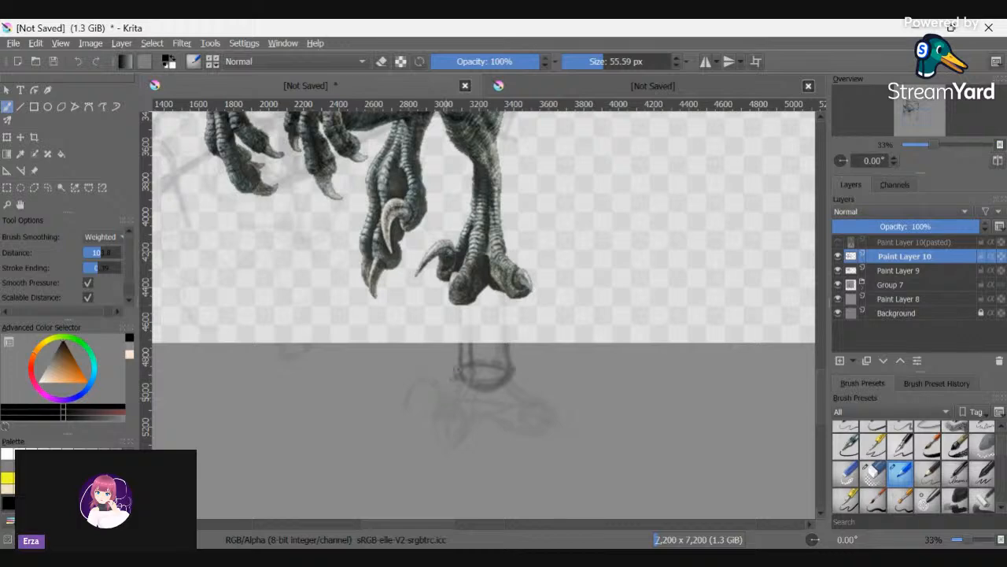
{"action": "left_click_drag", "start_coordinate": [460, 364], "coordinate": [442, 403]}
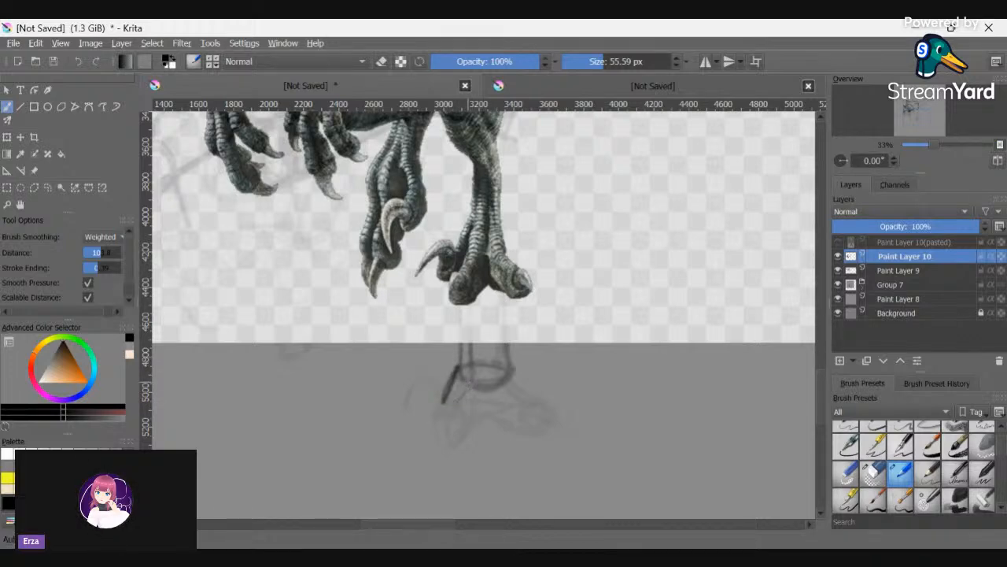
{"action": "mouse_move", "coordinate": [470, 383]}
{"action": "left_mouse_down"}
{"action": "mouse_move", "coordinate": [437, 429]}
{"action": "mouse_move", "coordinate": [449, 450]}
{"action": "left_mouse_up"}
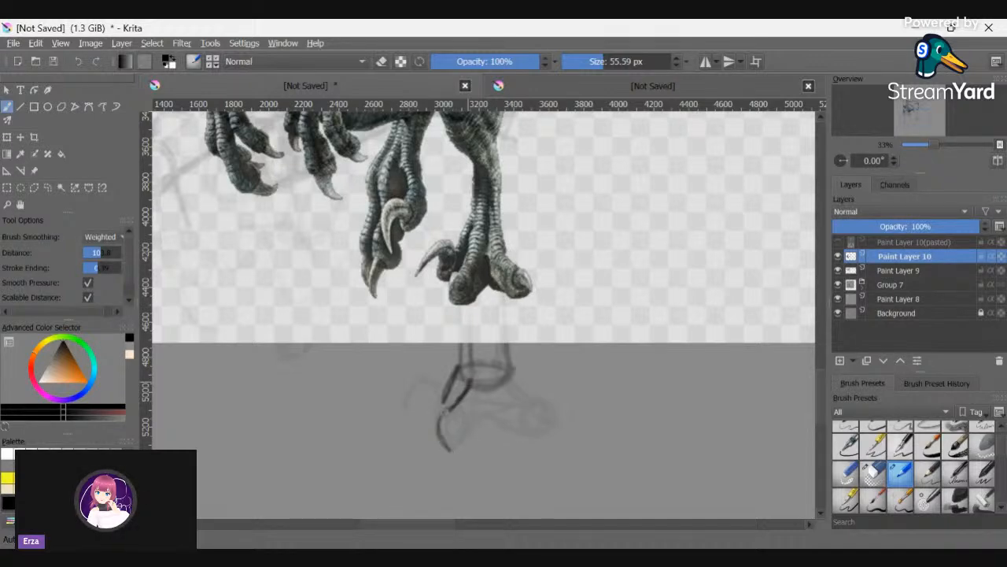
{"action": "mouse_move", "coordinate": [456, 403]}
{"action": "left_mouse_down"}
{"action": "mouse_move", "coordinate": [441, 425]}
{"action": "mouse_move", "coordinate": [464, 447]}
{"action": "mouse_move", "coordinate": [485, 434]}
{"action": "mouse_move", "coordinate": [480, 414]}
{"action": "mouse_move", "coordinate": [446, 432]}
{"action": "mouse_move", "coordinate": [476, 445]}
{"action": "mouse_move", "coordinate": [496, 421]}
{"action": "mouse_move", "coordinate": [477, 446]}
{"action": "mouse_move", "coordinate": [483, 440]}
{"action": "mouse_move", "coordinate": [439, 446]}
{"action": "left_mouse_up"}
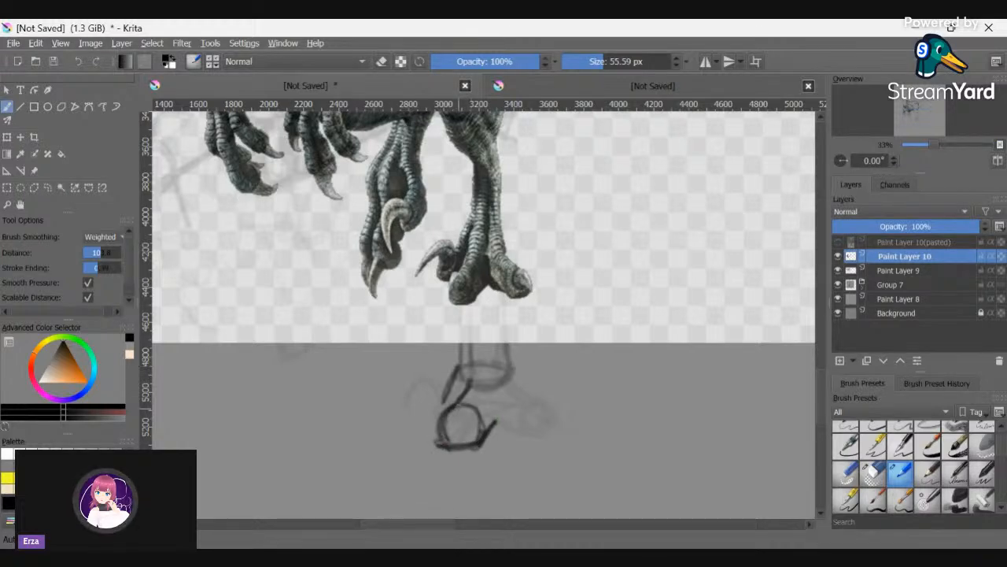
{"action": "mouse_move", "coordinate": [460, 401]}
{"action": "left_mouse_down"}
{"action": "mouse_move", "coordinate": [449, 429]}
{"action": "mouse_move", "coordinate": [464, 400]}
{"action": "mouse_move", "coordinate": [428, 426]}
{"action": "mouse_move", "coordinate": [457, 428]}
{"action": "mouse_move", "coordinate": [453, 403]}
{"action": "mouse_move", "coordinate": [433, 426]}
{"action": "mouse_move", "coordinate": [452, 428]}
{"action": "mouse_move", "coordinate": [437, 430]}
{"action": "mouse_move", "coordinate": [441, 417]}
{"action": "left_mouse_up"}
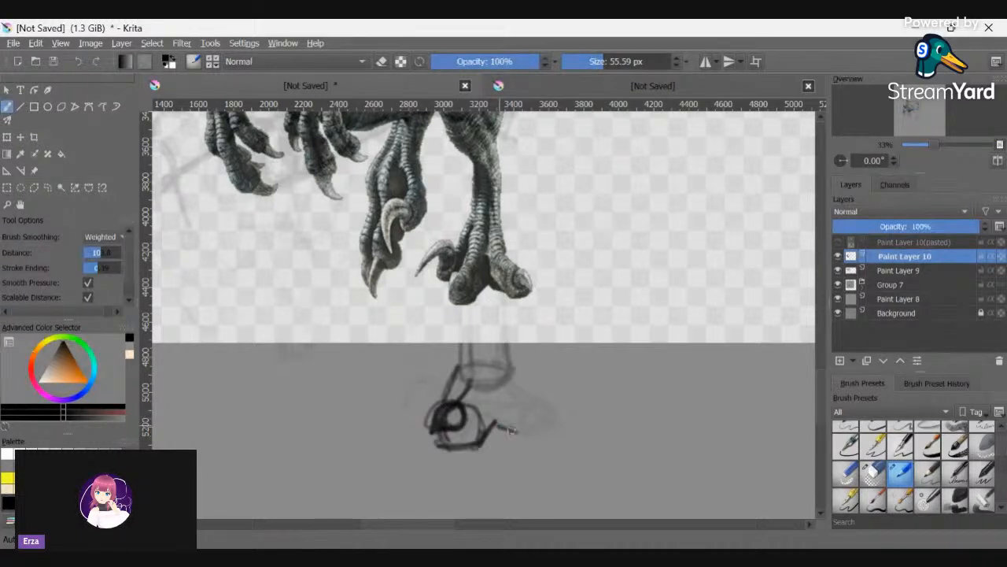
{"action": "mouse_move", "coordinate": [510, 429]}
{"action": "left_mouse_down"}
{"action": "mouse_move", "coordinate": [539, 397]}
{"action": "mouse_move", "coordinate": [554, 425]}
{"action": "mouse_move", "coordinate": [533, 403]}
{"action": "mouse_move", "coordinate": [569, 425]}
{"action": "mouse_move", "coordinate": [552, 425]}
{"action": "mouse_move", "coordinate": [540, 403]}
{"action": "mouse_move", "coordinate": [551, 431]}
{"action": "mouse_move", "coordinate": [496, 424]}
{"action": "mouse_move", "coordinate": [514, 378]}
{"action": "mouse_move", "coordinate": [536, 399]}
{"action": "left_mouse_up"}
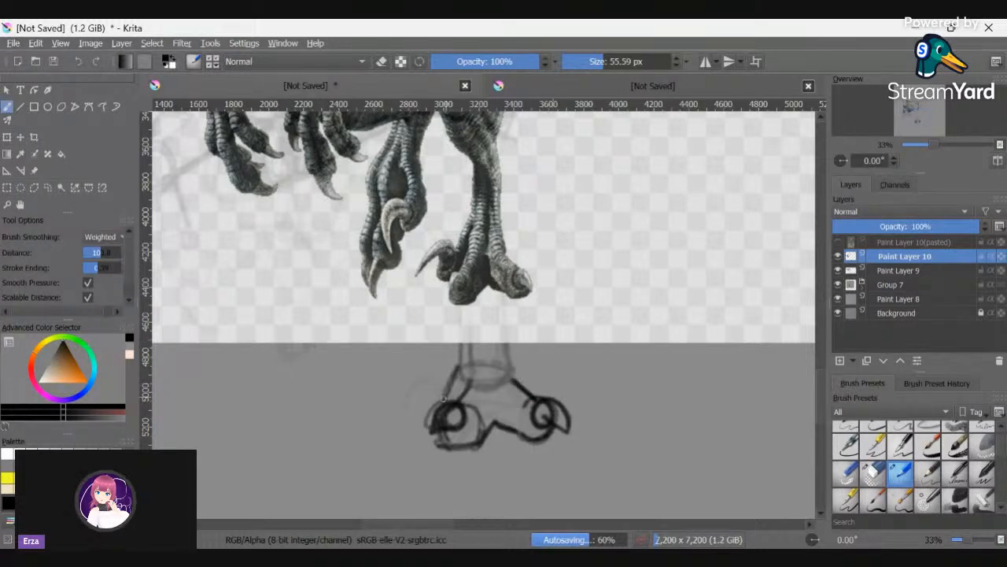
- Draw the large curved sickle claw on the inner side of the foot and darken its lower edge and tip
{"action": "mouse_move", "coordinate": [445, 397]}
{"action": "left_mouse_down"}
{"action": "mouse_move", "coordinate": [430, 429]}
{"action": "mouse_move", "coordinate": [433, 393]}
{"action": "mouse_move", "coordinate": [425, 425]}
{"action": "mouse_move", "coordinate": [442, 413]}
{"action": "mouse_move", "coordinate": [425, 398]}
{"action": "mouse_move", "coordinate": [426, 431]}
{"action": "left_mouse_up"}
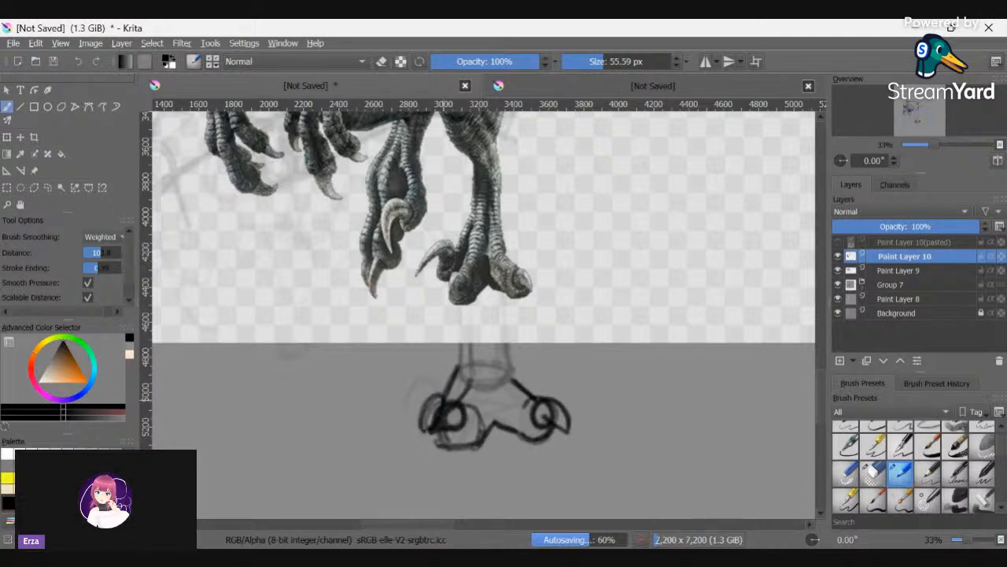
{"action": "mouse_move", "coordinate": [442, 385]}
{"action": "left_mouse_down"}
{"action": "mouse_move", "coordinate": [417, 373]}
{"action": "mouse_move", "coordinate": [388, 400]}
{"action": "left_mouse_up"}
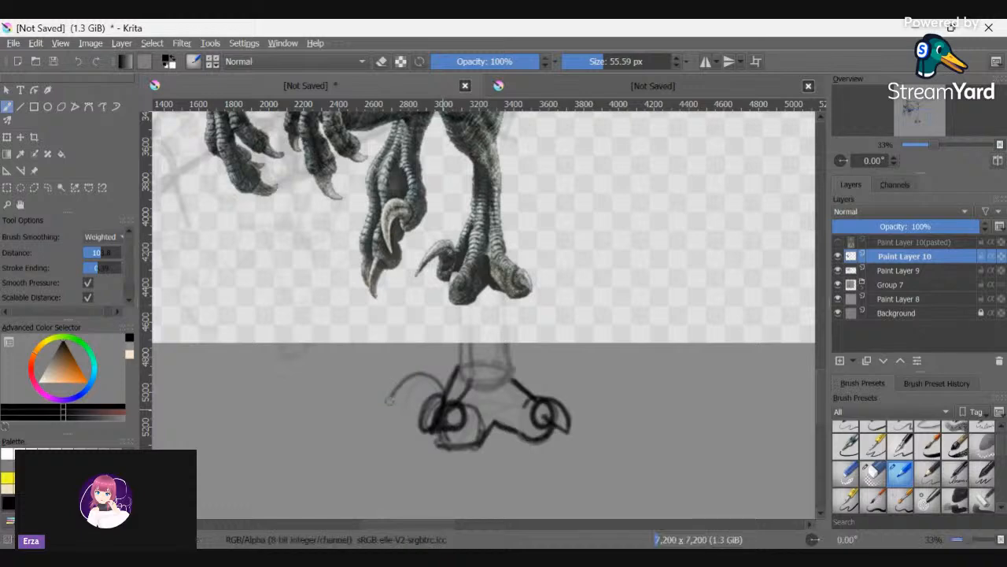
{"action": "mouse_move", "coordinate": [442, 378]}
{"action": "left_mouse_down"}
{"action": "mouse_move", "coordinate": [414, 381]}
{"action": "mouse_move", "coordinate": [391, 402]}
{"action": "mouse_move", "coordinate": [396, 436]}
{"action": "left_mouse_up"}
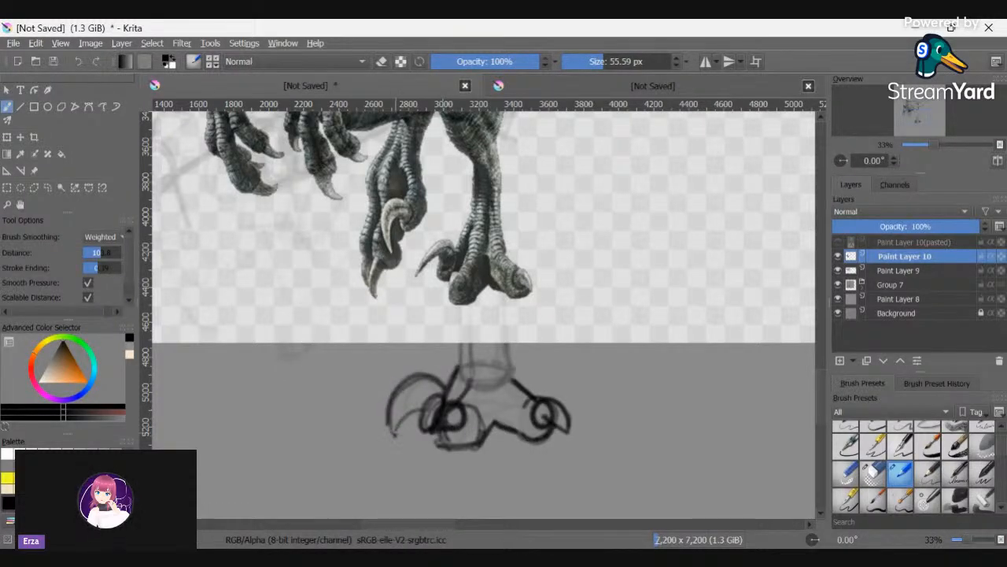
{"action": "left_click_drag", "start_coordinate": [419, 397], "coordinate": [393, 433]}
{"action": "mouse_move", "coordinate": [425, 395]}
{"action": "left_mouse_down"}
{"action": "mouse_move", "coordinate": [395, 433]}
{"action": "mouse_move", "coordinate": [404, 411]}
{"action": "mouse_move", "coordinate": [435, 398]}
{"action": "mouse_move", "coordinate": [441, 410]}
{"action": "mouse_move", "coordinate": [399, 419]}
{"action": "mouse_move", "coordinate": [420, 412]}
{"action": "mouse_move", "coordinate": [423, 426]}
{"action": "mouse_move", "coordinate": [417, 402]}
{"action": "left_mouse_up"}
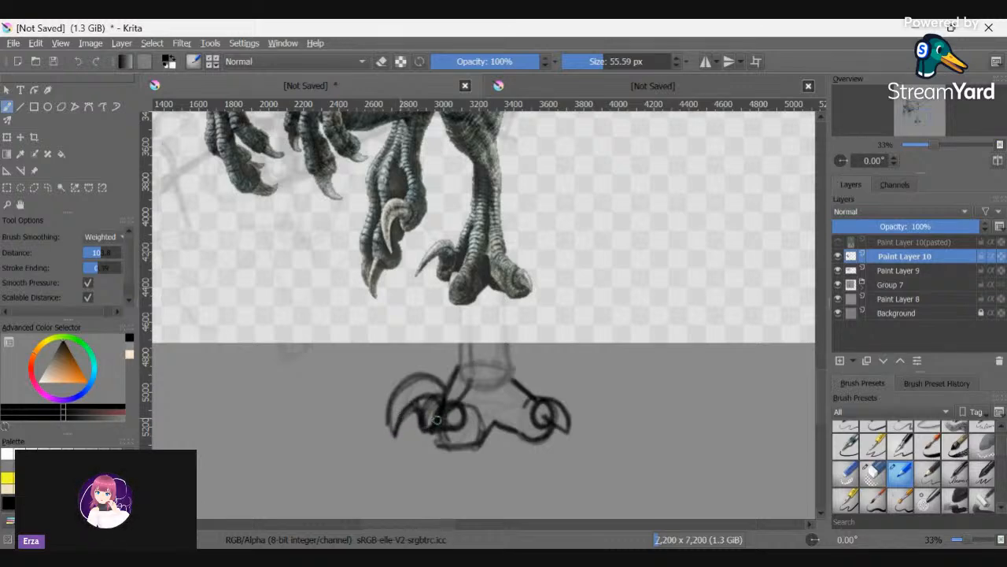
{"action": "left_click_drag", "start_coordinate": [399, 423], "coordinate": [394, 435]}
{"action": "left_click_drag", "start_coordinate": [417, 399], "coordinate": [396, 433]}
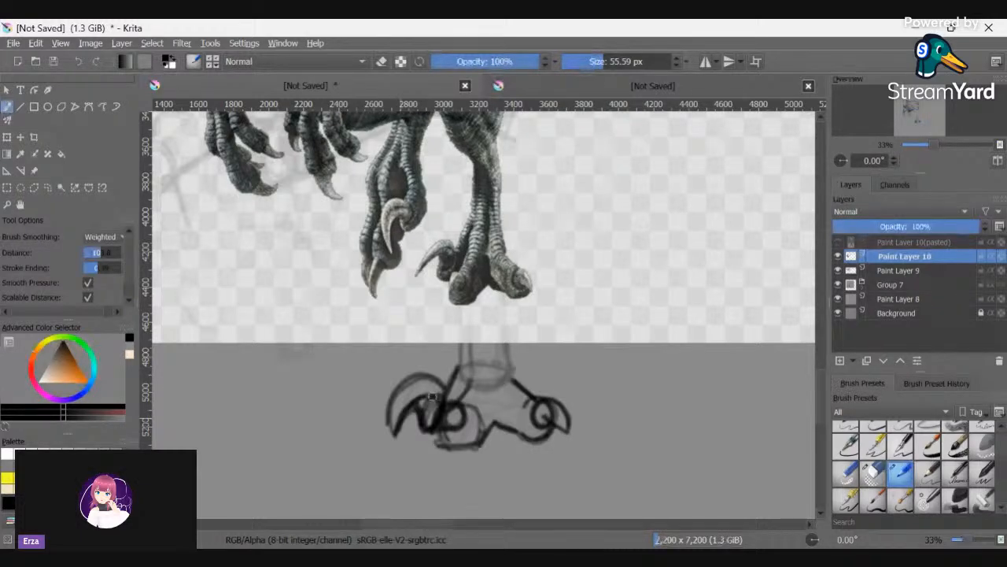
- Draw the trouser cuff around the ankle with a curved hem and two vertical leg edges above the foot
{"action": "mouse_move", "coordinate": [443, 376]}
{"action": "left_mouse_down"}
{"action": "mouse_move", "coordinate": [500, 378]}
{"action": "mouse_move", "coordinate": [517, 365]}
{"action": "mouse_move", "coordinate": [446, 364]}
{"action": "left_mouse_up"}
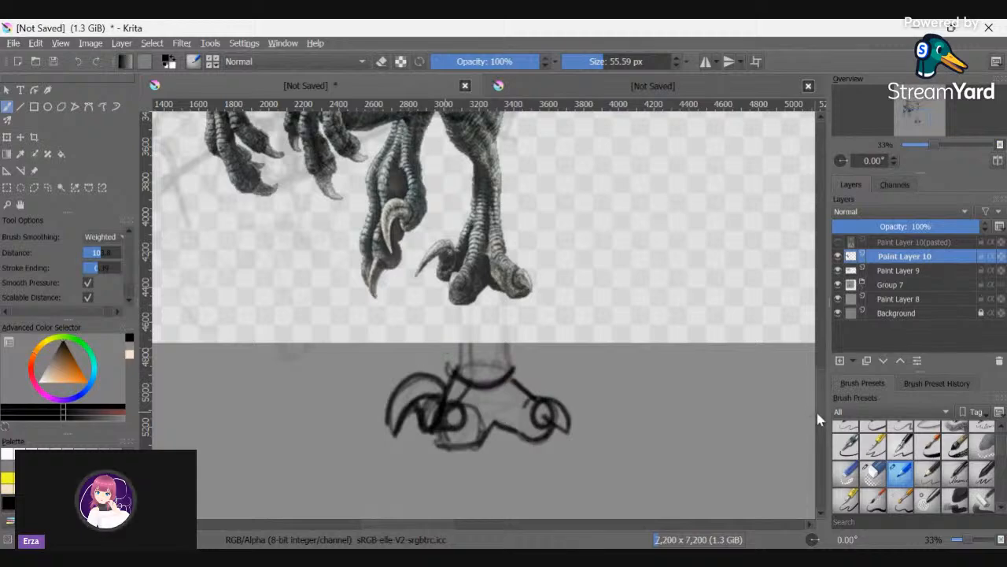
{"action": "scroll", "coordinate": [818, 419], "scroll_direction": "up", "scroll_amount": 4}
{"action": "left_click_drag", "start_coordinate": [445, 461], "coordinate": [447, 500]}
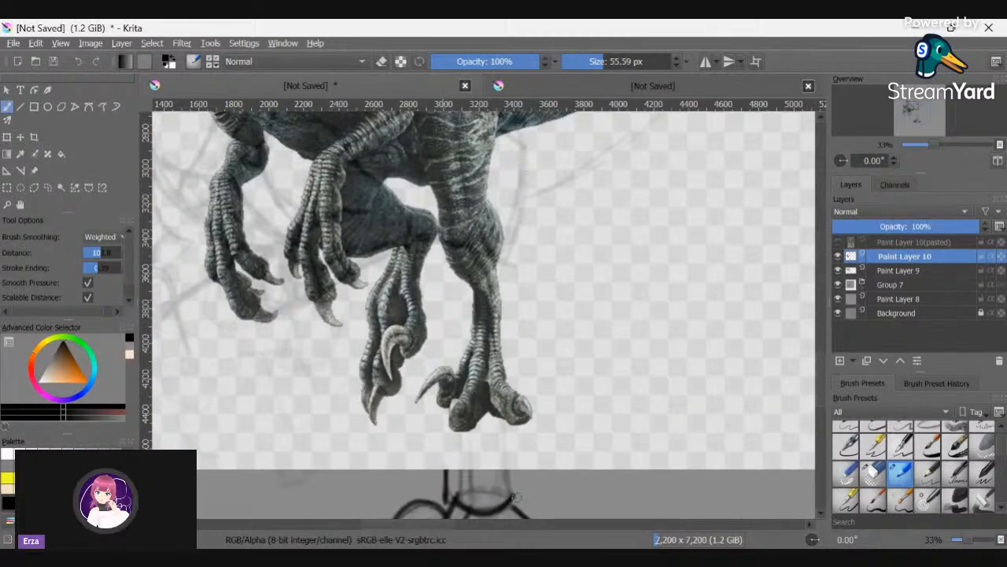
{"action": "left_click_drag", "start_coordinate": [516, 497], "coordinate": [512, 477]}
{"action": "scroll", "coordinate": [819, 394], "scroll_direction": "down", "scroll_amount": 5}
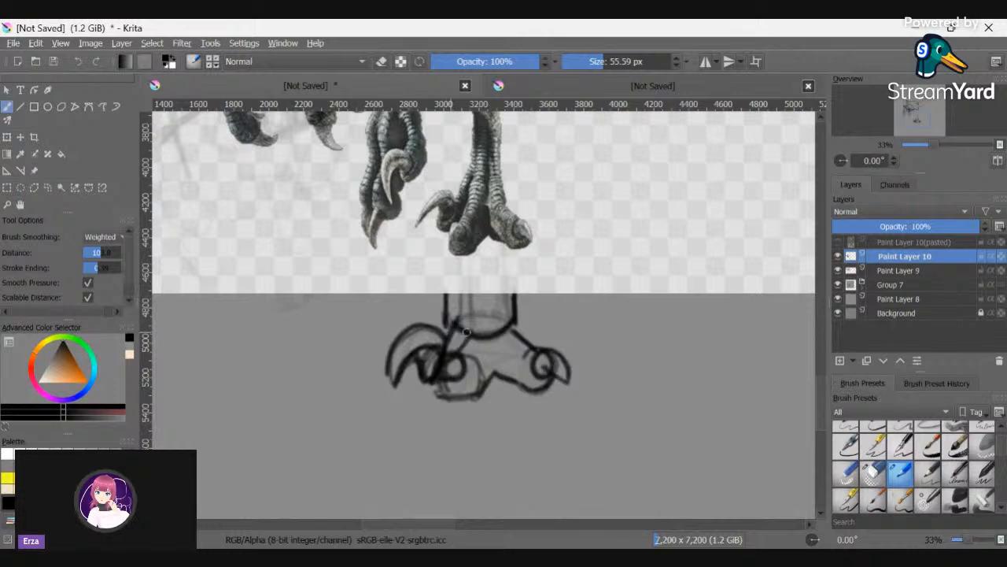
{"action": "left_click_drag", "start_coordinate": [472, 335], "coordinate": [510, 323]}
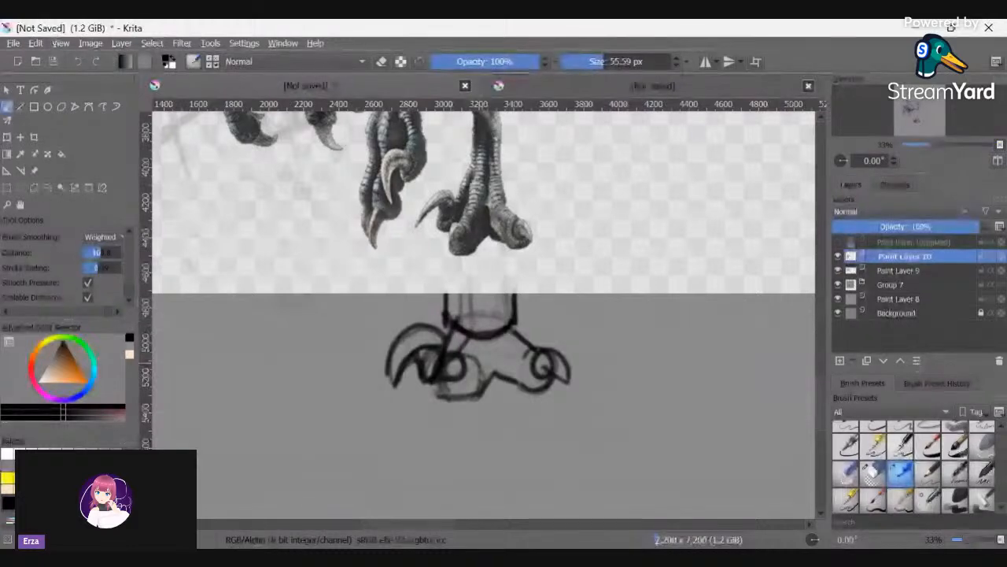
- Shade the gap between the toes, the side of the middle toe and the underside of the outer toe
{"action": "mouse_move", "coordinate": [494, 346]}
{"action": "left_mouse_down"}
{"action": "mouse_move", "coordinate": [486, 380]}
{"action": "mouse_move", "coordinate": [490, 367]}
{"action": "mouse_move", "coordinate": [467, 395]}
{"action": "mouse_move", "coordinate": [444, 398]}
{"action": "left_mouse_up"}
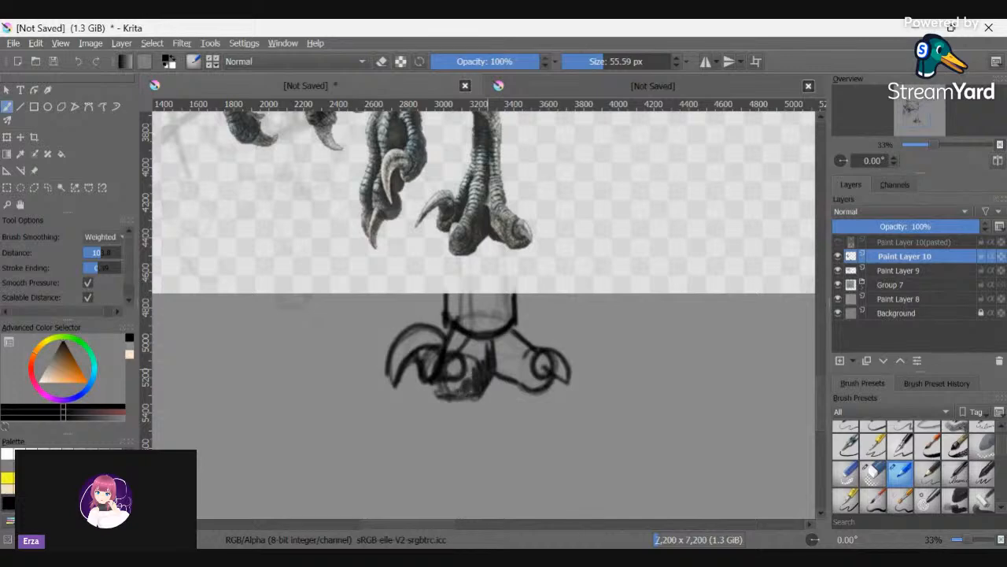
{"action": "mouse_move", "coordinate": [496, 345]}
{"action": "left_mouse_down"}
{"action": "mouse_move", "coordinate": [516, 385]}
{"action": "mouse_move", "coordinate": [524, 366]}
{"action": "mouse_move", "coordinate": [543, 384]}
{"action": "left_mouse_up"}
{"action": "left_click_drag", "start_coordinate": [538, 342], "coordinate": [523, 346]}
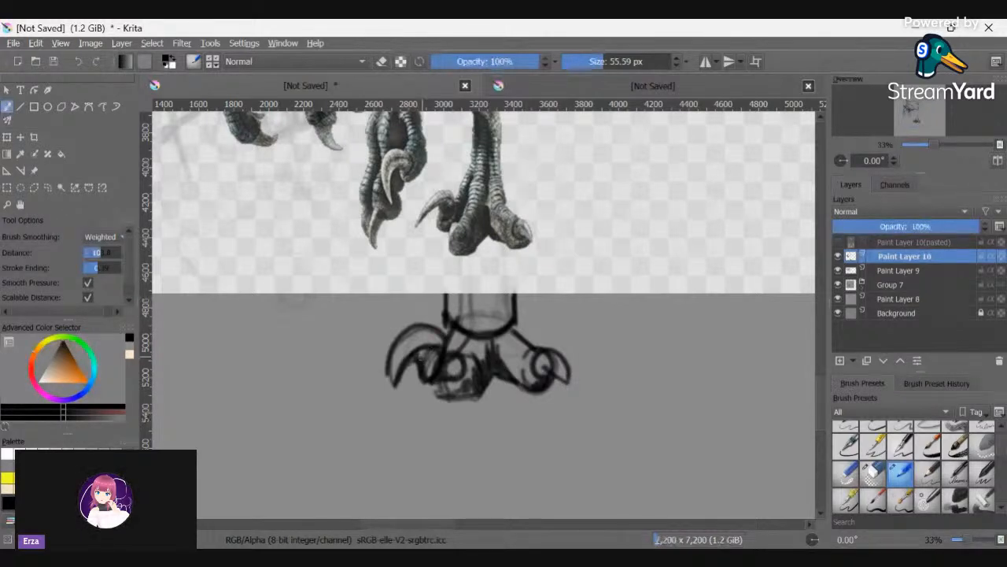
- Erase the overlapping lines inside the inner toe joint and redraw the outline of the middle toe
{"action": "key", "text": "e"}
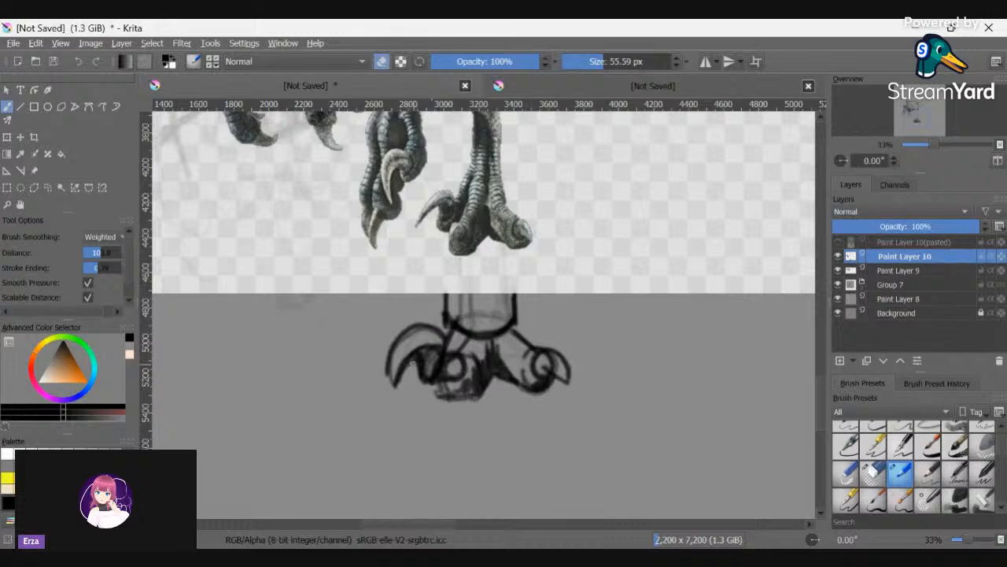
{"action": "key", "text": "e"}
{"action": "key", "text": "e"}
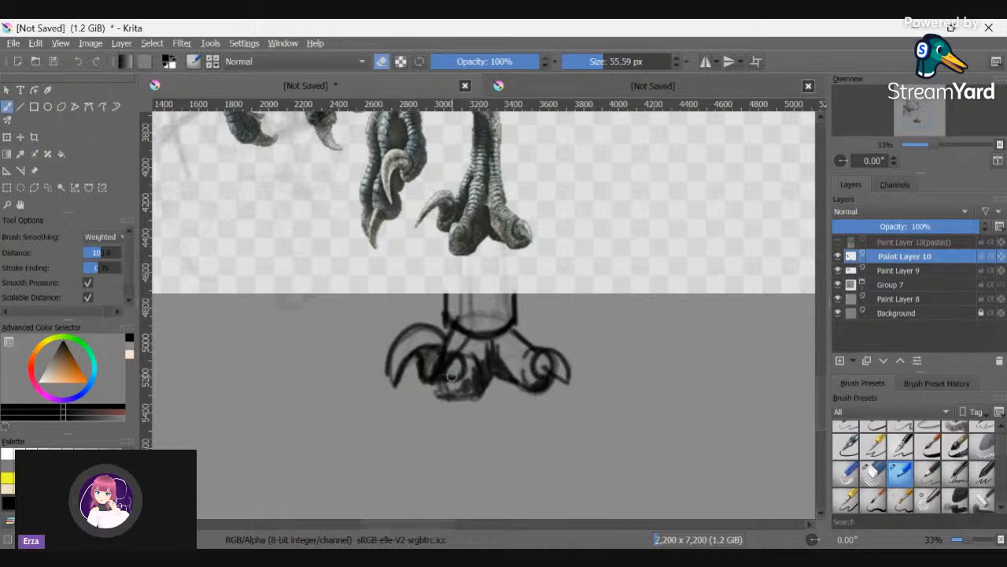
{"action": "mouse_move", "coordinate": [453, 362]}
{"action": "left_mouse_down"}
{"action": "mouse_move", "coordinate": [446, 394]}
{"action": "mouse_move", "coordinate": [479, 392]}
{"action": "mouse_move", "coordinate": [451, 397]}
{"action": "mouse_move", "coordinate": [477, 393]}
{"action": "left_mouse_up"}
{"action": "key", "text": "e"}
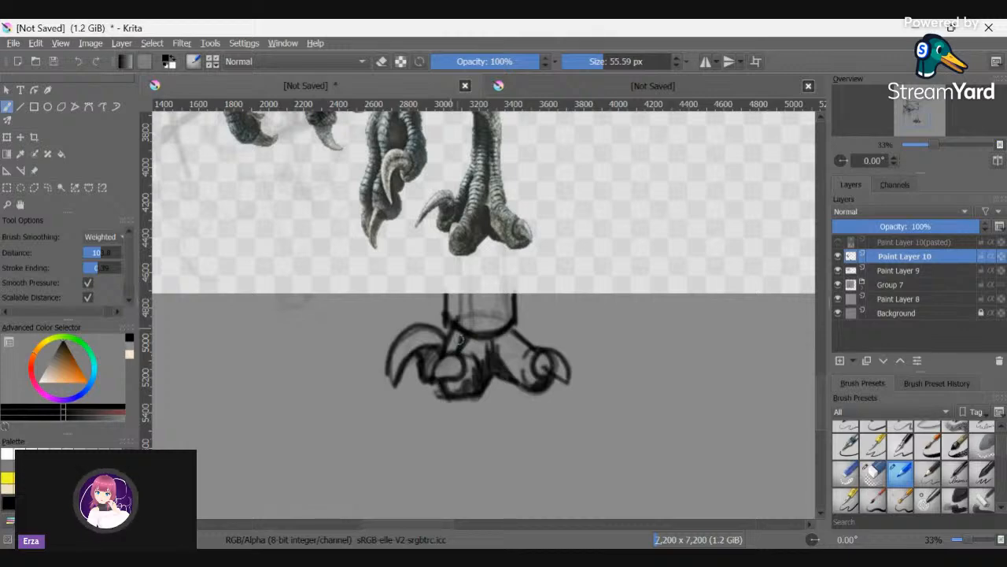
- Shift the standing raptor reference image toward the sketched foot and lower the image's opacity to 27%
{"action": "scroll", "coordinate": [462, 338], "scroll_direction": "down", "scroll_amount": 2}
{"action": "scroll", "coordinate": [464, 340], "scroll_direction": "down", "scroll_amount": 1}
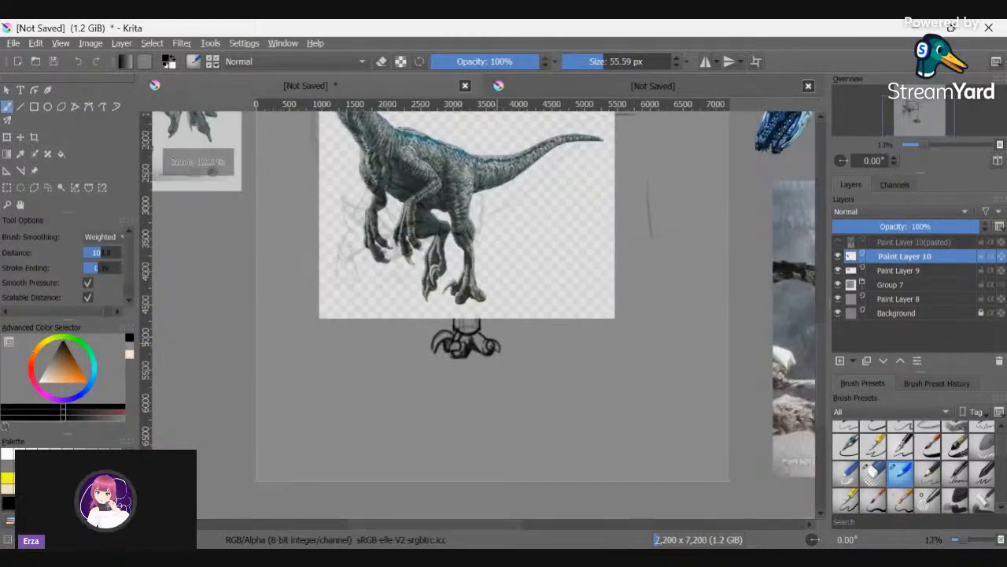
{"action": "scroll", "coordinate": [505, 356], "scroll_direction": "down", "scroll_amount": 1}
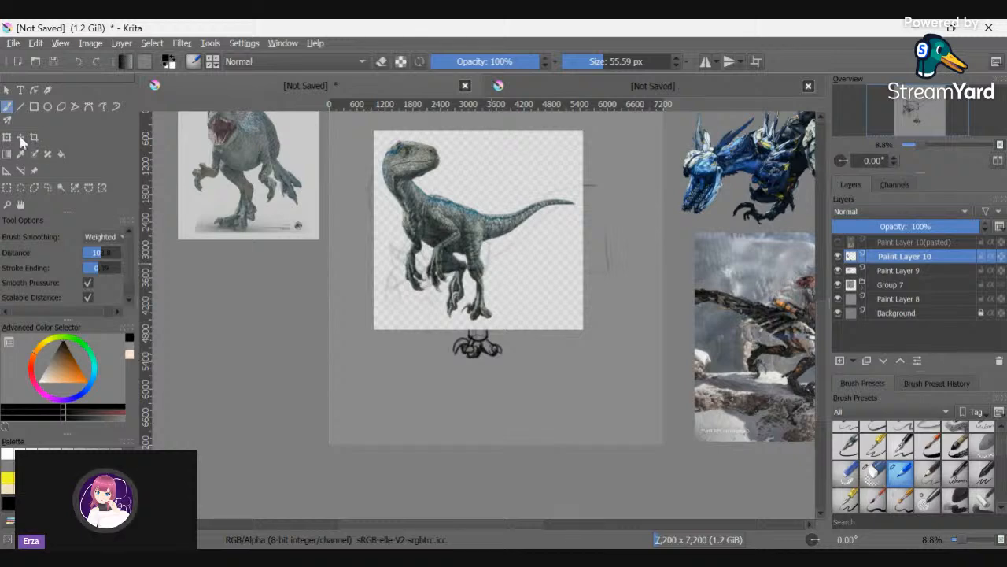
{"action": "key", "text": "ctrl+t"}
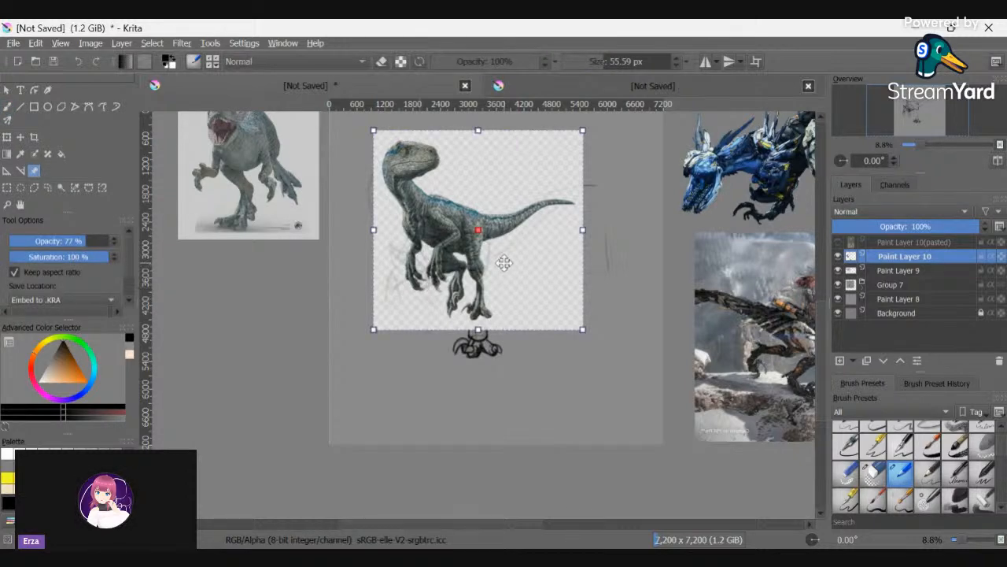
{"action": "mouse_move", "coordinate": [504, 265]}
{"action": "left_mouse_down"}
{"action": "mouse_move", "coordinate": [540, 245]}
{"action": "mouse_move", "coordinate": [543, 229]}
{"action": "mouse_move", "coordinate": [522, 200]}
{"action": "mouse_move", "coordinate": [476, 195]}
{"action": "mouse_move", "coordinate": [519, 209]}
{"action": "mouse_move", "coordinate": [536, 254]}
{"action": "mouse_move", "coordinate": [523, 278]}
{"action": "left_mouse_up"}
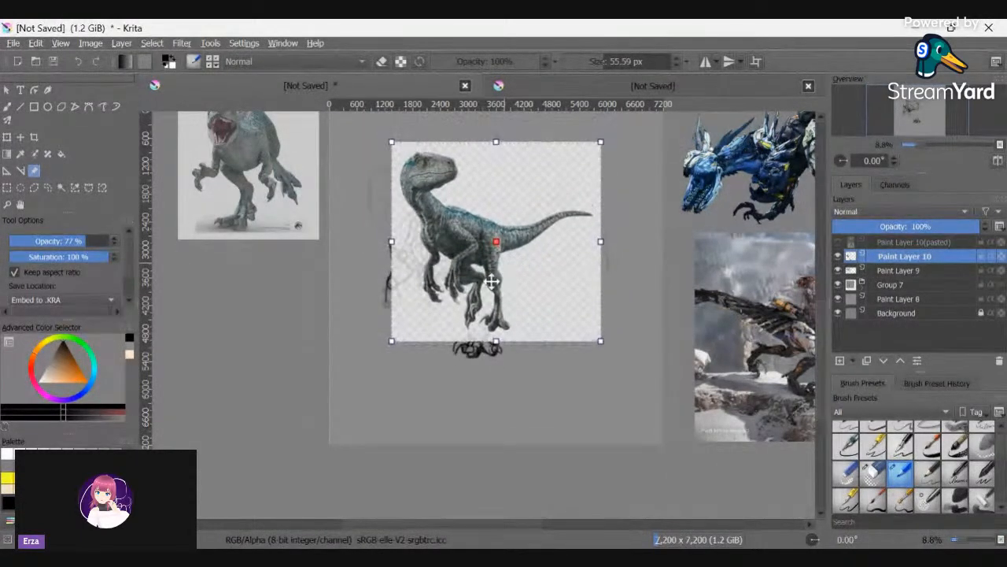
{"action": "left_click", "coordinate": [36, 240]}
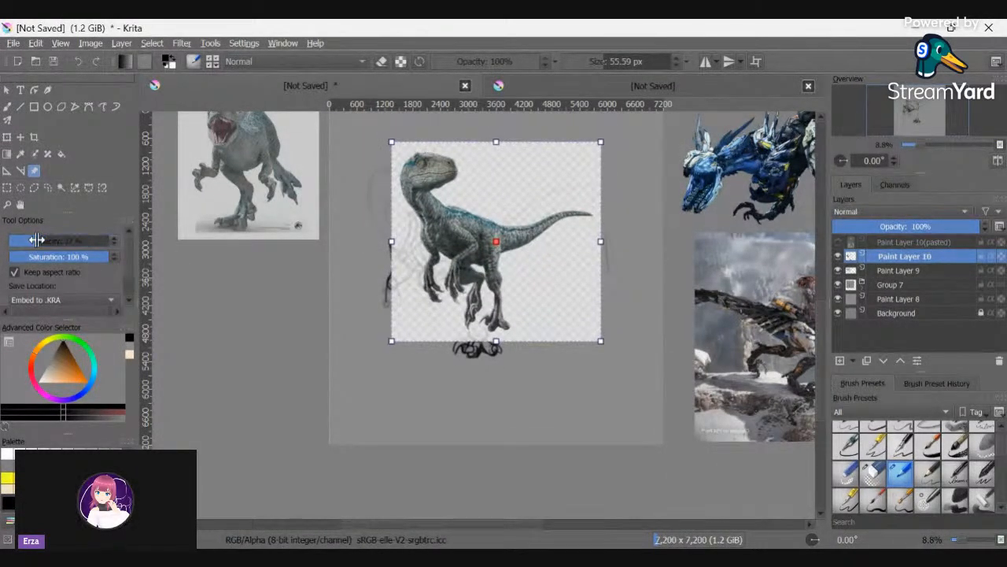
- Reposition the faded raptor reference so its feet sit just above the unfinished lower-leg sketch
{"action": "scroll", "coordinate": [414, 313], "scroll_direction": "up", "scroll_amount": 1}
{"action": "scroll", "coordinate": [425, 308], "scroll_direction": "up", "scroll_amount": 3}
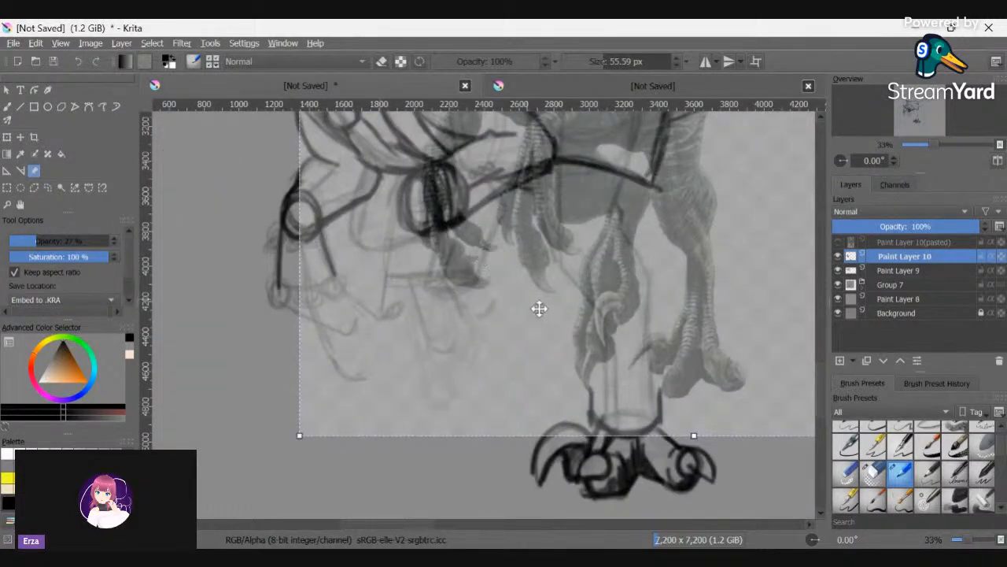
{"action": "left_click_drag", "start_coordinate": [540, 308], "coordinate": [500, 278]}
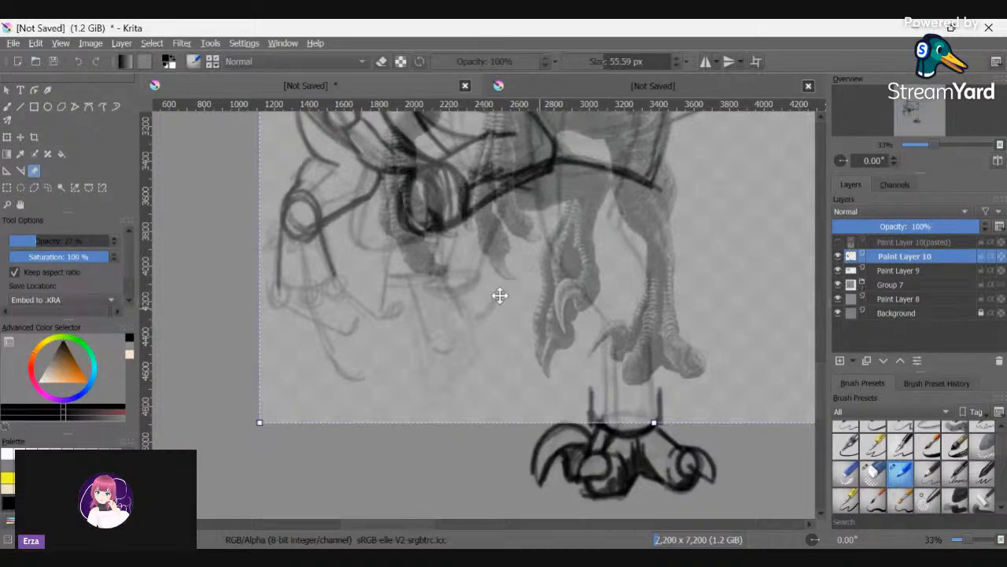
{"action": "left_click_drag", "start_coordinate": [500, 295], "coordinate": [464, 206]}
{"action": "left_click_drag", "start_coordinate": [225, 333], "coordinate": [426, 180]}
{"action": "left_click_drag", "start_coordinate": [638, 162], "coordinate": [512, 223]}
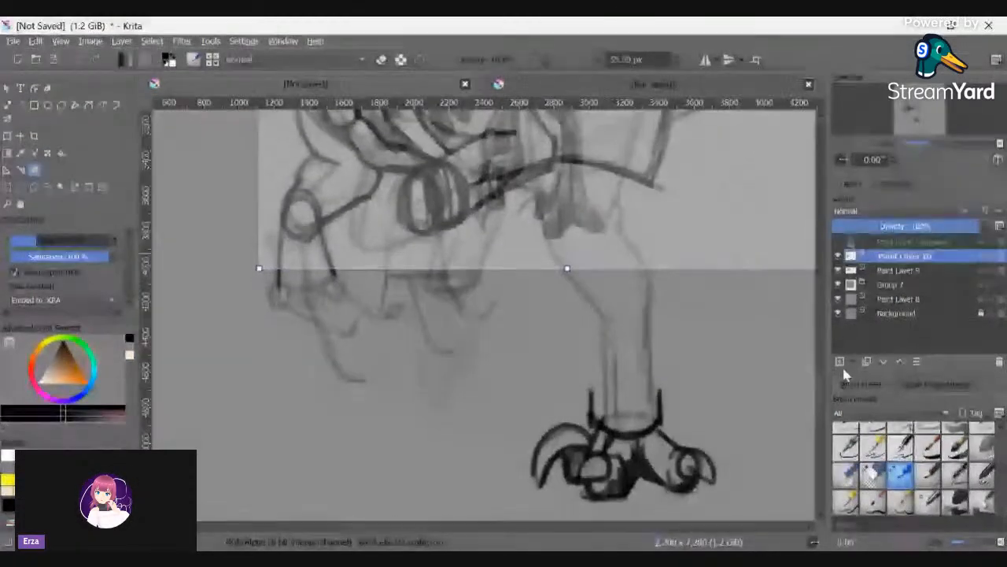
- Add a new paint layer, reduce Paint Layer 10's opacity to 17%, and fade Paint Layer 9
{"action": "left_click", "coordinate": [840, 361]}
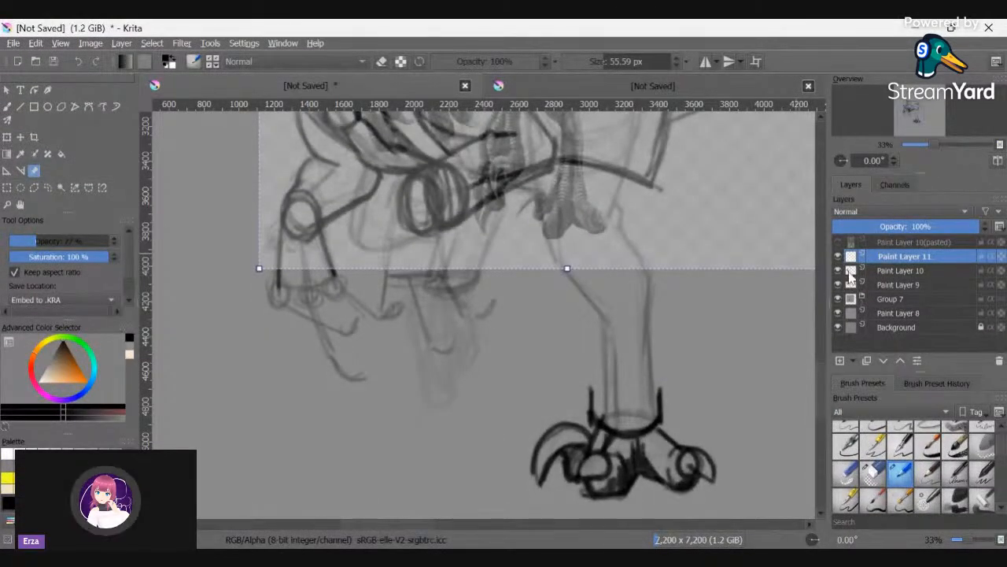
{"action": "left_click", "coordinate": [883, 270]}
{"action": "left_click", "coordinate": [866, 227]}
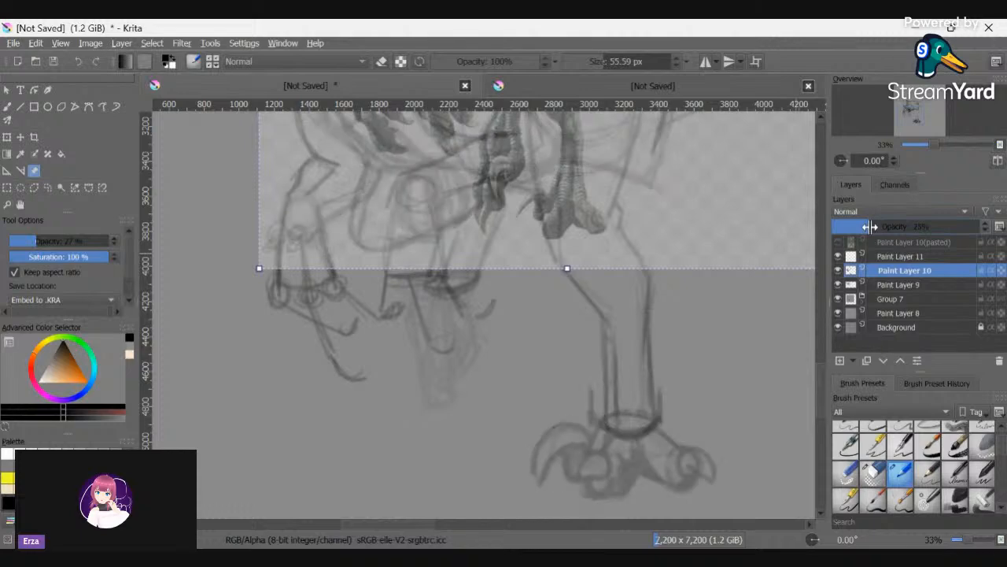
{"action": "left_click_drag", "start_coordinate": [869, 229], "coordinate": [859, 229]}
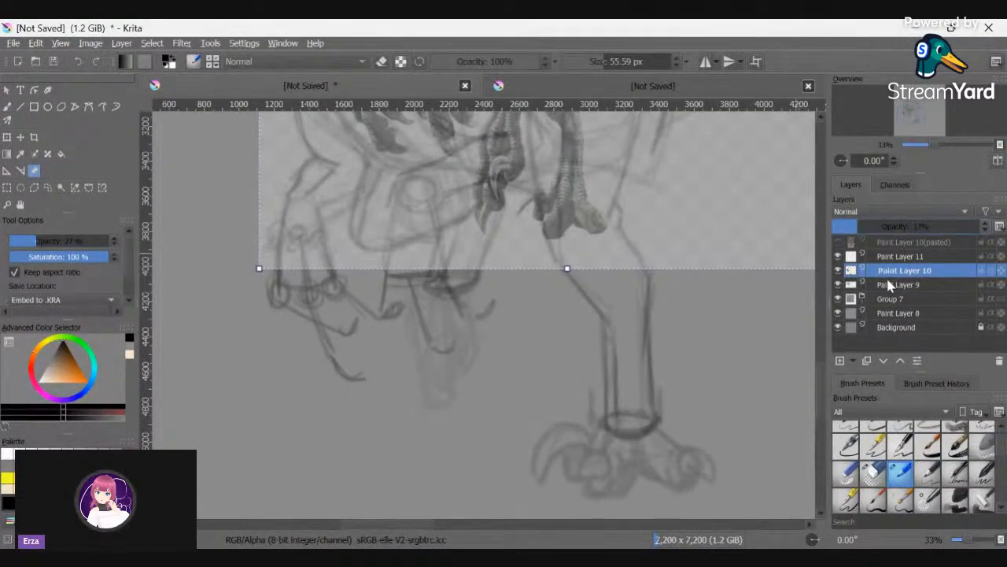
{"action": "left_click", "coordinate": [887, 283]}
{"action": "left_click", "coordinate": [863, 227]}
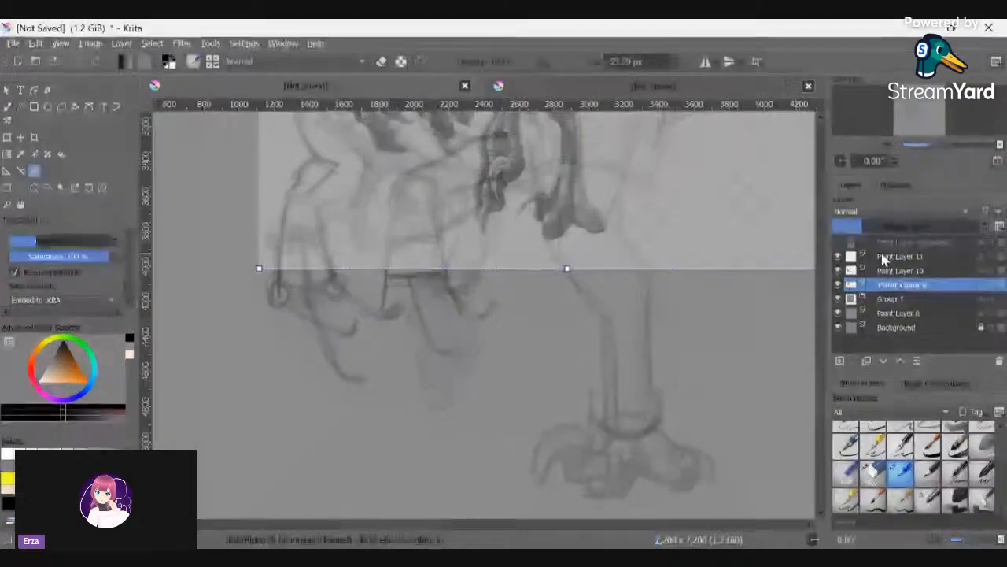
- Draw the second leg's trouser cuff on Paint Layer 11 with a curved hem and two slanted edges
{"action": "left_click", "coordinate": [887, 257]}
{"action": "left_click", "coordinate": [7, 108]}
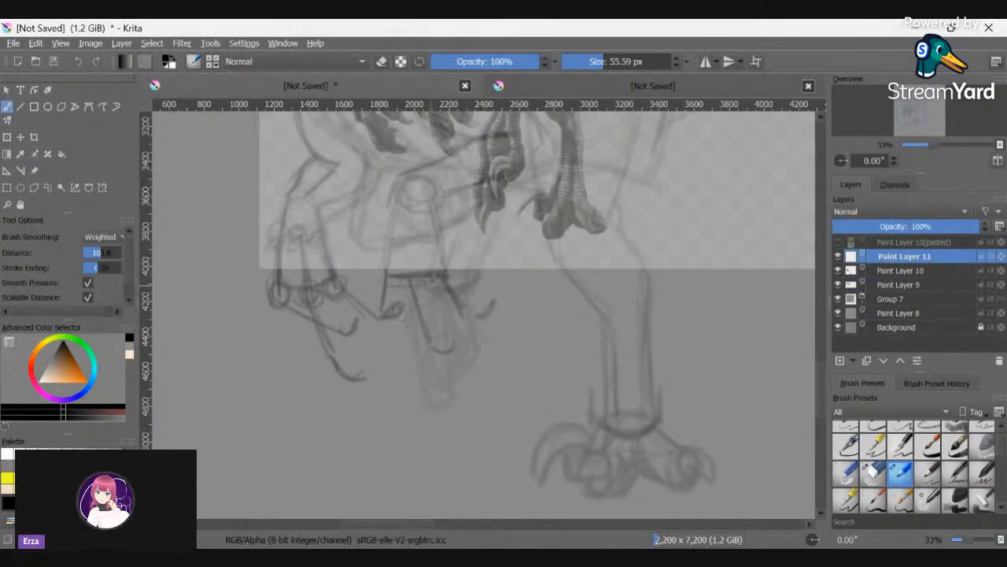
{"action": "mouse_move", "coordinate": [438, 236]}
{"action": "left_mouse_down"}
{"action": "mouse_move", "coordinate": [420, 296]}
{"action": "mouse_move", "coordinate": [487, 282]}
{"action": "left_mouse_up"}
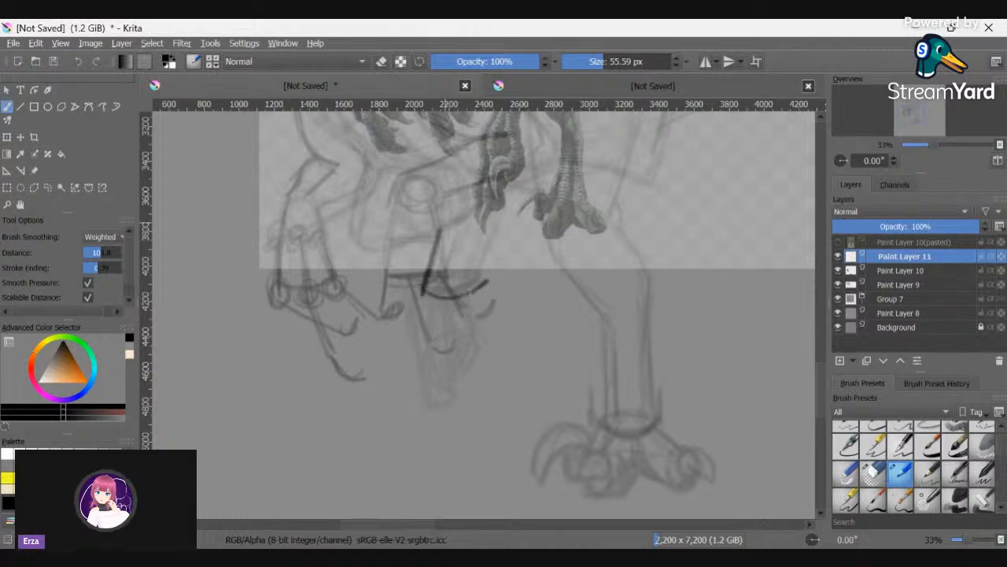
{"action": "left_click_drag", "start_coordinate": [420, 293], "coordinate": [488, 280]}
{"action": "left_click_drag", "start_coordinate": [495, 237], "coordinate": [479, 288]}
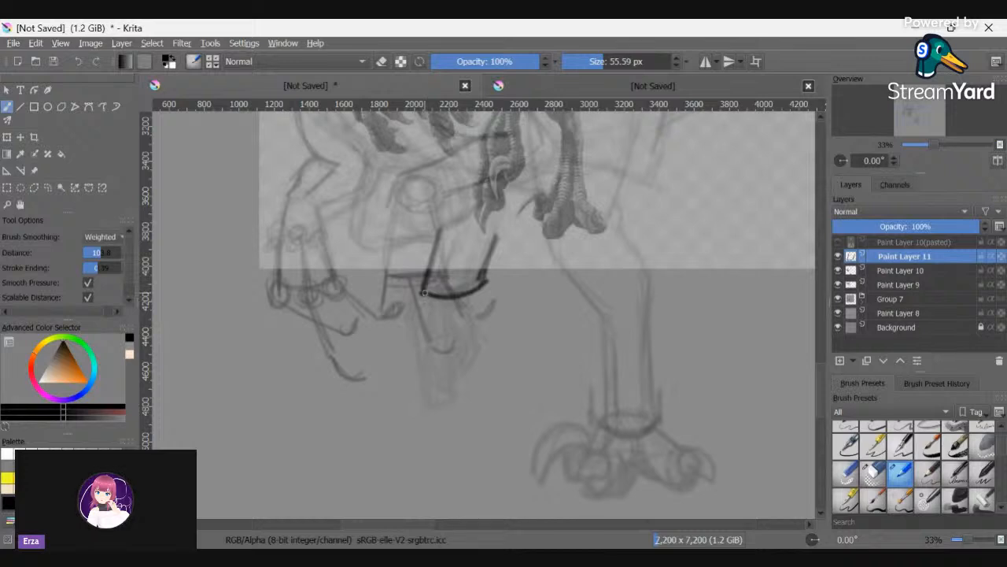
- Outline the long front toes of the raised foot below the cuff, ending in a rounded toe pad
{"action": "mouse_move", "coordinate": [423, 289]}
{"action": "left_mouse_down"}
{"action": "mouse_move", "coordinate": [418, 326]}
{"action": "mouse_move", "coordinate": [434, 322]}
{"action": "mouse_move", "coordinate": [421, 307]}
{"action": "mouse_move", "coordinate": [436, 401]}
{"action": "left_mouse_up"}
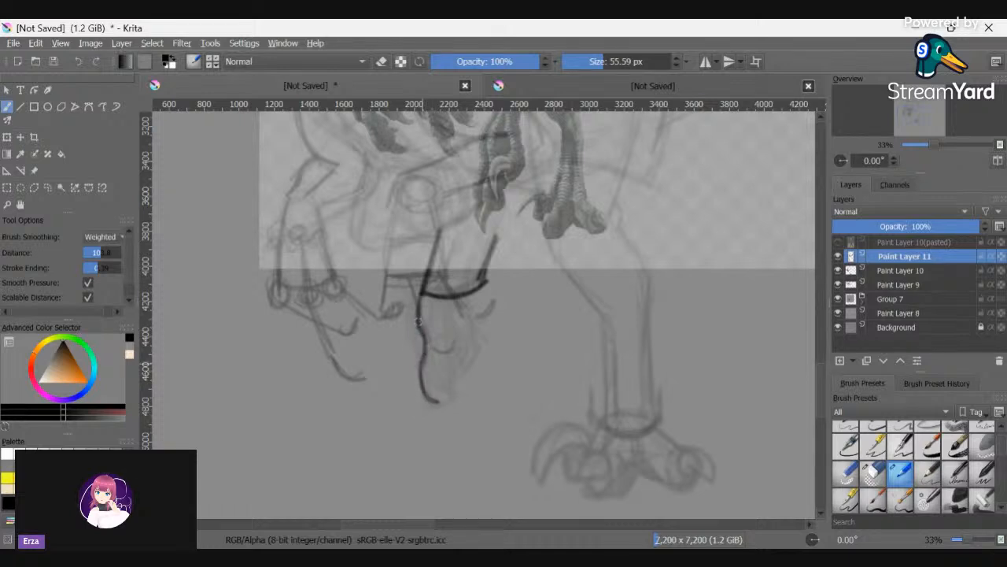
{"action": "left_click_drag", "start_coordinate": [438, 301], "coordinate": [452, 404]}
{"action": "mouse_move", "coordinate": [439, 354]}
{"action": "left_mouse_down"}
{"action": "mouse_move", "coordinate": [448, 401]}
{"action": "mouse_move", "coordinate": [446, 289]}
{"action": "left_mouse_up"}
{"action": "mouse_move", "coordinate": [454, 400]}
{"action": "left_mouse_down"}
{"action": "mouse_move", "coordinate": [469, 357]}
{"action": "mouse_move", "coordinate": [455, 398]}
{"action": "left_mouse_up"}
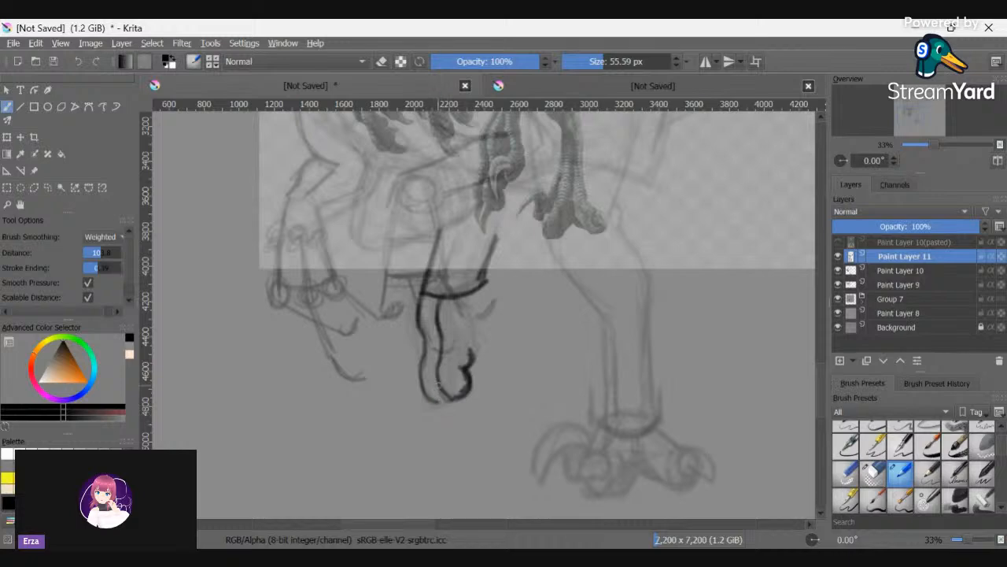
- Draw two pointed claws at the tips of the raised foot's long toes and round off their bases
{"action": "left_click_drag", "start_coordinate": [423, 394], "coordinate": [433, 425]}
{"action": "left_click_drag", "start_coordinate": [441, 387], "coordinate": [445, 424]}
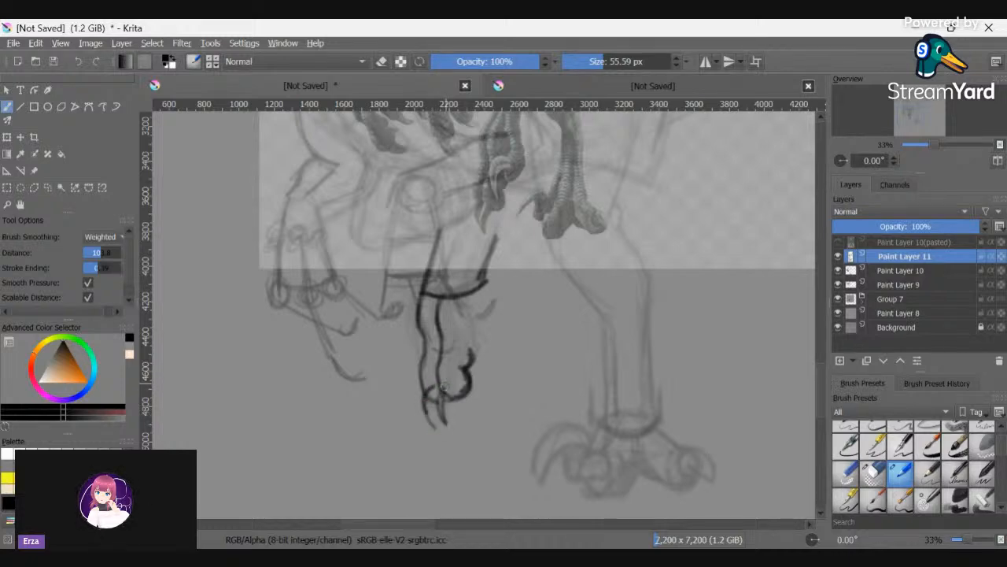
{"action": "left_click_drag", "start_coordinate": [439, 387], "coordinate": [452, 441]}
{"action": "left_click_drag", "start_coordinate": [448, 404], "coordinate": [453, 438]}
{"action": "left_click_drag", "start_coordinate": [442, 386], "coordinate": [456, 403]}
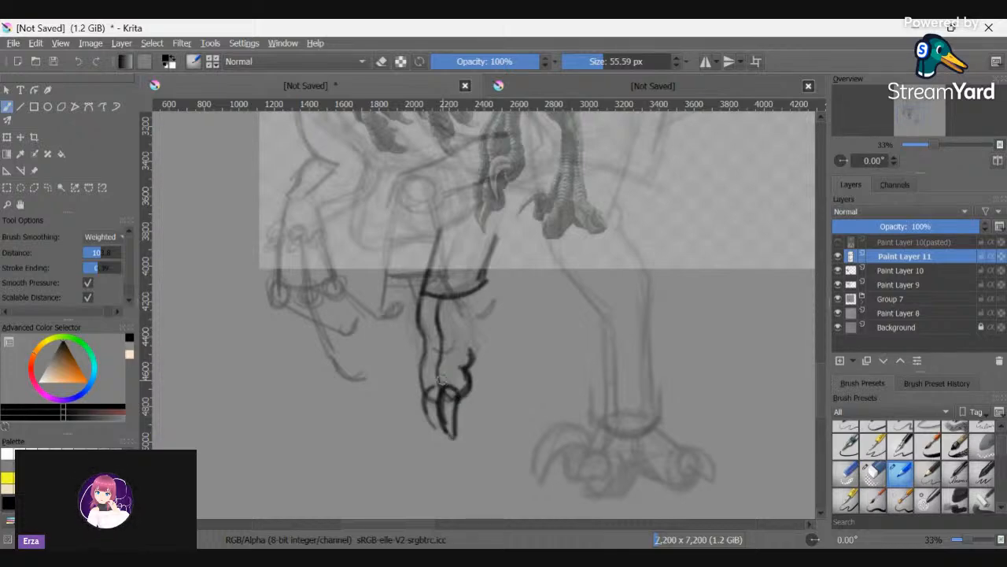
{"action": "left_click_drag", "start_coordinate": [442, 380], "coordinate": [458, 392]}
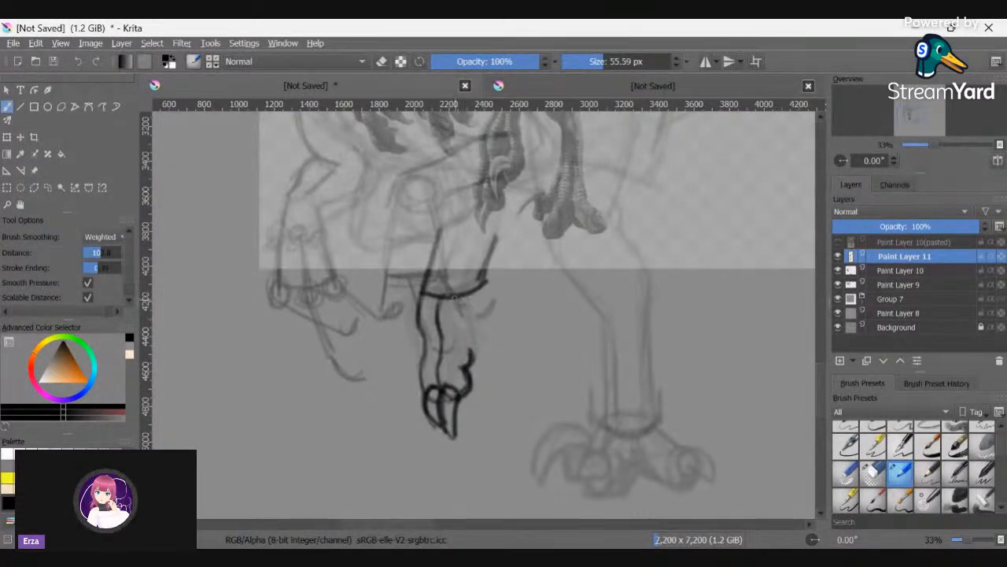
- Draw the bent outer toe on the back side of the raised foot, from the cuff to its rounded tip
{"action": "mouse_move", "coordinate": [455, 297]}
{"action": "left_mouse_down"}
{"action": "mouse_move", "coordinate": [488, 342]}
{"action": "mouse_move", "coordinate": [480, 337]}
{"action": "left_mouse_up"}
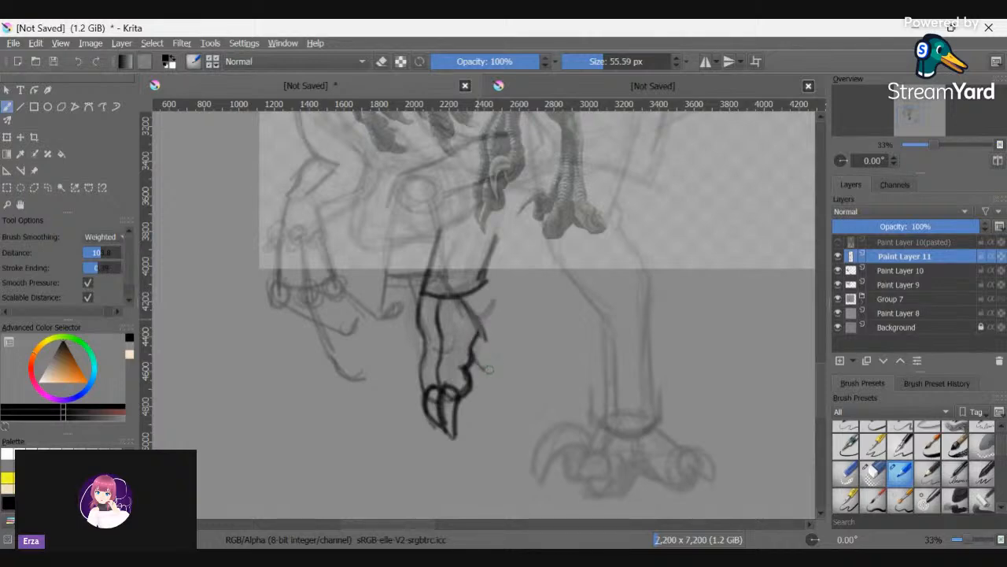
{"action": "left_click_drag", "start_coordinate": [480, 374], "coordinate": [508, 343]}
{"action": "left_click_drag", "start_coordinate": [484, 293], "coordinate": [509, 326]}
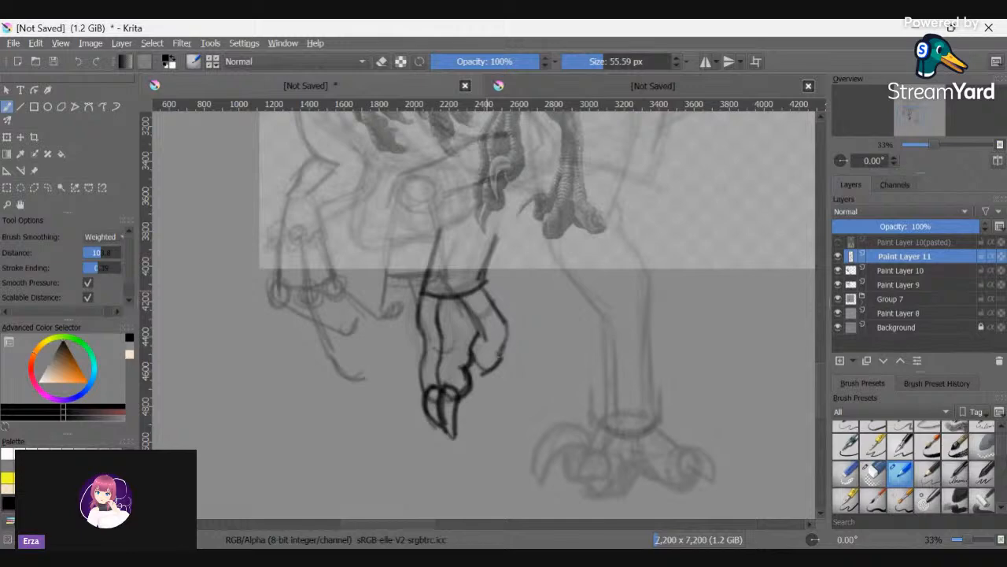
{"action": "left_click_drag", "start_coordinate": [494, 363], "coordinate": [474, 373]}
{"action": "mouse_move", "coordinate": [482, 328]}
{"action": "left_mouse_down"}
{"action": "mouse_move", "coordinate": [469, 345]}
{"action": "mouse_move", "coordinate": [462, 302]}
{"action": "mouse_move", "coordinate": [479, 331]}
{"action": "left_mouse_up"}
- Draw the curled sickle claw across the middle of the raised foot and erase the overlapping lines inside it
{"action": "mouse_move", "coordinate": [461, 296]}
{"action": "left_mouse_down"}
{"action": "mouse_move", "coordinate": [482, 332]}
{"action": "mouse_move", "coordinate": [471, 355]}
{"action": "mouse_move", "coordinate": [493, 368]}
{"action": "mouse_move", "coordinate": [476, 370]}
{"action": "mouse_move", "coordinate": [486, 364]}
{"action": "mouse_move", "coordinate": [475, 363]}
{"action": "mouse_move", "coordinate": [470, 347]}
{"action": "mouse_move", "coordinate": [439, 384]}
{"action": "mouse_move", "coordinate": [469, 394]}
{"action": "mouse_move", "coordinate": [438, 334]}
{"action": "mouse_move", "coordinate": [457, 388]}
{"action": "left_mouse_up"}
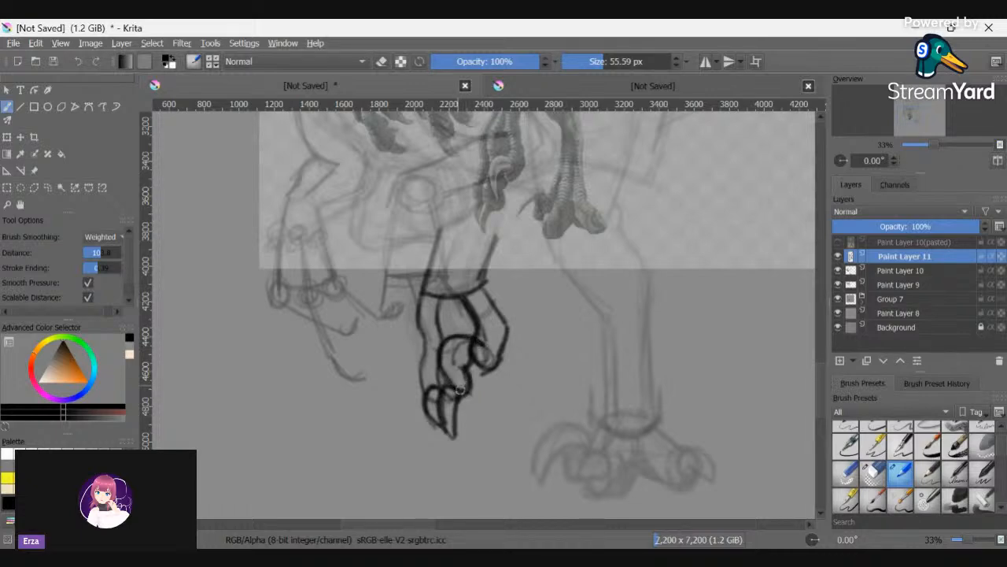
{"action": "mouse_move", "coordinate": [477, 351]}
{"action": "left_mouse_down"}
{"action": "mouse_move", "coordinate": [489, 356]}
{"action": "mouse_move", "coordinate": [459, 392]}
{"action": "mouse_move", "coordinate": [493, 351]}
{"action": "mouse_move", "coordinate": [494, 367]}
{"action": "mouse_move", "coordinate": [485, 363]}
{"action": "mouse_move", "coordinate": [486, 333]}
{"action": "mouse_move", "coordinate": [455, 337]}
{"action": "left_mouse_up"}
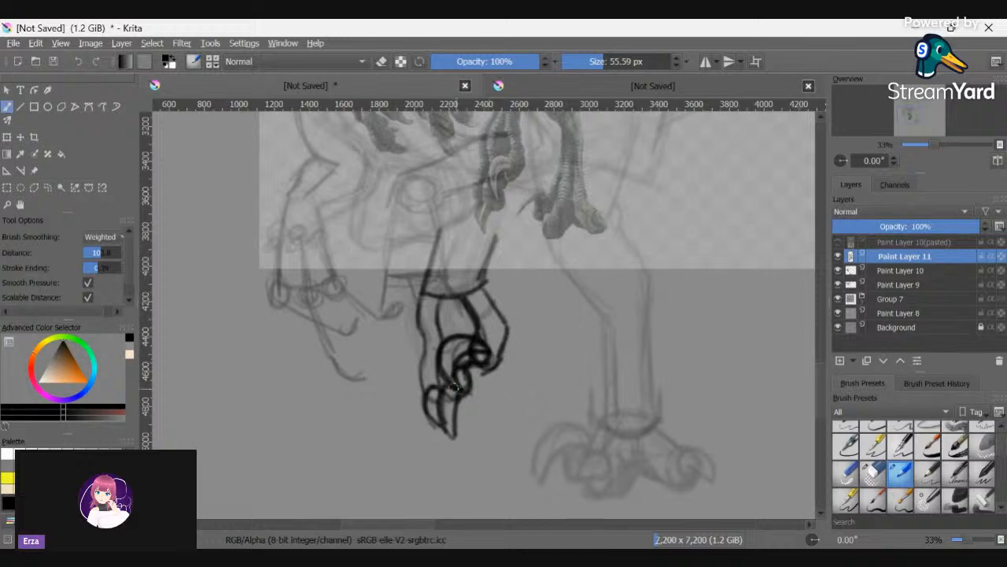
{"action": "key", "text": "e"}
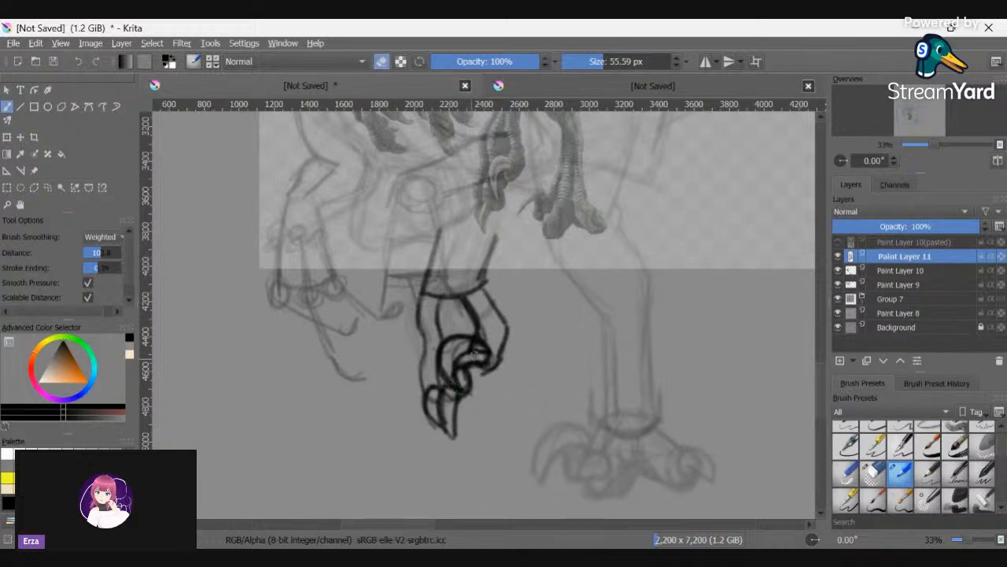
{"action": "left_click_drag", "start_coordinate": [471, 354], "coordinate": [472, 351]}
{"action": "key", "text": "e"}
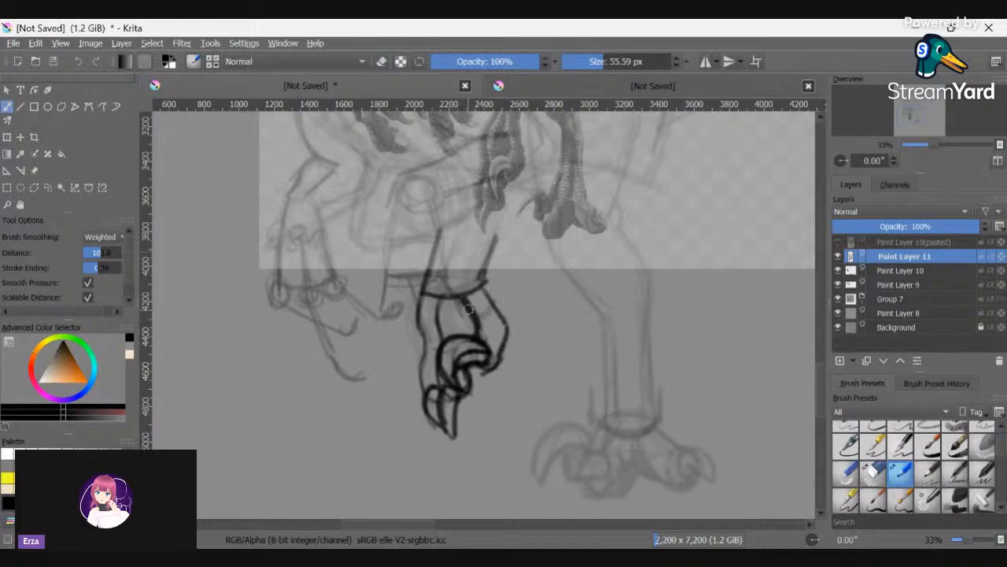
- Shade the raised foot beneath the cuff, between the toes and along the outer toe's edge
{"action": "mouse_move", "coordinate": [452, 299]}
{"action": "left_mouse_down"}
{"action": "mouse_move", "coordinate": [454, 322]}
{"action": "mouse_move", "coordinate": [477, 328]}
{"action": "left_mouse_up"}
{"action": "mouse_move", "coordinate": [435, 295]}
{"action": "left_mouse_down"}
{"action": "mouse_move", "coordinate": [437, 384]}
{"action": "mouse_move", "coordinate": [463, 381]}
{"action": "mouse_move", "coordinate": [499, 311]}
{"action": "left_mouse_up"}
{"action": "left_click_drag", "start_coordinate": [495, 359], "coordinate": [498, 319]}
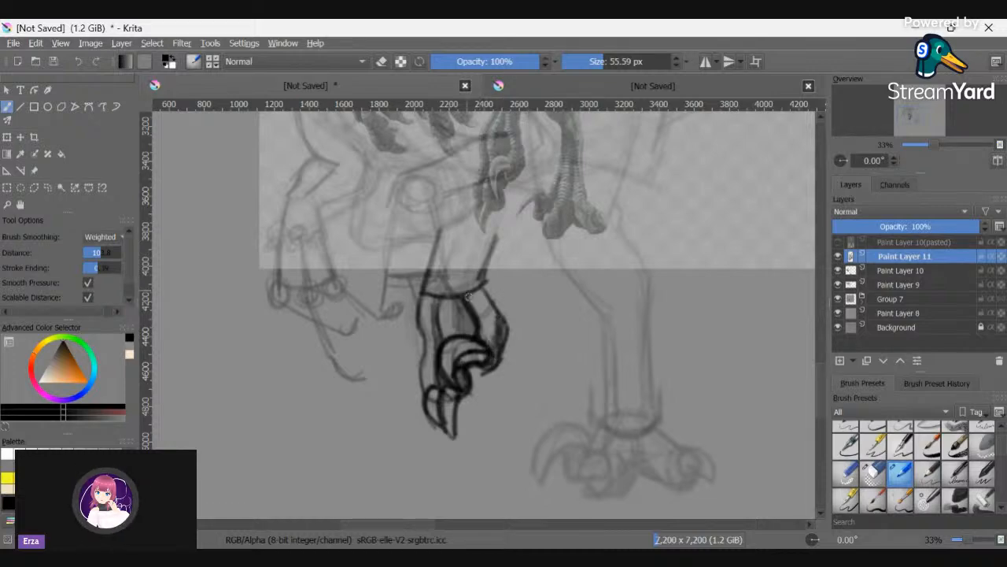
{"action": "left_click_drag", "start_coordinate": [474, 292], "coordinate": [480, 336]}
{"action": "left_click_drag", "start_coordinate": [485, 298], "coordinate": [489, 318]}
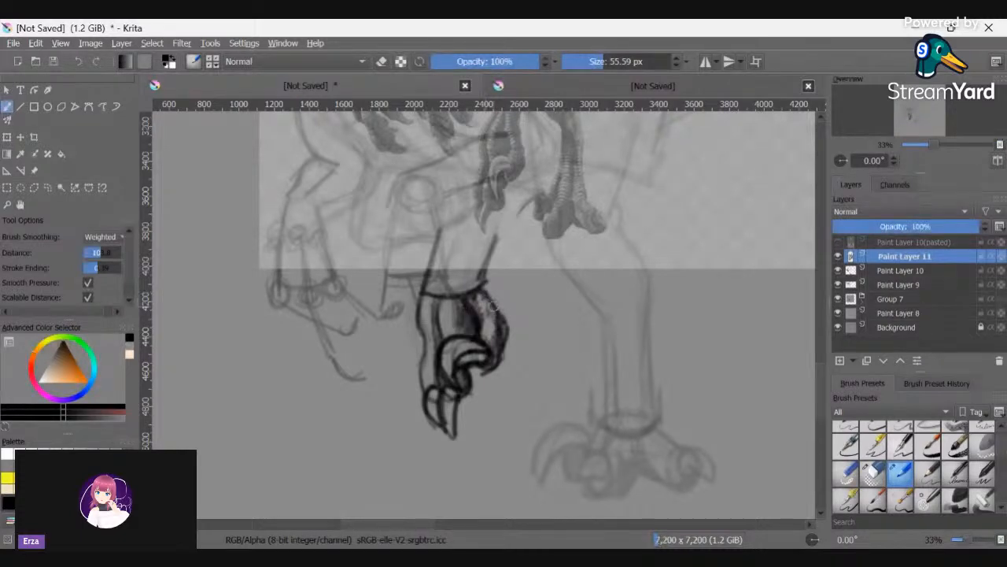
- Move the standing raptor reference off the canvas, below the roaring raptor image, and restore its opacity to 100%
{"action": "scroll", "coordinate": [500, 319], "scroll_direction": "down", "scroll_amount": 1}
{"action": "scroll", "coordinate": [500, 319], "scroll_direction": "down", "scroll_amount": 3}
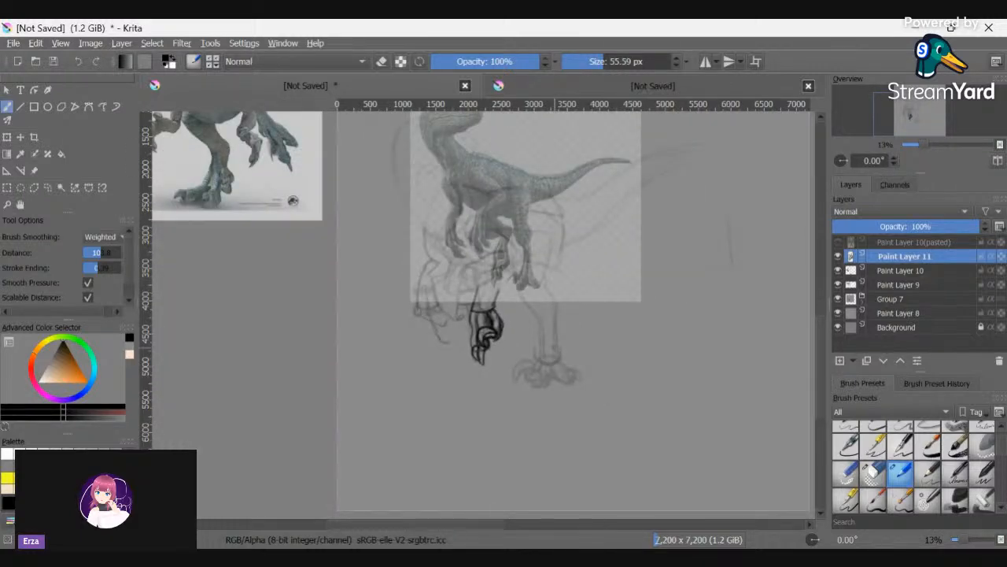
{"action": "scroll", "coordinate": [500, 319], "scroll_direction": "down", "scroll_amount": 1}
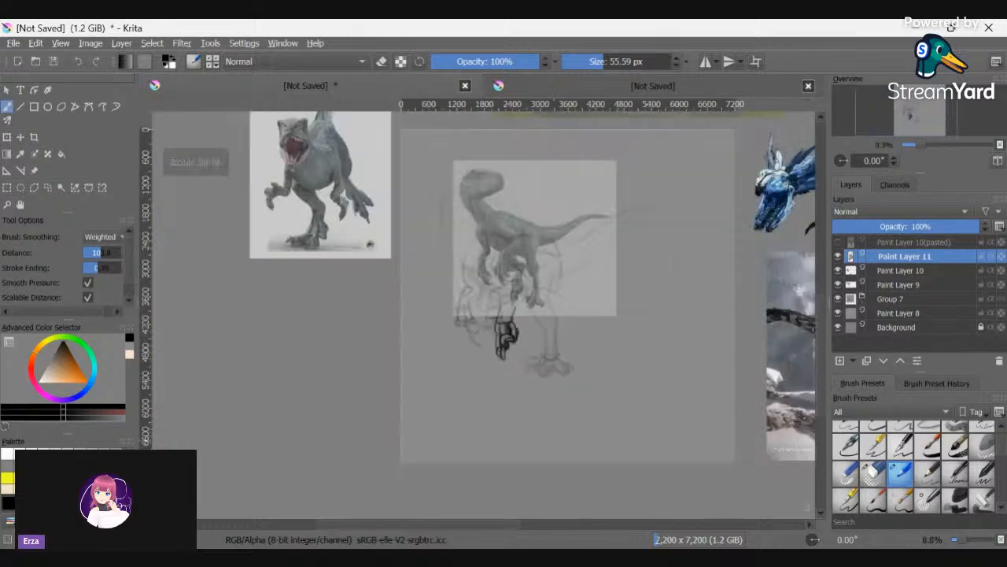
{"action": "left_click", "coordinate": [33, 170]}
{"action": "left_click_drag", "start_coordinate": [523, 257], "coordinate": [264, 380]}
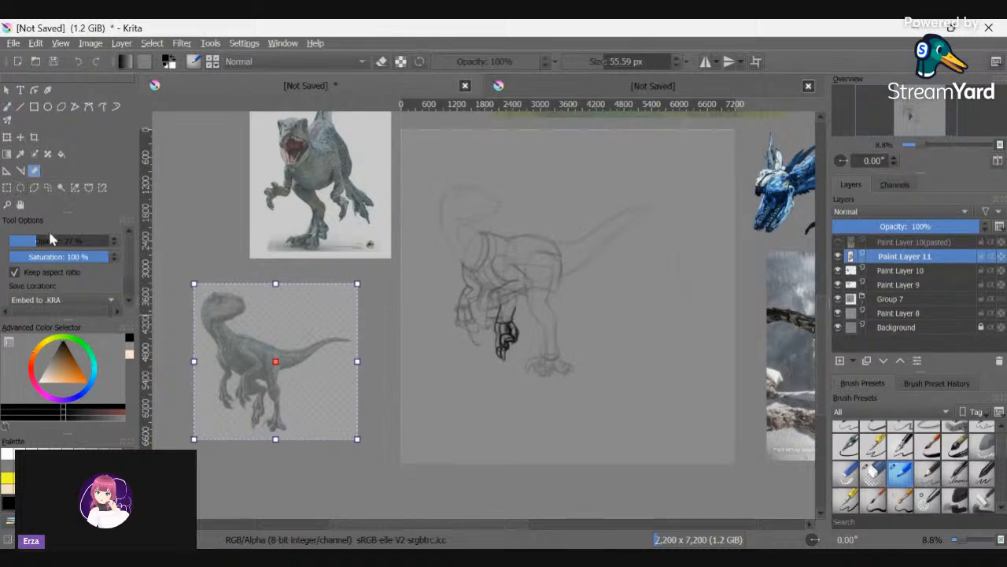
{"action": "left_click_drag", "start_coordinate": [53, 240], "coordinate": [117, 240]}
{"action": "left_click_drag", "start_coordinate": [332, 321], "coordinate": [368, 316]}
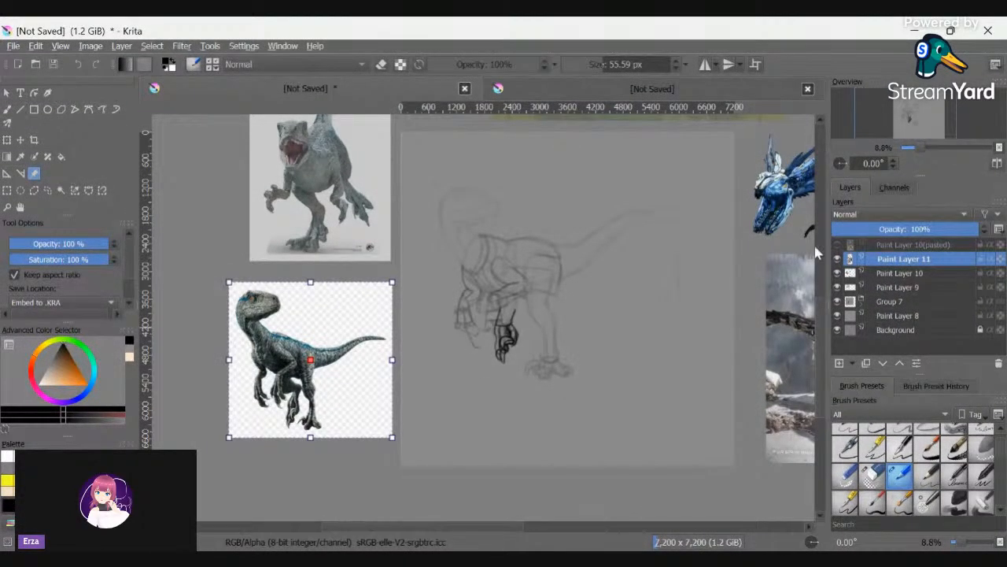
- Restore Paint Layer 10 to 100% opacity and merge Paint Layer 11 down into it
{"action": "left_click", "coordinate": [913, 259]}
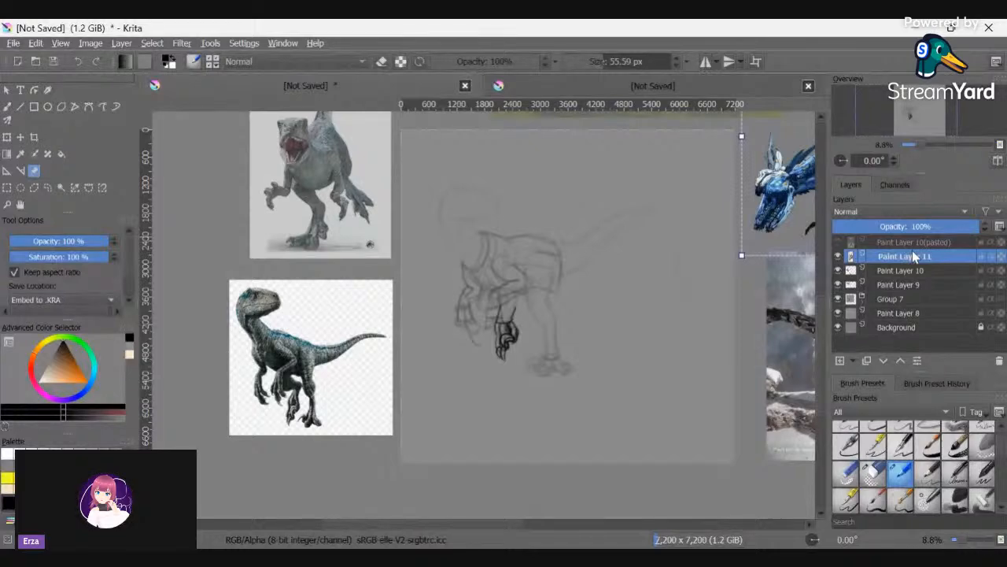
{"action": "left_click", "coordinate": [905, 270]}
{"action": "left_click", "coordinate": [901, 256]}
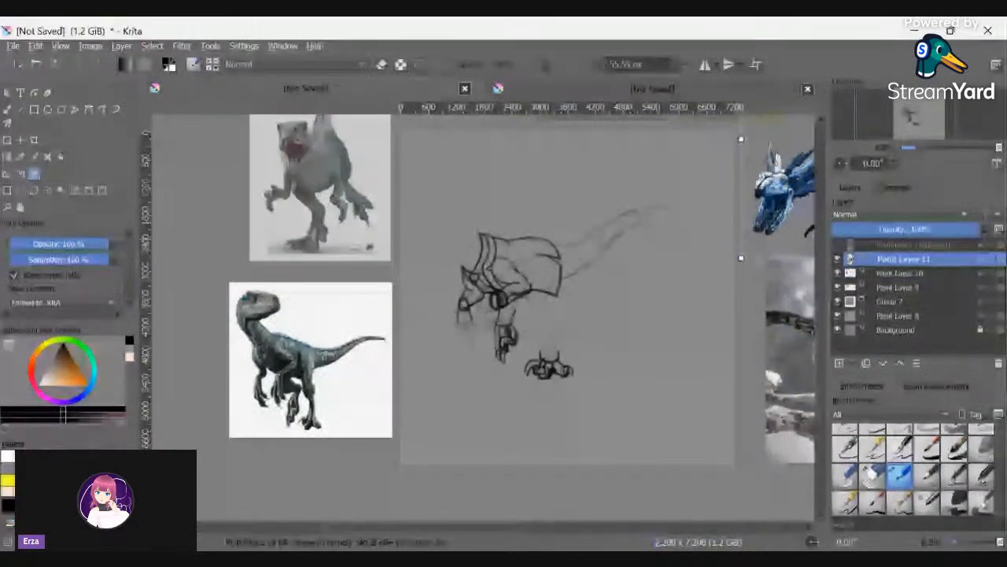
{"action": "key", "text": "ctrl+e"}
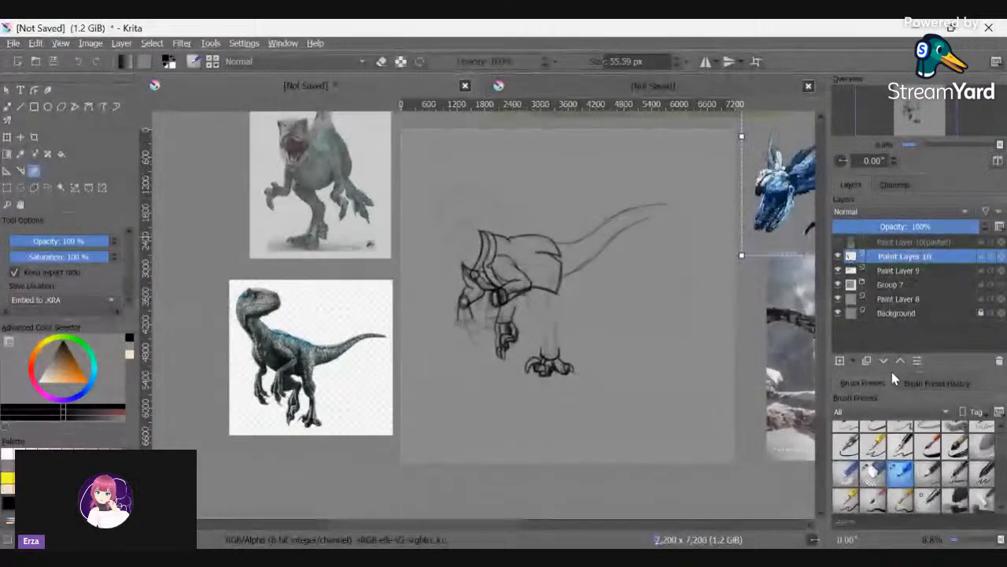
- Select the raised foot with a freehand selection and scale it down slightly beneath the trouser cuff
{"action": "scroll", "coordinate": [501, 337], "scroll_direction": "up", "scroll_amount": 2}
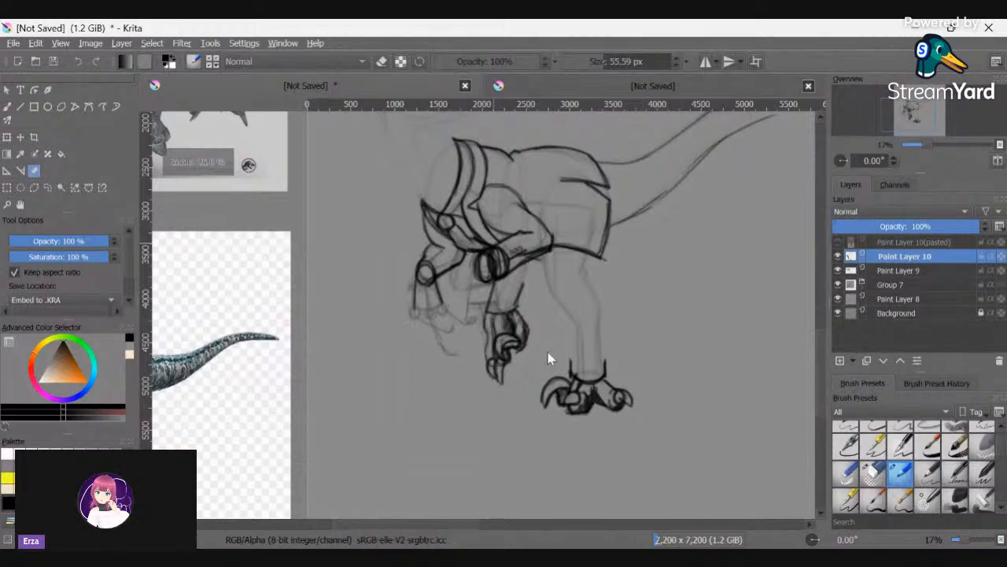
{"action": "scroll", "coordinate": [548, 352], "scroll_direction": "down", "scroll_amount": 3}
{"action": "scroll", "coordinate": [669, 331], "scroll_direction": "up", "scroll_amount": 2}
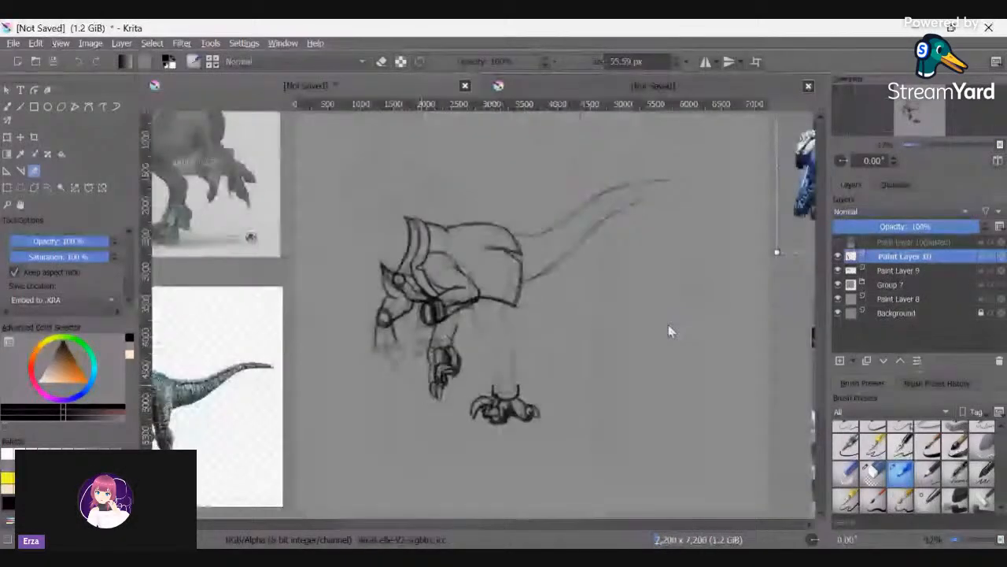
{"action": "scroll", "coordinate": [669, 331], "scroll_direction": "up", "scroll_amount": 1}
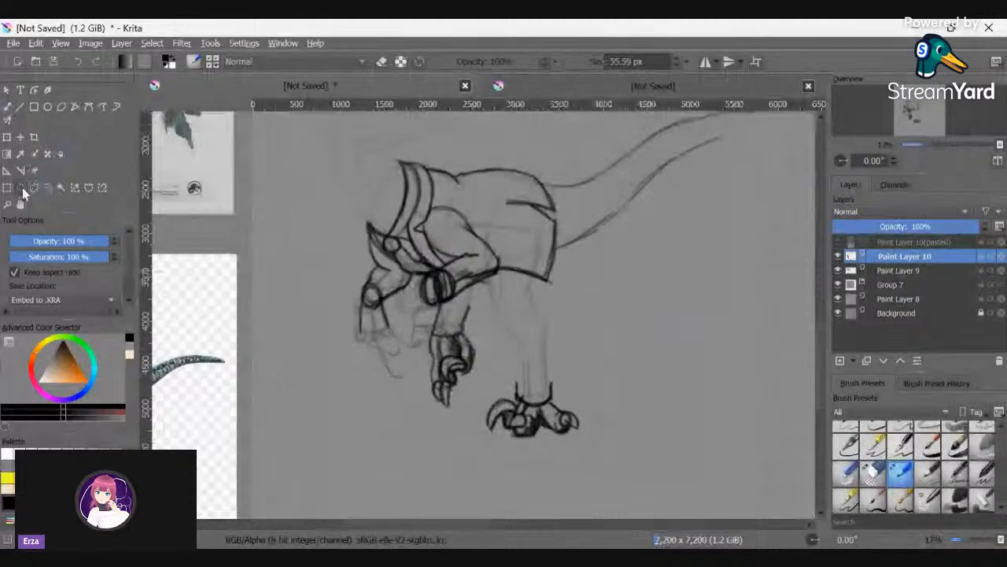
{"action": "left_click", "coordinate": [47, 187]}
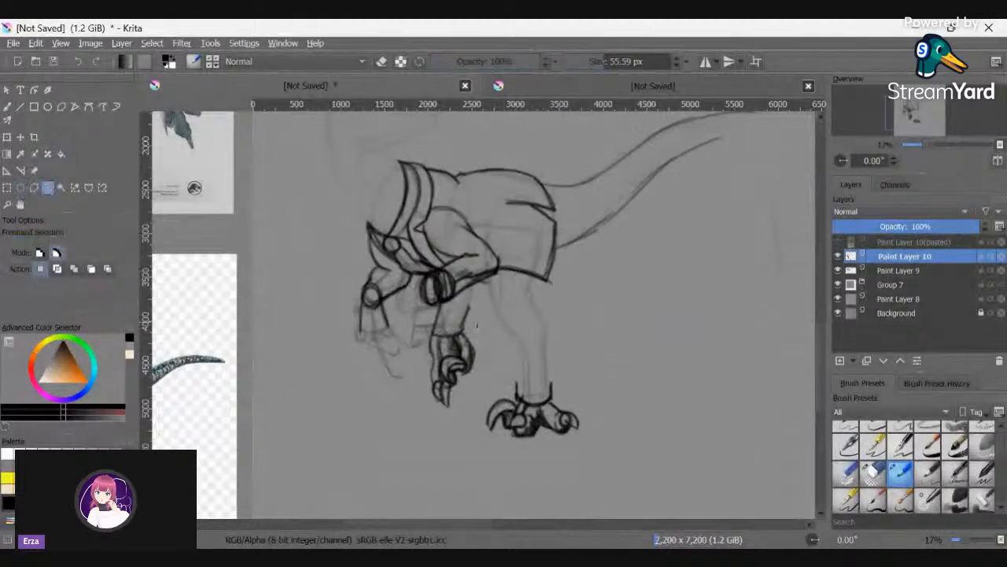
{"action": "mouse_move", "coordinate": [460, 335]}
{"action": "left_mouse_down"}
{"action": "mouse_move", "coordinate": [425, 346]}
{"action": "mouse_move", "coordinate": [449, 414]}
{"action": "mouse_move", "coordinate": [484, 386]}
{"action": "mouse_move", "coordinate": [488, 347]}
{"action": "mouse_move", "coordinate": [473, 320]}
{"action": "left_mouse_up"}
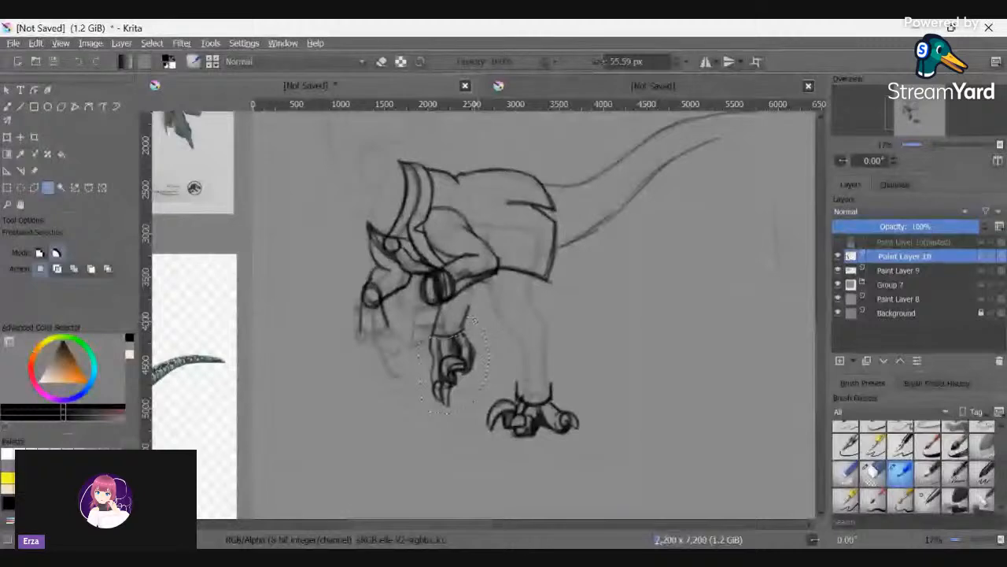
{"action": "left_click", "coordinate": [7, 137]}
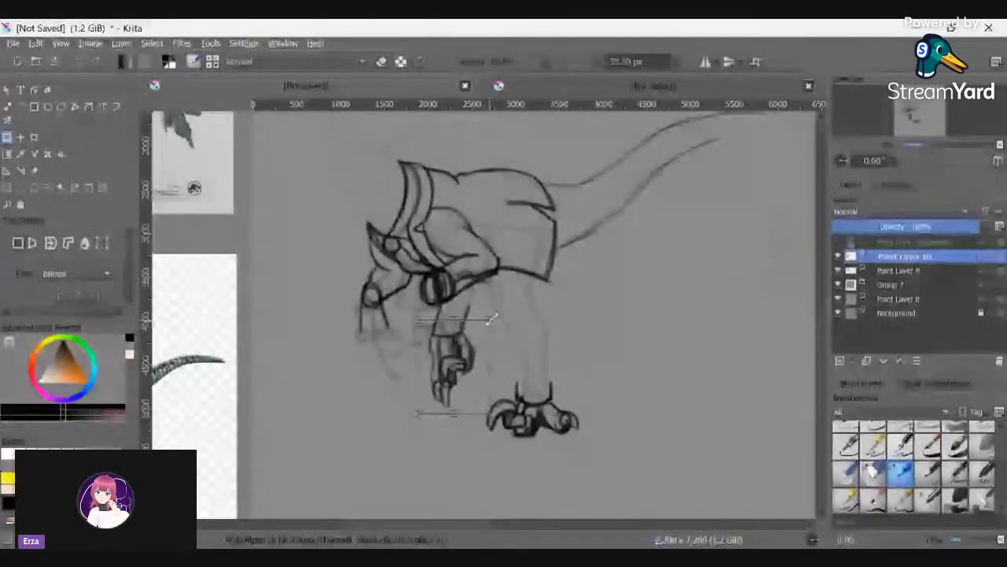
{"action": "left_click_drag", "start_coordinate": [488, 322], "coordinate": [481, 330]}
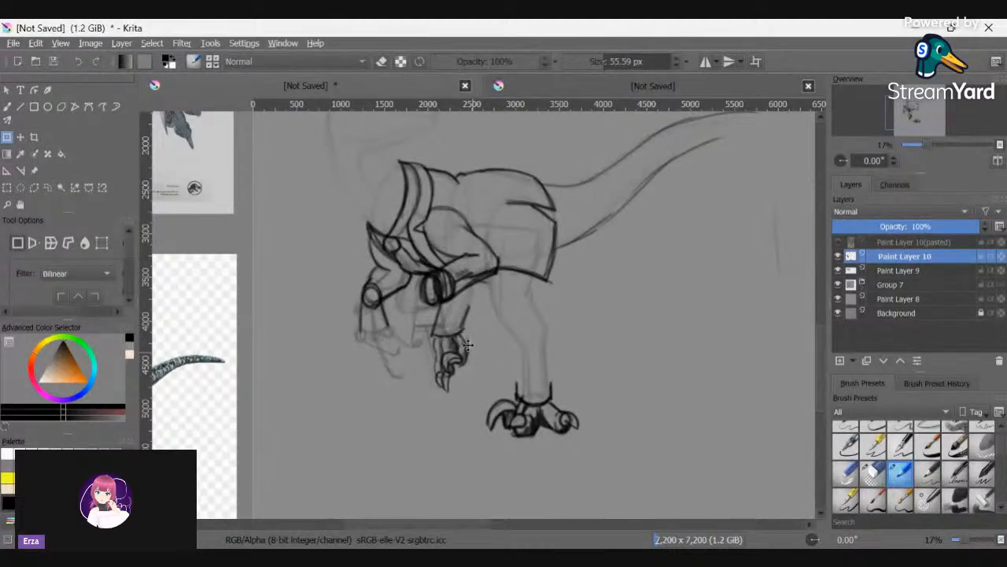
{"action": "left_click", "coordinate": [463, 347]}
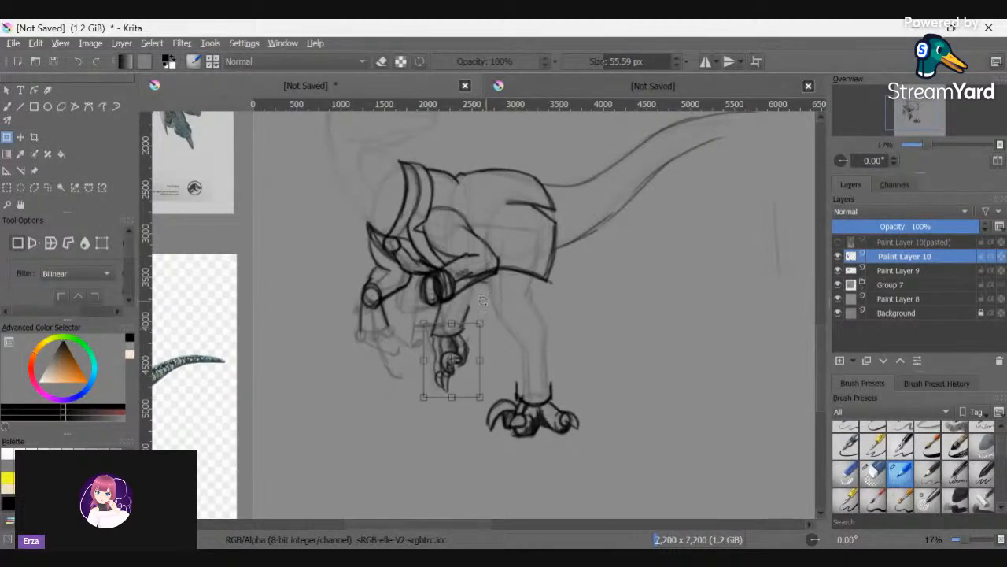
{"action": "left_click", "coordinate": [7, 107]}
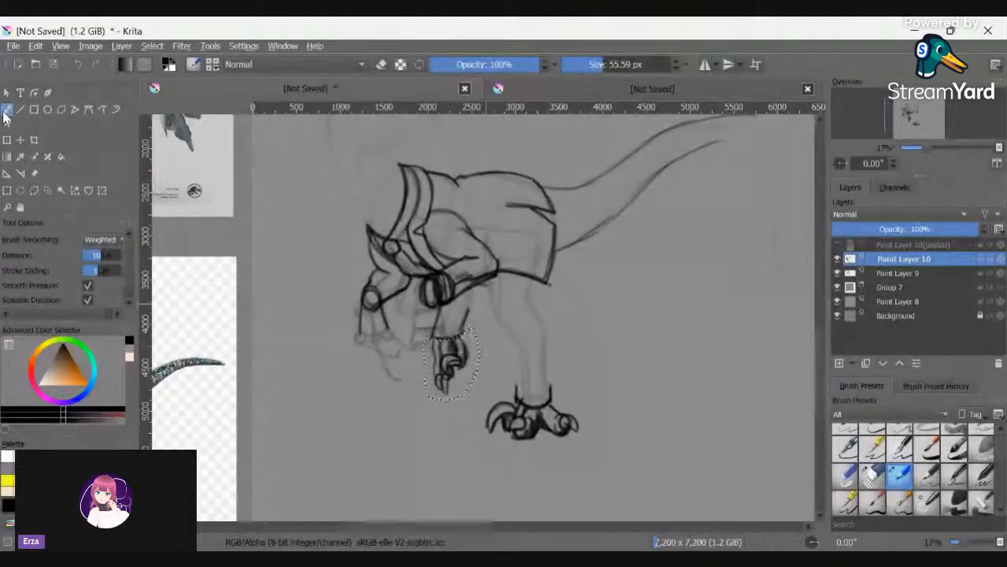
- Stretch the selected raised foot downward so that its toes and claws become longer, and apply the transform
{"action": "scroll", "coordinate": [356, 323], "scroll_direction": "down", "scroll_amount": 3}
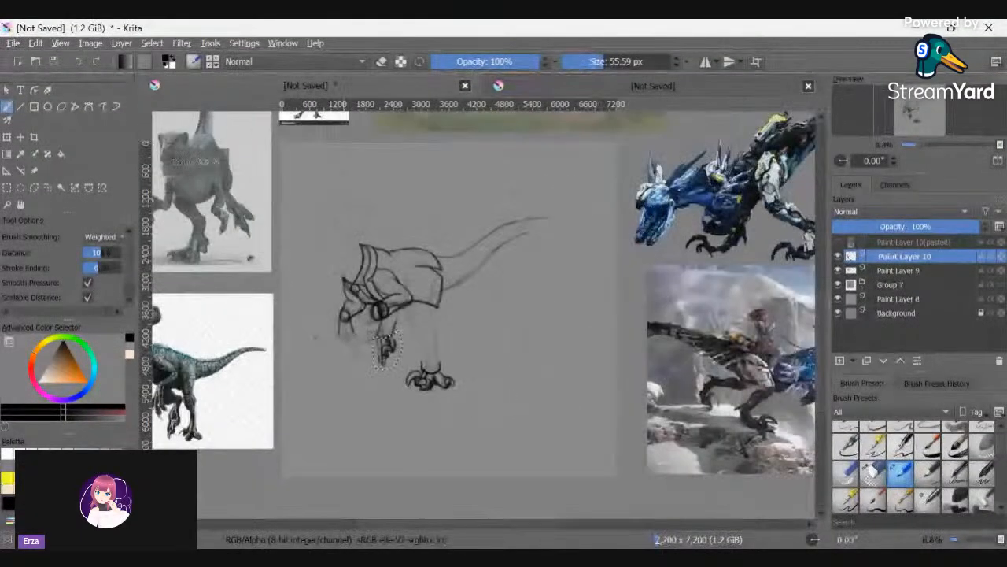
{"action": "scroll", "coordinate": [383, 346], "scroll_direction": "down", "scroll_amount": 1}
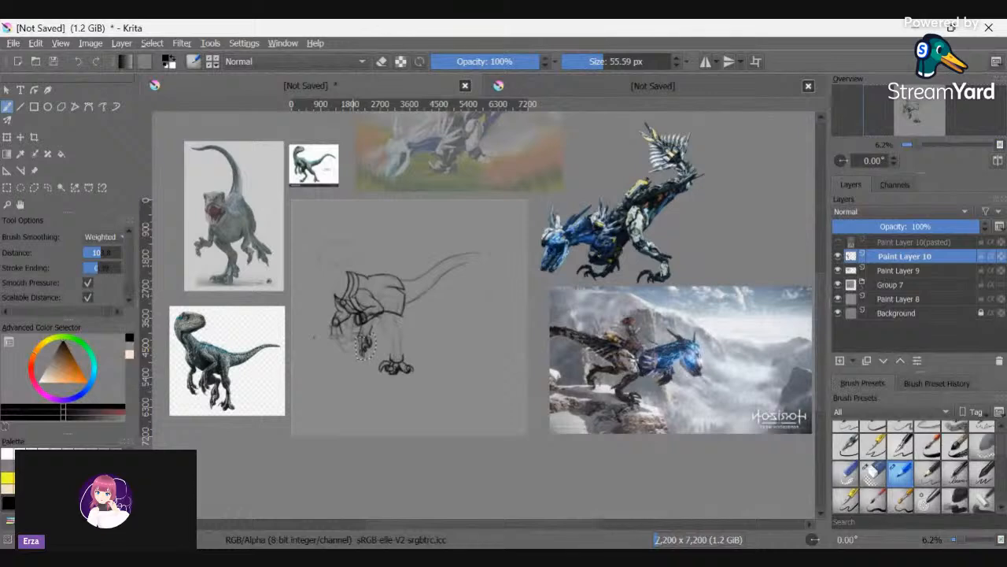
{"action": "scroll", "coordinate": [374, 351], "scroll_direction": "up", "scroll_amount": 4}
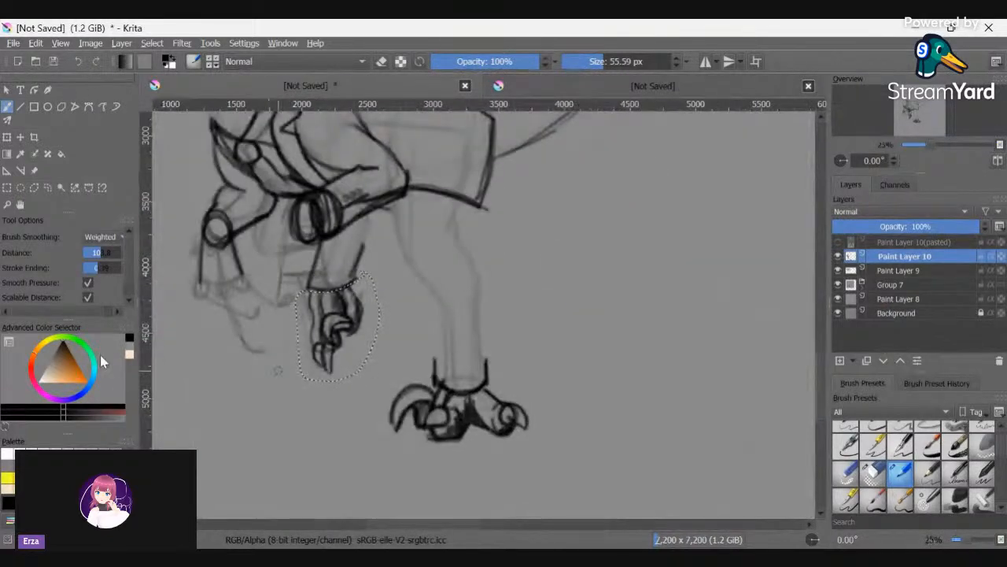
{"action": "left_click", "coordinate": [7, 137]}
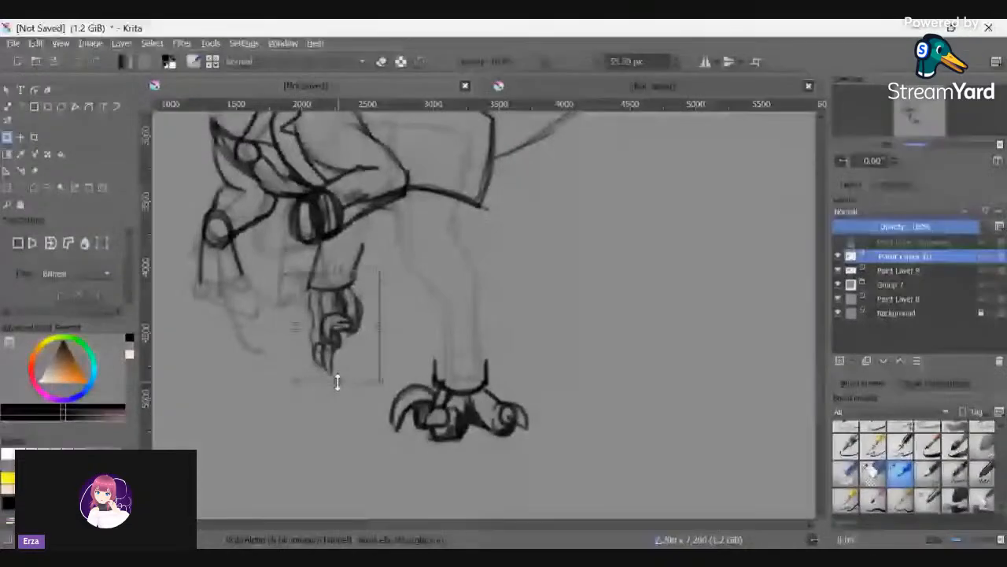
{"action": "left_click_drag", "start_coordinate": [337, 382], "coordinate": [335, 400]}
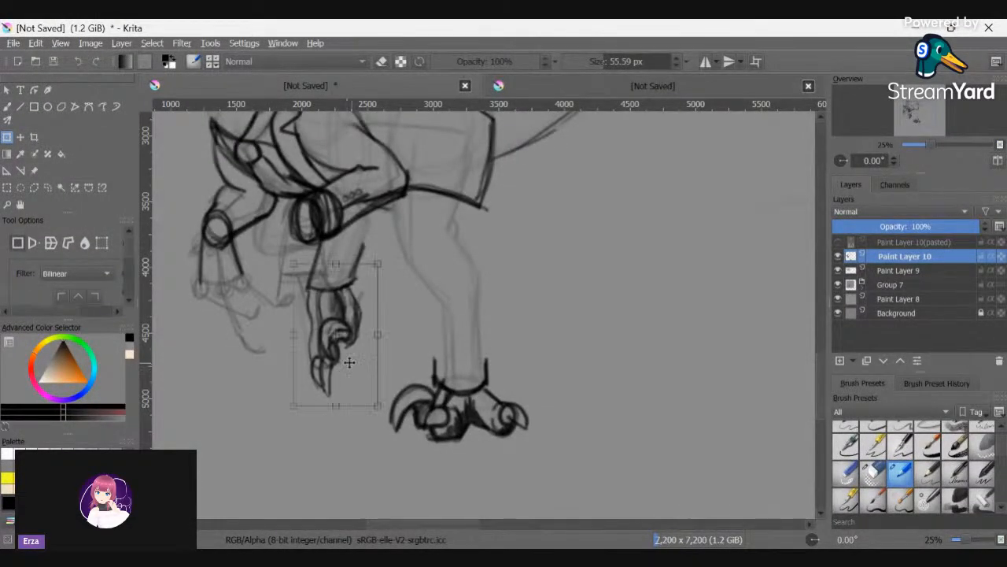
{"action": "left_click_drag", "start_coordinate": [336, 404], "coordinate": [337, 412]}
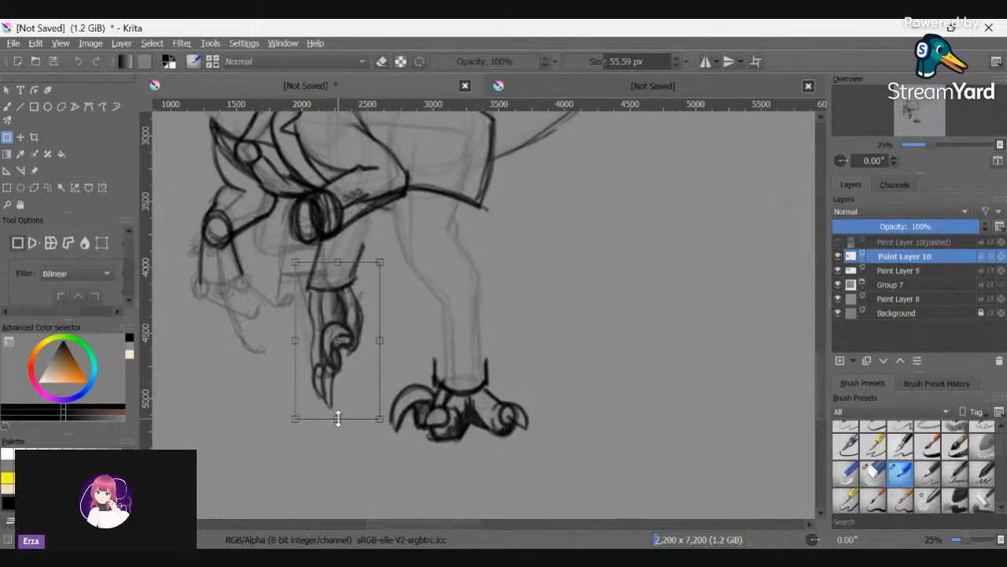
{"action": "scroll", "coordinate": [340, 411], "scroll_direction": "down", "scroll_amount": 5}
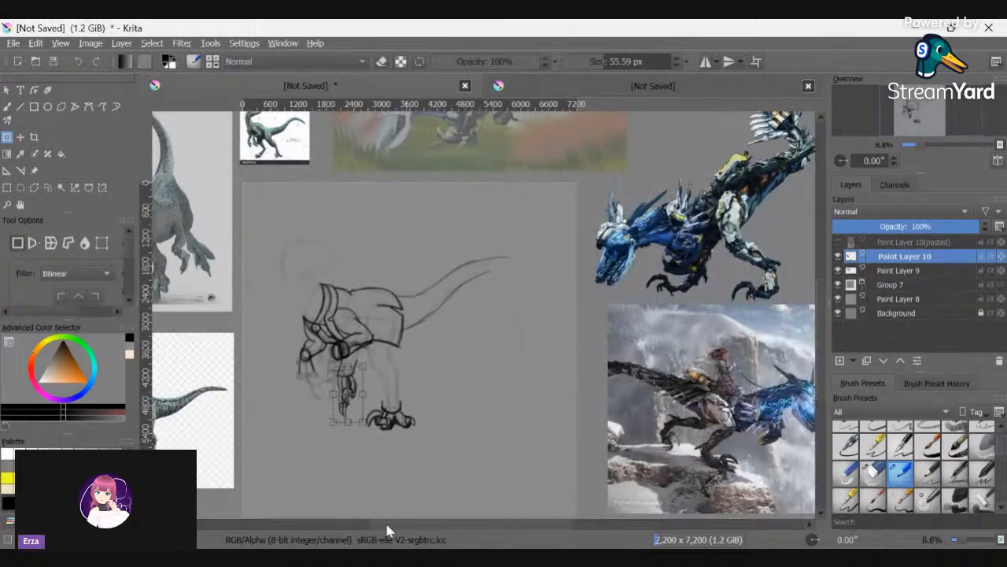
{"action": "left_click_drag", "start_coordinate": [385, 526], "coordinate": [364, 532]}
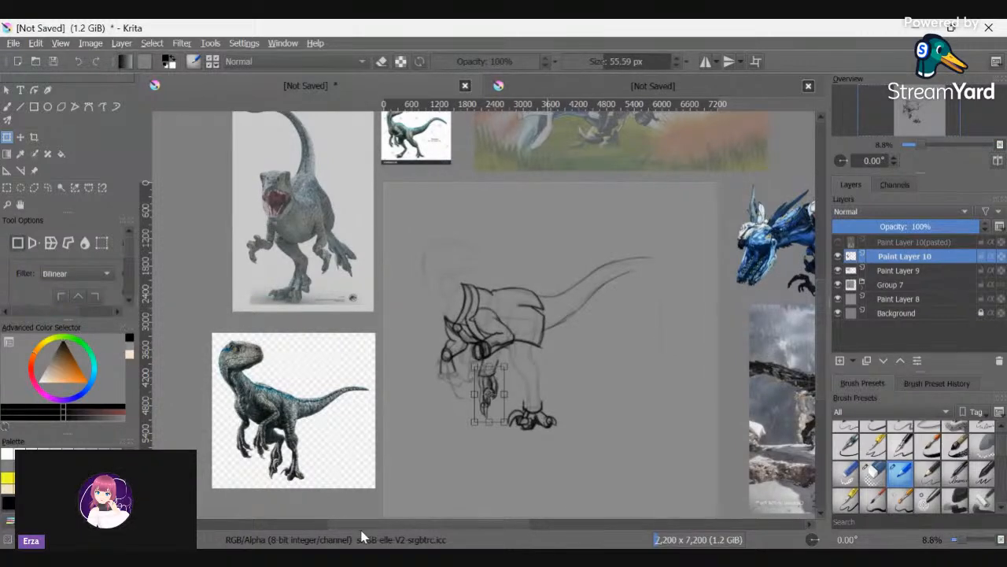
{"action": "left_click", "coordinate": [6, 106]}
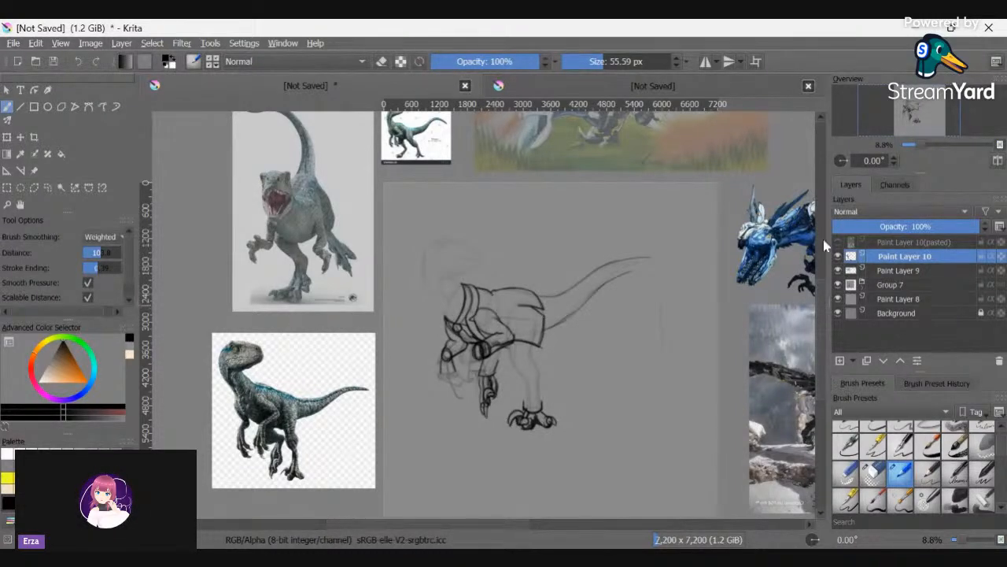
- Raise Paint Layer 9's opacity to a bit over half so the underlying body sketch shows more strongly
{"action": "left_click", "coordinate": [908, 271]}
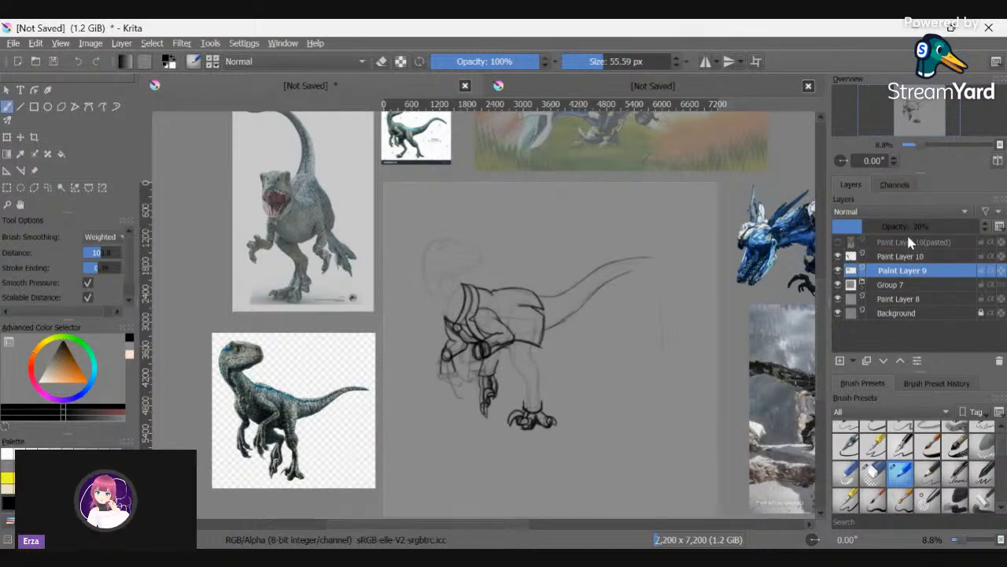
{"action": "left_click_drag", "start_coordinate": [905, 227], "coordinate": [988, 229]}
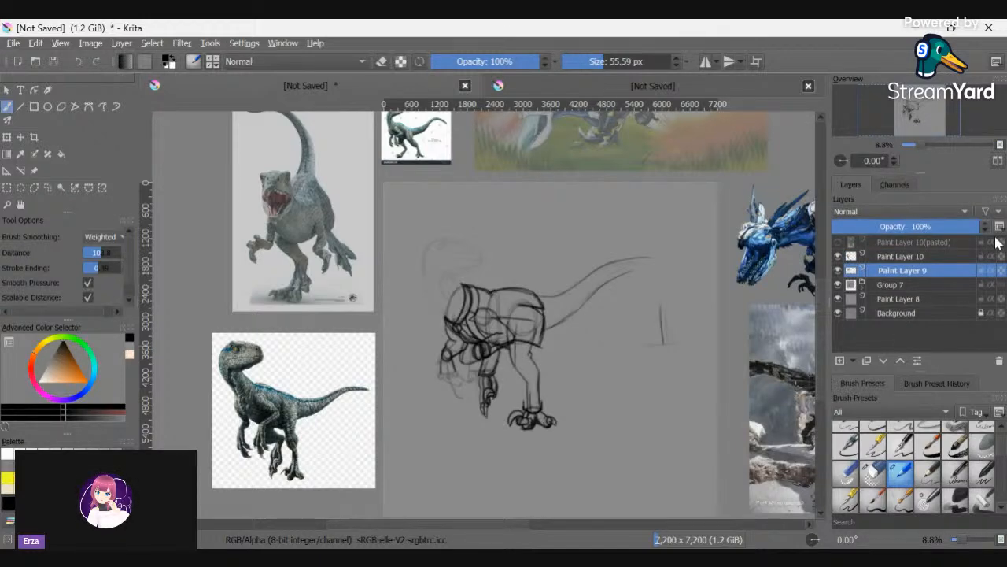
{"action": "left_click", "coordinate": [916, 227]}
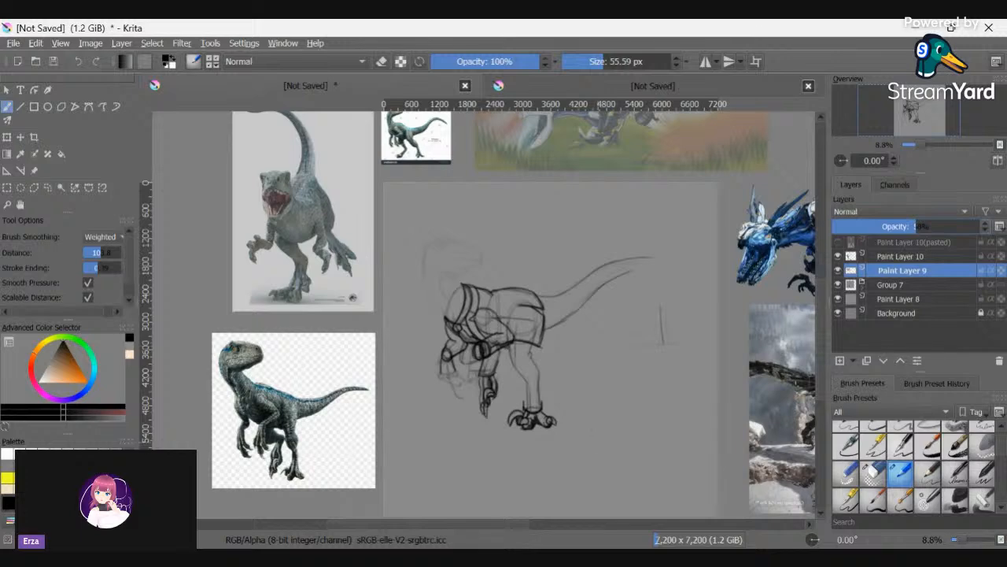
- Draw the front and back edges of the standing leg's lower trouser down to the cuff on Paint Layer 9
{"action": "scroll", "coordinate": [518, 407], "scroll_direction": "up", "scroll_amount": 3}
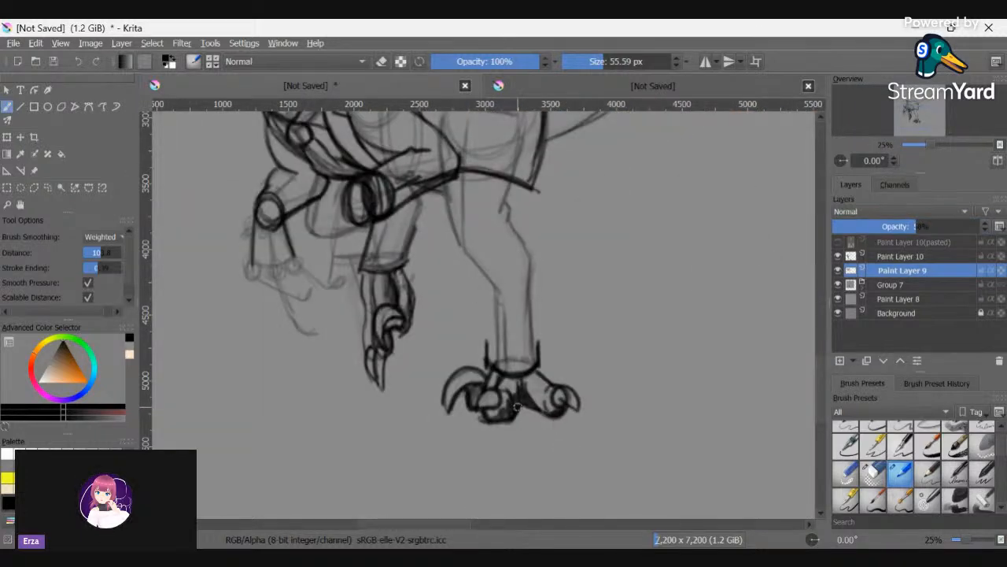
{"action": "left_click_drag", "start_coordinate": [488, 273], "coordinate": [487, 348]}
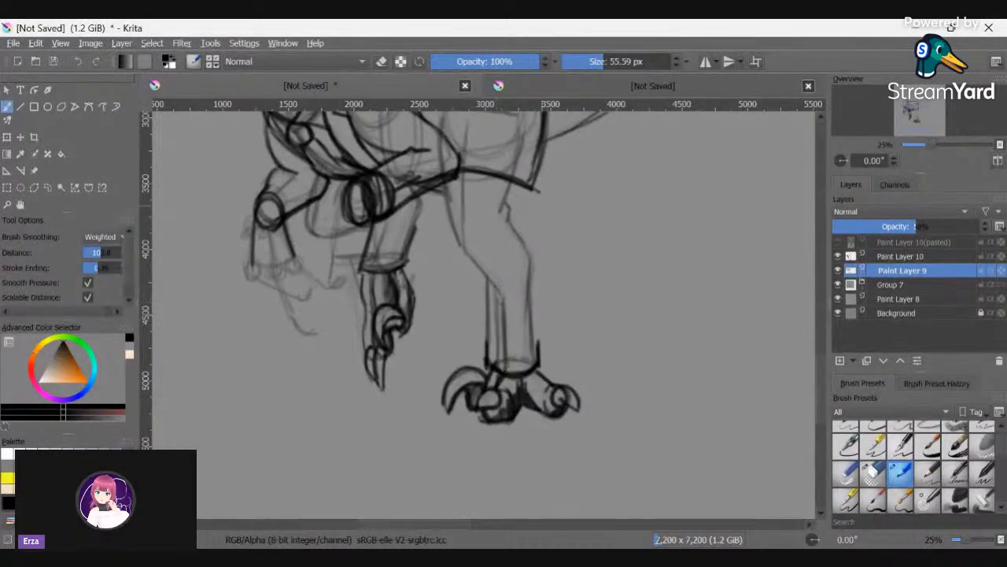
{"action": "left_click_drag", "start_coordinate": [532, 270], "coordinate": [537, 337]}
{"action": "left_click_drag", "start_coordinate": [536, 283], "coordinate": [540, 352]}
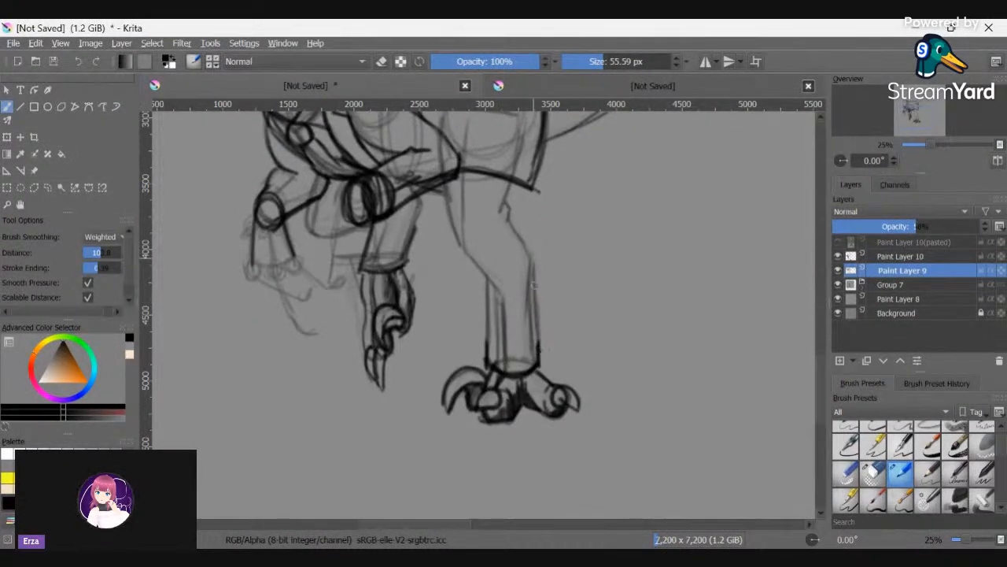
{"action": "left_click_drag", "start_coordinate": [532, 257], "coordinate": [533, 277]}
{"action": "left_click_drag", "start_coordinate": [535, 323], "coordinate": [538, 347]}
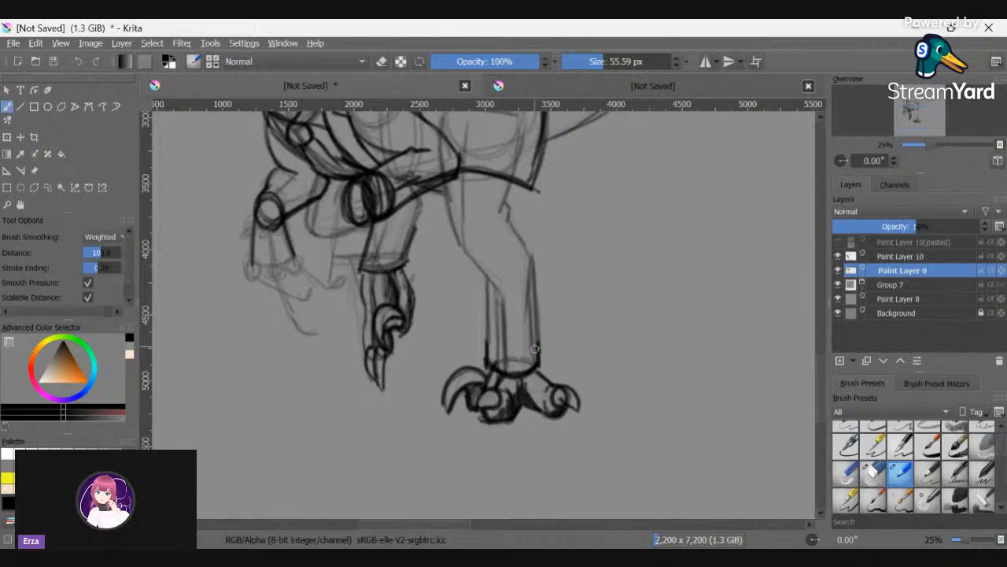
- Reinforce the standing leg's front trouser edge and erase the excess line beside it on Paint Layers 9 and 10
{"action": "scroll", "coordinate": [535, 348], "scroll_direction": "down", "scroll_amount": 1}
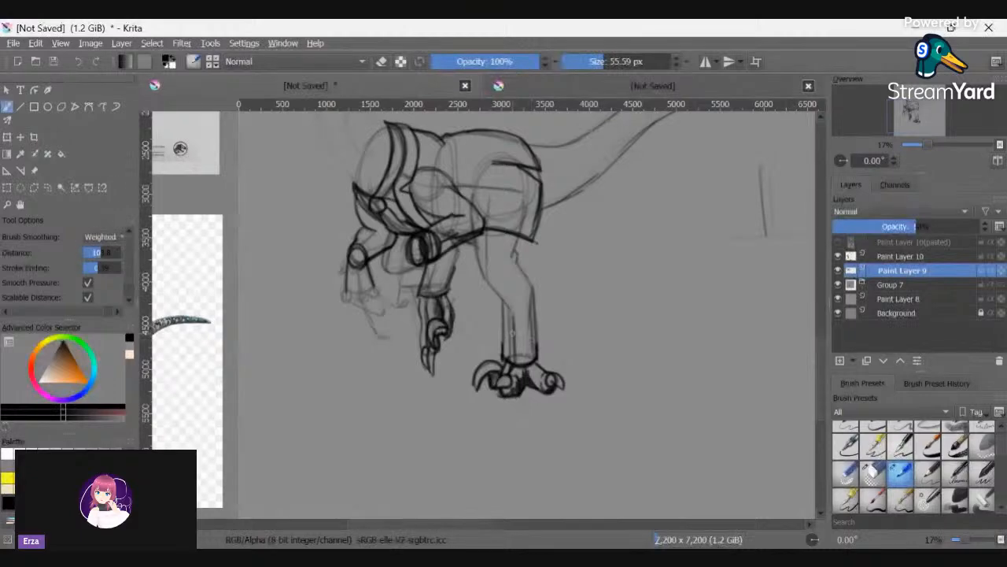
{"action": "key", "text": "minus"}
{"action": "key", "text": "minus"}
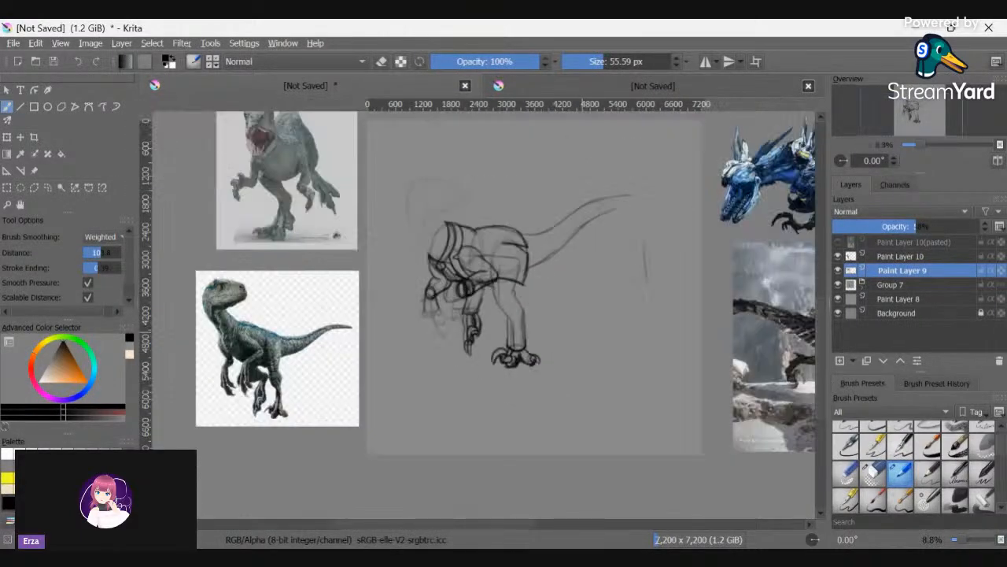
{"action": "scroll", "coordinate": [544, 334], "scroll_direction": "up", "scroll_amount": 3}
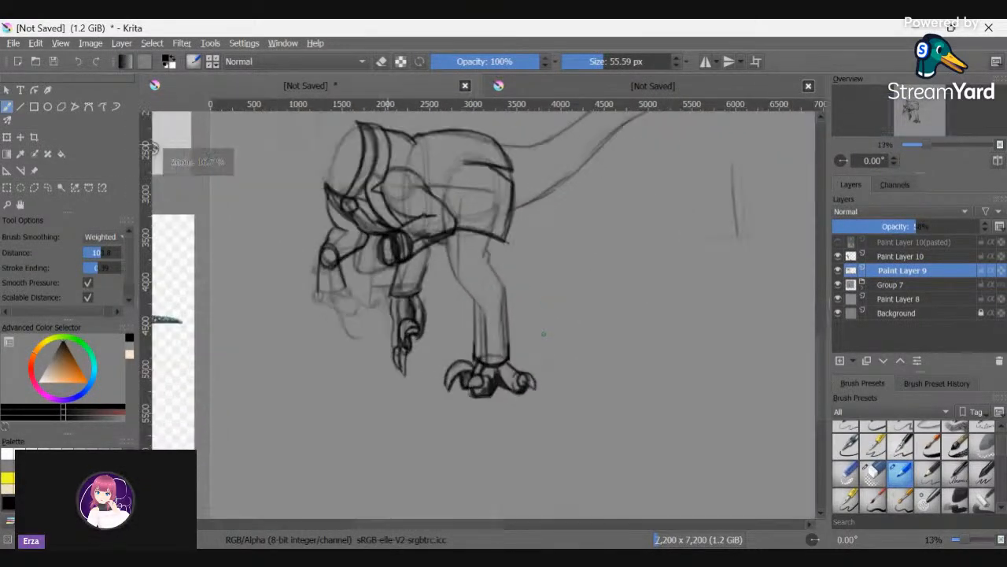
{"action": "left_click_drag", "start_coordinate": [439, 309], "coordinate": [441, 351]}
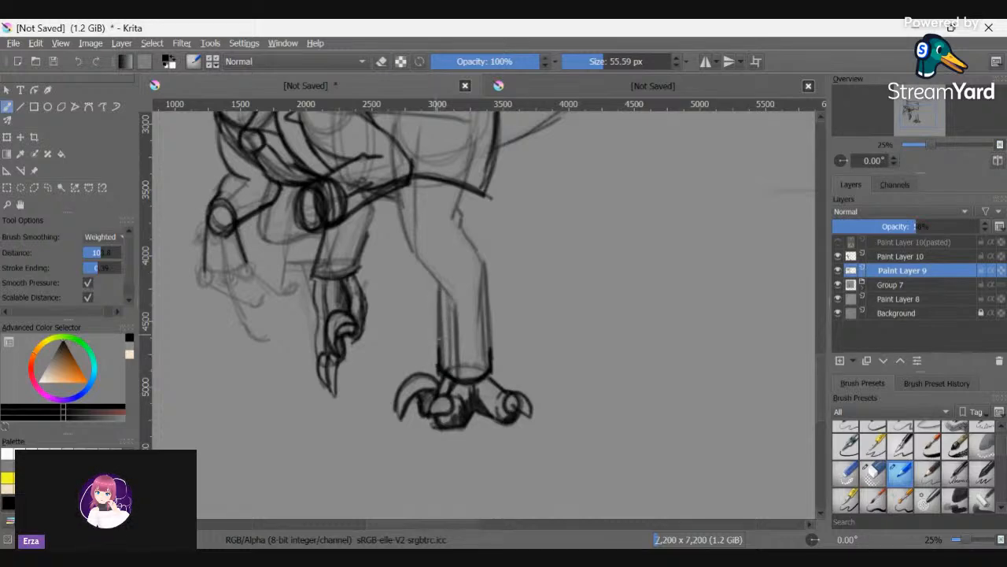
{"action": "key", "text": "e"}
{"action": "left_click_drag", "start_coordinate": [438, 311], "coordinate": [437, 351]}
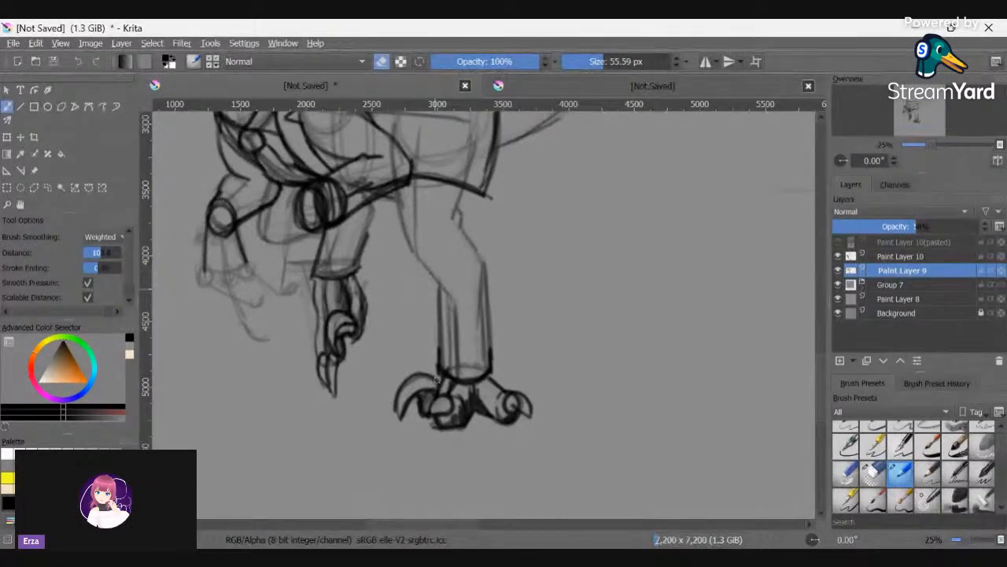
{"action": "left_click", "coordinate": [879, 256]}
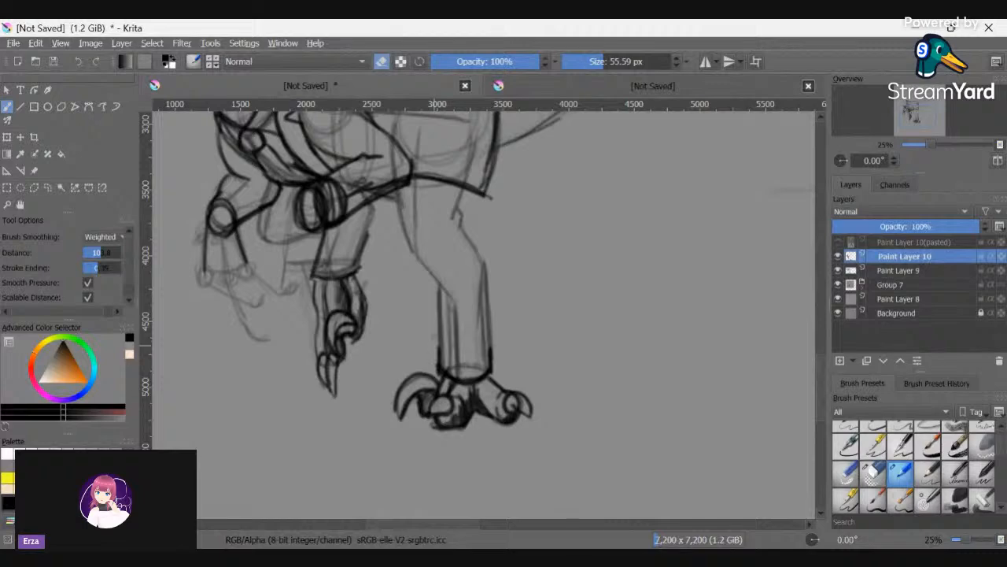
{"action": "left_click_drag", "start_coordinate": [436, 343], "coordinate": [439, 374]}
{"action": "key", "text": "minus"}
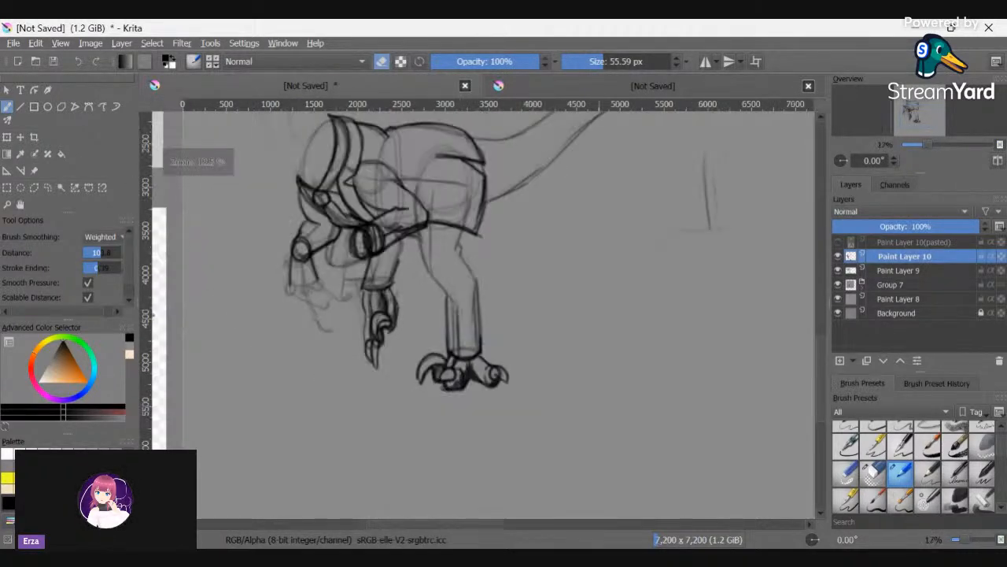
{"action": "key", "text": "minus"}
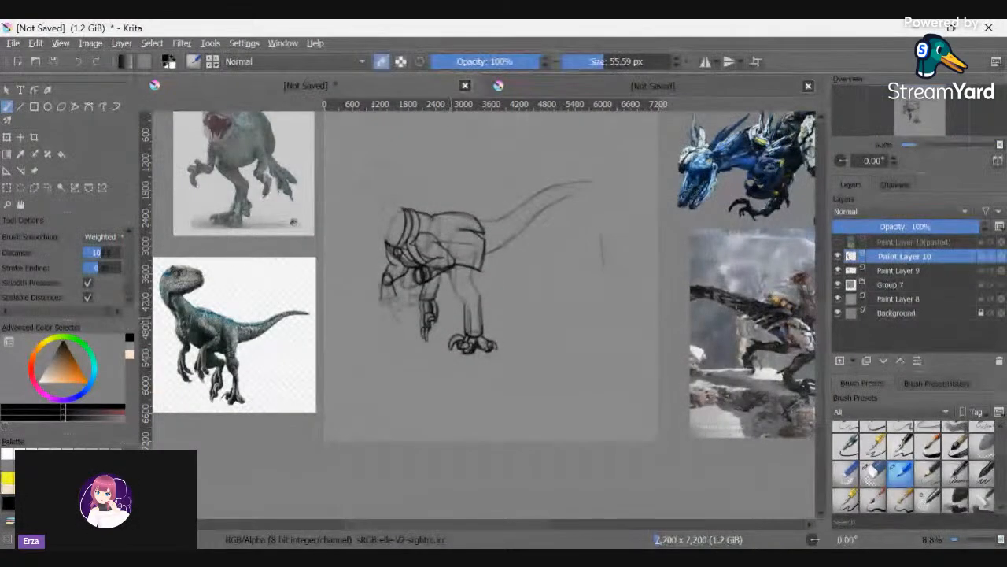
{"action": "scroll", "coordinate": [425, 292], "scroll_direction": "up", "scroll_amount": 3}
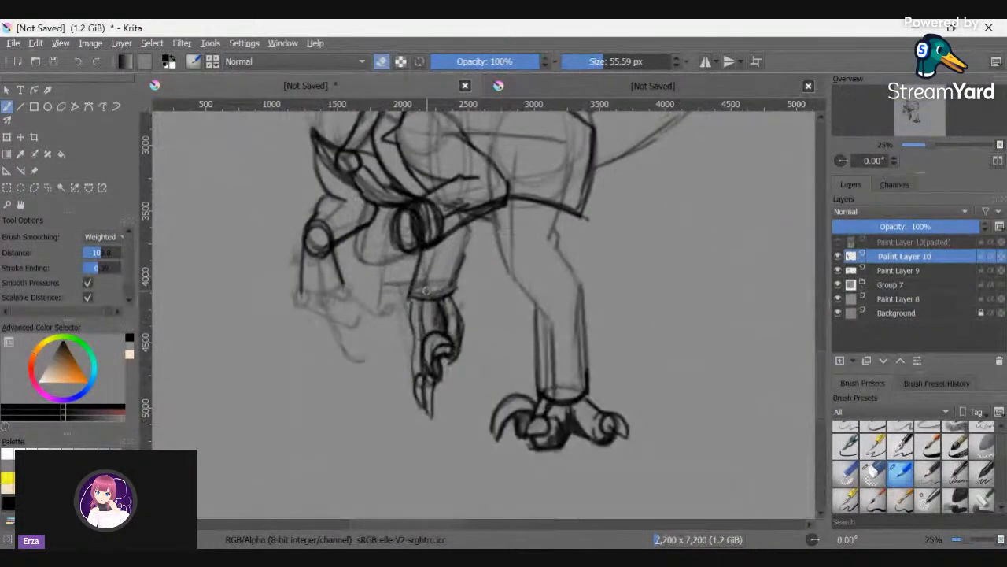
{"action": "key", "text": "e"}
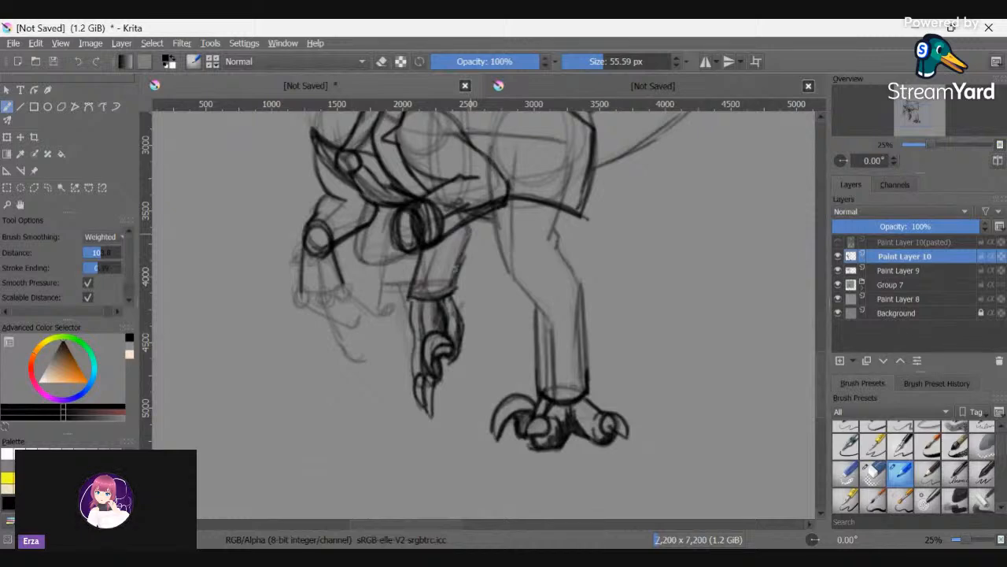
- Draw the raised leg's lower trouser on Paint Layer 10, with folded front and back edges down to the cuff
{"action": "left_click_drag", "start_coordinate": [455, 258], "coordinate": [461, 287]}
{"action": "left_click_drag", "start_coordinate": [454, 273], "coordinate": [470, 245]}
{"action": "left_click_drag", "start_coordinate": [452, 293], "coordinate": [463, 280]}
{"action": "mouse_move", "coordinate": [461, 269]}
{"action": "left_mouse_down"}
{"action": "mouse_move", "coordinate": [475, 244]}
{"action": "mouse_move", "coordinate": [461, 270]}
{"action": "mouse_move", "coordinate": [474, 238]}
{"action": "mouse_move", "coordinate": [464, 223]}
{"action": "mouse_move", "coordinate": [460, 298]}
{"action": "mouse_move", "coordinate": [444, 301]}
{"action": "left_mouse_up"}
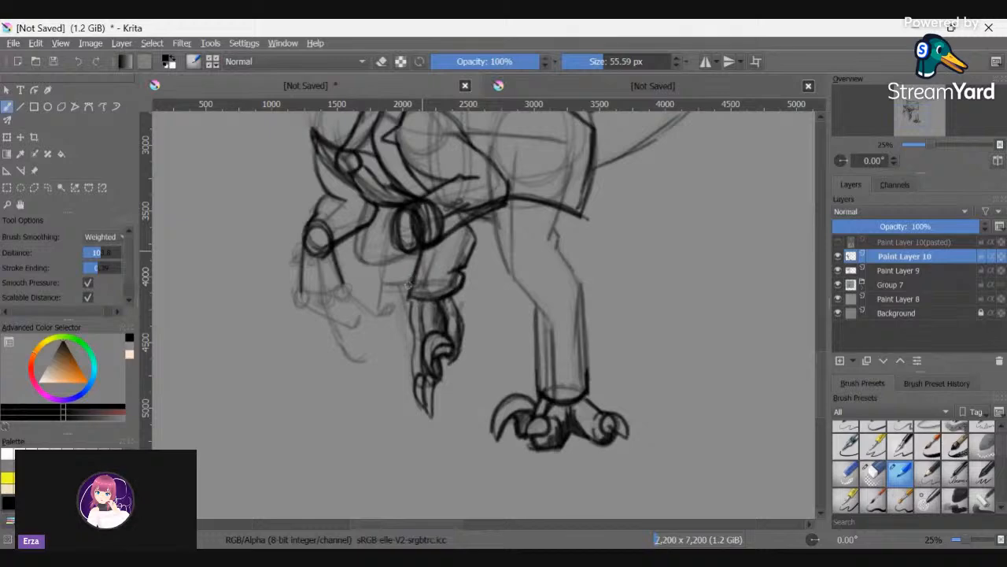
{"action": "left_click_drag", "start_coordinate": [420, 264], "coordinate": [409, 275]}
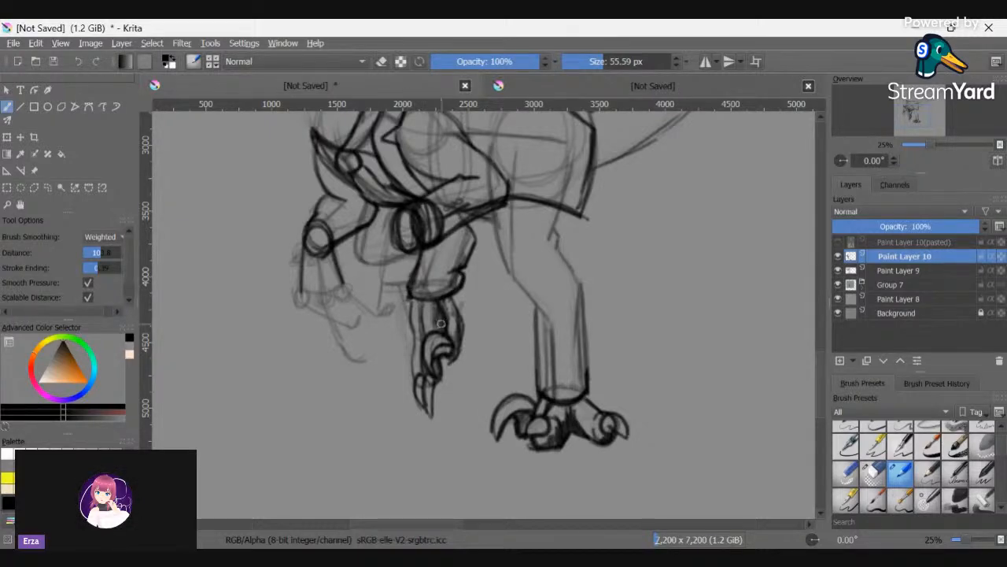
{"action": "scroll", "coordinate": [439, 323], "scroll_direction": "down", "scroll_amount": 2}
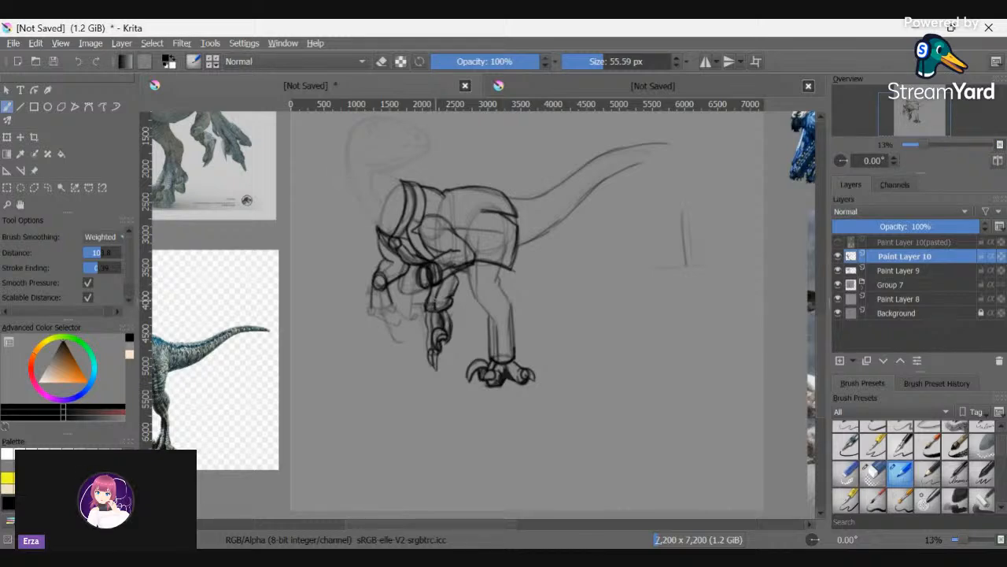
{"action": "scroll", "coordinate": [476, 306], "scroll_direction": "up", "scroll_amount": 4}
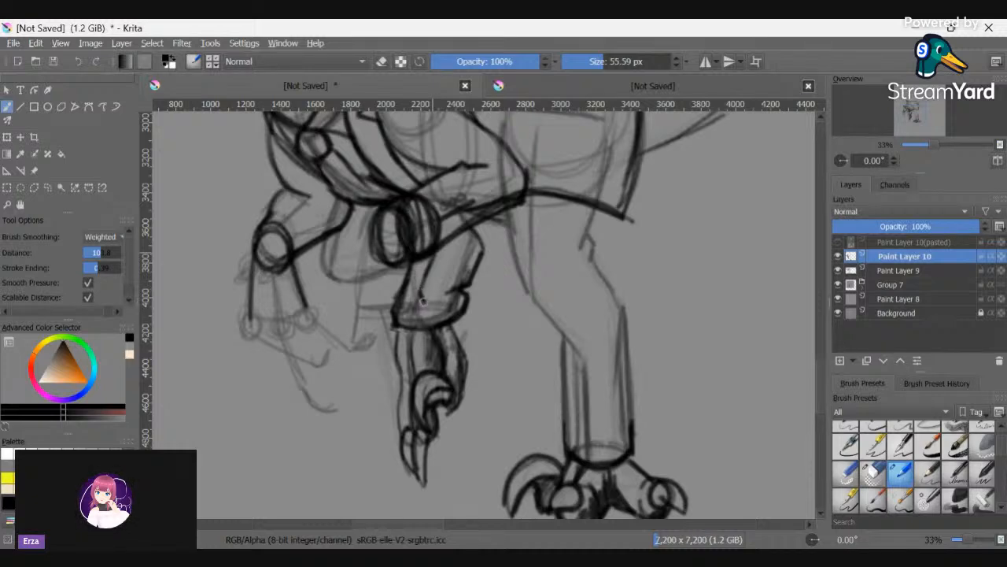
{"action": "mouse_move", "coordinate": [423, 300]}
{"action": "left_mouse_down"}
{"action": "mouse_move", "coordinate": [422, 272]}
{"action": "mouse_move", "coordinate": [436, 254]}
{"action": "left_mouse_up"}
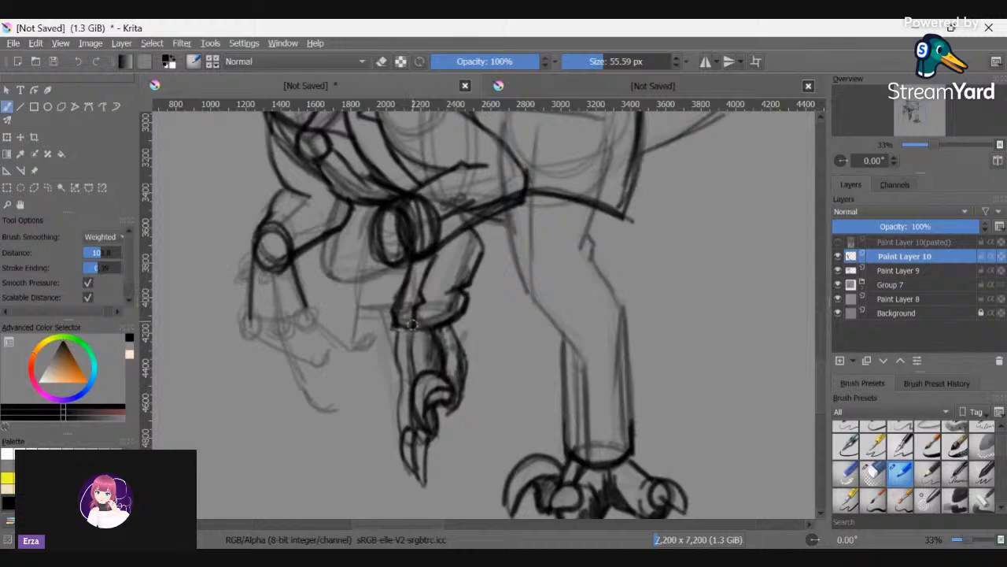
- Lower Paint Layer 10's opacity to 27% and hide Paint Layers 10 and 9
{"action": "scroll", "coordinate": [411, 322], "scroll_direction": "down", "scroll_amount": 2}
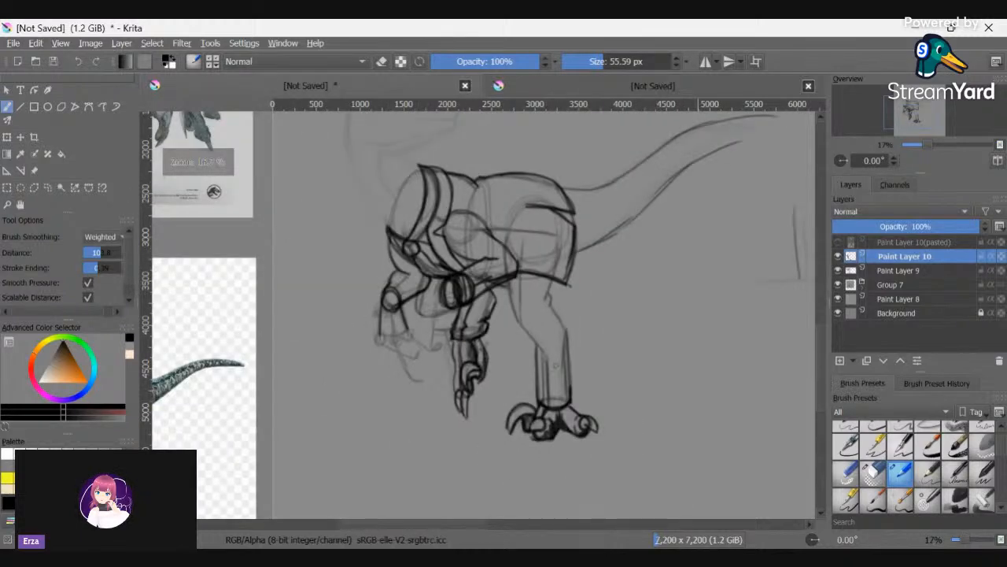
{"action": "scroll", "coordinate": [555, 354], "scroll_direction": "down", "scroll_amount": 3}
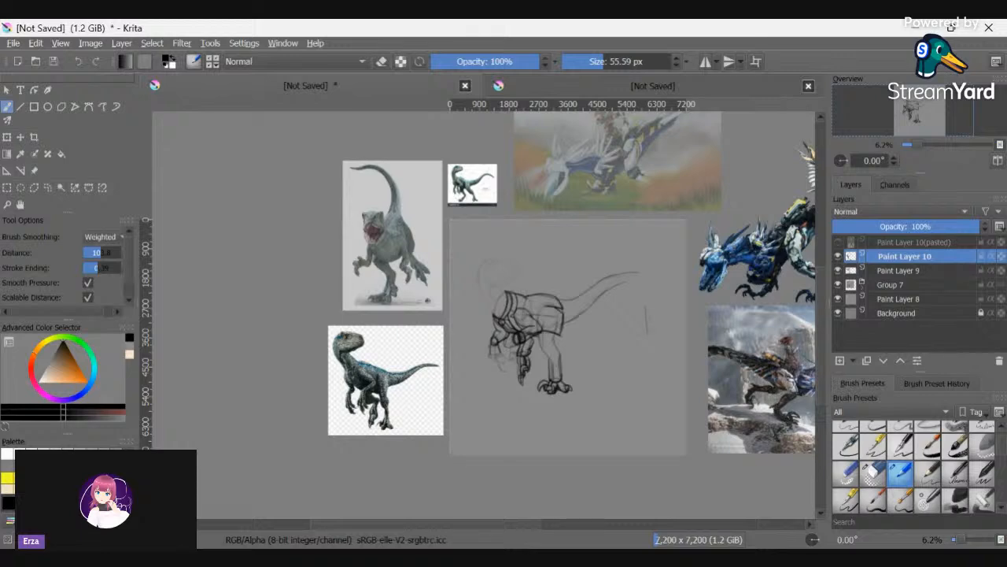
{"action": "scroll", "coordinate": [565, 365], "scroll_direction": "up", "scroll_amount": 1}
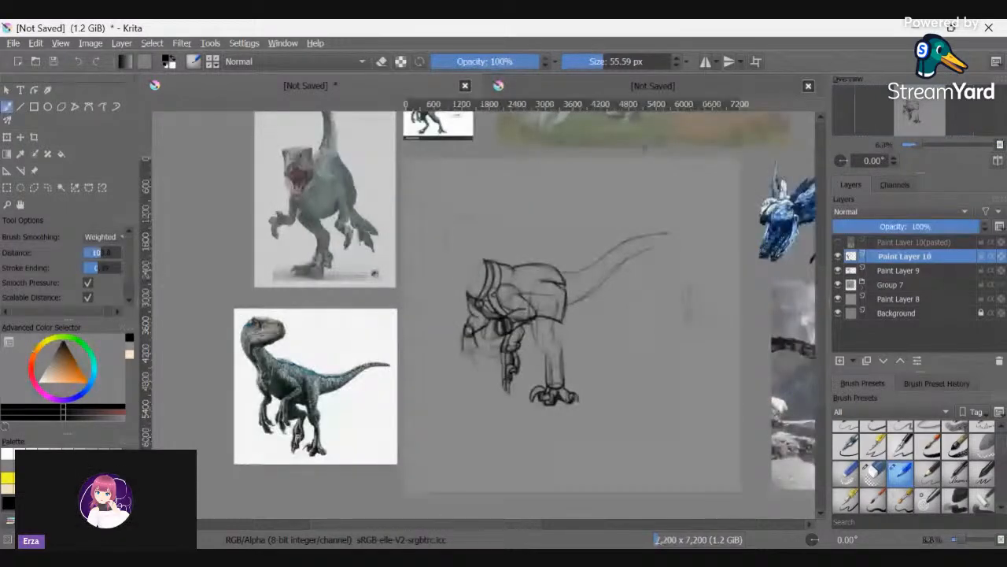
{"action": "scroll", "coordinate": [555, 373], "scroll_direction": "up", "scroll_amount": 2}
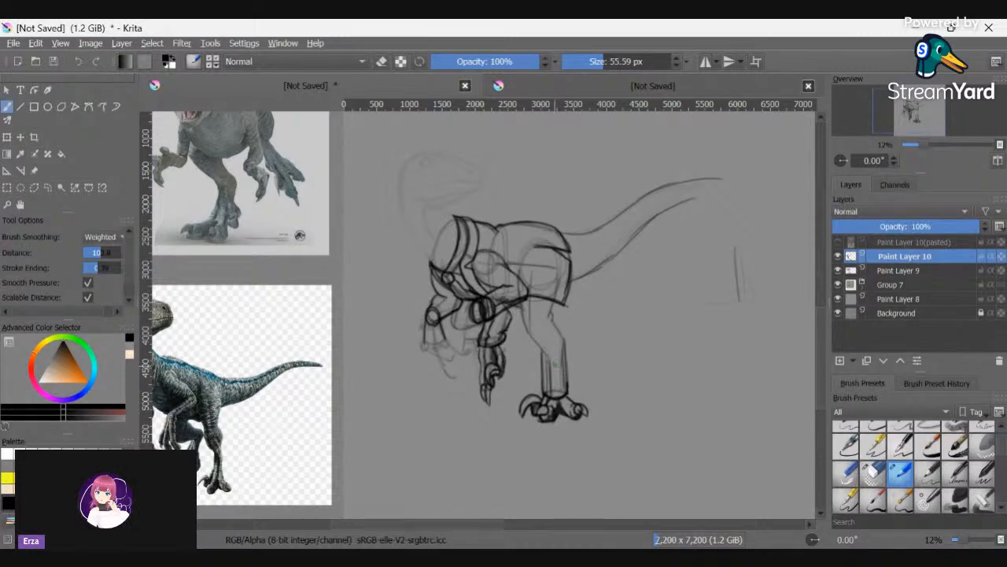
{"action": "left_click", "coordinate": [873, 228]}
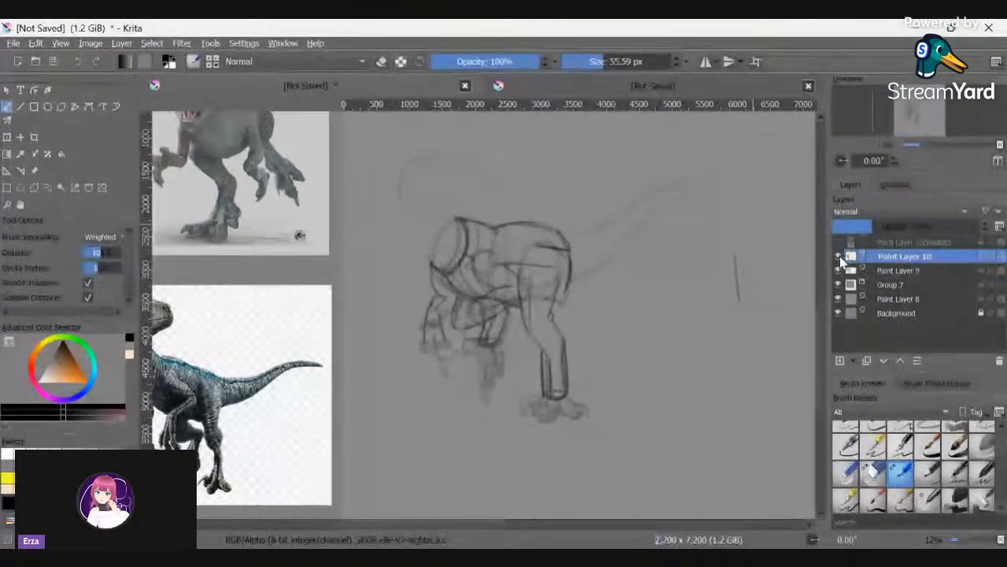
{"action": "left_click", "coordinate": [838, 258]}
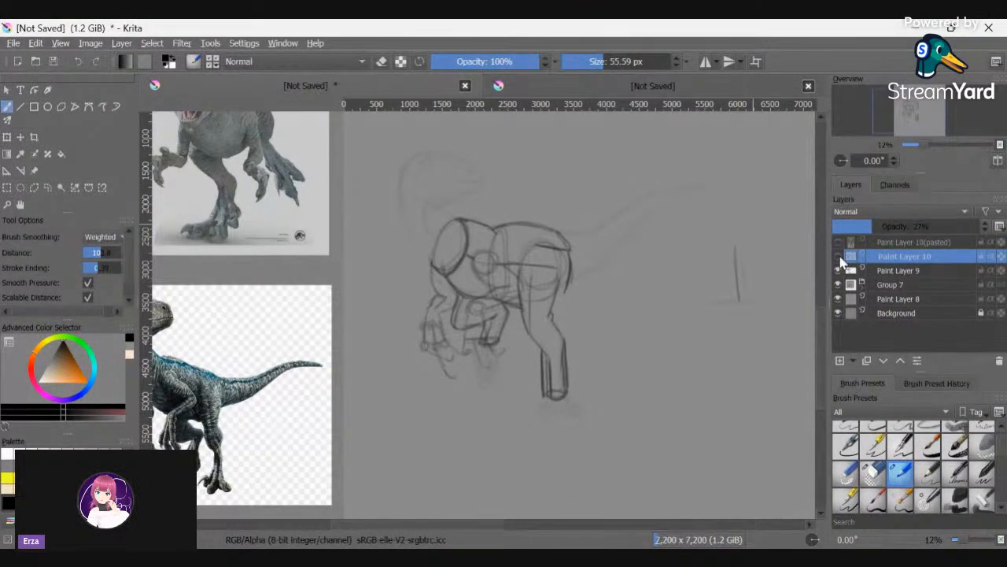
{"action": "left_click", "coordinate": [839, 270]}
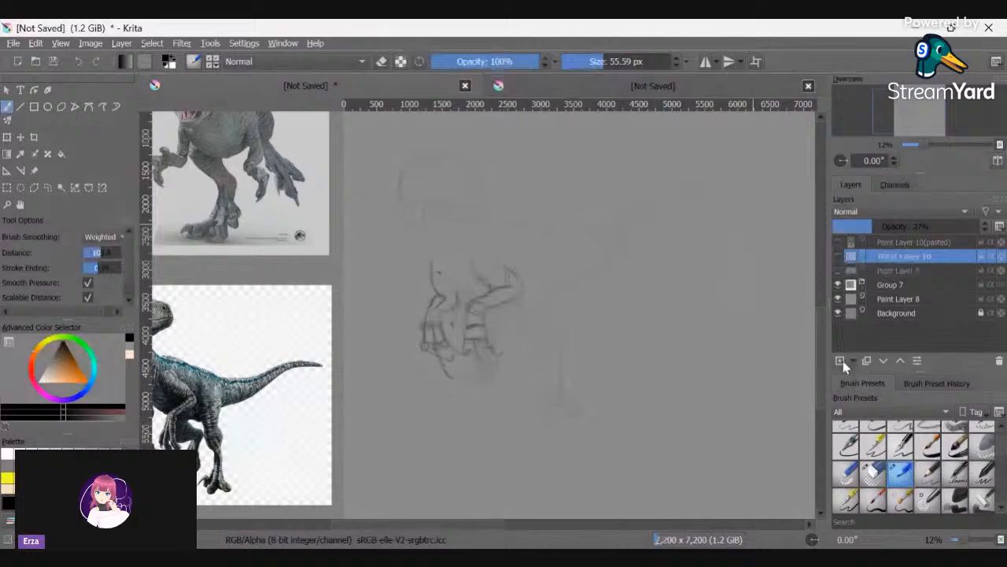
- Add a new paint layer and move the blue raptor reference image onto the canvas beside the sketched hands
{"action": "left_click", "coordinate": [840, 360]}
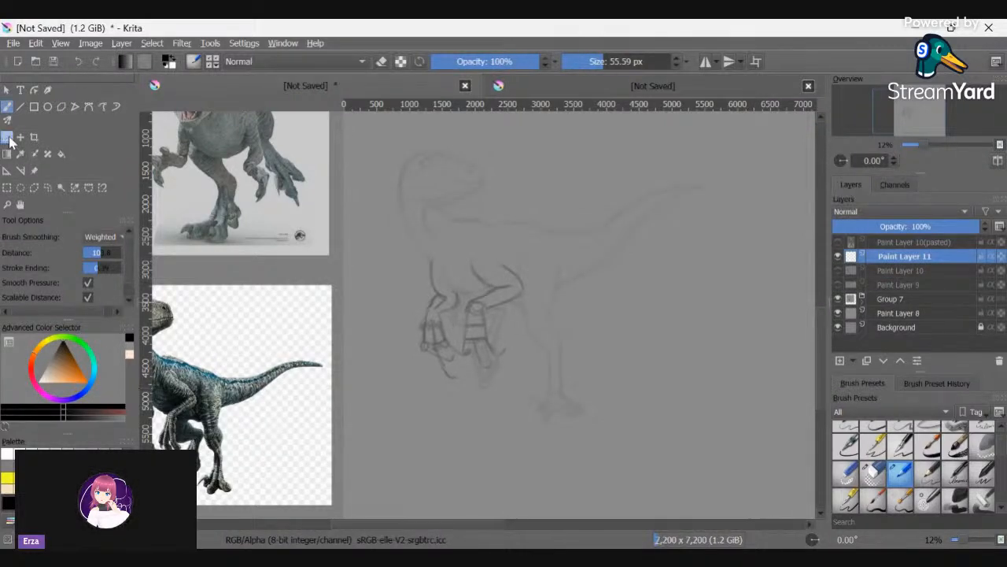
{"action": "left_click", "coordinate": [33, 171]}
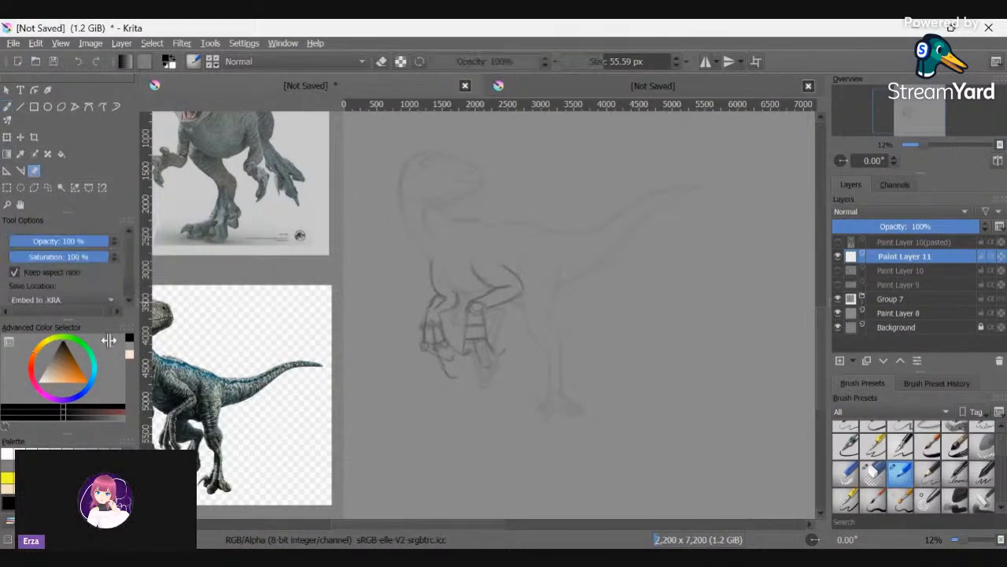
{"action": "left_click", "coordinate": [178, 389]}
{"action": "left_click_drag", "start_coordinate": [291, 400], "coordinate": [705, 293]}
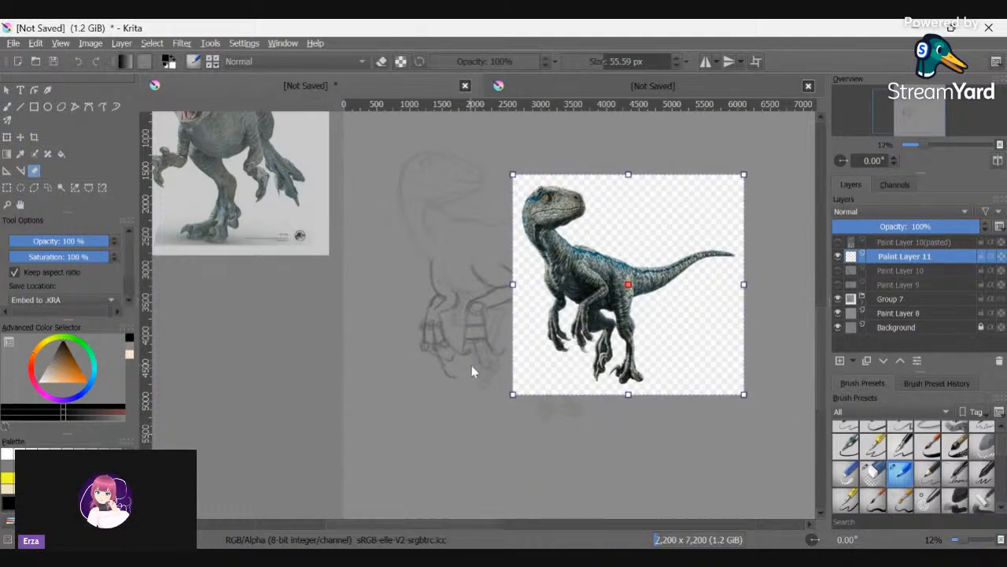
- Draw the near hand's construction on Paint Layer 11: the front edge, a wrist circle, and slanted lines across the palm and knuckles
{"action": "scroll", "coordinate": [473, 371], "scroll_direction": "up", "scroll_amount": 2}
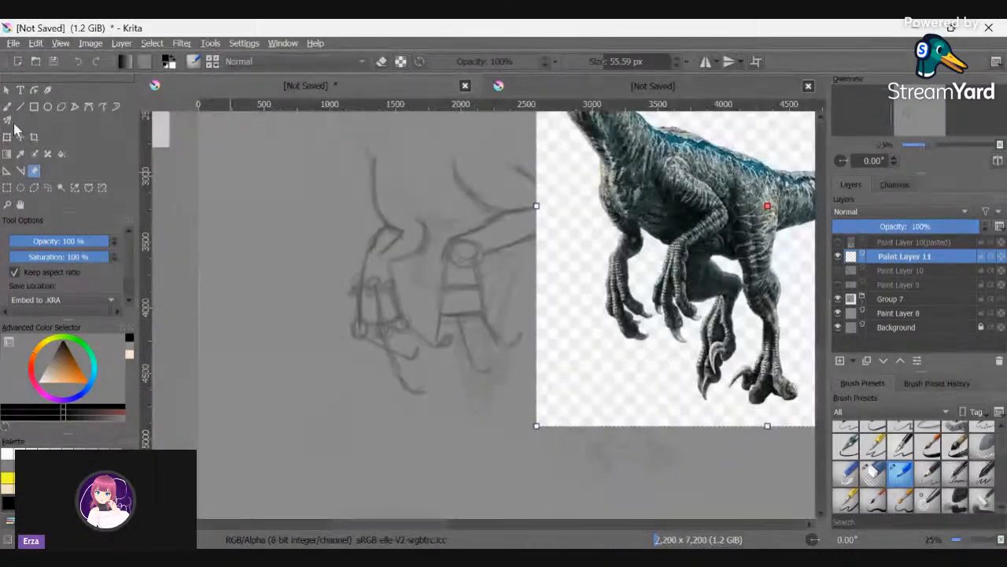
{"action": "left_click", "coordinate": [7, 106]}
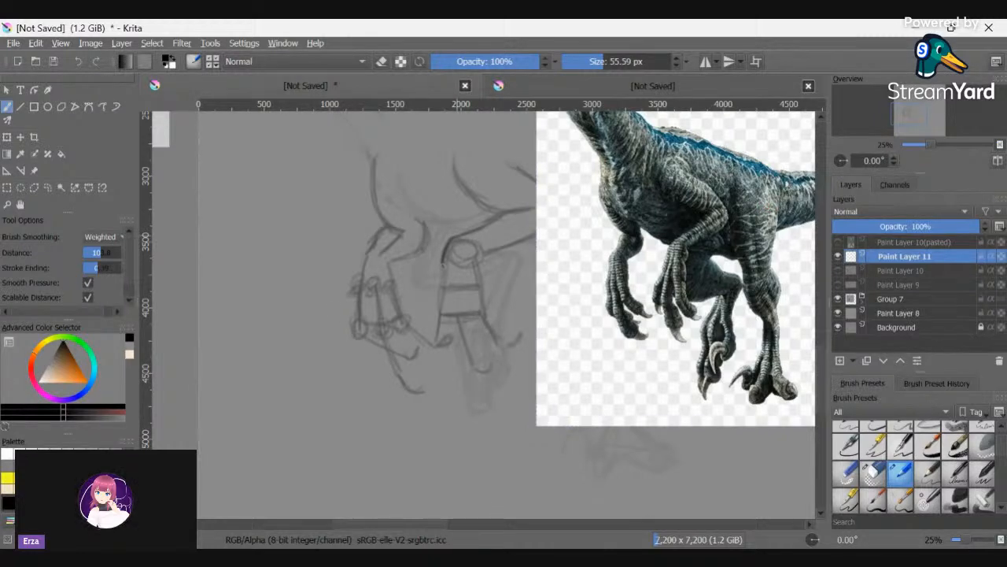
{"action": "left_click_drag", "start_coordinate": [442, 260], "coordinate": [432, 351]}
{"action": "left_click_drag", "start_coordinate": [435, 297], "coordinate": [432, 321]}
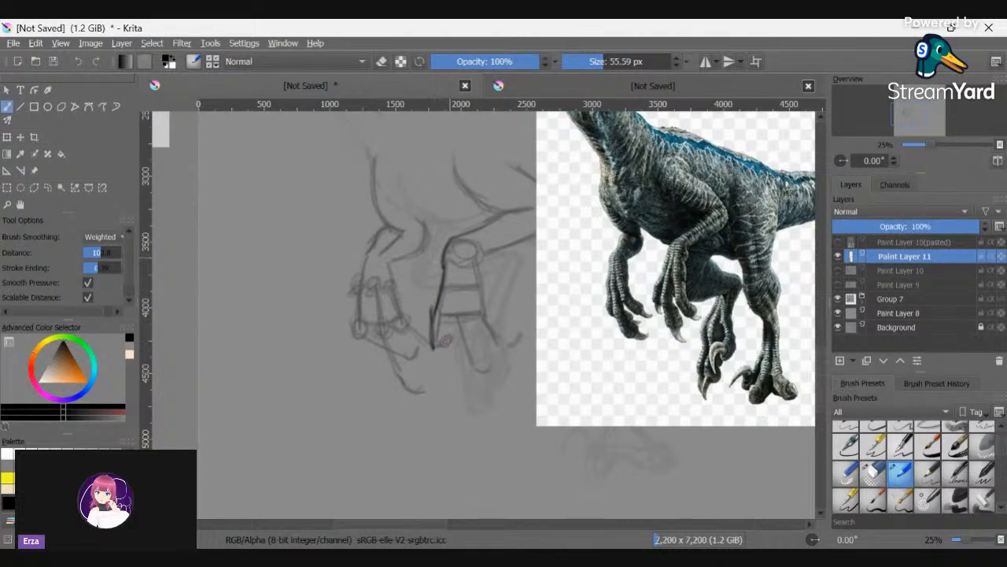
{"action": "mouse_move", "coordinate": [471, 241]}
{"action": "left_mouse_down"}
{"action": "mouse_move", "coordinate": [450, 261]}
{"action": "mouse_move", "coordinate": [480, 256]}
{"action": "mouse_move", "coordinate": [471, 265]}
{"action": "mouse_move", "coordinate": [449, 258]}
{"action": "left_mouse_up"}
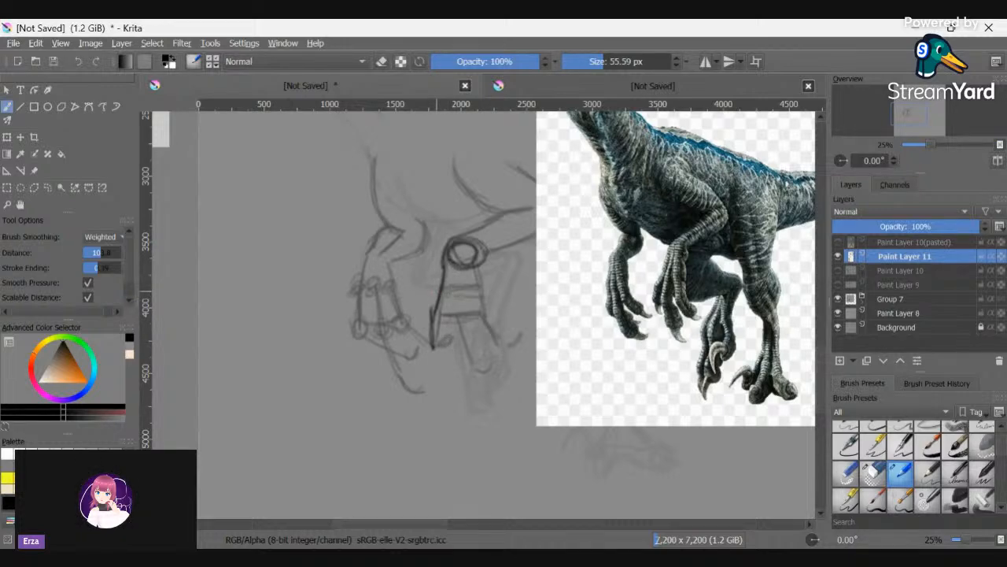
{"action": "mouse_move", "coordinate": [483, 296]}
{"action": "left_mouse_down"}
{"action": "mouse_move", "coordinate": [437, 295]}
{"action": "mouse_move", "coordinate": [485, 306]}
{"action": "mouse_move", "coordinate": [476, 299]}
{"action": "left_mouse_up"}
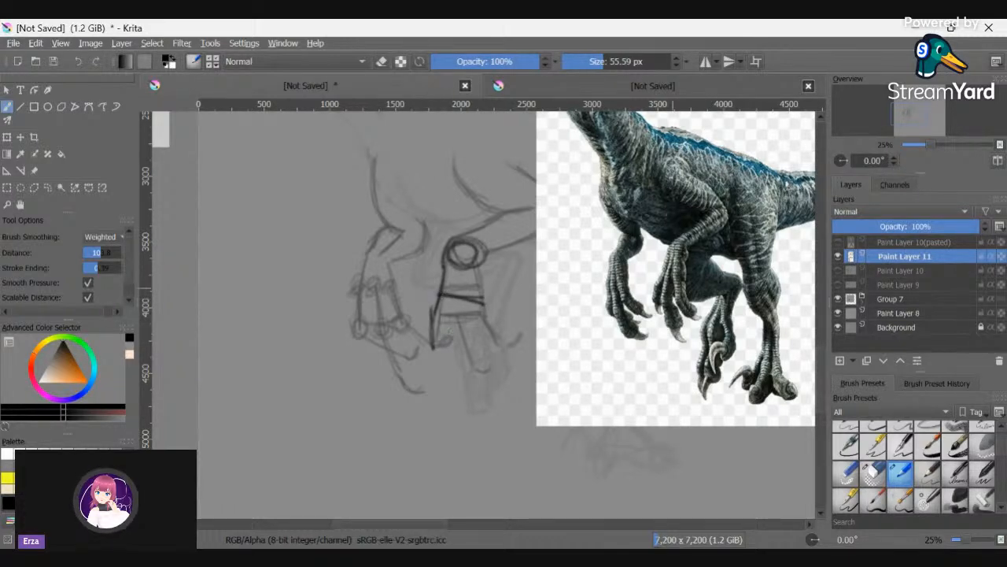
{"action": "left_click_drag", "start_coordinate": [431, 315], "coordinate": [494, 336]}
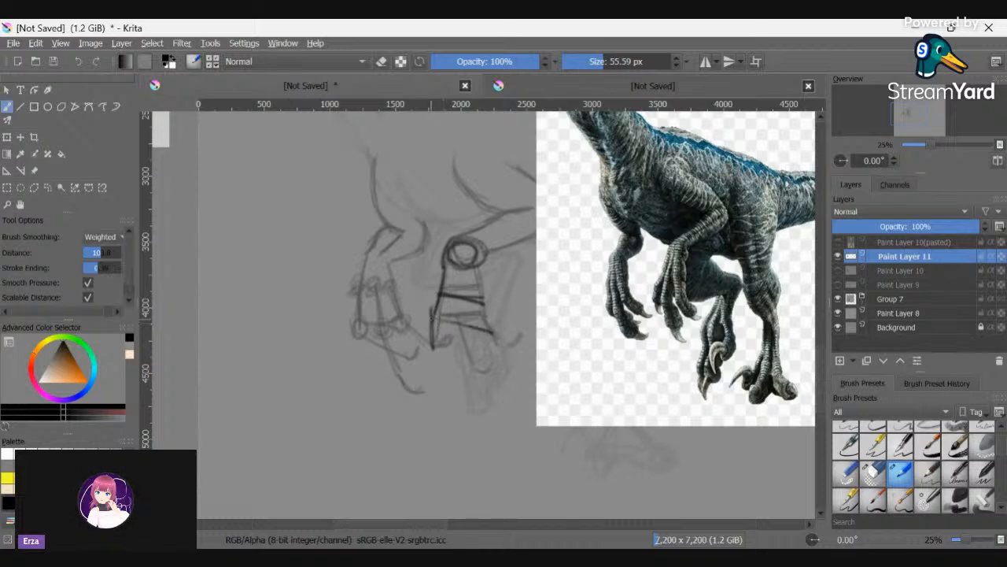
- Mark the near hand's knuckle joints and draw three finger guide lines ending in fingertip circles
{"action": "left_click", "coordinate": [463, 341]}
{"action": "left_click_drag", "start_coordinate": [432, 318], "coordinate": [490, 331]}
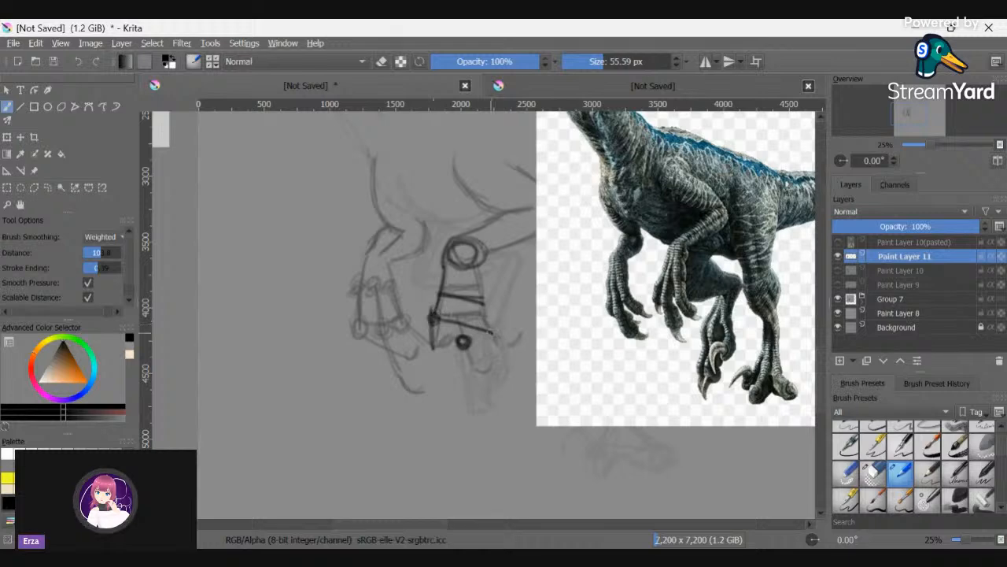
{"action": "left_click", "coordinate": [488, 331]}
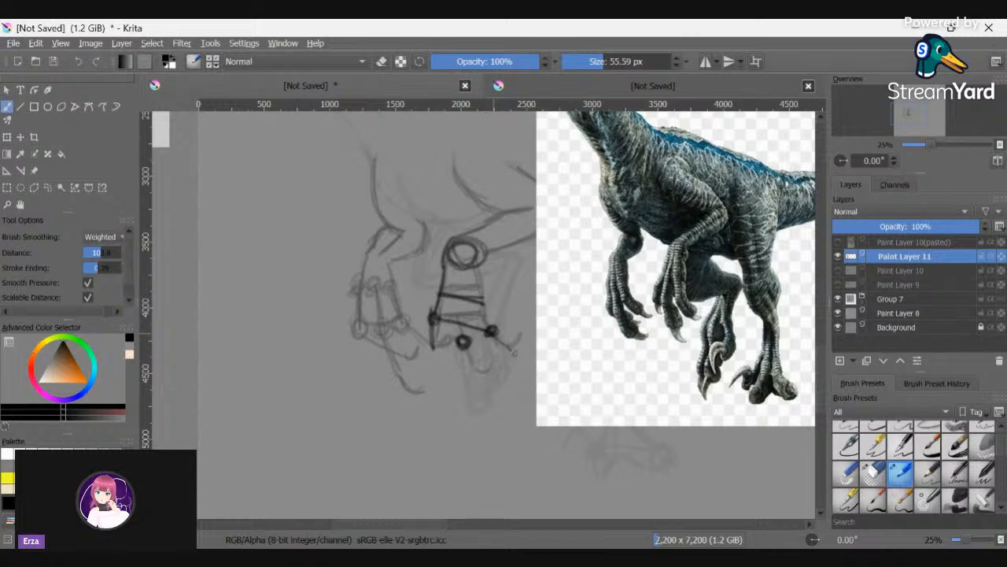
{"action": "mouse_move", "coordinate": [513, 354]}
{"action": "left_mouse_down"}
{"action": "mouse_move", "coordinate": [521, 341]}
{"action": "mouse_move", "coordinate": [510, 348]}
{"action": "mouse_move", "coordinate": [516, 361]}
{"action": "left_mouse_up"}
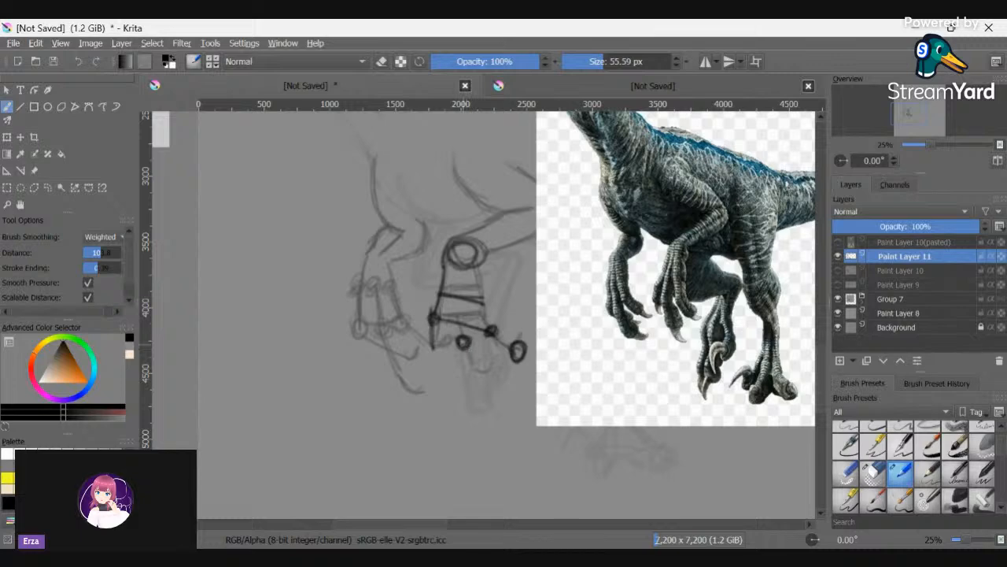
{"action": "mouse_move", "coordinate": [466, 346]}
{"action": "left_mouse_down"}
{"action": "mouse_move", "coordinate": [499, 382]}
{"action": "mouse_move", "coordinate": [470, 386]}
{"action": "mouse_move", "coordinate": [495, 379]}
{"action": "left_mouse_up"}
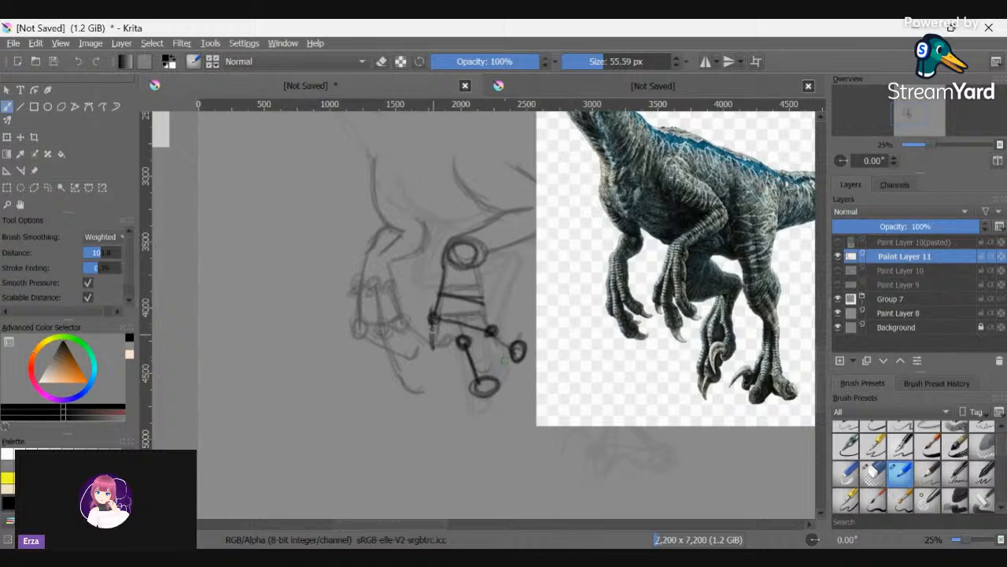
{"action": "left_click_drag", "start_coordinate": [432, 316], "coordinate": [434, 361]}
{"action": "mouse_move", "coordinate": [432, 319]}
{"action": "left_mouse_down"}
{"action": "mouse_move", "coordinate": [431, 363]}
{"action": "mouse_move", "coordinate": [450, 370]}
{"action": "mouse_move", "coordinate": [442, 355]}
{"action": "left_mouse_up"}
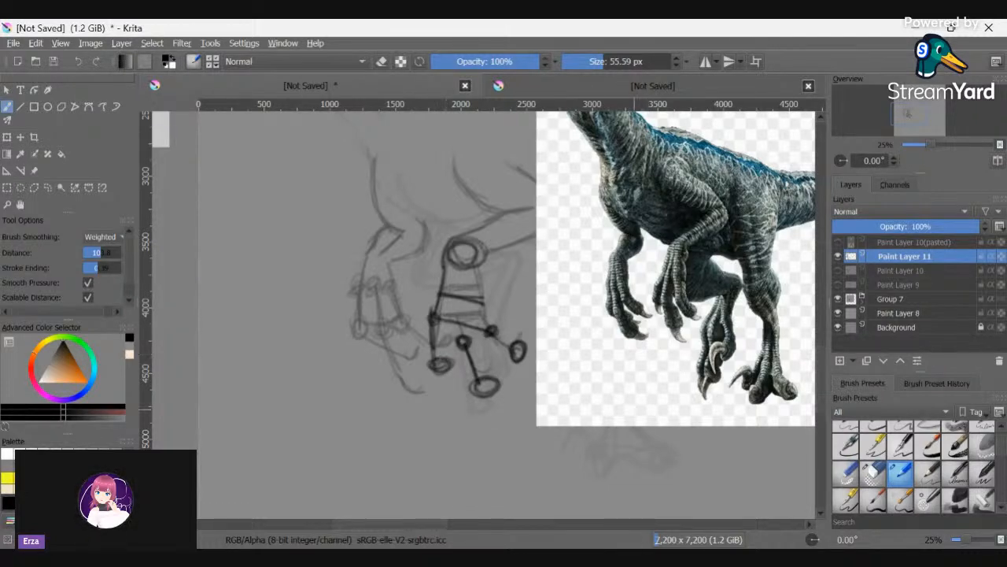
- Outline the near hand's three fingers with thick strokes around the joint guides and fingertip circles
{"action": "left_click_drag", "start_coordinate": [440, 281], "coordinate": [432, 338]}
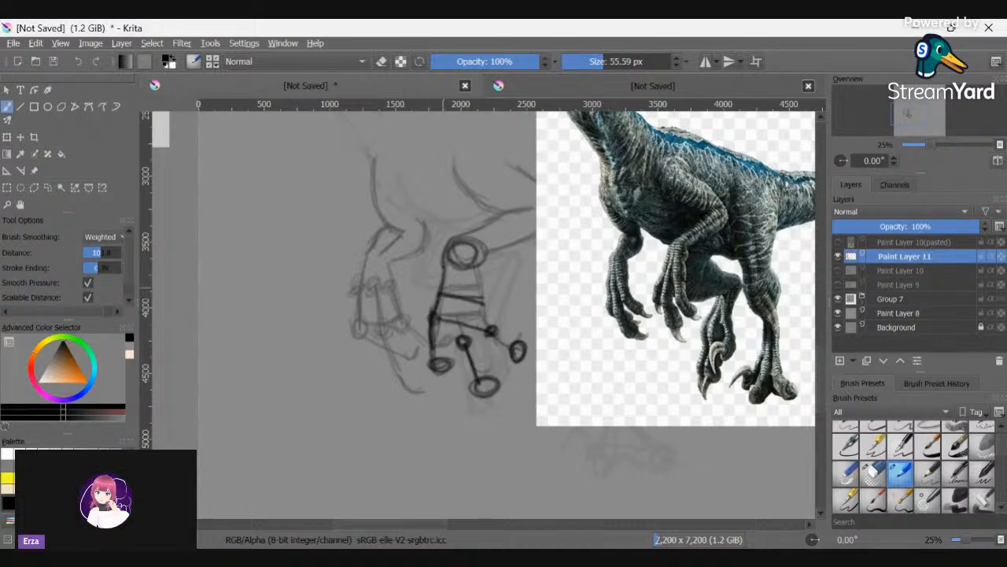
{"action": "mouse_move", "coordinate": [431, 315]}
{"action": "left_mouse_down"}
{"action": "mouse_move", "coordinate": [431, 377]}
{"action": "mouse_move", "coordinate": [437, 369]}
{"action": "left_mouse_up"}
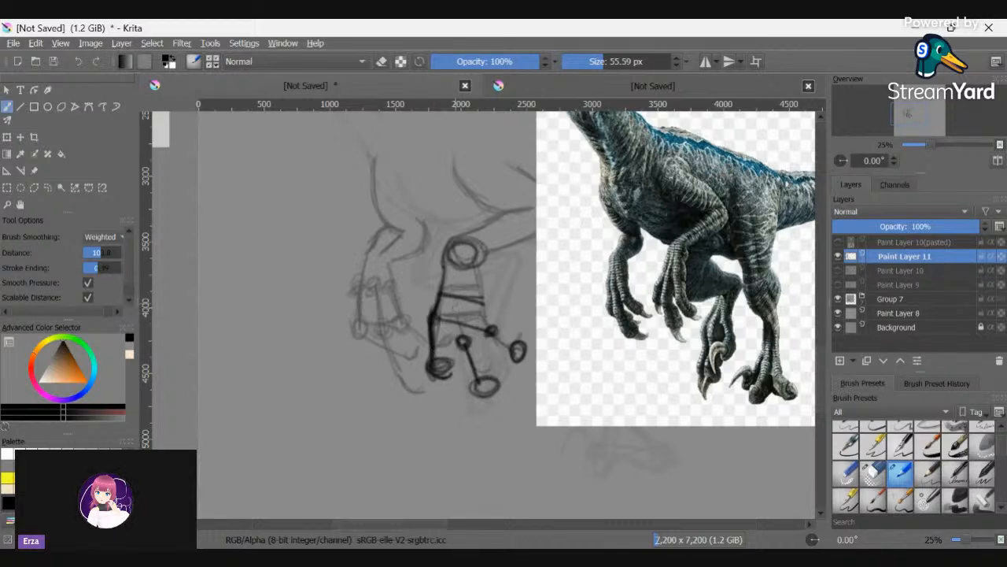
{"action": "mouse_move", "coordinate": [455, 304]}
{"action": "left_mouse_down"}
{"action": "mouse_move", "coordinate": [453, 343]}
{"action": "mouse_move", "coordinate": [474, 392]}
{"action": "left_mouse_up"}
{"action": "left_click_drag", "start_coordinate": [455, 354], "coordinate": [474, 395]}
{"action": "left_click_drag", "start_coordinate": [454, 344], "coordinate": [450, 294]}
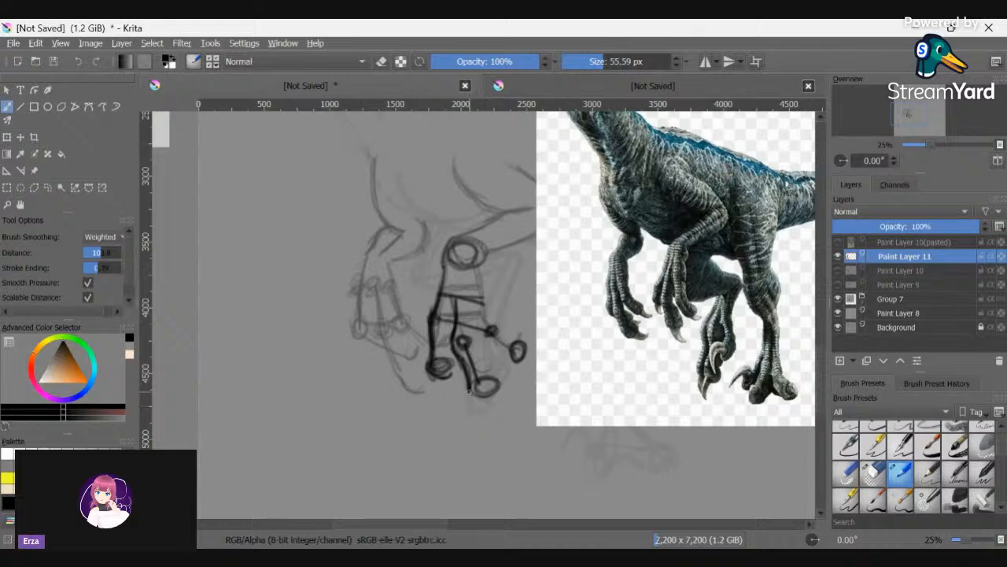
{"action": "mouse_move", "coordinate": [471, 391]}
{"action": "left_mouse_down"}
{"action": "mouse_move", "coordinate": [499, 387]}
{"action": "mouse_move", "coordinate": [496, 395]}
{"action": "mouse_move", "coordinate": [478, 345]}
{"action": "mouse_move", "coordinate": [497, 386]}
{"action": "left_mouse_up"}
{"action": "left_click_drag", "start_coordinate": [482, 350], "coordinate": [496, 376]}
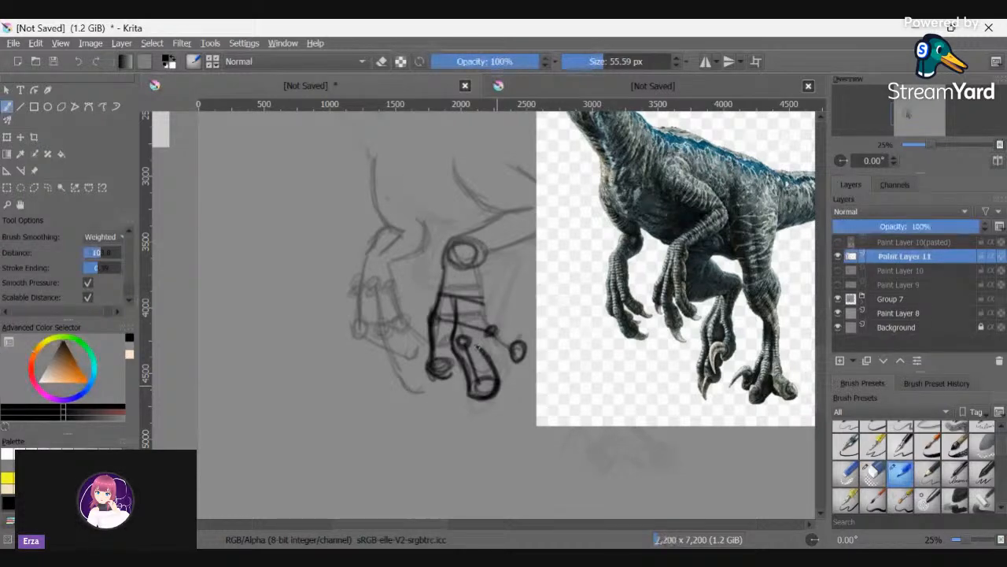
{"action": "mouse_move", "coordinate": [470, 304]}
{"action": "left_mouse_down"}
{"action": "mouse_move", "coordinate": [482, 347]}
{"action": "mouse_move", "coordinate": [481, 336]}
{"action": "mouse_move", "coordinate": [516, 363]}
{"action": "left_mouse_up"}
{"action": "mouse_move", "coordinate": [494, 323]}
{"action": "left_mouse_down"}
{"action": "mouse_move", "coordinate": [524, 342]}
{"action": "mouse_move", "coordinate": [494, 328]}
{"action": "mouse_move", "coordinate": [485, 304]}
{"action": "mouse_move", "coordinate": [501, 326]}
{"action": "left_mouse_up"}
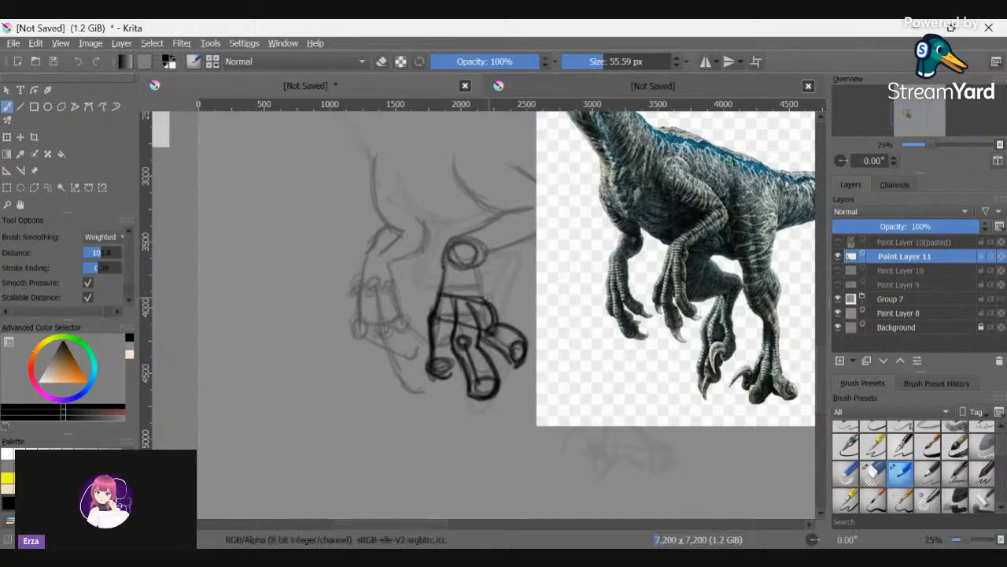
- Draw the near hand's back edge from the wrist to the rear finger, erasing the excess strokes and redrawing the contour
{"action": "left_click_drag", "start_coordinate": [480, 268], "coordinate": [497, 318]}
{"action": "mouse_move", "coordinate": [480, 284]}
{"action": "left_mouse_down"}
{"action": "mouse_move", "coordinate": [494, 308]}
{"action": "mouse_move", "coordinate": [492, 299]}
{"action": "left_mouse_up"}
{"action": "left_click_drag", "start_coordinate": [492, 307], "coordinate": [499, 324]}
{"action": "key", "text": "e"}
{"action": "left_click_drag", "start_coordinate": [496, 283], "coordinate": [482, 318]}
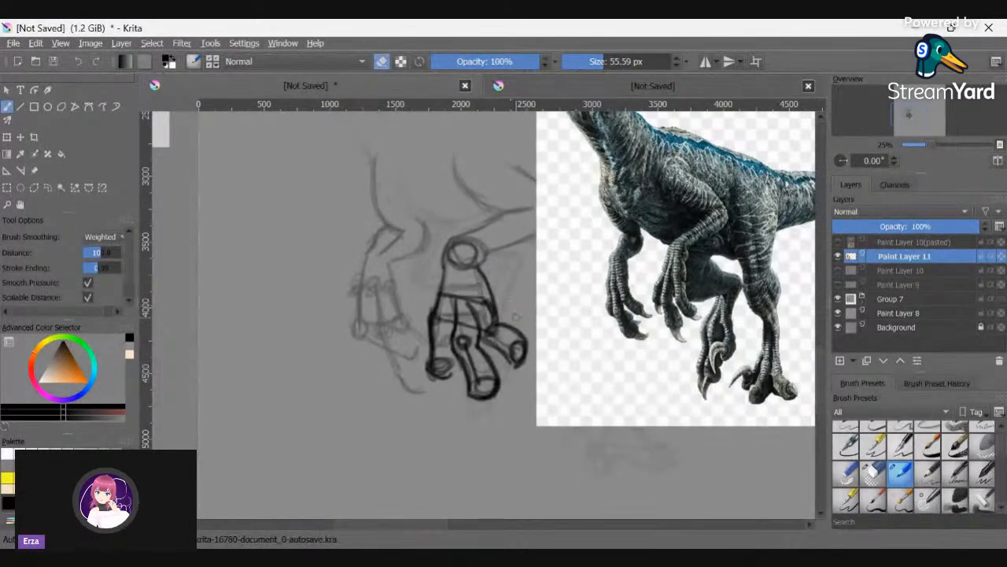
{"action": "mouse_move", "coordinate": [523, 346]}
{"action": "left_mouse_down"}
{"action": "mouse_move", "coordinate": [488, 307]}
{"action": "mouse_move", "coordinate": [485, 330]}
{"action": "mouse_move", "coordinate": [469, 302]}
{"action": "mouse_move", "coordinate": [516, 367]}
{"action": "mouse_move", "coordinate": [527, 364]}
{"action": "mouse_move", "coordinate": [496, 323]}
{"action": "mouse_move", "coordinate": [527, 347]}
{"action": "mouse_move", "coordinate": [520, 366]}
{"action": "left_mouse_up"}
{"action": "key", "text": "e"}
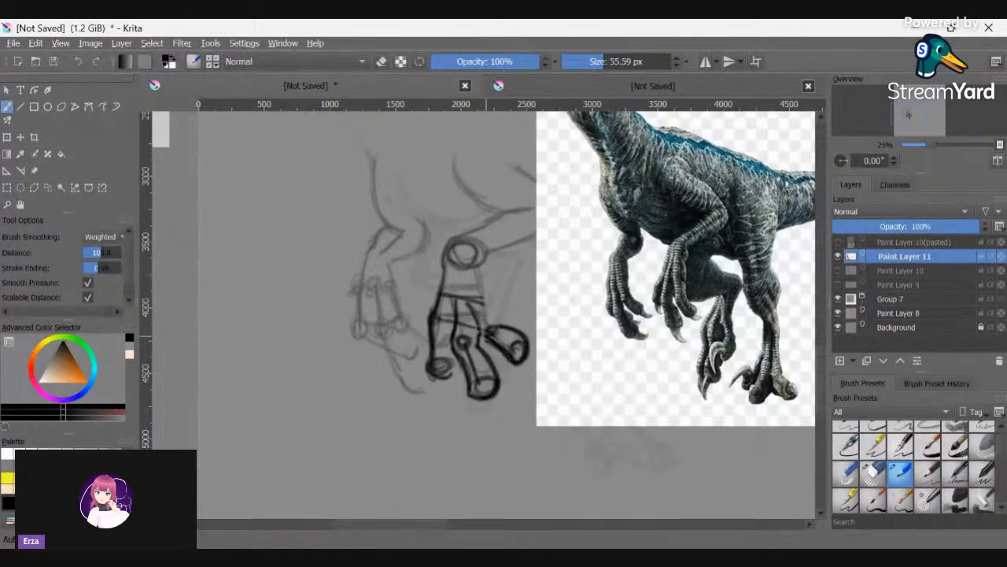
{"action": "mouse_move", "coordinate": [499, 328]}
{"action": "left_mouse_down"}
{"action": "mouse_move", "coordinate": [484, 287]}
{"action": "mouse_move", "coordinate": [494, 327]}
{"action": "mouse_move", "coordinate": [478, 268]}
{"action": "mouse_move", "coordinate": [482, 285]}
{"action": "mouse_move", "coordinate": [483, 257]}
{"action": "left_mouse_up"}
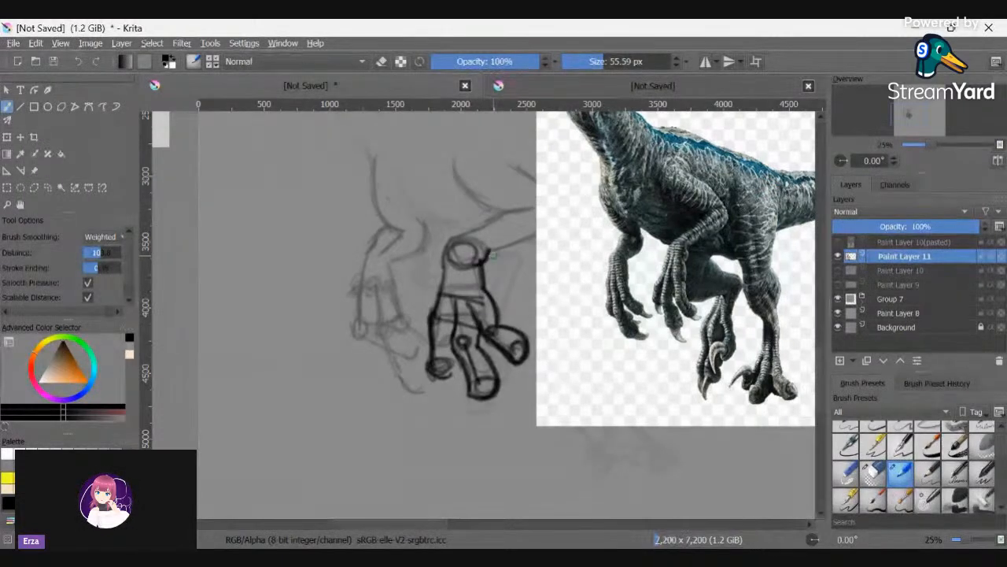
- Draw pointed, curved claws on the near hand's three fingertips and add hatched shading along its fingers and knuckles
{"action": "left_click_drag", "start_coordinate": [454, 240], "coordinate": [446, 271]}
{"action": "mouse_move", "coordinate": [442, 362]}
{"action": "left_mouse_down"}
{"action": "mouse_move", "coordinate": [460, 375]}
{"action": "mouse_move", "coordinate": [444, 369]}
{"action": "mouse_move", "coordinate": [439, 397]}
{"action": "mouse_move", "coordinate": [450, 398]}
{"action": "mouse_move", "coordinate": [446, 377]}
{"action": "mouse_move", "coordinate": [447, 393]}
{"action": "mouse_move", "coordinate": [434, 376]}
{"action": "left_mouse_up"}
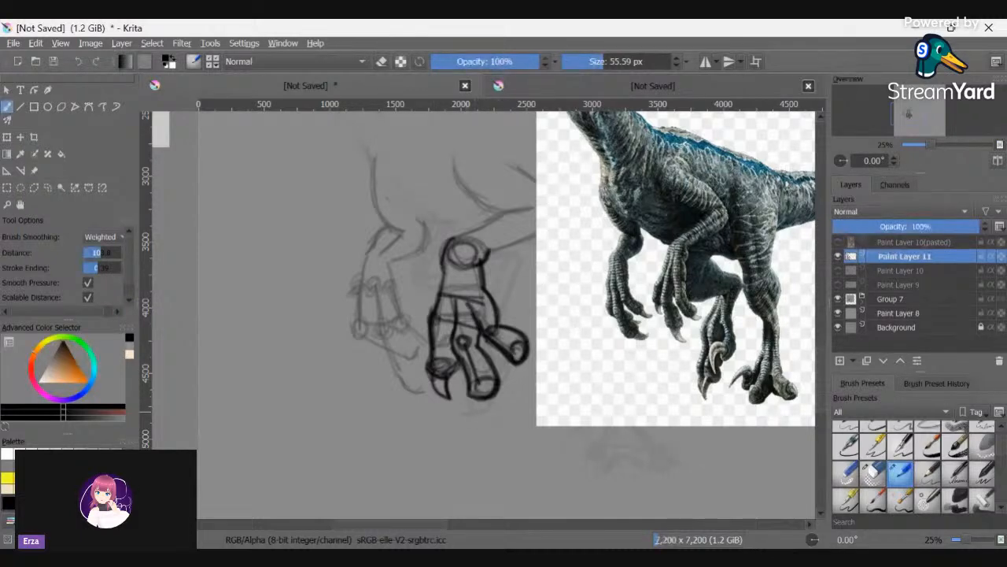
{"action": "left_click_drag", "start_coordinate": [474, 400], "coordinate": [500, 422]}
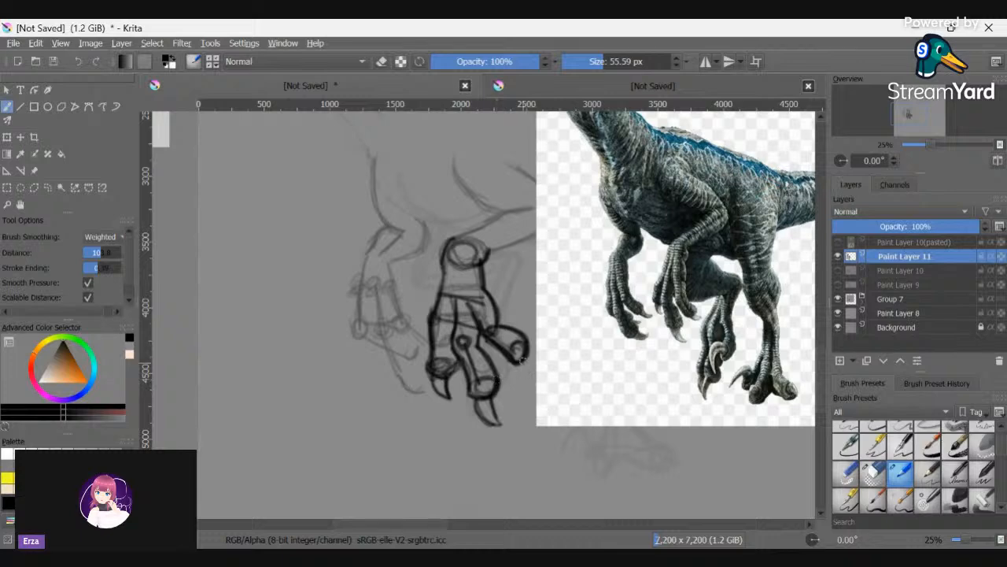
{"action": "left_click_drag", "start_coordinate": [520, 358], "coordinate": [537, 368]}
{"action": "left_click_drag", "start_coordinate": [445, 332], "coordinate": [455, 376]}
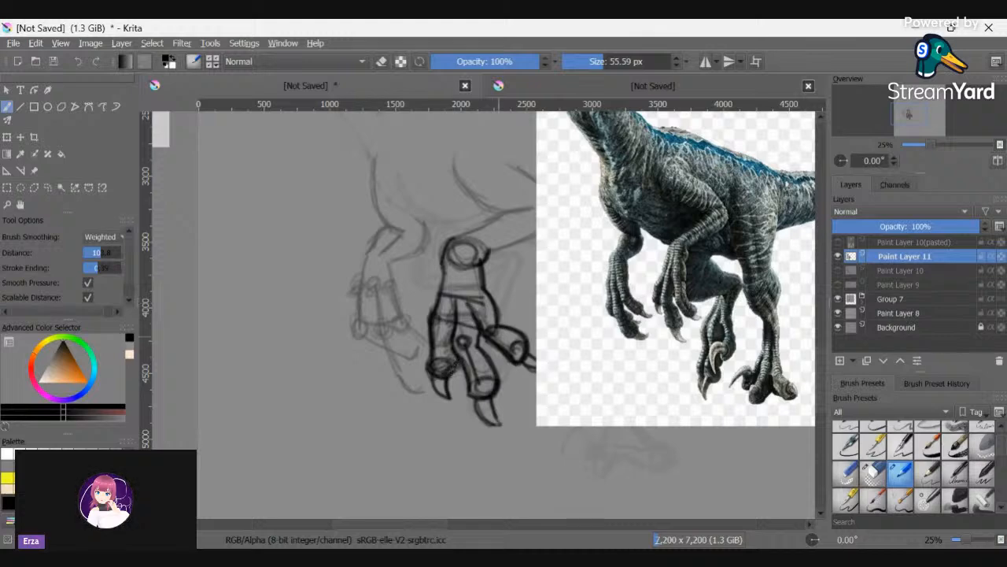
{"action": "mouse_move", "coordinate": [464, 301]}
{"action": "left_mouse_down"}
{"action": "mouse_move", "coordinate": [495, 378]}
{"action": "mouse_move", "coordinate": [480, 398]}
{"action": "left_mouse_up"}
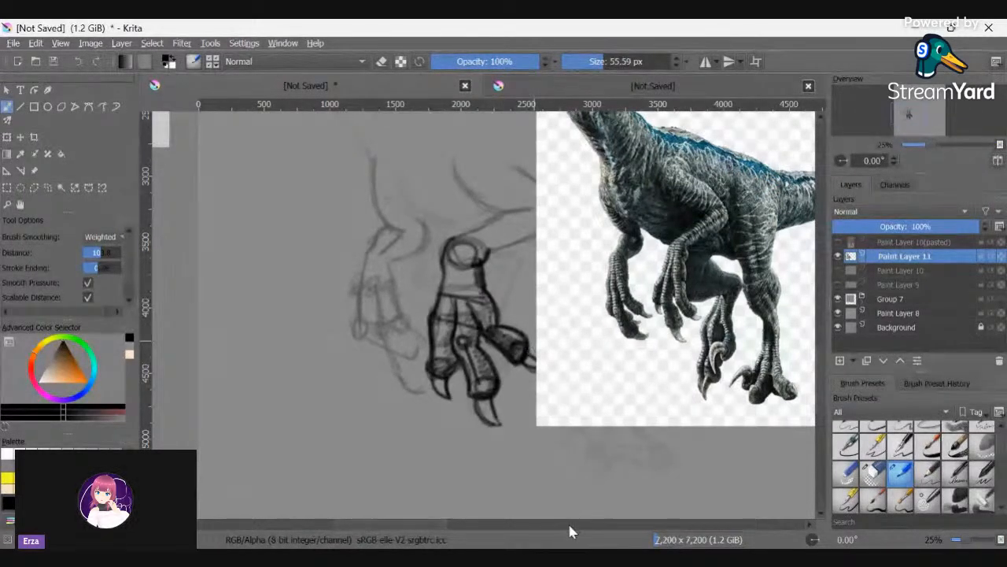
- Draw the far hand's front contour from the wrist to the front fingertip and the front edge of the middle finger
{"action": "mouse_move", "coordinate": [376, 230]}
{"action": "left_mouse_down"}
{"action": "mouse_move", "coordinate": [356, 327]}
{"action": "mouse_move", "coordinate": [389, 355]}
{"action": "left_mouse_up"}
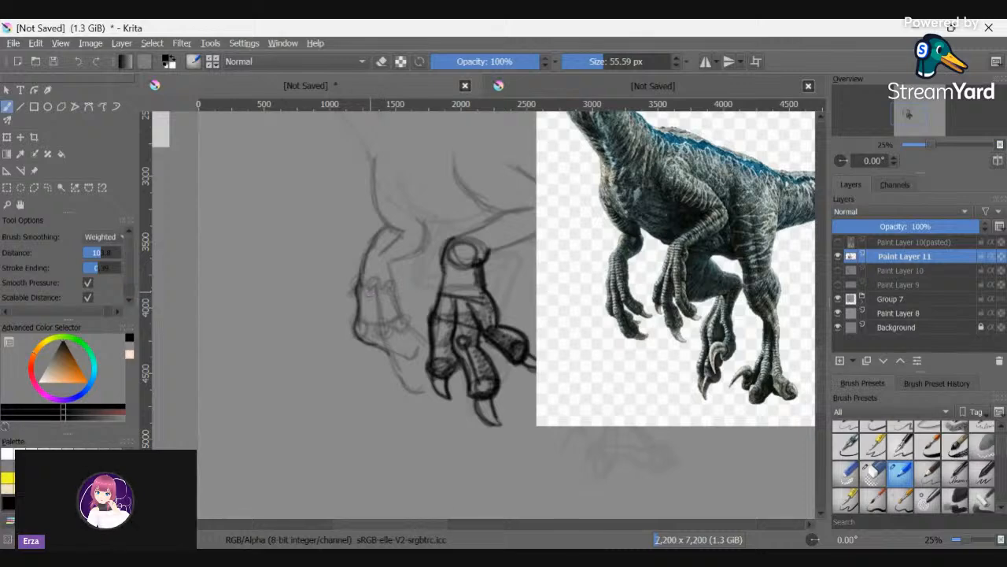
{"action": "mouse_move", "coordinate": [373, 293]}
{"action": "left_mouse_down"}
{"action": "mouse_move", "coordinate": [369, 323]}
{"action": "mouse_move", "coordinate": [405, 392]}
{"action": "left_mouse_up"}
{"action": "left_click_drag", "start_coordinate": [403, 383], "coordinate": [412, 389]}
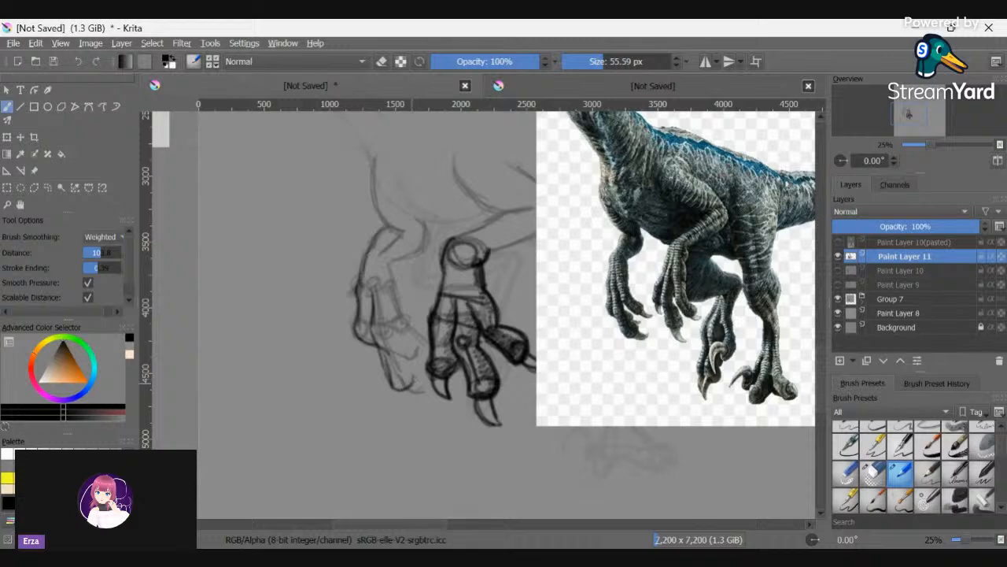
- Complete the far hand's middle finger, outline its rear finger, and add the claws at the fingertips
{"action": "left_click_drag", "start_coordinate": [396, 345], "coordinate": [413, 384]}
{"action": "left_click_drag", "start_coordinate": [392, 325], "coordinate": [399, 345]}
{"action": "left_click_drag", "start_coordinate": [386, 310], "coordinate": [395, 338]}
{"action": "left_click_drag", "start_coordinate": [386, 316], "coordinate": [394, 327]}
{"action": "mouse_move", "coordinate": [379, 291]}
{"action": "left_mouse_down"}
{"action": "mouse_move", "coordinate": [398, 335]}
{"action": "mouse_move", "coordinate": [426, 357]}
{"action": "mouse_move", "coordinate": [401, 339]}
{"action": "left_mouse_up"}
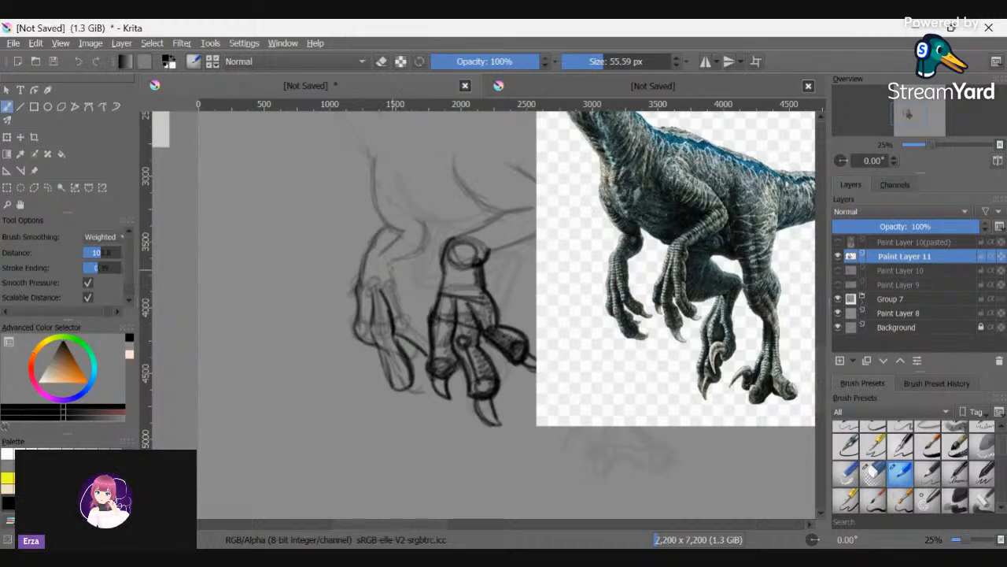
{"action": "mouse_move", "coordinate": [396, 272]}
{"action": "left_mouse_down"}
{"action": "mouse_move", "coordinate": [411, 319]}
{"action": "mouse_move", "coordinate": [432, 331]}
{"action": "left_mouse_up"}
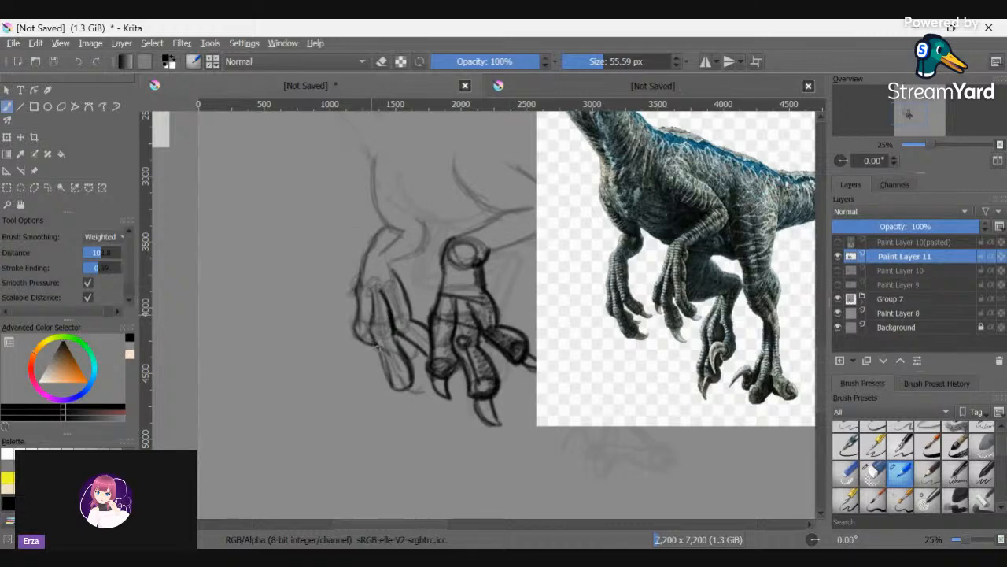
{"action": "mouse_move", "coordinate": [376, 346]}
{"action": "left_mouse_down"}
{"action": "mouse_move", "coordinate": [394, 386]}
{"action": "mouse_move", "coordinate": [407, 384]}
{"action": "mouse_move", "coordinate": [404, 357]}
{"action": "mouse_move", "coordinate": [399, 387]}
{"action": "mouse_move", "coordinate": [426, 400]}
{"action": "left_mouse_up"}
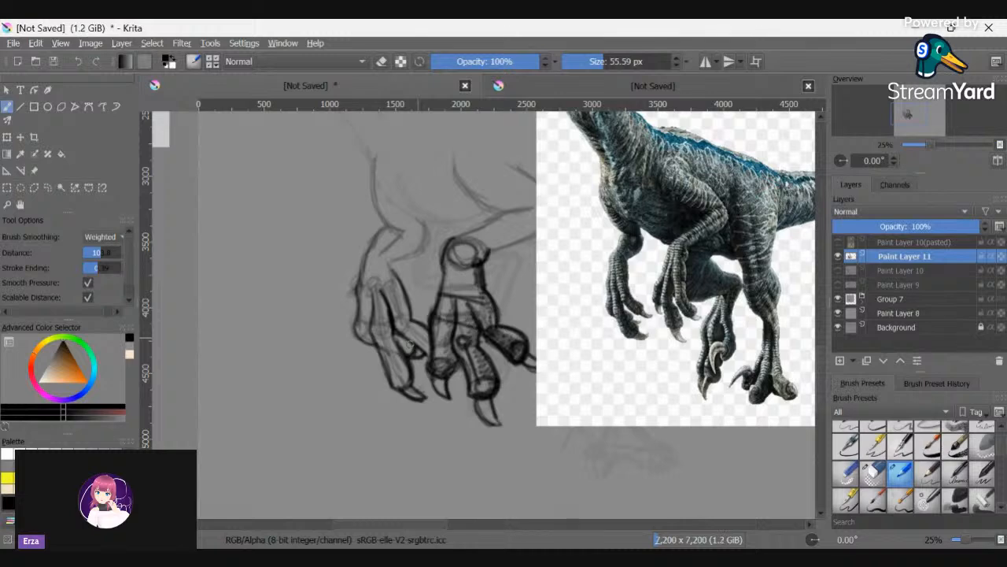
- Move the raptor reference image off the sketch into the empty area beside the canvas, next to its tail-less side
{"action": "scroll", "coordinate": [437, 409], "scroll_direction": "down", "scroll_amount": 3}
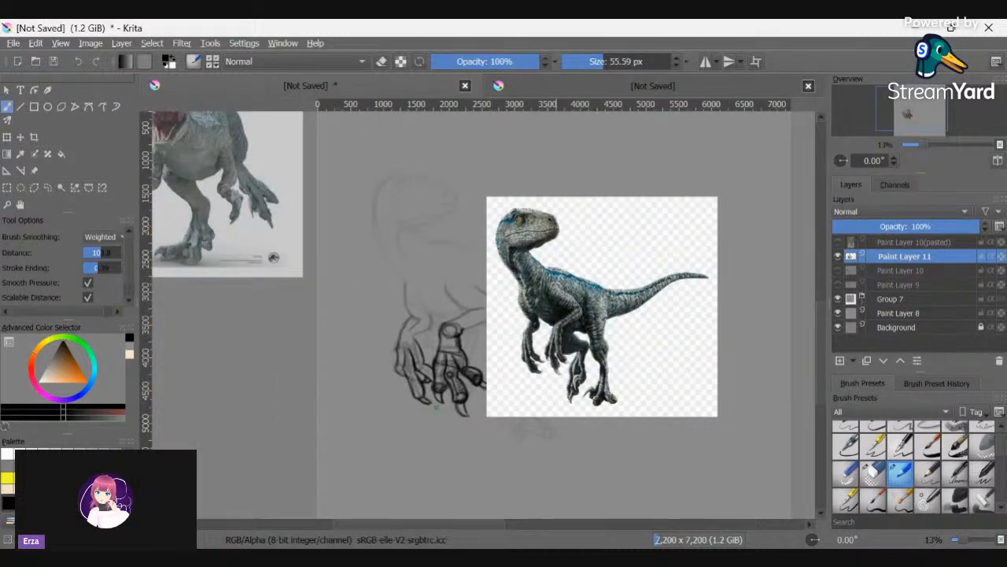
{"action": "left_click", "coordinate": [35, 172]}
{"action": "left_click_drag", "start_coordinate": [633, 309], "coordinate": [242, 259]}
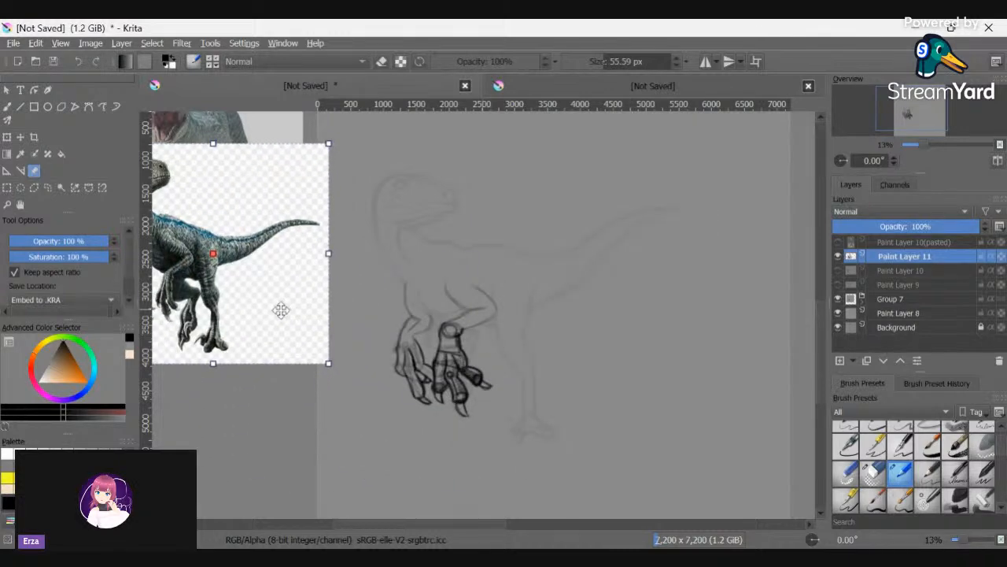
{"action": "left_click_drag", "start_coordinate": [281, 308], "coordinate": [259, 319]}
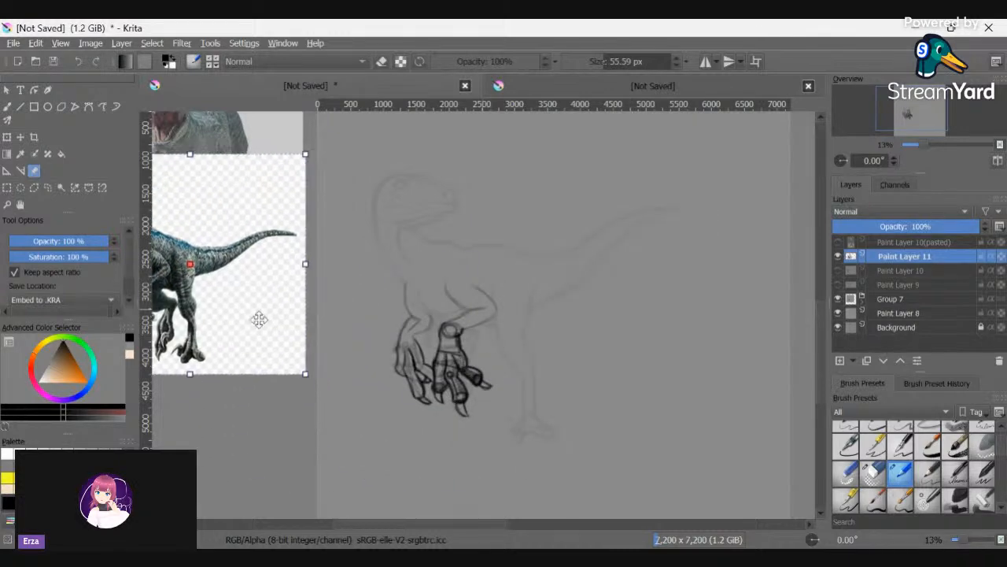
- Show Paint Layer 10 at 100% opacity, show Paint Layer 9, and make Paint Layer 11 the active layer
{"action": "left_click", "coordinate": [839, 271]}
{"action": "left_click", "coordinate": [903, 271]}
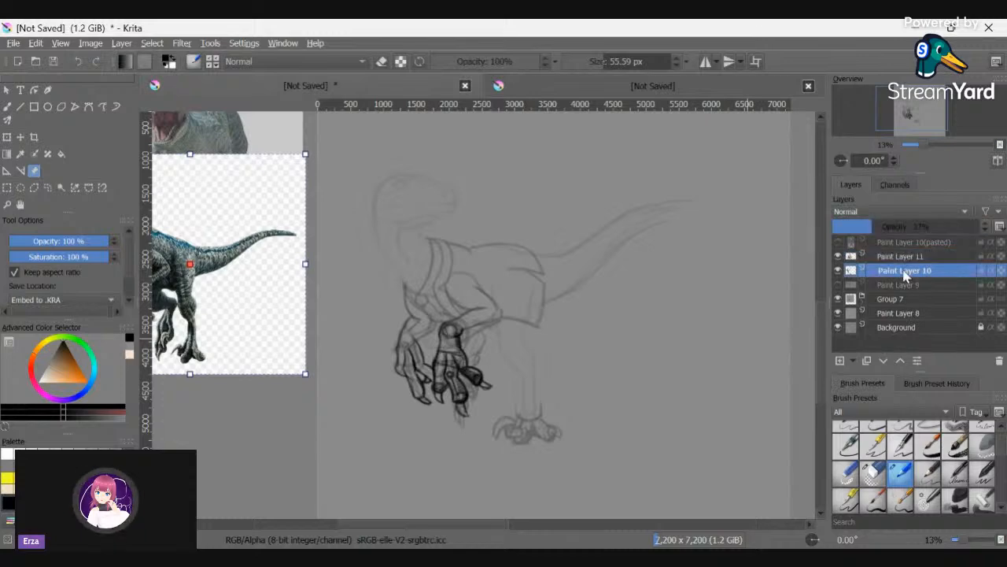
{"action": "left_click_drag", "start_coordinate": [898, 226], "coordinate": [983, 227]}
{"action": "left_click", "coordinate": [875, 285]}
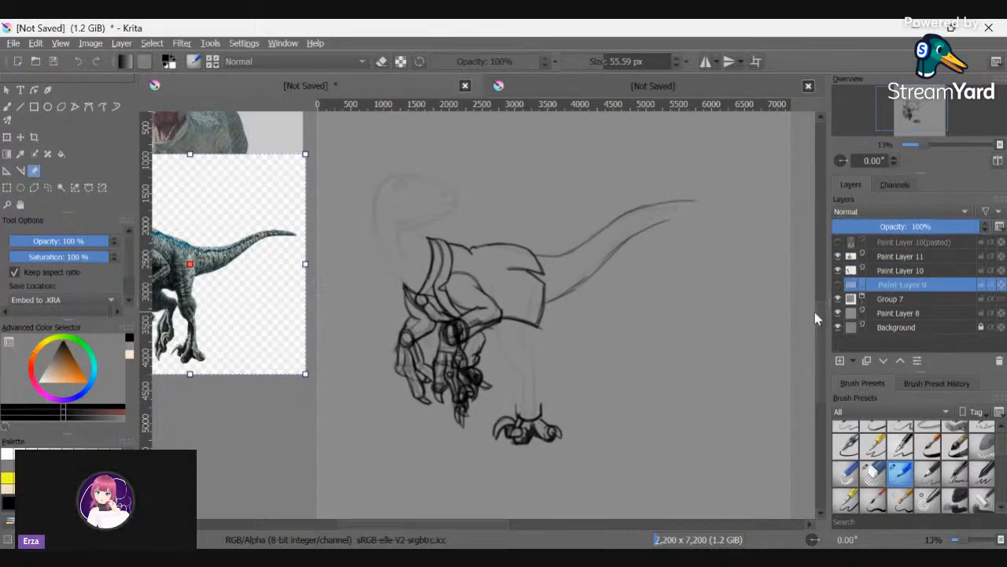
{"action": "left_click", "coordinate": [837, 286]}
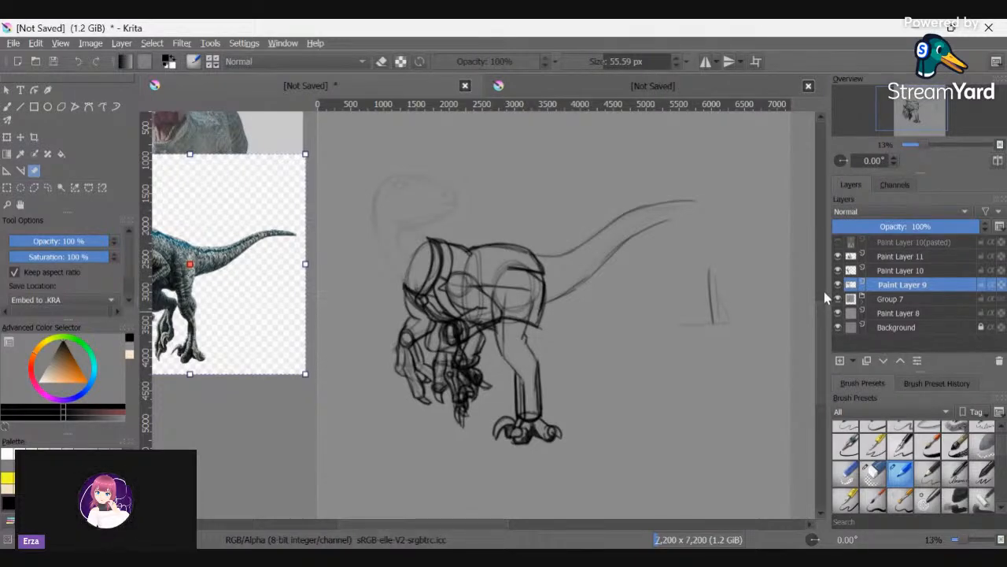
{"action": "left_click", "coordinate": [881, 258]}
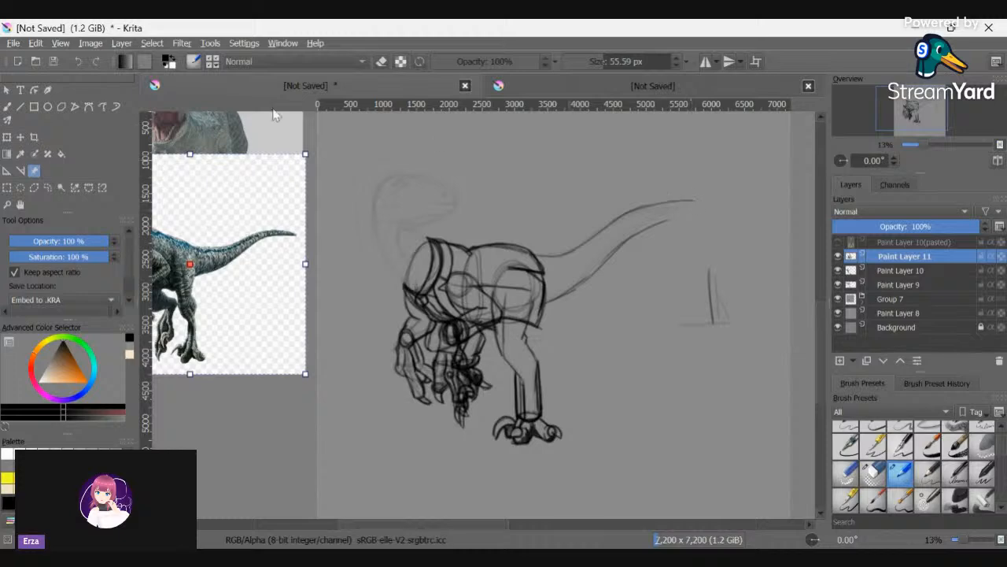
- Extend the tail's upper and lower outlines with the brush so they meet in a pointed tip
{"action": "key", "text": "b"}
{"action": "left_click_drag", "start_coordinate": [738, 212], "coordinate": [673, 201]}
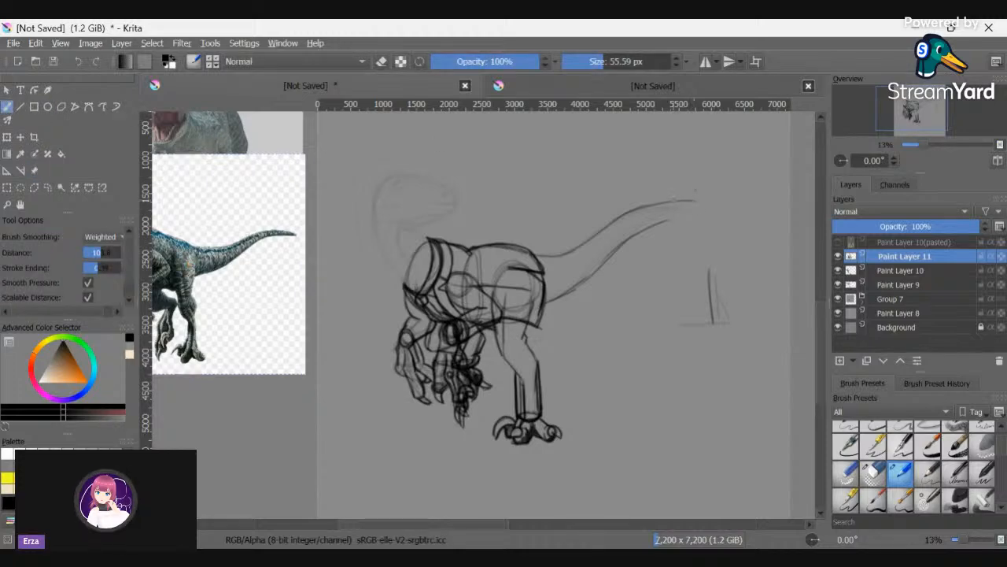
{"action": "mouse_move", "coordinate": [740, 214]}
{"action": "left_mouse_down"}
{"action": "mouse_move", "coordinate": [661, 225]}
{"action": "mouse_move", "coordinate": [743, 214]}
{"action": "left_mouse_up"}
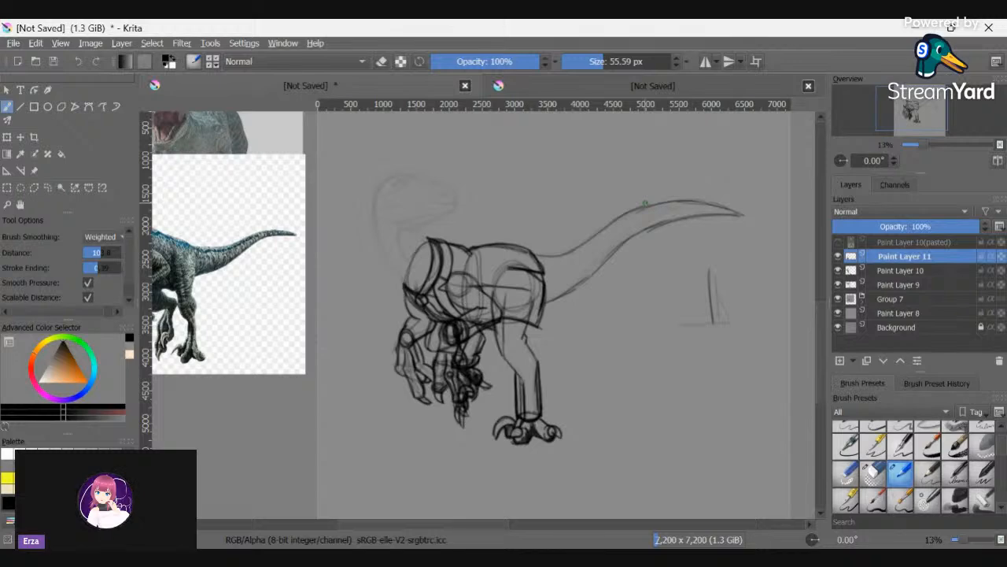
{"action": "left_click", "coordinate": [500, 525]}
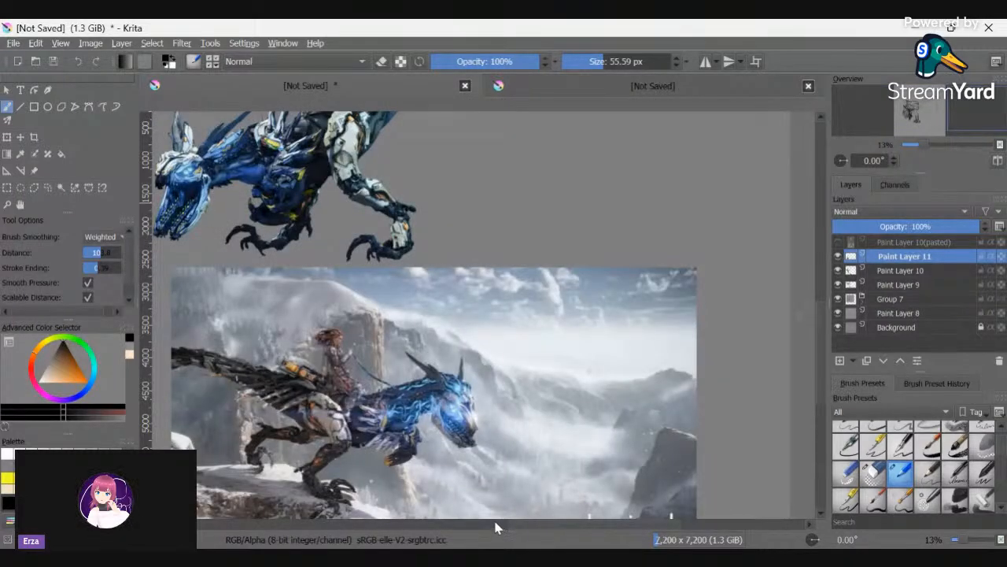
{"action": "left_click", "coordinate": [466, 521]}
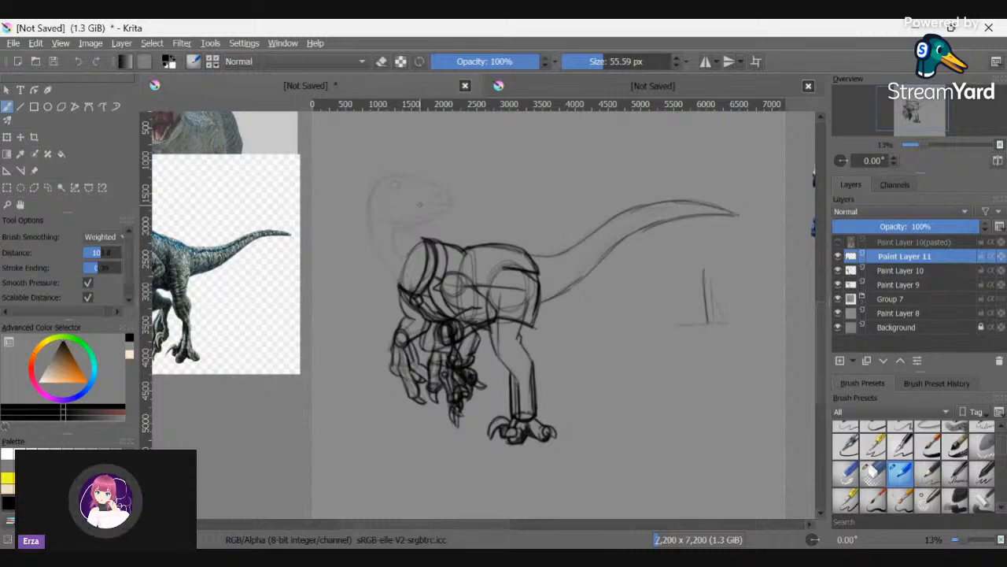
- Mirror the canvas view horizontally and check the whole raptor sketch in the flipped view
{"action": "scroll", "coordinate": [418, 206], "scroll_direction": "up", "scroll_amount": 2}
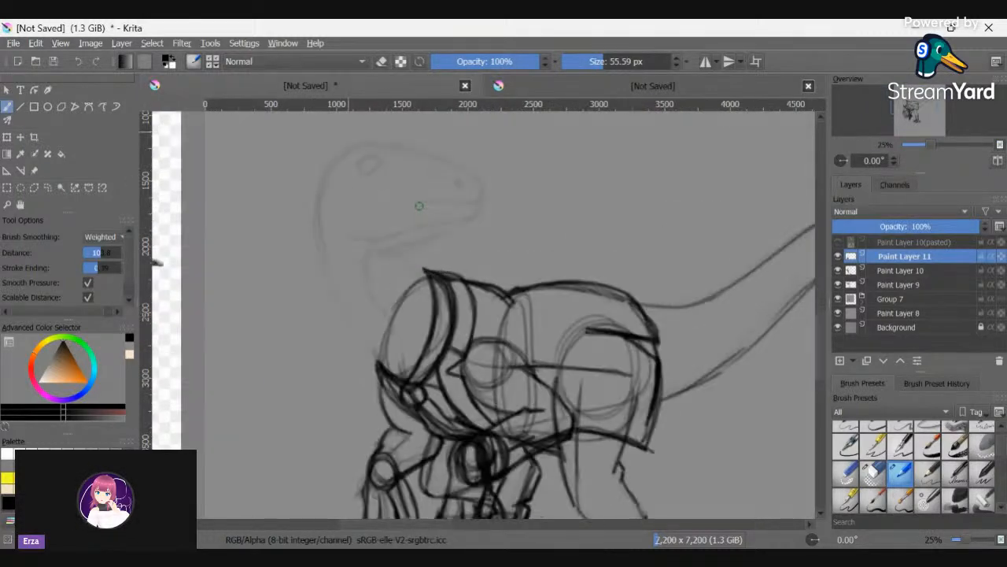
{"action": "scroll", "coordinate": [419, 206], "scroll_direction": "up", "scroll_amount": 1}
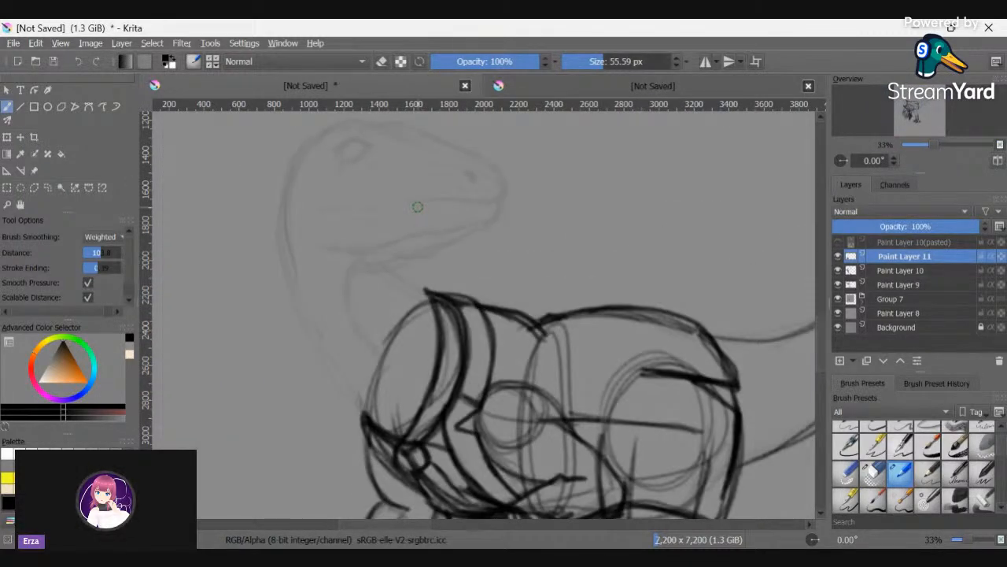
{"action": "scroll", "coordinate": [819, 329], "scroll_direction": "up", "scroll_amount": 4}
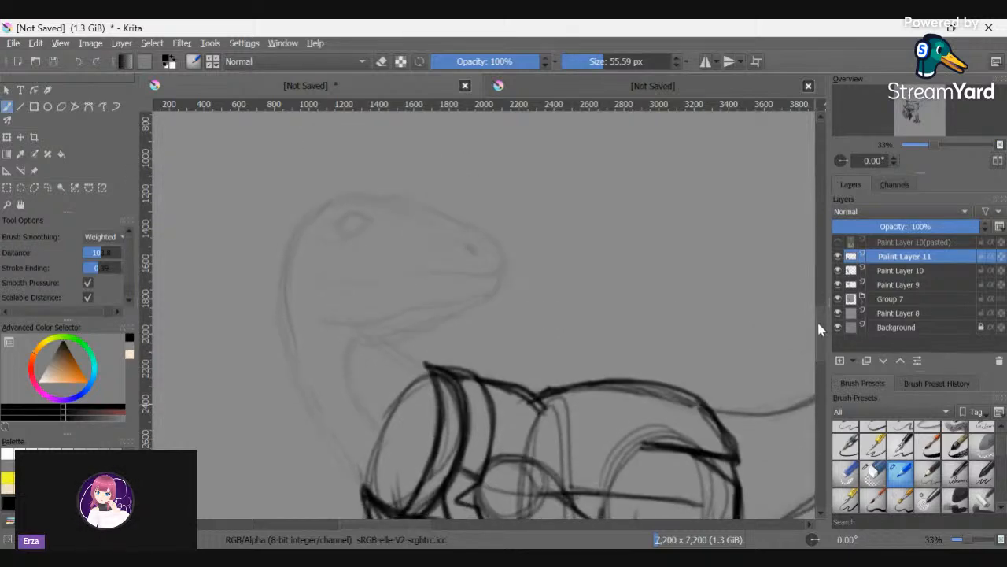
{"action": "right_click", "coordinate": [476, 374]}
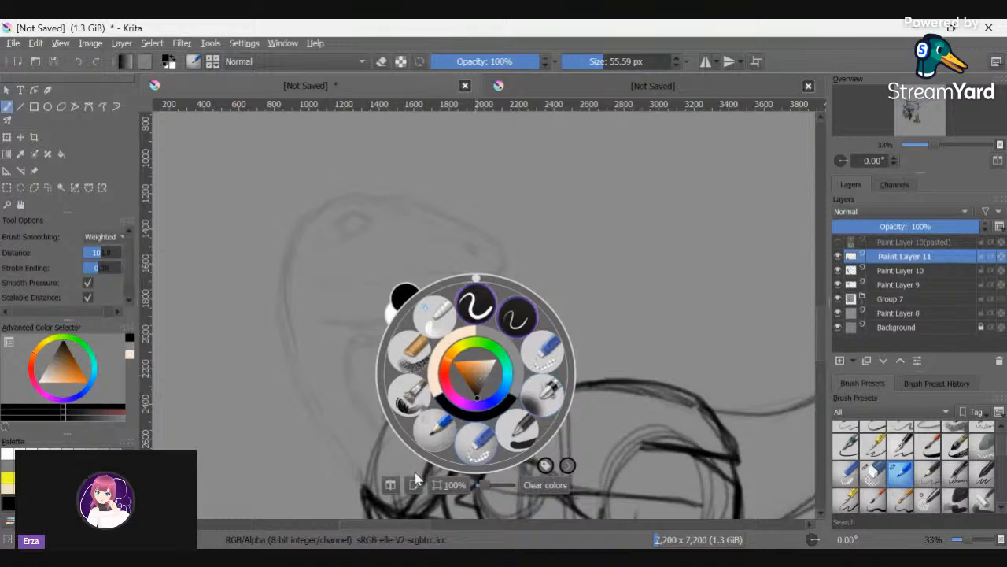
{"action": "left_click", "coordinate": [386, 480]}
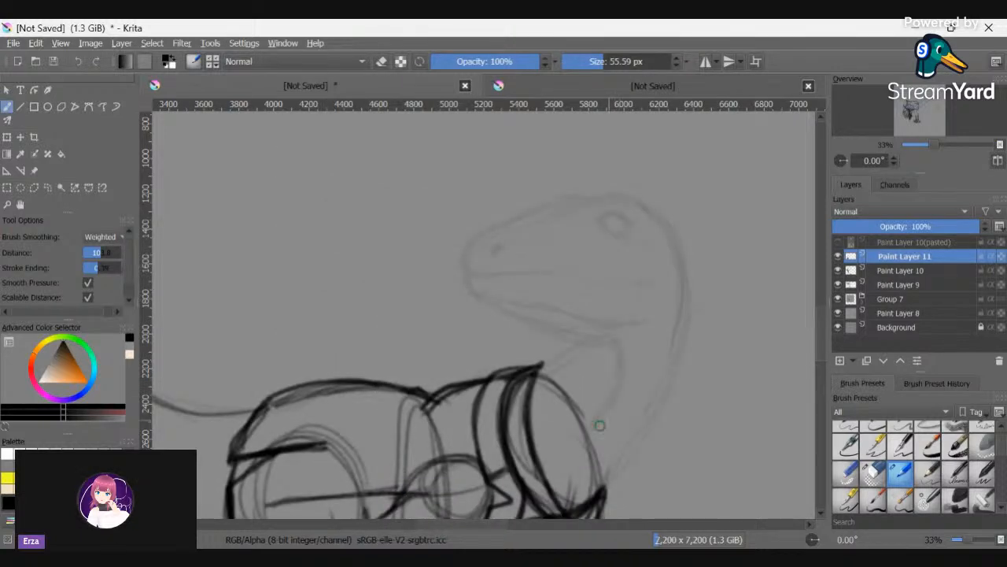
{"action": "scroll", "coordinate": [608, 420], "scroll_direction": "down", "scroll_amount": 4}
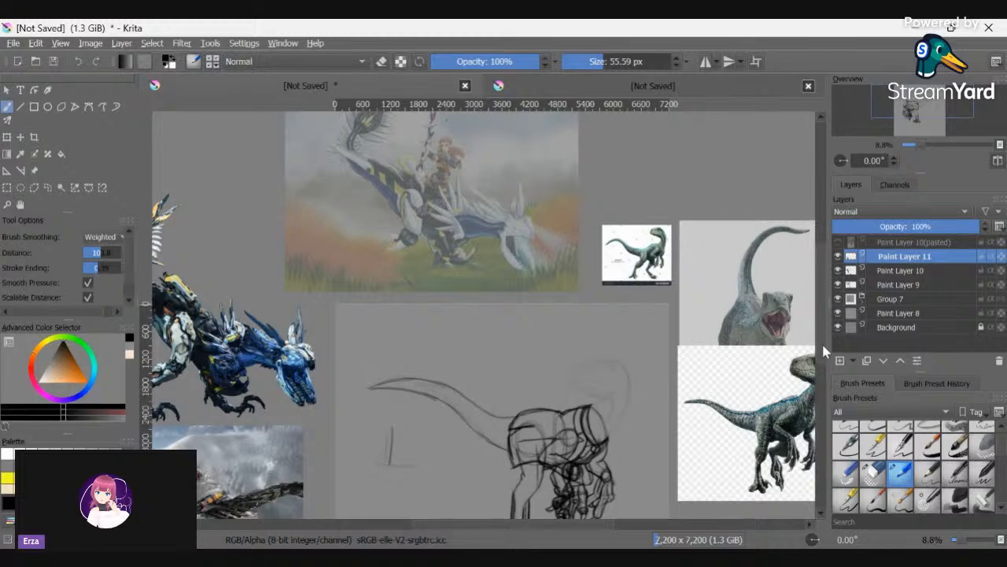
{"action": "scroll", "coordinate": [818, 352], "scroll_direction": "down", "scroll_amount": 3}
{"action": "right_click", "coordinate": [597, 250]}
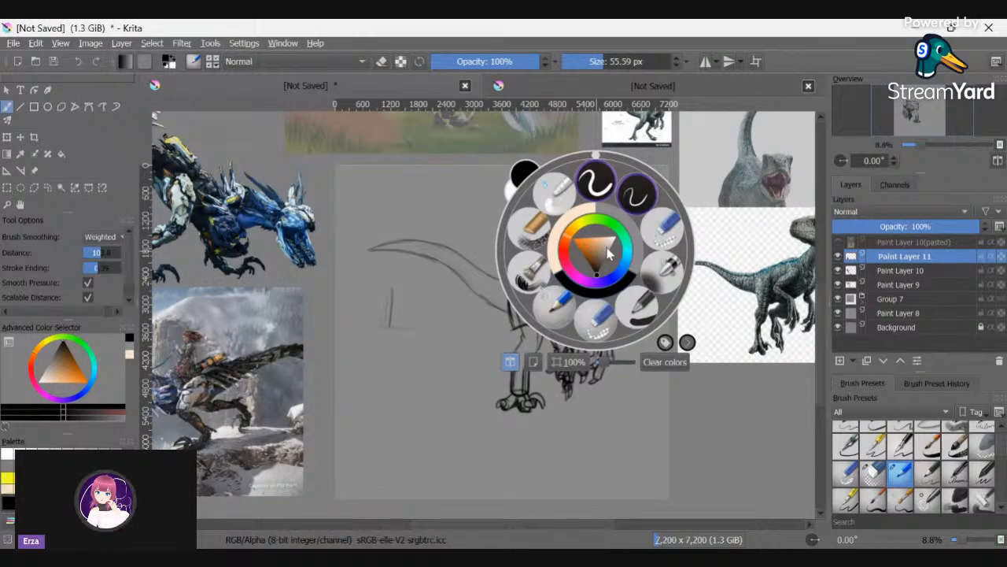
{"action": "left_click", "coordinate": [477, 381]}
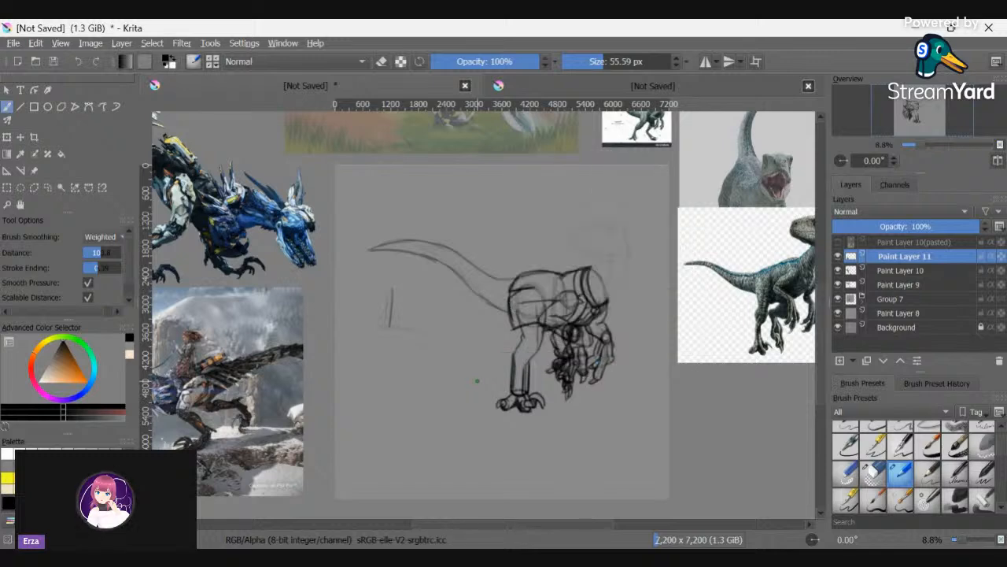
- Rotate the canvas view to -90° around the faded raptor head
{"action": "scroll", "coordinate": [598, 221], "scroll_direction": "up", "scroll_amount": 5}
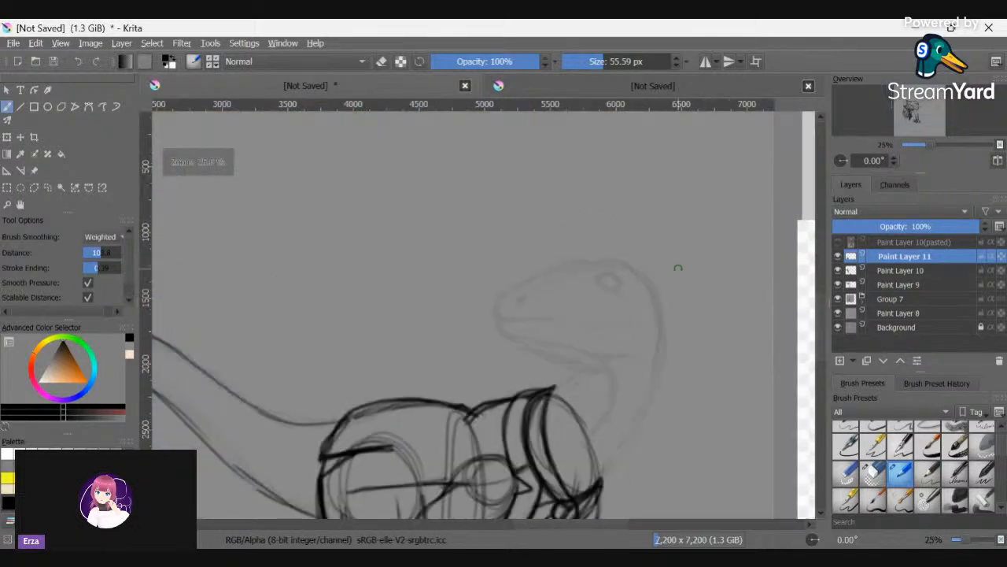
{"action": "scroll", "coordinate": [678, 268], "scroll_direction": "up", "scroll_amount": 1}
{"action": "key", "text": "4"}
{"action": "key", "text": "4"}
{"action": "key", "text": "4"}
{"action": "key", "text": "4"}
{"action": "key", "text": "4"}
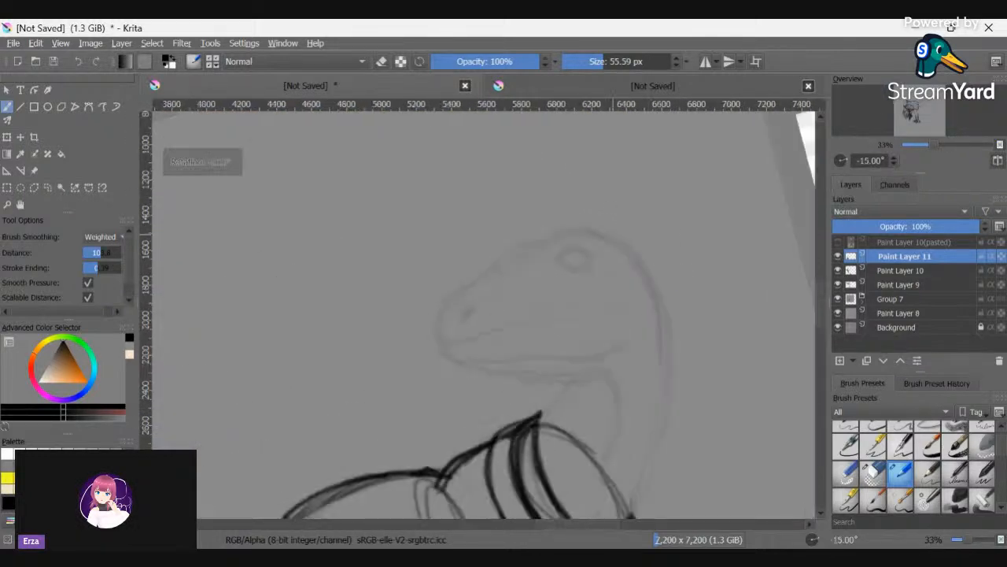
{"action": "key", "text": "4"}
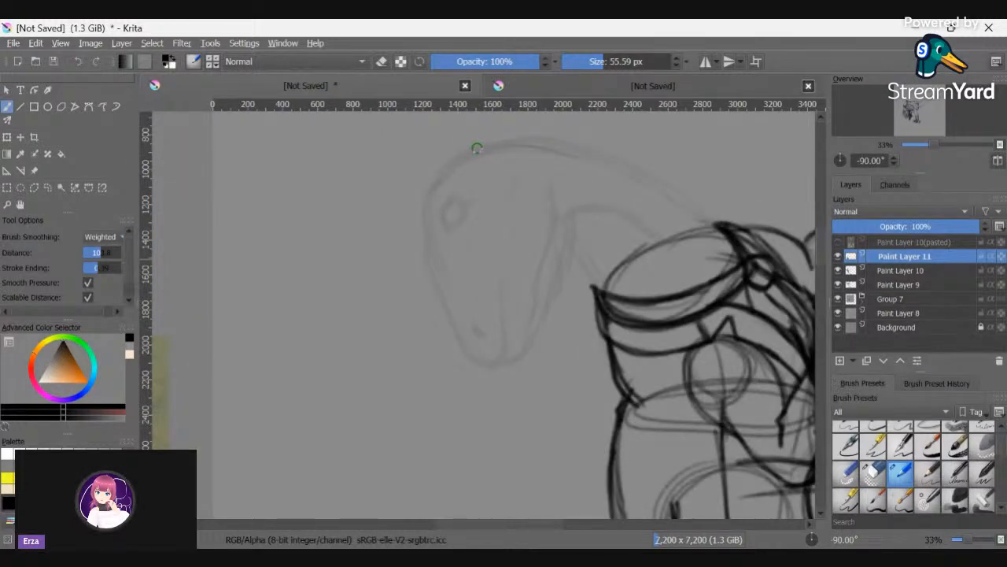
- Outline the raptor's head over the faded sketch with thick strokes for the brow, snout, snout tip, mouth corner and lower jaw
{"action": "mouse_move", "coordinate": [450, 170]}
{"action": "left_mouse_down"}
{"action": "mouse_move", "coordinate": [424, 201]}
{"action": "mouse_move", "coordinate": [444, 178]}
{"action": "mouse_move", "coordinate": [426, 193]}
{"action": "mouse_move", "coordinate": [444, 253]}
{"action": "left_mouse_up"}
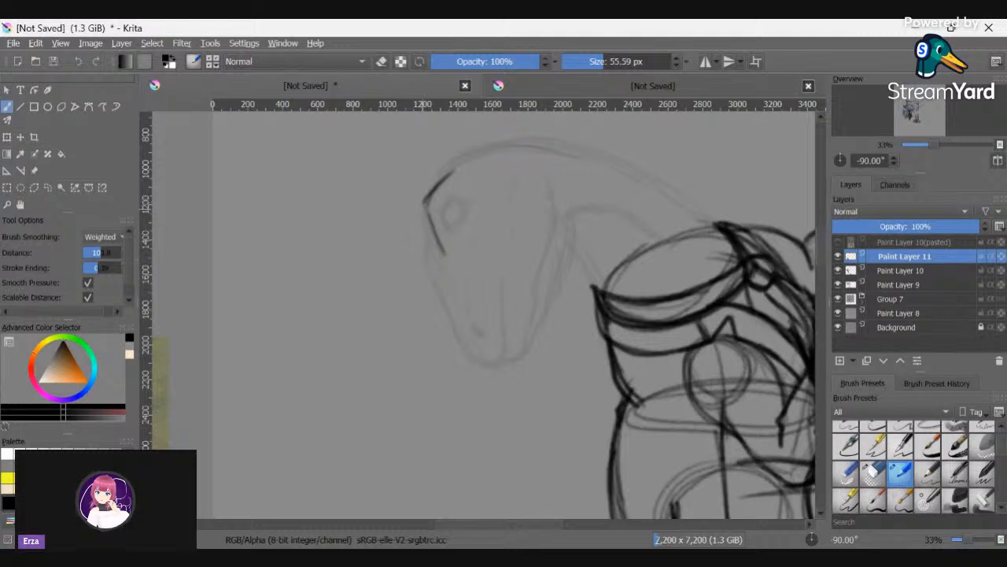
{"action": "mouse_move", "coordinate": [426, 211]}
{"action": "left_mouse_down"}
{"action": "mouse_move", "coordinate": [446, 269]}
{"action": "mouse_move", "coordinate": [422, 207]}
{"action": "mouse_move", "coordinate": [447, 252]}
{"action": "mouse_move", "coordinate": [421, 257]}
{"action": "mouse_move", "coordinate": [453, 323]}
{"action": "left_mouse_up"}
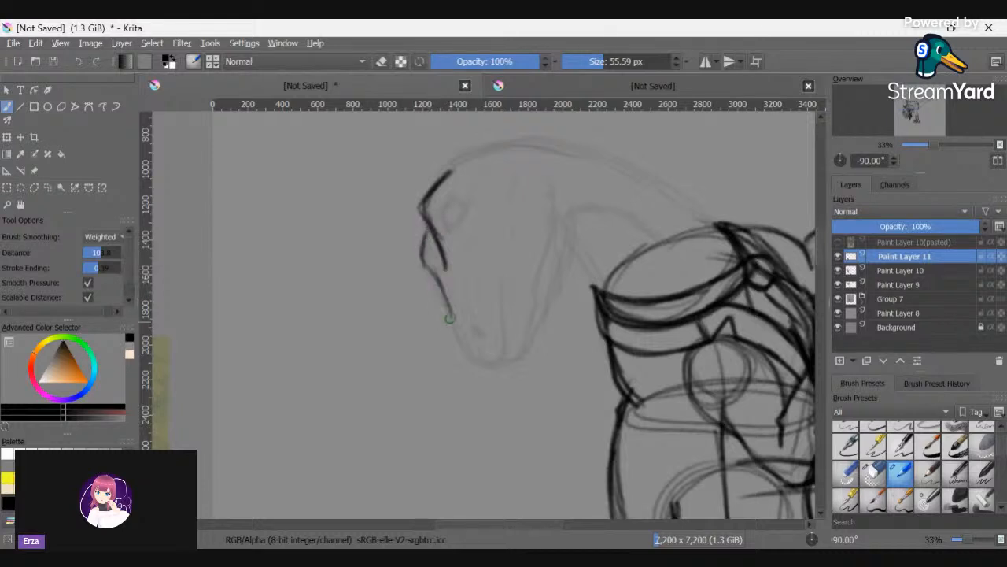
{"action": "left_click_drag", "start_coordinate": [433, 270], "coordinate": [458, 335]}
{"action": "mouse_move", "coordinate": [450, 301]}
{"action": "left_mouse_down"}
{"action": "mouse_move", "coordinate": [465, 351]}
{"action": "mouse_move", "coordinate": [485, 364]}
{"action": "mouse_move", "coordinate": [514, 351]}
{"action": "mouse_move", "coordinate": [517, 358]}
{"action": "mouse_move", "coordinate": [513, 341]}
{"action": "left_mouse_up"}
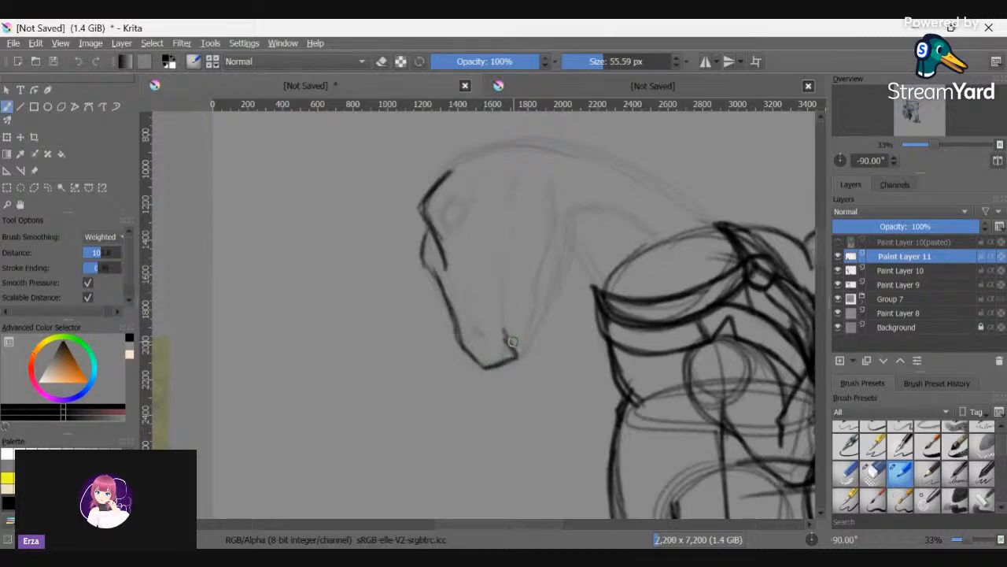
{"action": "mouse_move", "coordinate": [545, 298]}
{"action": "left_mouse_down"}
{"action": "mouse_move", "coordinate": [518, 354]}
{"action": "mouse_move", "coordinate": [541, 316]}
{"action": "mouse_move", "coordinate": [564, 222]}
{"action": "left_mouse_up"}
{"action": "left_click_drag", "start_coordinate": [542, 263], "coordinate": [565, 221]}
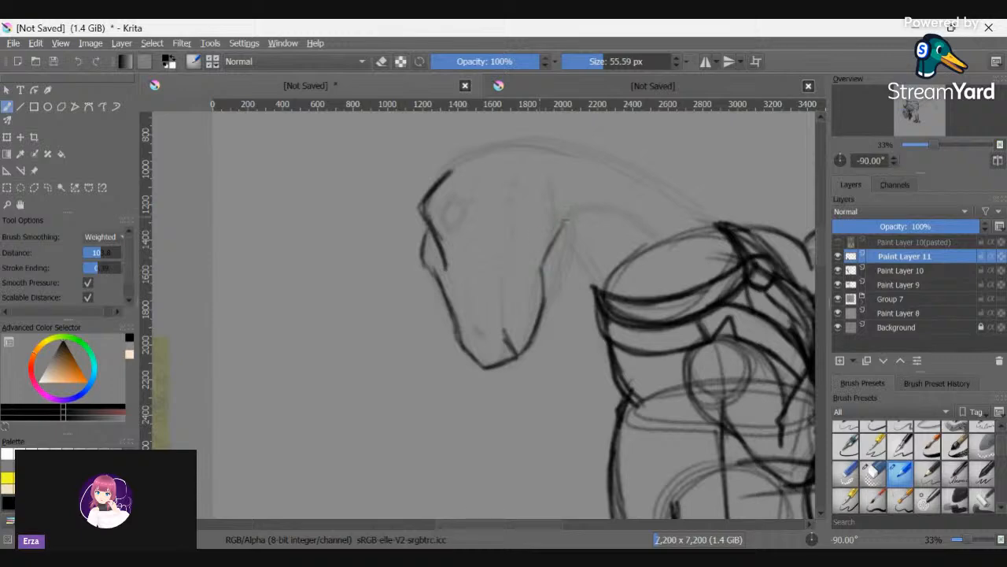
- Draw the rear edge of the lower jaw and the curved front line of the neck running from the jaw into the torso
{"action": "left_click_drag", "start_coordinate": [554, 179], "coordinate": [566, 225]}
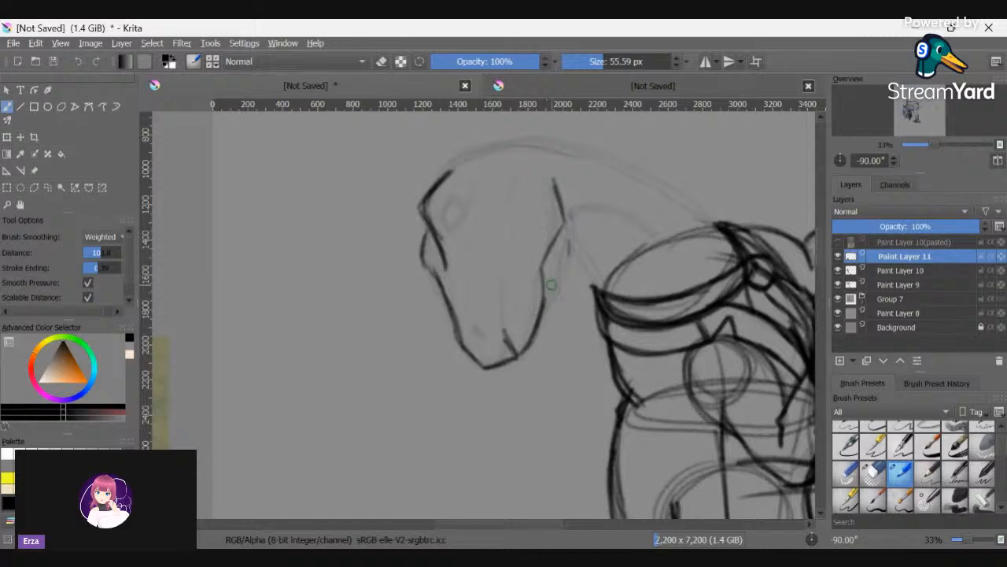
{"action": "mouse_move", "coordinate": [555, 276]}
{"action": "left_mouse_down"}
{"action": "mouse_move", "coordinate": [576, 221]}
{"action": "mouse_move", "coordinate": [575, 233]}
{"action": "mouse_move", "coordinate": [686, 258]}
{"action": "left_mouse_up"}
{"action": "left_click_drag", "start_coordinate": [642, 230], "coordinate": [702, 276]}
{"action": "left_click_drag", "start_coordinate": [664, 244], "coordinate": [707, 280]}
{"action": "left_click_drag", "start_coordinate": [635, 229], "coordinate": [709, 279]}
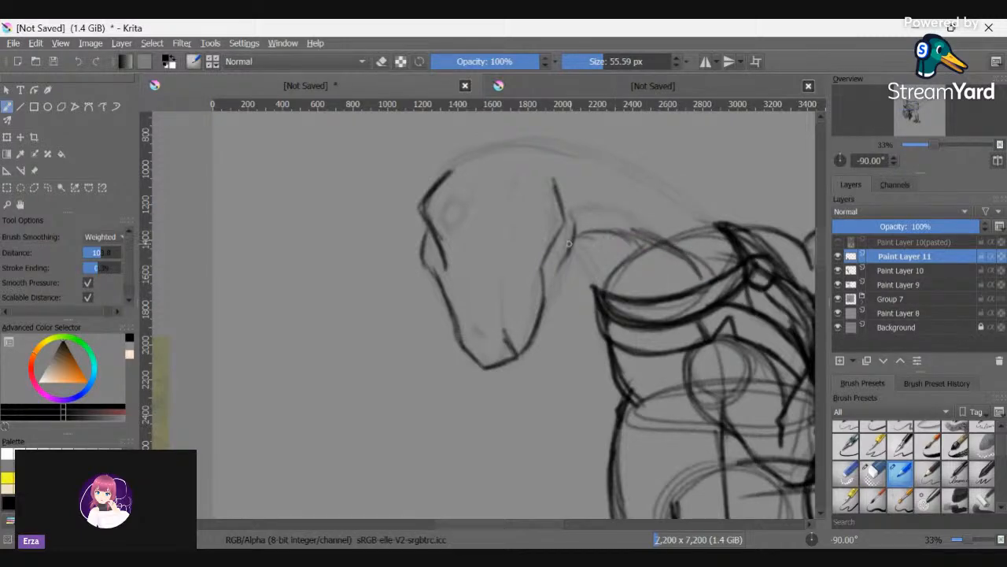
{"action": "mouse_move", "coordinate": [579, 233]}
{"action": "left_mouse_down"}
{"action": "mouse_move", "coordinate": [646, 223]}
{"action": "mouse_move", "coordinate": [597, 231]}
{"action": "mouse_move", "coordinate": [743, 269]}
{"action": "left_mouse_up"}
{"action": "mouse_move", "coordinate": [617, 228]}
{"action": "left_mouse_down"}
{"action": "mouse_move", "coordinate": [726, 260]}
{"action": "mouse_move", "coordinate": [711, 245]}
{"action": "left_mouse_up"}
{"action": "mouse_move", "coordinate": [575, 244]}
{"action": "left_mouse_down"}
{"action": "mouse_move", "coordinate": [602, 229]}
{"action": "mouse_move", "coordinate": [679, 234]}
{"action": "mouse_move", "coordinate": [724, 255]}
{"action": "left_mouse_up"}
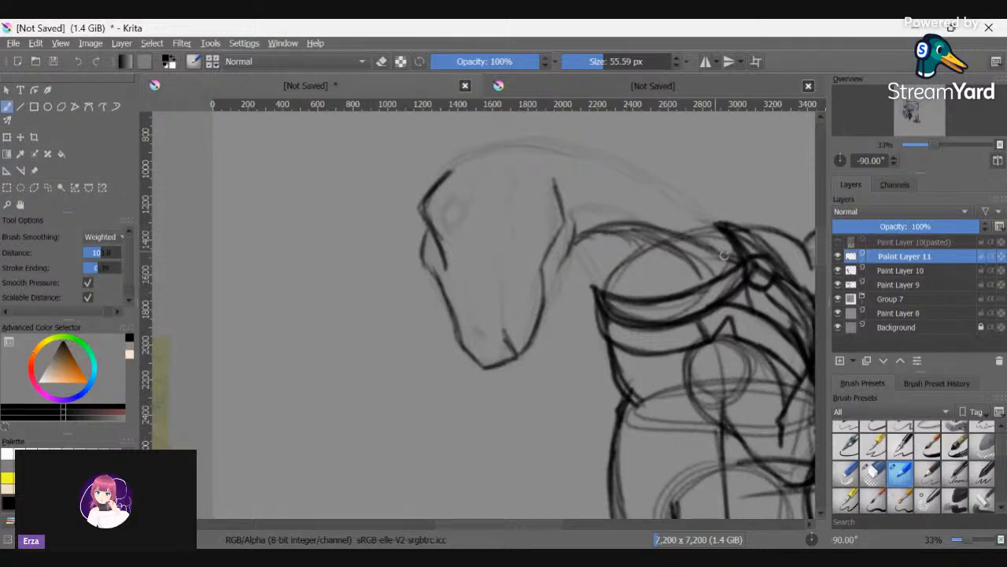
- Connect the throat to the chest with a short stroke and add the underside line of the lower jaw
{"action": "left_click_drag", "start_coordinate": [572, 248], "coordinate": [596, 283]}
{"action": "left_click_drag", "start_coordinate": [574, 251], "coordinate": [541, 315]}
{"action": "left_click_drag", "start_coordinate": [573, 255], "coordinate": [554, 299]}
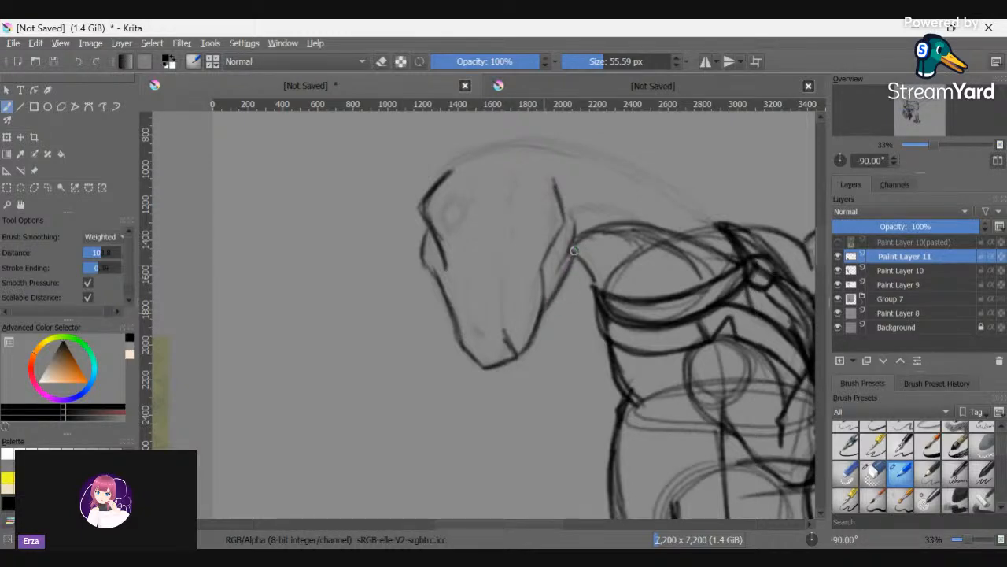
{"action": "mouse_move", "coordinate": [573, 247]}
{"action": "left_mouse_down"}
{"action": "mouse_move", "coordinate": [566, 276]}
{"action": "mouse_move", "coordinate": [600, 285]}
{"action": "left_mouse_up"}
- Rotate the canvas view to -210° and outline the back of the neck in a long curve from the shoulders to the brow
{"action": "key", "text": "4"}
{"action": "key", "text": "4"}
{"action": "key", "text": "4"}
{"action": "key", "text": "4"}
{"action": "key", "text": "4"}
{"action": "key", "text": "4"}
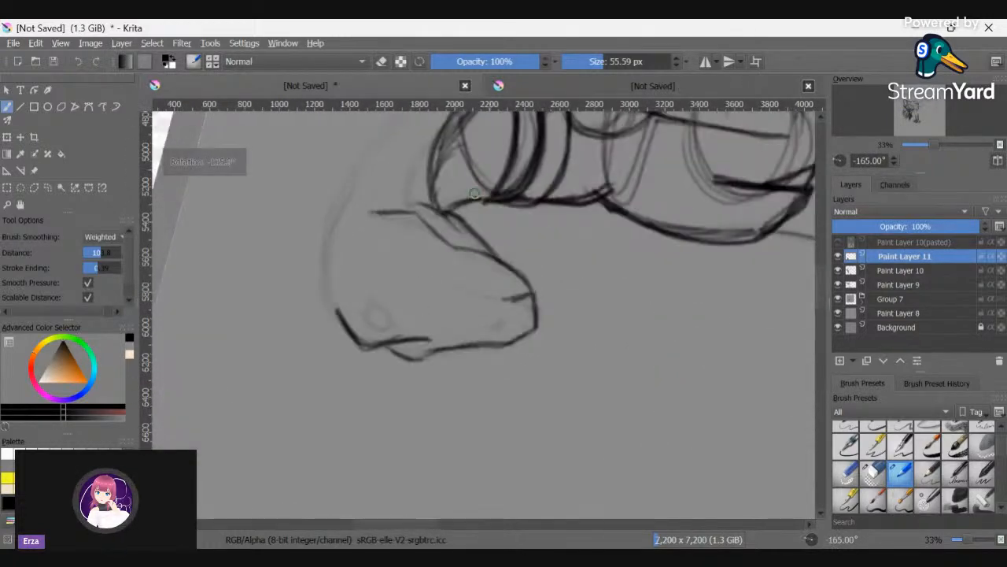
{"action": "key", "text": "4"}
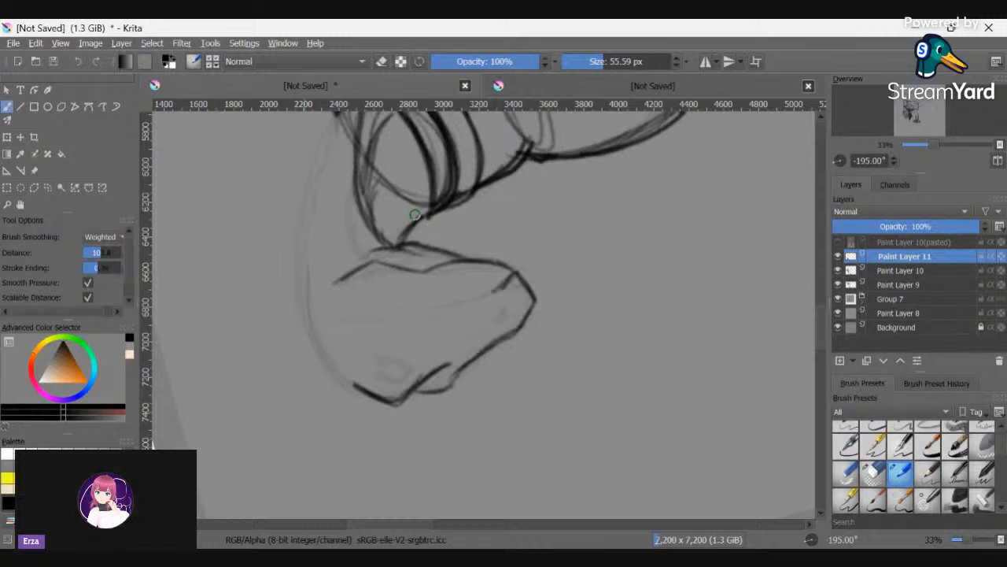
{"action": "key", "text": "4"}
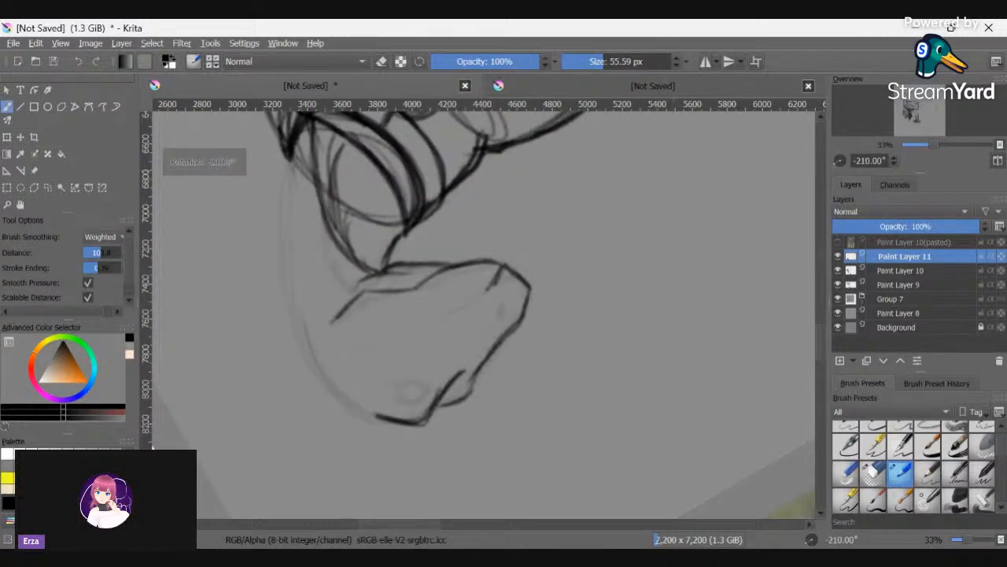
{"action": "left_click_drag", "start_coordinate": [285, 154], "coordinate": [274, 239]}
{"action": "mouse_move", "coordinate": [300, 130]}
{"action": "left_mouse_down"}
{"action": "mouse_move", "coordinate": [279, 238]}
{"action": "mouse_move", "coordinate": [285, 304]}
{"action": "mouse_move", "coordinate": [307, 366]}
{"action": "mouse_move", "coordinate": [343, 395]}
{"action": "left_mouse_up"}
{"action": "left_click_drag", "start_coordinate": [307, 358], "coordinate": [379, 414]}
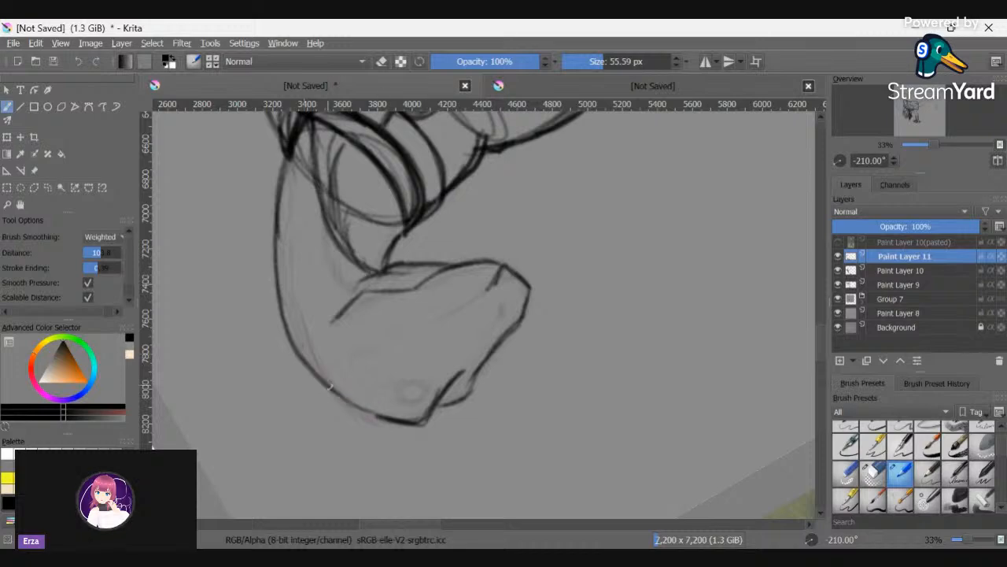
{"action": "mouse_move", "coordinate": [317, 374]}
{"action": "left_mouse_down"}
{"action": "mouse_move", "coordinate": [387, 415]}
{"action": "mouse_move", "coordinate": [357, 407]}
{"action": "mouse_move", "coordinate": [277, 293]}
{"action": "mouse_move", "coordinate": [295, 334]}
{"action": "mouse_move", "coordinate": [279, 288]}
{"action": "mouse_move", "coordinate": [289, 158]}
{"action": "mouse_move", "coordinate": [296, 354]}
{"action": "mouse_move", "coordinate": [341, 443]}
{"action": "mouse_move", "coordinate": [379, 474]}
{"action": "mouse_move", "coordinate": [472, 506]}
{"action": "mouse_move", "coordinate": [523, 502]}
{"action": "mouse_move", "coordinate": [569, 485]}
{"action": "mouse_move", "coordinate": [643, 420]}
{"action": "left_mouse_up"}
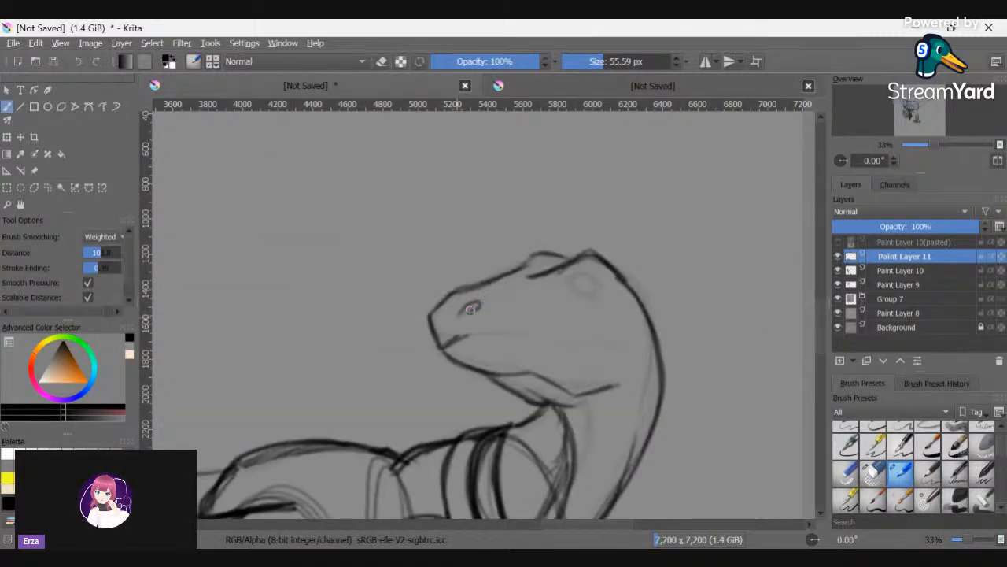
- With the canvas rotation at 0°, draw the curled nostril and a thick wavy mouth line from the snout tip to the cheek
{"action": "mouse_move", "coordinate": [471, 308]}
{"action": "left_mouse_down"}
{"action": "mouse_move", "coordinate": [463, 312]}
{"action": "mouse_move", "coordinate": [472, 303]}
{"action": "left_mouse_up"}
{"action": "mouse_move", "coordinate": [492, 277]}
{"action": "left_mouse_down"}
{"action": "mouse_move", "coordinate": [433, 312]}
{"action": "mouse_move", "coordinate": [436, 334]}
{"action": "left_mouse_up"}
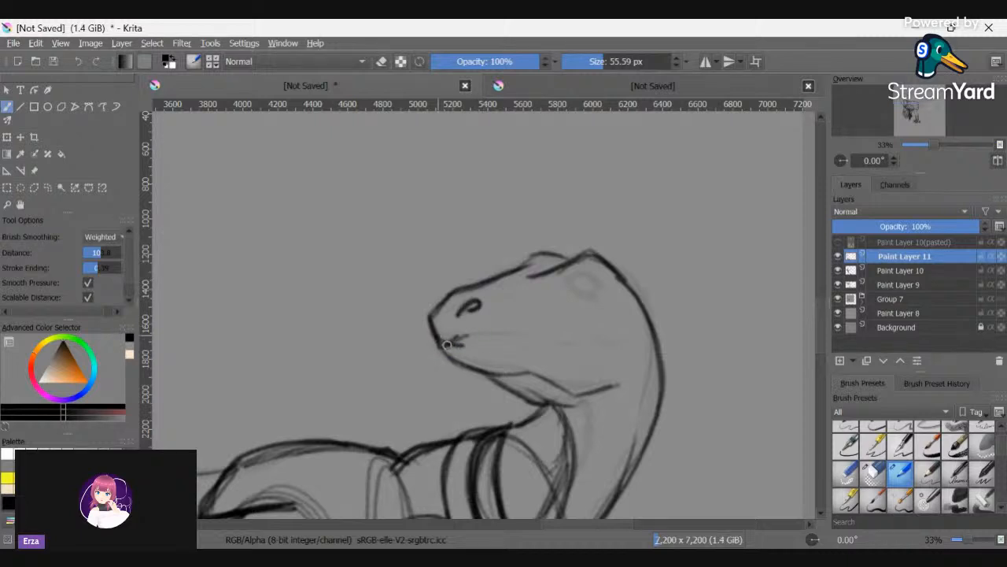
{"action": "mouse_move", "coordinate": [438, 341]}
{"action": "left_mouse_down"}
{"action": "mouse_move", "coordinate": [525, 334]}
{"action": "mouse_move", "coordinate": [559, 349]}
{"action": "mouse_move", "coordinate": [606, 346]}
{"action": "left_mouse_up"}
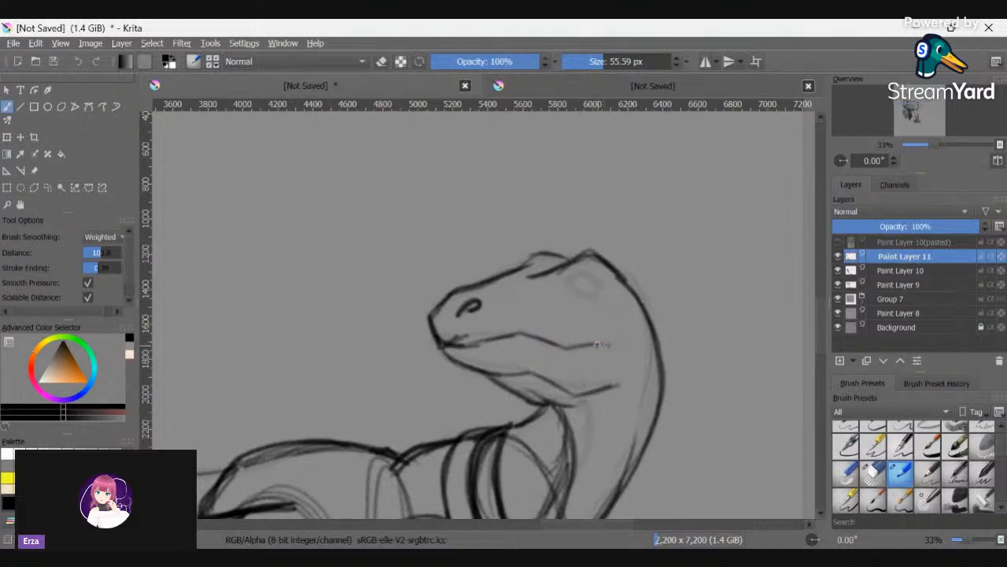
{"action": "mouse_move", "coordinate": [599, 344]}
{"action": "left_mouse_down"}
{"action": "mouse_move", "coordinate": [585, 347]}
{"action": "mouse_move", "coordinate": [610, 342]}
{"action": "mouse_move", "coordinate": [561, 347]}
{"action": "mouse_move", "coordinate": [507, 332]}
{"action": "mouse_move", "coordinate": [448, 343]}
{"action": "mouse_move", "coordinate": [519, 331]}
{"action": "left_mouse_up"}
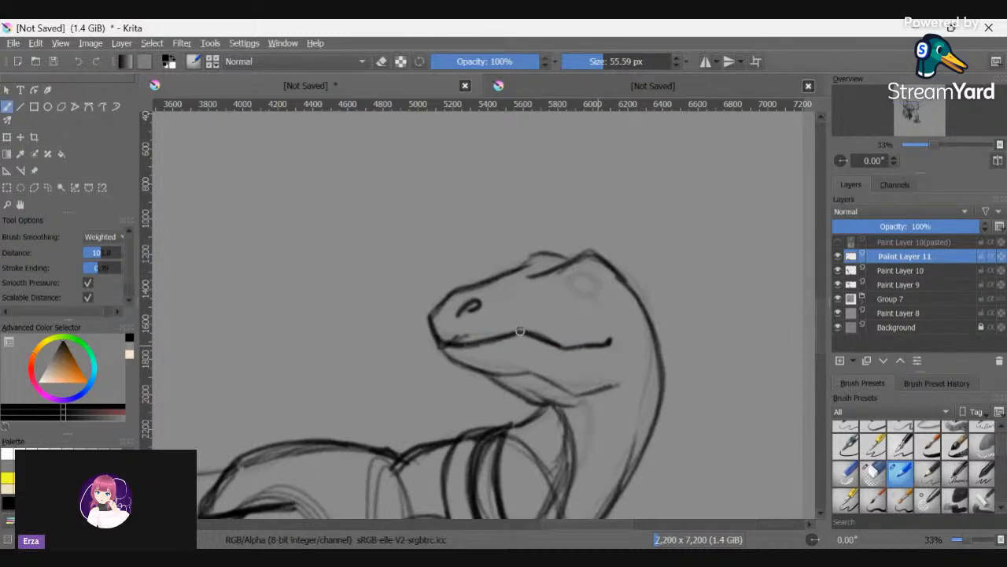
- Rotate the canvas to -15°, set the brush size to 22 px and draw the eye with its lids, round iris and slit pupil
{"action": "key", "text": "ctrl+["}
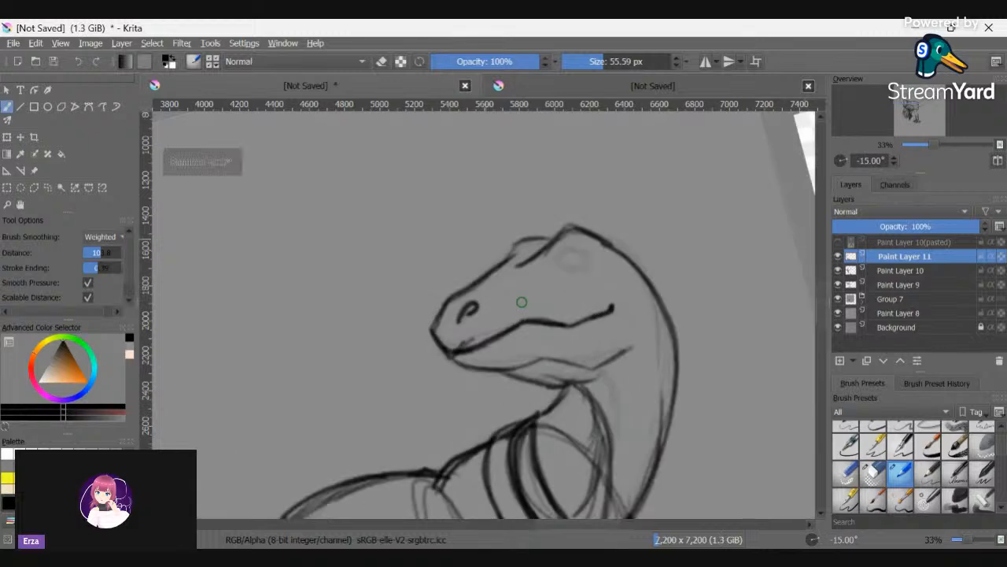
{"action": "scroll", "coordinate": [570, 259], "scroll_direction": "up", "scroll_amount": 1}
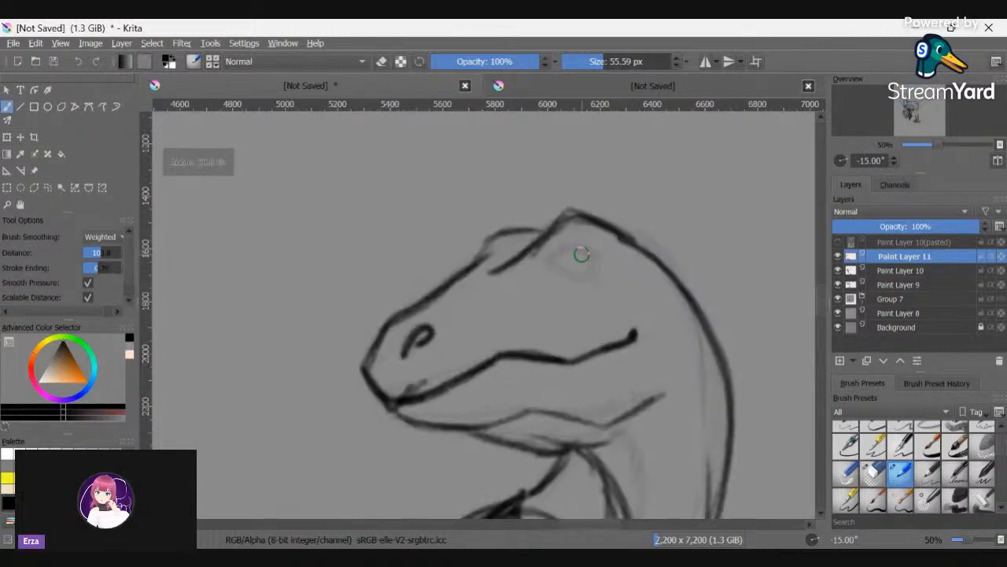
{"action": "left_click_drag", "start_coordinate": [596, 61], "coordinate": [592, 61]}
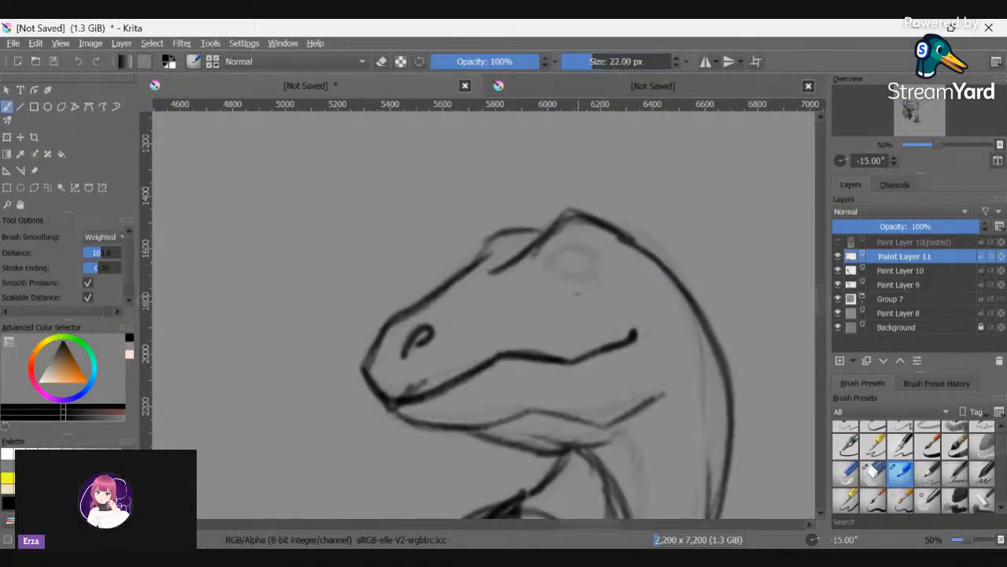
{"action": "mouse_move", "coordinate": [567, 258]}
{"action": "left_mouse_down"}
{"action": "mouse_move", "coordinate": [535, 278]}
{"action": "mouse_move", "coordinate": [568, 253]}
{"action": "left_mouse_up"}
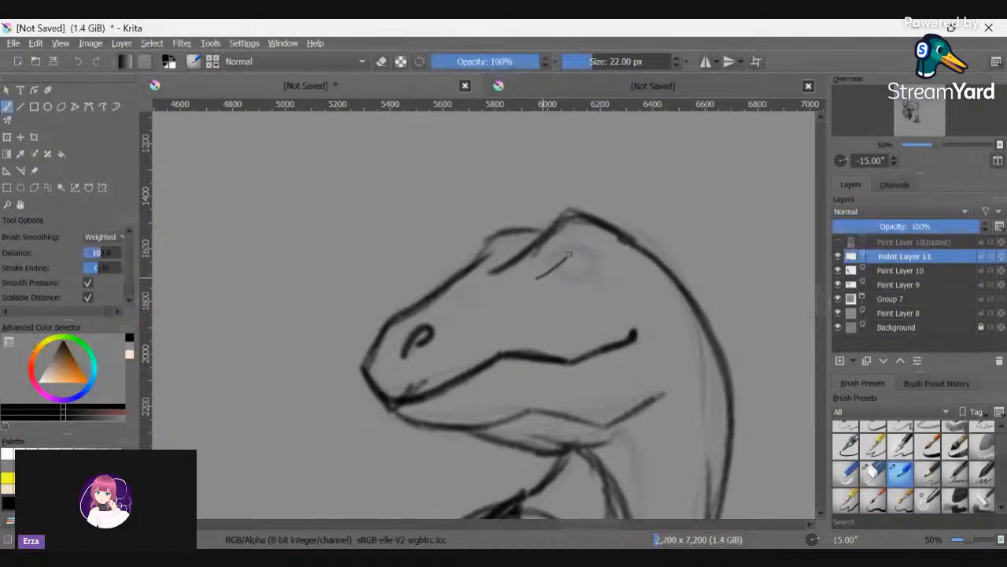
{"action": "mouse_move", "coordinate": [569, 254]}
{"action": "left_mouse_down"}
{"action": "mouse_move", "coordinate": [595, 282]}
{"action": "mouse_move", "coordinate": [596, 259]}
{"action": "mouse_move", "coordinate": [593, 283]}
{"action": "mouse_move", "coordinate": [581, 284]}
{"action": "mouse_move", "coordinate": [561, 263]}
{"action": "mouse_move", "coordinate": [584, 287]}
{"action": "mouse_move", "coordinate": [596, 279]}
{"action": "mouse_move", "coordinate": [594, 252]}
{"action": "mouse_move", "coordinate": [589, 284]}
{"action": "mouse_move", "coordinate": [571, 283]}
{"action": "mouse_move", "coordinate": [559, 263]}
{"action": "mouse_move", "coordinate": [571, 284]}
{"action": "mouse_move", "coordinate": [599, 272]}
{"action": "left_mouse_up"}
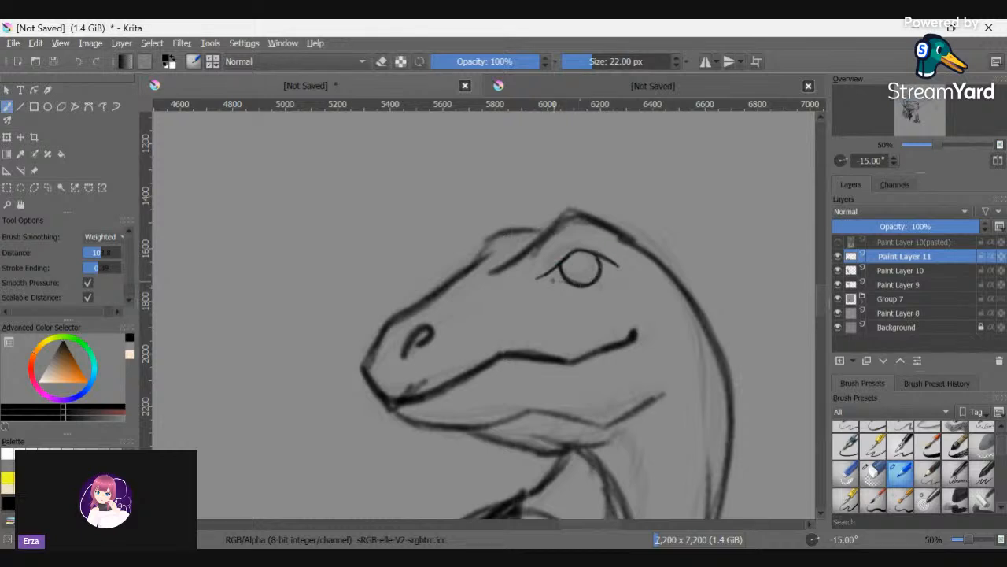
{"action": "left_click_drag", "start_coordinate": [570, 282], "coordinate": [602, 278]}
{"action": "mouse_move", "coordinate": [585, 252]}
{"action": "left_mouse_down"}
{"action": "mouse_move", "coordinate": [538, 279]}
{"action": "mouse_move", "coordinate": [583, 252]}
{"action": "mouse_move", "coordinate": [614, 263]}
{"action": "left_mouse_up"}
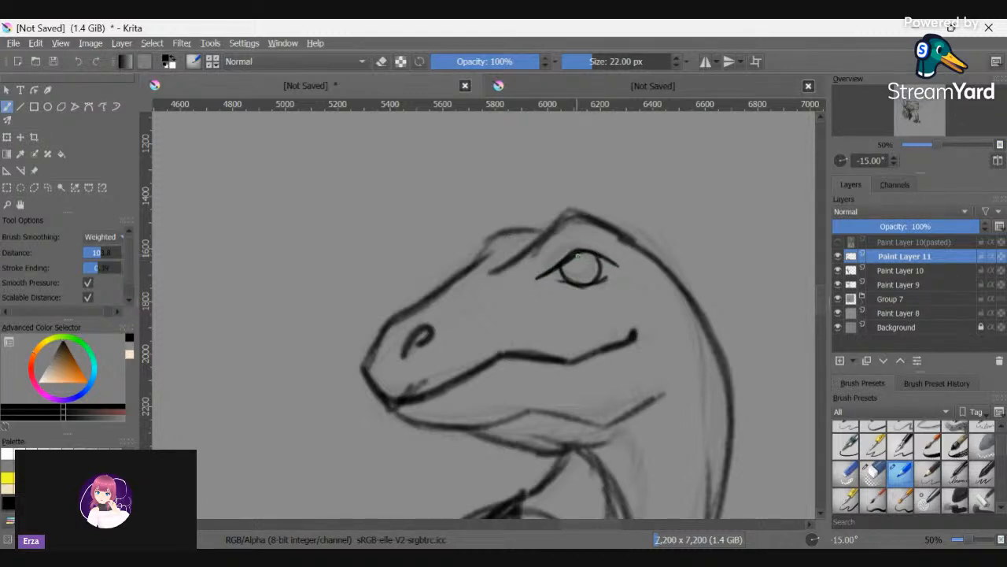
{"action": "mouse_move", "coordinate": [585, 282]}
{"action": "left_mouse_down"}
{"action": "mouse_move", "coordinate": [583, 250]}
{"action": "mouse_move", "coordinate": [585, 282]}
{"action": "left_mouse_up"}
- Add a curved cheek line at the mouth corner, a ridge line from brow to nostril, and a darker rear jaw line
{"action": "scroll", "coordinate": [631, 417], "scroll_direction": "down", "scroll_amount": 1}
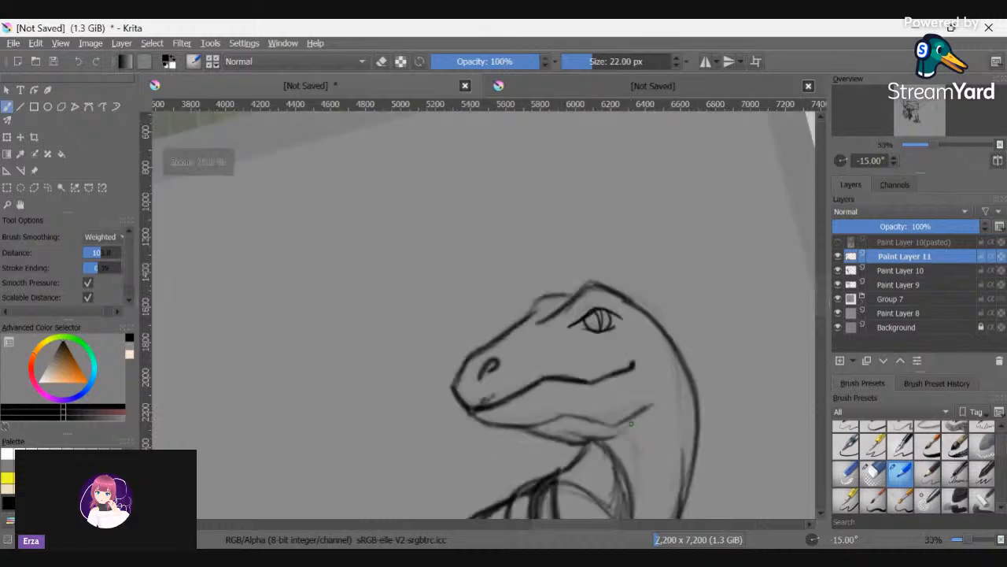
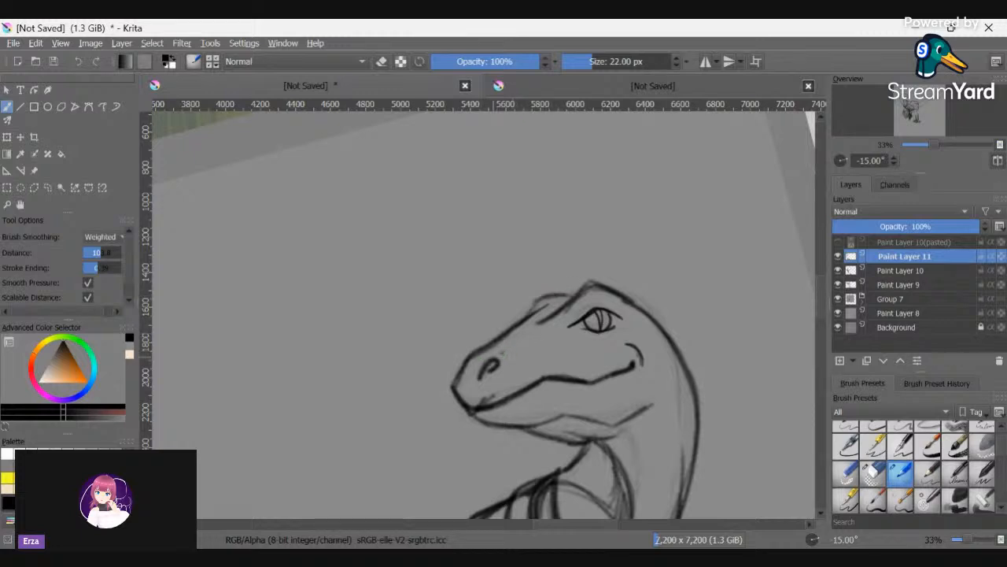
{"action": "mouse_move", "coordinate": [507, 352]}
{"action": "left_mouse_down"}
{"action": "mouse_move", "coordinate": [562, 312]}
{"action": "mouse_move", "coordinate": [497, 358]}
{"action": "mouse_move", "coordinate": [567, 300]}
{"action": "mouse_move", "coordinate": [489, 358]}
{"action": "left_mouse_up"}
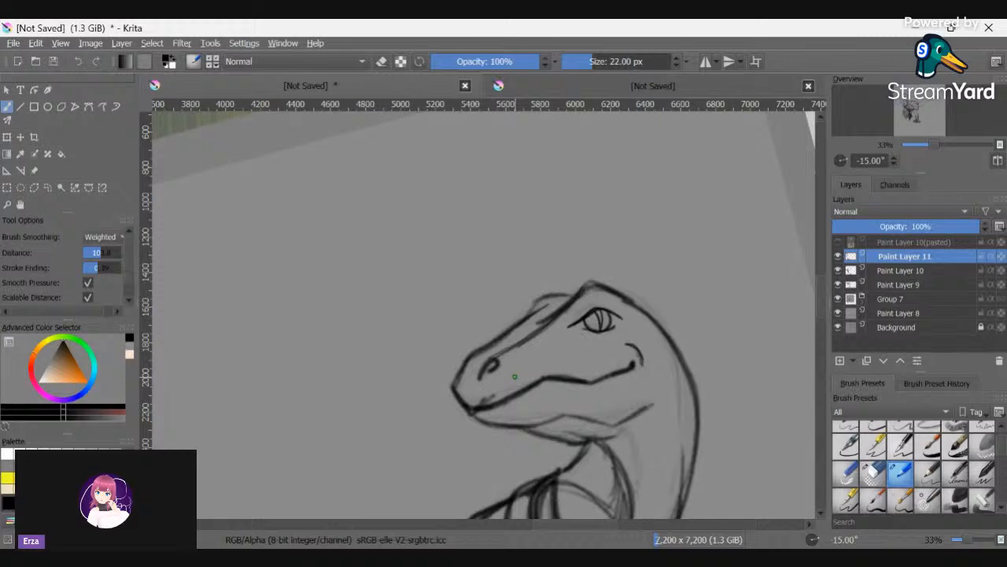
{"action": "scroll", "coordinate": [515, 377], "scroll_direction": "down", "scroll_amount": 5}
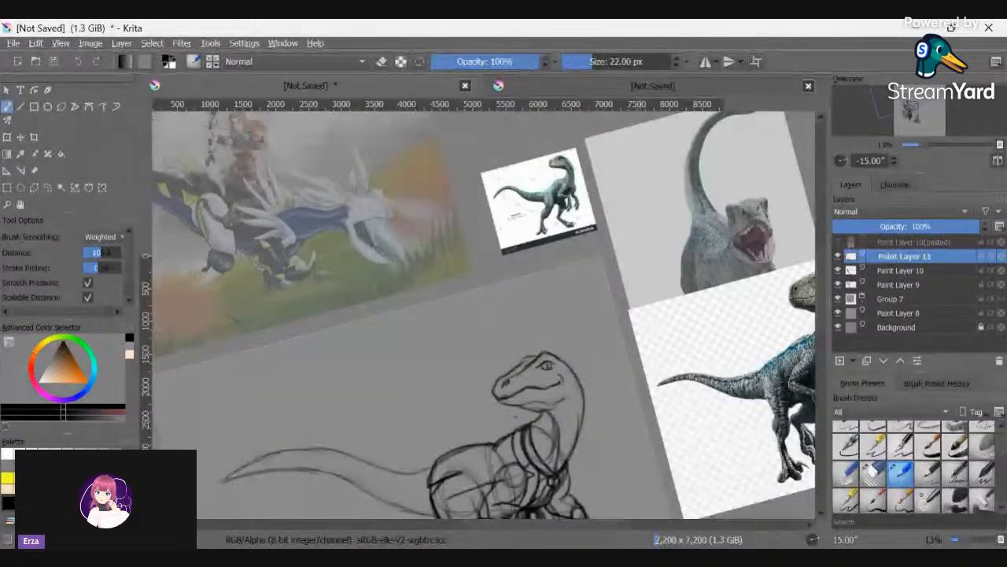
{"action": "scroll", "coordinate": [554, 402], "scroll_direction": "up", "scroll_amount": 4}
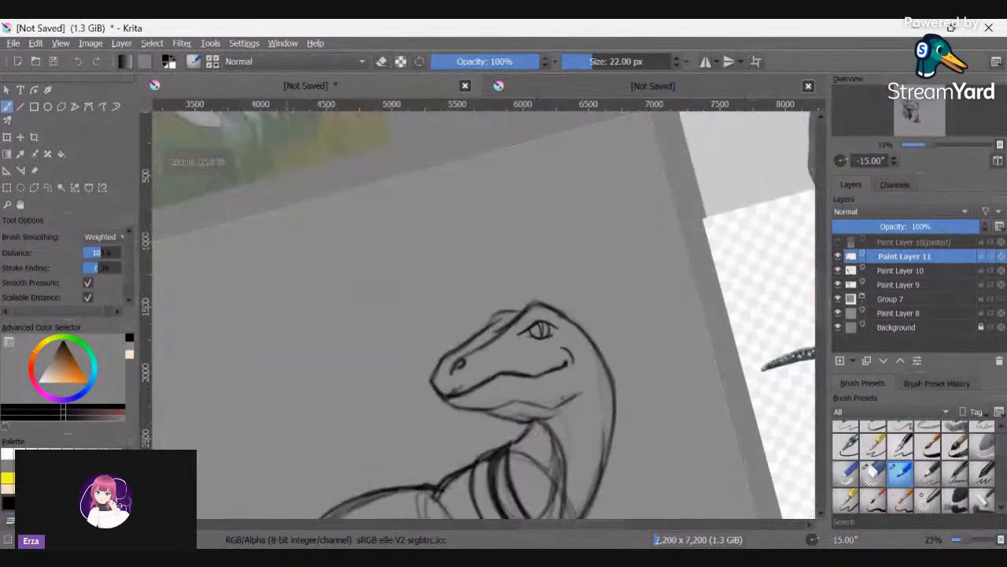
{"action": "scroll", "coordinate": [563, 400], "scroll_direction": "up", "scroll_amount": 1}
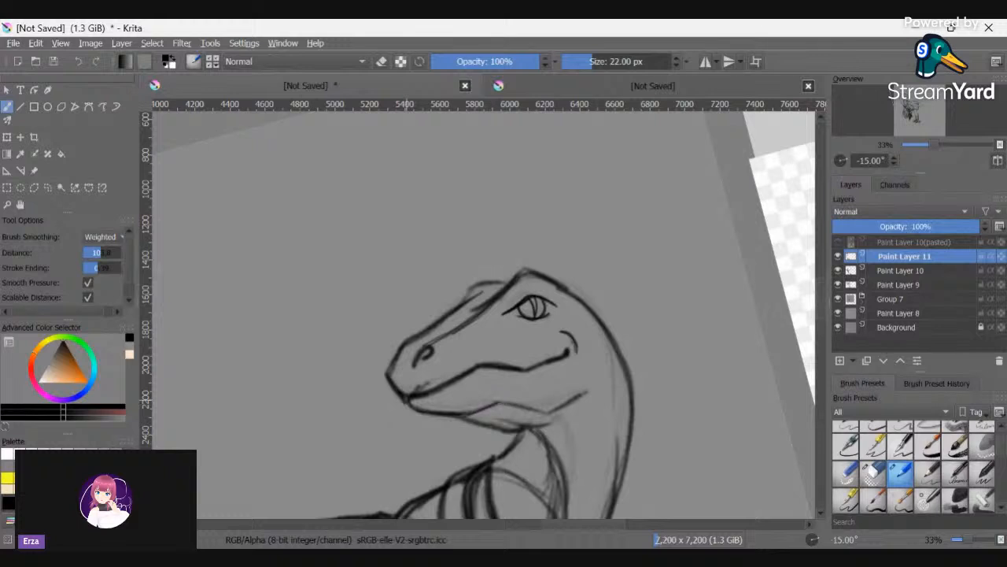
{"action": "mouse_move", "coordinate": [542, 410]}
{"action": "left_mouse_down"}
{"action": "mouse_move", "coordinate": [509, 405]}
{"action": "mouse_move", "coordinate": [549, 409]}
{"action": "mouse_move", "coordinate": [574, 396]}
{"action": "left_mouse_up"}
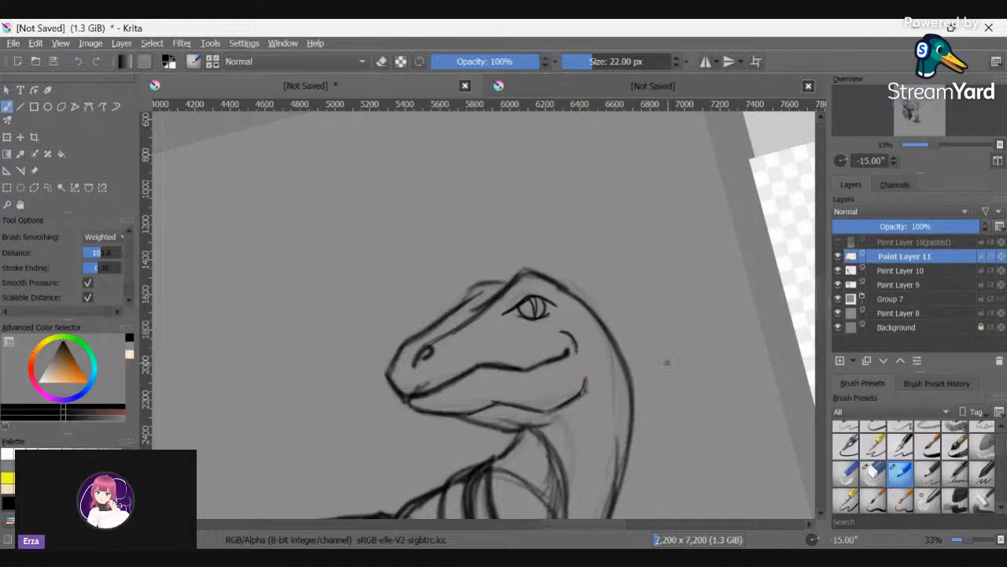
- Reset the canvas rotation to 0° and check the raptor sketch alongside the reference images
{"action": "scroll", "coordinate": [666, 362], "scroll_direction": "down", "scroll_amount": 2}
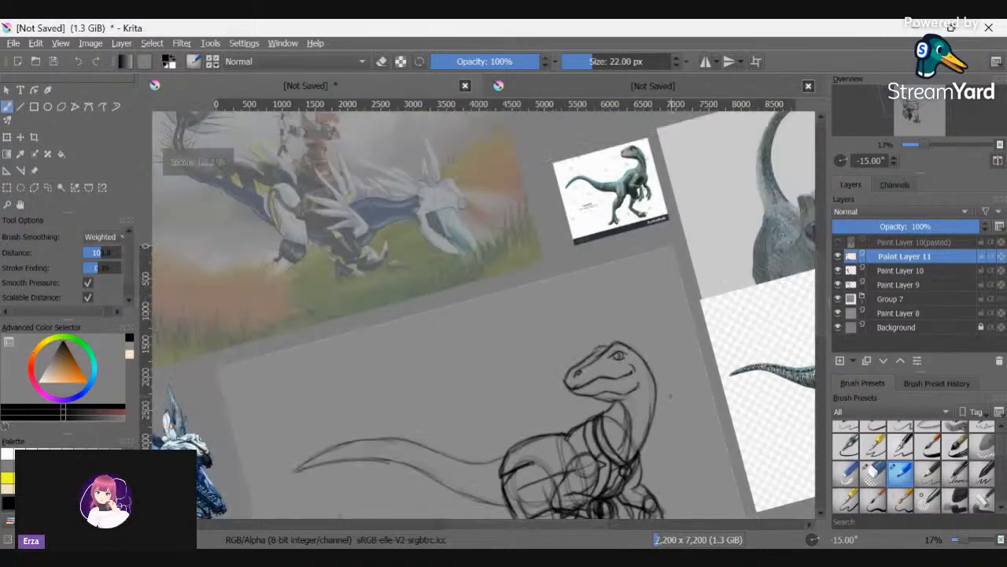
{"action": "scroll", "coordinate": [666, 362], "scroll_direction": "down", "scroll_amount": 1}
{"action": "scroll", "coordinate": [672, 396], "scroll_direction": "down", "scroll_amount": 1}
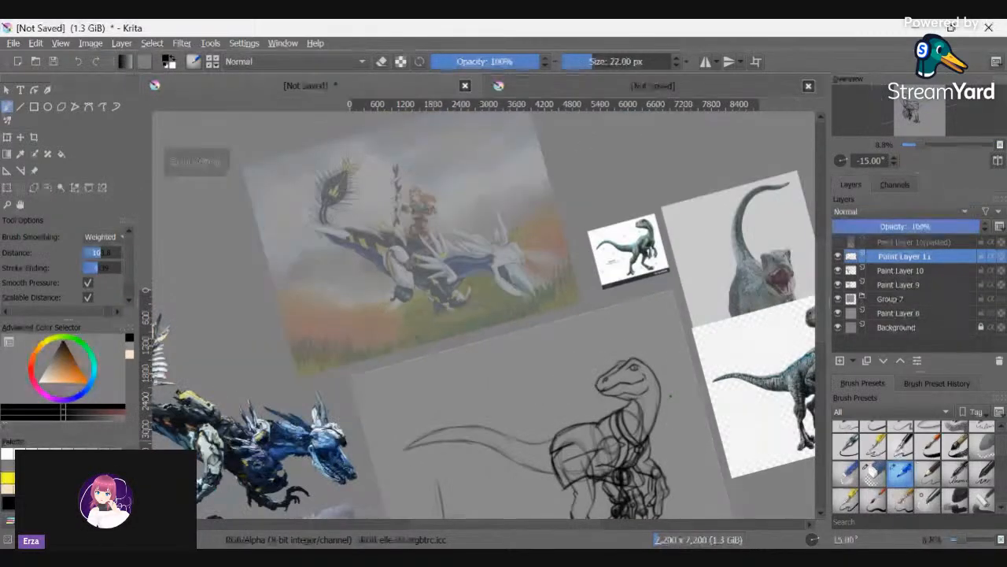
{"action": "key", "text": "5"}
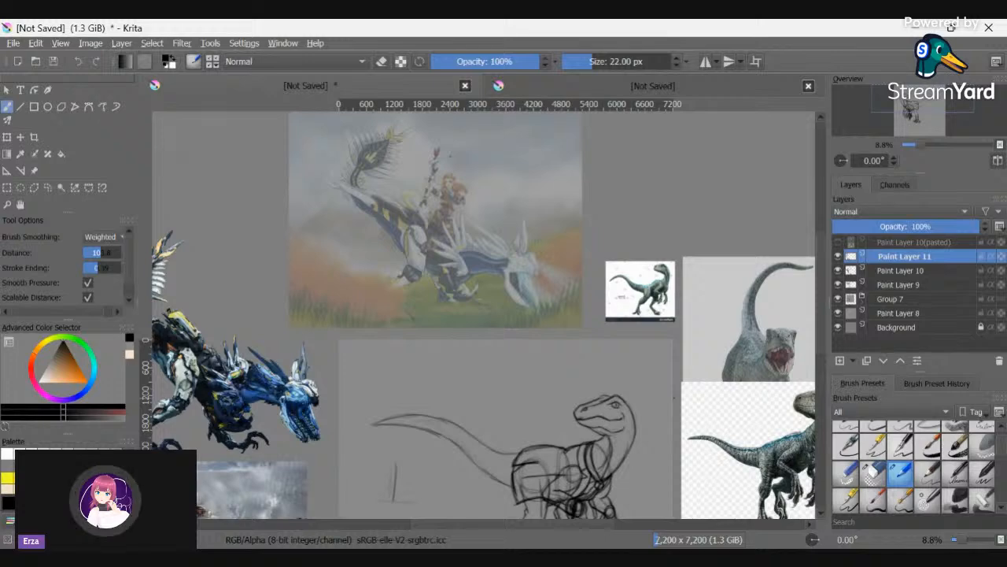
- Add a new paint layer above Paint Layer 11 and set up the b)_Basic-1 brush with the background grey
{"action": "scroll", "coordinate": [822, 275], "scroll_direction": "down", "scroll_amount": 1}
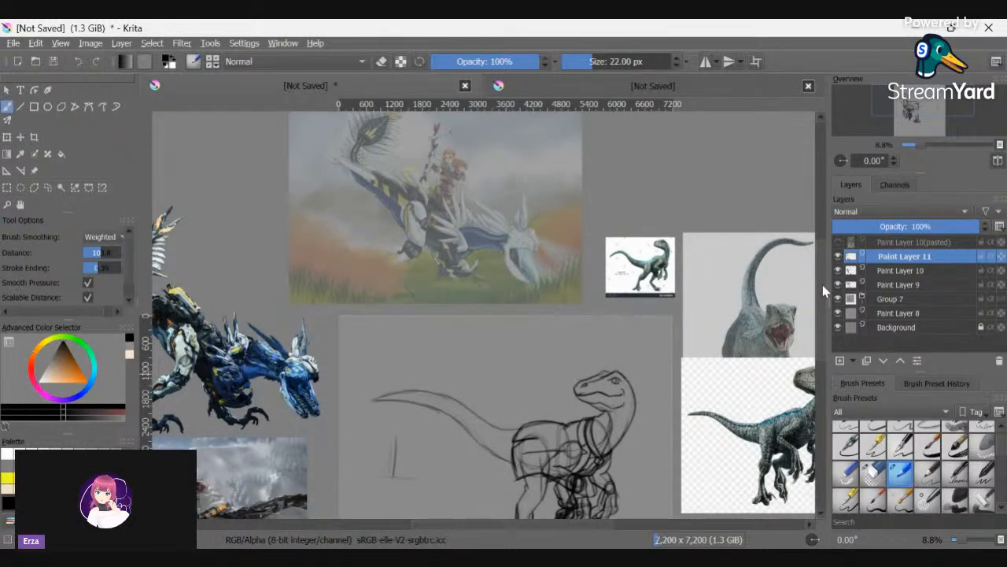
{"action": "scroll", "coordinate": [823, 291], "scroll_direction": "up", "scroll_amount": 1}
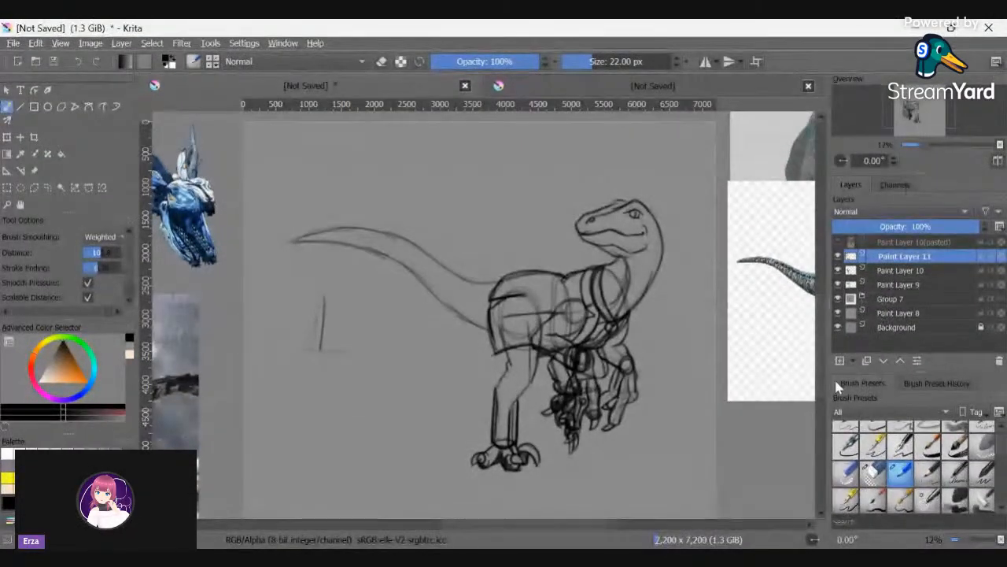
{"action": "left_click", "coordinate": [841, 360]}
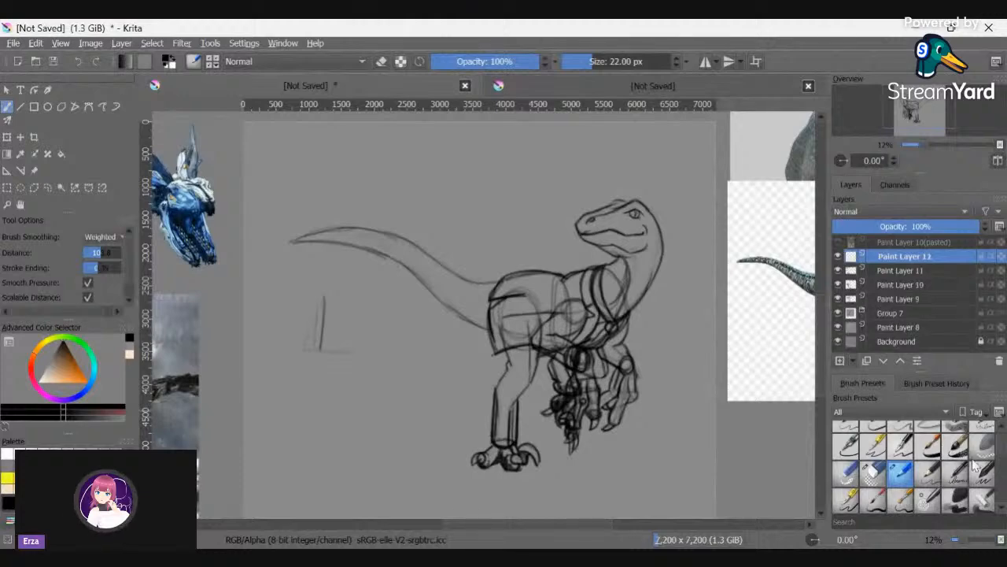
{"action": "scroll", "coordinate": [975, 466], "scroll_direction": "down", "scroll_amount": 2}
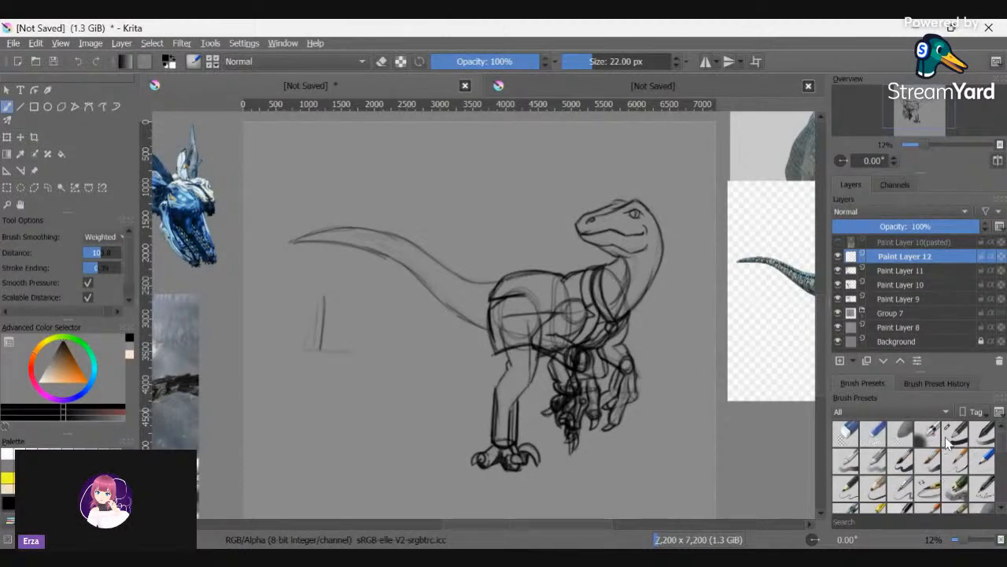
{"action": "left_click", "coordinate": [952, 434]}
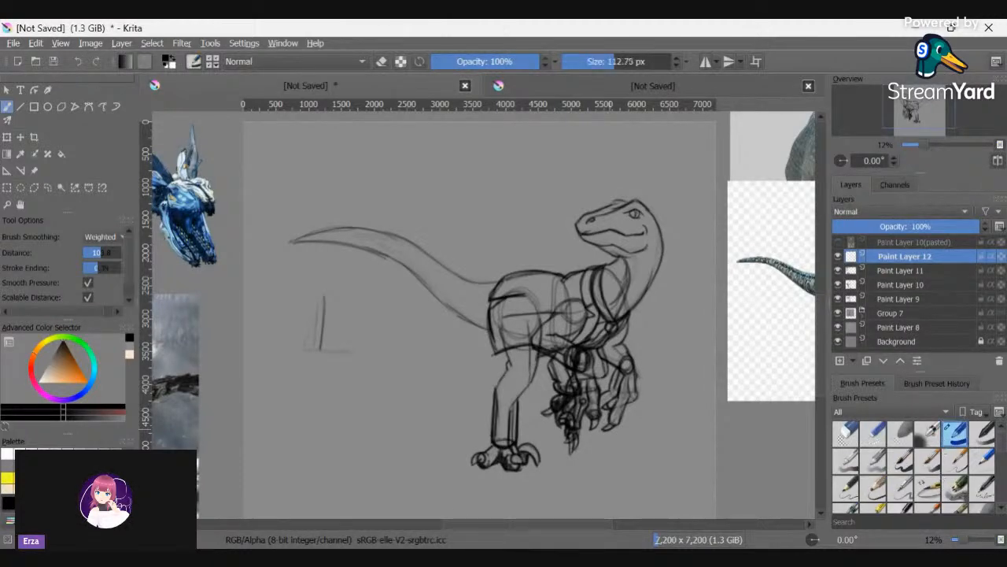
{"action": "left_click", "coordinate": [129, 351]}
{"action": "scroll", "coordinate": [537, 311], "scroll_direction": "up", "scroll_amount": 2}
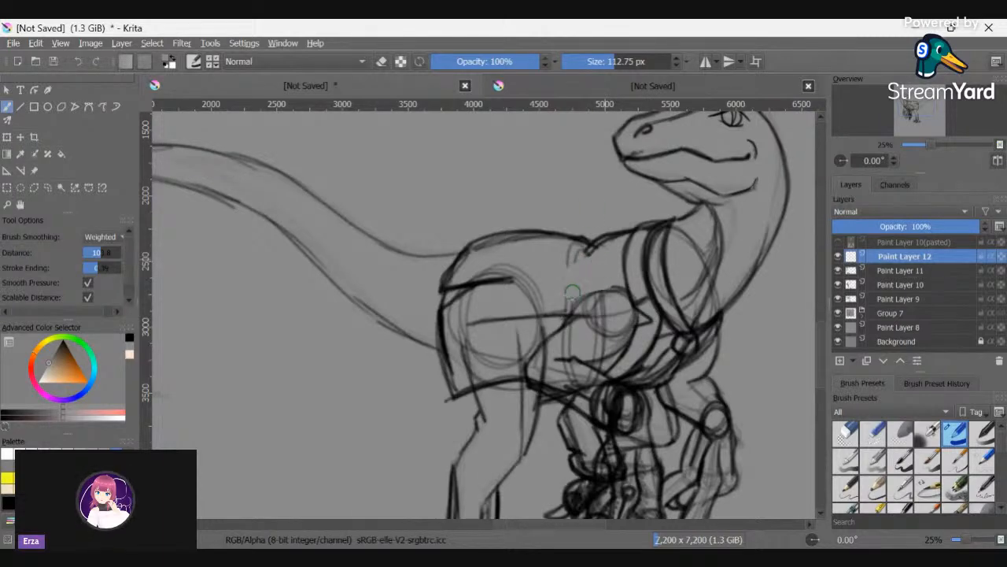
- Undo the grey stroke over the torso, and cover the construction lines inside the raptor's neck base in grey on Paint Layer 11
{"action": "left_click_drag", "start_coordinate": [570, 303], "coordinate": [594, 298]}
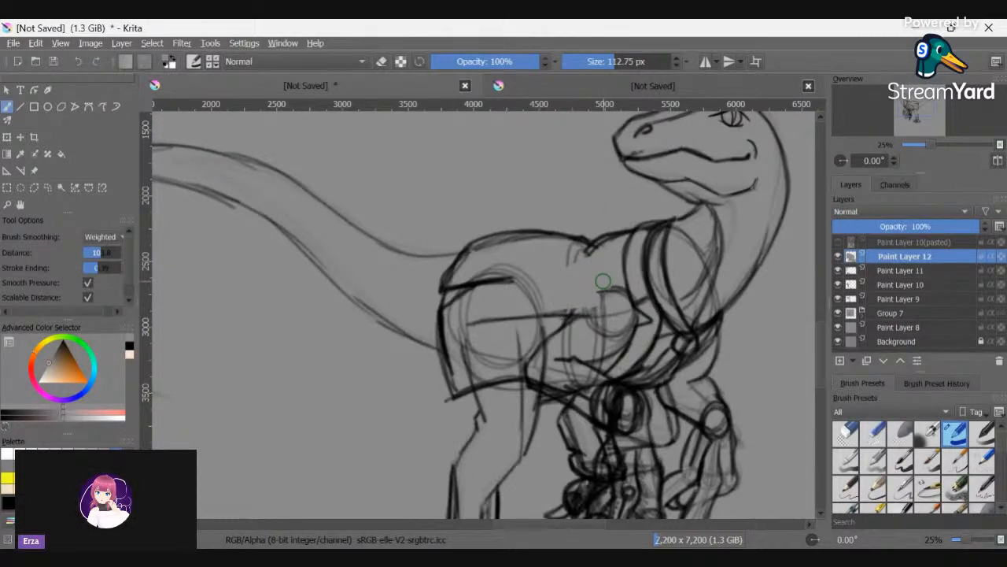
{"action": "key", "text": "ctrl+z"}
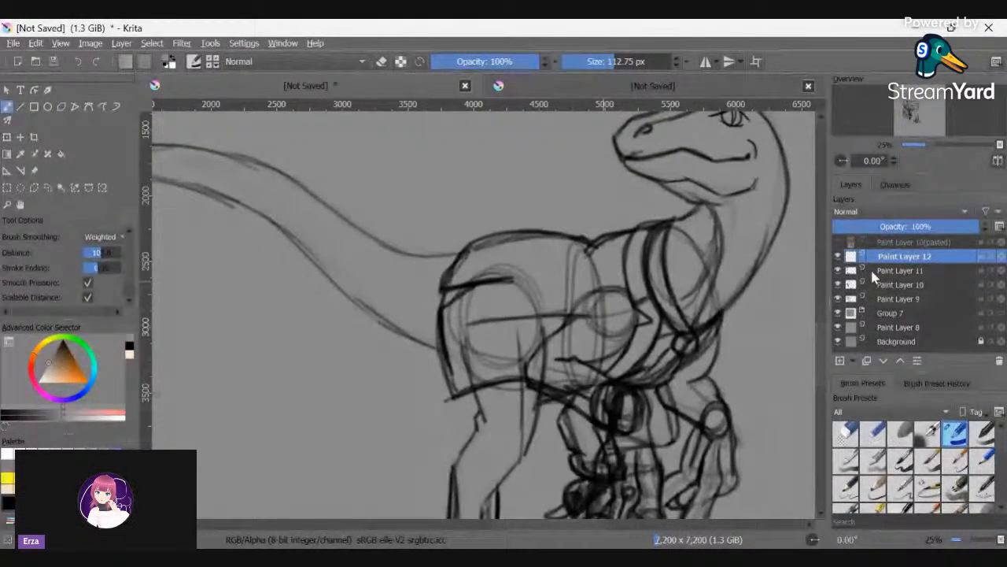
{"action": "left_click", "coordinate": [870, 270]}
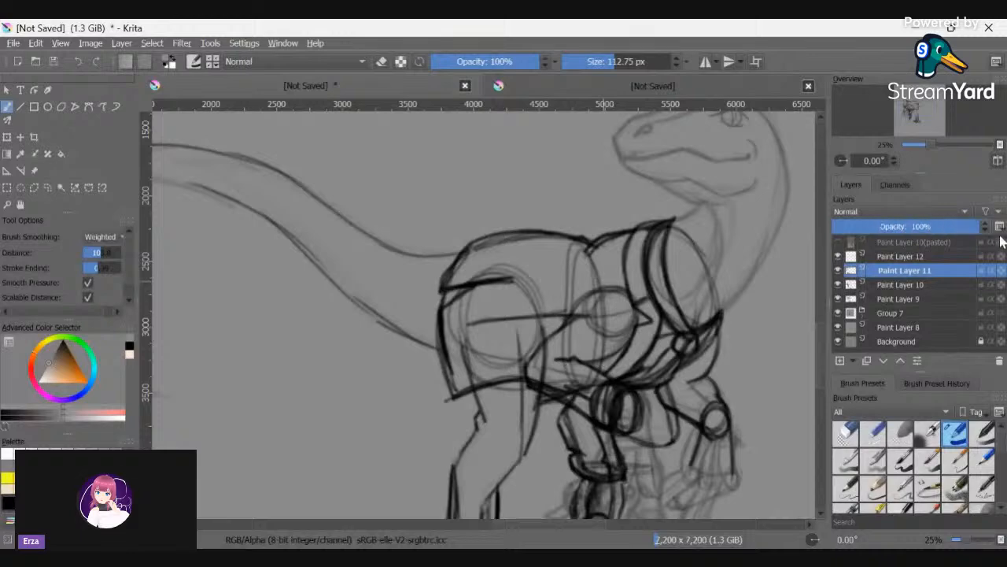
{"action": "mouse_move", "coordinate": [775, 155]}
{"action": "left_mouse_down"}
{"action": "mouse_move", "coordinate": [771, 207]}
{"action": "mouse_move", "coordinate": [740, 267]}
{"action": "left_mouse_up"}
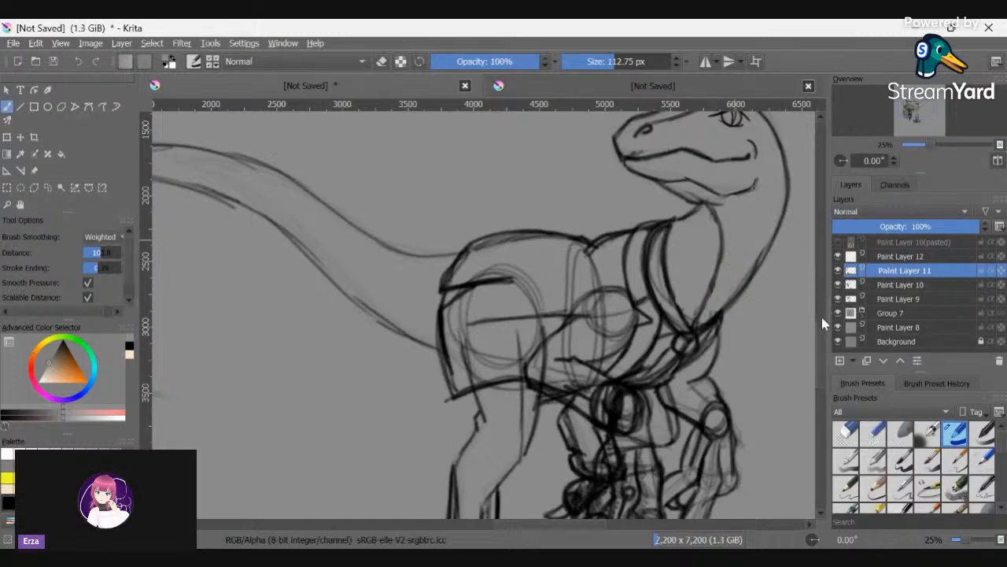
- Sketch extra curved contour lines at the base of the raptor's neck with the deevad 1c pencil sketch brush in black
{"action": "scroll", "coordinate": [820, 311], "scroll_direction": "up", "scroll_amount": 3}
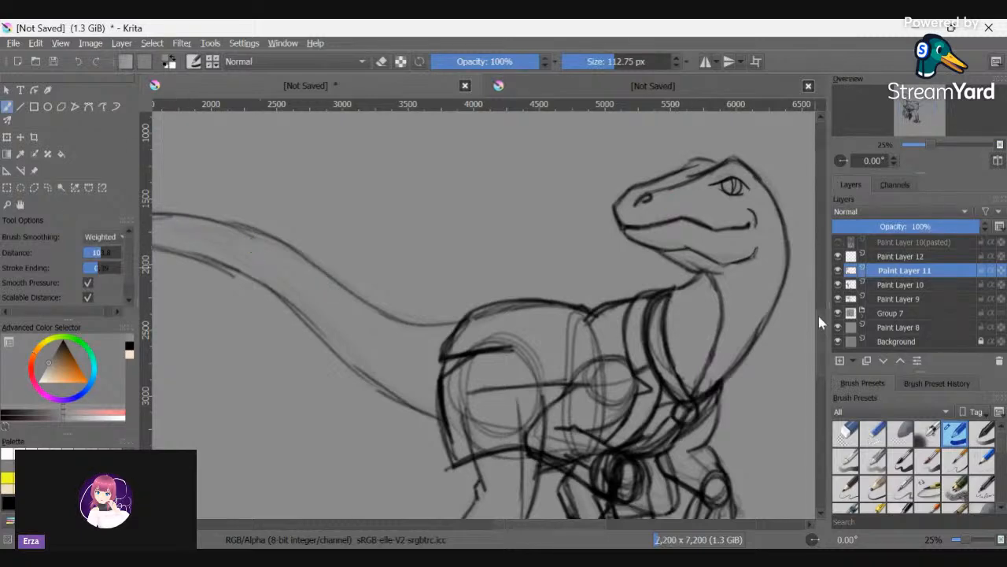
{"action": "scroll", "coordinate": [818, 329], "scroll_direction": "down", "scroll_amount": 4}
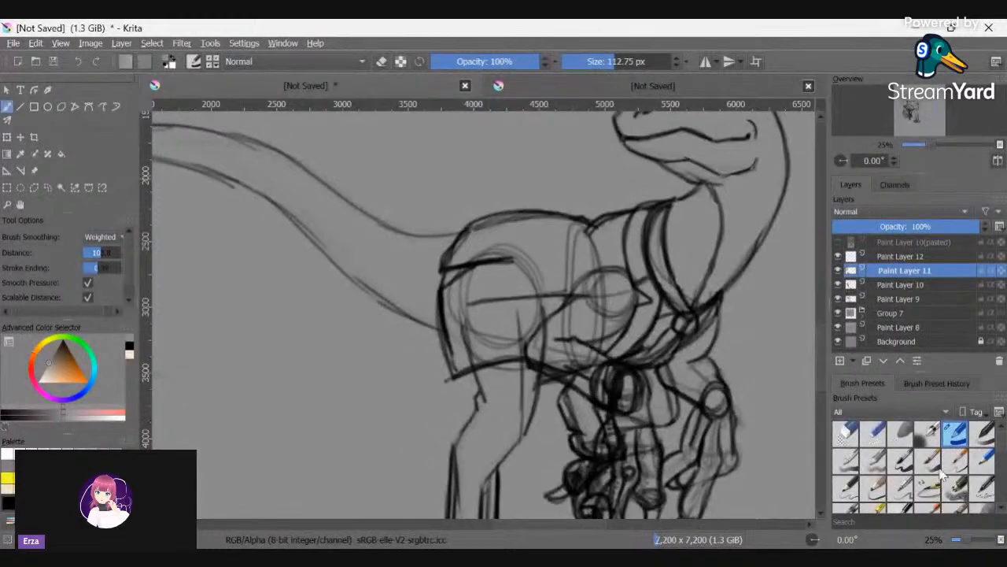
{"action": "left_click", "coordinate": [937, 383]}
{"action": "left_click", "coordinate": [894, 446]}
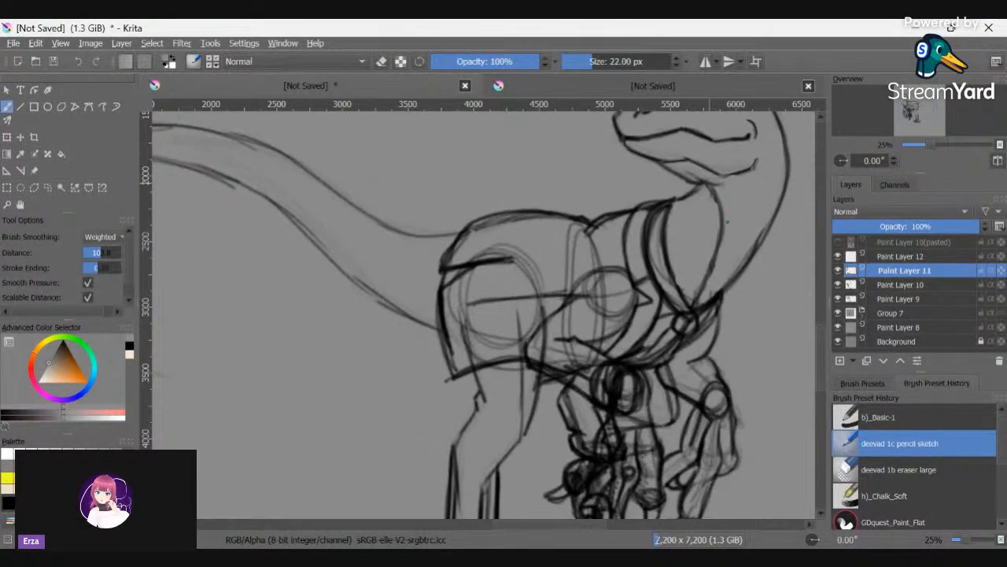
{"action": "left_click", "coordinate": [129, 345]}
{"action": "mouse_move", "coordinate": [723, 186]}
{"action": "left_mouse_down"}
{"action": "mouse_move", "coordinate": [727, 220]}
{"action": "mouse_move", "coordinate": [730, 211]}
{"action": "mouse_move", "coordinate": [715, 251]}
{"action": "mouse_move", "coordinate": [731, 207]}
{"action": "left_mouse_up"}
{"action": "left_click_drag", "start_coordinate": [709, 278], "coordinate": [698, 300]}
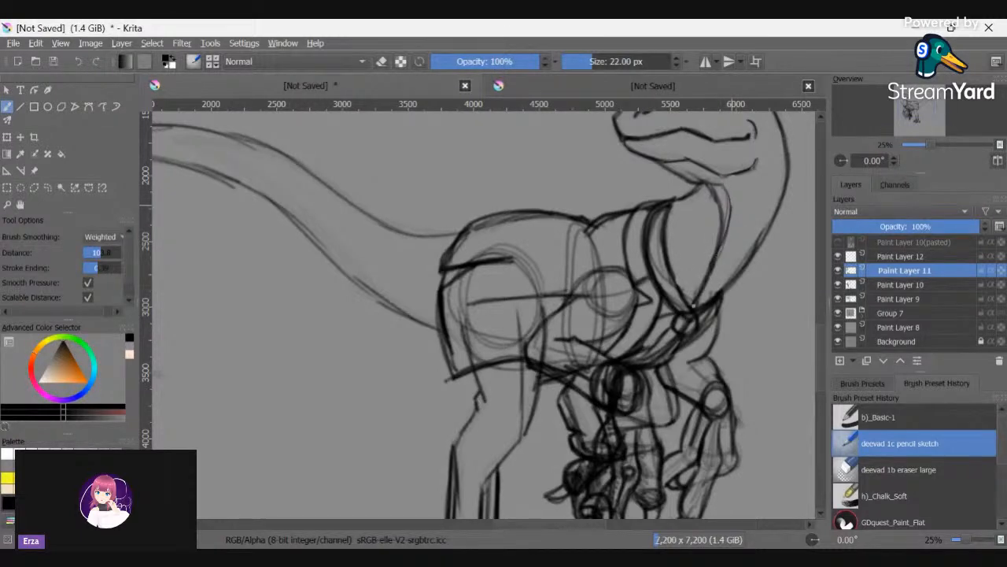
{"action": "mouse_move", "coordinate": [719, 257]}
{"action": "left_mouse_down"}
{"action": "mouse_move", "coordinate": [729, 233]}
{"action": "mouse_move", "coordinate": [722, 183]}
{"action": "left_mouse_up"}
{"action": "key", "text": "ctrl+z"}
{"action": "left_click_drag", "start_coordinate": [744, 207], "coordinate": [728, 252]}
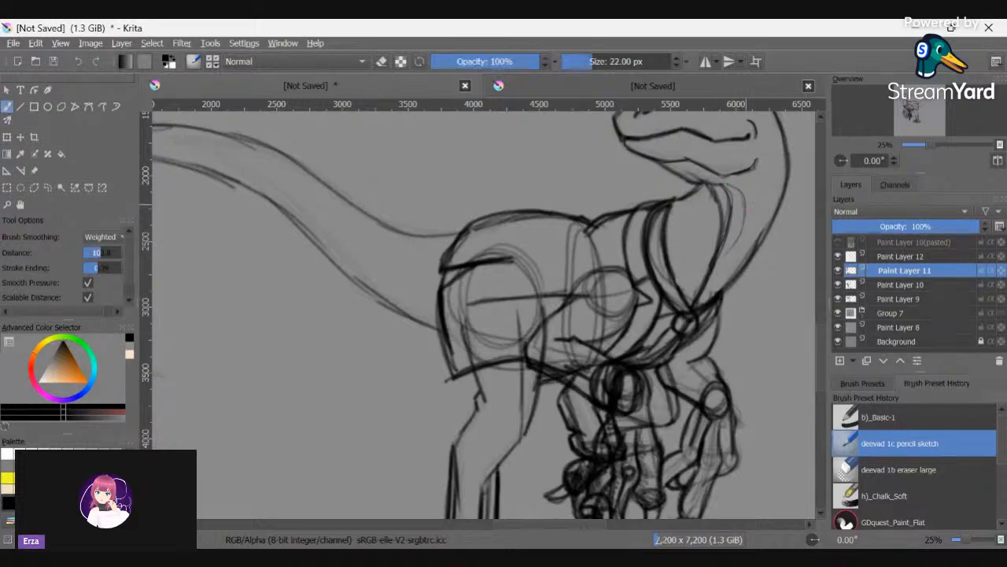
{"action": "left_click_drag", "start_coordinate": [741, 213], "coordinate": [696, 308]}
{"action": "left_click_drag", "start_coordinate": [748, 187], "coordinate": [744, 240]}
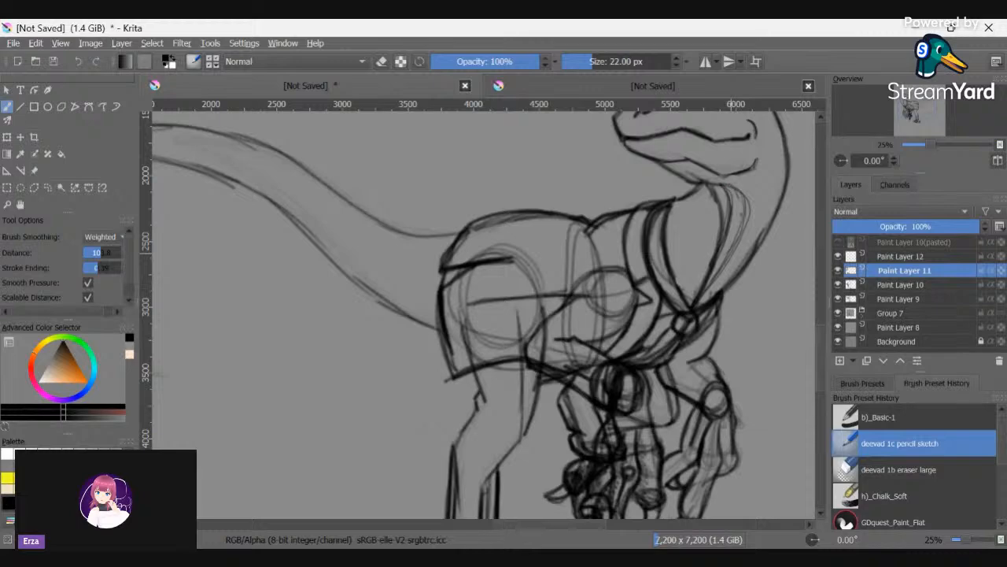
{"action": "left_click_drag", "start_coordinate": [741, 200], "coordinate": [709, 286]}
{"action": "left_click_drag", "start_coordinate": [736, 230], "coordinate": [706, 288]}
- Paint out all the inner curves at the base of the neck with the b)_Basic-1 brush in the background grey
{"action": "left_click", "coordinate": [879, 418]}
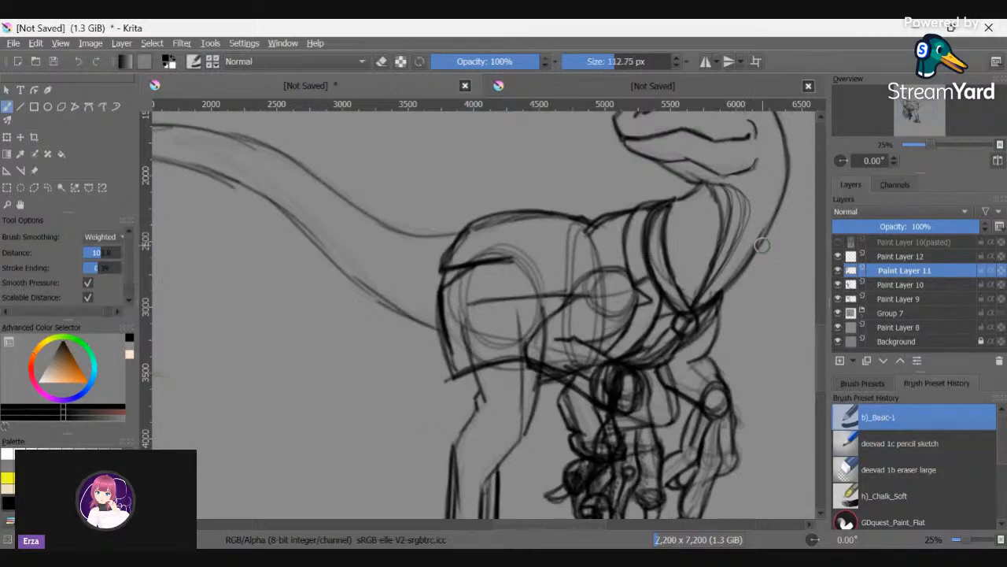
{"action": "left_click", "coordinate": [732, 220], "text": "ctrl"}
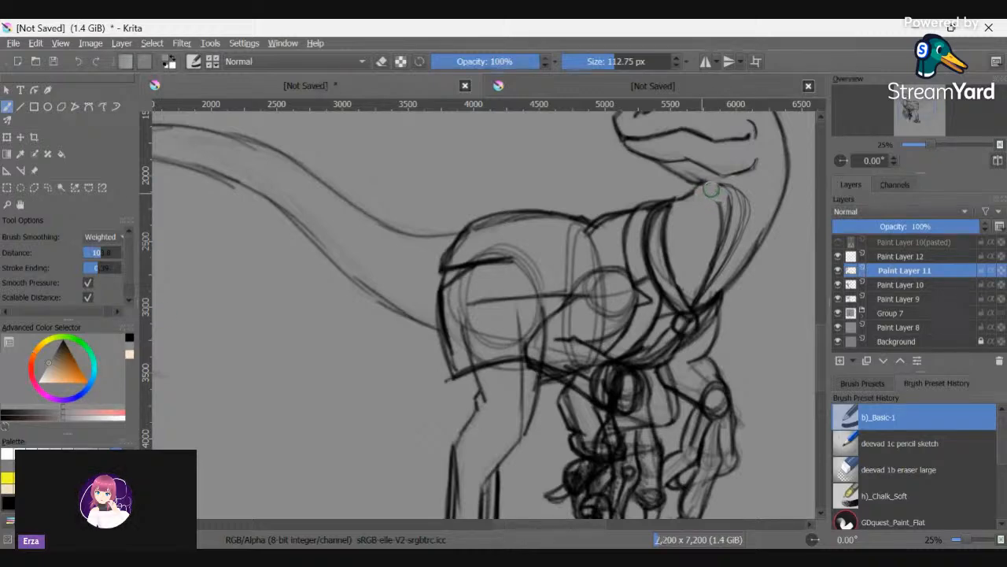
{"action": "mouse_move", "coordinate": [737, 211]}
{"action": "left_mouse_down"}
{"action": "mouse_move", "coordinate": [714, 235]}
{"action": "mouse_move", "coordinate": [727, 254]}
{"action": "mouse_move", "coordinate": [695, 300]}
{"action": "left_mouse_up"}
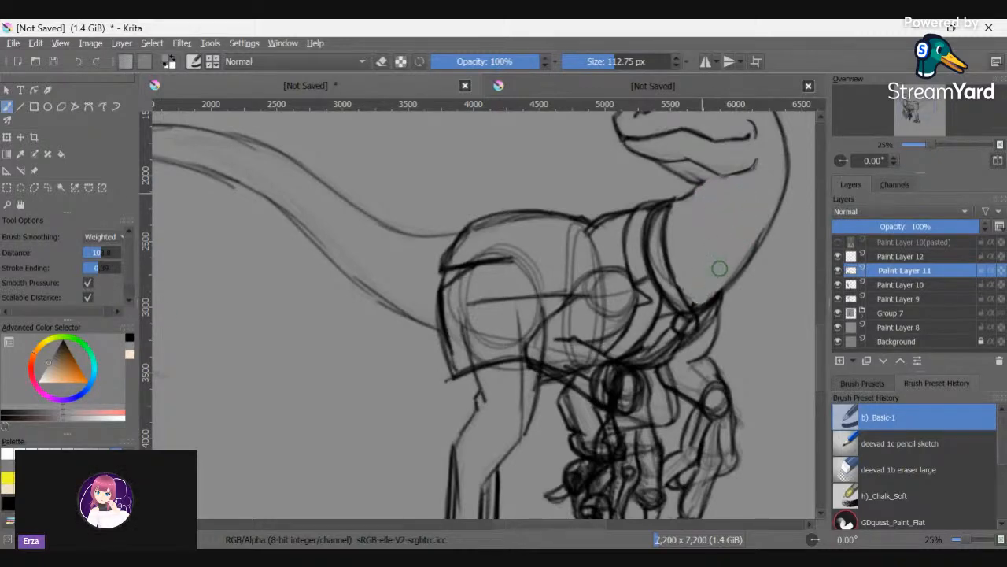
- Redraw the curve from under the jaw down to the collar's point in black with the deevad 1c pencil sketch brush
{"action": "left_click", "coordinate": [875, 441]}
{"action": "left_click", "coordinate": [130, 345]}
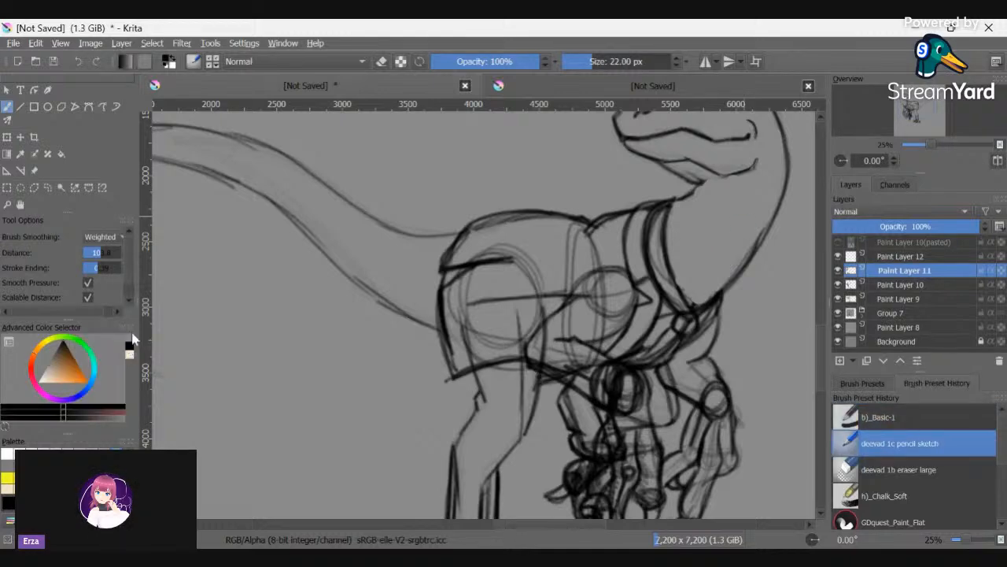
{"action": "left_click_drag", "start_coordinate": [699, 185], "coordinate": [709, 180]}
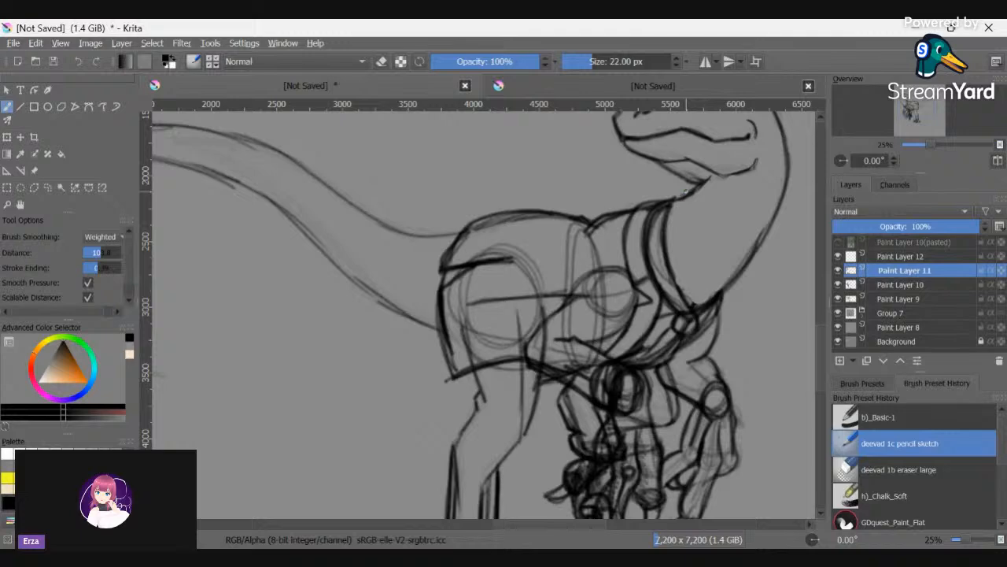
{"action": "mouse_move", "coordinate": [697, 181]}
{"action": "left_mouse_down"}
{"action": "mouse_move", "coordinate": [744, 217]}
{"action": "mouse_move", "coordinate": [736, 252]}
{"action": "left_mouse_up"}
{"action": "left_click_drag", "start_coordinate": [692, 310], "coordinate": [731, 257]}
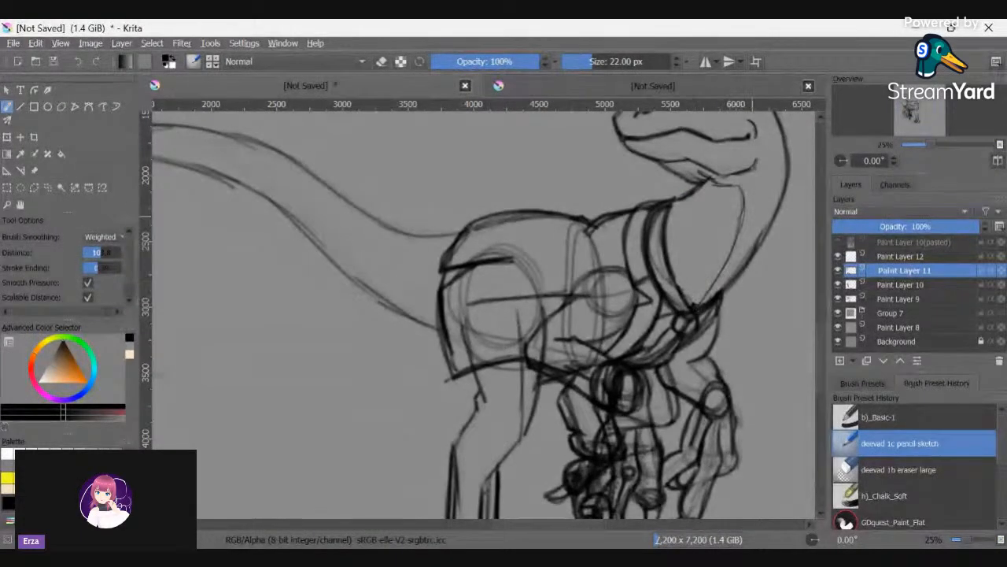
{"action": "left_click_drag", "start_coordinate": [744, 203], "coordinate": [721, 264]}
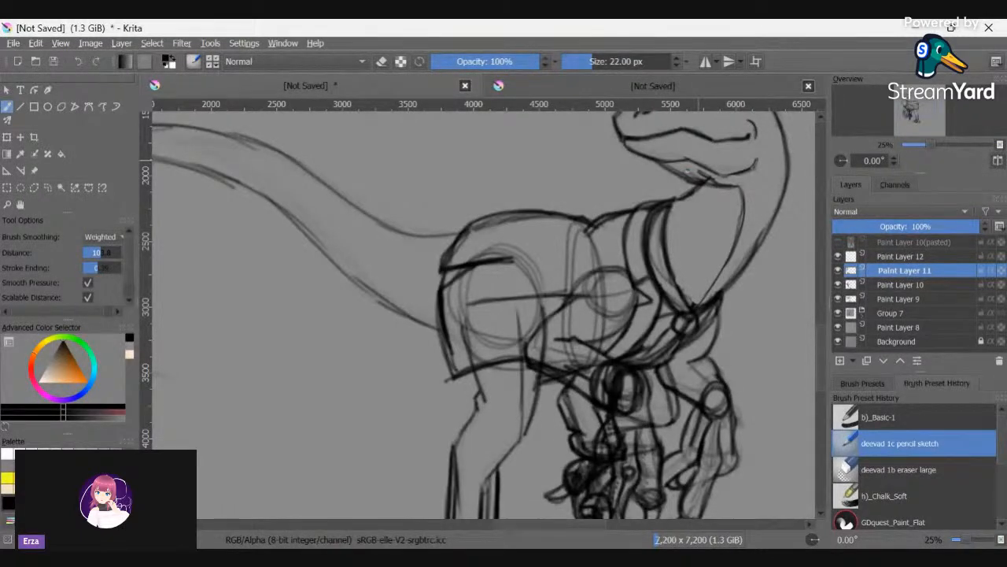
- Clean up the overlapping lines under the jaw and around the collar clasp in grey with the b)_Basic-1 brush at 47.57 px
{"action": "left_click", "coordinate": [877, 419]}
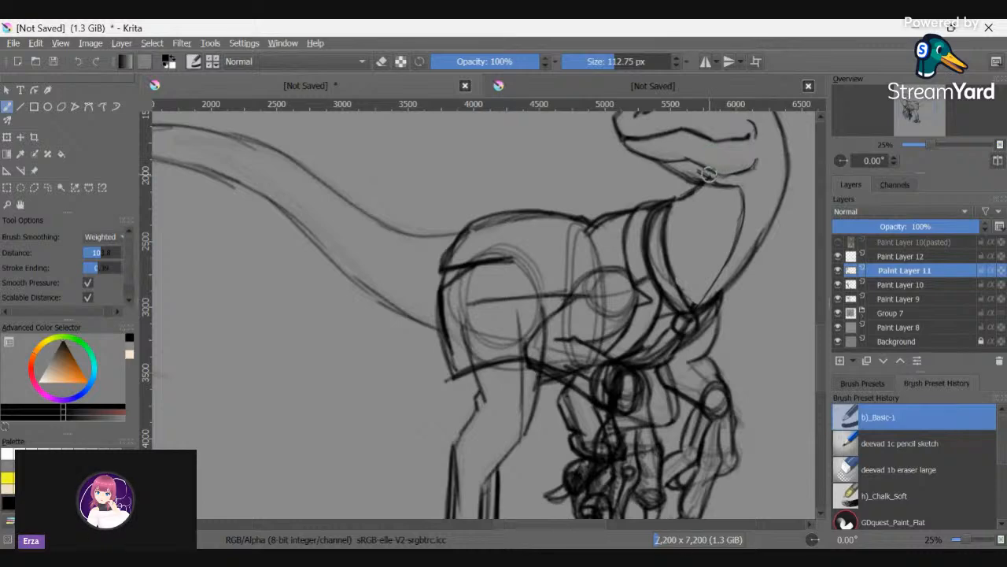
{"action": "left_click", "coordinate": [129, 353]}
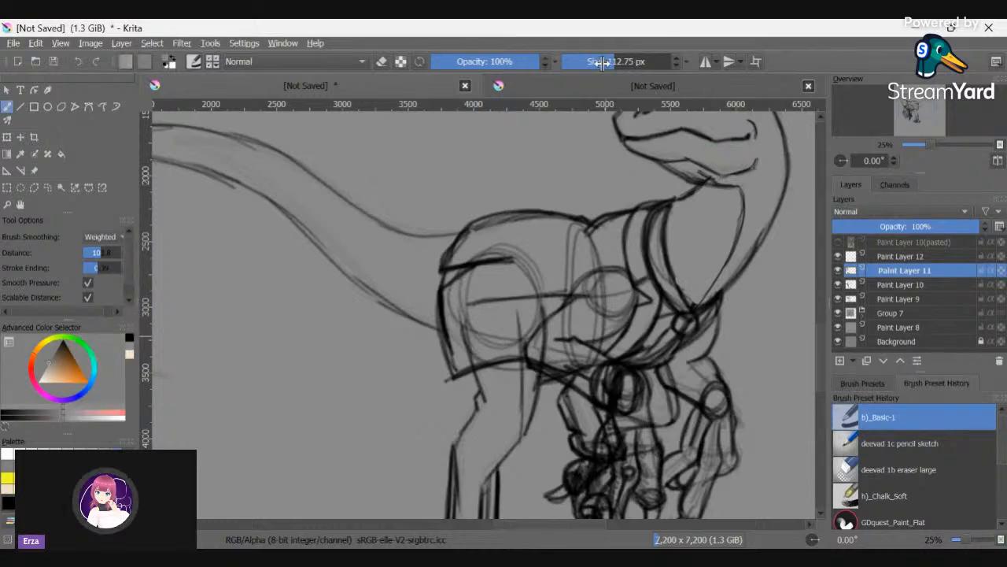
{"action": "left_click", "coordinate": [600, 63]}
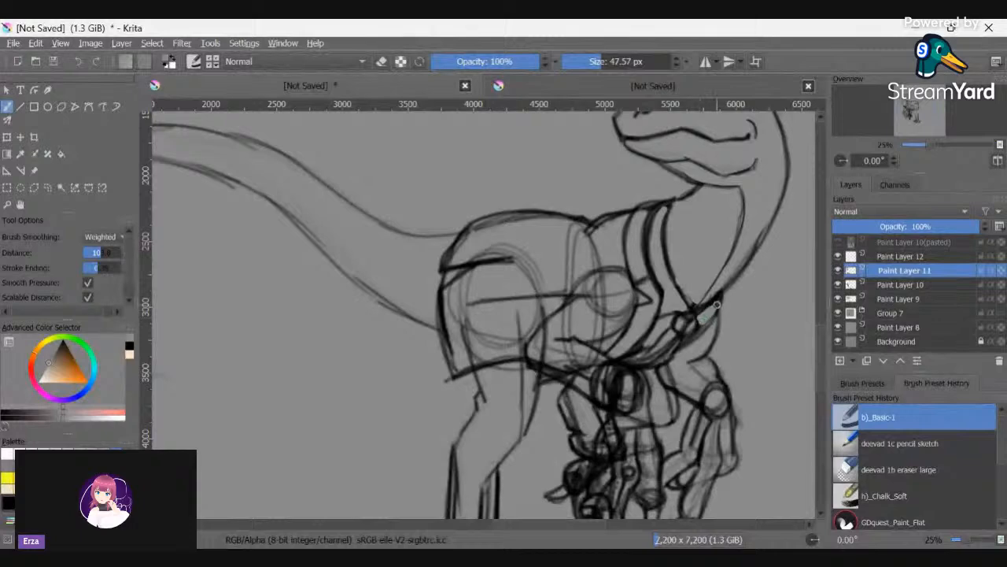
{"action": "left_click_drag", "start_coordinate": [717, 305], "coordinate": [684, 322]}
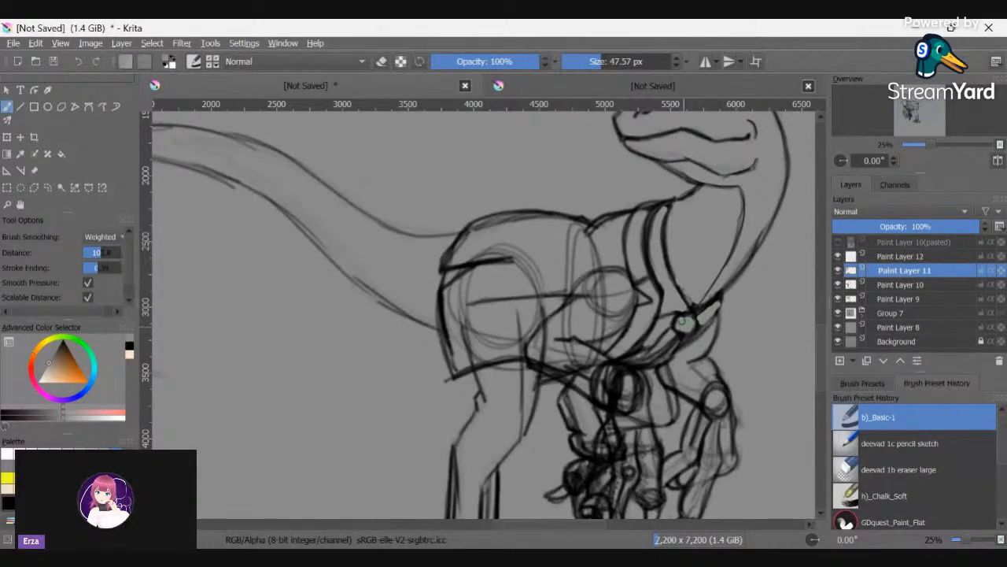
{"action": "left_click_drag", "start_coordinate": [681, 321], "coordinate": [686, 325]}
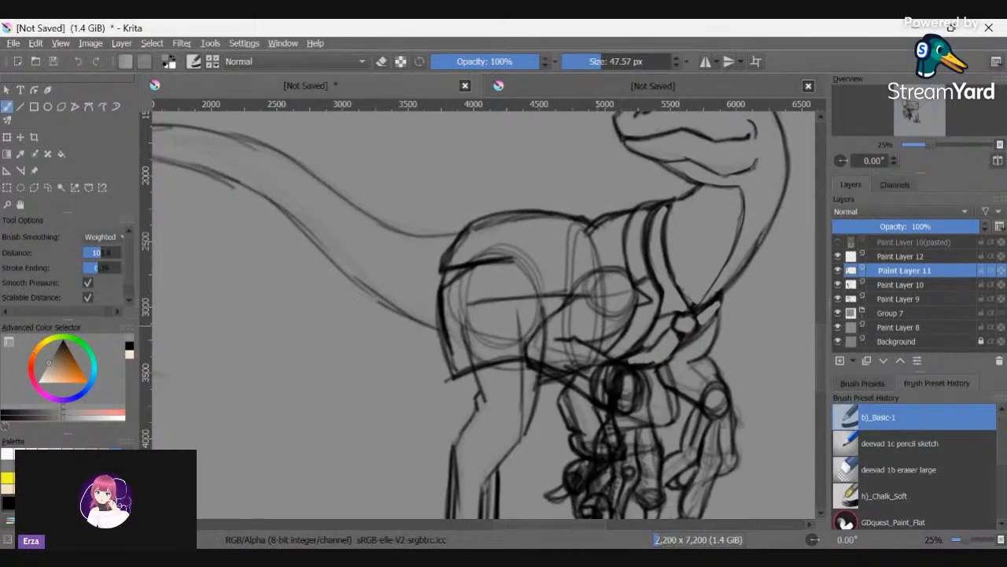
- Paint out the hip and torso construction lines in grey at 180.57 px, and clean the lower belly at 59.92 px
{"action": "mouse_move", "coordinate": [466, 303]}
{"action": "left_mouse_down"}
{"action": "mouse_move", "coordinate": [565, 293]}
{"action": "mouse_move", "coordinate": [516, 342]}
{"action": "mouse_move", "coordinate": [482, 355]}
{"action": "mouse_move", "coordinate": [503, 343]}
{"action": "mouse_move", "coordinate": [496, 349]}
{"action": "mouse_move", "coordinate": [466, 321]}
{"action": "mouse_move", "coordinate": [463, 298]}
{"action": "mouse_move", "coordinate": [532, 272]}
{"action": "mouse_move", "coordinate": [527, 290]}
{"action": "mouse_move", "coordinate": [542, 292]}
{"action": "mouse_move", "coordinate": [481, 337]}
{"action": "mouse_move", "coordinate": [477, 294]}
{"action": "mouse_move", "coordinate": [465, 340]}
{"action": "mouse_move", "coordinate": [474, 247]}
{"action": "mouse_move", "coordinate": [531, 252]}
{"action": "mouse_move", "coordinate": [519, 266]}
{"action": "mouse_move", "coordinate": [481, 231]}
{"action": "mouse_move", "coordinate": [554, 229]}
{"action": "mouse_move", "coordinate": [589, 250]}
{"action": "left_mouse_up"}
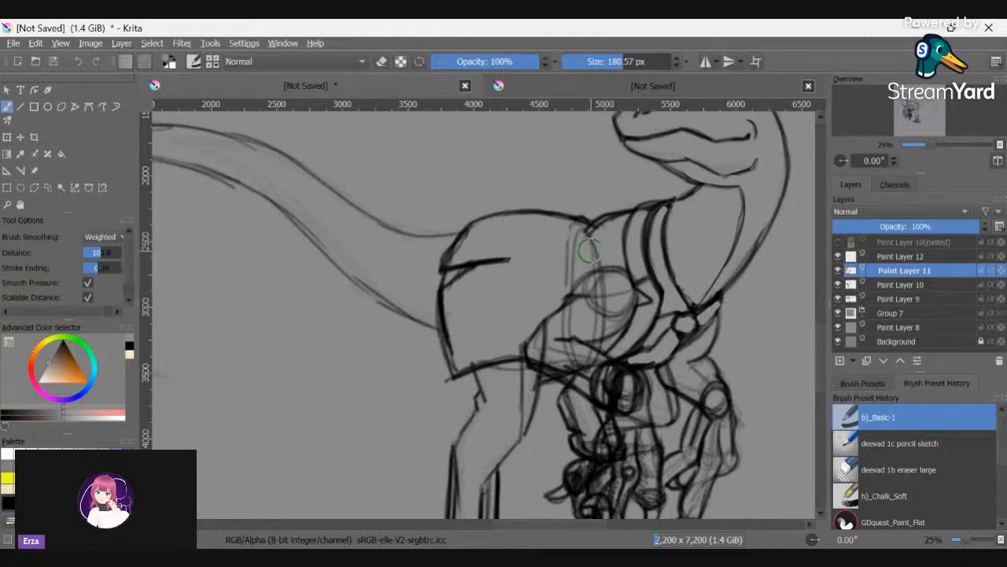
{"action": "mouse_move", "coordinate": [588, 250]}
{"action": "left_mouse_down"}
{"action": "mouse_move", "coordinate": [584, 285]}
{"action": "mouse_move", "coordinate": [606, 291]}
{"action": "mouse_move", "coordinate": [598, 311]}
{"action": "mouse_move", "coordinate": [615, 294]}
{"action": "mouse_move", "coordinate": [604, 323]}
{"action": "mouse_move", "coordinate": [614, 297]}
{"action": "mouse_move", "coordinate": [614, 318]}
{"action": "left_mouse_up"}
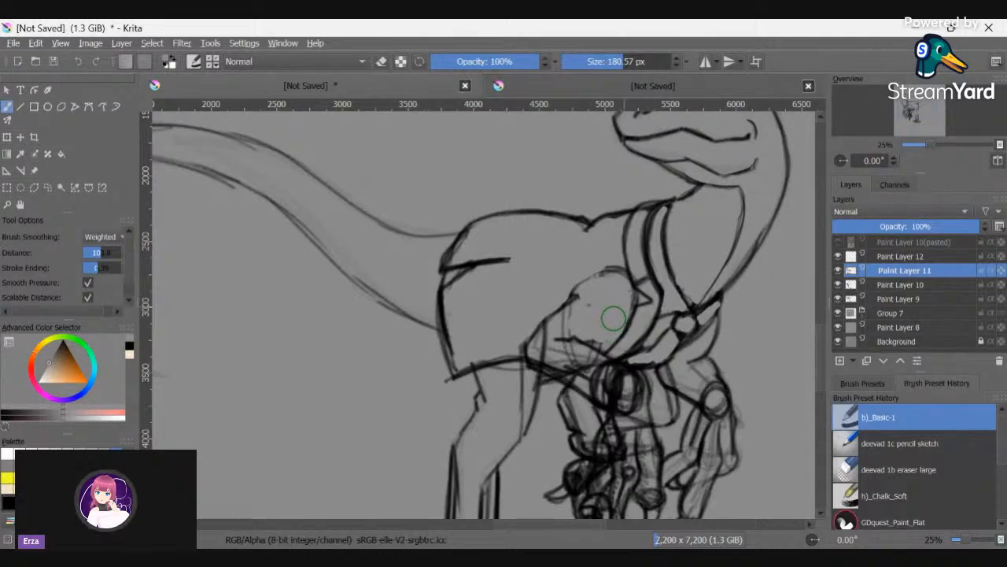
{"action": "key", "text": "ctrl+z"}
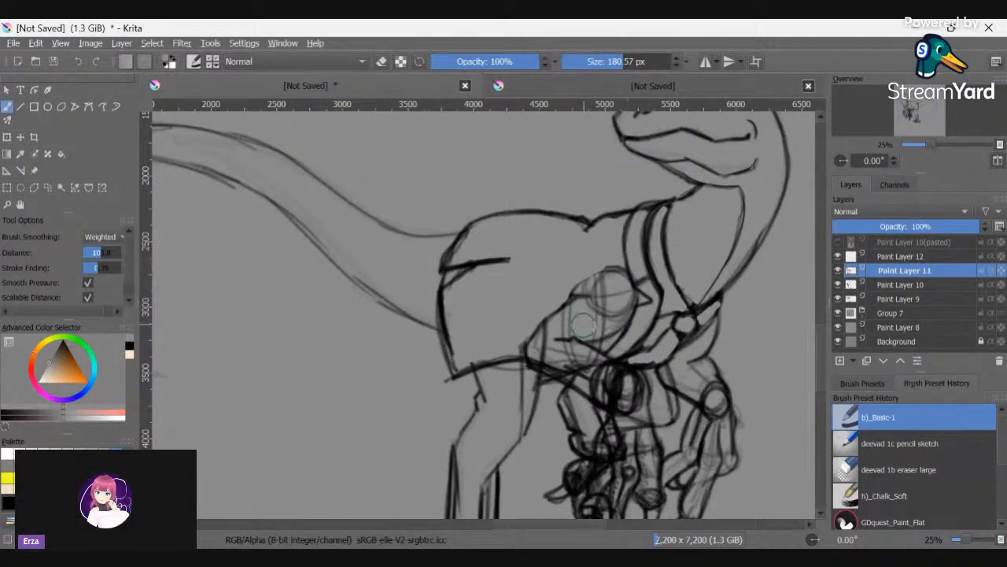
{"action": "mouse_move", "coordinate": [617, 309]}
{"action": "left_mouse_down"}
{"action": "mouse_move", "coordinate": [614, 293]}
{"action": "mouse_move", "coordinate": [596, 291]}
{"action": "left_mouse_up"}
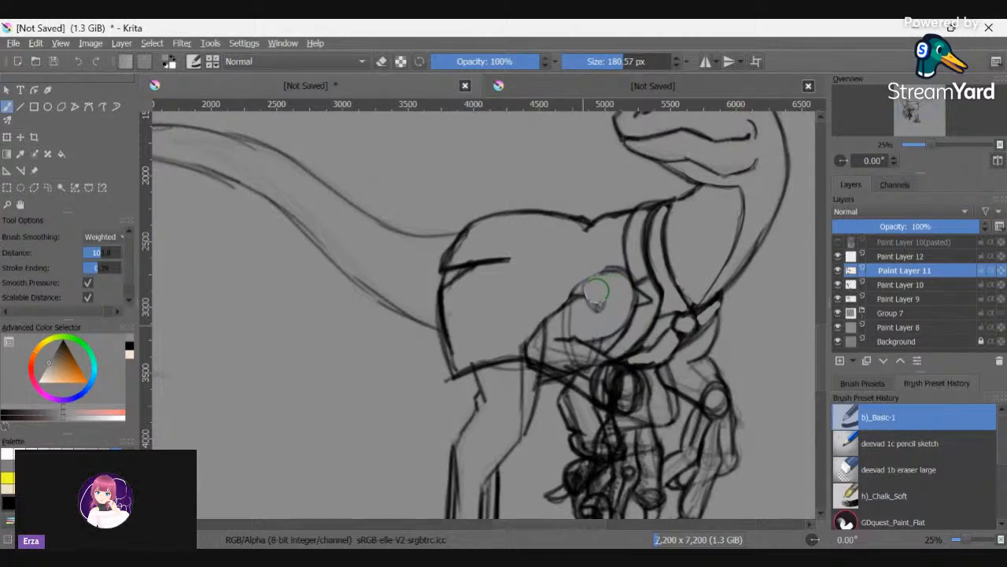
{"action": "left_click", "coordinate": [605, 61]}
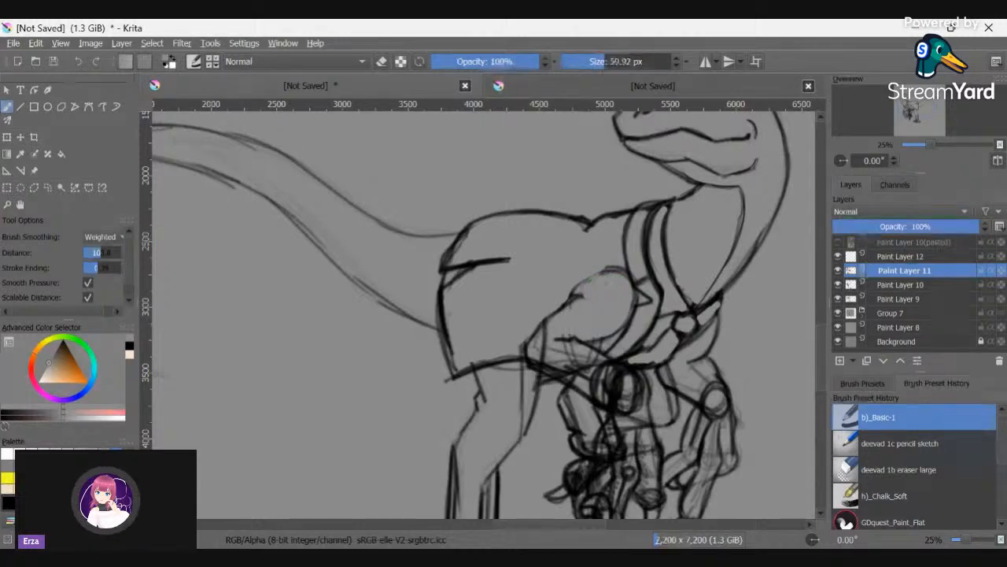
{"action": "mouse_move", "coordinate": [537, 345]}
{"action": "left_mouse_down"}
{"action": "mouse_move", "coordinate": [547, 347]}
{"action": "mouse_move", "coordinate": [540, 354]}
{"action": "left_mouse_up"}
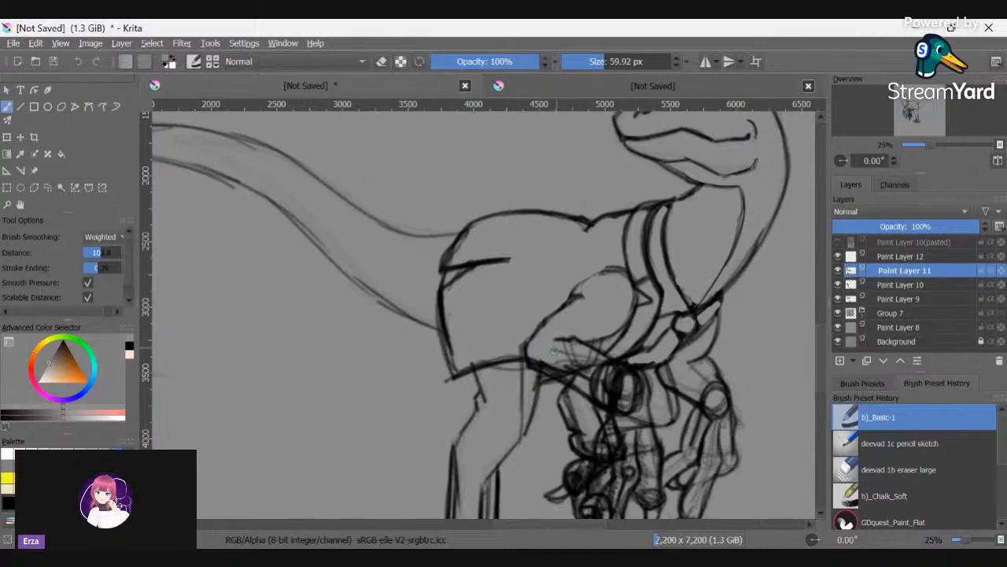
- Dim Paint Layer 10 to 17% opacity to check which lines it holds, and restore it to 100%
{"action": "key", "text": "ctrl+bracketright"}
{"action": "key", "text": "ctrl+bracketright"}
{"action": "key", "text": "ctrl+bracketright"}
{"action": "key", "text": "ctrl+bracketright"}
{"action": "left_click", "coordinate": [900, 285]}
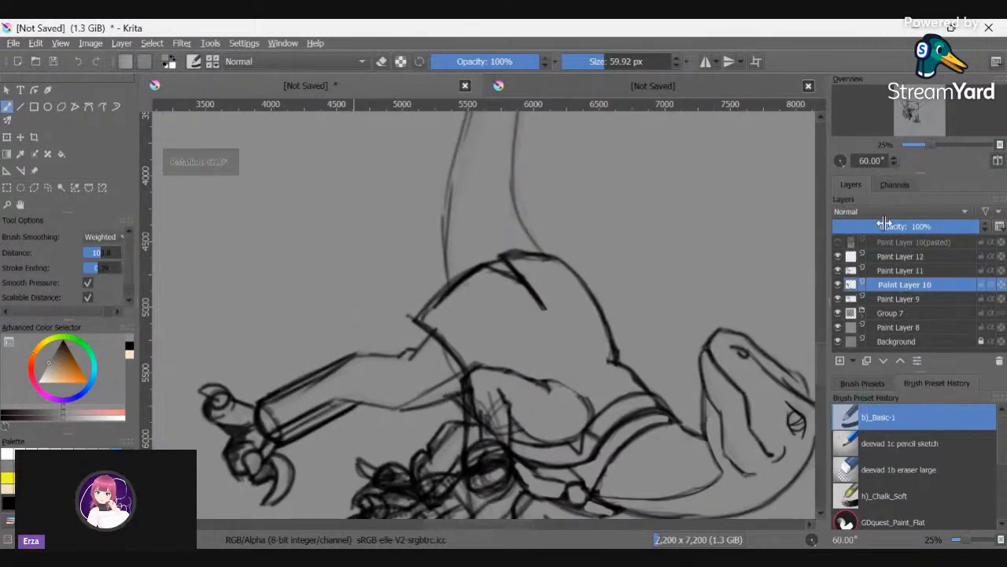
{"action": "left_click", "coordinate": [862, 227]}
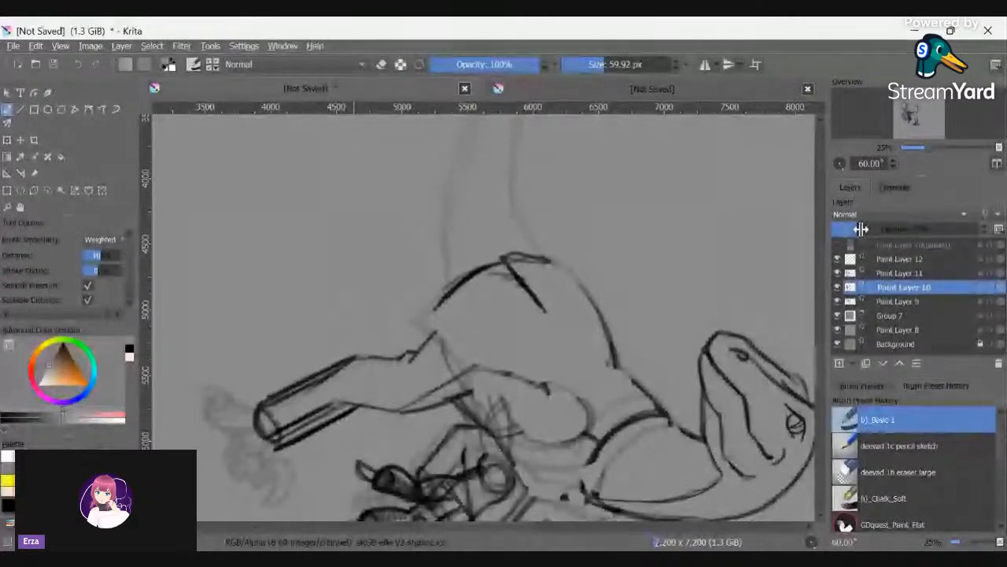
{"action": "scroll", "coordinate": [821, 354], "scroll_direction": "down", "scroll_amount": 5}
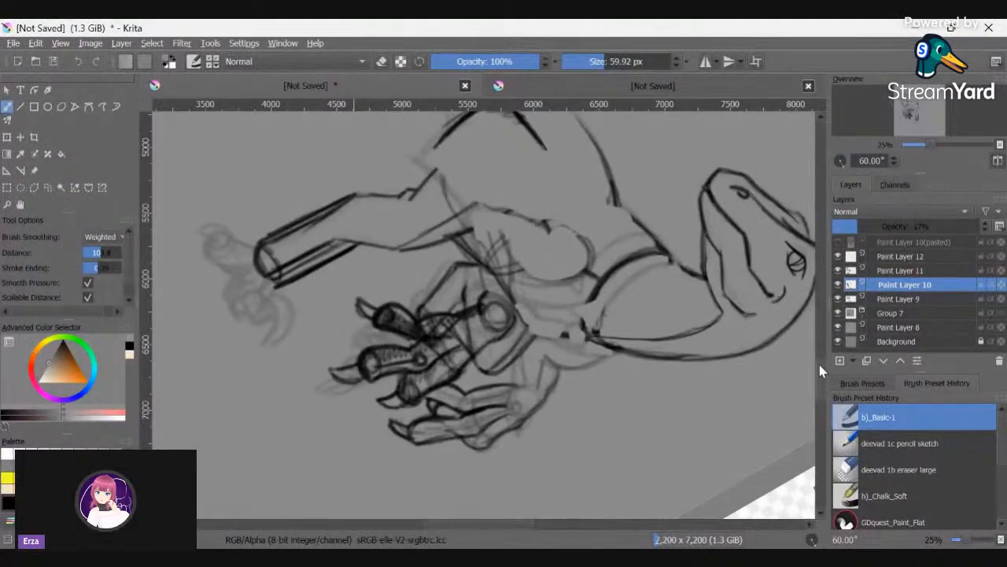
{"action": "key", "text": "ctrl+bracketright"}
{"action": "key", "text": "ctrl+bracketright"}
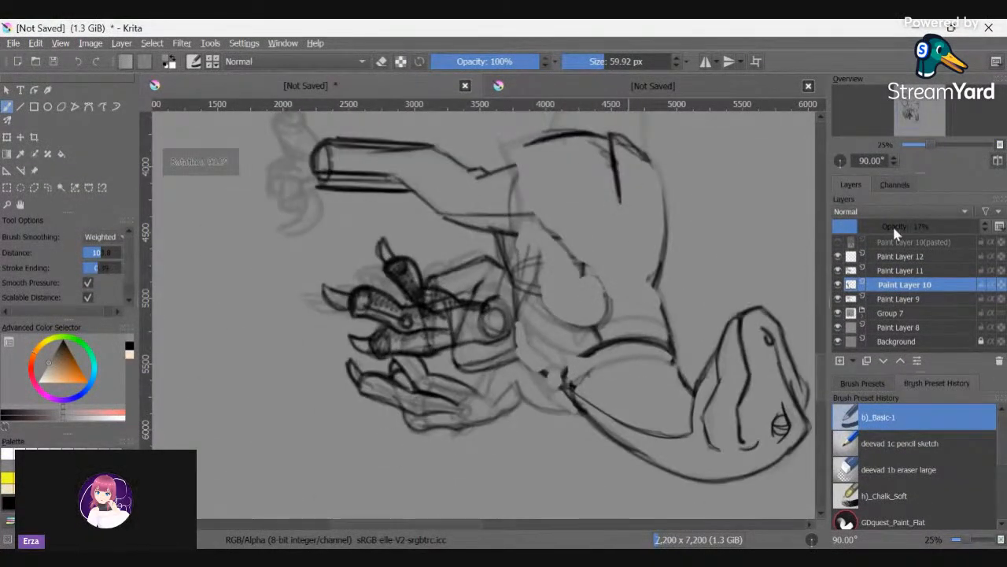
{"action": "left_click_drag", "start_coordinate": [892, 225], "coordinate": [995, 227]}
- Dim Paint Layer 9 to 18% opacity and paint out the construction lines around the near forearm and wrist in grey on Paint Layer 11
{"action": "left_click", "coordinate": [901, 304]}
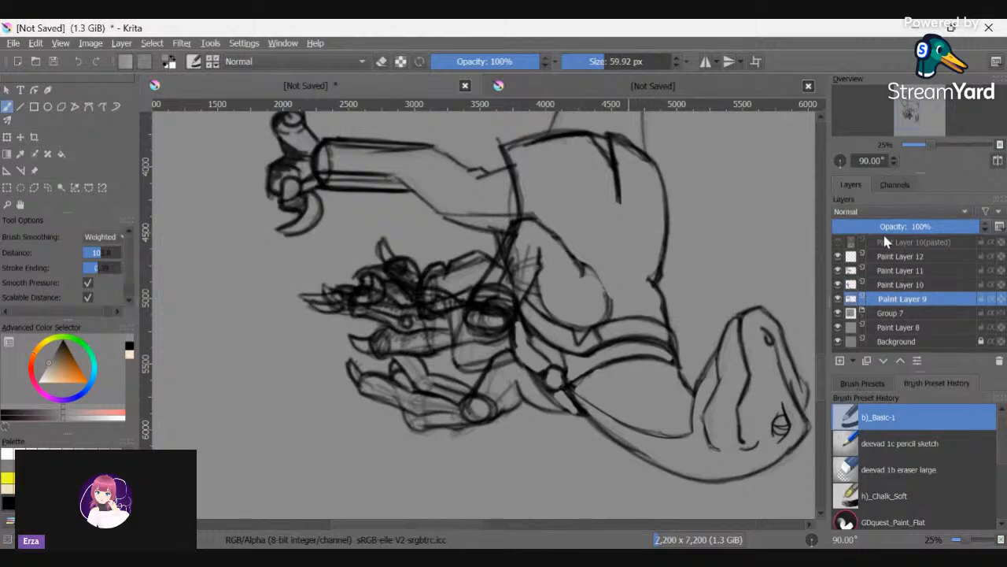
{"action": "left_click", "coordinate": [861, 226]}
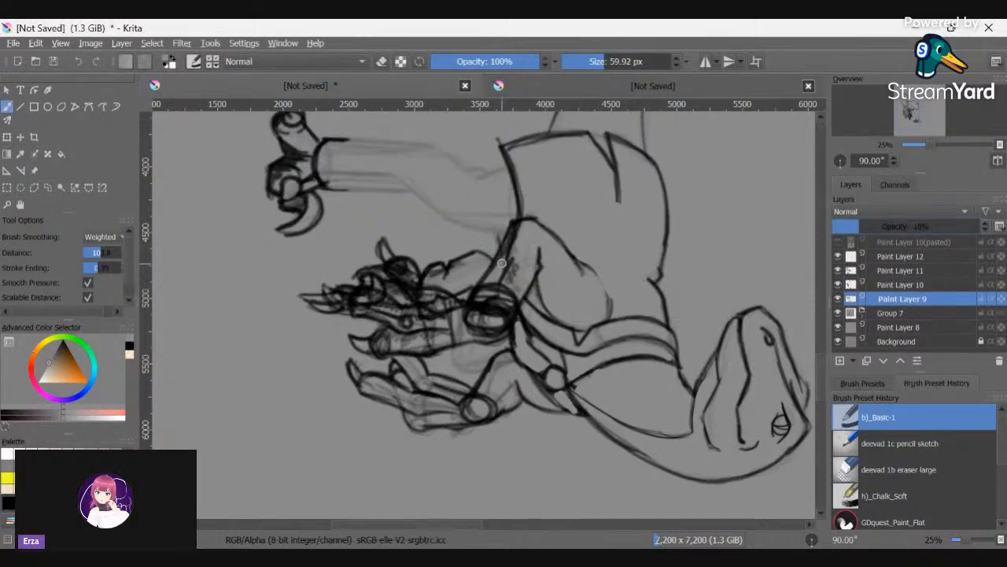
{"action": "left_click", "coordinate": [901, 256]}
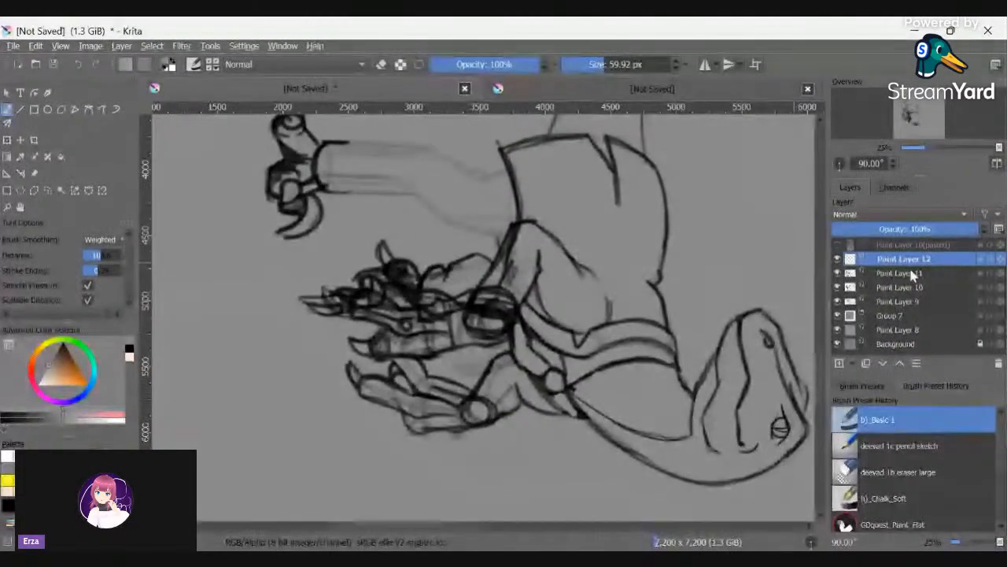
{"action": "left_click", "coordinate": [908, 273]}
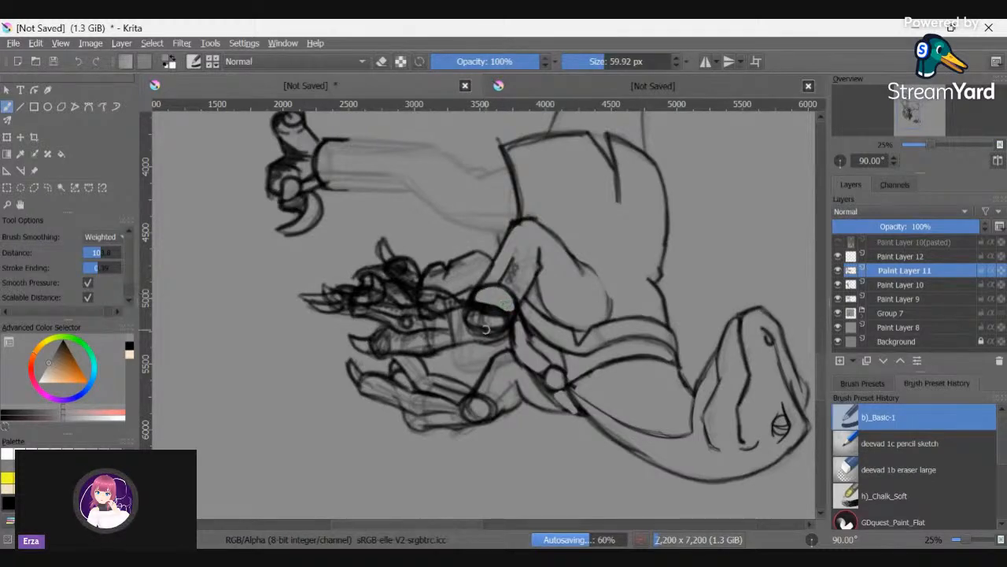
{"action": "mouse_move", "coordinate": [482, 332]}
{"action": "left_mouse_down"}
{"action": "mouse_move", "coordinate": [499, 333]}
{"action": "mouse_move", "coordinate": [497, 317]}
{"action": "mouse_move", "coordinate": [474, 318]}
{"action": "mouse_move", "coordinate": [493, 328]}
{"action": "left_mouse_up"}
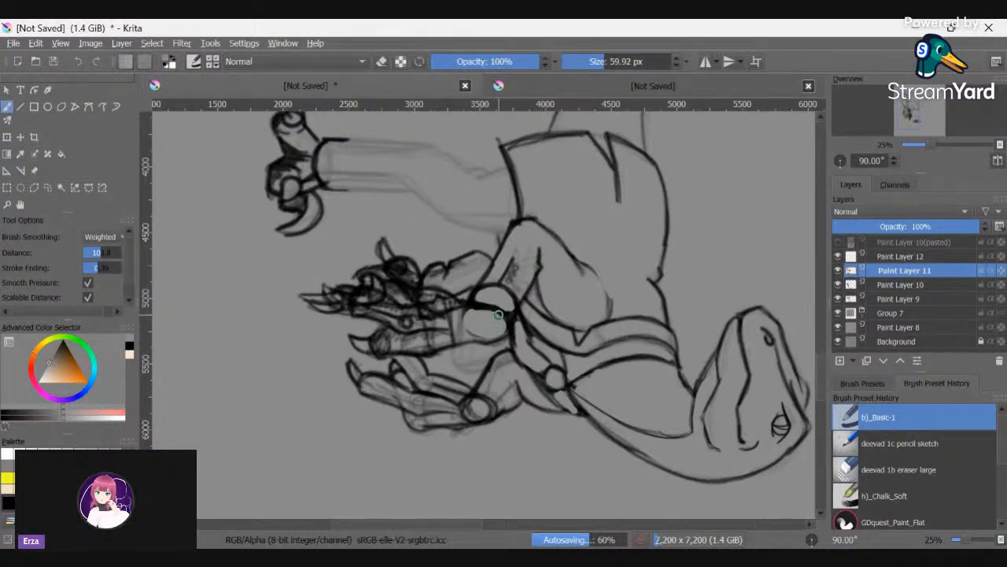
- Dim Paint Layer 10 to 28% opacity so the lines of the hands stand out
{"action": "key", "text": "4"}
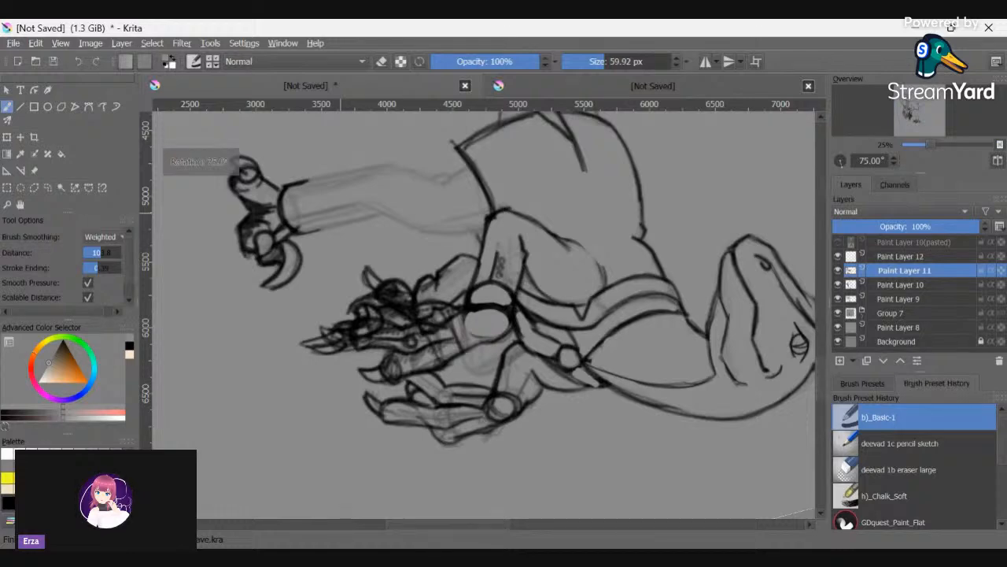
{"action": "key", "text": "6"}
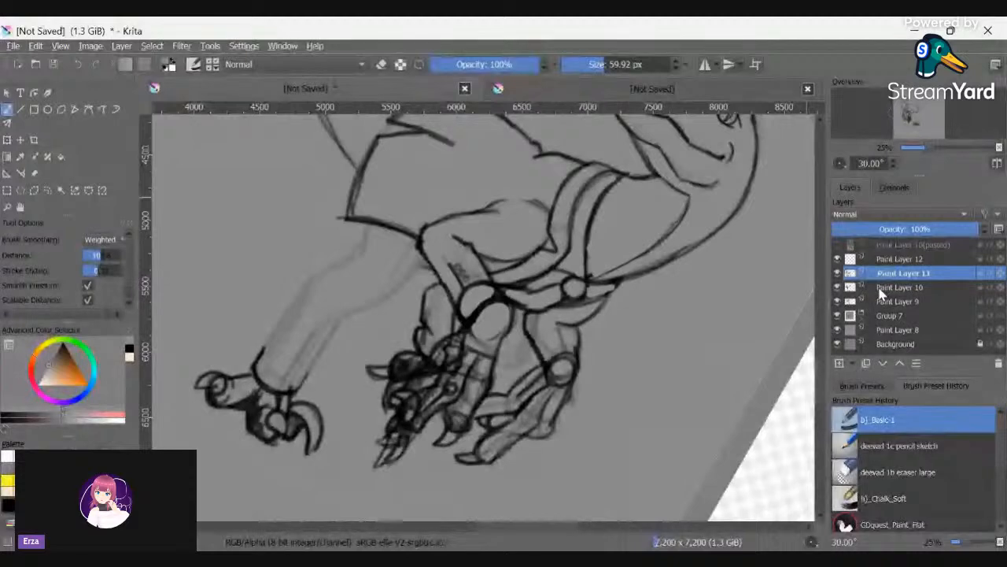
{"action": "left_click", "coordinate": [879, 289]}
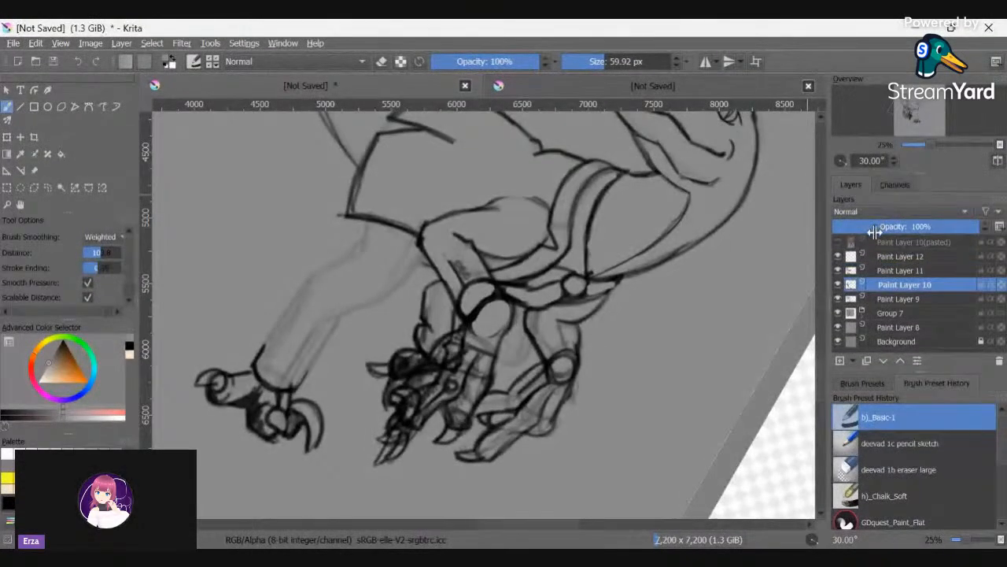
{"action": "left_click", "coordinate": [874, 230]}
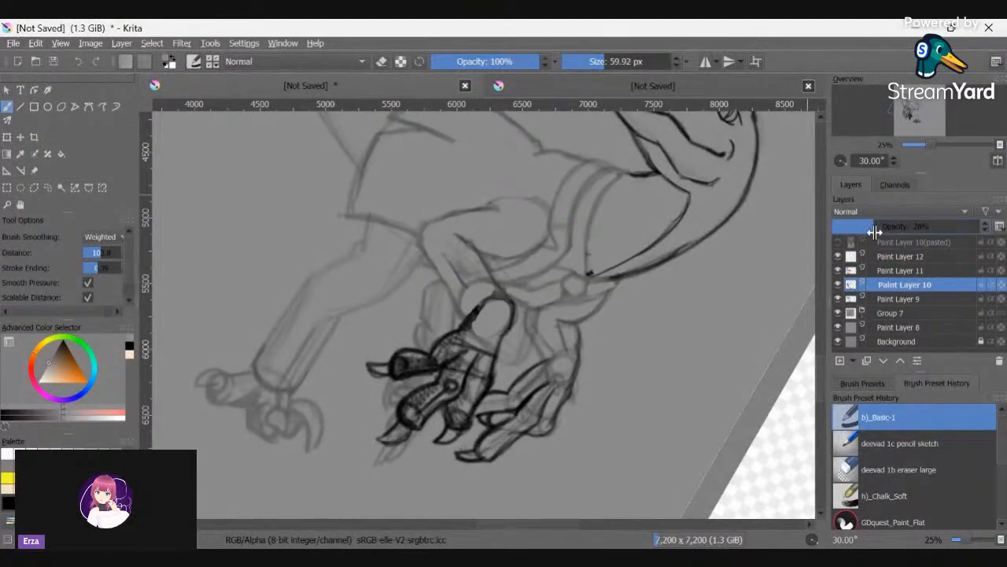
{"action": "key", "text": "4"}
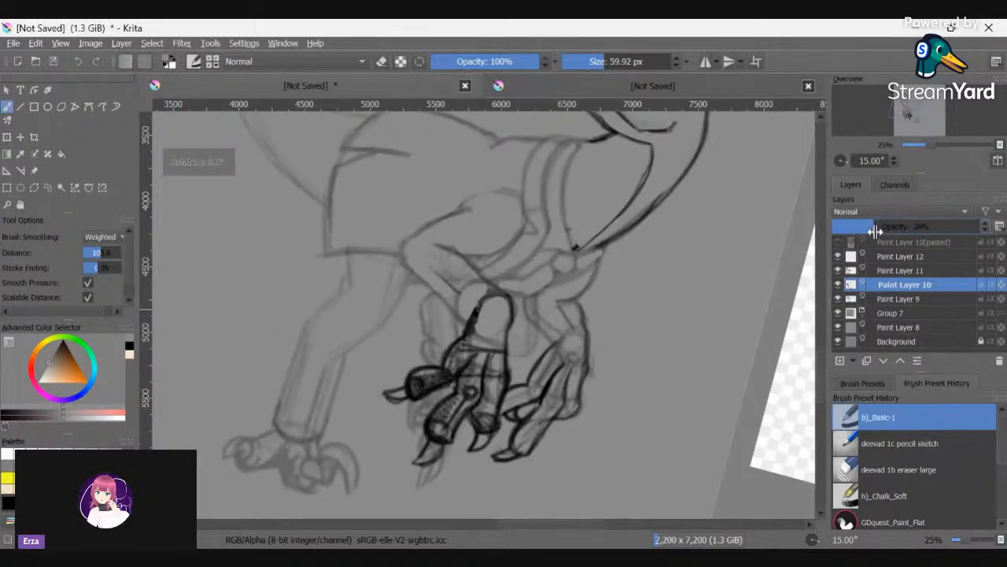
- Paint out the joints, shading and inner lines of both hands' fingers and claws in grey at 59.92 px on Paint Layer 12
{"action": "left_click", "coordinate": [904, 256]}
{"action": "key", "text": "5"}
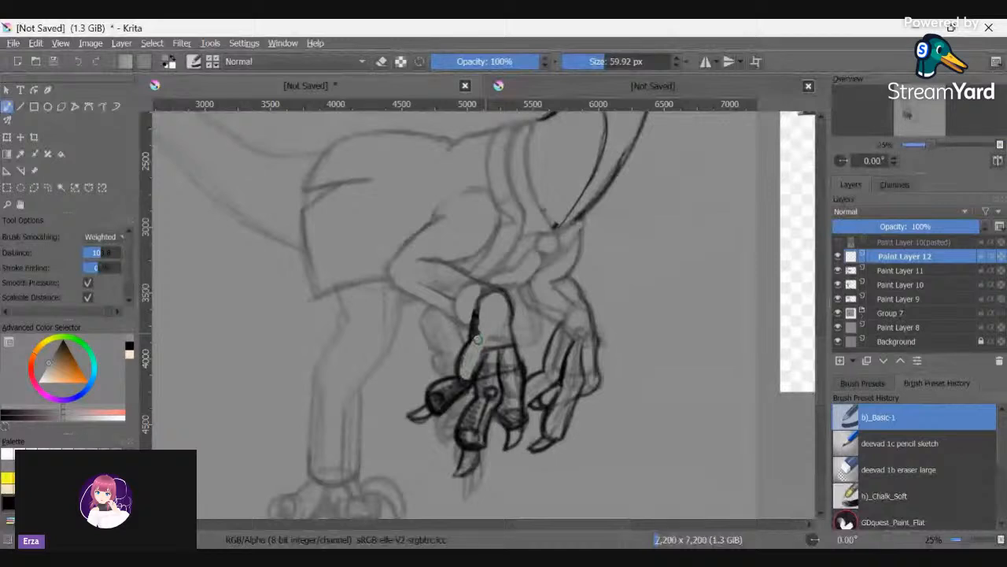
{"action": "left_click_drag", "start_coordinate": [477, 340], "coordinate": [489, 397]}
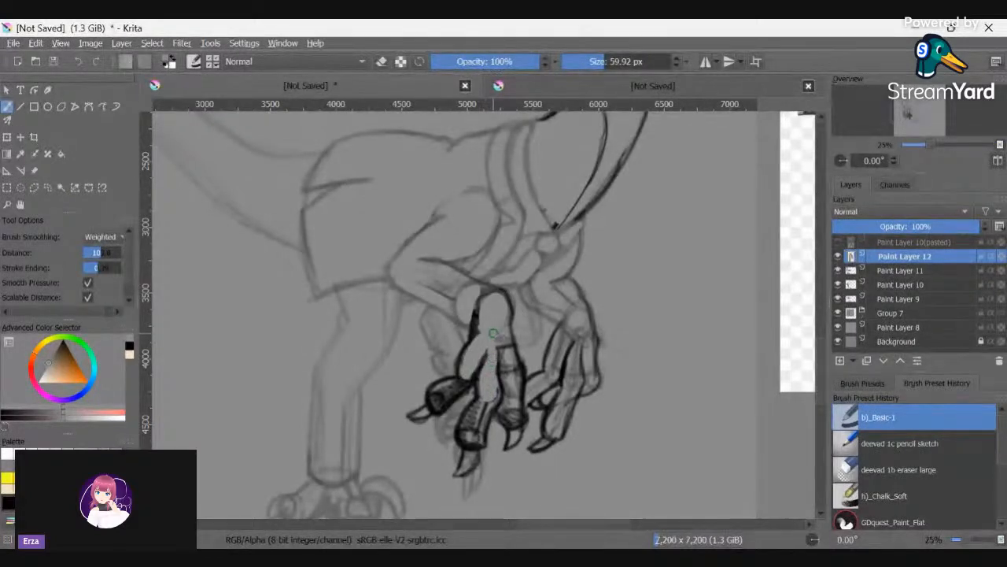
{"action": "left_click_drag", "start_coordinate": [498, 328], "coordinate": [510, 379]}
{"action": "key", "text": "ctrl+z"}
{"action": "key", "text": "ctrl+z"}
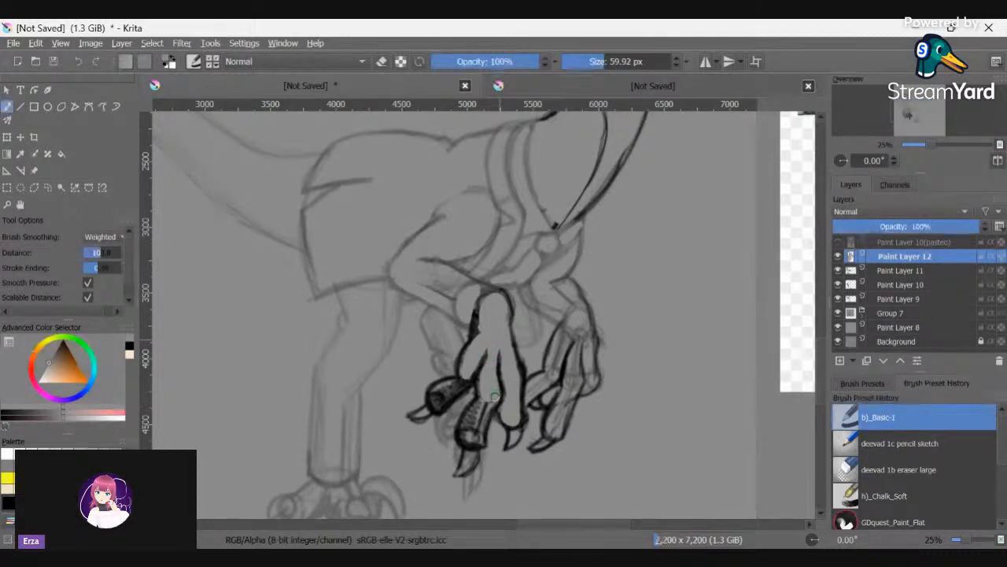
{"action": "mouse_move", "coordinate": [494, 397]}
{"action": "left_mouse_down"}
{"action": "mouse_move", "coordinate": [480, 354]}
{"action": "mouse_move", "coordinate": [461, 386]}
{"action": "mouse_move", "coordinate": [436, 393]}
{"action": "mouse_move", "coordinate": [475, 347]}
{"action": "left_mouse_up"}
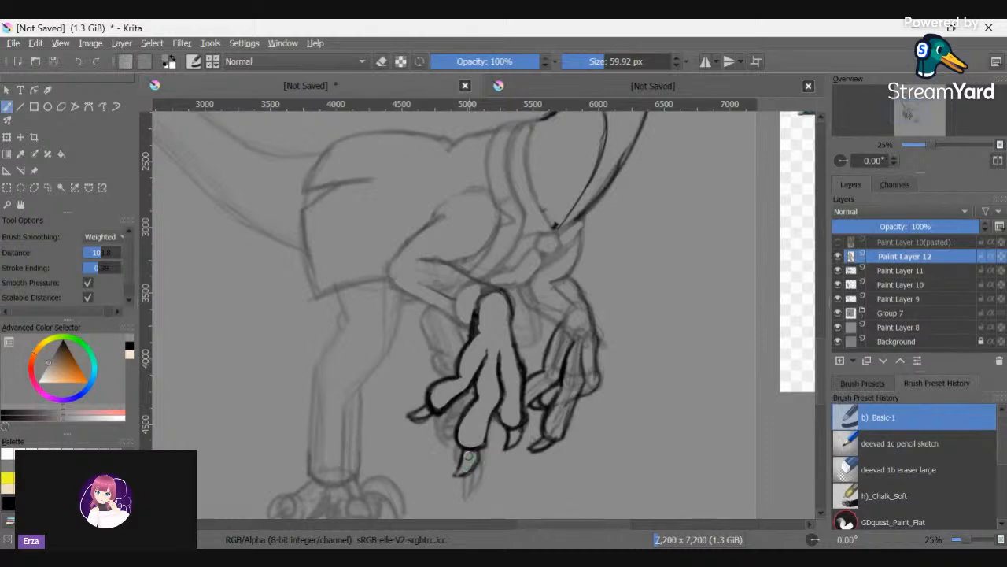
{"action": "left_click_drag", "start_coordinate": [469, 456], "coordinate": [466, 447]}
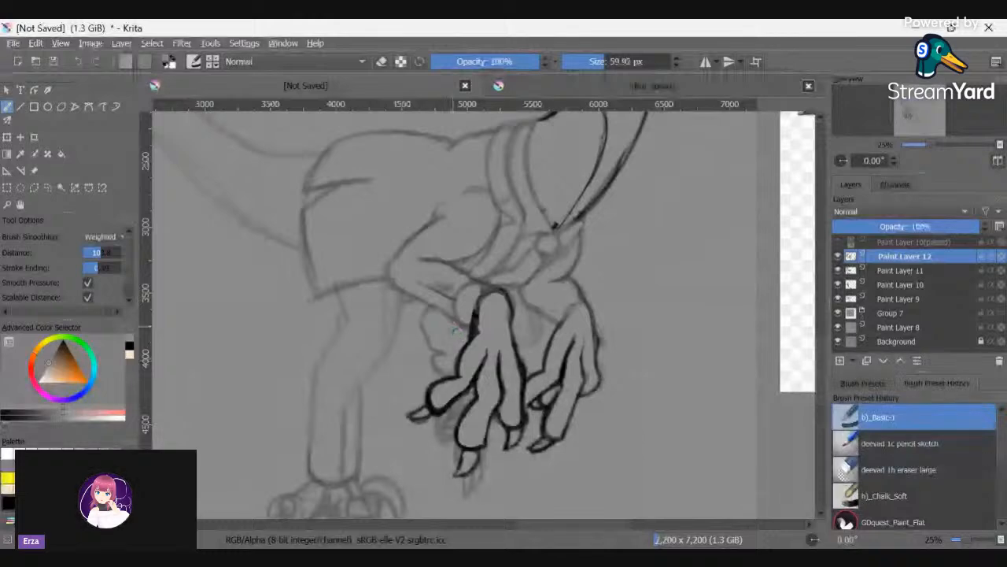
- Toggle the visibility of Paint Layers 11, 12 and 10 to examine which layer holds the leftover lines behind the near hand
{"action": "scroll", "coordinate": [482, 443], "scroll_direction": "up", "scroll_amount": 4}
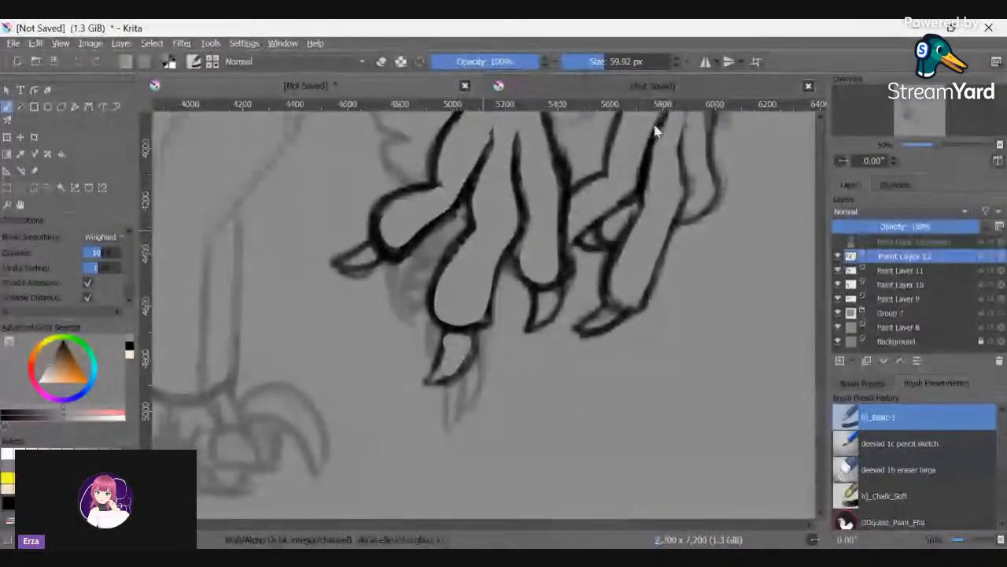
{"action": "left_click", "coordinate": [838, 272]}
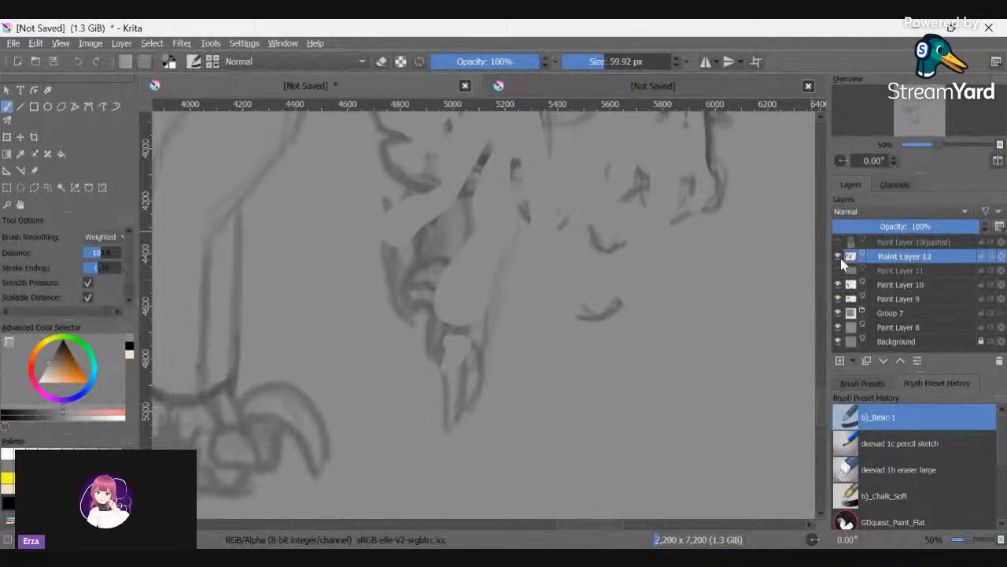
{"action": "left_click", "coordinate": [839, 257]}
{"action": "left_click", "coordinate": [839, 257]}
{"action": "left_click", "coordinate": [839, 258]}
{"action": "left_click", "coordinate": [839, 258]}
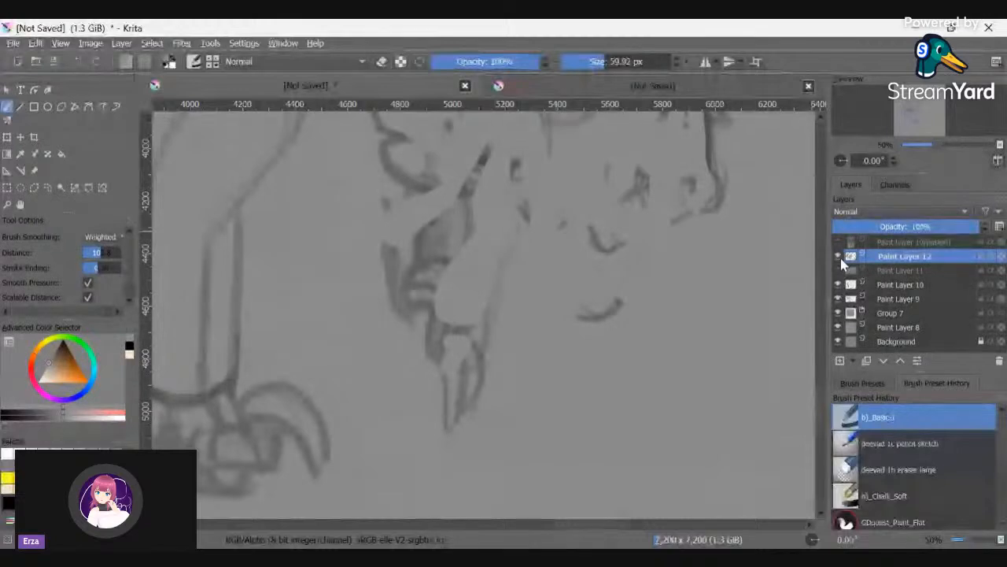
{"action": "left_click", "coordinate": [839, 258]}
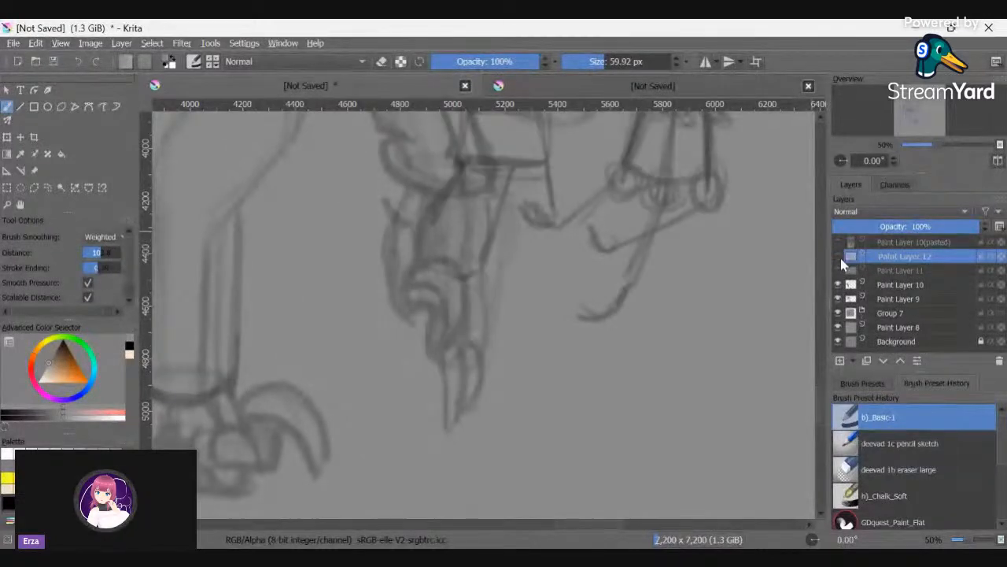
{"action": "left_click", "coordinate": [839, 258]}
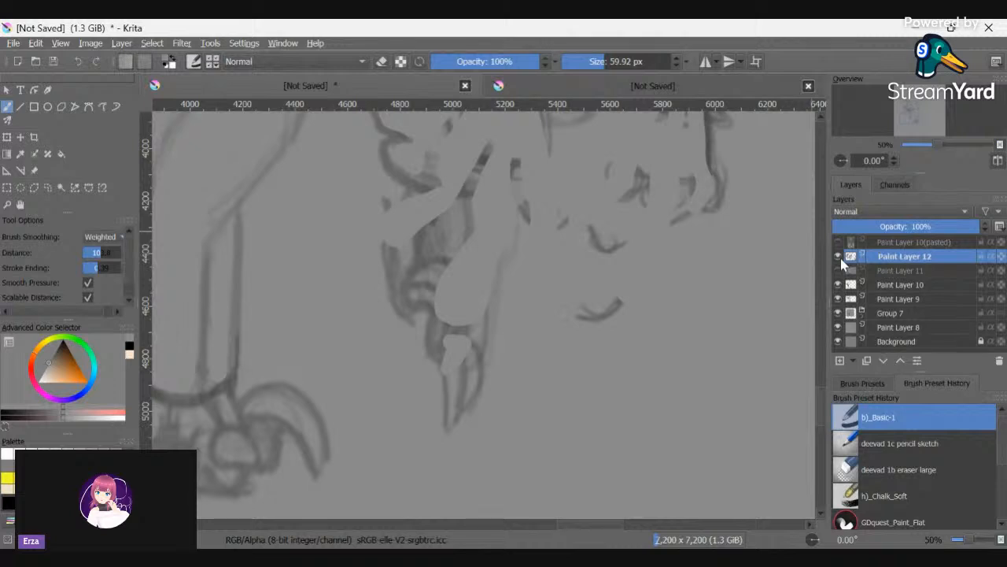
{"action": "left_click", "coordinate": [839, 257]}
{"action": "left_click", "coordinate": [839, 257]}
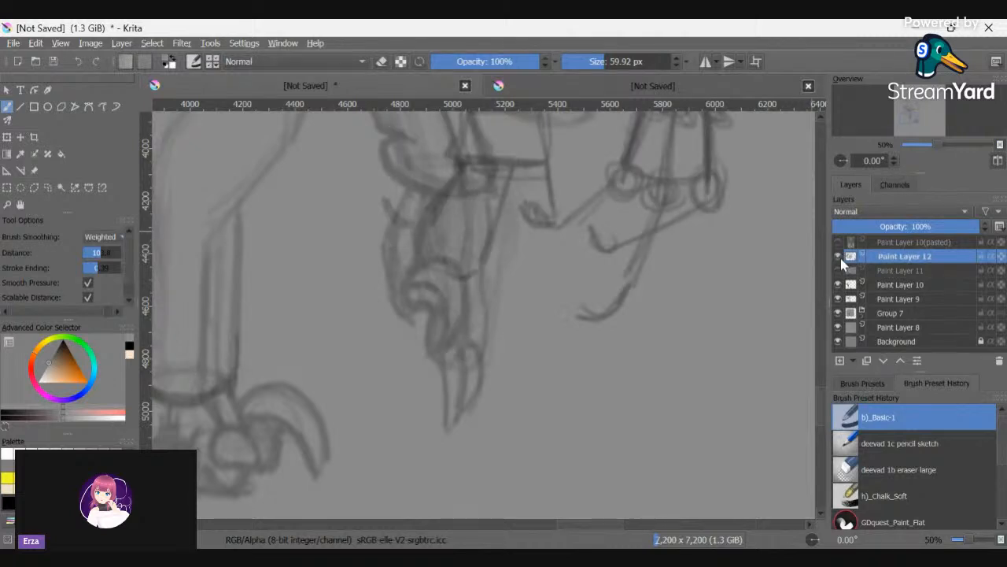
{"action": "left_click", "coordinate": [839, 270]}
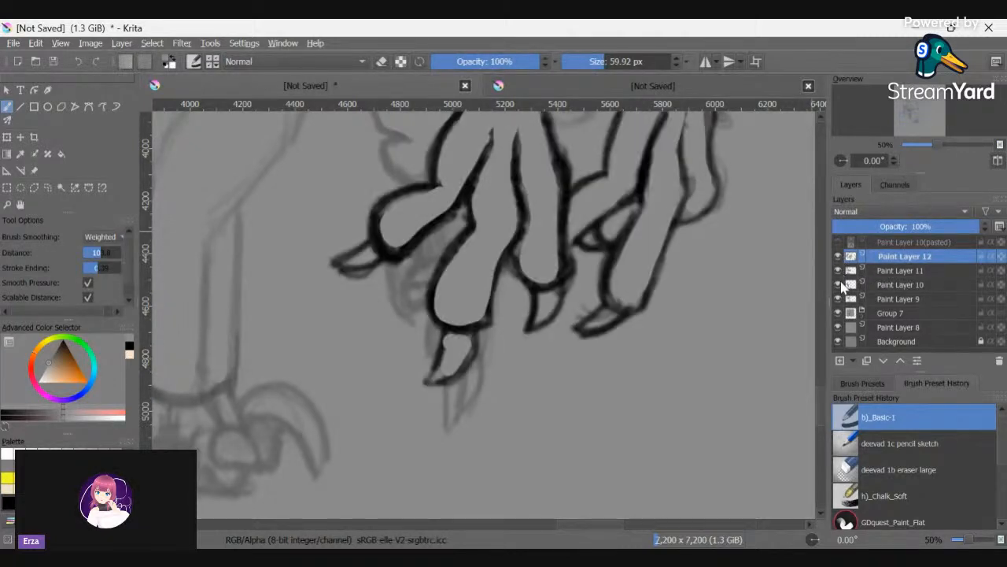
{"action": "left_click", "coordinate": [840, 284]}
{"action": "left_click", "coordinate": [839, 284]}
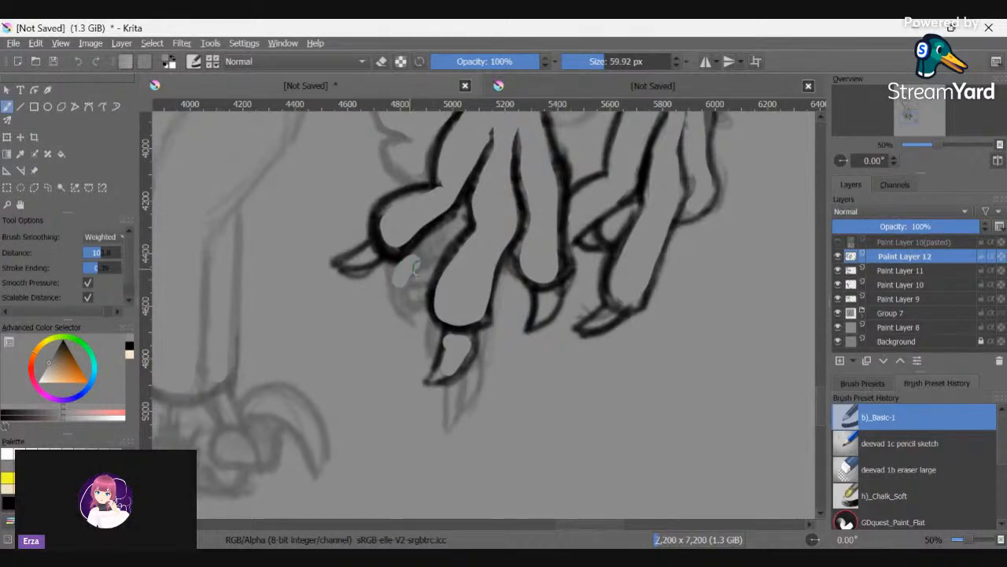
- Clean up the leftover lines behind the near hand's fingers and around the far wrist in grey at 42.09 px
{"action": "left_click_drag", "start_coordinate": [598, 60], "coordinate": [584, 66]}
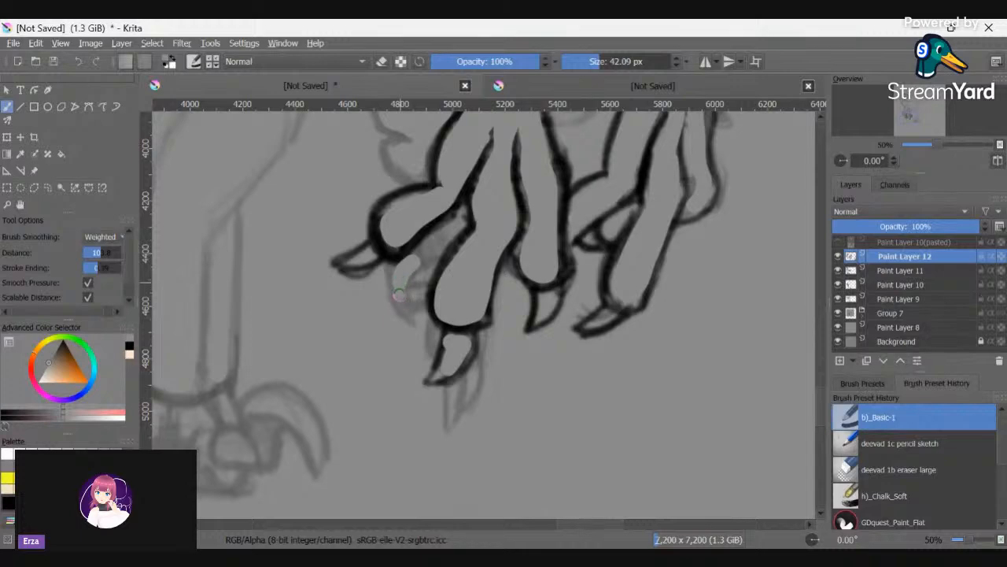
{"action": "left_click_drag", "start_coordinate": [411, 293], "coordinate": [429, 270]}
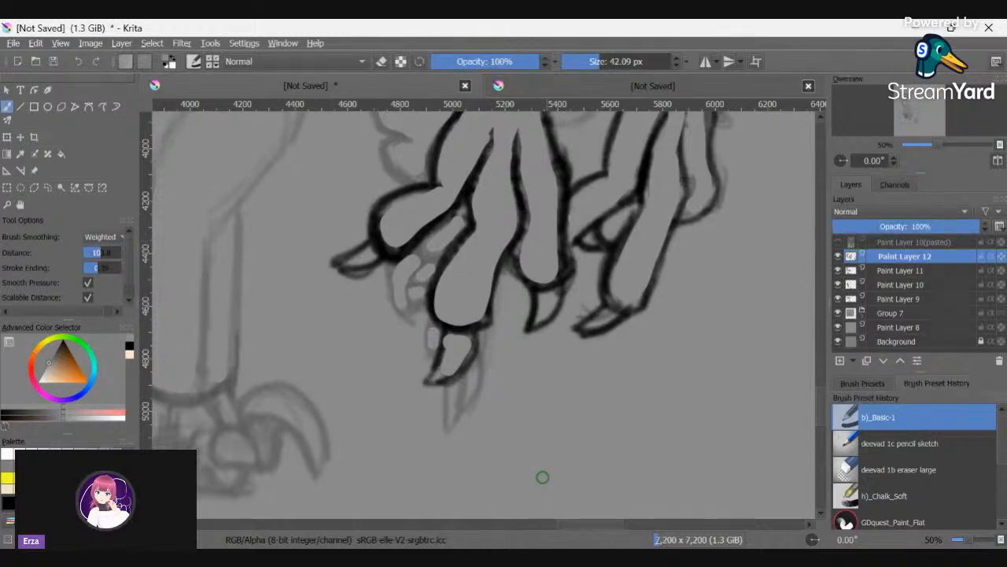
{"action": "scroll", "coordinate": [542, 476], "scroll_direction": "down", "scroll_amount": 1}
{"action": "scroll", "coordinate": [544, 472], "scroll_direction": "down", "scroll_amount": 2}
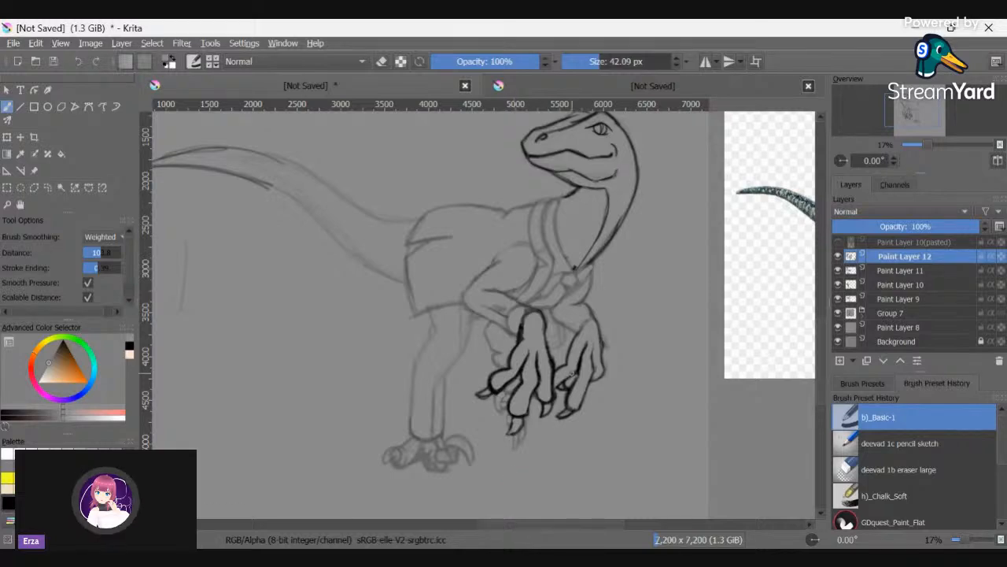
{"action": "scroll", "coordinate": [549, 311], "scroll_direction": "up", "scroll_amount": 3}
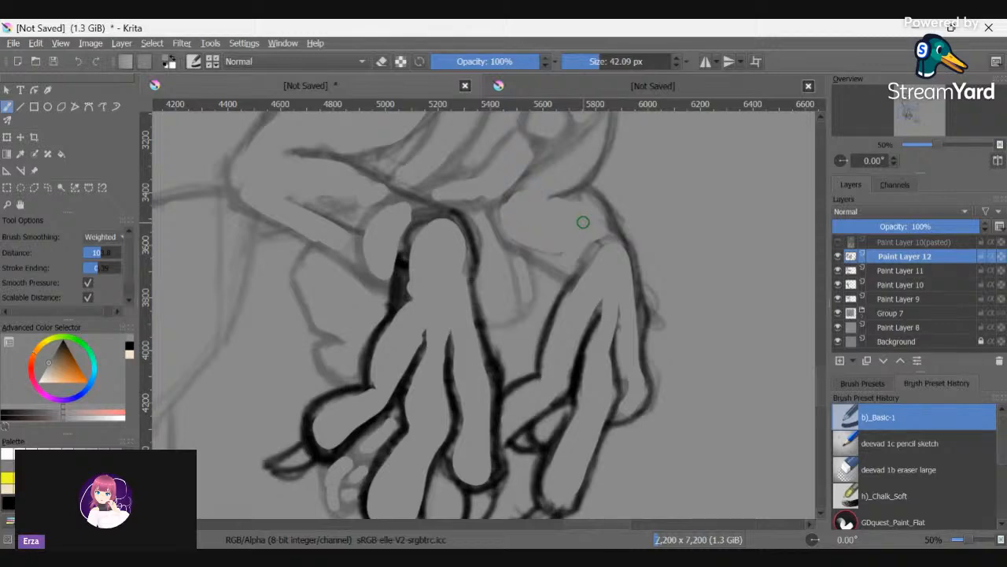
- Restore Paint Layers 10 and 9 to 100% opacity, and hide Paint Layer 12
{"action": "scroll", "coordinate": [583, 222], "scroll_direction": "down", "scroll_amount": 4}
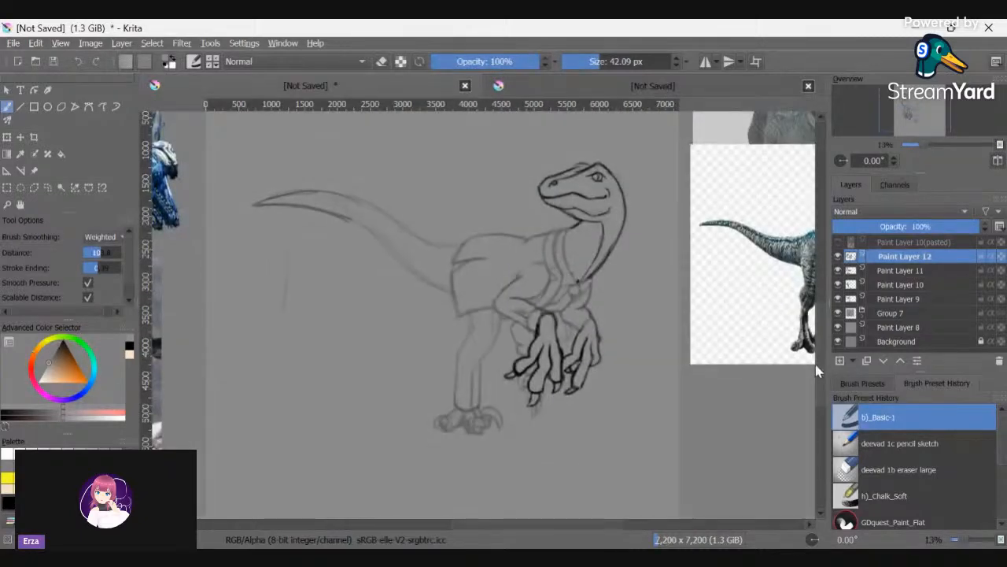
{"action": "left_click", "coordinate": [920, 270]}
{"action": "left_click", "coordinate": [909, 284]}
{"action": "left_click_drag", "start_coordinate": [898, 226], "coordinate": [993, 228]}
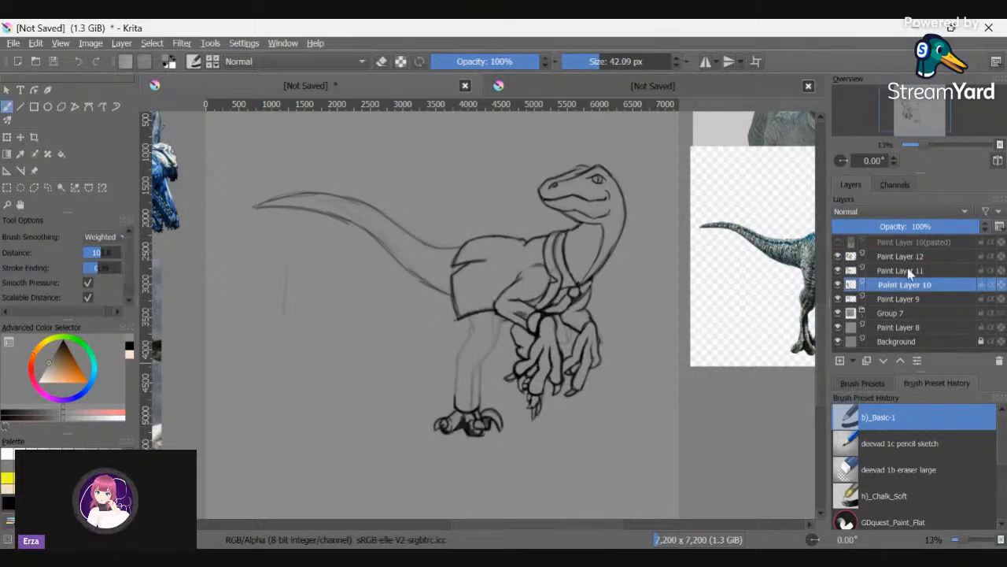
{"action": "left_click", "coordinate": [909, 300]}
{"action": "left_click_drag", "start_coordinate": [883, 228], "coordinate": [983, 228]}
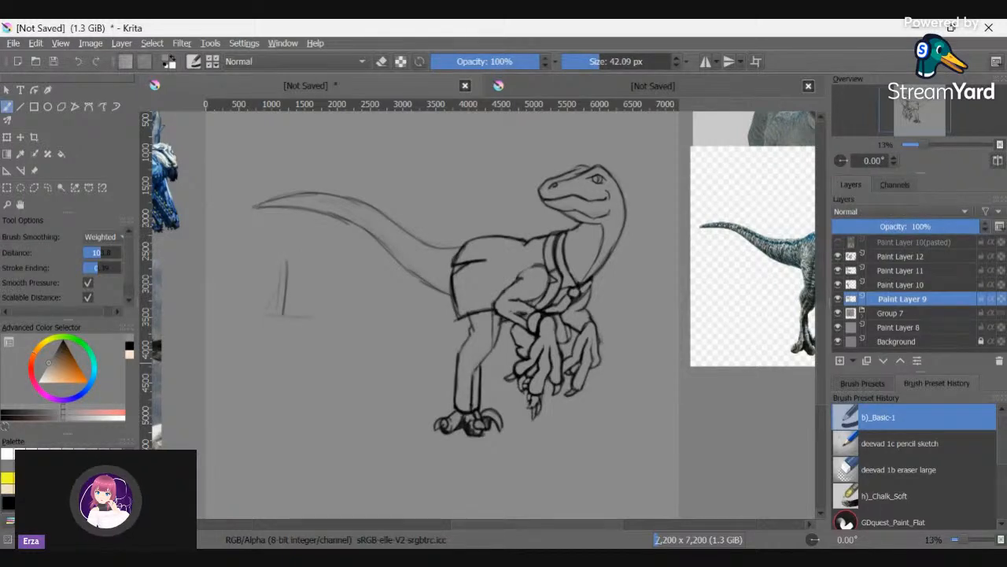
{"action": "left_click", "coordinate": [839, 256]}
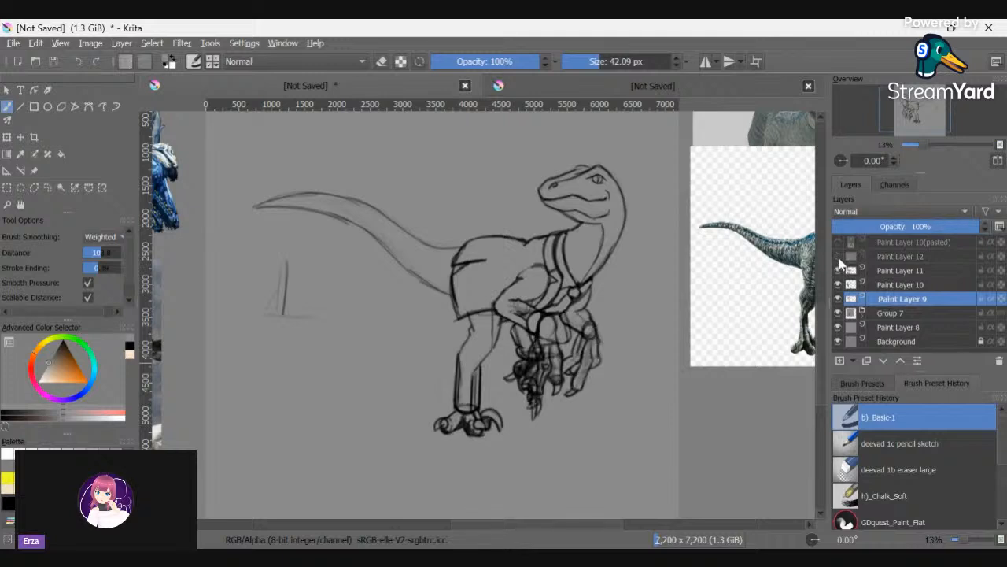
- Show Paint Layer 12 again and put Paint Layers 9 to 12 together in one group
{"action": "left_click", "coordinate": [839, 262]}
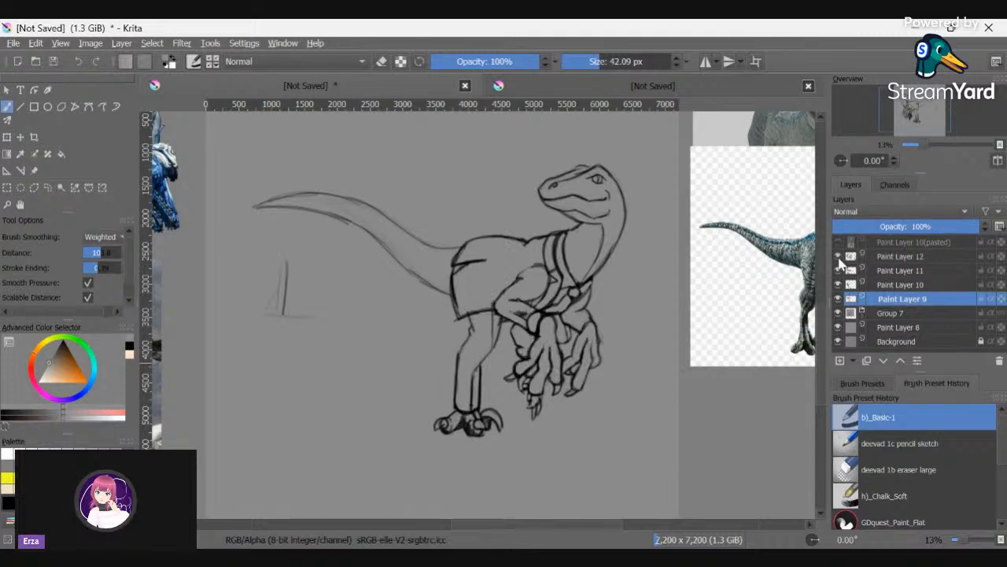
{"action": "left_click", "coordinate": [839, 262]}
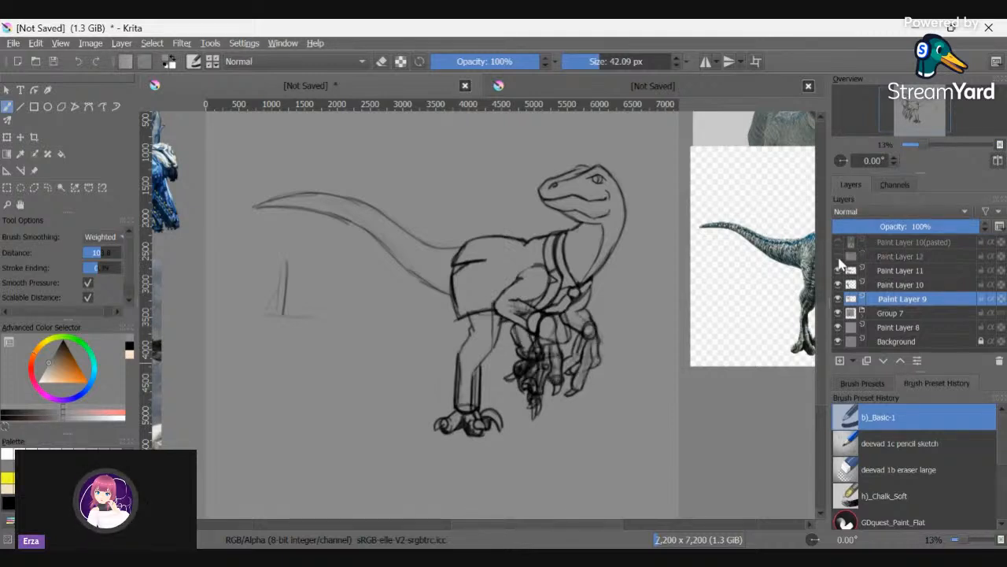
{"action": "left_click", "coordinate": [839, 260]}
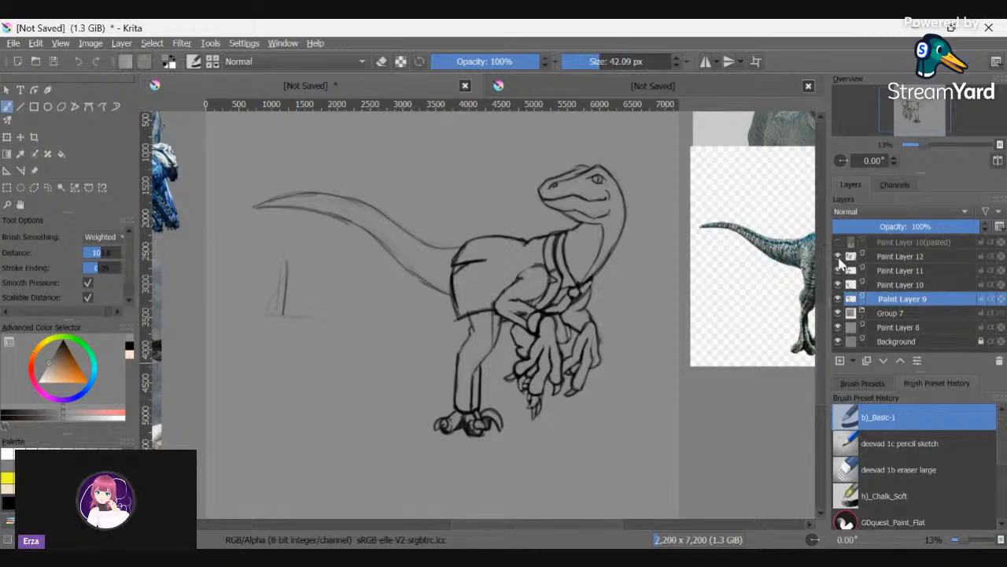
{"action": "left_click", "coordinate": [888, 260]}
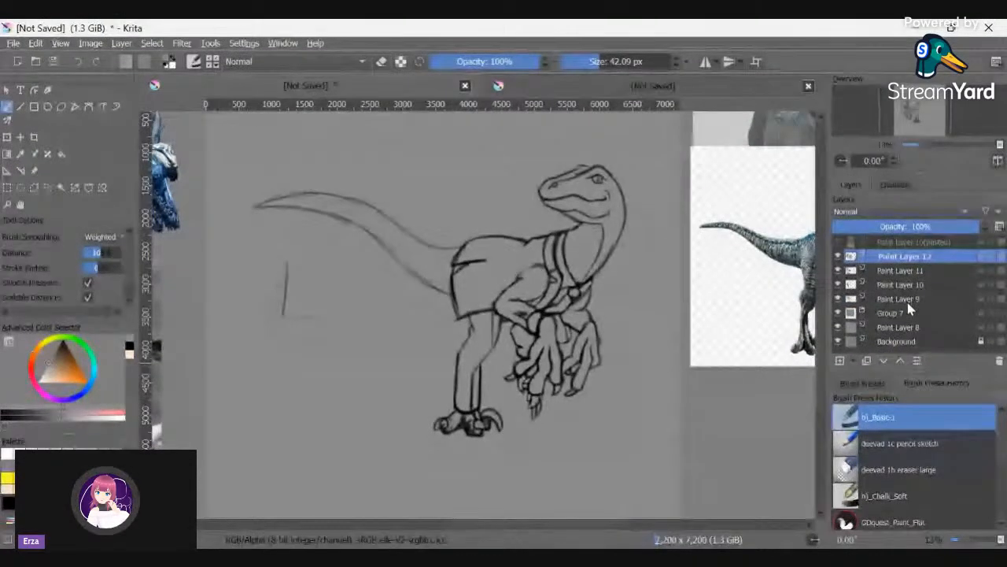
{"action": "left_click", "coordinate": [907, 302], "text": "shift"}
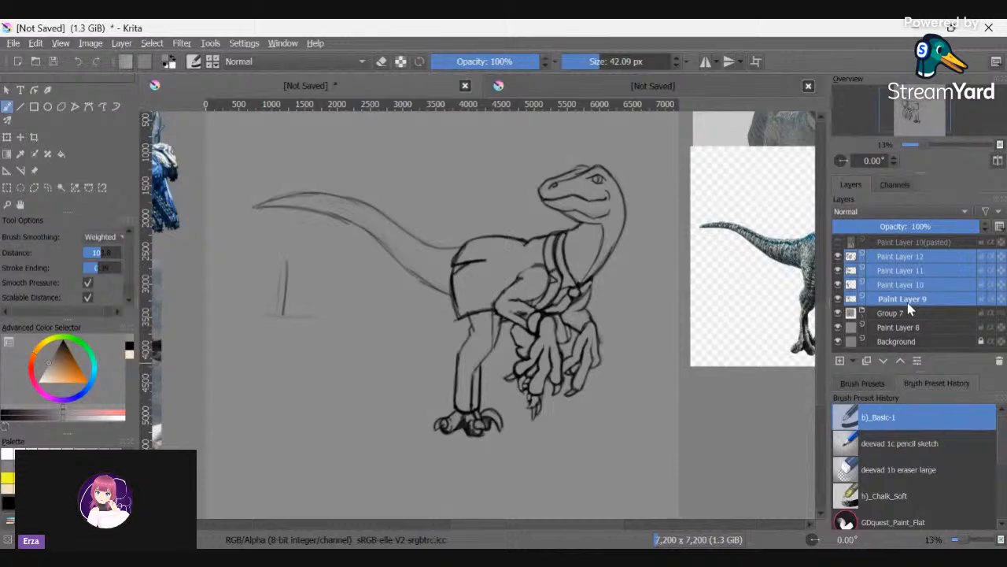
{"action": "key", "text": "ctrl+g"}
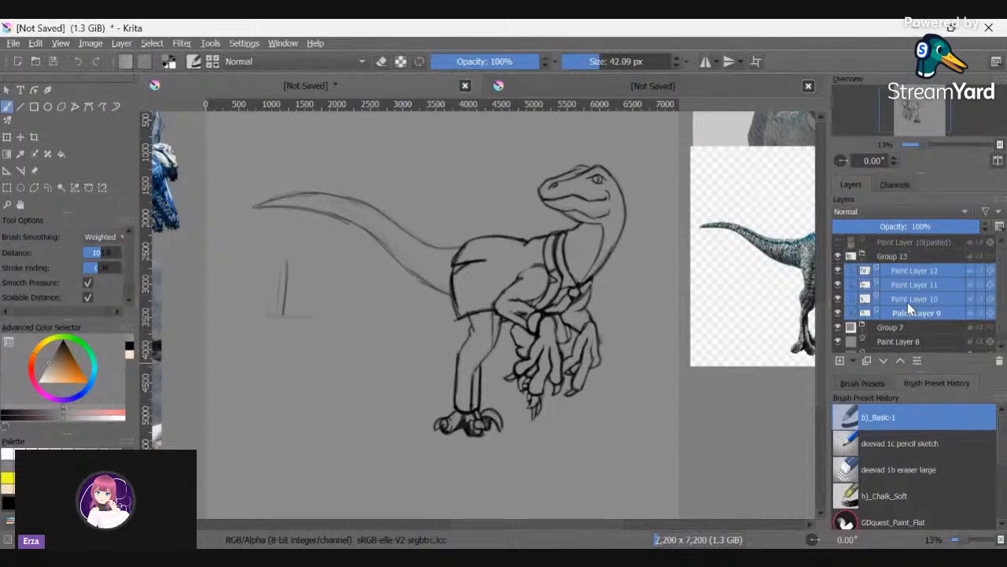
- Move the pasted Paint Layer 10 down into Group 13 and collapse the group
{"action": "left_click", "coordinate": [886, 244]}
{"action": "left_click_drag", "start_coordinate": [887, 246], "coordinate": [890, 241]}
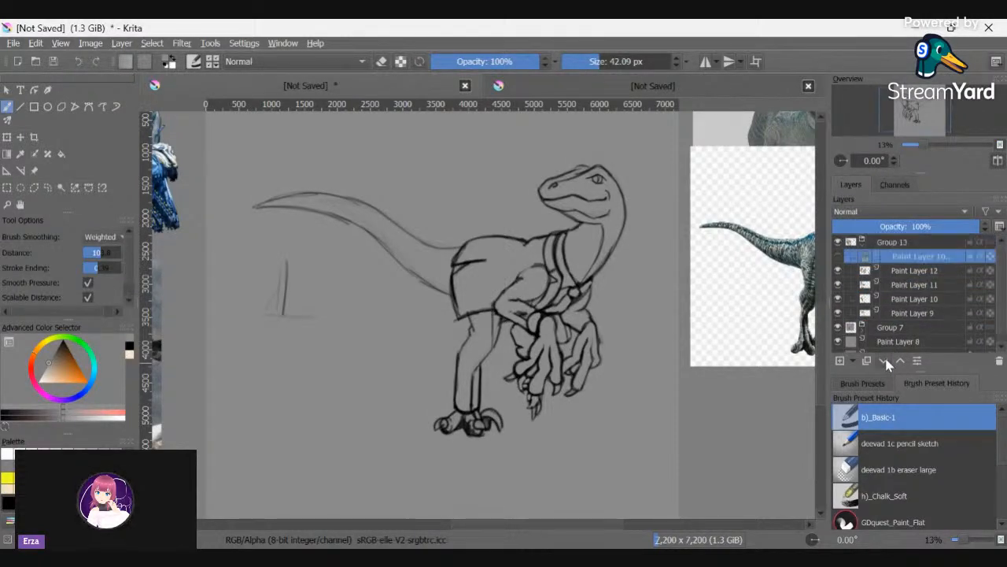
{"action": "left_click", "coordinate": [862, 242]}
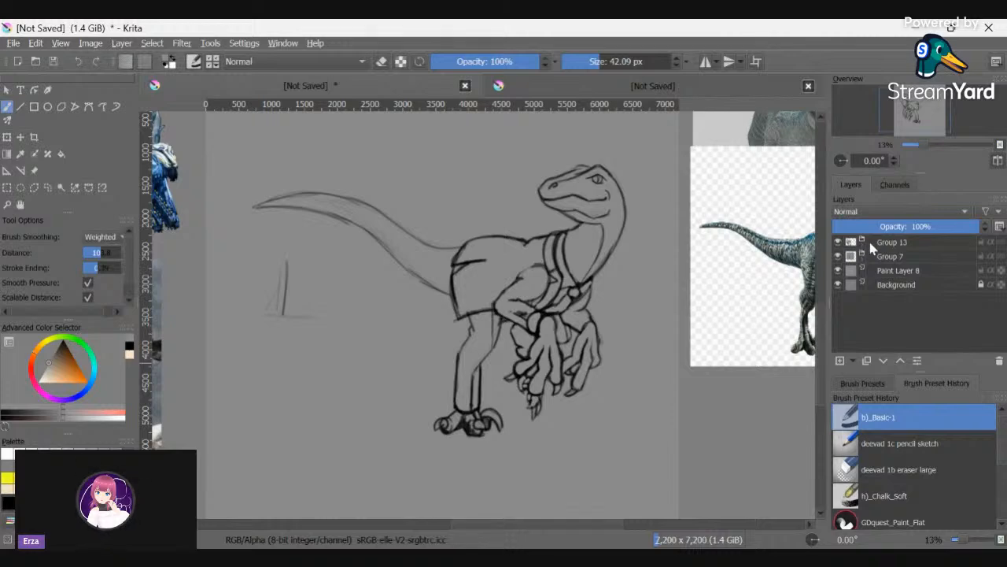
- Add a new paint layer above Group 13 and switch to the deevad 1b eraser large brush
{"action": "left_click", "coordinate": [887, 245]}
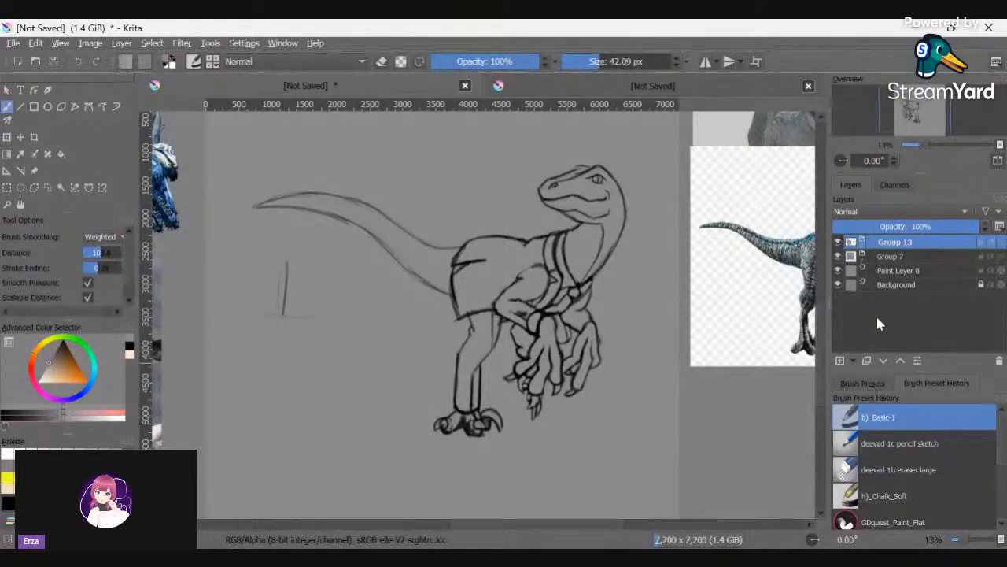
{"action": "left_click", "coordinate": [840, 360]}
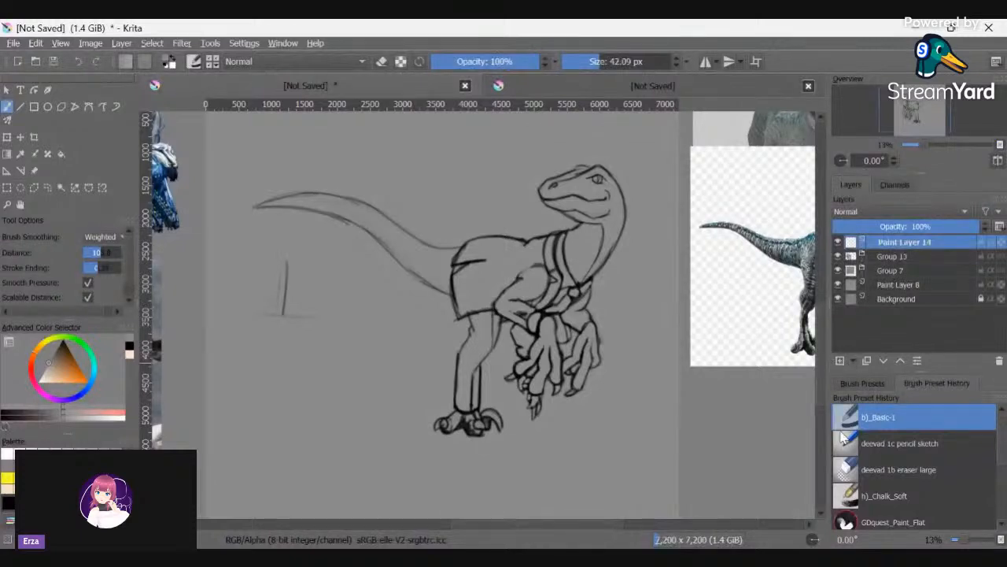
{"action": "left_click", "coordinate": [873, 469]}
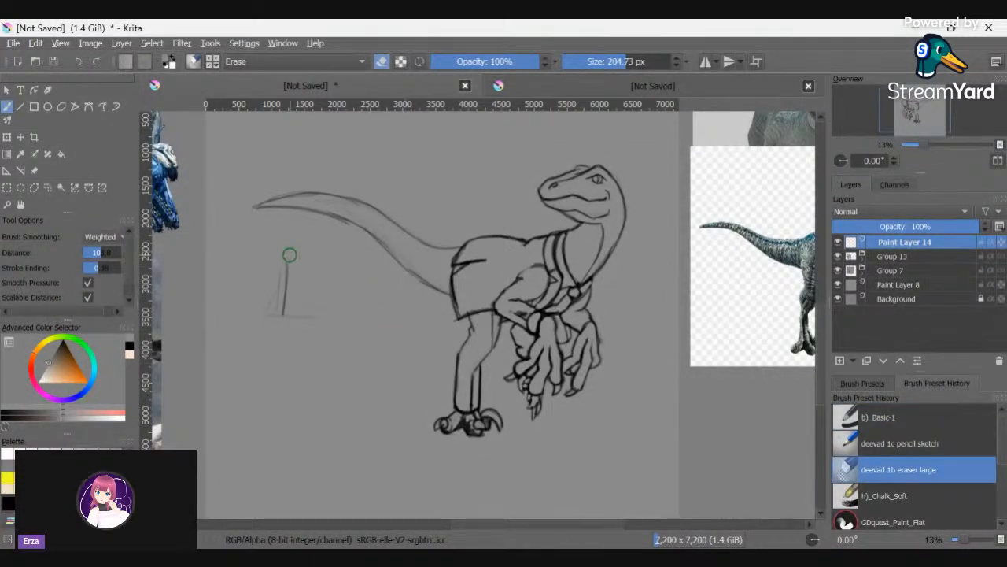
{"action": "left_click", "coordinate": [940, 255]}
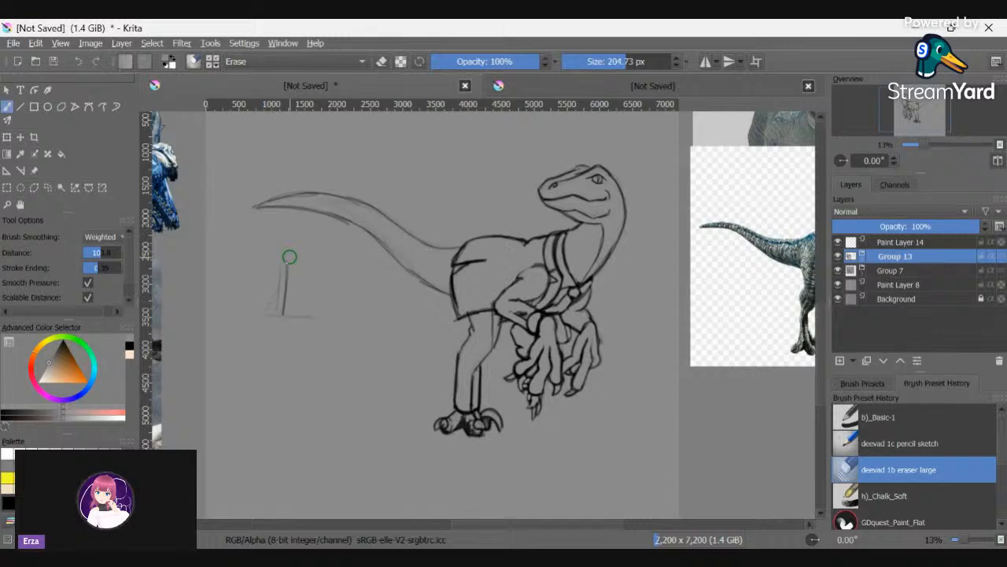
{"action": "left_click", "coordinate": [930, 243]}
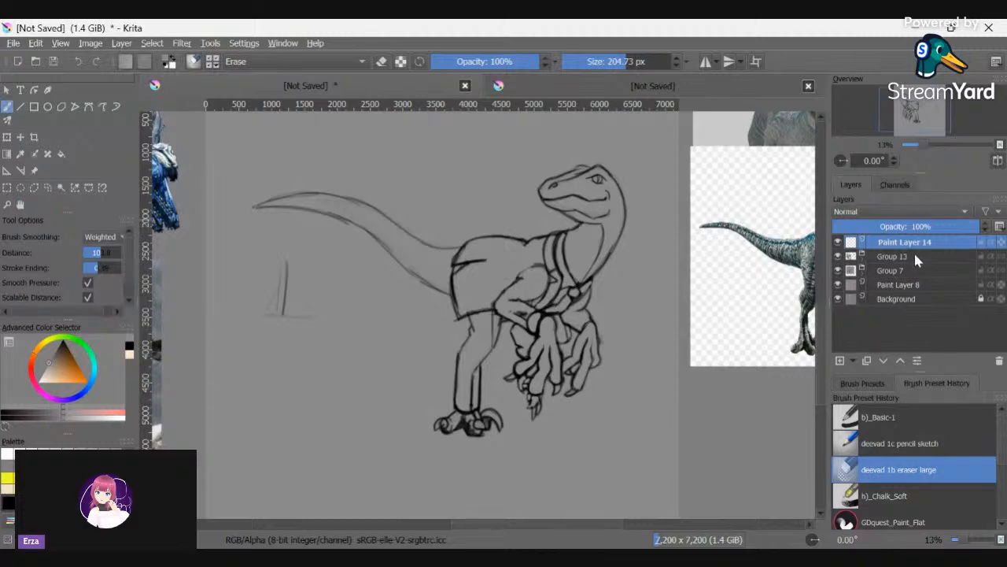
- Lower Group 13's opacity to 53% and hide Group 7
{"action": "left_click", "coordinate": [915, 256]}
{"action": "left_click", "coordinate": [864, 226]}
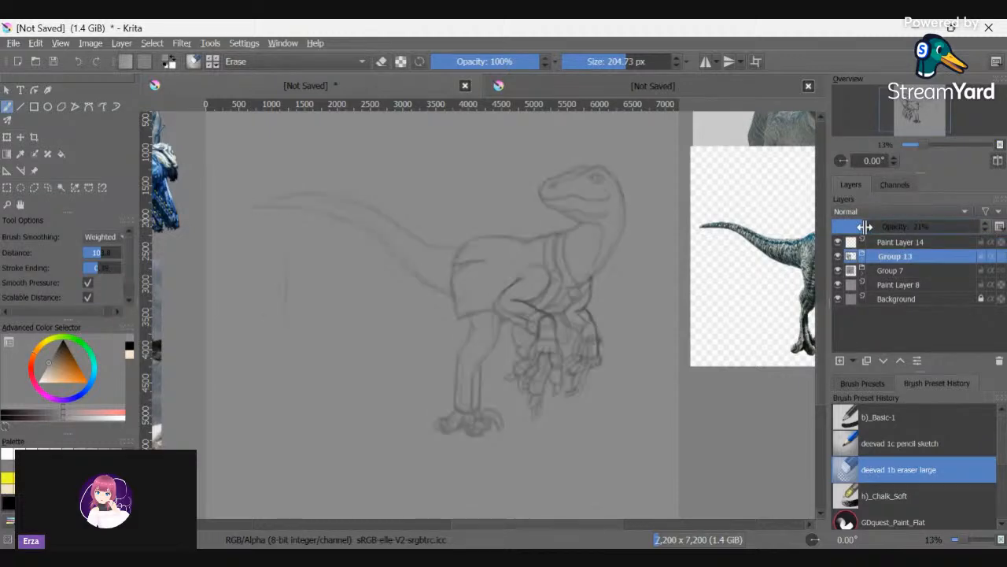
{"action": "left_click_drag", "start_coordinate": [864, 226], "coordinate": [887, 225]}
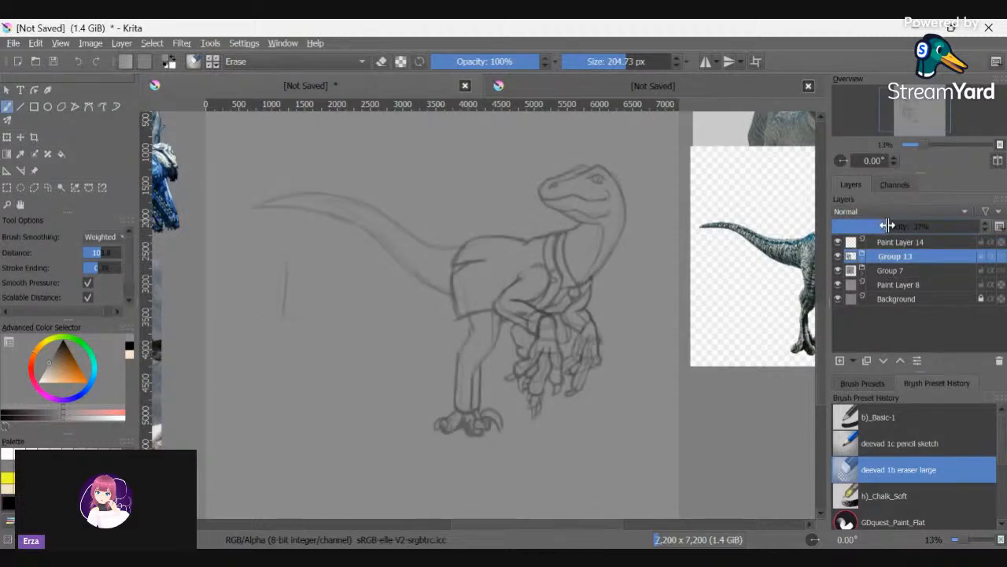
{"action": "left_click", "coordinate": [841, 271]}
{"action": "left_click", "coordinate": [889, 227]}
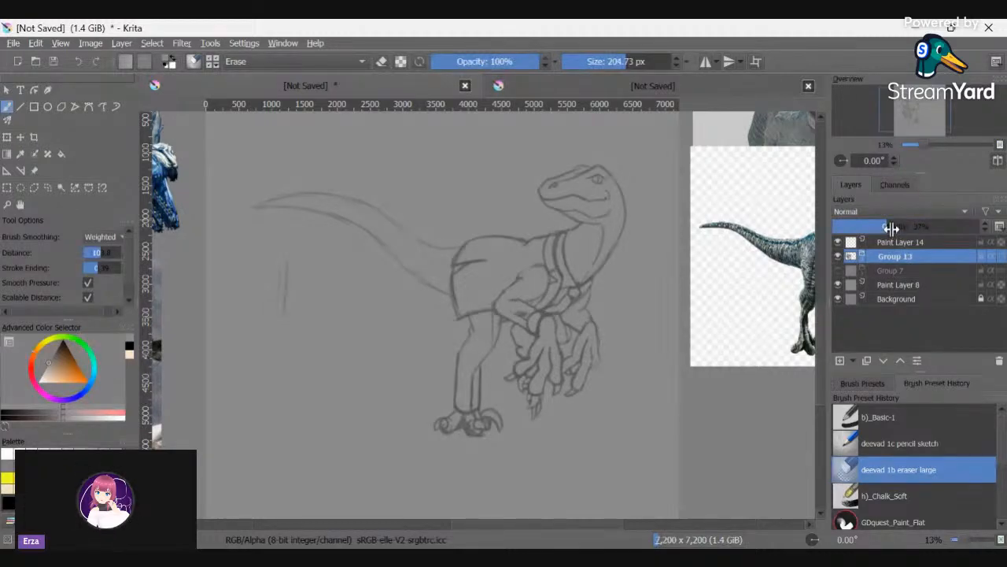
{"action": "left_click_drag", "start_coordinate": [889, 230], "coordinate": [913, 226]}
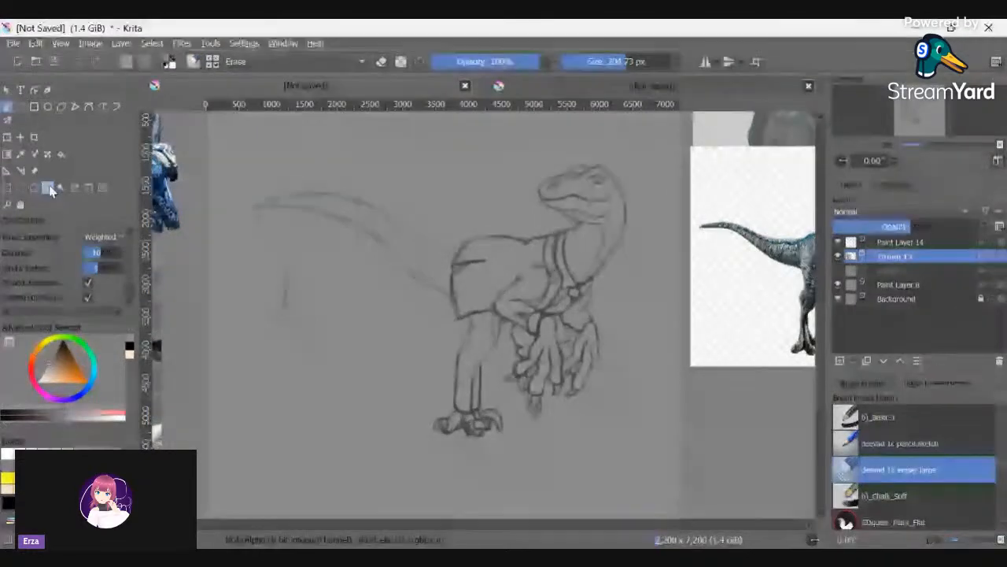
- Outline the raptor's head with a freehand selection and paste a copy of it as a new layer
{"action": "left_click", "coordinate": [48, 190]}
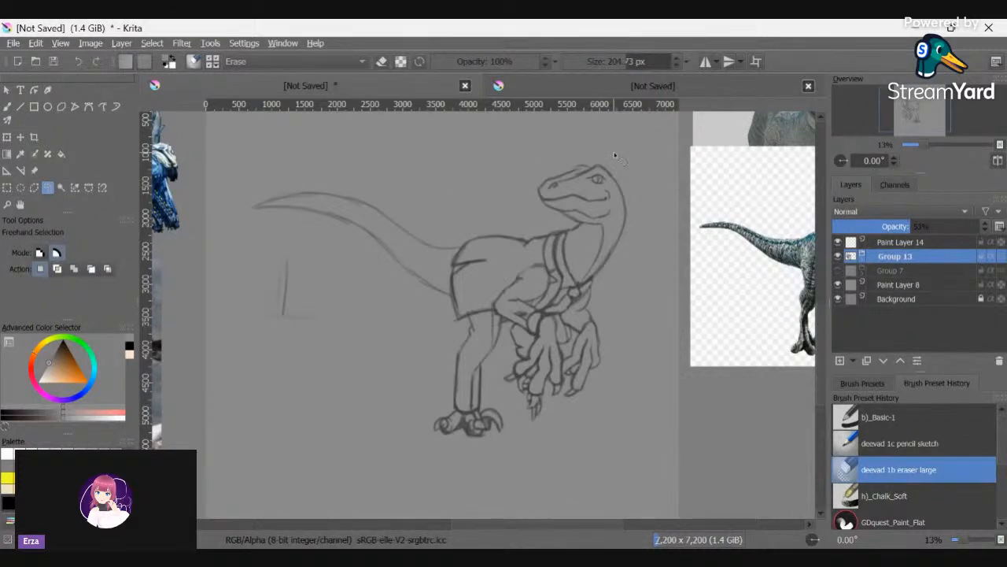
{"action": "mouse_move", "coordinate": [615, 154]}
{"action": "left_mouse_down"}
{"action": "mouse_move", "coordinate": [542, 158]}
{"action": "mouse_move", "coordinate": [516, 209]}
{"action": "mouse_move", "coordinate": [561, 229]}
{"action": "mouse_move", "coordinate": [632, 234]}
{"action": "mouse_move", "coordinate": [650, 177]}
{"action": "mouse_move", "coordinate": [614, 155]}
{"action": "left_mouse_up"}
{"action": "key", "text": "ctrl+c"}
{"action": "key", "text": "ctrl+v"}
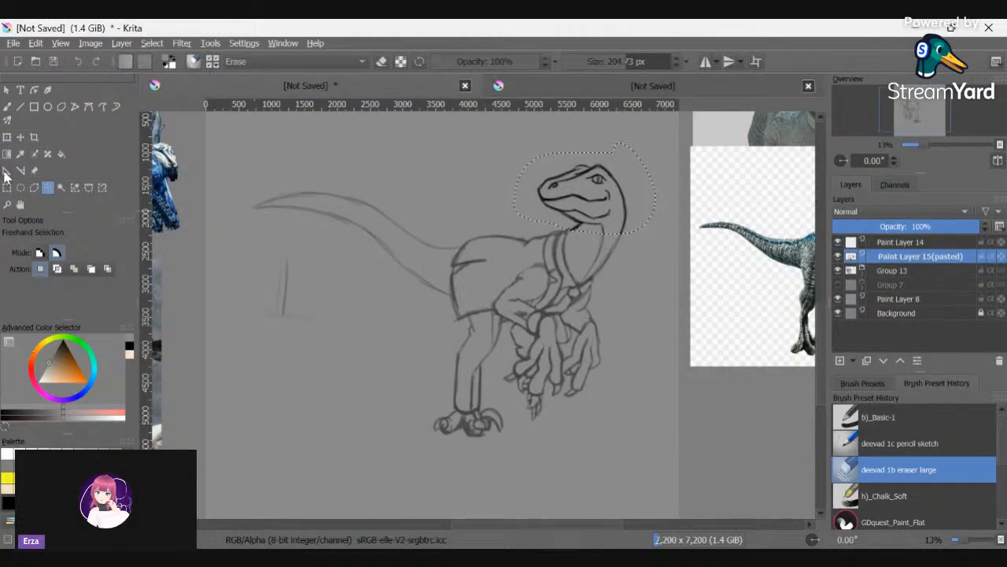
- Try mirroring the pasted head horizontally and rotating it to face the other way on the neck, then remove it and clear the selection
{"action": "left_click", "coordinate": [7, 137]}
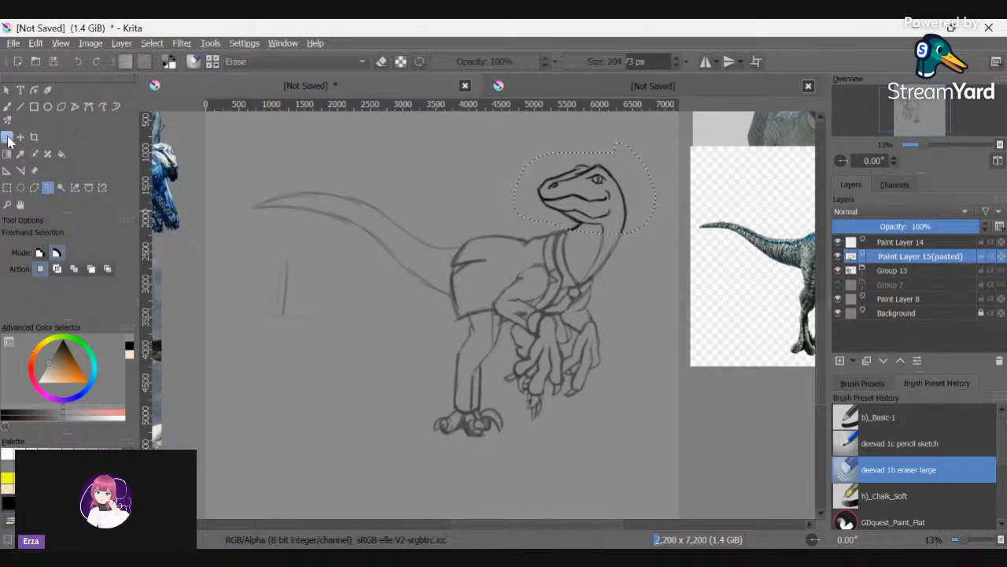
{"action": "scroll", "coordinate": [36, 256], "scroll_direction": "down", "scroll_amount": 5}
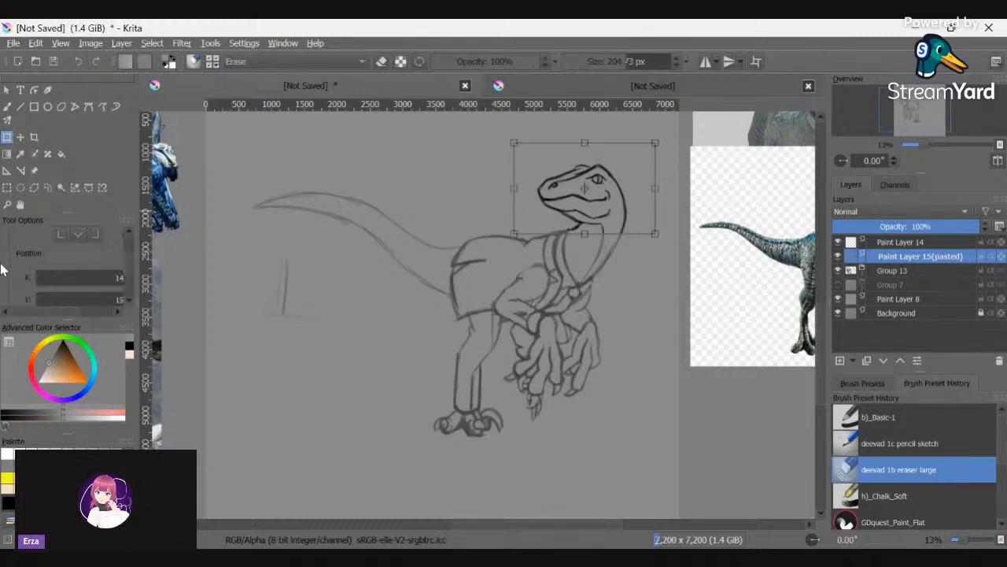
{"action": "left_click", "coordinate": [35, 256]}
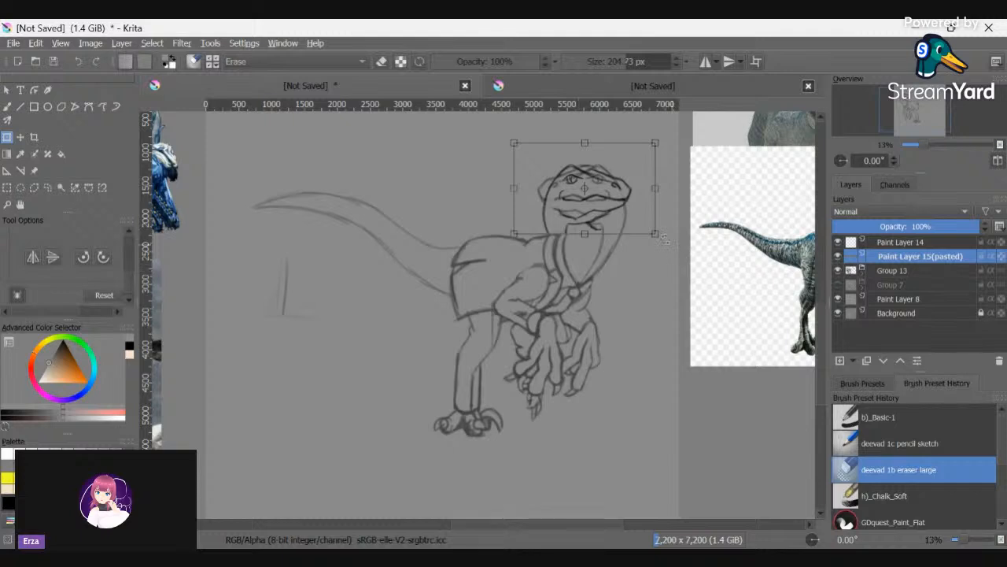
{"action": "key", "text": "Return"}
{"action": "mouse_move", "coordinate": [667, 261]}
{"action": "left_mouse_down"}
{"action": "mouse_move", "coordinate": [662, 273]}
{"action": "mouse_move", "coordinate": [636, 244]}
{"action": "mouse_move", "coordinate": [622, 249]}
{"action": "mouse_move", "coordinate": [620, 233]}
{"action": "mouse_move", "coordinate": [653, 207]}
{"action": "left_mouse_up"}
{"action": "left_click_drag", "start_coordinate": [716, 175], "coordinate": [708, 214]}
{"action": "left_click_drag", "start_coordinate": [639, 228], "coordinate": [654, 253]}
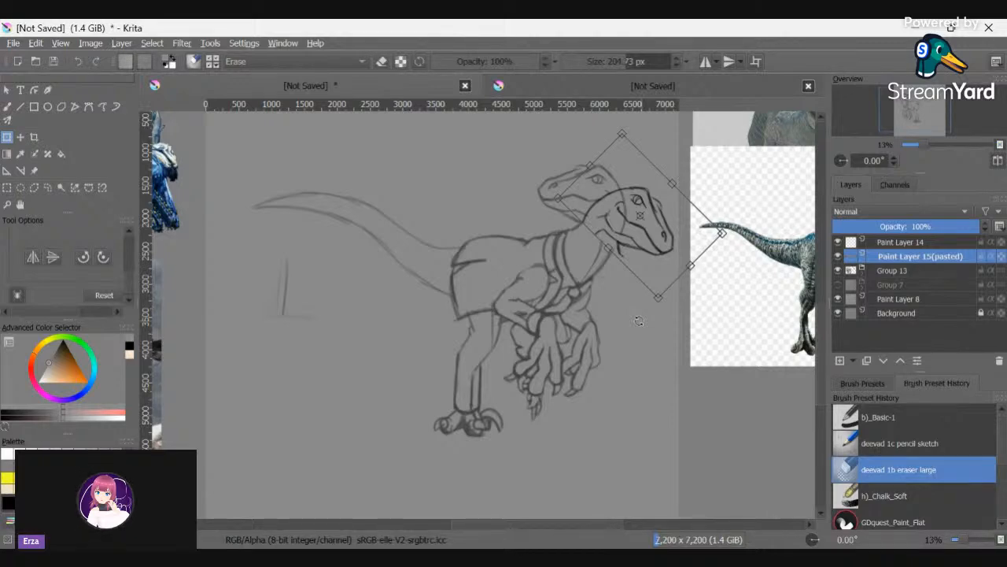
{"action": "key", "text": "Escape"}
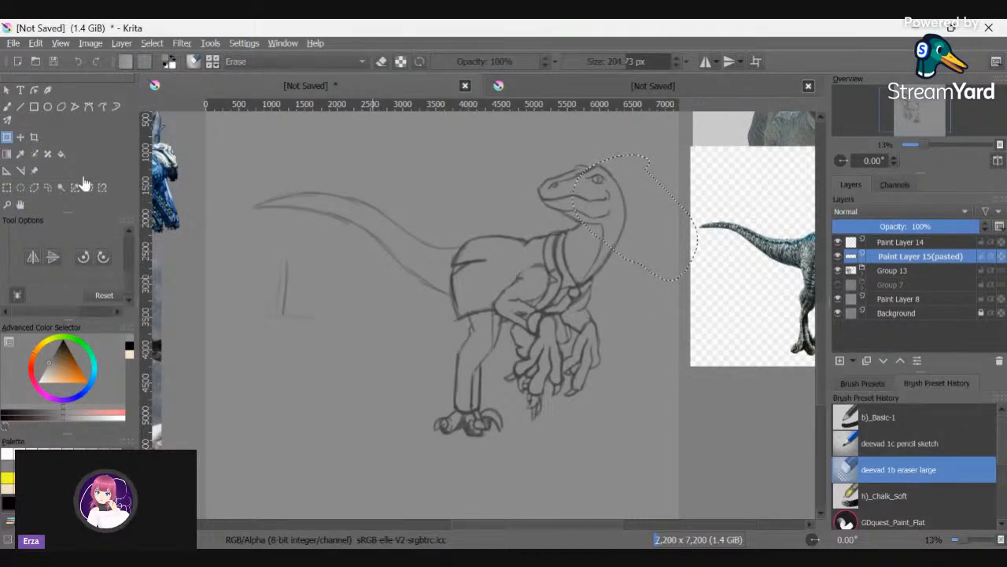
{"action": "key", "text": "ctrl+shift+a"}
{"action": "key", "text": "b"}
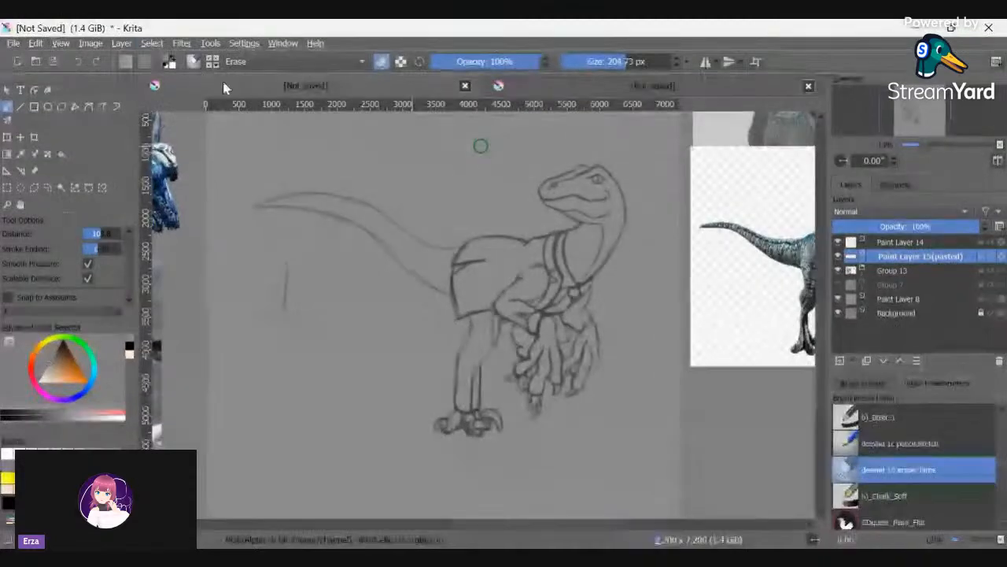
- On Paint Layer 14, choose a smooth inking brush preset at 30 px and set the brush colour to black
{"action": "left_click", "coordinate": [929, 244]}
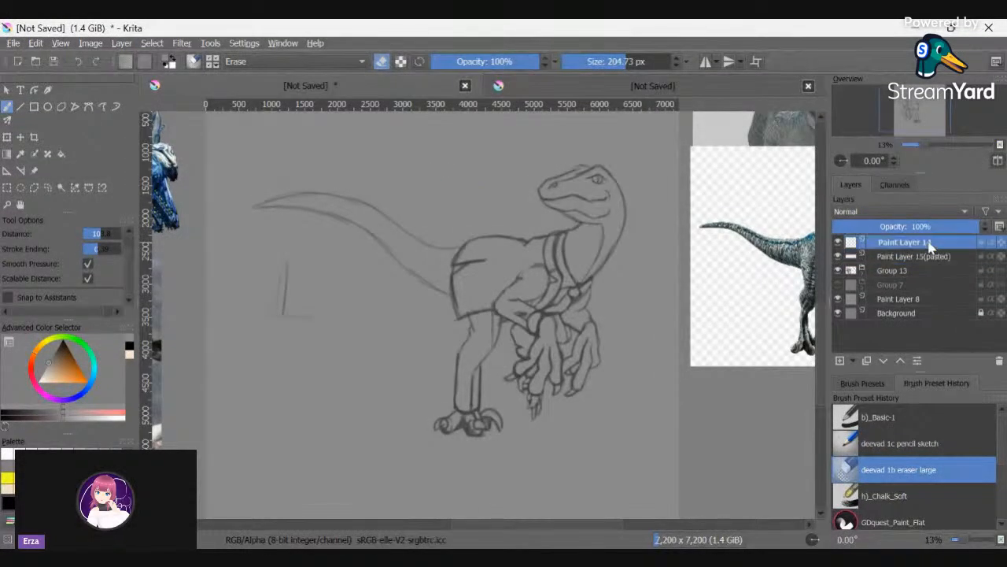
{"action": "left_click", "coordinate": [872, 387]}
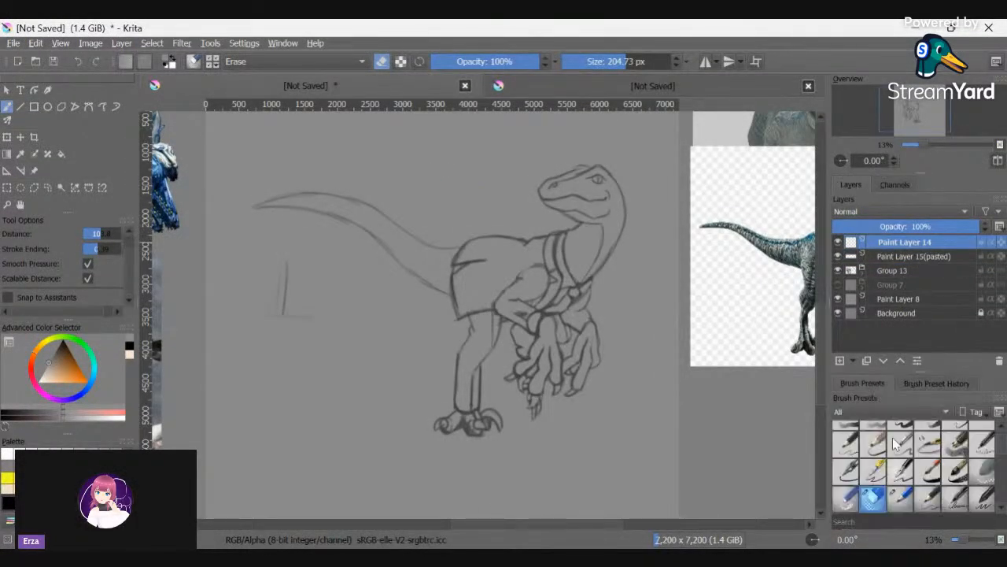
{"action": "scroll", "coordinate": [901, 457], "scroll_direction": "down", "scroll_amount": 8}
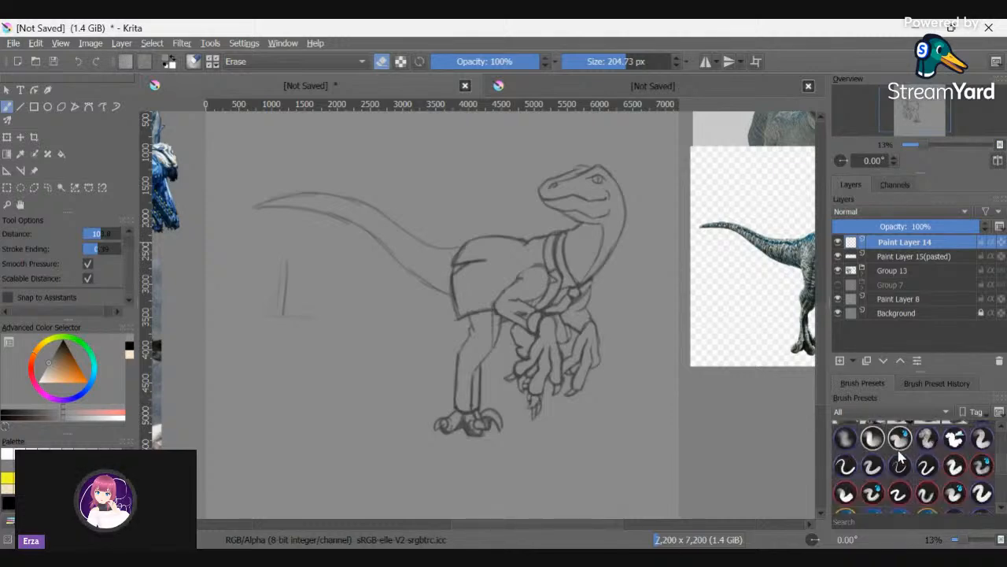
{"action": "left_click", "coordinate": [847, 466]}
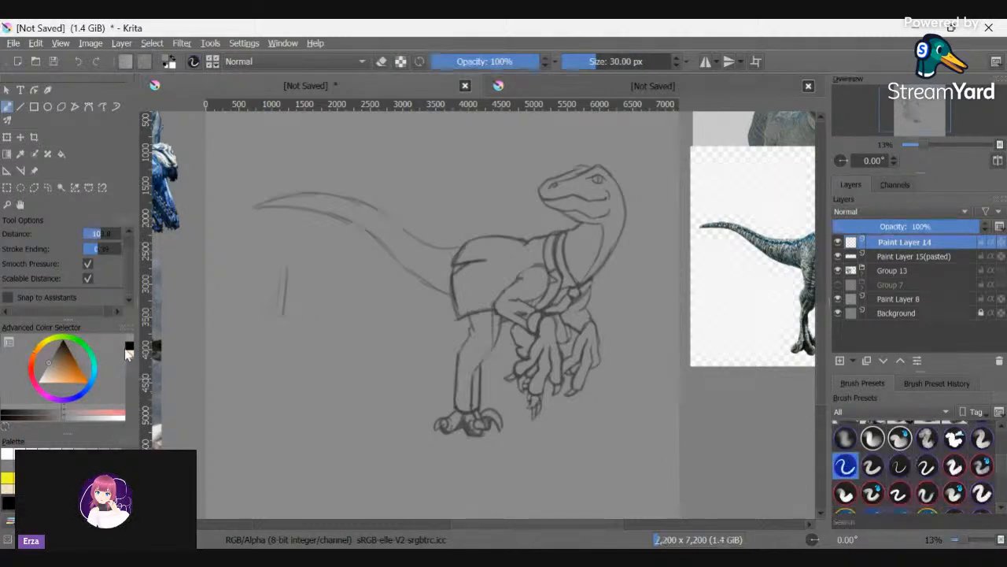
{"action": "key", "text": "d"}
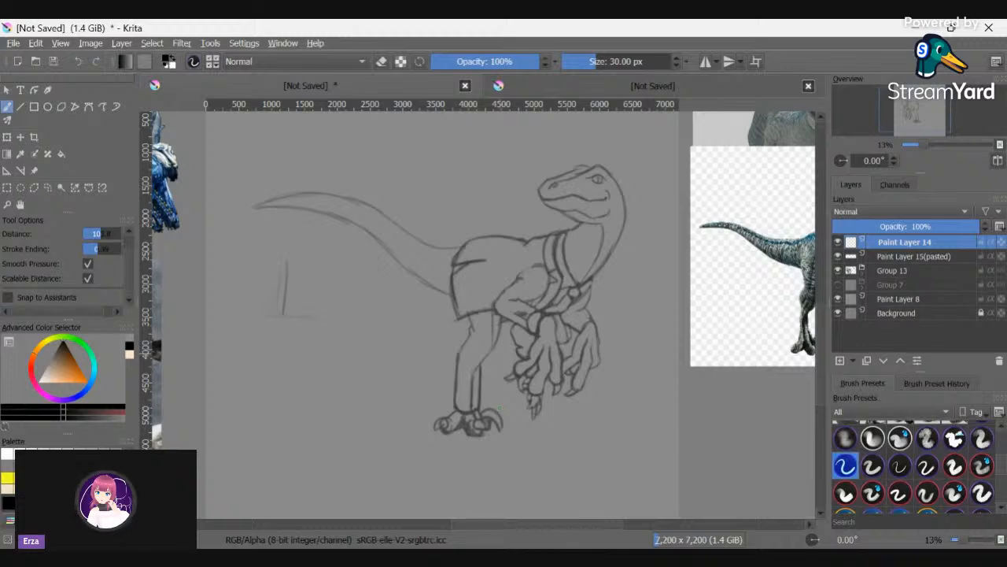
- Delete the pasted Paint Layer 15
{"action": "double_click", "coordinate": [907, 244]}
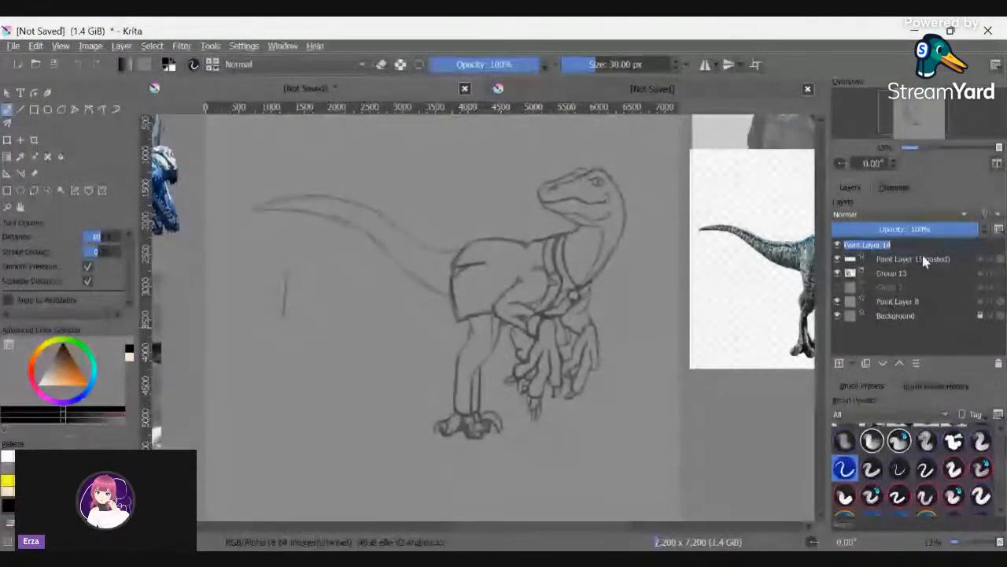
{"action": "left_click", "coordinate": [923, 259]}
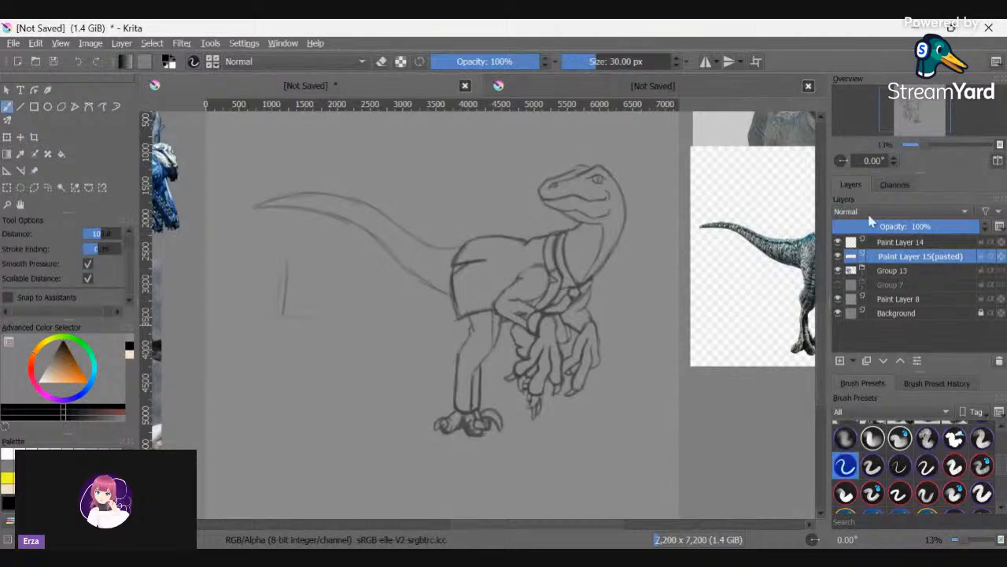
{"action": "key", "text": "shift+Delete"}
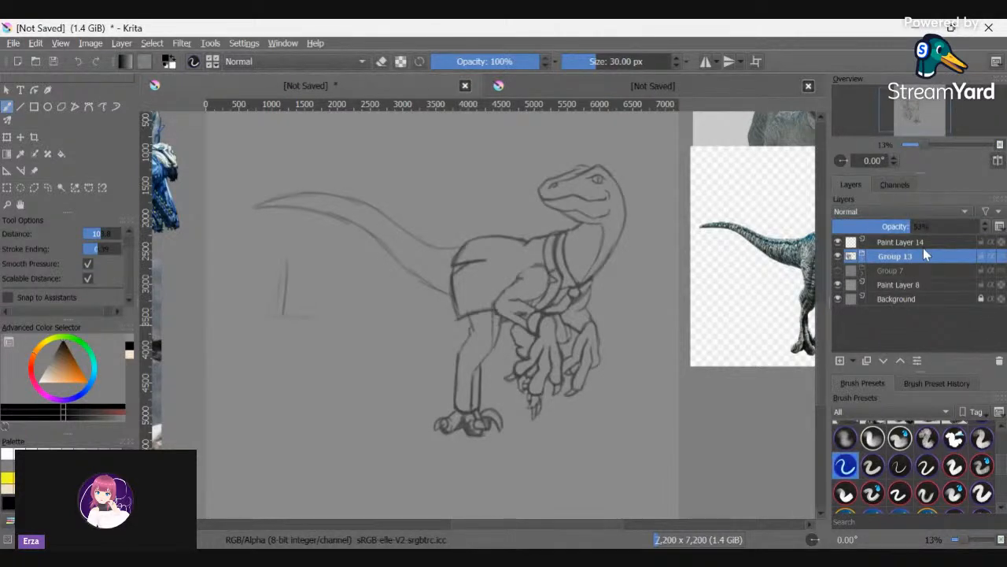
- Rename Paint Layer 14 as Dino Lineart
{"action": "double_click", "coordinate": [903, 243]}
{"action": "type", "text": "l"}
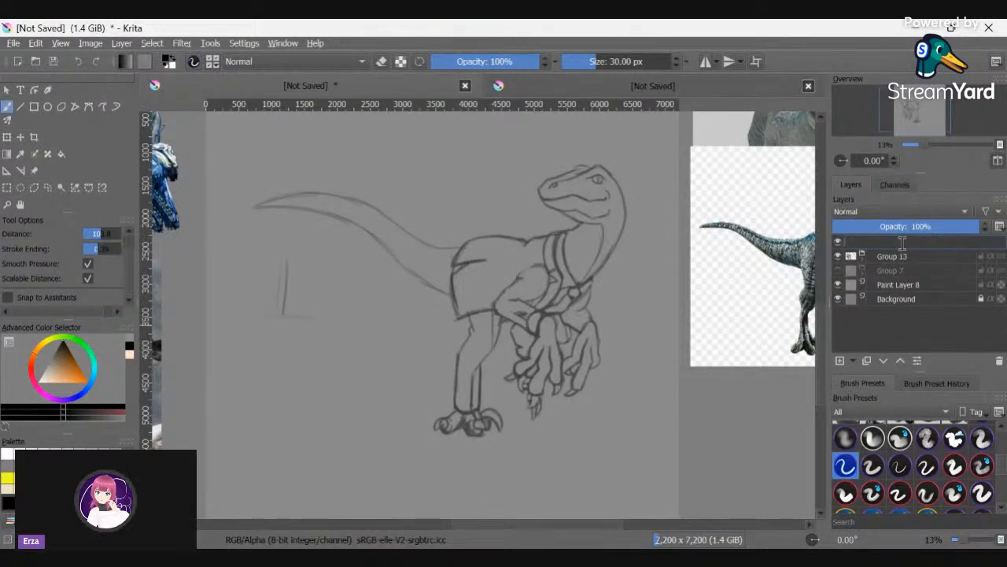
{"action": "type", "text": "DinoLineart"}
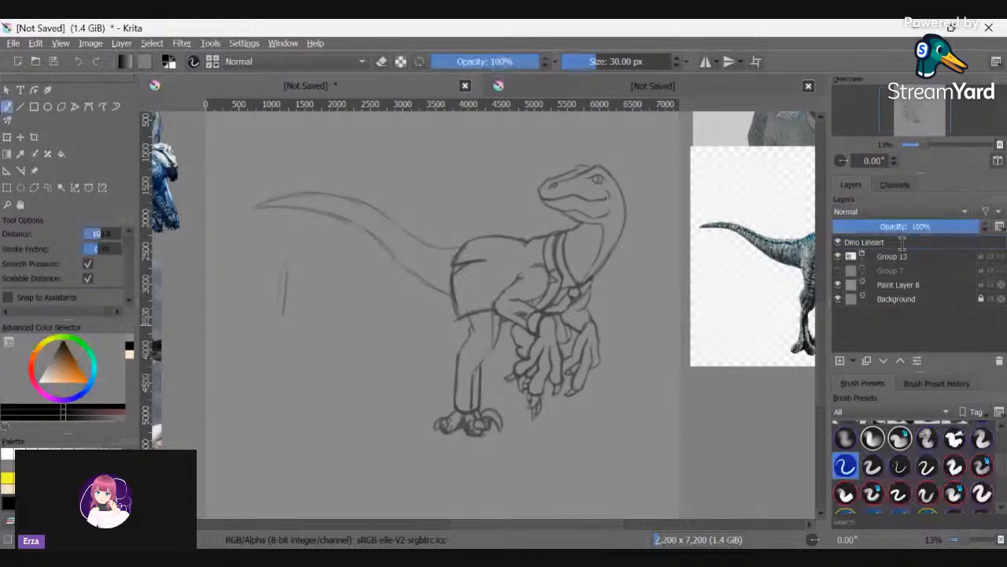
{"action": "key", "text": "Return"}
- Fade the sketch by lowering the opacity of Group 13 to 13%
{"action": "left_click", "coordinate": [913, 256]}
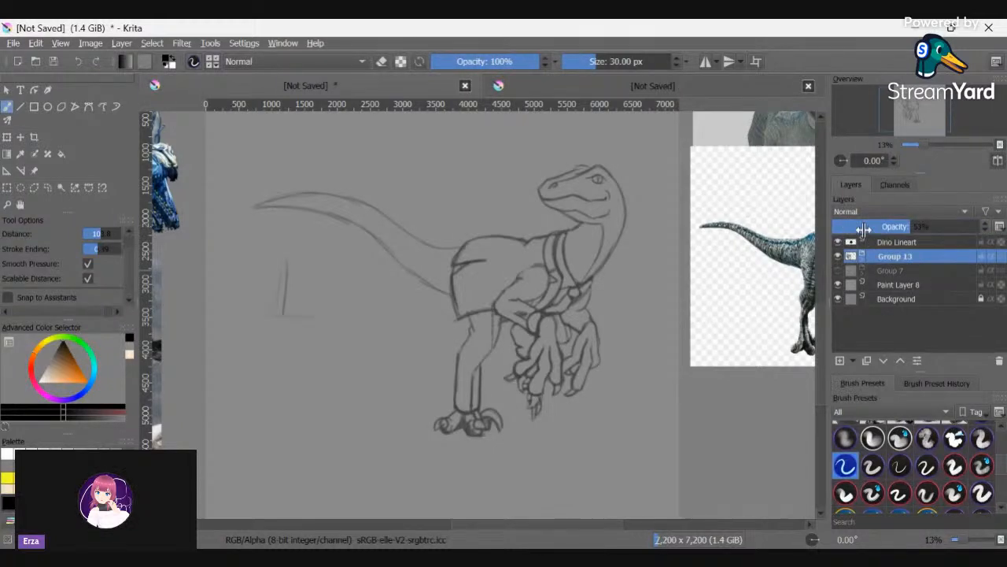
{"action": "left_click", "coordinate": [864, 229]}
{"action": "left_click_drag", "start_coordinate": [864, 228], "coordinate": [842, 228]}
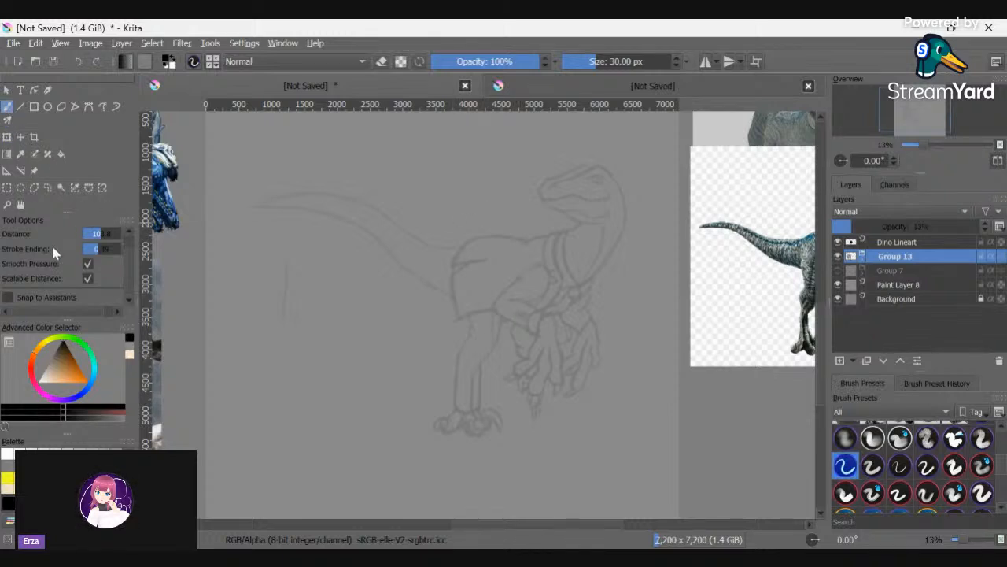
- Switch the brush smoothing to Stabilizer and make Dino Lineart the active layer
{"action": "scroll", "coordinate": [18, 250], "scroll_direction": "up", "scroll_amount": 1}
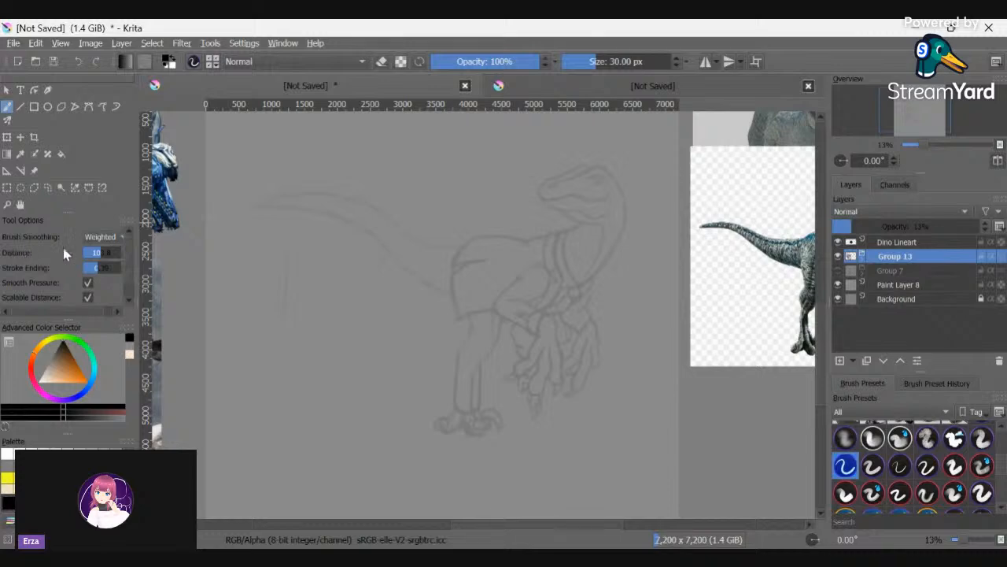
{"action": "scroll", "coordinate": [100, 240], "scroll_direction": "down", "scroll_amount": 1}
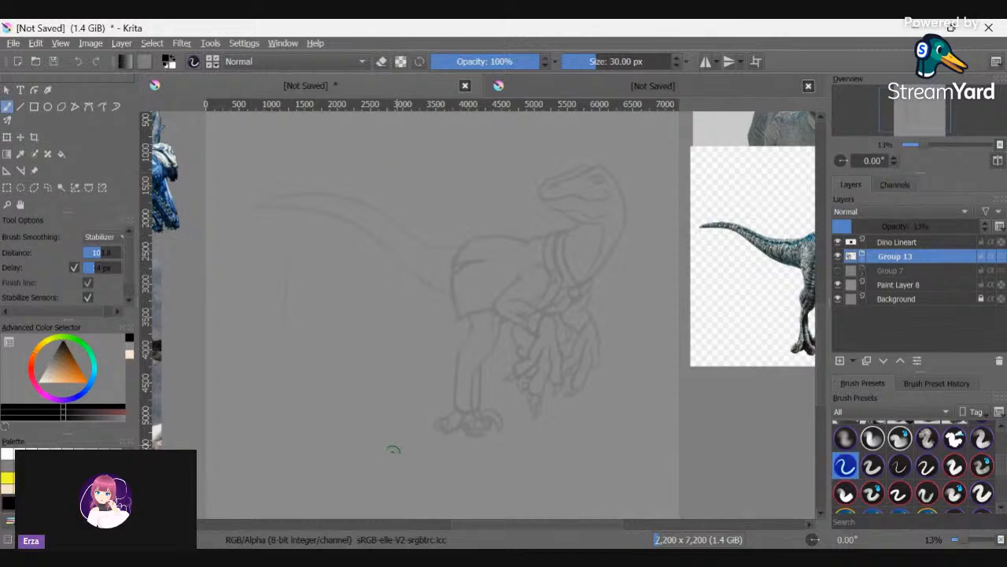
{"action": "key", "text": "Page_Up"}
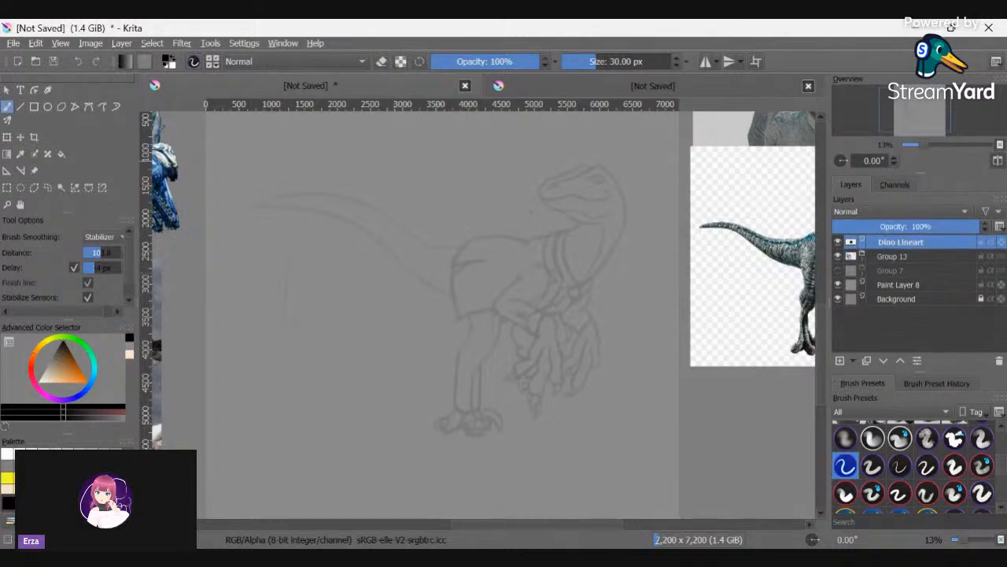
- Set the brush size to 112.75 px and try it out with long freehand strokes, undoing the test lines
{"action": "left_click_drag", "start_coordinate": [397, 262], "coordinate": [403, 477]}
{"action": "left_click_drag", "start_coordinate": [602, 62], "coordinate": [618, 61]}
{"action": "left_click_drag", "start_coordinate": [411, 167], "coordinate": [431, 455]}
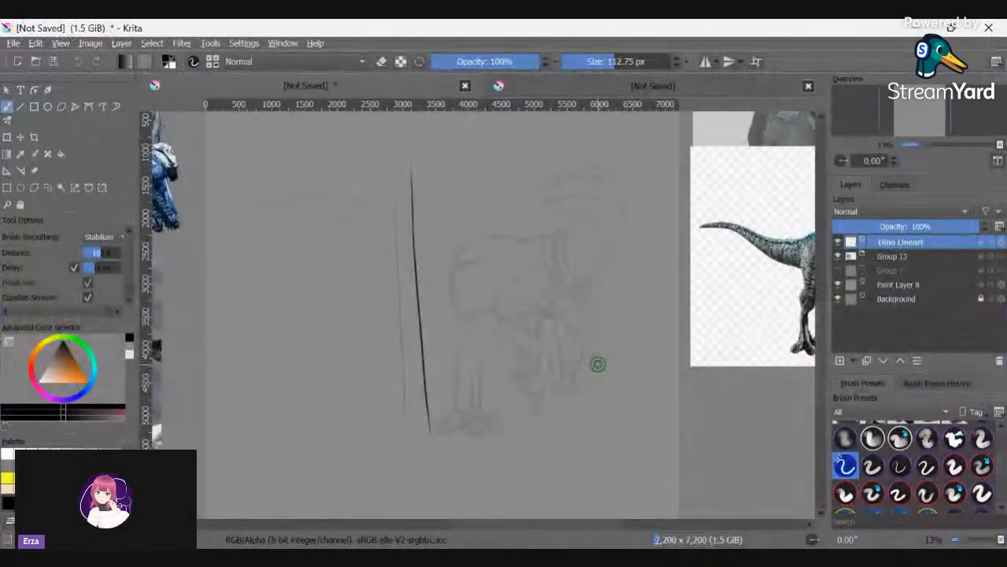
{"action": "key", "text": "ctrl+z"}
{"action": "key", "text": "ctrl+z"}
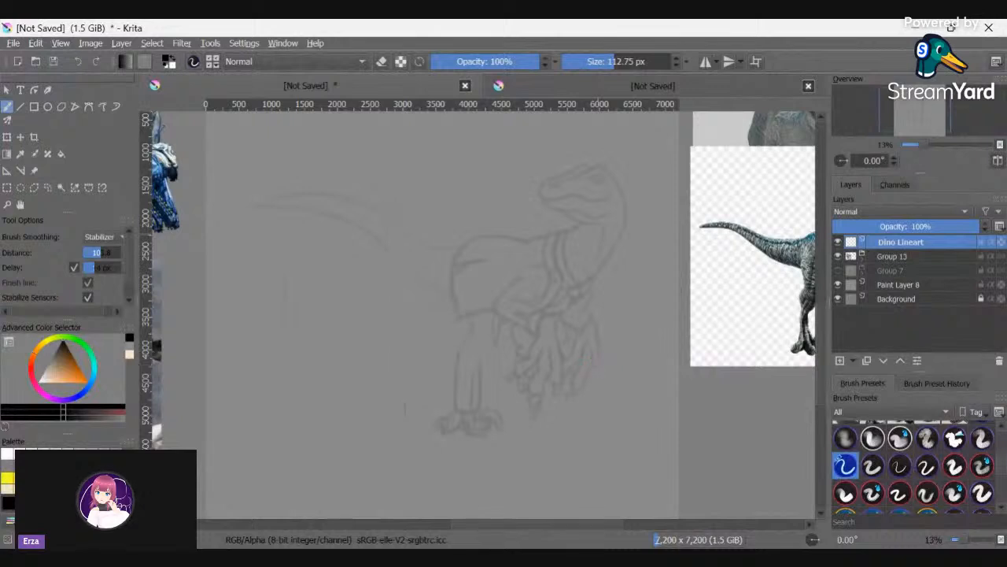
{"action": "left_click_drag", "start_coordinate": [391, 167], "coordinate": [404, 455]}
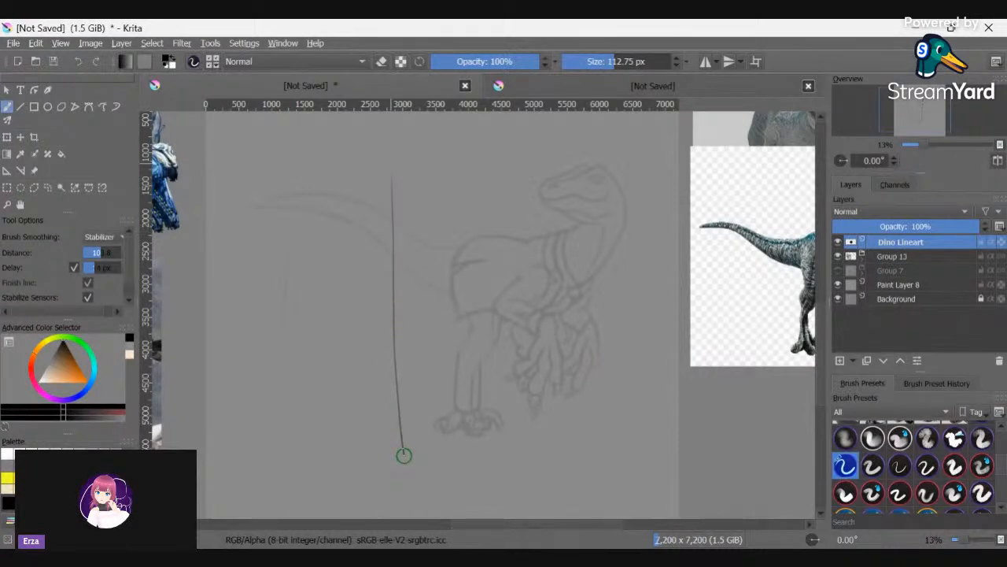
{"action": "mouse_move", "coordinate": [418, 189]}
{"action": "left_mouse_down"}
{"action": "mouse_move", "coordinate": [419, 441]}
{"action": "mouse_move", "coordinate": [432, 350]}
{"action": "mouse_move", "coordinate": [437, 410]}
{"action": "mouse_move", "coordinate": [483, 340]}
{"action": "left_mouse_up"}
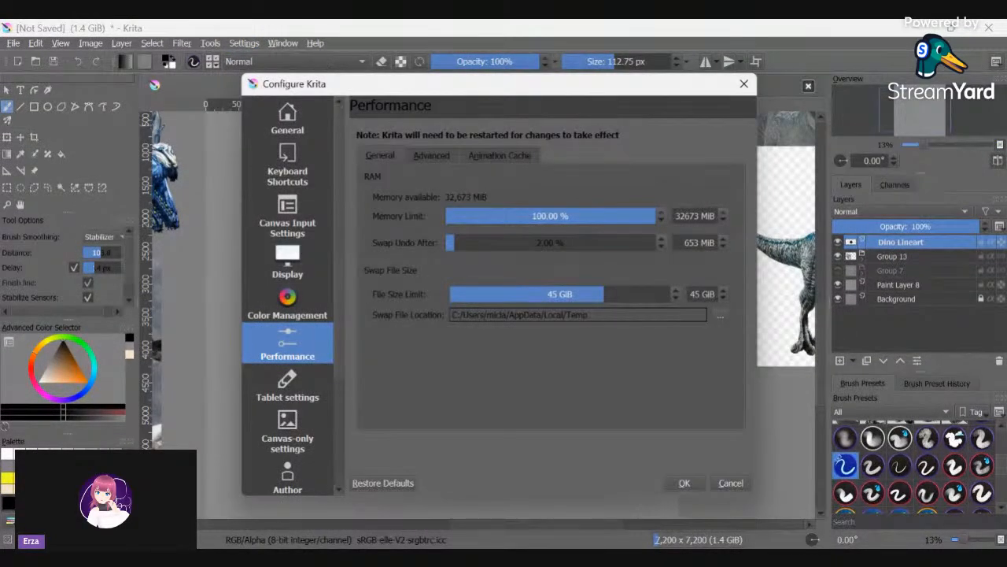
- In the tablet settings, bow the global input pressure curve upward with two added points so that light pressure gives stronger output, and apply it
{"action": "left_click", "coordinate": [287, 385]}
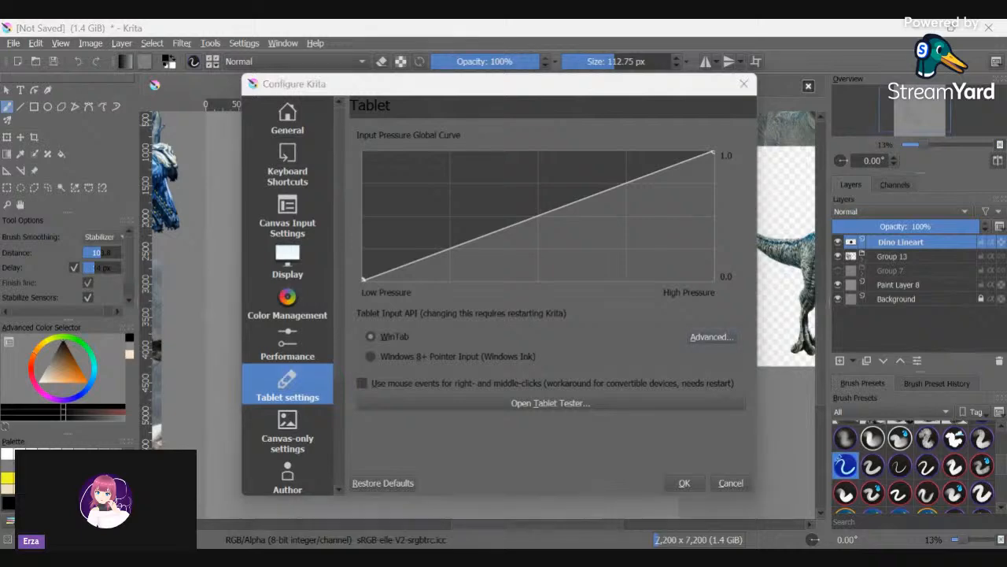
{"action": "left_click", "coordinate": [712, 336]}
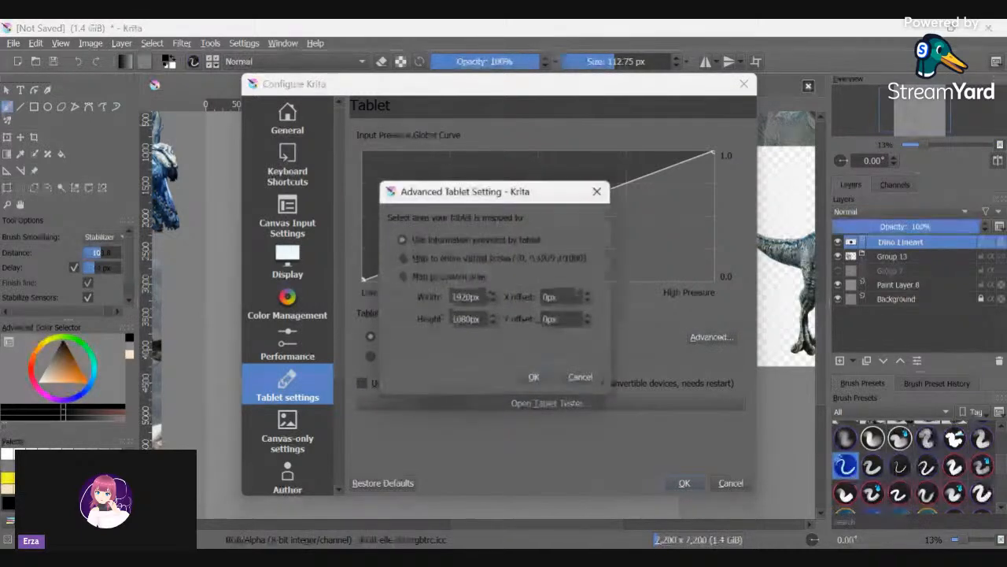
{"action": "key", "text": "Return"}
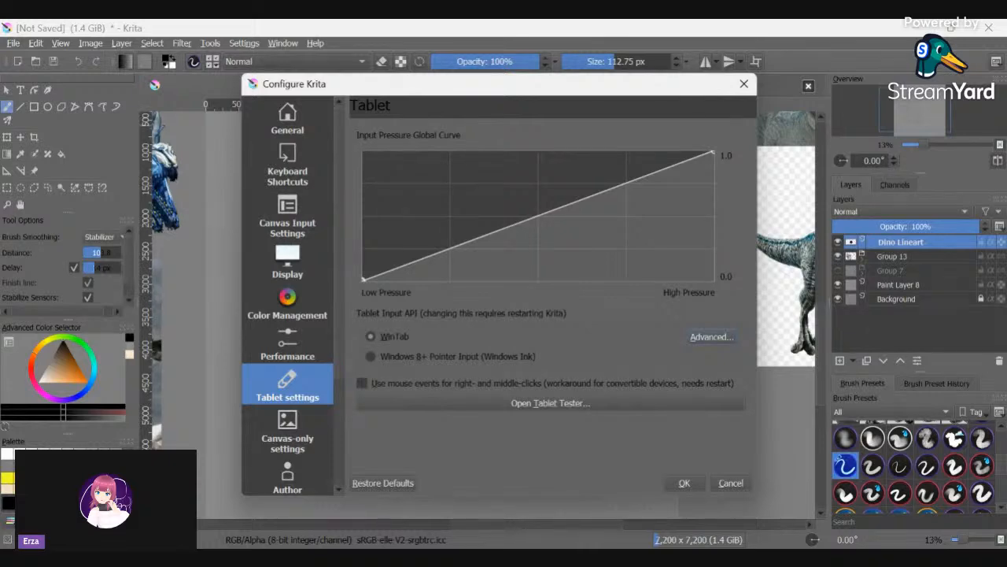
{"action": "left_click", "coordinate": [448, 181]}
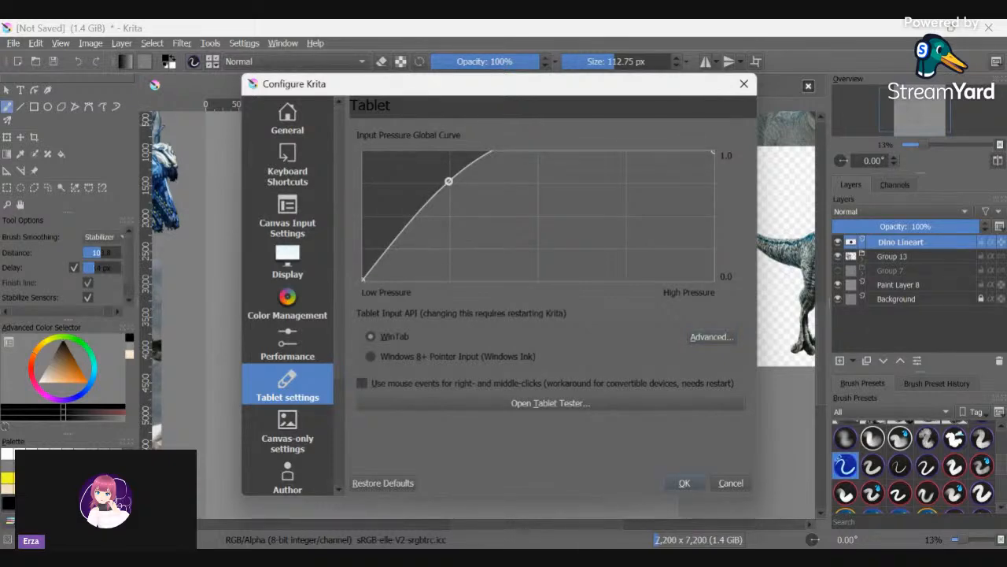
{"action": "left_click", "coordinate": [449, 197]}
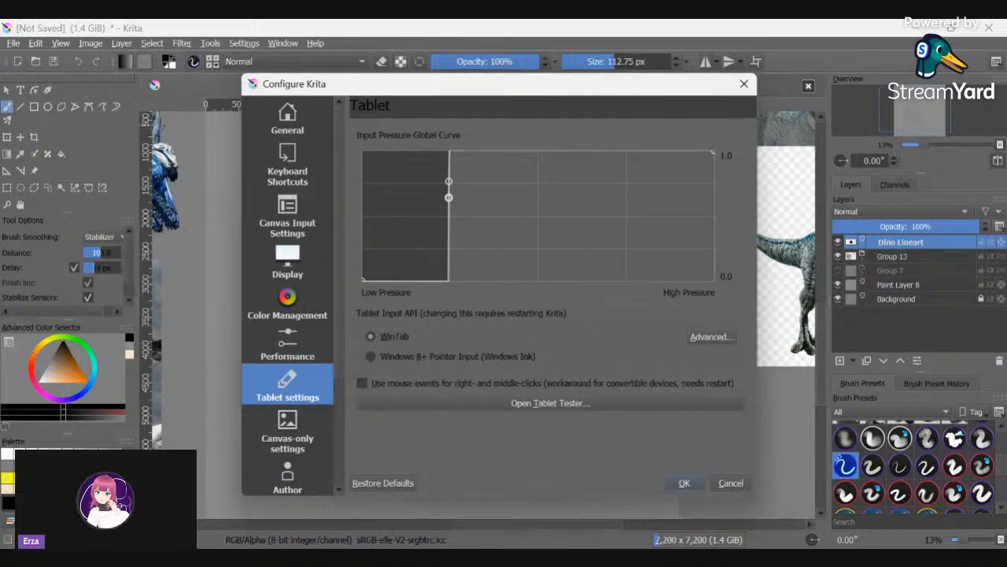
{"action": "left_click", "coordinate": [449, 181]}
{"action": "left_click_drag", "start_coordinate": [449, 181], "coordinate": [525, 166]}
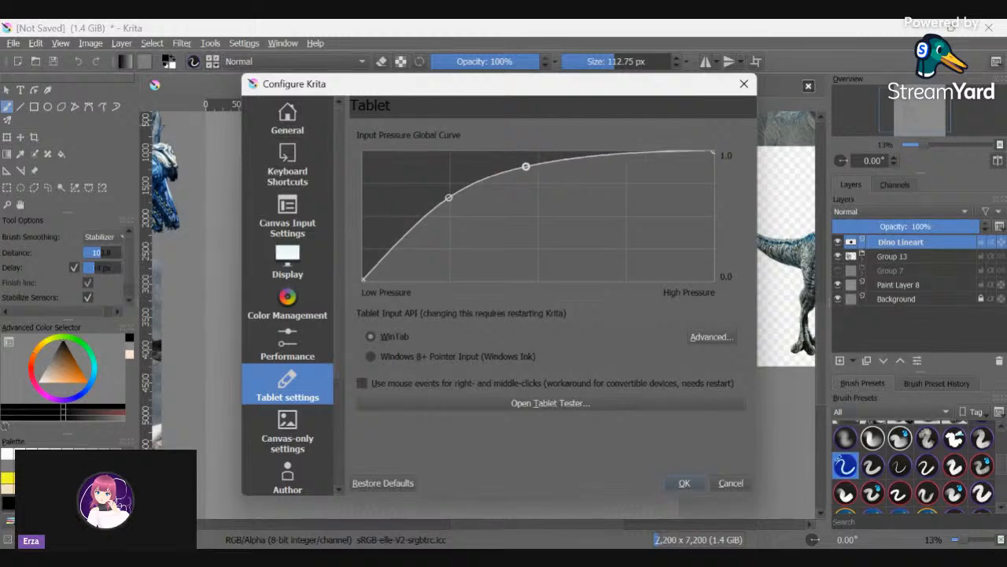
{"action": "left_click_drag", "start_coordinate": [449, 197], "coordinate": [446, 201]}
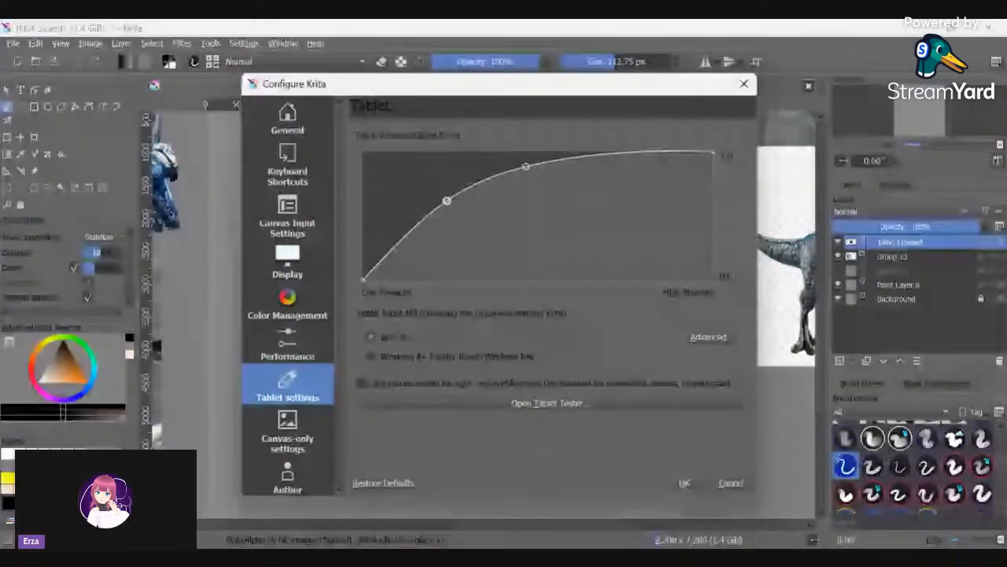
{"action": "key", "text": "Return"}
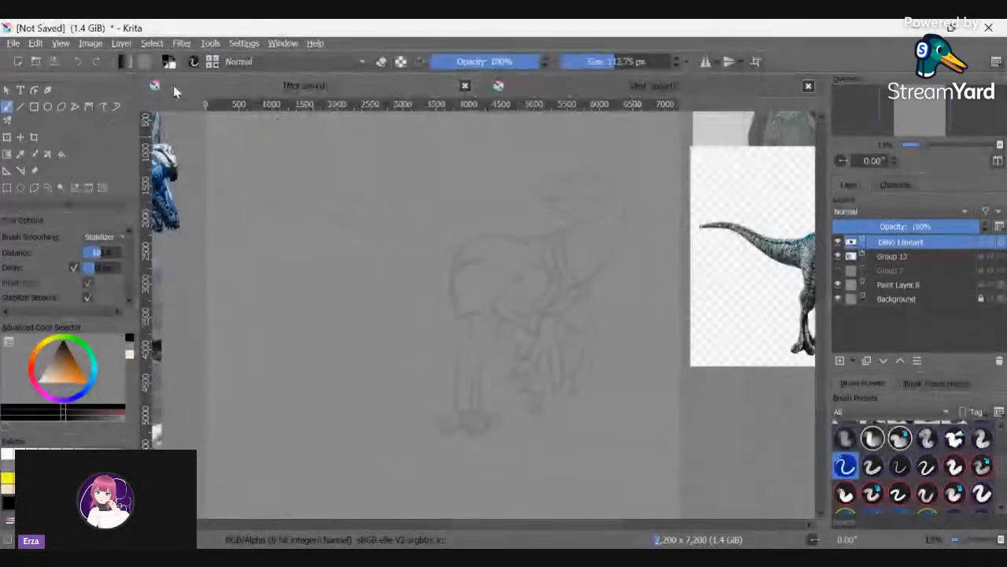
- Test the new pressure response with freehand strokes over the canvas and undo them
{"action": "mouse_move", "coordinate": [475, 183]}
{"action": "left_mouse_down"}
{"action": "mouse_move", "coordinate": [434, 218]}
{"action": "mouse_move", "coordinate": [396, 291]}
{"action": "mouse_move", "coordinate": [391, 330]}
{"action": "mouse_move", "coordinate": [419, 375]}
{"action": "mouse_move", "coordinate": [455, 302]}
{"action": "mouse_move", "coordinate": [467, 367]}
{"action": "mouse_move", "coordinate": [506, 329]}
{"action": "mouse_move", "coordinate": [556, 318]}
{"action": "left_mouse_up"}
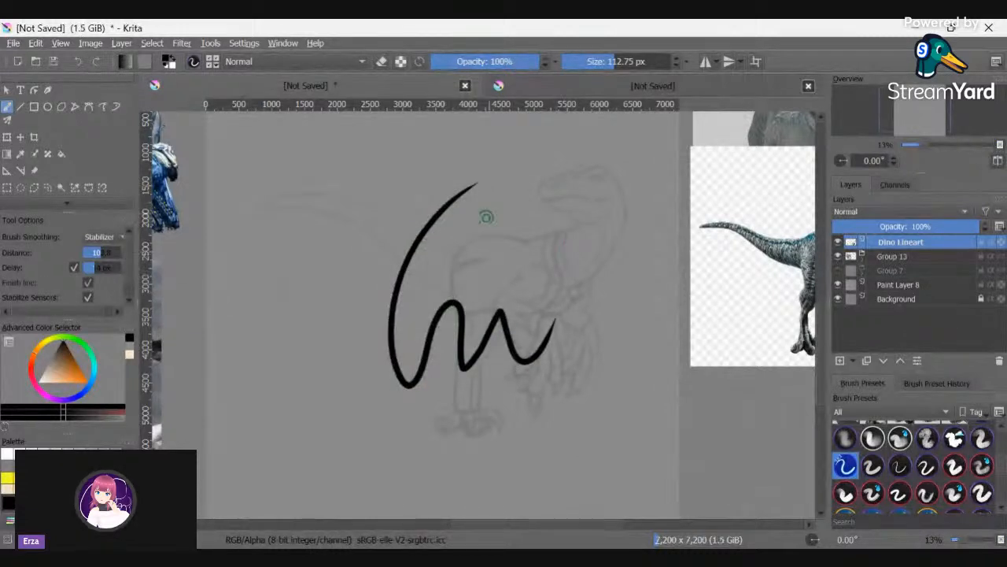
{"action": "key", "text": "ctrl+z"}
{"action": "mouse_move", "coordinate": [529, 205]}
{"action": "left_mouse_down"}
{"action": "mouse_move", "coordinate": [412, 299]}
{"action": "mouse_move", "coordinate": [504, 304]}
{"action": "mouse_move", "coordinate": [537, 377]}
{"action": "mouse_move", "coordinate": [611, 391]}
{"action": "left_mouse_up"}
{"action": "key", "text": "ctrl+z"}
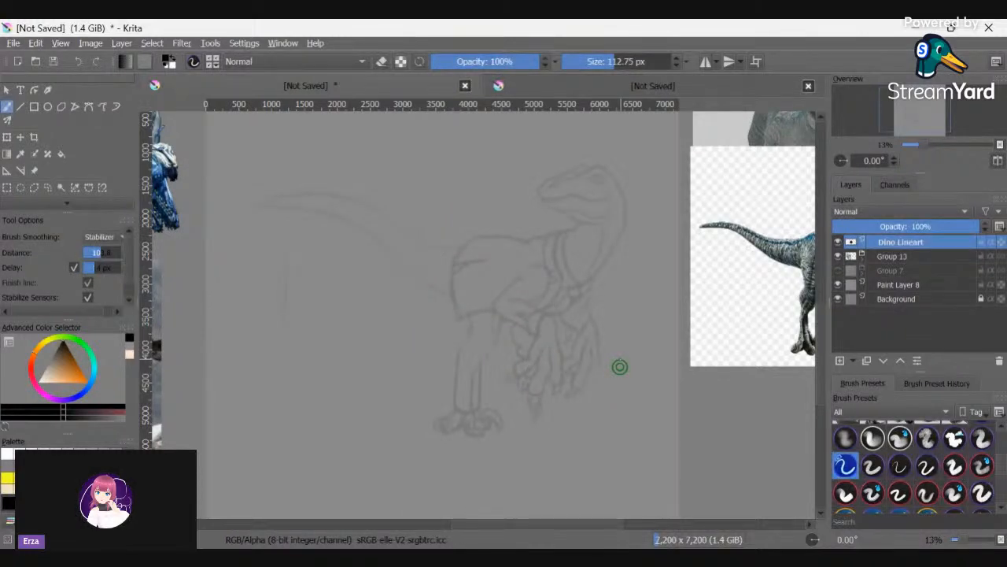
- Ink the raptor's forehead and upper snout outline around to the nose tip on Dino Lineart, redoing the nose stroke
{"action": "key", "text": "4"}
{"action": "key", "text": "4"}
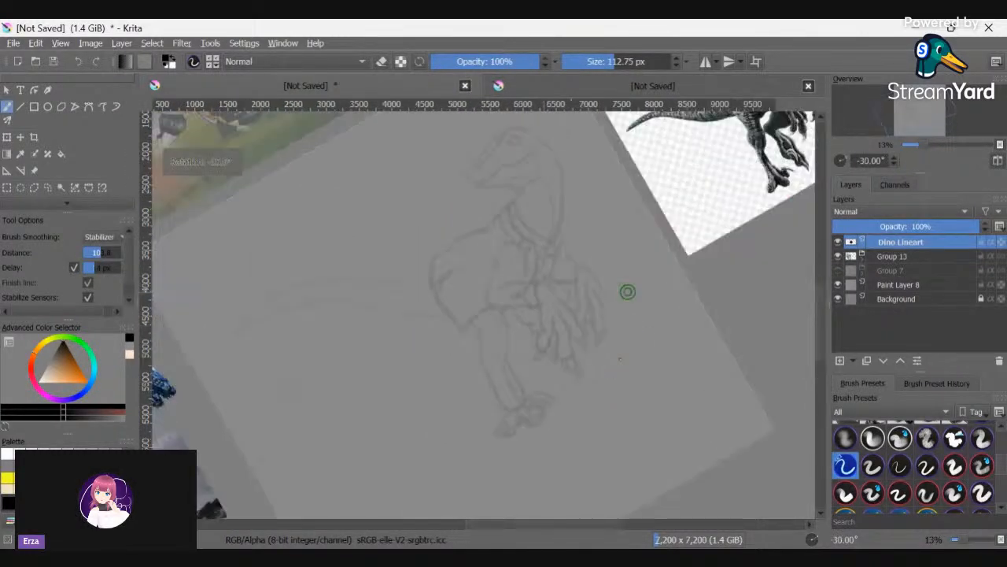
{"action": "key", "text": "4"}
{"action": "key", "text": "4"}
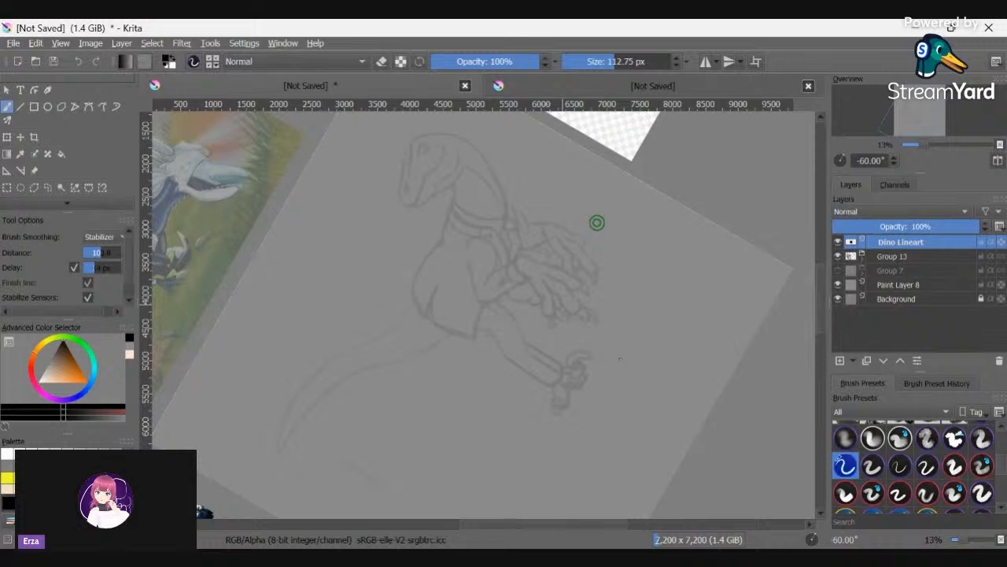
{"action": "key", "text": "4"}
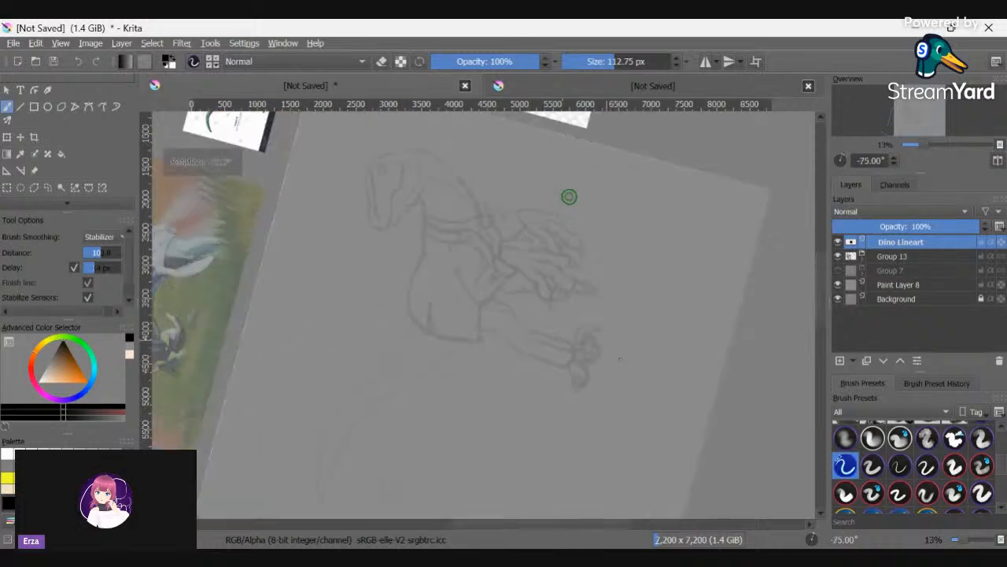
{"action": "key", "text": "4"}
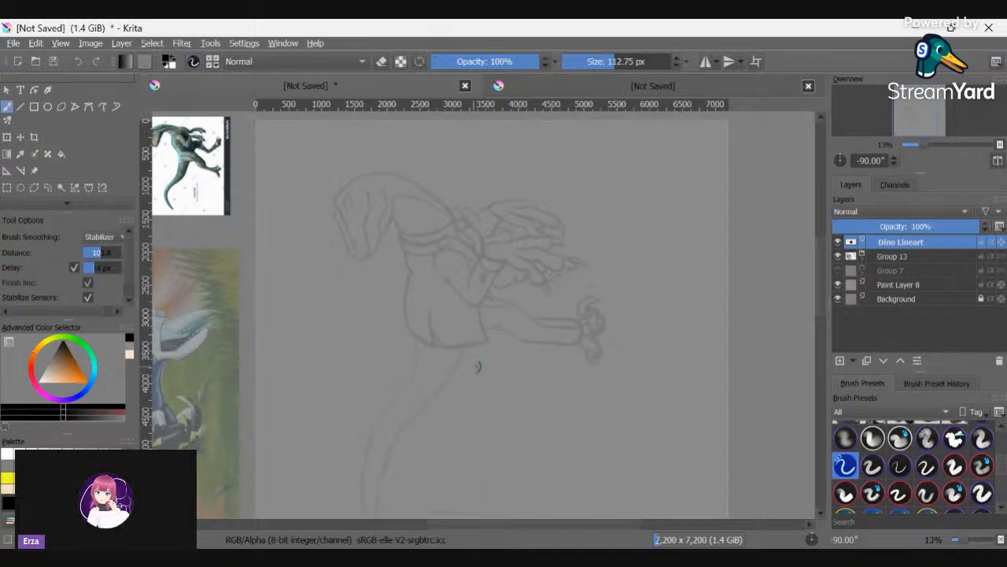
{"action": "scroll", "coordinate": [406, 203], "scroll_direction": "up", "scroll_amount": 3}
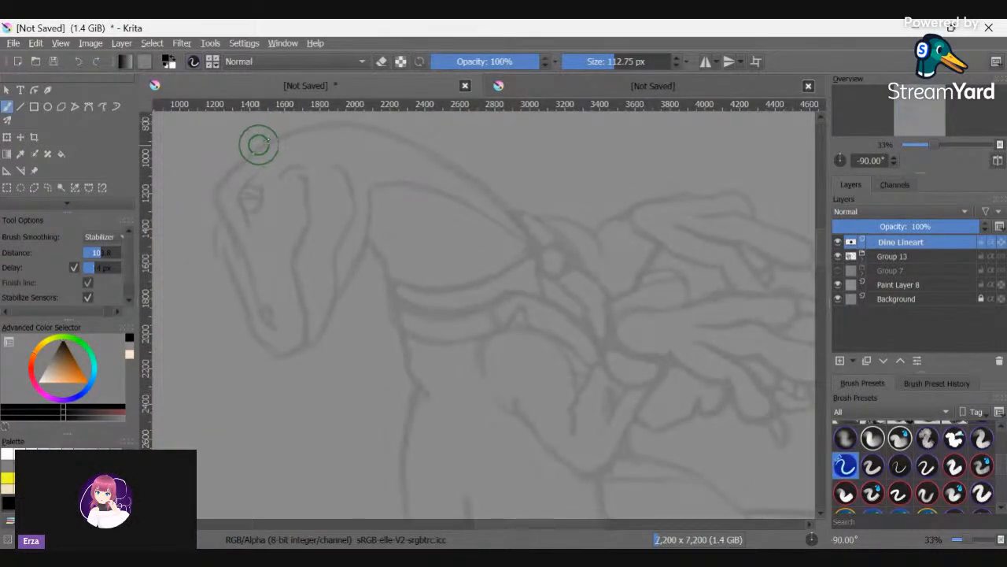
{"action": "mouse_move", "coordinate": [254, 151]}
{"action": "left_mouse_down"}
{"action": "mouse_move", "coordinate": [225, 171]}
{"action": "mouse_move", "coordinate": [218, 197]}
{"action": "mouse_move", "coordinate": [247, 258]}
{"action": "mouse_move", "coordinate": [237, 275]}
{"action": "mouse_move", "coordinate": [247, 304]}
{"action": "mouse_move", "coordinate": [302, 355]}
{"action": "mouse_move", "coordinate": [263, 344]}
{"action": "mouse_move", "coordinate": [293, 357]}
{"action": "mouse_move", "coordinate": [306, 313]}
{"action": "mouse_move", "coordinate": [292, 265]}
{"action": "left_mouse_up"}
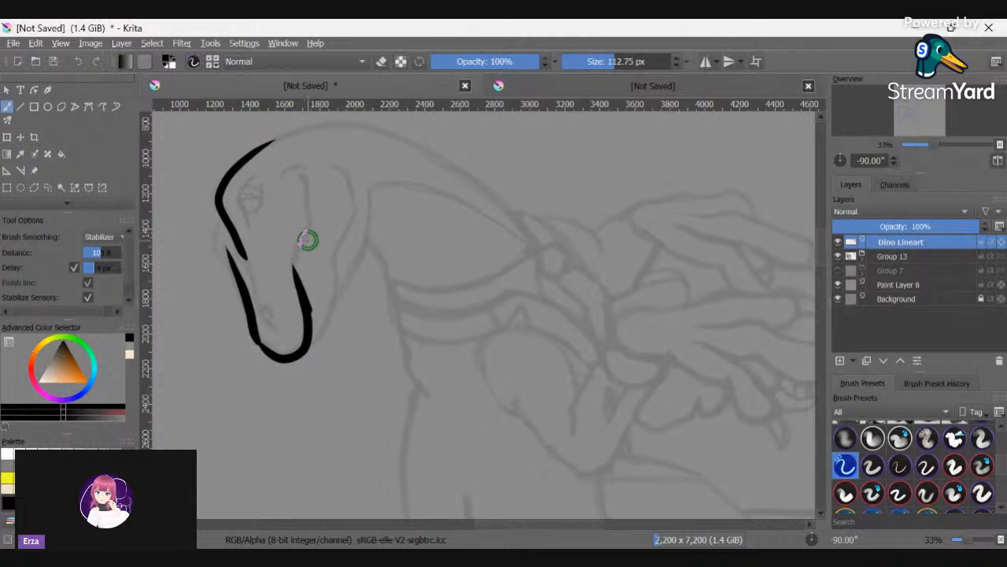
{"action": "key", "text": "ctrl+z"}
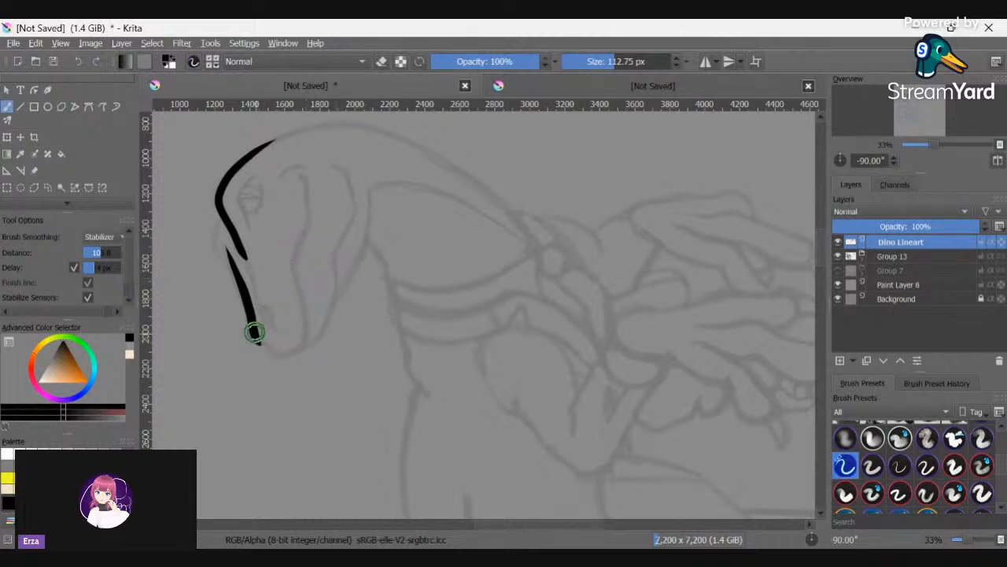
{"action": "mouse_move", "coordinate": [251, 318]}
{"action": "left_mouse_down"}
{"action": "mouse_move", "coordinate": [263, 351]}
{"action": "mouse_move", "coordinate": [300, 355]}
{"action": "left_mouse_up"}
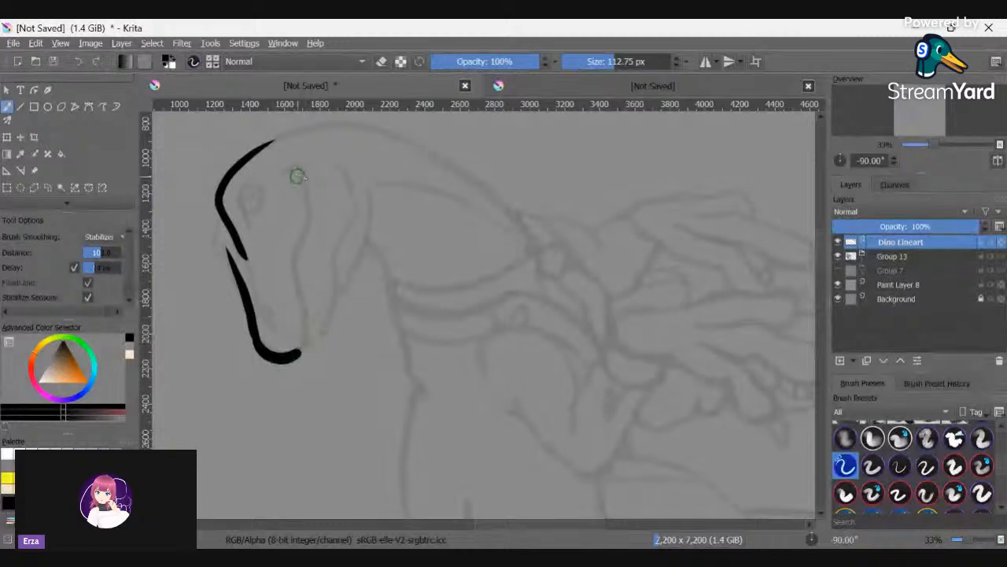
- Ink the raptor's mouth line, the far brow ridge above the snout and the nostril
{"action": "mouse_move", "coordinate": [310, 201]}
{"action": "left_mouse_down"}
{"action": "mouse_move", "coordinate": [293, 264]}
{"action": "mouse_move", "coordinate": [307, 325]}
{"action": "mouse_move", "coordinate": [274, 349]}
{"action": "left_mouse_up"}
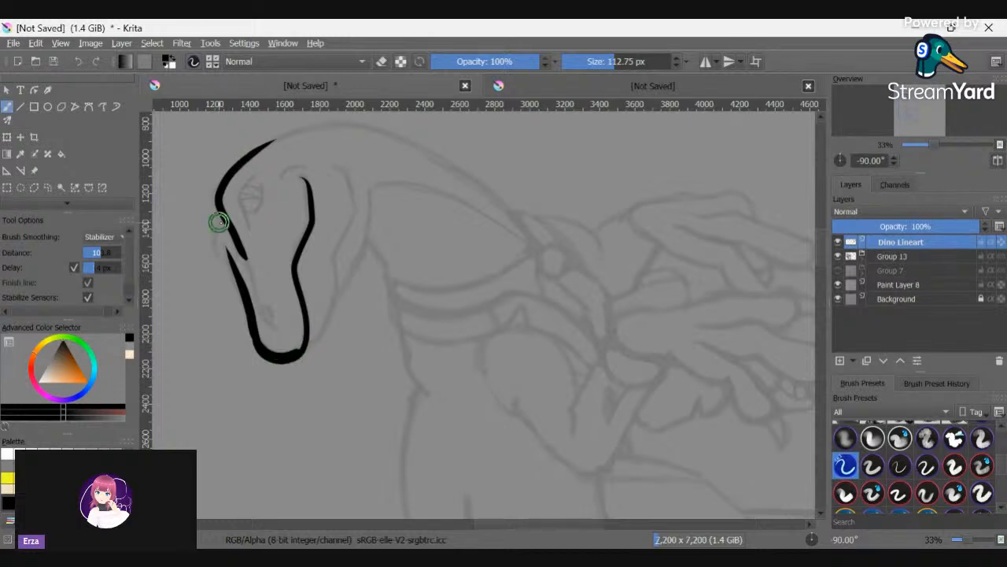
{"action": "mouse_move", "coordinate": [220, 217]}
{"action": "left_mouse_down"}
{"action": "mouse_move", "coordinate": [216, 243]}
{"action": "mouse_move", "coordinate": [250, 299]}
{"action": "left_mouse_up"}
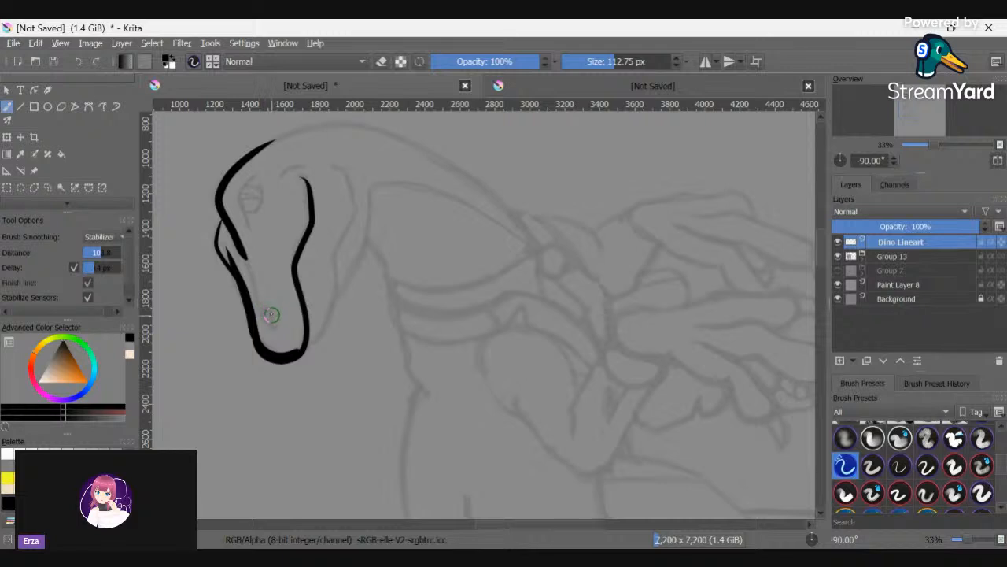
{"action": "left_click_drag", "start_coordinate": [267, 317], "coordinate": [277, 331]}
- Ink the raptor's lower jaw, the throat edge beneath it and the small curve at the mouth corner
{"action": "mouse_move", "coordinate": [341, 170]}
{"action": "left_mouse_down"}
{"action": "mouse_move", "coordinate": [355, 209]}
{"action": "mouse_move", "coordinate": [320, 330]}
{"action": "mouse_move", "coordinate": [307, 341]}
{"action": "left_mouse_up"}
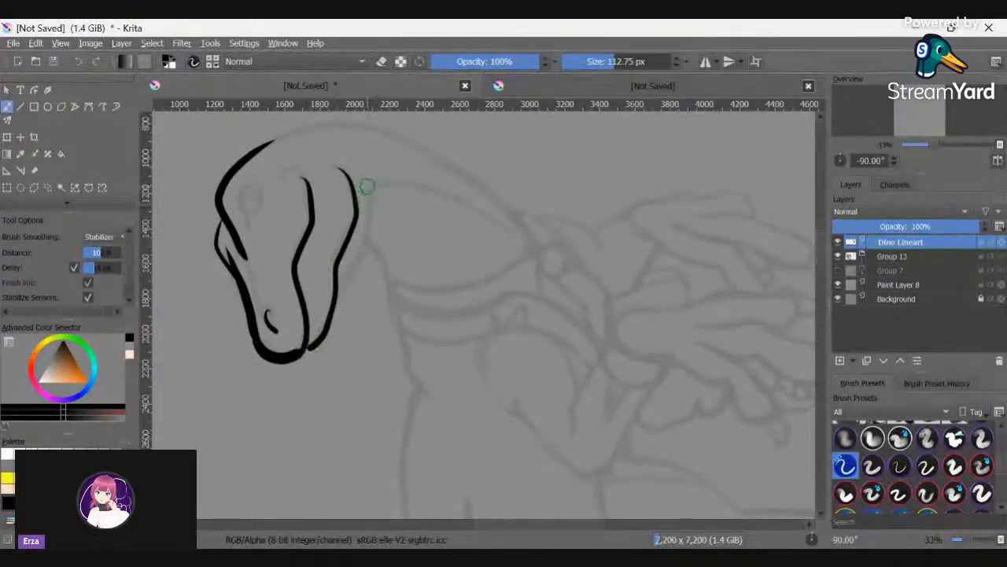
{"action": "mouse_move", "coordinate": [366, 191]}
{"action": "left_mouse_down"}
{"action": "mouse_move", "coordinate": [363, 253]}
{"action": "mouse_move", "coordinate": [328, 321]}
{"action": "left_mouse_up"}
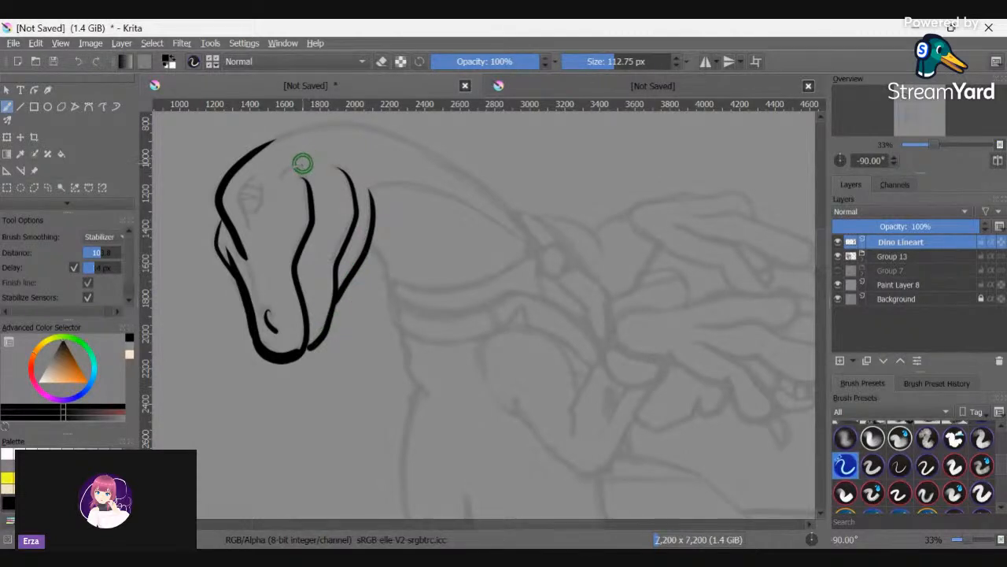
{"action": "left_click_drag", "start_coordinate": [289, 166], "coordinate": [294, 179]}
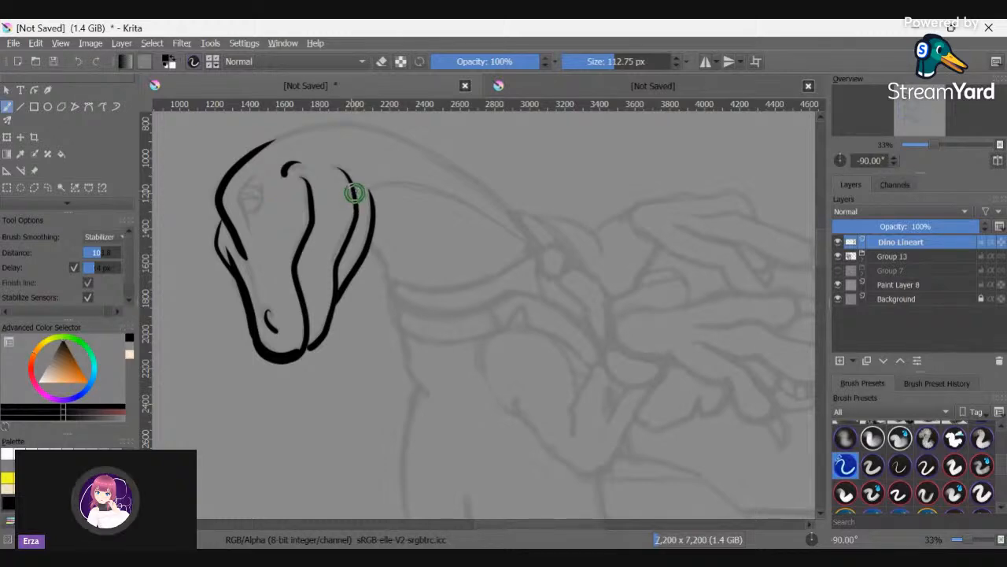
{"action": "key", "text": "ctrl+]"}
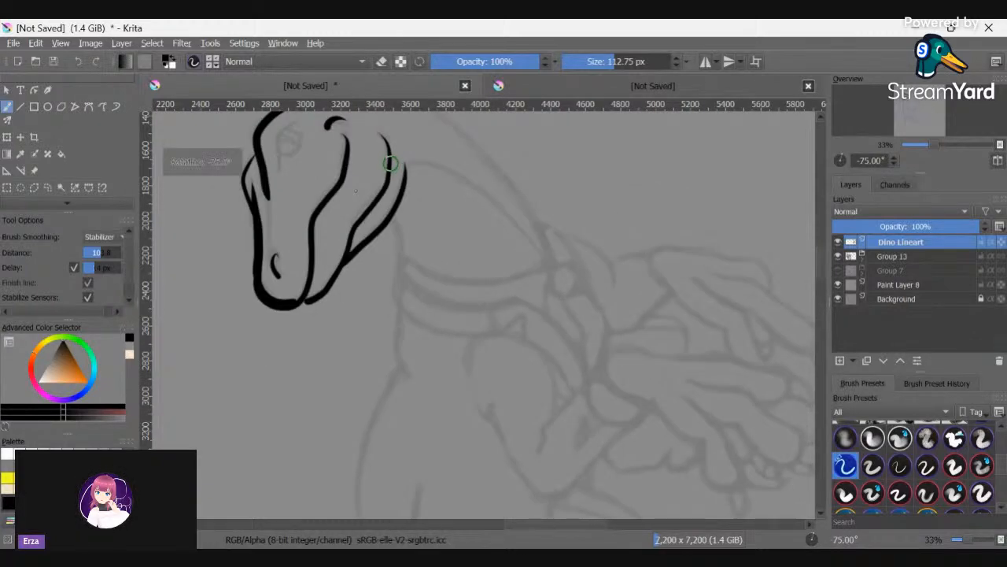
- Ink the raptor's inner neck line, the short throat line below the jaw, and the long outer curve behind the head and neck
{"action": "key", "text": "ctrl+]"}
{"action": "key", "text": "ctrl+]"}
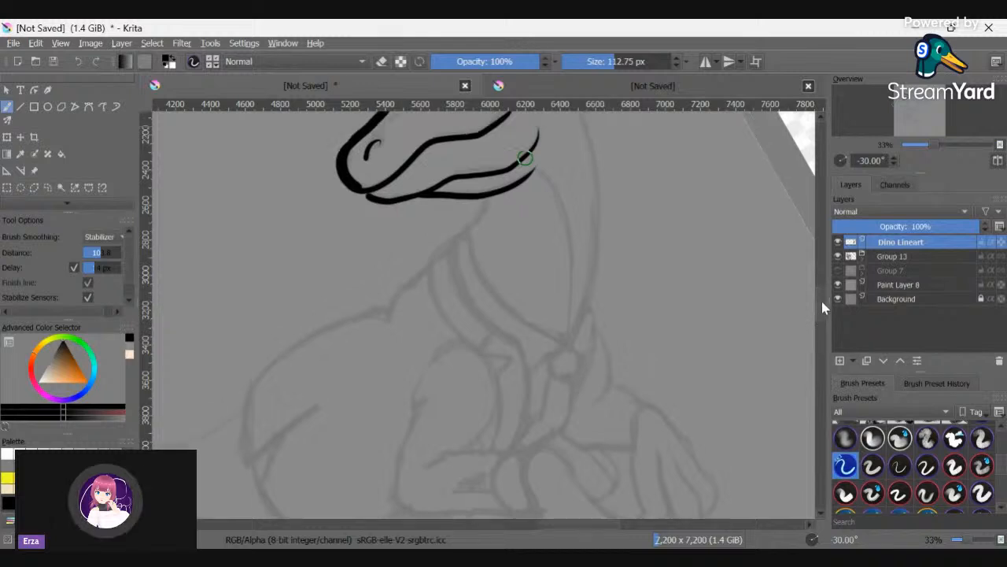
{"action": "key", "text": "ctrl+]"}
{"action": "mouse_move", "coordinate": [569, 283]}
{"action": "left_mouse_down"}
{"action": "mouse_move", "coordinate": [564, 444]}
{"action": "mouse_move", "coordinate": [568, 419]}
{"action": "left_mouse_up"}
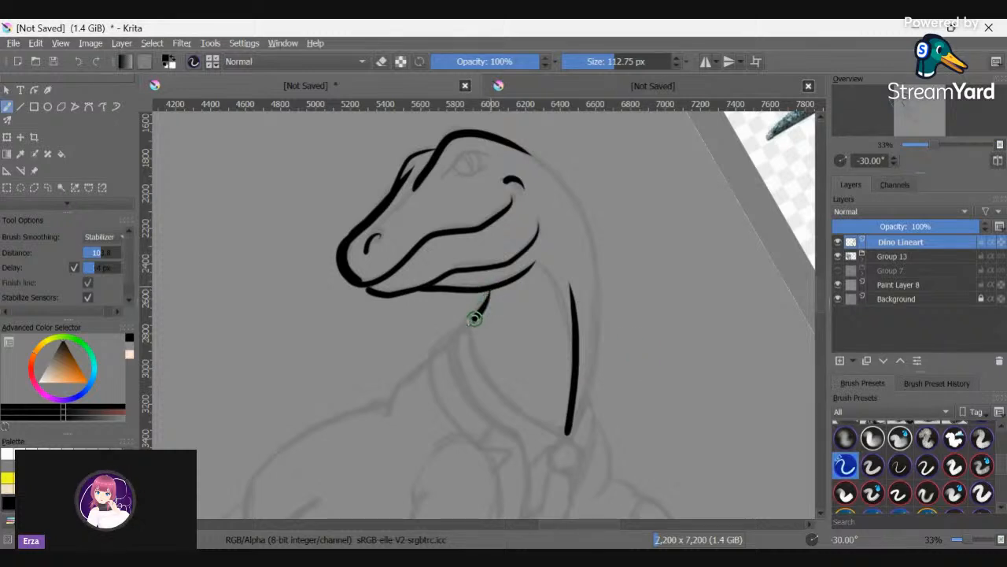
{"action": "left_click_drag", "start_coordinate": [471, 325], "coordinate": [471, 326]}
{"action": "mouse_move", "coordinate": [491, 293]}
{"action": "left_mouse_down"}
{"action": "mouse_move", "coordinate": [470, 327]}
{"action": "mouse_move", "coordinate": [500, 278]}
{"action": "left_mouse_up"}
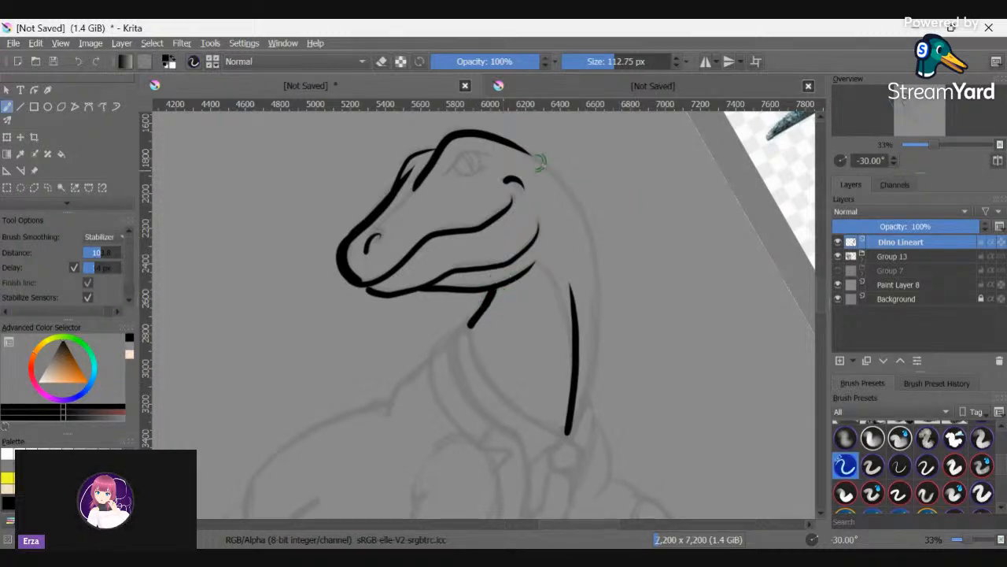
{"action": "mouse_move", "coordinate": [530, 157]}
{"action": "left_mouse_down"}
{"action": "mouse_move", "coordinate": [587, 239]}
{"action": "mouse_move", "coordinate": [600, 321]}
{"action": "mouse_move", "coordinate": [587, 404]}
{"action": "left_mouse_up"}
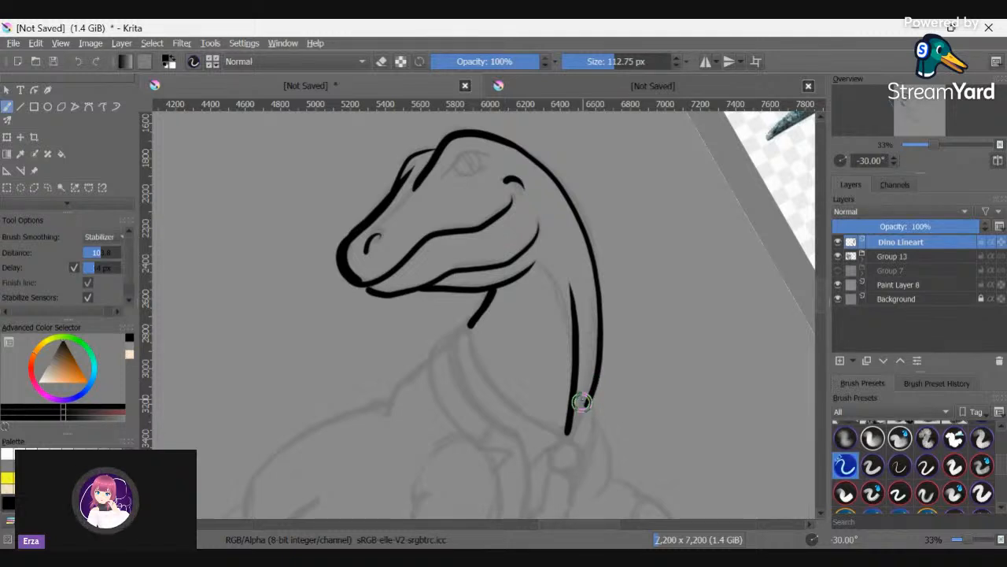
- Reduce the brush size to 57.73 px, re-ink the neckerchief's upper edge thinner, and ink the short lines crossing at its knot
{"action": "key", "text": "5"}
{"action": "key", "text": "6"}
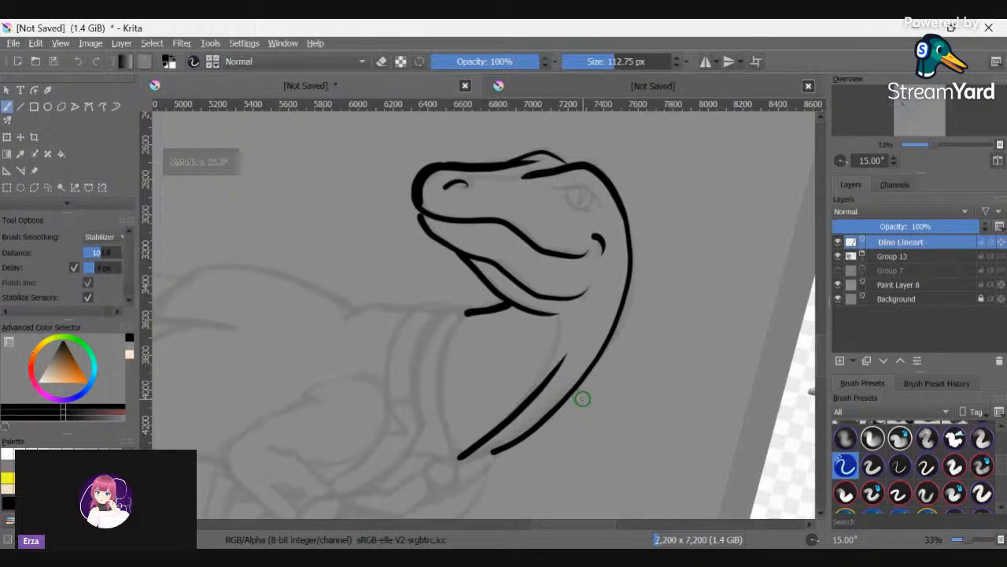
{"action": "key", "text": "6"}
{"action": "mouse_move", "coordinate": [471, 309]}
{"action": "left_mouse_down"}
{"action": "mouse_move", "coordinate": [428, 371]}
{"action": "mouse_move", "coordinate": [418, 445]}
{"action": "left_mouse_up"}
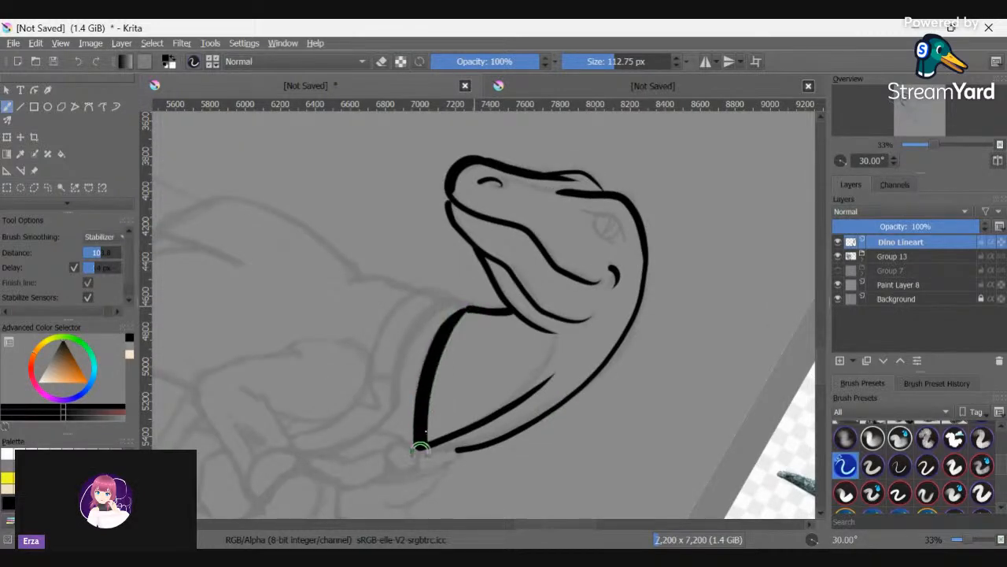
{"action": "key", "text": "6"}
{"action": "left_click_drag", "start_coordinate": [617, 60], "coordinate": [613, 61]}
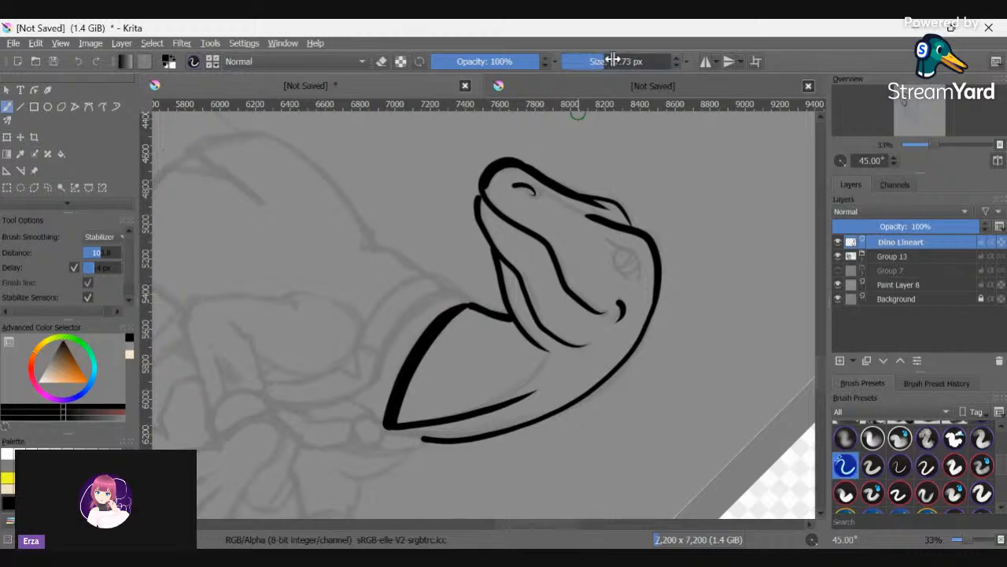
{"action": "key", "text": "ctrl+z"}
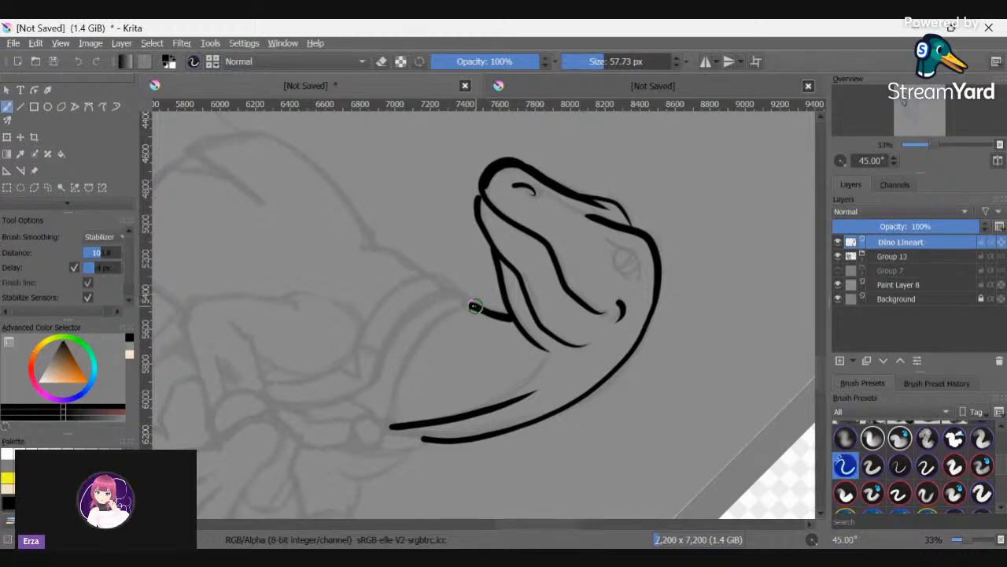
{"action": "mouse_move", "coordinate": [433, 326]}
{"action": "left_mouse_down"}
{"action": "mouse_move", "coordinate": [407, 367]}
{"action": "mouse_move", "coordinate": [393, 419]}
{"action": "mouse_move", "coordinate": [335, 399]}
{"action": "left_mouse_up"}
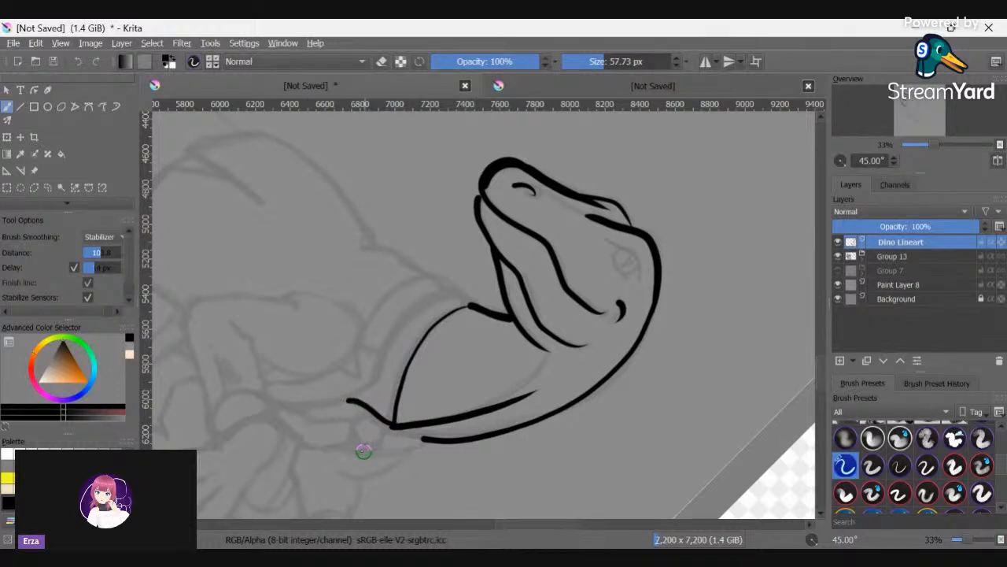
{"action": "mouse_move", "coordinate": [367, 450]}
{"action": "left_mouse_down"}
{"action": "mouse_move", "coordinate": [389, 429]}
{"action": "mouse_move", "coordinate": [447, 441]}
{"action": "left_mouse_up"}
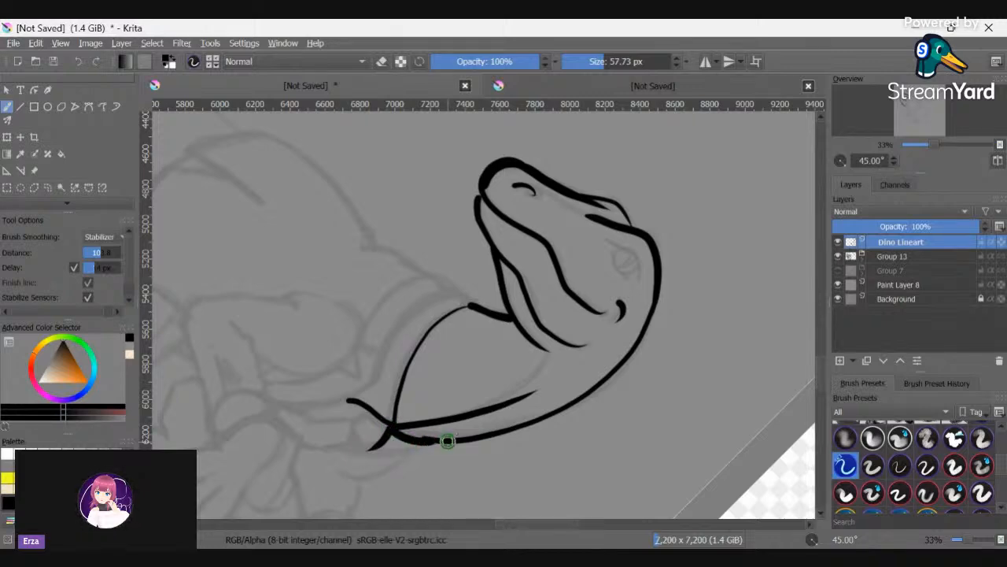
- Ink the small pointed flap of the neckerchief beside the knot at the base of the outer neck line
{"action": "key", "text": "ctrl+]"}
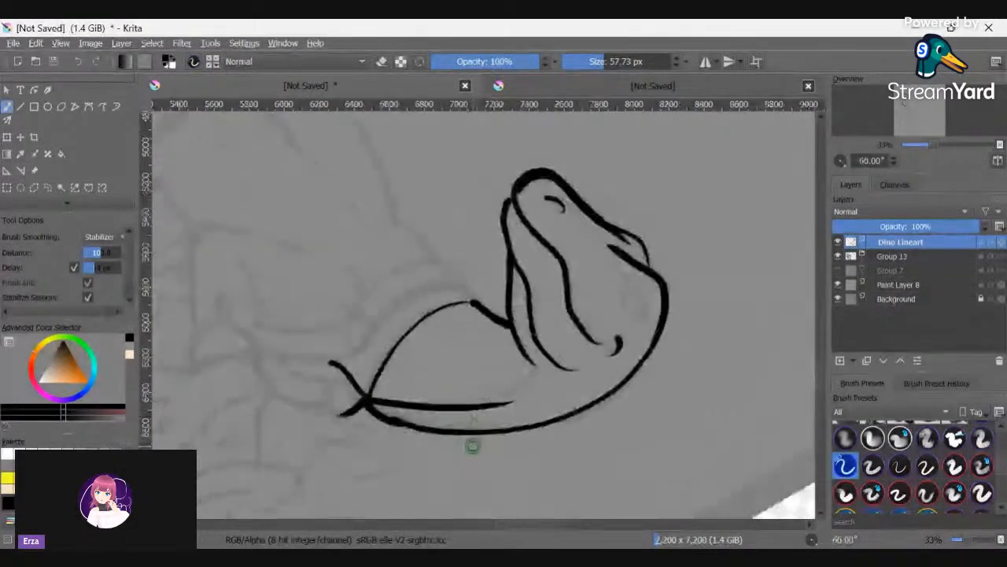
{"action": "key", "text": "ctrl+["}
{"action": "key", "text": "ctrl+["}
{"action": "key", "text": "ctrl+["}
{"action": "key", "text": "ctrl+["}
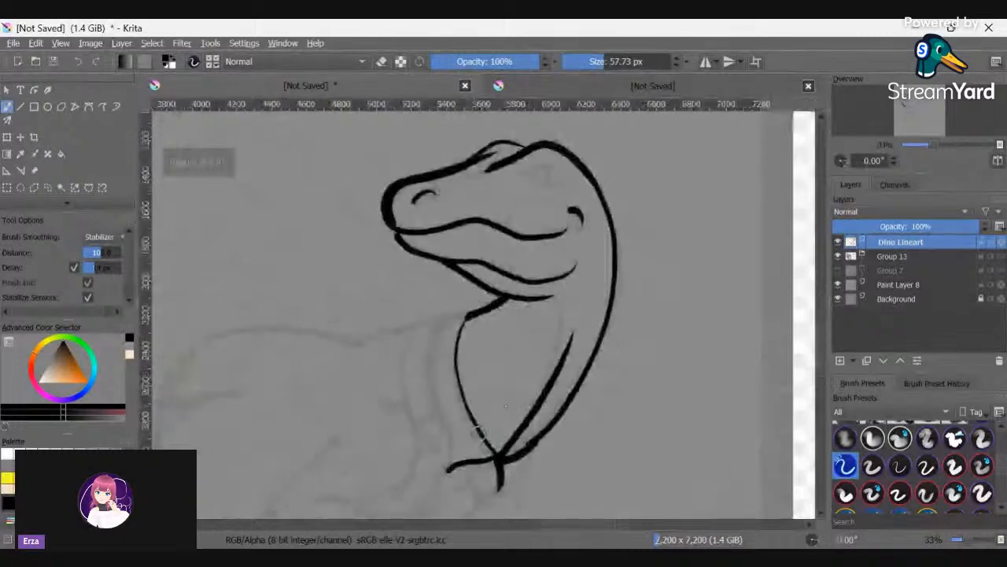
{"action": "key", "text": "ctrl+["}
{"action": "key", "text": "ctrl+["}
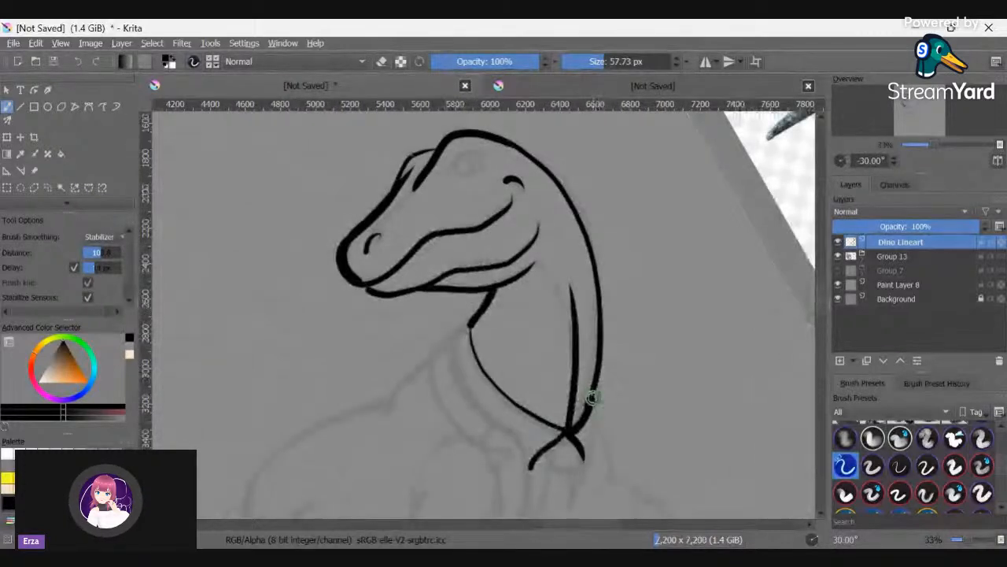
{"action": "mouse_move", "coordinate": [592, 398]}
{"action": "left_mouse_down"}
{"action": "mouse_move", "coordinate": [596, 432]}
{"action": "mouse_move", "coordinate": [605, 412]}
{"action": "mouse_move", "coordinate": [594, 390]}
{"action": "mouse_move", "coordinate": [587, 469]}
{"action": "mouse_move", "coordinate": [565, 420]}
{"action": "left_mouse_up"}
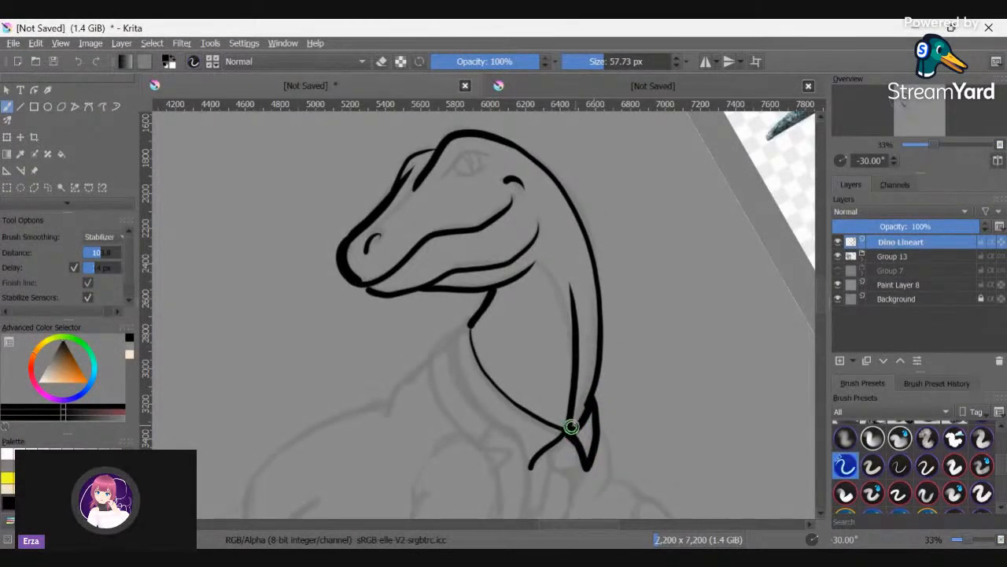
- Ink the neckerchief's round knot and both sides of the narrow tail hanging beneath it, redoing the tail's outer stroke
{"action": "scroll", "coordinate": [812, 334], "scroll_direction": "down", "scroll_amount": 5}
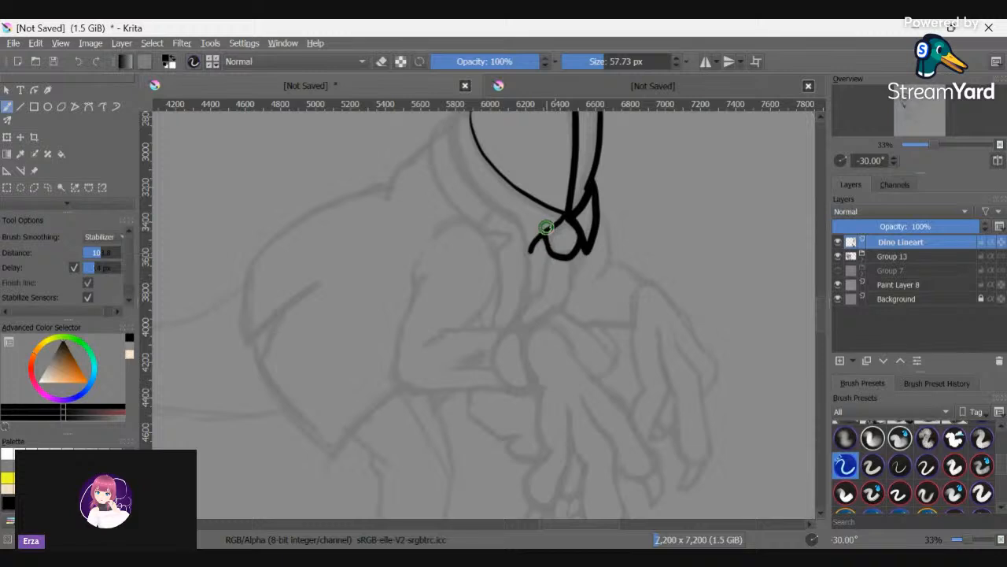
{"action": "left_click_drag", "start_coordinate": [550, 252], "coordinate": [540, 299]}
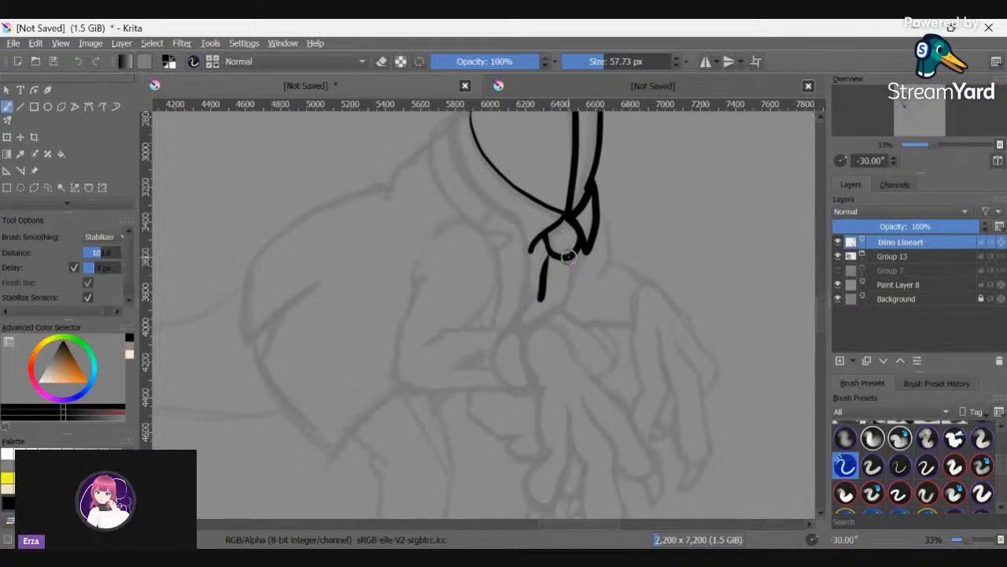
{"action": "mouse_move", "coordinate": [564, 257]}
{"action": "left_mouse_down"}
{"action": "mouse_move", "coordinate": [568, 293]}
{"action": "mouse_move", "coordinate": [542, 320]}
{"action": "mouse_move", "coordinate": [513, 323]}
{"action": "left_mouse_up"}
{"action": "key", "text": "ctrl+z"}
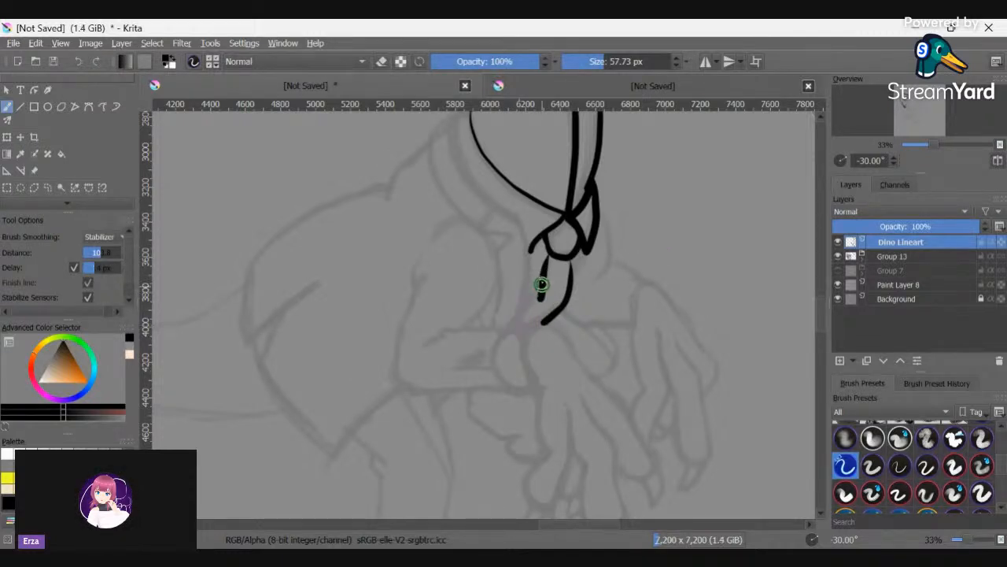
{"action": "left_click_drag", "start_coordinate": [529, 305], "coordinate": [515, 323]}
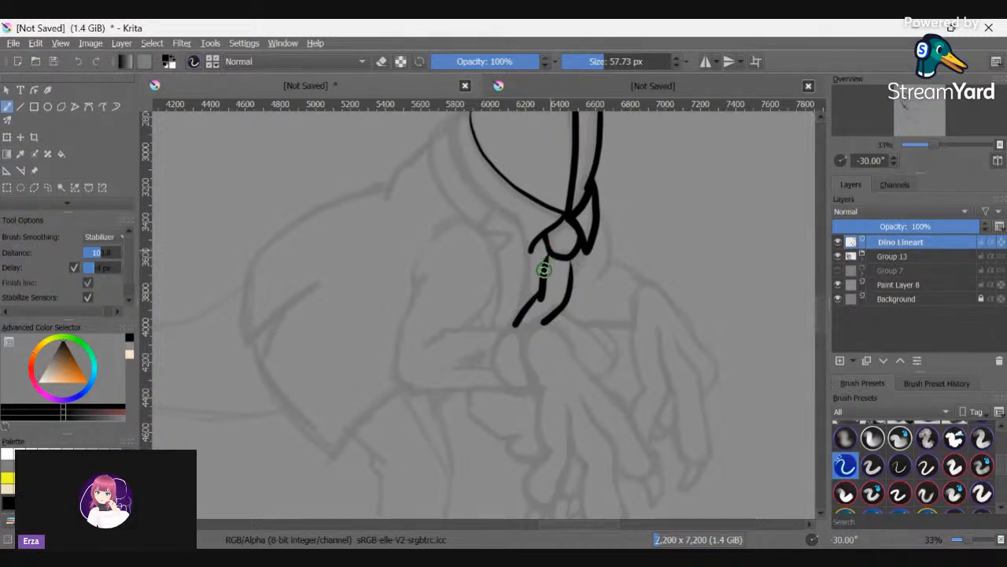
{"action": "left_click_drag", "start_coordinate": [548, 254], "coordinate": [556, 243]}
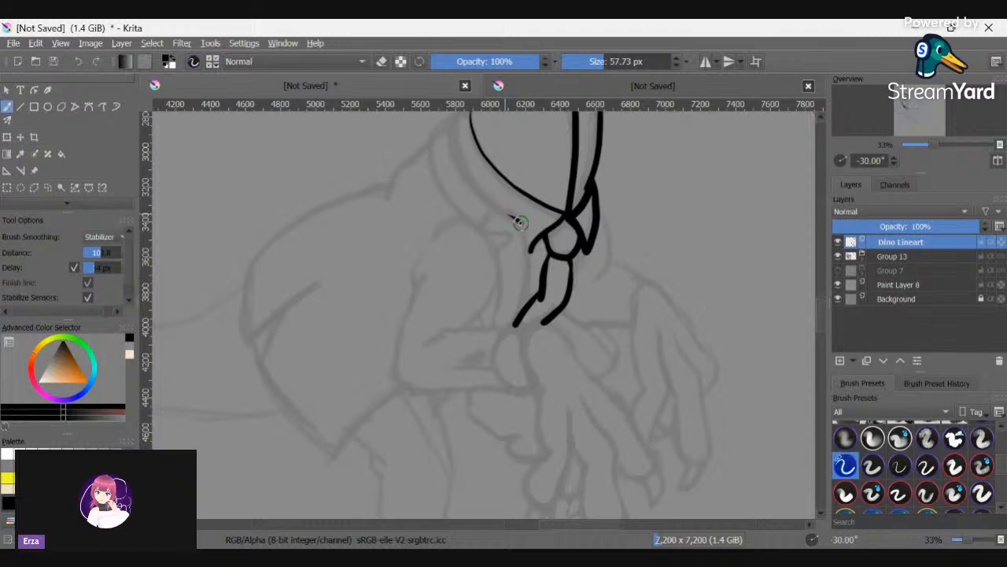
- Ink the neckerchief's wider hanging fold with its pointed notch, and the lower and middle curved edges of the band around the neck
{"action": "left_click_drag", "start_coordinate": [530, 262], "coordinate": [512, 324]}
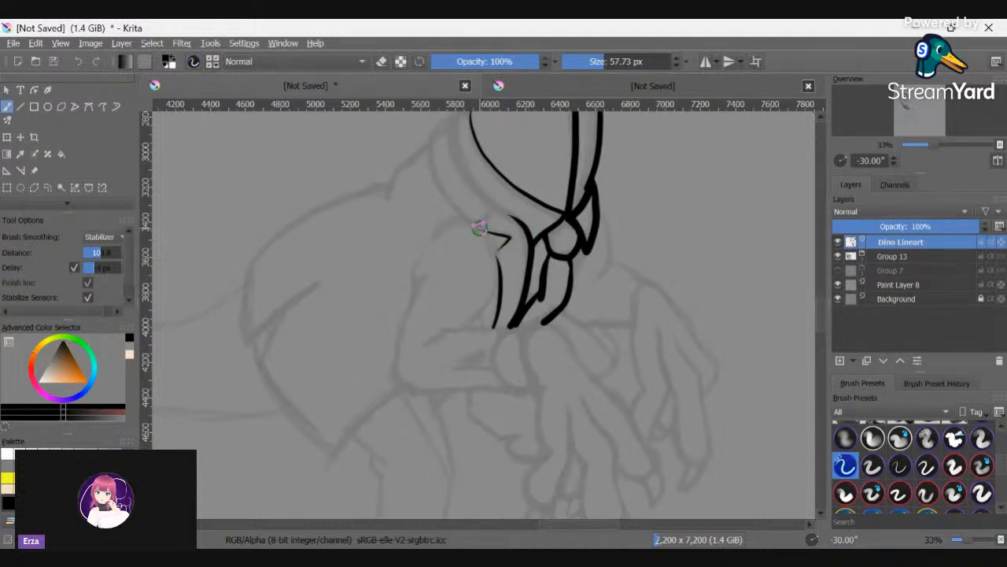
{"action": "mouse_move", "coordinate": [478, 228]}
{"action": "left_mouse_down"}
{"action": "mouse_move", "coordinate": [441, 190]}
{"action": "mouse_move", "coordinate": [433, 130]}
{"action": "left_mouse_up"}
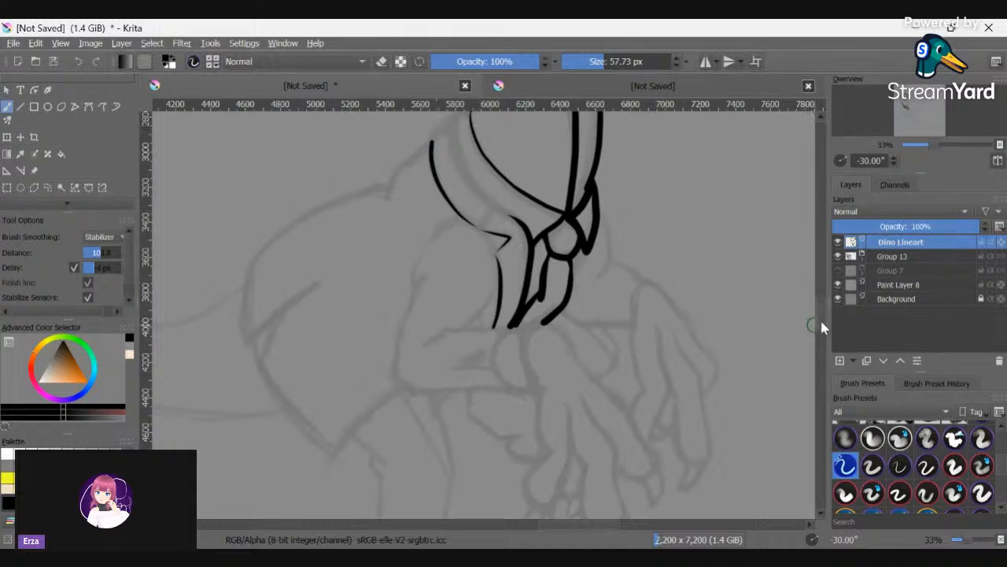
{"action": "scroll", "coordinate": [820, 318], "scroll_direction": "up", "scroll_amount": 5}
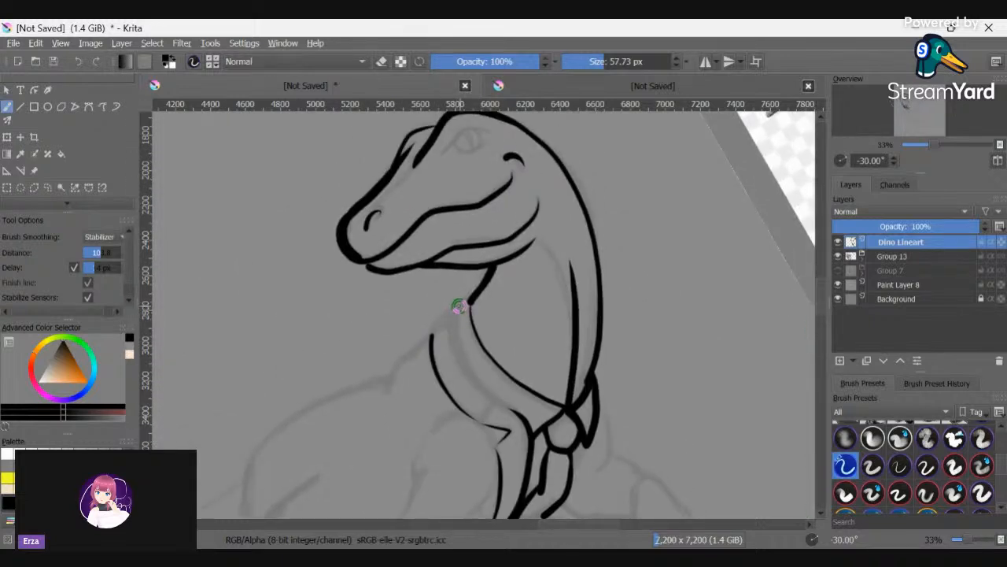
{"action": "left_click_drag", "start_coordinate": [456, 313], "coordinate": [454, 342]}
{"action": "mouse_move", "coordinate": [467, 372]}
{"action": "left_mouse_down"}
{"action": "mouse_move", "coordinate": [529, 431]}
{"action": "mouse_move", "coordinate": [498, 401]}
{"action": "mouse_move", "coordinate": [540, 429]}
{"action": "mouse_move", "coordinate": [499, 404]}
{"action": "left_mouse_up"}
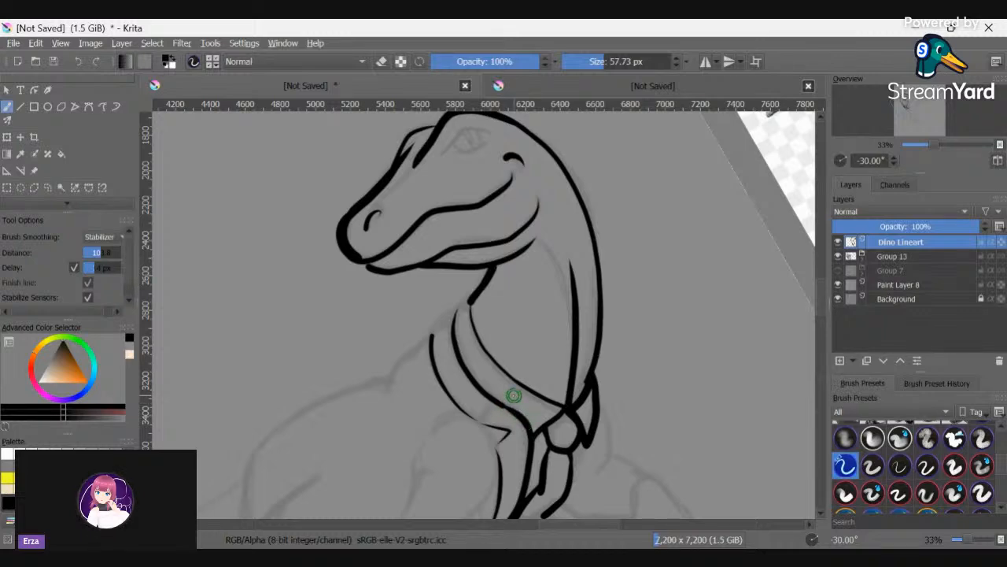
- Close the neckerchief band at the throat by inking the short outer edge that joins its curved lines
{"action": "left_click_drag", "start_coordinate": [512, 401], "coordinate": [592, 251]}
{"action": "key", "text": "6"}
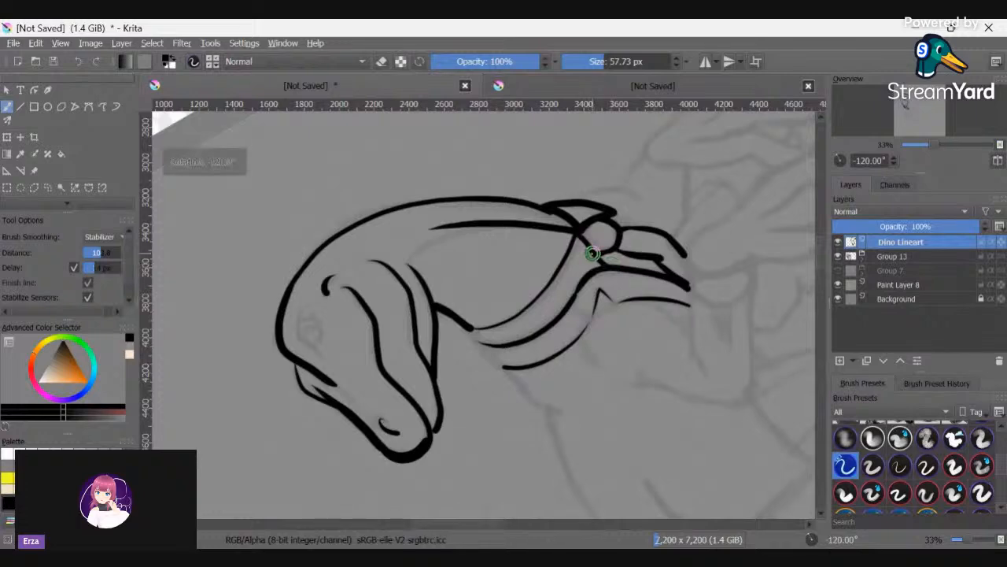
{"action": "key", "text": "4"}
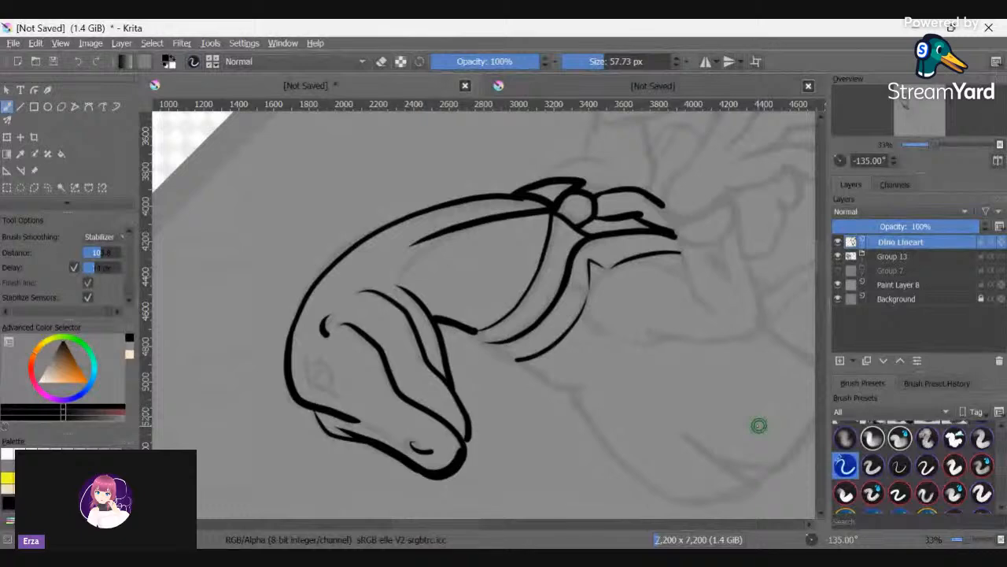
{"action": "key", "text": "6"}
{"action": "key", "text": "6"}
{"action": "key", "text": "6"}
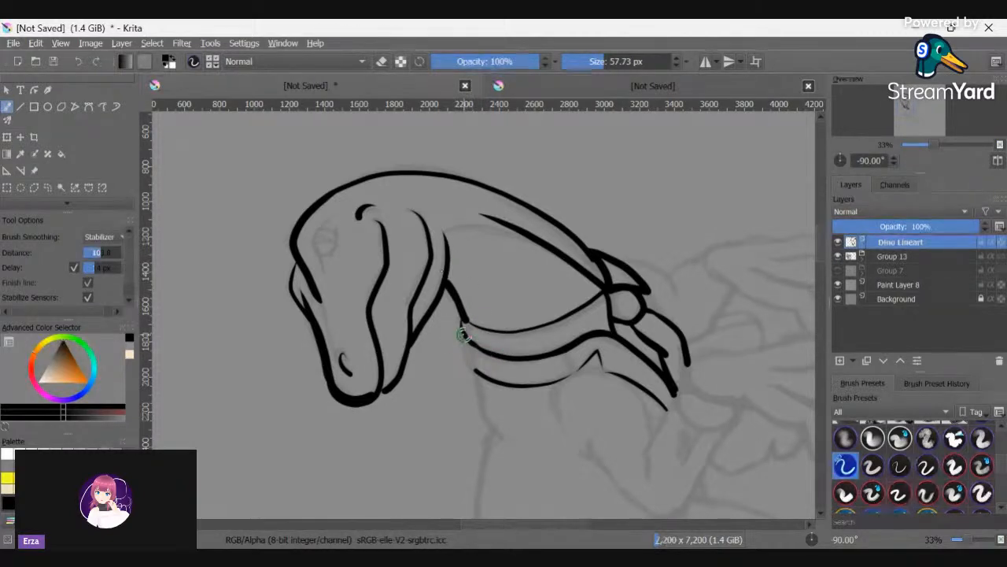
{"action": "left_click_drag", "start_coordinate": [461, 323], "coordinate": [465, 358]}
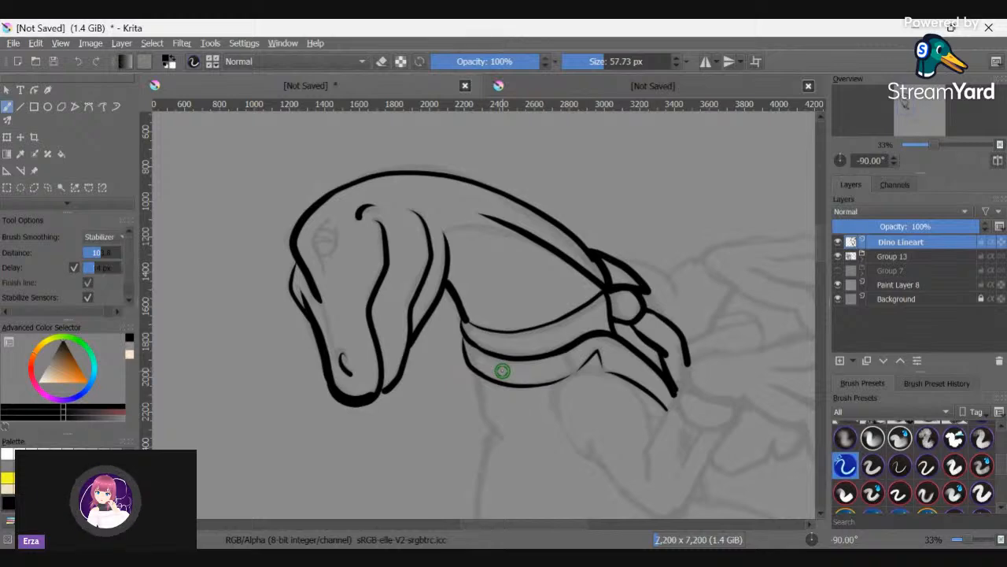
- Ink the short body contour running from the neckerchief band toward the sketched hump of the body, redoing the stroke once
{"action": "key", "text": "6"}
{"action": "key", "text": "6"}
{"action": "key", "text": "6"}
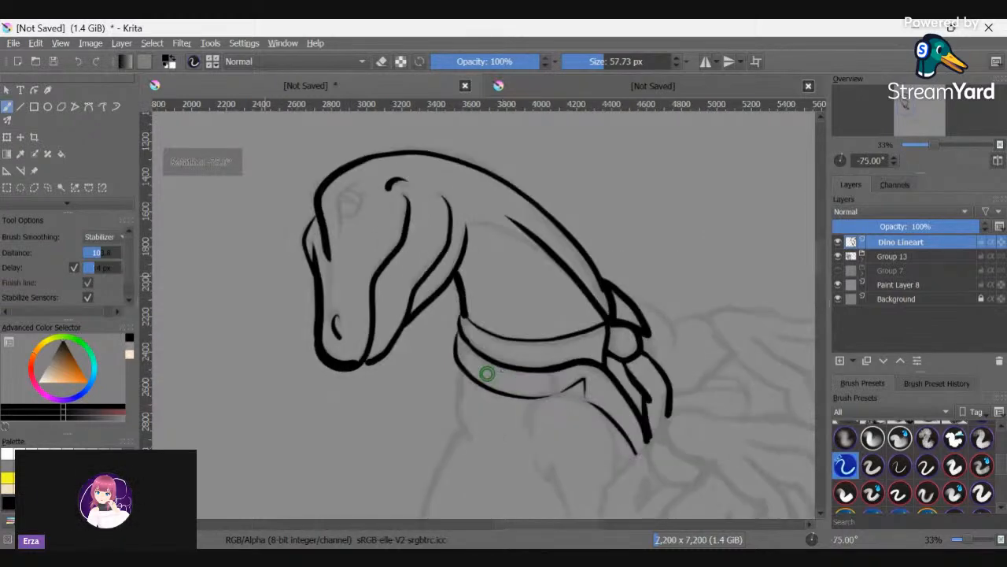
{"action": "key", "text": "6"}
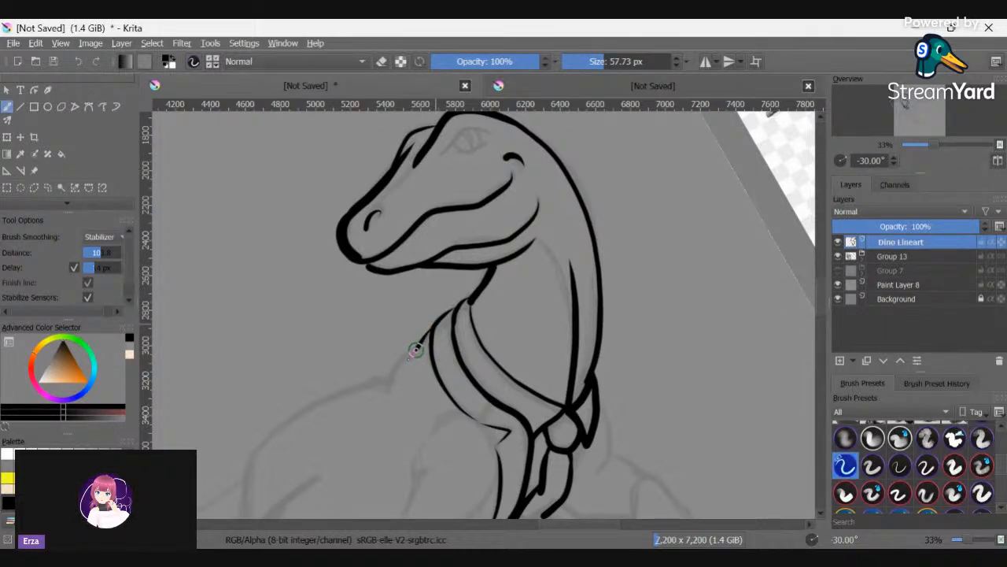
{"action": "mouse_move", "coordinate": [408, 357]}
{"action": "left_mouse_down"}
{"action": "mouse_move", "coordinate": [393, 369]}
{"action": "mouse_move", "coordinate": [382, 434]}
{"action": "left_mouse_up"}
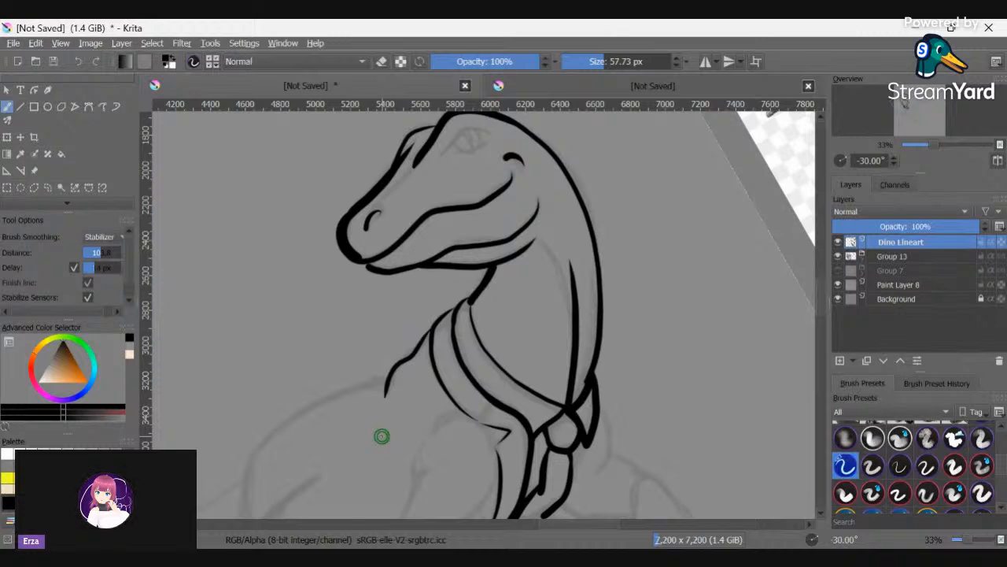
{"action": "key", "text": "ctrl+bracketright"}
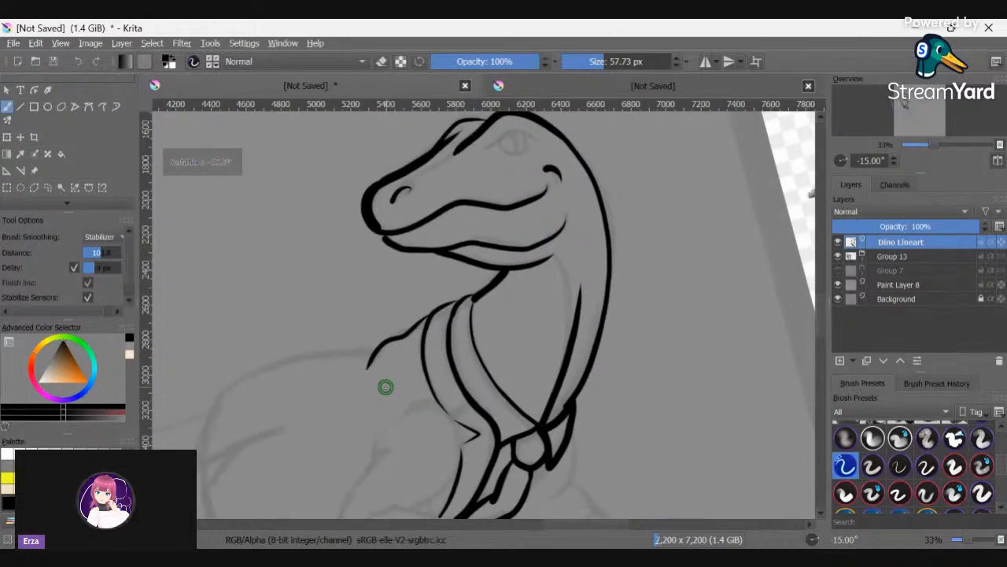
{"action": "key", "text": "ctrl+z"}
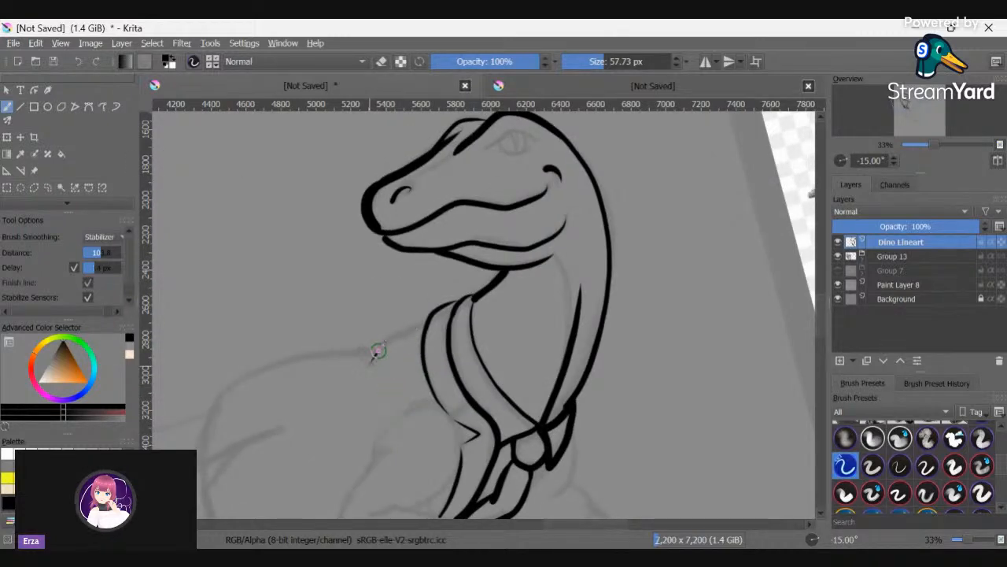
{"action": "left_click_drag", "start_coordinate": [377, 351], "coordinate": [449, 293]}
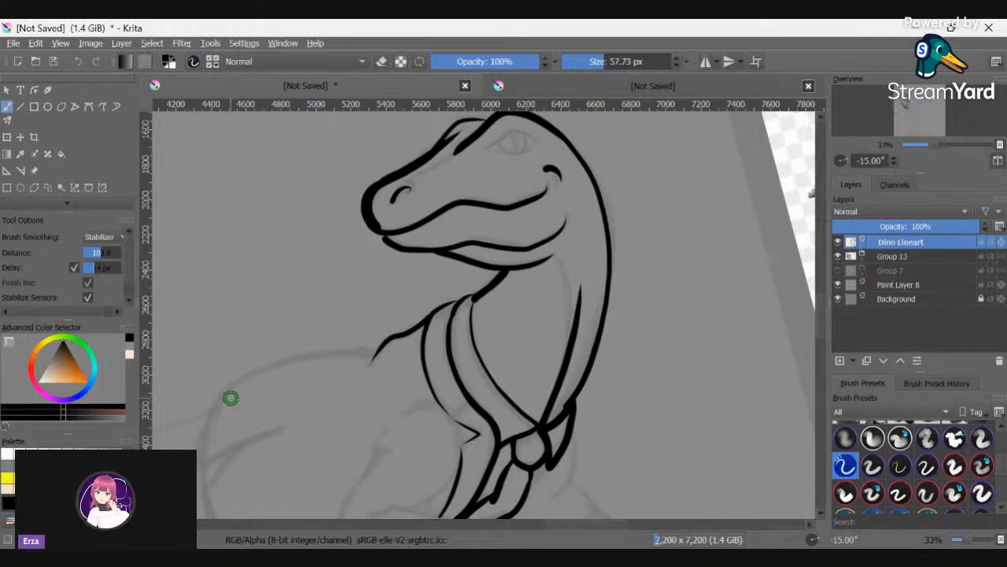
- Mirror the canvas view and ink the long back contour from the rump down to the existing line behind the neckerchief
{"action": "mouse_move", "coordinate": [227, 398]}
{"action": "left_mouse_down"}
{"action": "mouse_move", "coordinate": [288, 436]}
{"action": "mouse_move", "coordinate": [326, 484]}
{"action": "mouse_move", "coordinate": [377, 512]}
{"action": "mouse_move", "coordinate": [603, 510]}
{"action": "mouse_move", "coordinate": [714, 307]}
{"action": "mouse_move", "coordinate": [677, 193]}
{"action": "mouse_move", "coordinate": [641, 149]}
{"action": "mouse_move", "coordinate": [593, 115]}
{"action": "mouse_move", "coordinate": [547, 107]}
{"action": "left_mouse_up"}
{"action": "right_click", "coordinate": [433, 240]}
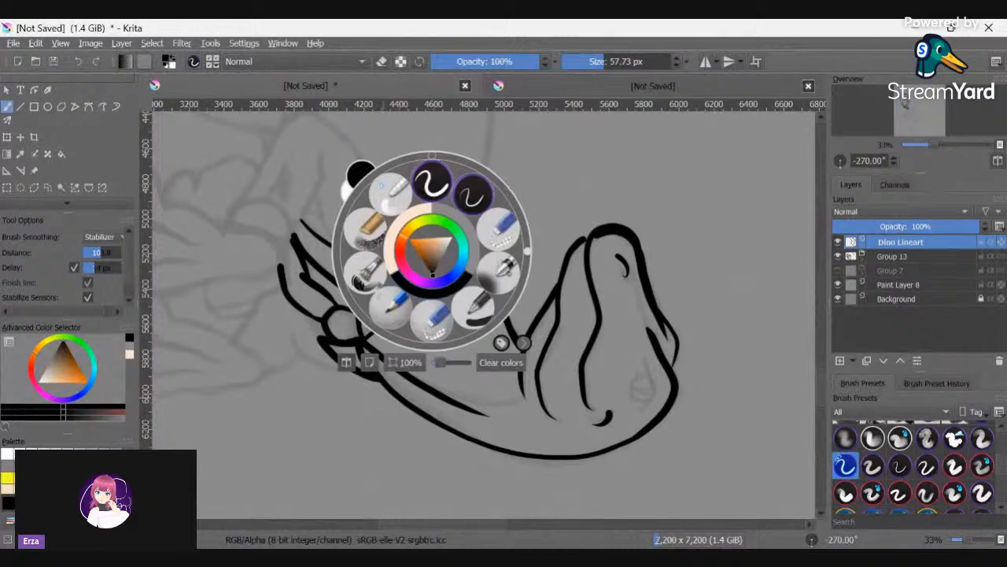
{"action": "left_click", "coordinate": [346, 362]}
{"action": "left_click", "coordinate": [455, 480]}
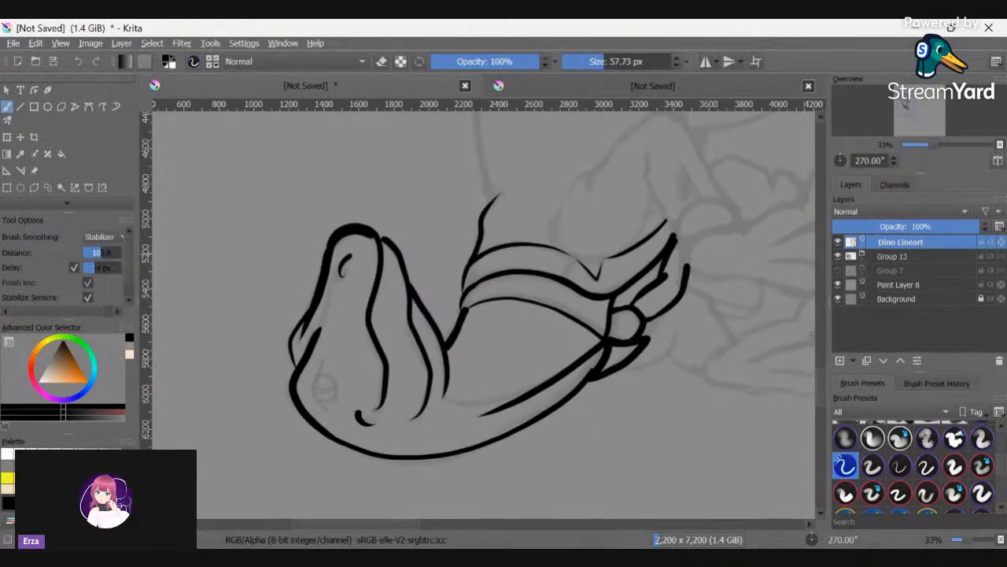
{"action": "scroll", "coordinate": [822, 377], "scroll_direction": "up", "scroll_amount": 3}
{"action": "scroll", "coordinate": [823, 366], "scroll_direction": "up", "scroll_amount": 2}
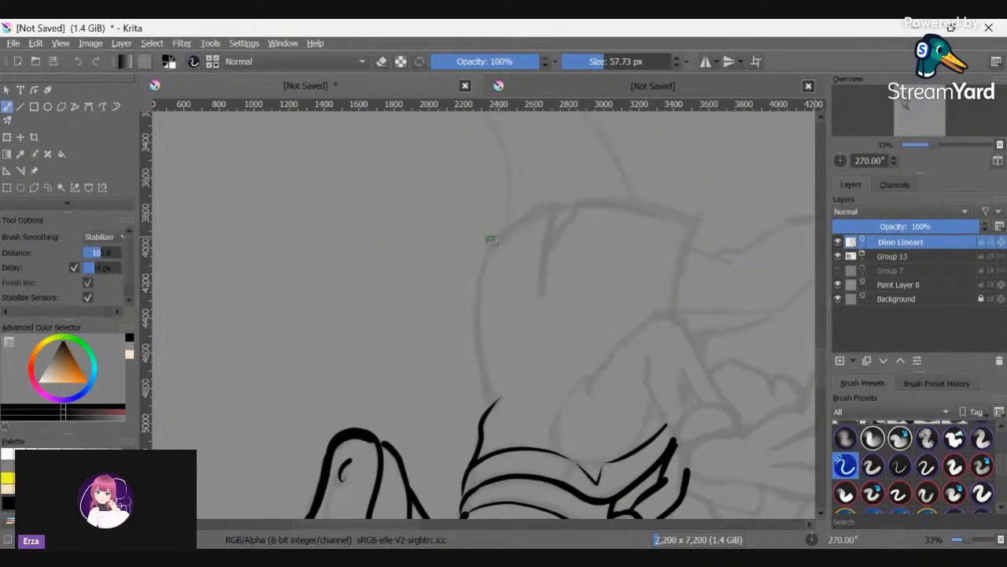
{"action": "mouse_move", "coordinate": [491, 245]}
{"action": "left_mouse_down"}
{"action": "mouse_move", "coordinate": [477, 307]}
{"action": "mouse_move", "coordinate": [484, 373]}
{"action": "left_mouse_up"}
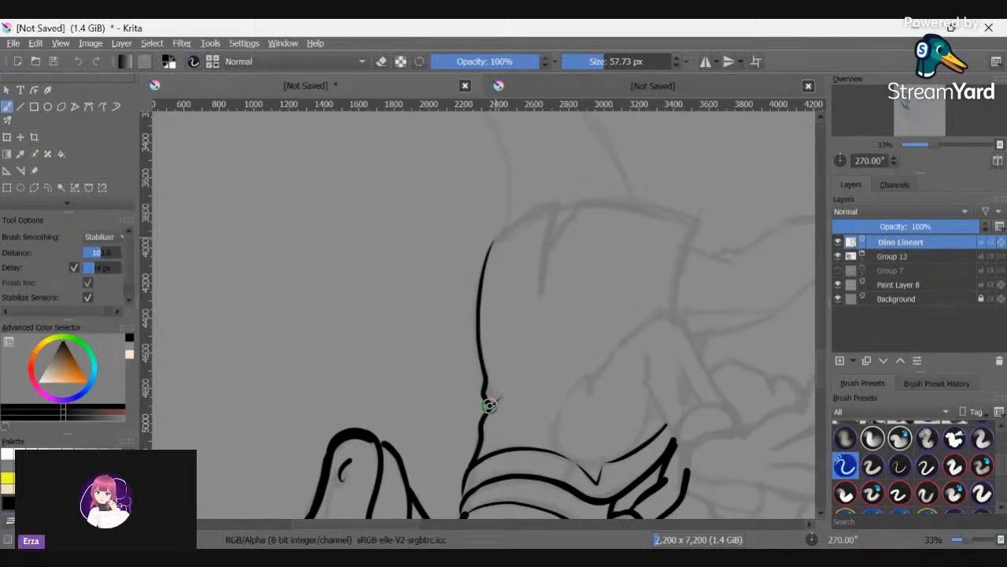
{"action": "left_click_drag", "start_coordinate": [488, 406], "coordinate": [491, 404]}
- Ink the rump contour with its pointed notch, and the curved hem line across the top of the hind leg
{"action": "left_click_drag", "start_coordinate": [532, 215], "coordinate": [569, 198]}
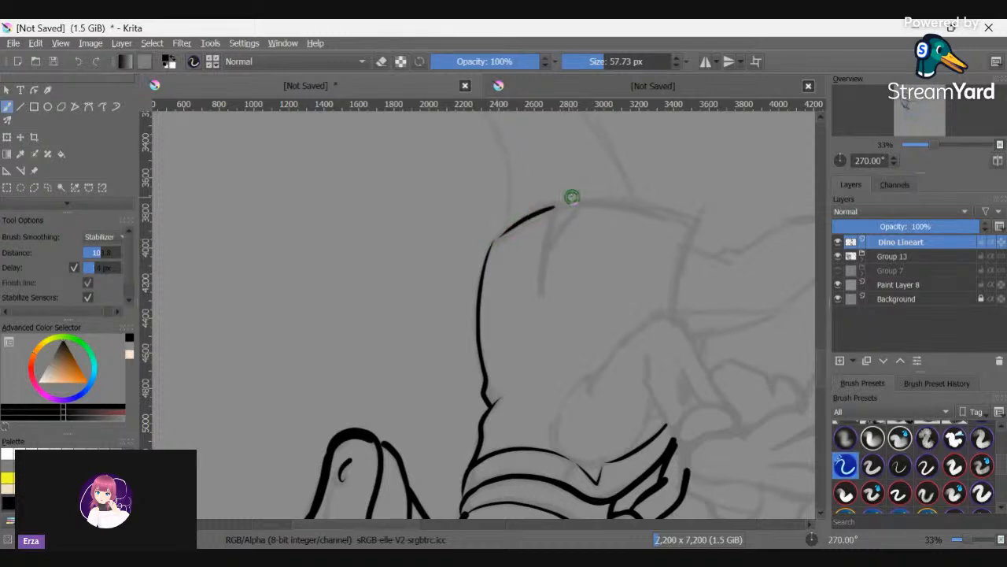
{"action": "left_click_drag", "start_coordinate": [543, 295], "coordinate": [555, 202]}
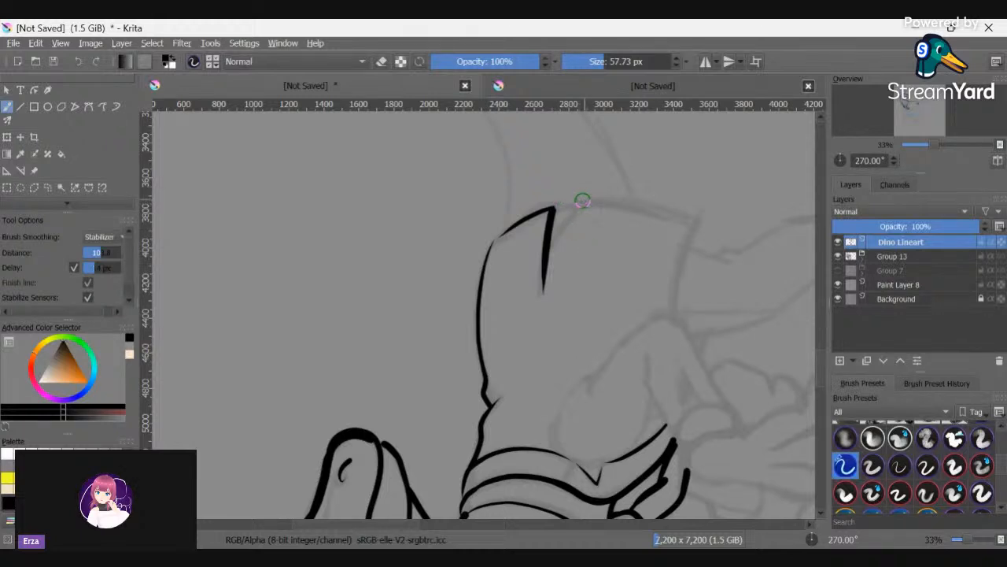
{"action": "left_click_drag", "start_coordinate": [582, 202], "coordinate": [548, 262]}
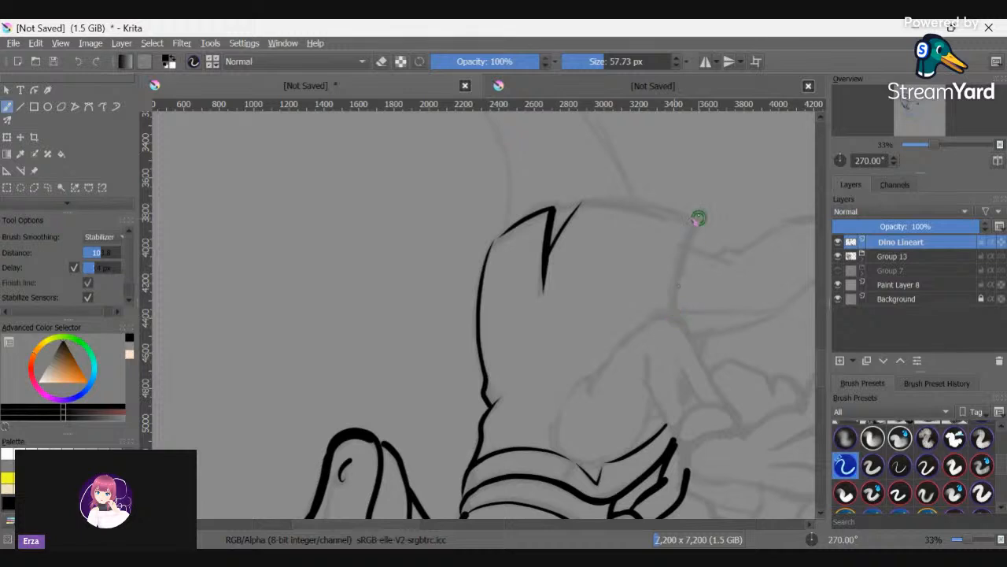
{"action": "left_click_drag", "start_coordinate": [698, 218], "coordinate": [675, 300]}
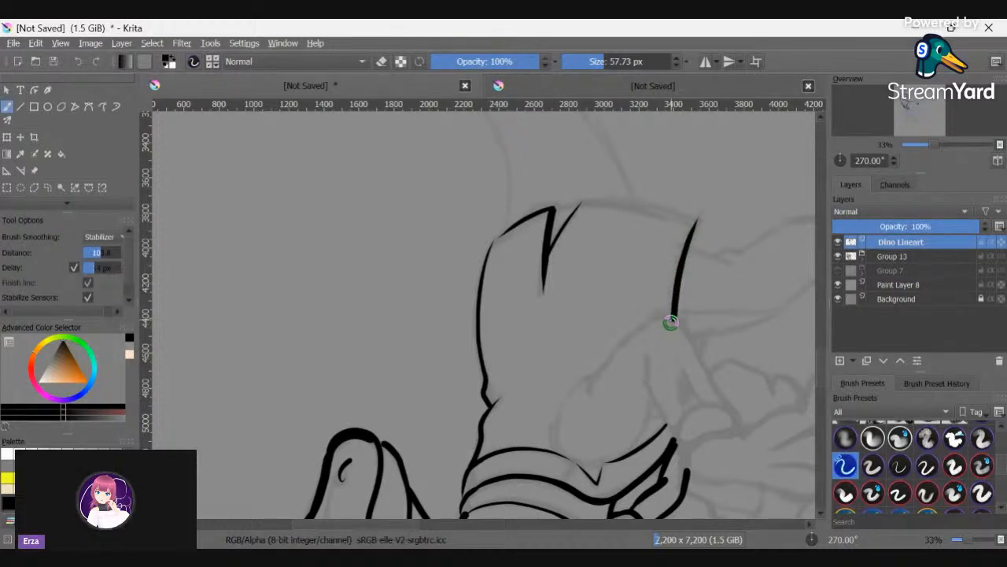
{"action": "mouse_move", "coordinate": [670, 322]}
{"action": "left_mouse_down"}
{"action": "mouse_move", "coordinate": [645, 411]}
{"action": "mouse_move", "coordinate": [524, 498]}
{"action": "left_mouse_up"}
- Ink the curved rear edge joining the hind-leg hem to the notch, redoing the part nearest the hem
{"action": "key", "text": "5"}
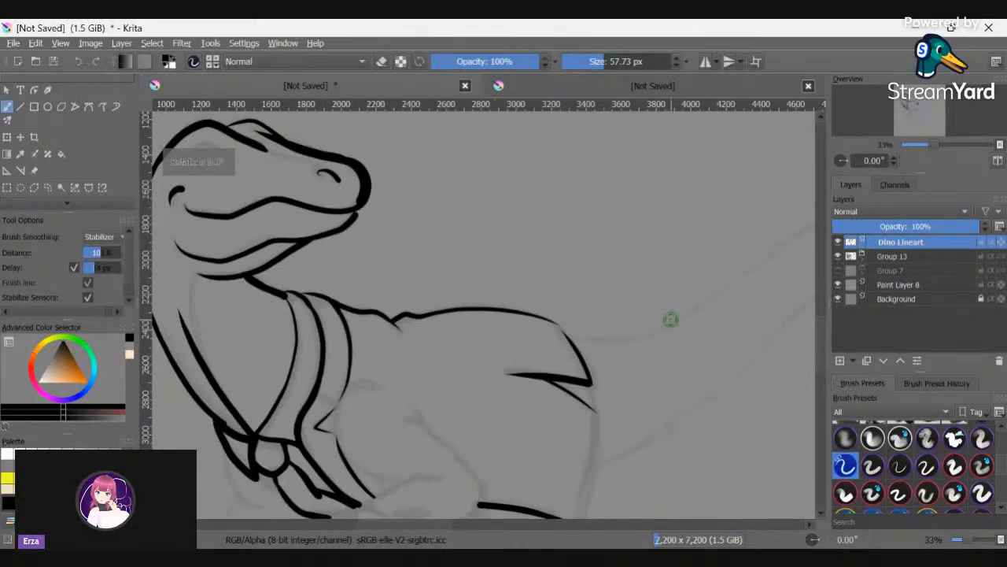
{"action": "scroll", "coordinate": [823, 331], "scroll_direction": "down", "scroll_amount": 3}
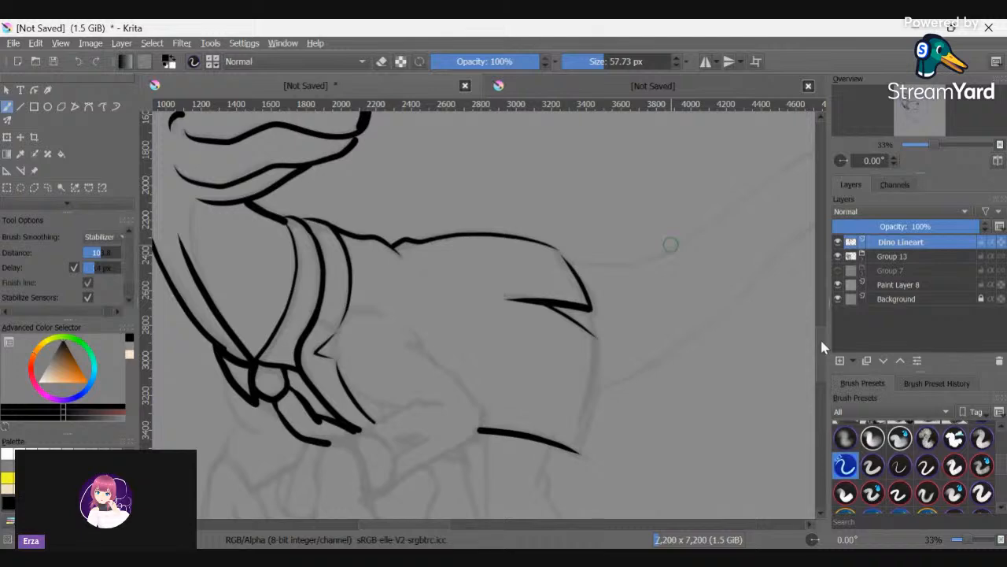
{"action": "scroll", "coordinate": [823, 346], "scroll_direction": "down", "scroll_amount": 2}
{"action": "left_click_drag", "start_coordinate": [584, 393], "coordinate": [593, 353]}
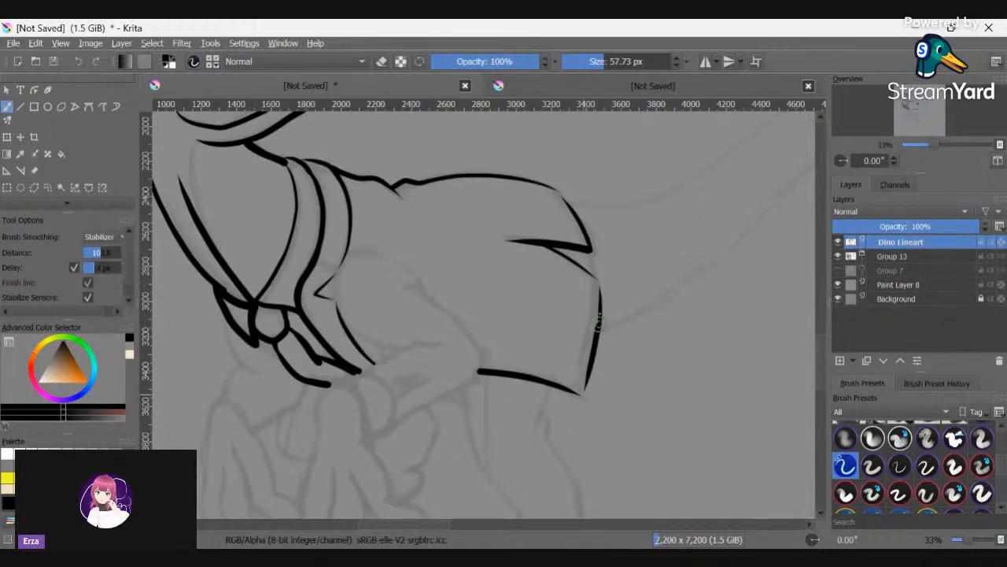
{"action": "left_click_drag", "start_coordinate": [600, 302], "coordinate": [606, 281]}
{"action": "key", "text": "ctrl+bracketright"}
{"action": "key", "text": "ctrl+bracketright"}
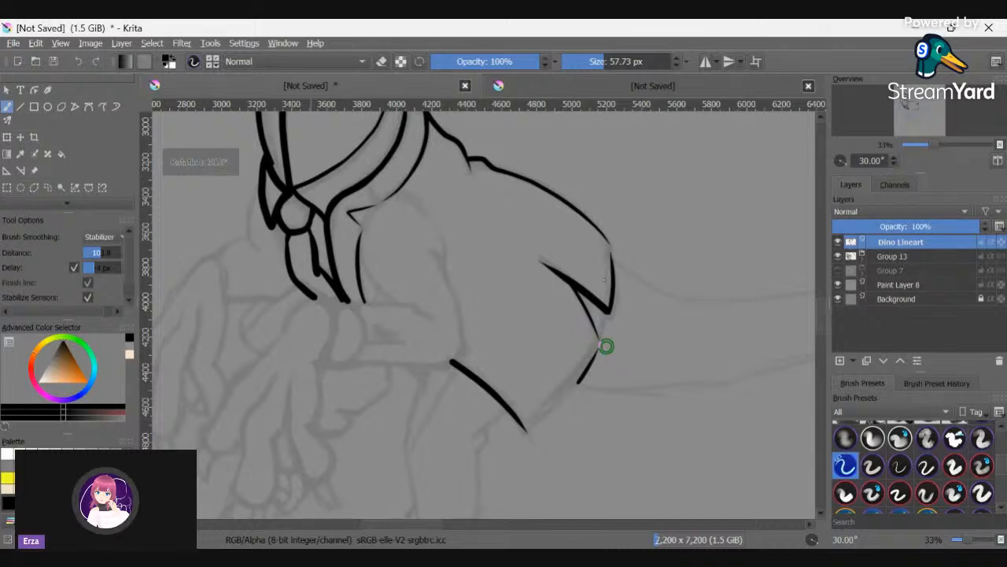
{"action": "key", "text": "ctrl+bracketright"}
{"action": "key", "text": "ctrl+bracketright"}
{"action": "key", "text": "ctrl+bracketright"}
{"action": "key", "text": "ctrl+bracketright"}
{"action": "key", "text": "ctrl+bracketright"}
{"action": "key", "text": "ctrl+bracketright"}
{"action": "key", "text": "ctrl+bracketright"}
{"action": "key", "text": "ctrl+bracketright"}
{"action": "key", "text": "ctrl+bracketright"}
{"action": "key", "text": "ctrl+bracketright"}
{"action": "left_click_drag", "start_coordinate": [387, 234], "coordinate": [366, 315]}
{"action": "key", "text": "ctrl+z"}
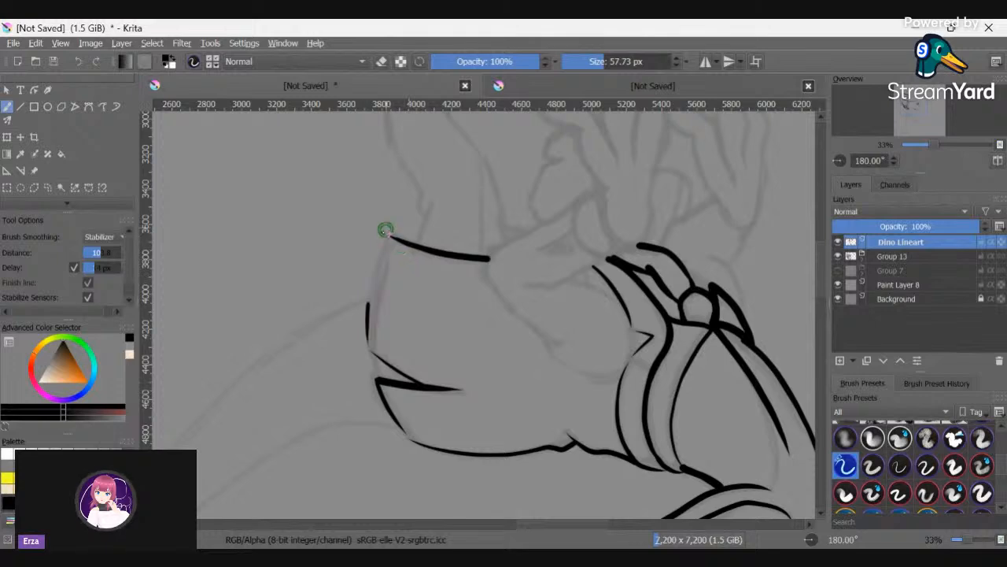
{"action": "left_click_drag", "start_coordinate": [374, 268], "coordinate": [369, 289]}
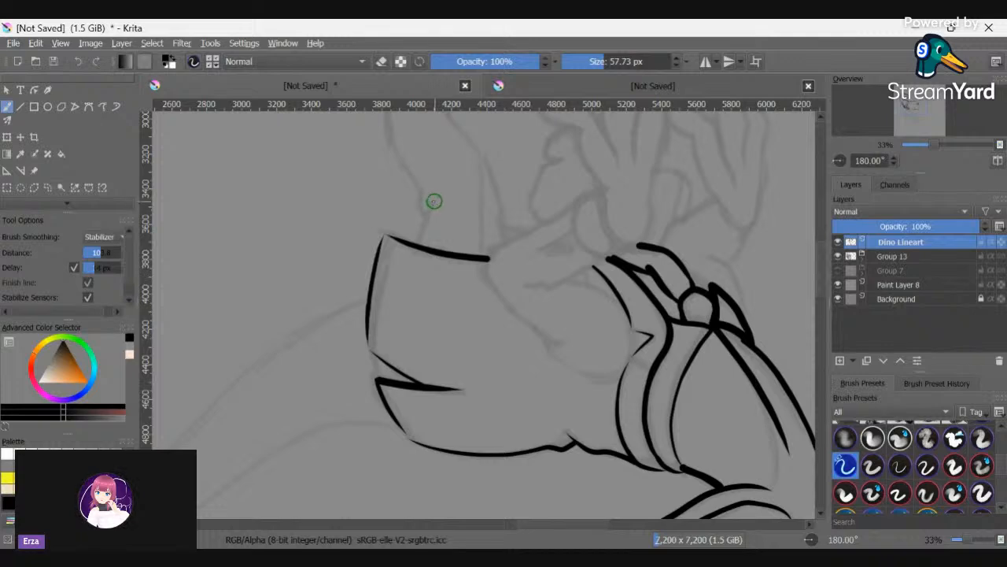
- Ink the short bent crease at the back of the upper hind leg and the leg's front lines below the hem
{"action": "left_click_drag", "start_coordinate": [429, 211], "coordinate": [417, 241]}
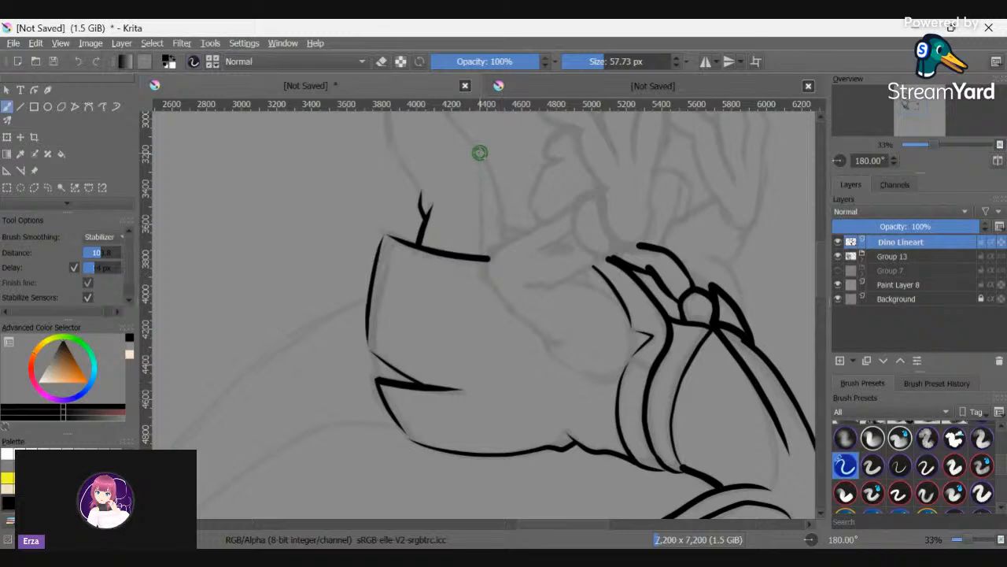
{"action": "left_click_drag", "start_coordinate": [481, 158], "coordinate": [481, 242]}
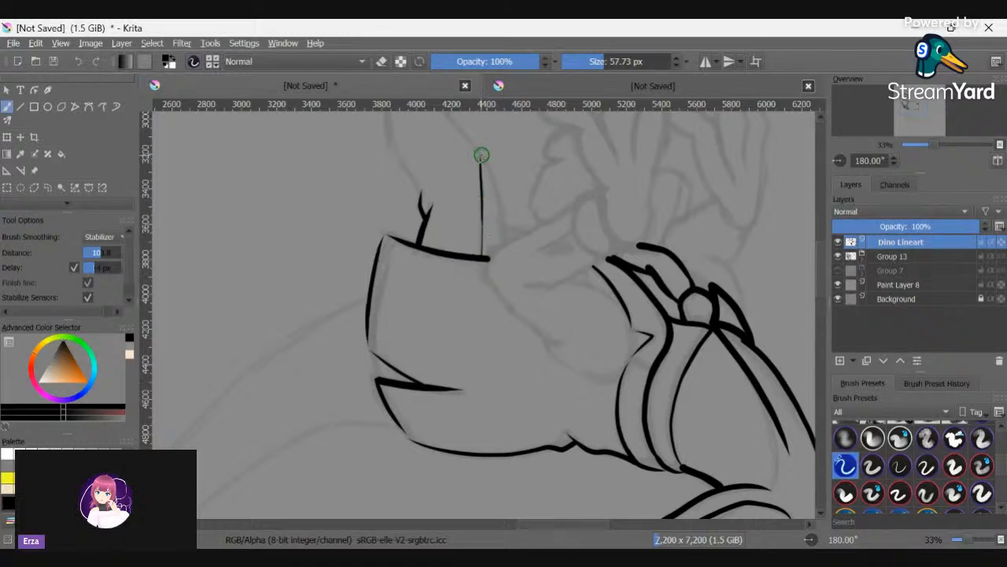
{"action": "left_click_drag", "start_coordinate": [494, 181], "coordinate": [501, 204]}
{"action": "left_click_drag", "start_coordinate": [506, 238], "coordinate": [508, 241]}
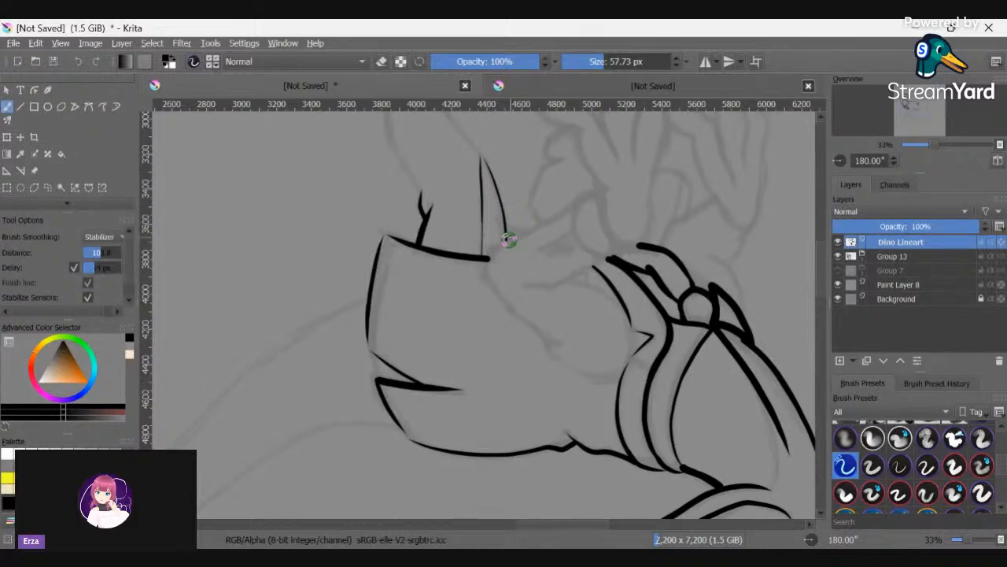
- Ink both sides of the near hind leg down to the ankle, and the outer line of the far leg beside it
{"action": "scroll", "coordinate": [821, 299], "scroll_direction": "up", "scroll_amount": 5}
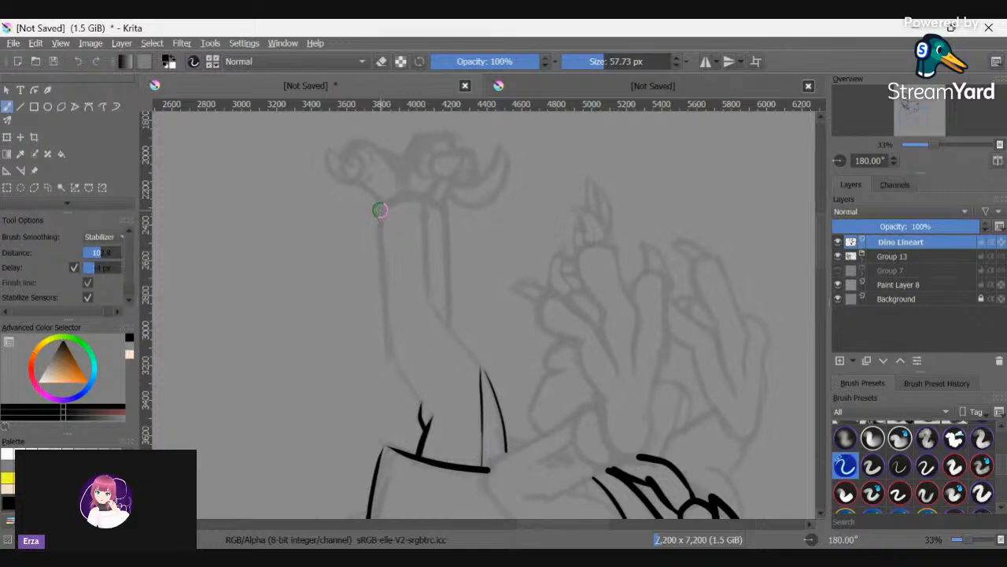
{"action": "mouse_move", "coordinate": [380, 214]}
{"action": "left_mouse_down"}
{"action": "mouse_move", "coordinate": [390, 354]}
{"action": "mouse_move", "coordinate": [422, 411]}
{"action": "left_mouse_up"}
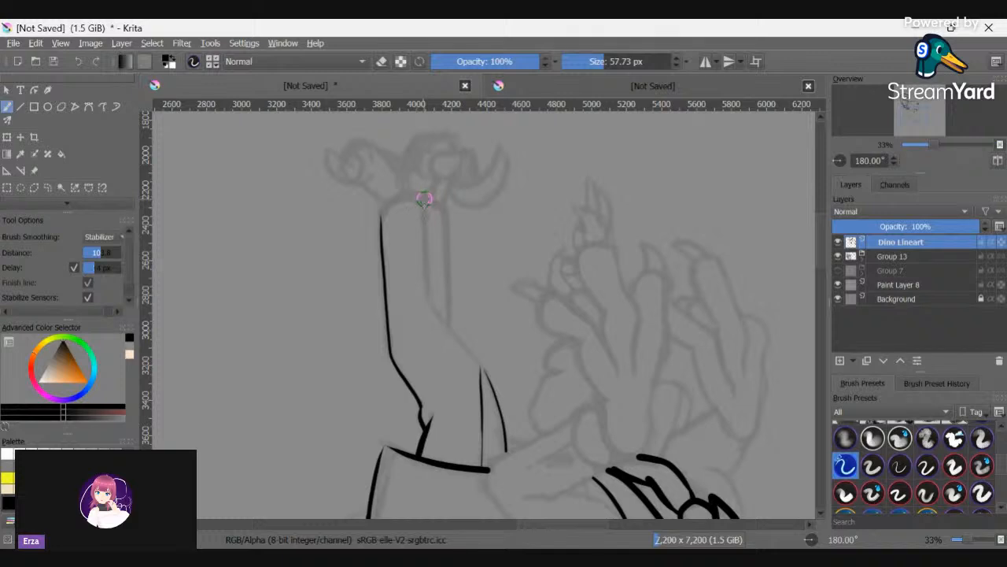
{"action": "left_click_drag", "start_coordinate": [425, 219], "coordinate": [426, 251]}
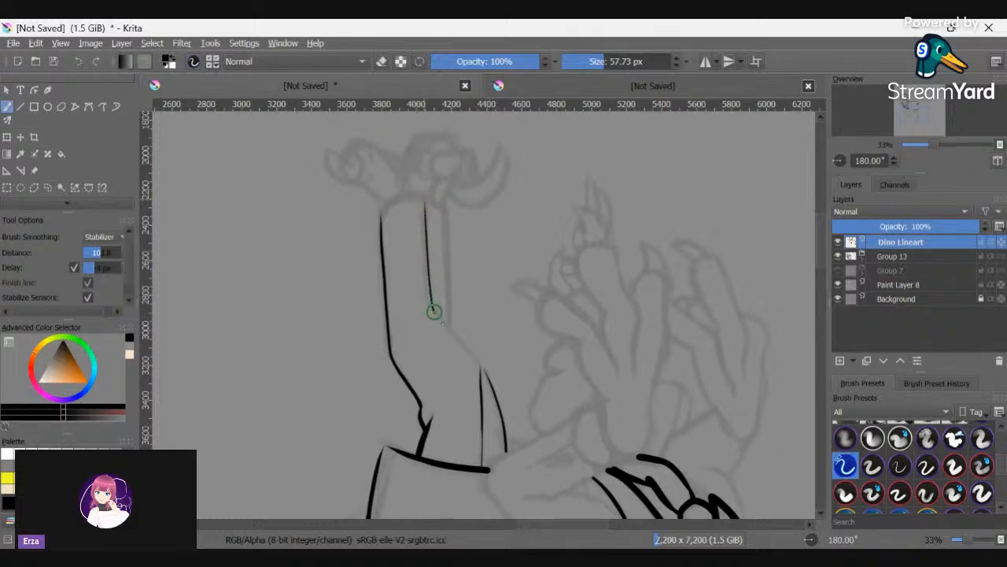
{"action": "left_click_drag", "start_coordinate": [446, 327], "coordinate": [480, 364]}
{"action": "left_click_drag", "start_coordinate": [446, 211], "coordinate": [447, 209]}
- Close the ankle ends of both hind legs with short edges just above the sketched feet
{"action": "key", "text": "4"}
{"action": "key", "text": "4"}
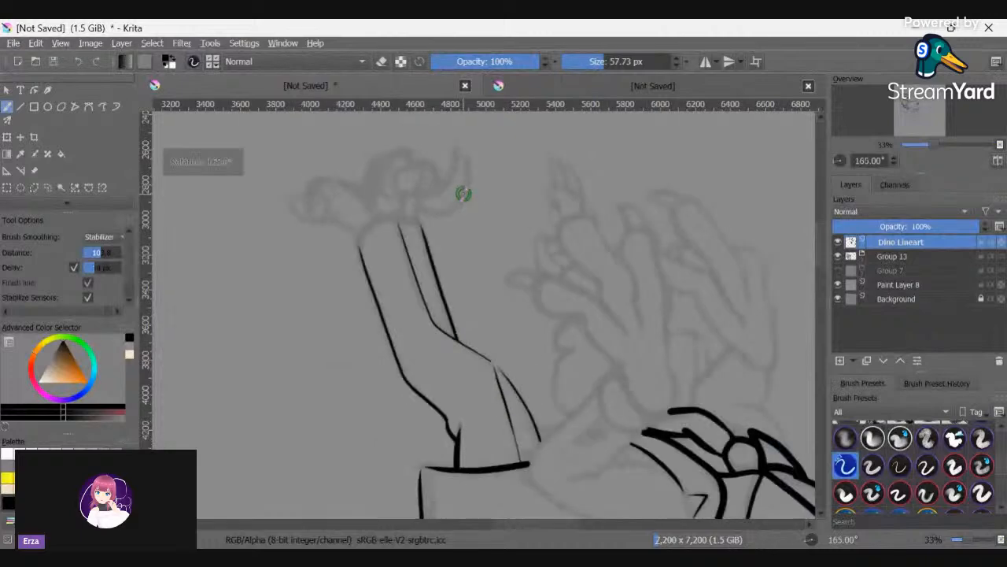
{"action": "key", "text": "4"}
{"action": "key", "text": "4"}
{"action": "key", "text": "4"}
{"action": "key", "text": "4"}
{"action": "key", "text": "4"}
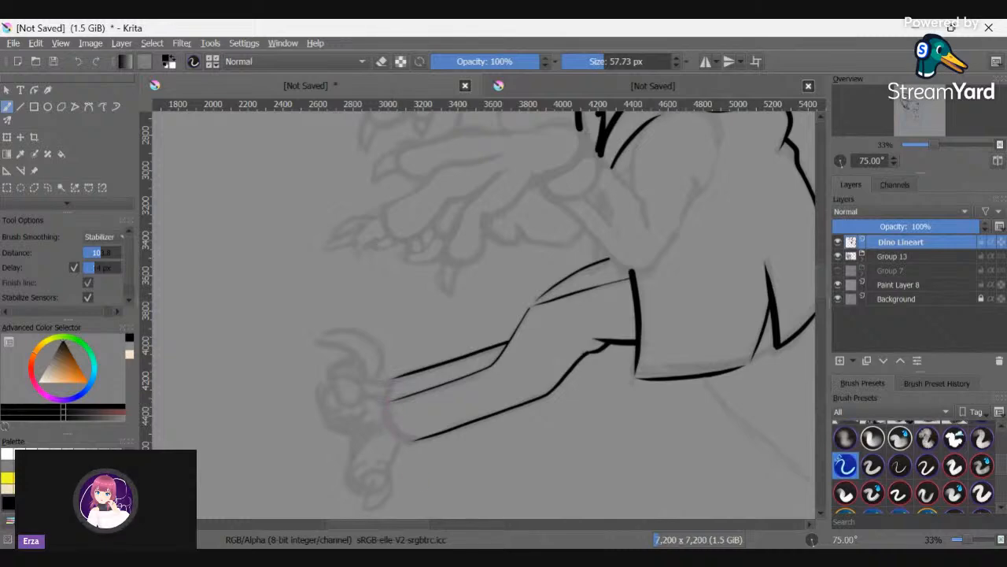
{"action": "key", "text": "6"}
{"action": "key", "text": "6"}
{"action": "key", "text": "6"}
{"action": "key", "text": "6"}
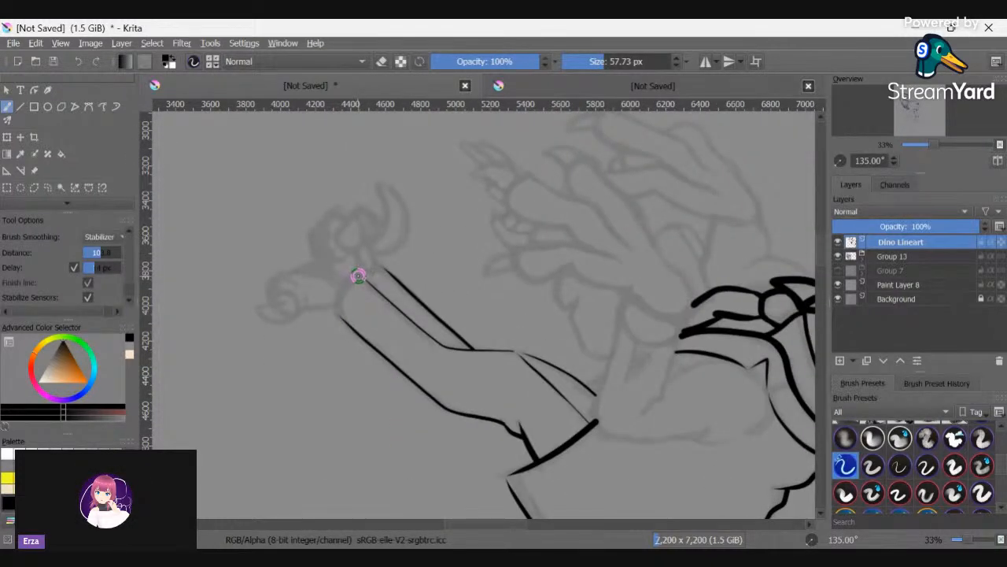
{"action": "left_click_drag", "start_coordinate": [347, 302], "coordinate": [339, 315]}
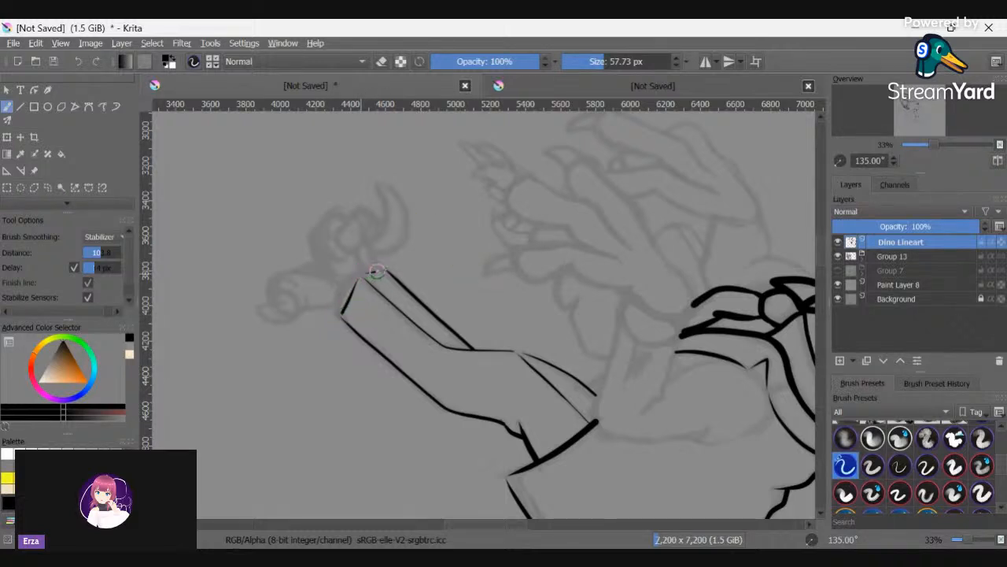
{"action": "left_click_drag", "start_coordinate": [384, 270], "coordinate": [387, 270]}
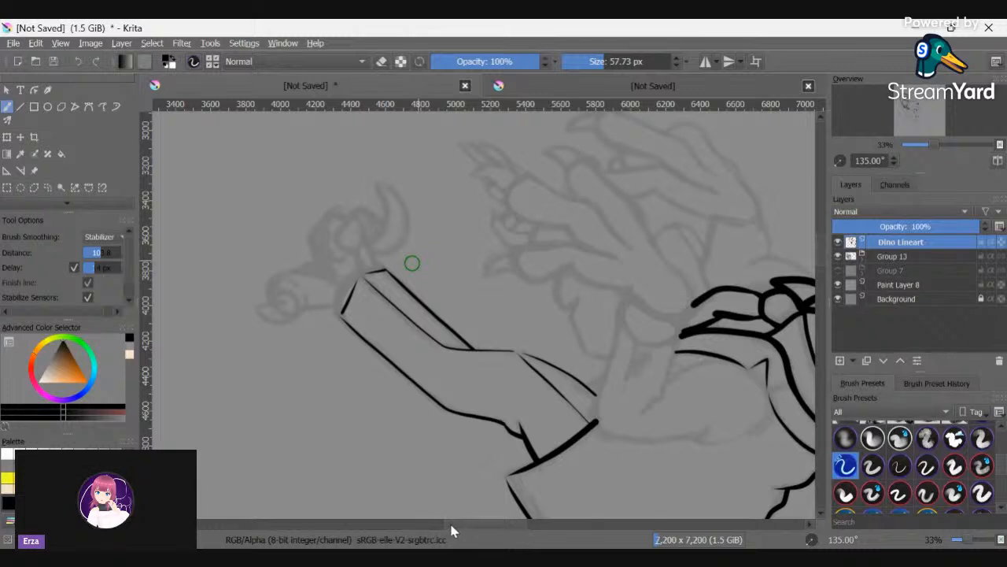
- Ink the far arm's short sleeve with its thick double cuff line, redoing the cuff stroke, and the shoulder curve beside the neckerchief
{"action": "scroll", "coordinate": [451, 527], "scroll_direction": "right", "scroll_amount": 10}
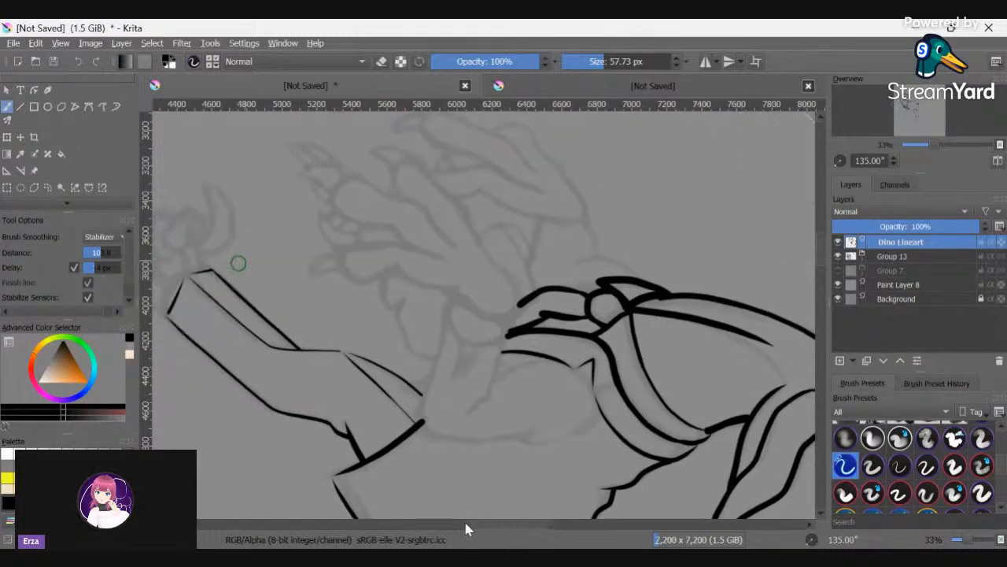
{"action": "scroll", "coordinate": [465, 526], "scroll_direction": "left", "scroll_amount": 3}
{"action": "scroll", "coordinate": [488, 524], "scroll_direction": "right", "scroll_amount": 10}
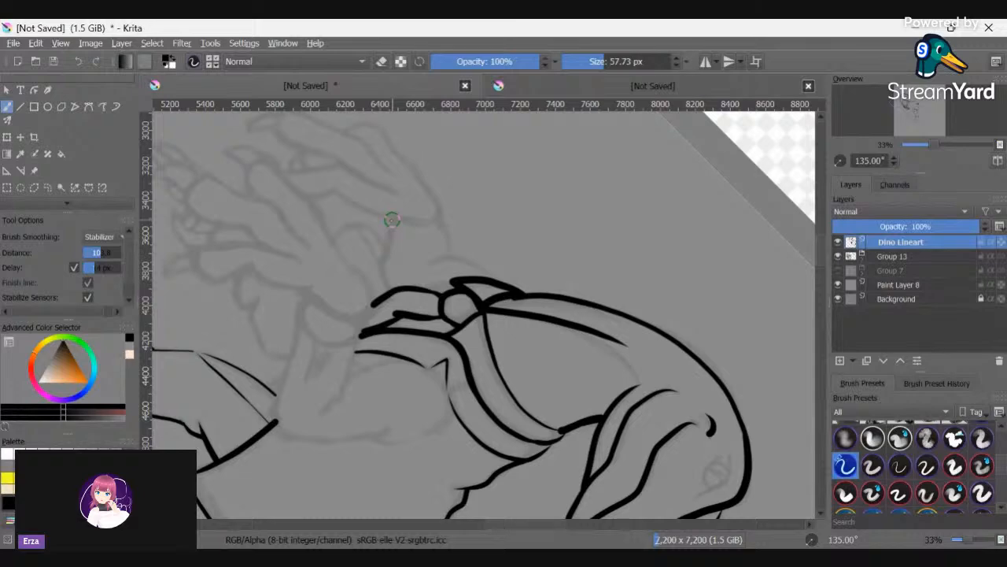
{"action": "left_click_drag", "start_coordinate": [387, 244], "coordinate": [375, 302]}
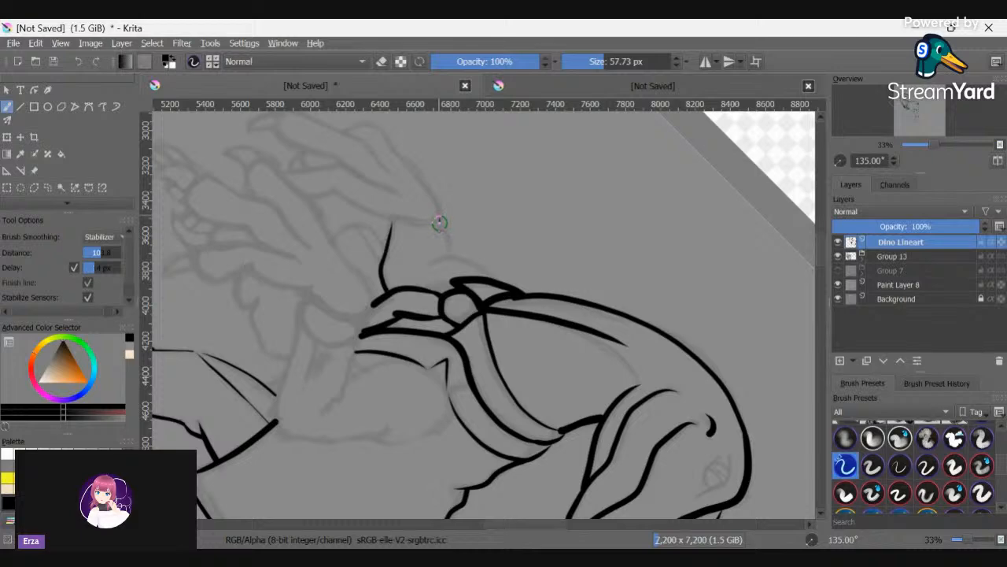
{"action": "left_click_drag", "start_coordinate": [439, 223], "coordinate": [392, 221]}
{"action": "key", "text": "ctrl+z"}
{"action": "left_click_drag", "start_coordinate": [417, 225], "coordinate": [392, 221]}
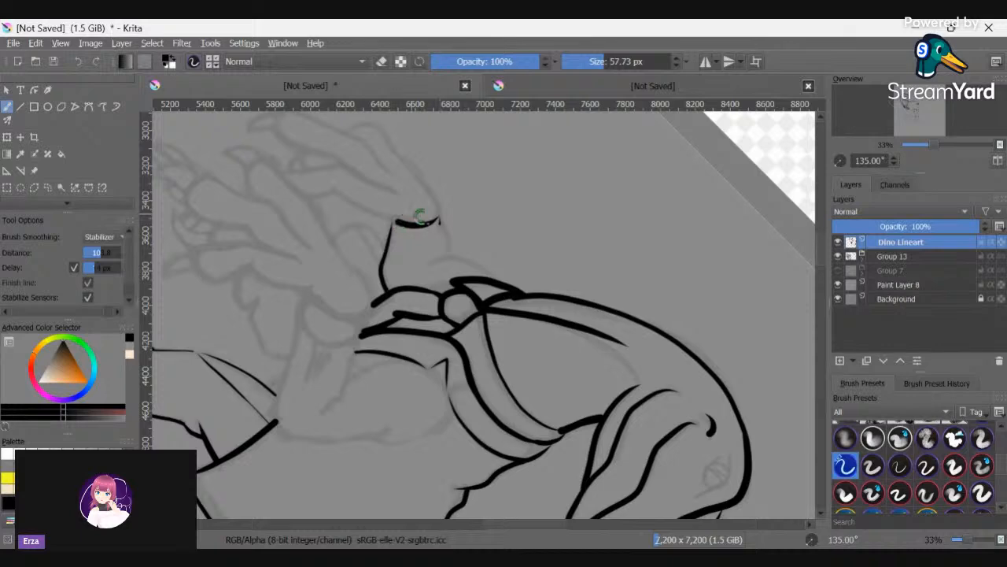
{"action": "mouse_move", "coordinate": [439, 226]}
{"action": "left_mouse_down"}
{"action": "mouse_move", "coordinate": [389, 218]}
{"action": "mouse_move", "coordinate": [400, 212]}
{"action": "mouse_move", "coordinate": [447, 252]}
{"action": "left_mouse_up"}
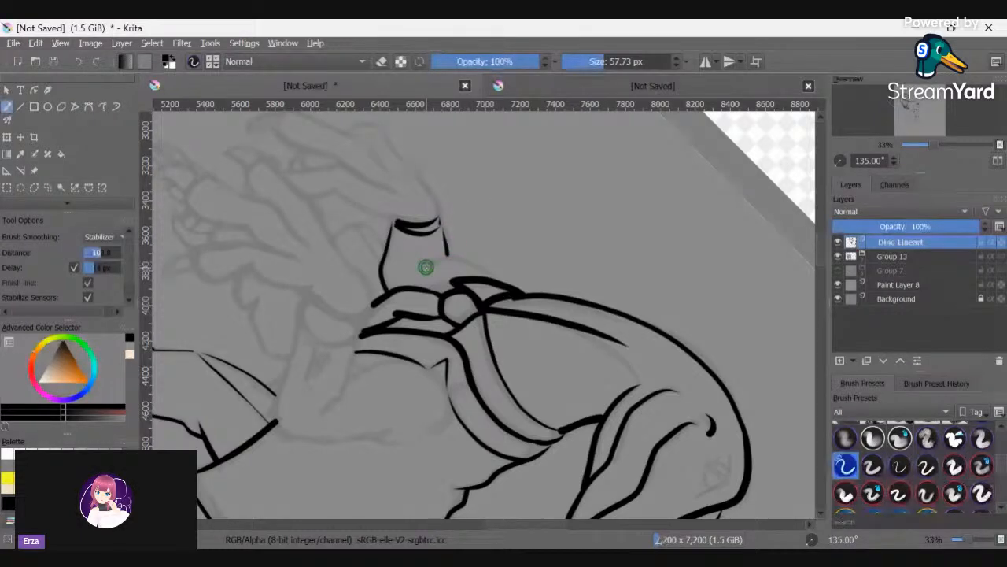
{"action": "left_click_drag", "start_coordinate": [425, 266], "coordinate": [517, 281]}
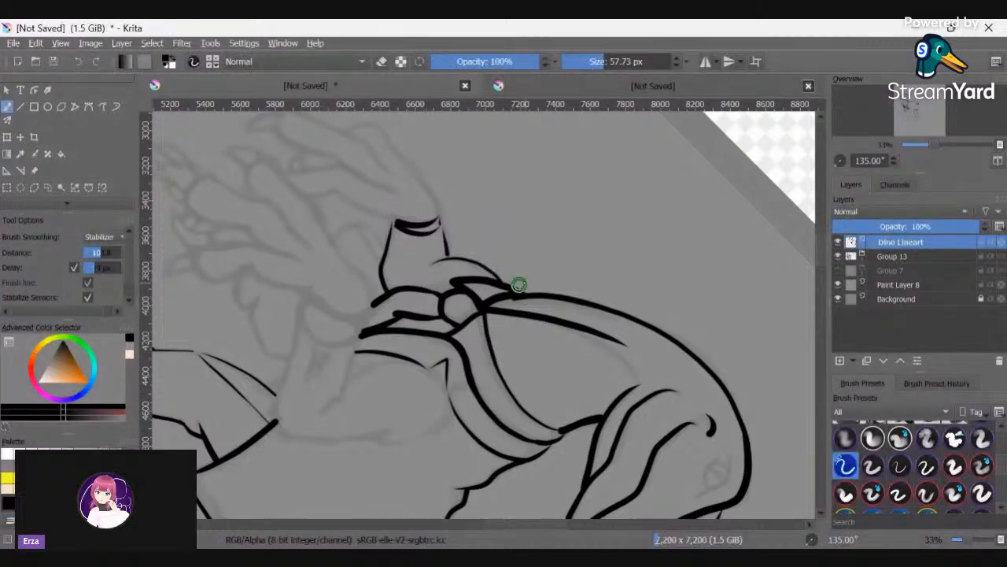
{"action": "key", "text": "4"}
{"action": "key", "text": "4"}
{"action": "key", "text": "4"}
{"action": "key", "text": "4"}
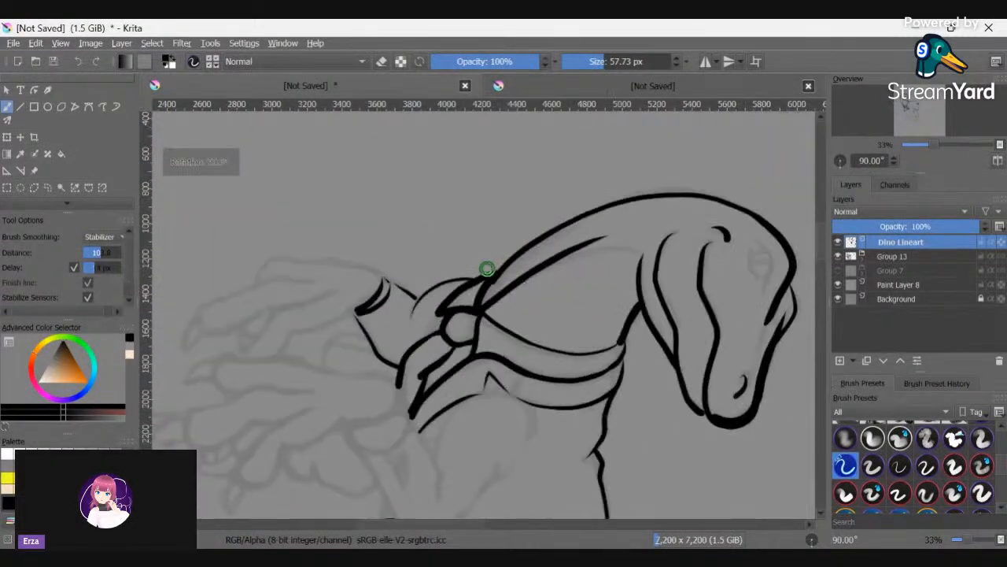
{"action": "key", "text": "4"}
{"action": "key", "text": "4"}
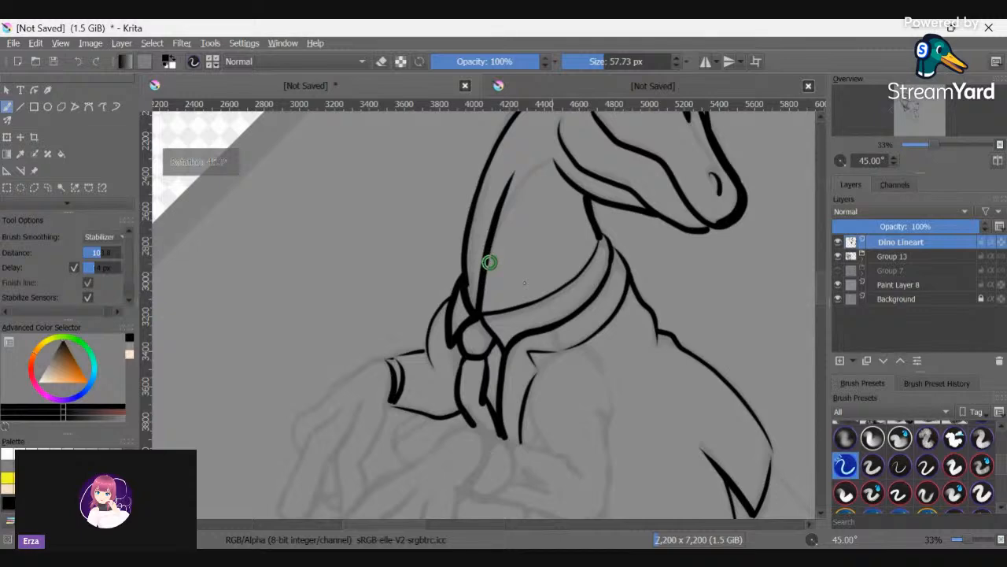
{"action": "key", "text": "5"}
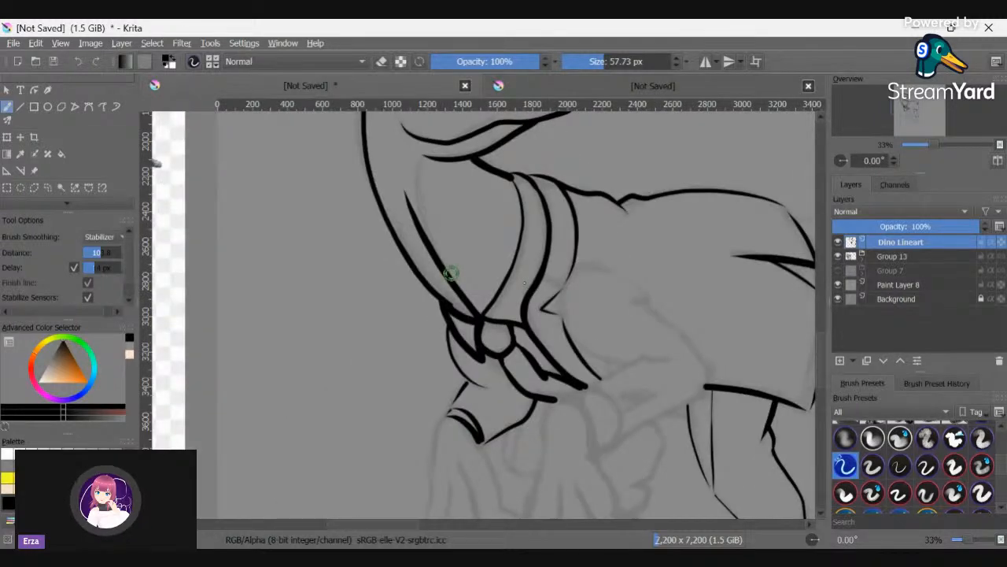
{"action": "left_click_drag", "start_coordinate": [387, 525], "coordinate": [392, 524]}
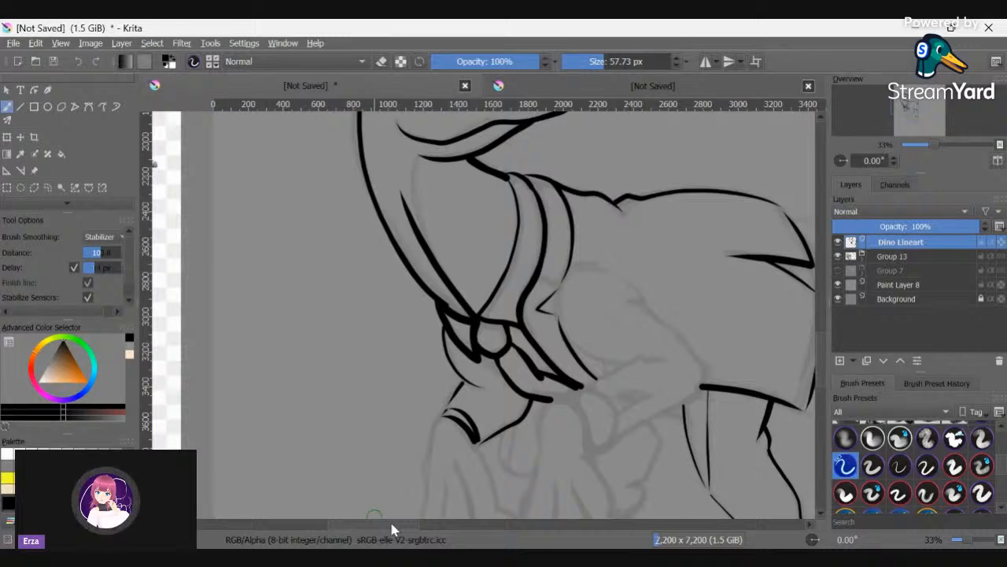
- Ink the short curved lines between the two arms and the jagged outline behind the near hand, with a short line joining the leg
{"action": "mouse_move", "coordinate": [390, 518]}
{"action": "left_mouse_down"}
{"action": "mouse_move", "coordinate": [276, 327]}
{"action": "mouse_move", "coordinate": [284, 291]}
{"action": "mouse_move", "coordinate": [299, 281]}
{"action": "left_mouse_up"}
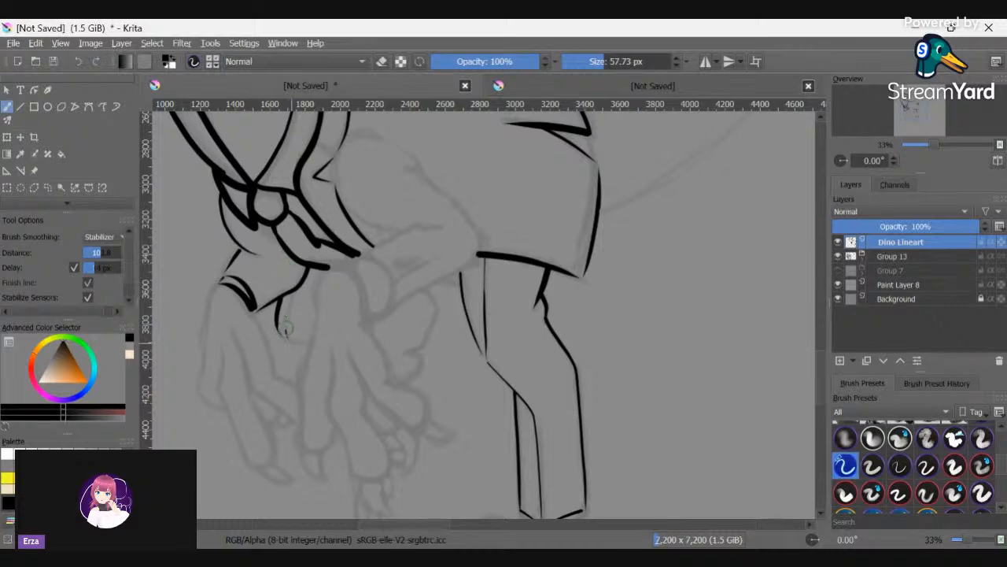
{"action": "left_click_drag", "start_coordinate": [286, 330], "coordinate": [288, 309]}
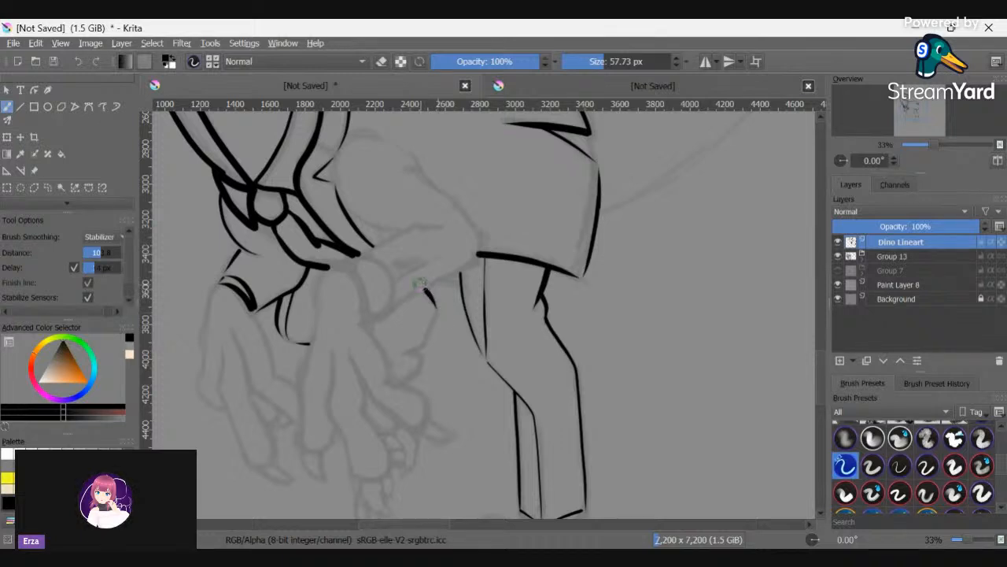
{"action": "left_click_drag", "start_coordinate": [423, 286], "coordinate": [443, 311]}
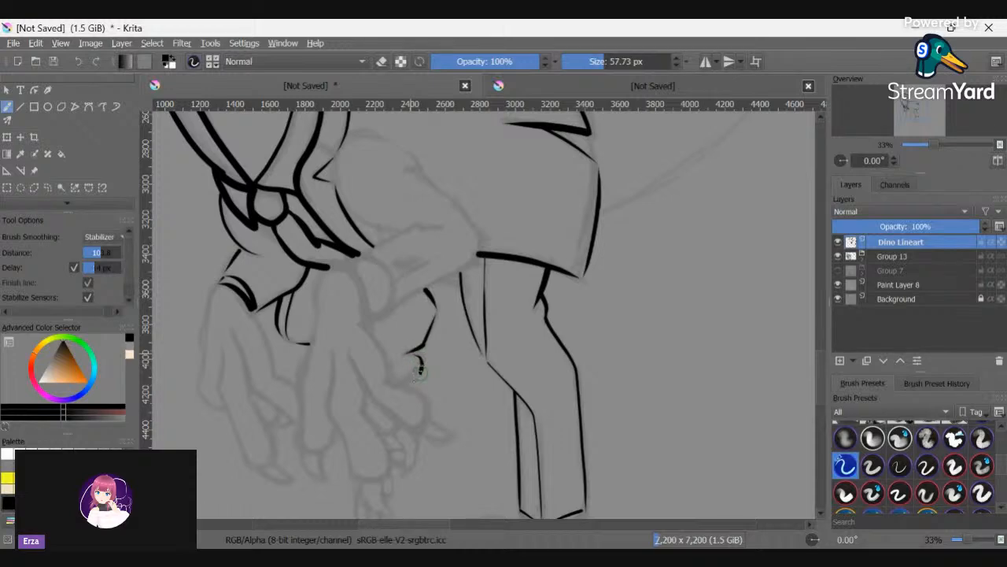
{"action": "left_click_drag", "start_coordinate": [420, 370], "coordinate": [412, 381]}
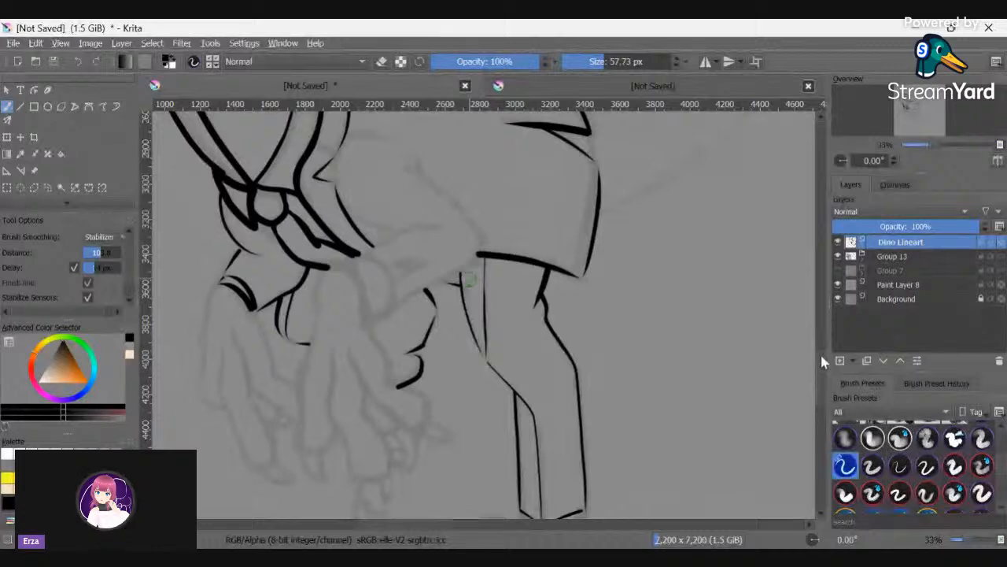
{"action": "scroll", "coordinate": [823, 377], "scroll_direction": "down", "scroll_amount": 3}
{"action": "scroll", "coordinate": [823, 378], "scroll_direction": "up", "scroll_amount": 5}
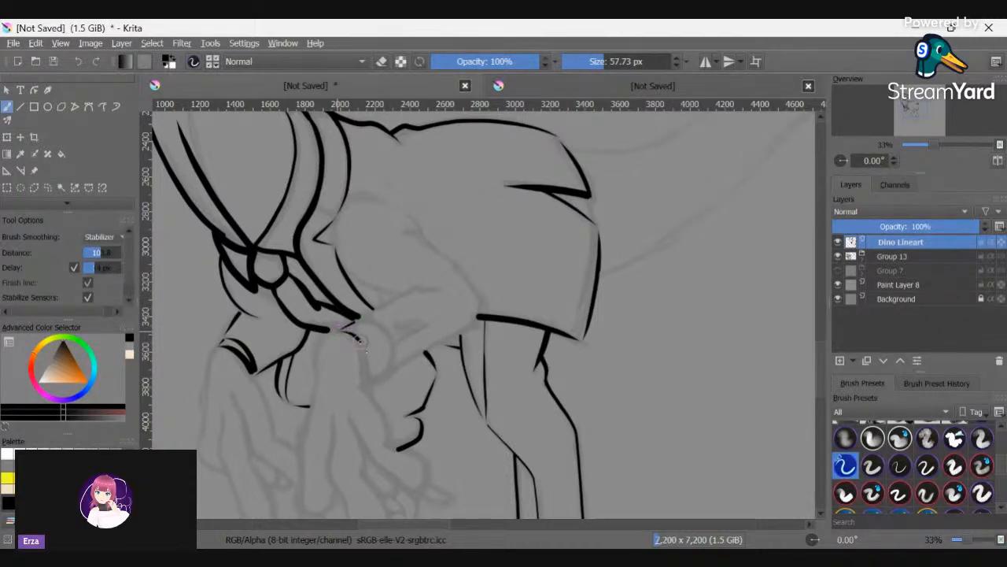
- Ink the near arm's cuff as two parallel curves beside the neckerchief, closed with a short lower edge
{"action": "left_click_drag", "start_coordinate": [366, 357], "coordinate": [369, 374]}
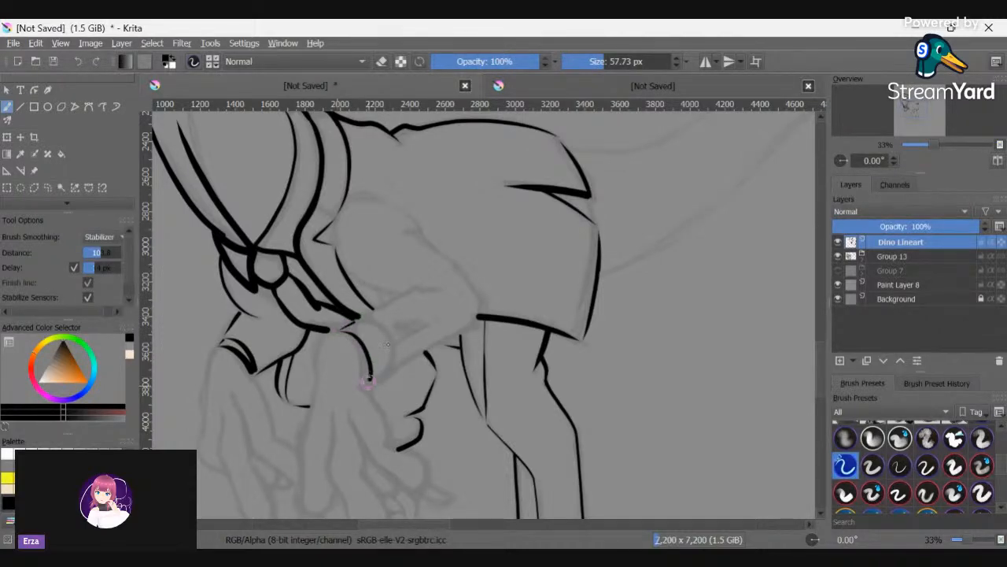
{"action": "mouse_move", "coordinate": [356, 318]}
{"action": "left_mouse_down"}
{"action": "mouse_move", "coordinate": [384, 329]}
{"action": "mouse_move", "coordinate": [392, 364]}
{"action": "left_mouse_up"}
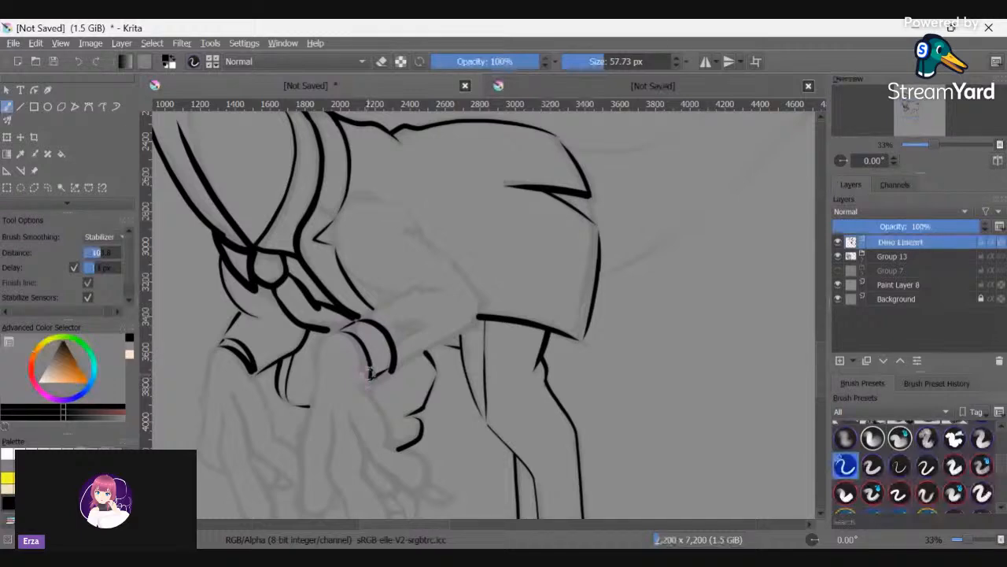
{"action": "mouse_move", "coordinate": [370, 374]}
{"action": "left_mouse_down"}
{"action": "mouse_move", "coordinate": [431, 346]}
{"action": "mouse_move", "coordinate": [450, 299]}
{"action": "mouse_move", "coordinate": [480, 279]}
{"action": "left_mouse_up"}
{"action": "key", "text": "ctrl+z"}
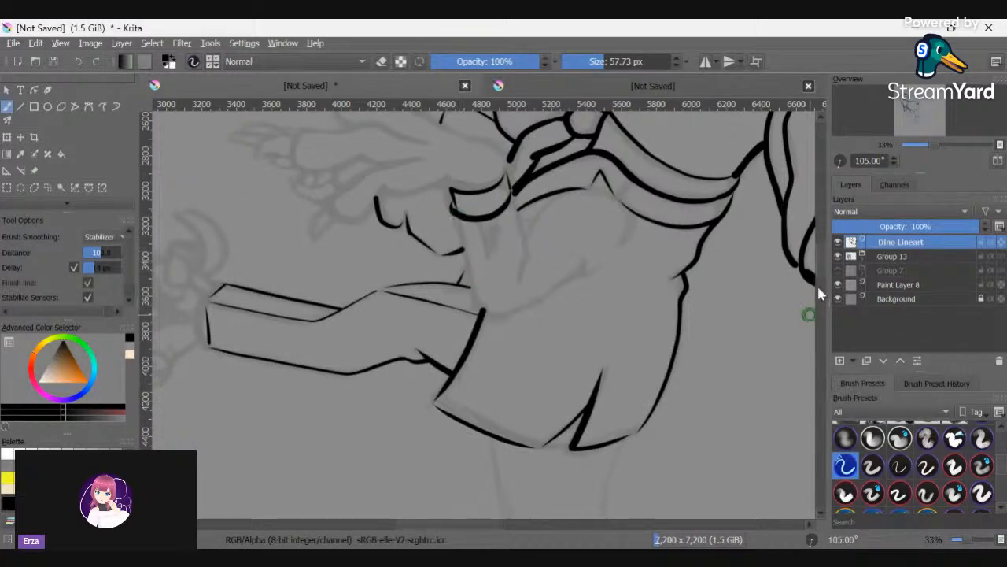
- Ink the near arm's forearm from the cuff to the elbow, the back of the upper arm, and the inner elbow fold
{"action": "scroll", "coordinate": [815, 271], "scroll_direction": "down", "scroll_amount": 3}
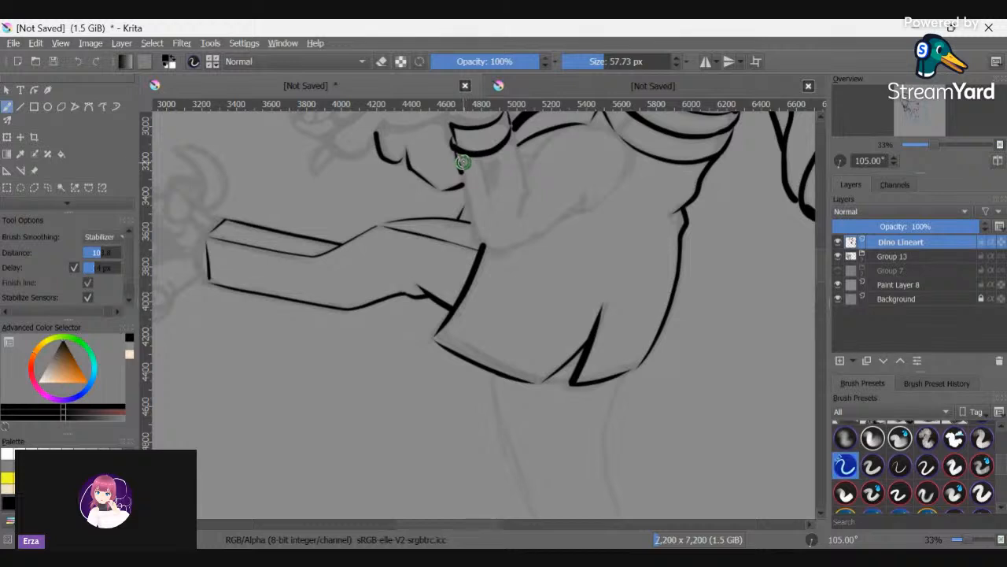
{"action": "mouse_move", "coordinate": [451, 139]}
{"action": "left_mouse_down"}
{"action": "mouse_move", "coordinate": [478, 235]}
{"action": "mouse_move", "coordinate": [499, 253]}
{"action": "left_mouse_up"}
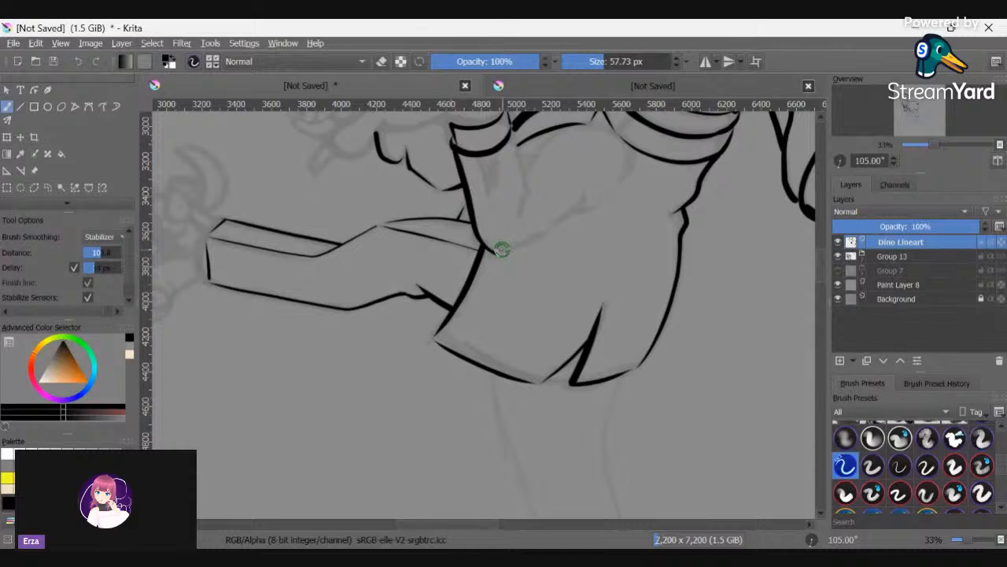
{"action": "mouse_move", "coordinate": [587, 193]}
{"action": "left_mouse_down"}
{"action": "mouse_move", "coordinate": [567, 223]}
{"action": "mouse_move", "coordinate": [500, 253]}
{"action": "left_mouse_up"}
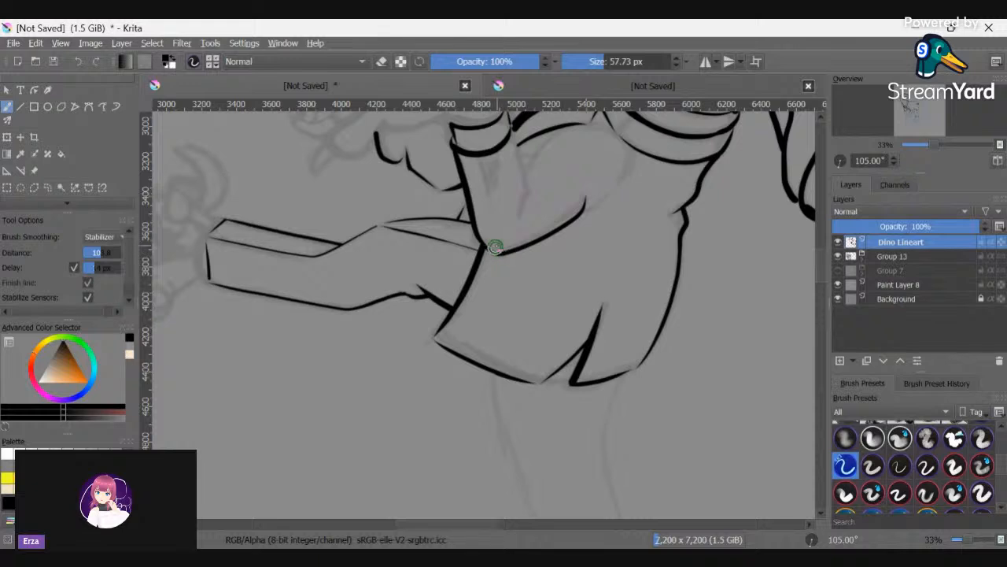
{"action": "left_click_drag", "start_coordinate": [520, 126], "coordinate": [517, 144]}
{"action": "mouse_move", "coordinate": [524, 198]}
{"action": "left_mouse_down"}
{"action": "mouse_move", "coordinate": [528, 168]}
{"action": "mouse_move", "coordinate": [508, 117]}
{"action": "left_mouse_up"}
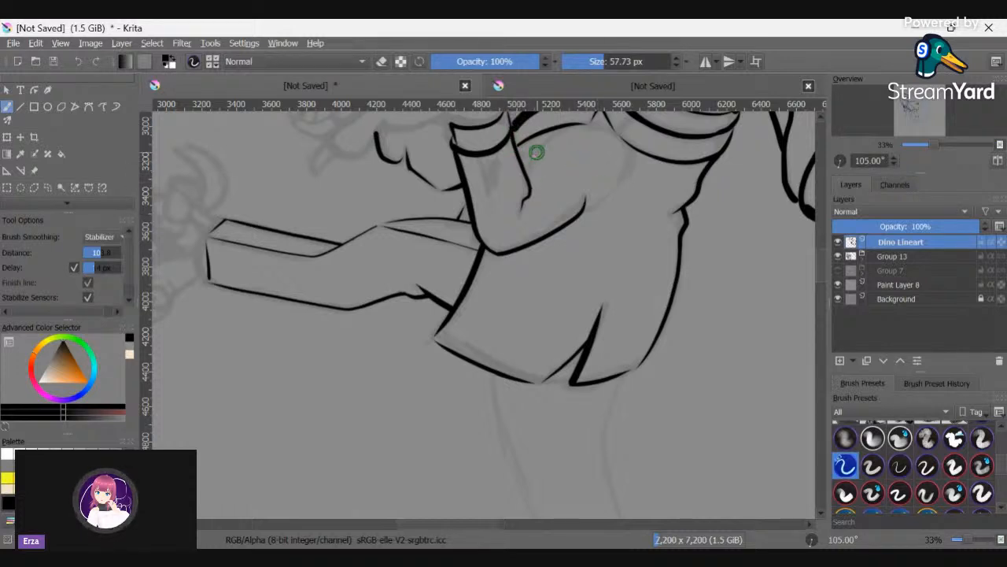
- Ink the near arm's rounded shoulder and upper-arm front, plus the small fabric crease inside the forearm near the cuff
{"action": "left_click_drag", "start_coordinate": [581, 120], "coordinate": [545, 142]}
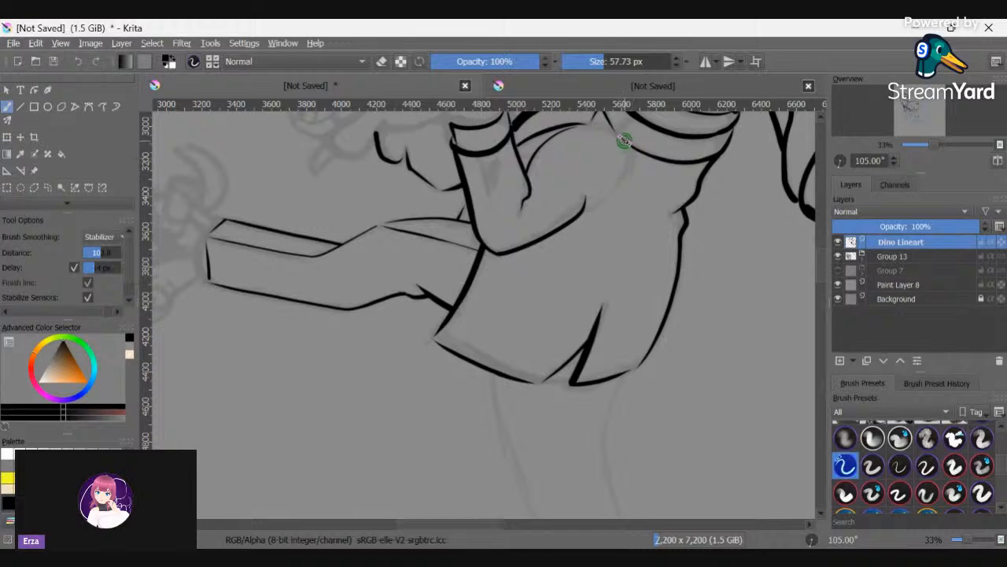
{"action": "mouse_move", "coordinate": [629, 146]}
{"action": "left_mouse_down"}
{"action": "mouse_move", "coordinate": [612, 194]}
{"action": "mouse_move", "coordinate": [580, 209]}
{"action": "mouse_move", "coordinate": [589, 193]}
{"action": "left_mouse_up"}
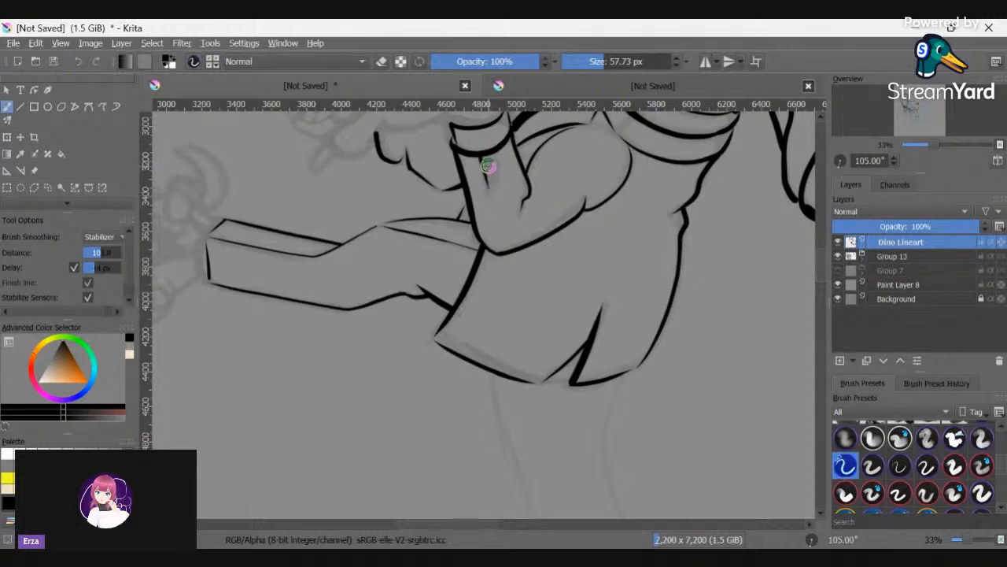
{"action": "left_click_drag", "start_coordinate": [488, 166], "coordinate": [340, 271]}
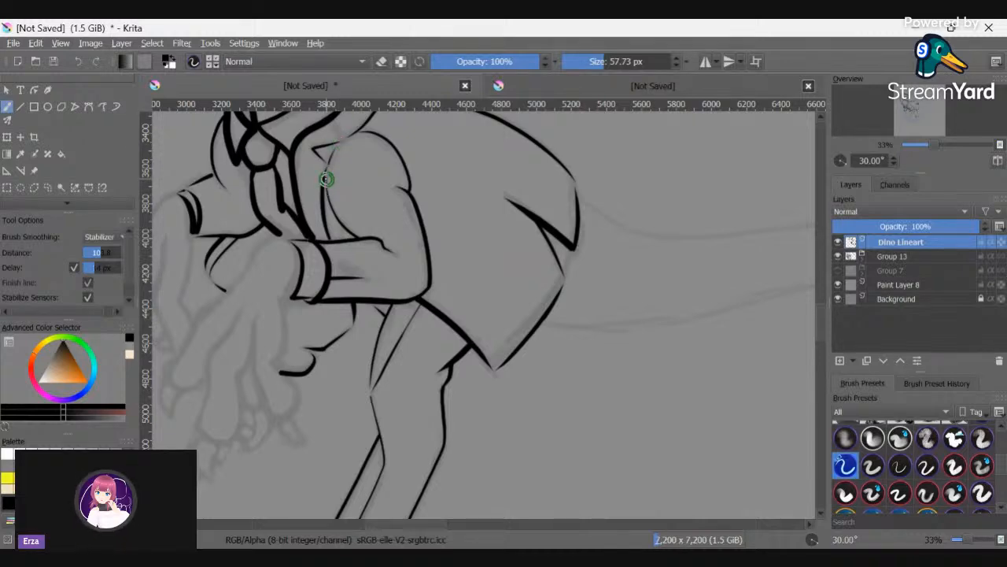
{"action": "key", "text": "4"}
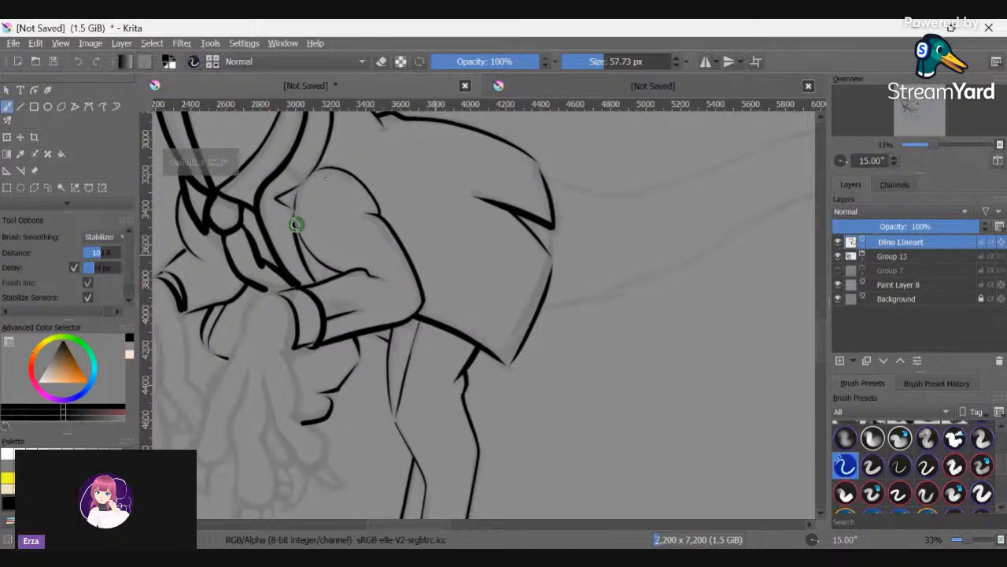
{"action": "key", "text": "4"}
{"action": "scroll", "coordinate": [382, 250], "scroll_direction": "down", "scroll_amount": 4}
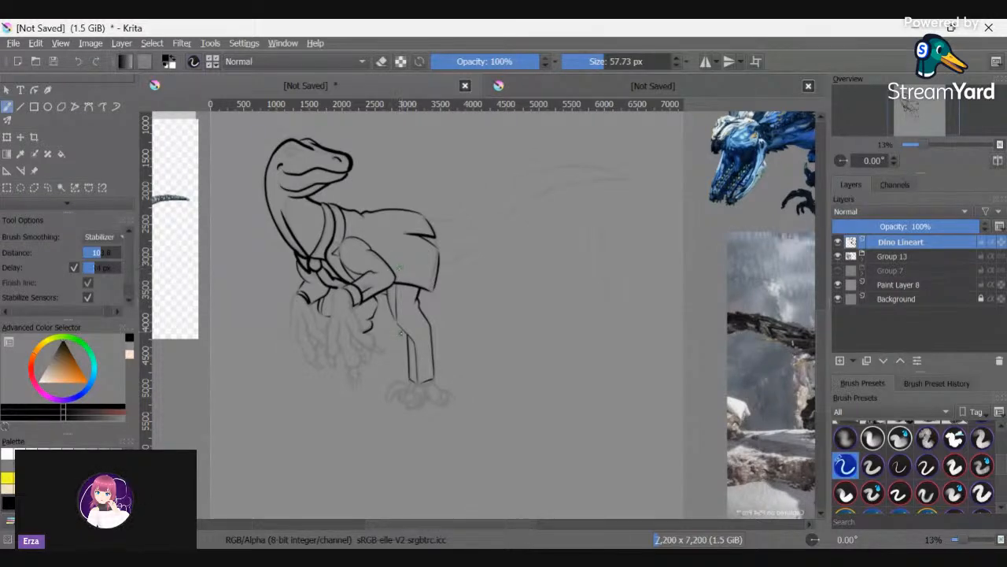
{"action": "scroll", "coordinate": [399, 266], "scroll_direction": "up", "scroll_amount": 1}
{"action": "scroll", "coordinate": [400, 334], "scroll_direction": "up", "scroll_amount": 1}
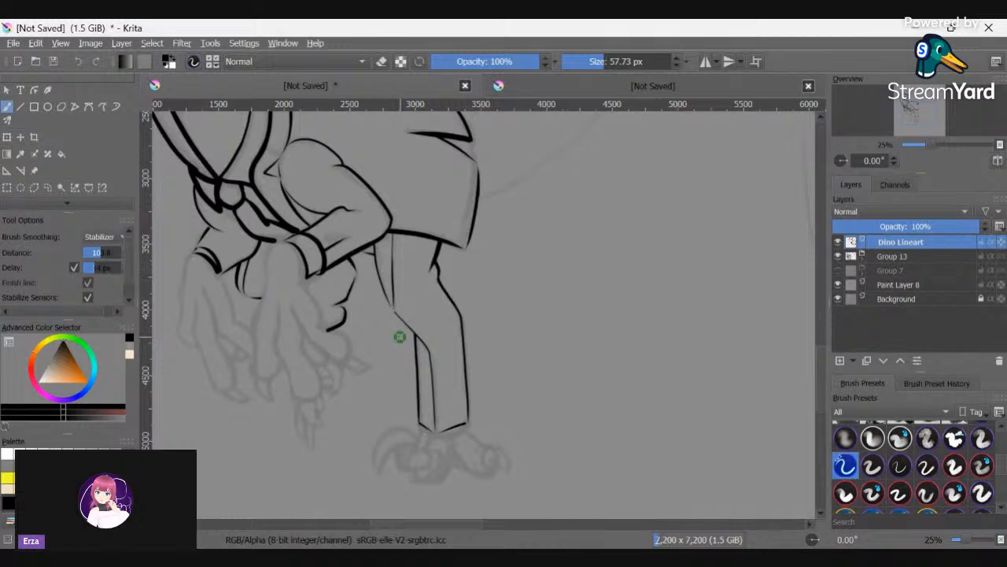
{"action": "left_click_drag", "start_coordinate": [475, 523], "coordinate": [429, 519]}
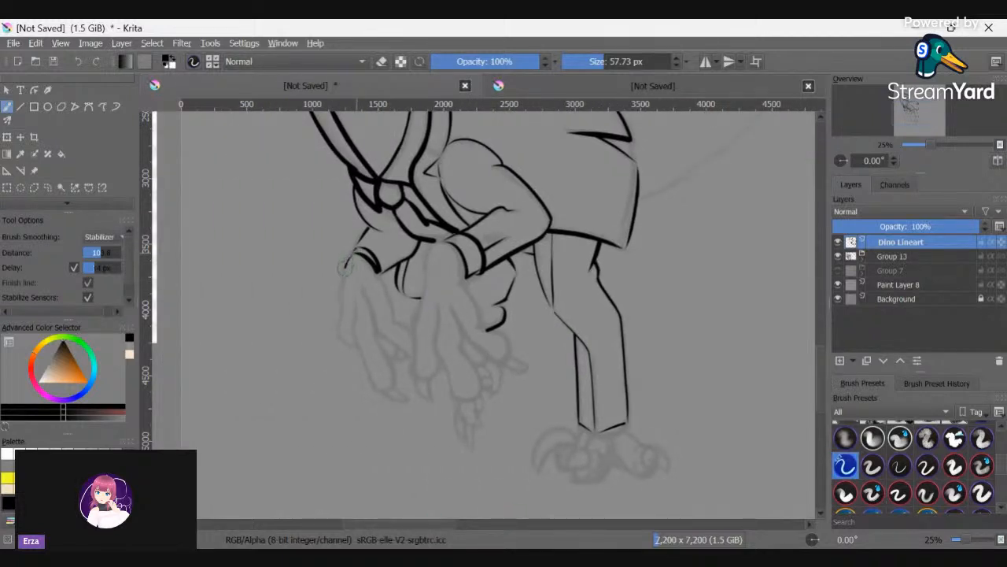
{"action": "left_click_drag", "start_coordinate": [340, 310], "coordinate": [356, 350]}
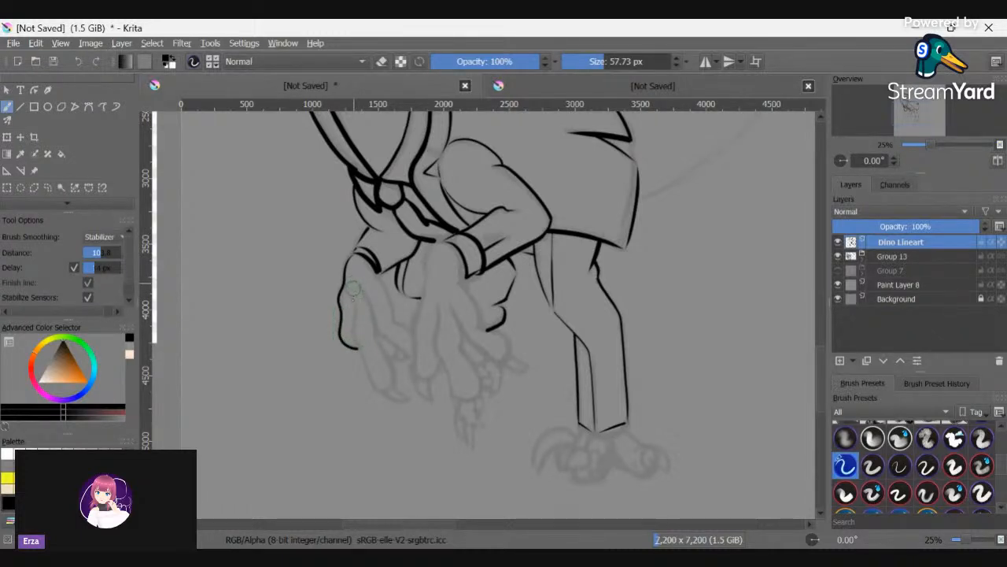
{"action": "mouse_move", "coordinate": [351, 334]}
{"action": "left_mouse_down"}
{"action": "mouse_move", "coordinate": [369, 373]}
{"action": "mouse_move", "coordinate": [392, 384]}
{"action": "mouse_move", "coordinate": [393, 363]}
{"action": "mouse_move", "coordinate": [369, 334]}
{"action": "left_mouse_up"}
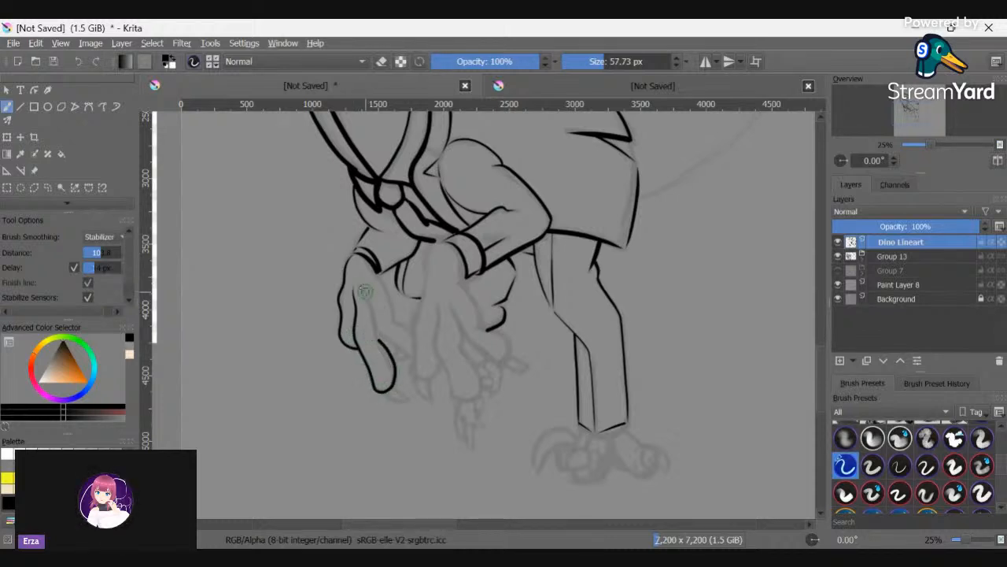
{"action": "mouse_move", "coordinate": [365, 284]}
{"action": "left_mouse_down"}
{"action": "mouse_move", "coordinate": [374, 332]}
{"action": "mouse_move", "coordinate": [419, 355]}
{"action": "left_mouse_up"}
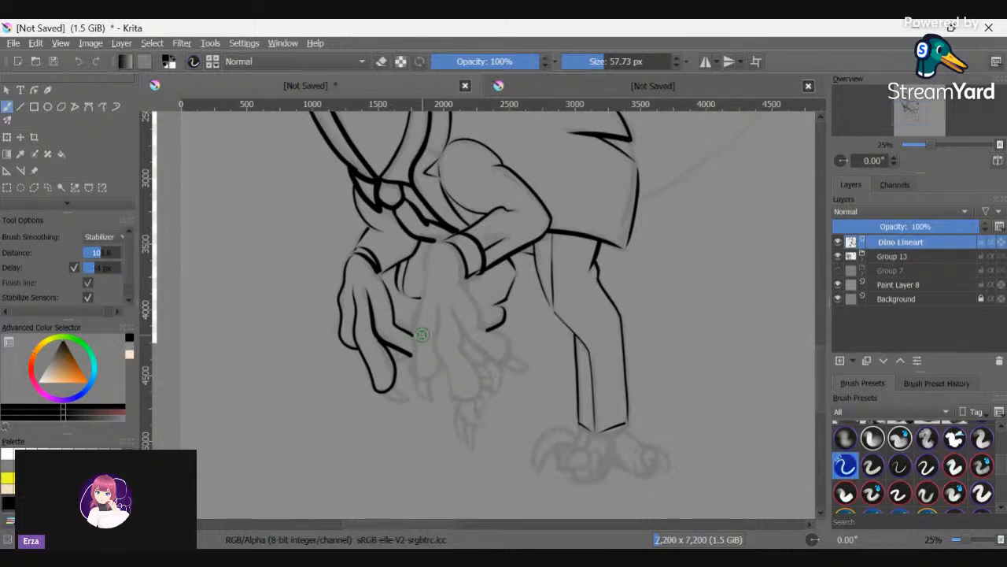
{"action": "key", "text": "ctrl+z"}
{"action": "key", "text": "ctrl+z"}
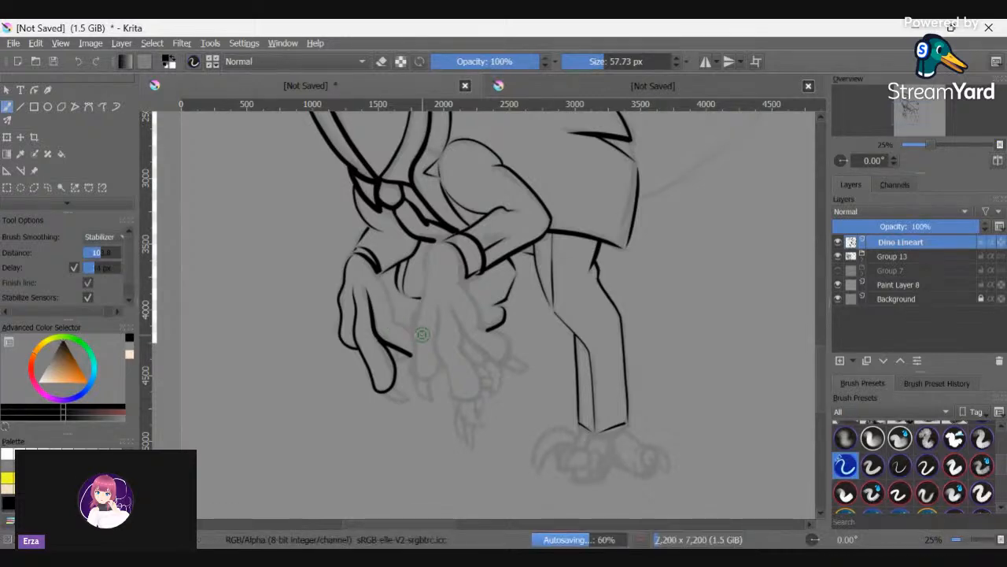
{"action": "key", "text": "ctrl+z"}
{"action": "key", "text": "ctrl+z"}
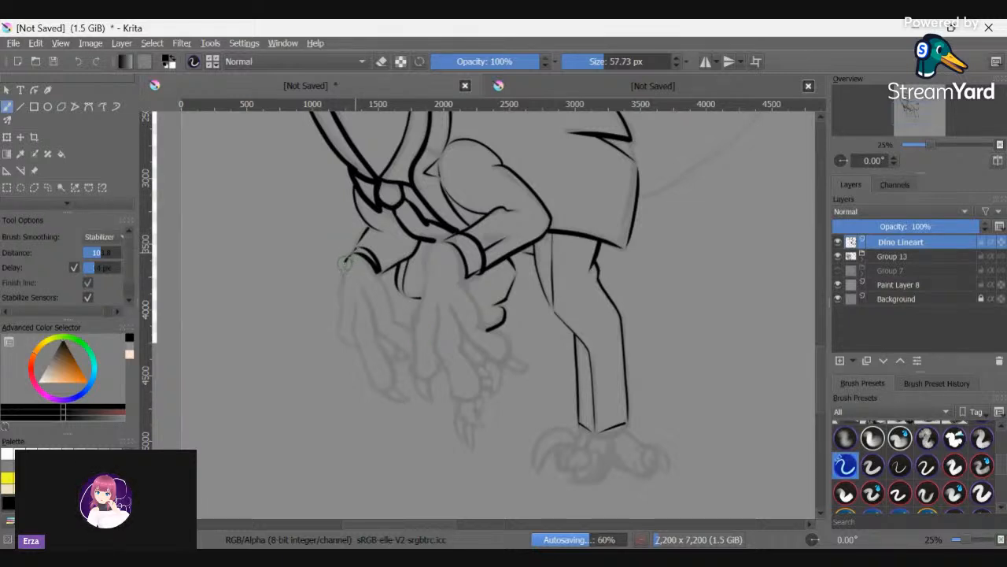
{"action": "mouse_move", "coordinate": [345, 263]}
{"action": "left_mouse_down"}
{"action": "mouse_move", "coordinate": [339, 331]}
{"action": "mouse_move", "coordinate": [375, 362]}
{"action": "left_mouse_up"}
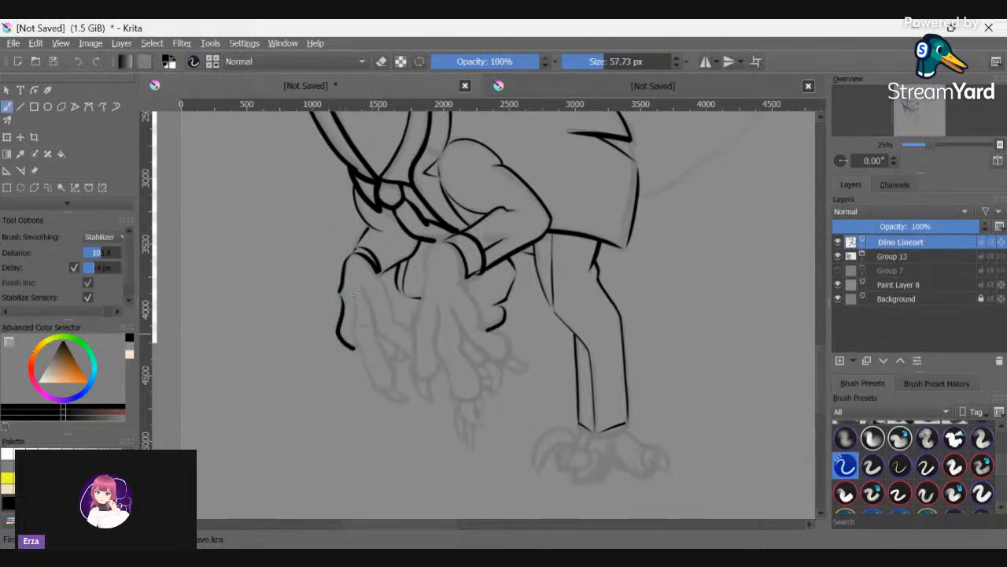
{"action": "mouse_move", "coordinate": [354, 293]}
{"action": "left_mouse_down"}
{"action": "mouse_move", "coordinate": [375, 388]}
{"action": "mouse_move", "coordinate": [382, 381]}
{"action": "mouse_move", "coordinate": [409, 392]}
{"action": "mouse_move", "coordinate": [373, 380]}
{"action": "mouse_move", "coordinate": [398, 363]}
{"action": "left_mouse_up"}
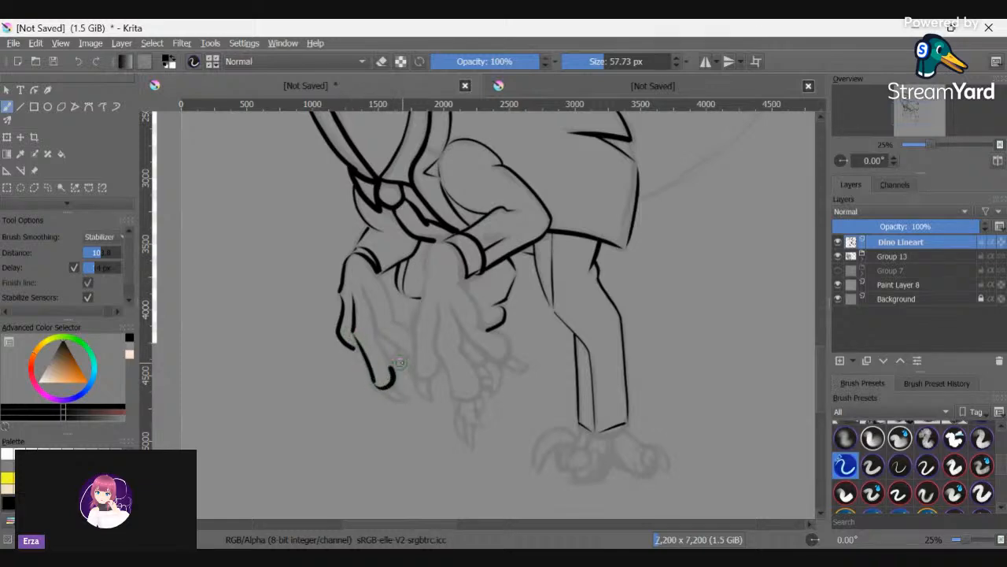
{"action": "key", "text": "ctrl+z"}
{"action": "key", "text": "ctrl+z"}
{"action": "key", "text": "ctrl+z"}
{"action": "key", "text": "ctrl+z"}
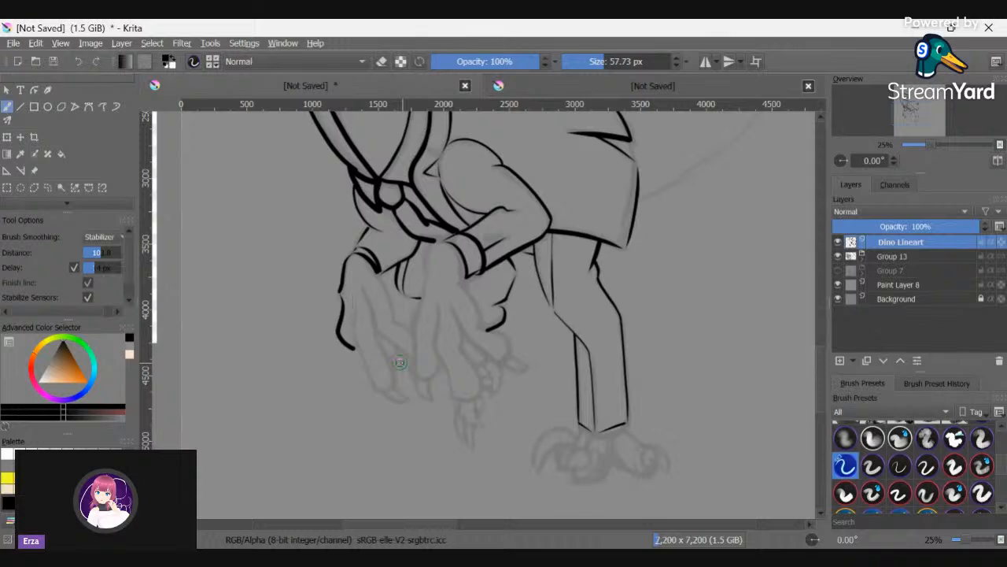
{"action": "key", "text": "ctrl+z"}
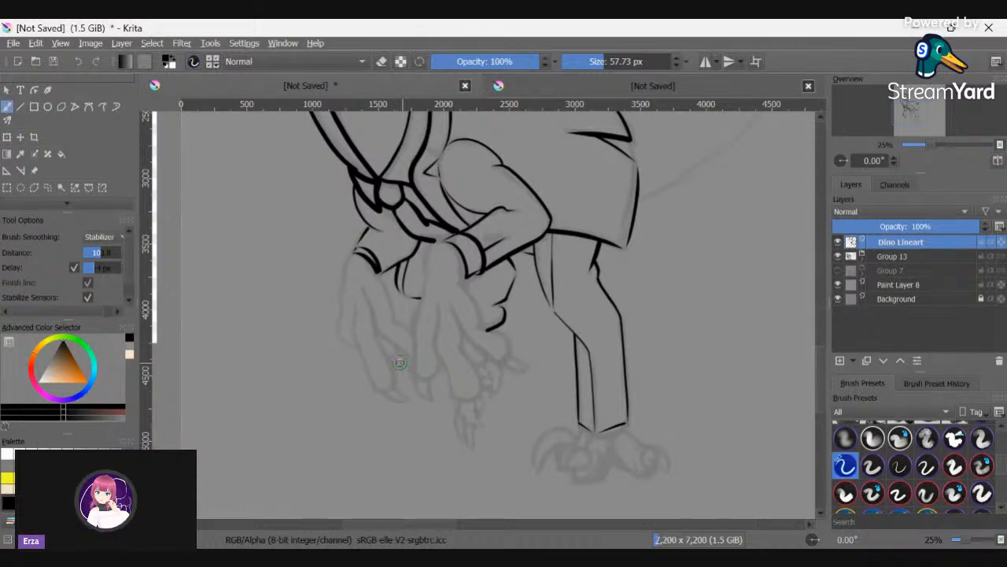
- Ink both long curved edges of the tail between its pointed tip and the back of the garment, following the sketch
{"action": "scroll", "coordinate": [502, 350], "scroll_direction": "down", "scroll_amount": 1}
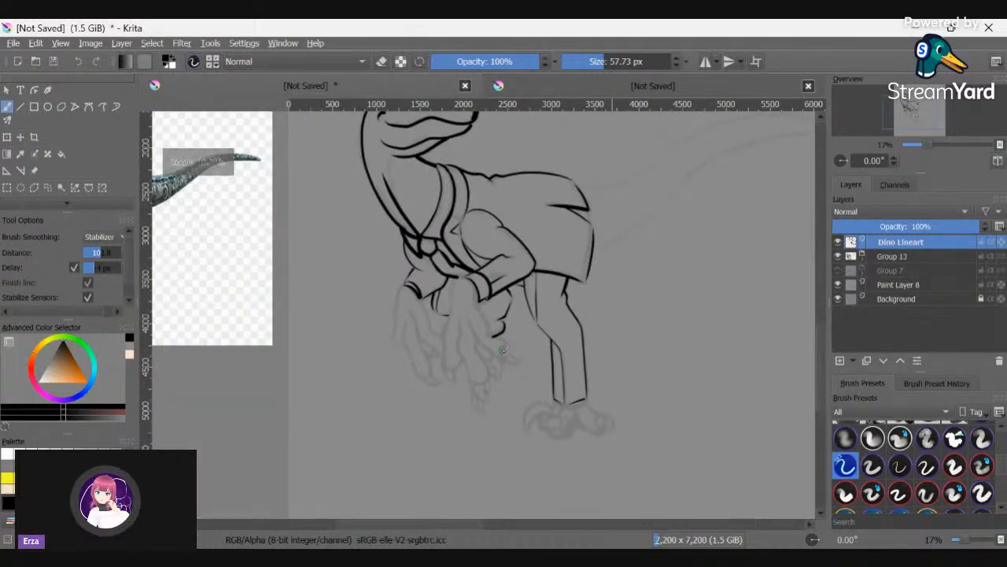
{"action": "key", "text": "4"}
{"action": "key", "text": "4"}
{"action": "key", "text": "4"}
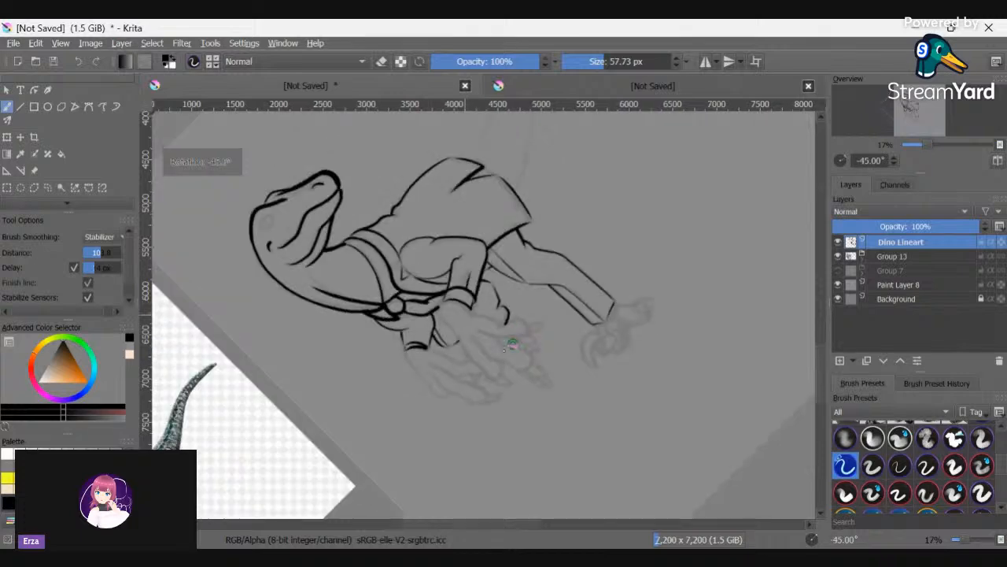
{"action": "key", "text": "4"}
{"action": "key", "text": "4"}
{"action": "key", "text": "4"}
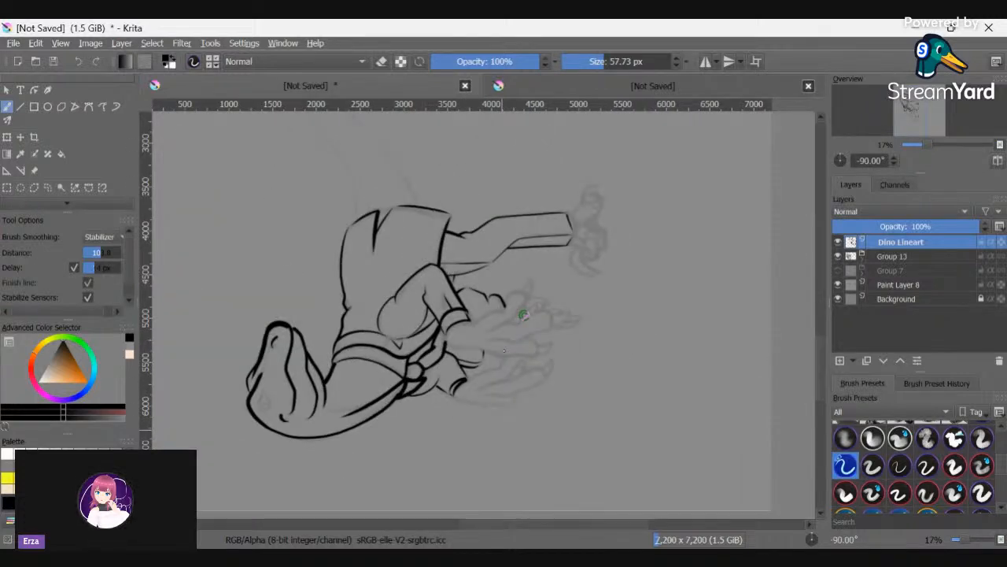
{"action": "left_click_drag", "start_coordinate": [820, 360], "coordinate": [825, 308]}
{"action": "mouse_move", "coordinate": [302, 143]}
{"action": "left_mouse_down"}
{"action": "mouse_move", "coordinate": [282, 218]}
{"action": "mouse_move", "coordinate": [285, 263]}
{"action": "mouse_move", "coordinate": [356, 426]}
{"action": "left_mouse_up"}
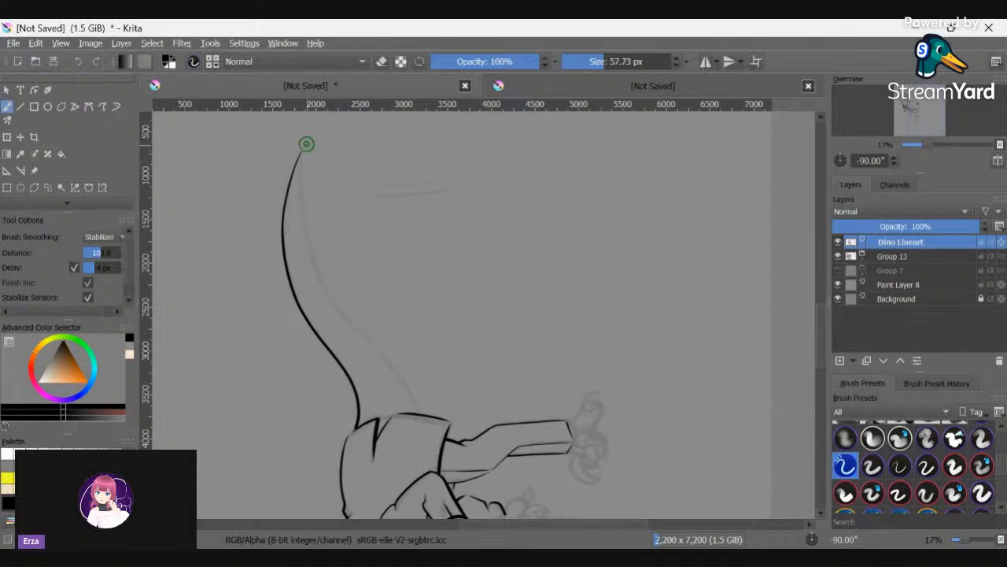
{"action": "mouse_move", "coordinate": [305, 147]}
{"action": "left_mouse_down"}
{"action": "mouse_move", "coordinate": [312, 262]}
{"action": "mouse_move", "coordinate": [421, 421]}
{"action": "left_mouse_up"}
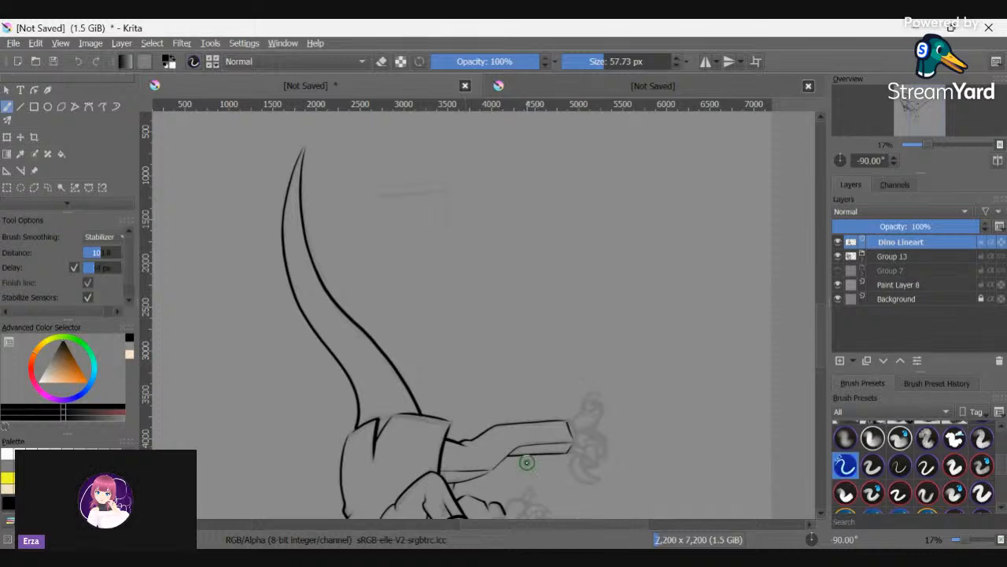
{"action": "scroll", "coordinate": [527, 462], "scroll_direction": "down", "scroll_amount": 2}
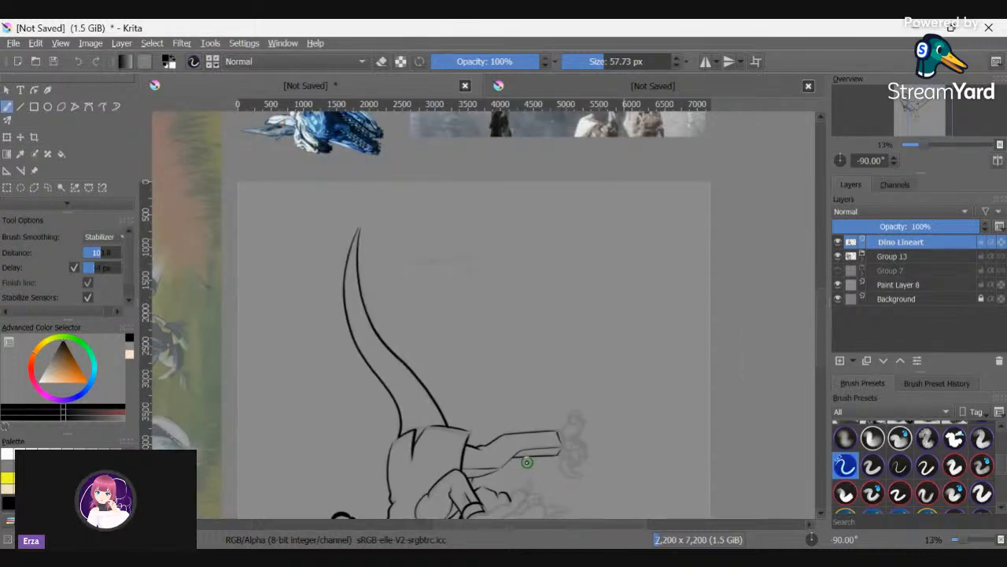
{"action": "scroll", "coordinate": [527, 462], "scroll_direction": "up", "scroll_amount": 3}
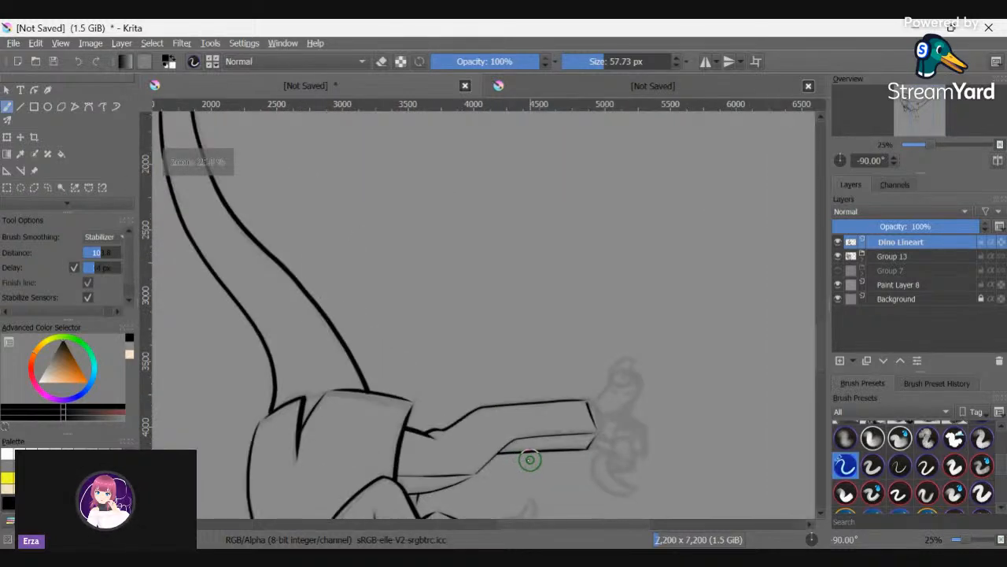
- Straighten the canvas to 0° around the hands and switch the brush smoothing to Weighted
{"action": "key", "text": "6"}
{"action": "key", "text": "6"}
{"action": "key", "text": "6"}
{"action": "key", "text": "6"}
{"action": "key", "text": "6"}
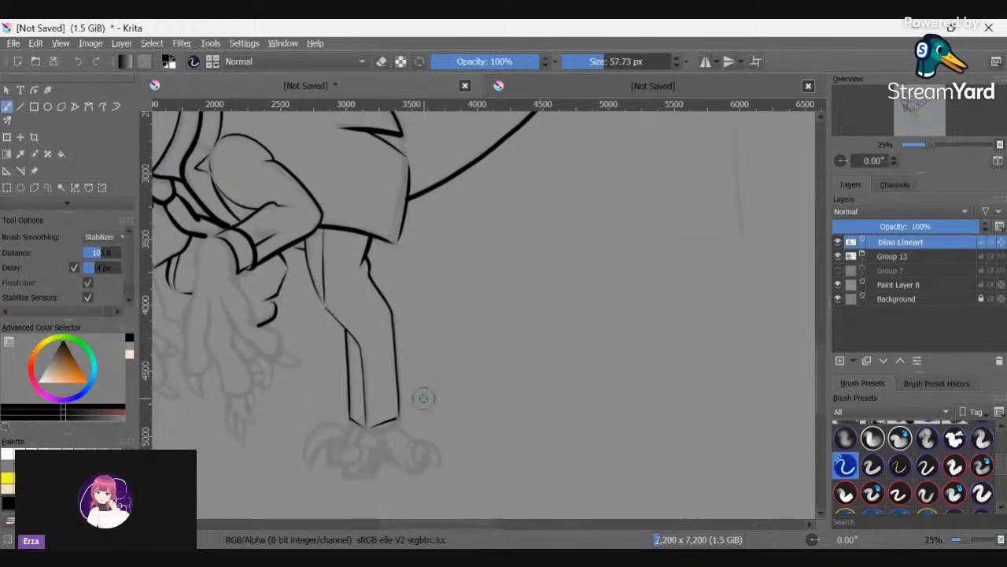
{"action": "left_click_drag", "start_coordinate": [481, 522], "coordinate": [432, 507]}
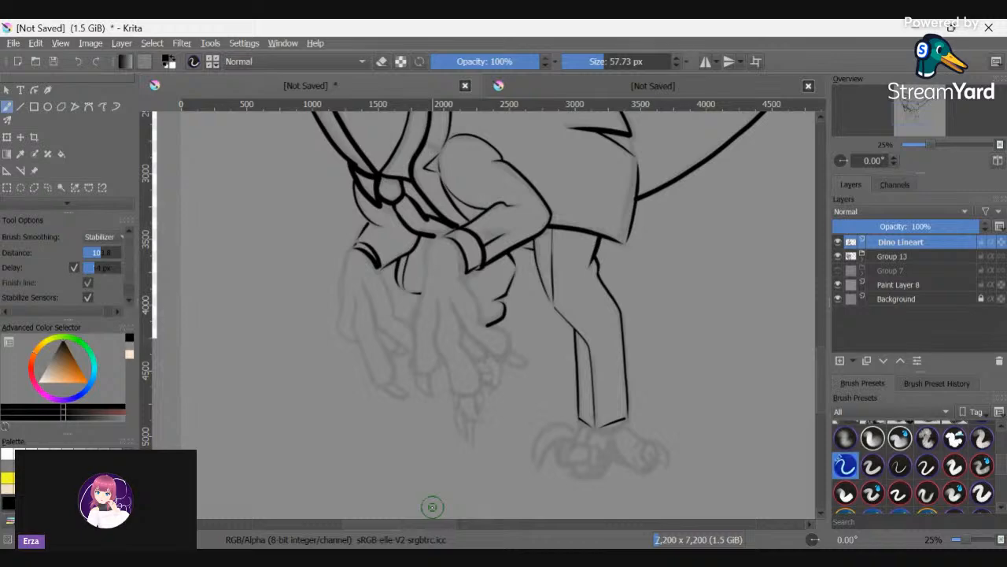
{"action": "left_click", "coordinate": [118, 237]}
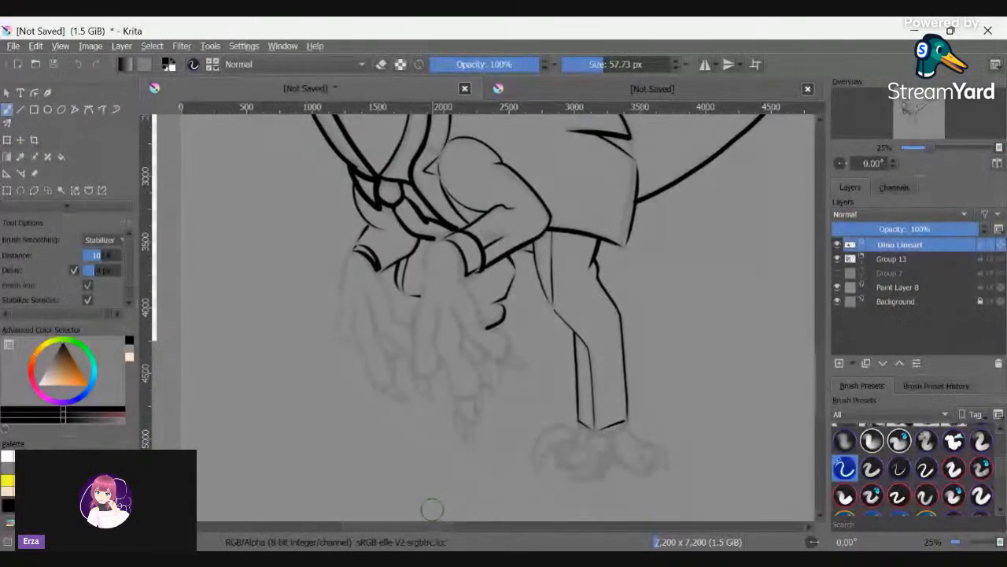
{"action": "left_click", "coordinate": [111, 228]}
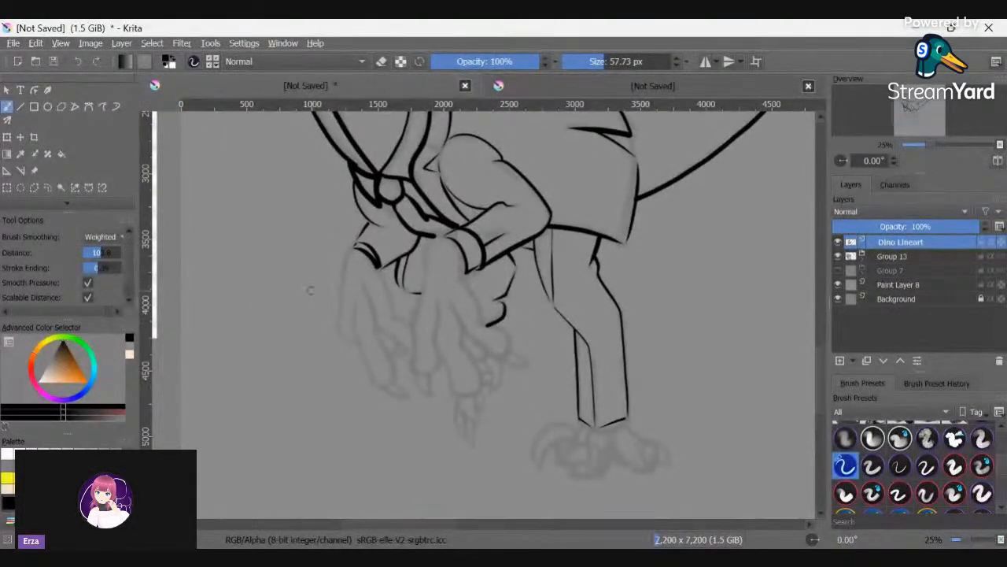
- Discard the thick test stroke on the far hand and reduce the brush size to 17.76 px
{"action": "scroll", "coordinate": [323, 295], "scroll_direction": "up", "scroll_amount": 2}
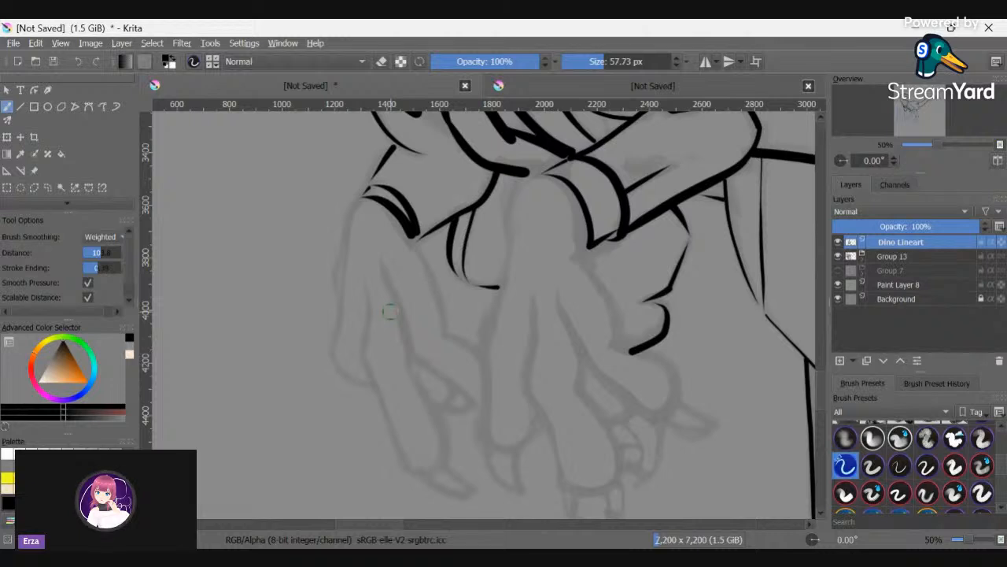
{"action": "mouse_move", "coordinate": [334, 276]}
{"action": "left_mouse_down"}
{"action": "mouse_move", "coordinate": [356, 206]}
{"action": "mouse_move", "coordinate": [376, 192]}
{"action": "left_mouse_up"}
{"action": "key", "text": "ctrl+z"}
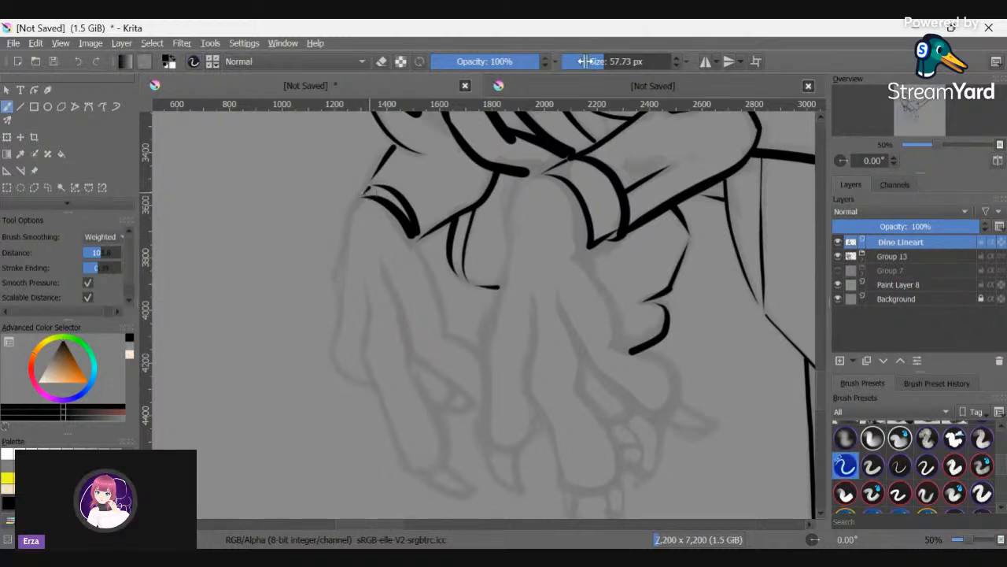
{"action": "key", "text": "bracketleft"}
{"action": "key", "text": "bracketleft"}
{"action": "key", "text": "bracketleft"}
{"action": "key", "text": "bracketleft"}
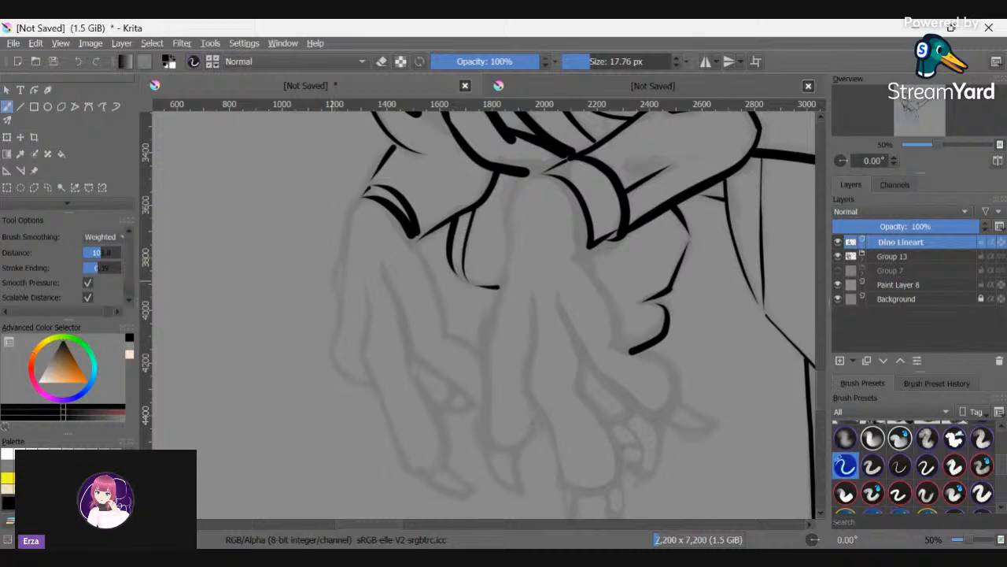
- Ink the far hand from its cuff: the outer edge with the first fingertip, the line between the fingers, and the inner edge
{"action": "mouse_move", "coordinate": [333, 277]}
{"action": "left_mouse_down"}
{"action": "mouse_move", "coordinate": [348, 220]}
{"action": "mouse_move", "coordinate": [376, 196]}
{"action": "left_mouse_up"}
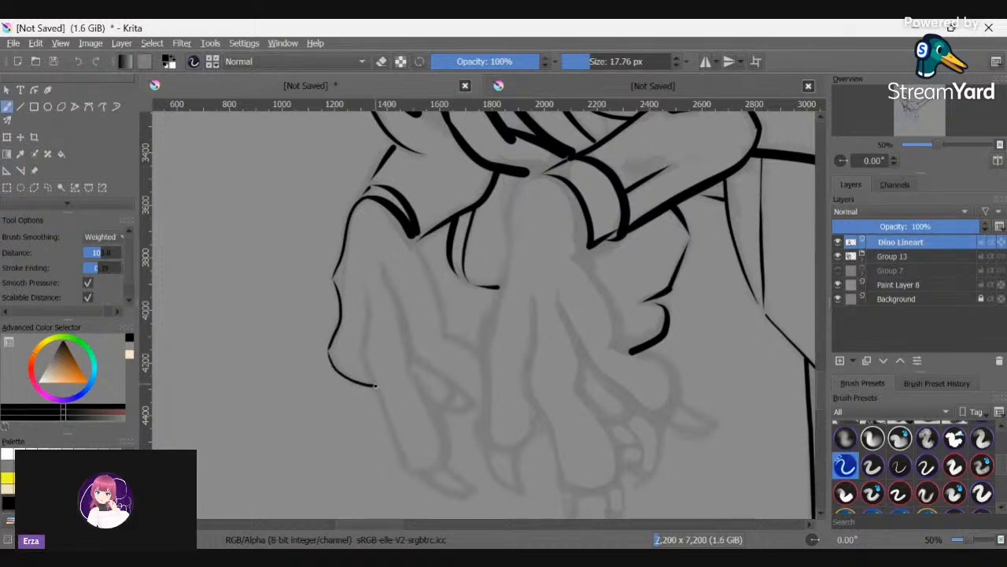
{"action": "key", "text": "ctrl+z"}
{"action": "key", "text": "ctrl+z"}
{"action": "left_click_drag", "start_coordinate": [336, 298], "coordinate": [338, 321]}
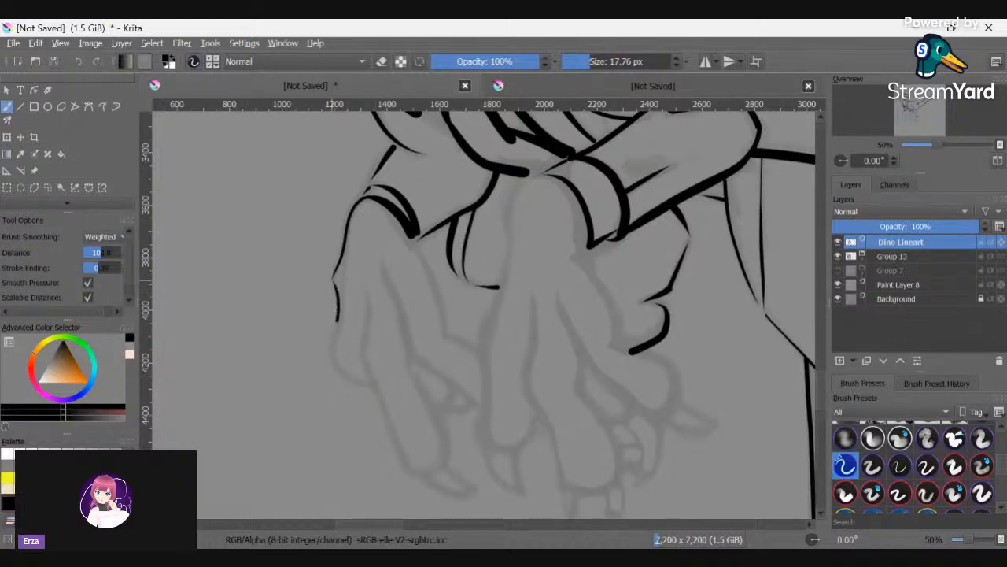
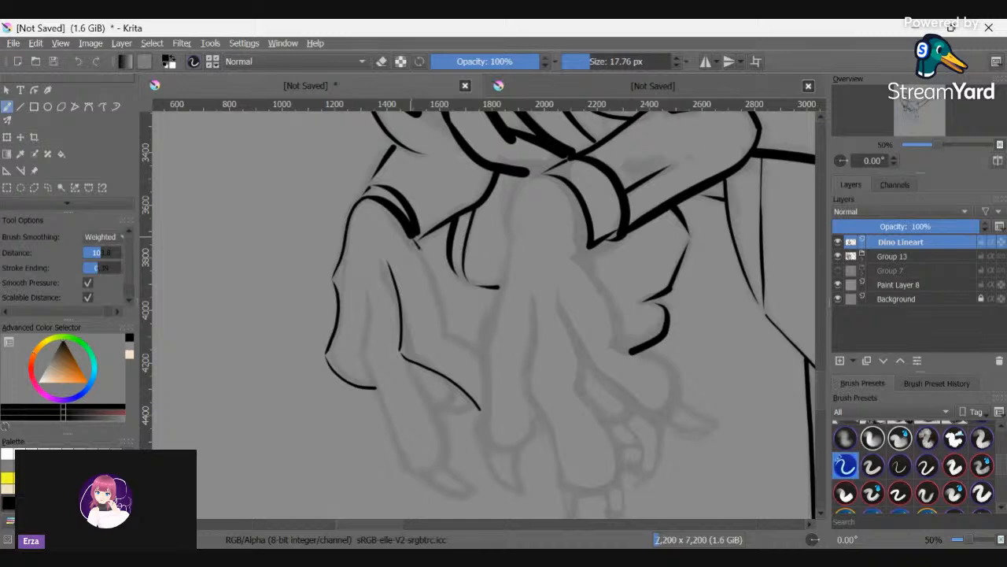
{"action": "left_click_drag", "start_coordinate": [419, 249], "coordinate": [445, 334]}
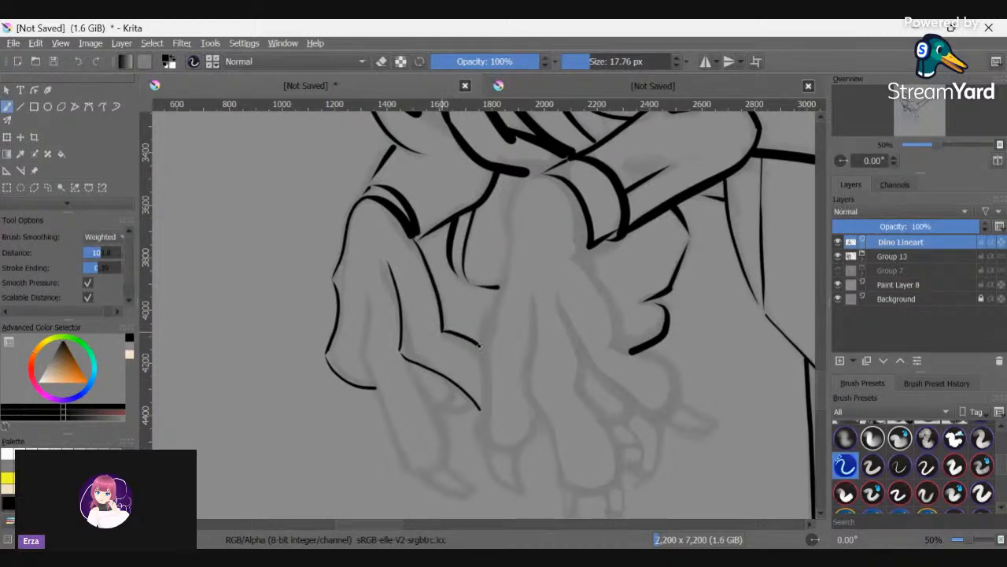
{"action": "left_click_drag", "start_coordinate": [477, 344], "coordinate": [483, 349]}
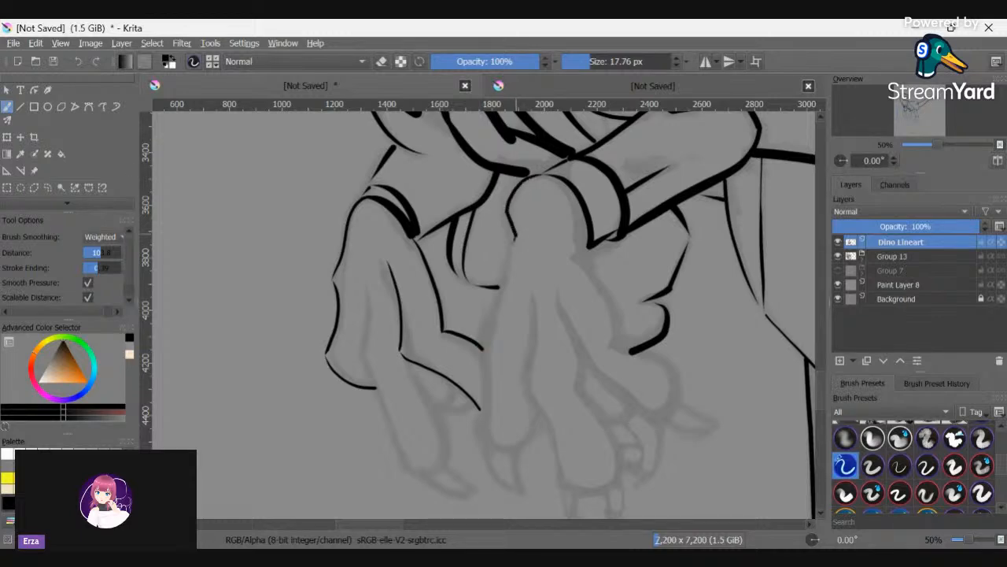
- Ink the near hand's outer edge from the wrist knuckle down the first finger, ending in a rounded fingertip
{"action": "left_click_drag", "start_coordinate": [513, 240], "coordinate": [494, 304]}
{"action": "key", "text": "ctrl+z"}
{"action": "mouse_move", "coordinate": [515, 242]}
{"action": "left_mouse_down"}
{"action": "mouse_move", "coordinate": [486, 321]}
{"action": "mouse_move", "coordinate": [485, 405]}
{"action": "left_mouse_up"}
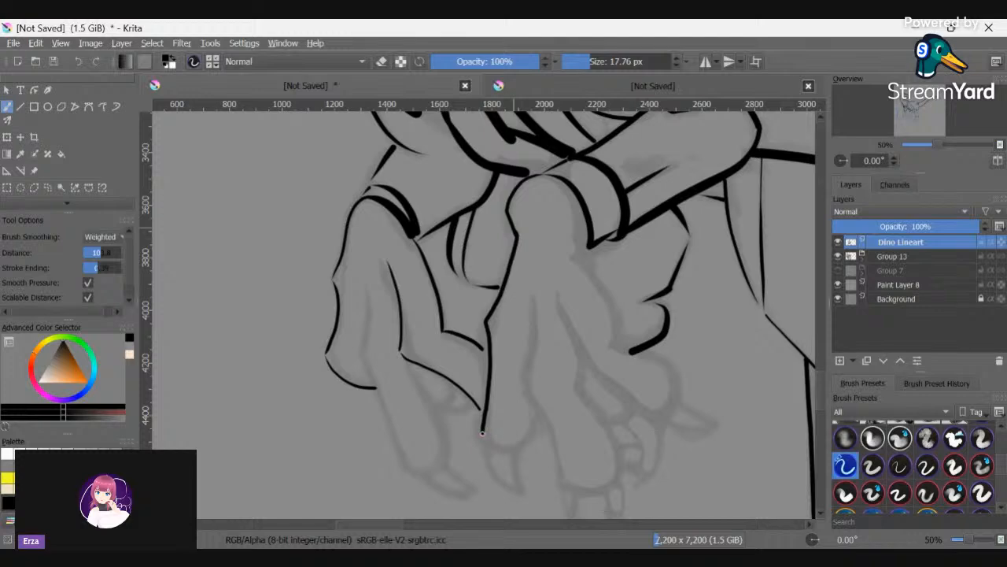
{"action": "left_click_drag", "start_coordinate": [532, 438], "coordinate": [538, 418]}
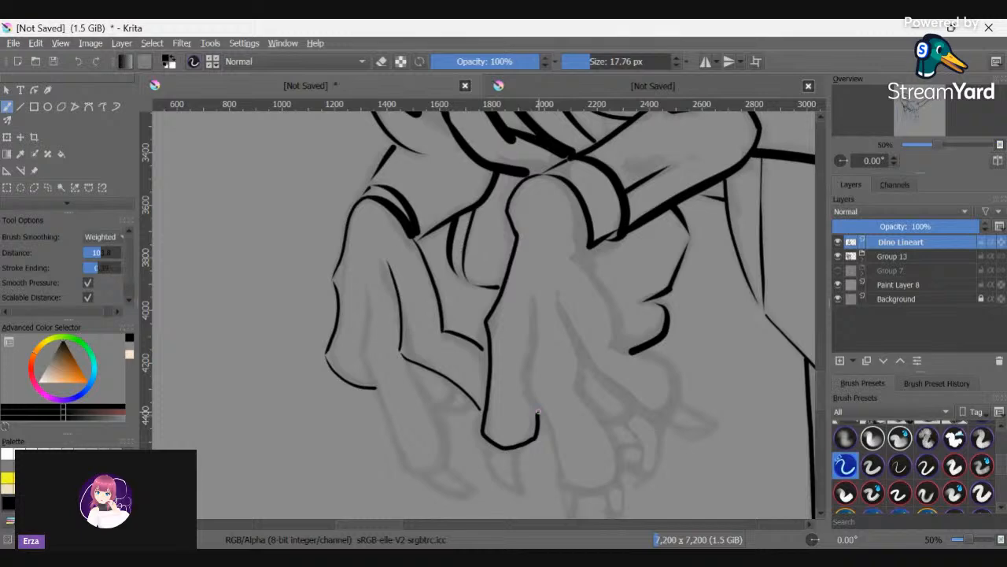
{"action": "scroll", "coordinate": [539, 411], "scroll_direction": "right", "scroll_amount": 5}
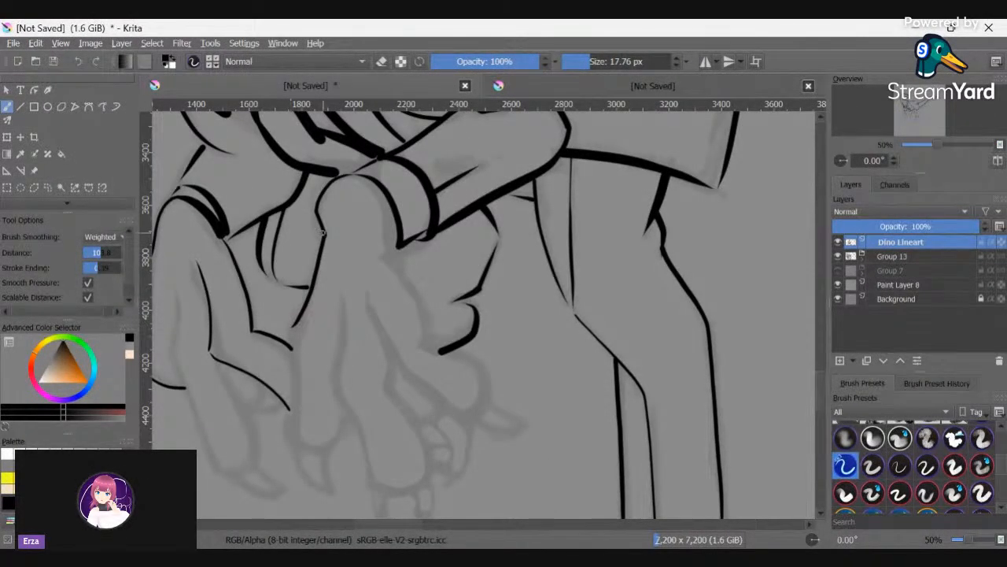
{"action": "mouse_move", "coordinate": [294, 343]}
{"action": "left_mouse_down"}
{"action": "mouse_move", "coordinate": [285, 431]}
{"action": "mouse_move", "coordinate": [309, 450]}
{"action": "mouse_move", "coordinate": [351, 421]}
{"action": "left_mouse_up"}
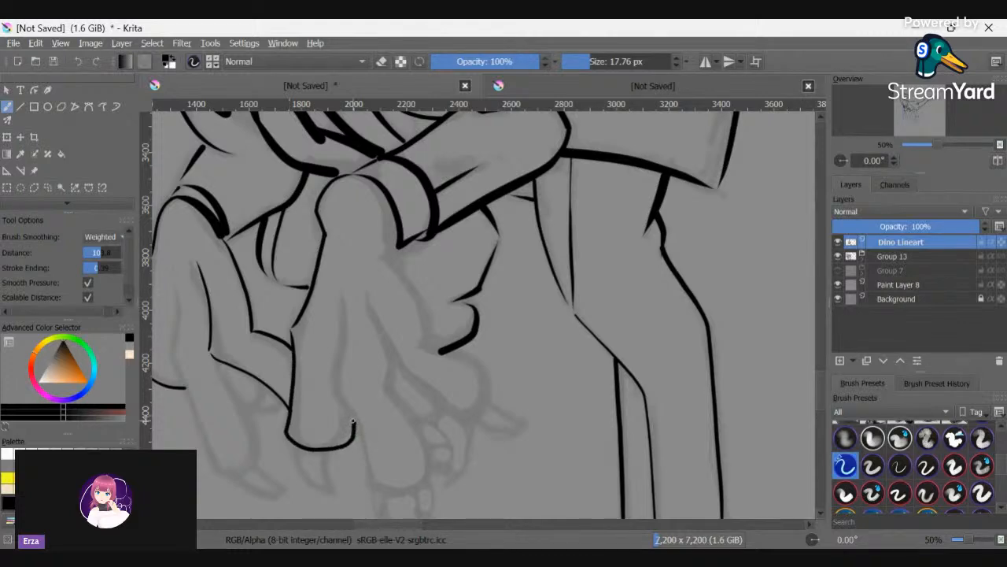
- Ink the near hand's middle finger, with the dividing line beside the first finger, both sides and the blunt tip
{"action": "left_click_drag", "start_coordinate": [344, 285], "coordinate": [335, 370]}
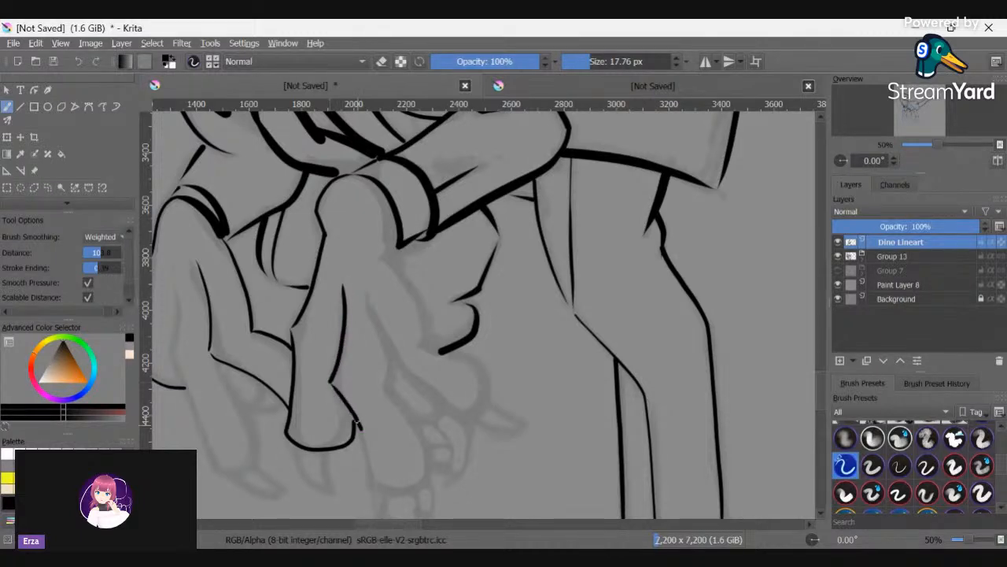
{"action": "key", "text": "ctrl+z"}
{"action": "left_click_drag", "start_coordinate": [333, 384], "coordinate": [343, 285]}
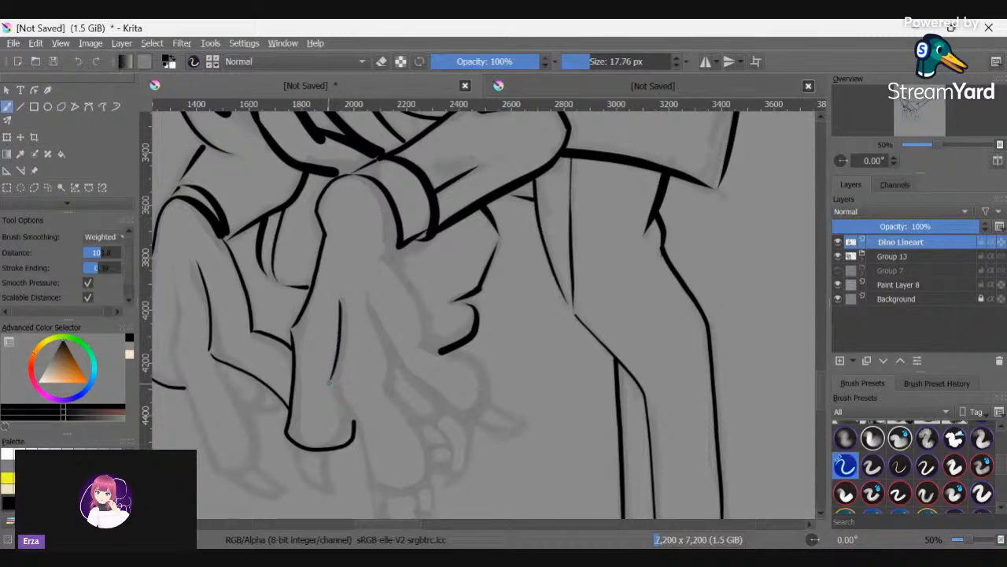
{"action": "left_click_drag", "start_coordinate": [361, 422], "coordinate": [370, 481]}
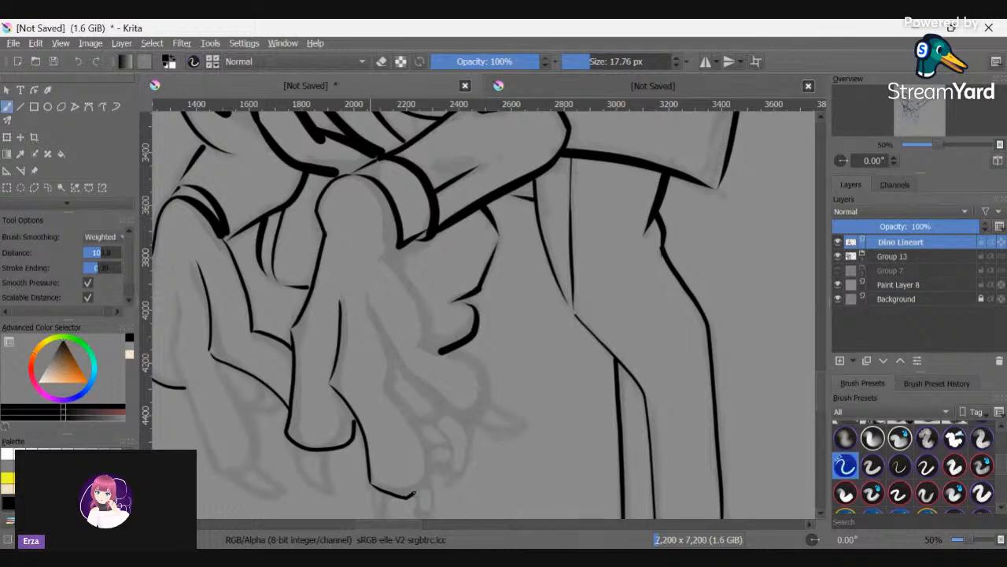
{"action": "mouse_move", "coordinate": [429, 478]}
{"action": "left_mouse_down"}
{"action": "mouse_move", "coordinate": [423, 424]}
{"action": "mouse_move", "coordinate": [388, 389]}
{"action": "left_mouse_up"}
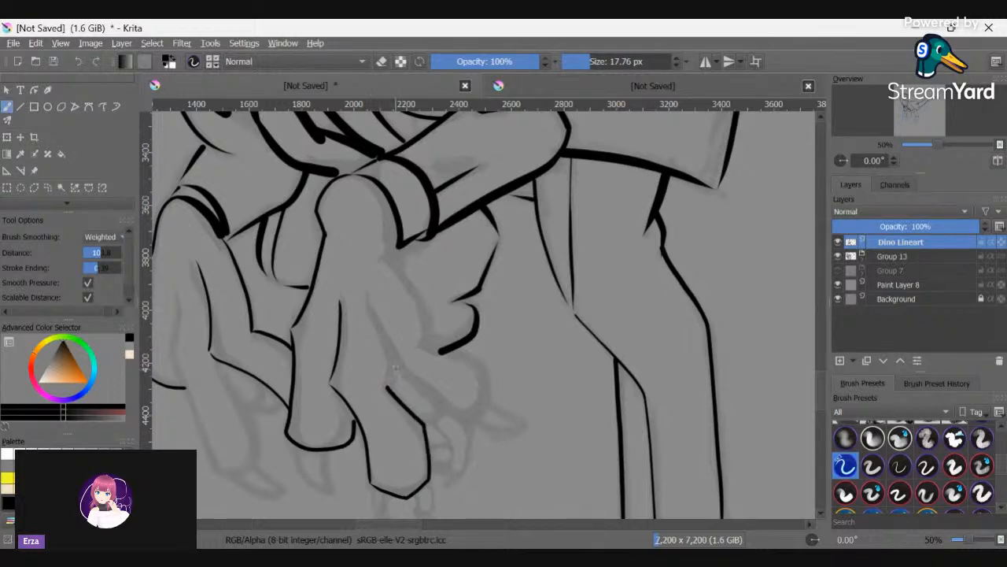
{"action": "left_click_drag", "start_coordinate": [388, 349], "coordinate": [390, 378]}
- Ink the near hand's third finger beside the middle one, with its dividing crease and rounded tip meeting the dark curve behind
{"action": "key", "text": "ctrl+]"}
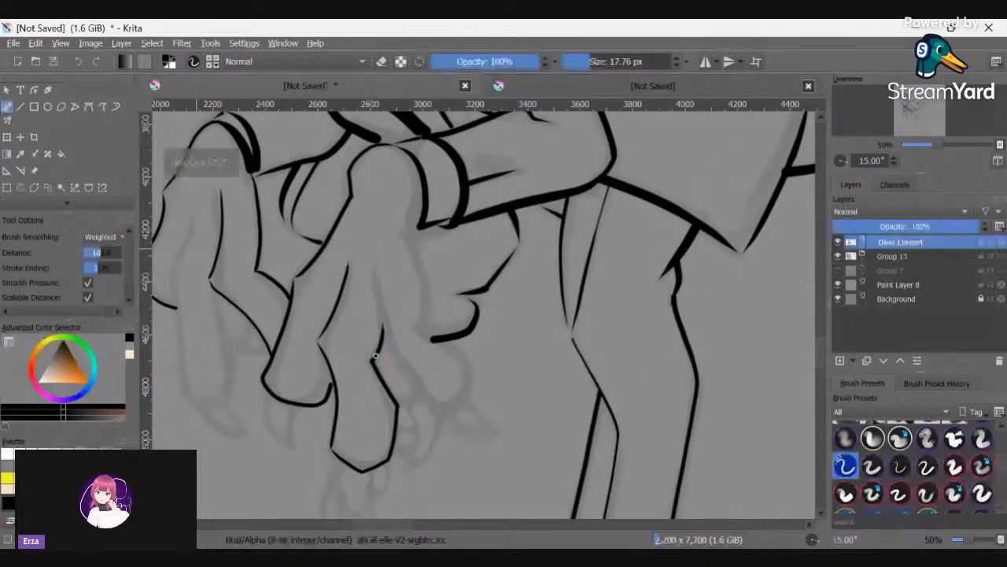
{"action": "key", "text": "ctrl+]"}
{"action": "key", "text": "ctrl+]"}
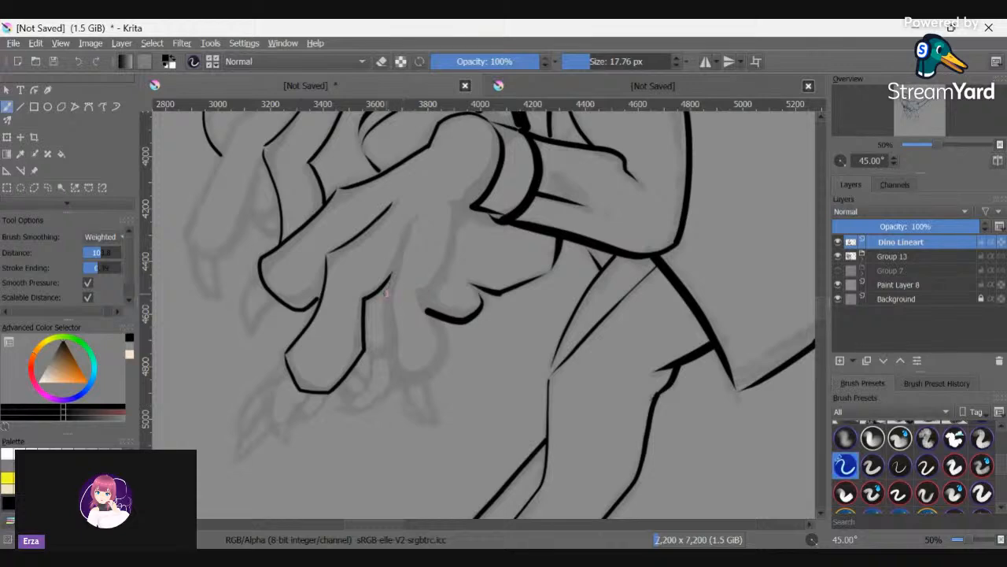
{"action": "left_click_drag", "start_coordinate": [386, 292], "coordinate": [406, 232]}
{"action": "mouse_move", "coordinate": [386, 293]}
{"action": "left_mouse_down"}
{"action": "mouse_move", "coordinate": [398, 374]}
{"action": "mouse_move", "coordinate": [413, 380]}
{"action": "mouse_move", "coordinate": [447, 343]}
{"action": "left_mouse_up"}
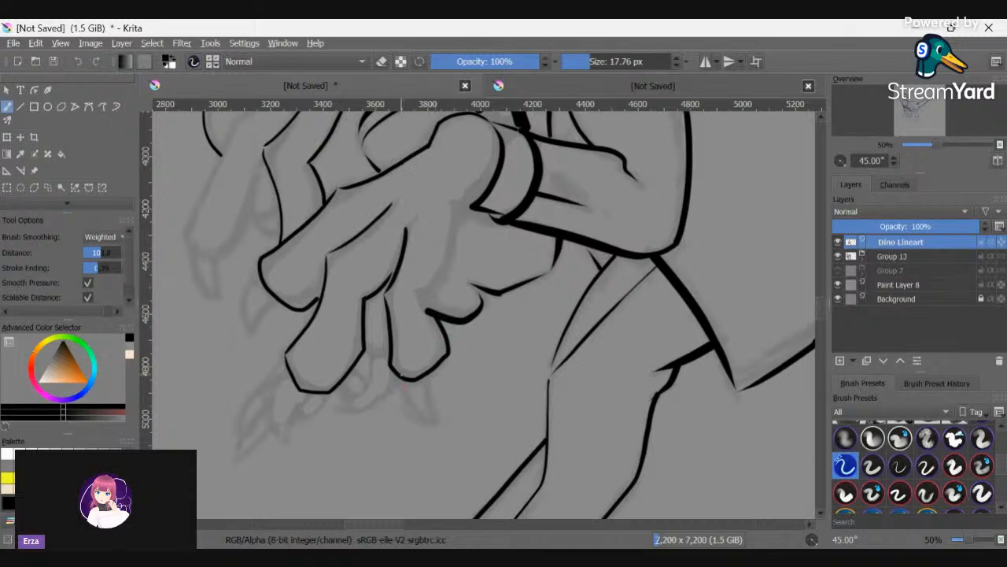
{"action": "mouse_move", "coordinate": [402, 382]}
{"action": "left_mouse_down"}
{"action": "mouse_move", "coordinate": [453, 425]}
{"action": "mouse_move", "coordinate": [424, 384]}
{"action": "left_mouse_up"}
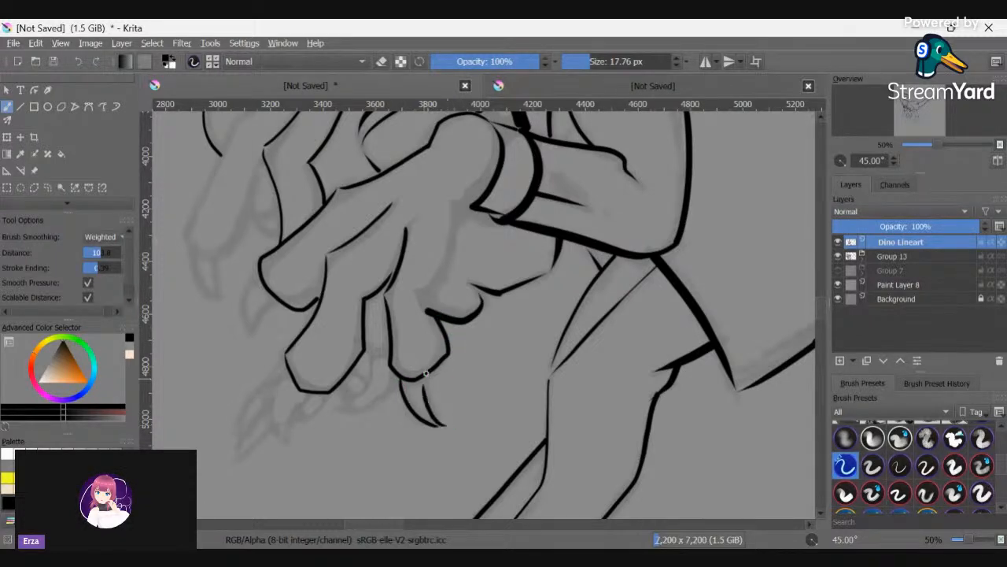
{"action": "key", "text": "ctrl+z"}
{"action": "key", "text": "ctrl+z"}
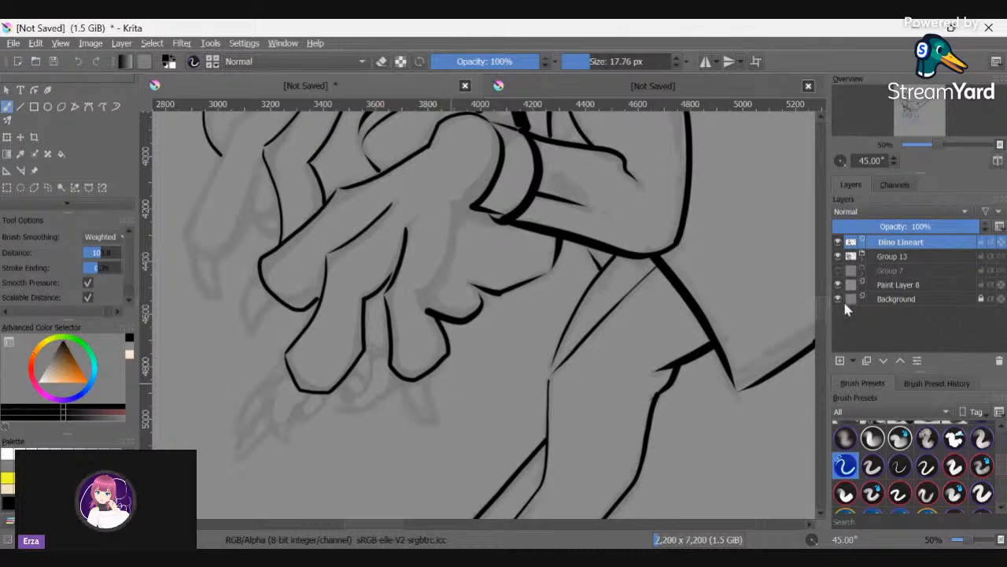
- Add two new paint layers above the Dino Lineart layer
{"action": "left_click", "coordinate": [839, 361]}
{"action": "key", "text": "ctrl+]"}
{"action": "key", "text": "ctrl+]"}
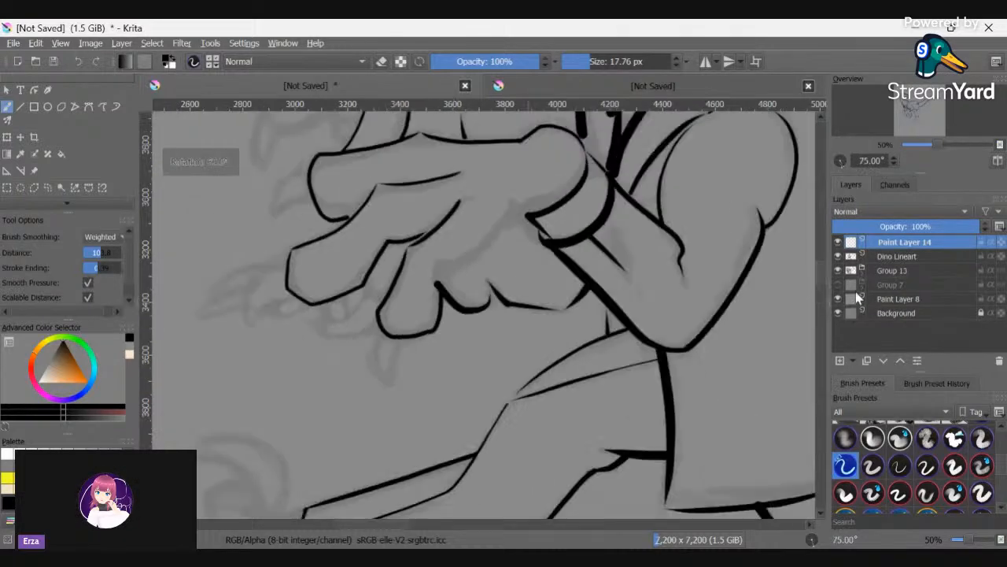
{"action": "key", "text": "ctrl+]"}
{"action": "key", "text": "ctrl+]"}
{"action": "key", "text": "ctrl+]"}
{"action": "key", "text": "ctrl+]"}
{"action": "key", "text": "ctrl+]"}
{"action": "key", "text": "ctrl+]"}
{"action": "key", "text": "ctrl+]"}
{"action": "key", "text": "ctrl+]"}
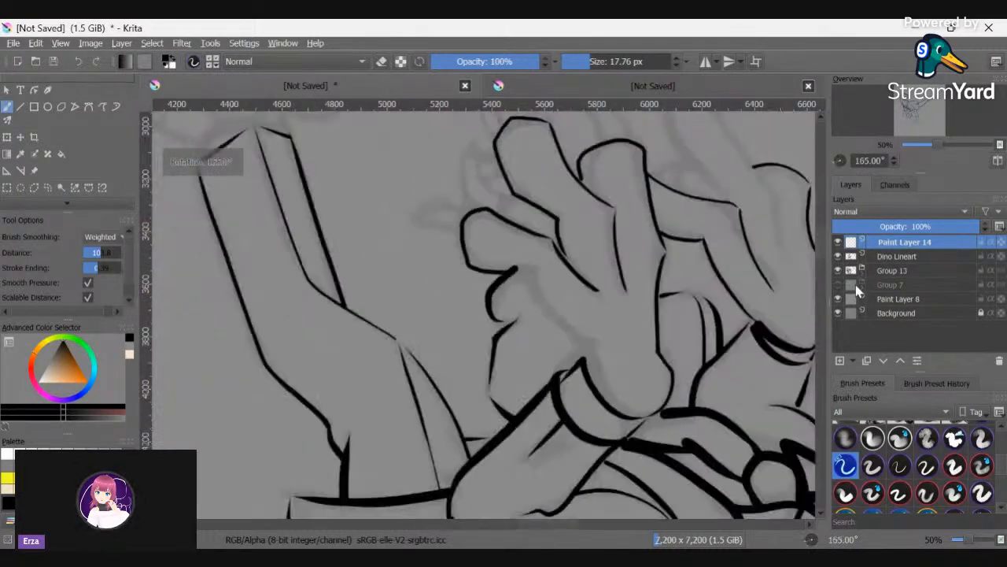
{"action": "key", "text": "ctrl+]"}
{"action": "key", "text": "ctrl+]"}
{"action": "mouse_move", "coordinate": [905, 242]}
{"action": "left_mouse_down"}
{"action": "mouse_move", "coordinate": [406, 450]}
{"action": "mouse_move", "coordinate": [504, 318]}
{"action": "mouse_move", "coordinate": [491, 275]}
{"action": "mouse_move", "coordinate": [641, 223]}
{"action": "mouse_move", "coordinate": [493, 303]}
{"action": "left_mouse_up"}
- Mirror the canvas view horizontally and rotate it to -165° so the near hand's fingertips point upward
{"action": "right_click", "coordinate": [493, 303]}
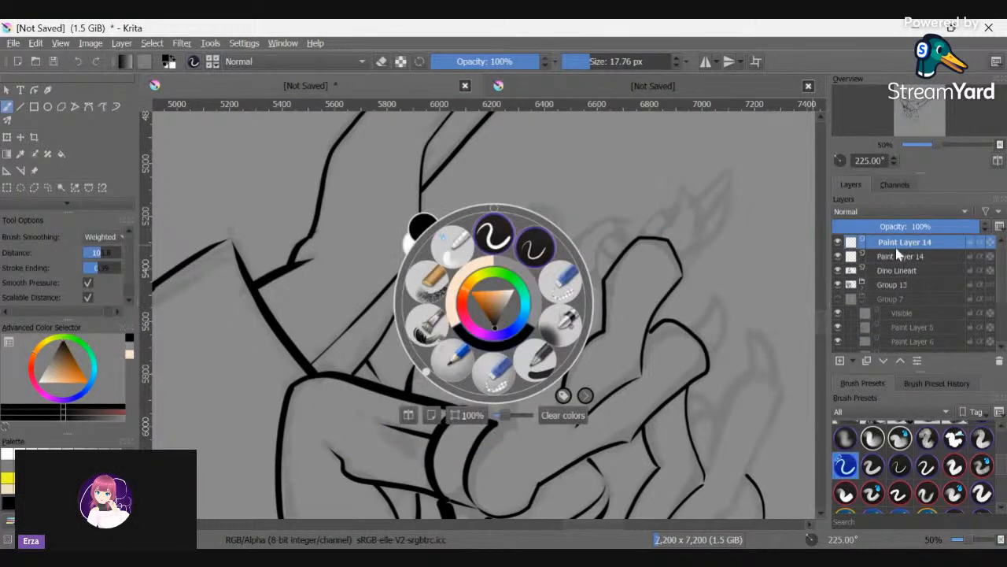
{"action": "right_click", "coordinate": [608, 222]}
{"action": "right_click", "coordinate": [609, 223]}
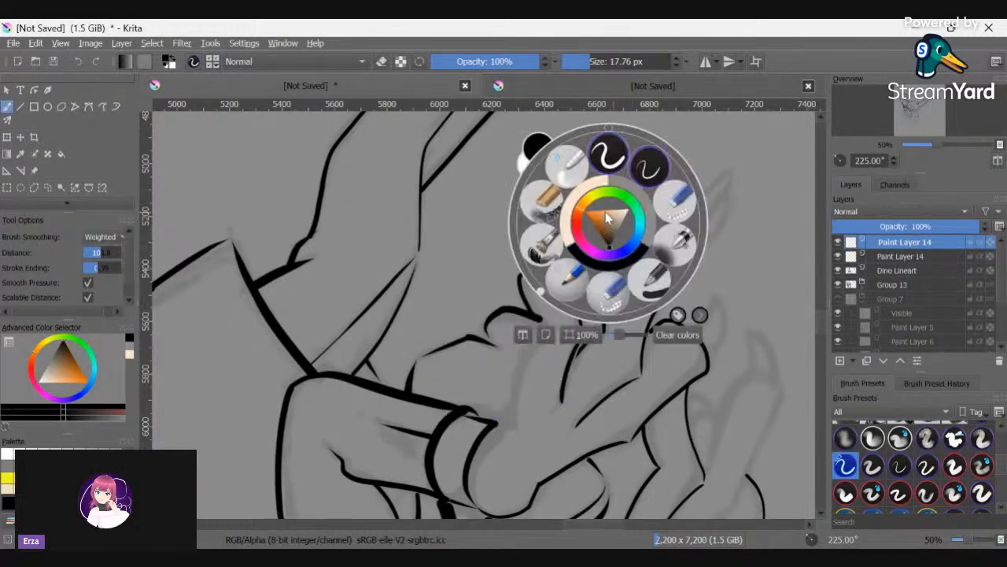
{"action": "left_click", "coordinate": [523, 334]}
{"action": "key", "text": "ctrl+]"}
{"action": "key", "text": "ctrl+]"}
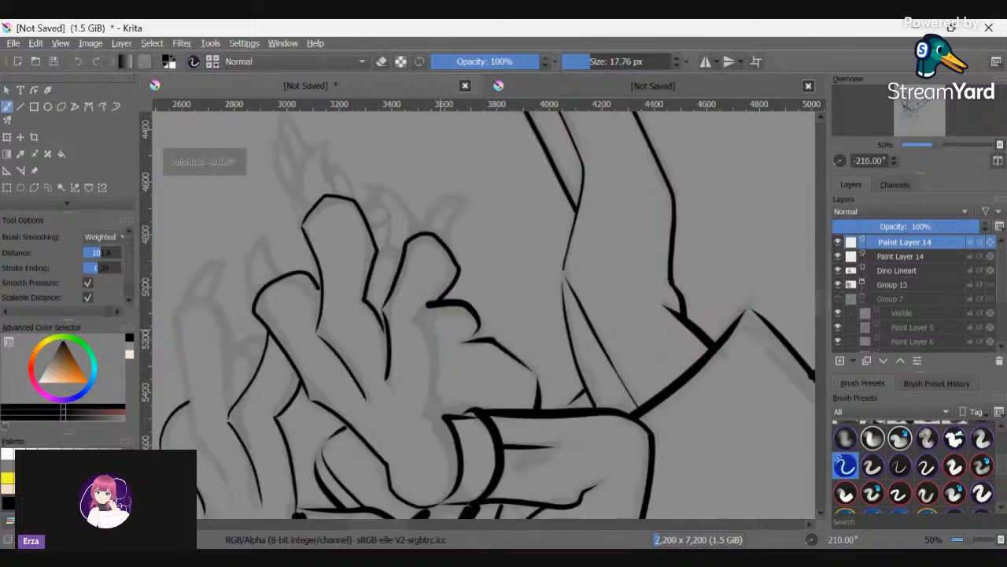
{"action": "key", "text": "ctrl+]"}
{"action": "key", "text": "ctrl+]"}
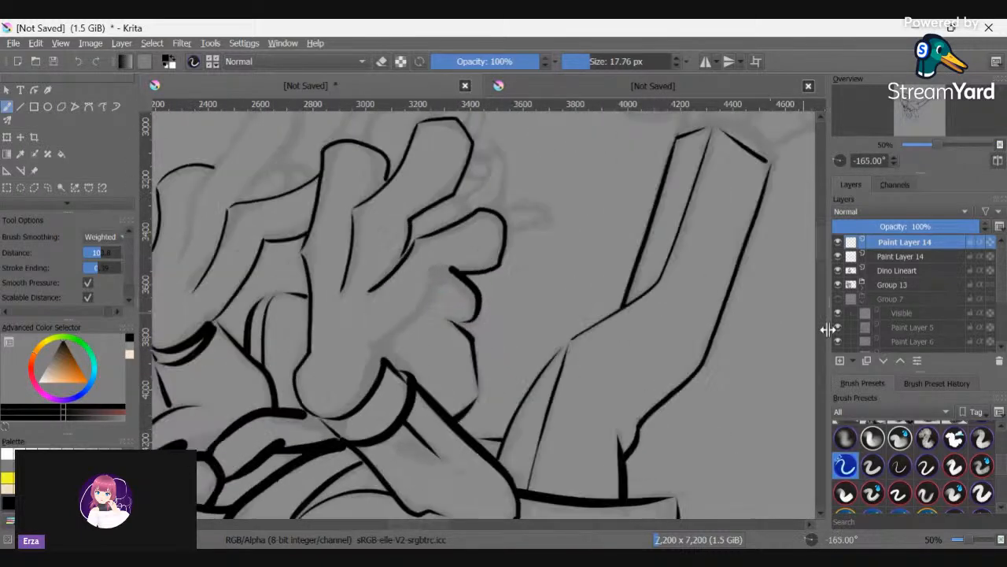
- Ink curved, pointed claws on the near hand's first and middle fingertips on the topmost new layer
{"action": "scroll", "coordinate": [822, 242], "scroll_direction": "up", "scroll_amount": 1}
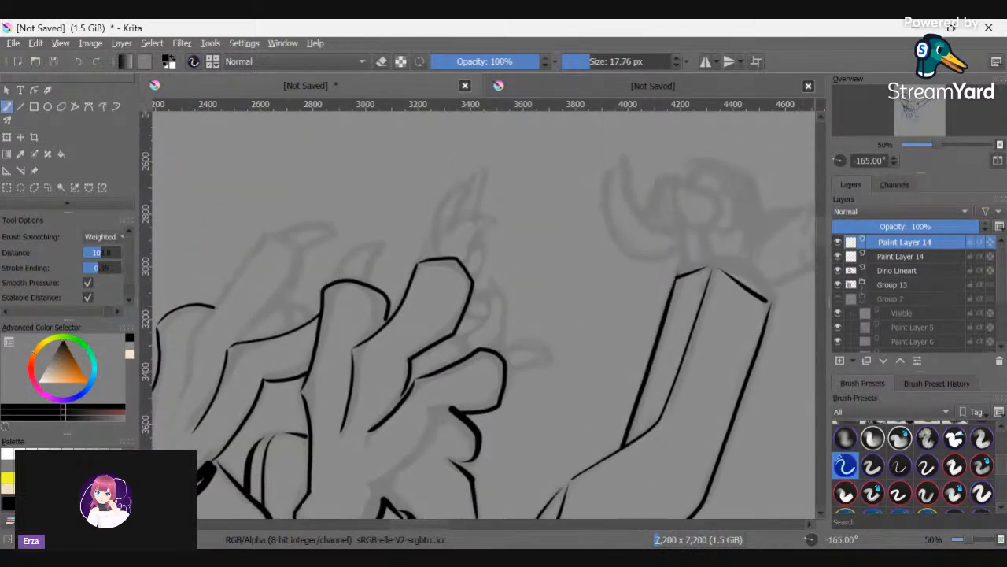
{"action": "mouse_move", "coordinate": [385, 243]}
{"action": "left_mouse_down"}
{"action": "mouse_move", "coordinate": [349, 256]}
{"action": "mouse_move", "coordinate": [332, 282]}
{"action": "left_mouse_up"}
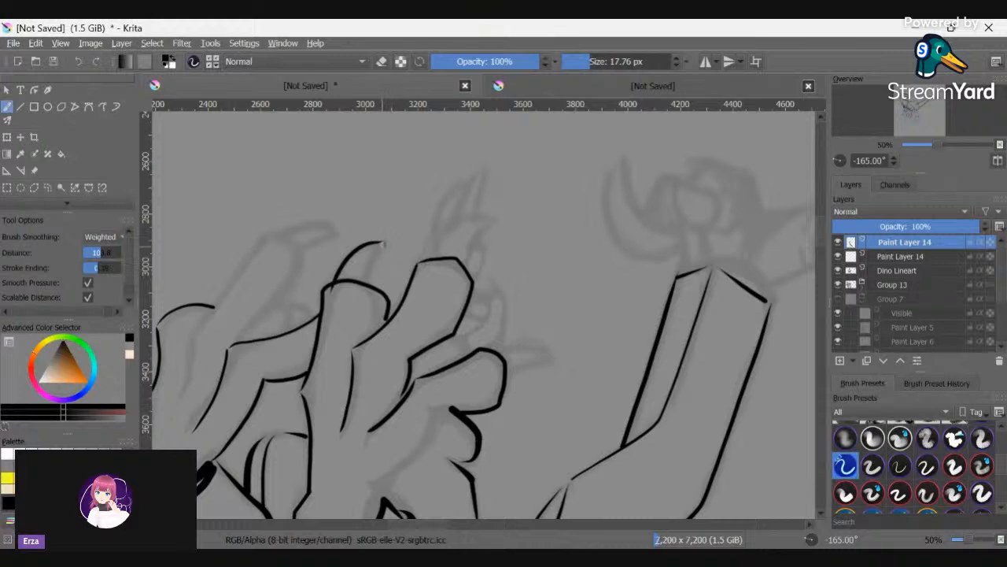
{"action": "left_click_drag", "start_coordinate": [385, 243], "coordinate": [362, 303]}
{"action": "left_click_drag", "start_coordinate": [491, 217], "coordinate": [426, 279]}
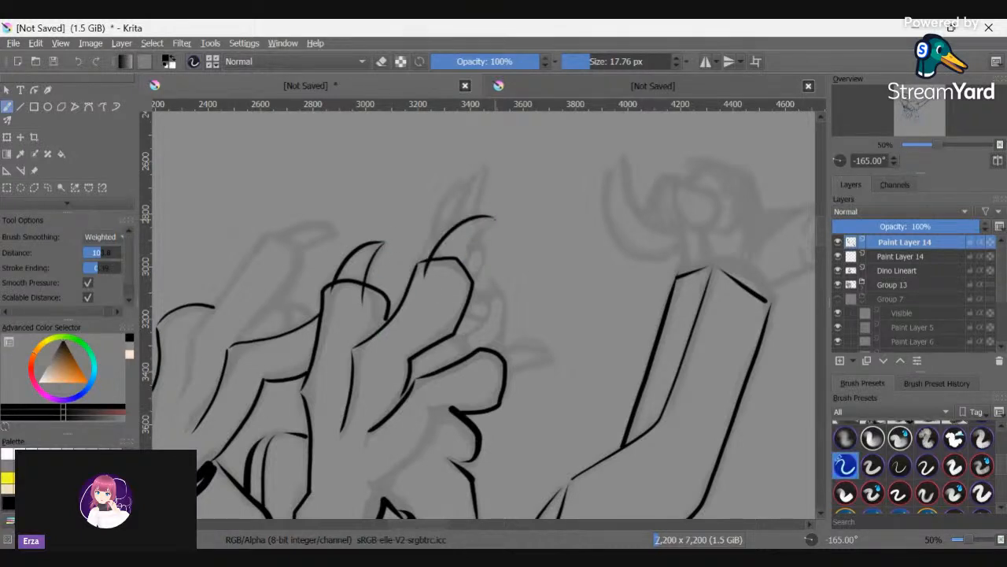
{"action": "left_click_drag", "start_coordinate": [493, 219], "coordinate": [456, 285]}
{"action": "key", "text": "4"}
{"action": "key", "text": "4"}
{"action": "key", "text": "4"}
{"action": "key", "text": "4"}
{"action": "key", "text": "4"}
{"action": "key", "text": "4"}
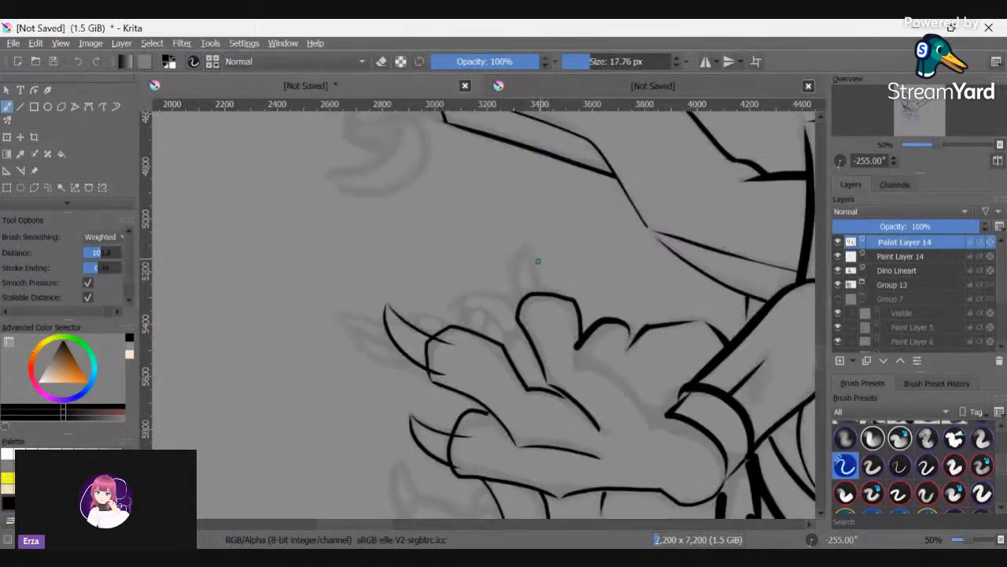
- Ink a curved, pointed claw on the near hand's third fingertip, redrawing its inner edge in a wider curve
{"action": "left_click_drag", "start_coordinate": [516, 311], "coordinate": [531, 243]}
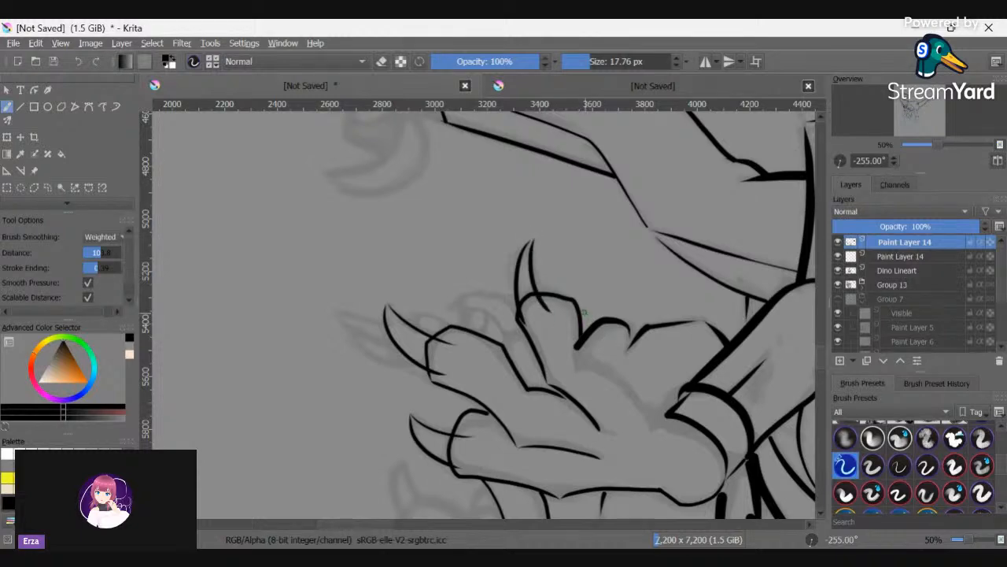
{"action": "key", "text": "ctrl+z"}
{"action": "left_click_drag", "start_coordinate": [532, 241], "coordinate": [582, 325]}
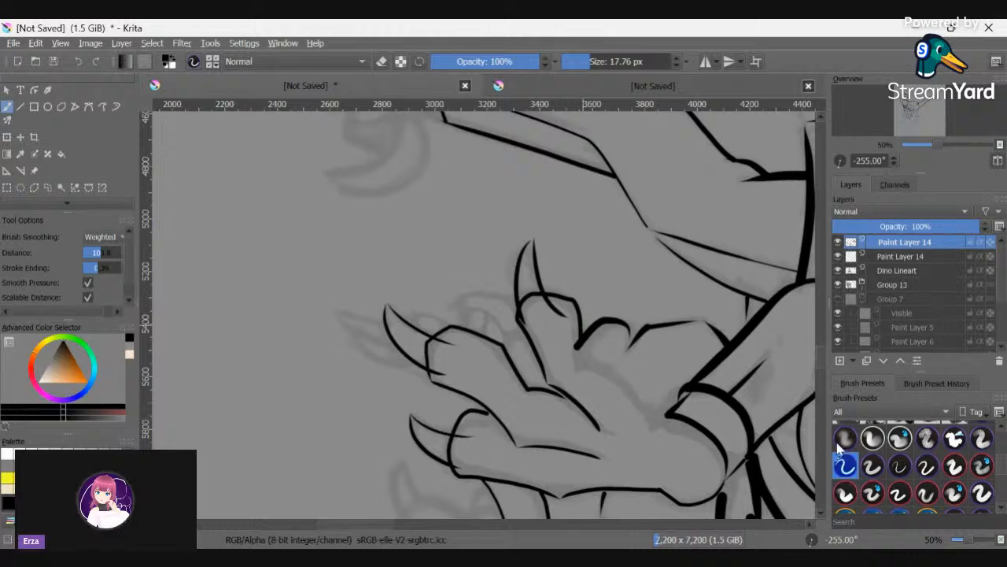
- Erase the claw lines that overlap the inside of the near hand's three fingertips, then return to painting
{"action": "key", "text": "e"}
{"action": "mouse_move", "coordinate": [567, 326]}
{"action": "left_mouse_down"}
{"action": "mouse_move", "coordinate": [540, 304]}
{"action": "mouse_move", "coordinate": [532, 326]}
{"action": "left_mouse_up"}
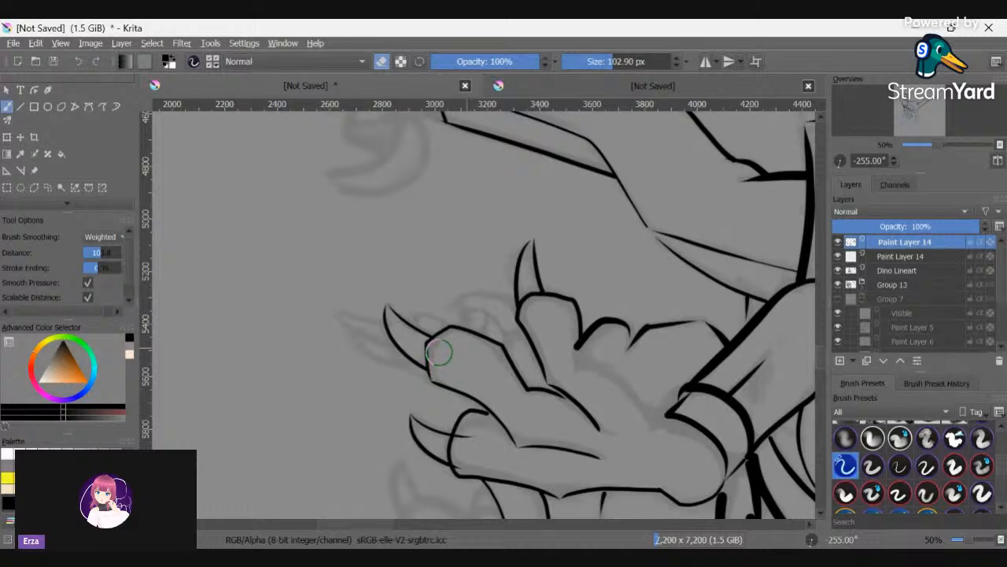
{"action": "mouse_move", "coordinate": [474, 438]}
{"action": "left_mouse_down"}
{"action": "mouse_move", "coordinate": [463, 445]}
{"action": "mouse_move", "coordinate": [466, 467]}
{"action": "left_mouse_up"}
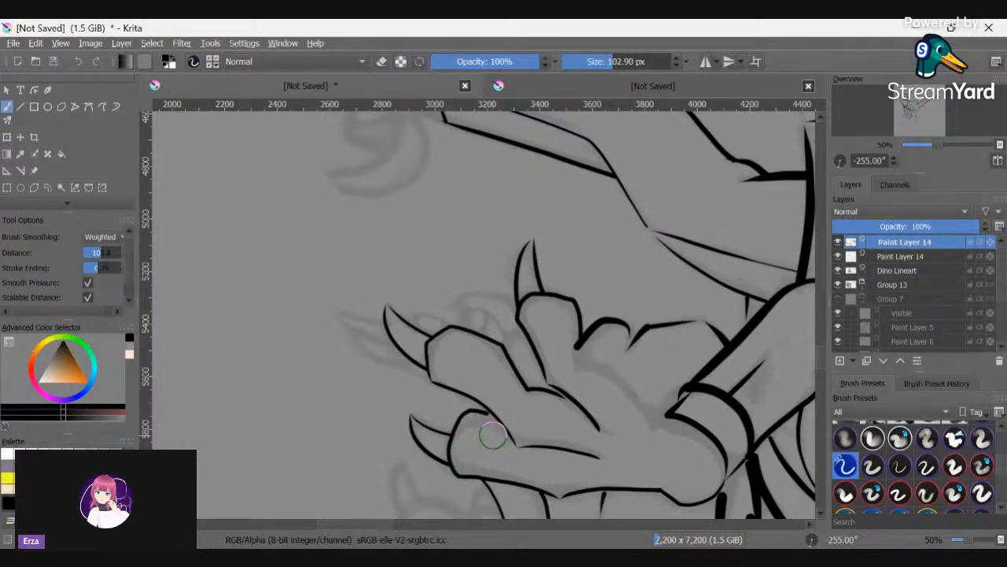
{"action": "key", "text": "e"}
- Rotate the canvas view to -15° and zoom to 141% on the gap between the near hand's clawed fingers
{"action": "key", "text": "4"}
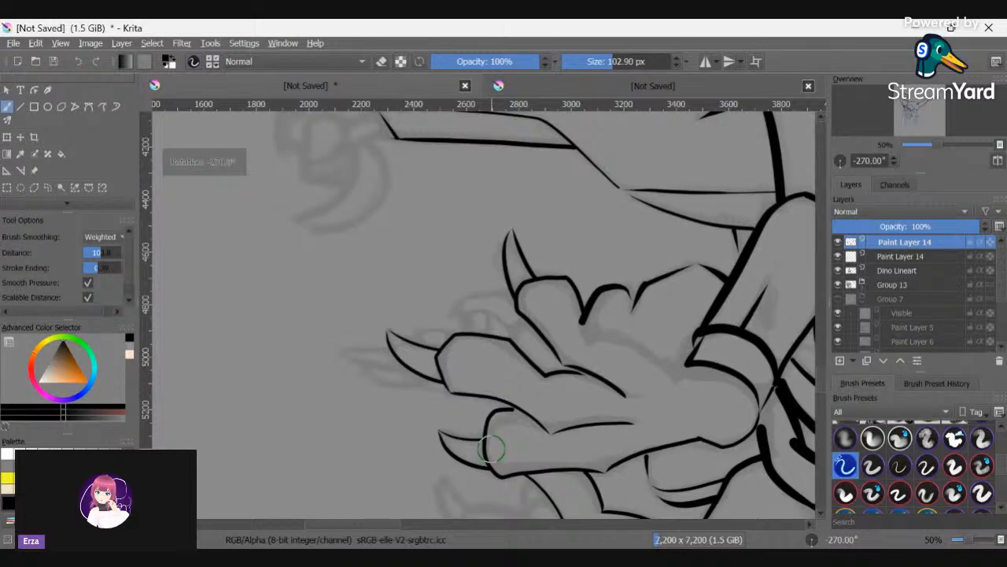
{"action": "key", "text": "5"}
{"action": "key", "text": "4"}
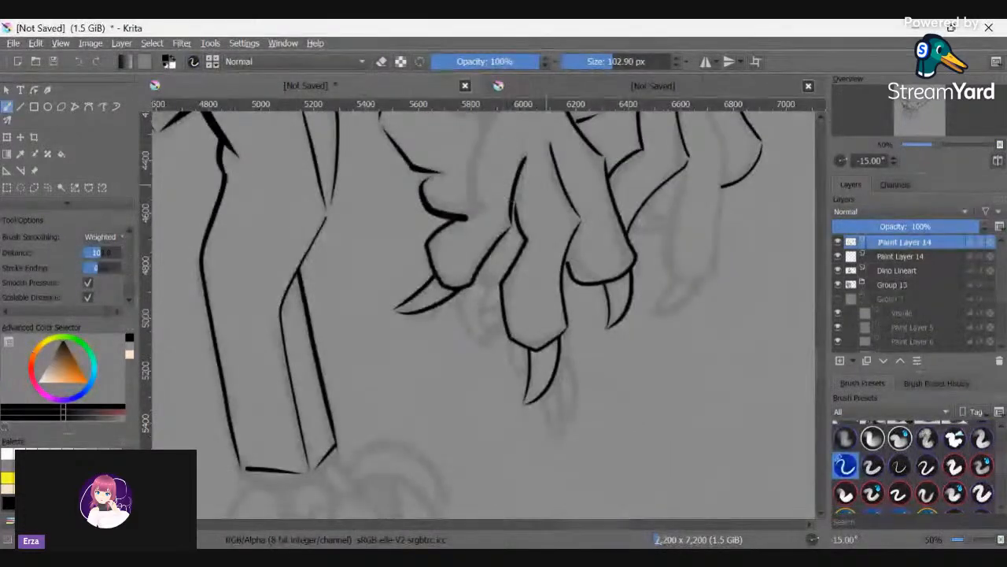
{"action": "scroll", "coordinate": [580, 236], "scroll_direction": "up", "scroll_amount": 1}
{"action": "scroll", "coordinate": [580, 236], "scroll_direction": "up", "scroll_amount": 3}
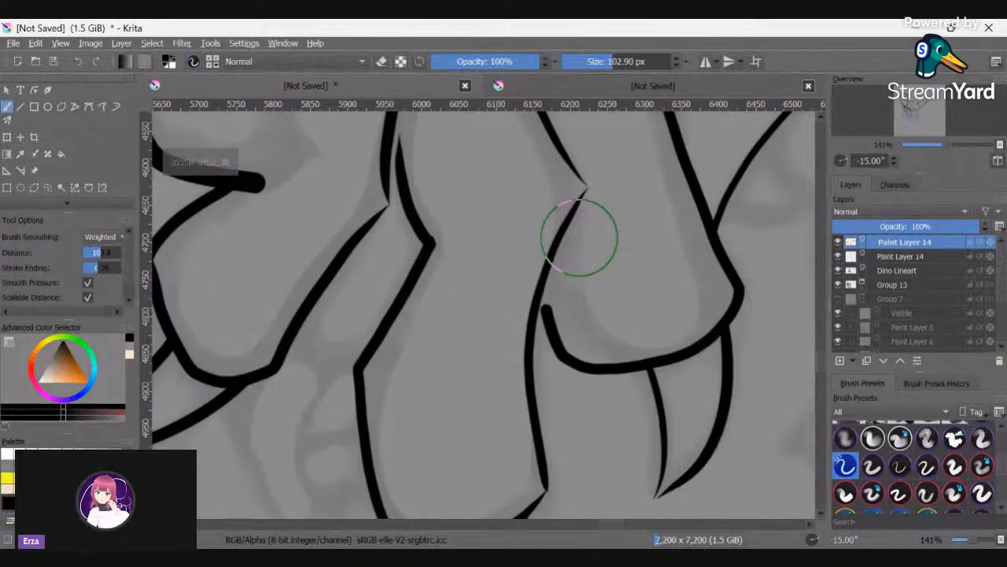
{"action": "mouse_move", "coordinate": [548, 267]}
{"action": "left_mouse_down"}
{"action": "mouse_move", "coordinate": [550, 326]}
{"action": "mouse_move", "coordinate": [558, 177]}
{"action": "mouse_move", "coordinate": [555, 250]}
{"action": "left_mouse_up"}
{"action": "key", "text": "ctrl+z"}
{"action": "key", "text": "ctrl+z"}
{"action": "key", "text": "ctrl+z"}
{"action": "key", "text": "ctrl+z"}
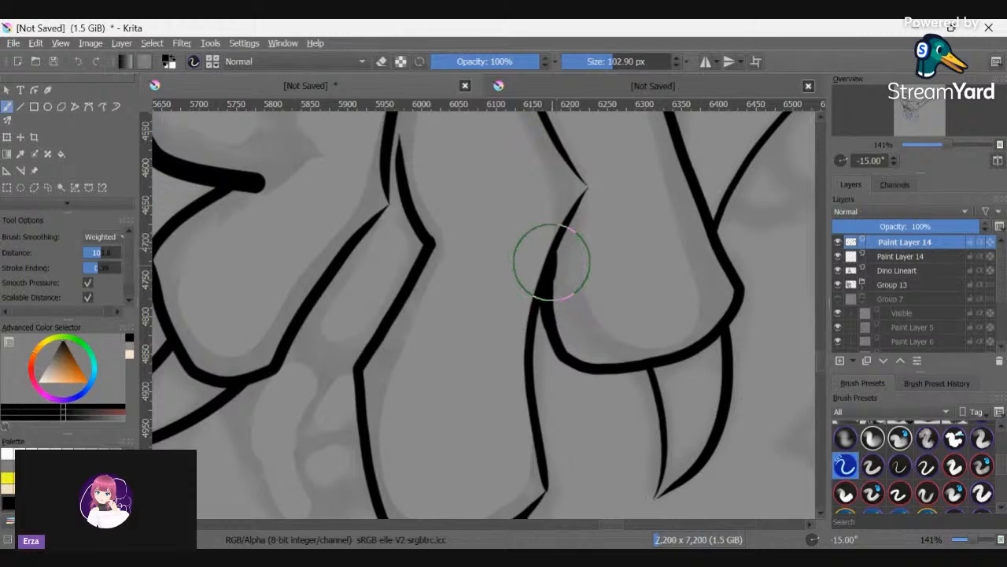
- Reduce the brush to 45.69 px and join and thicken the outlines where the near hand's fingers meet
{"action": "left_click_drag", "start_coordinate": [596, 57], "coordinate": [584, 59]}
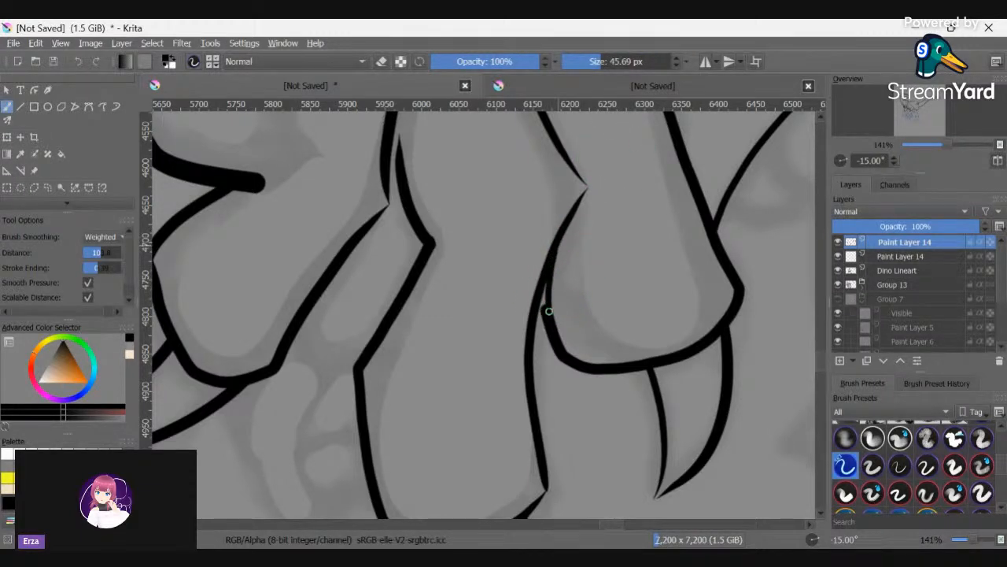
{"action": "left_click_drag", "start_coordinate": [557, 310], "coordinate": [546, 302]}
{"action": "left_click_drag", "start_coordinate": [548, 328], "coordinate": [558, 346]}
{"action": "scroll", "coordinate": [823, 361], "scroll_direction": "down", "scroll_amount": 6}
{"action": "scroll", "coordinate": [822, 362], "scroll_direction": "up", "scroll_amount": 8}
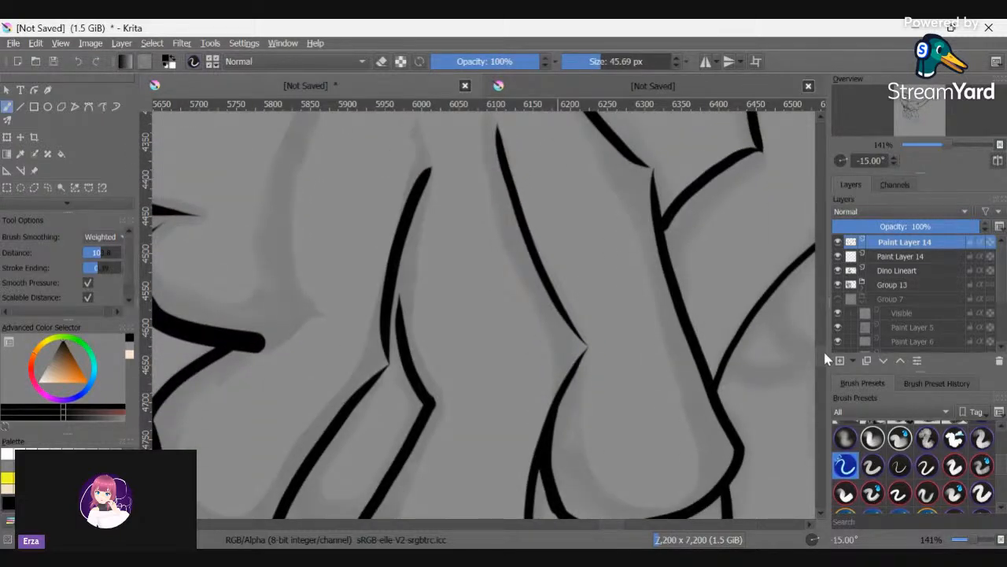
{"action": "scroll", "coordinate": [825, 359], "scroll_direction": "down", "scroll_amount": 1}
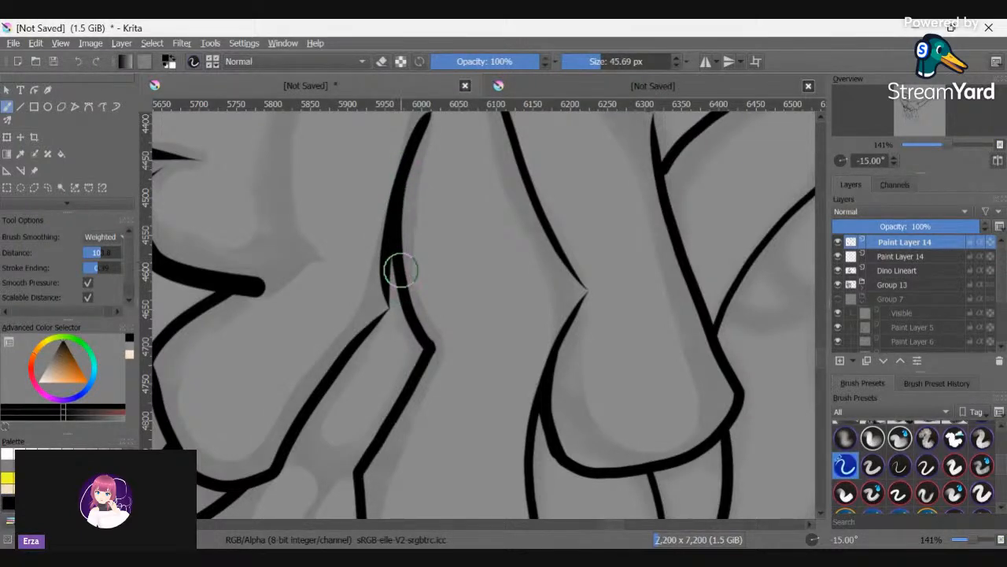
- Ink the near palm's inner edge from below the wristband down to the thick curve beside the outer clawed finger
{"action": "scroll", "coordinate": [403, 268], "scroll_direction": "down", "scroll_amount": 2}
{"action": "scroll", "coordinate": [403, 268], "scroll_direction": "down", "scroll_amount": 2}
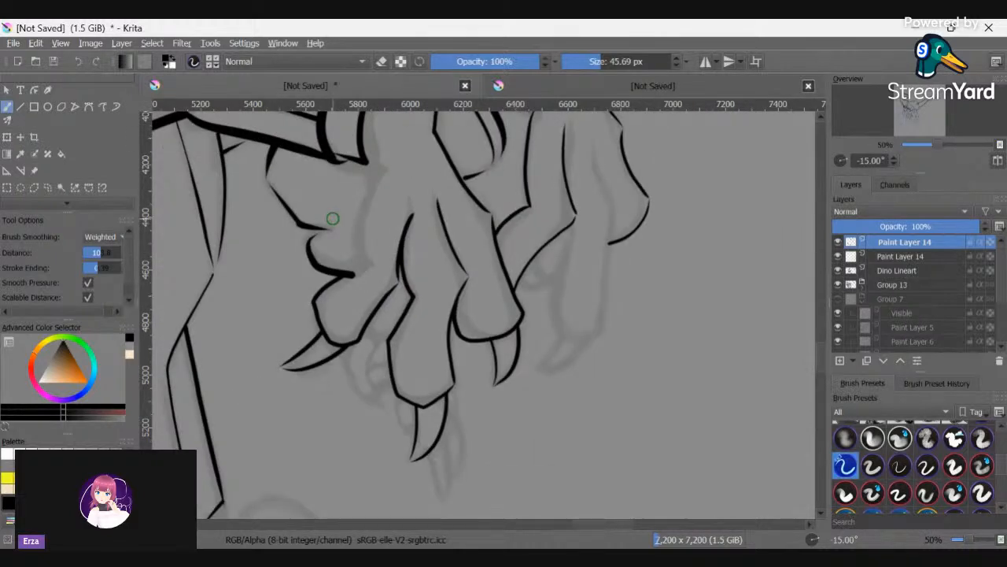
{"action": "scroll", "coordinate": [333, 218], "scroll_direction": "up", "scroll_amount": 1}
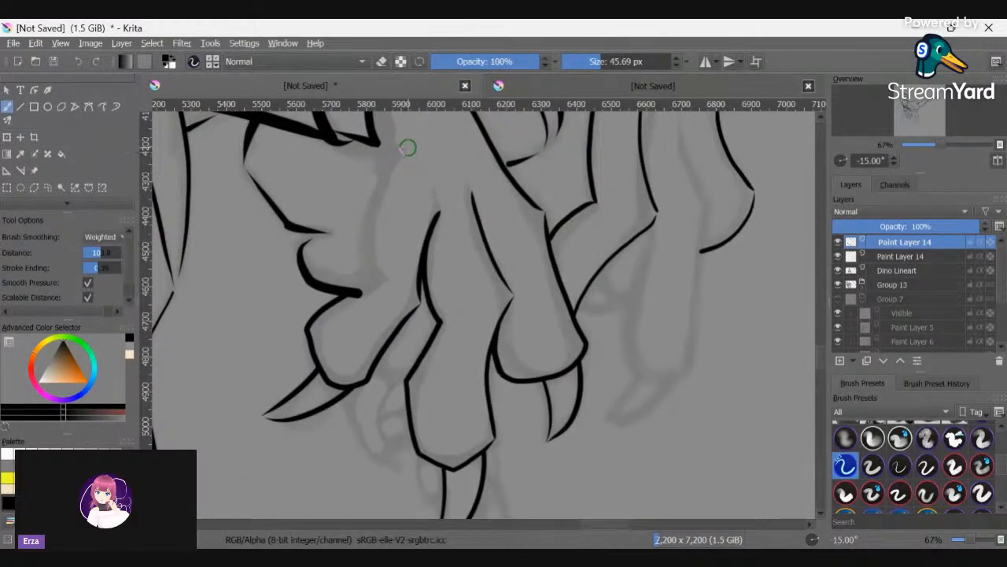
{"action": "mouse_move", "coordinate": [391, 161]}
{"action": "left_mouse_down"}
{"action": "mouse_move", "coordinate": [372, 193]}
{"action": "mouse_move", "coordinate": [369, 253]}
{"action": "mouse_move", "coordinate": [392, 291]}
{"action": "left_mouse_up"}
{"action": "mouse_move", "coordinate": [371, 205]}
{"action": "left_mouse_down"}
{"action": "mouse_move", "coordinate": [363, 252]}
{"action": "mouse_move", "coordinate": [376, 275]}
{"action": "left_mouse_up"}
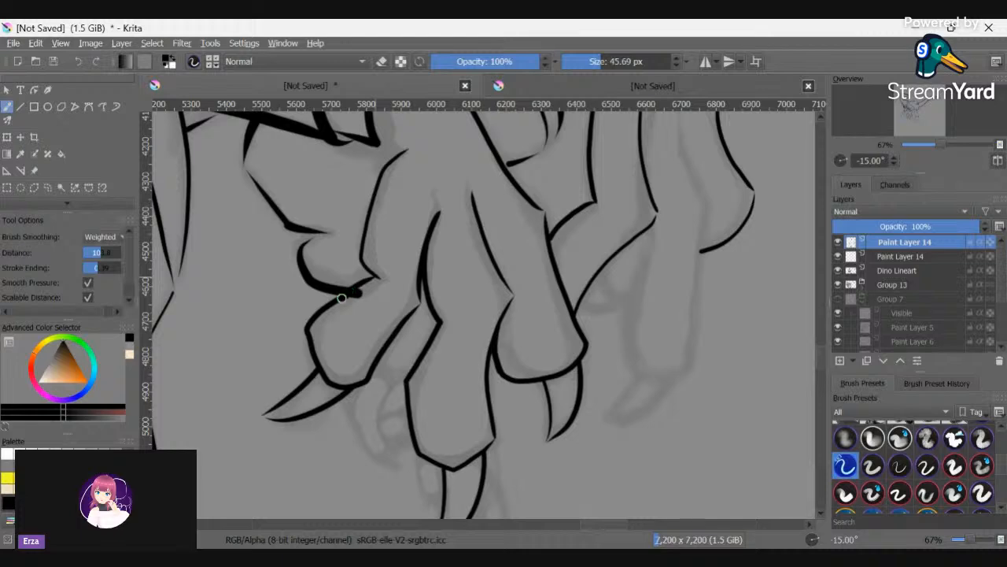
- Erase the thick curve's overhanging end beside the clawed finger on the Dino Lineart layer
{"action": "key", "text": "e"}
{"action": "left_click", "coordinate": [904, 256]}
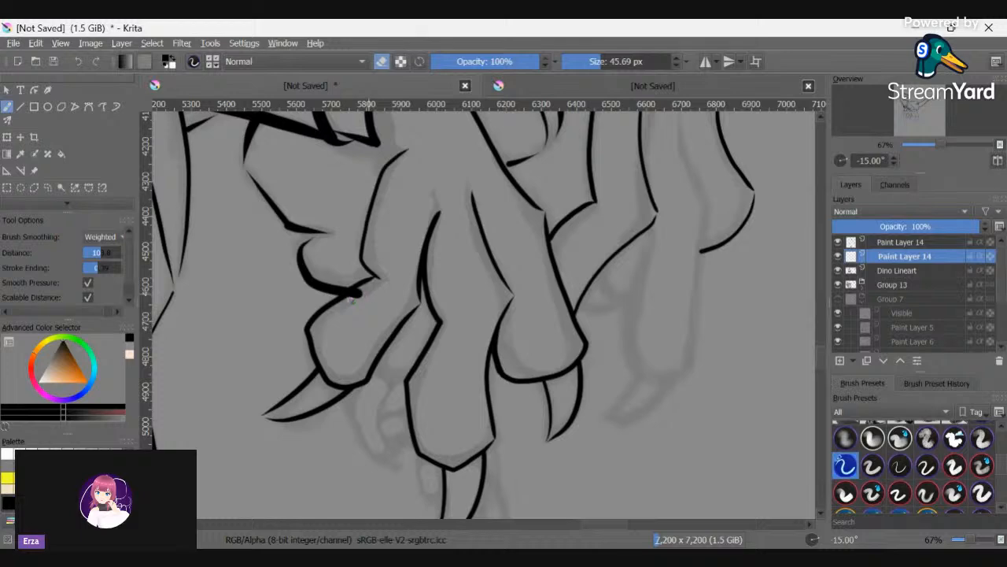
{"action": "left_click", "coordinate": [900, 270]}
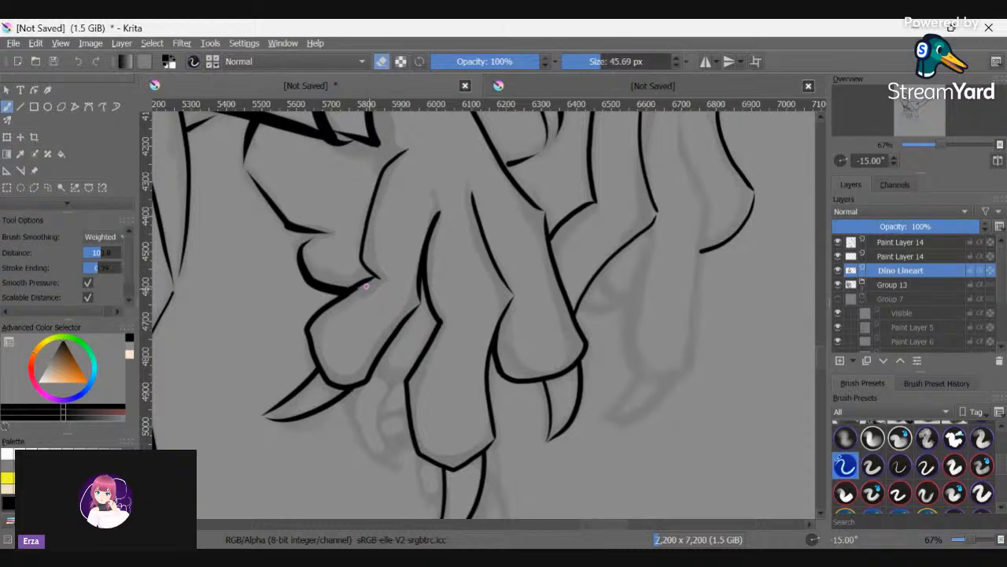
- Merge the lower Paint Layer 14 into Dino Lineart and make the claw layer active again
{"action": "left_click", "coordinate": [942, 256]}
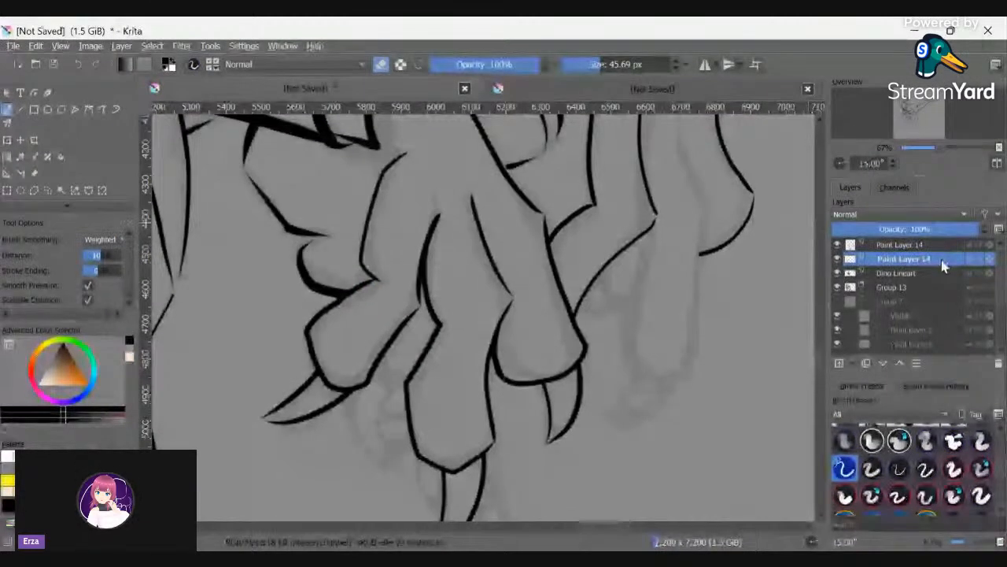
{"action": "key", "text": "ctrl+e"}
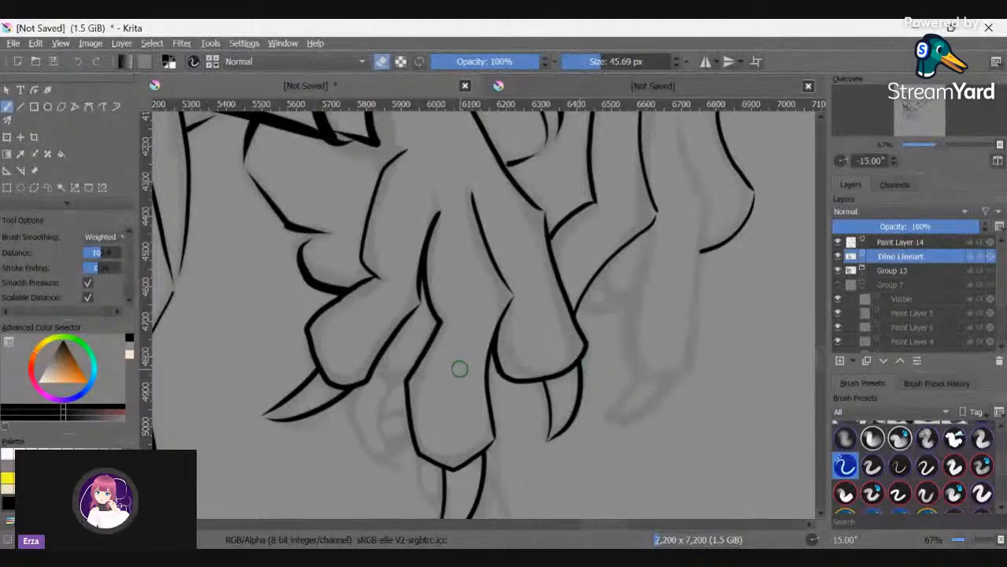
{"action": "left_click", "coordinate": [928, 243]}
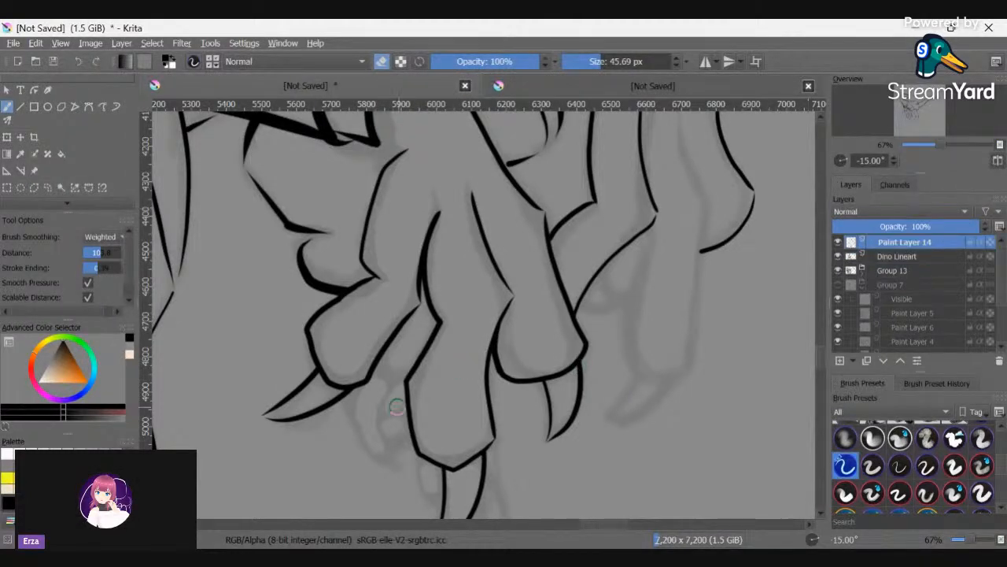
- Thicken the outer finger's upper outline where it meets the palm's edge and the dark curve
{"action": "scroll", "coordinate": [397, 406], "scroll_direction": "up", "scroll_amount": 2}
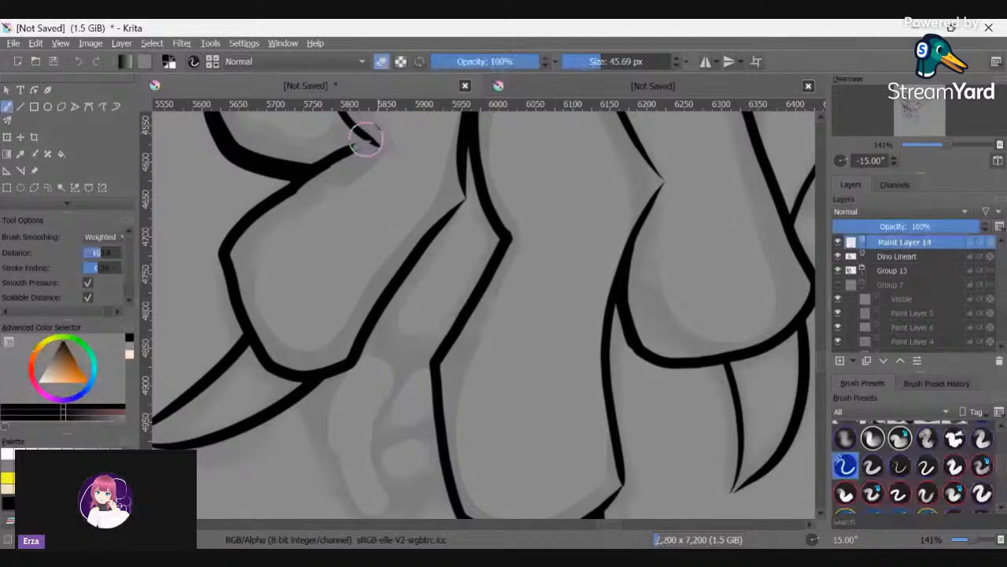
{"action": "key", "text": "e"}
{"action": "left_click_drag", "start_coordinate": [369, 140], "coordinate": [301, 183]}
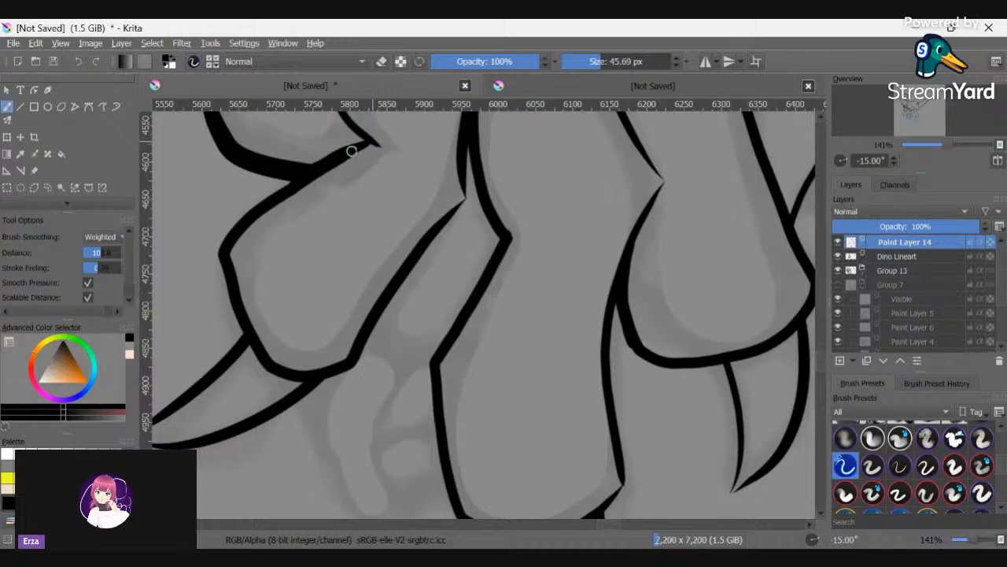
{"action": "left_click_drag", "start_coordinate": [368, 142], "coordinate": [350, 148]}
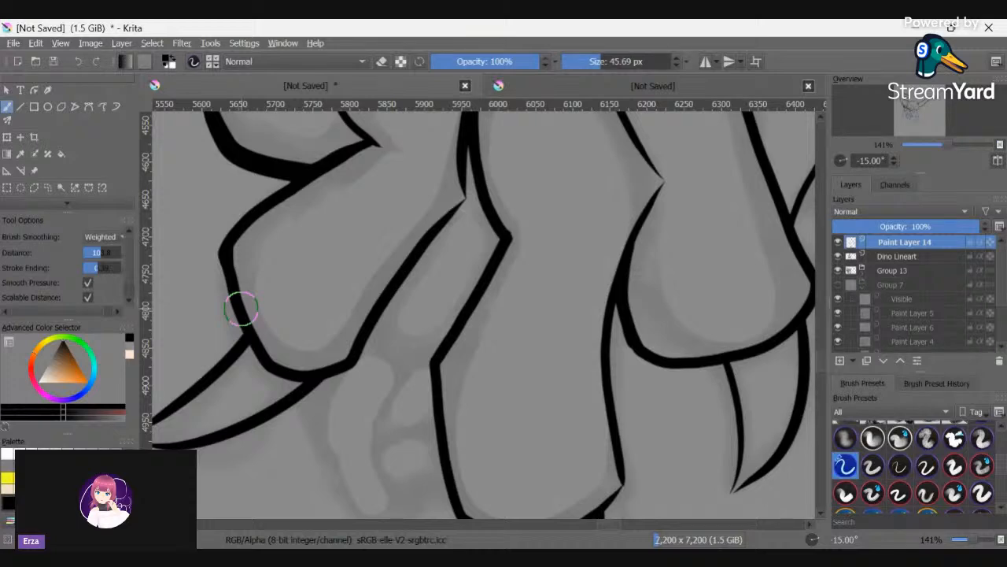
- Thicken the near wristband's hand-side edge and extend its lower corner to join the palm line
{"action": "scroll", "coordinate": [241, 310], "scroll_direction": "down", "scroll_amount": 6}
{"action": "scroll", "coordinate": [241, 310], "scroll_direction": "up", "scroll_amount": 3}
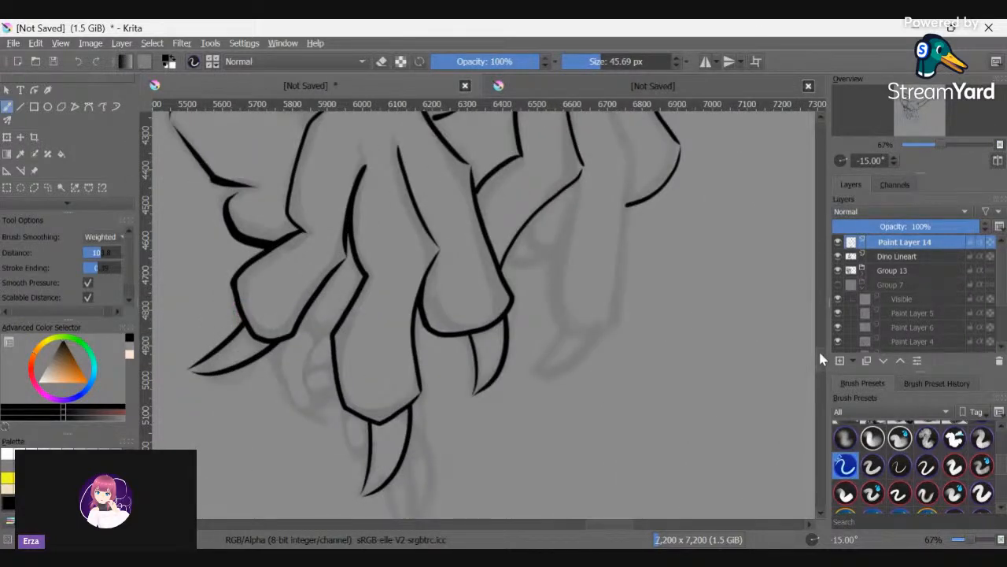
{"action": "scroll", "coordinate": [820, 346], "scroll_direction": "up", "scroll_amount": 5}
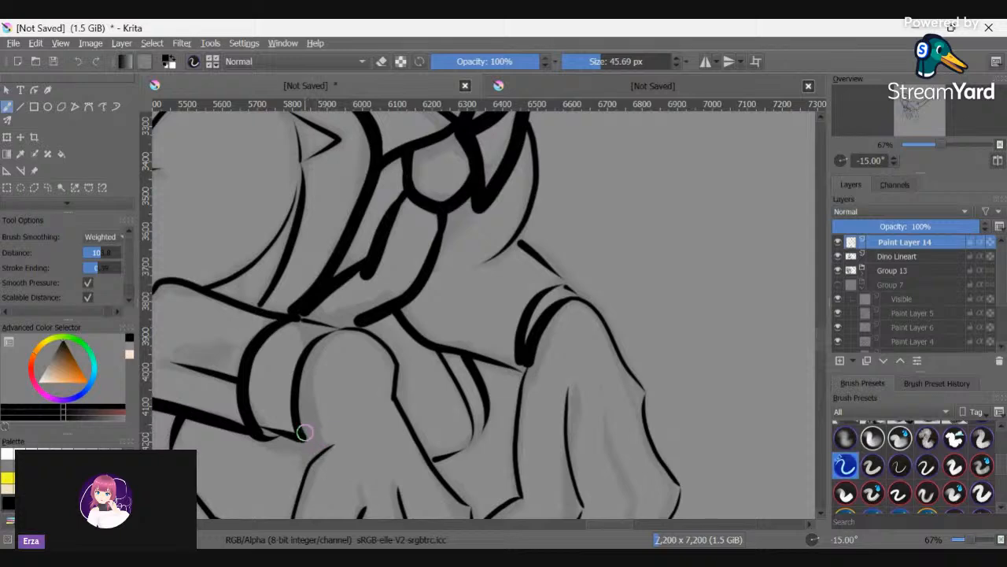
{"action": "left_click_drag", "start_coordinate": [298, 420], "coordinate": [317, 447]}
{"action": "left_click_drag", "start_coordinate": [314, 450], "coordinate": [296, 399]}
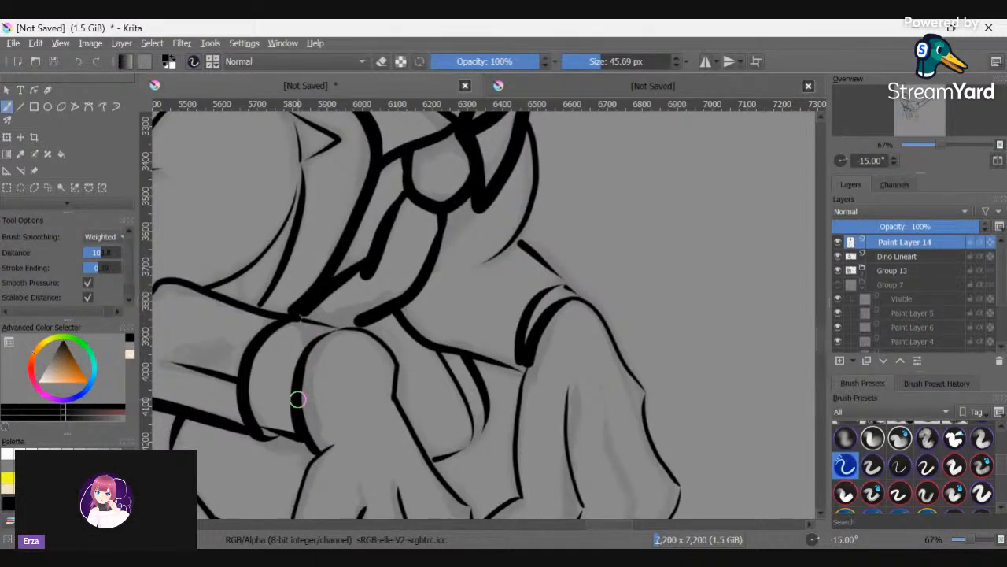
- Rotate the view to 60°, strengthen the near wristband's outer edges, and connect them to the adjoining thick strap lines
{"action": "left_click_drag", "start_coordinate": [298, 399], "coordinate": [338, 152]}
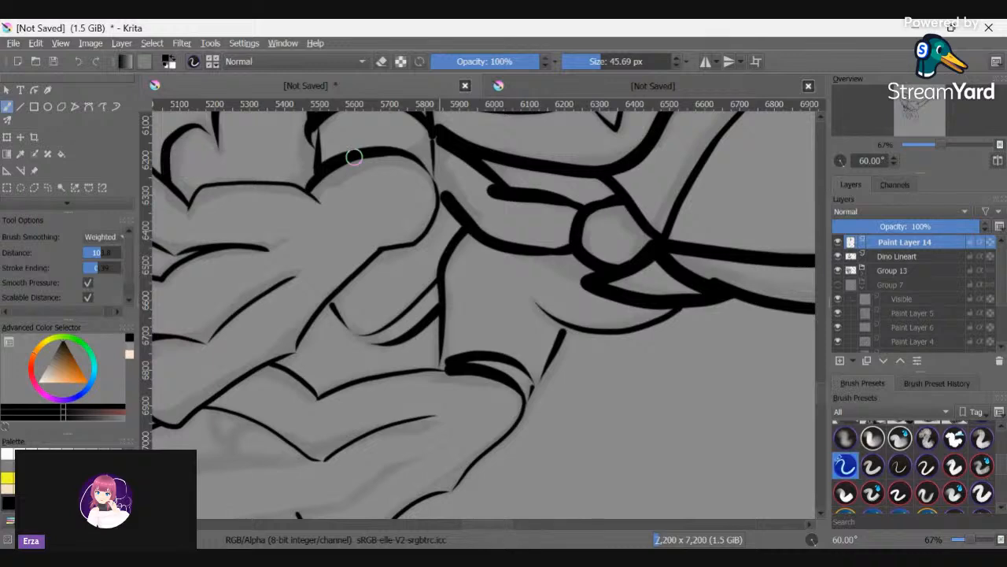
{"action": "scroll", "coordinate": [819, 388], "scroll_direction": "up", "scroll_amount": 5}
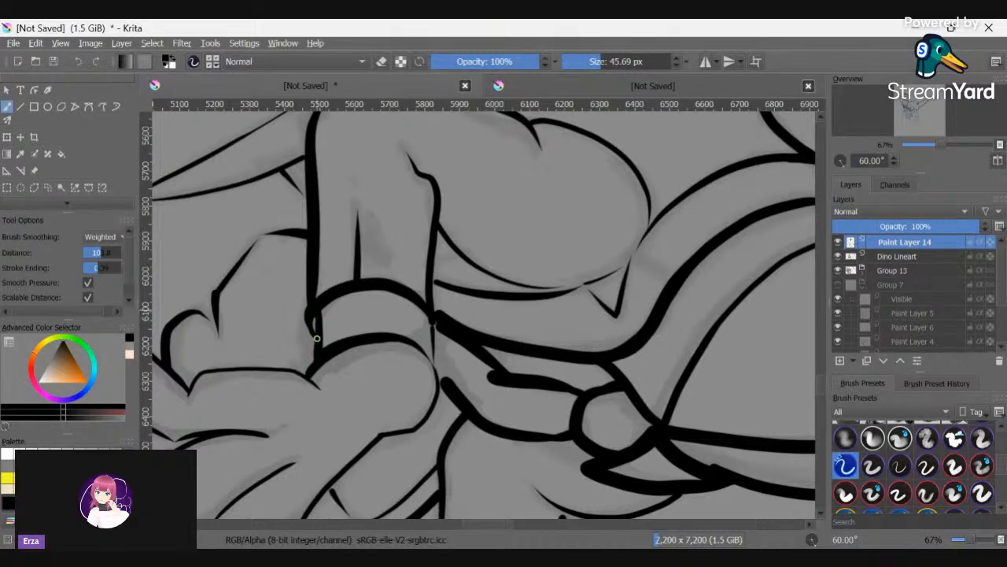
{"action": "left_click_drag", "start_coordinate": [310, 313], "coordinate": [321, 292]}
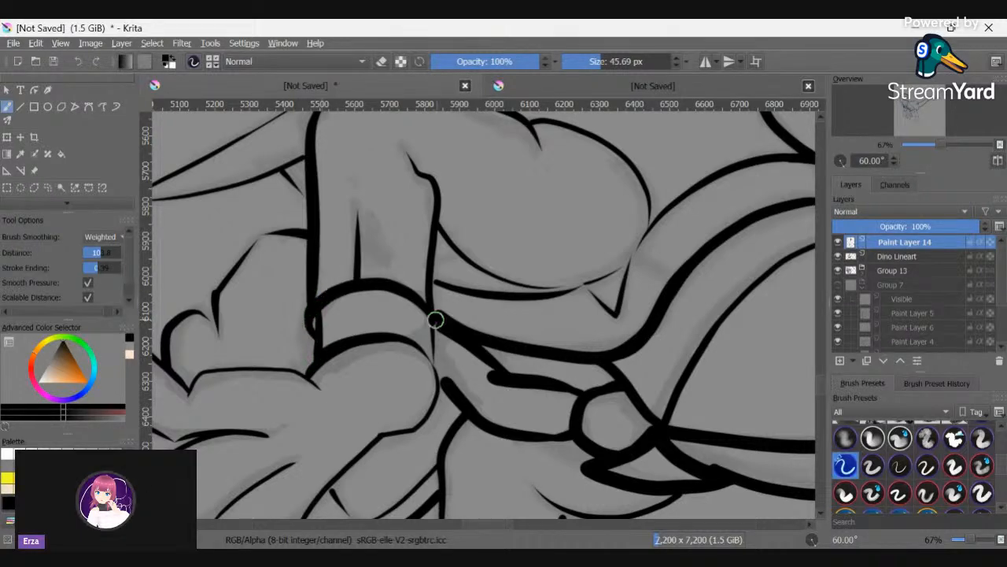
{"action": "left_click_drag", "start_coordinate": [432, 327], "coordinate": [432, 362]}
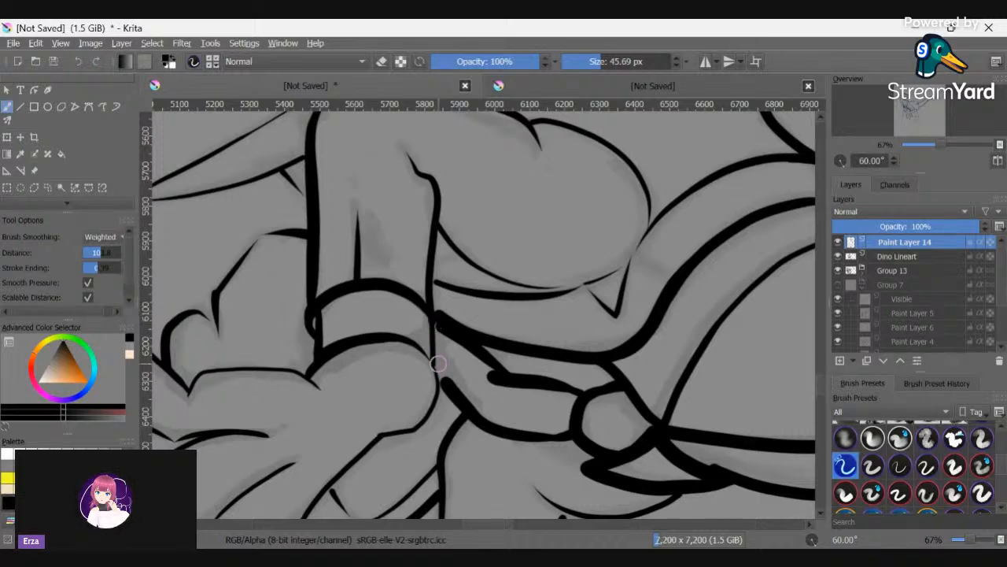
{"action": "left_click_drag", "start_coordinate": [421, 346], "coordinate": [436, 386]}
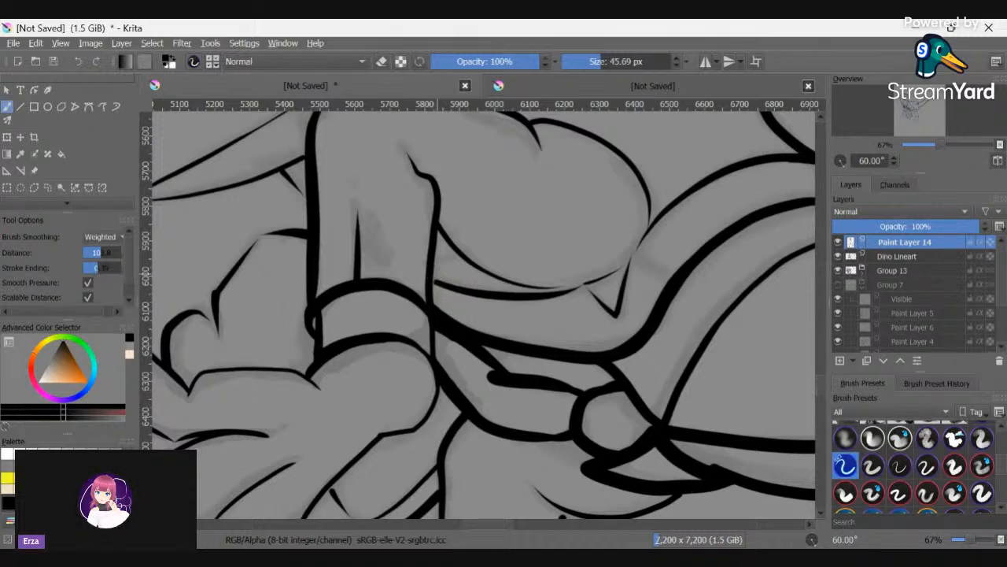
- Join the far wristband's ends to the adjoining forearm and hand outlines, and extend the forearm's short outer line
{"action": "key", "text": "6"}
{"action": "key", "text": "6"}
{"action": "key", "text": "6"}
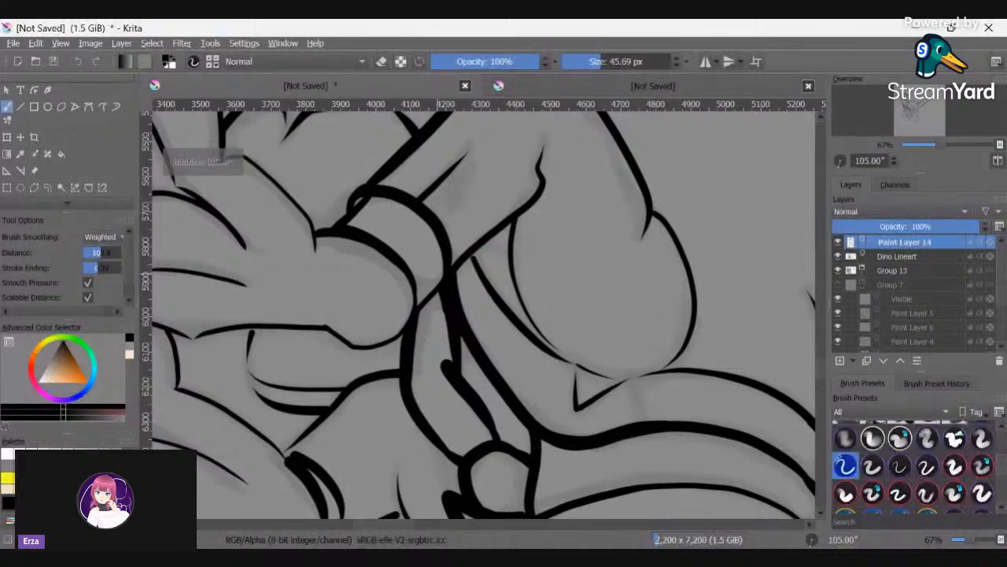
{"action": "key", "text": "6"}
{"action": "key", "text": "6"}
{"action": "key", "text": "6"}
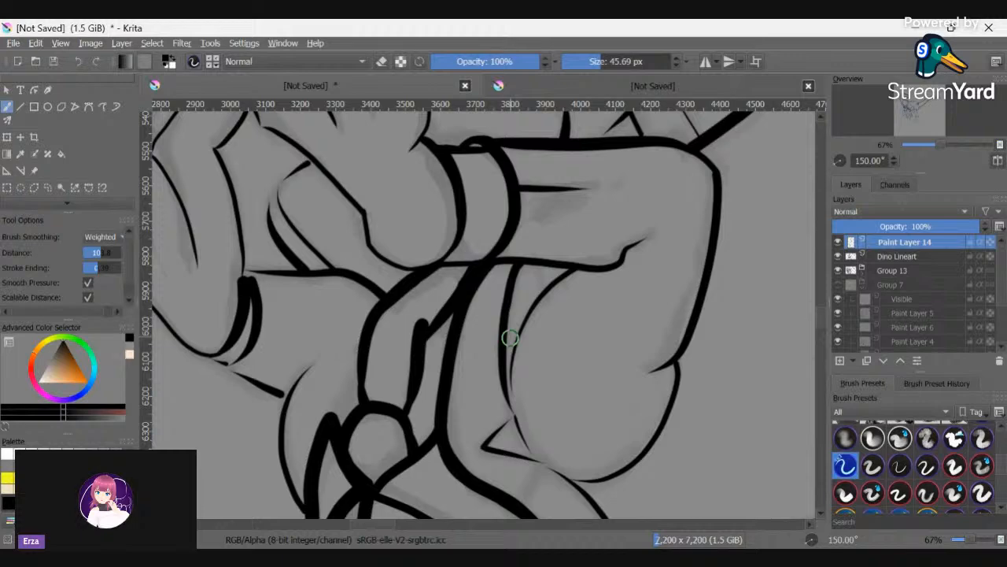
{"action": "key", "text": "6"}
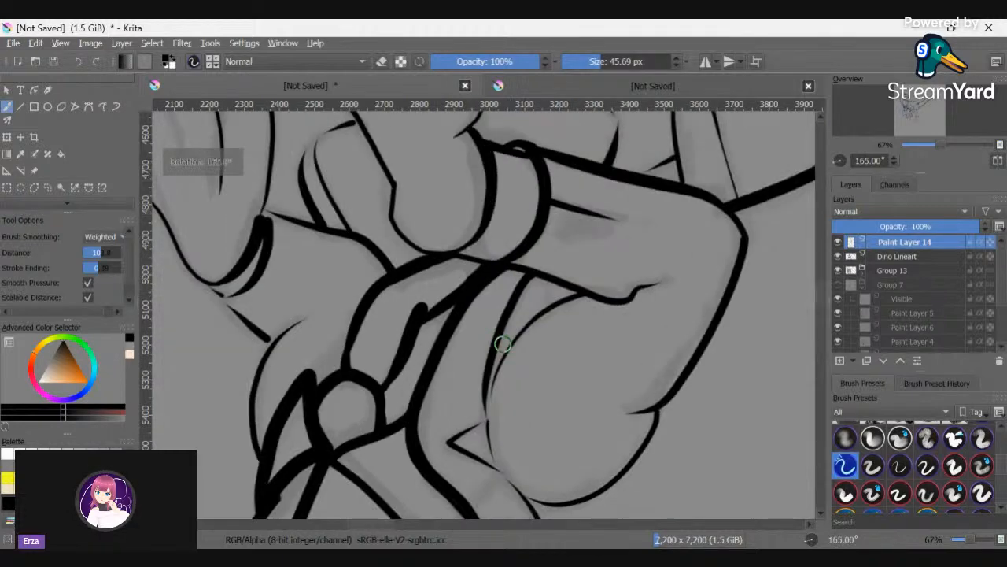
{"action": "key", "text": "6"}
{"action": "key", "text": "6"}
{"action": "key", "text": "6"}
{"action": "key", "text": "6"}
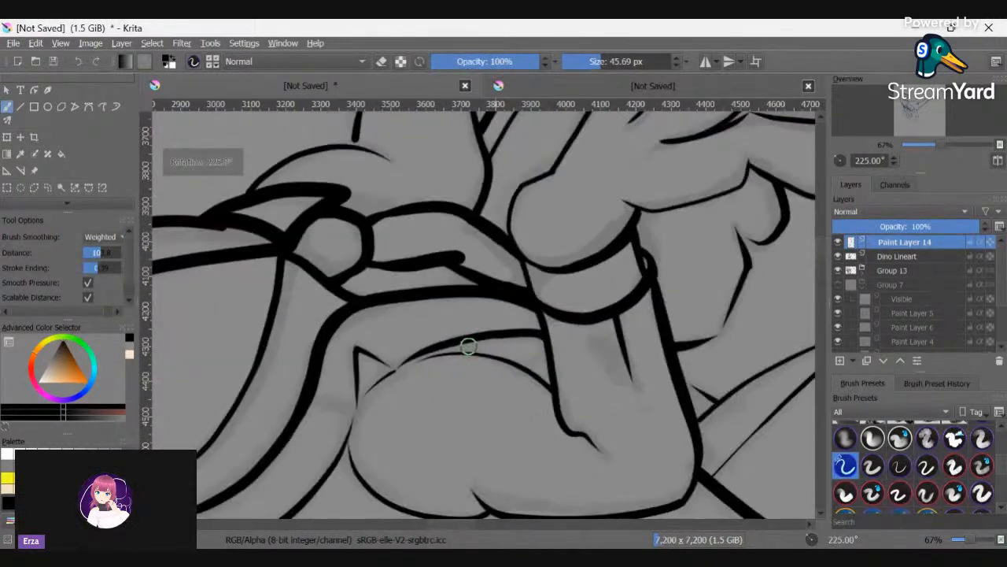
{"action": "scroll", "coordinate": [822, 245], "scroll_direction": "up", "scroll_amount": 8}
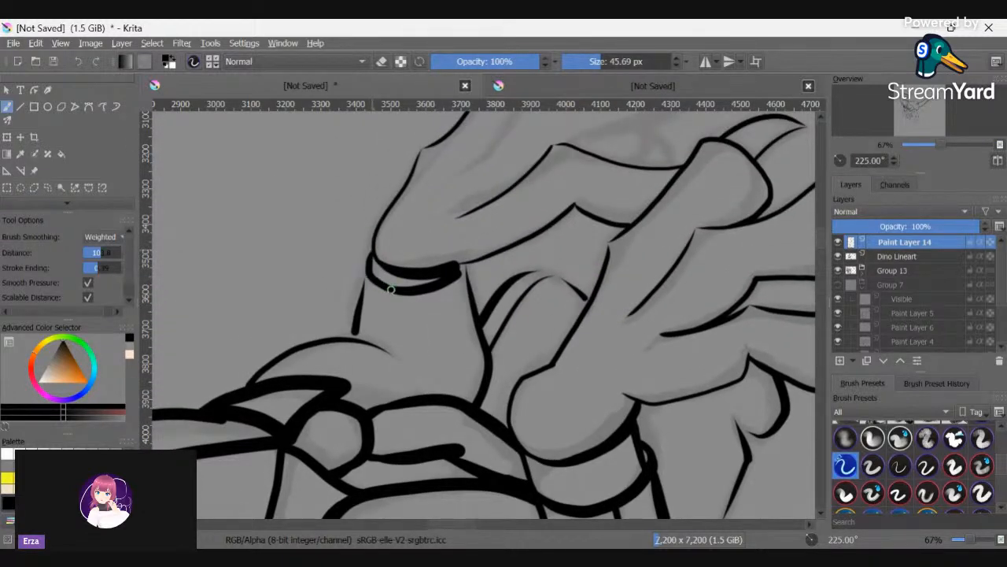
{"action": "left_click_drag", "start_coordinate": [456, 265], "coordinate": [469, 291]}
{"action": "left_click_drag", "start_coordinate": [464, 270], "coordinate": [467, 252]}
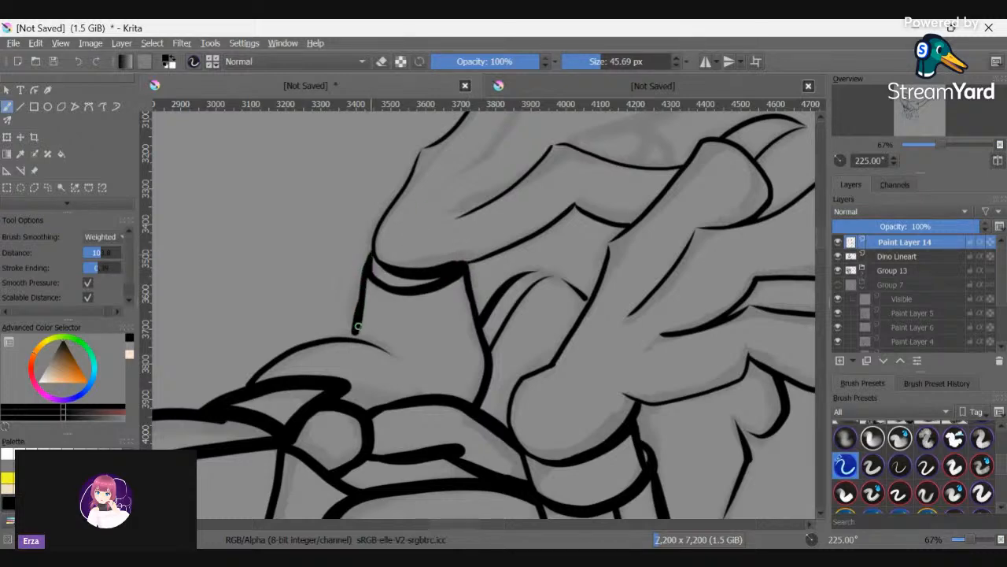
{"action": "left_click_drag", "start_coordinate": [356, 336], "coordinate": [354, 339]}
{"action": "mouse_move", "coordinate": [366, 264]}
{"action": "left_mouse_down"}
{"action": "mouse_move", "coordinate": [383, 229]}
{"action": "mouse_move", "coordinate": [433, 198]}
{"action": "mouse_move", "coordinate": [499, 193]}
{"action": "mouse_move", "coordinate": [541, 270]}
{"action": "left_mouse_up"}
- Erase part of the far wristband's thick hand-side edge on the Dino Lineart layer to thin it
{"action": "key", "text": "e"}
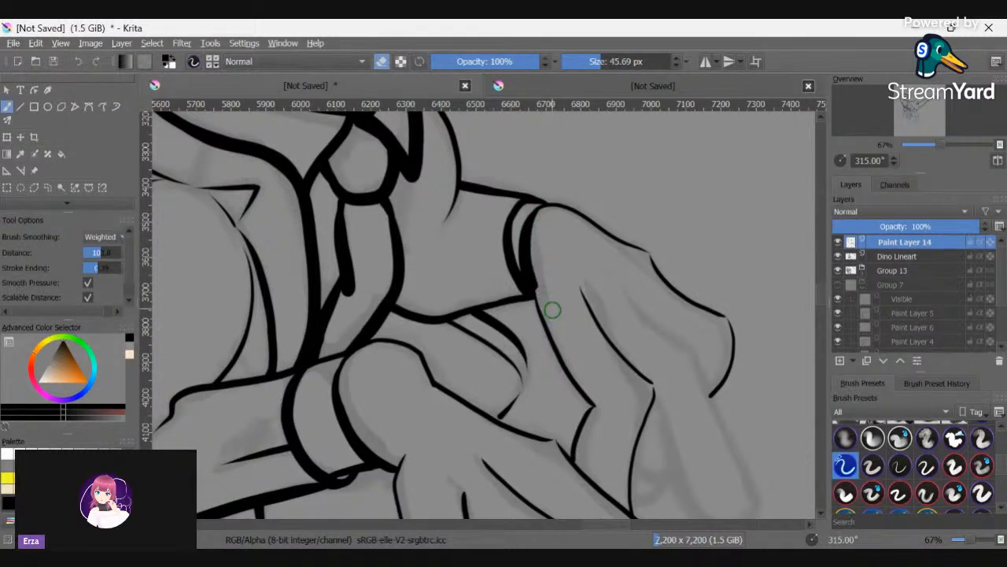
{"action": "left_click", "coordinate": [900, 258]}
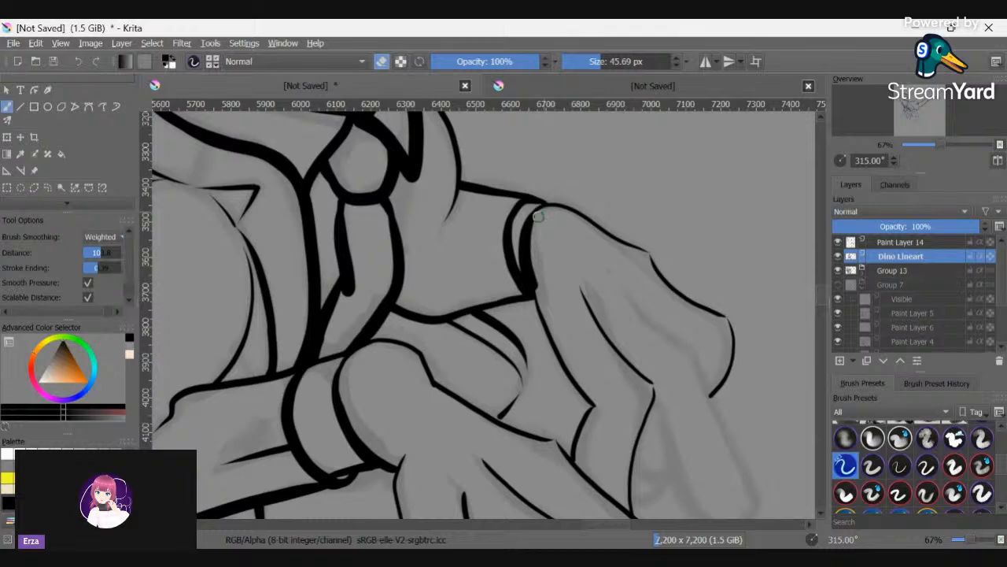
{"action": "left_click_drag", "start_coordinate": [534, 261], "coordinate": [538, 284]}
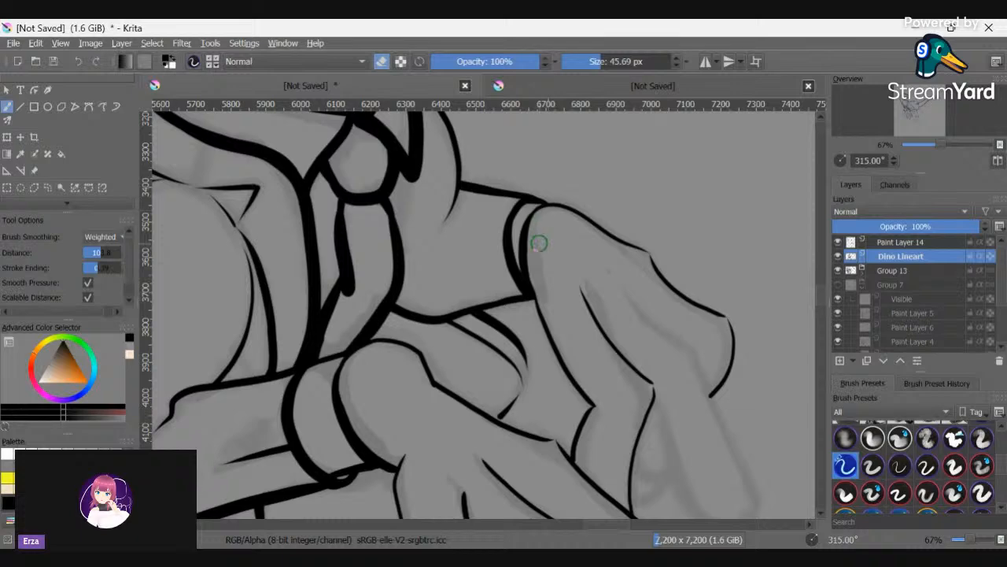
- Save the drawing as a Krita document named dinosaur in the WiseFool folder
{"action": "scroll", "coordinate": [539, 243], "scroll_direction": "down", "scroll_amount": 1}
{"action": "scroll", "coordinate": [539, 243], "scroll_direction": "down", "scroll_amount": 3}
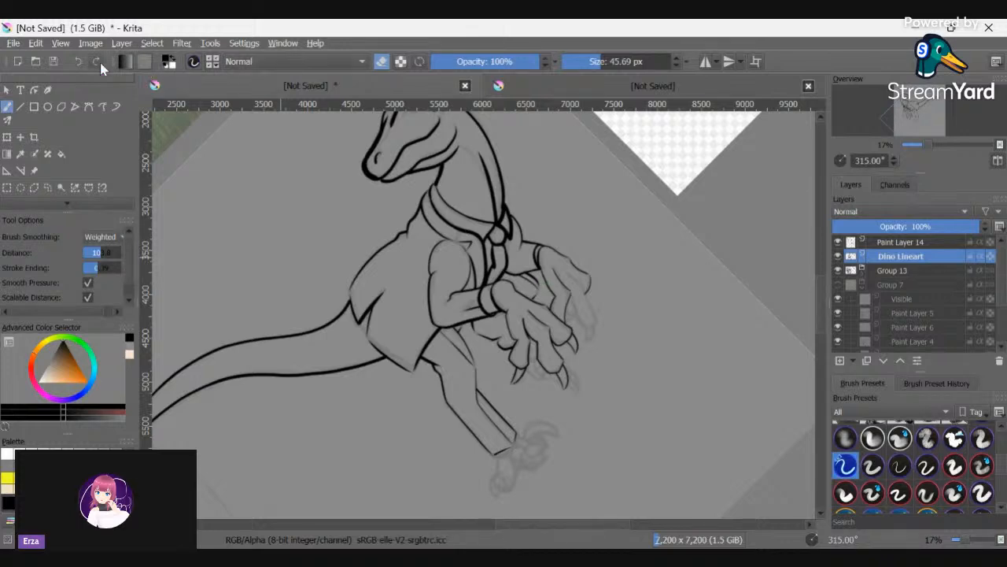
{"action": "key", "text": "ctrl+bracketright"}
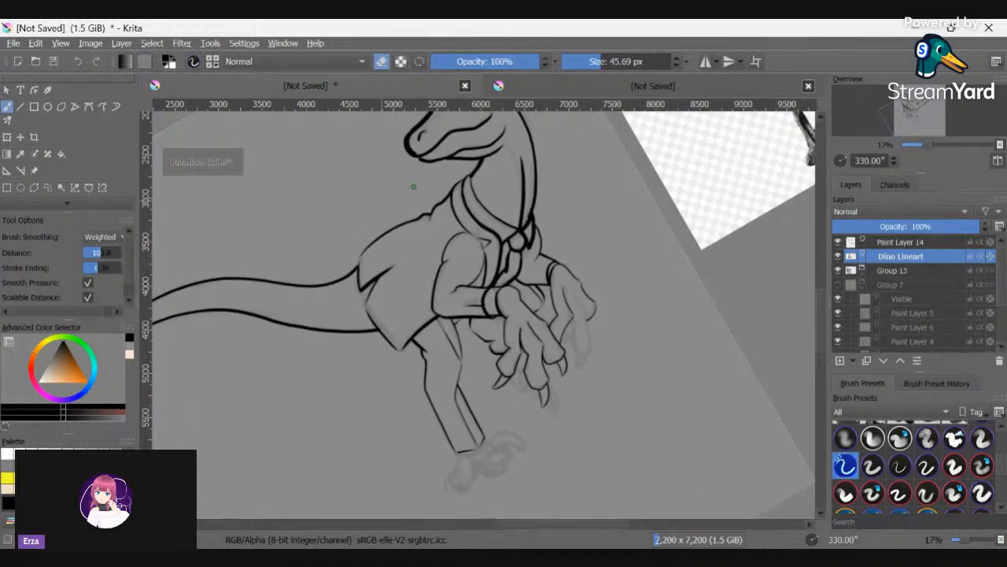
{"action": "key", "text": "ctrl+bracketright"}
{"action": "key", "text": "ctrl+bracketright"}
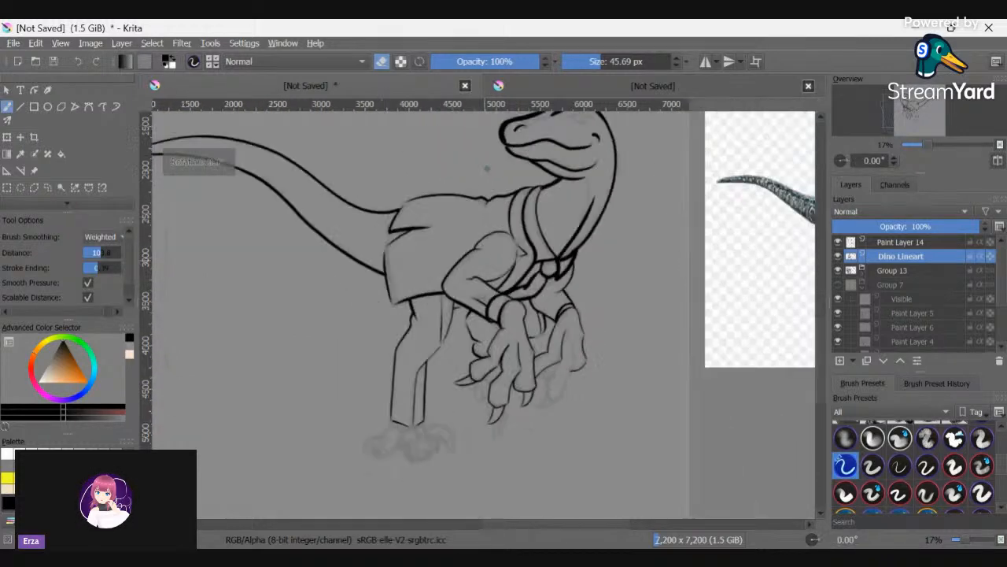
{"action": "left_click", "coordinate": [56, 63]}
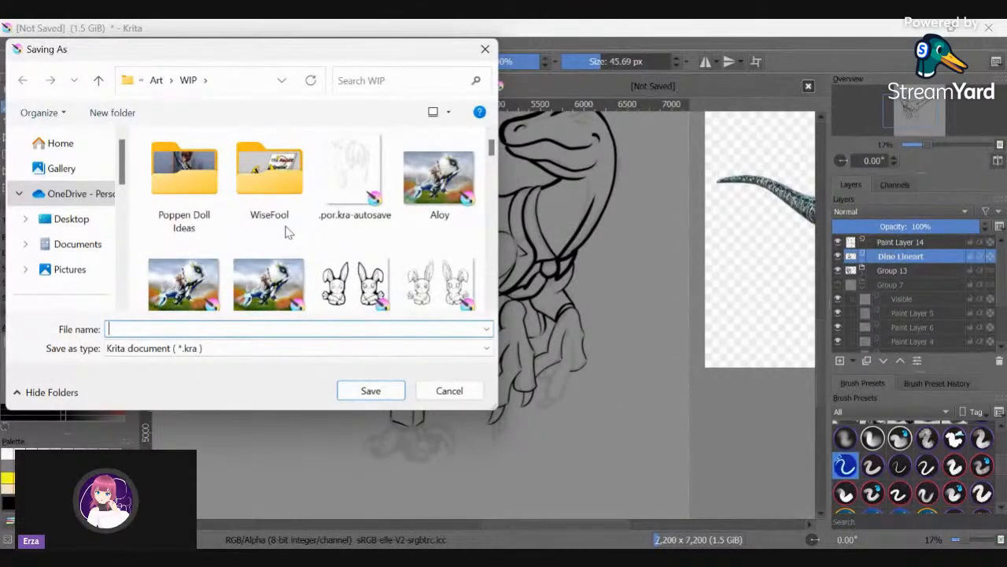
{"action": "double_click", "coordinate": [286, 229]}
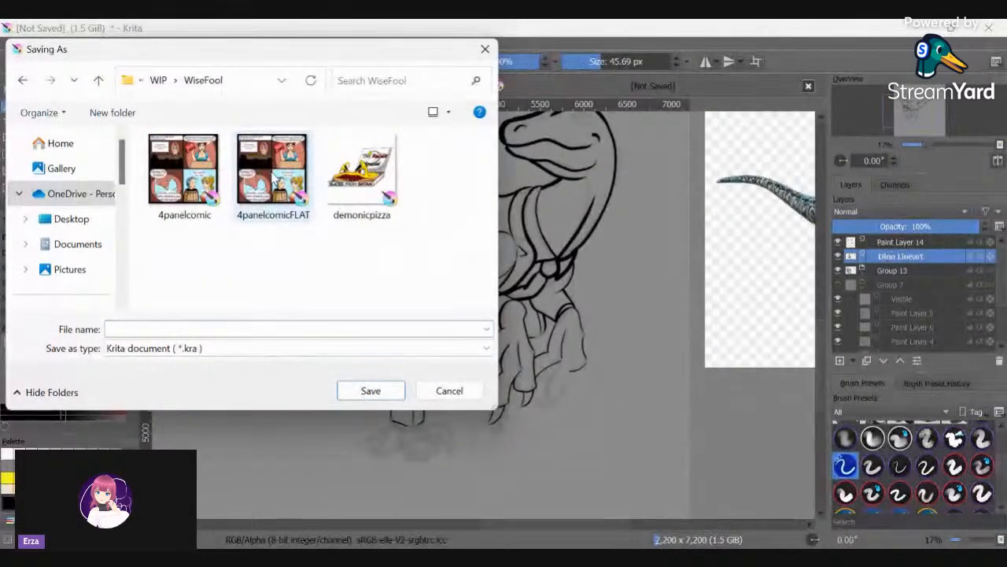
{"action": "left_click", "coordinate": [184, 330]}
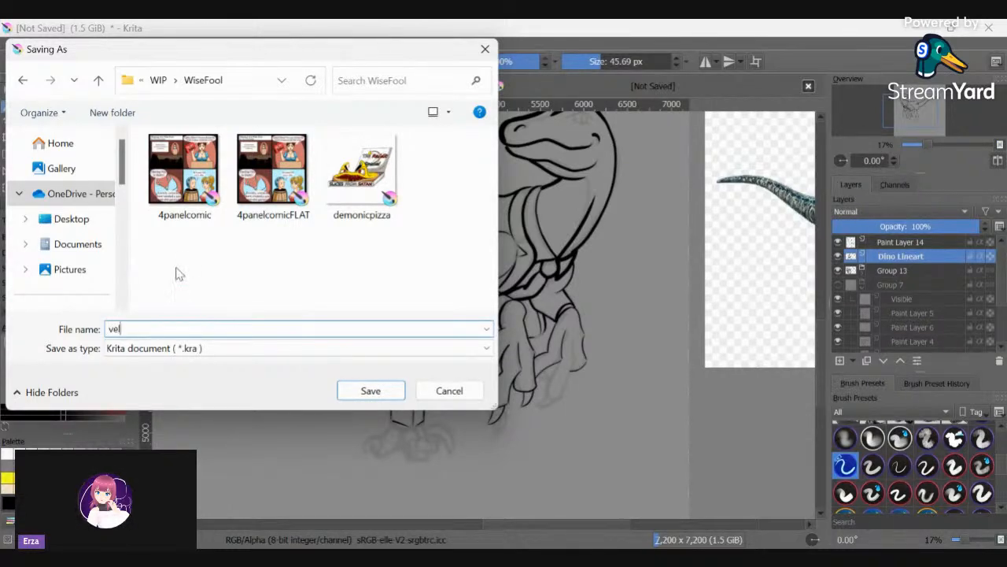
{"action": "type", "text": "velo"}
{"action": "key", "text": "BackSpace"}
{"action": "key", "text": "BackSpace"}
{"action": "key", "text": "BackSpace"}
{"action": "key", "text": "BackSpace"}
{"action": "type", "text": "dinow"}
{"action": "key", "text": "BackSpace"}
{"action": "type", "text": "saurs"}
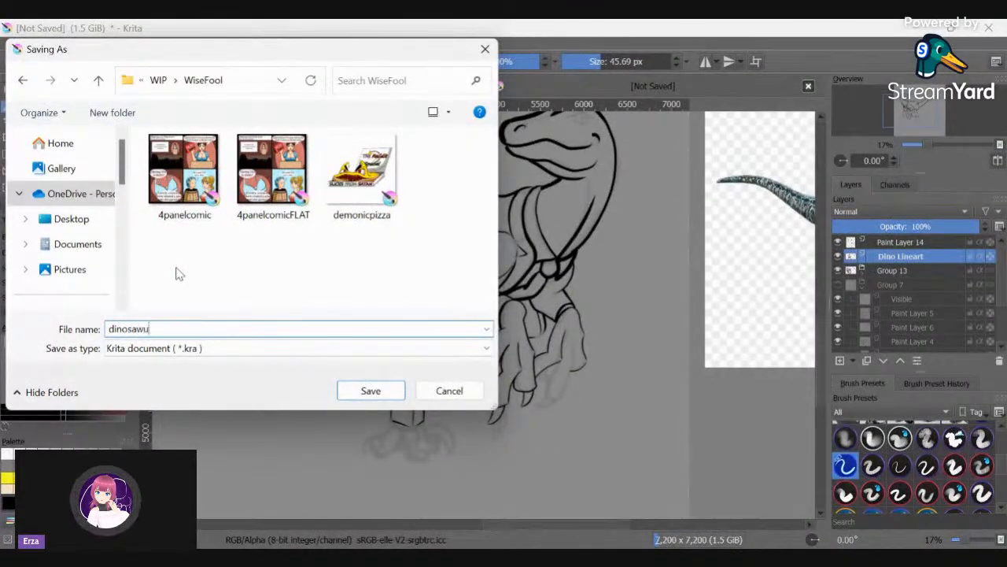
{"action": "key", "text": "BackSpace"}
{"action": "key", "text": "BackSpace"}
{"action": "key", "text": "BackSpace"}
{"action": "type", "text": "ur"}
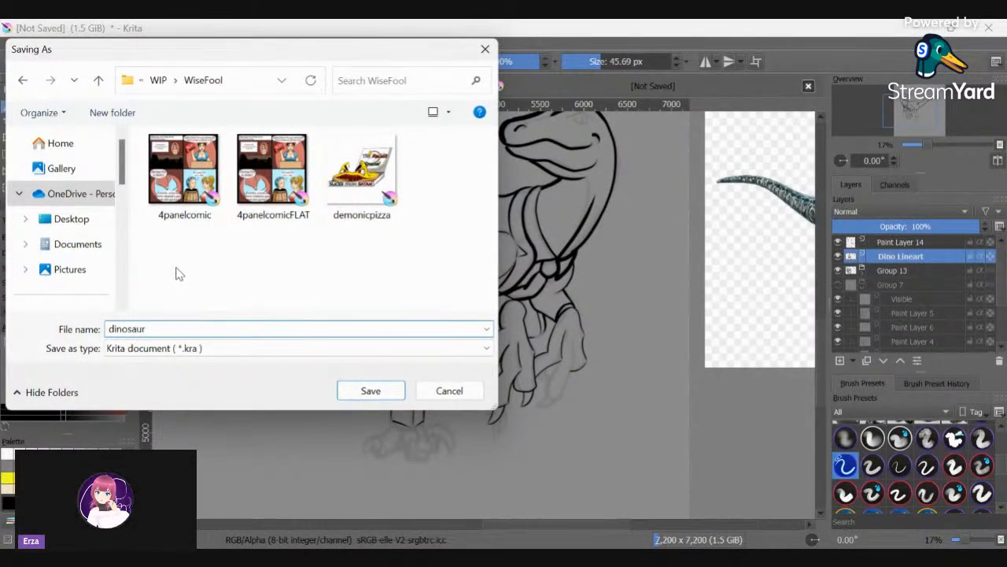
{"action": "key", "text": "Return"}
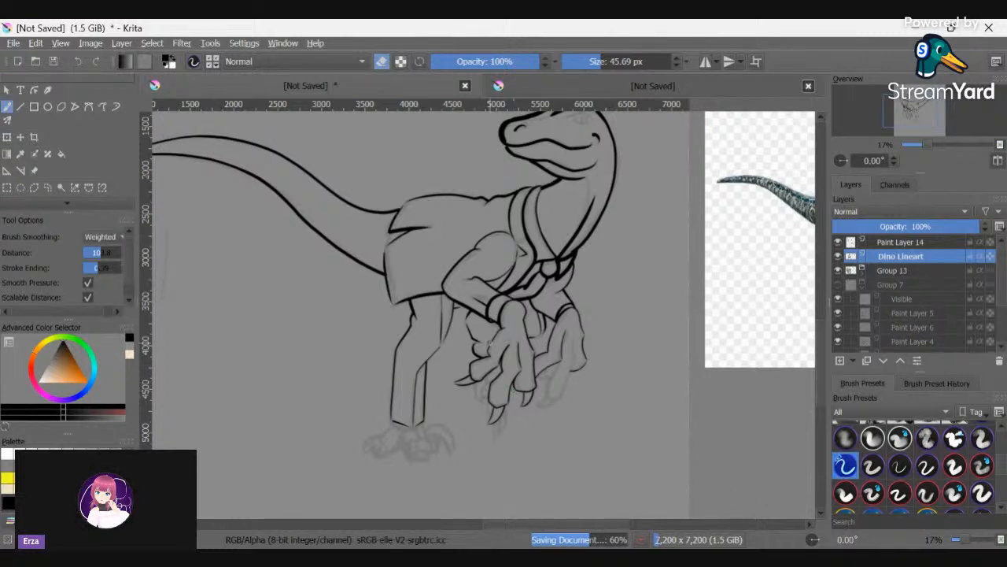
- On Paint Layer 14, ink the far hand's long middle finger and the small fingertip tucked behind it
{"action": "scroll", "coordinate": [491, 343], "scroll_direction": "up", "scroll_amount": 2}
{"action": "scroll", "coordinate": [724, 401], "scroll_direction": "up", "scroll_amount": 1}
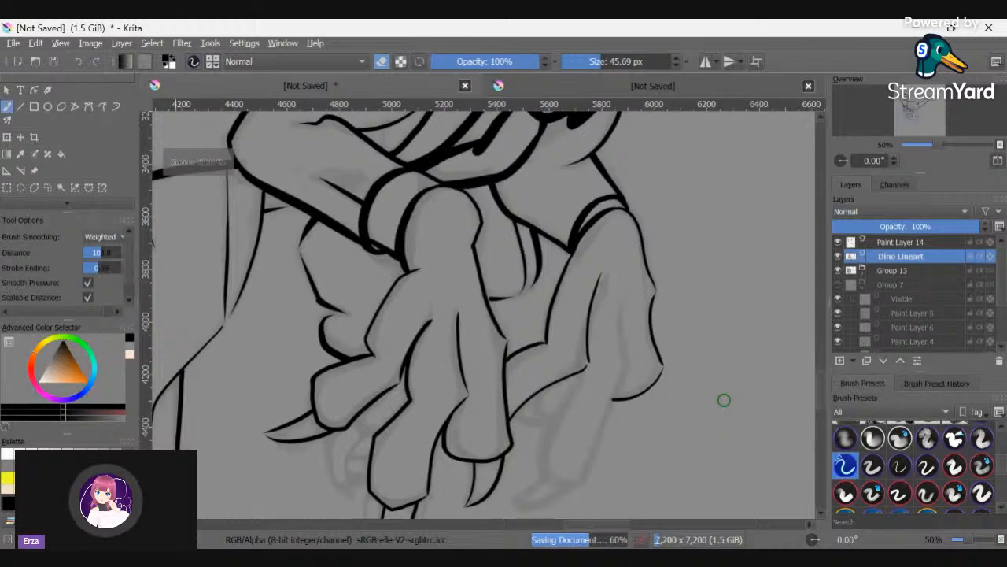
{"action": "left_click", "coordinate": [902, 246]}
{"action": "scroll", "coordinate": [818, 384], "scroll_direction": "down", "scroll_amount": 3}
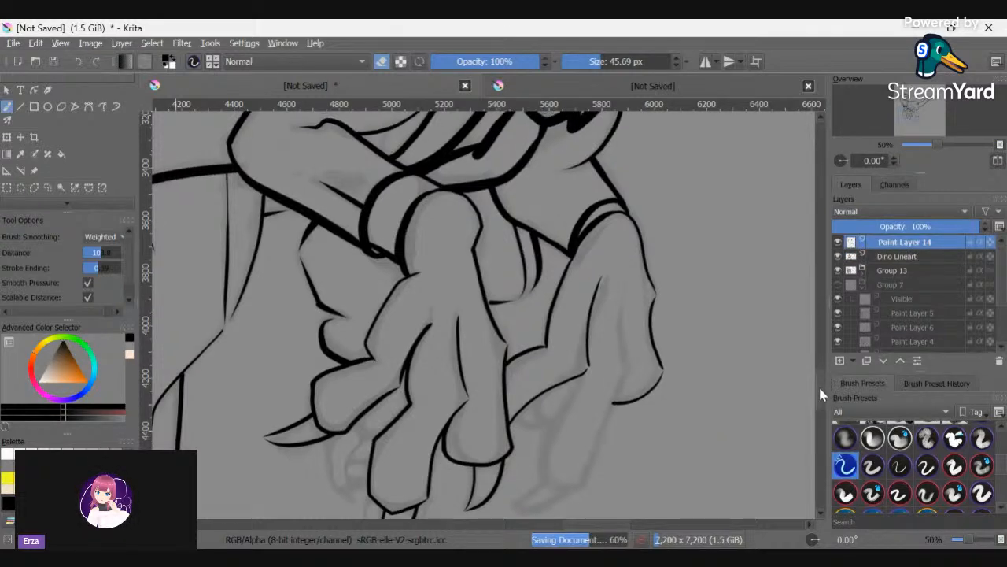
{"action": "key", "text": "e"}
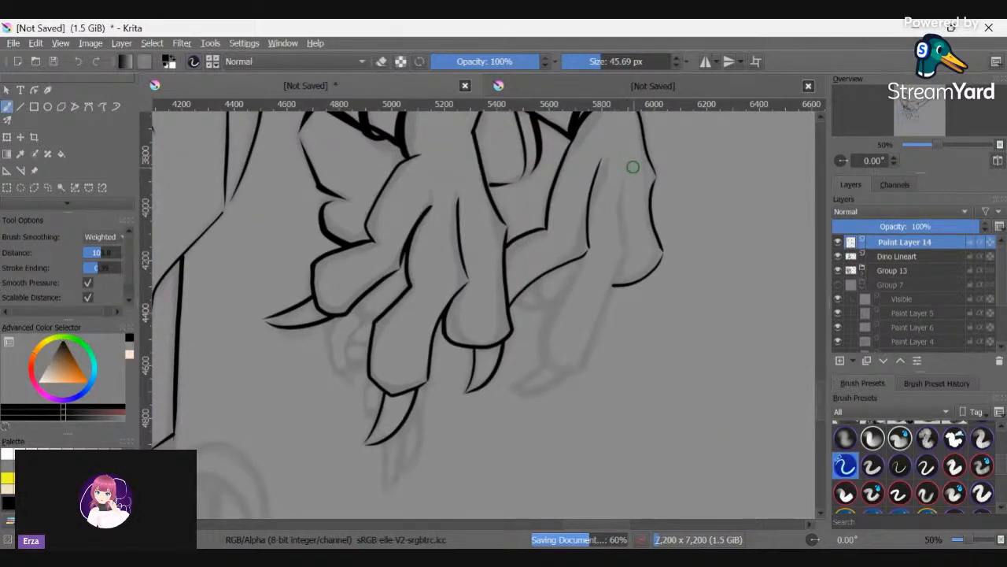
{"action": "mouse_move", "coordinate": [631, 161]}
{"action": "left_mouse_down"}
{"action": "mouse_move", "coordinate": [627, 250]}
{"action": "mouse_move", "coordinate": [584, 365]}
{"action": "left_mouse_up"}
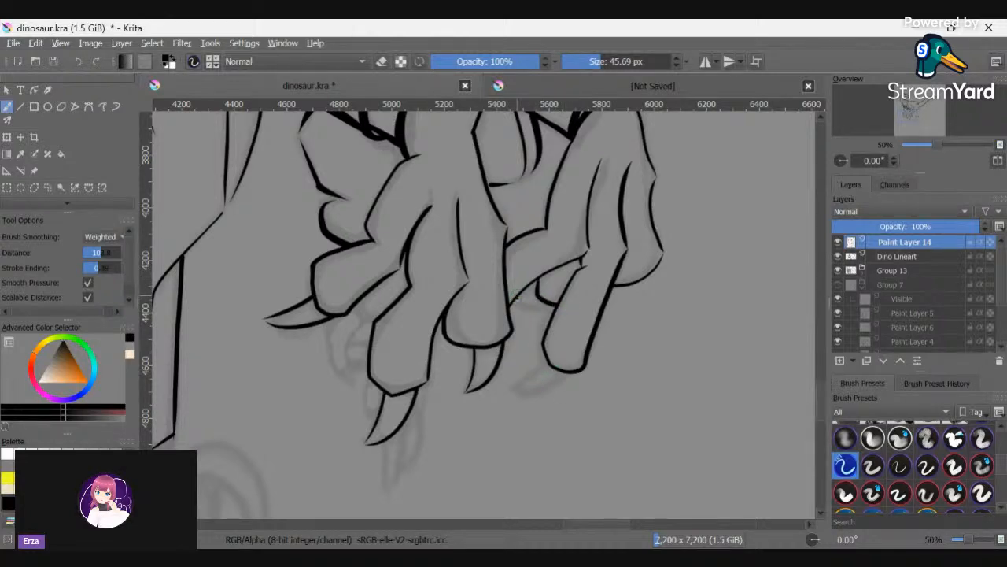
{"action": "left_click_drag", "start_coordinate": [532, 308], "coordinate": [550, 305]}
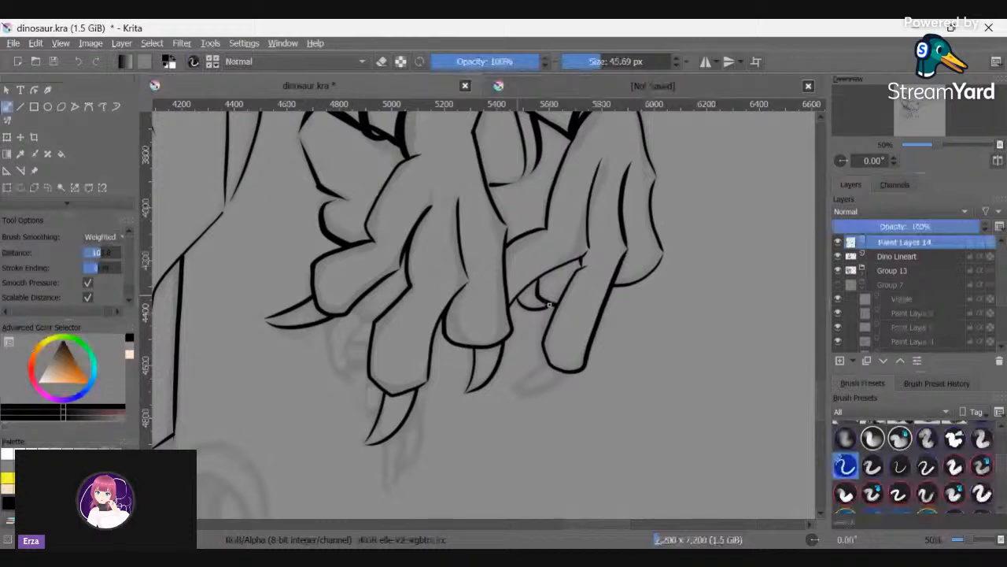
- Ink a curved claw on the near hand's partly hidden finger, between the two neighbouring clawed fingers
{"action": "key", "text": "6"}
{"action": "key", "text": "6"}
{"action": "key", "text": "6"}
{"action": "key", "text": "6"}
{"action": "key", "text": "6"}
{"action": "key", "text": "6"}
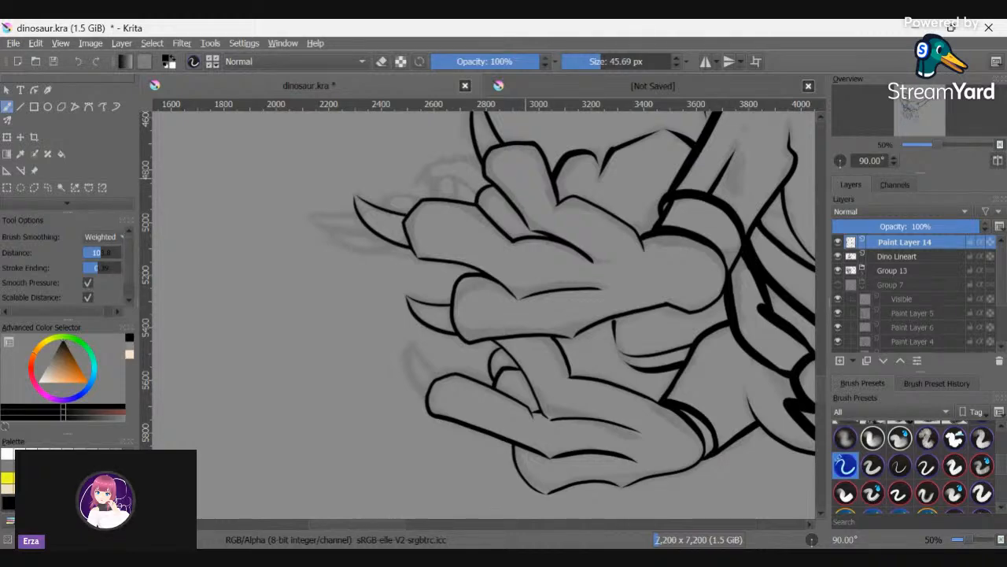
{"action": "key", "text": "ctrl+]"}
{"action": "key", "text": "ctrl+]"}
{"action": "key", "text": "ctrl+]"}
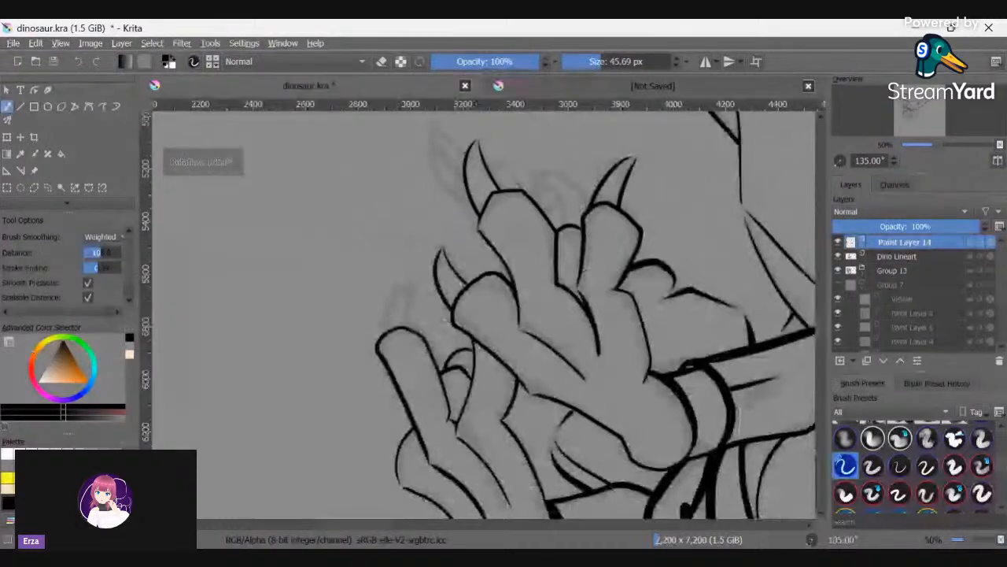
{"action": "key", "text": "ctrl+]"}
{"action": "mouse_move", "coordinate": [564, 192]}
{"action": "left_mouse_down"}
{"action": "mouse_move", "coordinate": [586, 214]}
{"action": "mouse_move", "coordinate": [580, 255]}
{"action": "left_mouse_up"}
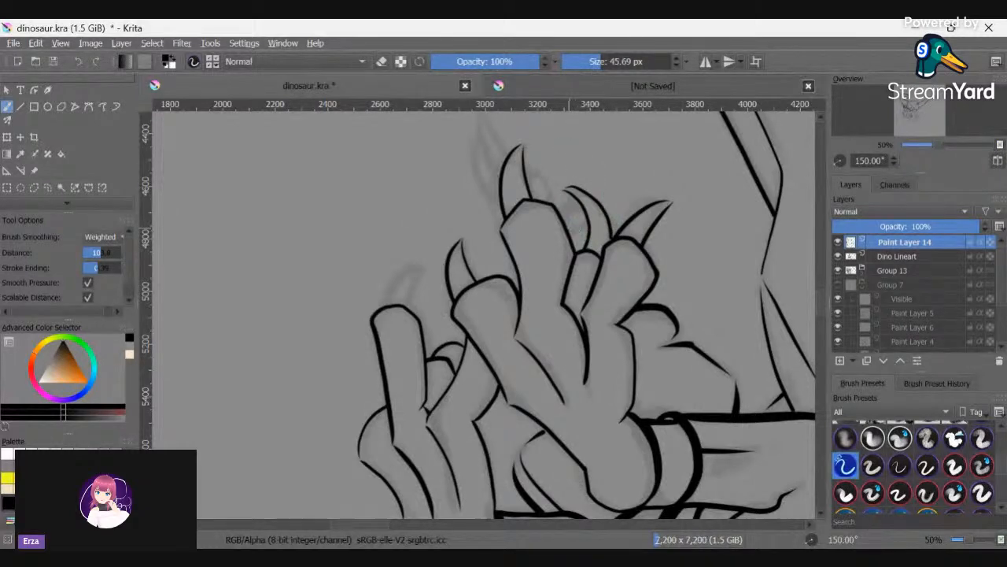
{"action": "mouse_move", "coordinate": [587, 214]}
{"action": "left_mouse_down"}
{"action": "mouse_move", "coordinate": [579, 202]}
{"action": "mouse_move", "coordinate": [564, 225]}
{"action": "left_mouse_up"}
- Expand Group 13 in the layer stack and hide its Paint Layer 12
{"action": "key", "text": "6"}
{"action": "key", "text": "6"}
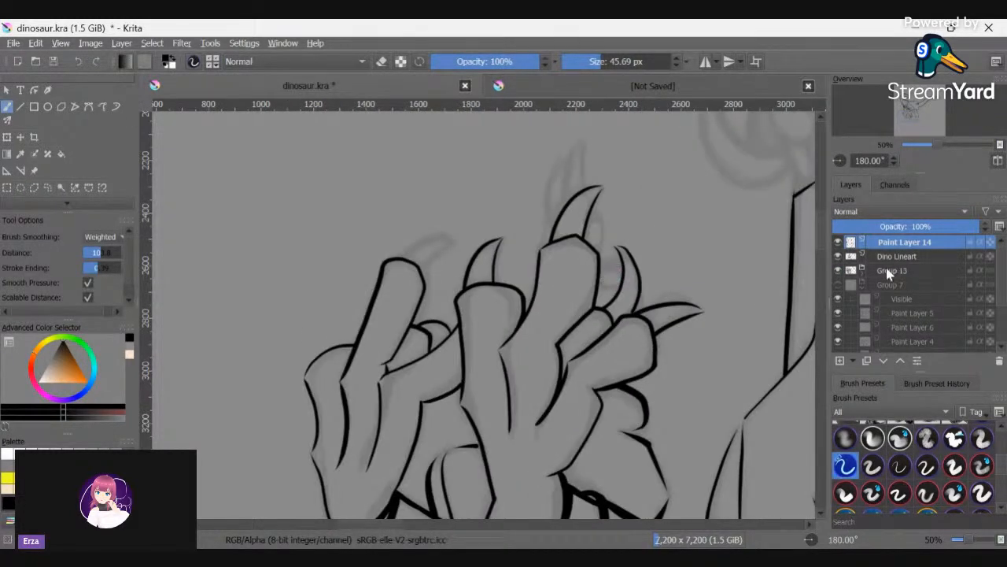
{"action": "left_click", "coordinate": [863, 271]}
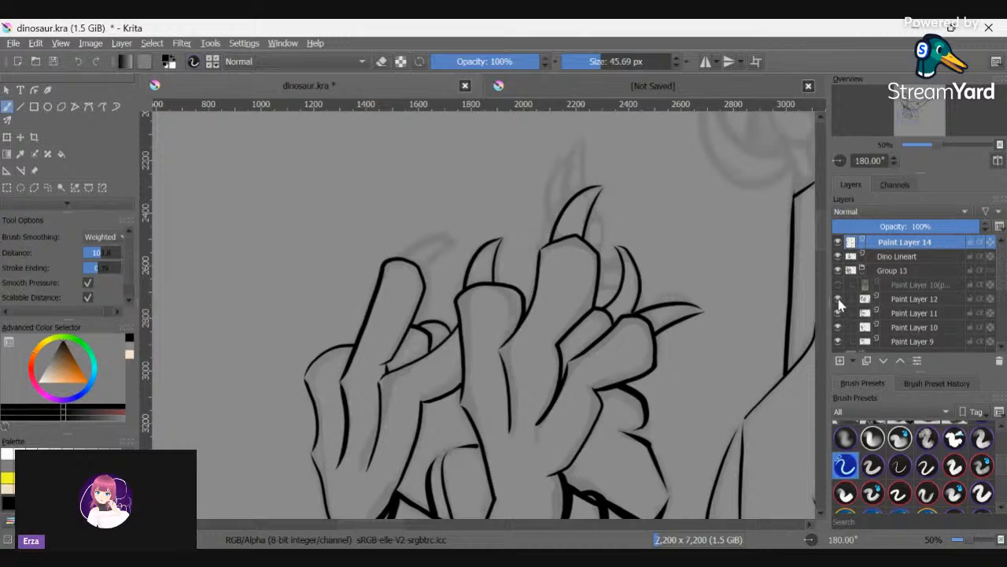
{"action": "left_click", "coordinate": [838, 300]}
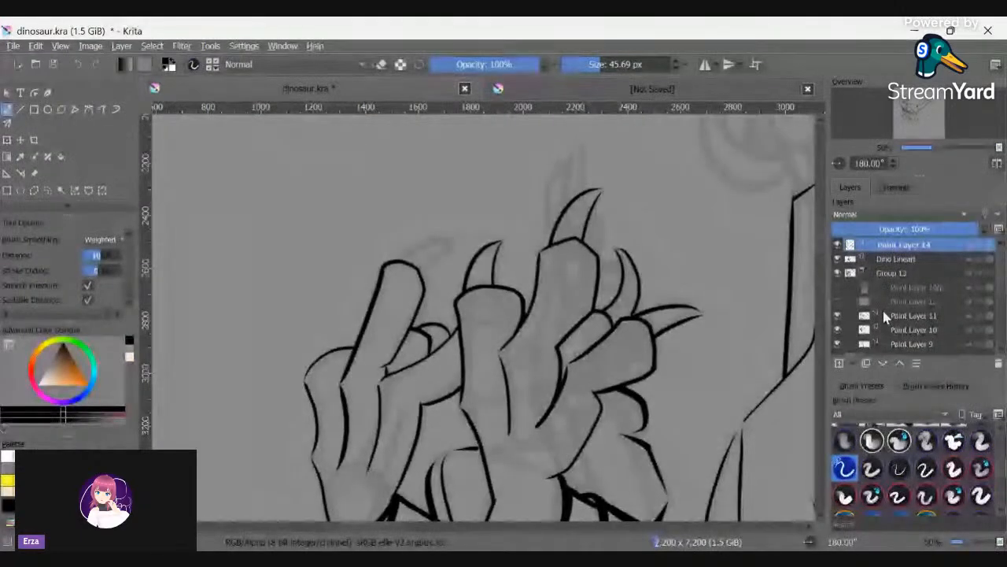
- Raise the opacity of Group 13 to bring out the rough hand sketch
{"action": "left_click", "coordinate": [891, 323]}
{"action": "scroll", "coordinate": [927, 283], "scroll_direction": "down", "scroll_amount": 1}
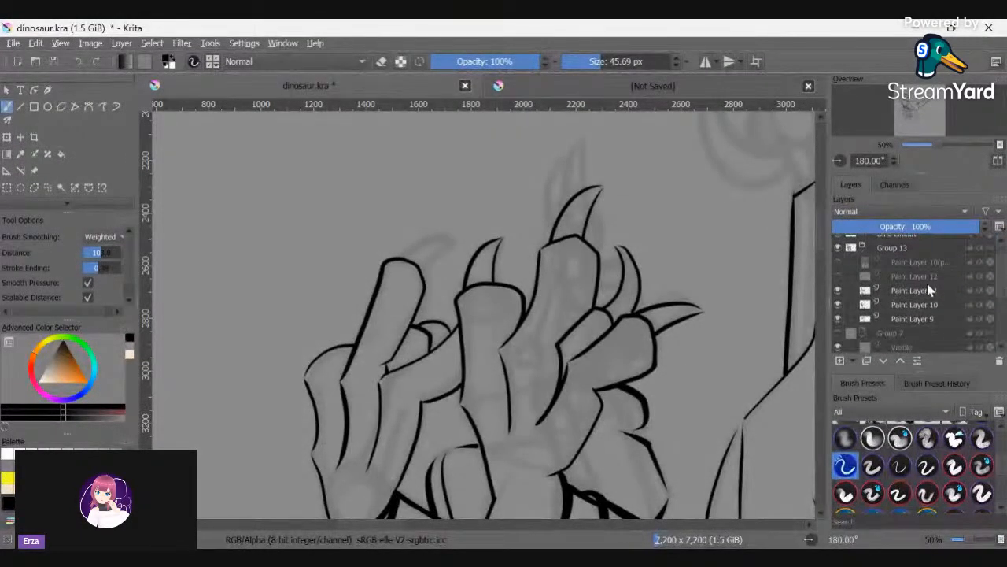
{"action": "left_click", "coordinate": [913, 305]}
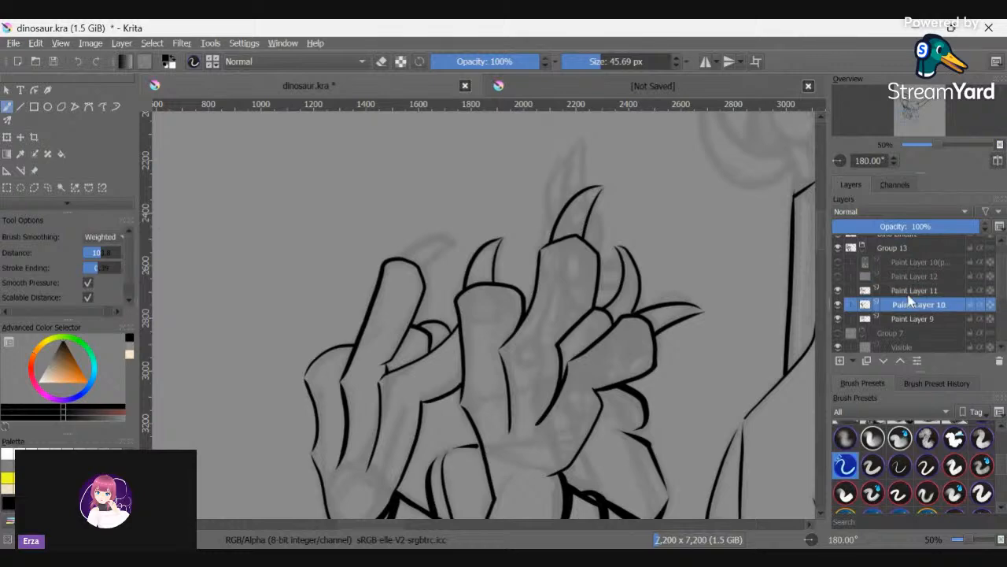
{"action": "left_click", "coordinate": [908, 279]}
{"action": "left_click", "coordinate": [909, 290]}
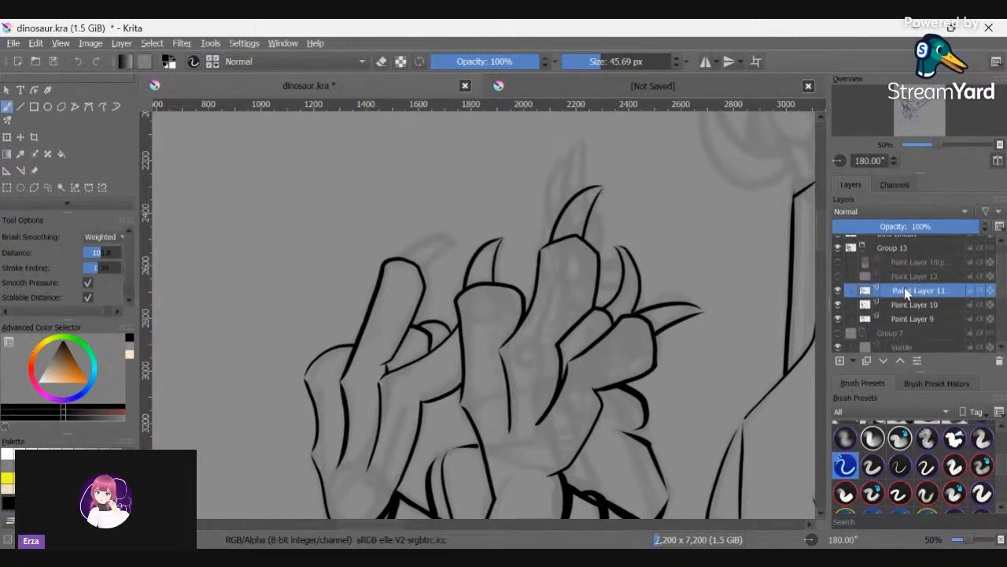
{"action": "left_click", "coordinate": [896, 248]}
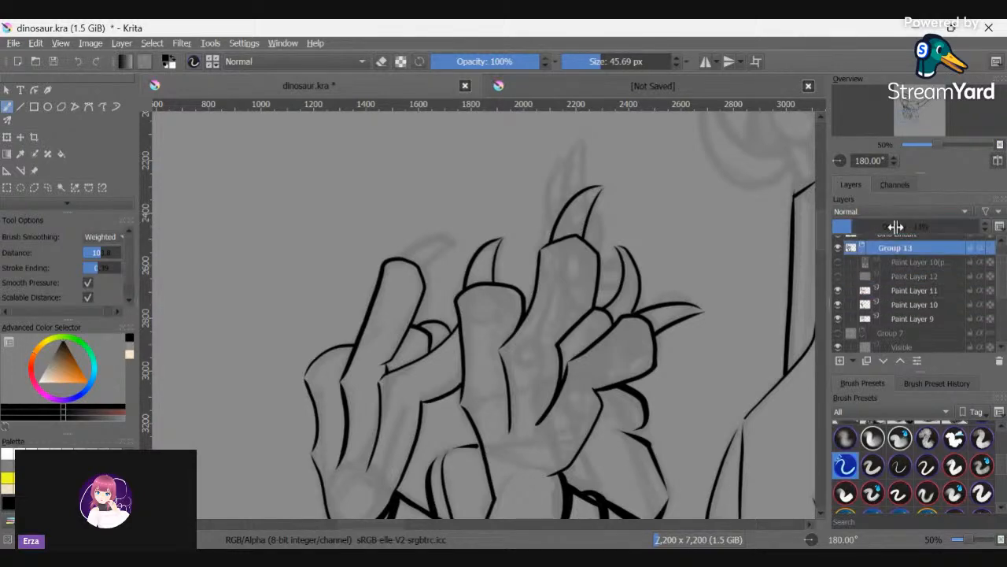
- Lower the opacity of Paint Layer 11 to 17% and of Paint Layer 10 to 65%
{"action": "left_click", "coordinate": [898, 295]}
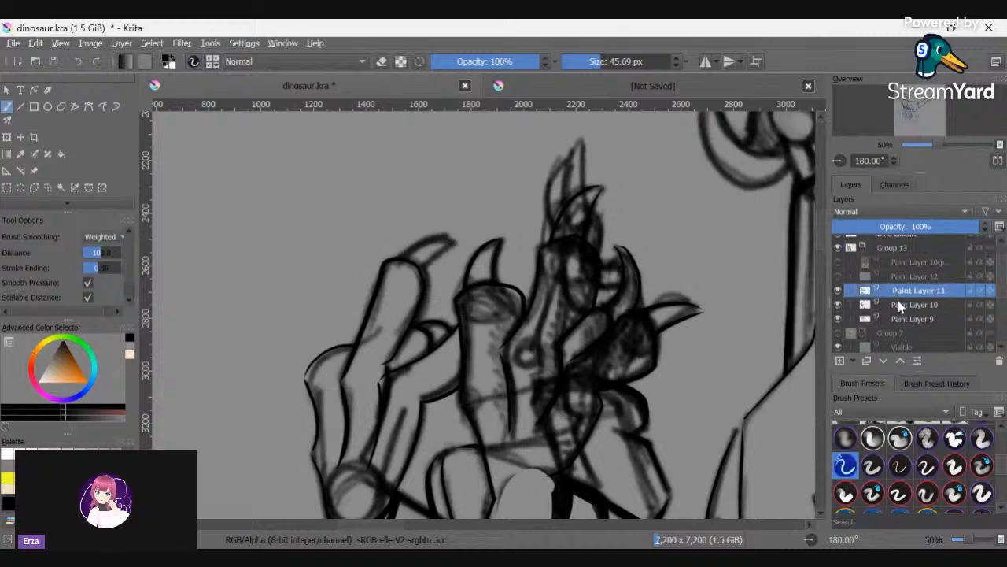
{"action": "left_click", "coordinate": [862, 229]}
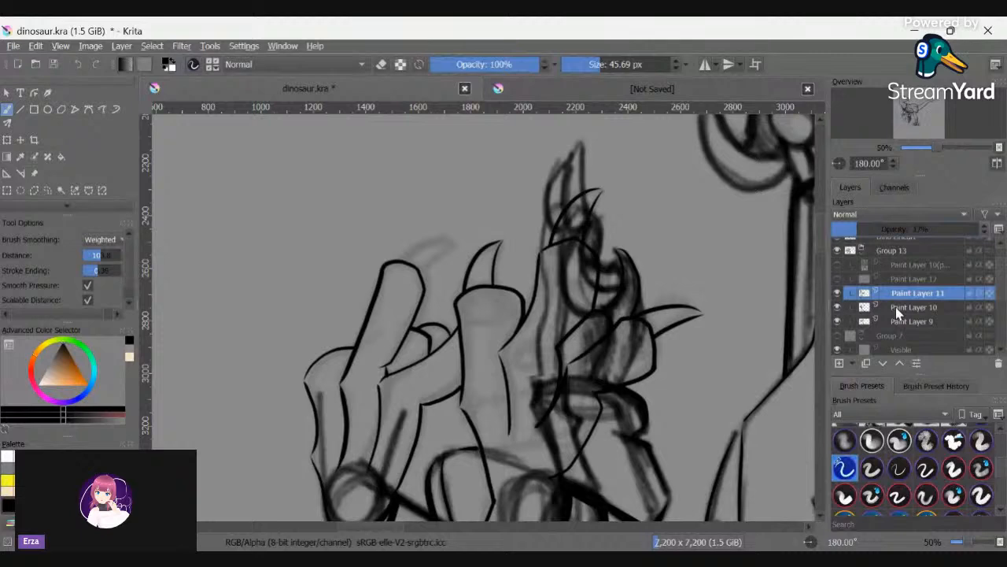
{"action": "left_click", "coordinate": [895, 307]}
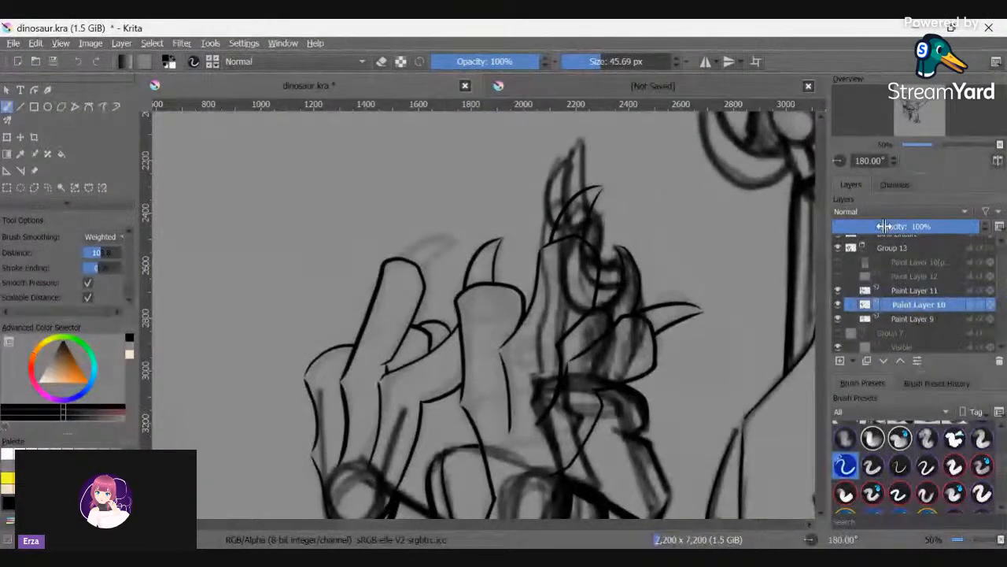
{"action": "left_click_drag", "start_coordinate": [906, 226], "coordinate": [922, 237]}
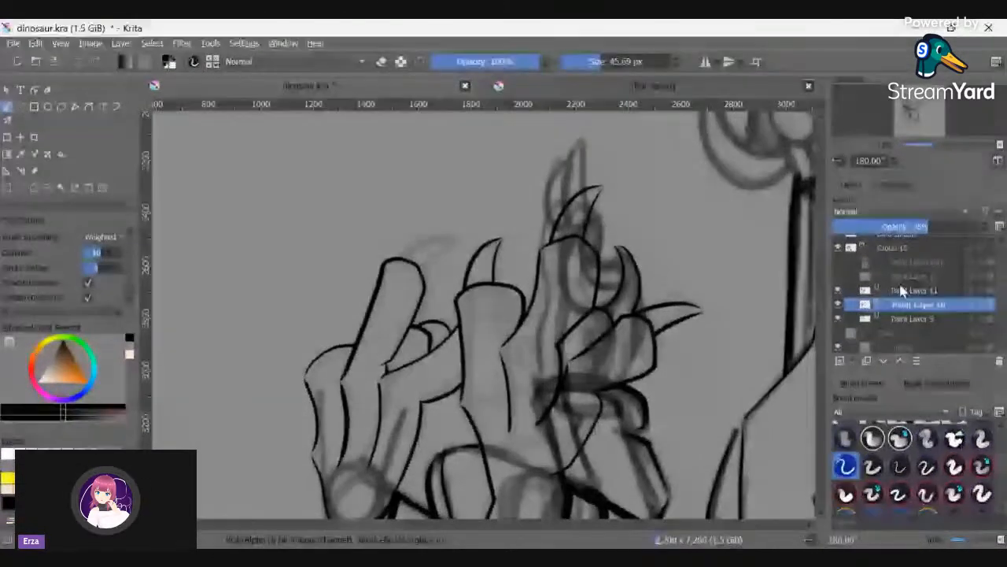
- Make Paint Layer 14 the active layer for inking the clawed fingers
{"action": "key", "text": "ctrl+]"}
{"action": "key", "text": "ctrl+]"}
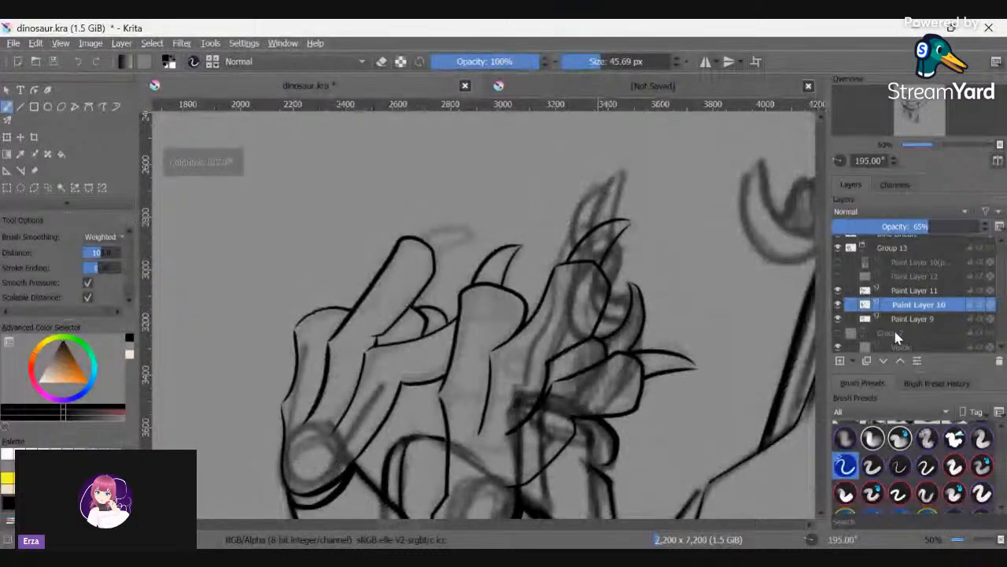
{"action": "key", "text": "ctrl+]"}
{"action": "scroll", "coordinate": [897, 315], "scroll_direction": "up", "scroll_amount": 1}
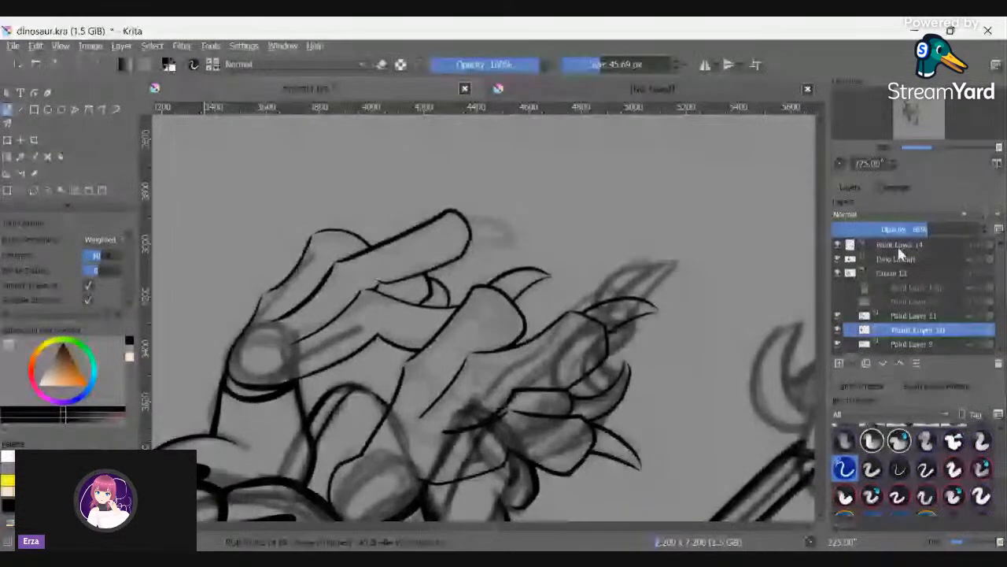
{"action": "left_click", "coordinate": [902, 244]}
{"action": "scroll", "coordinate": [697, 377], "scroll_direction": "up", "scroll_amount": 1}
{"action": "key", "text": "ctrl+]"}
{"action": "key", "text": "ctrl+]"}
{"action": "key", "text": "ctrl+]"}
{"action": "key", "text": "ctrl+]"}
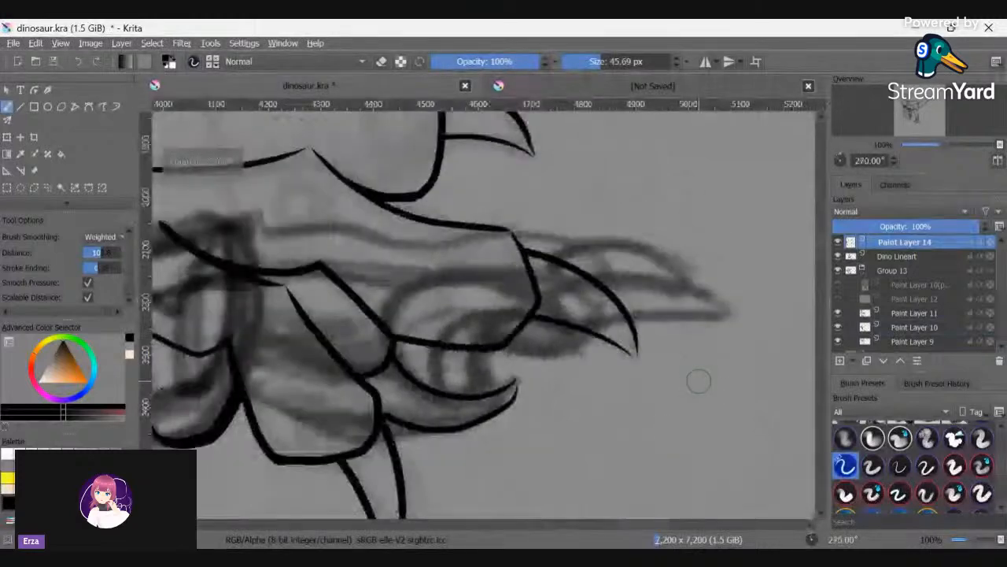
- Try inking the curved lines between the hooked claw and the long fingertip, plus the arc behind that fingertip's claw
{"action": "mouse_move", "coordinate": [435, 335]}
{"action": "left_mouse_down"}
{"action": "mouse_move", "coordinate": [421, 377]}
{"action": "mouse_move", "coordinate": [444, 386]}
{"action": "left_mouse_up"}
{"action": "mouse_move", "coordinate": [470, 348]}
{"action": "left_mouse_down"}
{"action": "mouse_move", "coordinate": [456, 384]}
{"action": "mouse_move", "coordinate": [490, 359]}
{"action": "mouse_move", "coordinate": [461, 360]}
{"action": "mouse_move", "coordinate": [477, 377]}
{"action": "mouse_move", "coordinate": [496, 365]}
{"action": "left_mouse_up"}
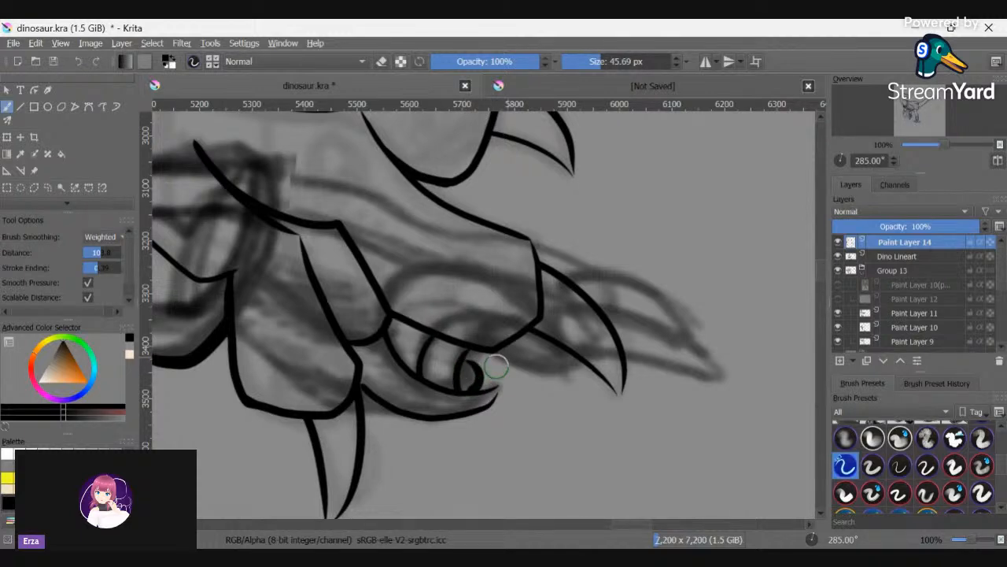
{"action": "key", "text": "ctrl+z"}
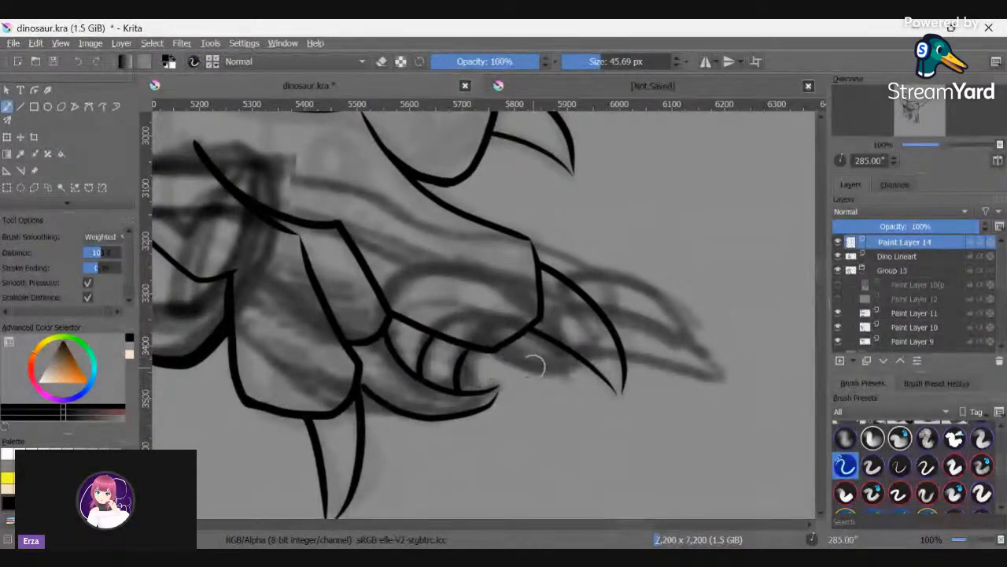
{"action": "mouse_move", "coordinate": [497, 349]}
{"action": "left_mouse_down"}
{"action": "mouse_move", "coordinate": [544, 366]}
{"action": "mouse_move", "coordinate": [569, 363]}
{"action": "left_mouse_up"}
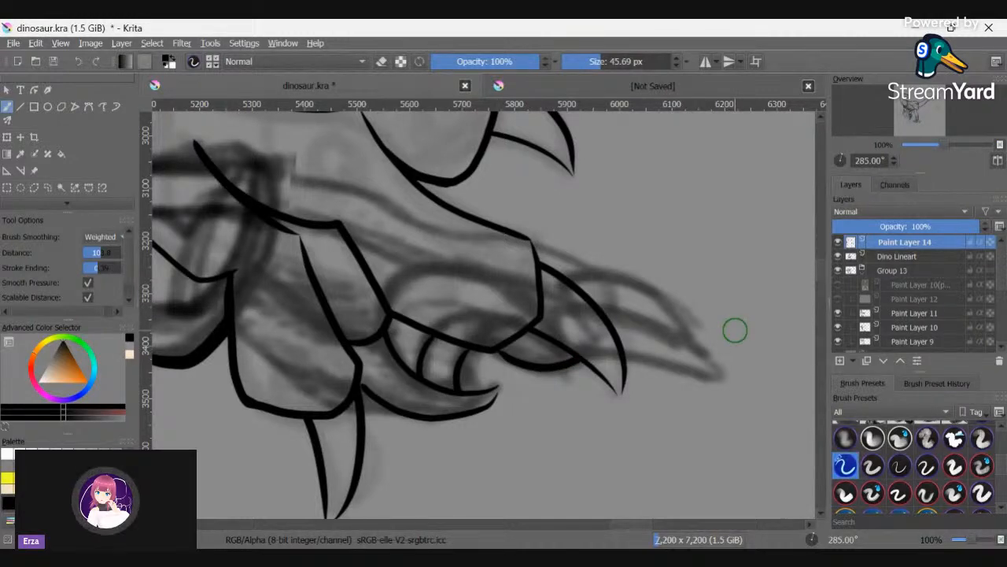
- Try a short line beside the long finger's claw, reduce the brush to 23.16 px, and undo the recent strokes around the claws
{"action": "left_click_drag", "start_coordinate": [735, 330], "coordinate": [598, 492]}
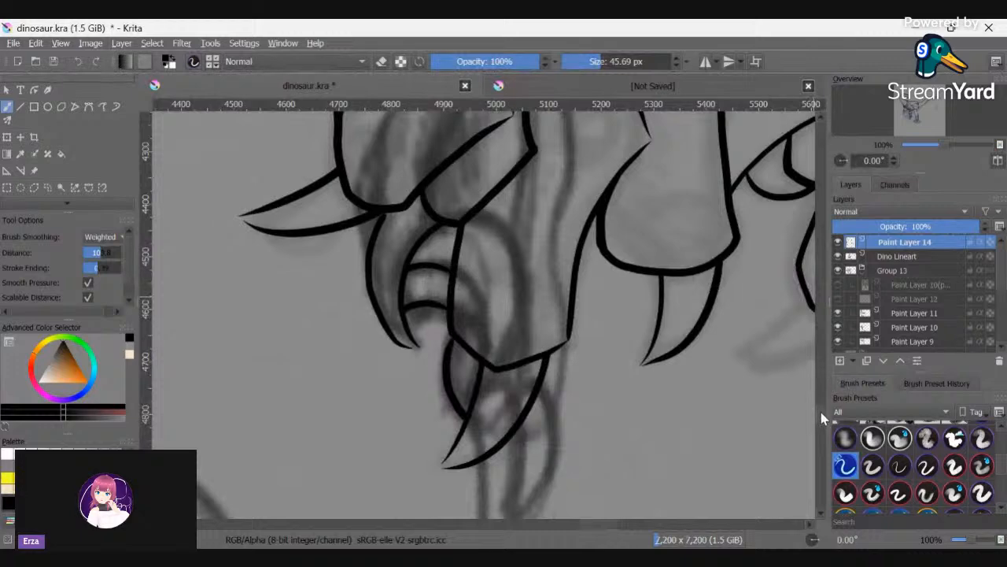
{"action": "scroll", "coordinate": [821, 412], "scroll_direction": "down", "scroll_amount": 3}
{"action": "scroll", "coordinate": [820, 429], "scroll_direction": "down", "scroll_amount": 2}
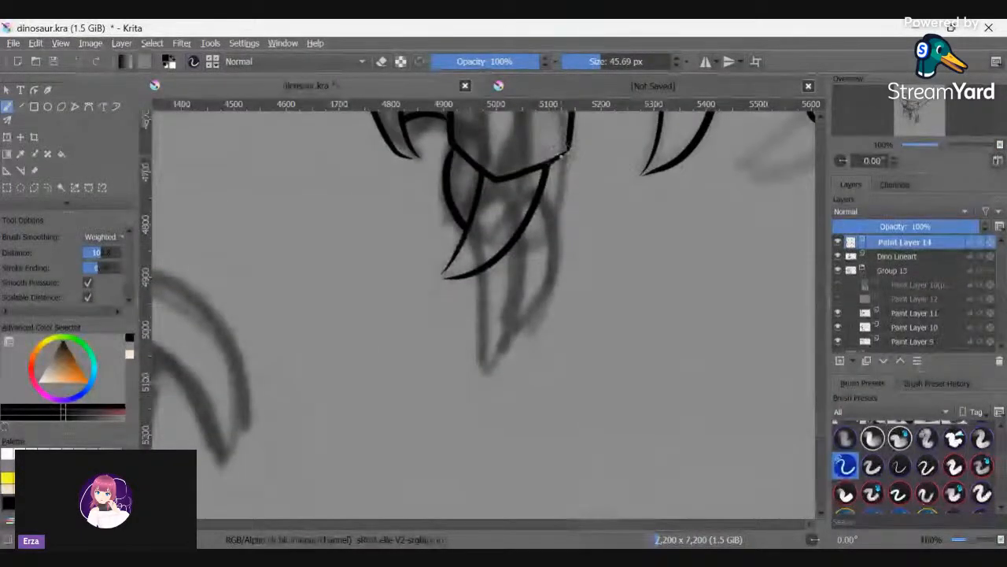
{"action": "left_click_drag", "start_coordinate": [564, 156], "coordinate": [556, 214]}
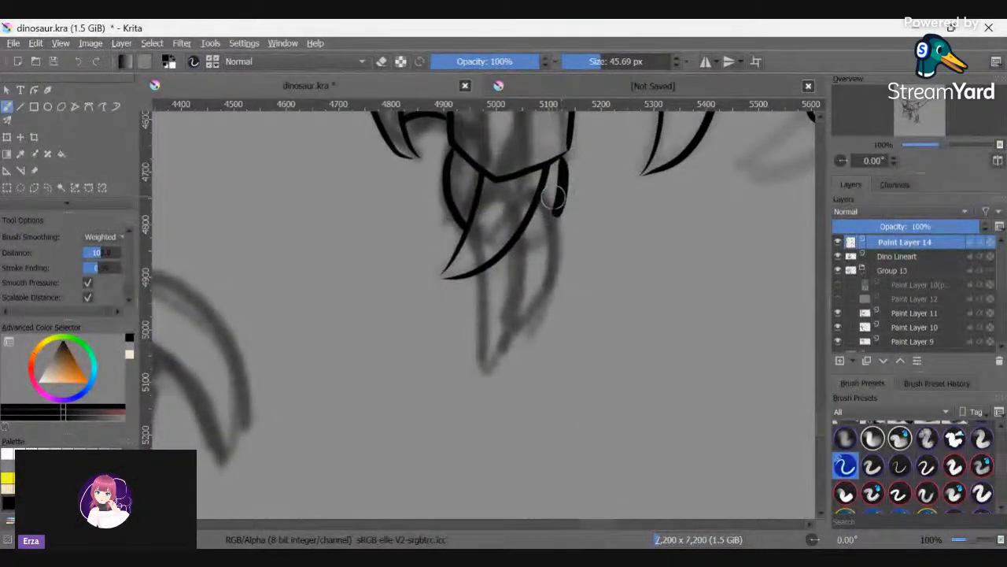
{"action": "key", "text": "ctrl+z"}
{"action": "key", "text": "bracketleft"}
{"action": "key", "text": "bracketleft"}
{"action": "key", "text": "bracketleft"}
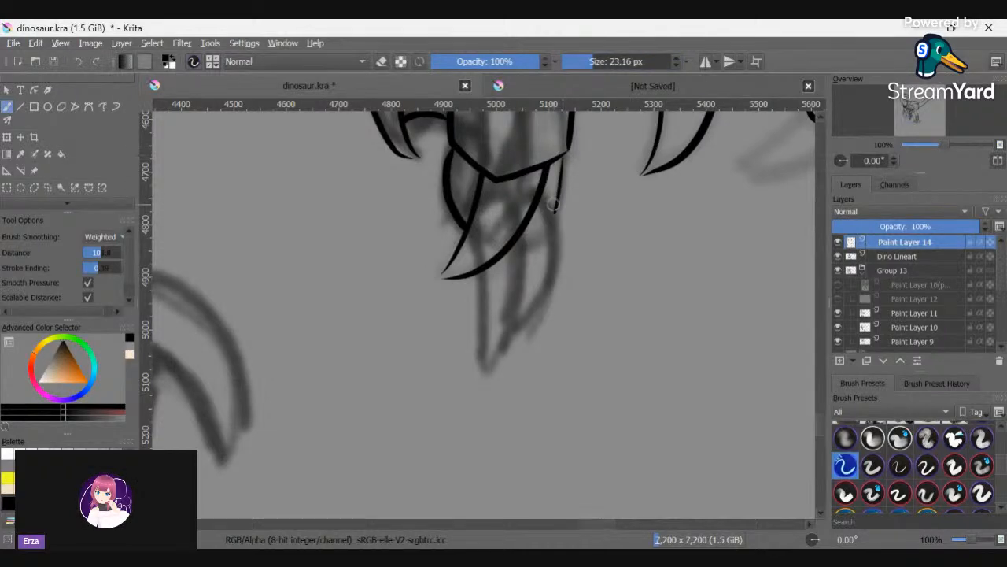
{"action": "key", "text": "ctrl+z"}
{"action": "key", "text": "ctrl+z"}
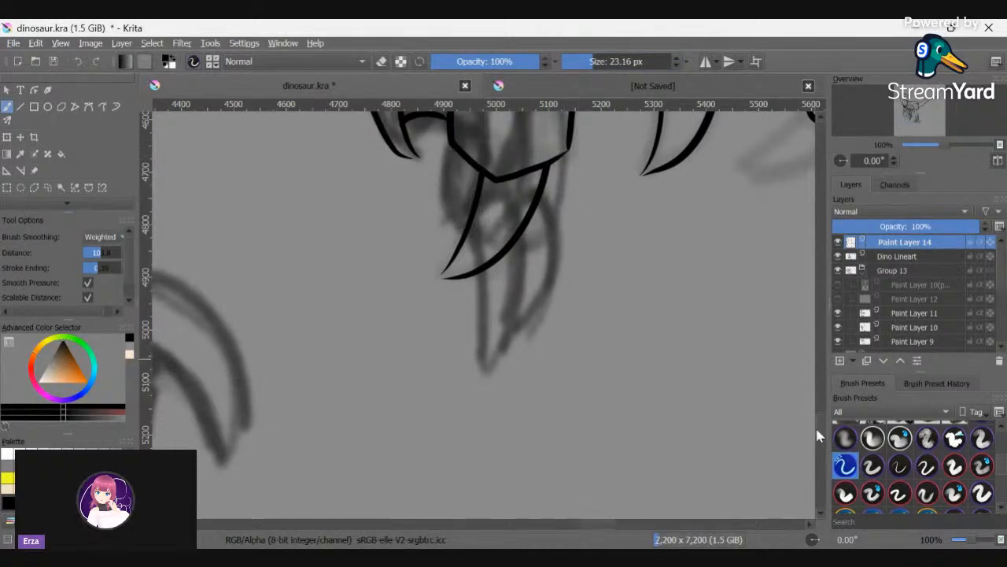
- Set the brush size to 10.98 px for finer claw lines
{"action": "scroll", "coordinate": [820, 412], "scroll_direction": "up", "scroll_amount": 5}
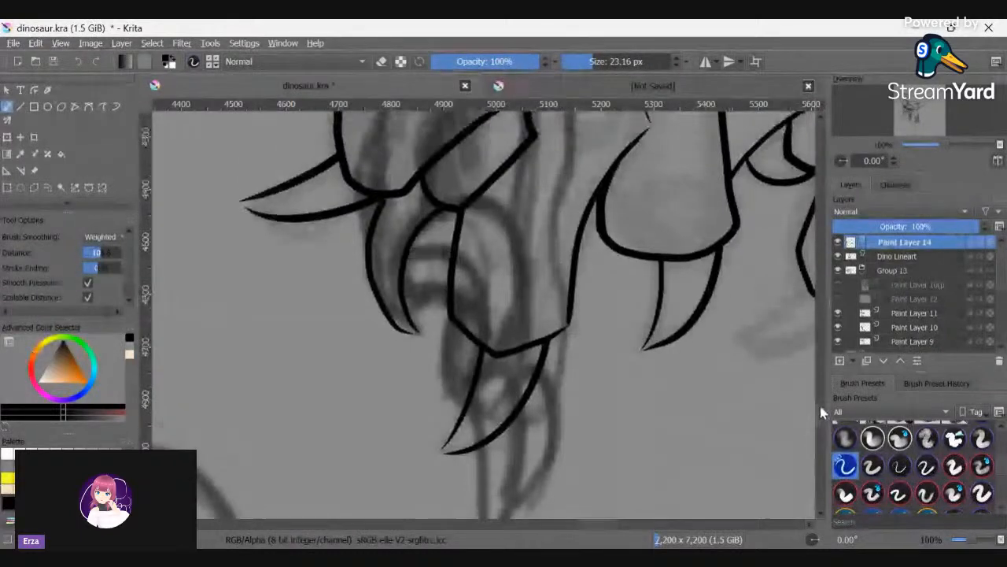
{"action": "left_click_drag", "start_coordinate": [584, 65], "coordinate": [578, 65]}
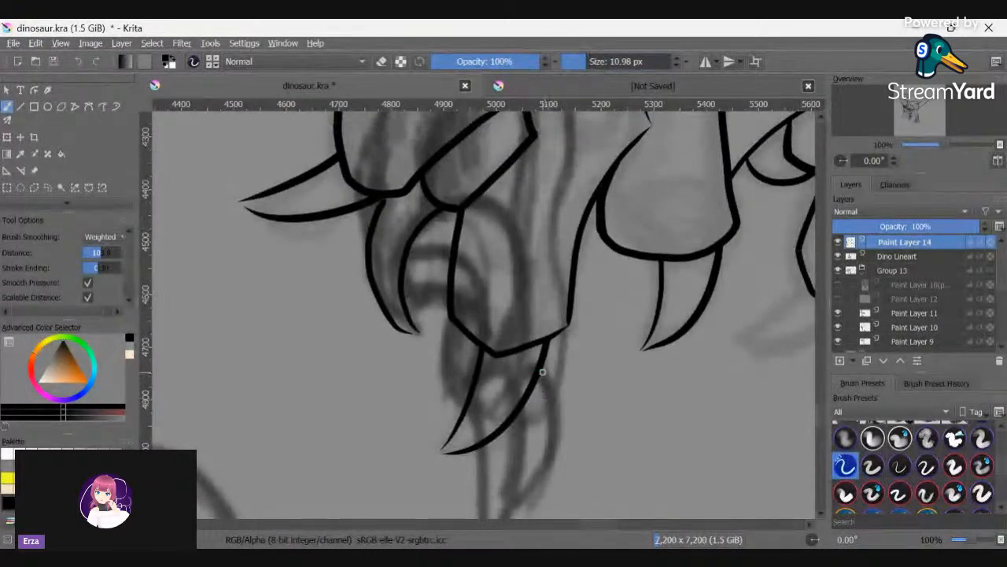
- Try inking the thin claws behind the long finger's front claw, then undo those strokes
{"action": "left_click_drag", "start_coordinate": [545, 384], "coordinate": [553, 425]}
{"action": "left_click_drag", "start_coordinate": [563, 329], "coordinate": [551, 396]}
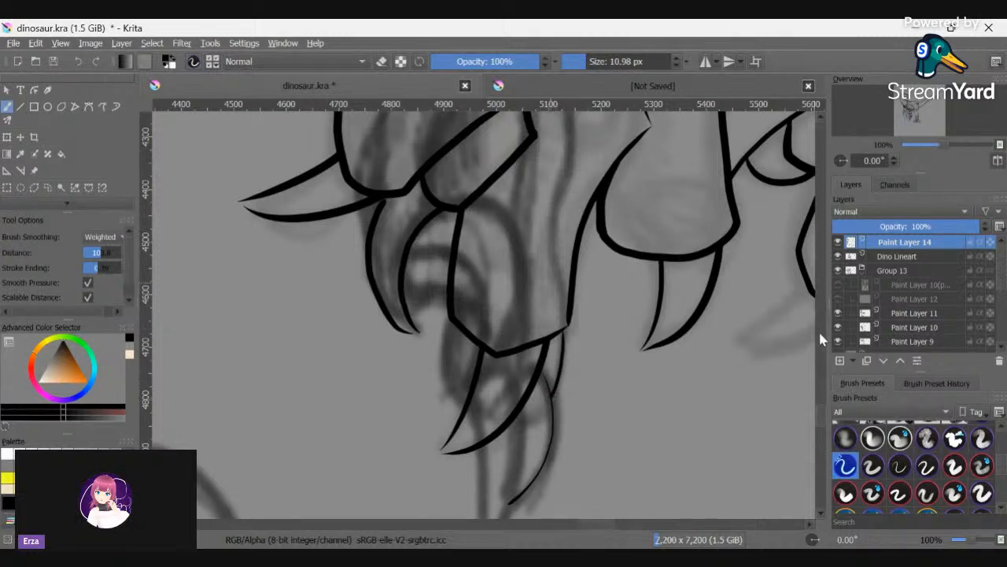
{"action": "scroll", "coordinate": [819, 410], "scroll_direction": "down", "scroll_amount": 5}
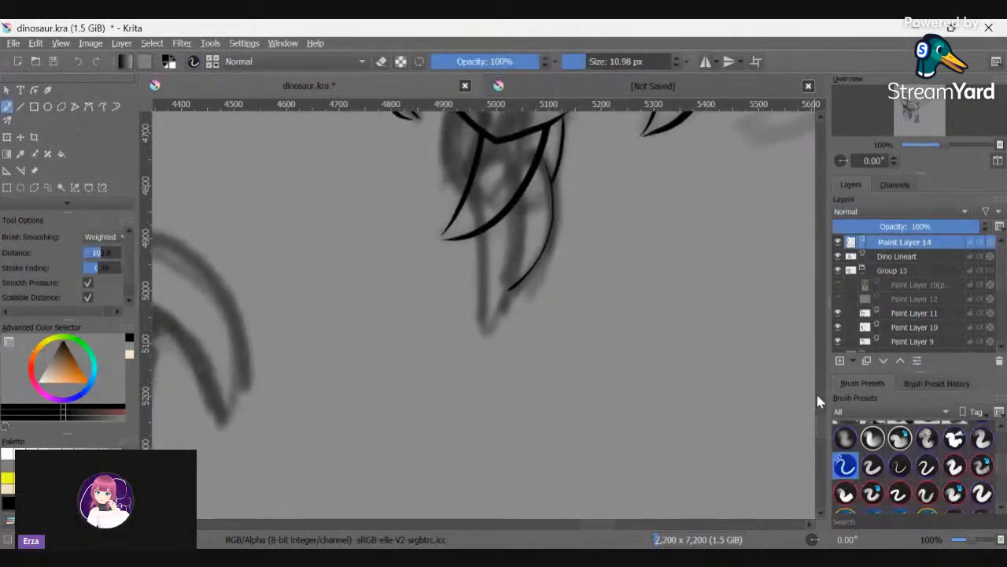
{"action": "mouse_move", "coordinate": [519, 201]}
{"action": "left_mouse_down"}
{"action": "mouse_move", "coordinate": [515, 262]}
{"action": "mouse_move", "coordinate": [485, 331]}
{"action": "left_mouse_up"}
{"action": "left_click_drag", "start_coordinate": [480, 232], "coordinate": [487, 331]}
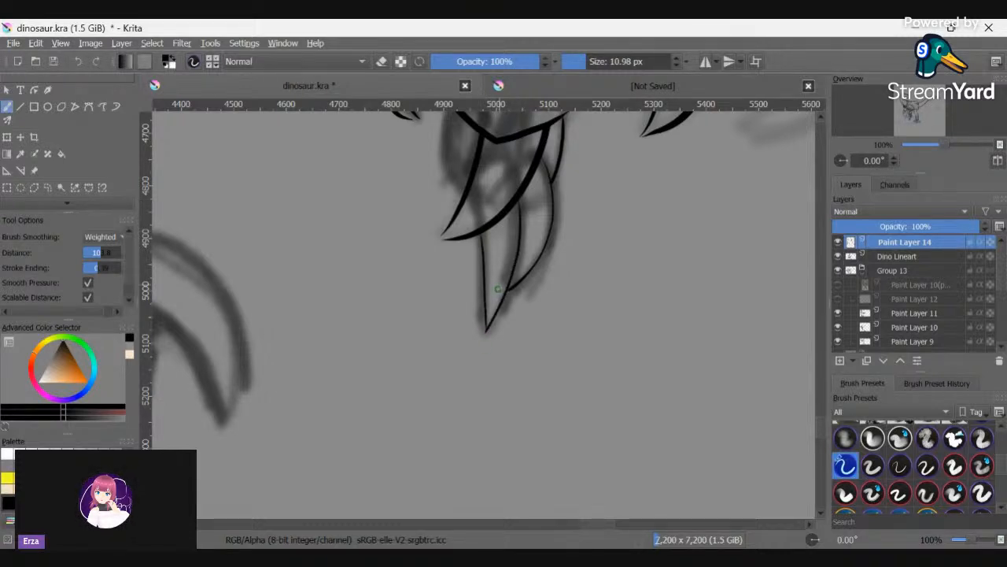
{"action": "key", "text": "ctrl+z"}
{"action": "key", "text": "ctrl+z"}
{"action": "key", "text": "ctrl+z"}
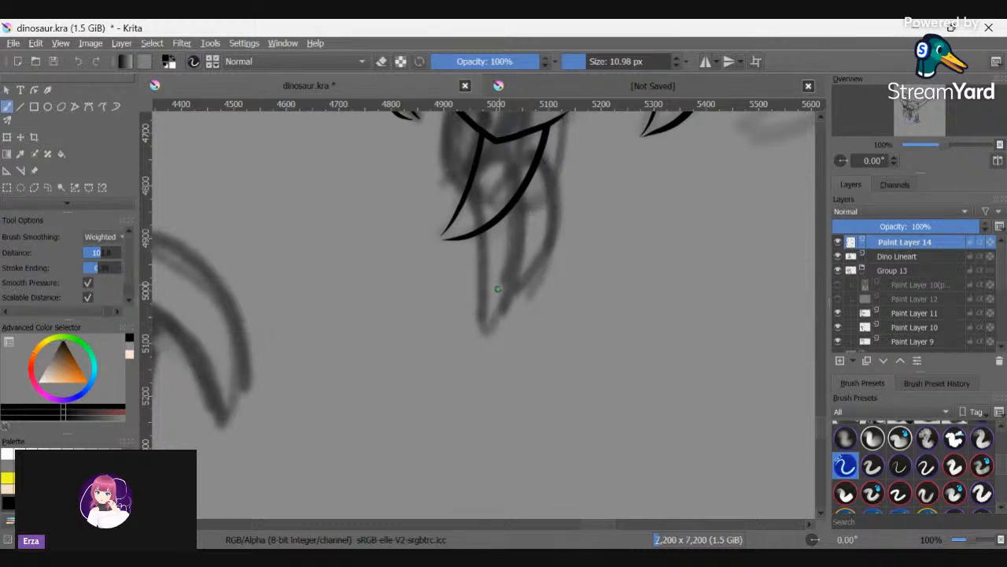
- Ink the two thin claws and the short finger edge behind the long finger's front claw, following the sketch
{"action": "scroll", "coordinate": [817, 409], "scroll_direction": "up", "scroll_amount": 2}
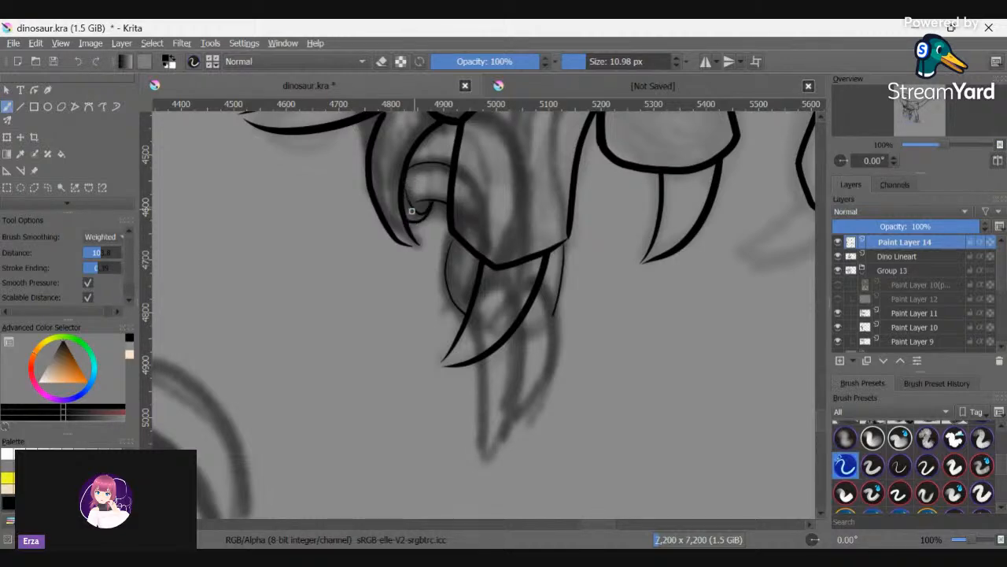
{"action": "key", "text": "6"}
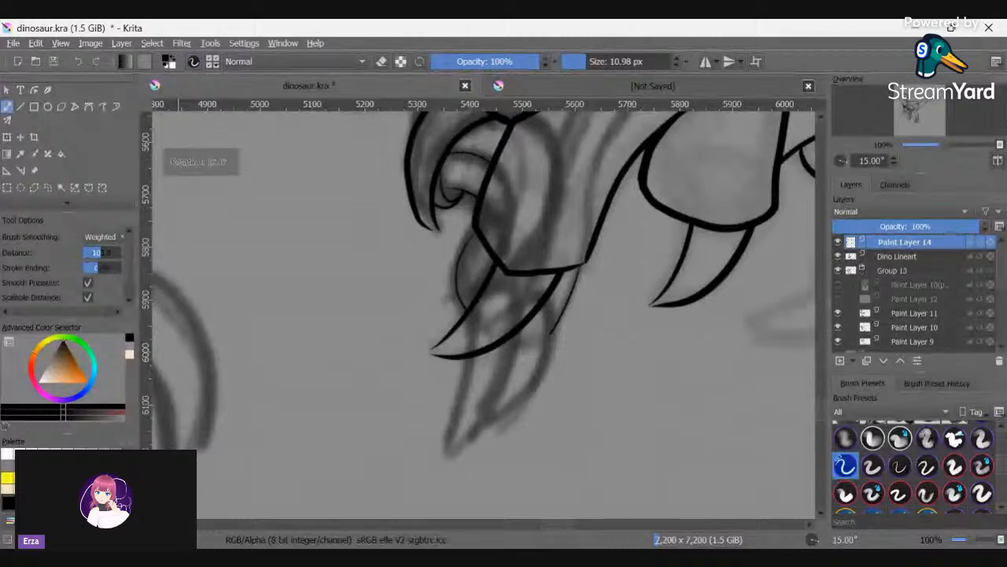
{"action": "key", "text": "6"}
{"action": "key", "text": "6"}
{"action": "key", "text": "6"}
{"action": "key", "text": "6"}
{"action": "key", "text": "6"}
{"action": "key", "text": "6"}
{"action": "key", "text": "6"}
{"action": "key", "text": "6"}
{"action": "key", "text": "6"}
{"action": "key", "text": "6"}
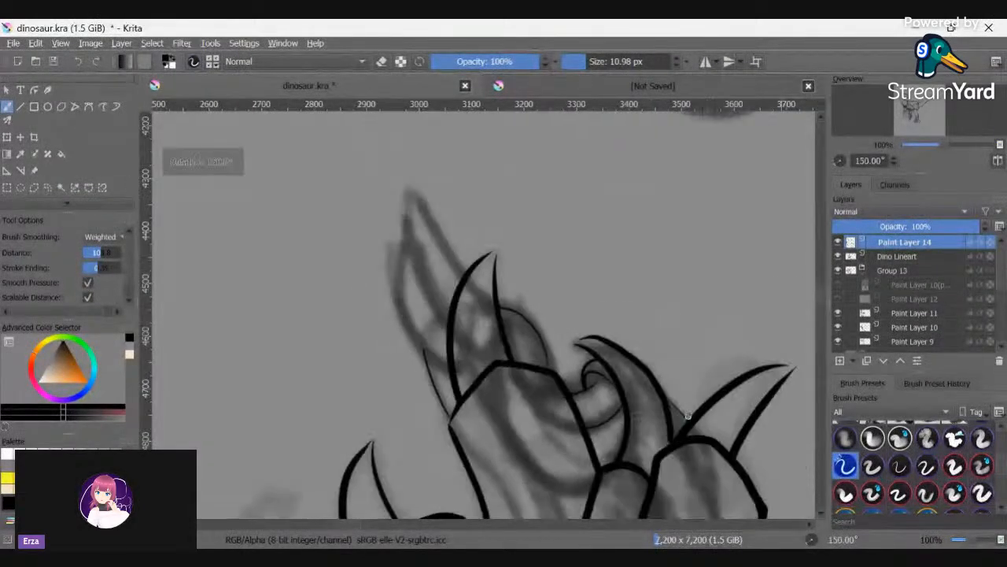
{"action": "key", "text": "6"}
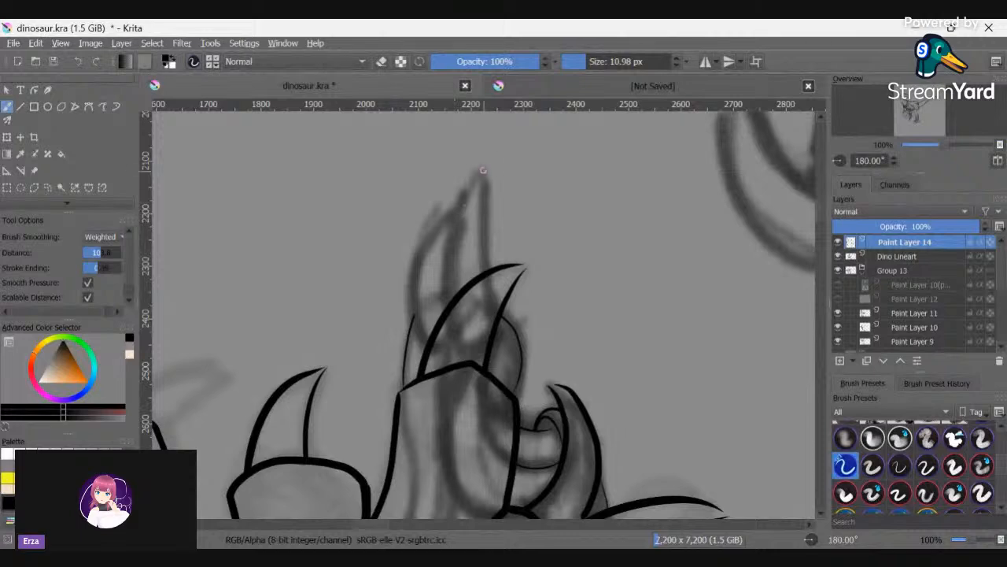
{"action": "mouse_move", "coordinate": [481, 171]}
{"action": "left_mouse_down"}
{"action": "mouse_move", "coordinate": [450, 248]}
{"action": "mouse_move", "coordinate": [446, 307]}
{"action": "left_mouse_up"}
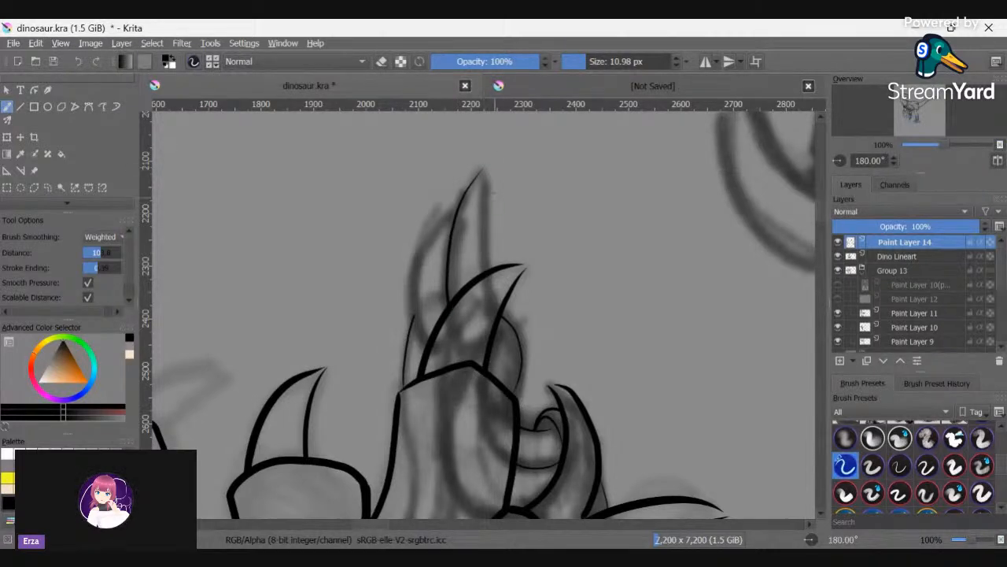
{"action": "left_click_drag", "start_coordinate": [483, 171], "coordinate": [487, 260]}
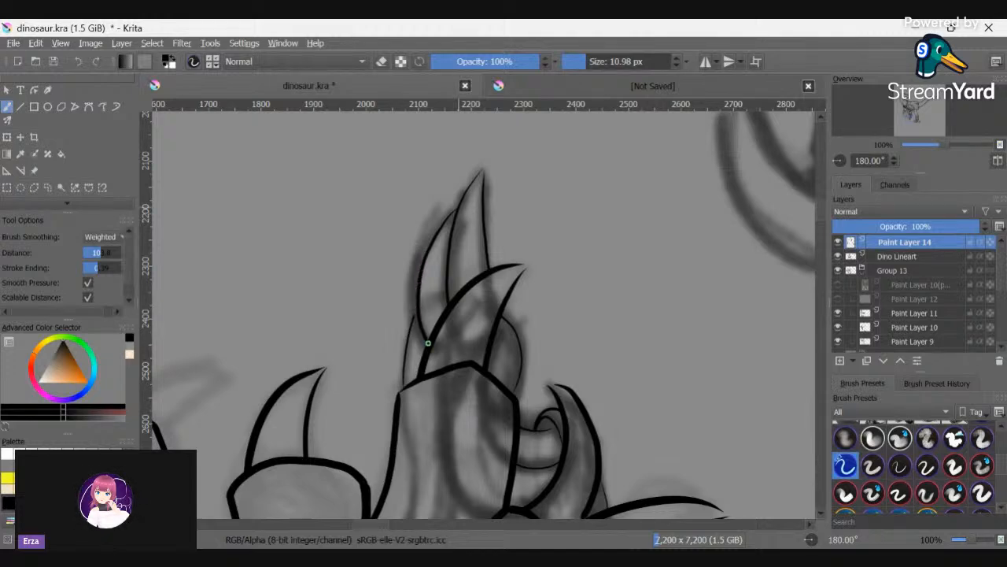
{"action": "left_click_drag", "start_coordinate": [411, 331], "coordinate": [404, 385]}
- Ink the curved claw at the tip of the outermost finger, following the sketch
{"action": "scroll", "coordinate": [406, 367], "scroll_direction": "down", "scroll_amount": 3}
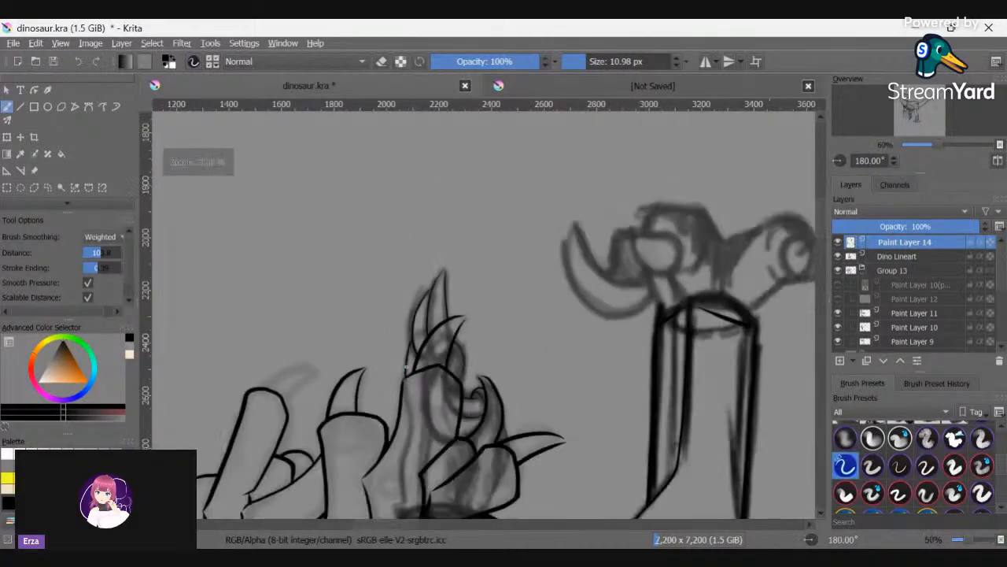
{"action": "key", "text": "6"}
{"action": "key", "text": "6"}
{"action": "key", "text": "6"}
{"action": "key", "text": "6"}
{"action": "key", "text": "6"}
{"action": "key", "text": "6"}
{"action": "key", "text": "6"}
{"action": "key", "text": "6"}
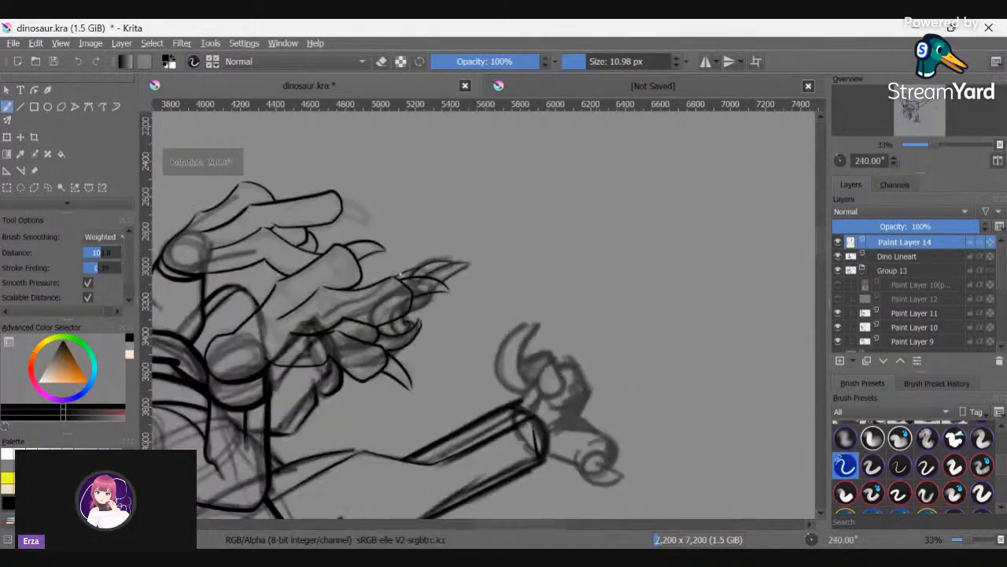
{"action": "key", "text": "6"}
{"action": "key", "text": "6"}
{"action": "key", "text": "6"}
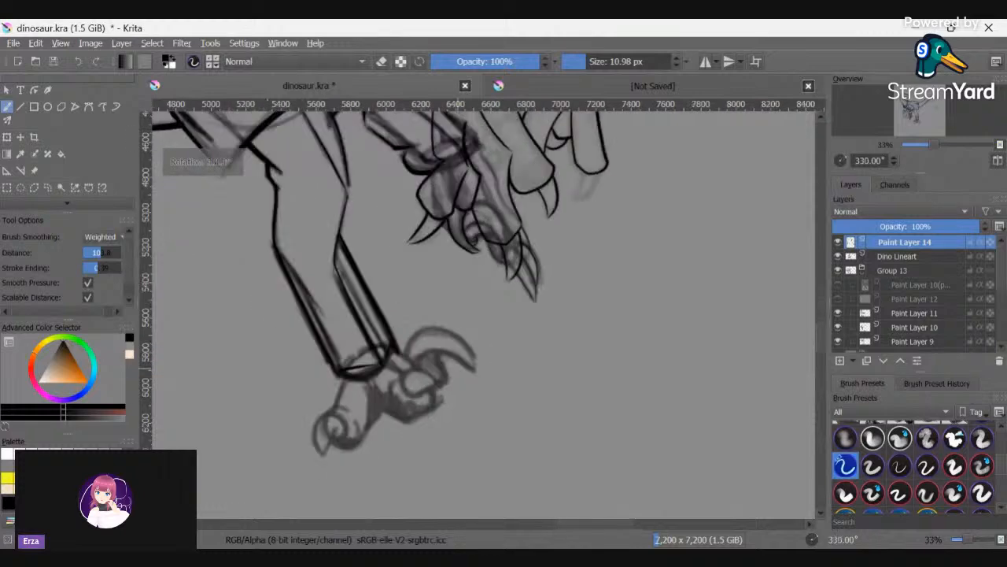
{"action": "key", "text": "6"}
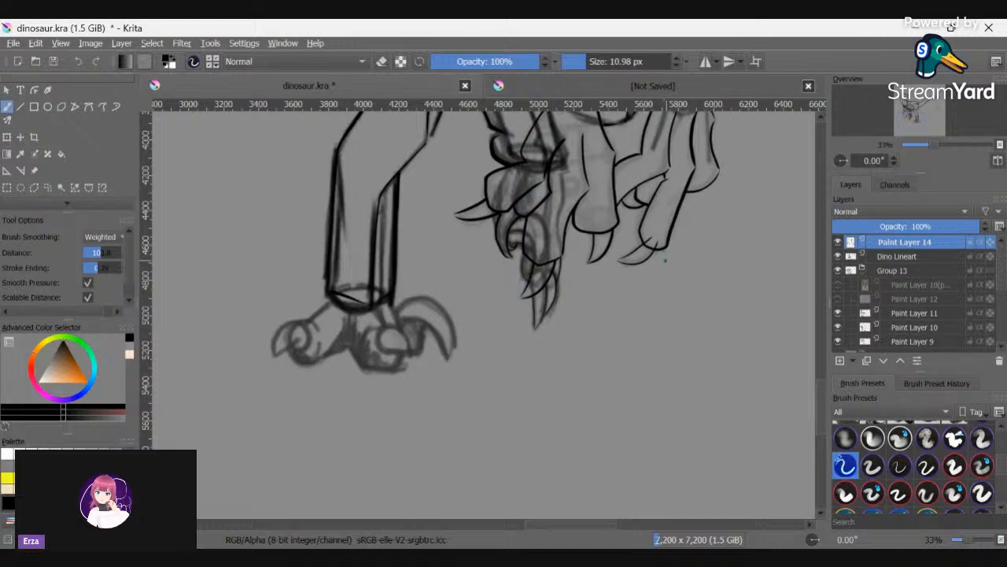
- Undo the last inked claw on the outermost finger and set the brush size to 33.91 px
{"action": "key", "text": "ctrl+z"}
{"action": "key", "text": "6"}
{"action": "key", "text": "6"}
{"action": "key", "text": "6"}
{"action": "key", "text": "6"}
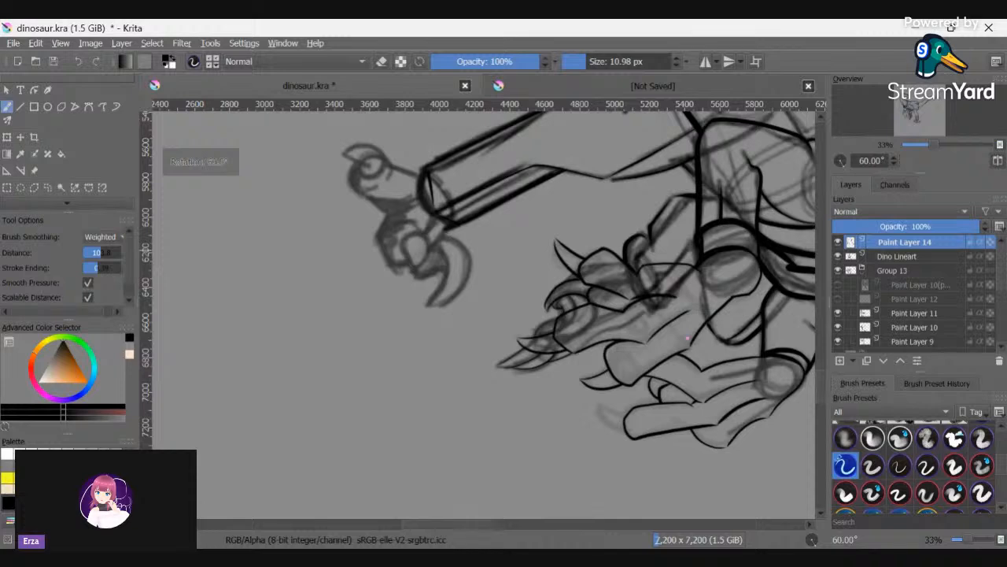
{"action": "key", "text": "6"}
{"action": "key", "text": "6"}
{"action": "key", "text": "6"}
{"action": "key", "text": "6"}
{"action": "key", "text": "6"}
{"action": "key", "text": "]"}
{"action": "key", "text": "]"}
{"action": "key", "text": "]"}
{"action": "key", "text": "]"}
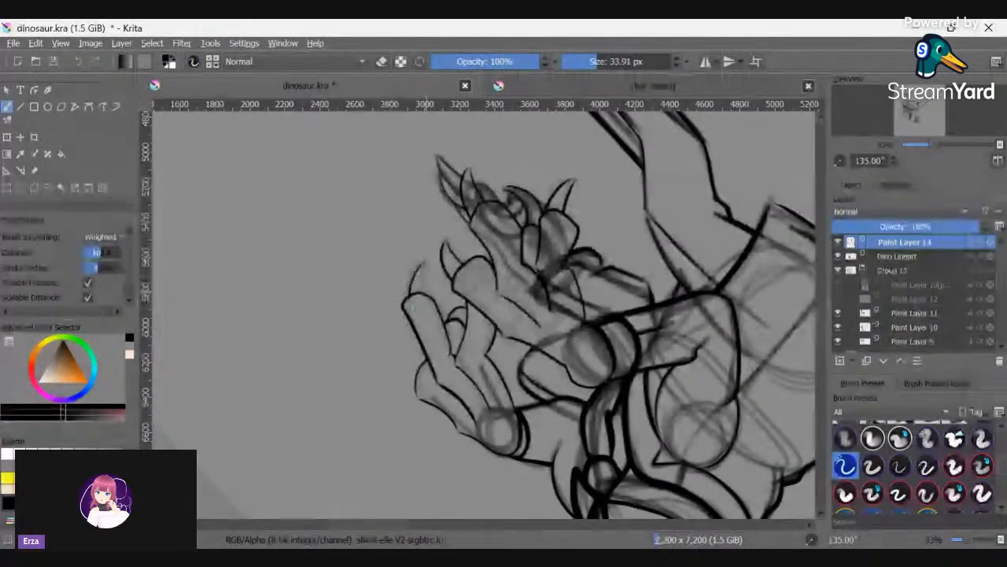
- Try inking the outermost finger's claw and erasing its overlap with the fingertip, then undo those strokes
{"action": "left_click_drag", "start_coordinate": [427, 265], "coordinate": [436, 312]}
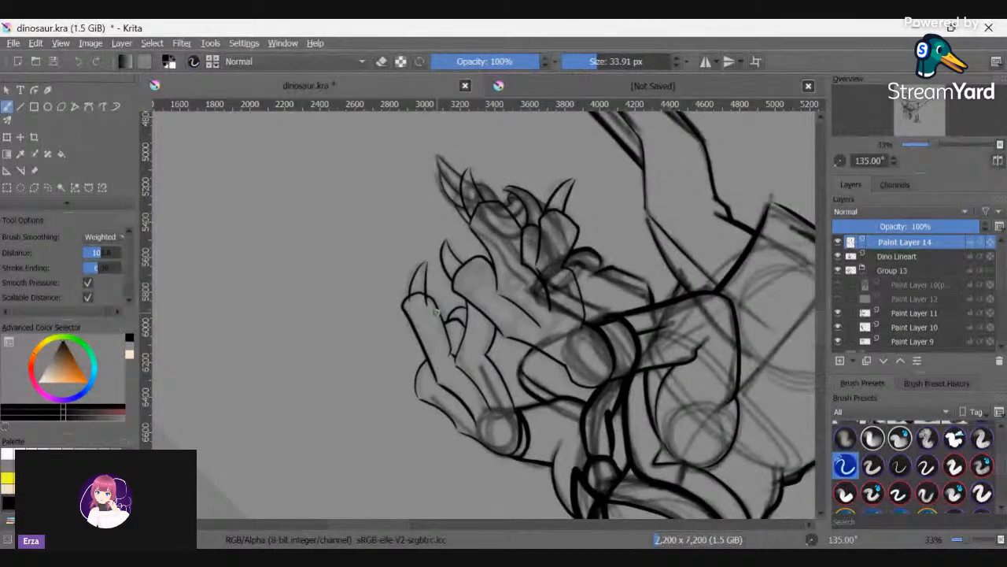
{"action": "key", "text": "6"}
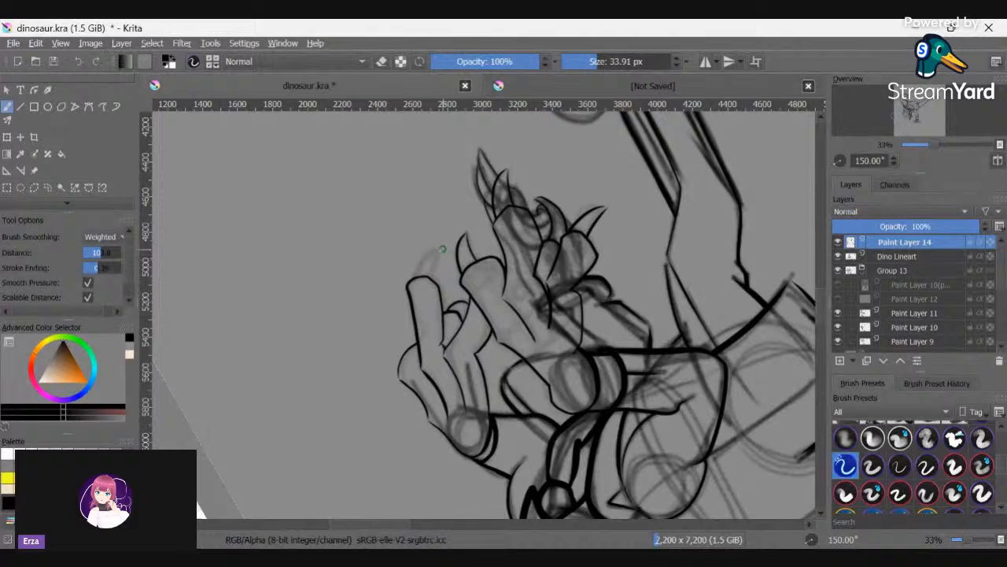
{"action": "mouse_move", "coordinate": [442, 249]}
{"action": "left_mouse_down"}
{"action": "mouse_move", "coordinate": [422, 261]}
{"action": "mouse_move", "coordinate": [418, 286]}
{"action": "left_mouse_up"}
{"action": "left_click_drag", "start_coordinate": [433, 254], "coordinate": [439, 305]}
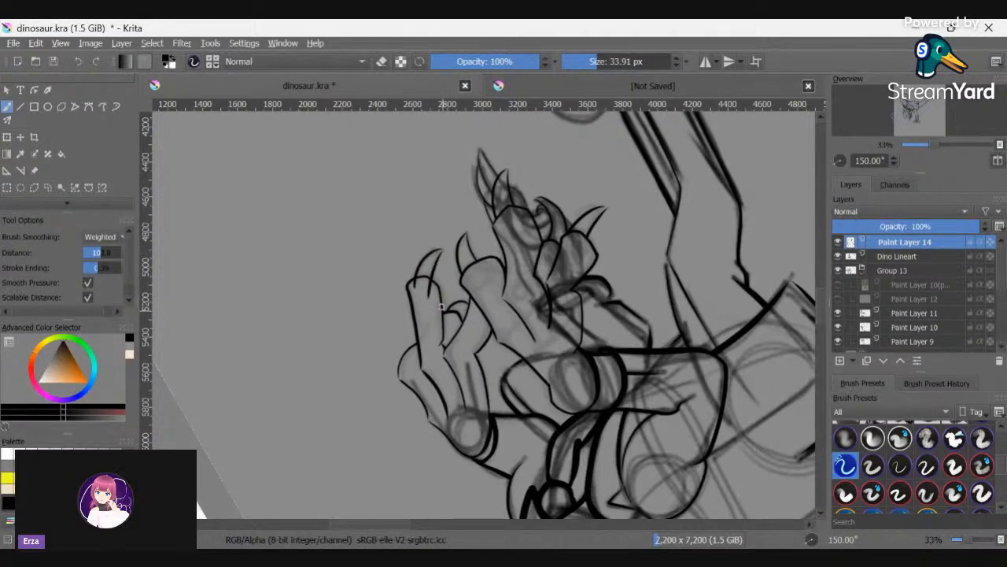
{"action": "scroll", "coordinate": [443, 313], "scroll_direction": "up", "scroll_amount": 3}
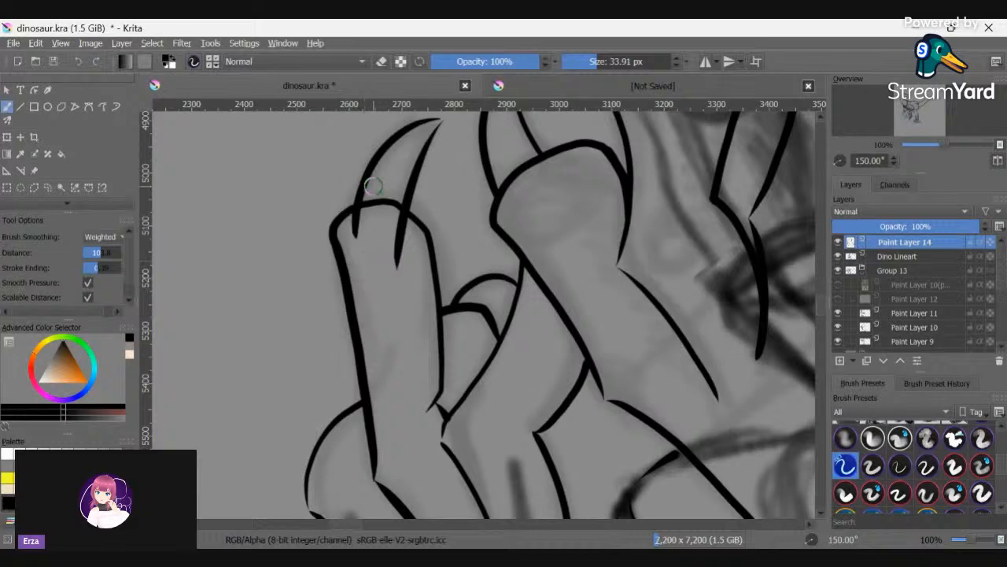
{"action": "key", "text": "e"}
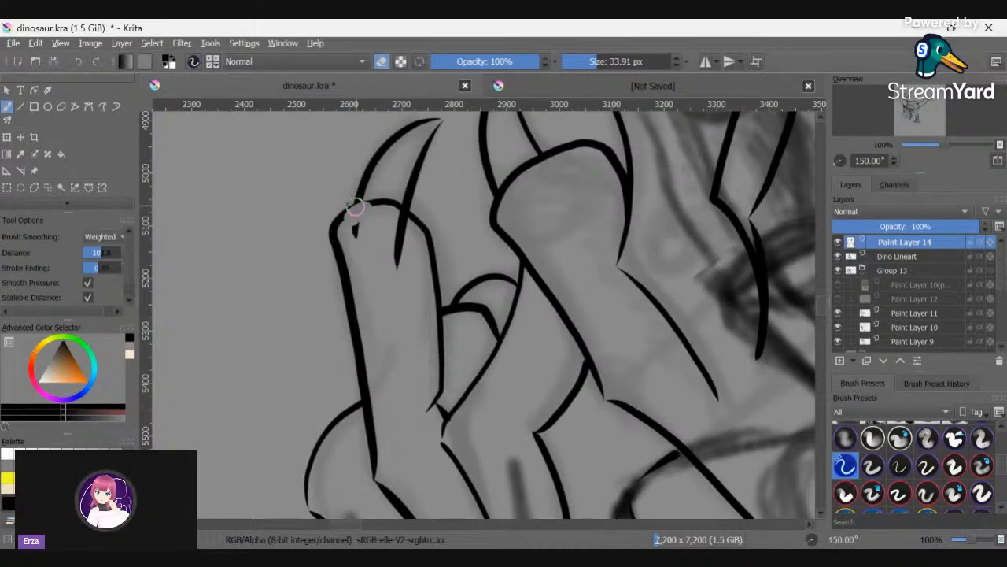
{"action": "key", "text": "ctrl+z"}
{"action": "key", "text": "ctrl+z"}
{"action": "key", "text": "ctrl+z"}
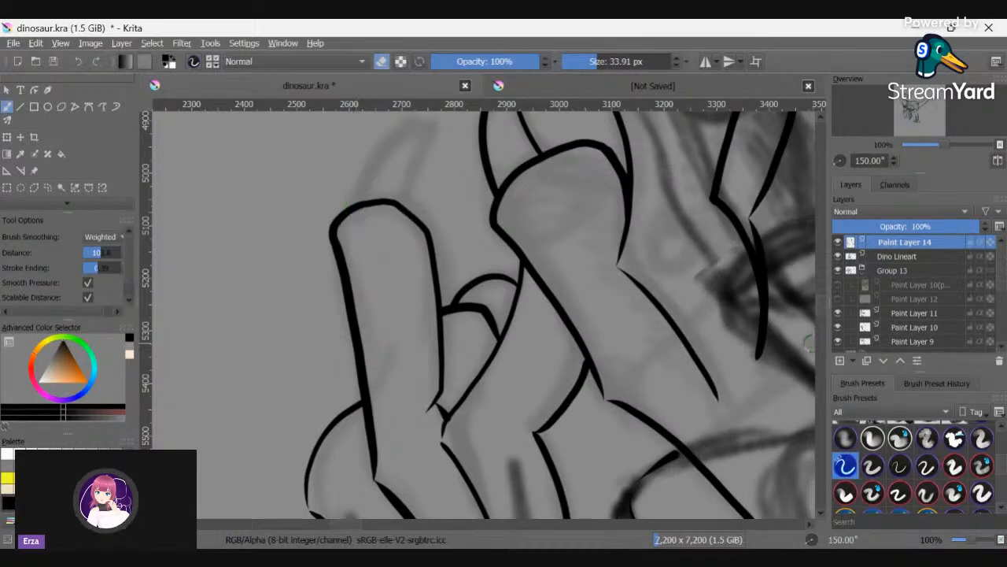
- Ink the outermost finger's curved claw on a new layer above Paint Layer 14 and erase the line ends overlapping the fingertip
{"action": "scroll", "coordinate": [823, 310], "scroll_direction": "up", "scroll_amount": 3}
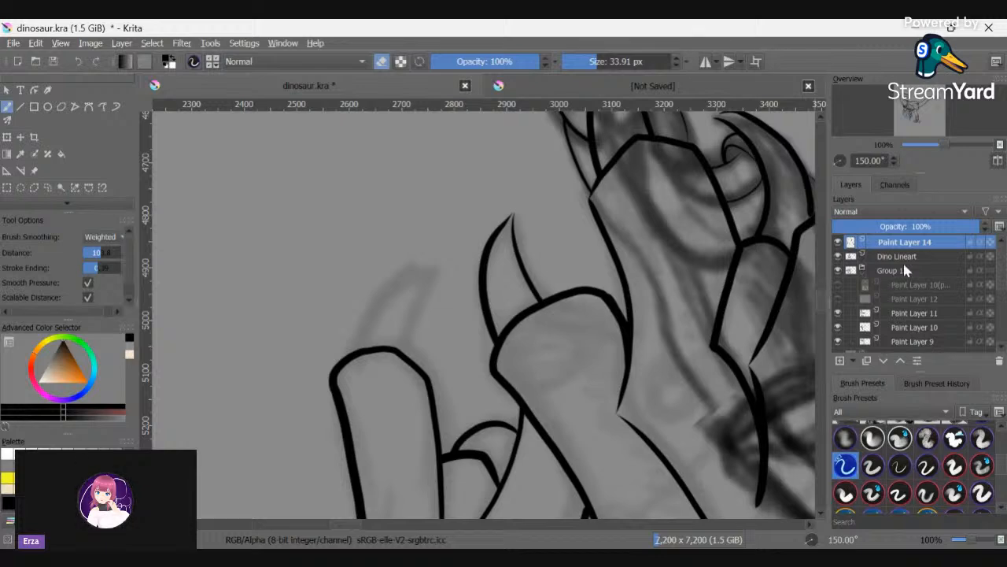
{"action": "left_click", "coordinate": [840, 359]}
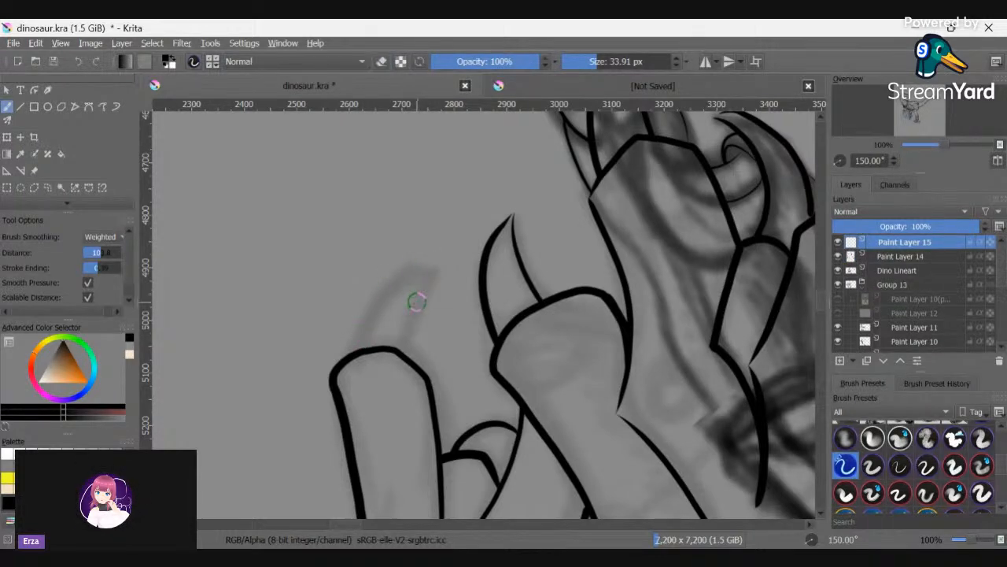
{"action": "key", "text": "e"}
{"action": "mouse_move", "coordinate": [433, 269]}
{"action": "left_mouse_down"}
{"action": "mouse_move", "coordinate": [351, 343]}
{"action": "mouse_move", "coordinate": [344, 394]}
{"action": "left_mouse_up"}
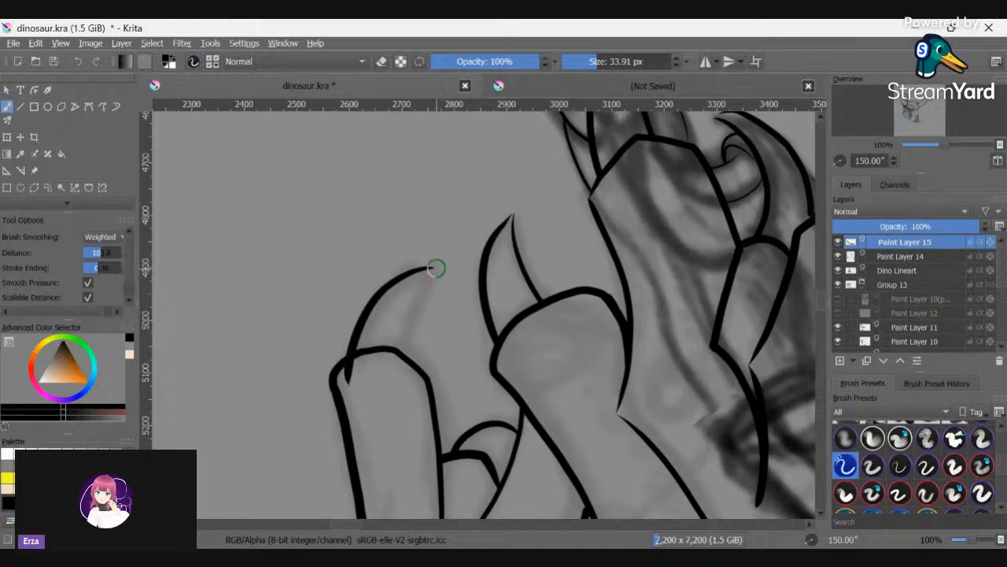
{"action": "left_click_drag", "start_coordinate": [435, 268], "coordinate": [398, 386]}
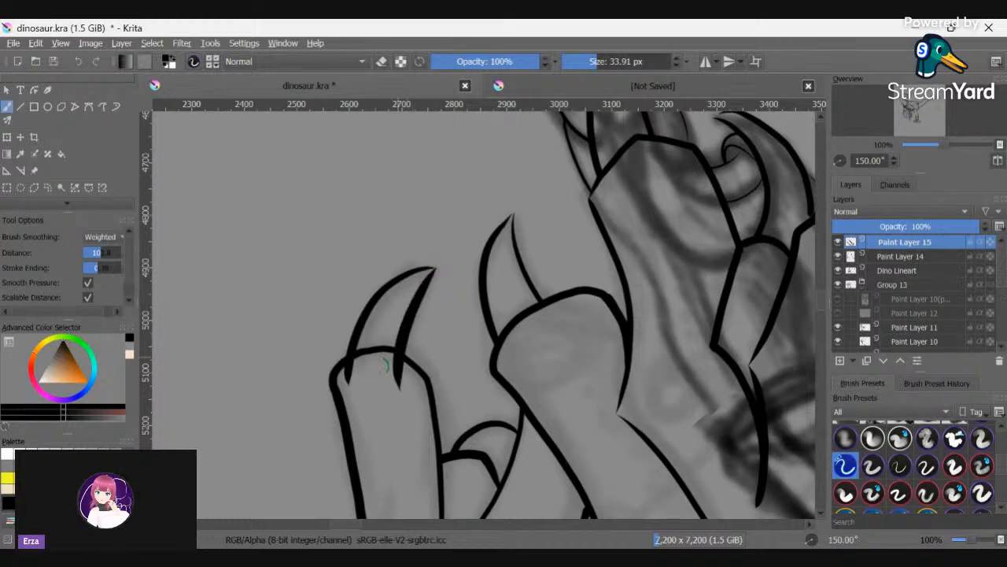
{"action": "key", "text": "e"}
{"action": "mouse_move", "coordinate": [351, 368]}
{"action": "left_mouse_down"}
{"action": "mouse_move", "coordinate": [360, 355]}
{"action": "mouse_move", "coordinate": [394, 355]}
{"action": "mouse_move", "coordinate": [401, 373]}
{"action": "left_mouse_up"}
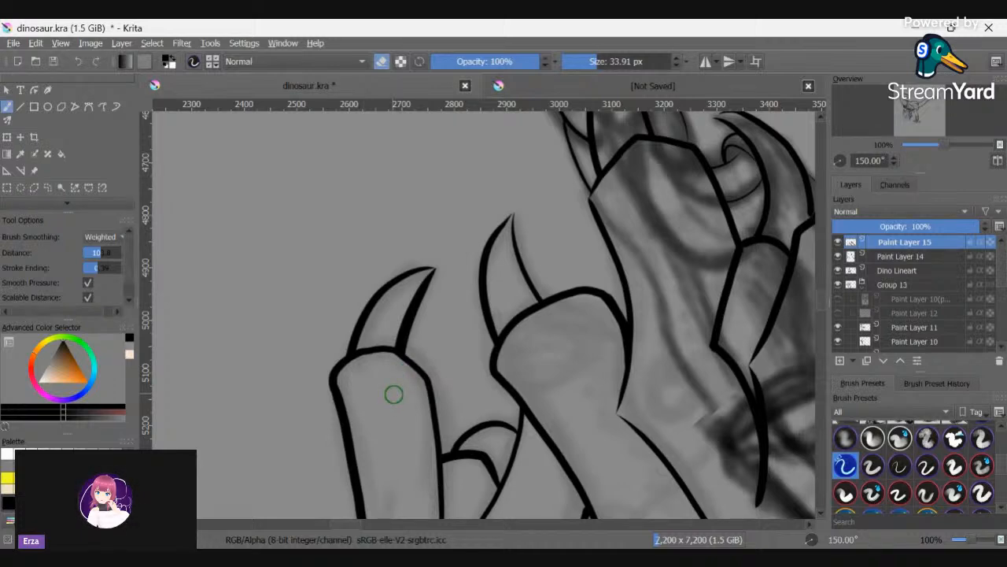
- Examine the inked hand within the whole dinosaur figure with the canvas upright
{"action": "scroll", "coordinate": [393, 395], "scroll_direction": "down", "scroll_amount": 3}
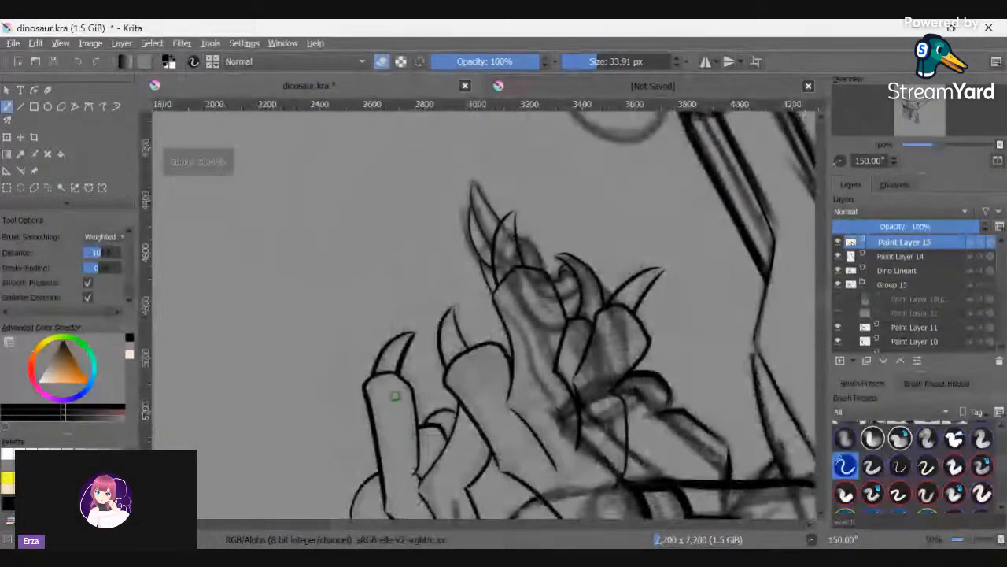
{"action": "scroll", "coordinate": [397, 397], "scroll_direction": "down", "scroll_amount": 1}
{"action": "key", "text": "6"}
{"action": "key", "text": "6"}
{"action": "key", "text": "6"}
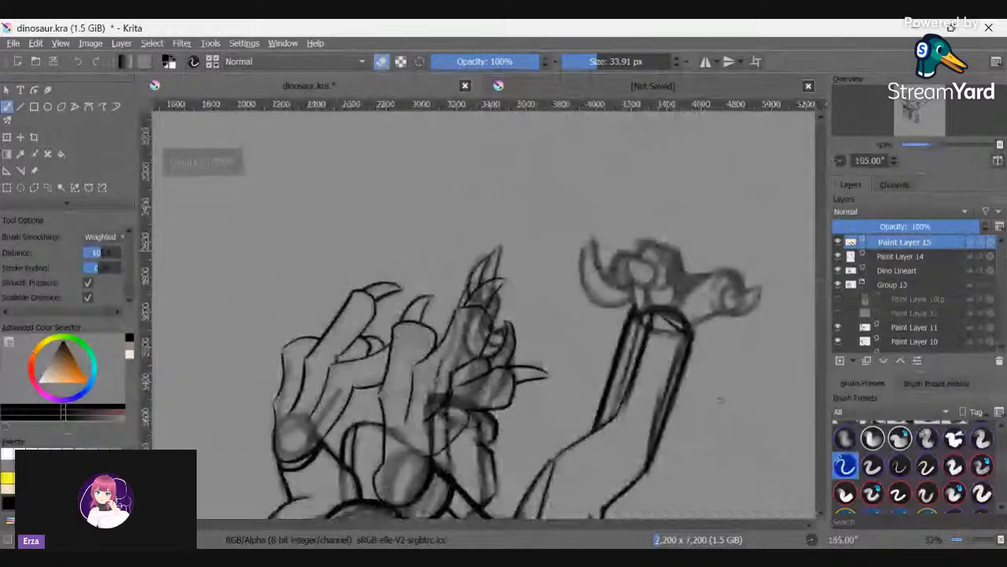
{"action": "key", "text": "4"}
{"action": "key", "text": "4"}
{"action": "key", "text": "4"}
{"action": "key", "text": "4"}
{"action": "key", "text": "4"}
{"action": "key", "text": "4"}
{"action": "key", "text": "4"}
{"action": "key", "text": "4"}
{"action": "key", "text": "4"}
{"action": "key", "text": "4"}
{"action": "key", "text": "4"}
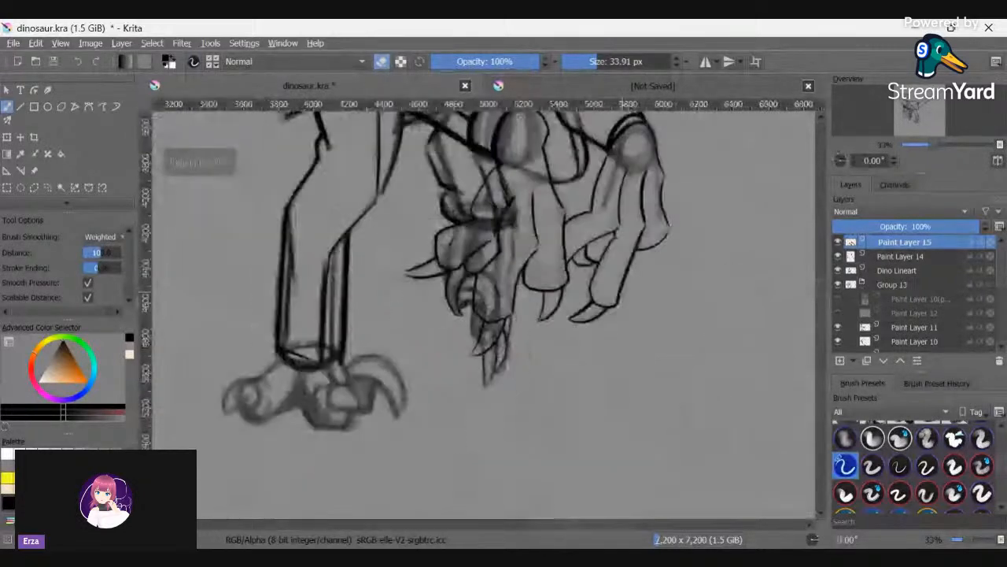
{"action": "key", "text": "minus"}
{"action": "key", "text": "minus"}
{"action": "key", "text": "minus"}
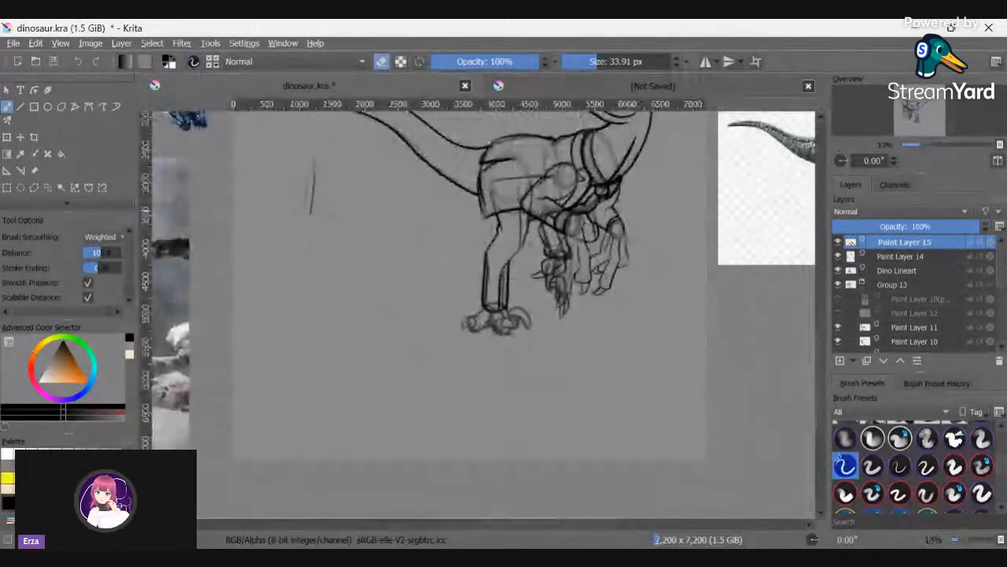
{"action": "left_click_drag", "start_coordinate": [819, 381], "coordinate": [819, 354]}
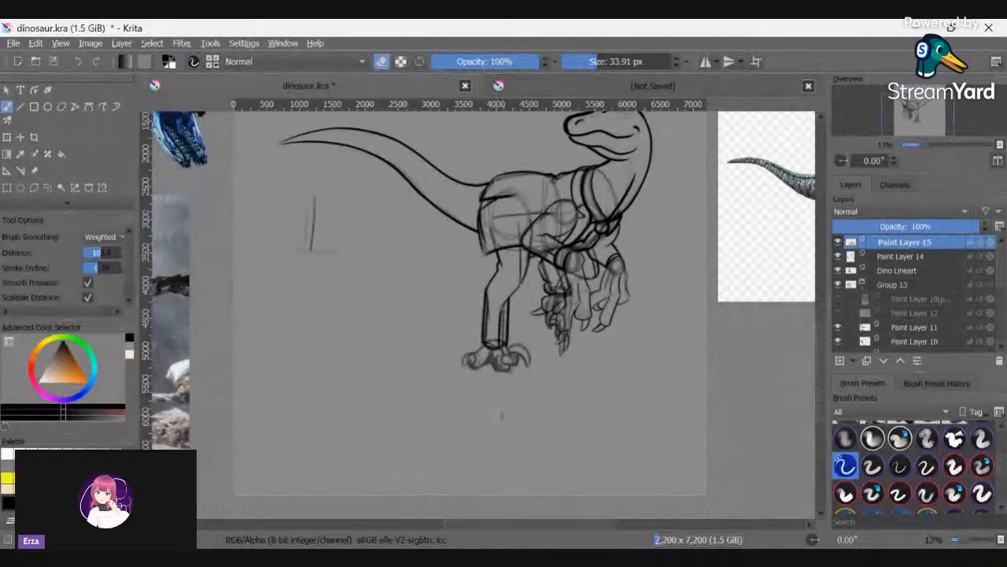
- On Paint Layer 14, ink the foot's front ankle line, its underside contour and the two short lines above the rear toe
{"action": "scroll", "coordinate": [502, 415], "scroll_direction": "up", "scroll_amount": 1}
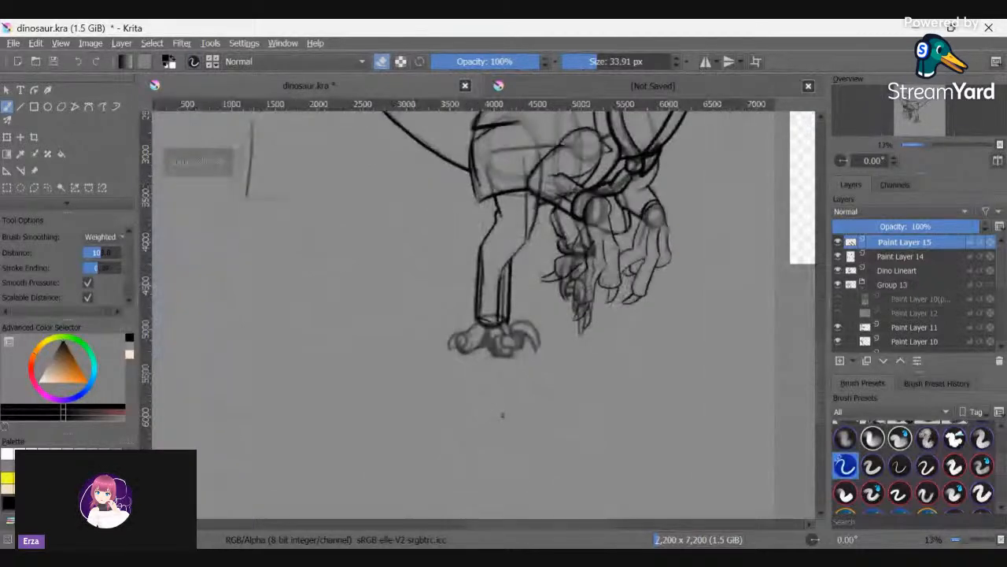
{"action": "scroll", "coordinate": [502, 415], "scroll_direction": "up", "scroll_amount": 5}
{"action": "key", "text": "Page_Down"}
{"action": "left_click_drag", "start_coordinate": [418, 197], "coordinate": [467, 153]}
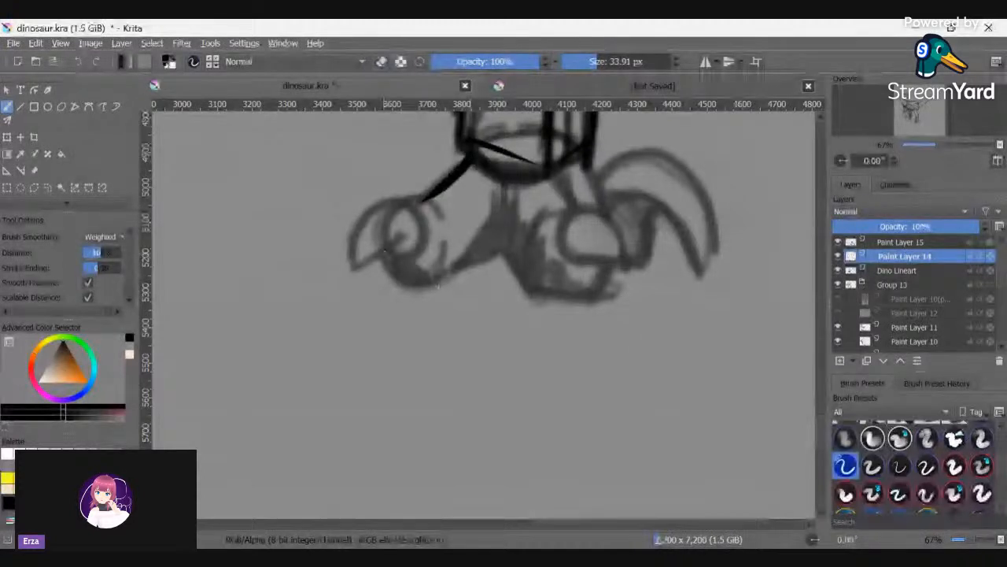
{"action": "mouse_move", "coordinate": [385, 254]}
{"action": "left_mouse_down"}
{"action": "mouse_move", "coordinate": [414, 281]}
{"action": "mouse_move", "coordinate": [497, 253]}
{"action": "mouse_move", "coordinate": [529, 292]}
{"action": "left_mouse_up"}
{"action": "mouse_move", "coordinate": [531, 239]}
{"action": "left_mouse_down"}
{"action": "mouse_move", "coordinate": [523, 267]}
{"action": "mouse_move", "coordinate": [538, 293]}
{"action": "mouse_move", "coordinate": [602, 292]}
{"action": "mouse_move", "coordinate": [615, 270]}
{"action": "left_mouse_up"}
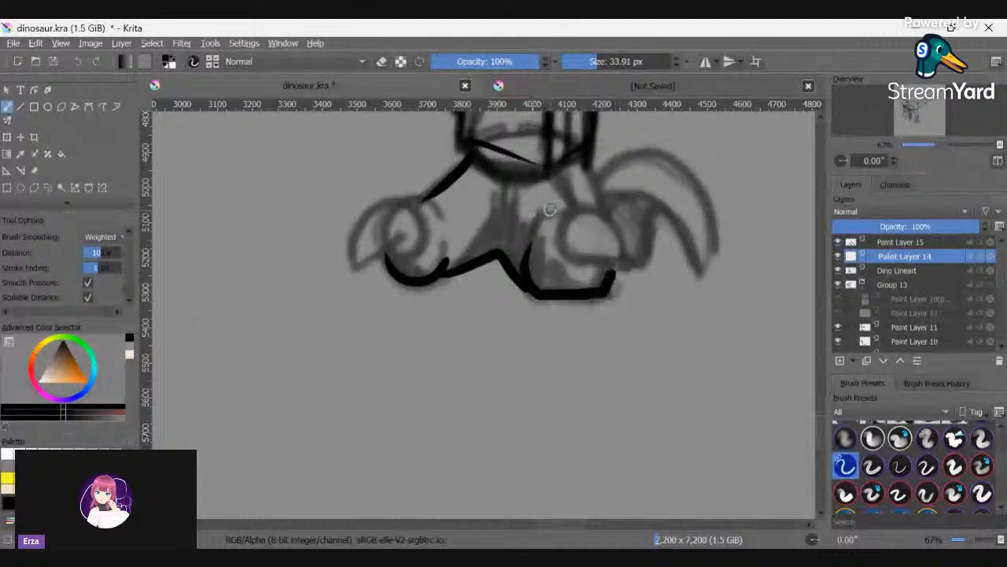
{"action": "left_click_drag", "start_coordinate": [554, 170], "coordinate": [577, 204]}
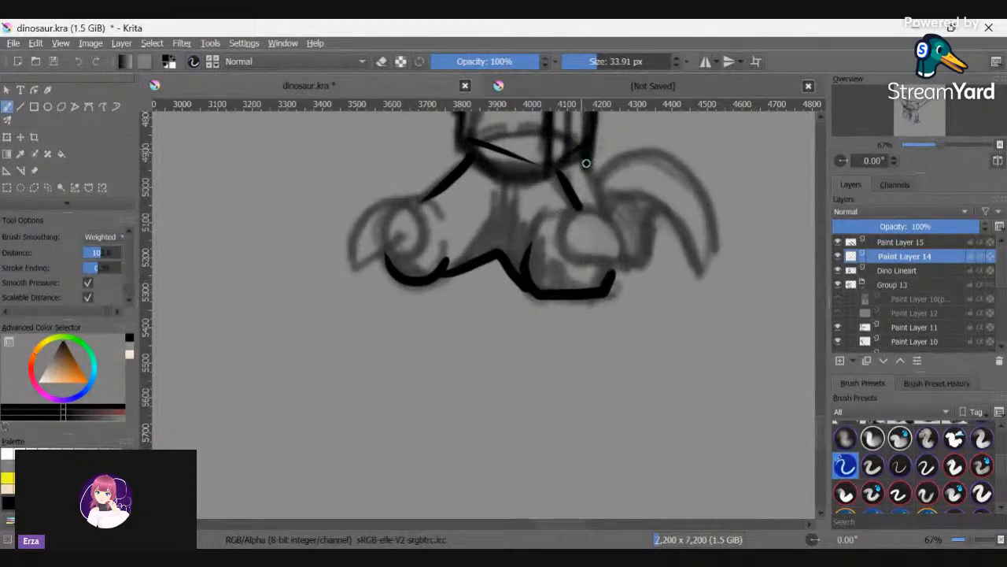
{"action": "left_click_drag", "start_coordinate": [588, 162], "coordinate": [603, 210]}
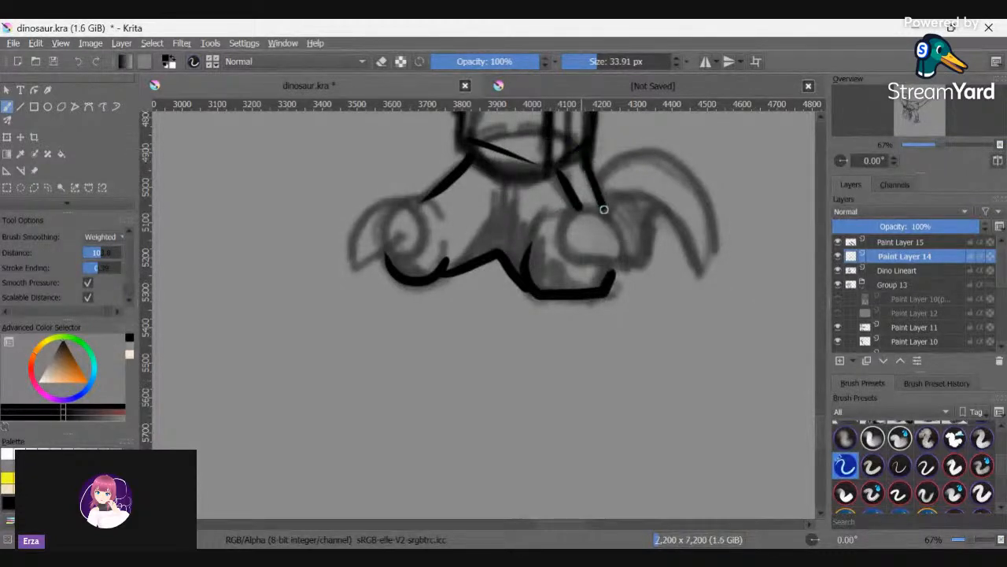
- Reduce the opacity of the sketch layers in Group 13 to 73% and reselect Paint Layer 14
{"action": "left_click", "coordinate": [878, 283]}
{"action": "left_click", "coordinate": [935, 229]}
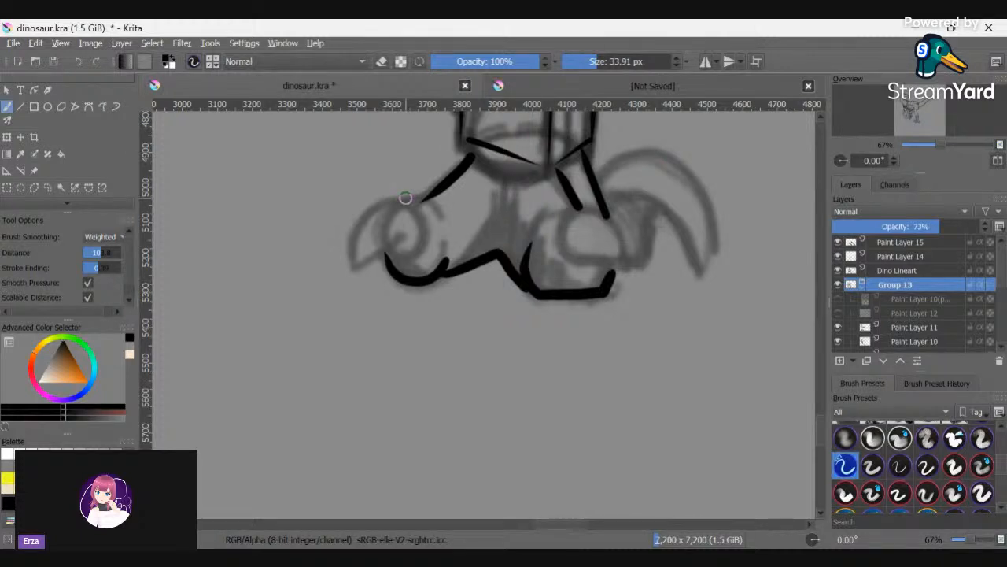
{"action": "left_click", "coordinate": [888, 254]}
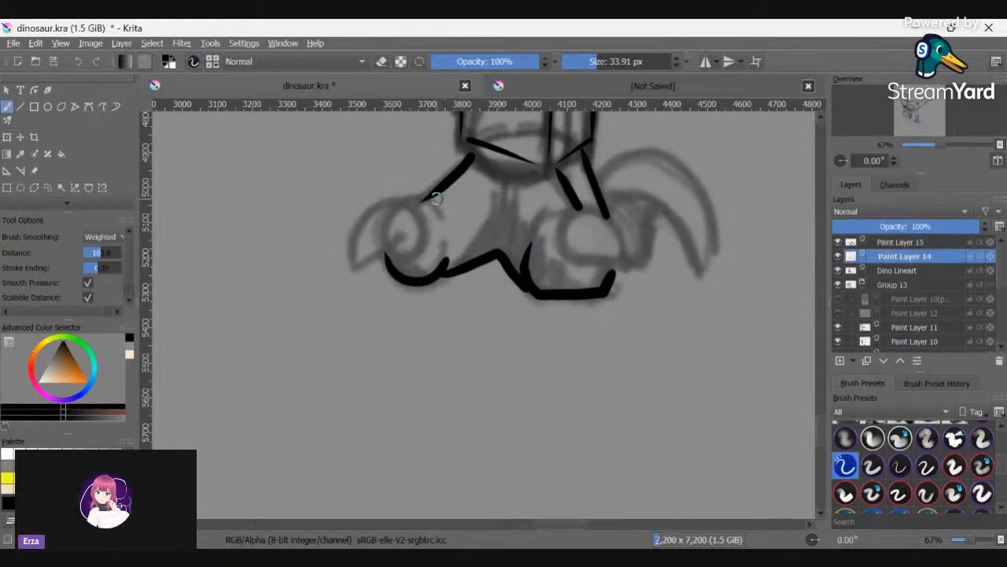
- Ink the curved upper edge of the front toe where it meets the ankle line, redoing the first attempt
{"action": "left_click_drag", "start_coordinate": [440, 211], "coordinate": [421, 198]}
{"action": "key", "text": "ctrl+z"}
{"action": "key", "text": "4"}
{"action": "key", "text": "4"}
{"action": "key", "text": "4"}
{"action": "key", "text": "4"}
{"action": "key", "text": "4"}
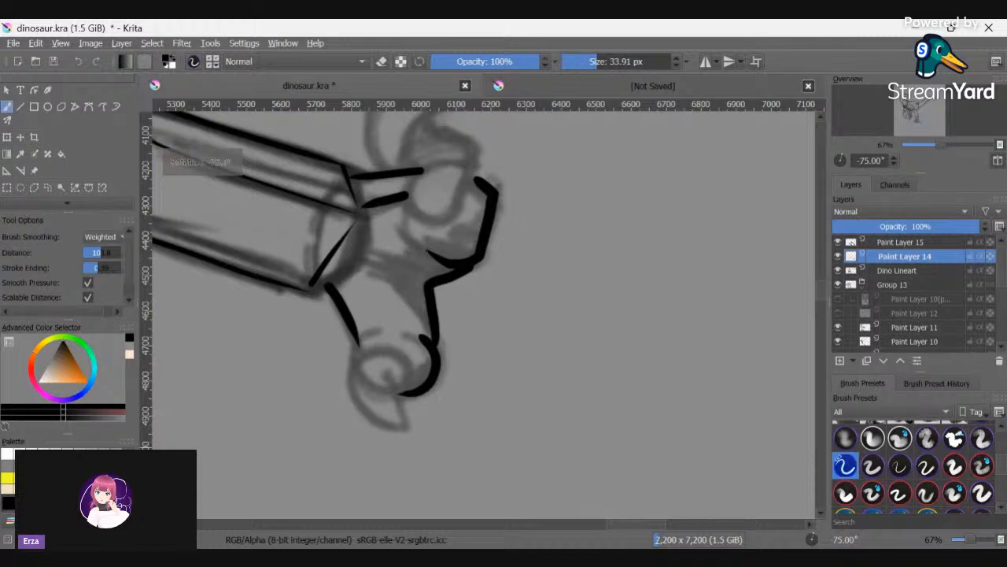
{"action": "key", "text": "4"}
{"action": "key", "text": "4"}
{"action": "key", "text": "4"}
{"action": "key", "text": "e"}
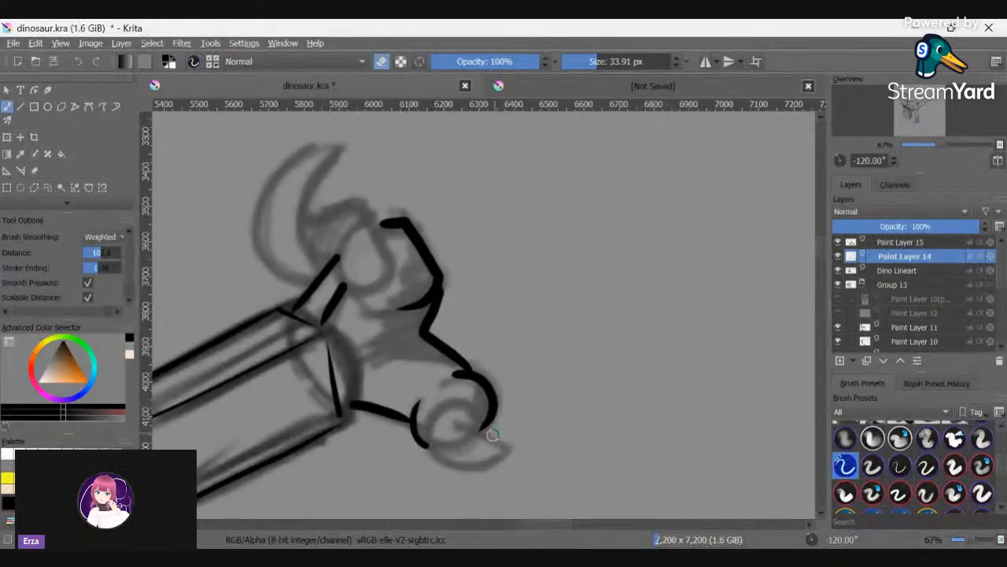
{"action": "key", "text": "e"}
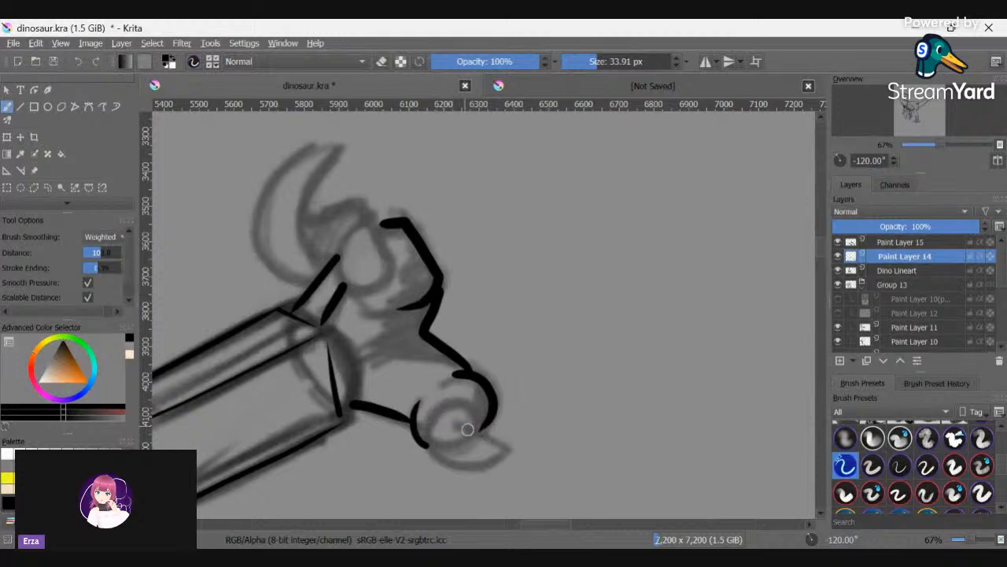
- Ink the rounded base and pointed tip of the front toe's claw over the sketch, redoing the first attempt
{"action": "mouse_move", "coordinate": [476, 422]}
{"action": "left_mouse_down"}
{"action": "mouse_move", "coordinate": [462, 400]}
{"action": "mouse_move", "coordinate": [444, 405]}
{"action": "mouse_move", "coordinate": [433, 446]}
{"action": "mouse_move", "coordinate": [465, 462]}
{"action": "mouse_move", "coordinate": [510, 443]}
{"action": "left_mouse_up"}
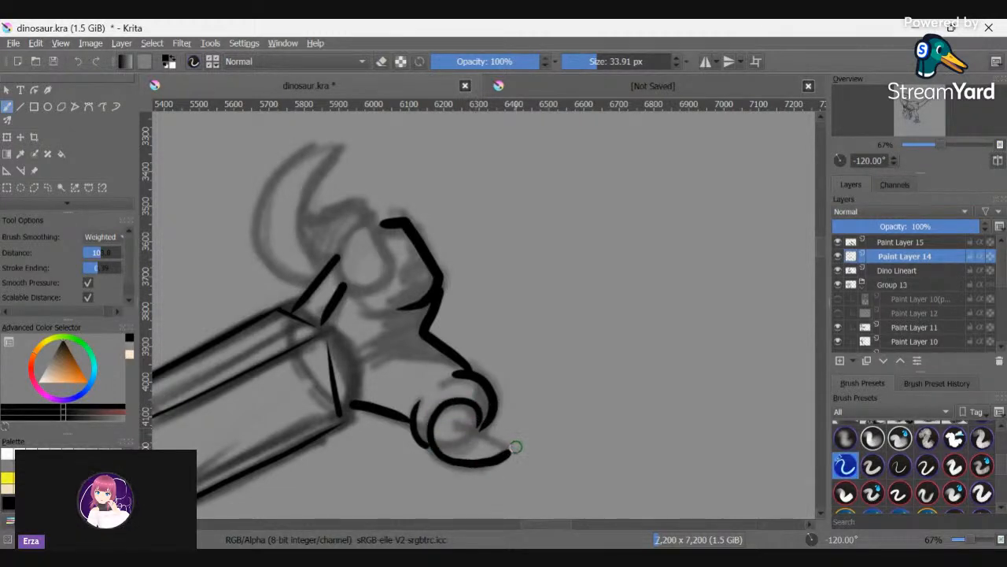
{"action": "key", "text": "ctrl+z"}
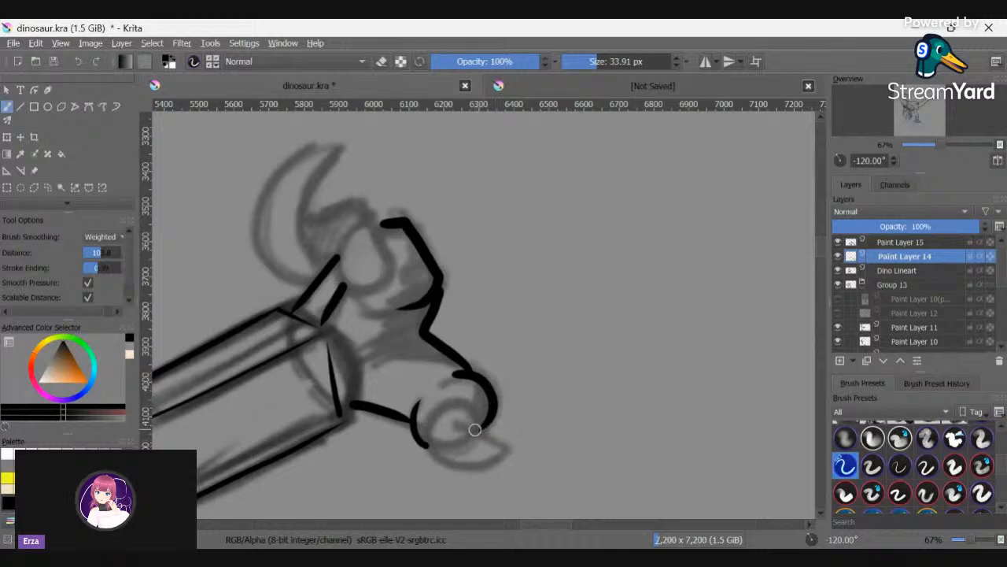
{"action": "mouse_move", "coordinate": [473, 427]}
{"action": "left_mouse_down"}
{"action": "mouse_move", "coordinate": [453, 400]}
{"action": "mouse_move", "coordinate": [428, 433]}
{"action": "mouse_move", "coordinate": [455, 470]}
{"action": "mouse_move", "coordinate": [522, 443]}
{"action": "mouse_move", "coordinate": [468, 428]}
{"action": "left_mouse_up"}
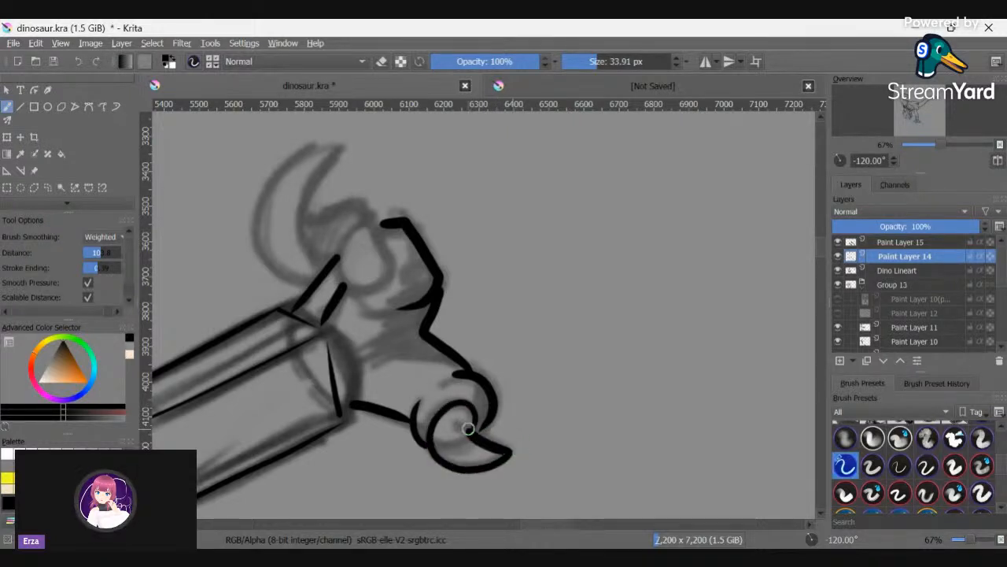
{"action": "left_click_drag", "start_coordinate": [502, 456], "coordinate": [511, 451]}
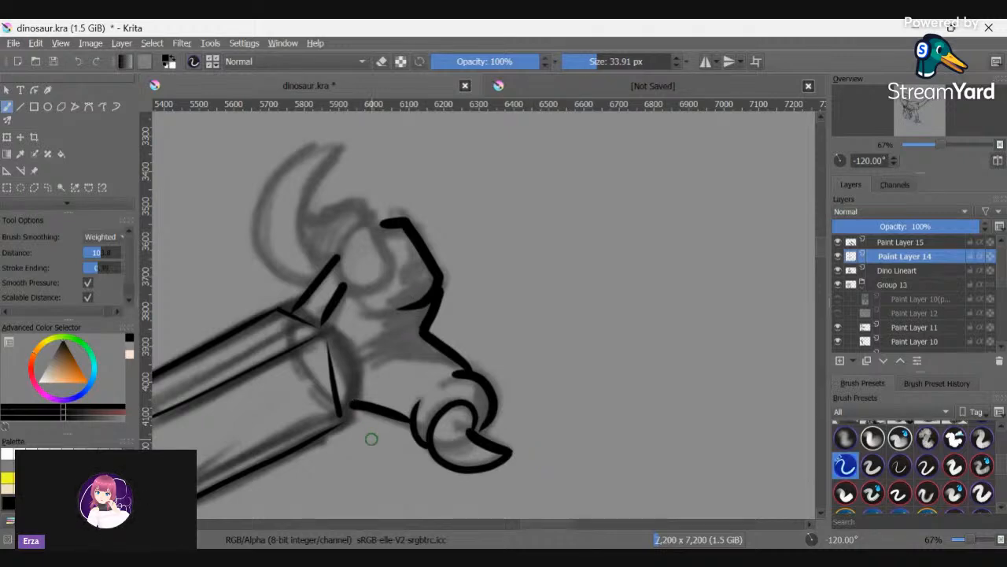
- With the canvas upright again, ink the rounded shape at the end of the rear toe below the two short ankle lines
{"action": "key", "text": "ctrl+]"}
{"action": "key", "text": "ctrl+]"}
{"action": "key", "text": "ctrl+]"}
{"action": "key", "text": "ctrl+]"}
{"action": "key", "text": "ctrl+]"}
{"action": "key", "text": "ctrl+]"}
{"action": "key", "text": "ctrl+]"}
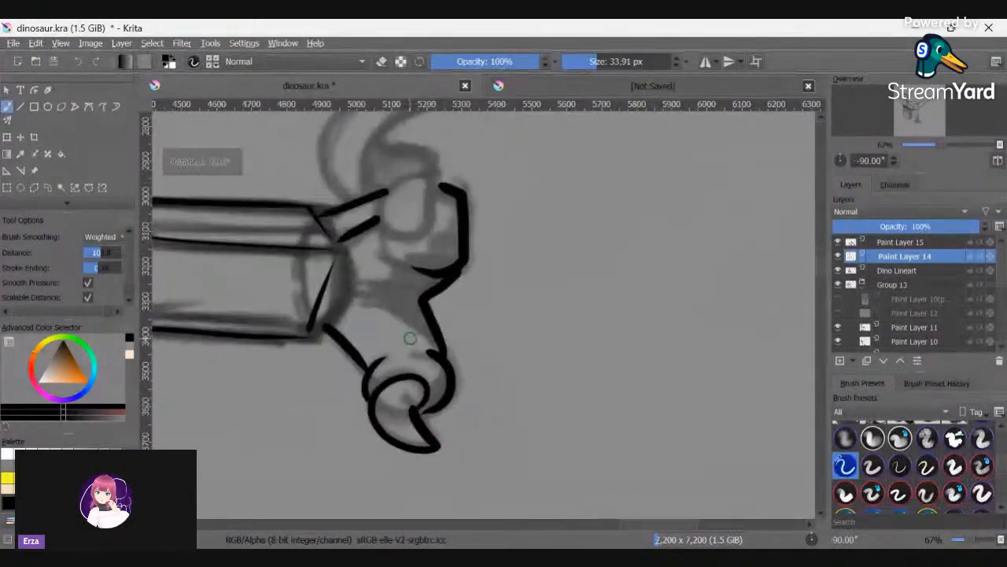
{"action": "key", "text": "ctrl+]"}
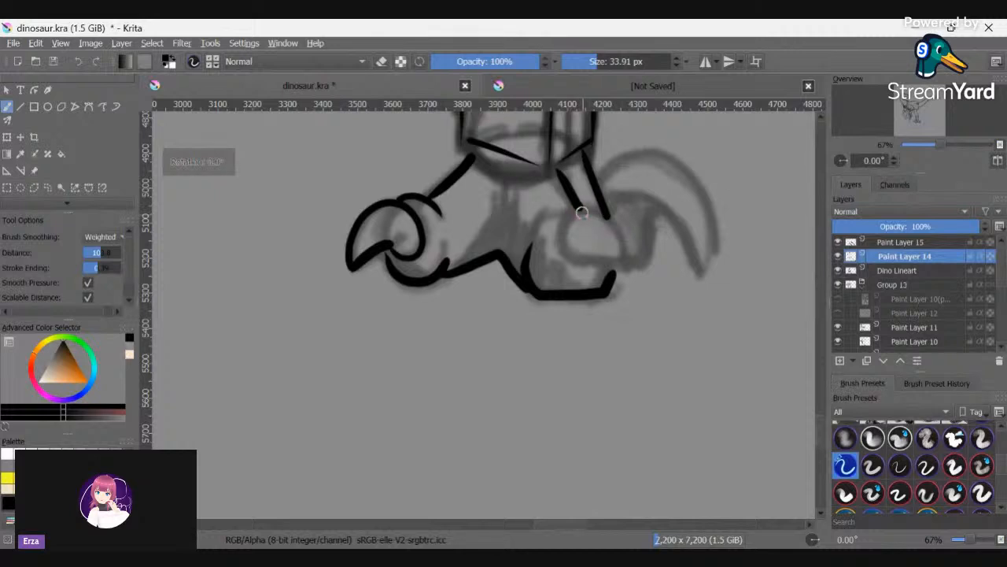
{"action": "mouse_move", "coordinate": [579, 206]}
{"action": "left_mouse_down"}
{"action": "mouse_move", "coordinate": [564, 238]}
{"action": "mouse_move", "coordinate": [583, 260]}
{"action": "mouse_move", "coordinate": [622, 261]}
{"action": "left_mouse_up"}
{"action": "mouse_move", "coordinate": [593, 208]}
{"action": "left_mouse_down"}
{"action": "mouse_move", "coordinate": [618, 225]}
{"action": "mouse_move", "coordinate": [623, 272]}
{"action": "left_mouse_up"}
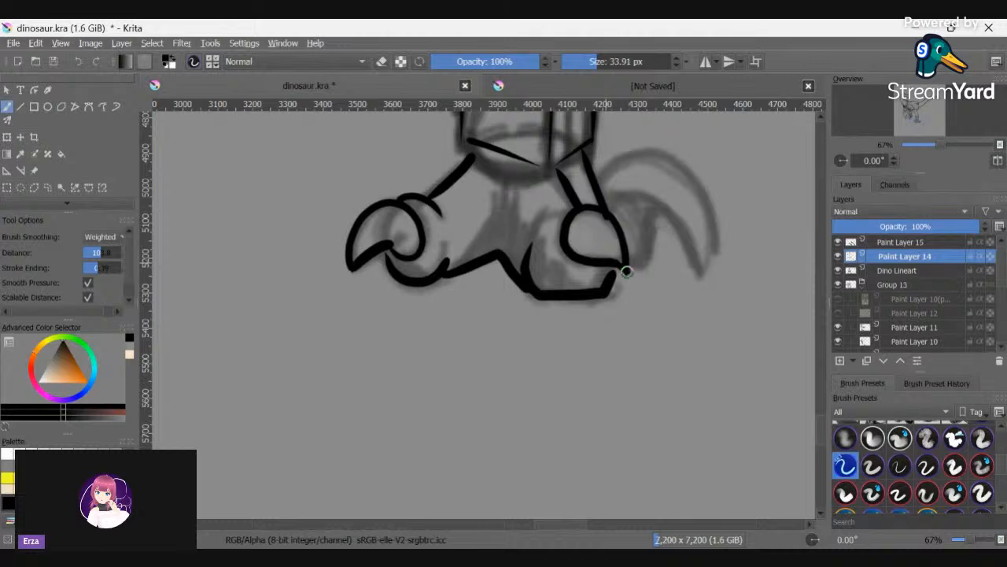
- Redraw the outer edge of the rear toe's rounded shape down to its pointed tip and extend the inner short ankle line up to the ankle
{"action": "key", "text": "ctrl+]"}
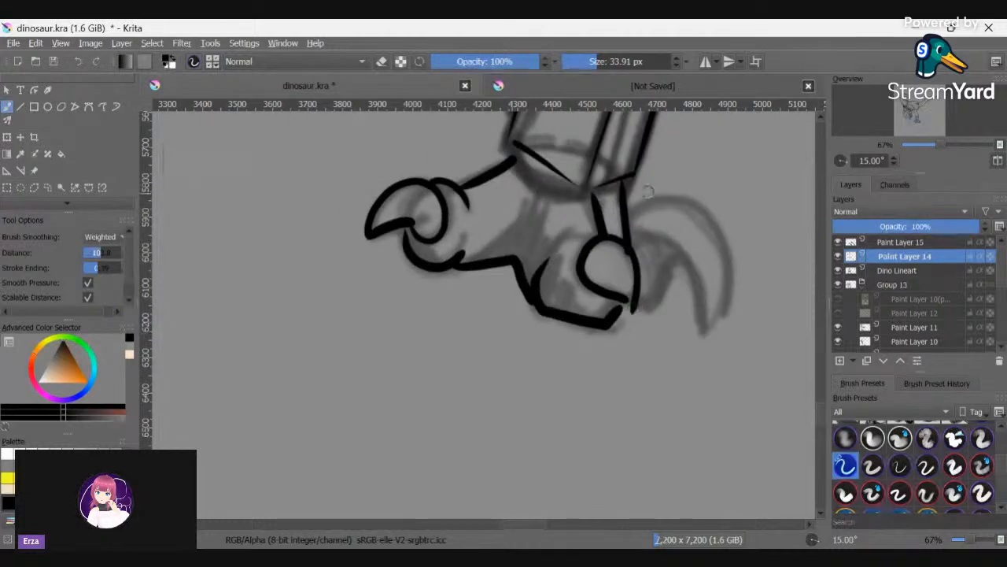
{"action": "key", "text": "ctrl+z"}
{"action": "key", "text": "ctrl+z"}
{"action": "mouse_move", "coordinate": [600, 235]}
{"action": "left_mouse_down"}
{"action": "mouse_move", "coordinate": [580, 258]}
{"action": "mouse_move", "coordinate": [596, 283]}
{"action": "mouse_move", "coordinate": [630, 301]}
{"action": "left_mouse_up"}
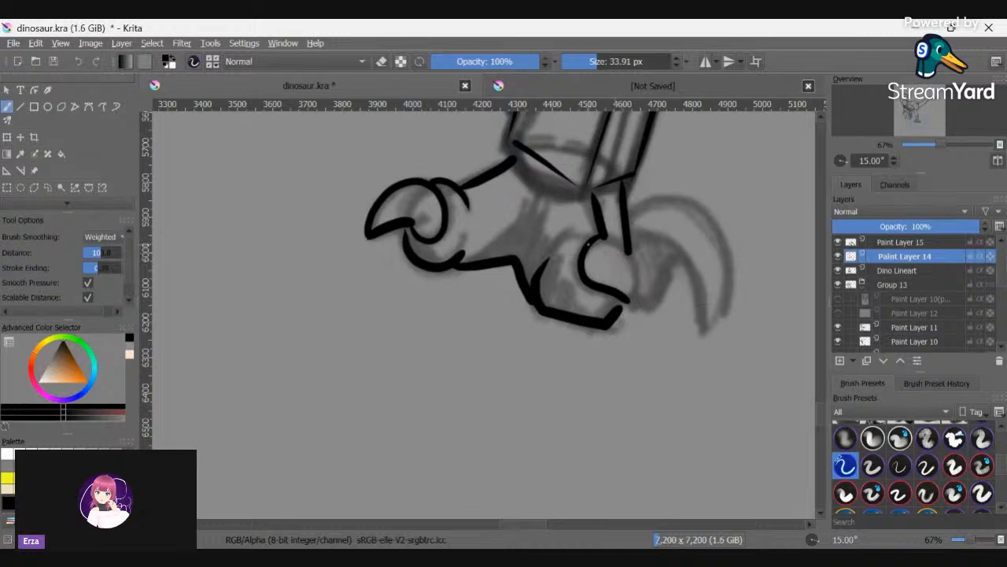
{"action": "mouse_move", "coordinate": [607, 233]}
{"action": "left_mouse_down"}
{"action": "mouse_move", "coordinate": [633, 274]}
{"action": "mouse_move", "coordinate": [629, 312]}
{"action": "left_mouse_up"}
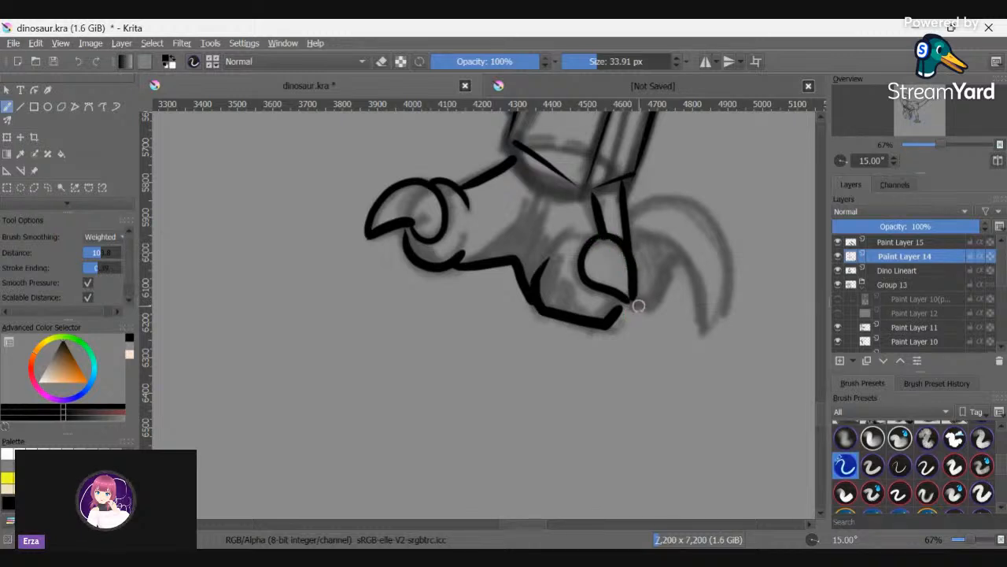
{"action": "key", "text": "ctrl+z"}
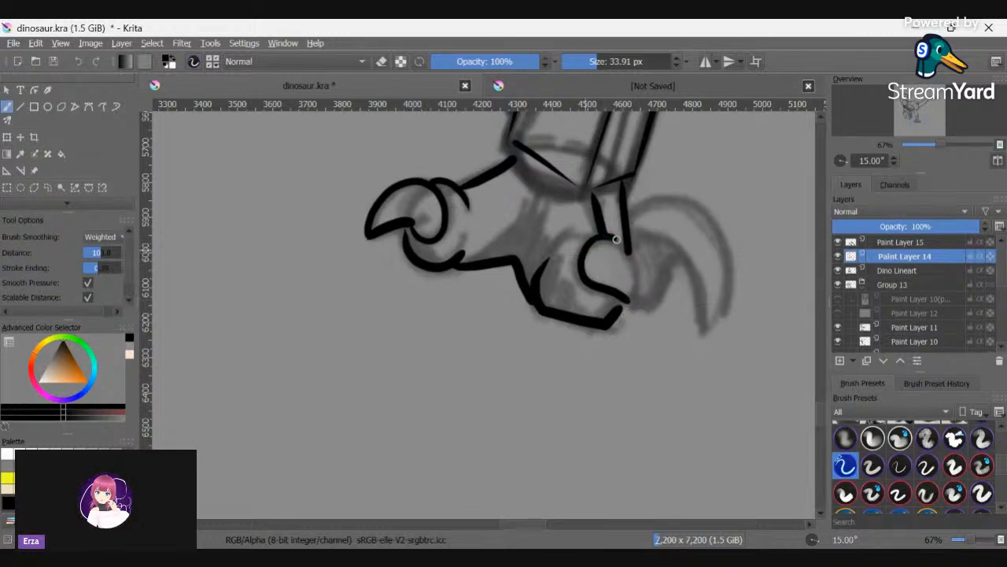
{"action": "left_click_drag", "start_coordinate": [629, 253], "coordinate": [631, 311]}
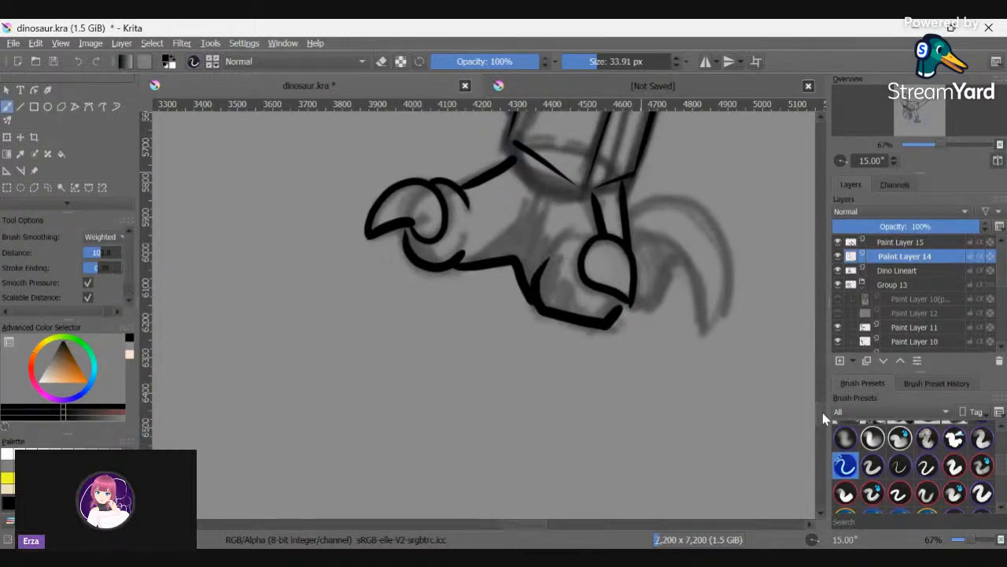
{"action": "scroll", "coordinate": [820, 400], "scroll_direction": "up", "scroll_amount": 3}
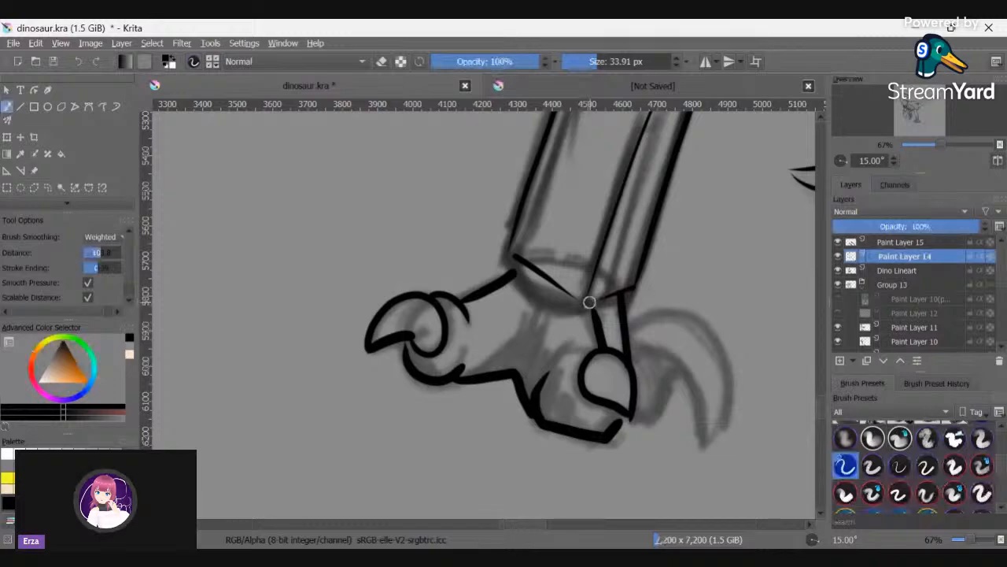
{"action": "left_click_drag", "start_coordinate": [590, 303], "coordinate": [600, 326]}
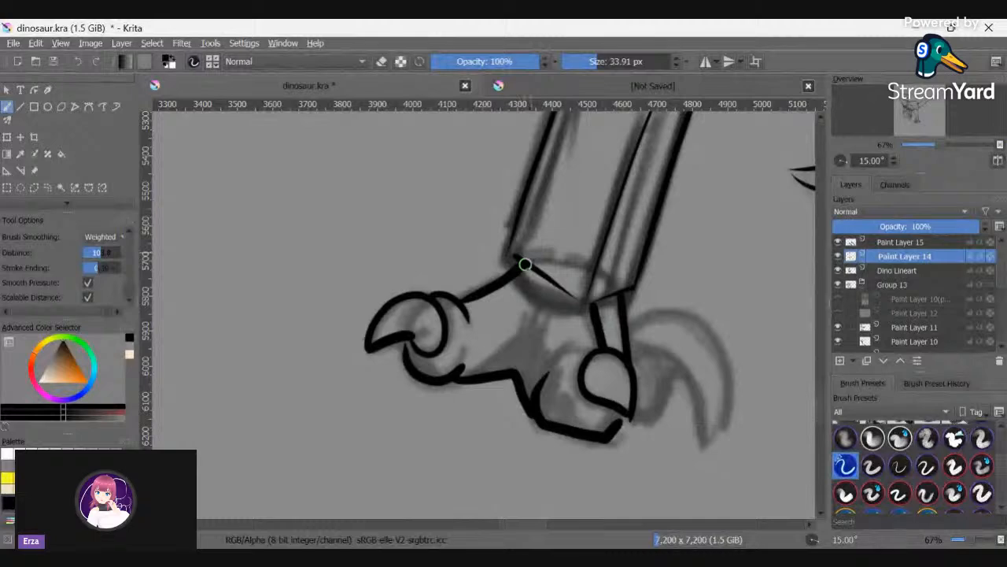
- Ink the outer and inner edges of the large curved claw behind the rear toe with Stabilizer smoothing, redoing the earlier attempts
{"action": "mouse_move", "coordinate": [630, 322]}
{"action": "left_mouse_down"}
{"action": "mouse_move", "coordinate": [682, 315]}
{"action": "mouse_move", "coordinate": [712, 340]}
{"action": "mouse_move", "coordinate": [720, 393]}
{"action": "mouse_move", "coordinate": [692, 444]}
{"action": "left_mouse_up"}
{"action": "key", "text": "ctrl+z"}
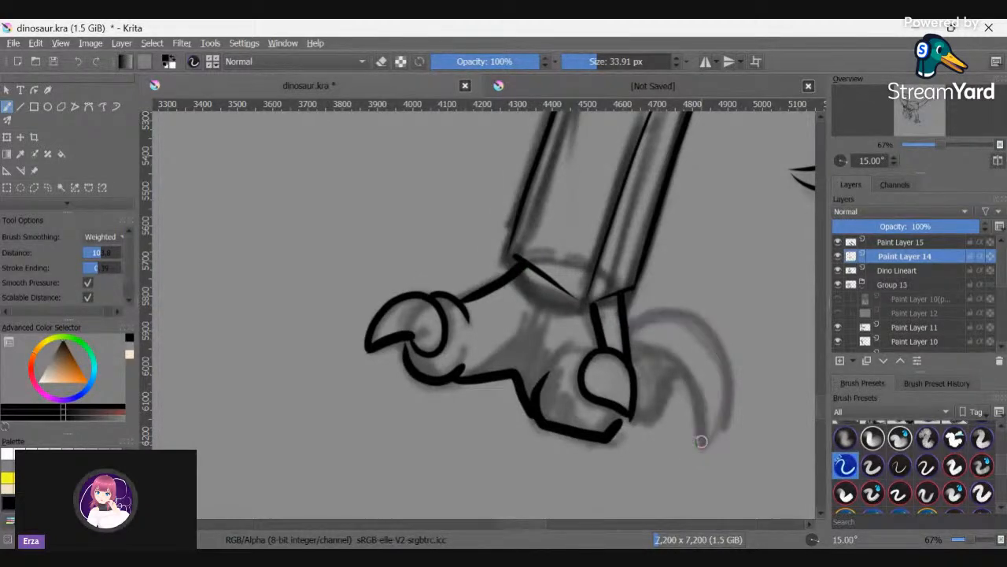
{"action": "key", "text": "6"}
{"action": "key", "text": "6"}
{"action": "key", "text": "6"}
{"action": "key", "text": "6"}
{"action": "key", "text": "6"}
{"action": "key", "text": "6"}
{"action": "key", "text": "6"}
{"action": "key", "text": "6"}
{"action": "key", "text": "6"}
{"action": "key", "text": "6"}
{"action": "key", "text": "6"}
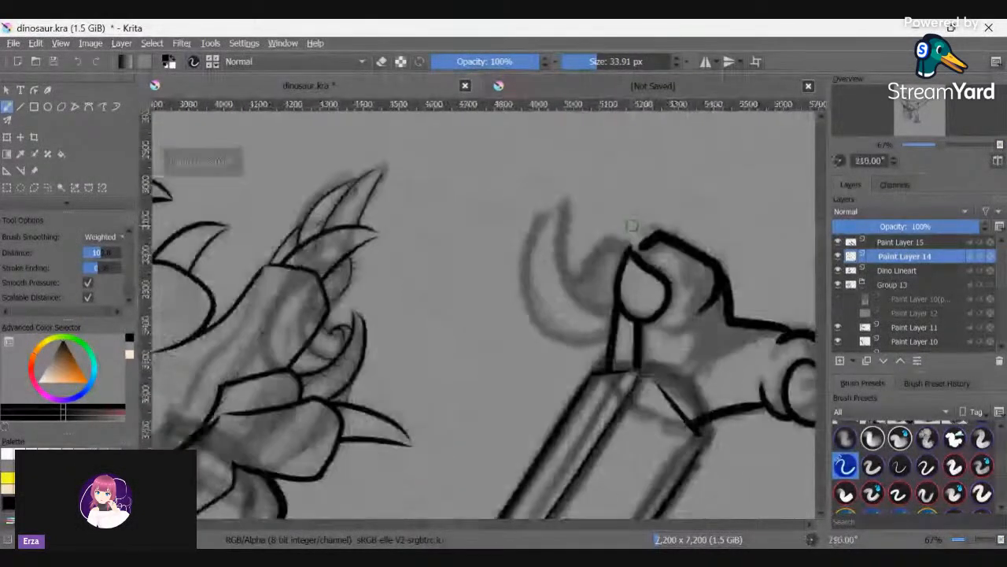
{"action": "mouse_move", "coordinate": [597, 237]}
{"action": "left_mouse_down"}
{"action": "mouse_move", "coordinate": [568, 230]}
{"action": "mouse_move", "coordinate": [533, 283]}
{"action": "mouse_move", "coordinate": [542, 345]}
{"action": "mouse_move", "coordinate": [611, 356]}
{"action": "left_mouse_up"}
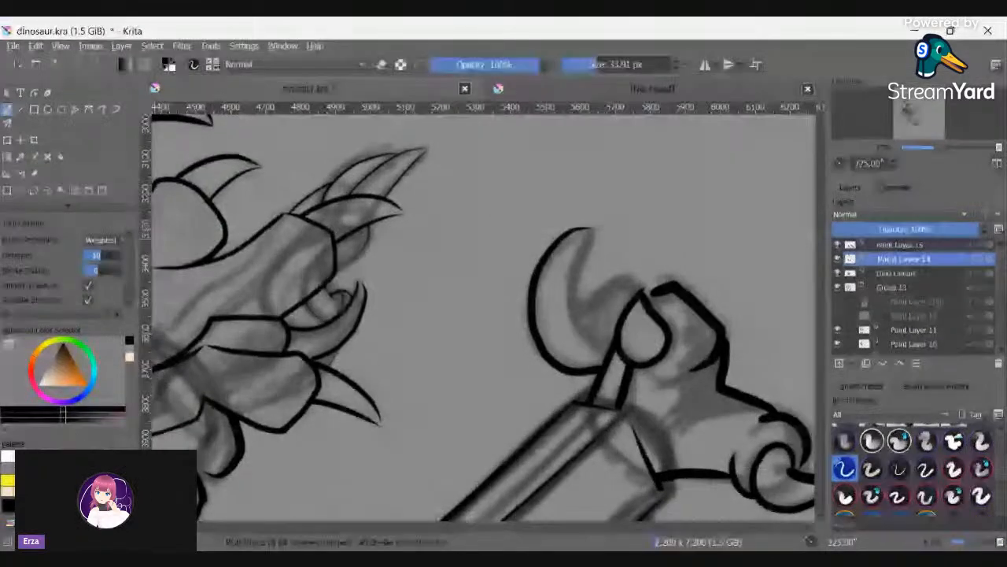
{"action": "key", "text": "ctrl+z"}
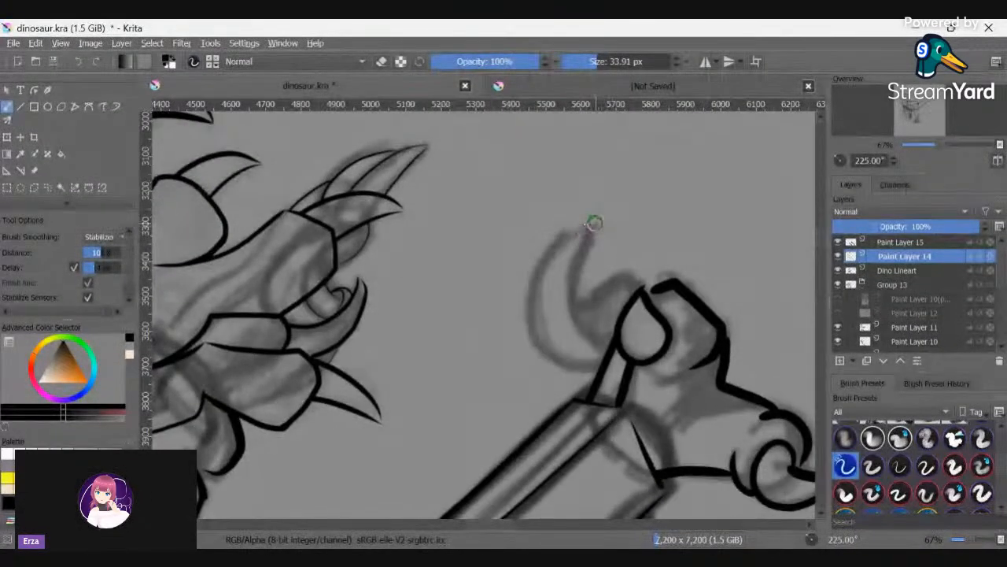
{"action": "mouse_move", "coordinate": [591, 221]}
{"action": "left_mouse_down"}
{"action": "mouse_move", "coordinate": [551, 248]}
{"action": "mouse_move", "coordinate": [532, 316]}
{"action": "mouse_move", "coordinate": [538, 339]}
{"action": "mouse_move", "coordinate": [606, 358]}
{"action": "left_mouse_up"}
{"action": "mouse_move", "coordinate": [594, 225]}
{"action": "left_mouse_down"}
{"action": "mouse_move", "coordinate": [573, 299]}
{"action": "mouse_move", "coordinate": [589, 334]}
{"action": "mouse_move", "coordinate": [611, 344]}
{"action": "left_mouse_up"}
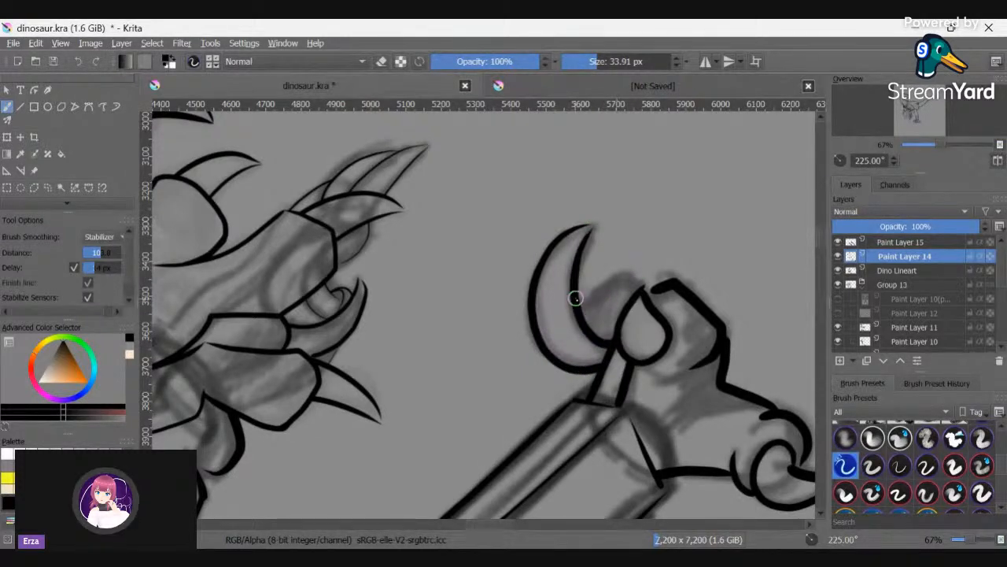
- Ink the small curved bump joining the inner edge of the large claw to the tip of the rear toe's rounded shape
{"action": "mouse_move", "coordinate": [577, 300]}
{"action": "left_mouse_down"}
{"action": "mouse_move", "coordinate": [622, 283]}
{"action": "mouse_move", "coordinate": [649, 289]}
{"action": "left_mouse_up"}
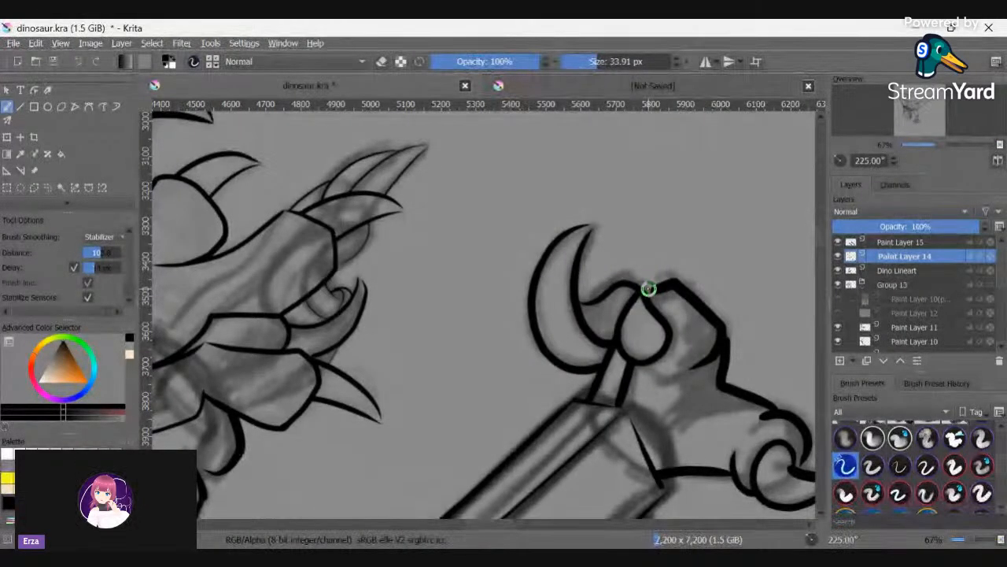
{"action": "key", "text": "ctrl+bracketright"}
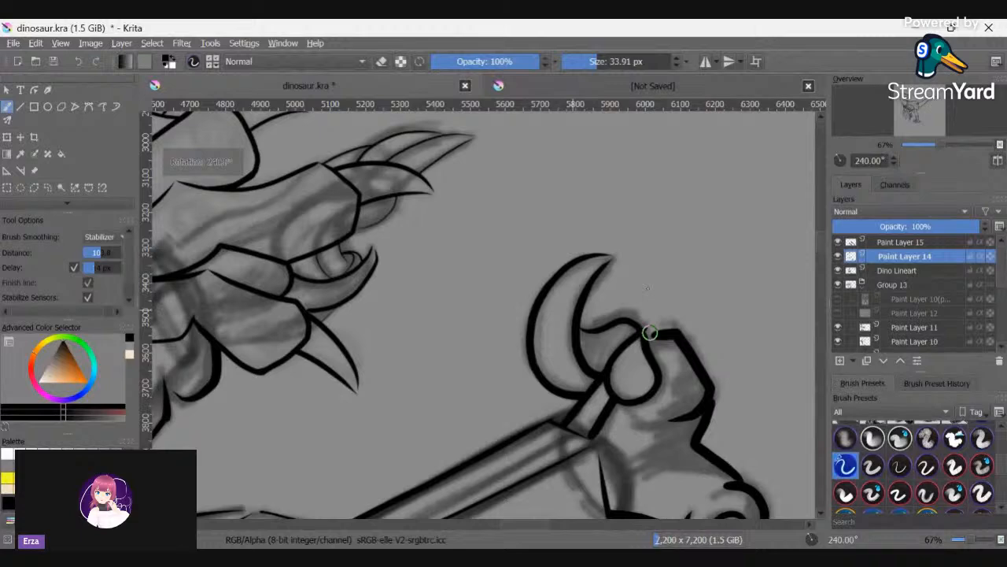
{"action": "key", "text": "ctrl+bracketright"}
{"action": "key", "text": "ctrl+bracketright"}
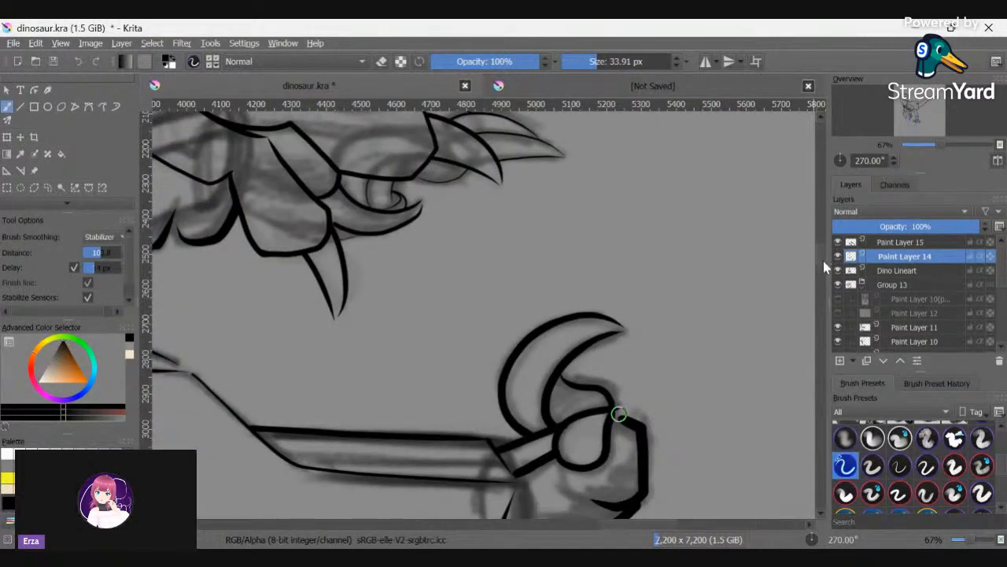
- Set the brush smoothing to Weighted, connect the front ankle line to the leg outline's corner, and erase the overshoot there
{"action": "left_click_drag", "start_coordinate": [822, 262], "coordinate": [823, 292]}
{"action": "scroll", "coordinate": [440, 226], "scroll_direction": "up", "scroll_amount": 1}
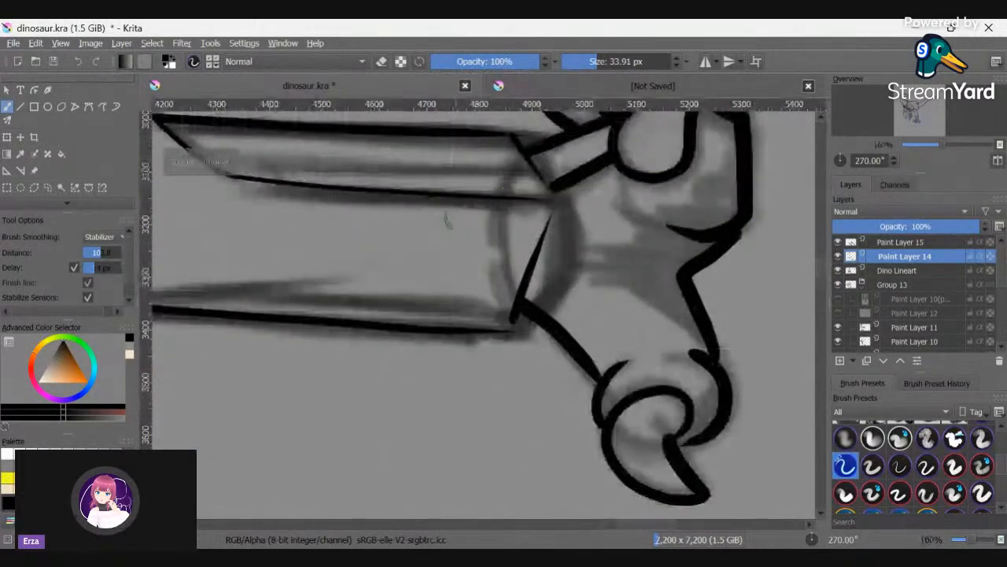
{"action": "left_click", "coordinate": [100, 240]}
{"action": "left_click", "coordinate": [101, 226]}
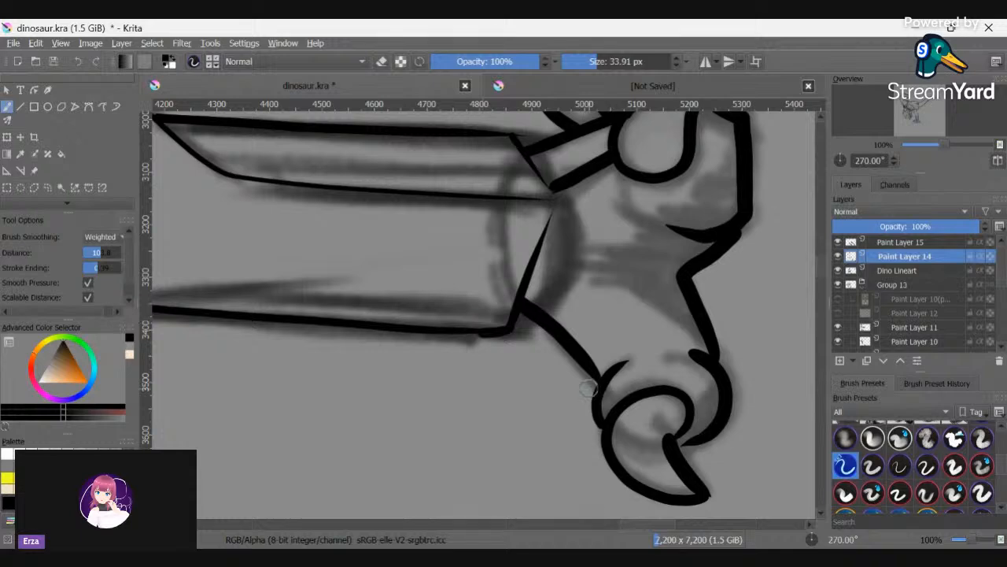
{"action": "key", "text": "e"}
{"action": "mouse_move", "coordinate": [521, 323]}
{"action": "left_mouse_down"}
{"action": "mouse_move", "coordinate": [475, 342]}
{"action": "mouse_move", "coordinate": [509, 340]}
{"action": "mouse_move", "coordinate": [470, 337]}
{"action": "left_mouse_up"}
{"action": "left_click", "coordinate": [894, 271]}
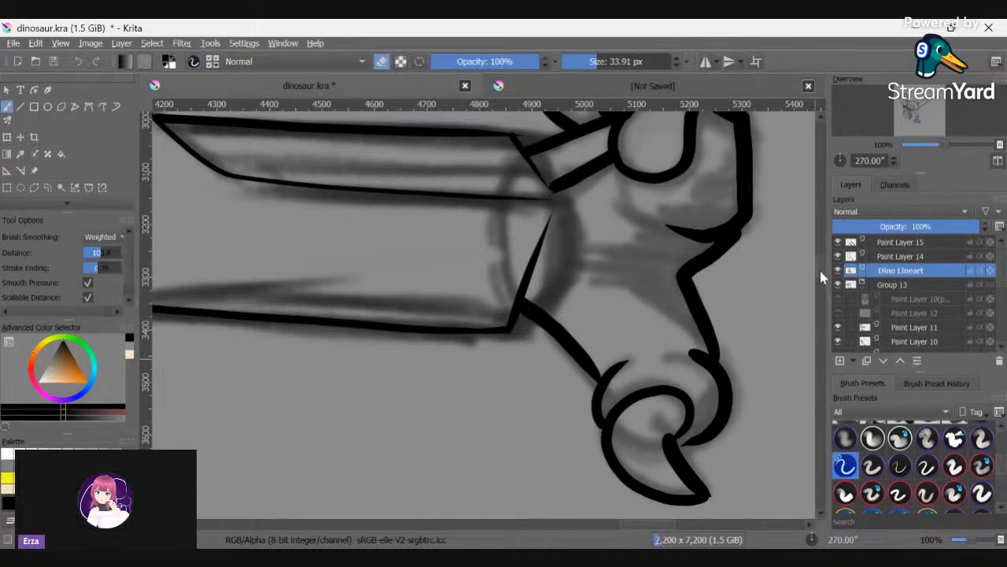
- Tidy the leg outline's end at the rear ankle on Dino Lineart and join the two ankle lines on Paint Layer 14
{"action": "scroll", "coordinate": [820, 270], "scroll_direction": "up", "scroll_amount": 5}
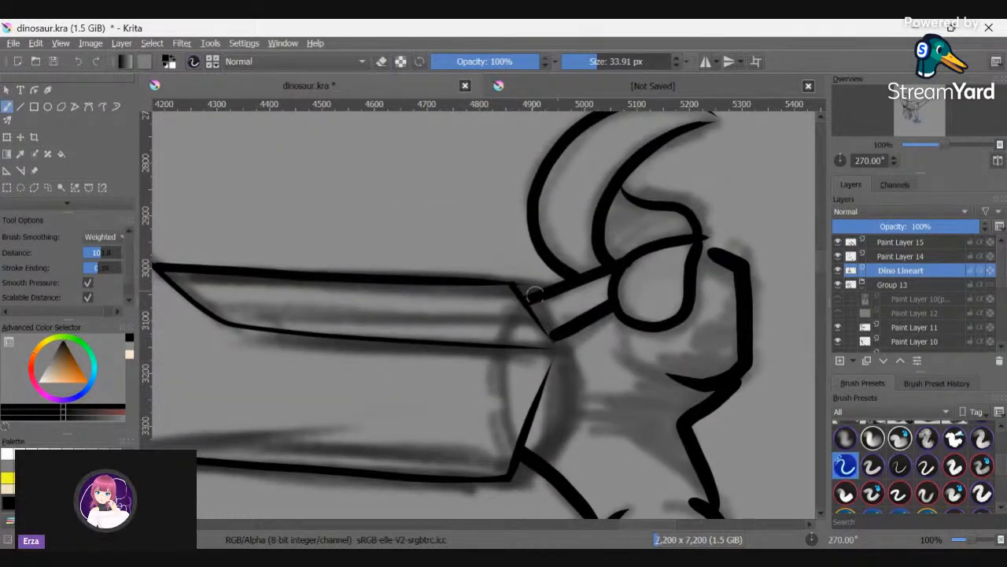
{"action": "key", "text": "e"}
{"action": "key", "text": "e"}
{"action": "key", "text": "e"}
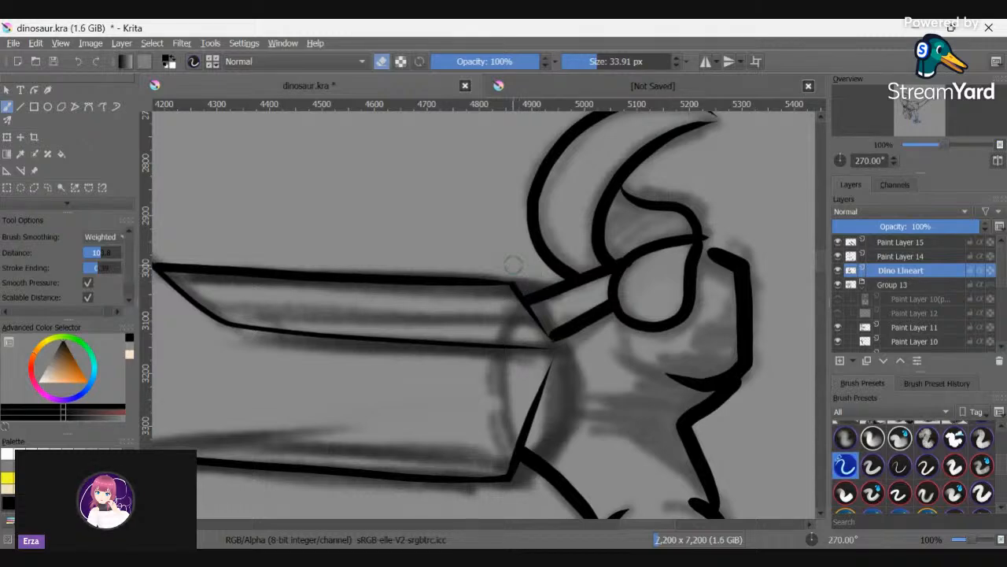
{"action": "left_click", "coordinate": [902, 256]}
{"action": "key", "text": "e"}
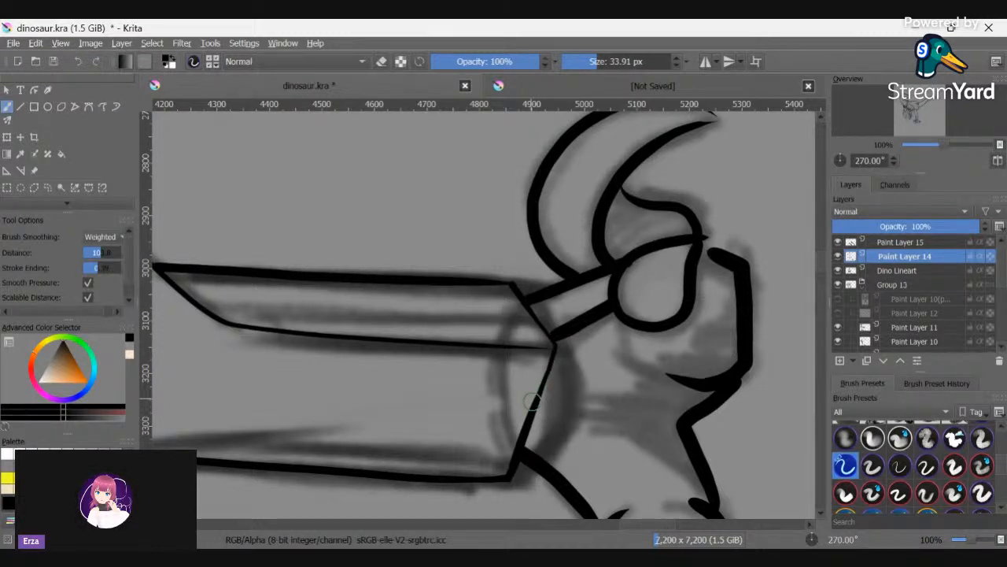
- Set the canvas upright and hide the Group 13 sketch layers to review the whole dinosaur's line art
{"action": "scroll", "coordinate": [532, 402], "scroll_direction": "down", "scroll_amount": 4}
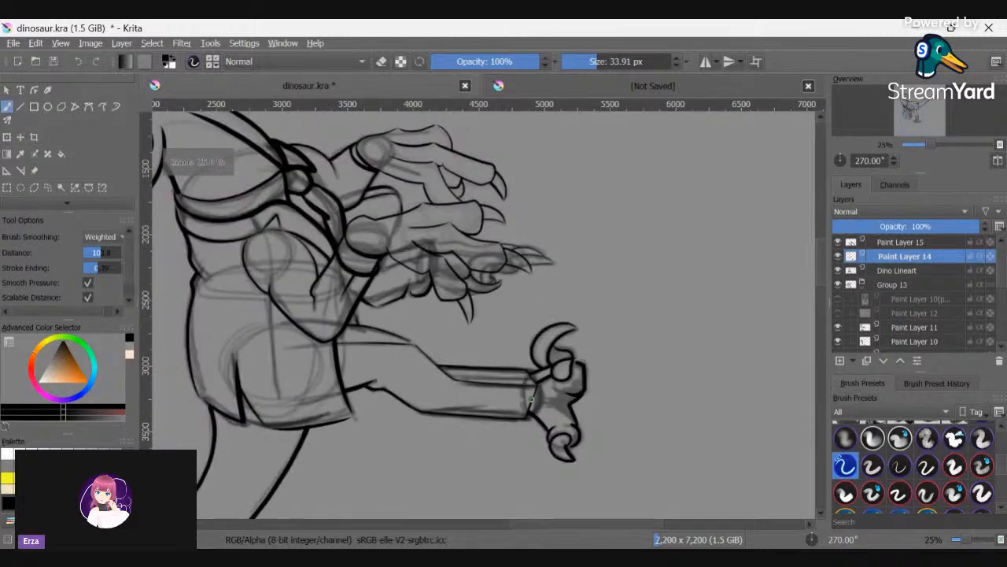
{"action": "scroll", "coordinate": [532, 400], "scroll_direction": "down", "scroll_amount": 1}
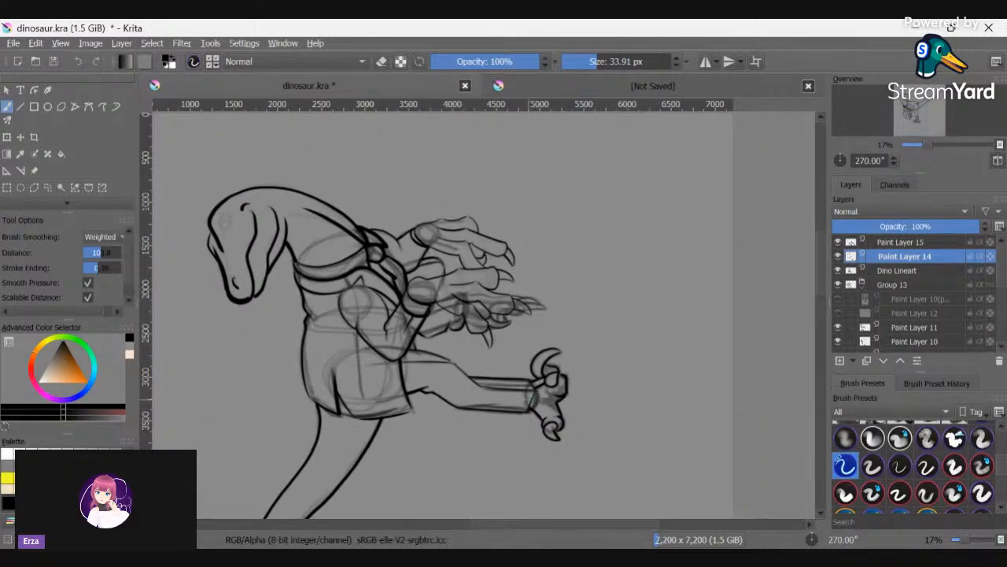
{"action": "key", "text": "ctrl+]"}
{"action": "key", "text": "ctrl+]"}
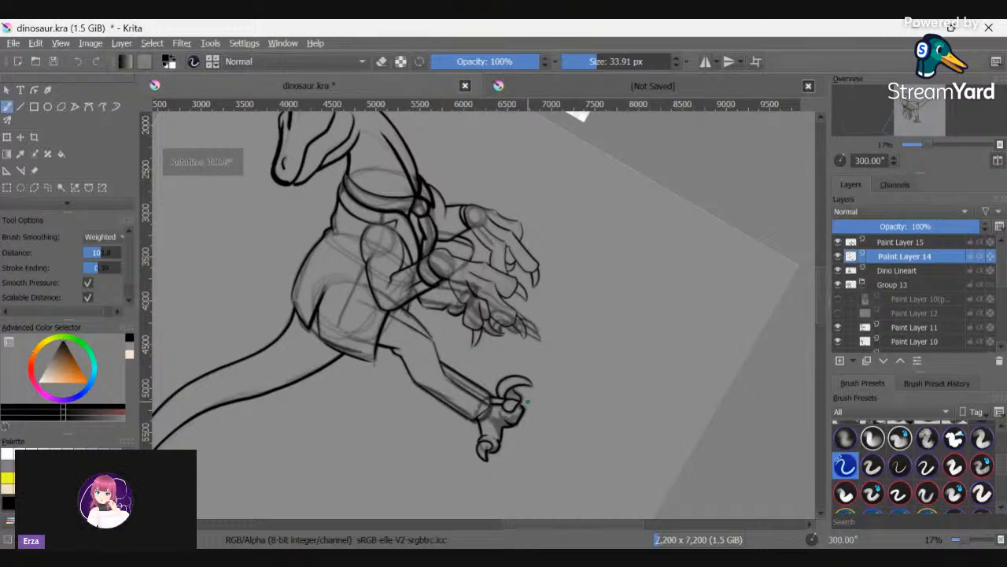
{"action": "key", "text": "5"}
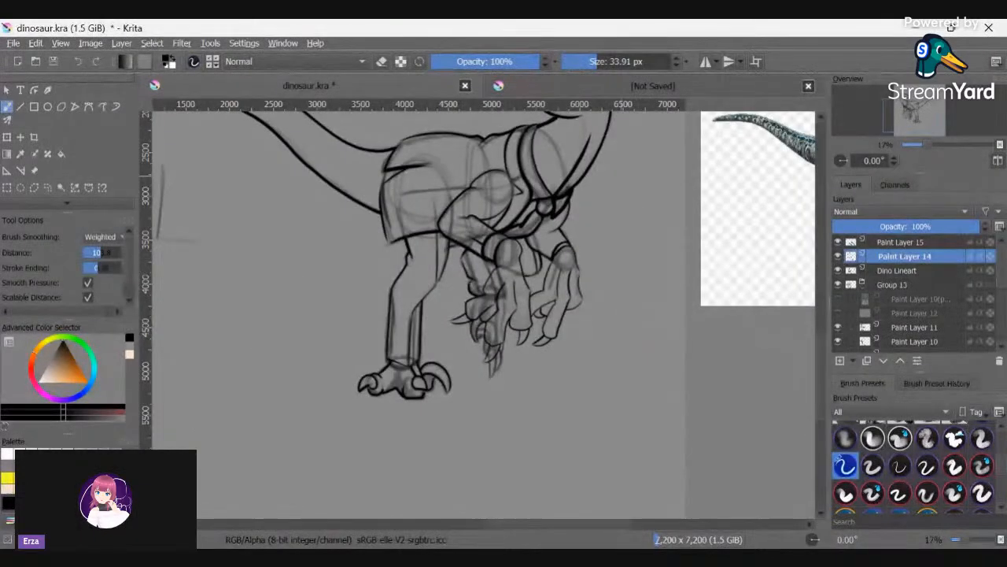
{"action": "left_click", "coordinate": [838, 284]}
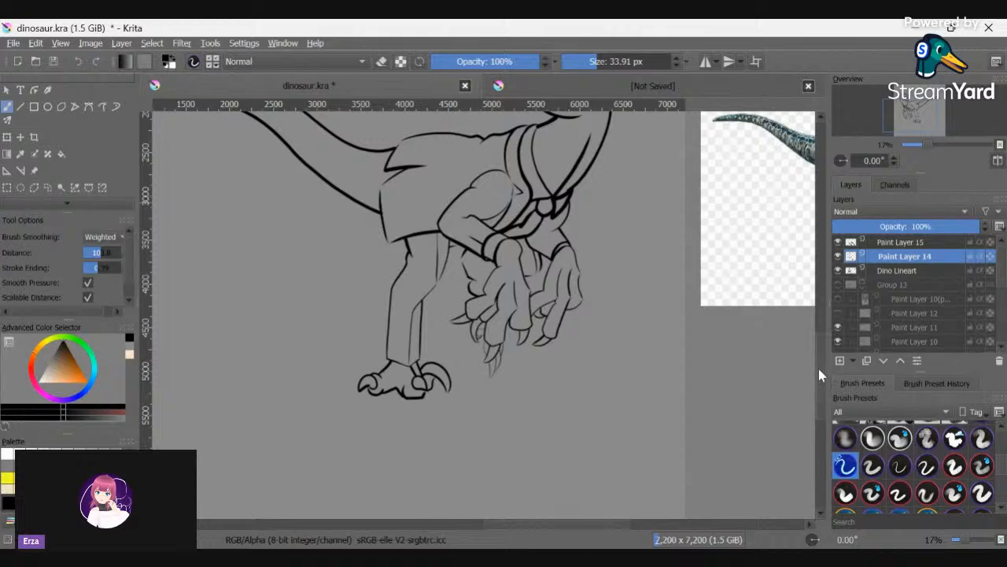
{"action": "scroll", "coordinate": [819, 369], "scroll_direction": "up", "scroll_amount": 3}
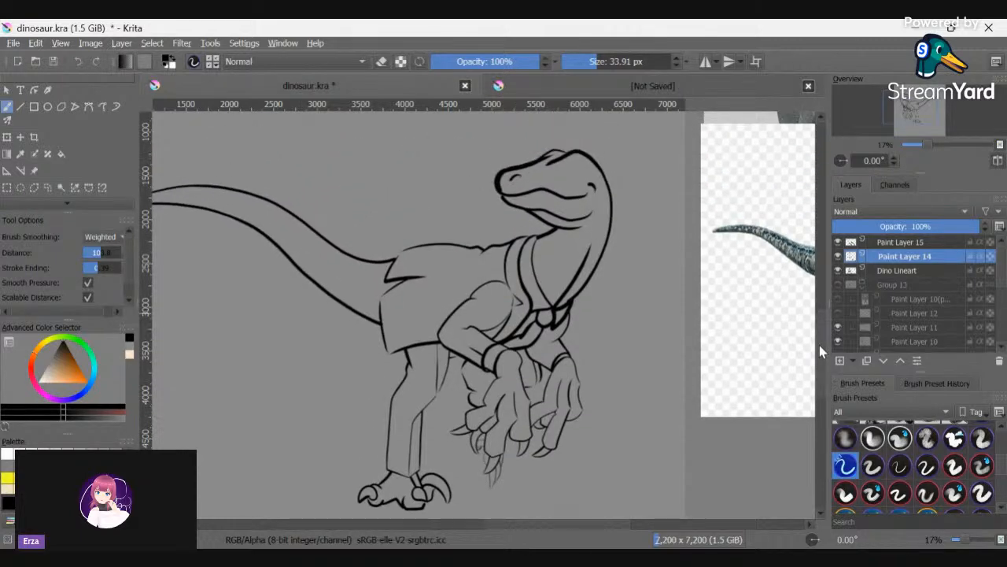
{"action": "scroll", "coordinate": [820, 344], "scroll_direction": "up", "scroll_amount": 1}
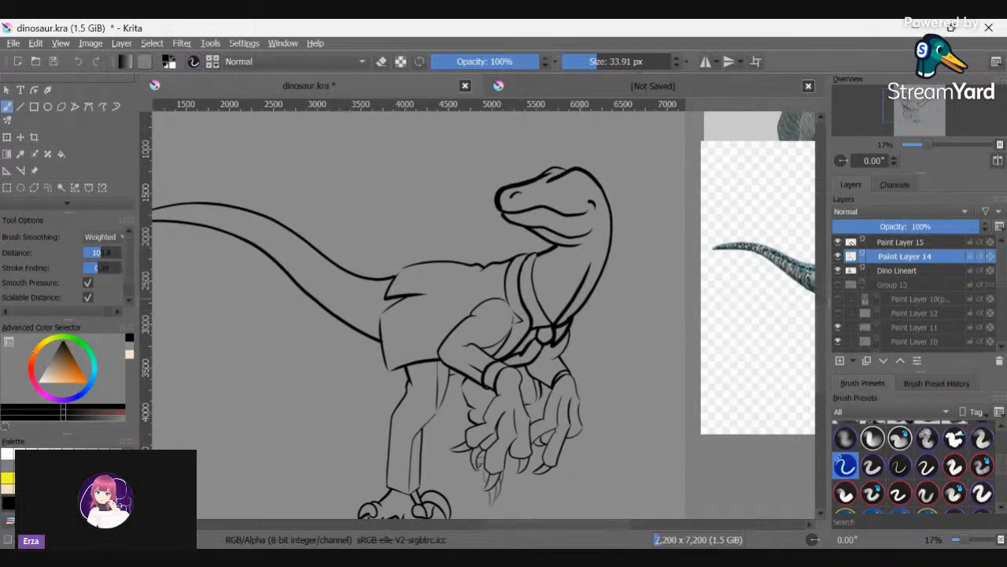
- Trim the thick end of the neck line on the Dino Lineart layer and re-ink its join with the collar
{"action": "scroll", "coordinate": [554, 274], "scroll_direction": "up", "scroll_amount": 2, "text": "ctrl"}
{"action": "scroll", "coordinate": [554, 273], "scroll_direction": "up", "scroll_amount": 4, "text": "ctrl"}
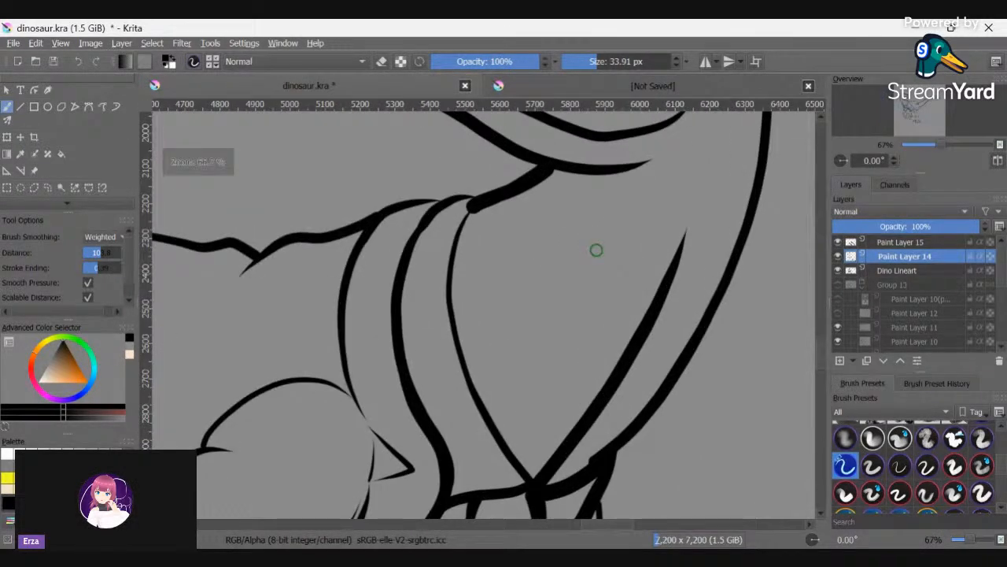
{"action": "key", "text": "e"}
{"action": "left_click_drag", "start_coordinate": [455, 210], "coordinate": [471, 202]}
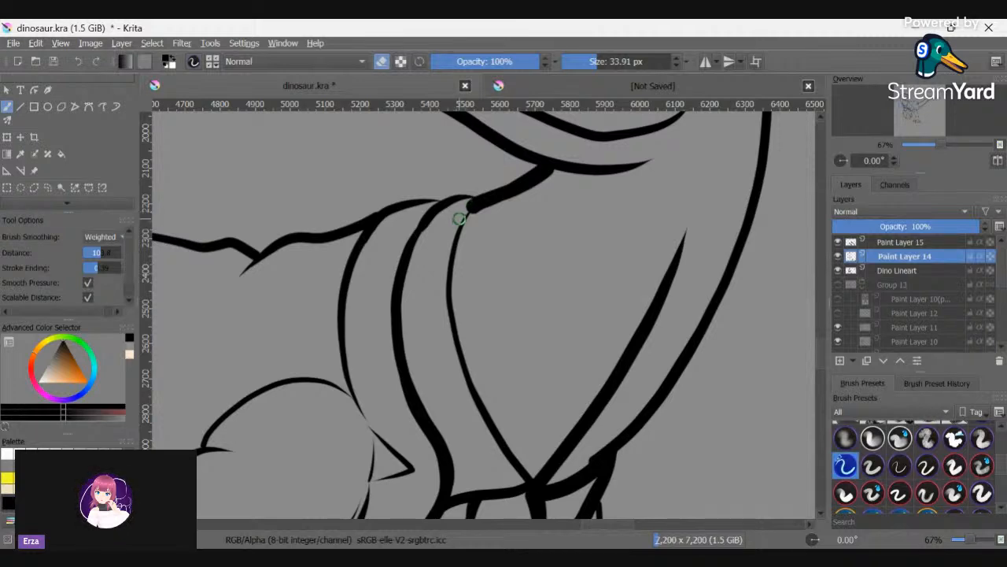
{"action": "left_click", "coordinate": [889, 270]}
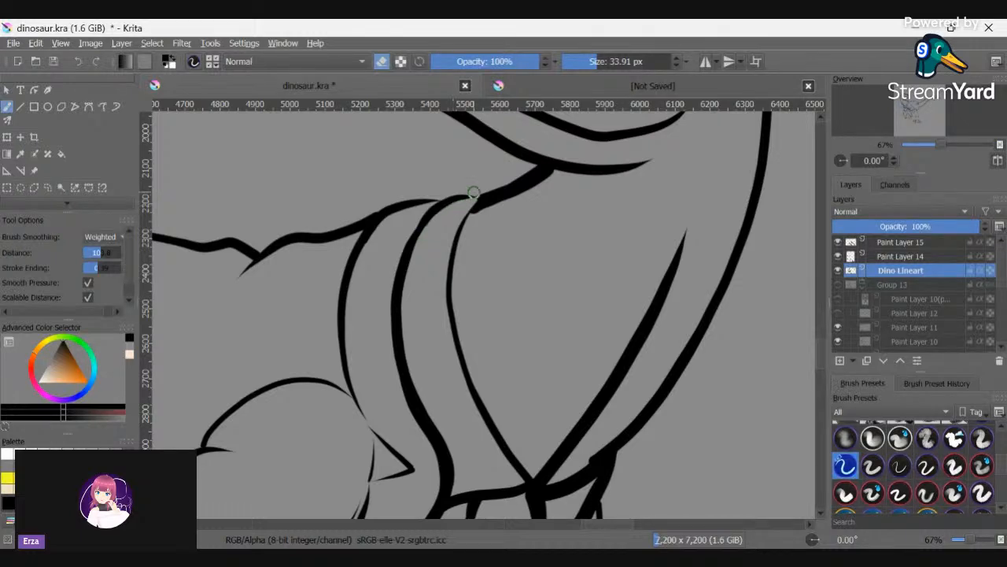
{"action": "key", "text": "e"}
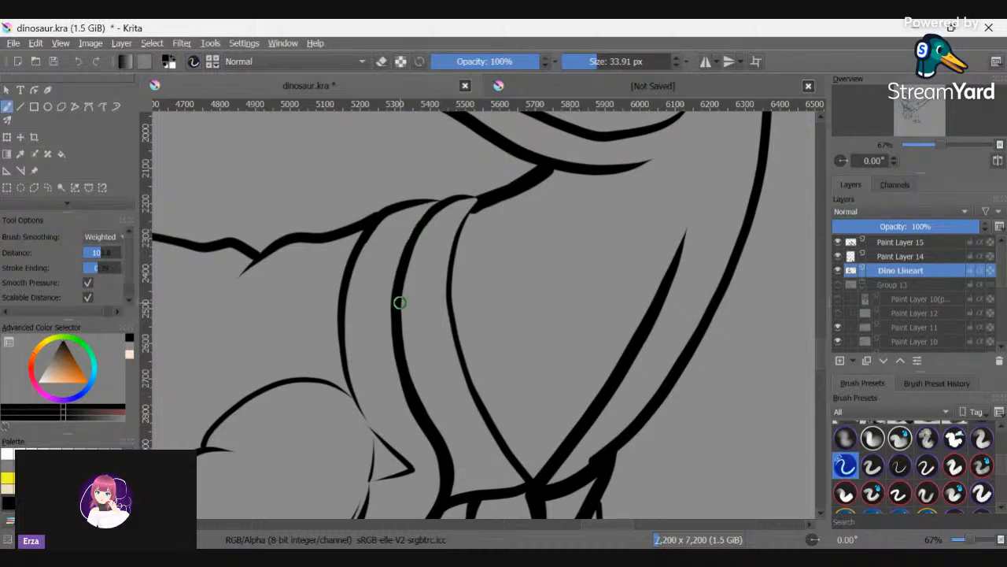
{"action": "left_click_drag", "start_coordinate": [478, 207], "coordinate": [472, 198]}
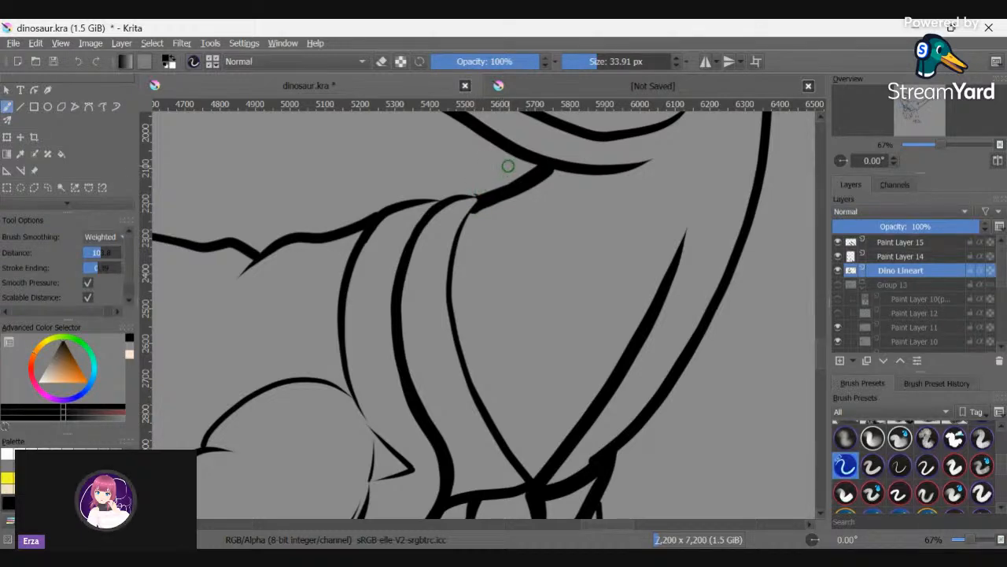
- Set the brush smoothing to Stabilizer and mirror the canvas view
{"action": "left_click", "coordinate": [102, 236]}
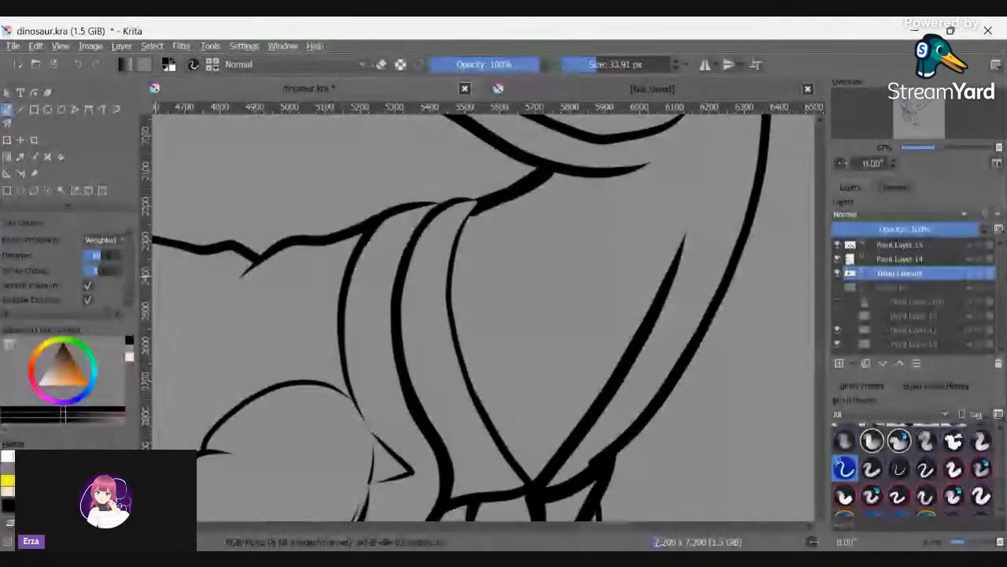
{"action": "left_click", "coordinate": [111, 247]}
{"action": "key", "text": "4"}
{"action": "key", "text": "4"}
{"action": "key", "text": "4"}
{"action": "key", "text": "4"}
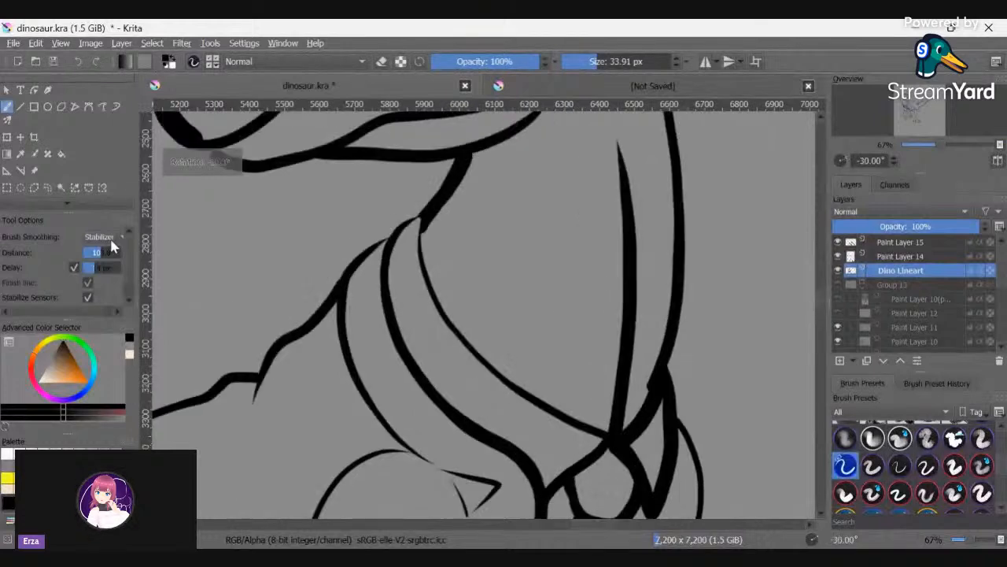
{"action": "right_click", "coordinate": [418, 280]}
{"action": "left_click", "coordinate": [343, 411]}
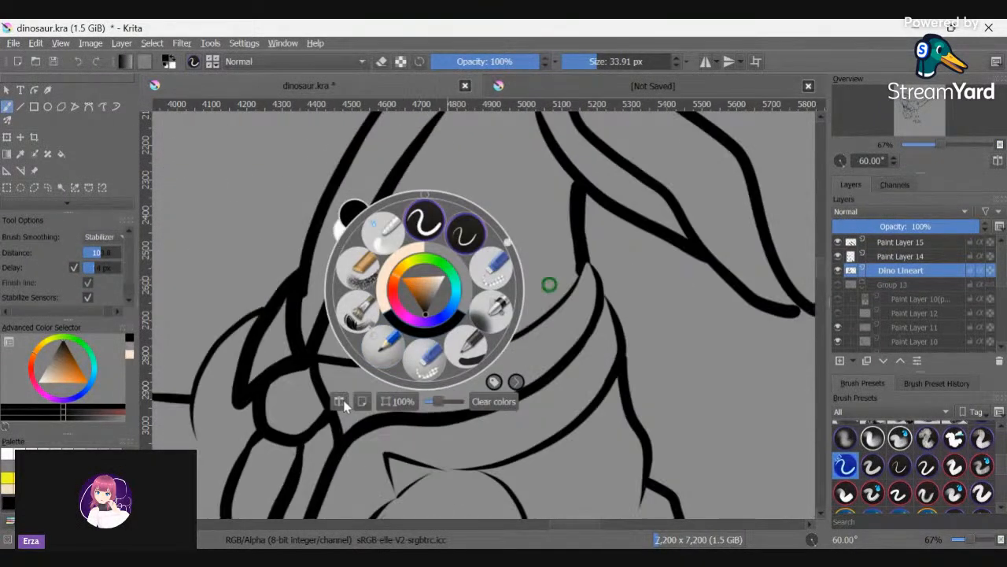
{"action": "left_click", "coordinate": [295, 417]}
- Erase along the thick neck line between the jaw and the collar on Dino Lineart to thin it
{"action": "key", "text": "4"}
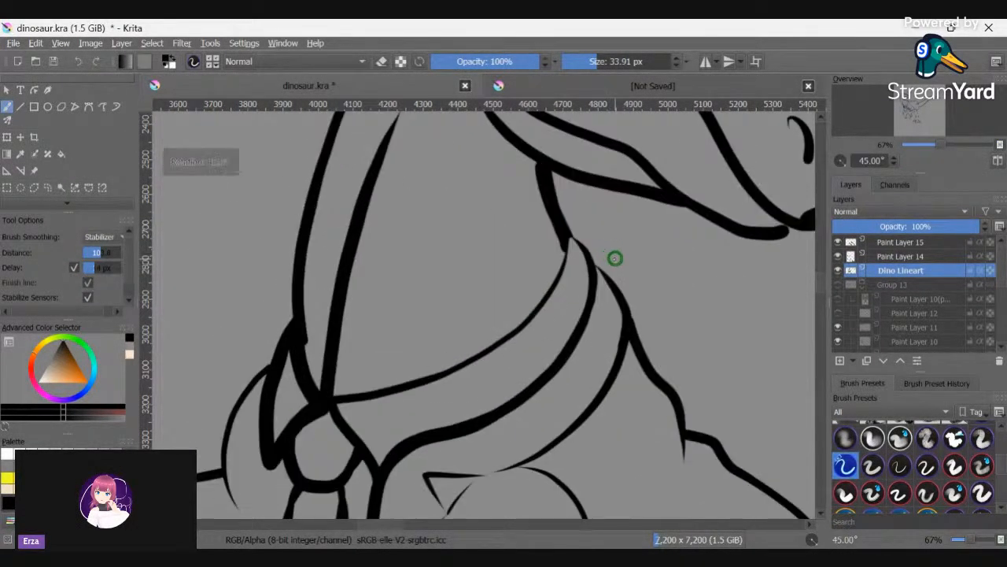
{"action": "key", "text": "6"}
{"action": "key", "text": "6"}
{"action": "key", "text": "6"}
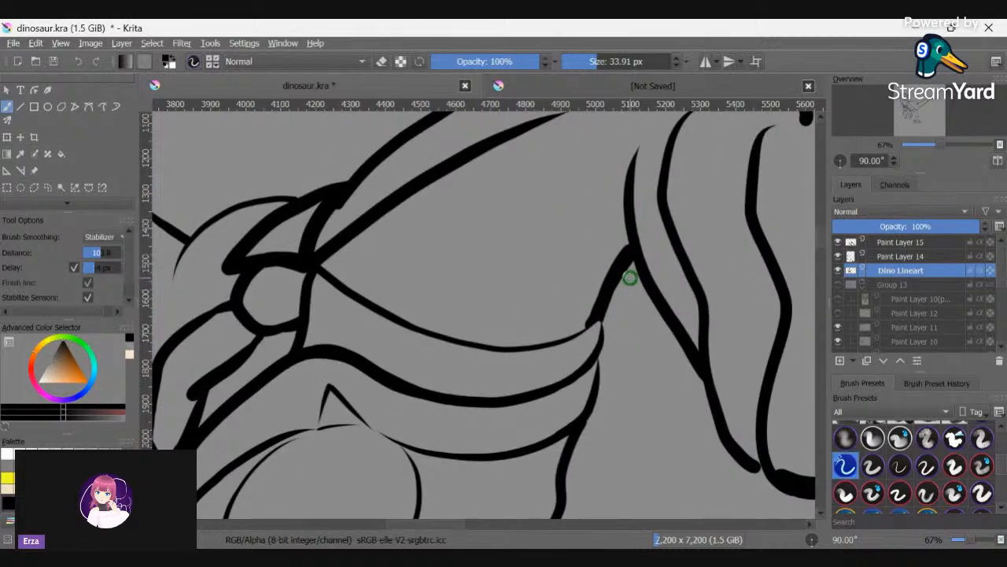
{"action": "key", "text": "e"}
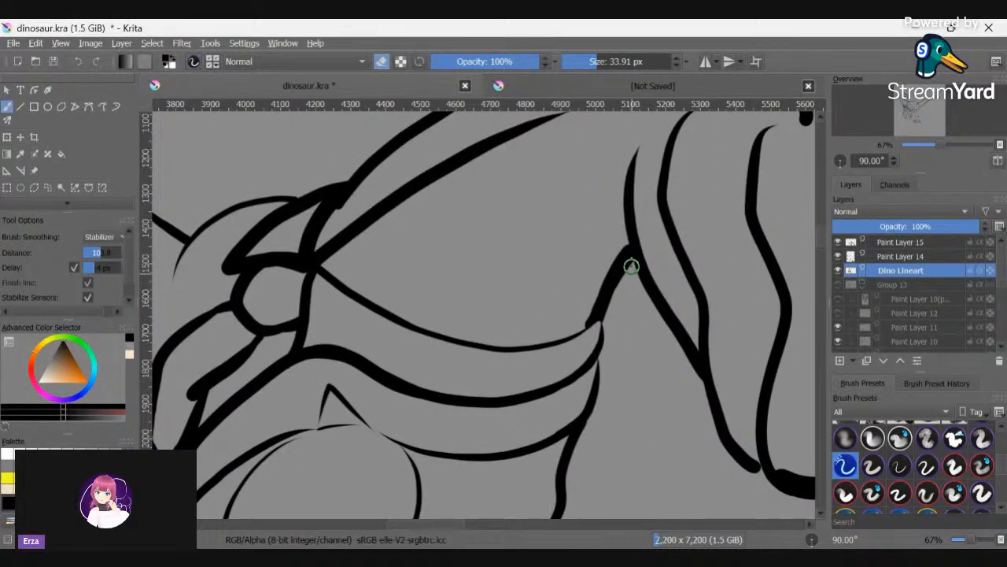
{"action": "mouse_move", "coordinate": [632, 259]}
{"action": "left_mouse_down"}
{"action": "mouse_move", "coordinate": [610, 288]}
{"action": "mouse_move", "coordinate": [603, 344]}
{"action": "mouse_move", "coordinate": [607, 299]}
{"action": "mouse_move", "coordinate": [624, 269]}
{"action": "left_mouse_up"}
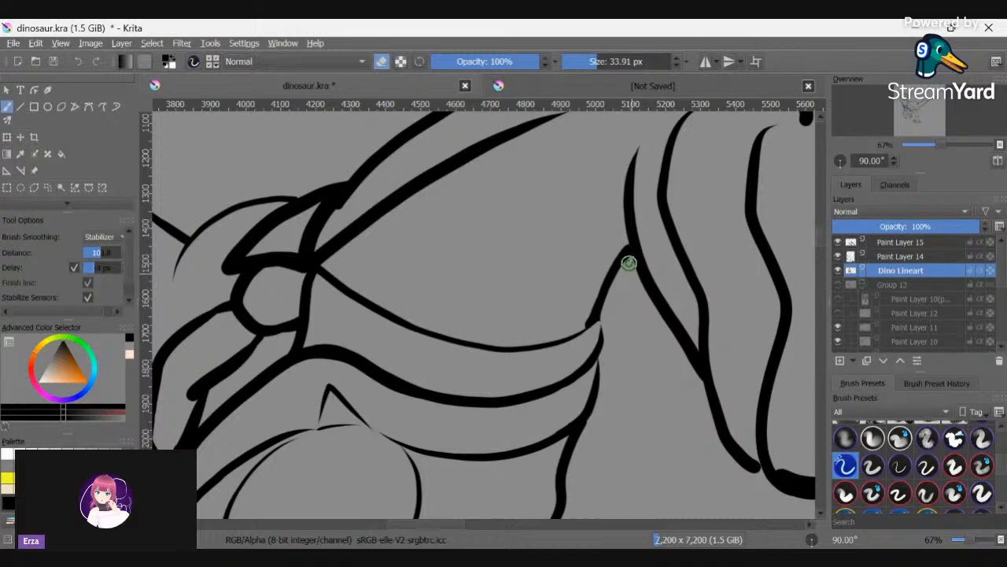
{"action": "mouse_move", "coordinate": [629, 263]}
{"action": "left_mouse_down"}
{"action": "mouse_move", "coordinate": [622, 251]}
{"action": "mouse_move", "coordinate": [596, 303]}
{"action": "left_mouse_up"}
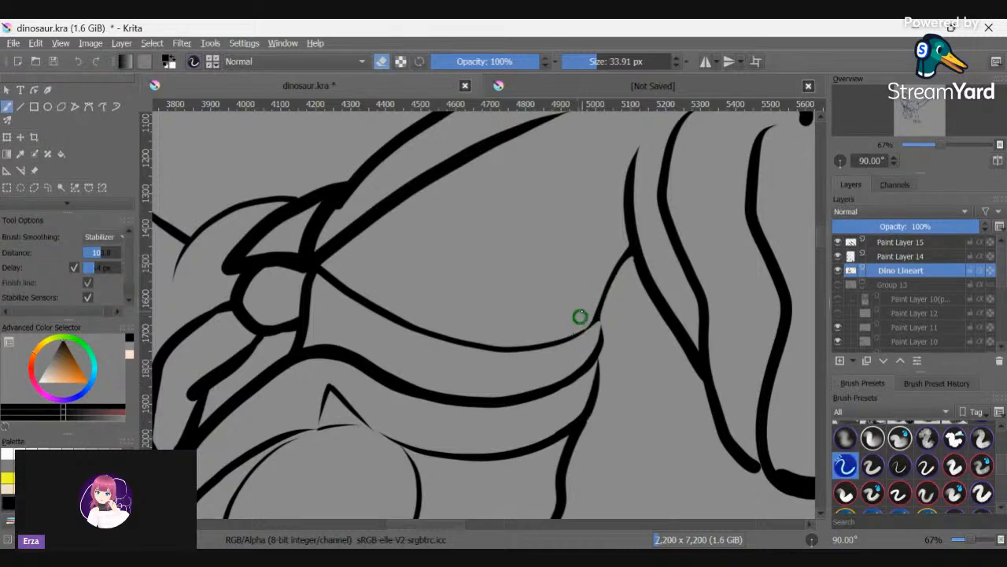
- Re-ink the corner where the thinned neck line meets the upper ends of the collar bands
{"action": "key", "text": "e"}
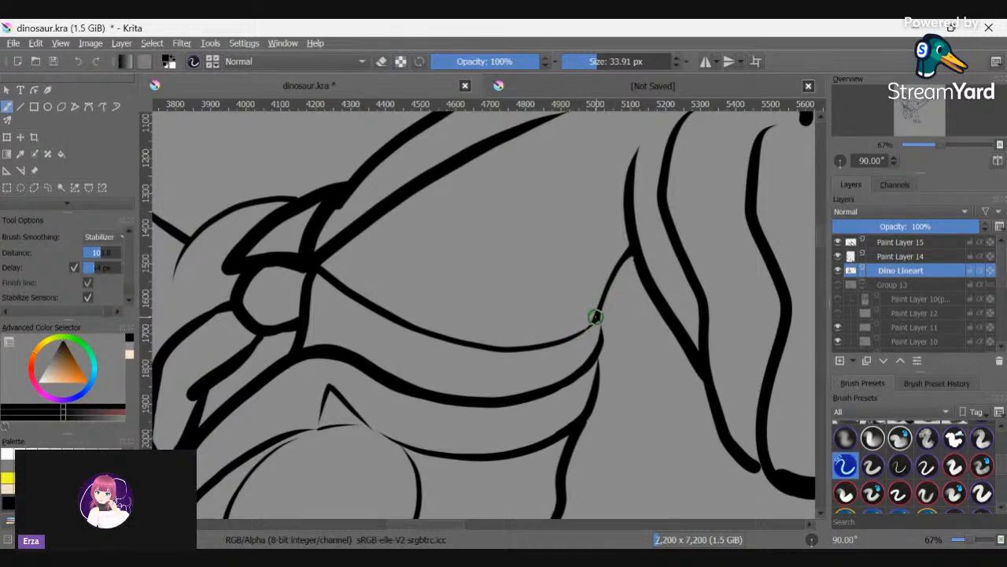
{"action": "left_click_drag", "start_coordinate": [596, 317], "coordinate": [579, 334]}
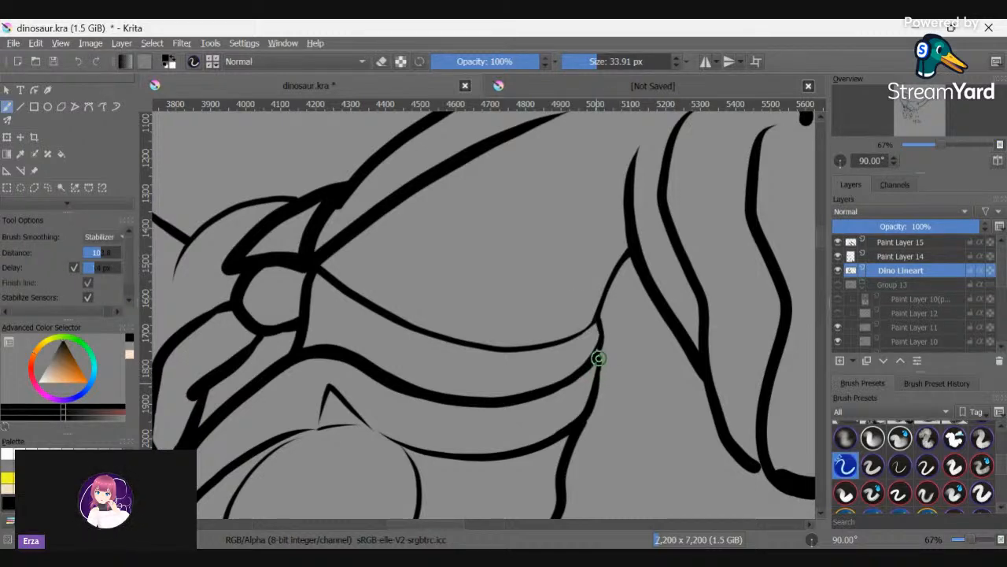
{"action": "left_click_drag", "start_coordinate": [599, 358], "coordinate": [604, 330]}
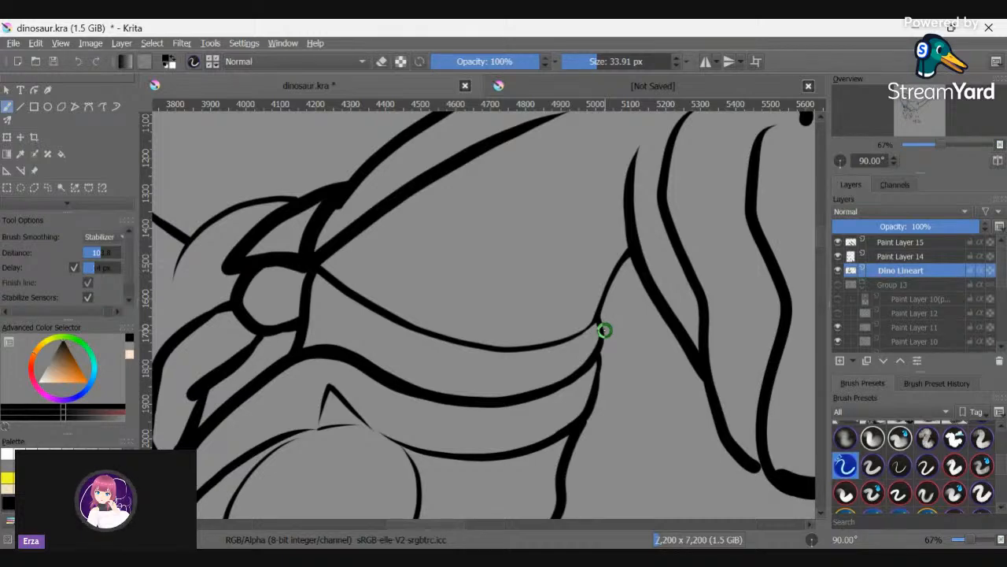
{"action": "left_click_drag", "start_coordinate": [604, 331], "coordinate": [557, 218]}
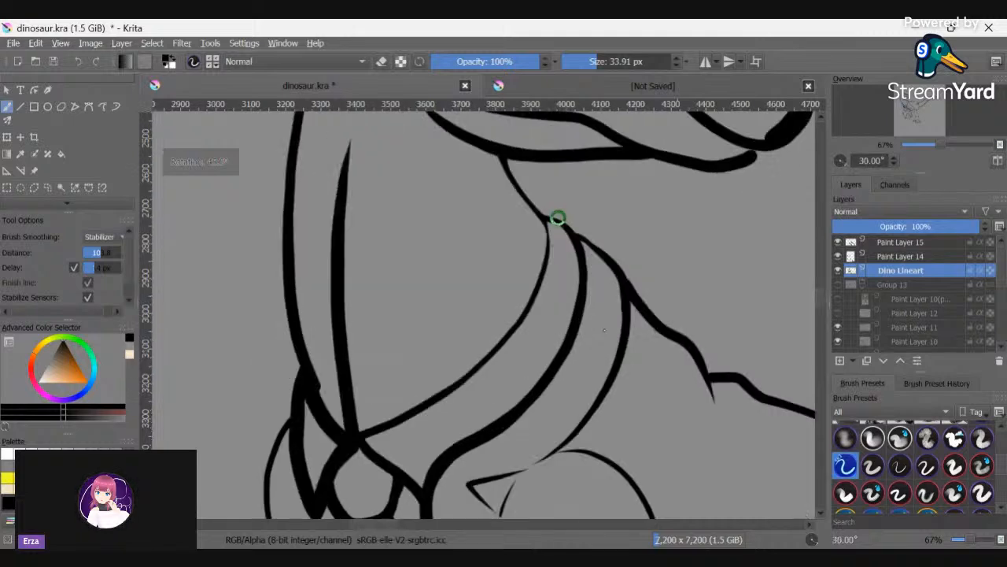
- Thin the inner neck line with the eraser and re-ink the collar edge where it meets the knot
{"action": "key", "text": "e"}
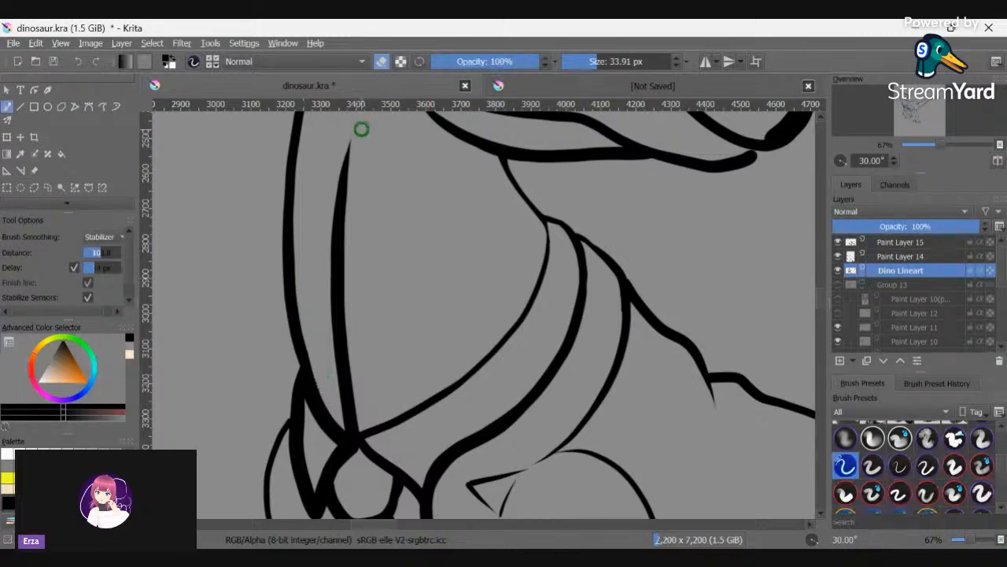
{"action": "mouse_move", "coordinate": [350, 180]}
{"action": "left_mouse_down"}
{"action": "mouse_move", "coordinate": [347, 322]}
{"action": "mouse_move", "coordinate": [358, 415]}
{"action": "left_mouse_up"}
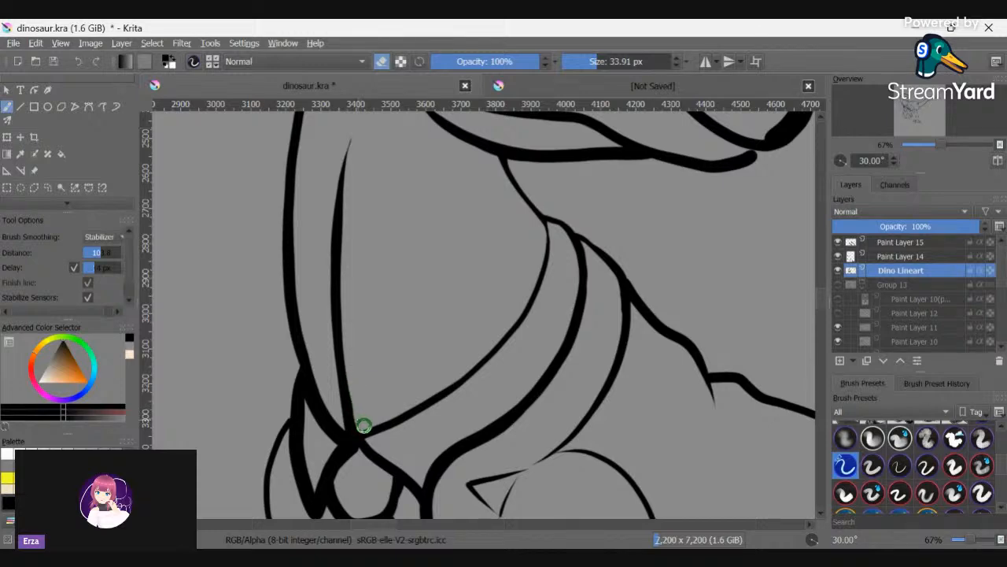
{"action": "left_click_drag", "start_coordinate": [353, 391], "coordinate": [367, 439]}
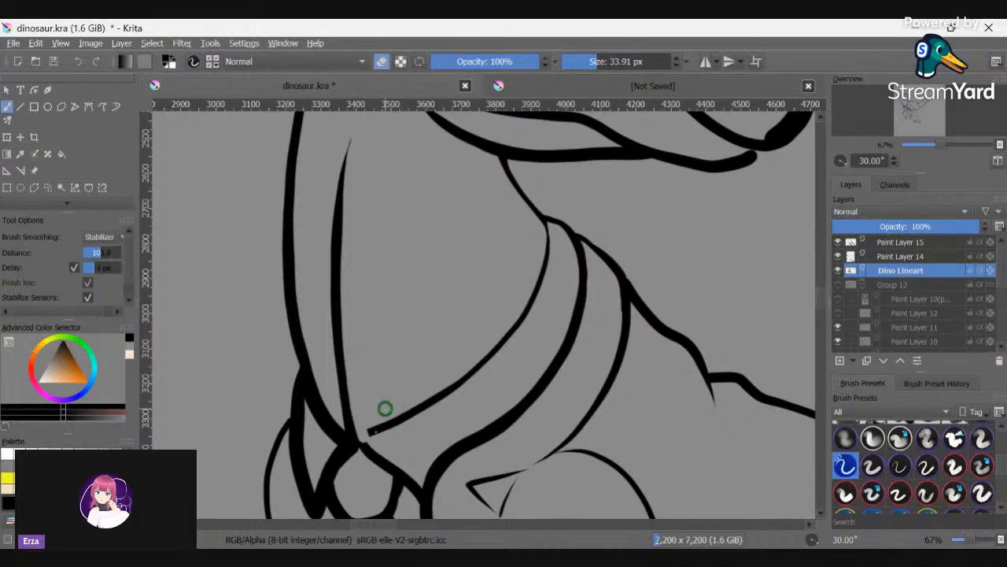
{"action": "key", "text": "e"}
{"action": "left_click_drag", "start_coordinate": [359, 436], "coordinate": [373, 430]}
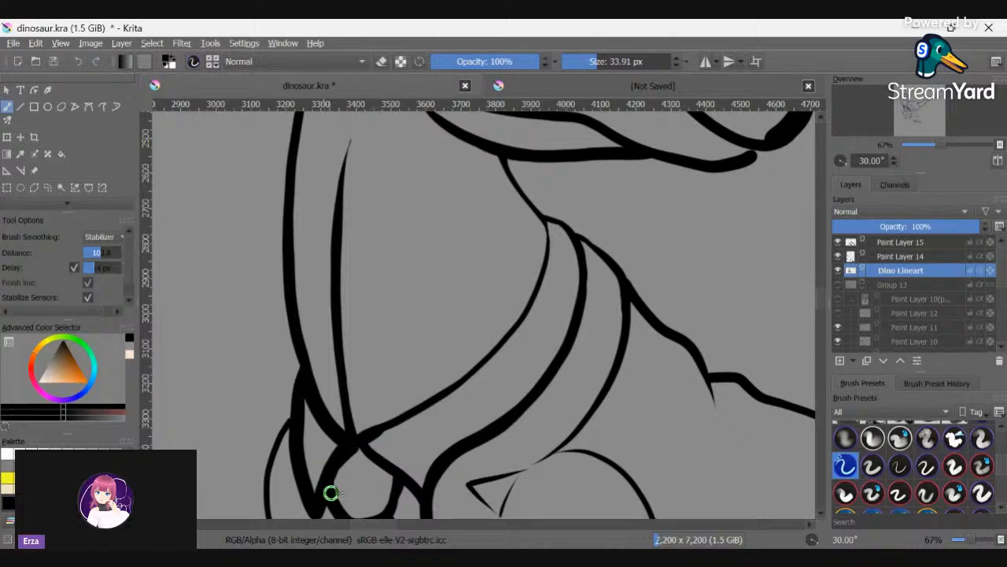
- Erase the collar's round knot and its hanging tails from the chest on Dino Lineart
{"action": "scroll", "coordinate": [330, 492], "scroll_direction": "up", "scroll_amount": 3}
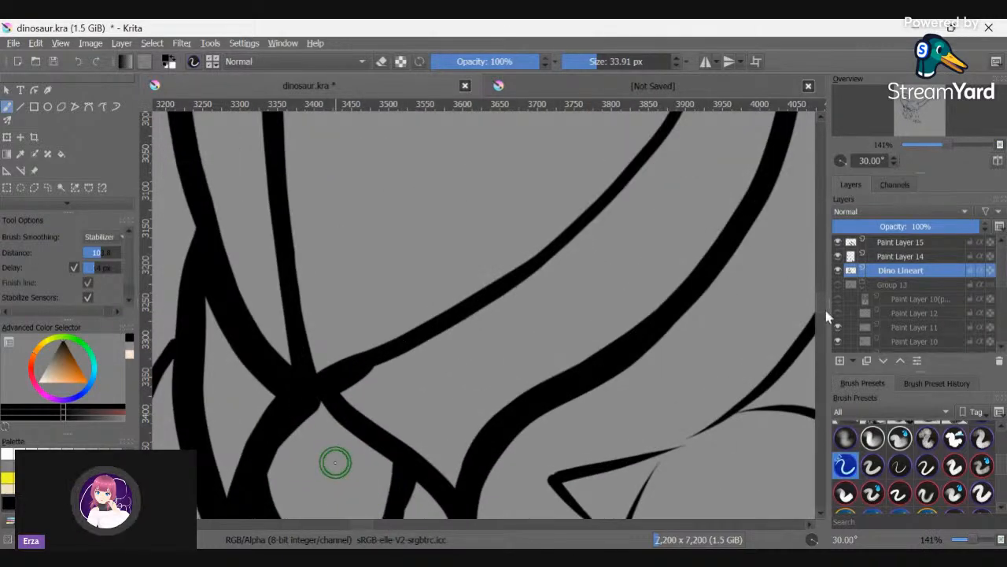
{"action": "scroll", "coordinate": [825, 309], "scroll_direction": "down", "scroll_amount": 1}
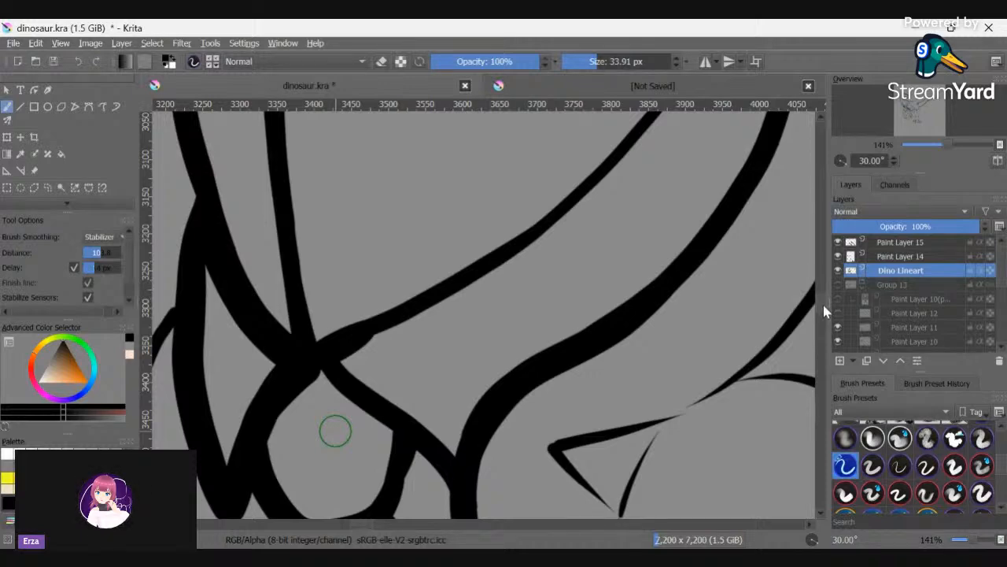
{"action": "scroll", "coordinate": [565, 212], "scroll_direction": "down", "scroll_amount": 3}
{"action": "key", "text": "e"}
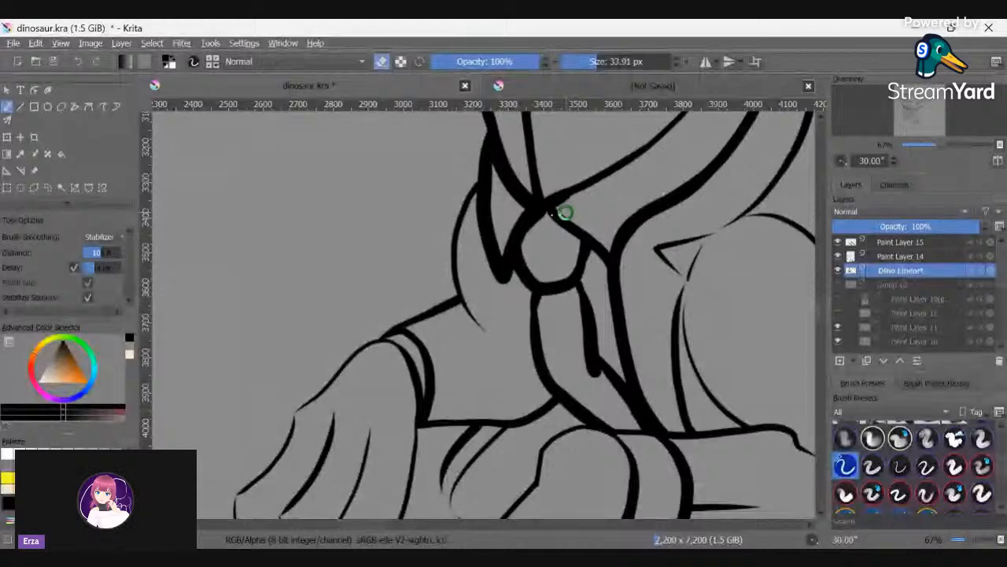
{"action": "mouse_move", "coordinate": [565, 212]}
{"action": "left_mouse_down"}
{"action": "mouse_move", "coordinate": [540, 292]}
{"action": "mouse_move", "coordinate": [569, 283]}
{"action": "mouse_move", "coordinate": [581, 247]}
{"action": "mouse_move", "coordinate": [581, 327]}
{"action": "mouse_move", "coordinate": [580, 294]}
{"action": "mouse_move", "coordinate": [597, 391]}
{"action": "mouse_move", "coordinate": [607, 361]}
{"action": "mouse_move", "coordinate": [626, 408]}
{"action": "mouse_move", "coordinate": [615, 360]}
{"action": "mouse_move", "coordinate": [634, 415]}
{"action": "mouse_move", "coordinate": [637, 322]}
{"action": "left_mouse_up"}
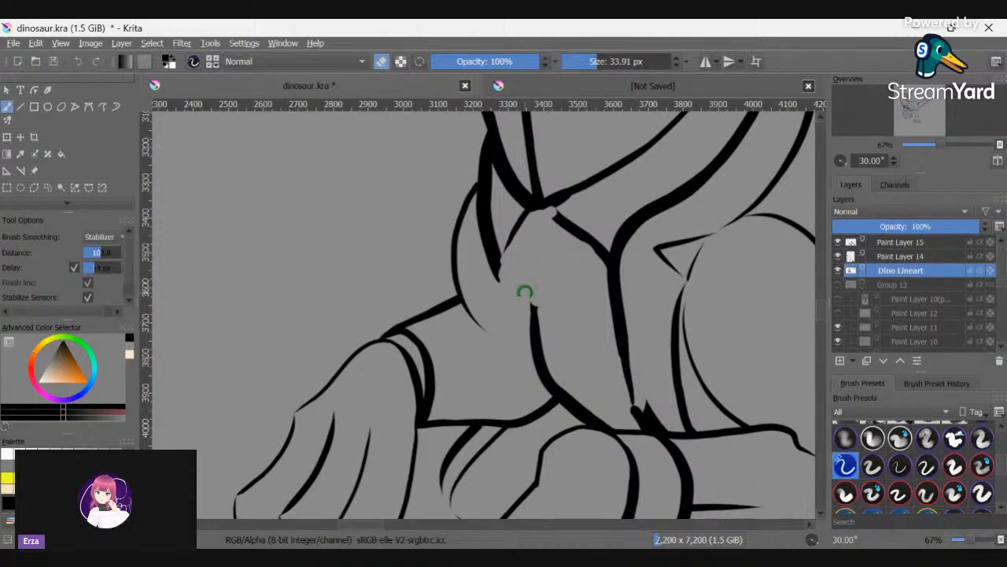
{"action": "left_click_drag", "start_coordinate": [524, 292], "coordinate": [538, 316]}
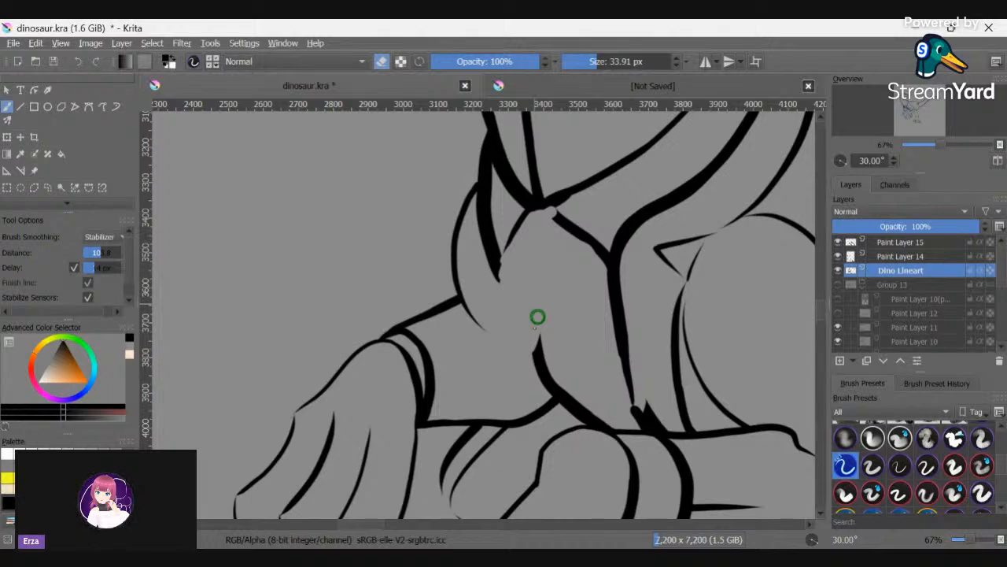
{"action": "mouse_move", "coordinate": [537, 316]}
{"action": "left_mouse_down"}
{"action": "mouse_move", "coordinate": [566, 407]}
{"action": "mouse_move", "coordinate": [567, 396]}
{"action": "mouse_move", "coordinate": [566, 407]}
{"action": "mouse_move", "coordinate": [591, 416]}
{"action": "mouse_move", "coordinate": [580, 414]}
{"action": "mouse_move", "coordinate": [598, 401]}
{"action": "mouse_move", "coordinate": [504, 457]}
{"action": "mouse_move", "coordinate": [465, 457]}
{"action": "mouse_move", "coordinate": [598, 398]}
{"action": "left_mouse_up"}
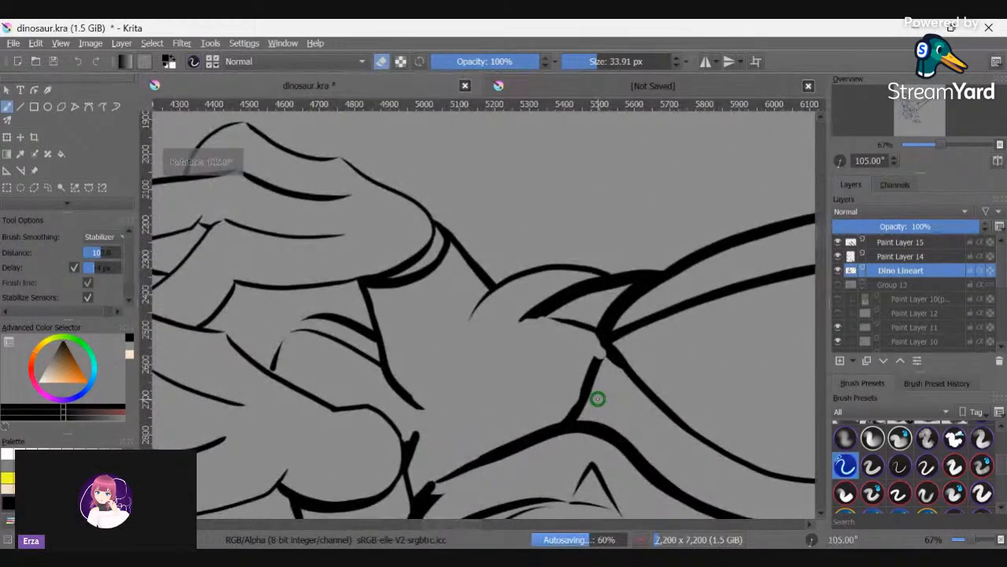
{"action": "mouse_move", "coordinate": [598, 399]}
{"action": "left_mouse_down"}
{"action": "mouse_move", "coordinate": [396, 413]}
{"action": "mouse_move", "coordinate": [383, 389]}
{"action": "mouse_move", "coordinate": [375, 445]}
{"action": "mouse_move", "coordinate": [388, 398]}
{"action": "mouse_move", "coordinate": [391, 423]}
{"action": "left_mouse_up"}
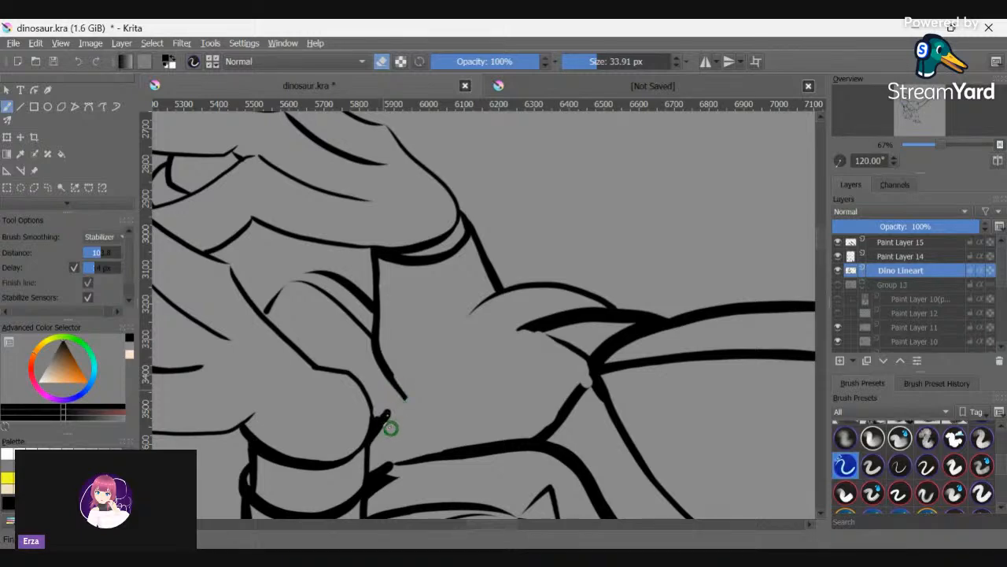
- Erase the leftover tail stubs beside the raised arm's wrist on Paint Layer 14 and Dino Lineart
{"action": "left_click", "coordinate": [894, 257]}
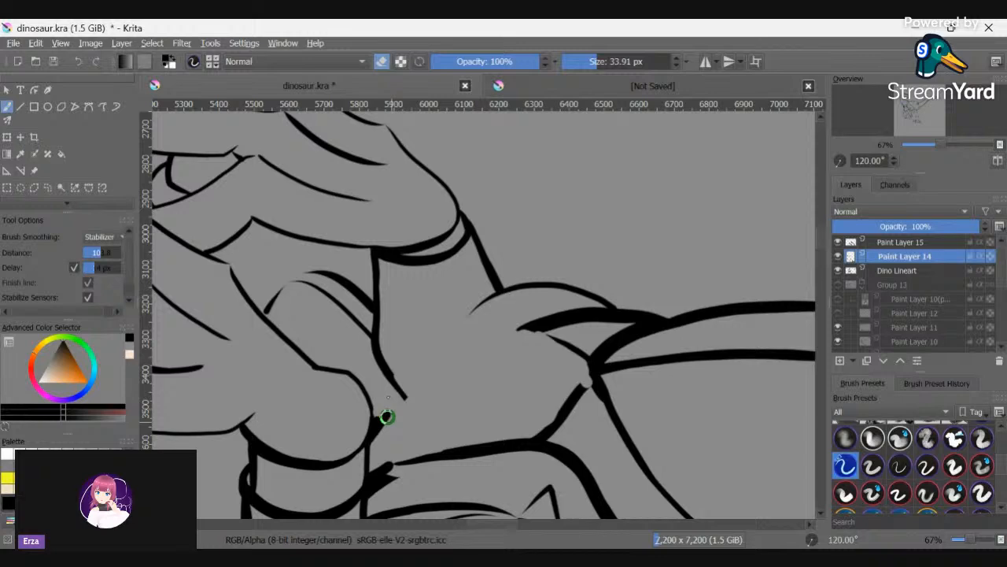
{"action": "mouse_move", "coordinate": [387, 417]}
{"action": "left_mouse_down"}
{"action": "mouse_move", "coordinate": [375, 448]}
{"action": "mouse_move", "coordinate": [379, 412]}
{"action": "left_mouse_up"}
{"action": "key", "text": "e"}
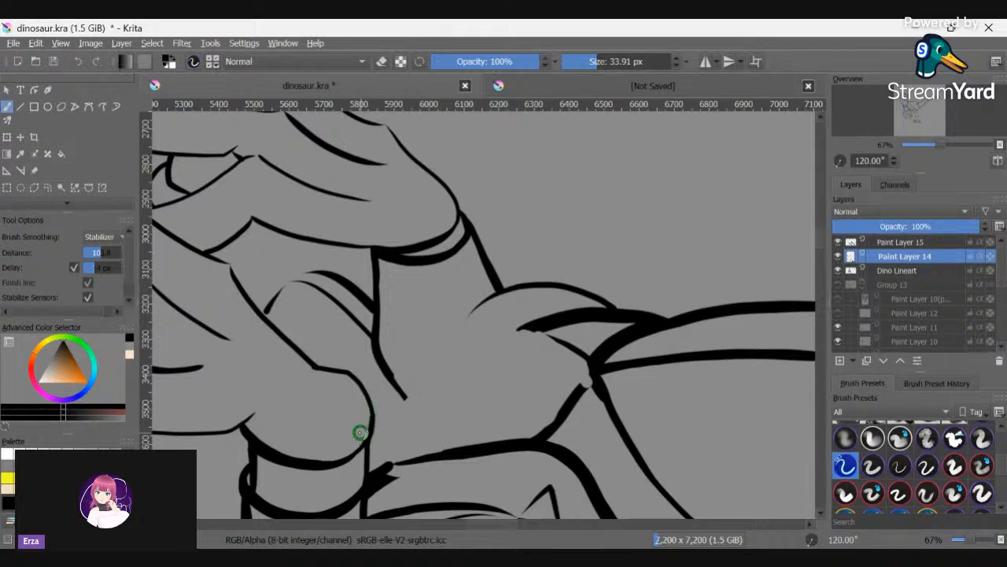
{"action": "key", "text": "e"}
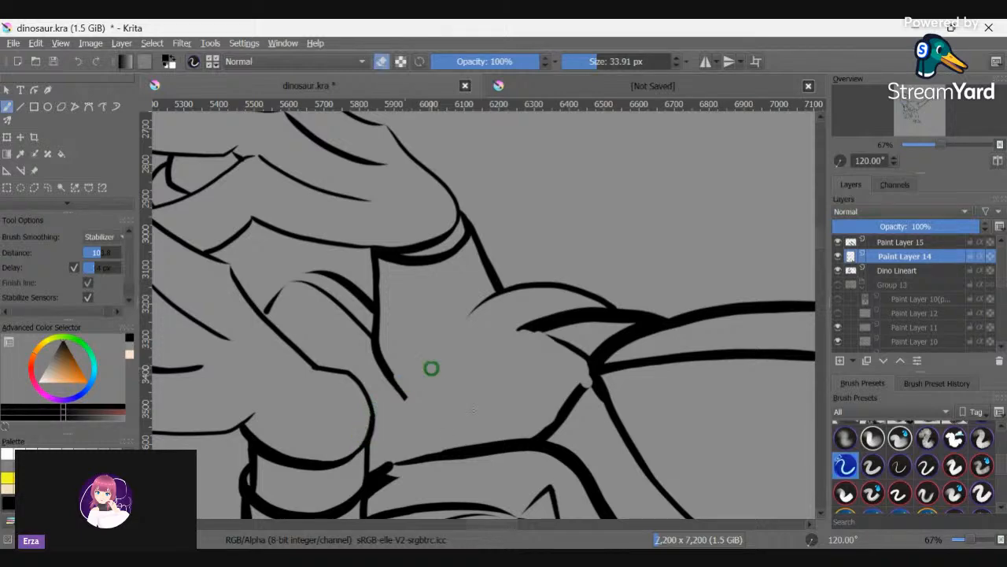
{"action": "left_click_drag", "start_coordinate": [399, 457], "coordinate": [380, 479]}
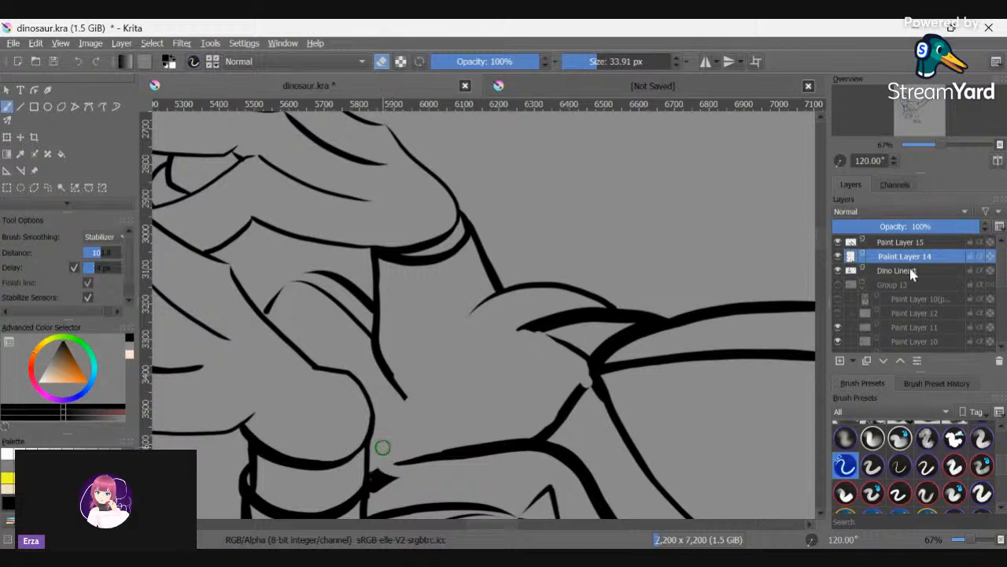
{"action": "key", "text": "Page_Down"}
{"action": "mouse_move", "coordinate": [386, 462]}
{"action": "left_mouse_down"}
{"action": "mouse_move", "coordinate": [380, 465]}
{"action": "mouse_move", "coordinate": [377, 488]}
{"action": "mouse_move", "coordinate": [377, 464]}
{"action": "mouse_move", "coordinate": [374, 500]}
{"action": "mouse_move", "coordinate": [375, 463]}
{"action": "mouse_move", "coordinate": [371, 499]}
{"action": "mouse_move", "coordinate": [372, 467]}
{"action": "mouse_move", "coordinate": [381, 484]}
{"action": "mouse_move", "coordinate": [418, 469]}
{"action": "left_mouse_up"}
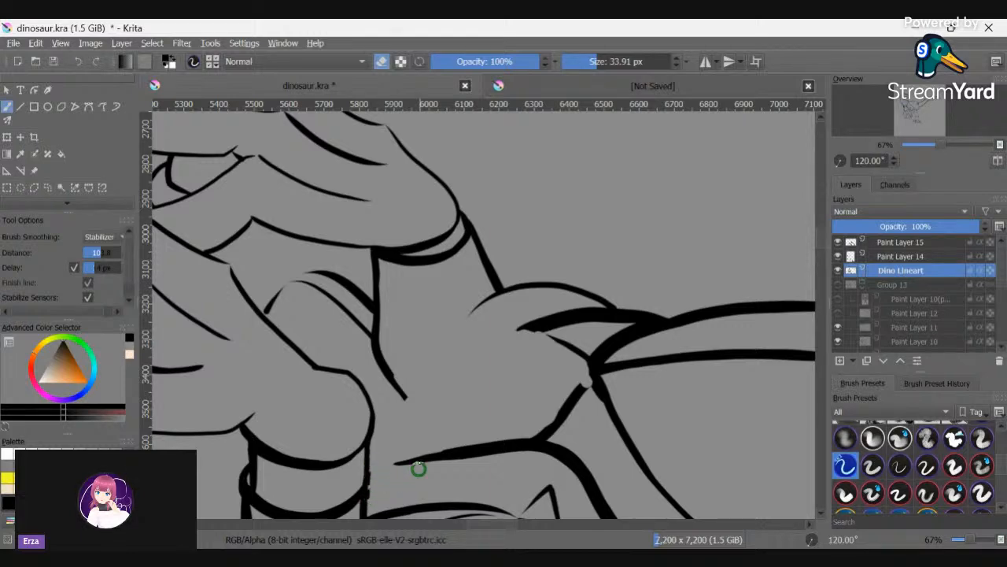
- With Weighted smoothing and a 76.84 px eraser, remove the collar bands and adjoining neck lines on Dino Lineart
{"action": "scroll", "coordinate": [418, 469], "scroll_direction": "down", "scroll_amount": 4}
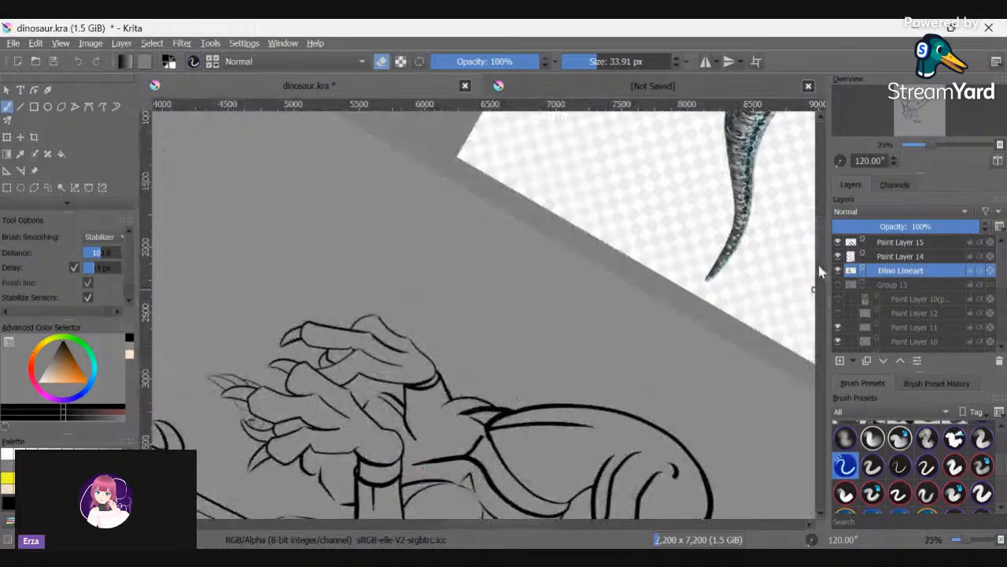
{"action": "scroll", "coordinate": [821, 272], "scroll_direction": "down", "scroll_amount": 5}
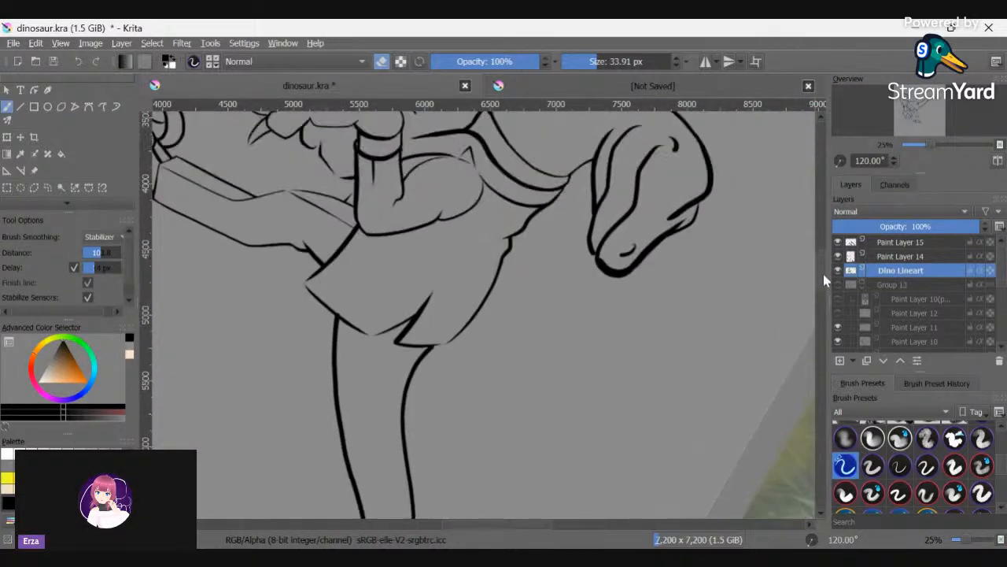
{"action": "scroll", "coordinate": [824, 272], "scroll_direction": "up", "scroll_amount": 5}
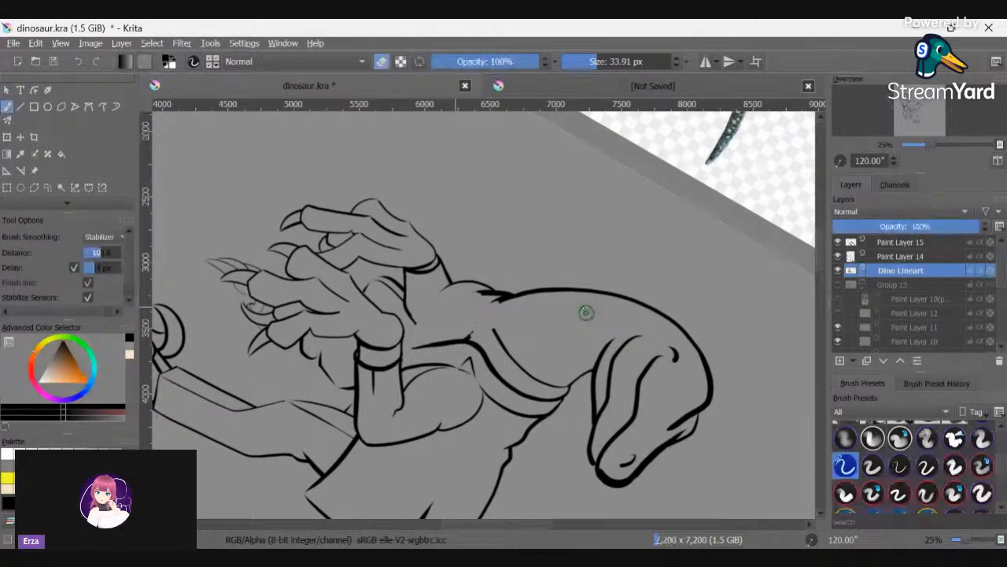
{"action": "key", "text": "w"}
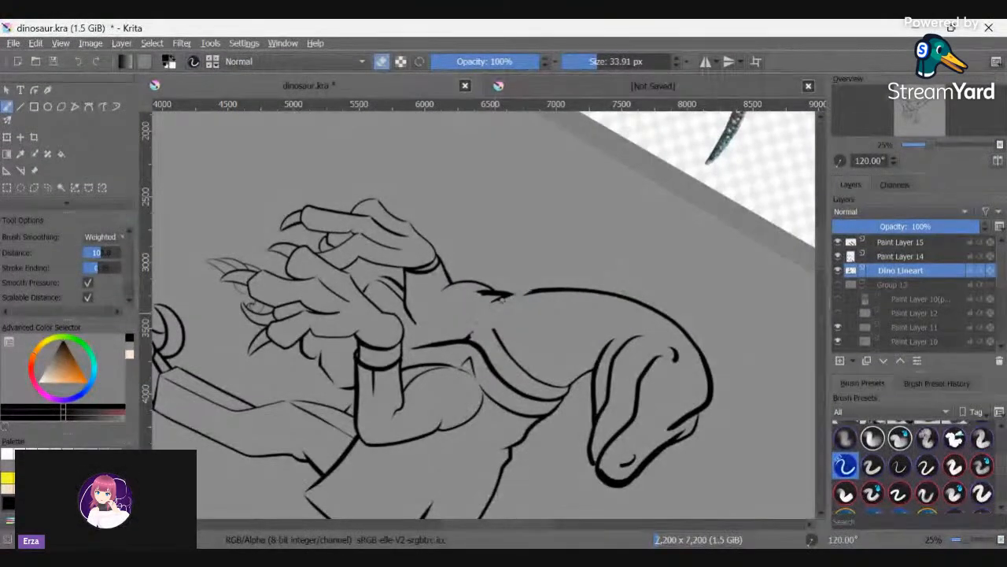
{"action": "left_click_drag", "start_coordinate": [627, 106], "coordinate": [633, 110]}
{"action": "left_click_drag", "start_coordinate": [523, 293], "coordinate": [559, 289]}
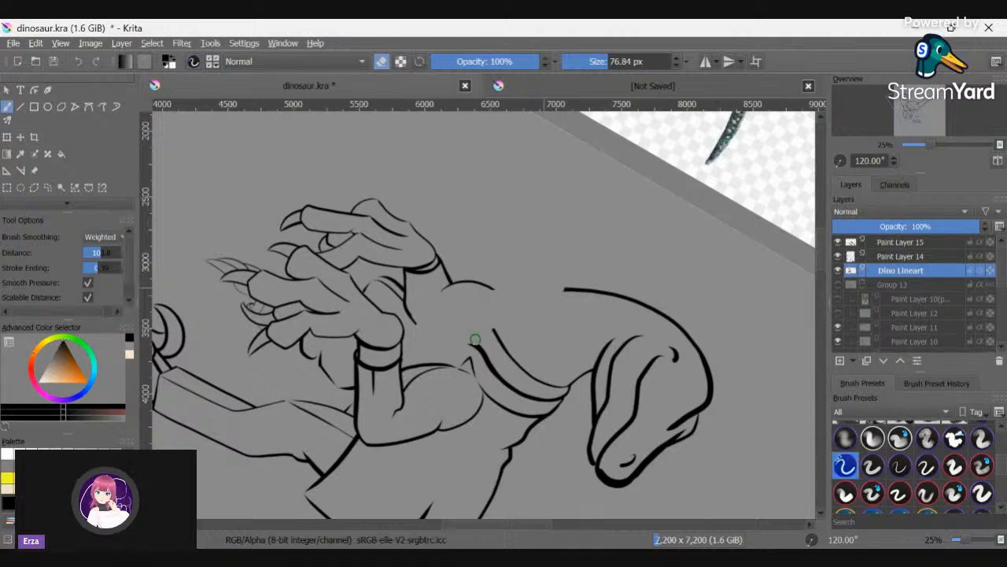
{"action": "left_click_drag", "start_coordinate": [478, 349], "coordinate": [494, 370]}
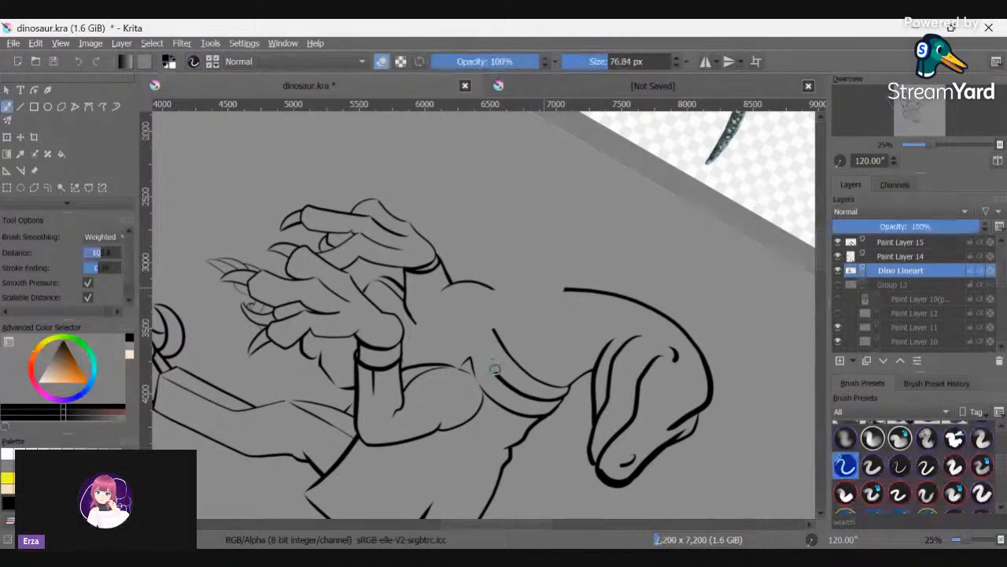
{"action": "mouse_move", "coordinate": [495, 370]}
{"action": "left_mouse_down"}
{"action": "mouse_move", "coordinate": [550, 398]}
{"action": "mouse_move", "coordinate": [592, 369]}
{"action": "mouse_move", "coordinate": [552, 386]}
{"action": "mouse_move", "coordinate": [490, 319]}
{"action": "left_mouse_up"}
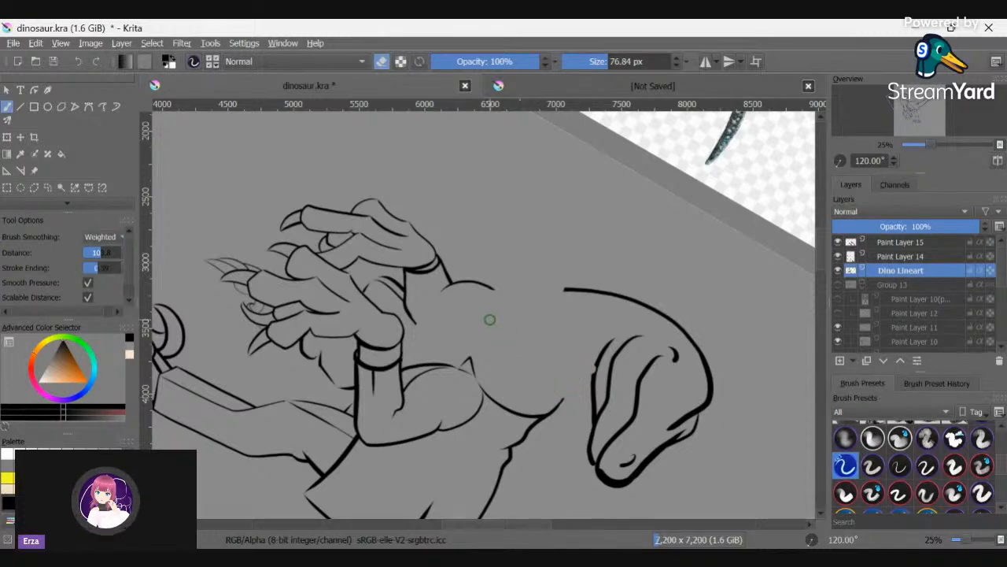
- Erase the remaining back-of-neck line and the entire inked head from Dino Lineart, using a larger eraser for the last strokes
{"action": "left_click_drag", "start_coordinate": [562, 289], "coordinate": [646, 307]}
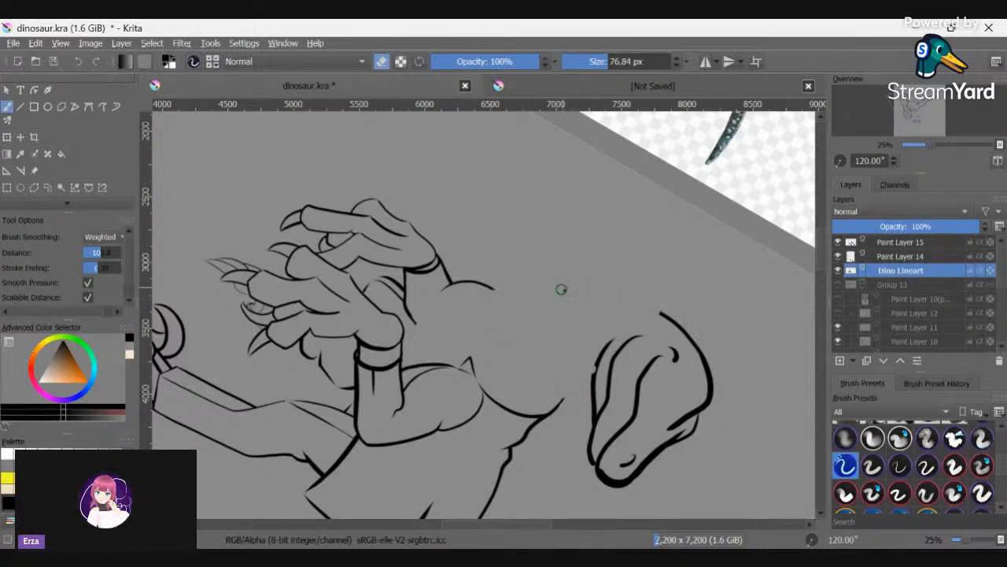
{"action": "mouse_move", "coordinate": [688, 354]}
{"action": "left_mouse_down"}
{"action": "mouse_move", "coordinate": [703, 385]}
{"action": "mouse_move", "coordinate": [659, 309]}
{"action": "mouse_move", "coordinate": [703, 359]}
{"action": "mouse_move", "coordinate": [700, 429]}
{"action": "mouse_move", "coordinate": [727, 384]}
{"action": "mouse_move", "coordinate": [706, 399]}
{"action": "mouse_move", "coordinate": [718, 365]}
{"action": "mouse_move", "coordinate": [670, 422]}
{"action": "mouse_move", "coordinate": [684, 393]}
{"action": "mouse_move", "coordinate": [613, 496]}
{"action": "mouse_move", "coordinate": [646, 463]}
{"action": "left_mouse_up"}
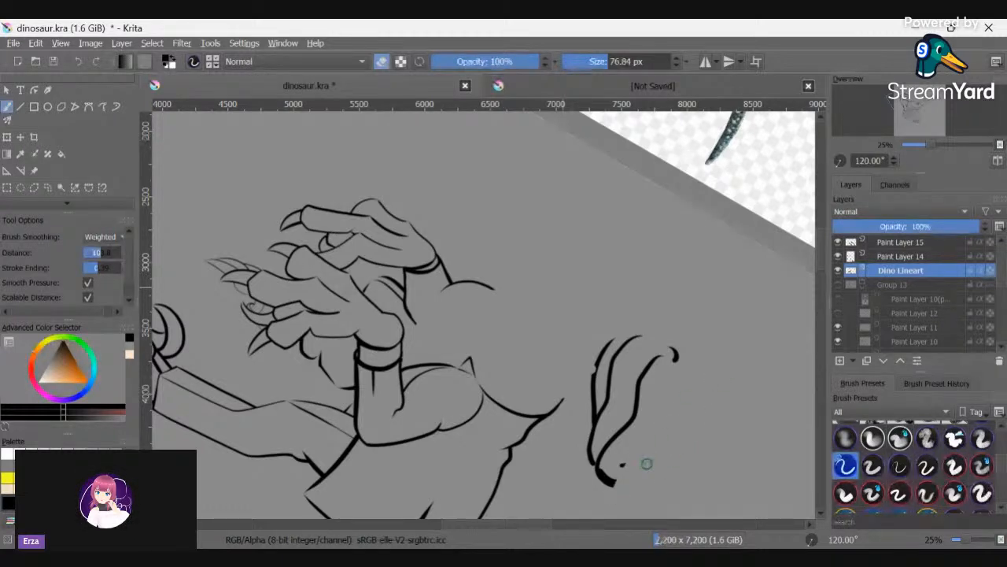
{"action": "left_click_drag", "start_coordinate": [647, 463], "coordinate": [627, 349]}
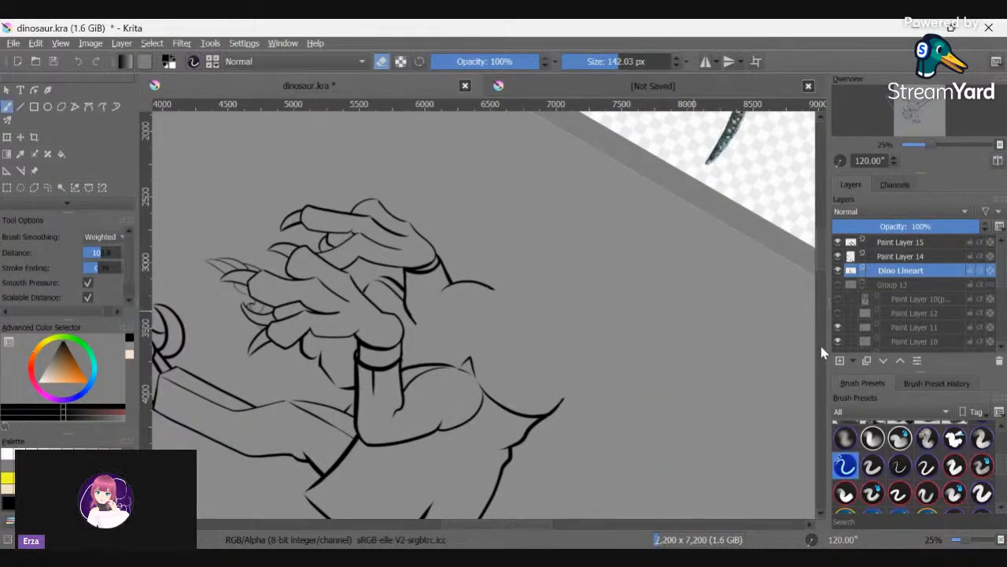
- Show Group 13 and its Paint Layer 12 so the rough sketch serves as a guide under the line art
{"action": "scroll", "coordinate": [824, 272], "scroll_direction": "down", "scroll_amount": 3}
{"action": "scroll", "coordinate": [820, 276], "scroll_direction": "down", "scroll_amount": 1}
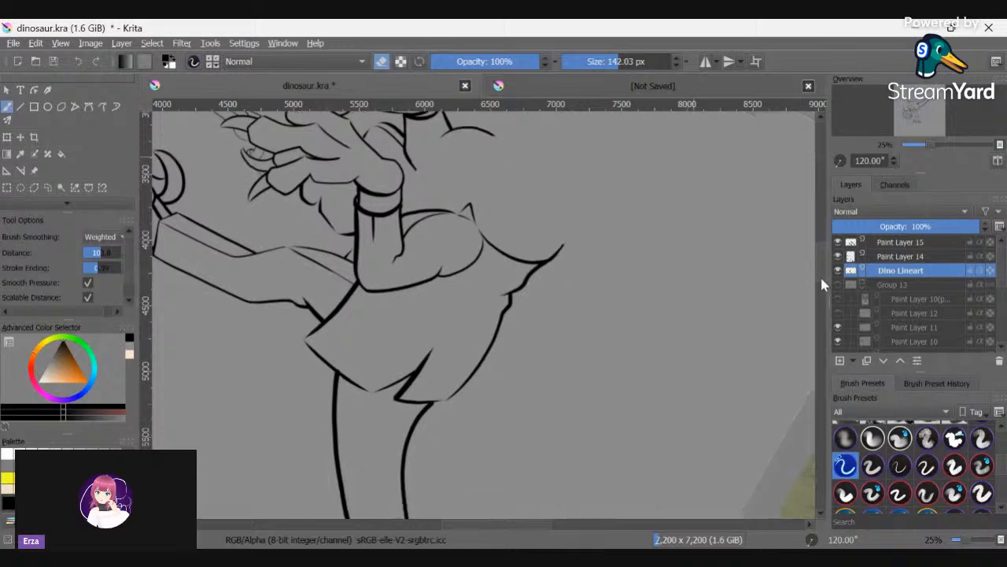
{"action": "scroll", "coordinate": [820, 275], "scroll_direction": "up", "scroll_amount": 3}
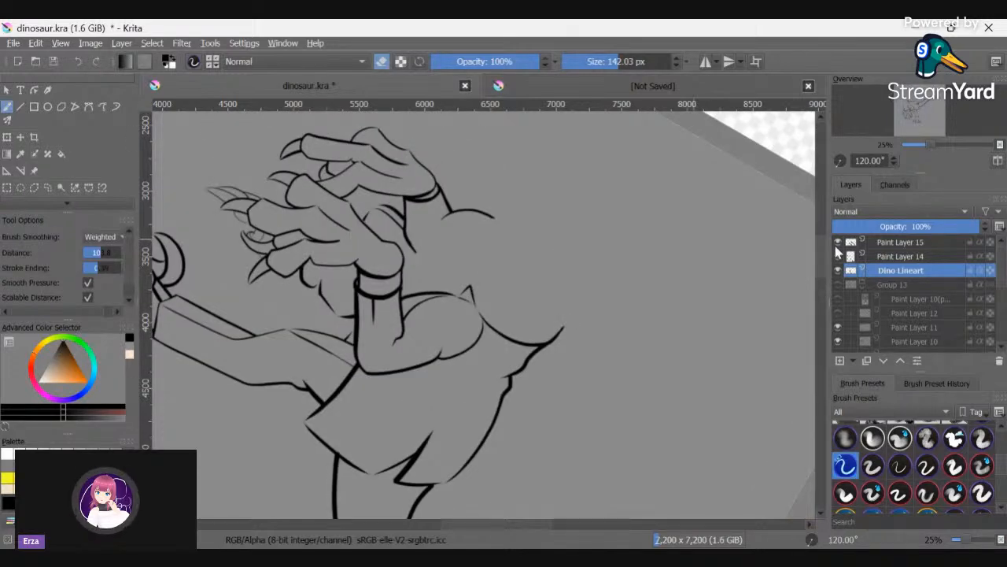
{"action": "scroll", "coordinate": [821, 274], "scroll_direction": "up", "scroll_amount": 3}
{"action": "left_click", "coordinate": [839, 286]}
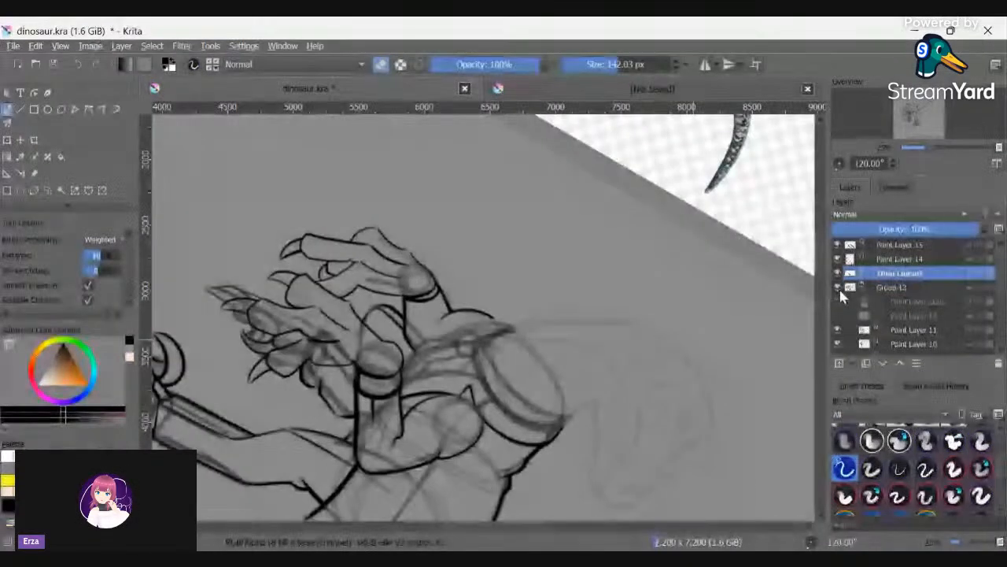
{"action": "left_click", "coordinate": [839, 287]}
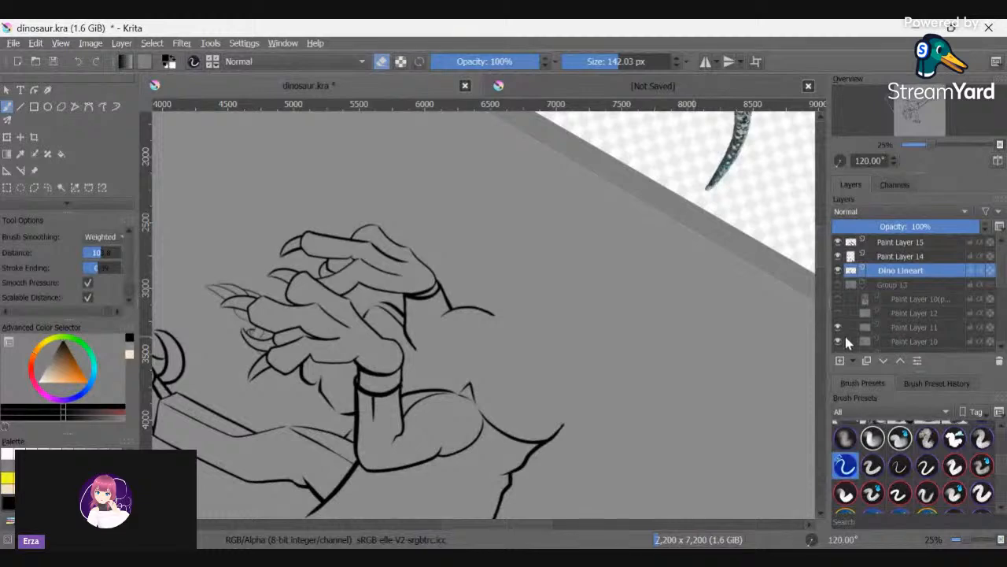
{"action": "left_click", "coordinate": [837, 284]}
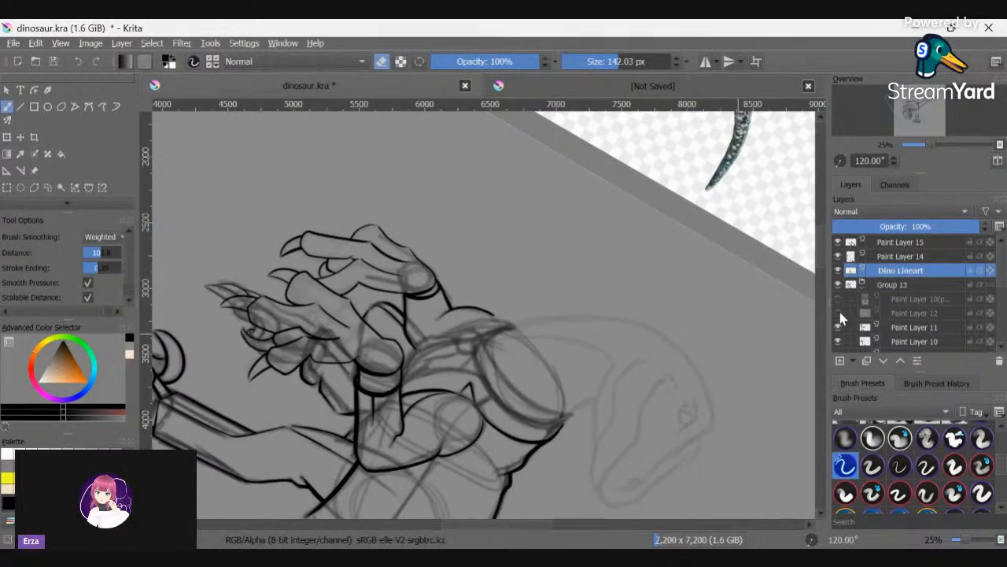
{"action": "left_click", "coordinate": [839, 314]}
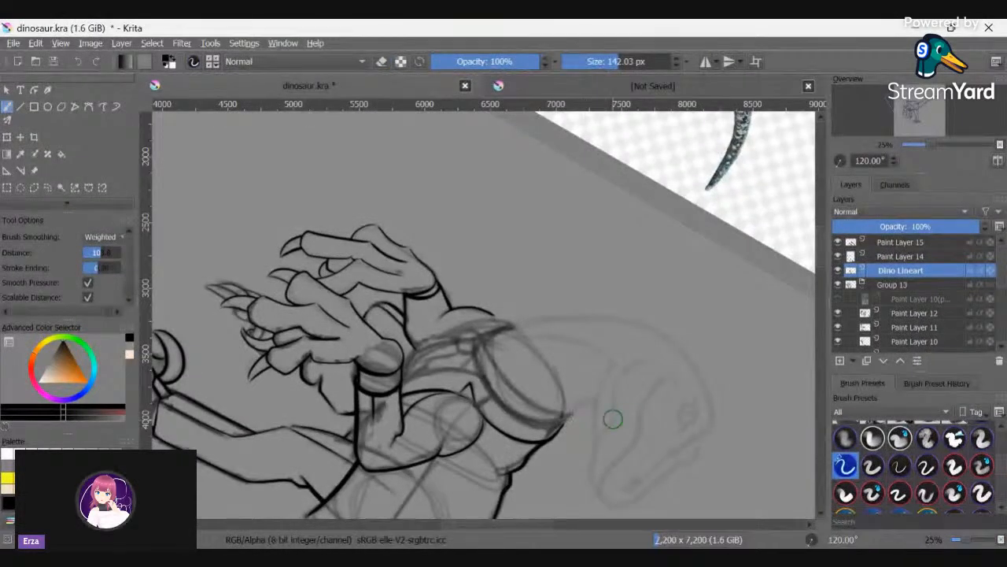
- Make Paint Layer 14 the active layer and hide Group 7
{"action": "left_click", "coordinate": [902, 258]}
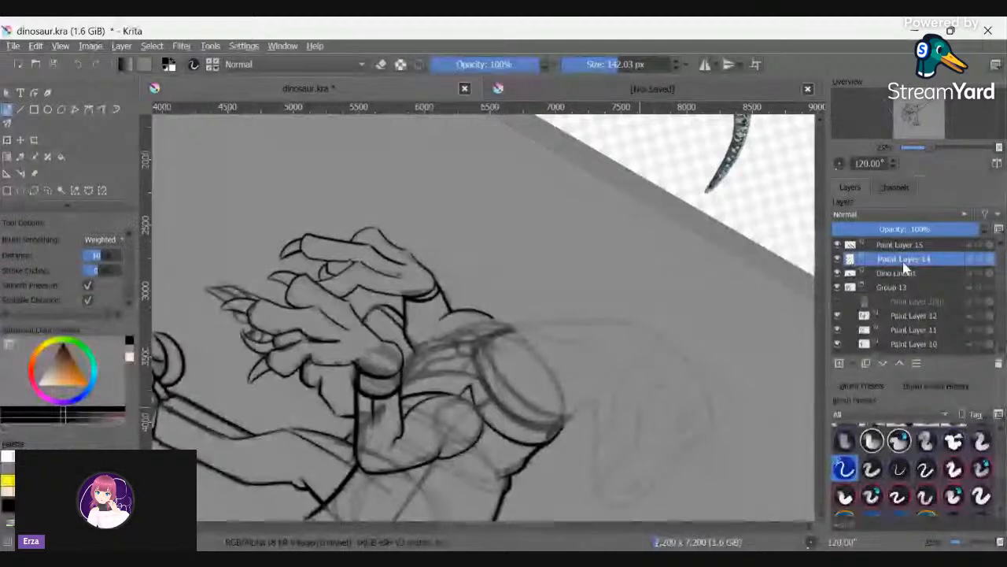
{"action": "key", "text": "ctrl+["}
{"action": "key", "text": "ctrl+["}
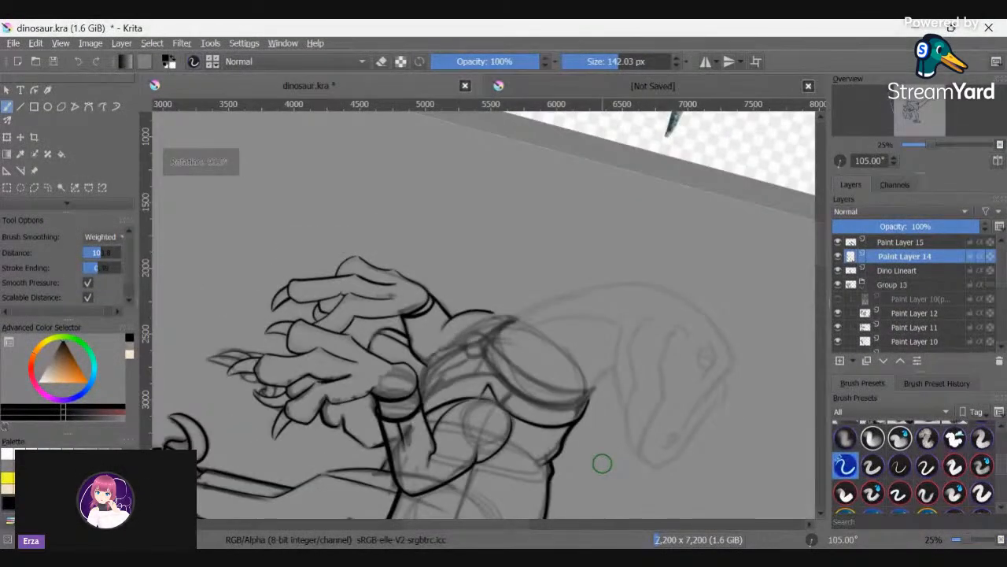
{"action": "key", "text": "ctrl+["}
{"action": "key", "text": "ctrl+["}
{"action": "key", "text": "ctrl+["}
{"action": "key", "text": "ctrl+["}
{"action": "key", "text": "ctrl+["}
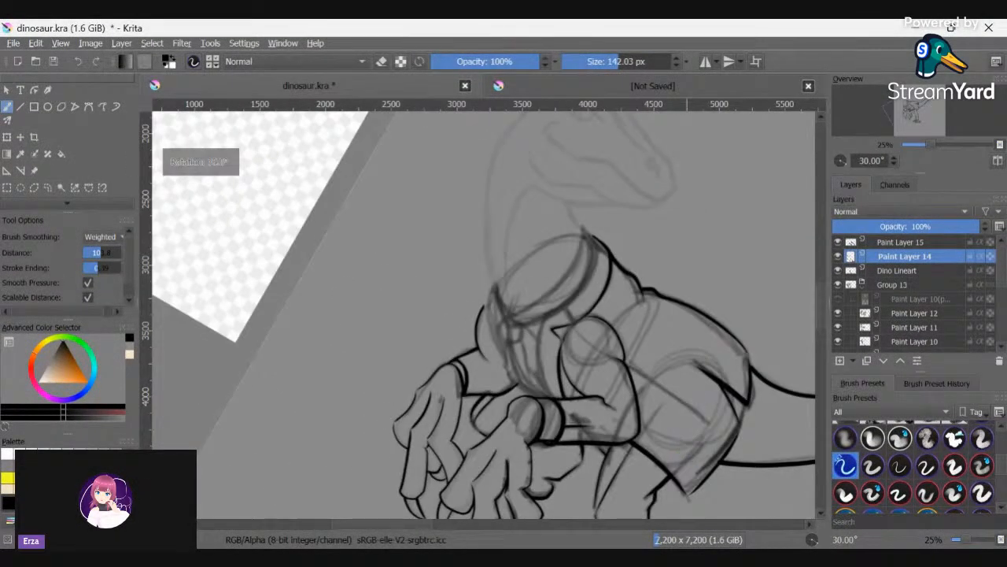
{"action": "key", "text": "ctrl+["}
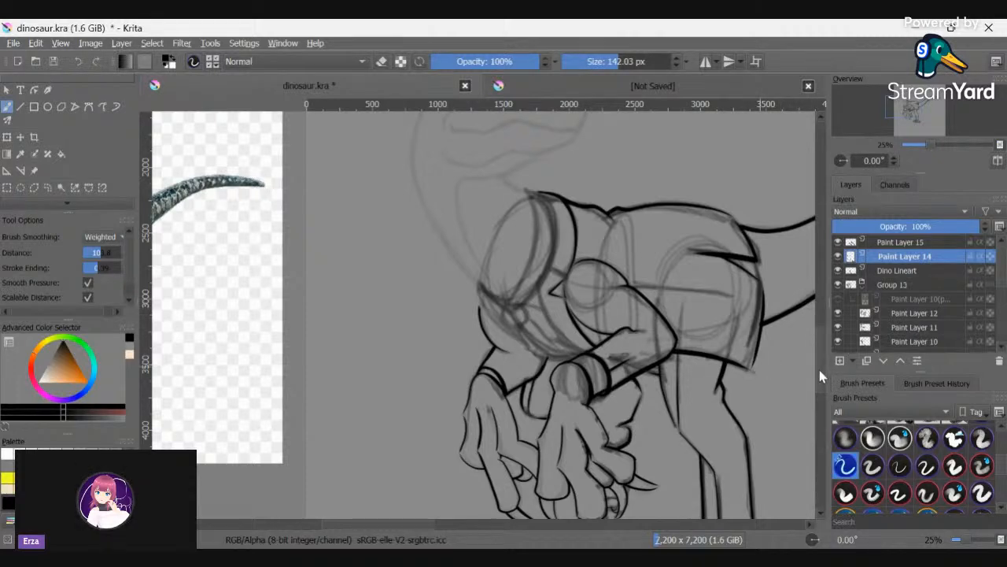
{"action": "scroll", "coordinate": [819, 366], "scroll_direction": "up", "scroll_amount": 1}
{"action": "scroll", "coordinate": [820, 365], "scroll_direction": "up", "scroll_amount": 1}
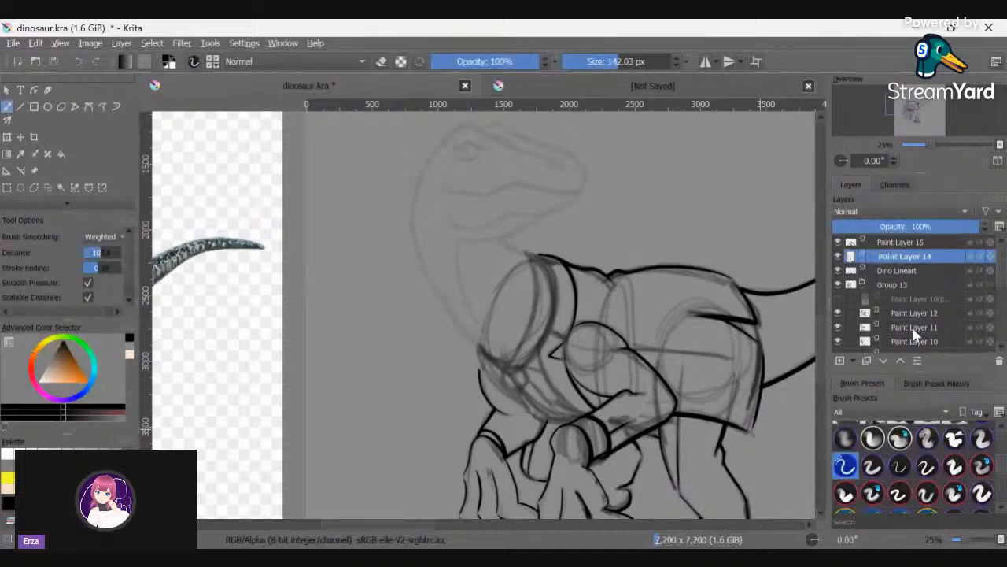
{"action": "scroll", "coordinate": [898, 331], "scroll_direction": "down", "scroll_amount": 2}
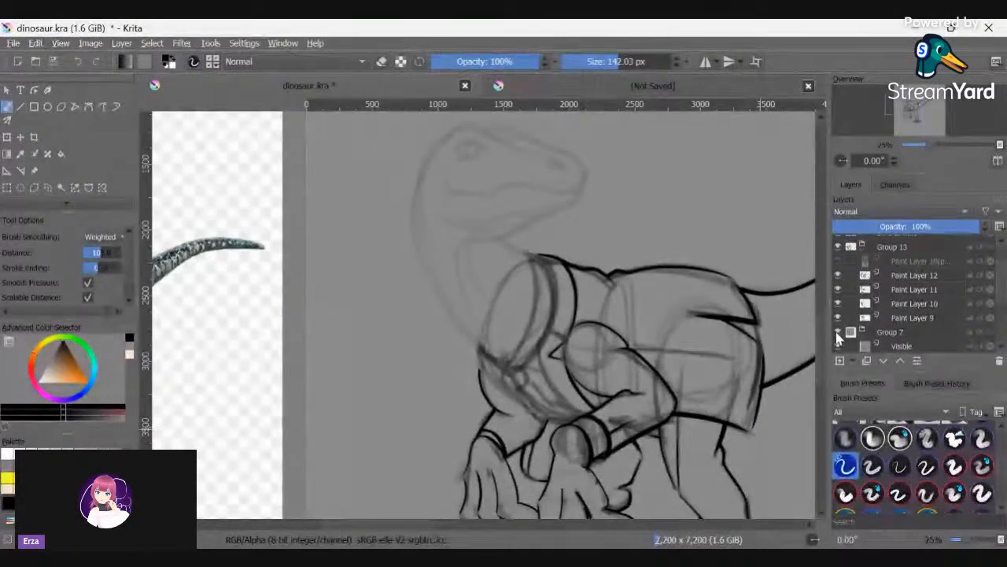
{"action": "left_click", "coordinate": [837, 333]}
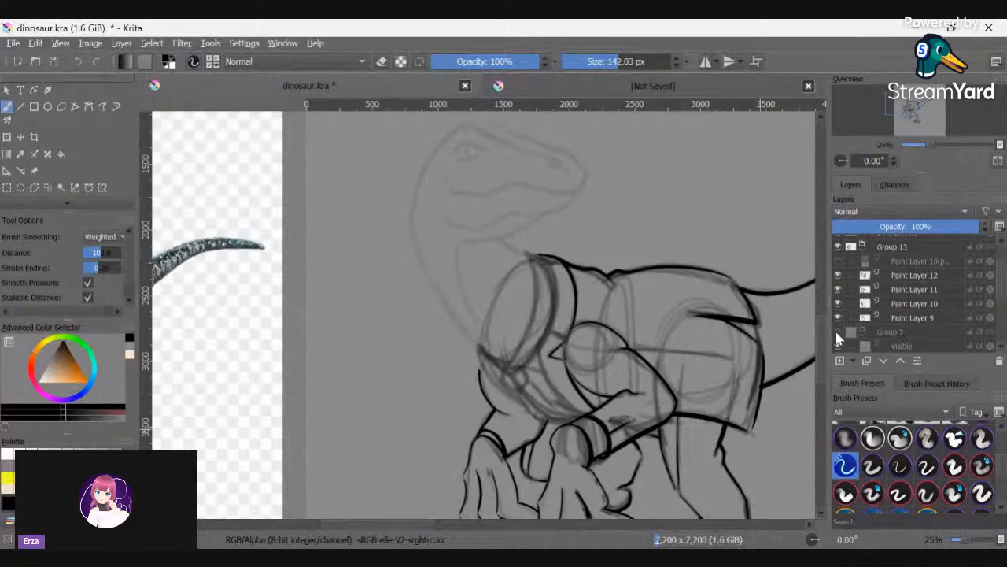
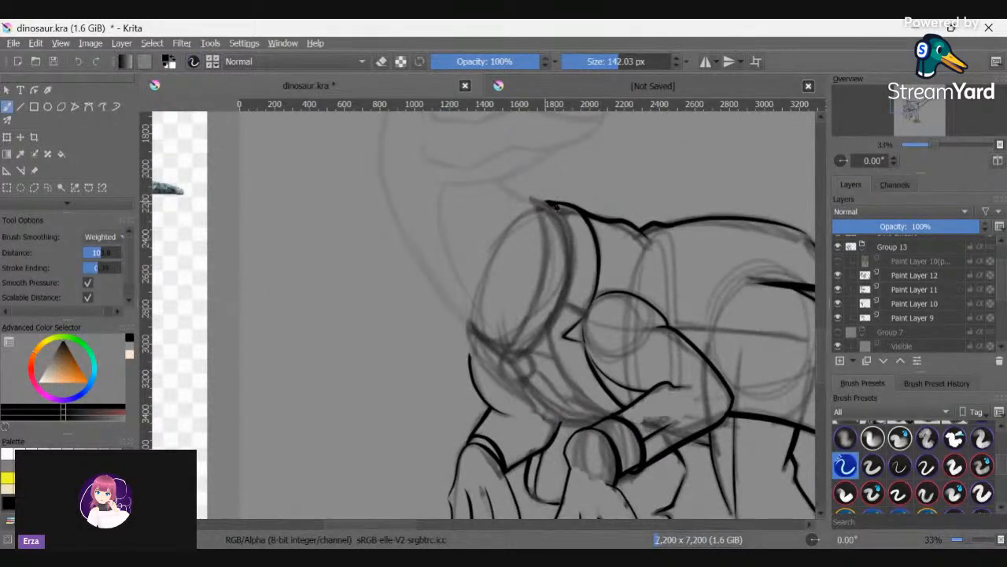
- Reduce the brush size to 71.72 px and mirror the canvas view
{"action": "left_click_drag", "start_coordinate": [556, 206], "coordinate": [565, 213]}
{"action": "left_click", "coordinate": [607, 62]}
{"action": "key", "text": "6"}
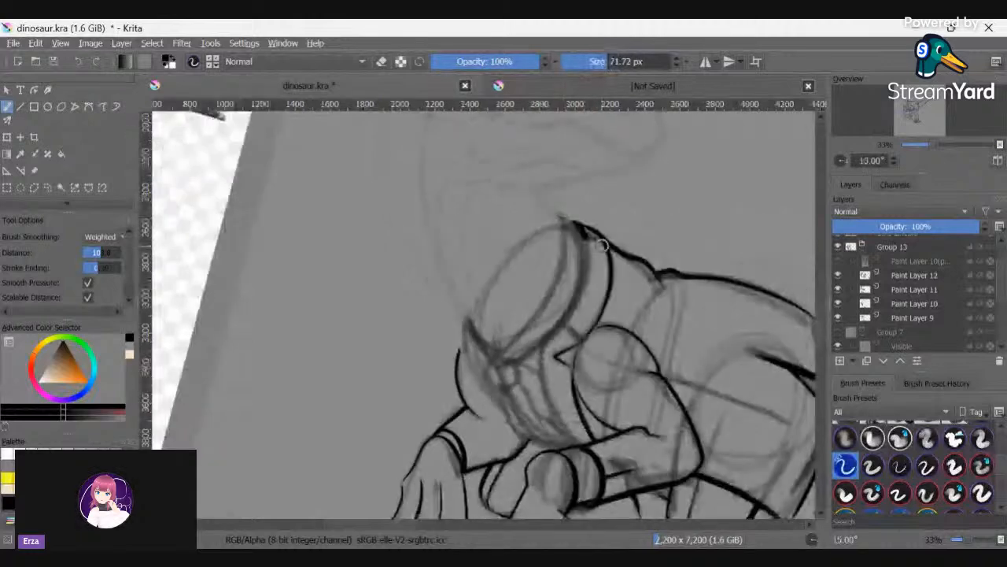
{"action": "right_click", "coordinate": [602, 303]}
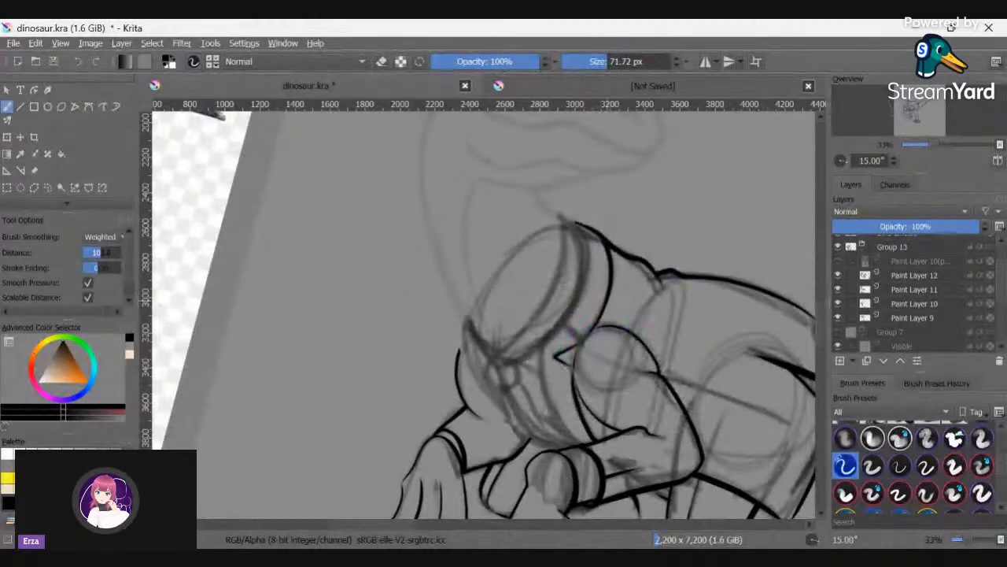
{"action": "right_click", "coordinate": [581, 394]}
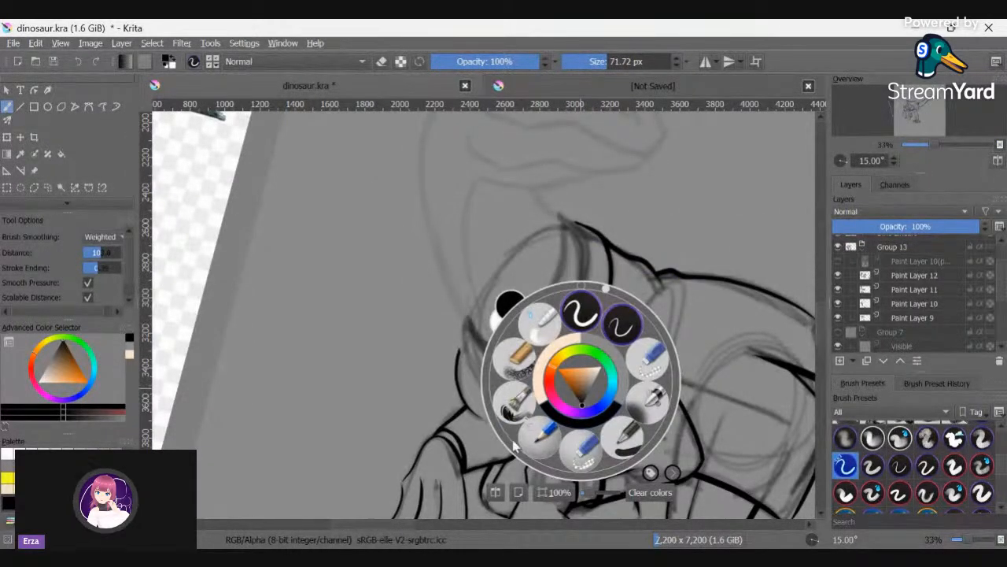
{"action": "left_click", "coordinate": [497, 492]}
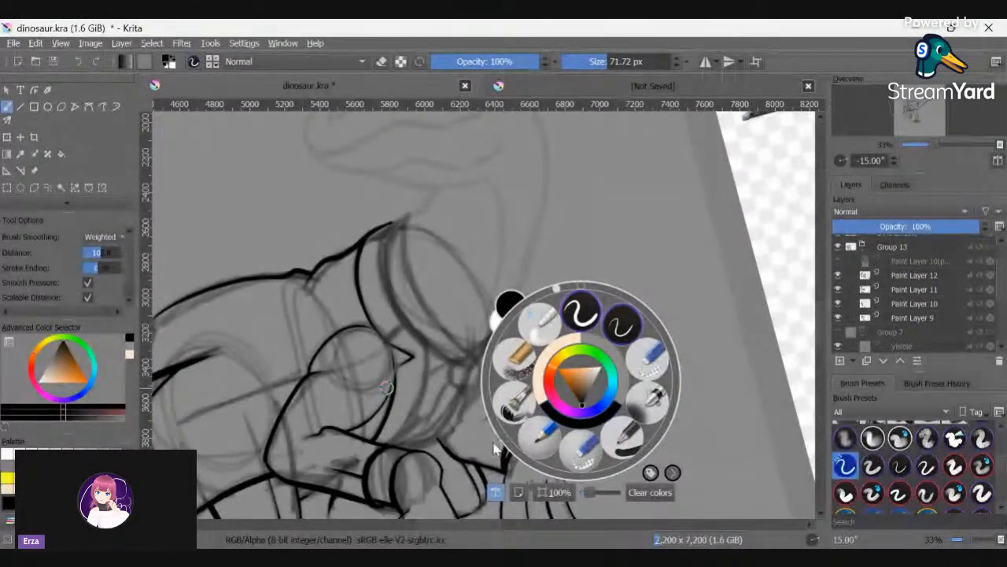
{"action": "left_click", "coordinate": [710, 304]}
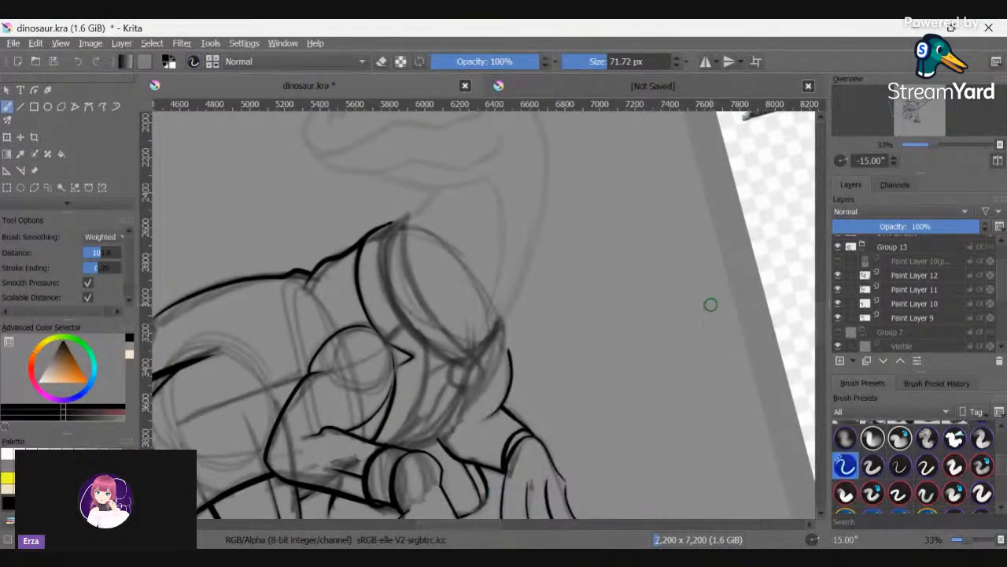
- Change the brush smoothing from Weighted to Stabilizer
{"action": "scroll", "coordinate": [647, 337], "scroll_direction": "down", "scroll_amount": 2}
{"action": "scroll", "coordinate": [647, 337], "scroll_direction": "down", "scroll_amount": 2}
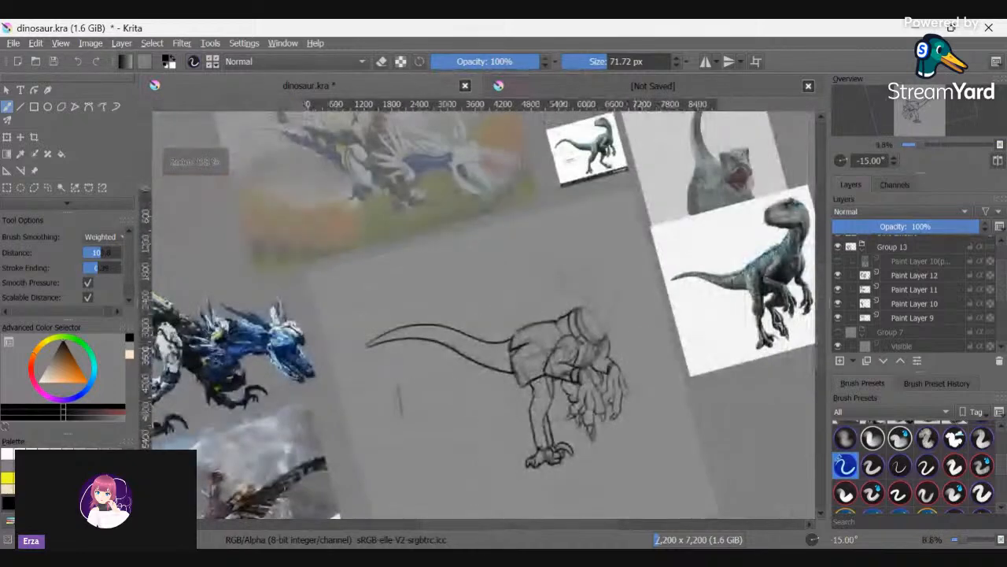
{"action": "key", "text": "5"}
{"action": "scroll", "coordinate": [598, 319], "scroll_direction": "up", "scroll_amount": 4}
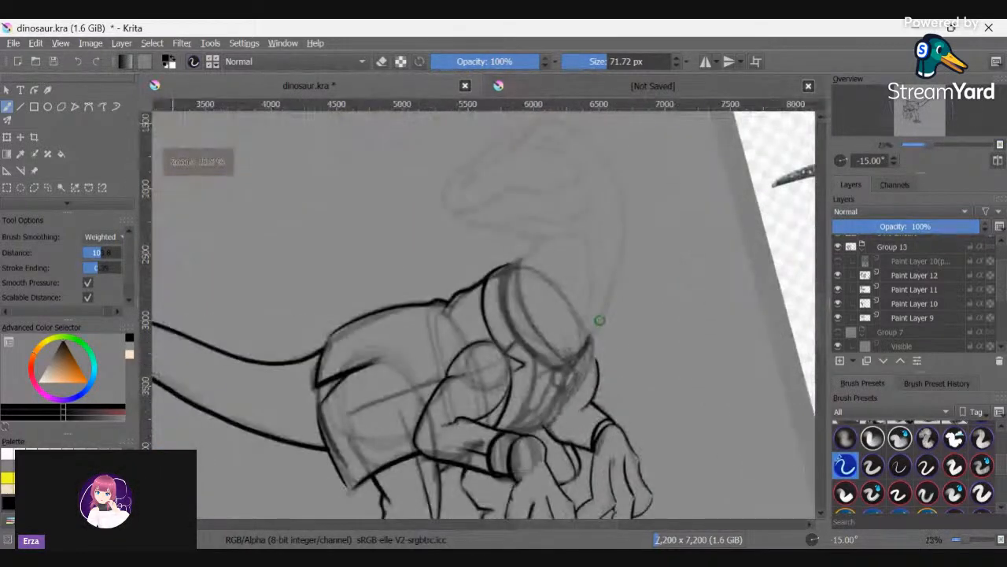
{"action": "key", "text": "6"}
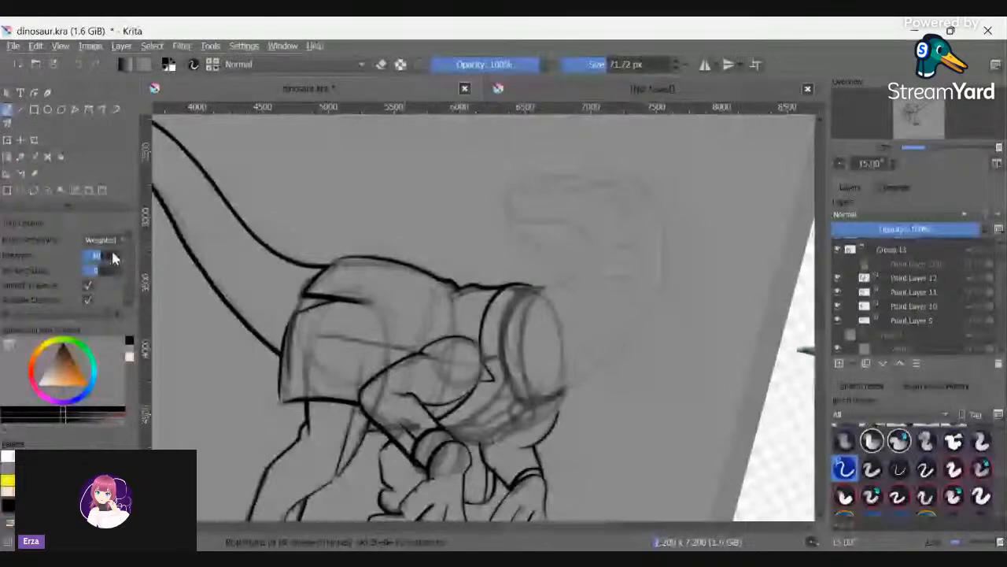
{"action": "scroll", "coordinate": [117, 229], "scroll_direction": "down", "scroll_amount": 1}
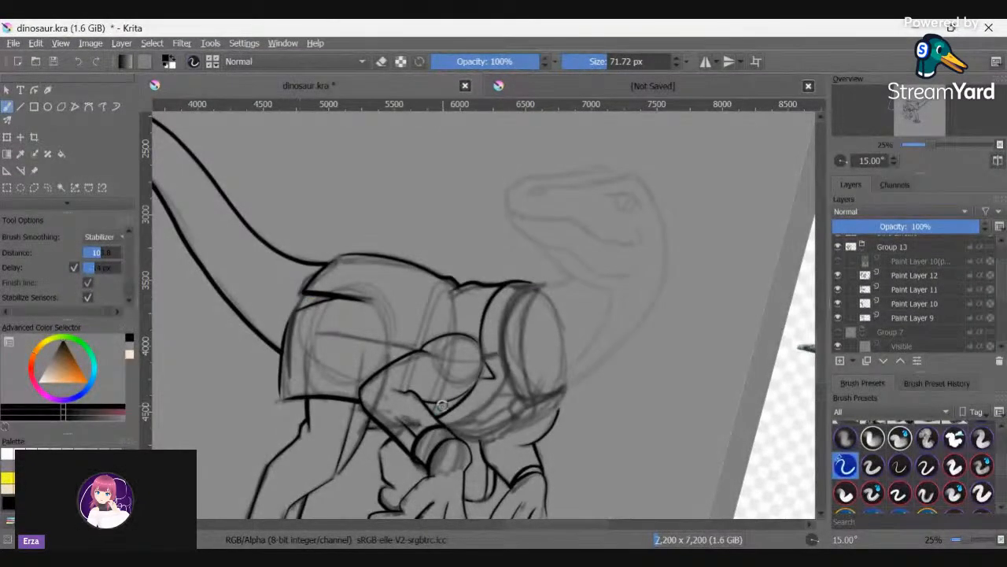
- Try to ink the front edge of the neck band in one stroke from the back of the neck to the wrist
{"action": "scroll", "coordinate": [444, 406], "scroll_direction": "up", "scroll_amount": 1}
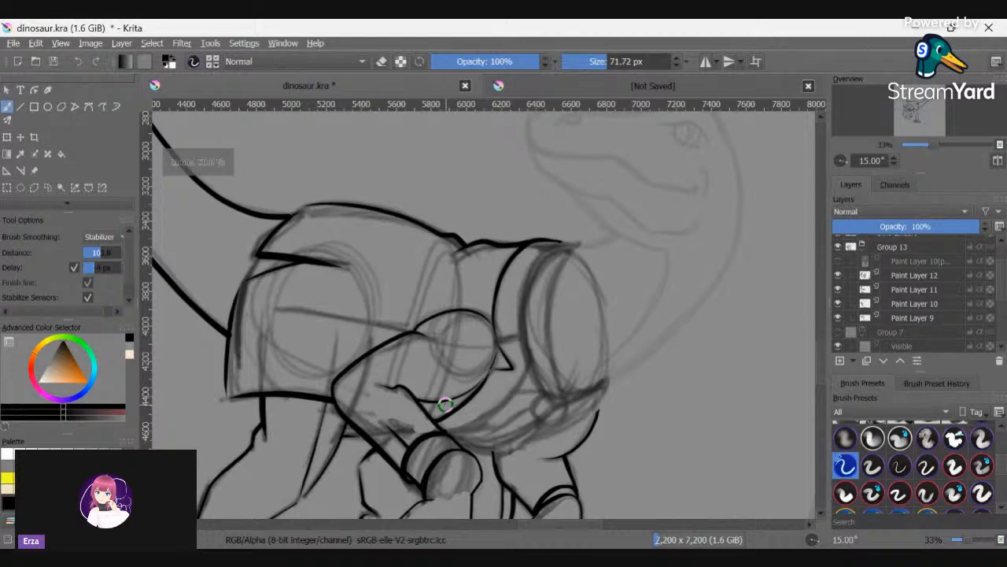
{"action": "scroll", "coordinate": [443, 406], "scroll_direction": "up", "scroll_amount": 1}
{"action": "mouse_move", "coordinate": [600, 168]}
{"action": "left_mouse_down"}
{"action": "mouse_move", "coordinate": [569, 210]}
{"action": "mouse_move", "coordinate": [561, 249]}
{"action": "mouse_move", "coordinate": [568, 363]}
{"action": "mouse_move", "coordinate": [517, 422]}
{"action": "mouse_move", "coordinate": [433, 443]}
{"action": "left_mouse_up"}
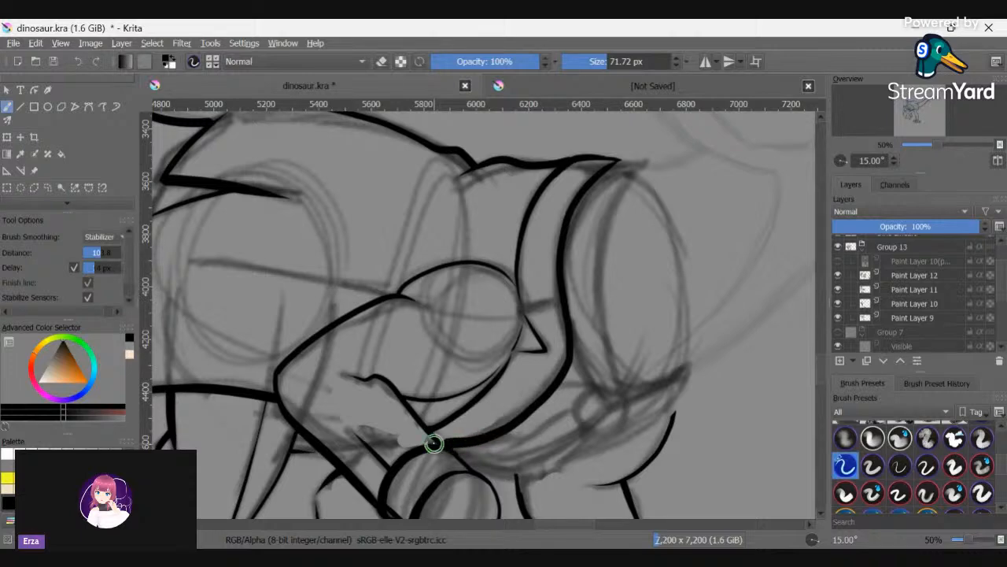
{"action": "key", "text": "ctrl+z"}
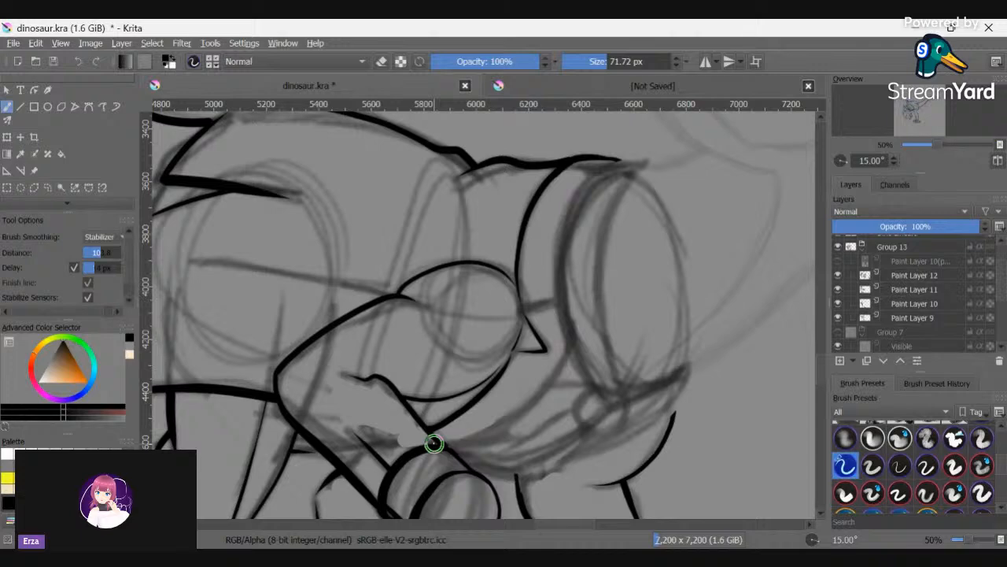
- Ink the neck band's front edge in two strokes, from the back of the neck and from the wrist, meeting at the chest
{"action": "mouse_move", "coordinate": [616, 161]}
{"action": "left_mouse_down"}
{"action": "mouse_move", "coordinate": [562, 259]}
{"action": "mouse_move", "coordinate": [571, 343]}
{"action": "left_mouse_up"}
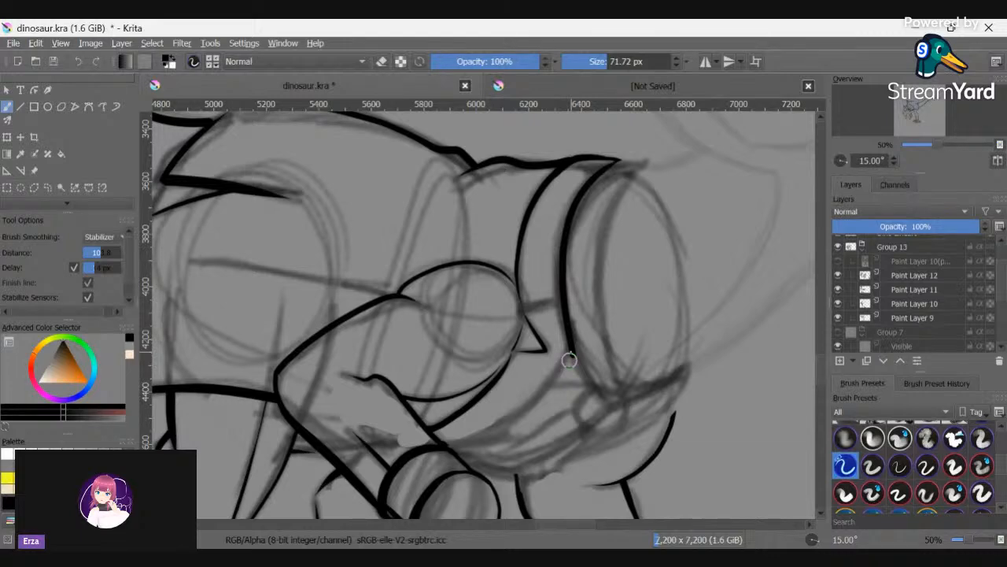
{"action": "key", "text": "6"}
{"action": "key", "text": "6"}
{"action": "key", "text": "6"}
{"action": "key", "text": "6"}
{"action": "key", "text": "6"}
{"action": "key", "text": "6"}
{"action": "key", "text": "6"}
{"action": "key", "text": "6"}
{"action": "key", "text": "6"}
{"action": "mouse_move", "coordinate": [424, 191]}
{"action": "left_mouse_down"}
{"action": "mouse_move", "coordinate": [407, 214]}
{"action": "mouse_move", "coordinate": [391, 287]}
{"action": "mouse_move", "coordinate": [395, 346]}
{"action": "left_mouse_up"}
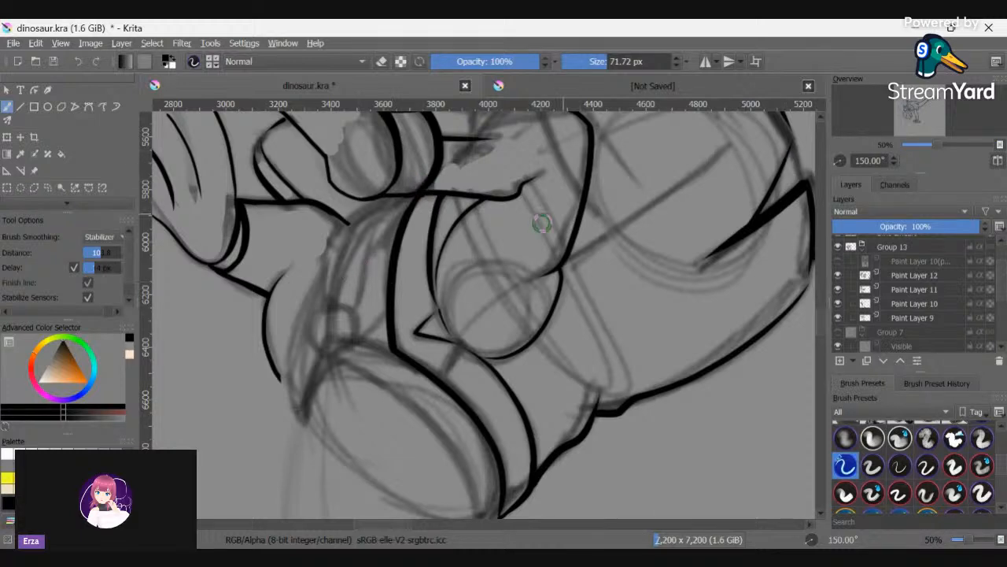
- Ink over the forearm's edge beside the wrist cuff where the neck band lines meet it
{"action": "scroll", "coordinate": [450, 152], "scroll_direction": "up", "scroll_amount": 1, "text": "ctrl"}
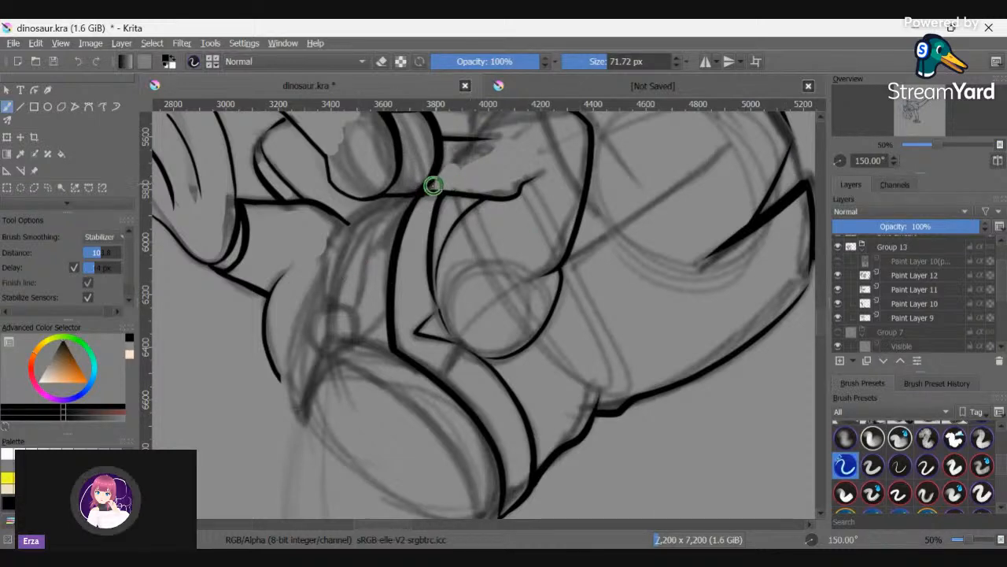
{"action": "scroll", "coordinate": [434, 186], "scroll_direction": "up", "scroll_amount": 1, "text": "ctrl"}
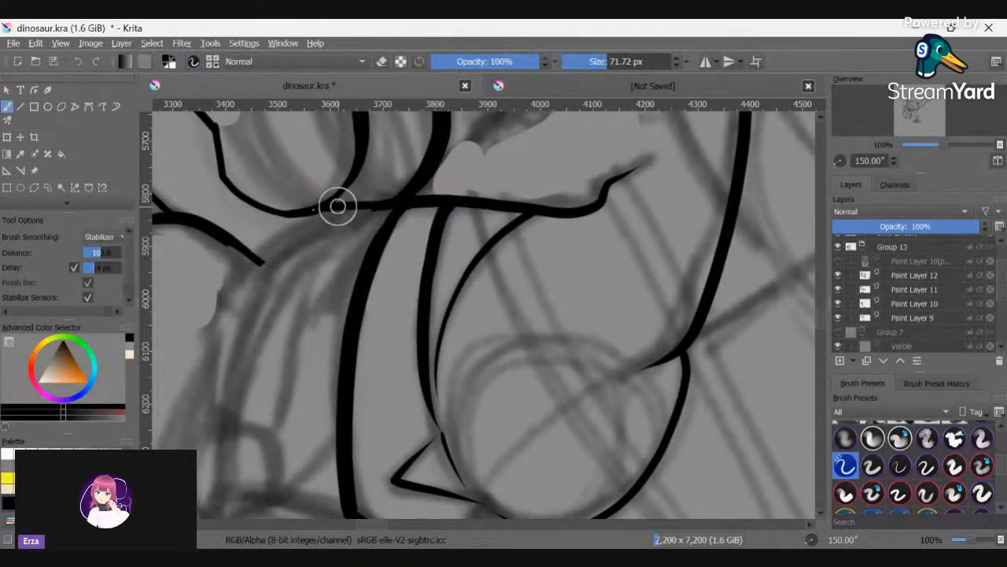
{"action": "left_click_drag", "start_coordinate": [321, 211], "coordinate": [563, 207]}
{"action": "key", "text": "minus"}
{"action": "key", "text": "minus"}
{"action": "key", "text": "minus"}
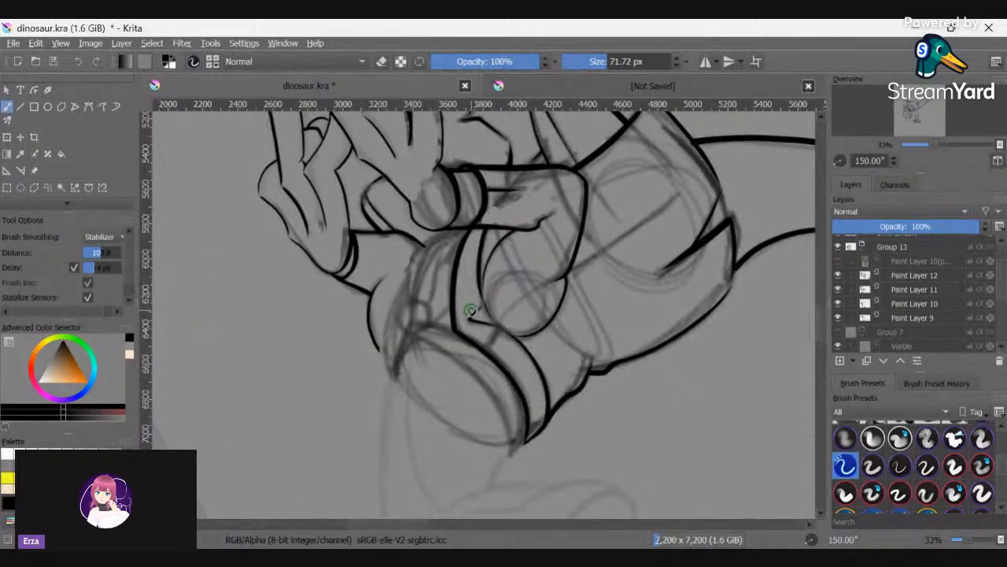
{"action": "key", "text": "plus"}
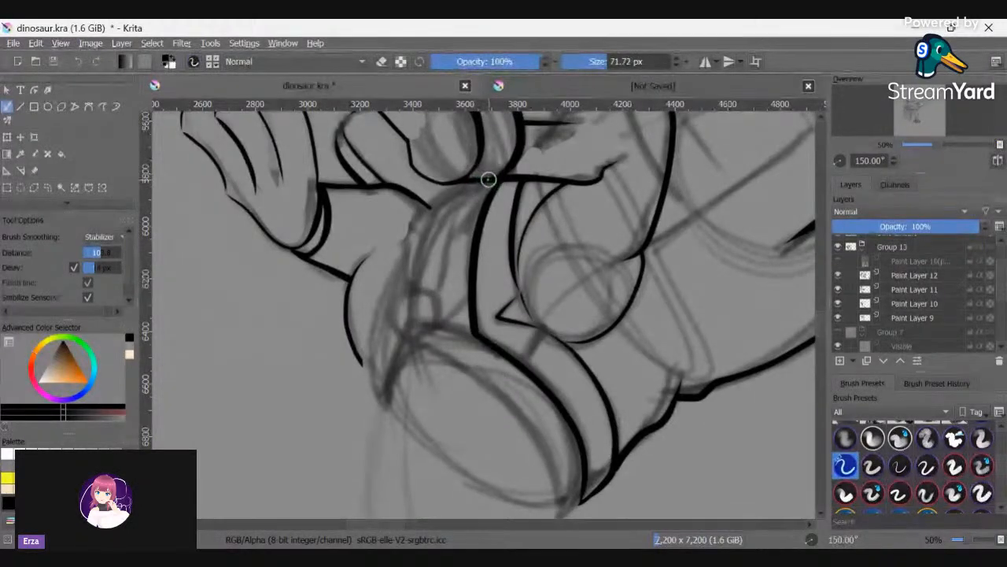
- Ink the front section of the neck band: its outer edge, an inner fold line and the short edge up to the sketched knot
{"action": "mouse_move", "coordinate": [488, 179]}
{"action": "left_mouse_down"}
{"action": "mouse_move", "coordinate": [433, 206]}
{"action": "mouse_move", "coordinate": [402, 289]}
{"action": "mouse_move", "coordinate": [411, 276]}
{"action": "left_mouse_up"}
{"action": "key", "text": "ctrl+z"}
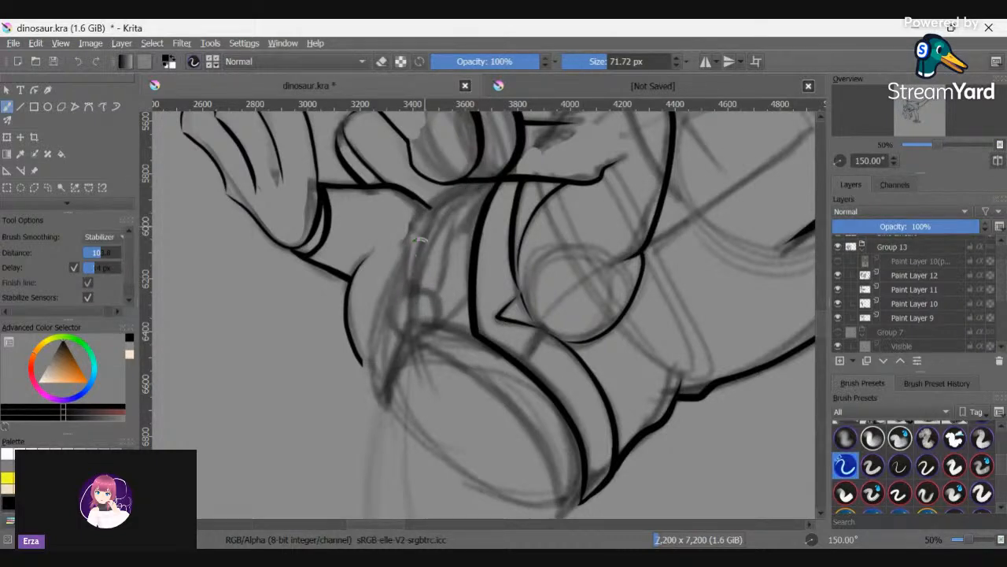
{"action": "key", "text": "ctrl+shift+z"}
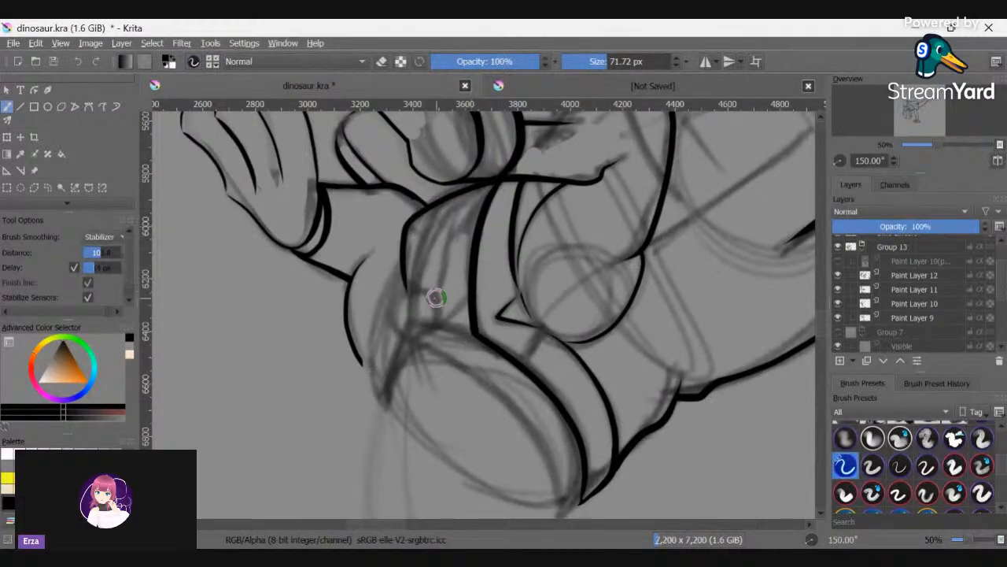
{"action": "mouse_move", "coordinate": [441, 283]}
{"action": "left_mouse_down"}
{"action": "mouse_move", "coordinate": [451, 213]}
{"action": "mouse_move", "coordinate": [455, 243]}
{"action": "left_mouse_up"}
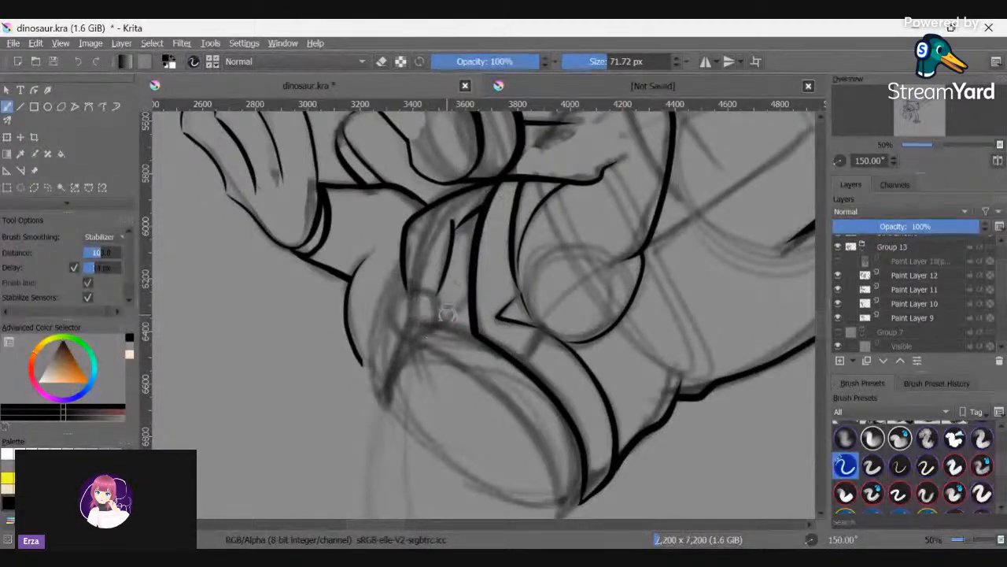
{"action": "left_click_drag", "start_coordinate": [430, 331], "coordinate": [472, 281]}
- Ink the collar's upper edge from the knot to the back of the neck and close its pointed corner there
{"action": "key", "text": "6"}
{"action": "key", "text": "6"}
{"action": "key", "text": "6"}
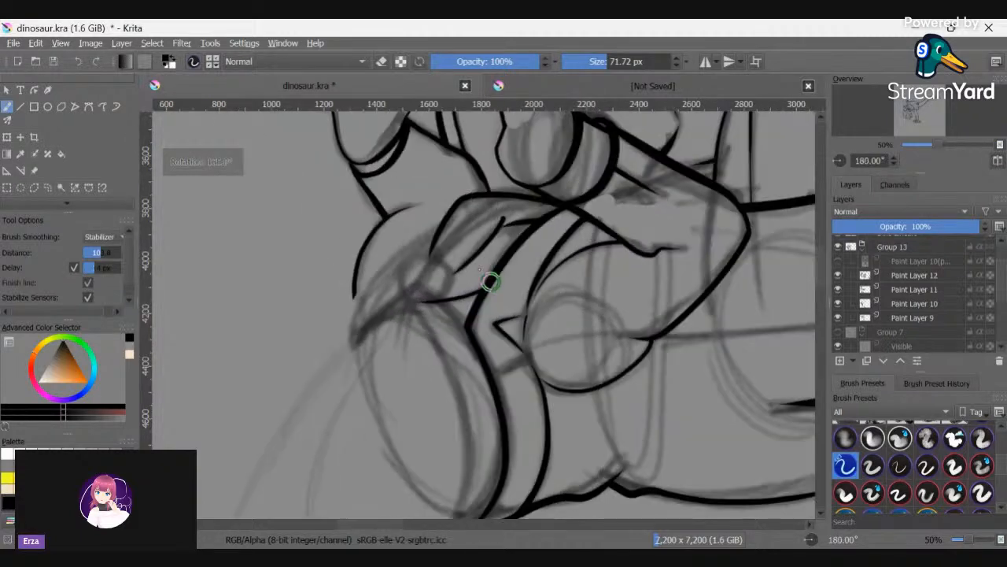
{"action": "right_click", "coordinate": [486, 441]}
{"action": "key", "text": "m"}
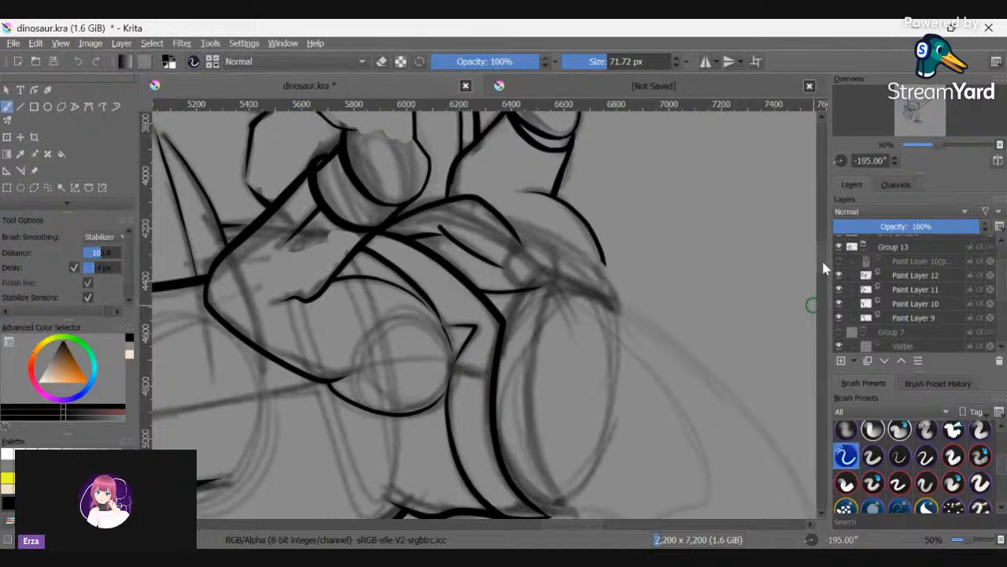
{"action": "scroll", "coordinate": [820, 264], "scroll_direction": "down", "scroll_amount": 4}
{"action": "key", "text": "6"}
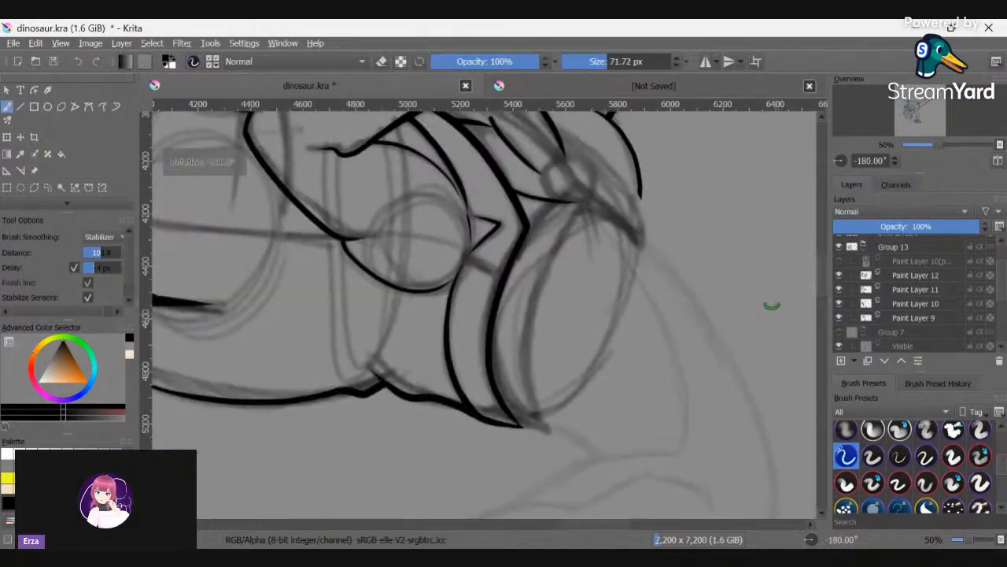
{"action": "mouse_move", "coordinate": [571, 211]}
{"action": "left_mouse_down"}
{"action": "mouse_move", "coordinate": [528, 316]}
{"action": "mouse_move", "coordinate": [524, 382]}
{"action": "mouse_move", "coordinate": [545, 428]}
{"action": "left_mouse_up"}
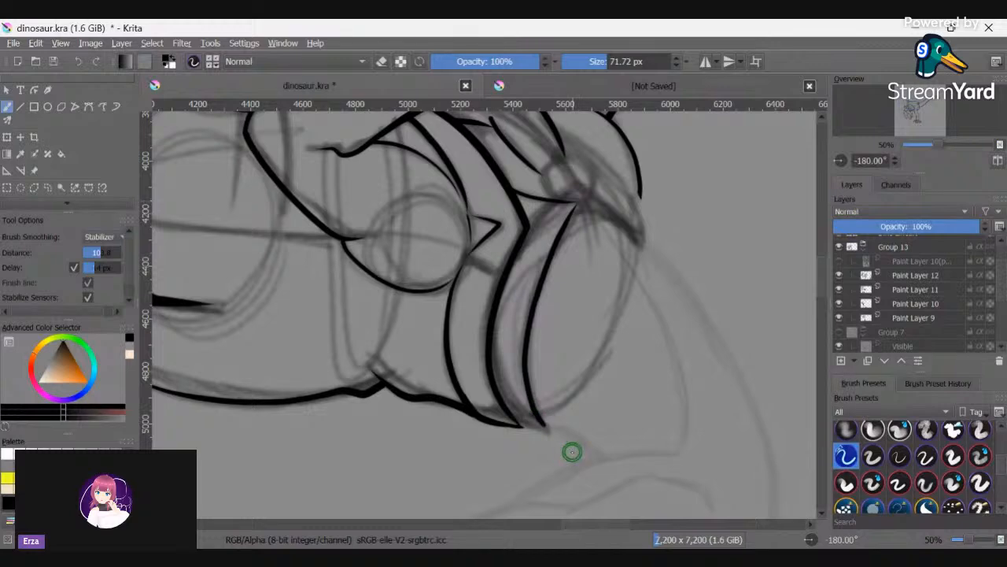
{"action": "key", "text": "6"}
{"action": "key", "text": "6"}
{"action": "key", "text": "6"}
{"action": "key", "text": "6"}
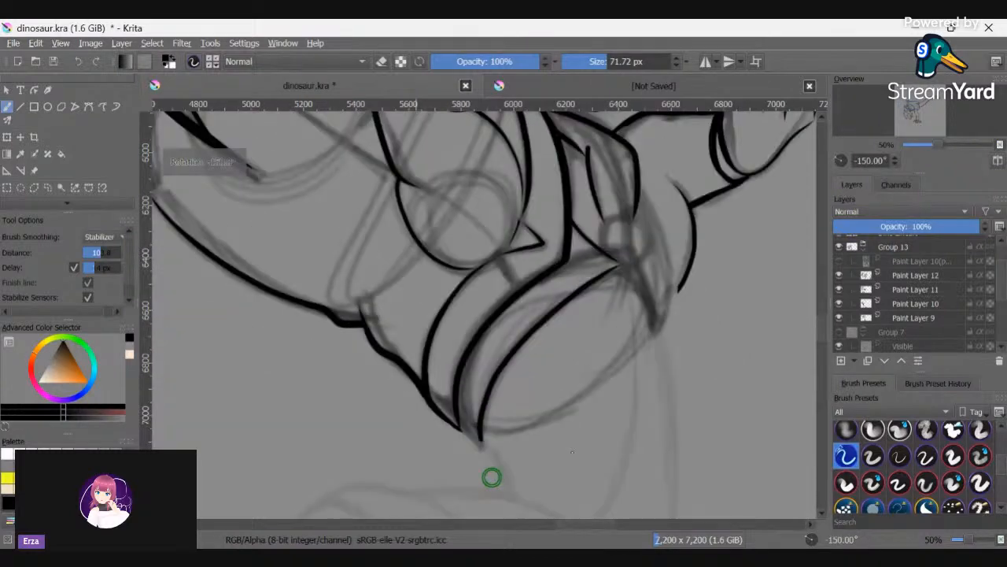
{"action": "key", "text": "6"}
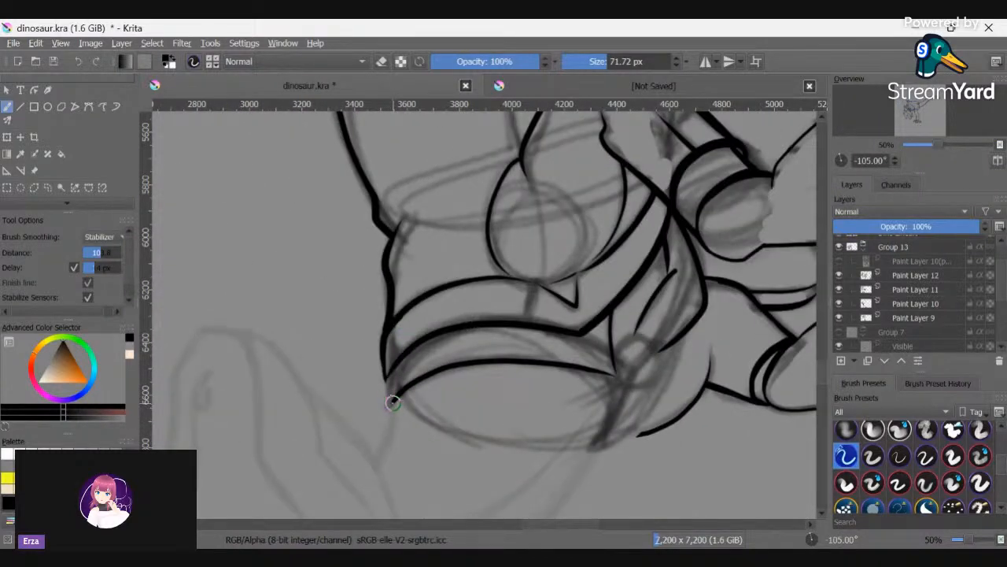
{"action": "left_click_drag", "start_coordinate": [392, 368], "coordinate": [429, 322]}
{"action": "mouse_move", "coordinate": [391, 396]}
{"action": "left_mouse_down"}
{"action": "mouse_move", "coordinate": [409, 343]}
{"action": "mouse_move", "coordinate": [404, 383]}
{"action": "mouse_move", "coordinate": [396, 362]}
{"action": "mouse_move", "coordinate": [390, 379]}
{"action": "mouse_move", "coordinate": [392, 407]}
{"action": "mouse_move", "coordinate": [385, 340]}
{"action": "mouse_move", "coordinate": [402, 308]}
{"action": "left_mouse_up"}
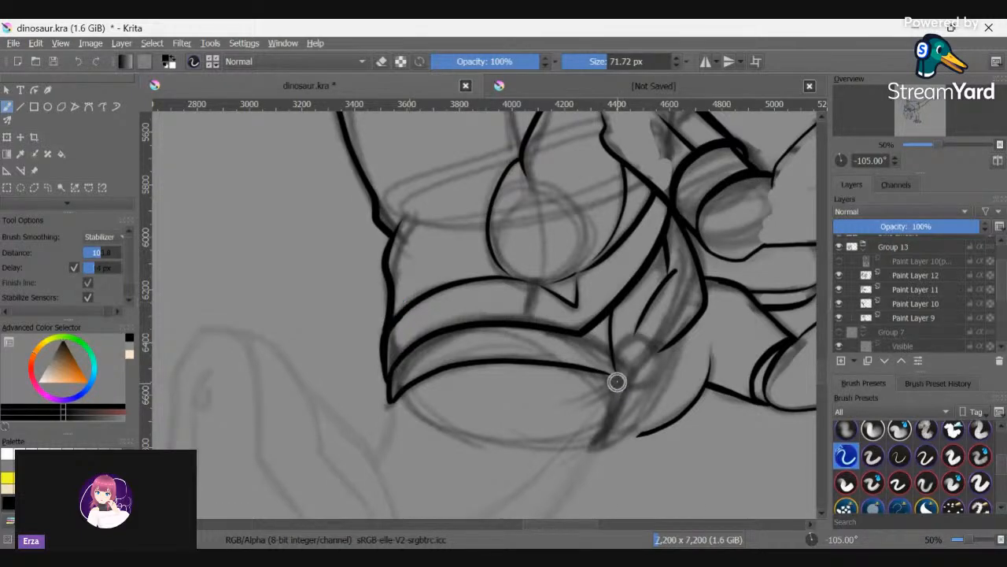
- Try to ink the collar's pointed front tip, the knot's lower edge and the band edge beside the shoulder
{"action": "mouse_move", "coordinate": [617, 383]}
{"action": "left_mouse_down"}
{"action": "mouse_move", "coordinate": [601, 451]}
{"action": "mouse_move", "coordinate": [633, 438]}
{"action": "left_mouse_up"}
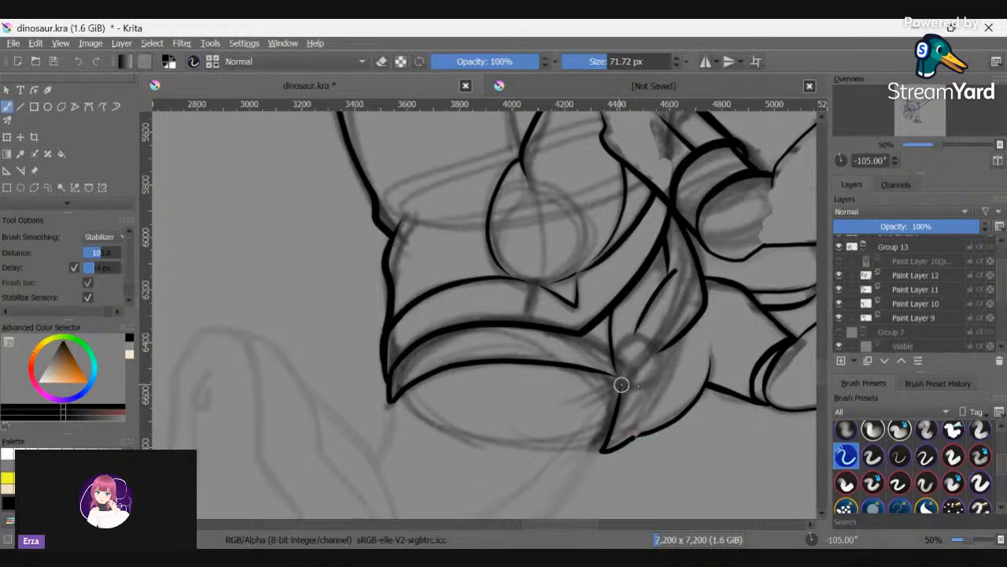
{"action": "left_click_drag", "start_coordinate": [621, 384], "coordinate": [661, 372]}
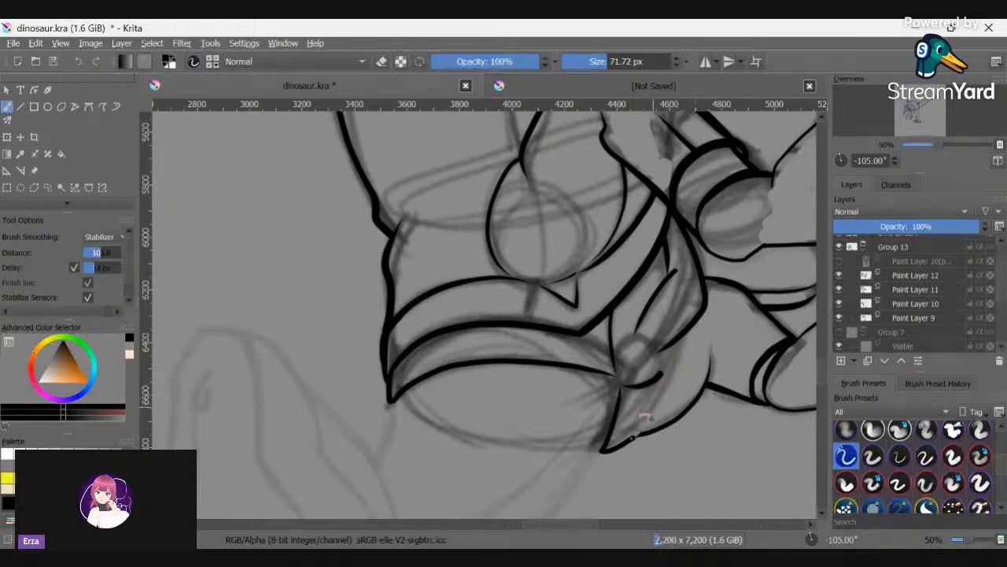
{"action": "mouse_move", "coordinate": [625, 439]}
{"action": "left_mouse_down"}
{"action": "mouse_move", "coordinate": [675, 334]}
{"action": "mouse_move", "coordinate": [669, 412]}
{"action": "mouse_move", "coordinate": [633, 441]}
{"action": "mouse_move", "coordinate": [691, 322]}
{"action": "left_mouse_up"}
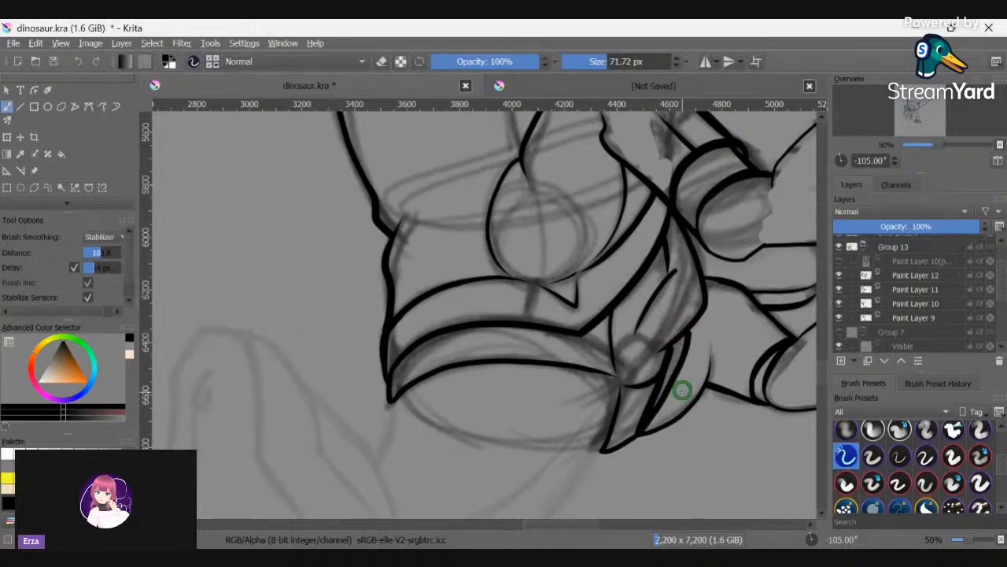
{"action": "key", "text": "ctrl+z"}
{"action": "key", "text": "ctrl+z"}
- Ink the collar's pointed front tip and two edge lines running down from it to the front section of the band
{"action": "key", "text": "ctrl+]"}
{"action": "key", "text": "ctrl+]"}
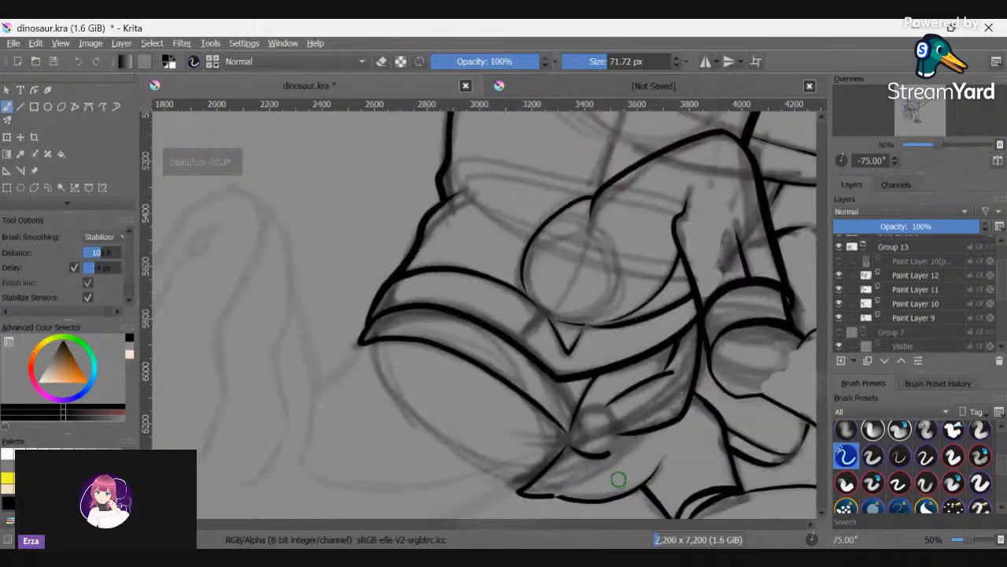
{"action": "key", "text": "ctrl+]"}
{"action": "key", "text": "ctrl+]"}
{"action": "key", "text": "ctrl+]"}
{"action": "key", "text": "ctrl+]"}
{"action": "key", "text": "ctrl+]"}
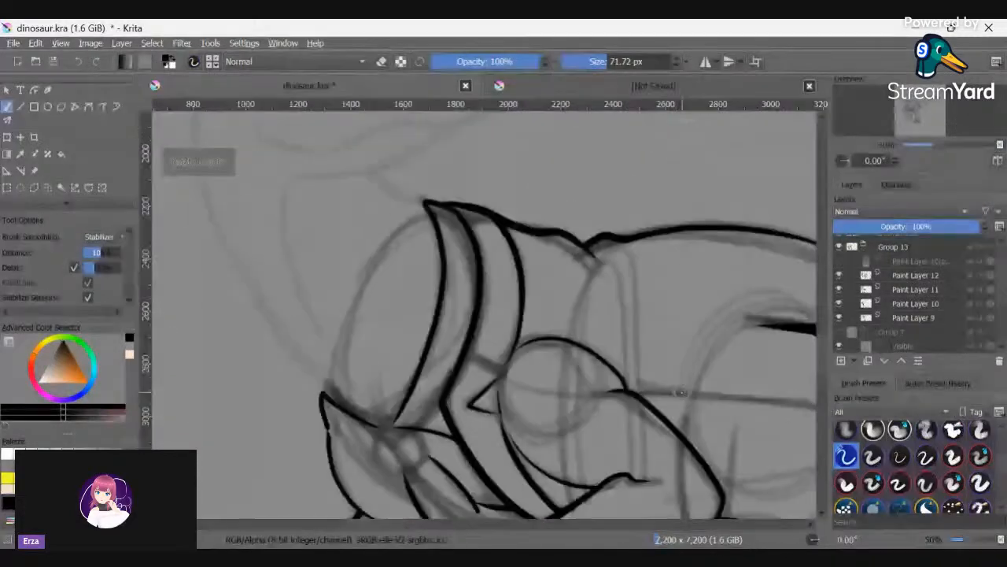
{"action": "key", "text": "ctrl+]"}
{"action": "key", "text": "ctrl+]"}
{"action": "key", "text": "ctrl+]"}
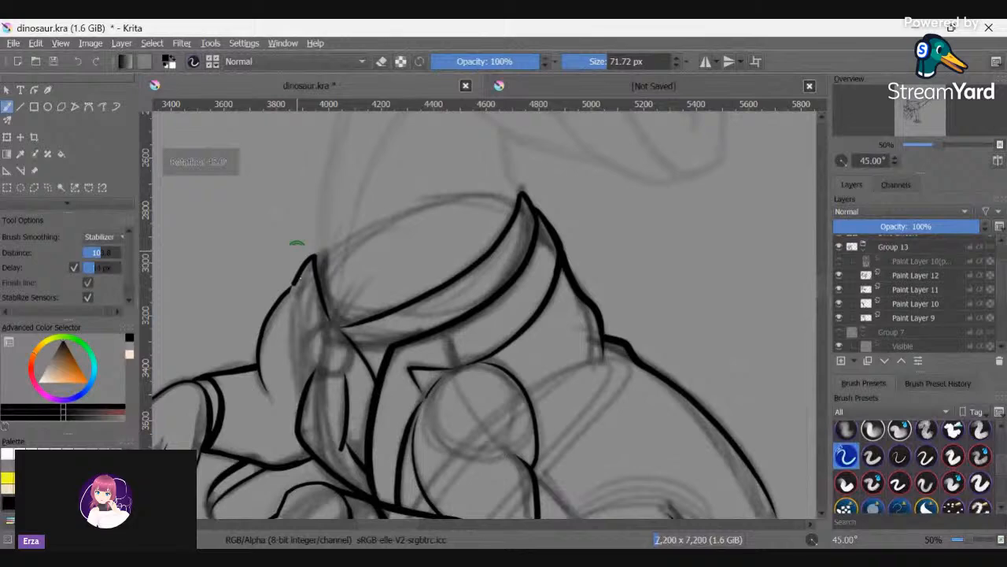
{"action": "key", "text": "ctrl+]"}
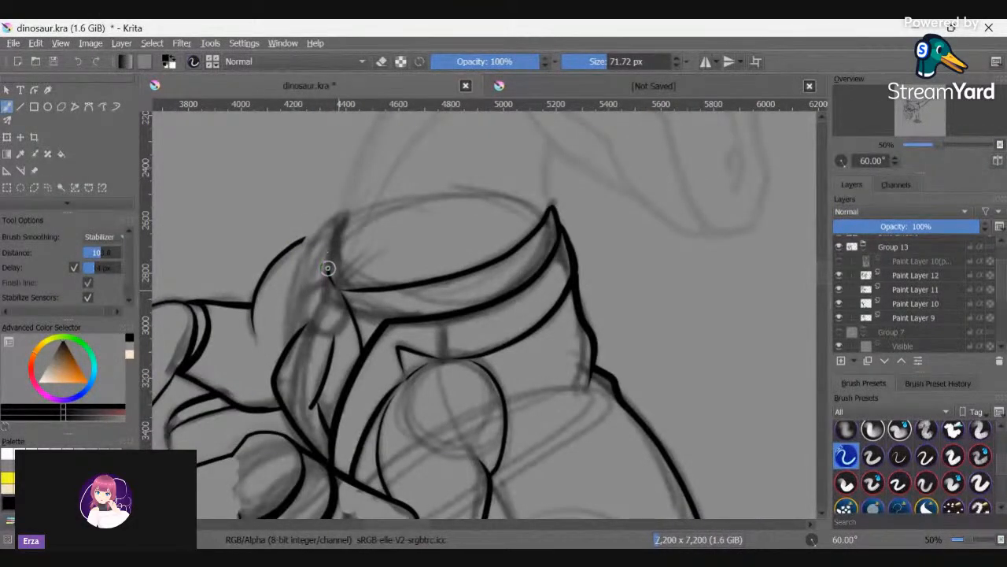
{"action": "left_click_drag", "start_coordinate": [328, 268], "coordinate": [338, 211]}
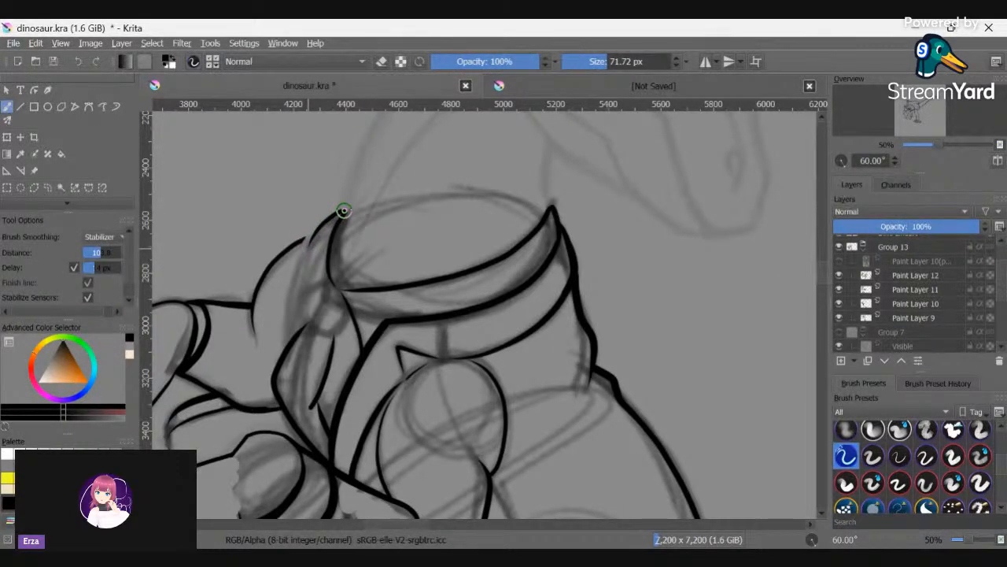
{"action": "mouse_move", "coordinate": [346, 206]}
{"action": "left_mouse_down"}
{"action": "mouse_move", "coordinate": [315, 244]}
{"action": "mouse_move", "coordinate": [305, 277]}
{"action": "left_mouse_up"}
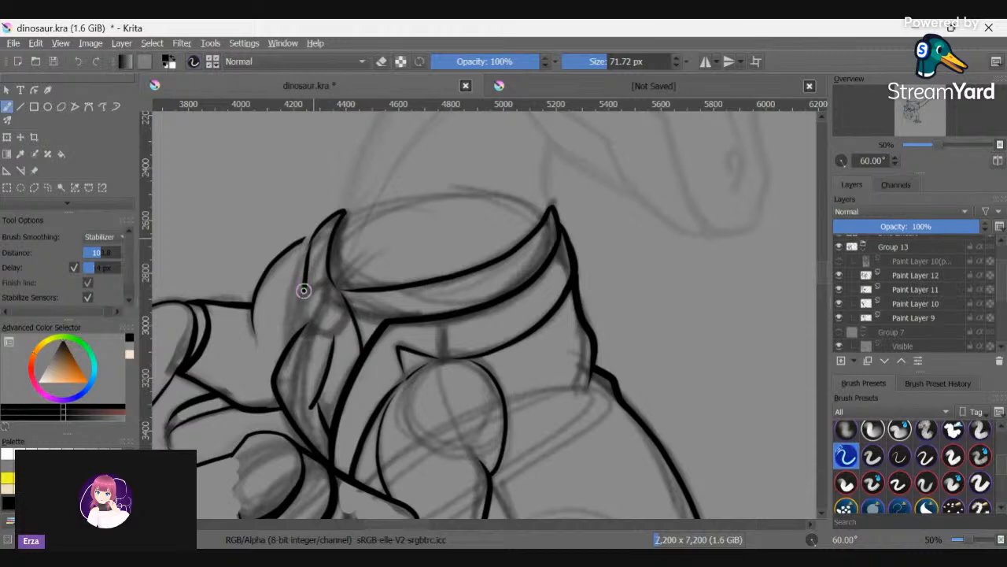
{"action": "key", "text": "ctrl+z"}
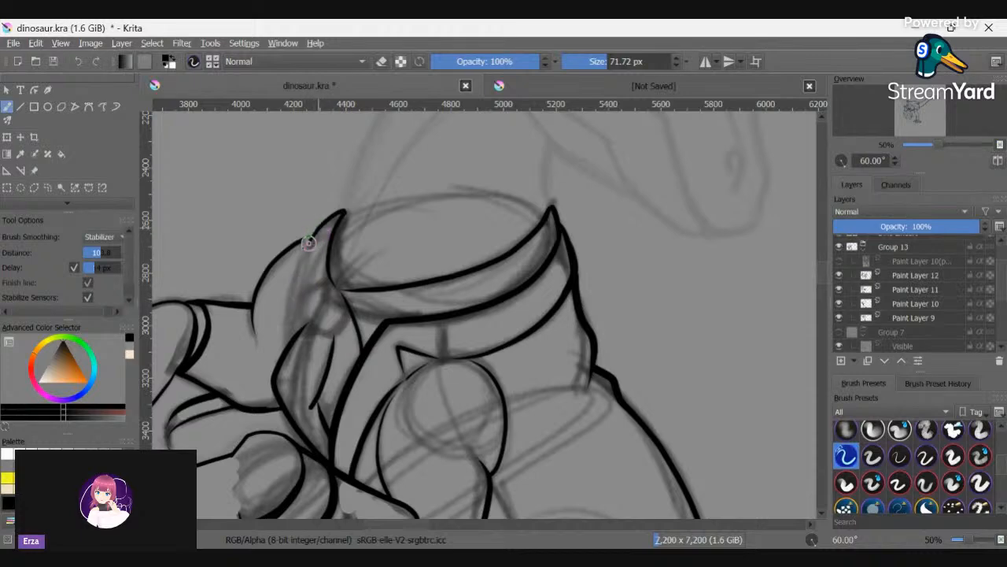
{"action": "left_click_drag", "start_coordinate": [308, 242], "coordinate": [293, 328]}
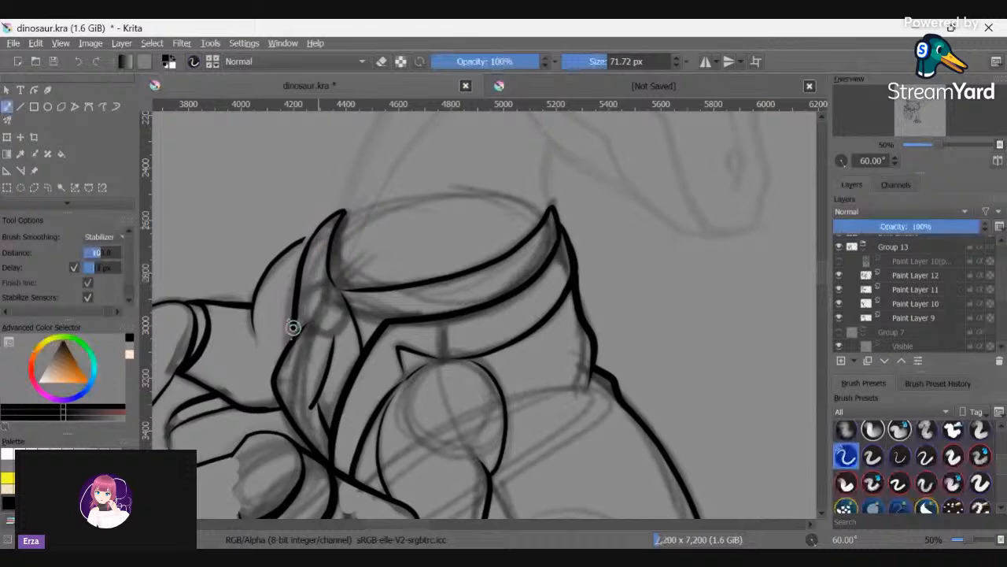
{"action": "left_click_drag", "start_coordinate": [307, 238], "coordinate": [276, 370]}
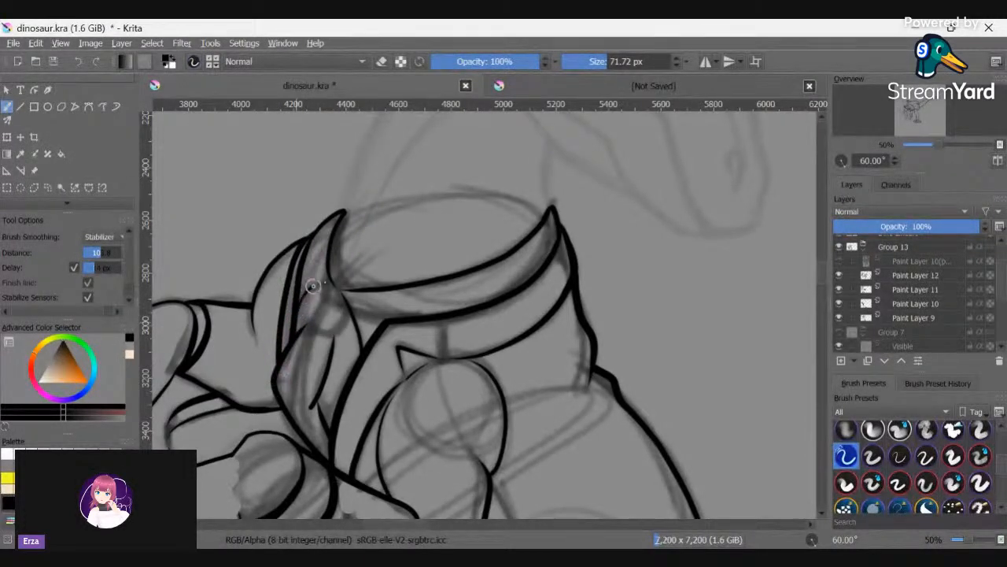
- Ink the round knot where the collar's ends meet and save the drawing
{"action": "mouse_move", "coordinate": [348, 289]}
{"action": "left_mouse_down"}
{"action": "mouse_move", "coordinate": [304, 299]}
{"action": "mouse_move", "coordinate": [301, 313]}
{"action": "mouse_move", "coordinate": [324, 337]}
{"action": "mouse_move", "coordinate": [354, 303]}
{"action": "left_mouse_up"}
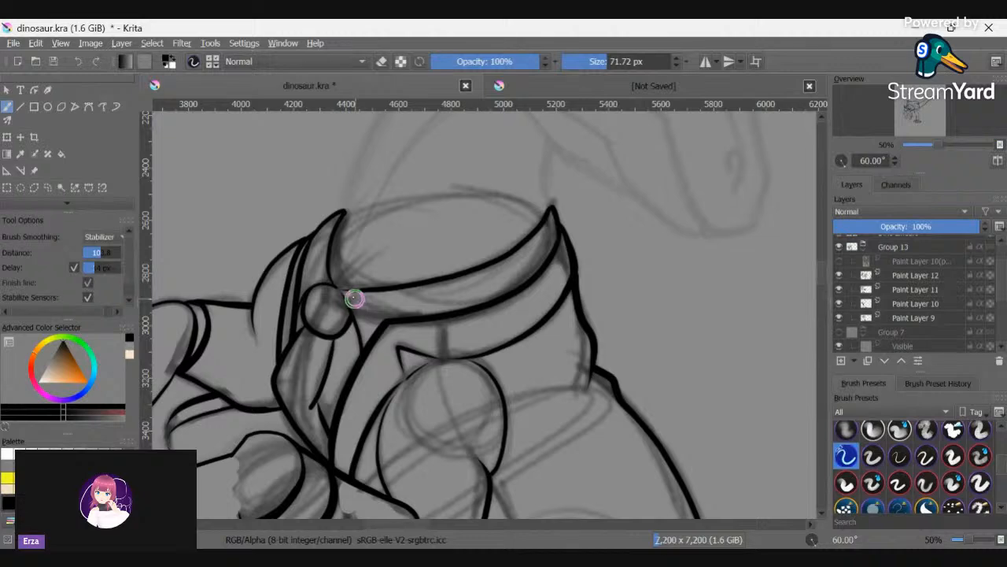
{"action": "scroll", "coordinate": [354, 300], "scroll_direction": "down", "scroll_amount": 2}
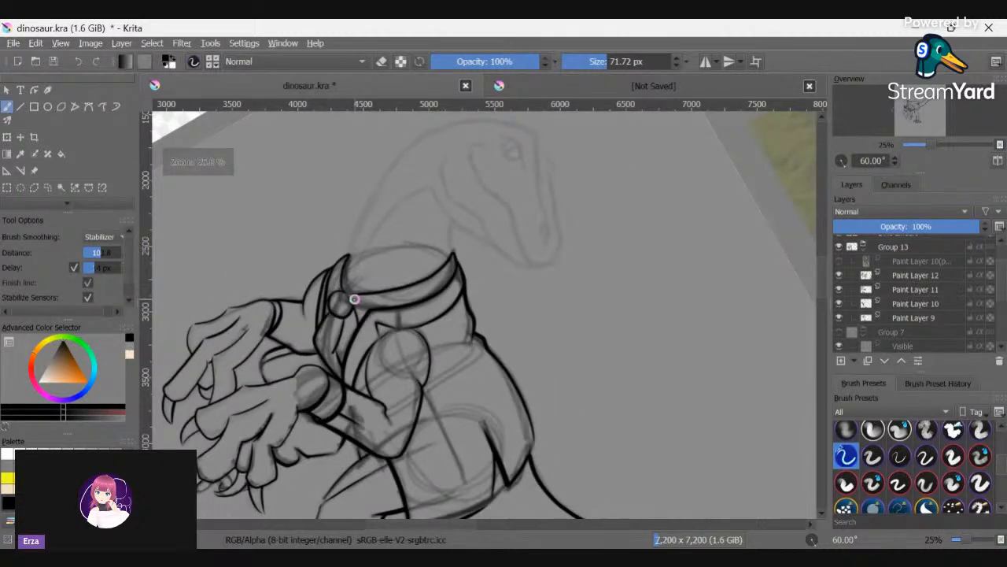
{"action": "scroll", "coordinate": [354, 299], "scroll_direction": "down", "scroll_amount": 1}
{"action": "key", "text": "6"}
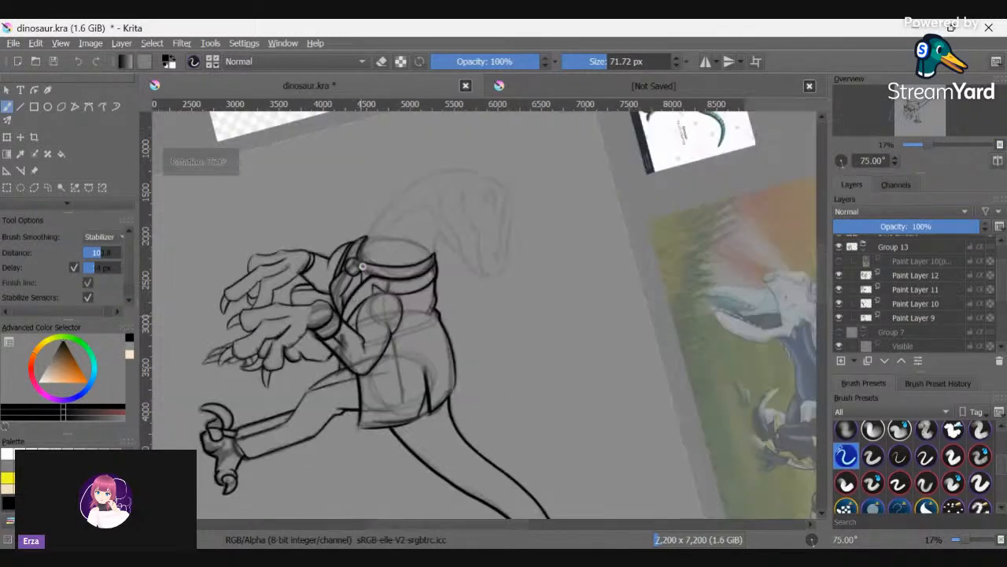
{"action": "scroll", "coordinate": [461, 203], "scroll_direction": "up", "scroll_amount": 1}
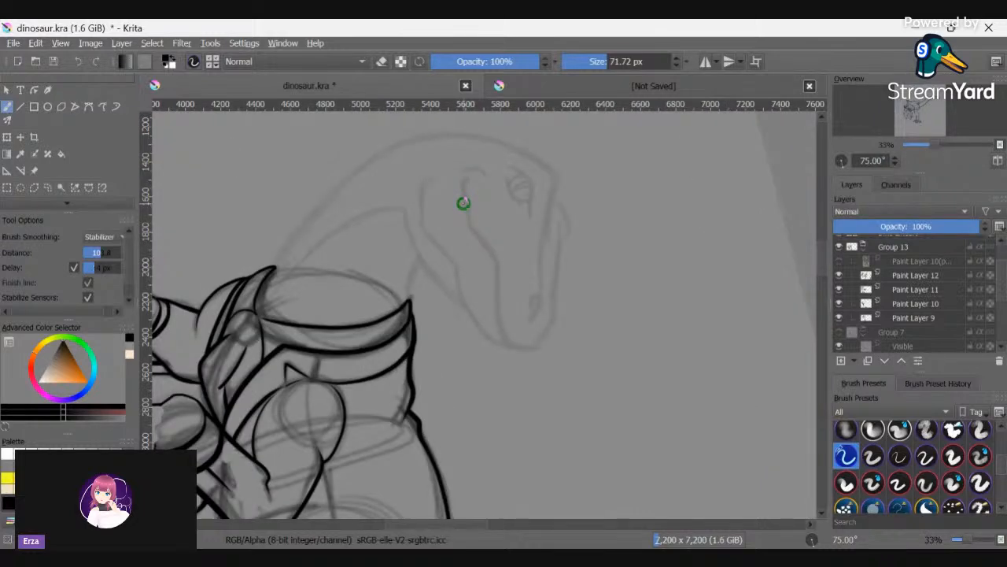
{"action": "left_click", "coordinate": [95, 62]}
{"action": "key", "text": "ctrl+s"}
- Ink the outline from the top of the head down the back of the neck to the collar, erasing its overlap and excess thickness
{"action": "key", "text": "4"}
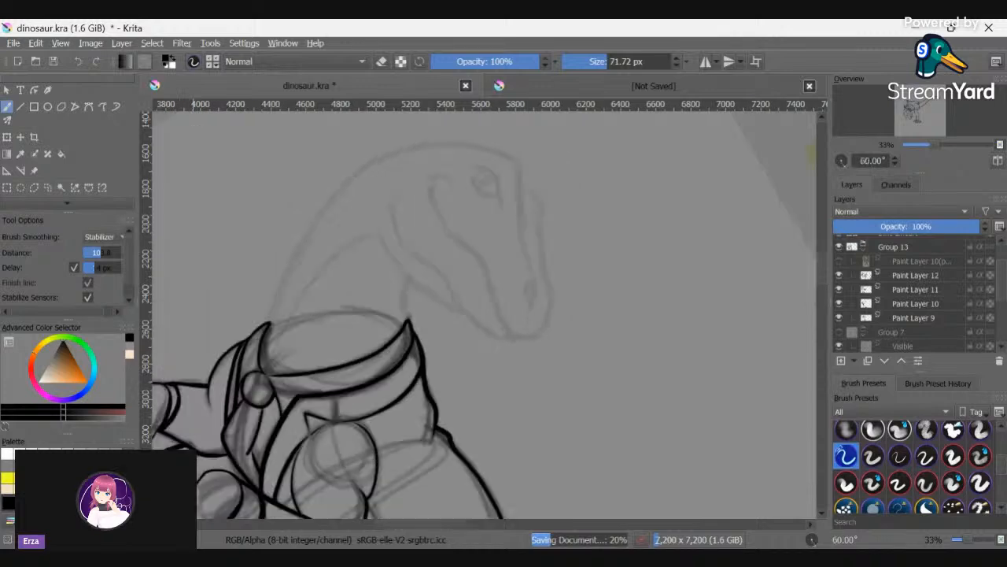
{"action": "key", "text": "4"}
{"action": "key", "text": "4"}
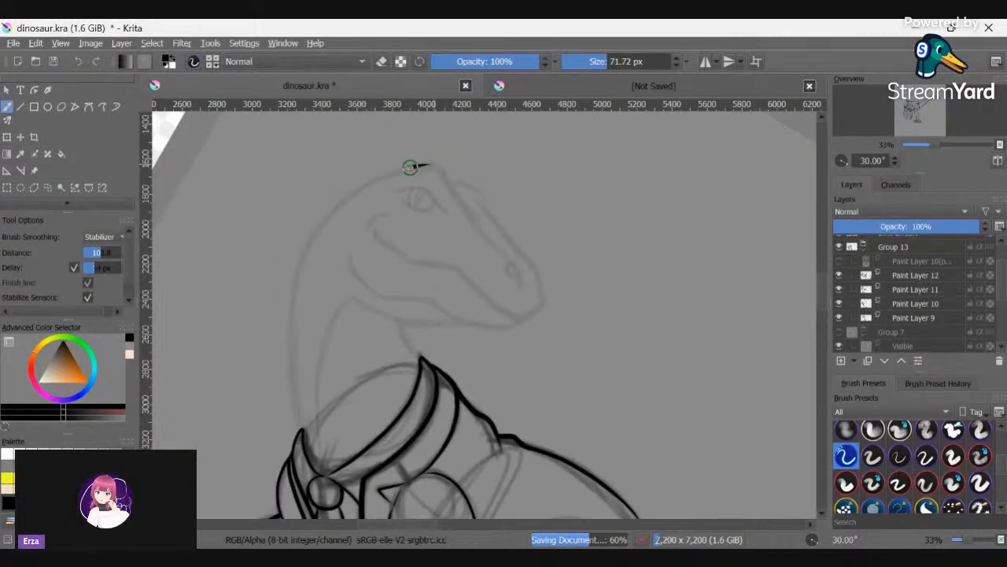
{"action": "mouse_move", "coordinate": [410, 166]}
{"action": "left_mouse_down"}
{"action": "mouse_move", "coordinate": [331, 213]}
{"action": "mouse_move", "coordinate": [298, 264]}
{"action": "mouse_move", "coordinate": [292, 353]}
{"action": "mouse_move", "coordinate": [300, 441]}
{"action": "left_mouse_up"}
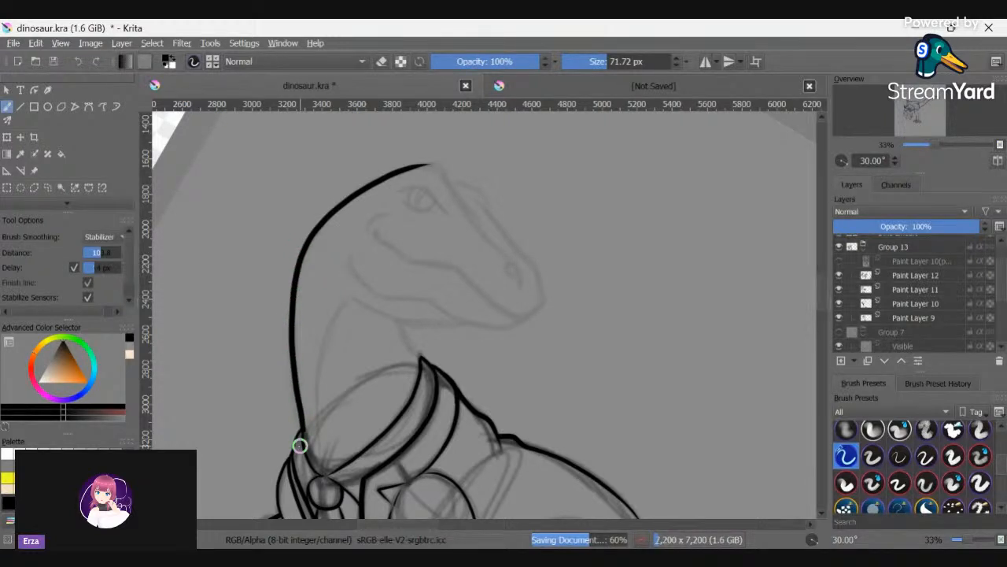
{"action": "key", "text": "e"}
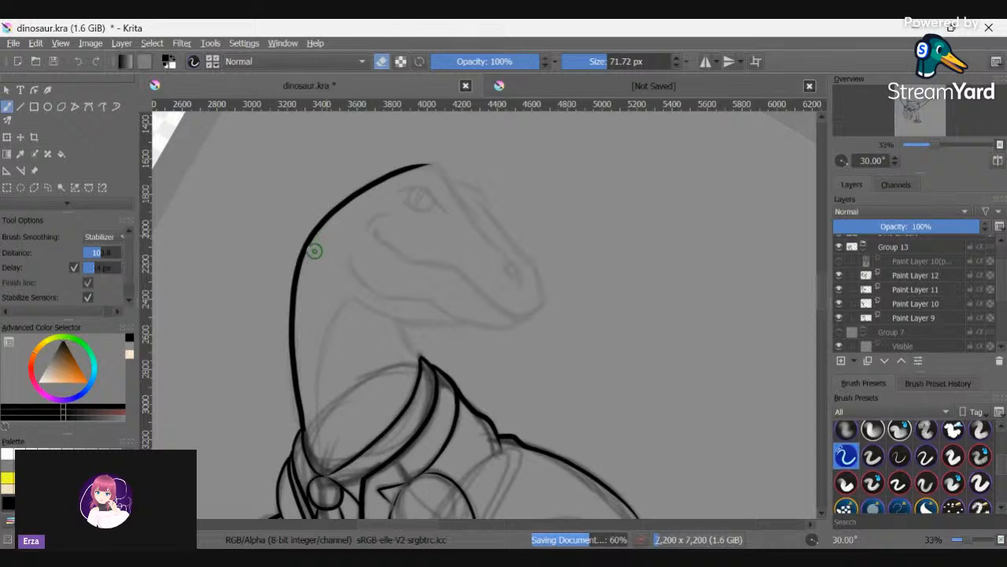
{"action": "mouse_move", "coordinate": [315, 252]}
{"action": "left_mouse_down"}
{"action": "mouse_move", "coordinate": [298, 362]}
{"action": "mouse_move", "coordinate": [319, 460]}
{"action": "left_mouse_up"}
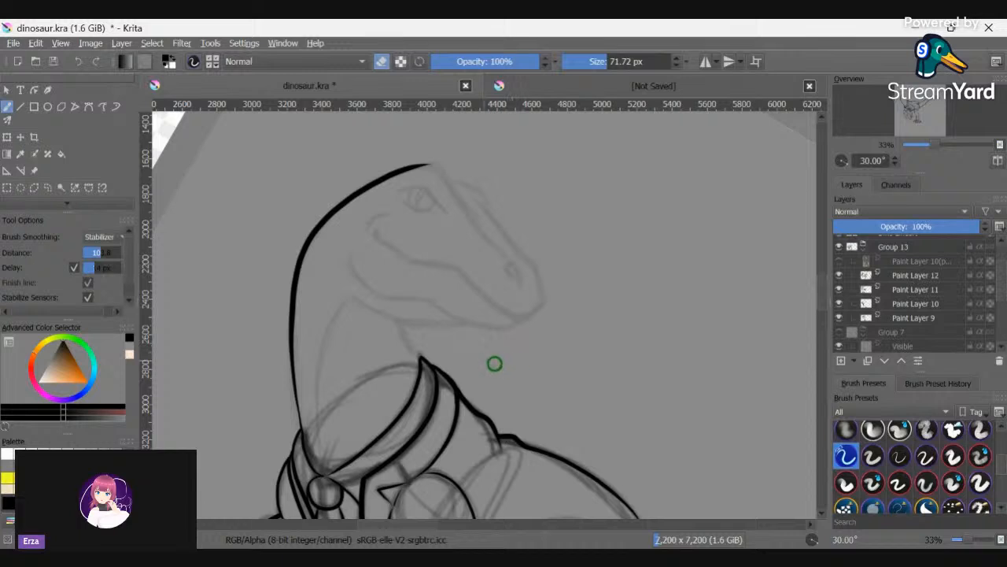
{"action": "key", "text": "e"}
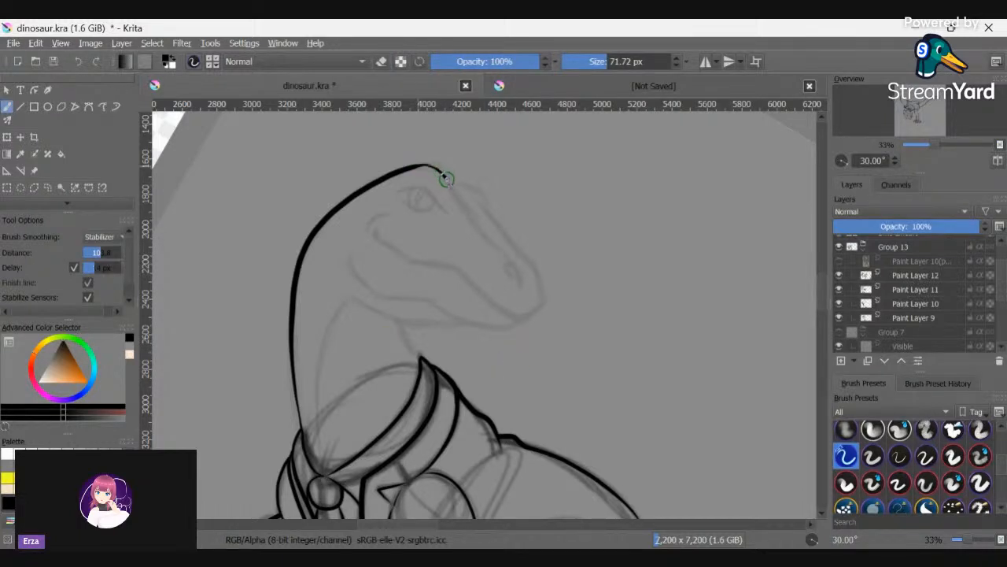
- Ink the brow ridge at the front of the head, the far brow's bump and the upper edge of the snout
{"action": "key", "text": "ctrl+bracketright"}
{"action": "key", "text": "ctrl+bracketright"}
{"action": "key", "text": "ctrl+bracketright"}
{"action": "key", "text": "ctrl+bracketright"}
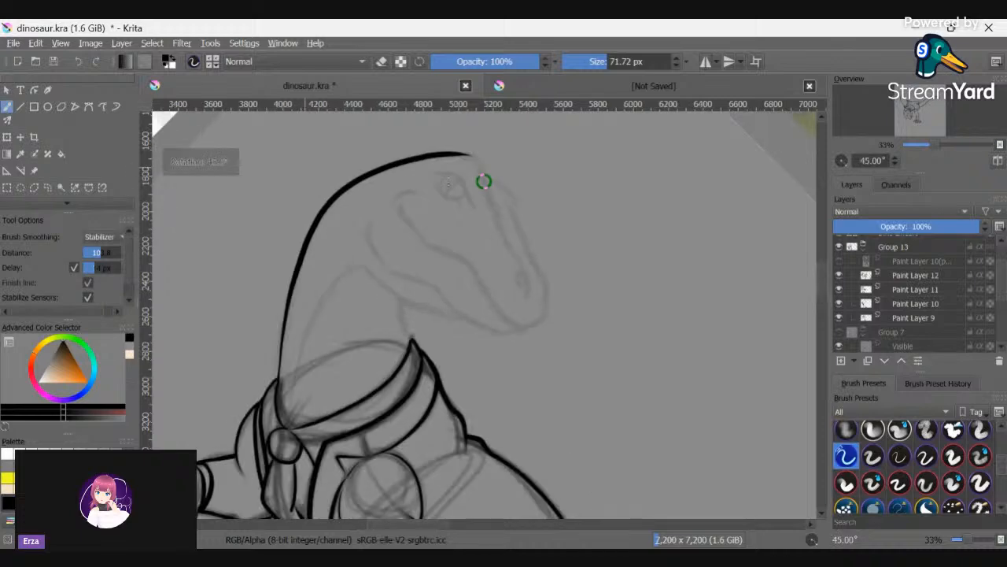
{"action": "right_click", "coordinate": [584, 263]}
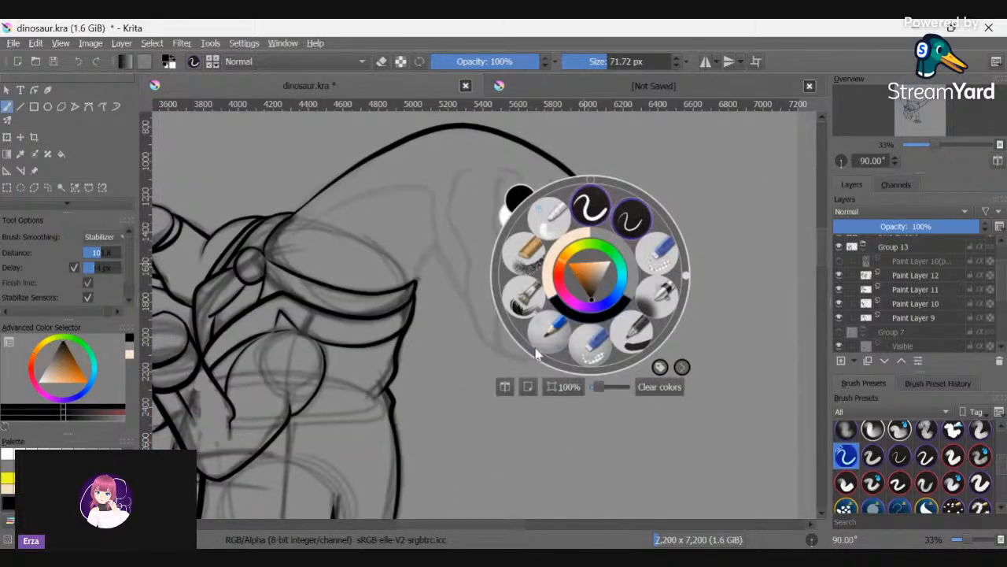
{"action": "left_click", "coordinate": [510, 387]}
{"action": "left_click", "coordinate": [440, 345]}
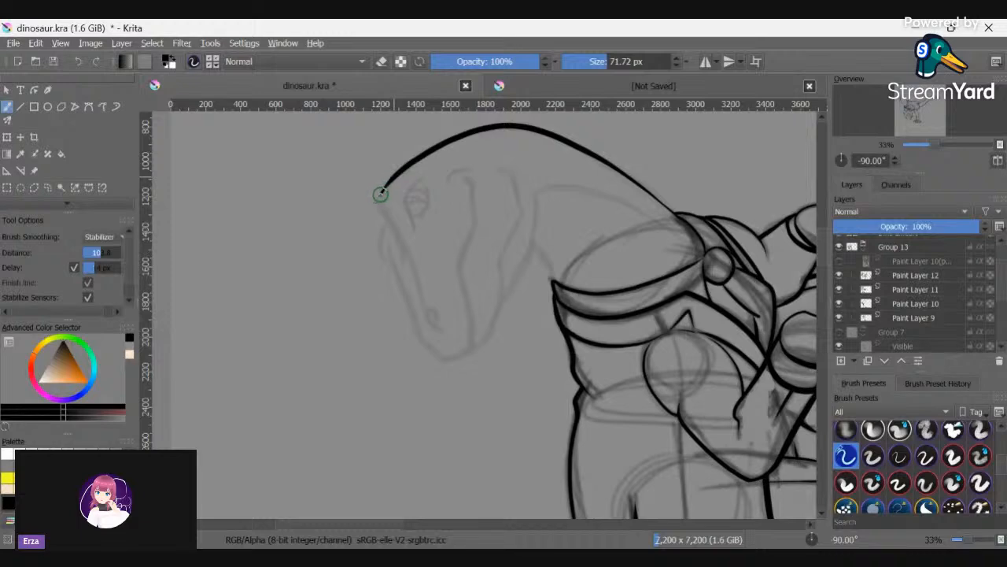
{"action": "left_click_drag", "start_coordinate": [378, 202], "coordinate": [411, 256]}
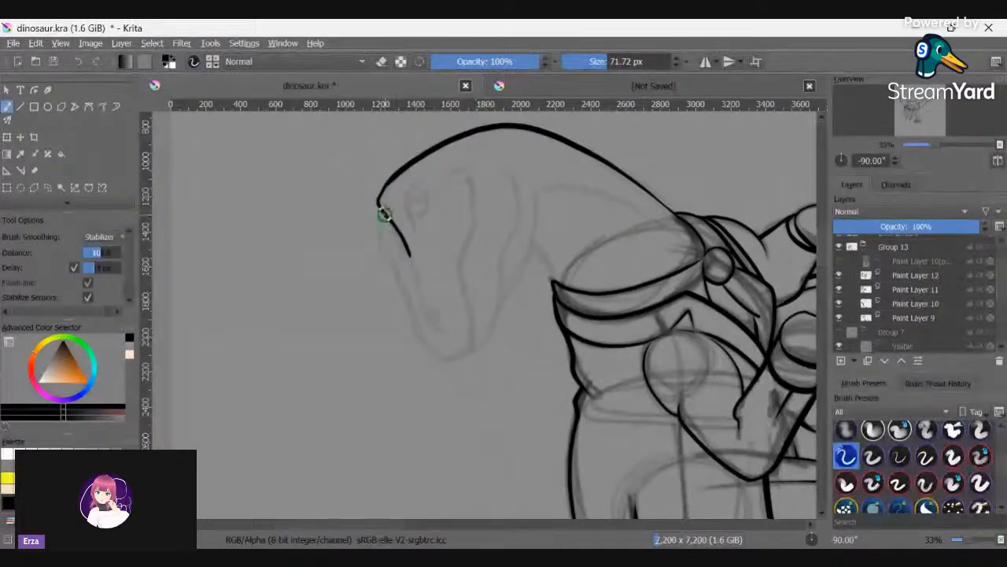
{"action": "left_click_drag", "start_coordinate": [383, 230], "coordinate": [400, 269]}
{"action": "key", "text": "ctrl+z"}
{"action": "mouse_move", "coordinate": [387, 233]}
{"action": "left_mouse_down"}
{"action": "mouse_move", "coordinate": [415, 337]}
{"action": "mouse_move", "coordinate": [420, 326]}
{"action": "left_mouse_up"}
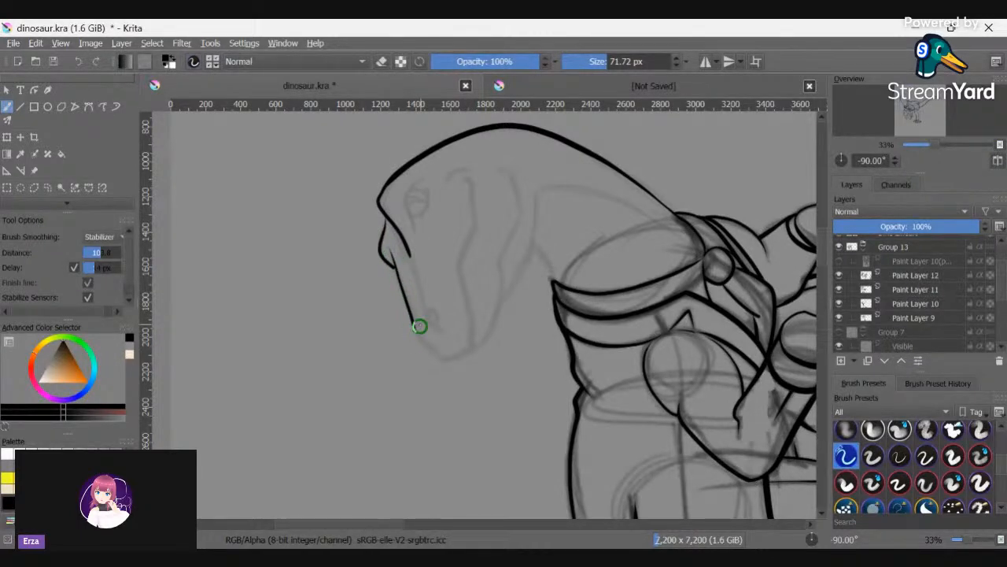
- Ink the rounded tip of the snout and the curled nostril over the sketch
{"action": "key", "text": "ctrl+]"}
{"action": "key", "text": "ctrl+]"}
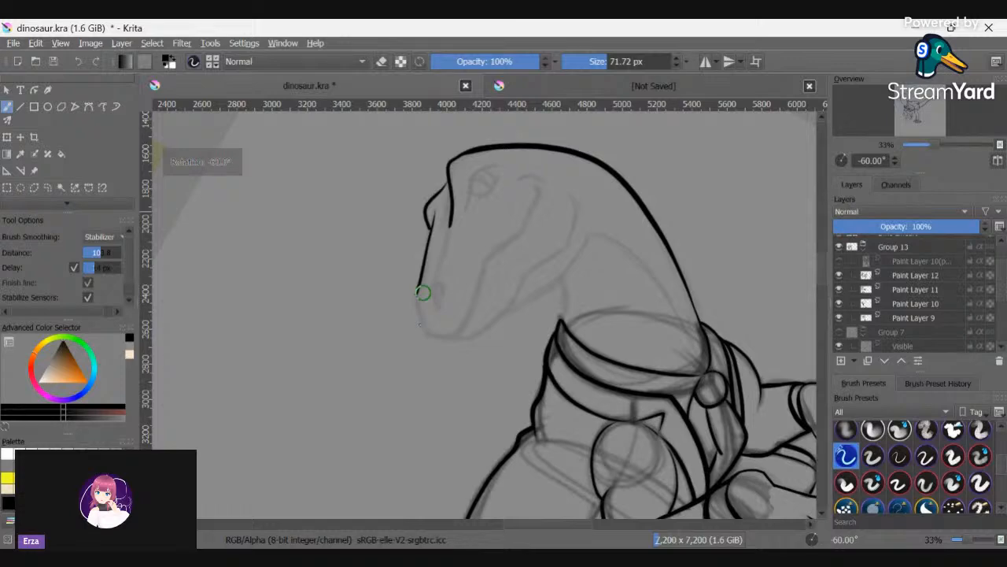
{"action": "key", "text": "ctrl+]"}
{"action": "key", "text": "ctrl+]"}
{"action": "key", "text": "ctrl+]"}
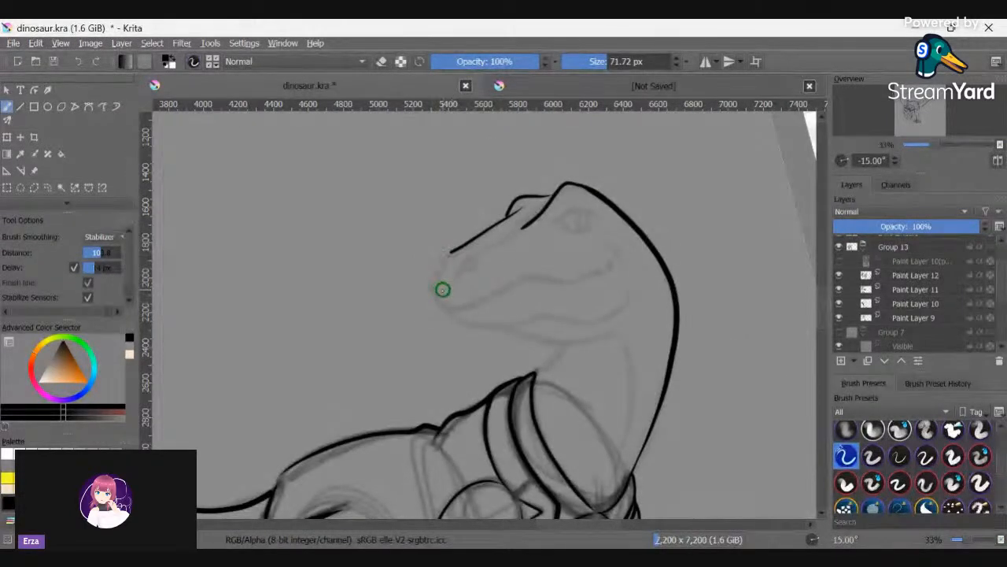
{"action": "mouse_move", "coordinate": [431, 284]}
{"action": "left_mouse_down"}
{"action": "mouse_move", "coordinate": [442, 262]}
{"action": "mouse_move", "coordinate": [501, 221]}
{"action": "left_mouse_up"}
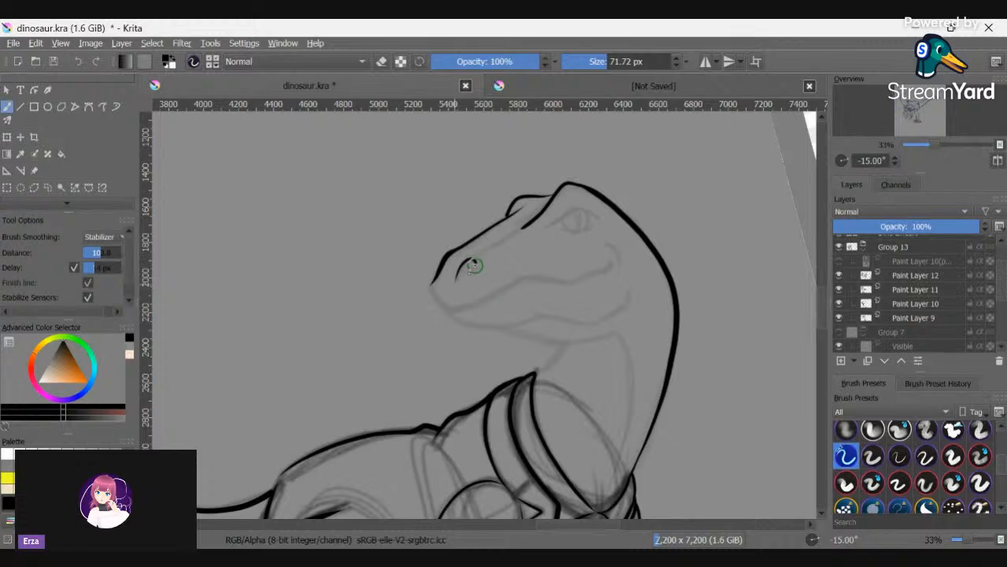
{"action": "mouse_move", "coordinate": [457, 277]}
{"action": "left_mouse_down"}
{"action": "mouse_move", "coordinate": [475, 272]}
{"action": "mouse_move", "coordinate": [438, 271]}
{"action": "left_mouse_up"}
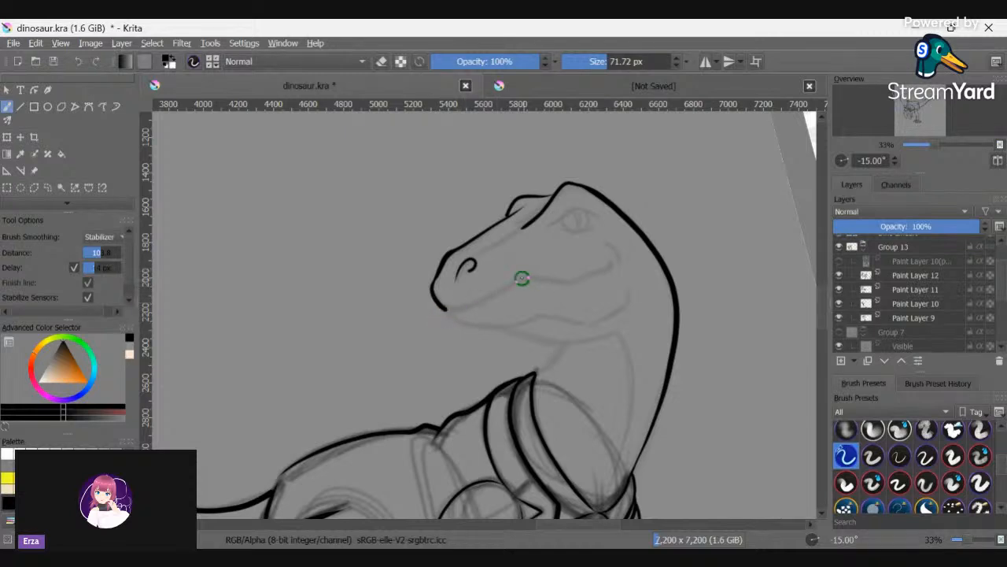
- Ink the wavy upper mouth line from the snout's tip back to the mouth corner
{"action": "left_click_drag", "start_coordinate": [504, 289], "coordinate": [448, 311]}
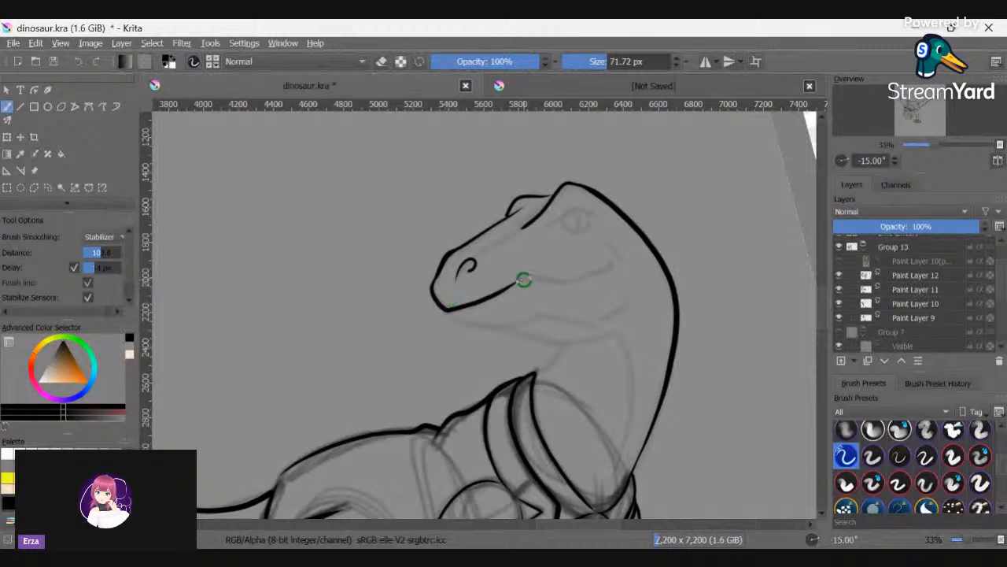
{"action": "mouse_move", "coordinate": [535, 281]}
{"action": "left_mouse_down"}
{"action": "mouse_move", "coordinate": [584, 284]}
{"action": "mouse_move", "coordinate": [567, 285]}
{"action": "left_mouse_up"}
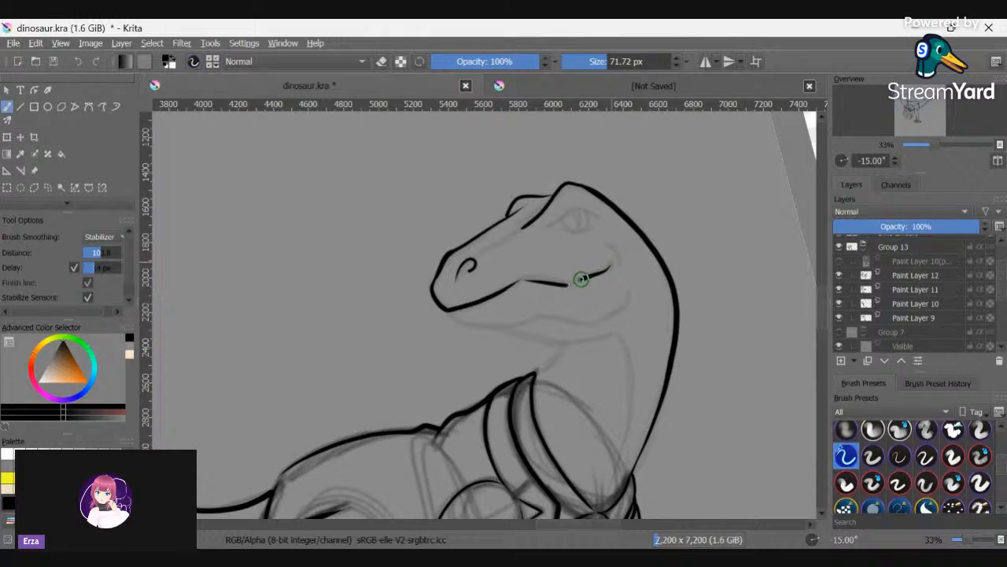
{"action": "left_click_drag", "start_coordinate": [581, 280], "coordinate": [571, 284]}
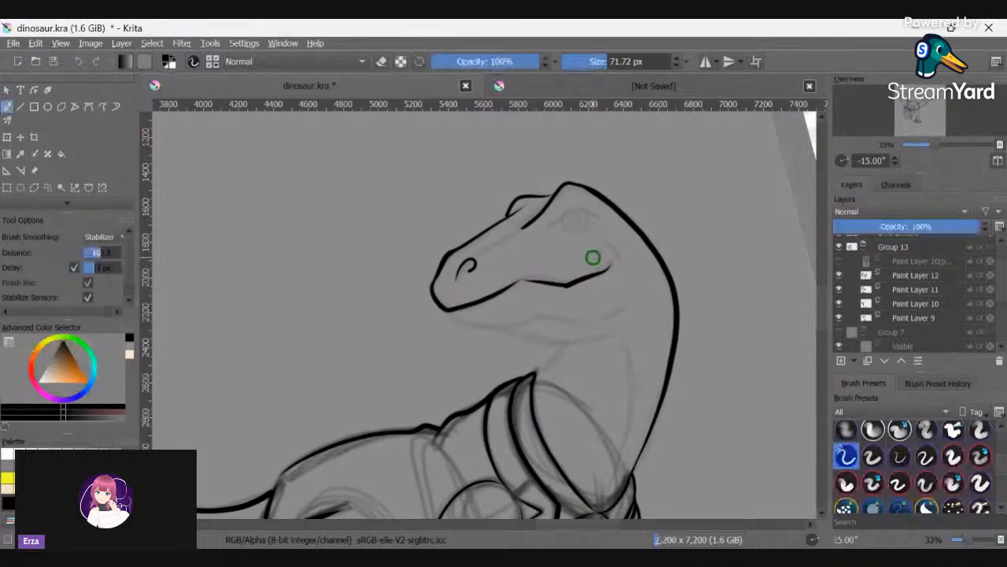
- Erase the rough bend in the upper mouth line and ink a short curved crease behind the mouth corner
{"action": "scroll", "coordinate": [592, 258], "scroll_direction": "up", "scroll_amount": 3}
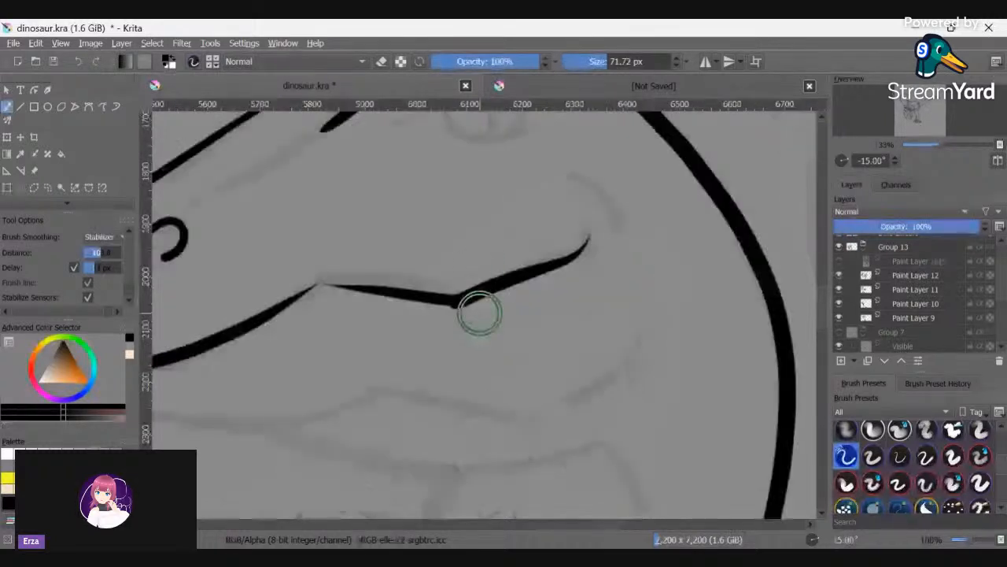
{"action": "key", "text": "e"}
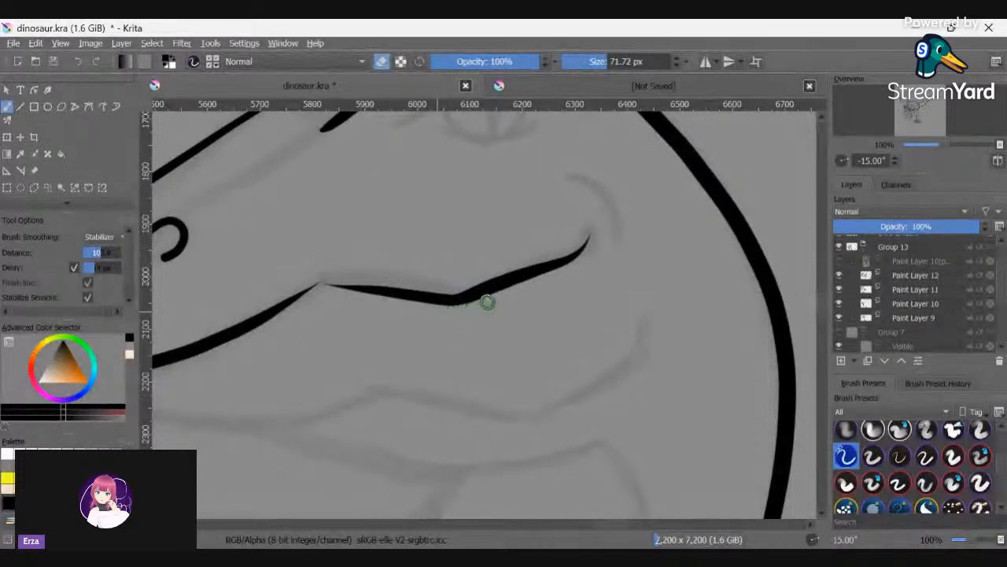
{"action": "key", "text": "e"}
{"action": "mouse_move", "coordinate": [584, 173]}
{"action": "left_mouse_down"}
{"action": "mouse_move", "coordinate": [621, 192]}
{"action": "mouse_move", "coordinate": [630, 209]}
{"action": "left_mouse_up"}
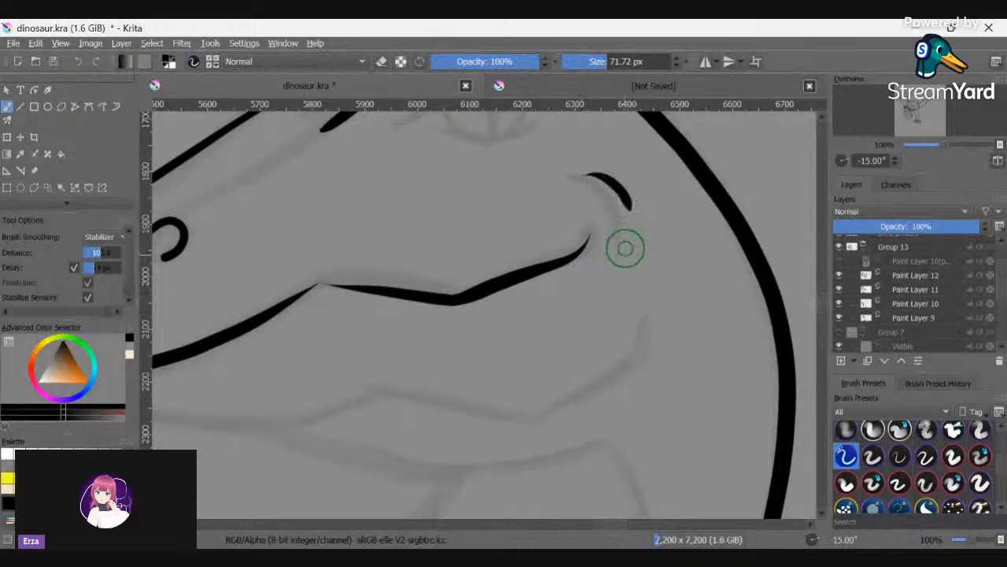
- Ink the lower jaw's line from the chin under the snout back along the wavy lip to the cheek
{"action": "scroll", "coordinate": [625, 249], "scroll_direction": "down", "scroll_amount": 2}
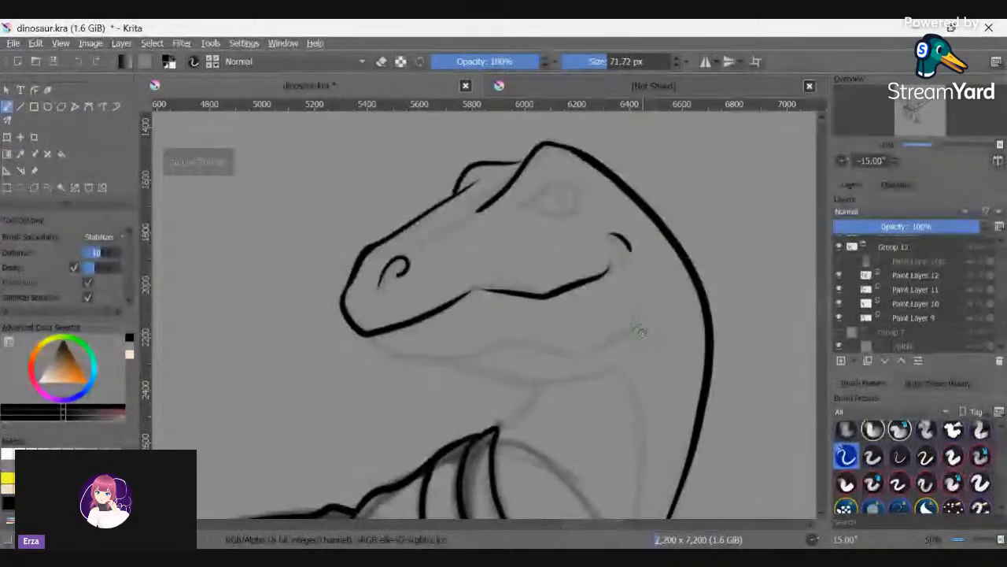
{"action": "scroll", "coordinate": [640, 331], "scroll_direction": "down", "scroll_amount": 2}
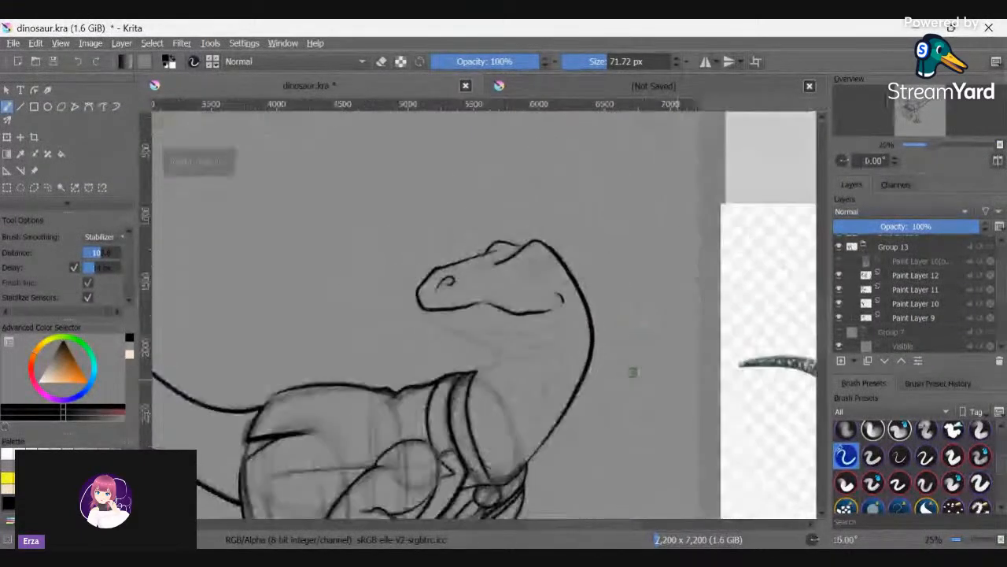
{"action": "key", "text": "ctrl+bracketright"}
{"action": "key", "text": "ctrl+bracketright"}
{"action": "key", "text": "ctrl+bracketright"}
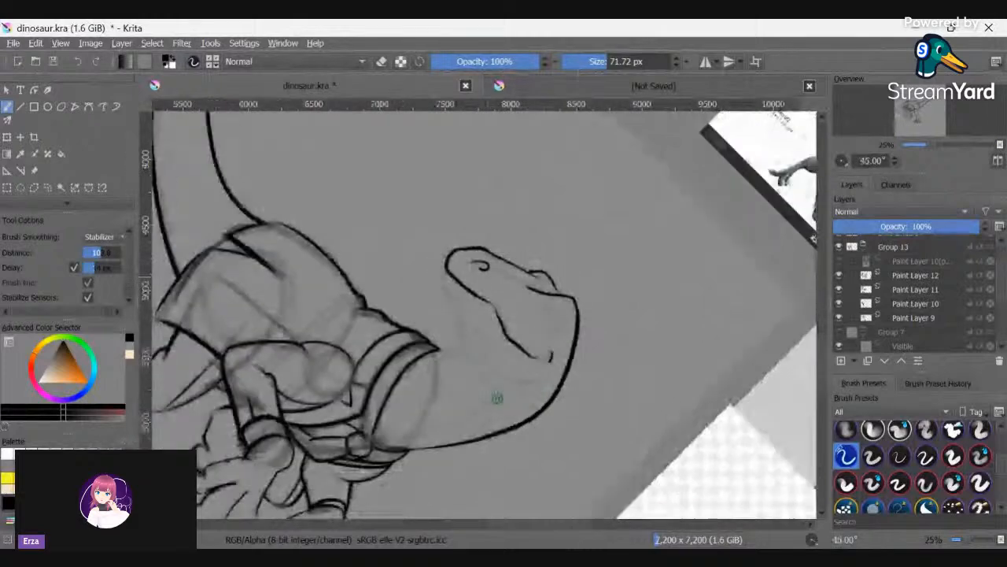
{"action": "key", "text": "ctrl+bracketright"}
{"action": "scroll", "coordinate": [476, 393], "scroll_direction": "up", "scroll_amount": 1}
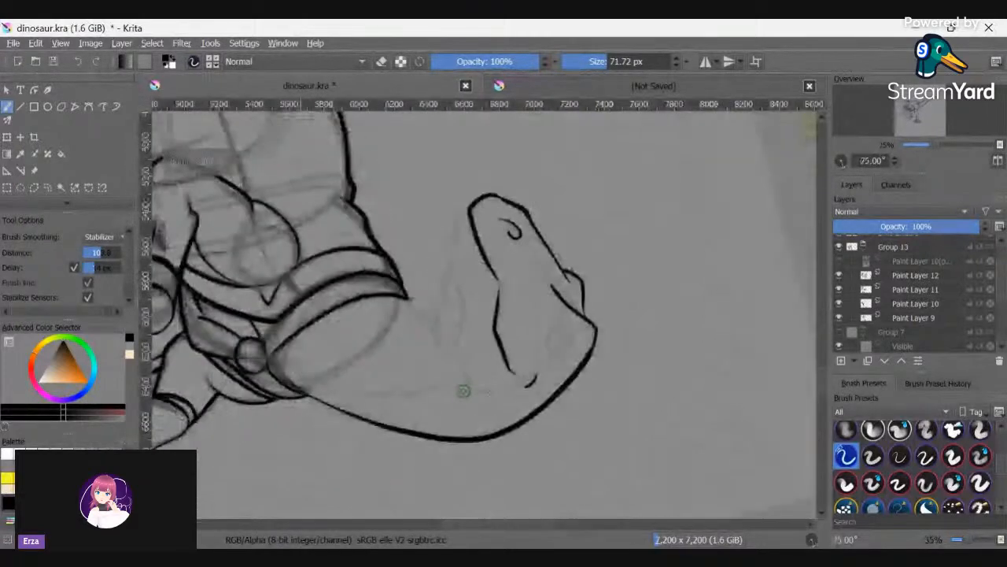
{"action": "scroll", "coordinate": [463, 390], "scroll_direction": "up", "scroll_amount": 1}
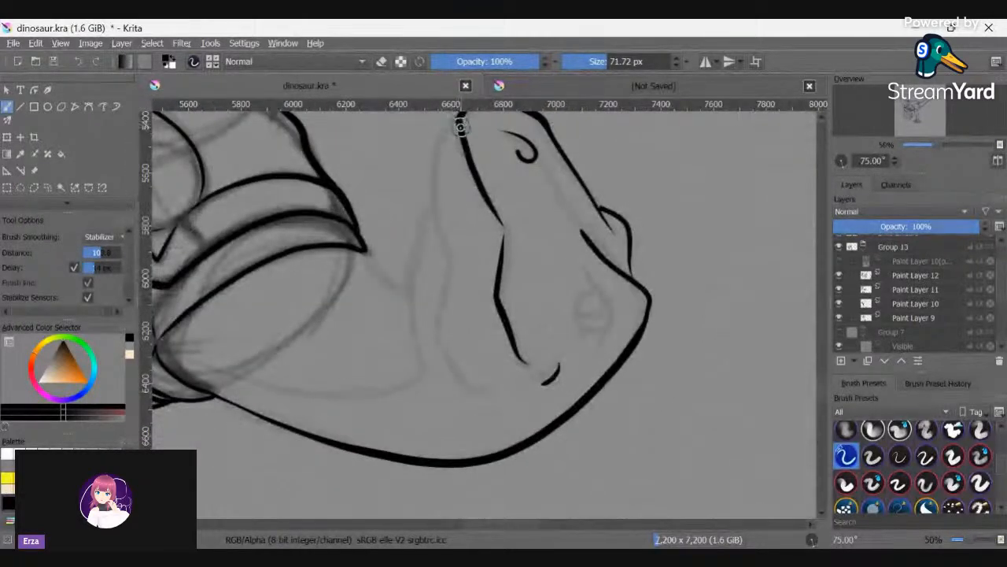
{"action": "mouse_move", "coordinate": [455, 126]}
{"action": "left_mouse_down"}
{"action": "mouse_move", "coordinate": [443, 129]}
{"action": "mouse_move", "coordinate": [432, 179]}
{"action": "mouse_move", "coordinate": [451, 260]}
{"action": "left_mouse_up"}
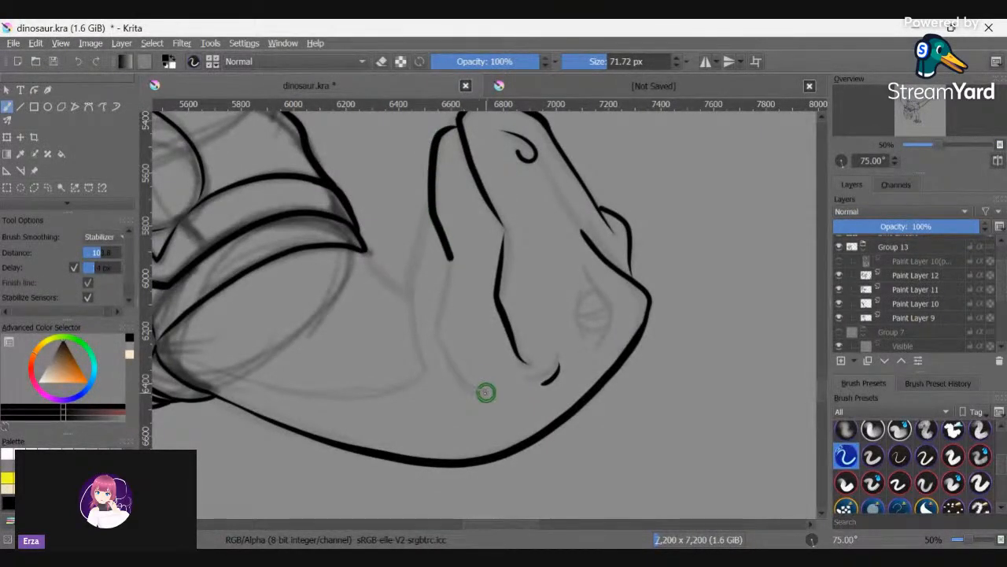
{"action": "mouse_move", "coordinate": [485, 394]}
{"action": "left_mouse_down"}
{"action": "mouse_move", "coordinate": [436, 333]}
{"action": "mouse_move", "coordinate": [449, 236]}
{"action": "left_mouse_up"}
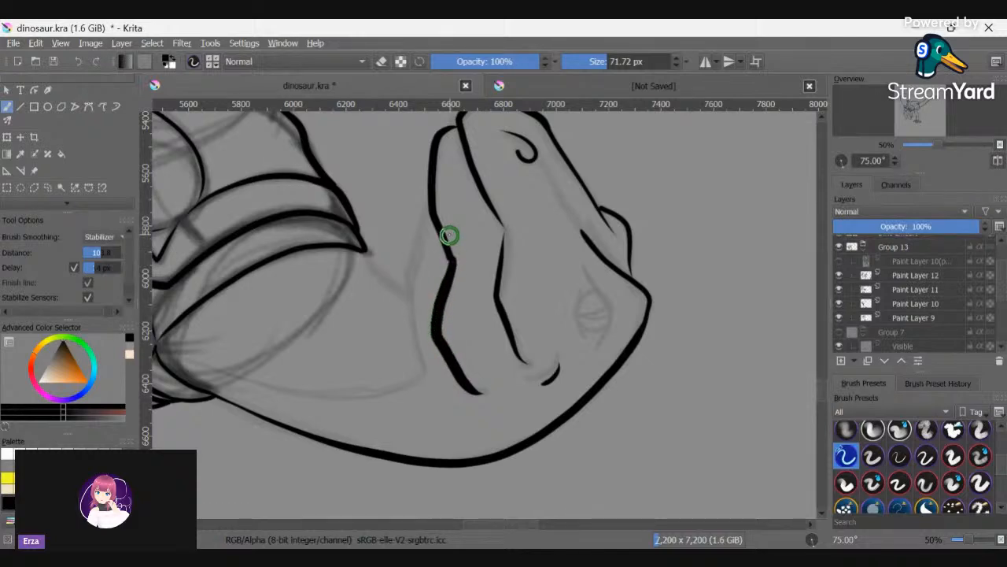
- Ink the curved underside of the jaw and the throat line from it down to the collar's pointed tip
{"action": "scroll", "coordinate": [447, 239], "scroll_direction": "down", "scroll_amount": 1}
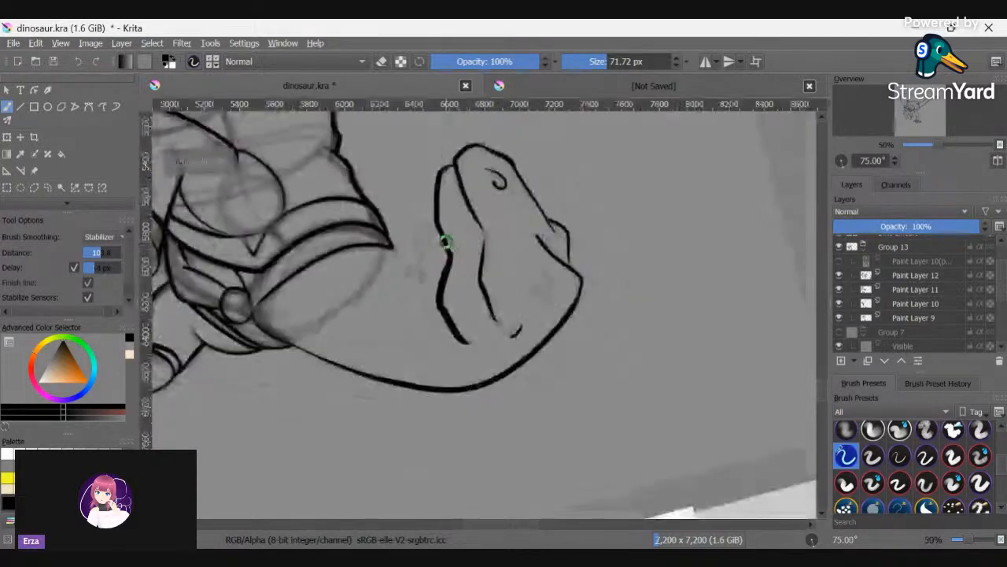
{"action": "scroll", "coordinate": [446, 243], "scroll_direction": "down", "scroll_amount": 1}
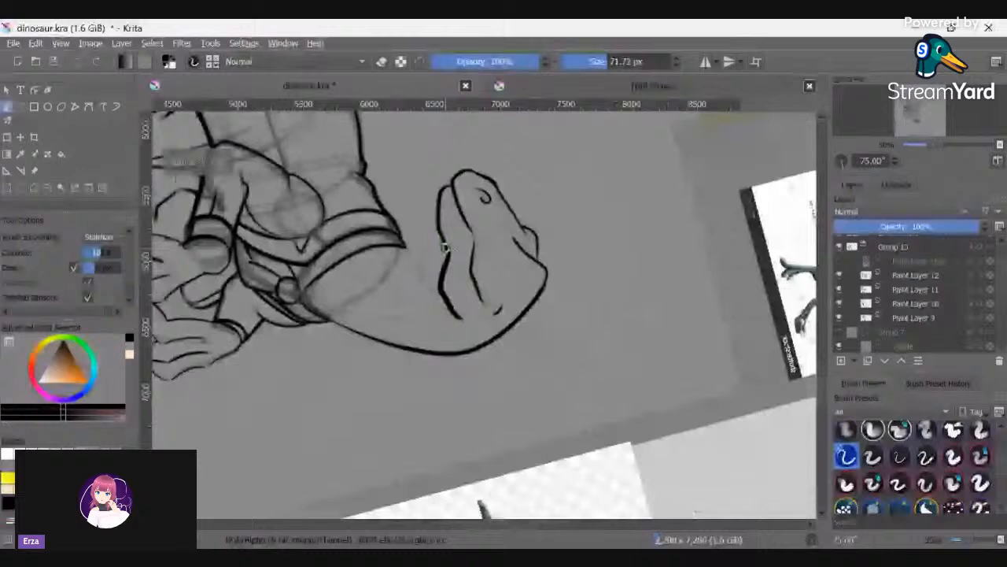
{"action": "scroll", "coordinate": [445, 247], "scroll_direction": "down", "scroll_amount": 2}
{"action": "scroll", "coordinate": [500, 272], "scroll_direction": "up", "scroll_amount": 2}
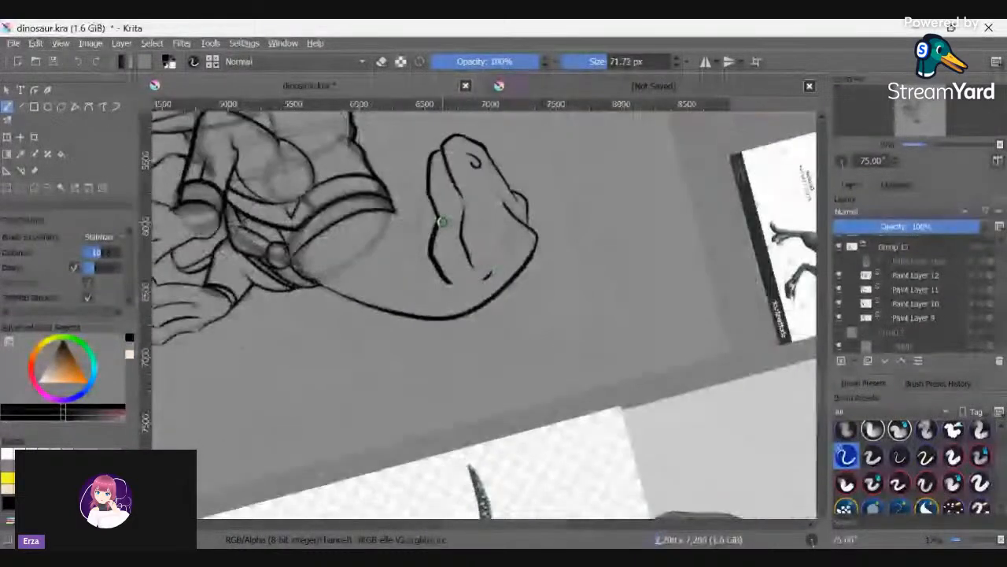
{"action": "scroll", "coordinate": [441, 222], "scroll_direction": "up", "scroll_amount": 3}
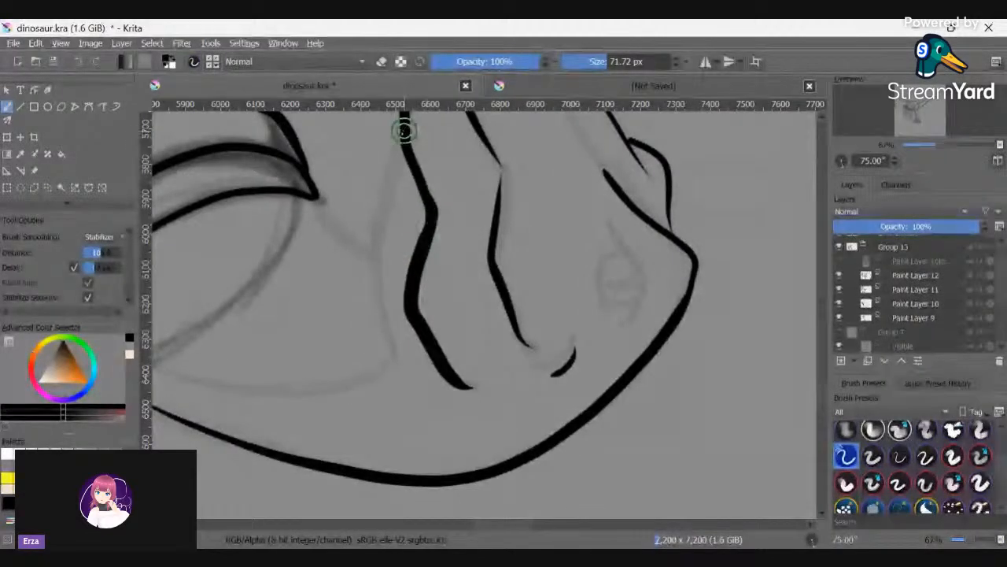
{"action": "mouse_move", "coordinate": [405, 131]}
{"action": "left_mouse_down"}
{"action": "mouse_move", "coordinate": [372, 259]}
{"action": "mouse_move", "coordinate": [375, 314]}
{"action": "mouse_move", "coordinate": [394, 355]}
{"action": "left_mouse_up"}
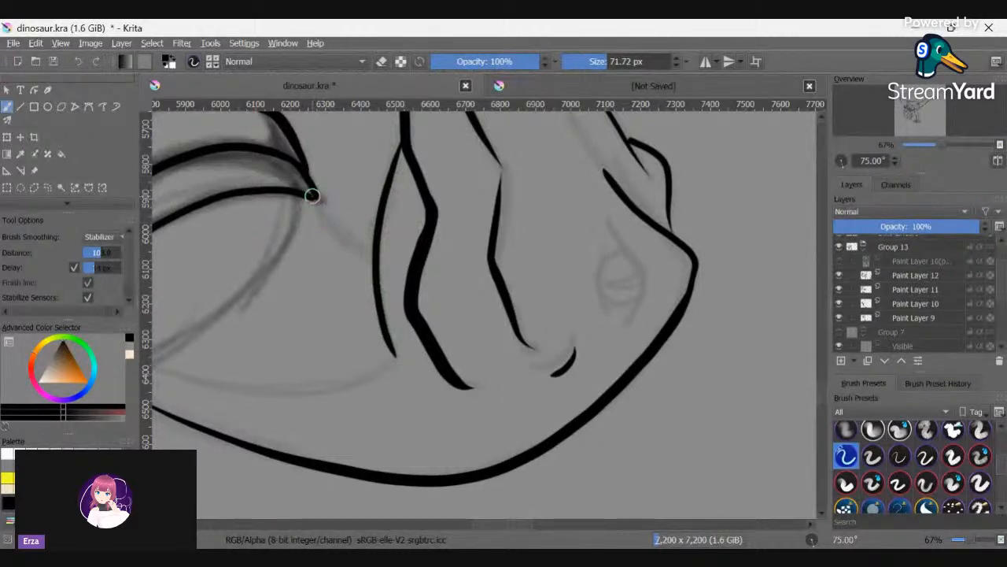
{"action": "left_click_drag", "start_coordinate": [314, 199], "coordinate": [371, 258]}
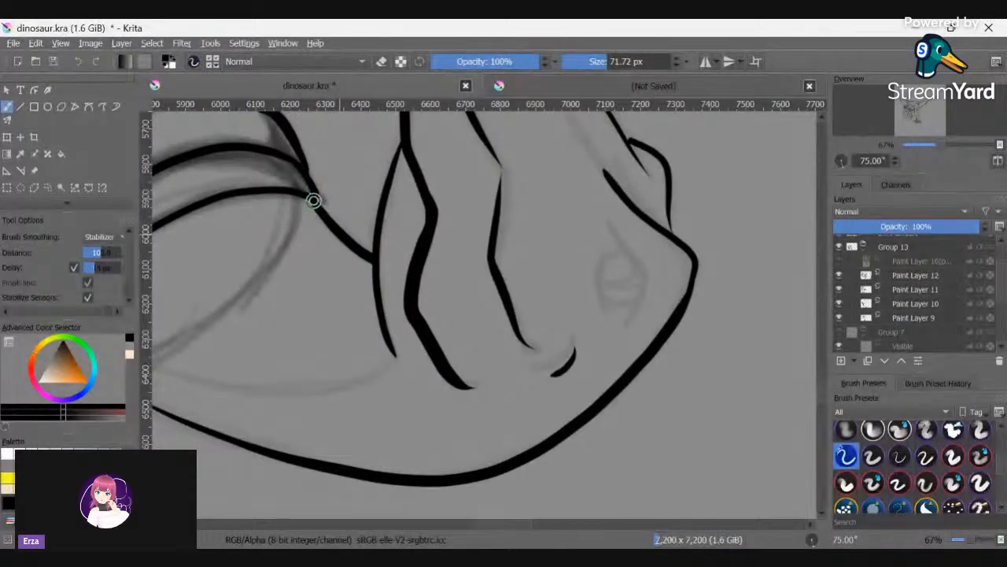
- Ink the inner neck line from below the back of the jaw down to the collar's knot
{"action": "key", "text": "4"}
{"action": "key", "text": "4"}
{"action": "key", "text": "4"}
{"action": "key", "text": "4"}
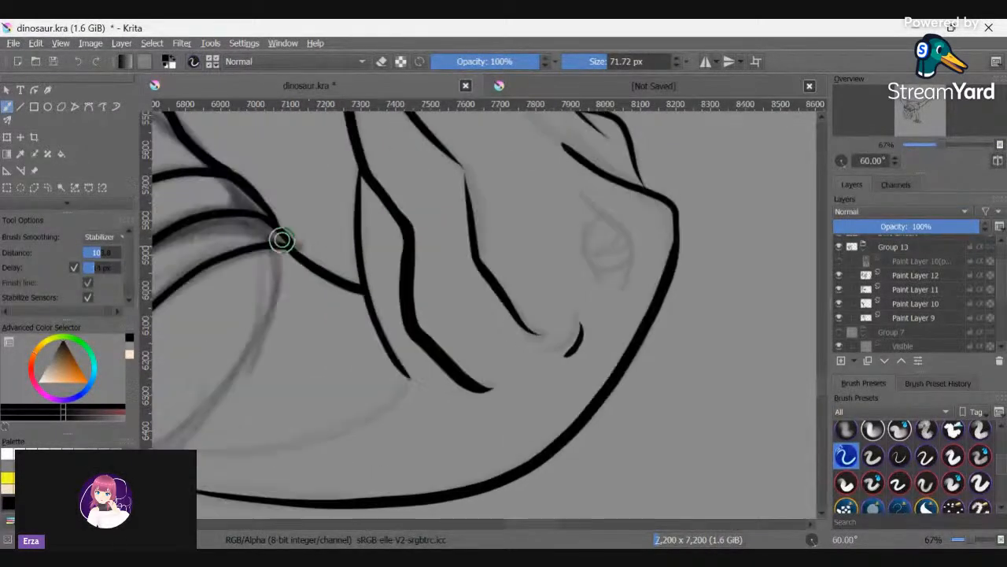
{"action": "key", "text": "4"}
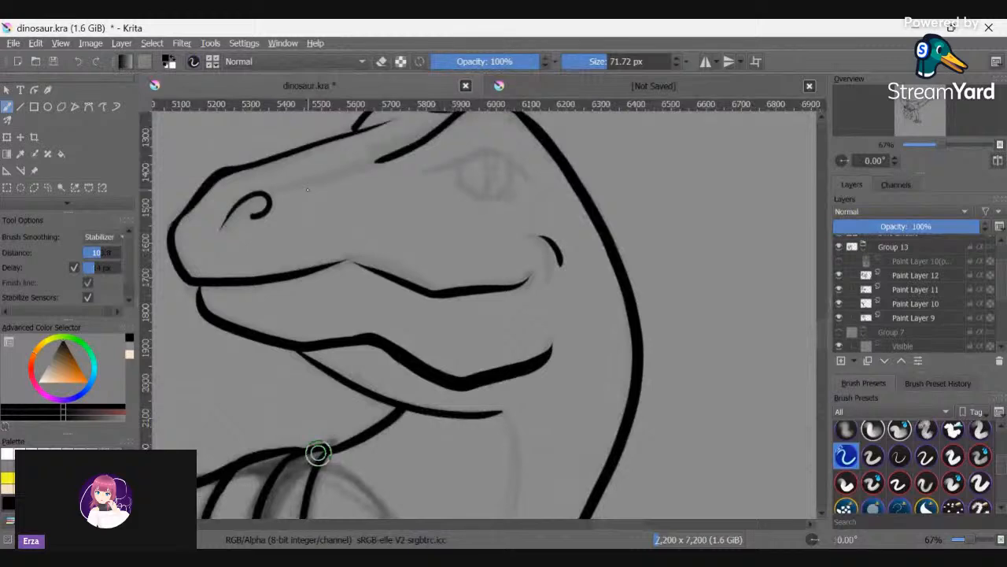
{"action": "key", "text": "4"}
{"action": "scroll", "coordinate": [820, 308], "scroll_direction": "down", "scroll_amount": 5}
{"action": "scroll", "coordinate": [821, 312], "scroll_direction": "down", "scroll_amount": 2}
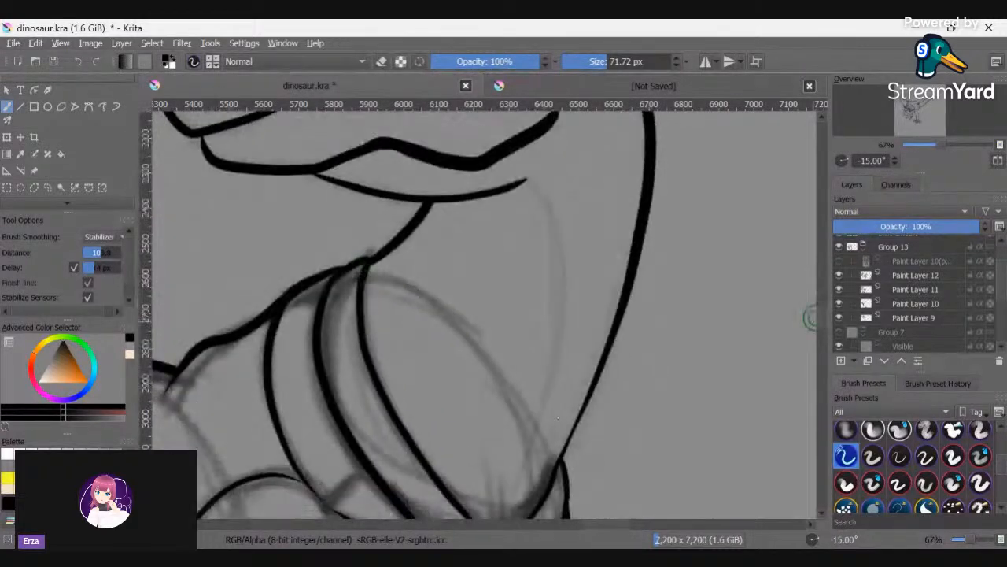
{"action": "right_click", "coordinate": [476, 380]}
{"action": "left_click", "coordinate": [392, 494]}
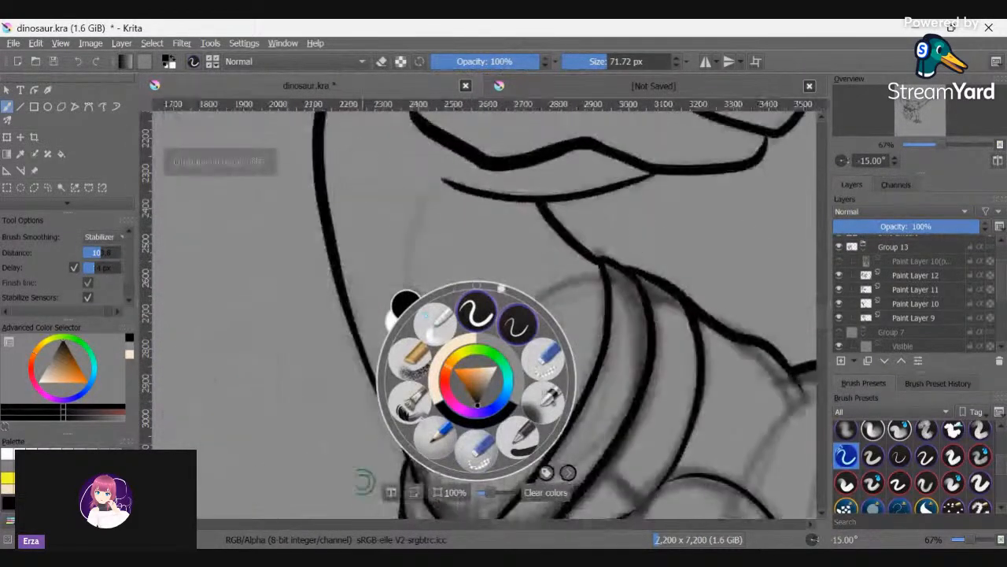
{"action": "left_click", "coordinate": [337, 458]}
{"action": "scroll", "coordinate": [341, 451], "scroll_direction": "down", "scroll_amount": 2}
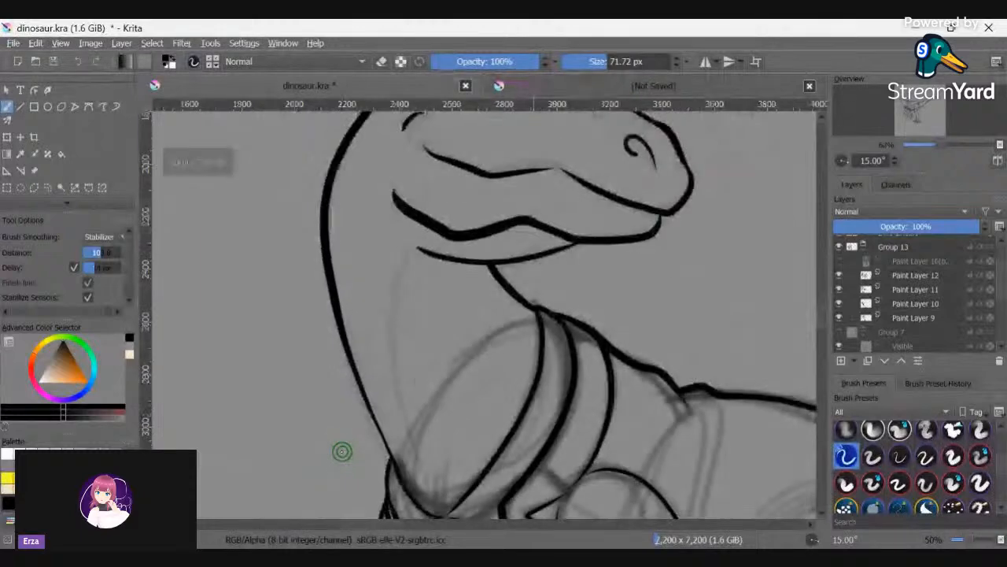
{"action": "scroll", "coordinate": [822, 311], "scroll_direction": "down", "scroll_amount": 1}
{"action": "scroll", "coordinate": [822, 308], "scroll_direction": "down", "scroll_amount": 2}
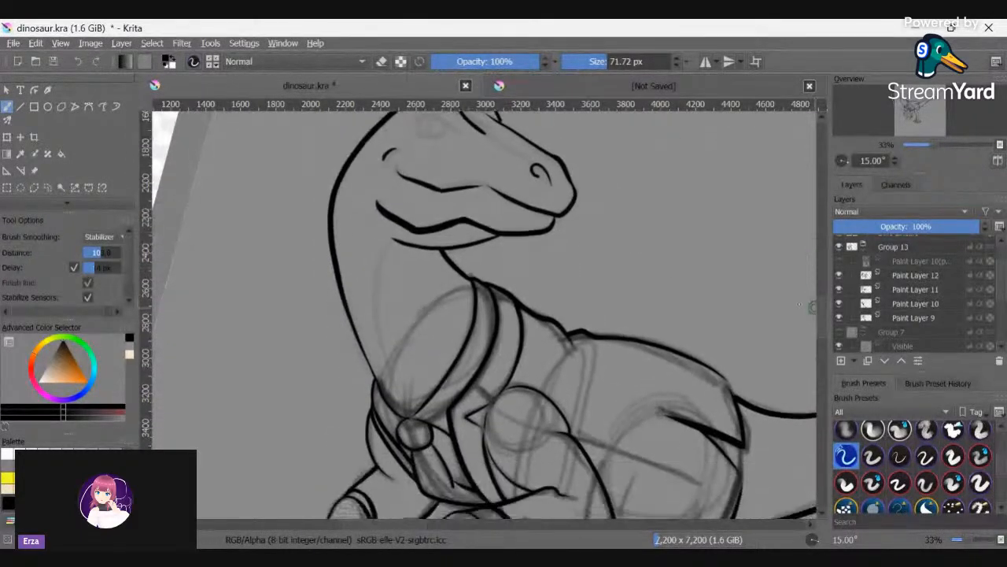
{"action": "mouse_move", "coordinate": [380, 257]}
{"action": "left_mouse_down"}
{"action": "mouse_move", "coordinate": [377, 324]}
{"action": "mouse_move", "coordinate": [407, 412]}
{"action": "left_mouse_up"}
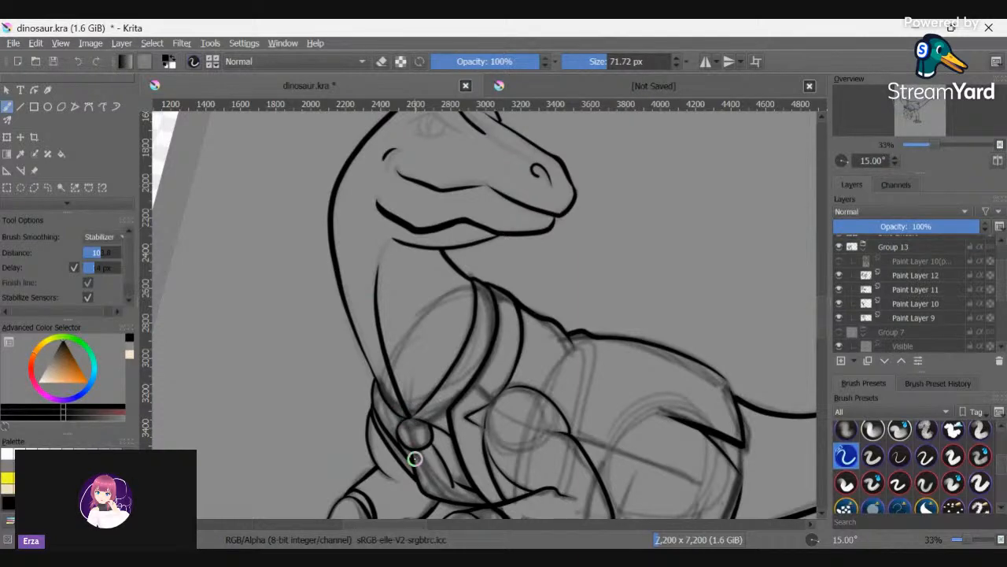
- Set the brush size to 37.04 px and ink the eye's upper lid over the sketch, from the front corner over the peak to the back
{"action": "scroll", "coordinate": [415, 458], "scroll_direction": "up", "scroll_amount": 2}
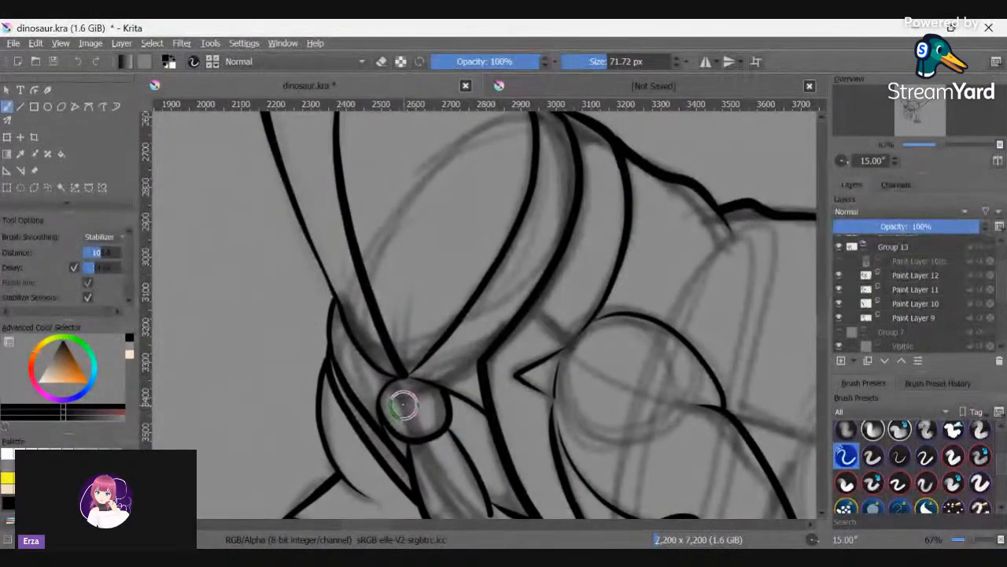
{"action": "scroll", "coordinate": [402, 405], "scroll_direction": "down", "scroll_amount": 3}
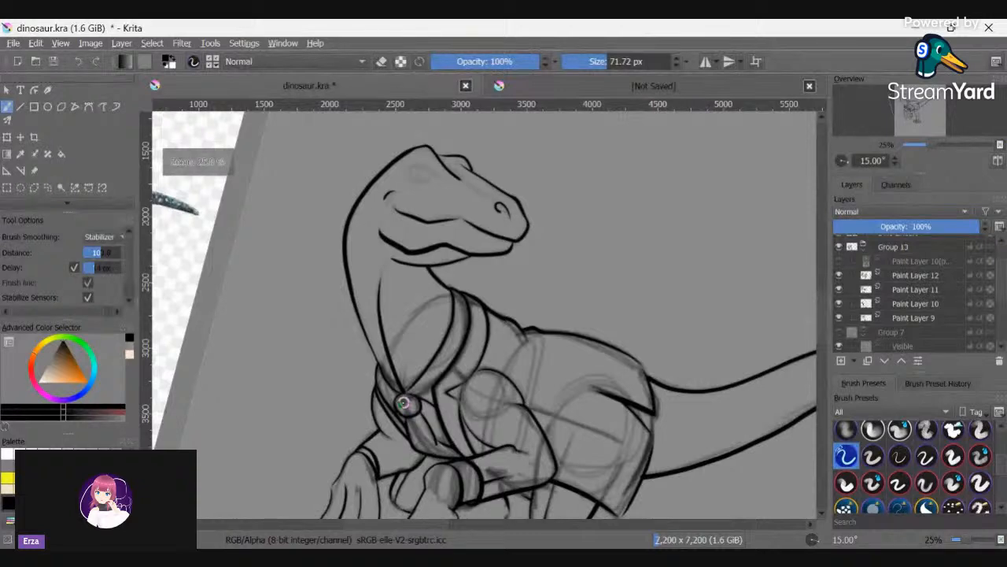
{"action": "scroll", "coordinate": [417, 263], "scroll_direction": "up", "scroll_amount": 3}
{"action": "key", "text": "5"}
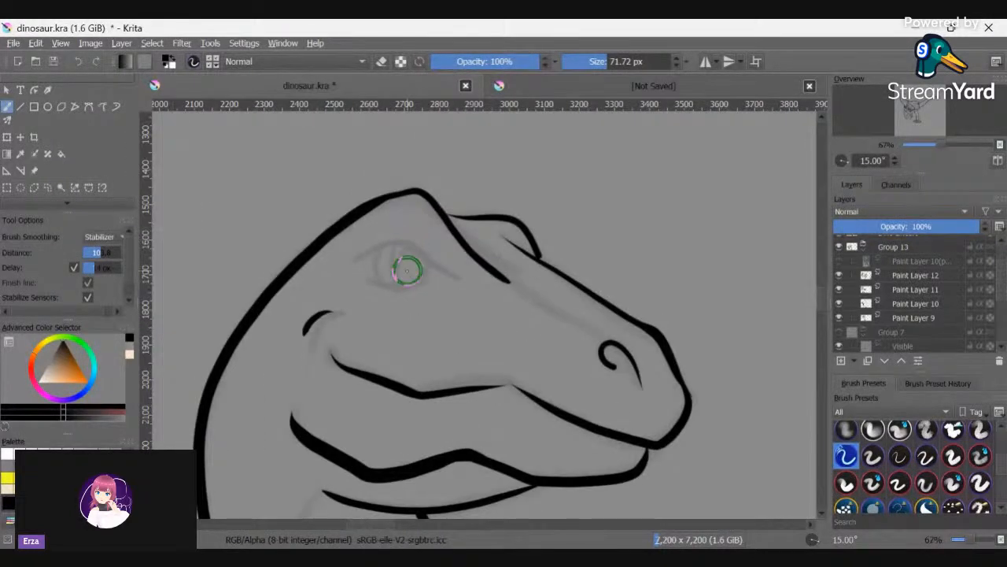
{"action": "key", "text": "4"}
{"action": "key", "text": "4"}
{"action": "key", "text": "4"}
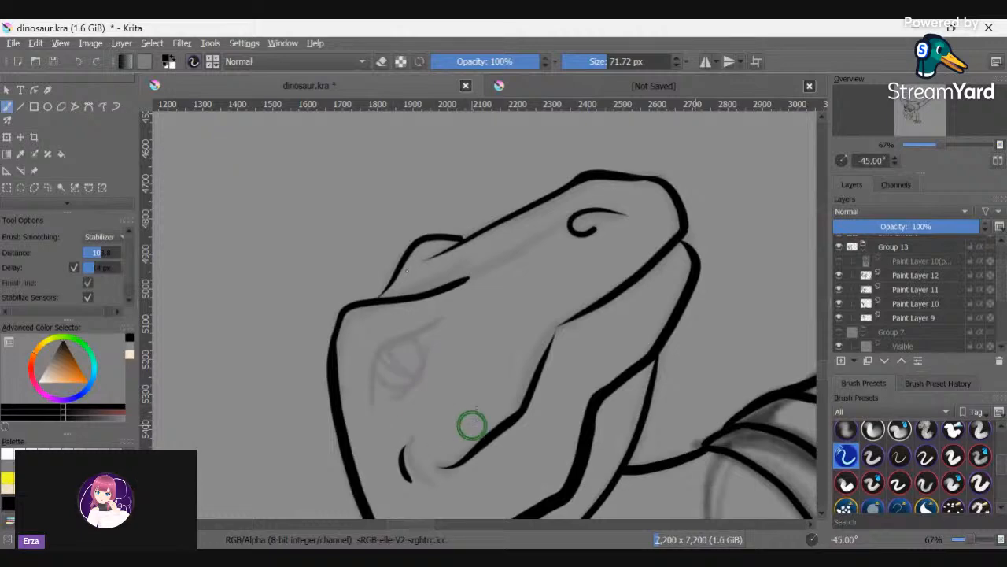
{"action": "left_click", "coordinate": [599, 63]}
{"action": "left_click", "coordinate": [596, 63]}
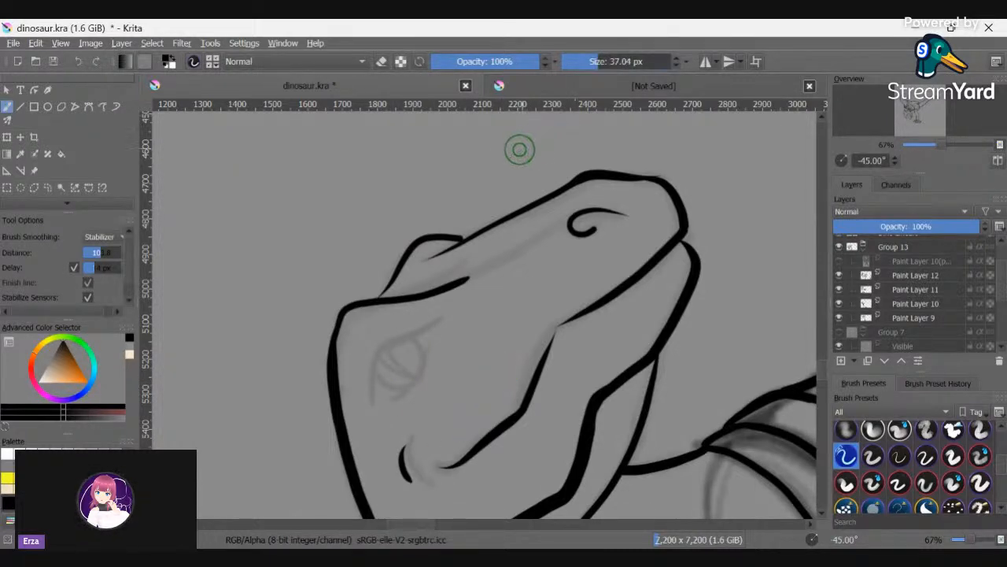
{"action": "key", "text": "4"}
{"action": "key", "text": "4"}
{"action": "key", "text": "4"}
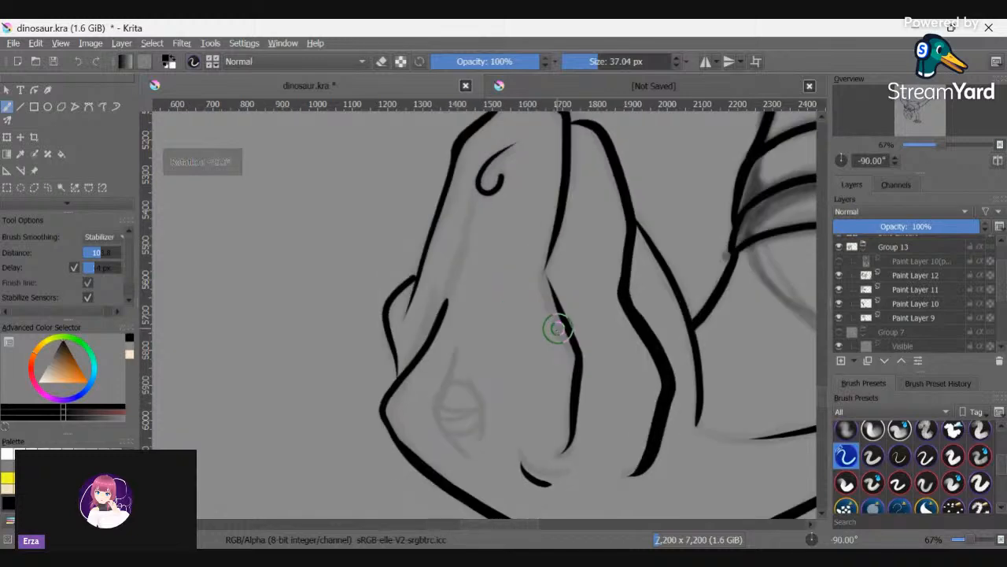
{"action": "scroll", "coordinate": [543, 370], "scroll_direction": "up", "scroll_amount": 1}
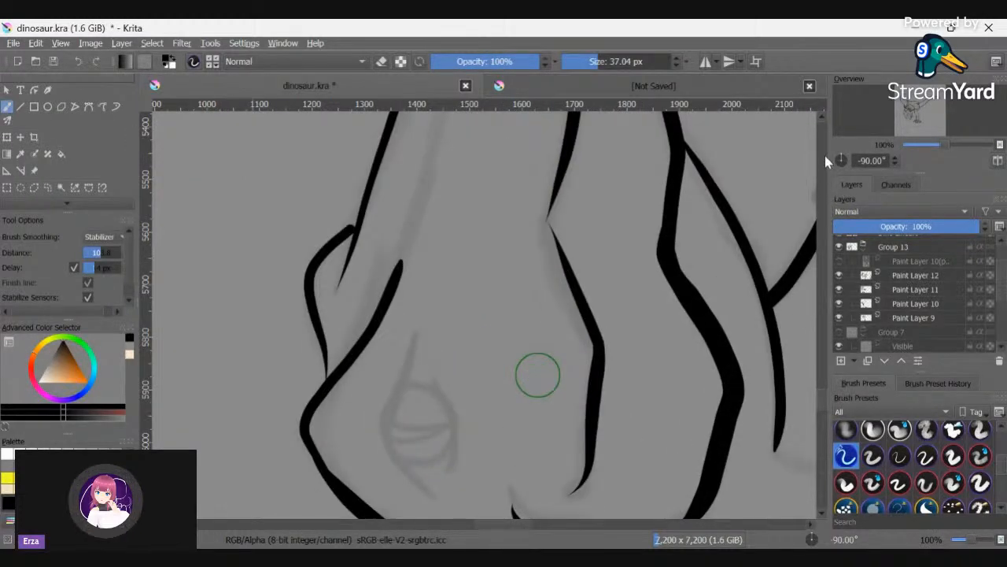
{"action": "scroll", "coordinate": [821, 393], "scroll_direction": "down", "scroll_amount": 3}
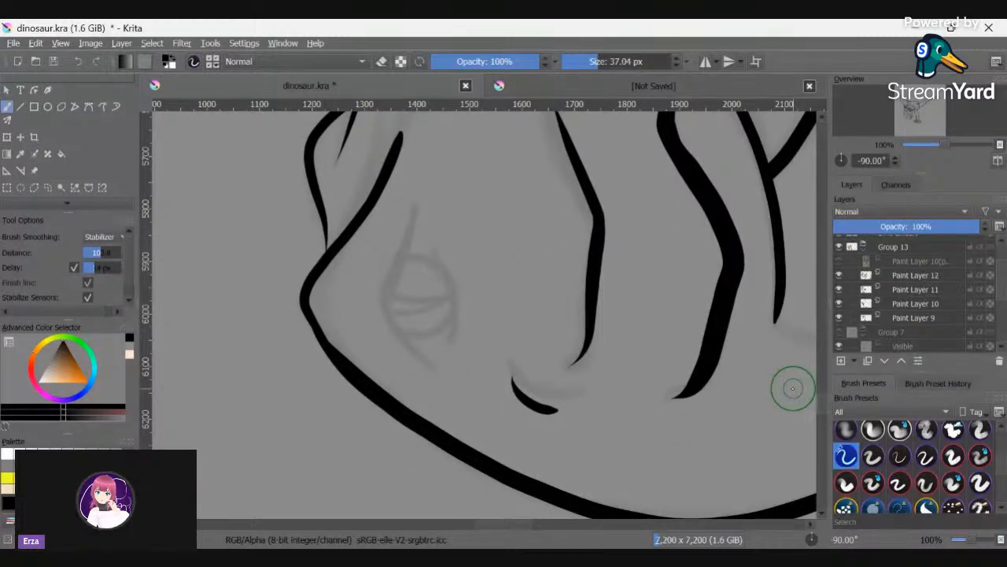
{"action": "mouse_move", "coordinate": [322, 211]}
{"action": "left_mouse_down"}
{"action": "mouse_move", "coordinate": [329, 256]}
{"action": "mouse_move", "coordinate": [307, 281]}
{"action": "mouse_move", "coordinate": [310, 304]}
{"action": "mouse_move", "coordinate": [330, 349]}
{"action": "mouse_move", "coordinate": [363, 381]}
{"action": "left_mouse_up"}
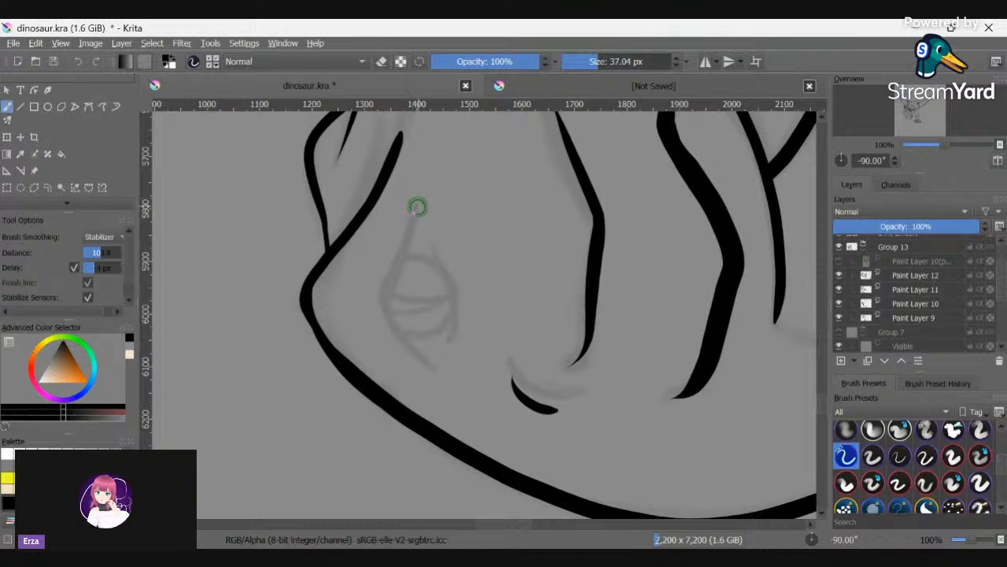
{"action": "left_click_drag", "start_coordinate": [416, 206], "coordinate": [385, 293]}
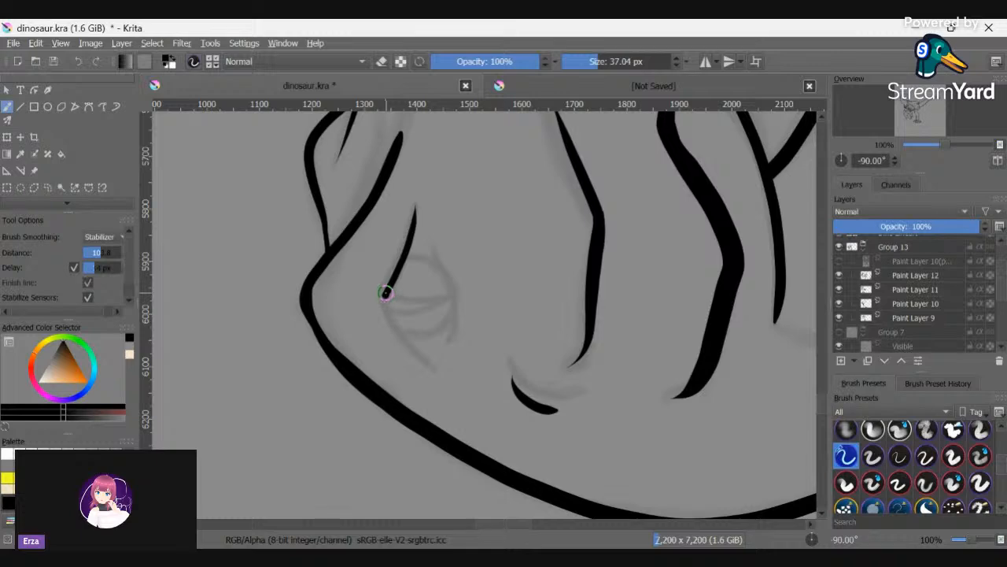
{"action": "mouse_move", "coordinate": [386, 294]}
{"action": "left_mouse_down"}
{"action": "mouse_move", "coordinate": [396, 327]}
{"action": "mouse_move", "coordinate": [430, 363]}
{"action": "left_mouse_up"}
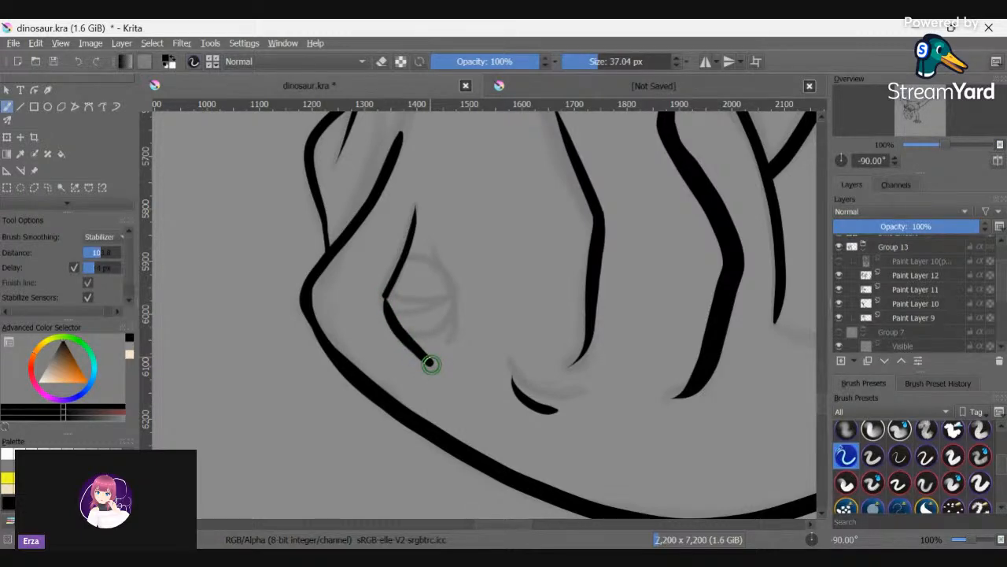
- Change the brush smoothing to Weighted and round off the sharp corner at the peak of the upper eyelid line
{"action": "key", "text": "6"}
{"action": "key", "text": "6"}
{"action": "key", "text": "6"}
{"action": "key", "text": "6"}
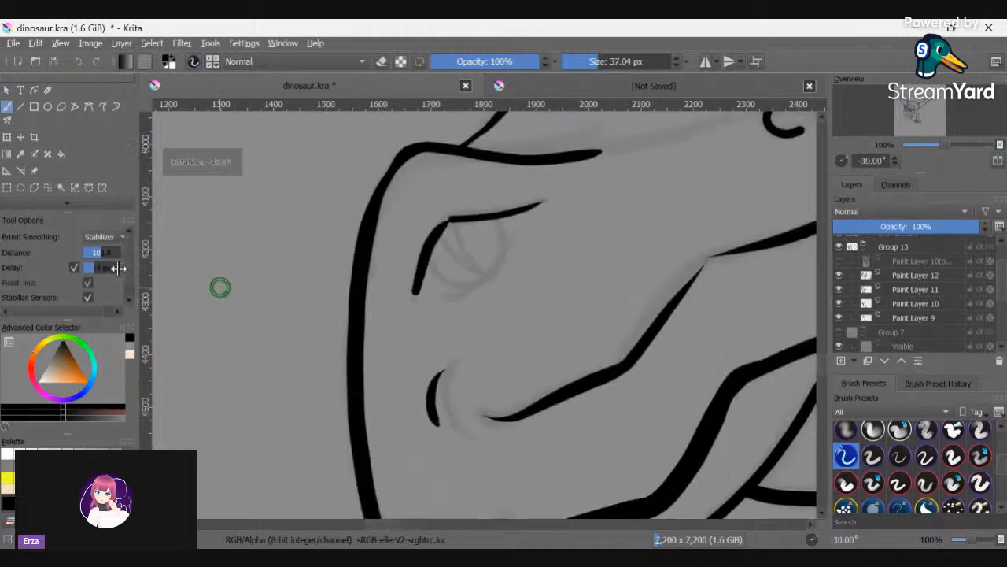
{"action": "left_click", "coordinate": [103, 236]}
{"action": "left_click", "coordinate": [101, 222]}
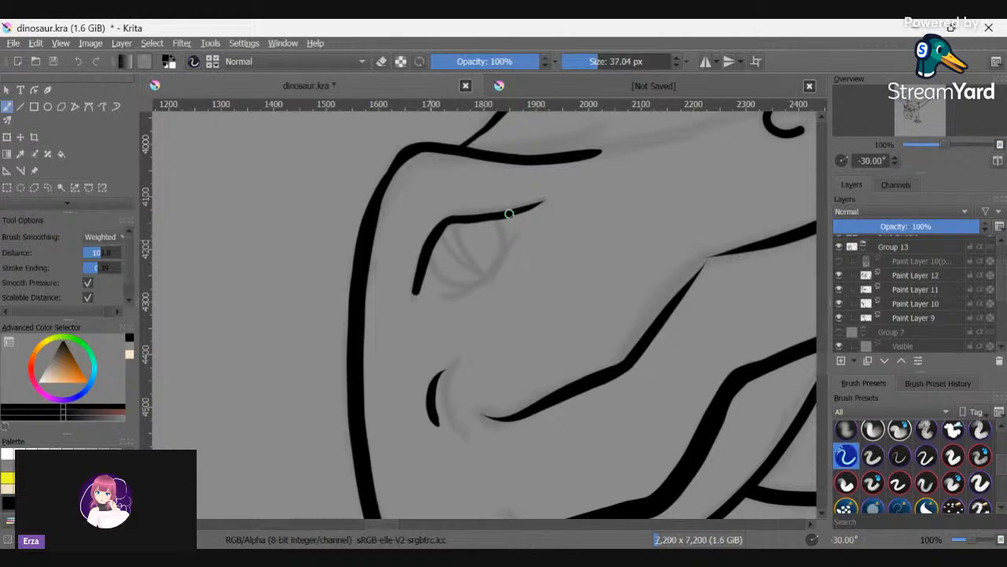
{"action": "key", "text": "4"}
{"action": "key", "text": "4"}
{"action": "key", "text": "4"}
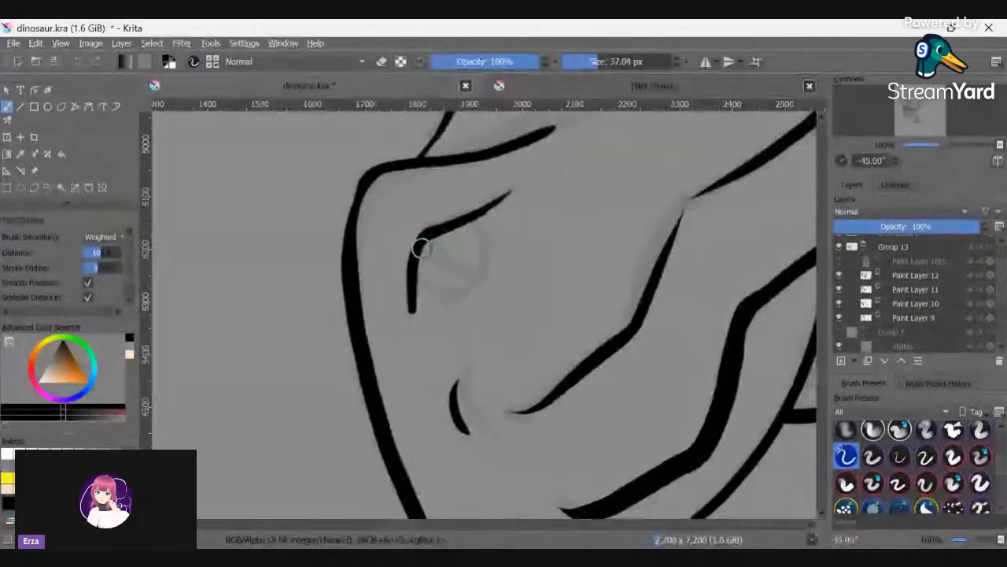
{"action": "key", "text": "4"}
{"action": "key", "text": "4"}
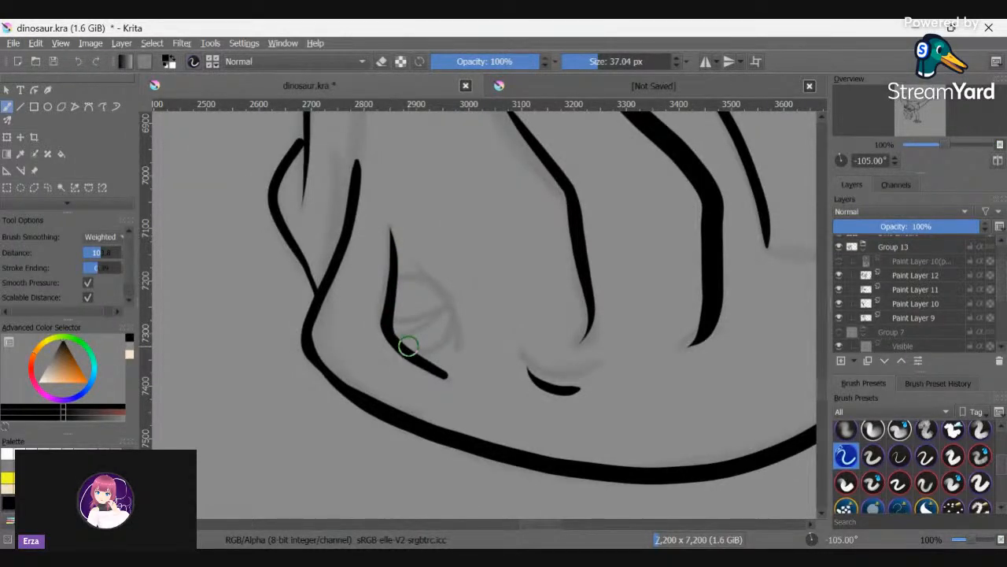
{"action": "key", "text": "6"}
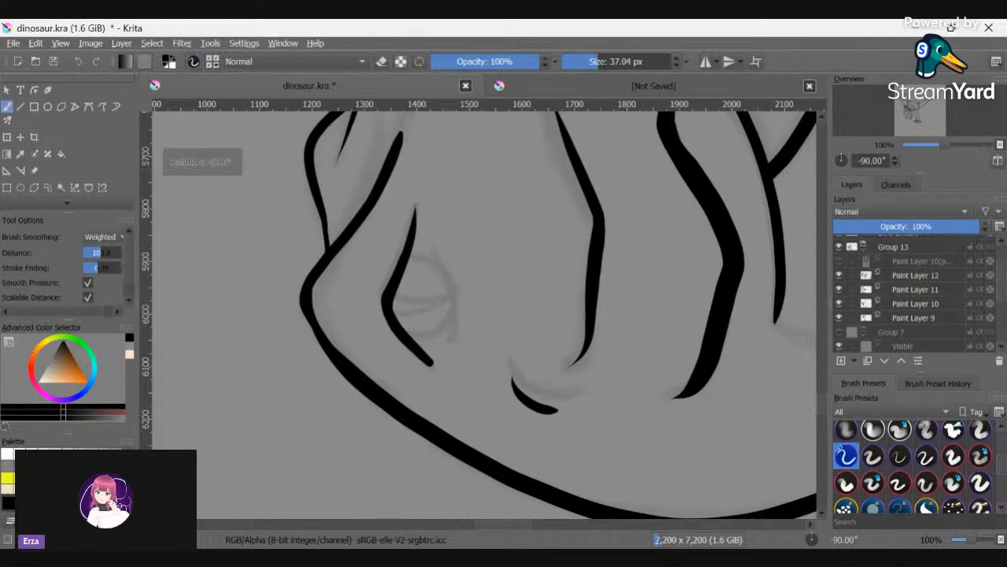
- Ink the curved lower eyelid over the sketch and erase its back end to a thin taper
{"action": "key", "text": "6"}
{"action": "key", "text": "6"}
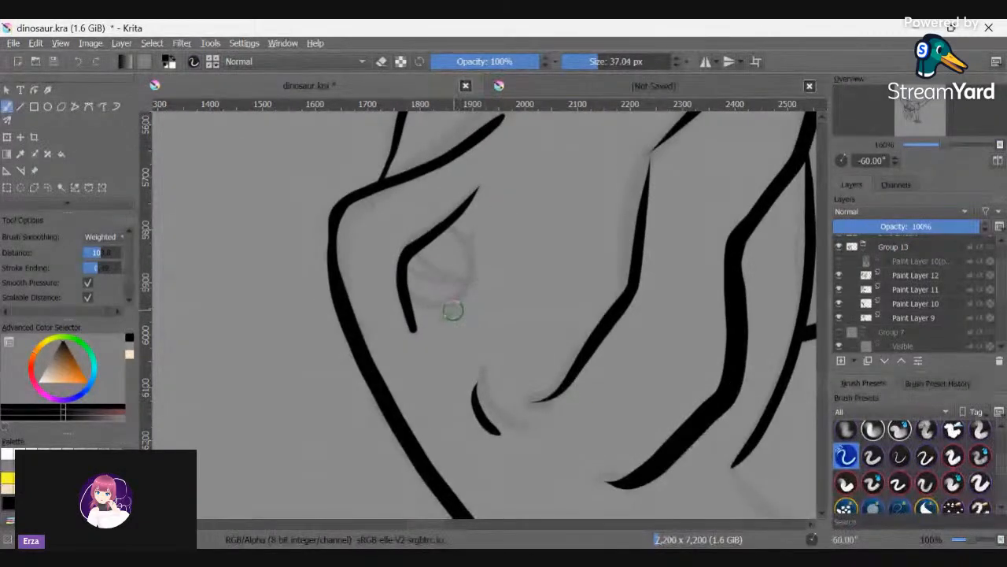
{"action": "left_click_drag", "start_coordinate": [452, 317], "coordinate": [470, 254]}
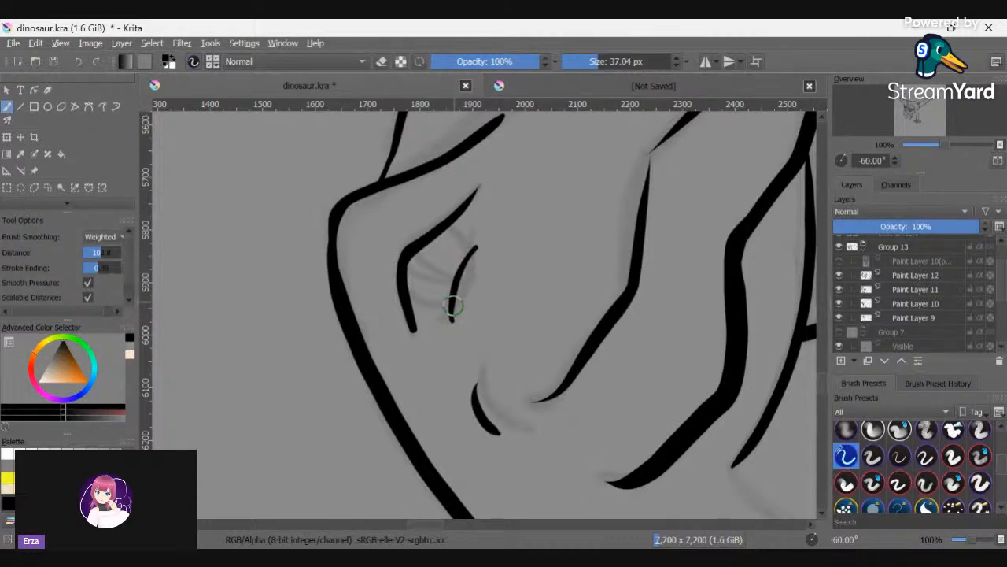
{"action": "key", "text": "6"}
{"action": "key", "text": "6"}
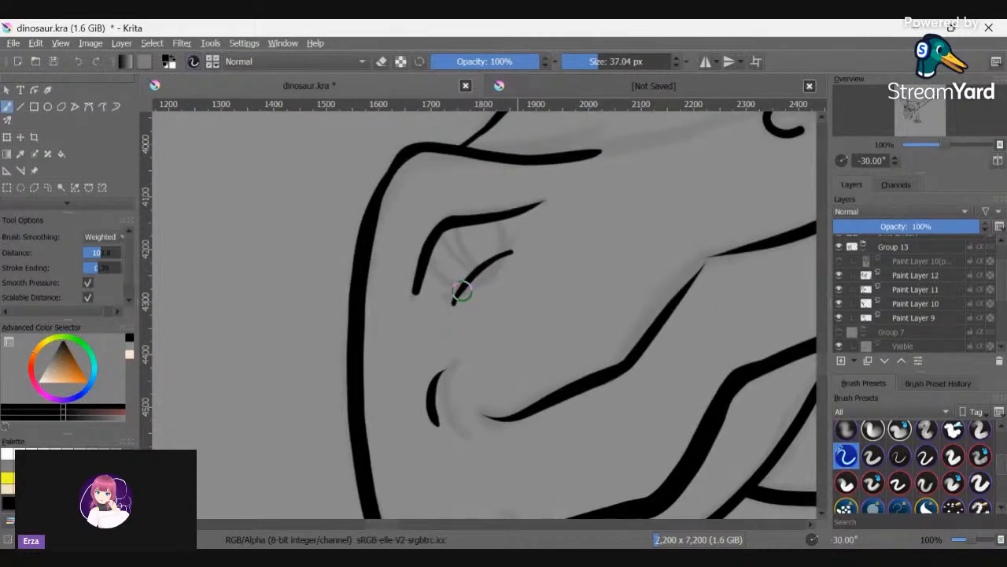
{"action": "key", "text": "e"}
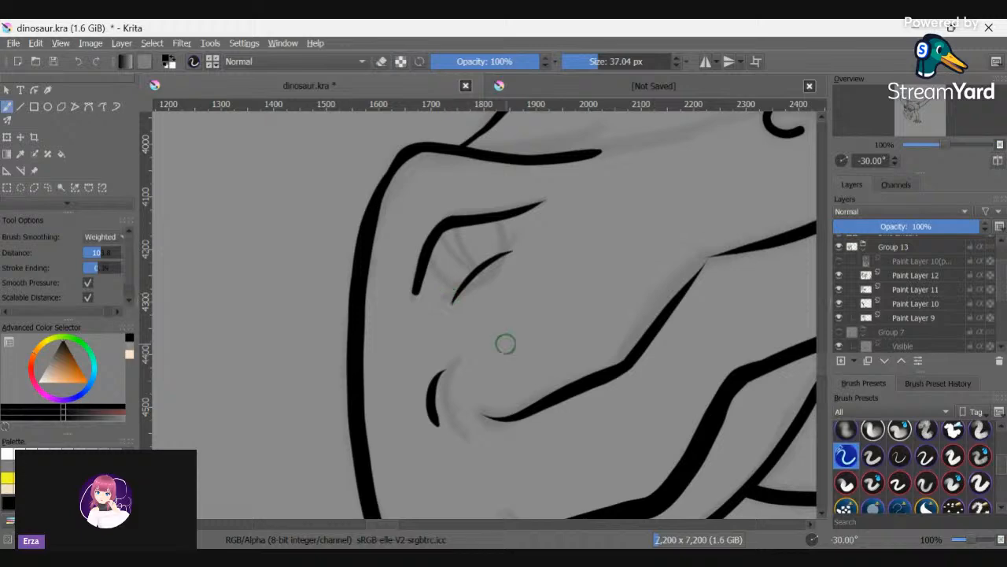
- Ink both sides of the eye's outline between the lids and add the narrow vertical pupil inside it
{"action": "key", "text": "6"}
{"action": "key", "text": "6"}
{"action": "key", "text": "6"}
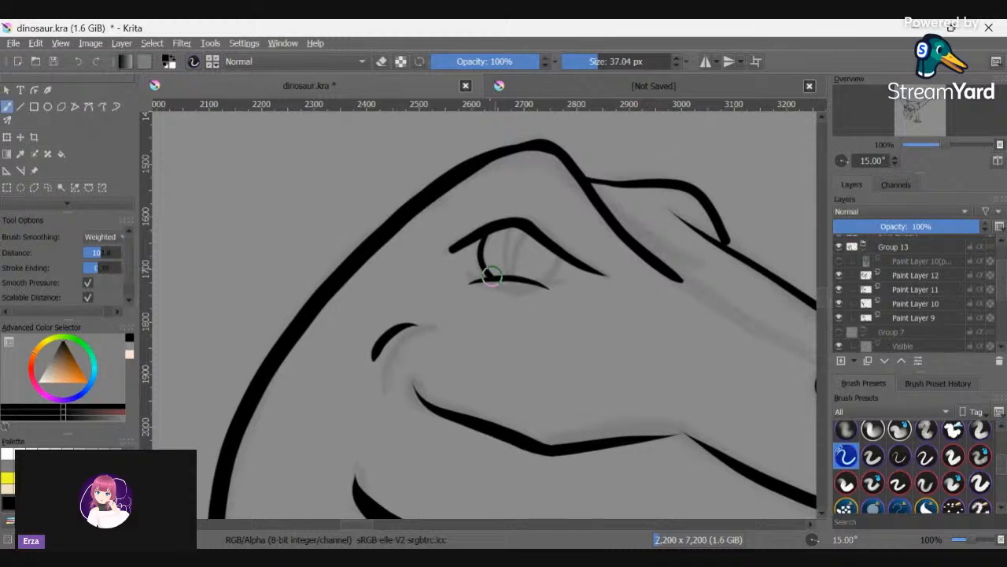
{"action": "left_click_drag", "start_coordinate": [557, 254], "coordinate": [535, 283]}
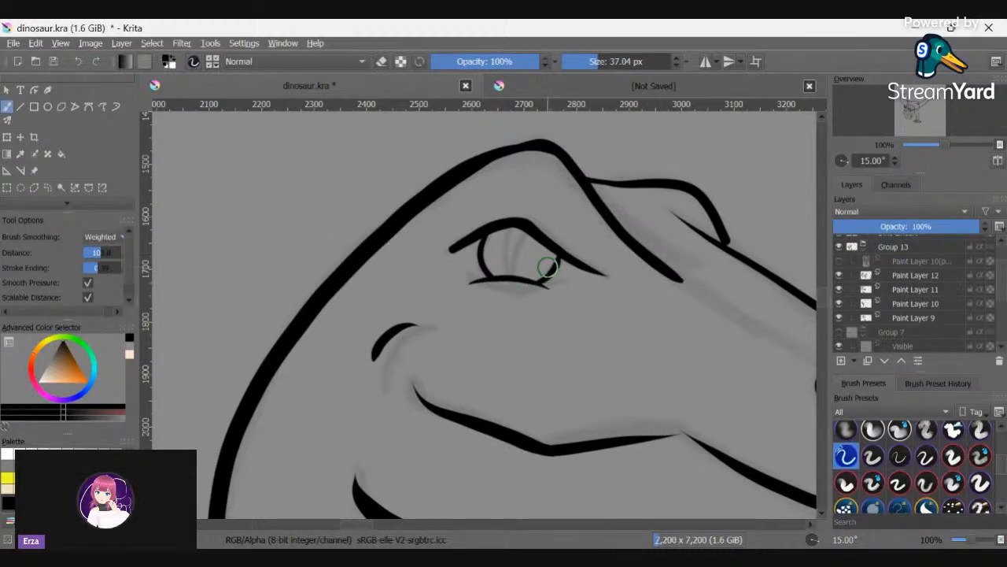
{"action": "mouse_move", "coordinate": [512, 227]}
{"action": "left_mouse_down"}
{"action": "mouse_move", "coordinate": [503, 254]}
{"action": "mouse_move", "coordinate": [514, 258]}
{"action": "mouse_move", "coordinate": [510, 277]}
{"action": "mouse_move", "coordinate": [521, 263]}
{"action": "left_mouse_up"}
- Compare the inked head and eye with the raptor reference images beside the drawing
{"action": "scroll", "coordinate": [544, 284], "scroll_direction": "down", "scroll_amount": 3}
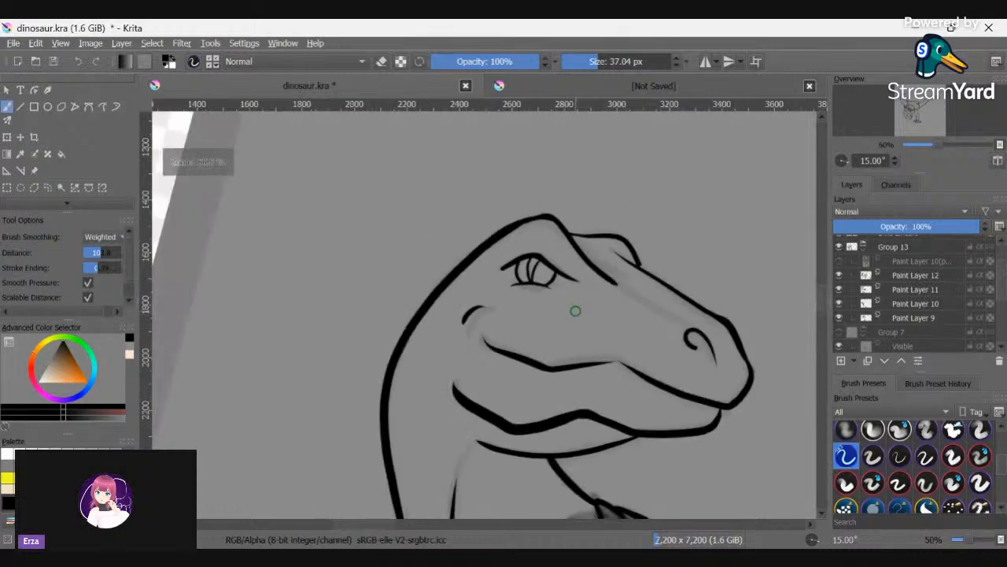
{"action": "scroll", "coordinate": [596, 373], "scroll_direction": "down", "scroll_amount": 1}
{"action": "scroll", "coordinate": [597, 372], "scroll_direction": "down", "scroll_amount": 1}
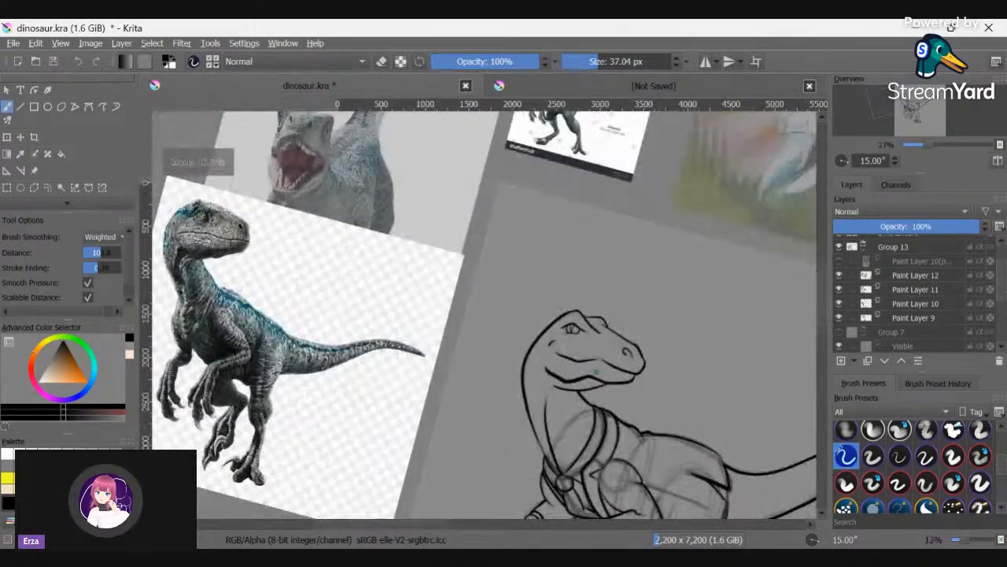
{"action": "scroll", "coordinate": [597, 372], "scroll_direction": "down", "scroll_amount": 1}
{"action": "scroll", "coordinate": [596, 372], "scroll_direction": "down", "scroll_amount": 1}
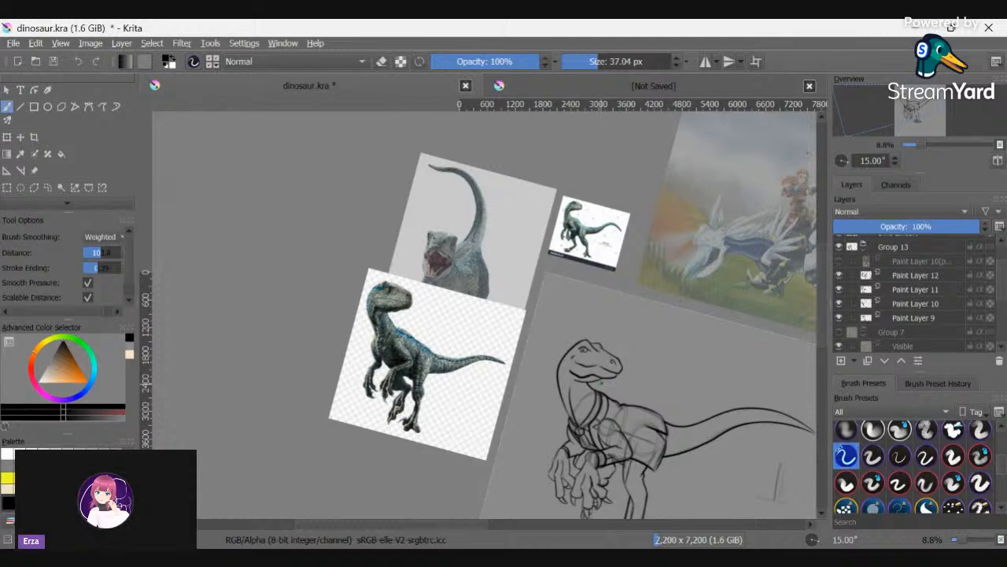
{"action": "scroll", "coordinate": [630, 382], "scroll_direction": "up", "scroll_amount": 2}
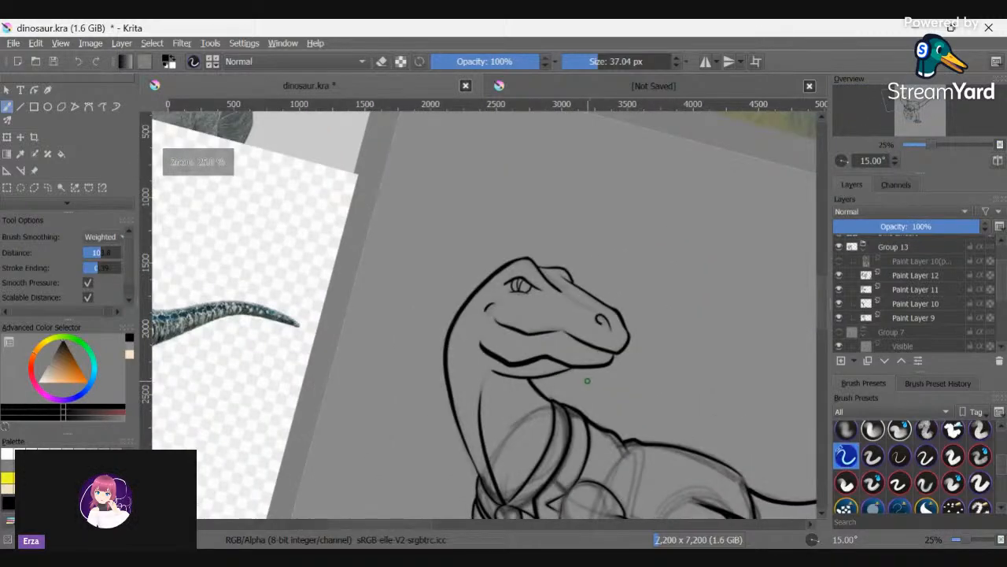
{"action": "scroll", "coordinate": [587, 381], "scroll_direction": "down", "scroll_amount": 2}
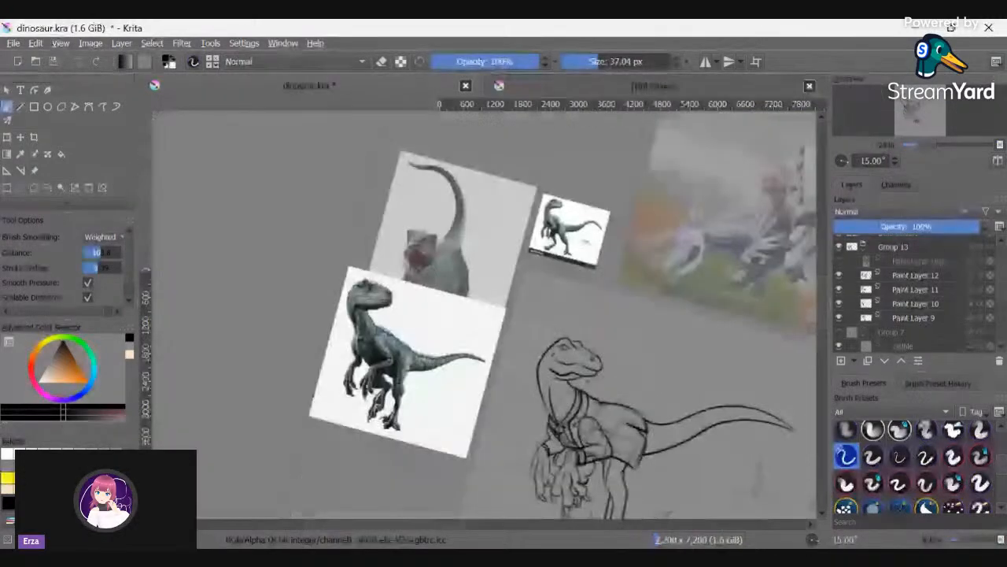
{"action": "scroll", "coordinate": [643, 373], "scroll_direction": "up", "scroll_amount": 3}
{"action": "scroll", "coordinate": [643, 373], "scroll_direction": "up", "scroll_amount": 2}
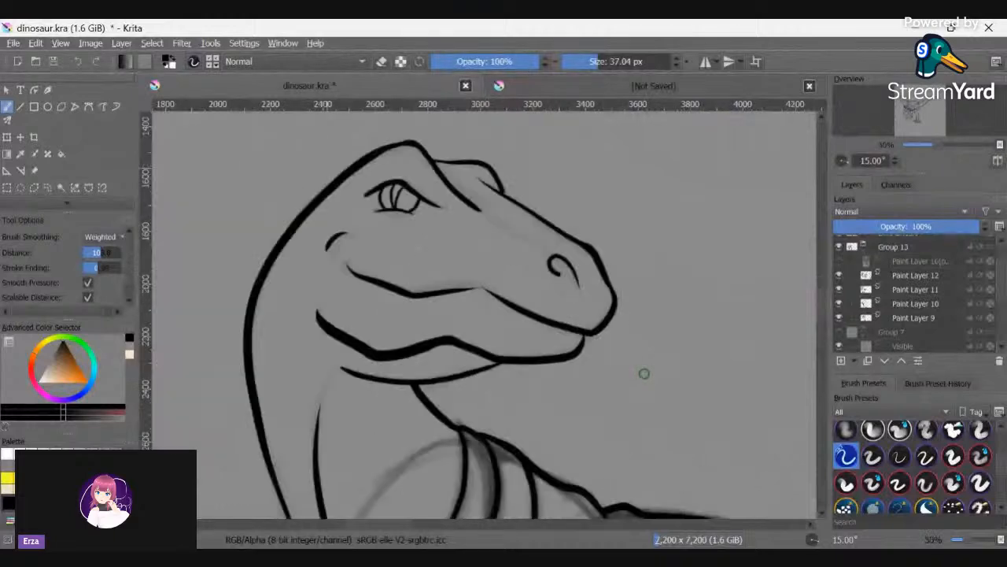
- Add a new paint layer above Paint Layer 15
{"action": "scroll", "coordinate": [1001, 294], "scroll_direction": "up", "scroll_amount": 2}
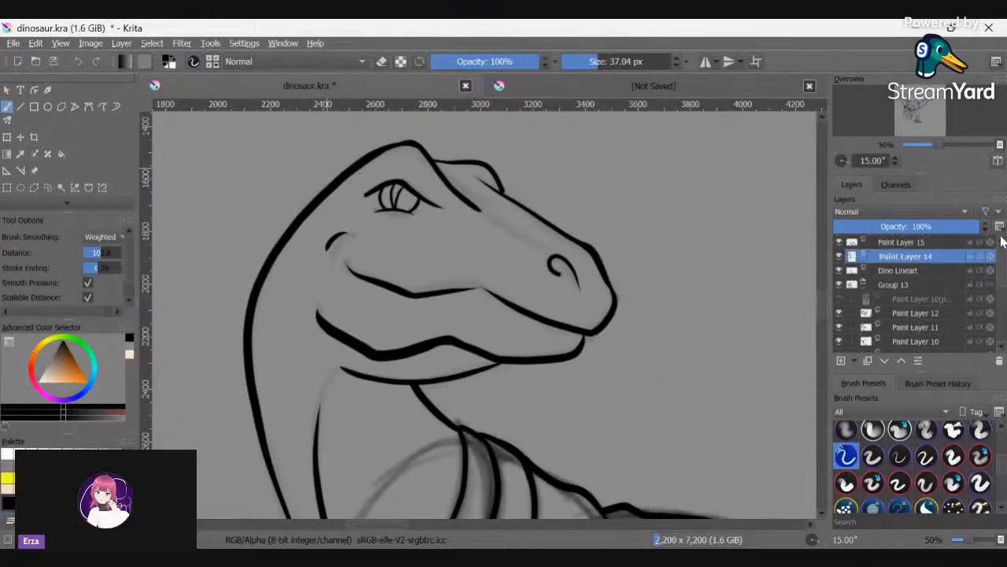
{"action": "left_click", "coordinate": [886, 243]}
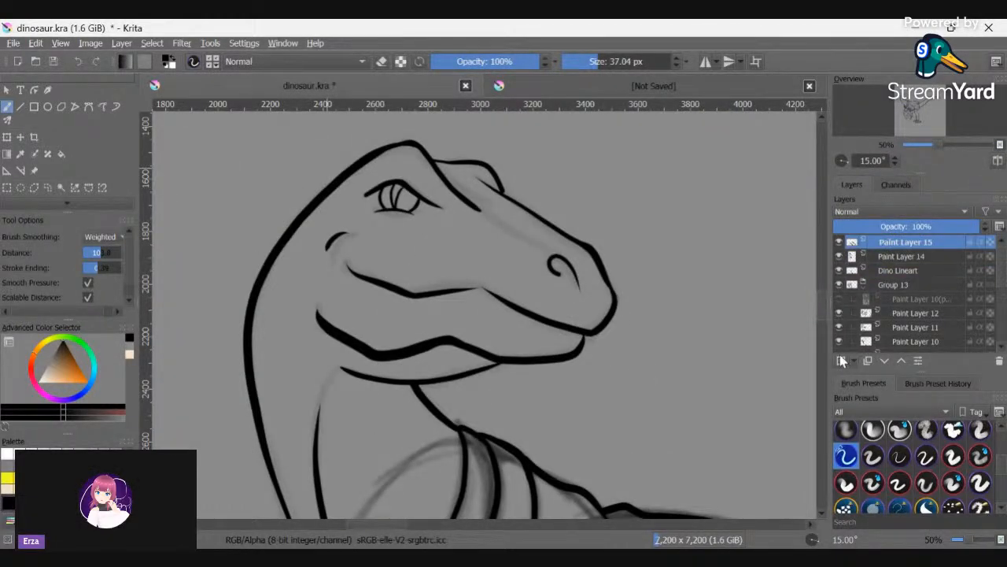
{"action": "left_click", "coordinate": [840, 359]}
- Draw a small rounded tongue hanging from the front of the mouth, with a line down its middle, on the new layer
{"action": "mouse_move", "coordinate": [567, 331]}
{"action": "left_mouse_down"}
{"action": "mouse_move", "coordinate": [578, 368]}
{"action": "mouse_move", "coordinate": [591, 374]}
{"action": "mouse_move", "coordinate": [604, 359]}
{"action": "left_mouse_up"}
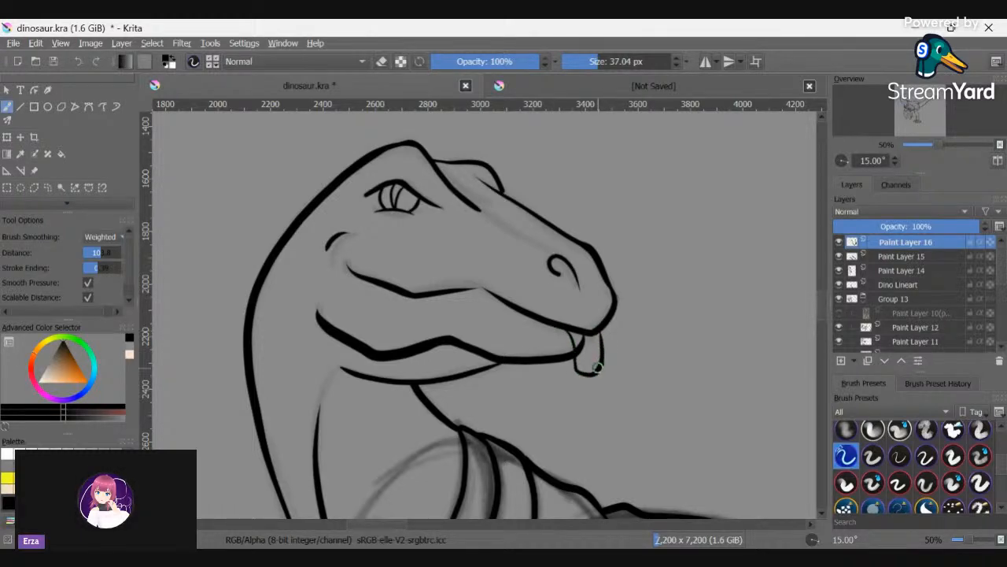
{"action": "left_click_drag", "start_coordinate": [567, 330], "coordinate": [589, 375]}
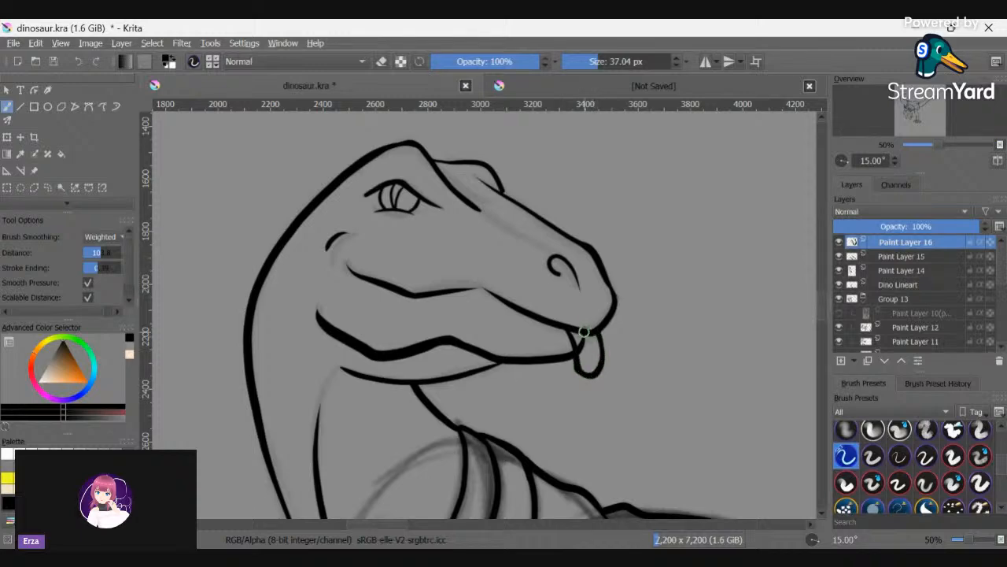
{"action": "left_click_drag", "start_coordinate": [585, 331], "coordinate": [594, 378]}
{"action": "scroll", "coordinate": [594, 378], "scroll_direction": "down", "scroll_amount": 2}
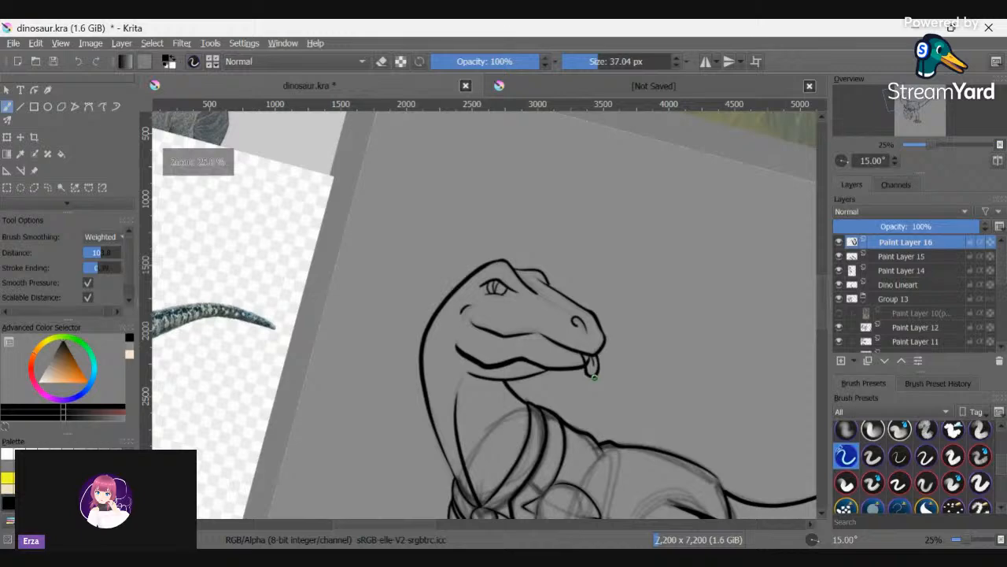
{"action": "scroll", "coordinate": [595, 378], "scroll_direction": "down", "scroll_amount": 1}
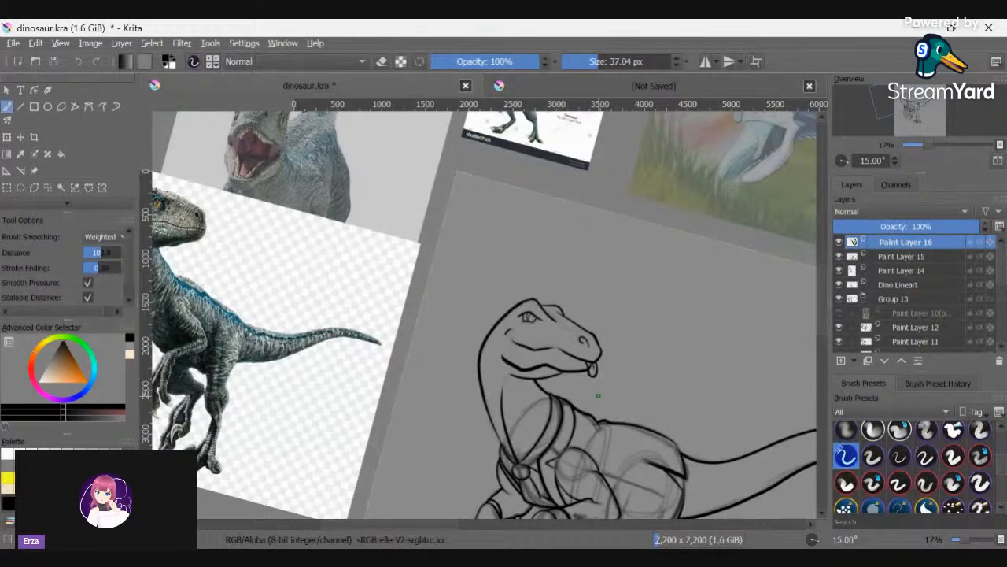
{"action": "scroll", "coordinate": [598, 395], "scroll_direction": "down", "scroll_amount": 1}
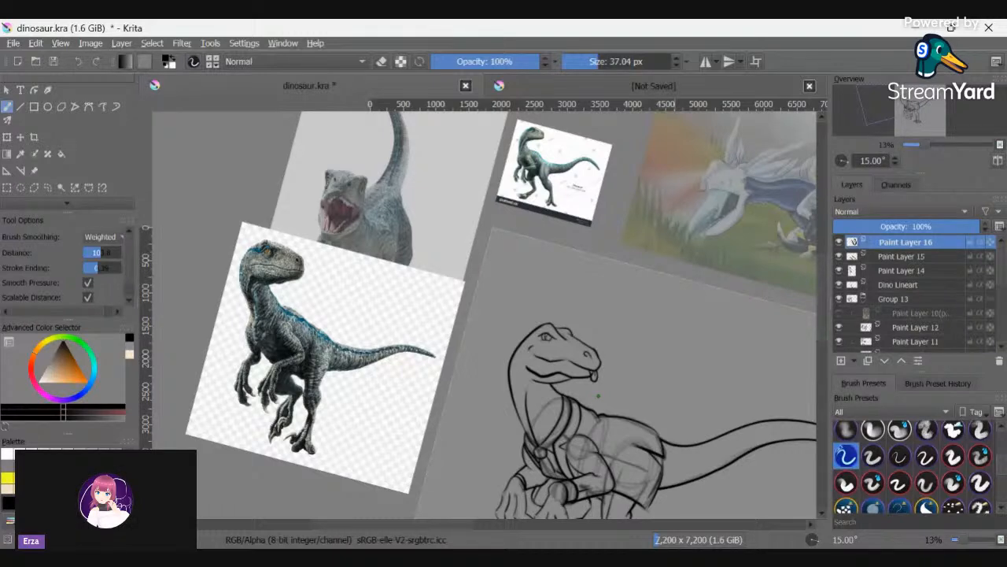
- Undo the tongue strokes and reset the canvas rotation to 0°
{"action": "scroll", "coordinate": [598, 395], "scroll_direction": "up", "scroll_amount": 3}
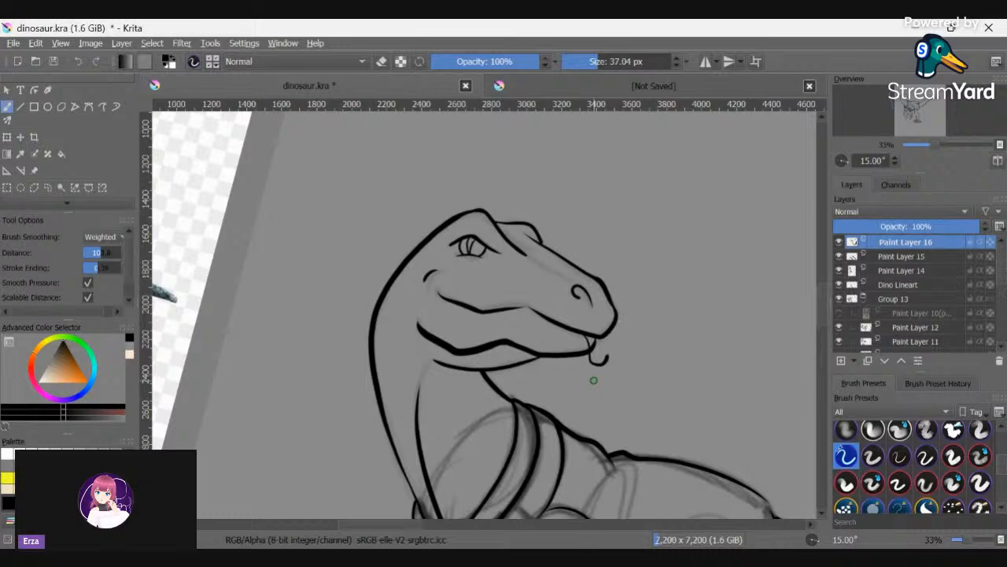
{"action": "scroll", "coordinate": [596, 360], "scroll_direction": "down", "scroll_amount": 3}
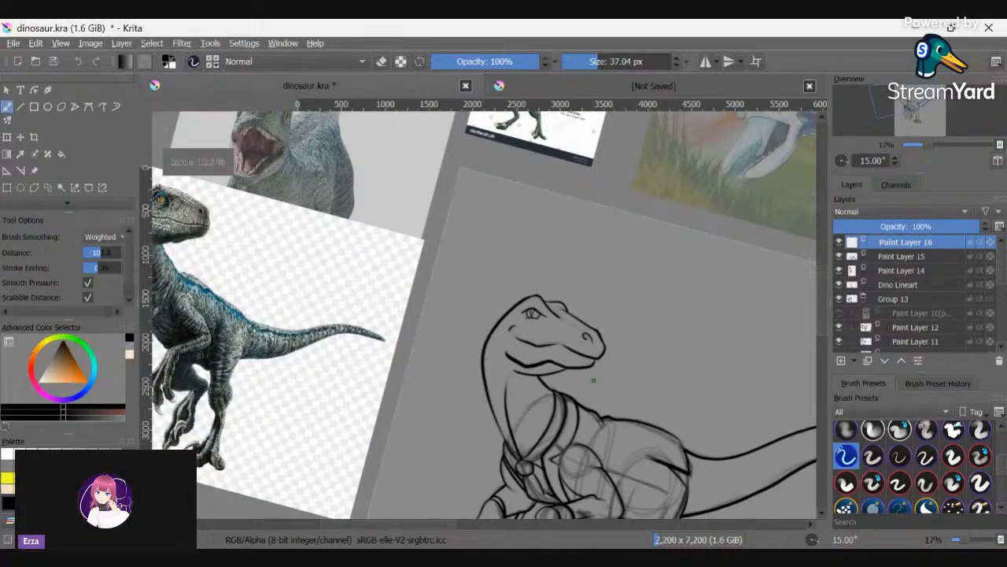
{"action": "key", "text": "5"}
- Hide the Group 13 sketch and check the clean line art of the whole dinosaur
{"action": "scroll", "coordinate": [593, 381], "scroll_direction": "down", "scroll_amount": 1}
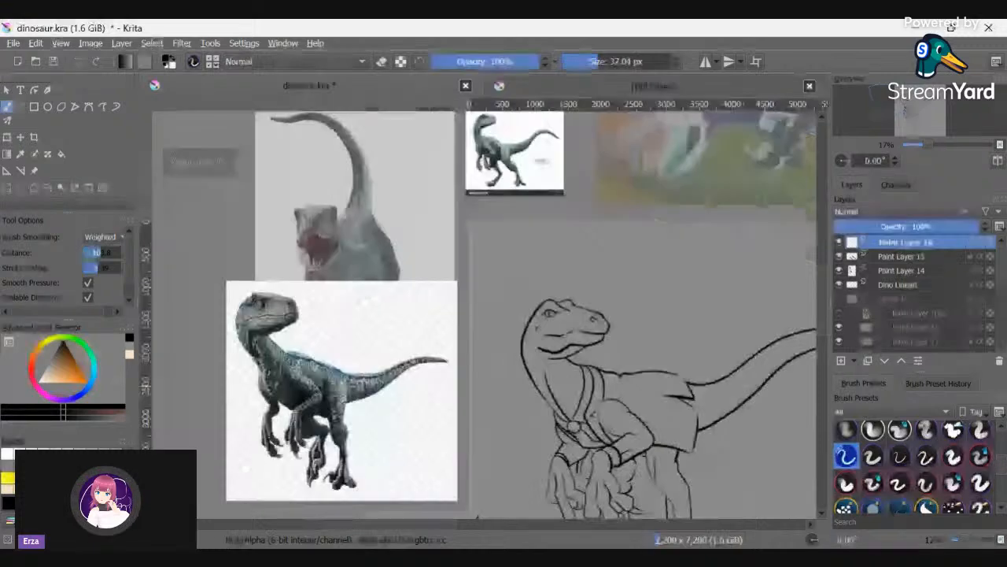
{"action": "scroll", "coordinate": [821, 307], "scroll_direction": "down", "scroll_amount": 3}
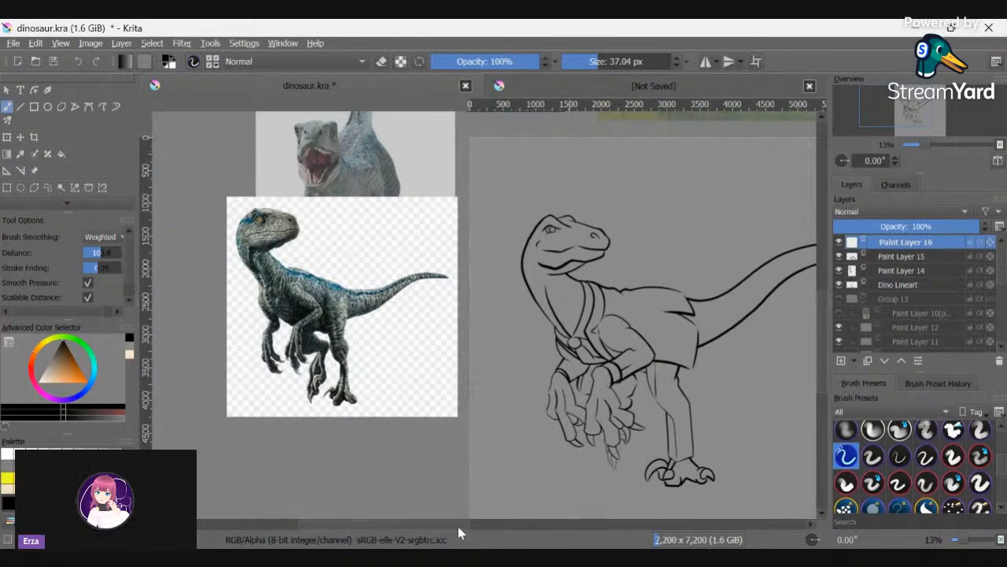
{"action": "left_click_drag", "start_coordinate": [444, 525], "coordinate": [508, 521]}
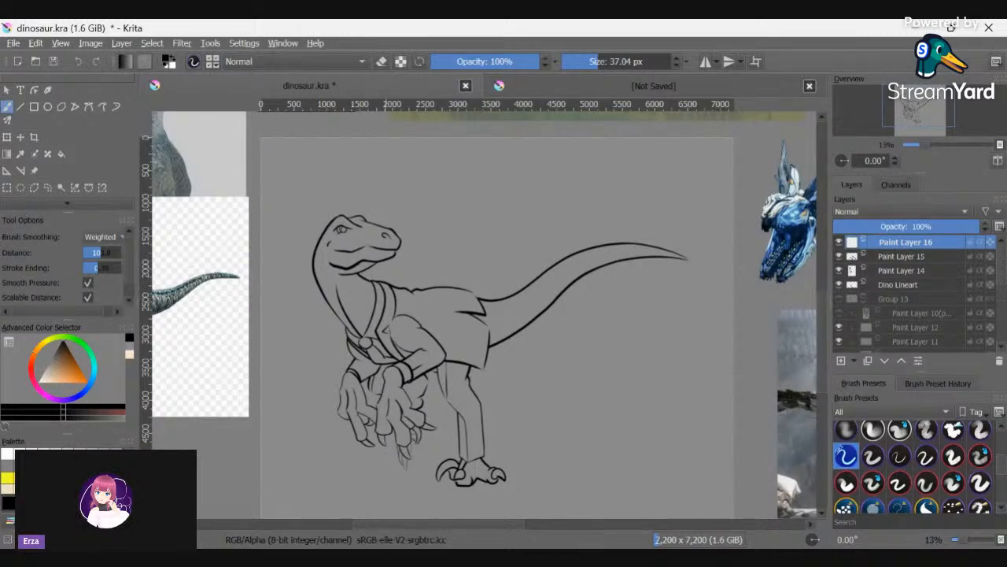
- On Paint Layer 14, erase the excess ink along the nearer hand's wrist, beside the sleeve cuff
{"action": "scroll", "coordinate": [417, 396], "scroll_direction": "up", "scroll_amount": 5}
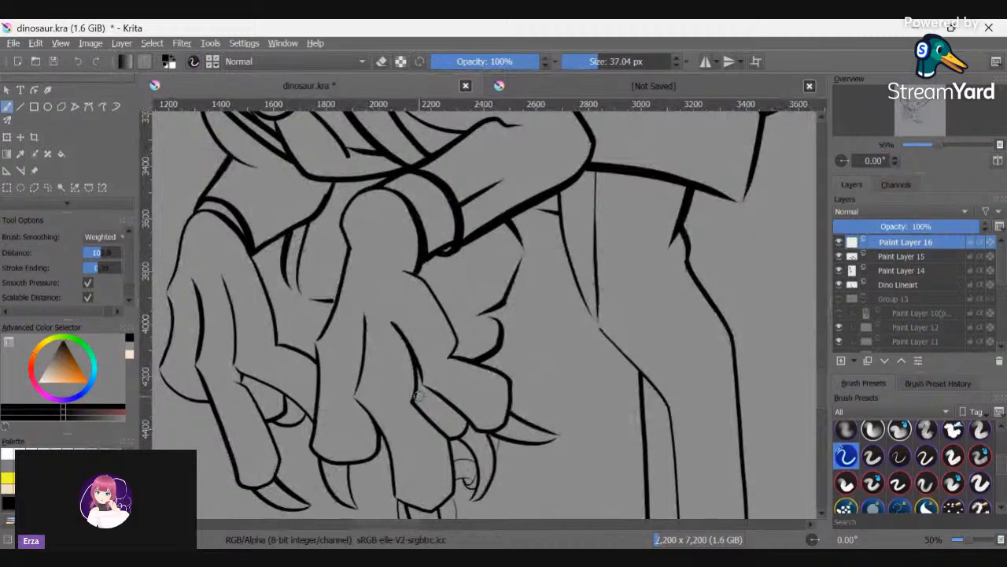
{"action": "key", "text": "e"}
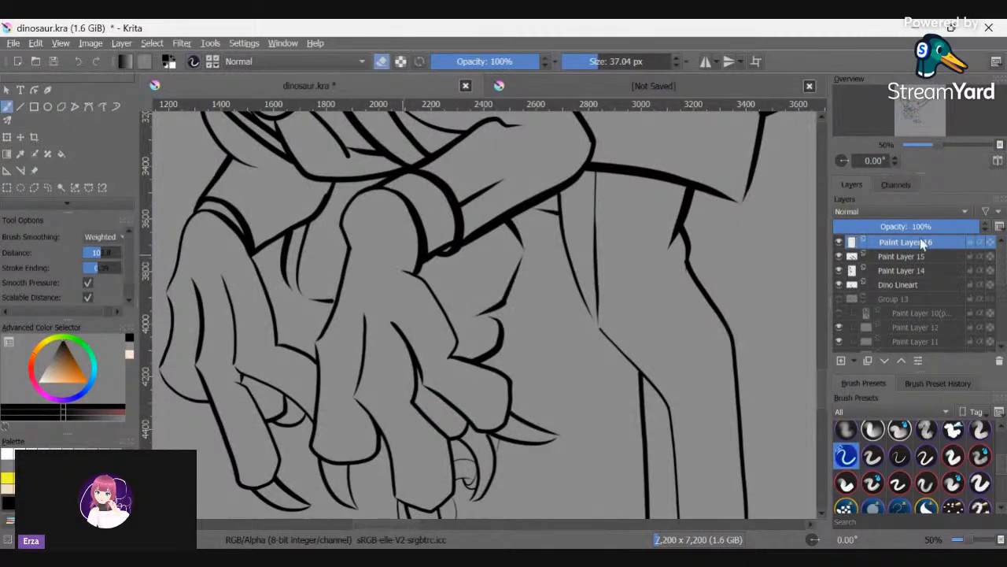
{"action": "left_click", "coordinate": [909, 284]}
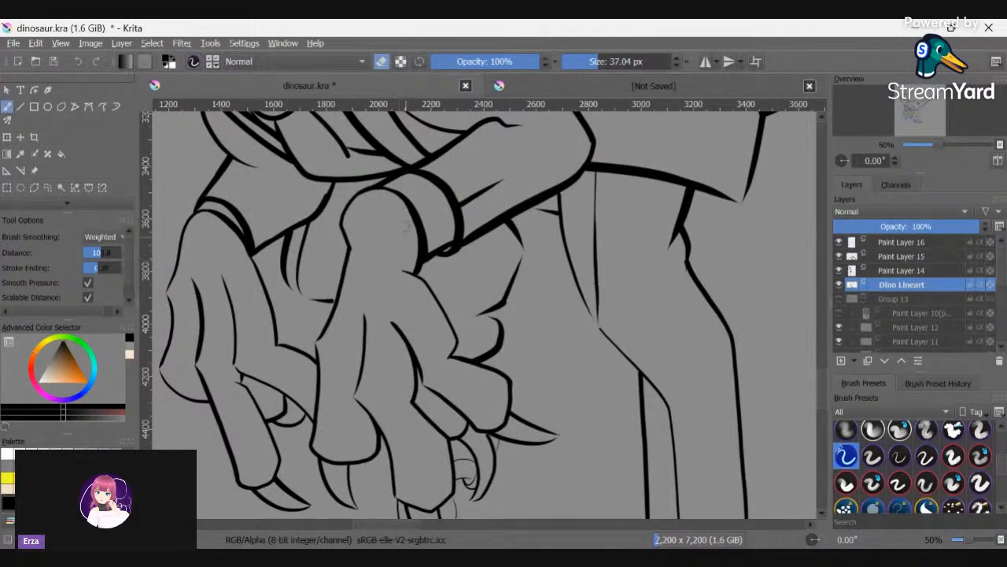
{"action": "left_click", "coordinate": [915, 271]}
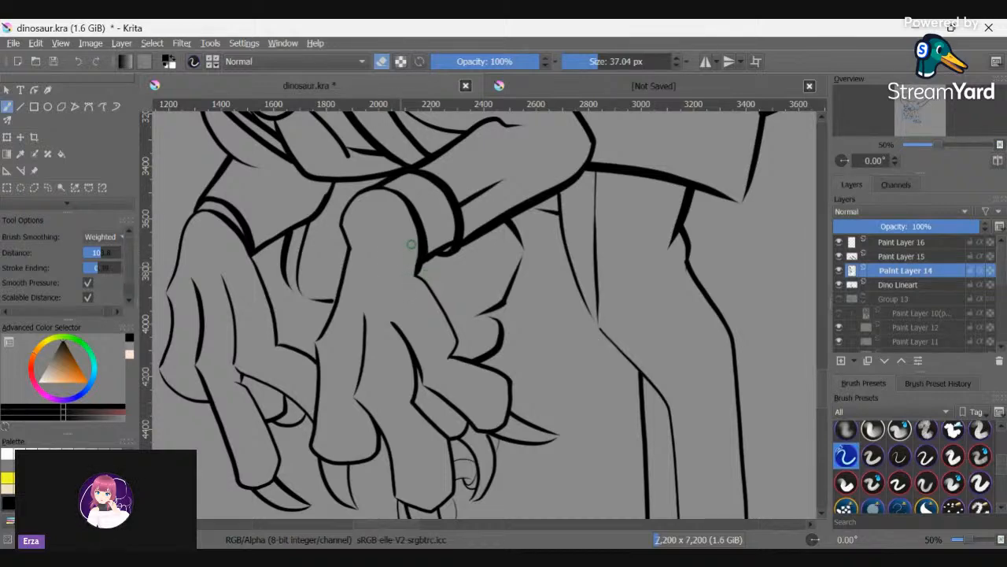
{"action": "key", "text": "e"}
{"action": "key", "text": "e"}
{"action": "left_click_drag", "start_coordinate": [414, 220], "coordinate": [416, 263]}
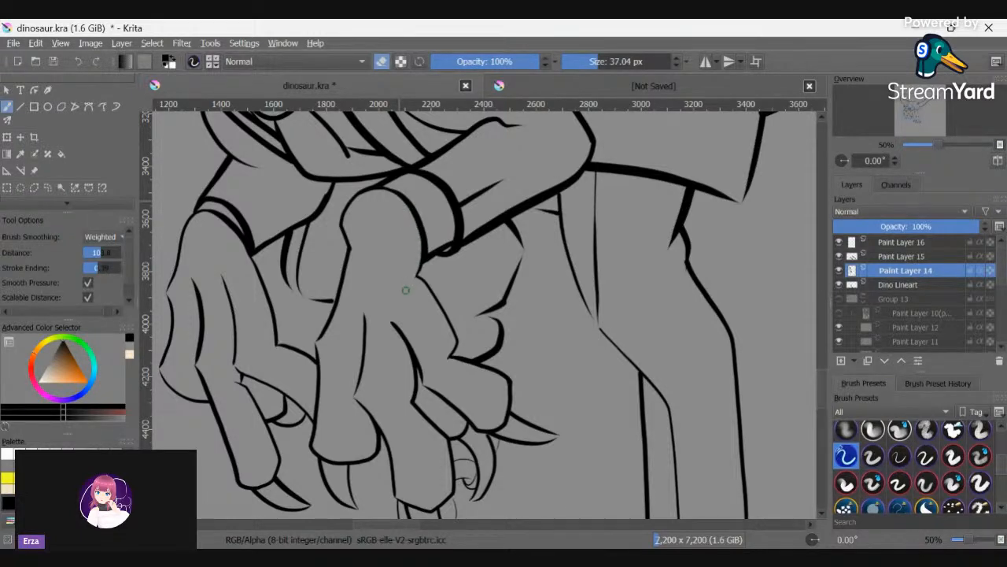
{"action": "key", "text": "e"}
- Switch the brush smoothing to Stabilizer and set the brush size to 62.17 px
{"action": "scroll", "coordinate": [323, 201], "scroll_direction": "down", "scroll_amount": 2}
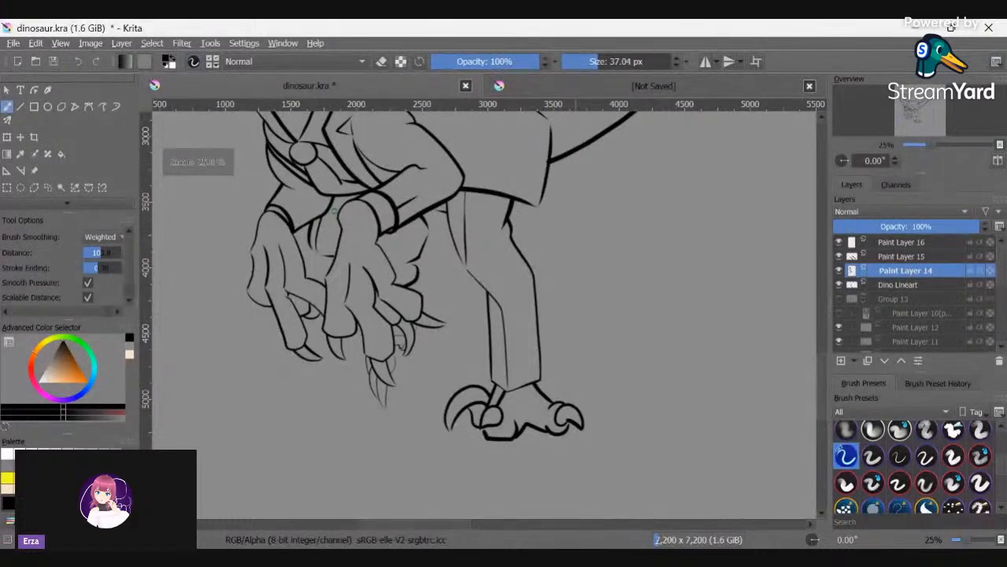
{"action": "scroll", "coordinate": [334, 217], "scroll_direction": "down", "scroll_amount": 1}
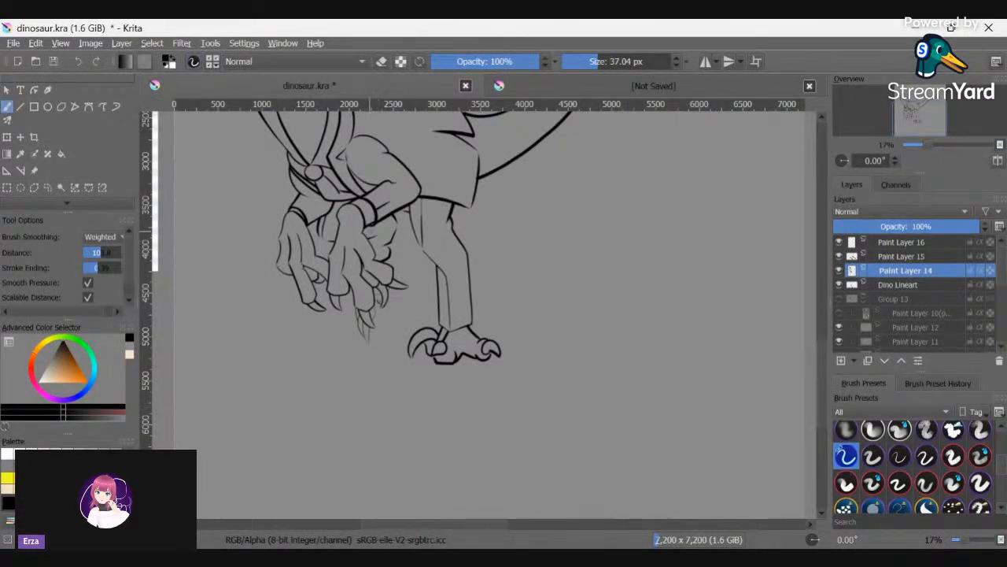
{"action": "key", "text": "minus"}
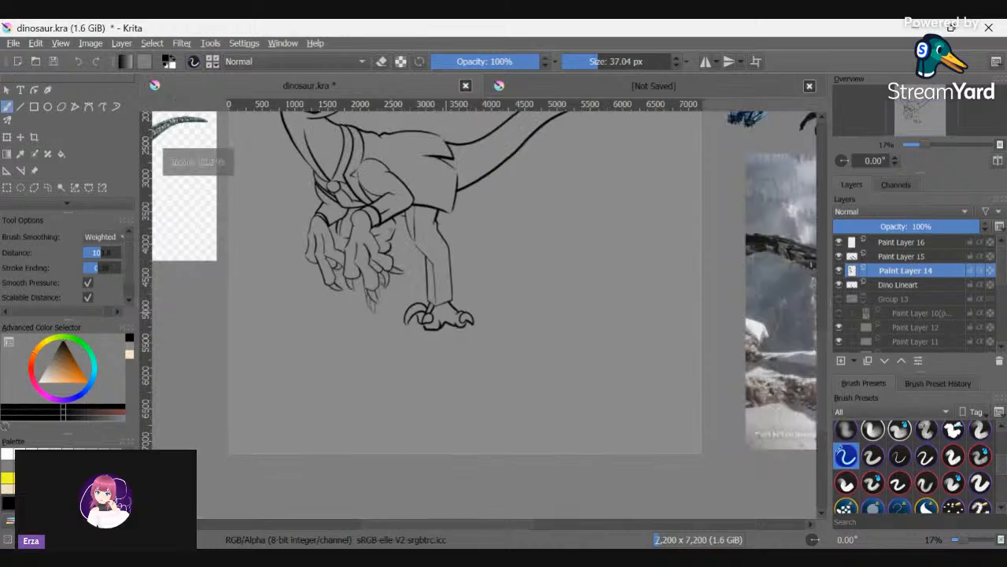
{"action": "scroll", "coordinate": [821, 367], "scroll_direction": "up", "scroll_amount": 2}
{"action": "scroll", "coordinate": [821, 367], "scroll_direction": "up", "scroll_amount": 2}
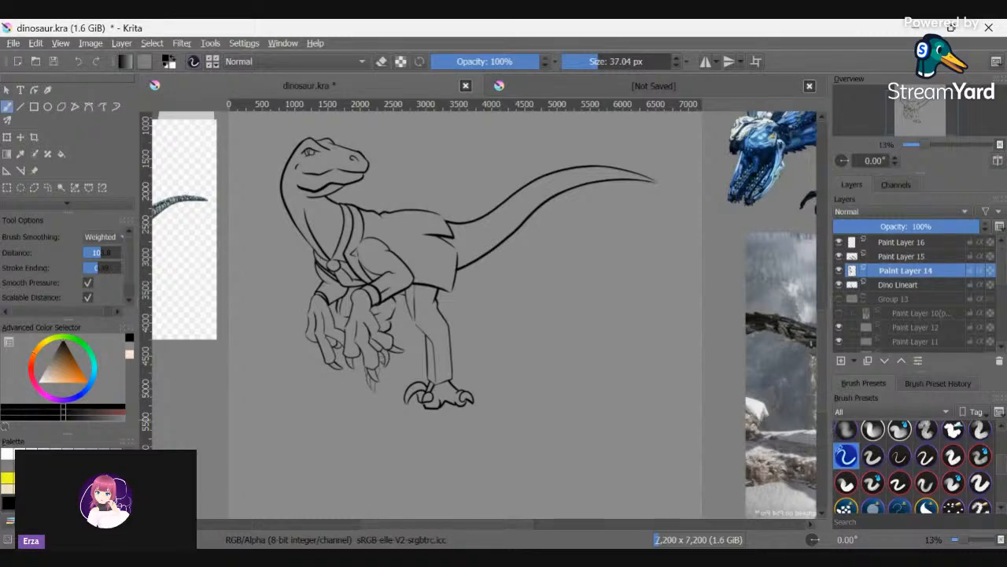
{"action": "scroll", "coordinate": [495, 364], "scroll_direction": "up", "scroll_amount": 2}
{"action": "scroll", "coordinate": [426, 348], "scroll_direction": "up", "scroll_amount": 1}
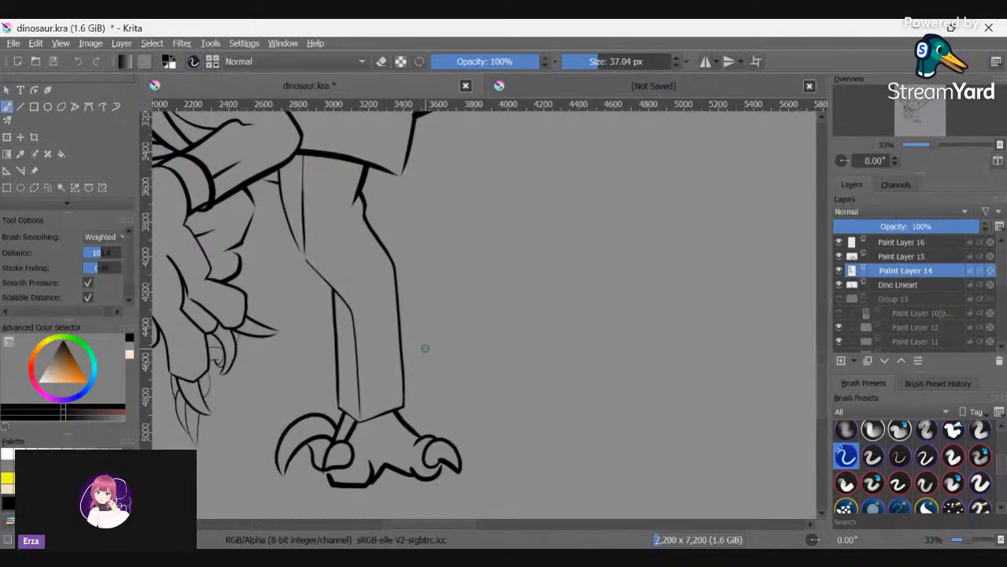
{"action": "left_click", "coordinate": [91, 238]}
{"action": "left_click", "coordinate": [99, 248]}
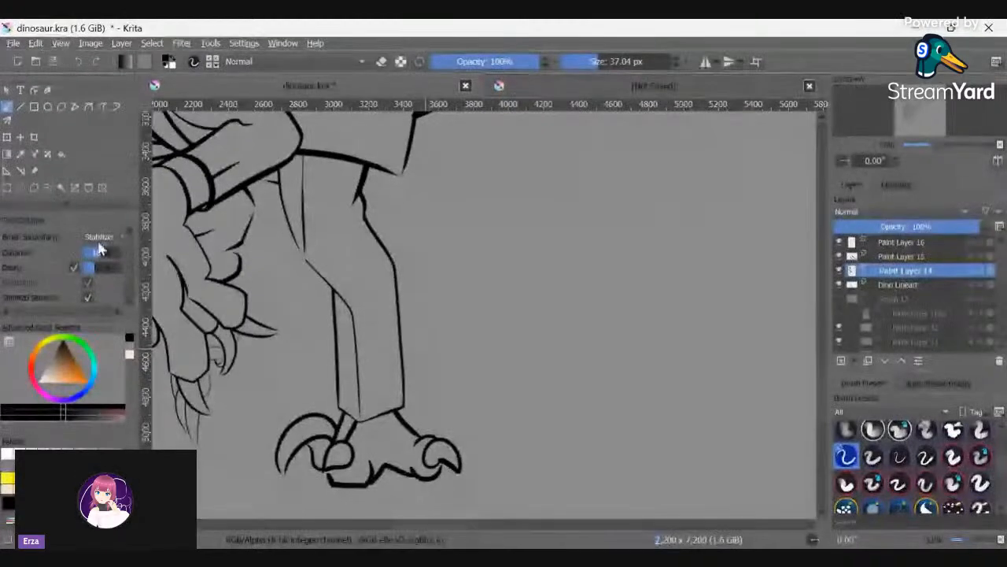
{"action": "left_click", "coordinate": [605, 66]}
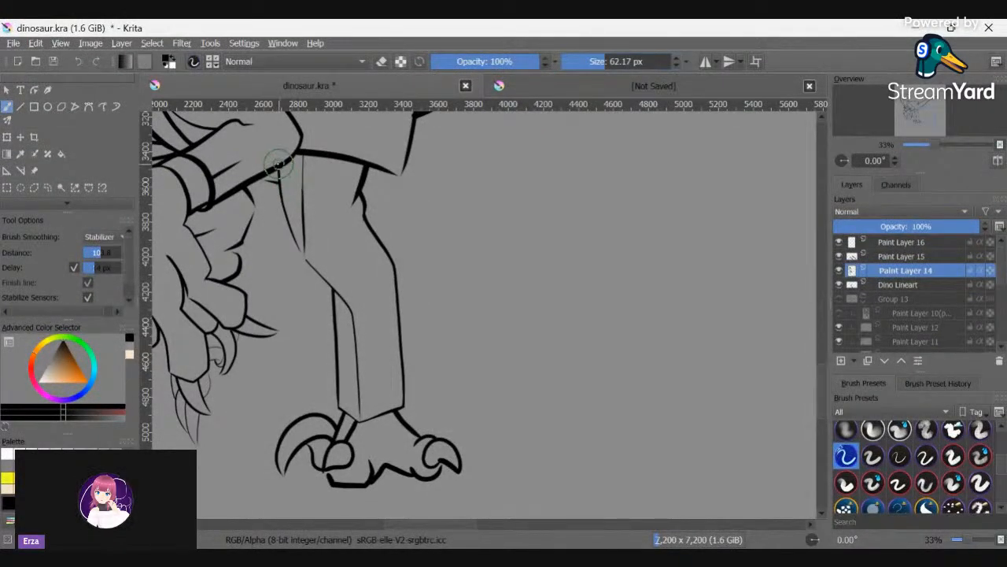
- Ink the leg's front outline from under the sleeve down to the knee, thickening its upper part
{"action": "mouse_move", "coordinate": [277, 183]}
{"action": "left_mouse_down"}
{"action": "mouse_move", "coordinate": [293, 244]}
{"action": "mouse_move", "coordinate": [336, 305]}
{"action": "left_mouse_up"}
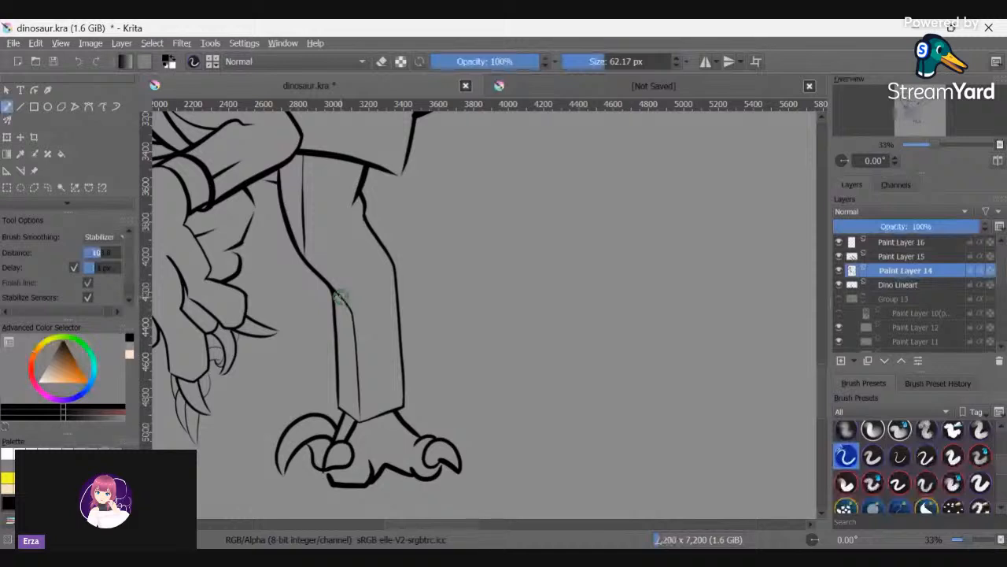
{"action": "key", "text": "ctrl+z"}
{"action": "left_click_drag", "start_coordinate": [279, 191], "coordinate": [329, 290]}
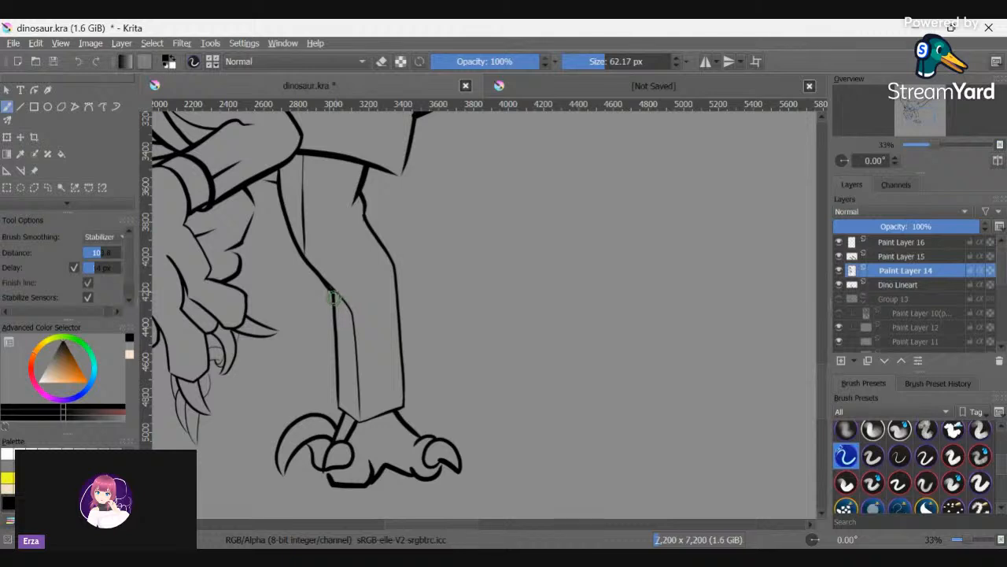
{"action": "scroll", "coordinate": [334, 297], "scroll_direction": "up", "scroll_amount": 2}
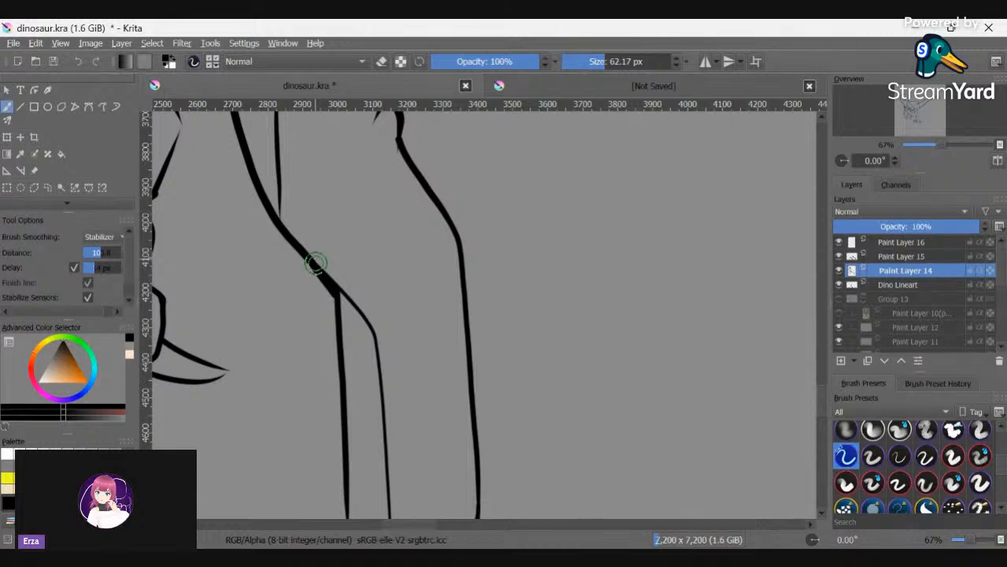
{"action": "scroll", "coordinate": [820, 391], "scroll_direction": "up", "scroll_amount": 1}
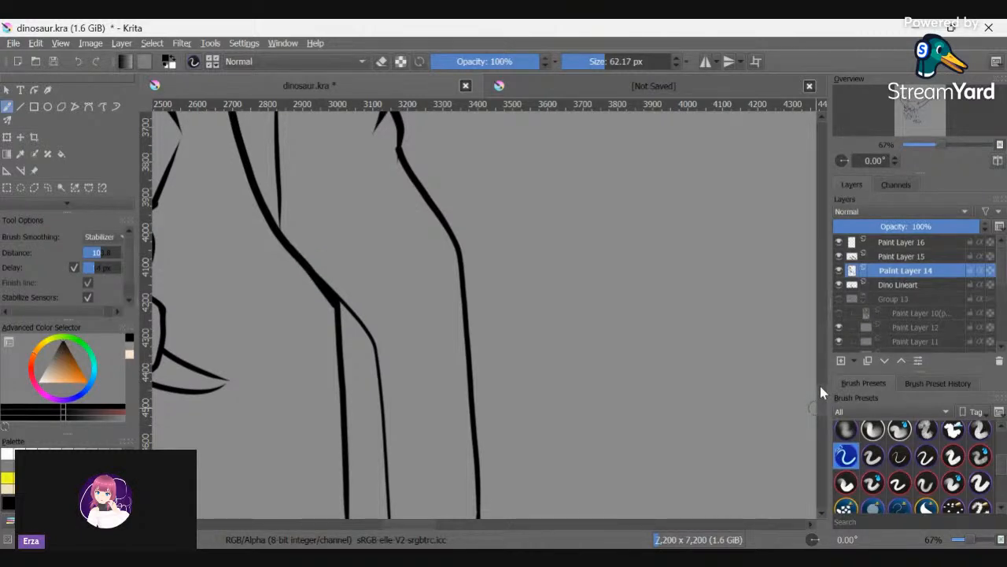
{"action": "scroll", "coordinate": [820, 386], "scroll_direction": "up", "scroll_amount": 5}
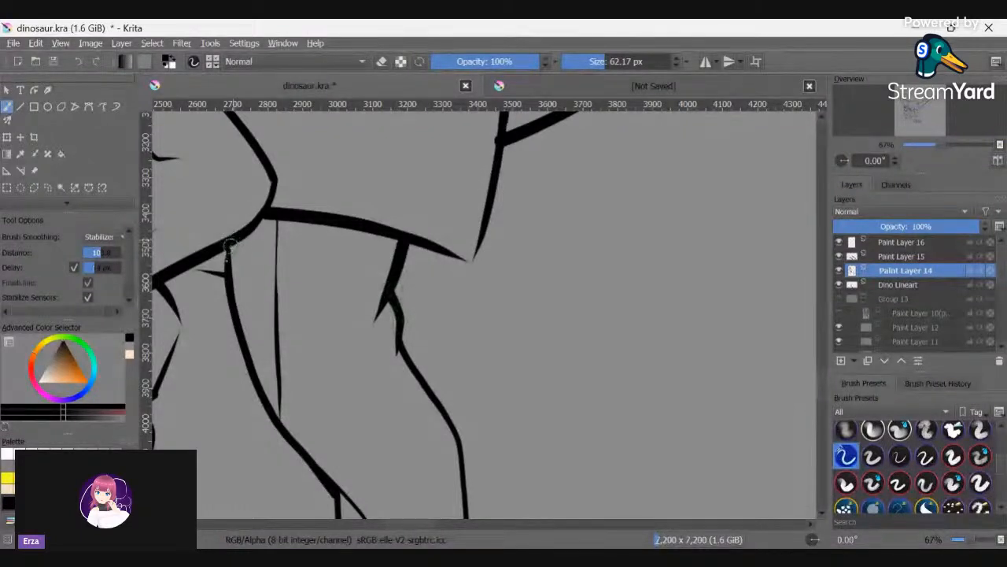
{"action": "mouse_move", "coordinate": [226, 268]}
{"action": "left_mouse_down"}
{"action": "mouse_move", "coordinate": [242, 348]}
{"action": "mouse_move", "coordinate": [270, 413]}
{"action": "left_mouse_up"}
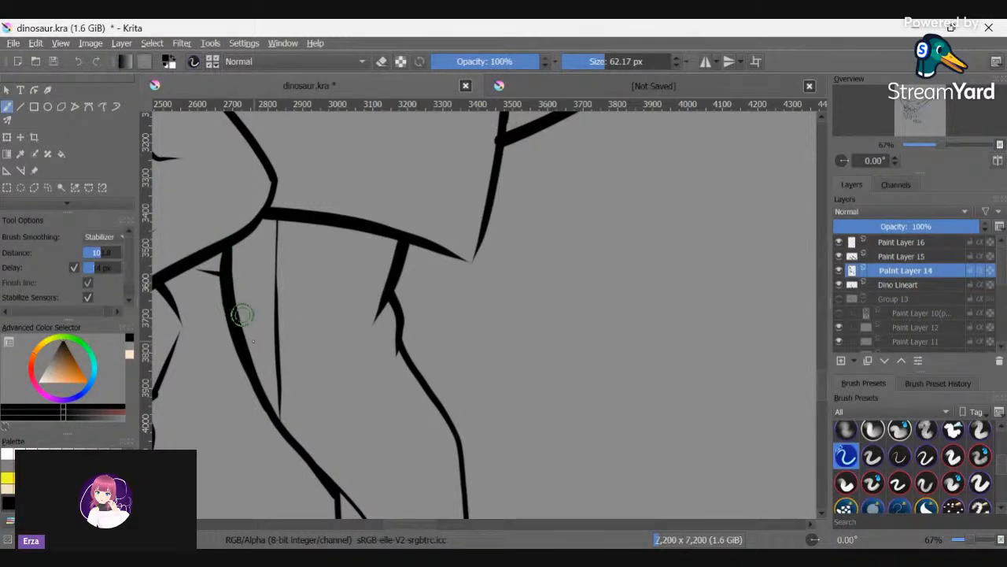
- Thicken the short line that joins the top of the thigh to the underside of the sleeve
{"action": "scroll", "coordinate": [241, 315], "scroll_direction": "down", "scroll_amount": 5}
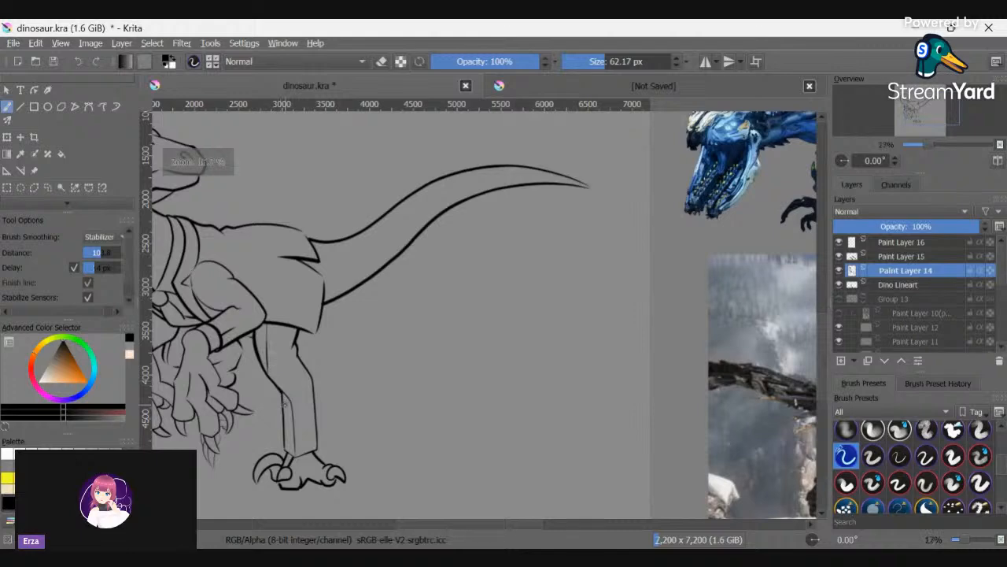
{"action": "scroll", "coordinate": [261, 407], "scroll_direction": "down", "scroll_amount": 1}
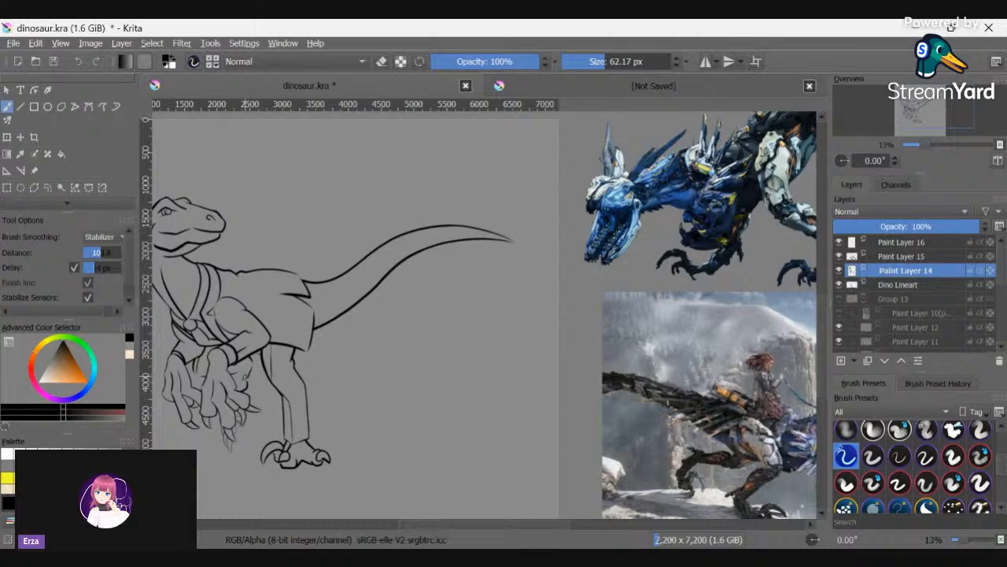
{"action": "key", "text": "1"}
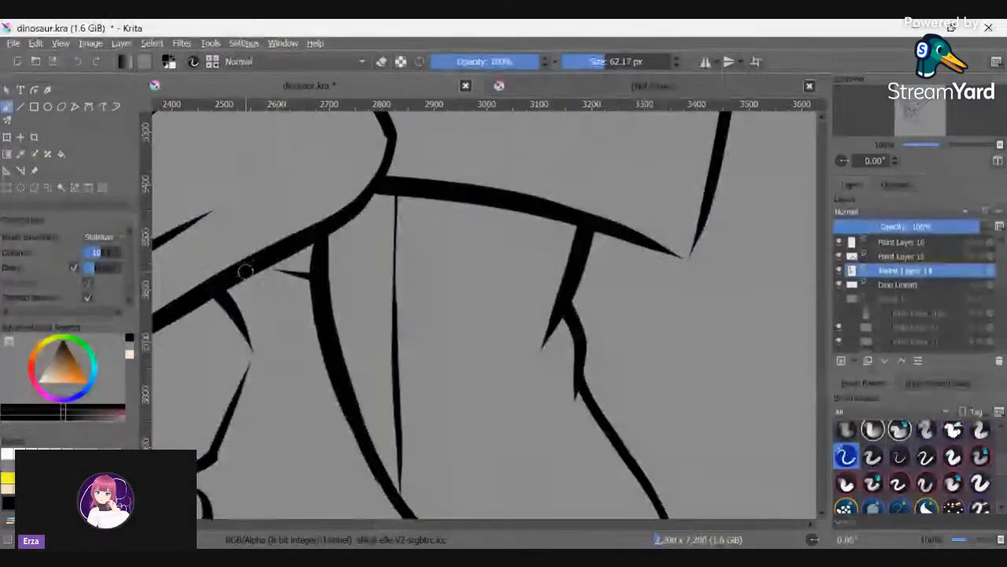
{"action": "left_click_drag", "start_coordinate": [305, 273], "coordinate": [323, 267]}
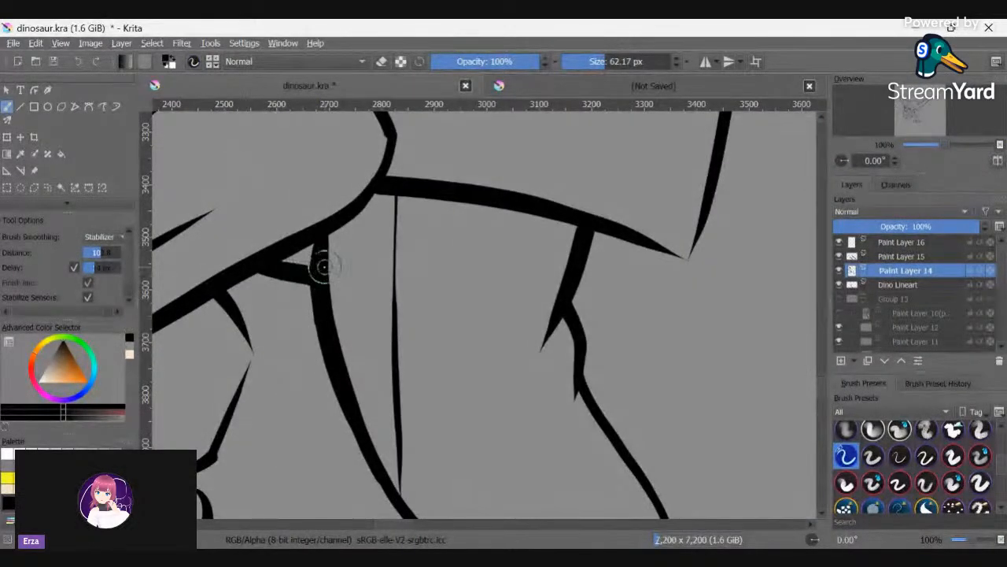
- Ink a short curve above the foot's rounded inner toe joint and thicken the outline along the middle toe's underside
{"action": "scroll", "coordinate": [323, 268], "scroll_direction": "down", "scroll_amount": 5}
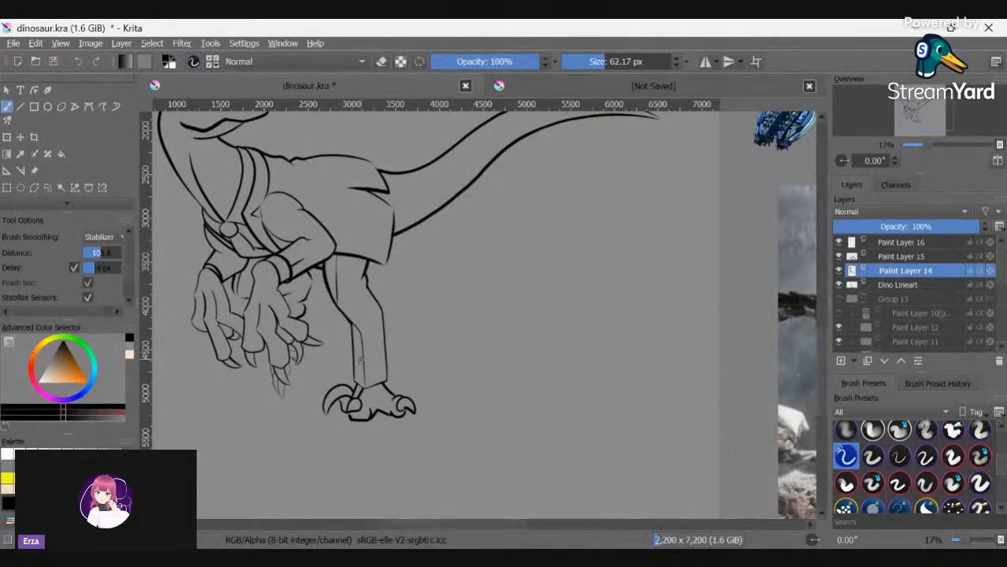
{"action": "scroll", "coordinate": [358, 360], "scroll_direction": "up", "scroll_amount": 4}
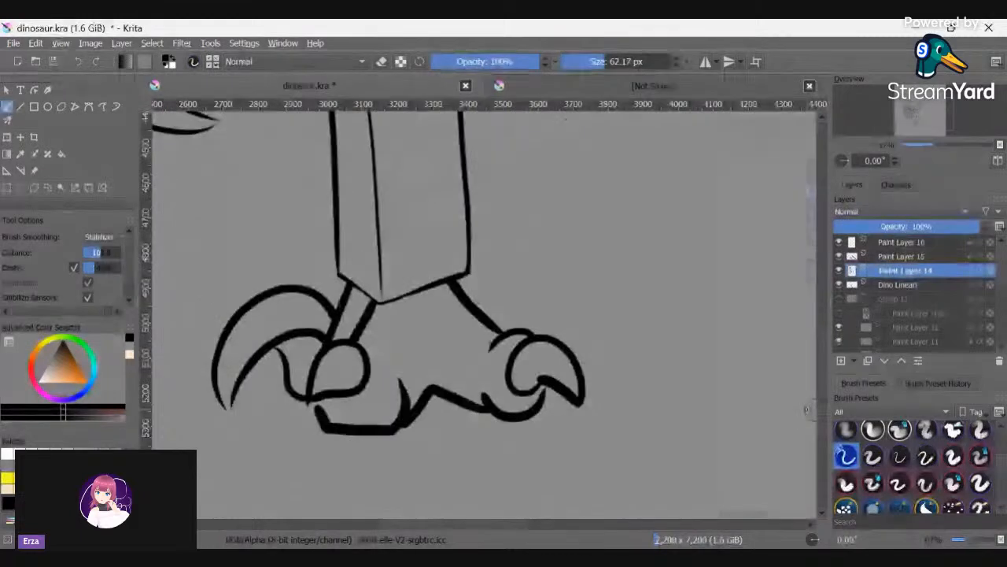
{"action": "left_click_drag", "start_coordinate": [364, 336], "coordinate": [386, 345]}
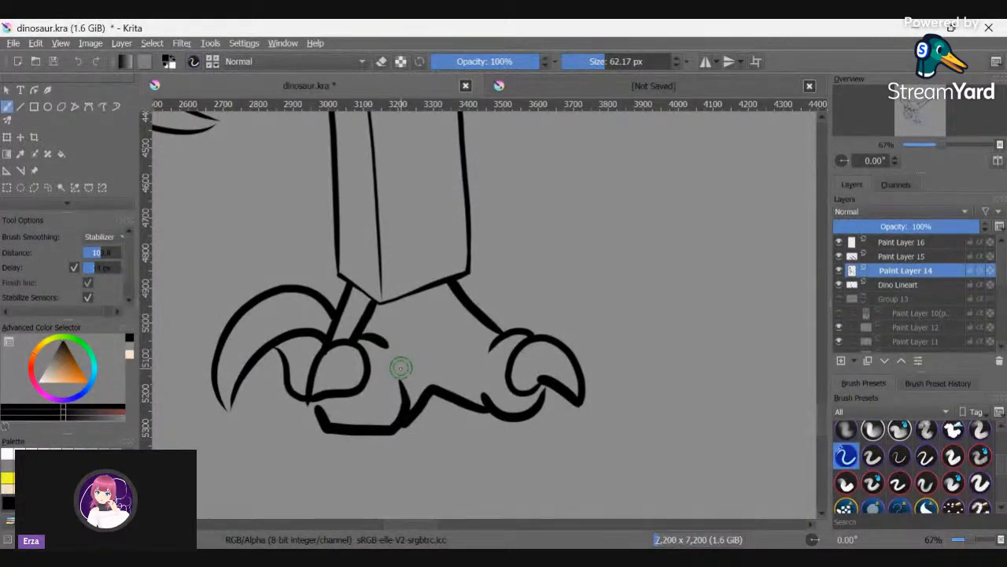
{"action": "mouse_move", "coordinate": [400, 369]}
{"action": "left_mouse_down"}
{"action": "mouse_move", "coordinate": [386, 423]}
{"action": "mouse_move", "coordinate": [398, 427]}
{"action": "mouse_move", "coordinate": [350, 430]}
{"action": "mouse_move", "coordinate": [328, 415]}
{"action": "left_mouse_up"}
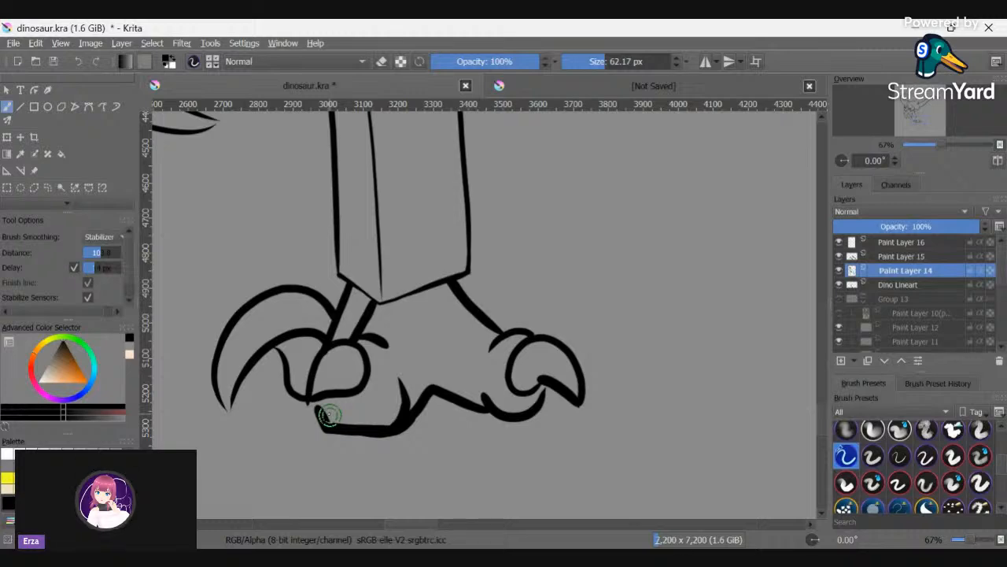
- Erase the excess ink inside the rounded inner toe joint and re-ink its rear edge with a thicker line
{"action": "scroll", "coordinate": [328, 415], "scroll_direction": "down", "scroll_amount": 3}
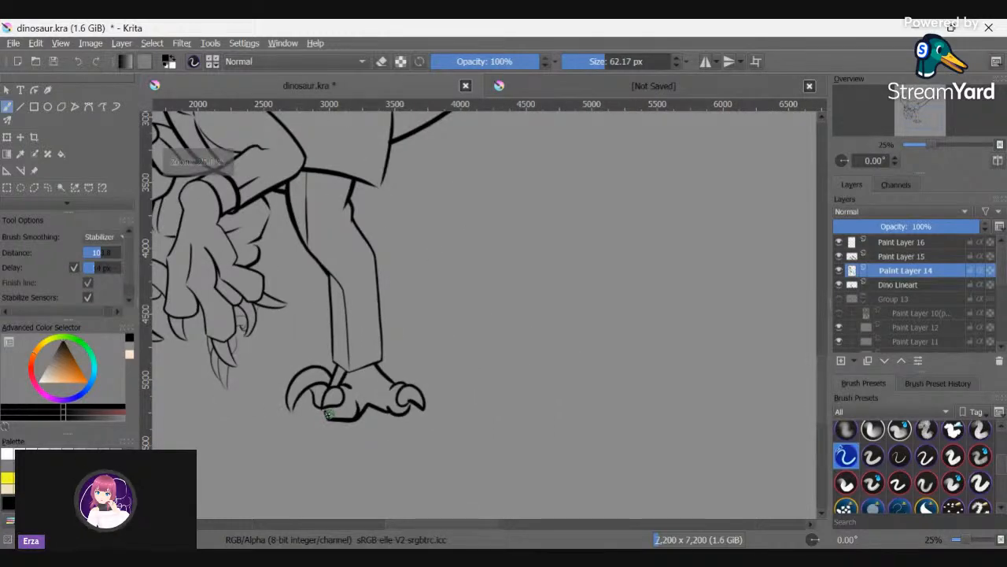
{"action": "scroll", "coordinate": [329, 417], "scroll_direction": "up", "scroll_amount": 4}
{"action": "key", "text": "e"}
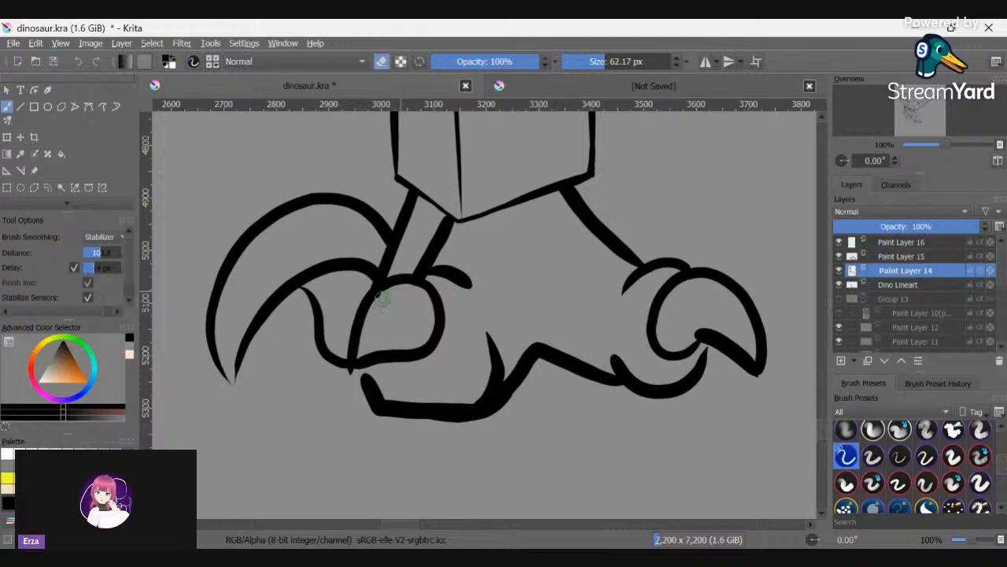
{"action": "mouse_move", "coordinate": [382, 297]}
{"action": "left_mouse_down"}
{"action": "mouse_move", "coordinate": [386, 323]}
{"action": "mouse_move", "coordinate": [353, 381]}
{"action": "mouse_move", "coordinate": [396, 342]}
{"action": "left_mouse_up"}
{"action": "key", "text": "e"}
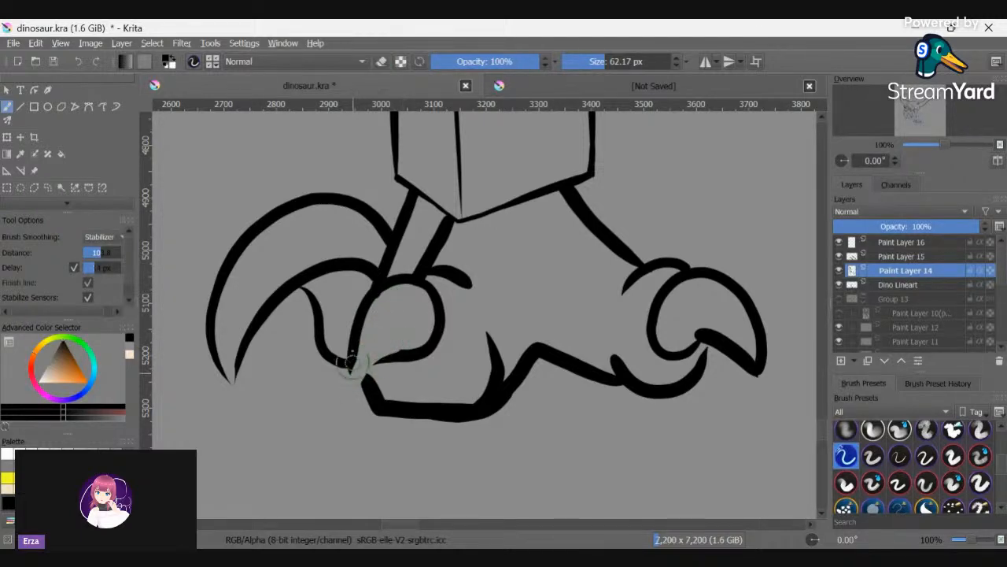
{"action": "mouse_move", "coordinate": [349, 386]}
{"action": "left_mouse_down"}
{"action": "mouse_move", "coordinate": [366, 310]}
{"action": "mouse_move", "coordinate": [398, 284]}
{"action": "left_mouse_up"}
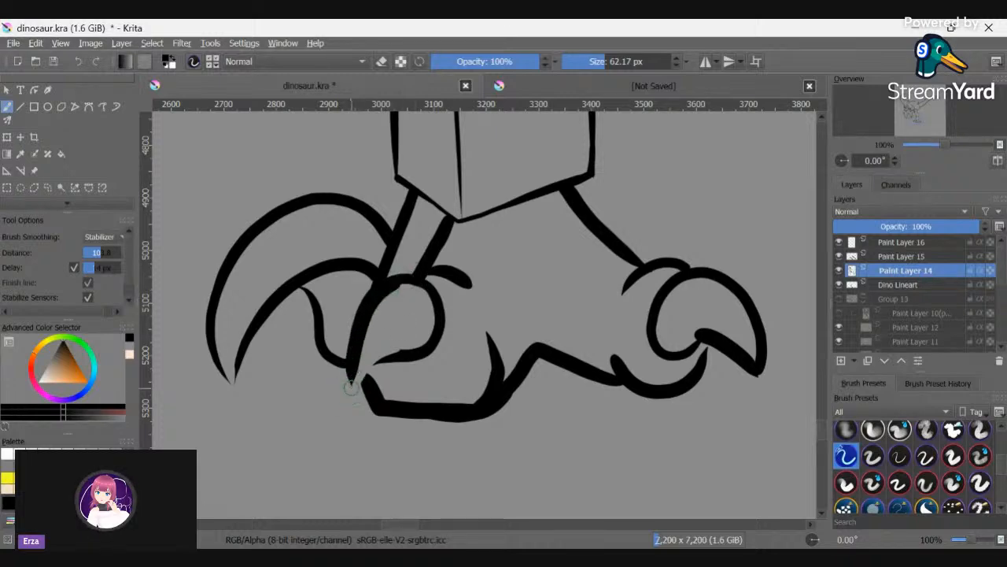
- Ink the gap at the lower tip of the rounded inner toe joint and undo the last erasing along its outline
{"action": "mouse_move", "coordinate": [351, 385]}
{"action": "left_mouse_down"}
{"action": "mouse_move", "coordinate": [370, 364]}
{"action": "mouse_move", "coordinate": [423, 344]}
{"action": "mouse_move", "coordinate": [419, 334]}
{"action": "mouse_move", "coordinate": [356, 364]}
{"action": "left_mouse_up"}
{"action": "key", "text": "e"}
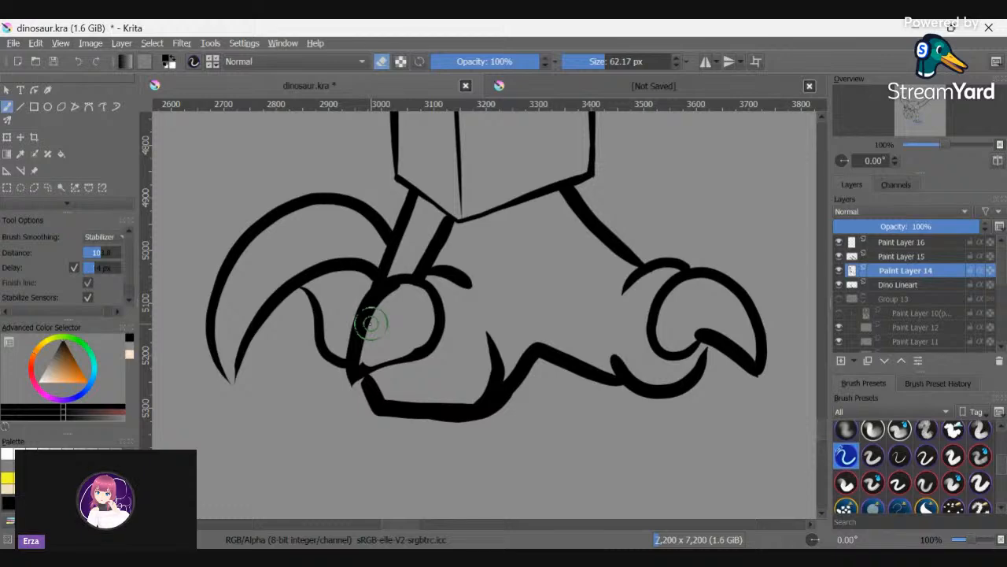
{"action": "key", "text": "ctrl+z"}
{"action": "scroll", "coordinate": [105, 243], "scroll_direction": "up", "scroll_amount": 1}
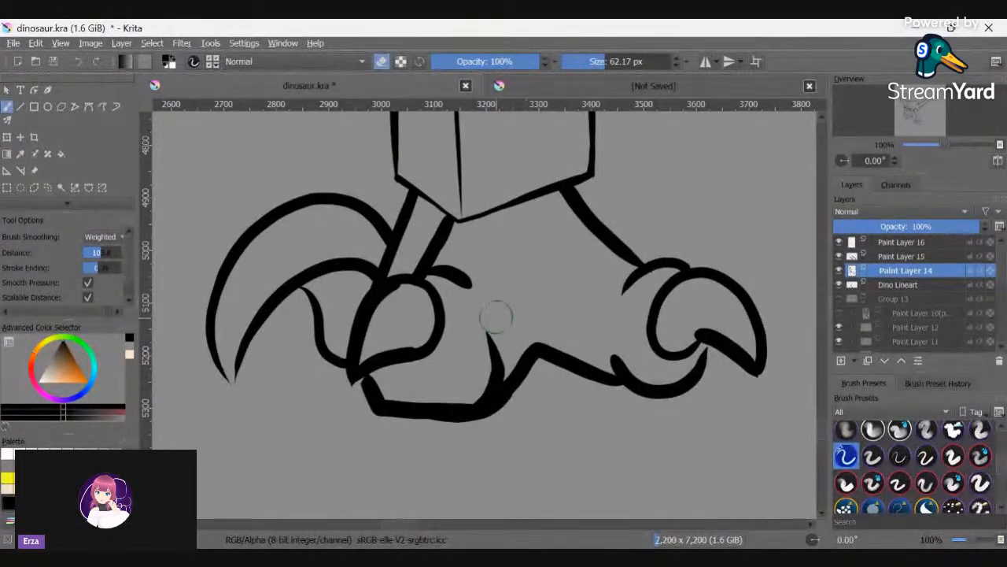
- Erase the excess ink along the inside of the rounded inner toe joint to smooth its outline, using Weighted brush smoothing
{"action": "key", "text": "4"}
{"action": "key", "text": "4"}
{"action": "key", "text": "4"}
{"action": "key", "text": "4"}
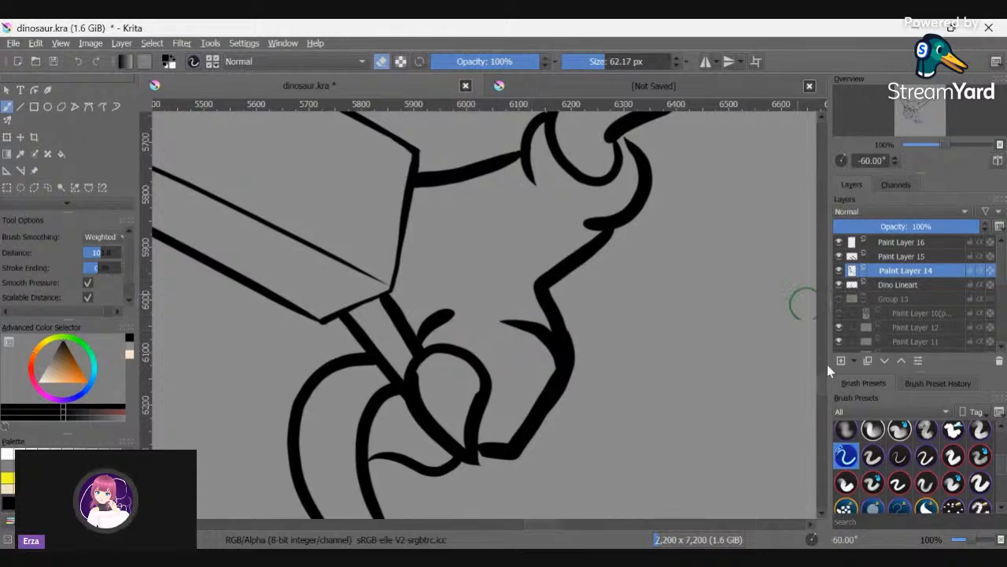
{"action": "scroll", "coordinate": [822, 381], "scroll_direction": "down", "scroll_amount": 3}
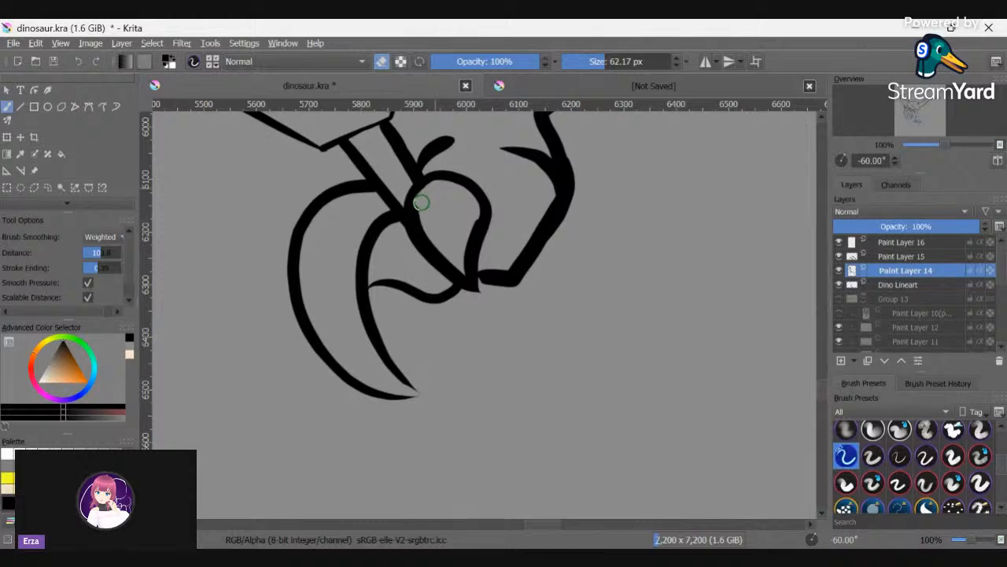
{"action": "mouse_move", "coordinate": [418, 202]}
{"action": "left_mouse_down"}
{"action": "mouse_move", "coordinate": [467, 243]}
{"action": "mouse_move", "coordinate": [464, 268]}
{"action": "left_mouse_up"}
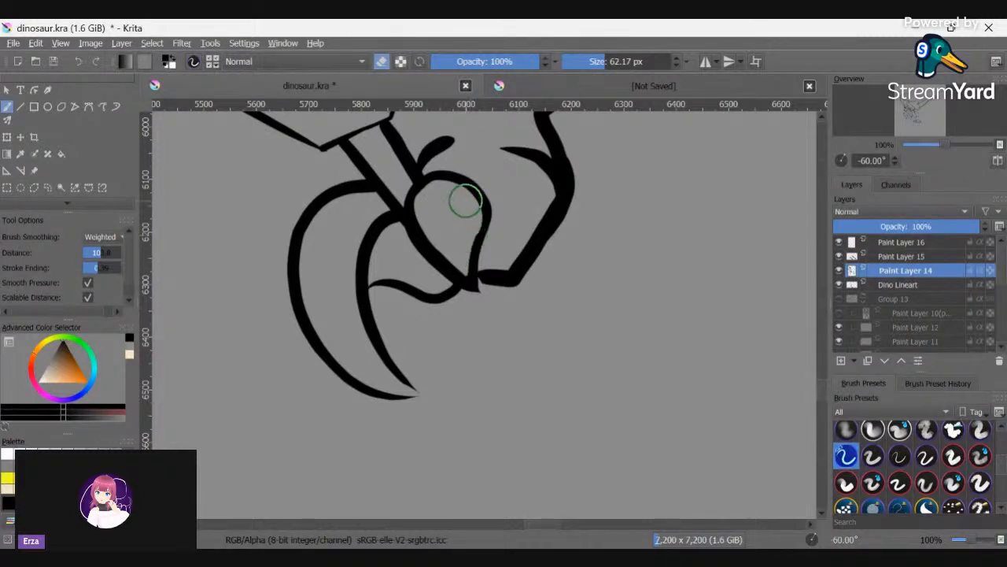
{"action": "mouse_move", "coordinate": [431, 183]}
{"action": "left_mouse_down"}
{"action": "mouse_move", "coordinate": [419, 209]}
{"action": "mouse_move", "coordinate": [451, 251]}
{"action": "left_mouse_up"}
{"action": "mouse_move", "coordinate": [433, 198]}
{"action": "left_mouse_down"}
{"action": "mouse_move", "coordinate": [462, 189]}
{"action": "mouse_move", "coordinate": [477, 211]}
{"action": "mouse_move", "coordinate": [467, 244]}
{"action": "mouse_move", "coordinate": [464, 203]}
{"action": "left_mouse_up"}
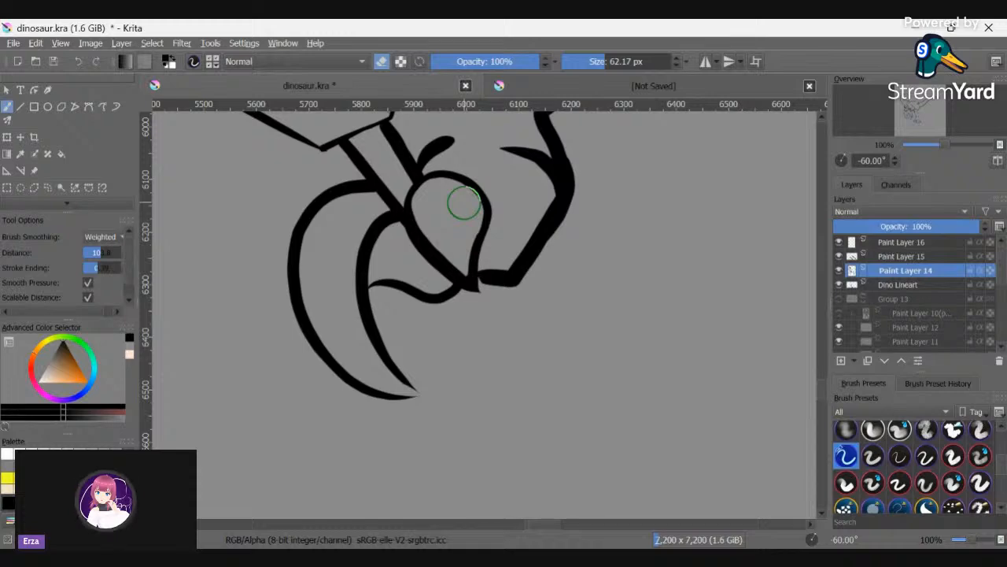
- Return the canvas to 0° rotation and examine the dinosaur's whole line art
{"action": "scroll", "coordinate": [464, 203], "scroll_direction": "down", "scroll_amount": 4}
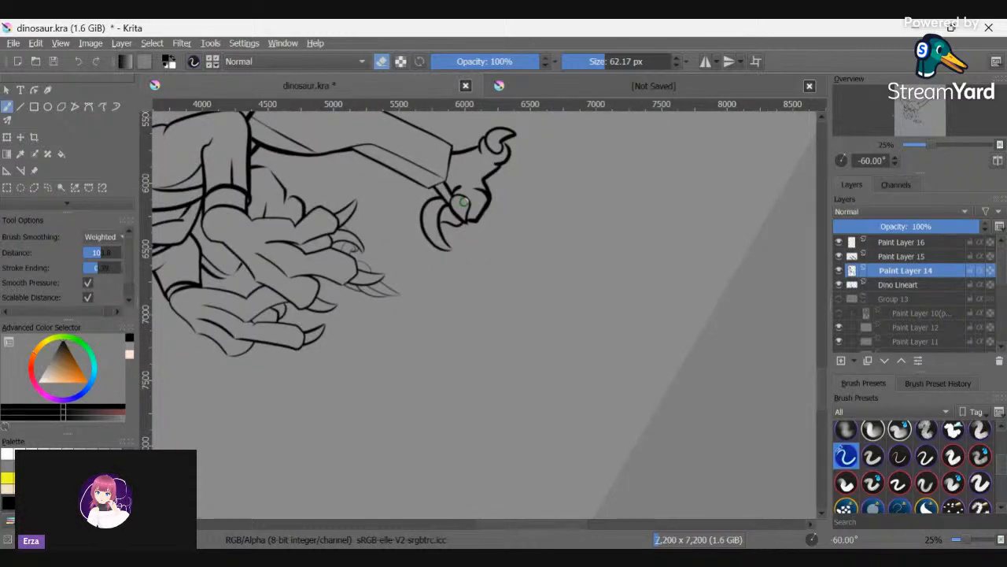
{"action": "key", "text": "6"}
{"action": "key", "text": "6"}
{"action": "key", "text": "6"}
{"action": "key", "text": "6"}
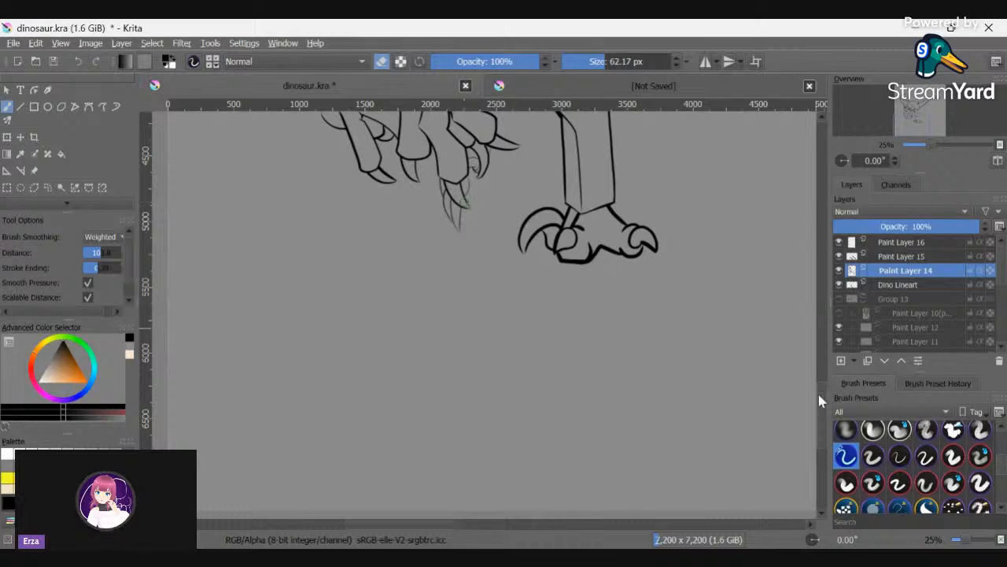
{"action": "scroll", "coordinate": [819, 382], "scroll_direction": "down", "scroll_amount": 1}
{"action": "scroll", "coordinate": [817, 362], "scroll_direction": "up", "scroll_amount": 5}
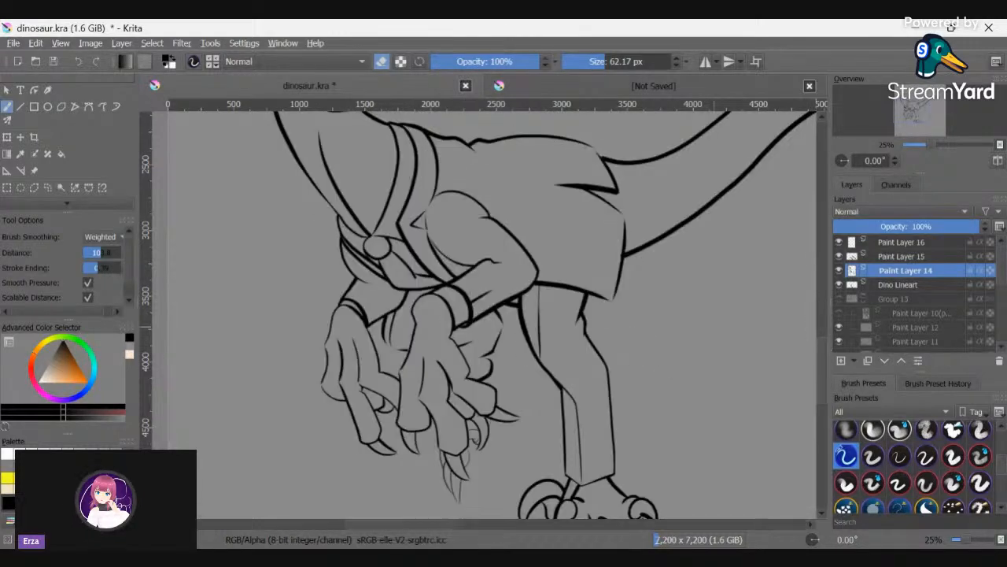
{"action": "key", "text": "minus"}
{"action": "key", "text": "minus"}
{"action": "key", "text": "minus"}
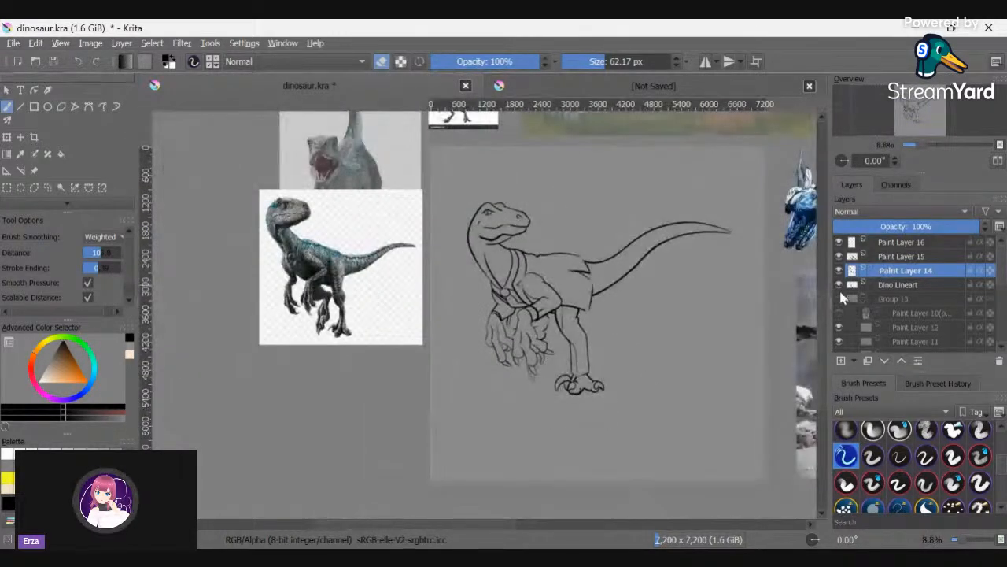
- Group Paint Layer 16, Paint Layer 15, Paint Layer 14 and Dino Lineart, and collapse the new group, Group 13 and Group 7
{"action": "left_click", "coordinate": [876, 244]}
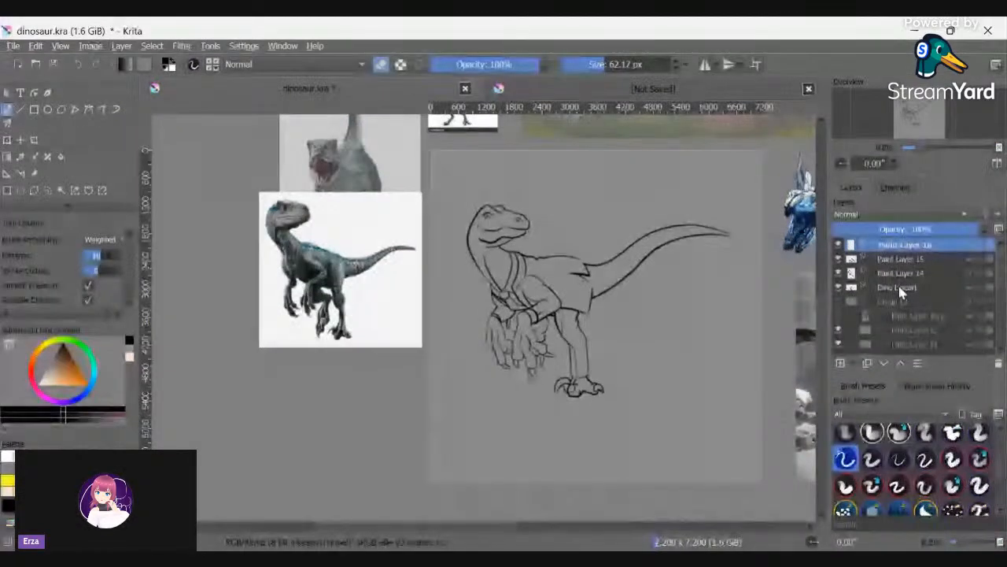
{"action": "left_click", "coordinate": [903, 285], "text": "shift"}
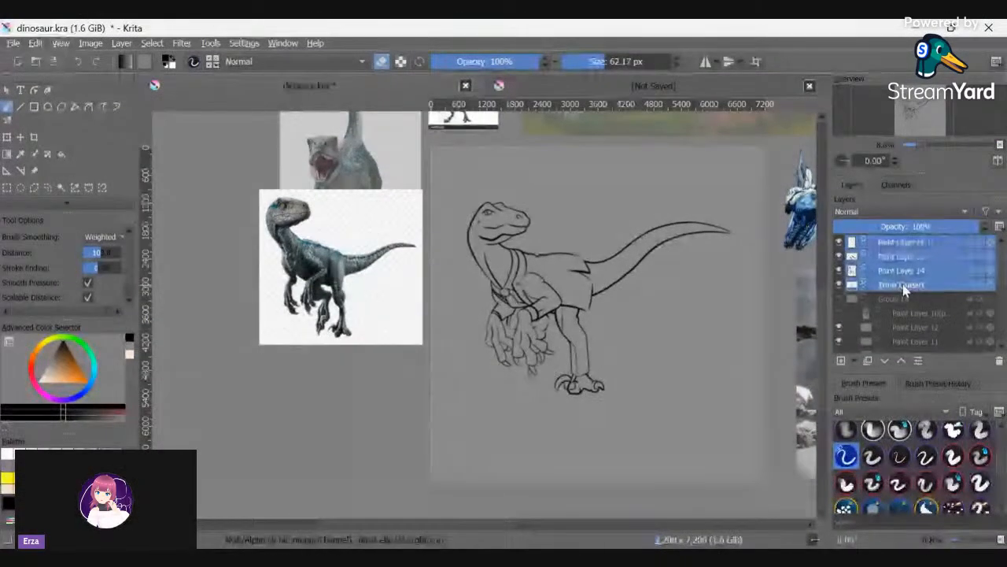
{"action": "key", "text": "ctrl+g"}
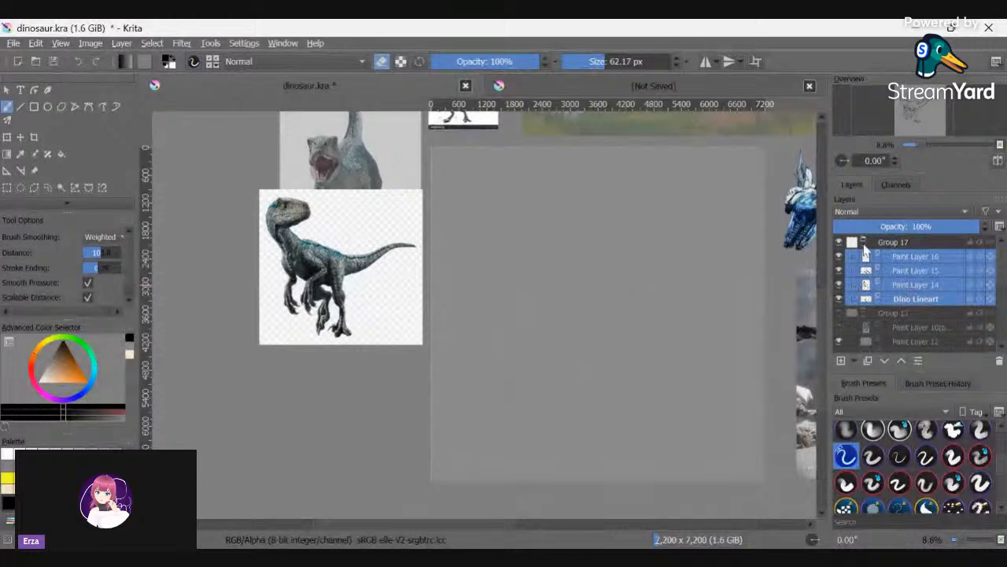
{"action": "left_click", "coordinate": [865, 243]}
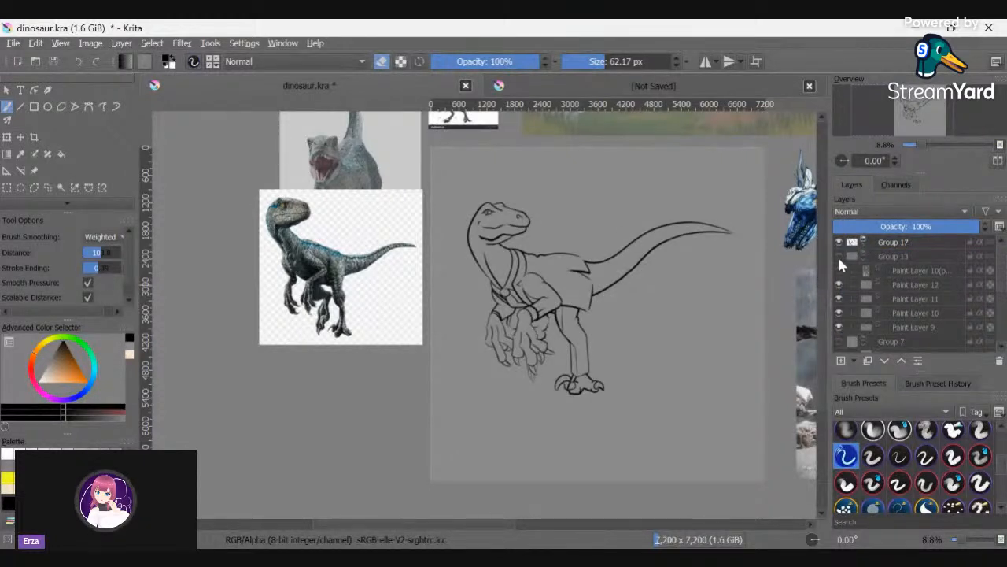
{"action": "left_click", "coordinate": [864, 255]}
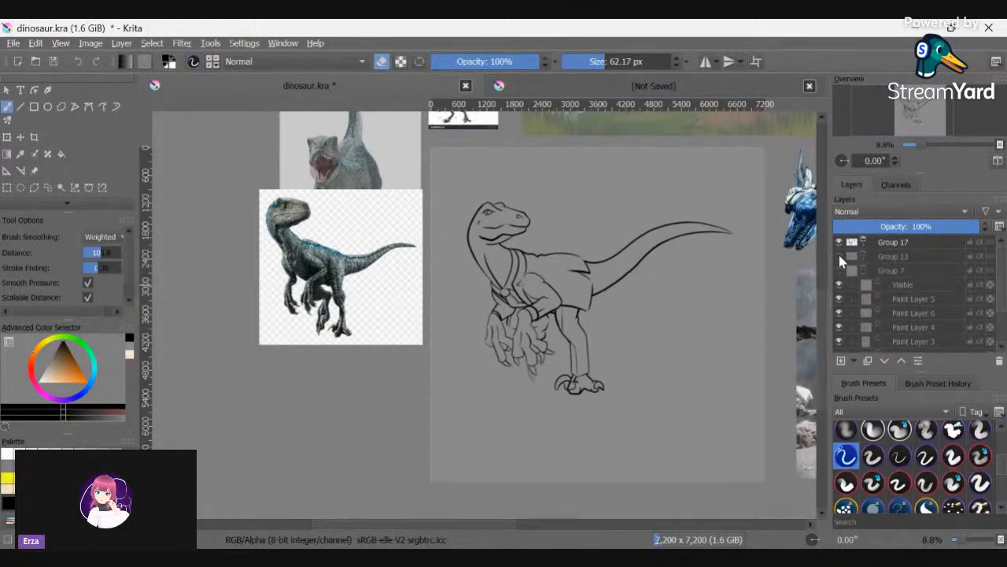
{"action": "left_click", "coordinate": [839, 255]}
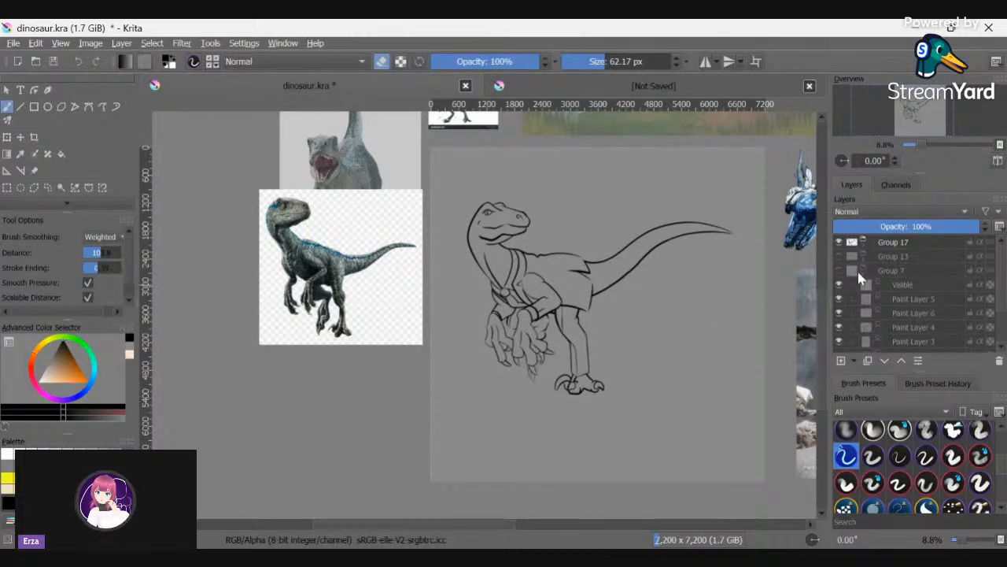
{"action": "left_click", "coordinate": [862, 269]}
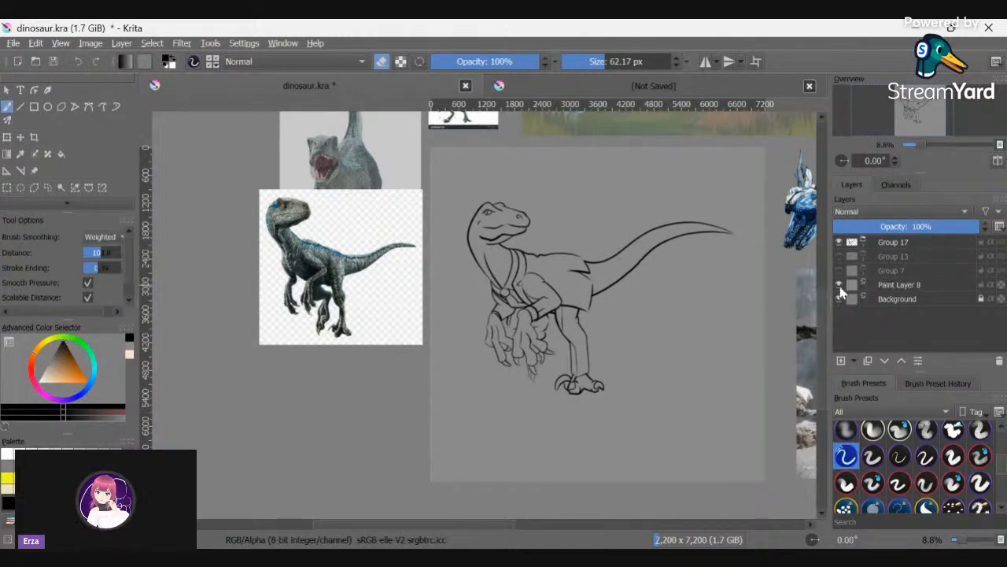
- Hide Paint Layer 8 and create a new layer from the visible line art above Group 17
{"action": "left_click", "coordinate": [840, 286]}
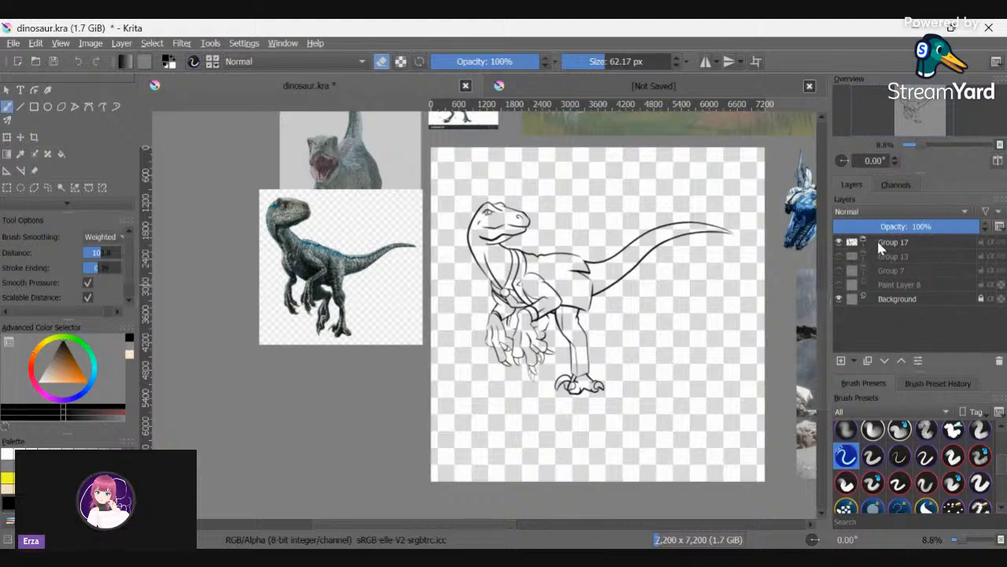
{"action": "left_click", "coordinate": [877, 240]}
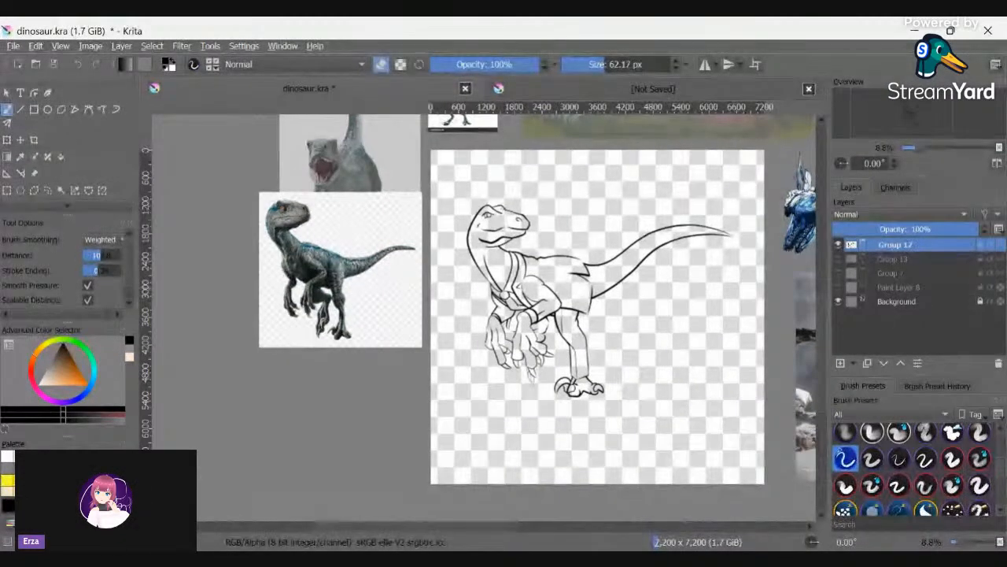
{"action": "key", "text": "shift+alt+v"}
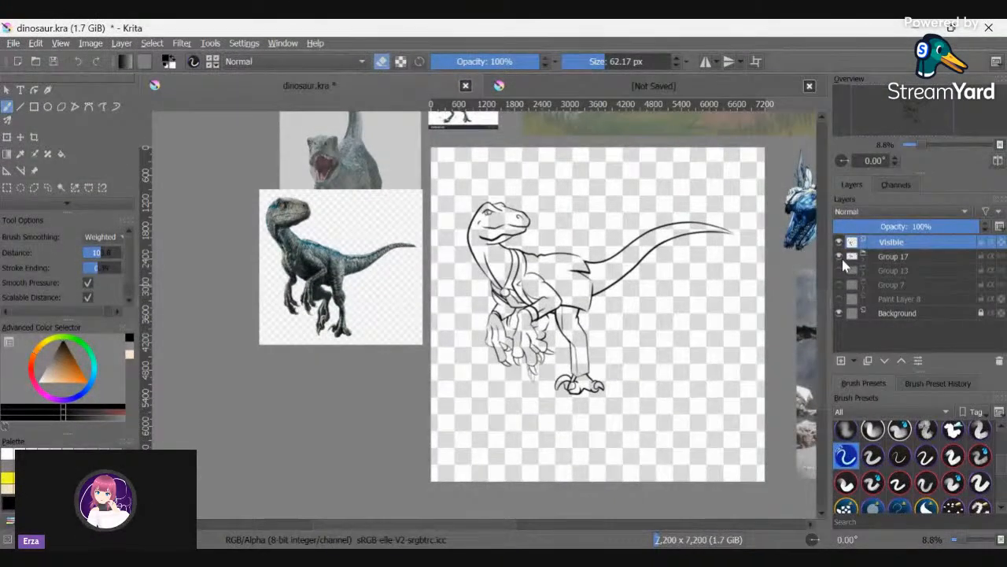
- Hide Group 17 and show the grey Paint Layer 8 behind the merged line art
{"action": "left_click", "coordinate": [839, 256]}
{"action": "left_click", "coordinate": [840, 299]}
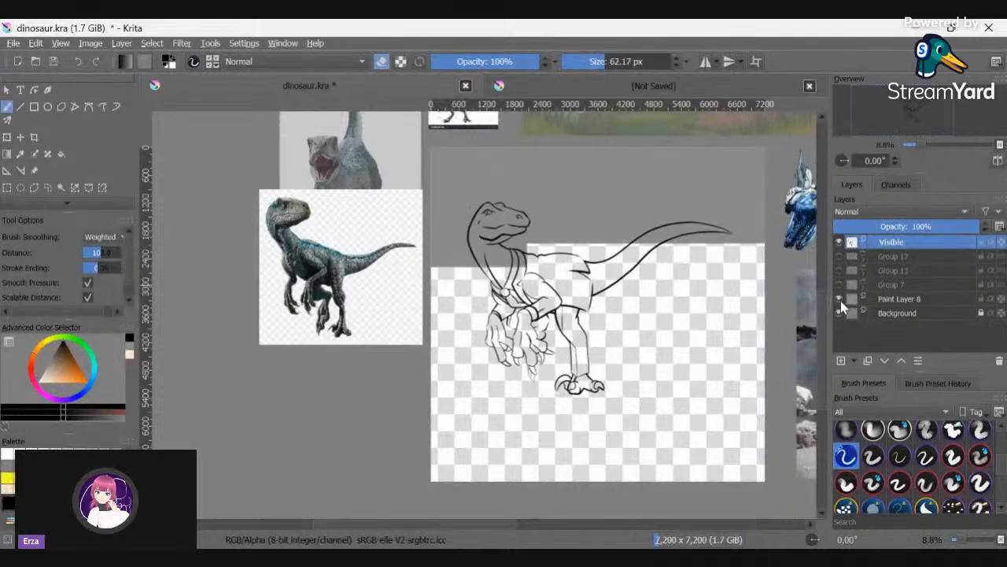
{"action": "left_click", "coordinate": [839, 312]}
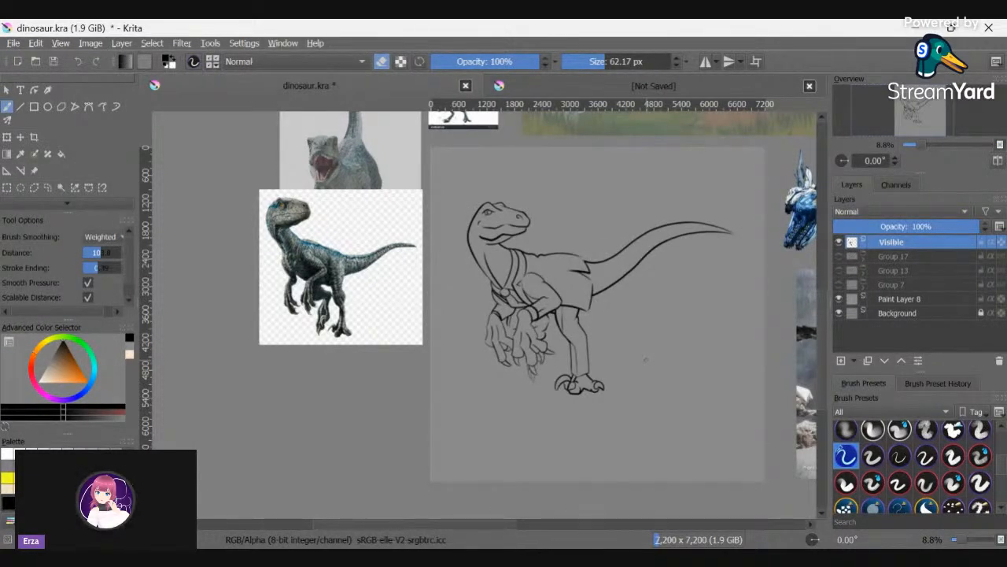
{"action": "scroll", "coordinate": [646, 360], "scroll_direction": "up", "scroll_amount": 3}
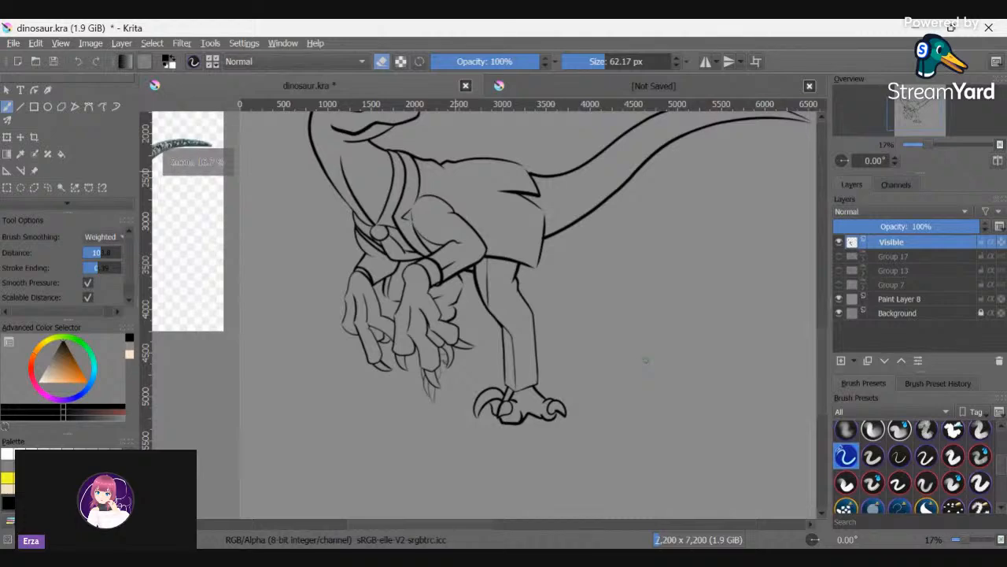
{"action": "scroll", "coordinate": [645, 360], "scroll_direction": "down", "scroll_amount": 2}
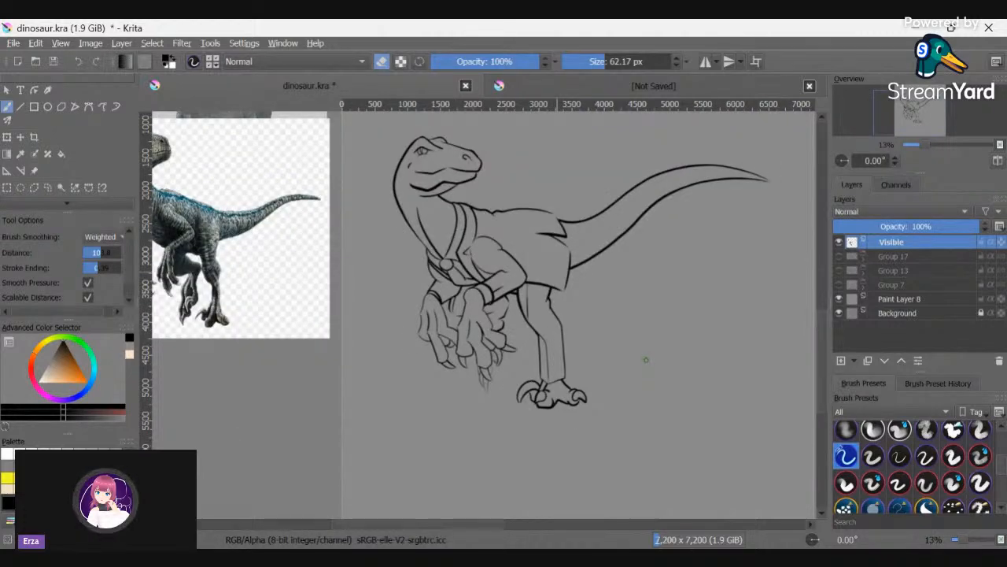